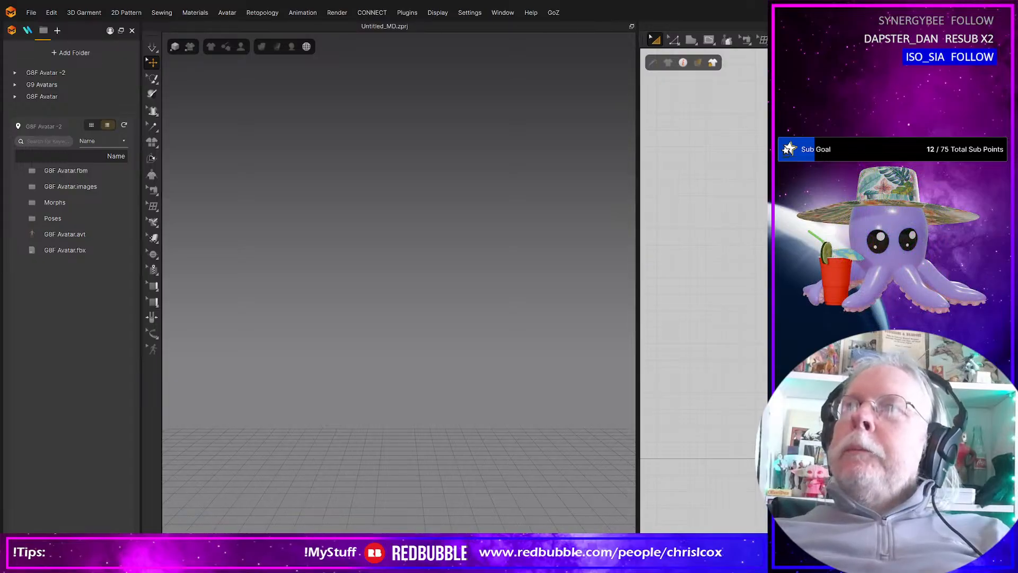
Step: Rearrange the workspace so the 3D view, the 2D Pattern Window, the Object Browser and the Property Editor share the screen
left_click_drag(1017, 123, 698, 119)
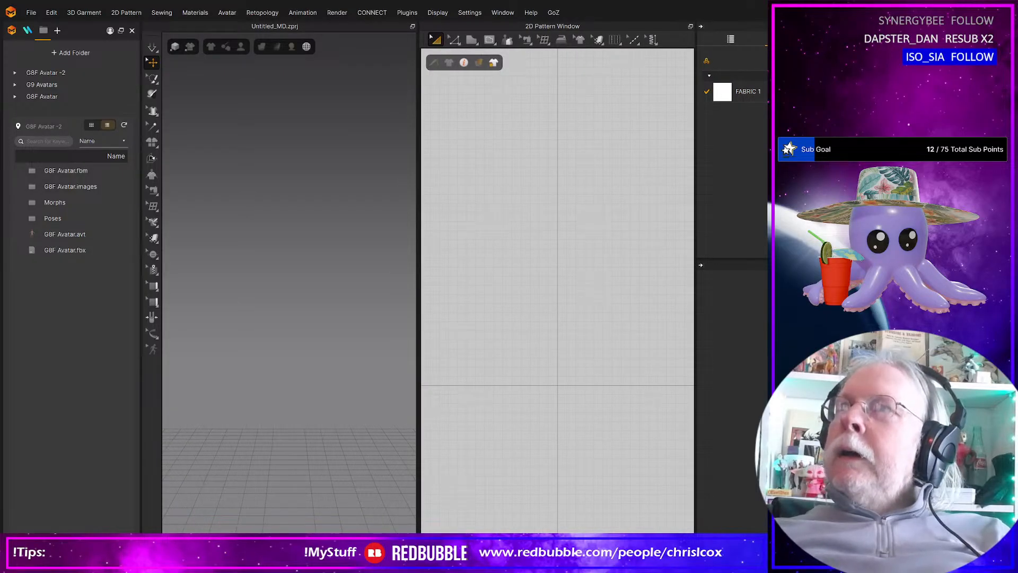
left_click_drag(1017, 142, 793, 142)
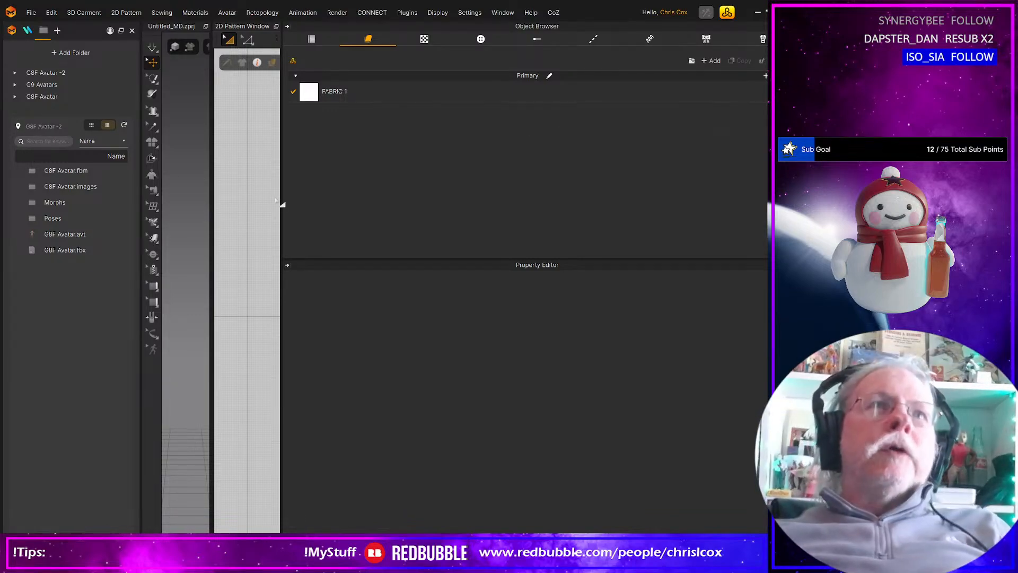
left_click_drag(283, 199, 621, 223)
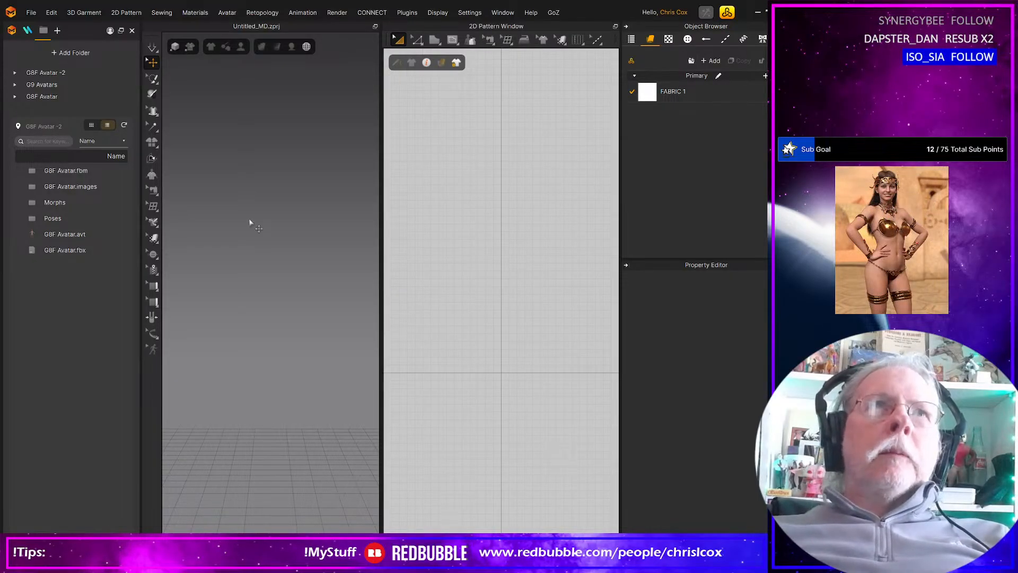
Step: Start opening an existing project and browse to the Projects folder on drive D
left_click(30, 12)
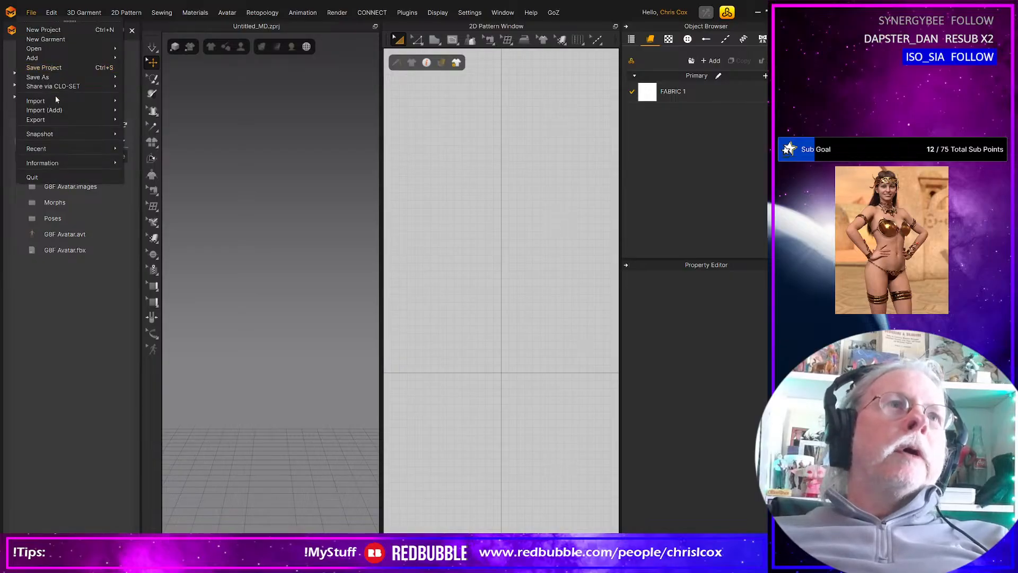
mouse_move(57, 112)
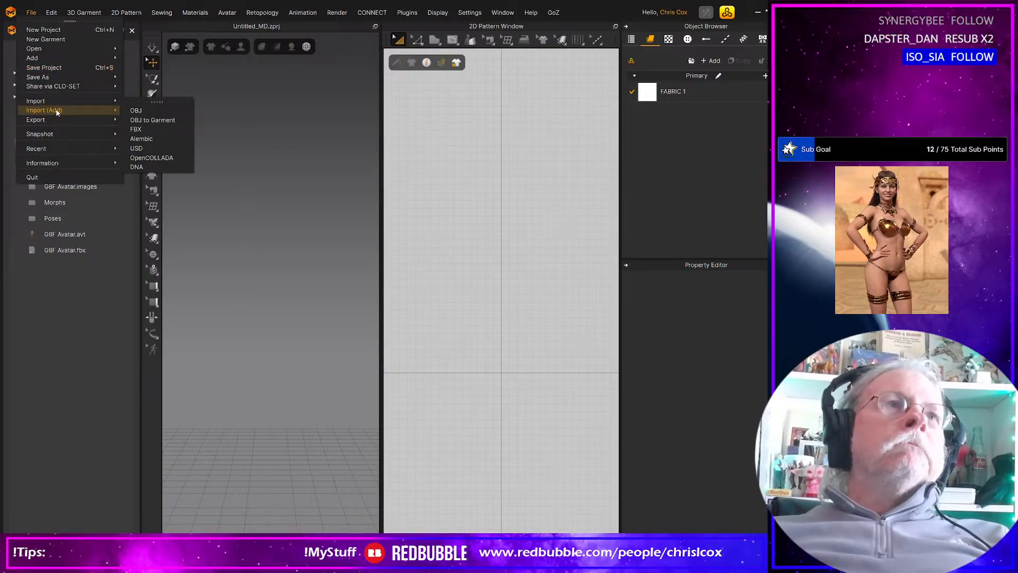
mouse_move(53, 47)
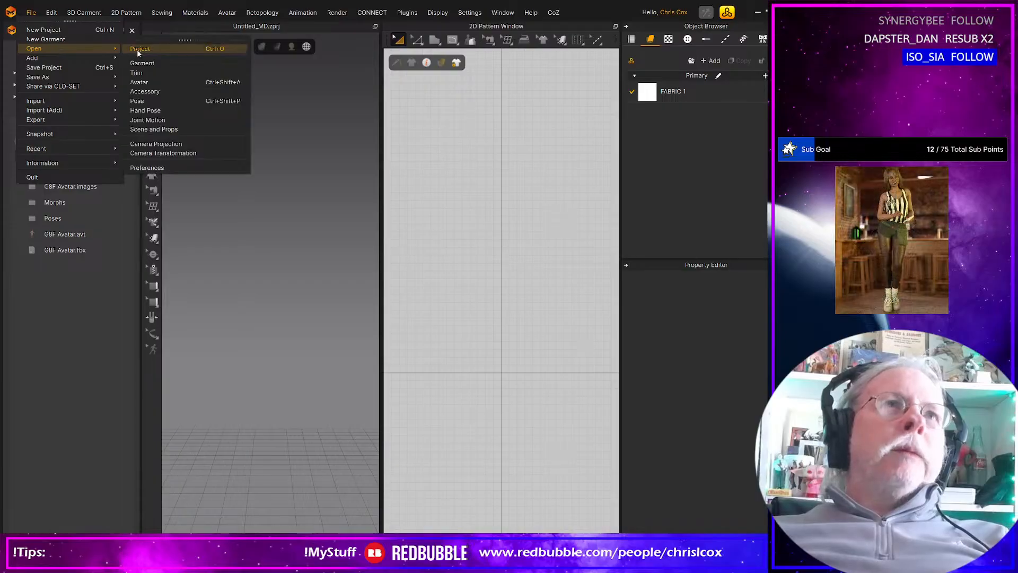
left_click(137, 50)
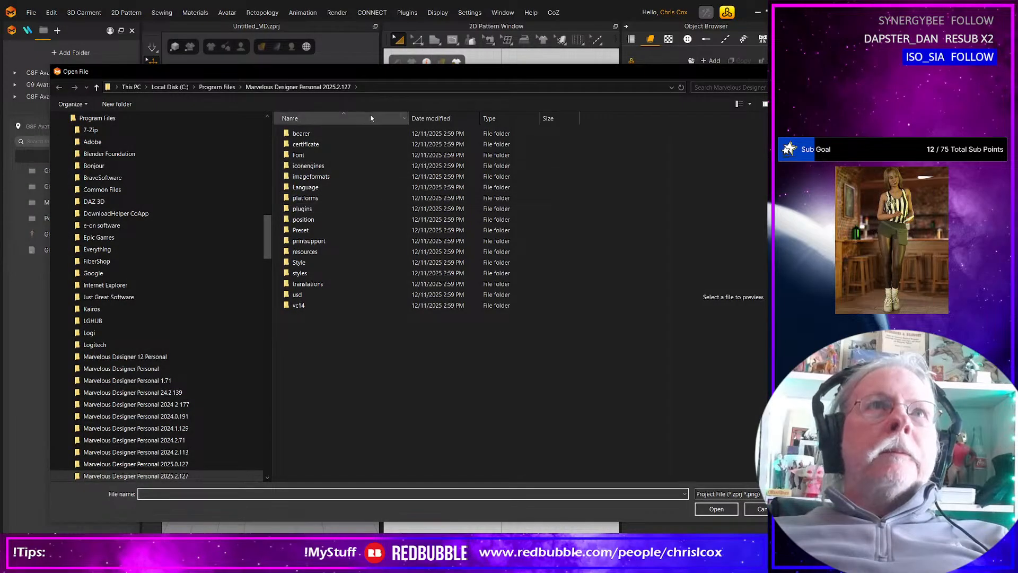
left_click_drag(265, 228, 261, 137)
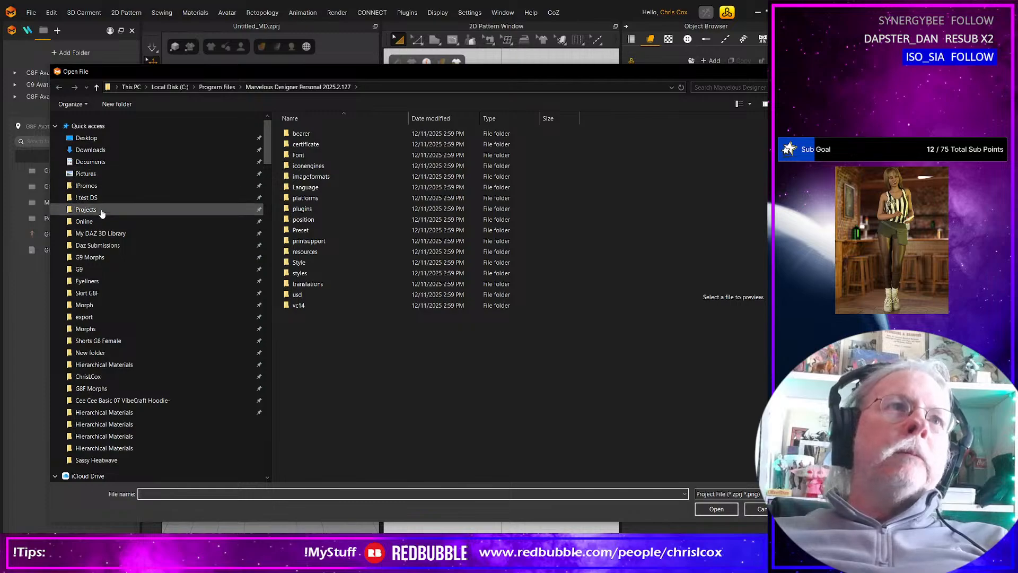
left_click(86, 210)
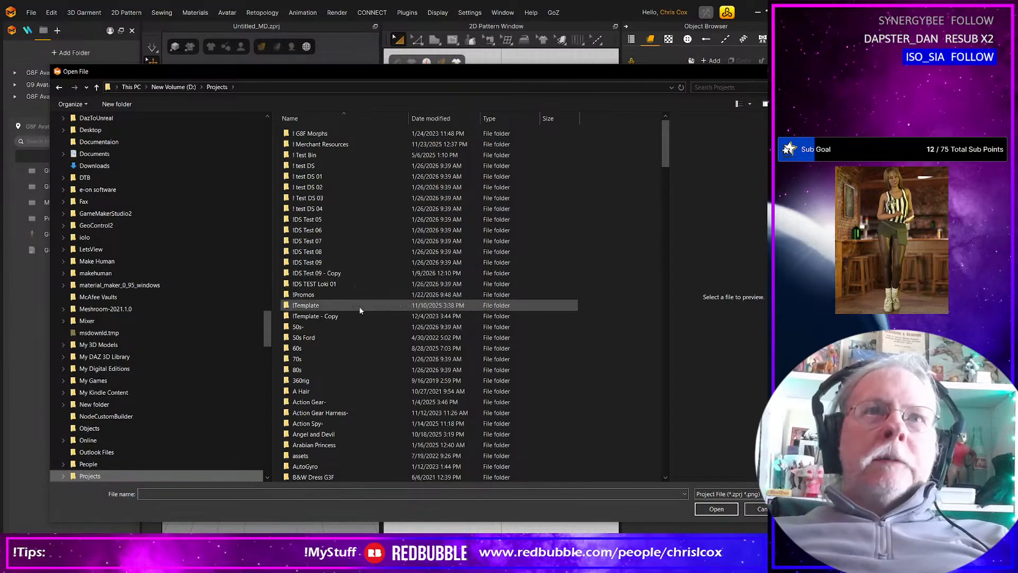
Step: Open the project Nightveil Outfit.zprj from the WIP folder inside Fantasy > Nightveil
scroll(359, 307, "down", 14)
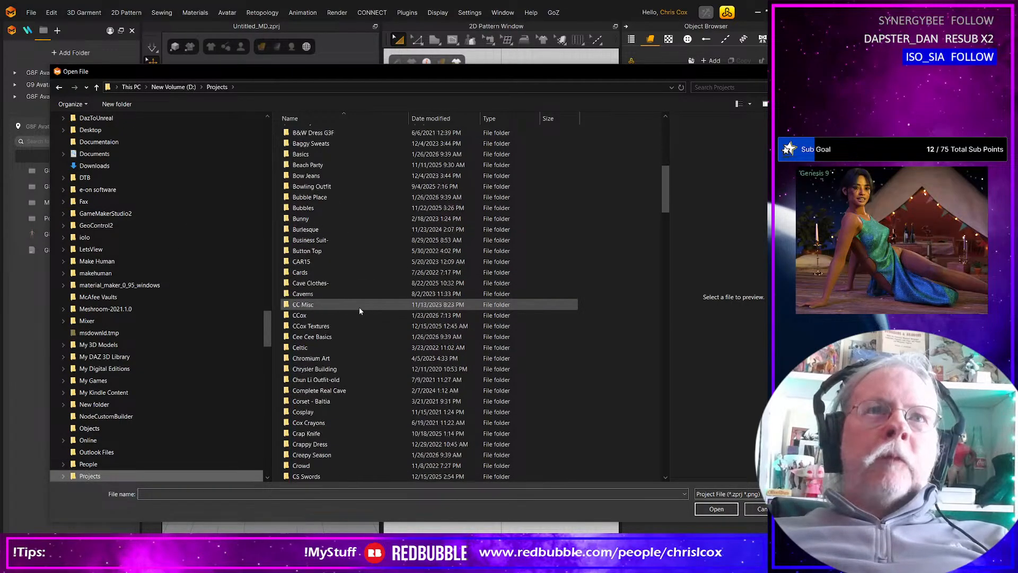
scroll(359, 307, "down", 7)
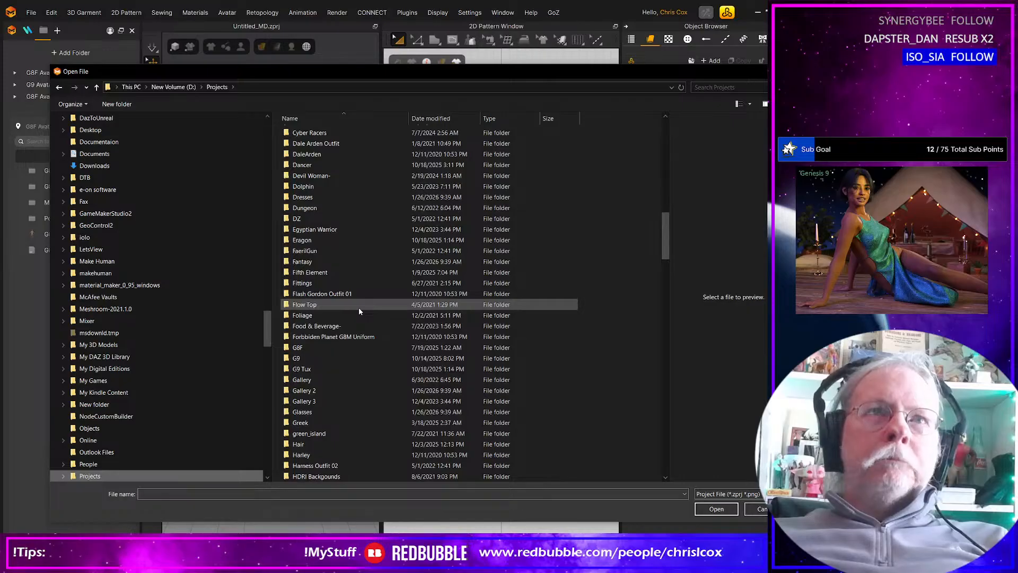
scroll(361, 330, "down", 1)
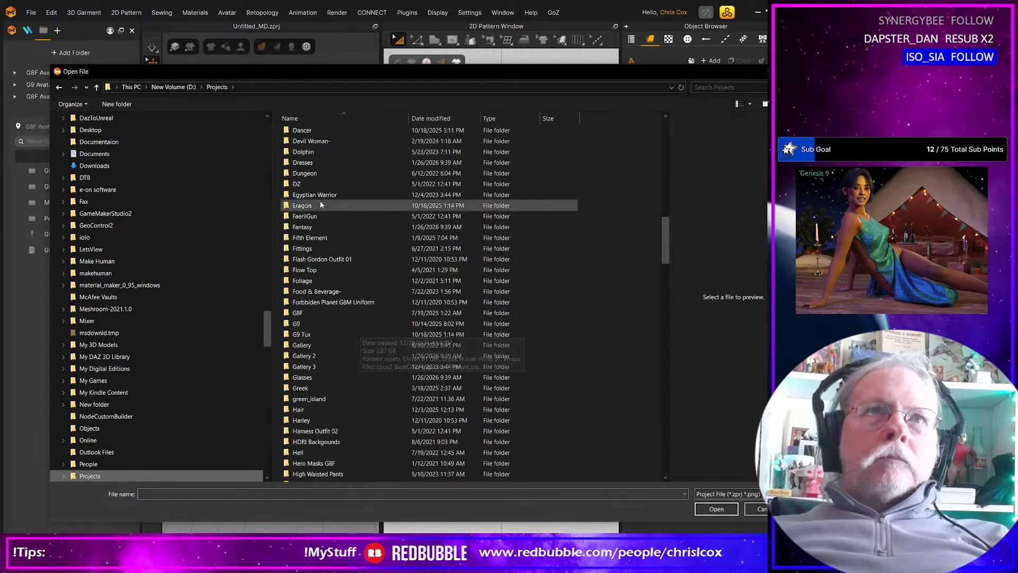
double_click(304, 227)
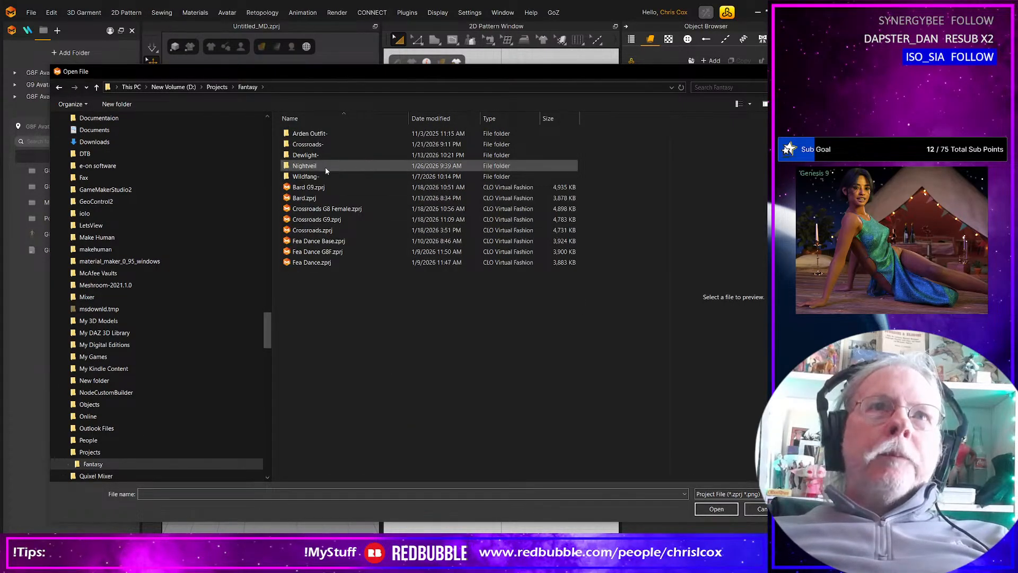
double_click(323, 167)
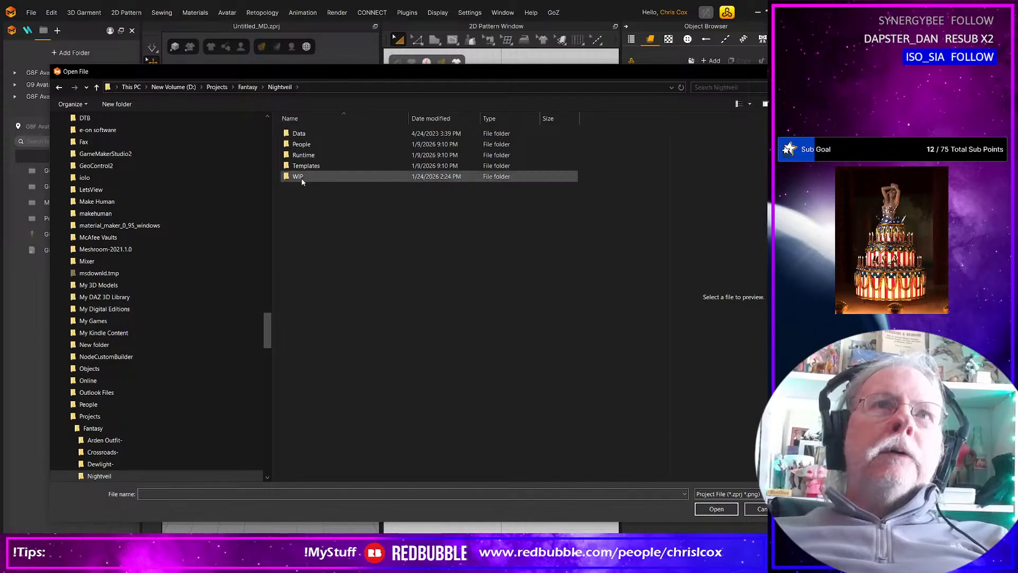
double_click(300, 176)
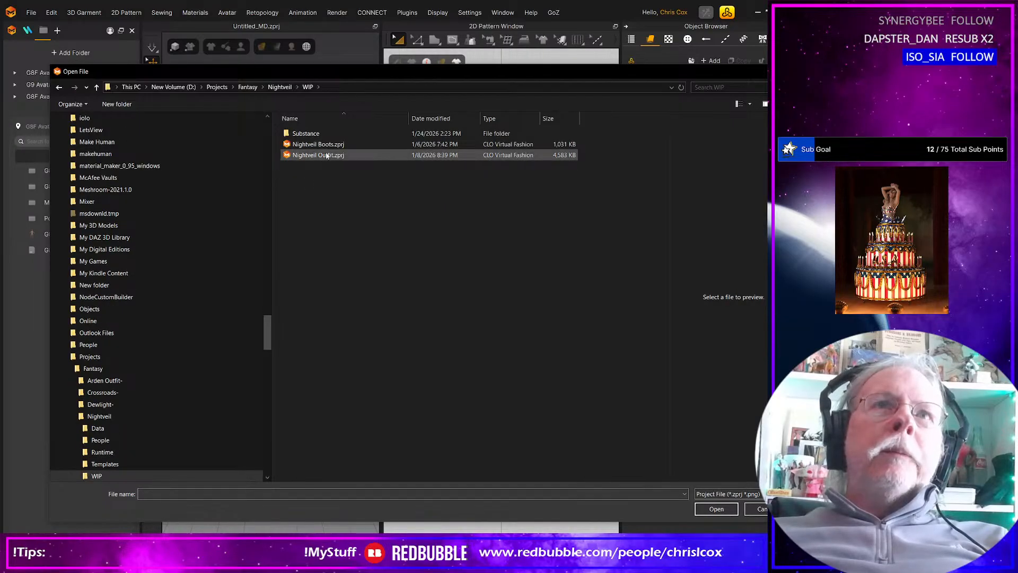
left_click(327, 155)
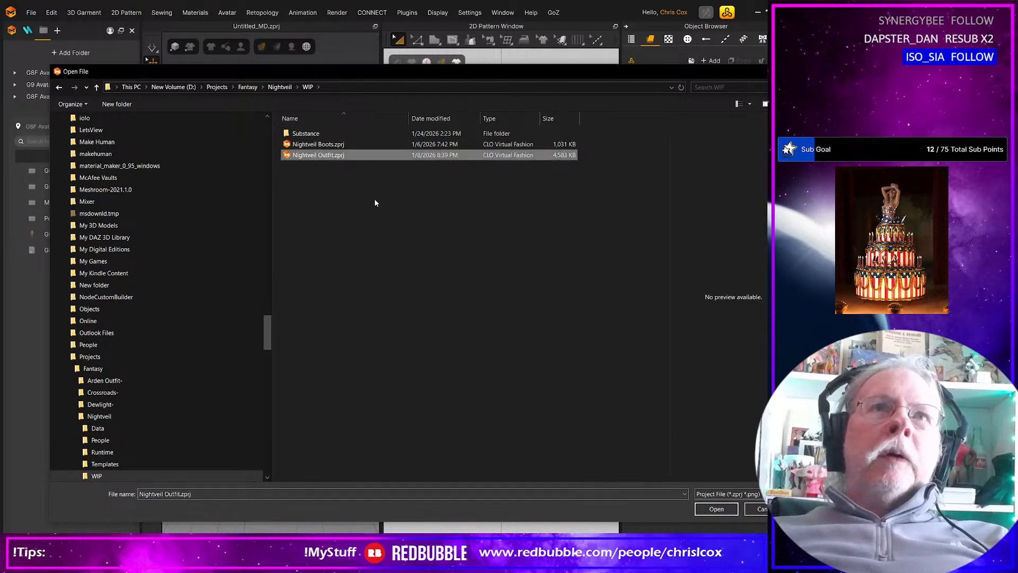
double_click(340, 156)
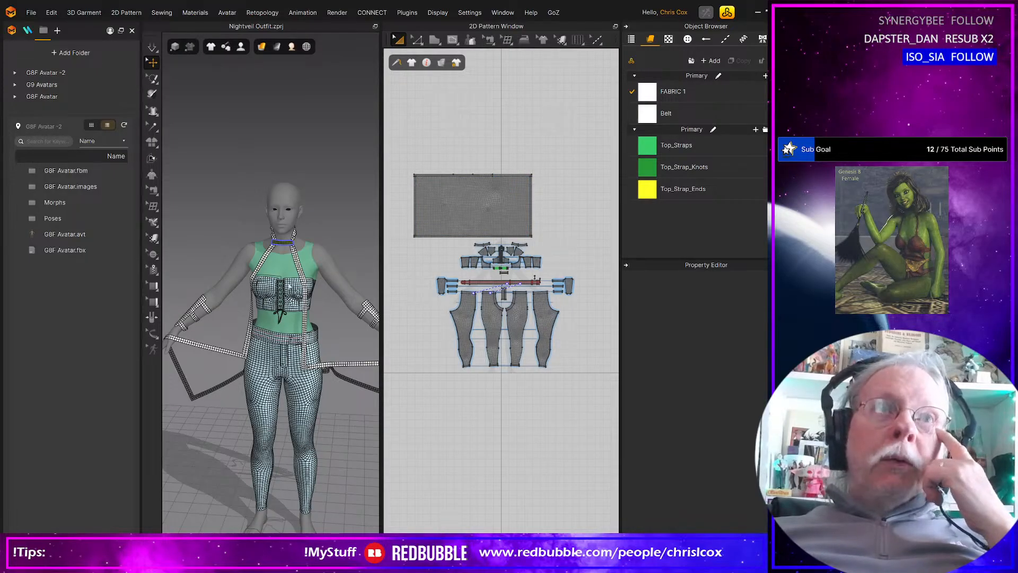
Step: Show the cape, the large rectangular pattern, draped on the avatar and view it from the front
mouse_move(318, 287)
right_mouse_down()
mouse_move(416, 274)
mouse_move(324, 284)
right_mouse_up()
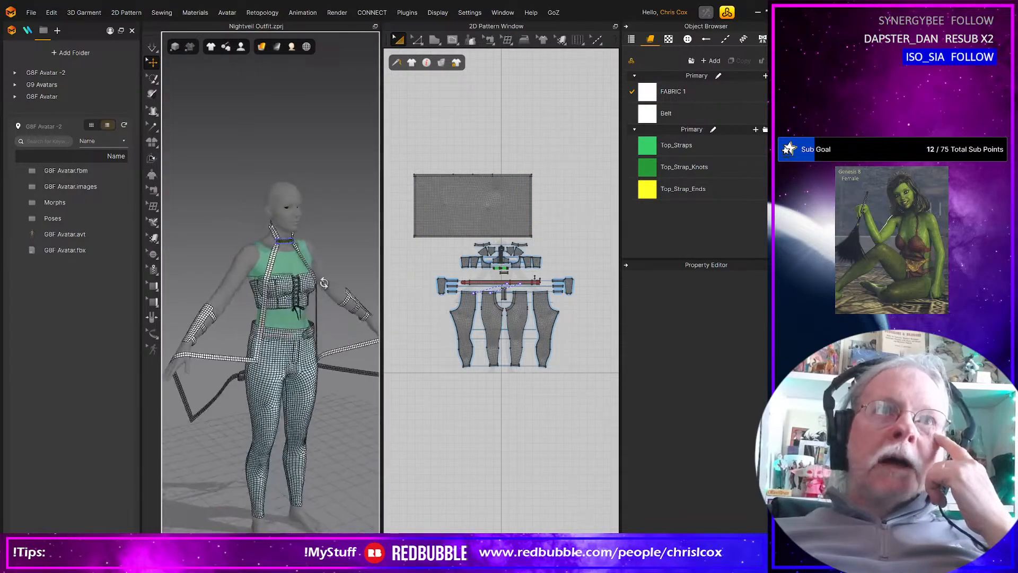
left_click(440, 209)
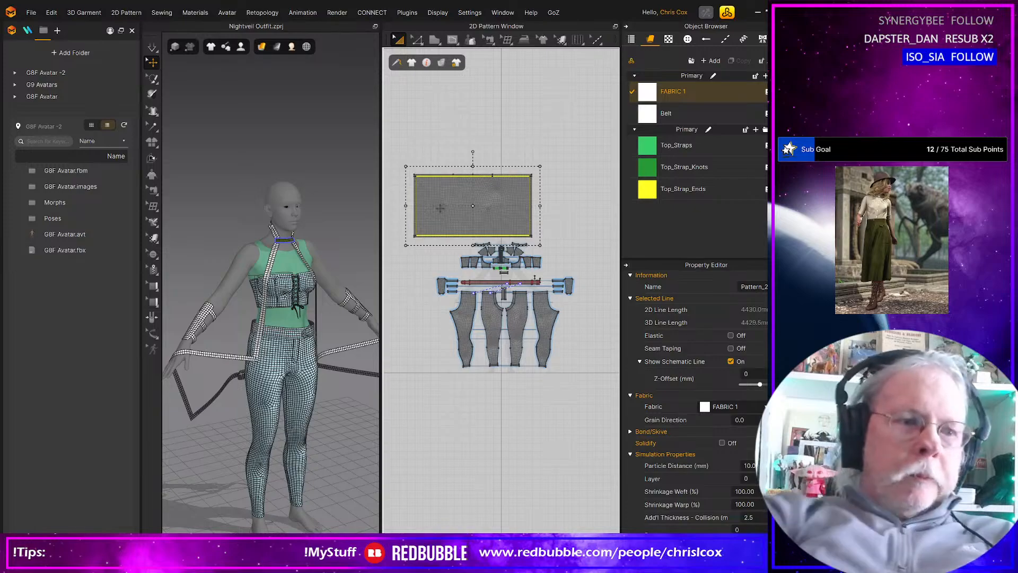
key("space")
right_click_drag(234, 300, 168, 337)
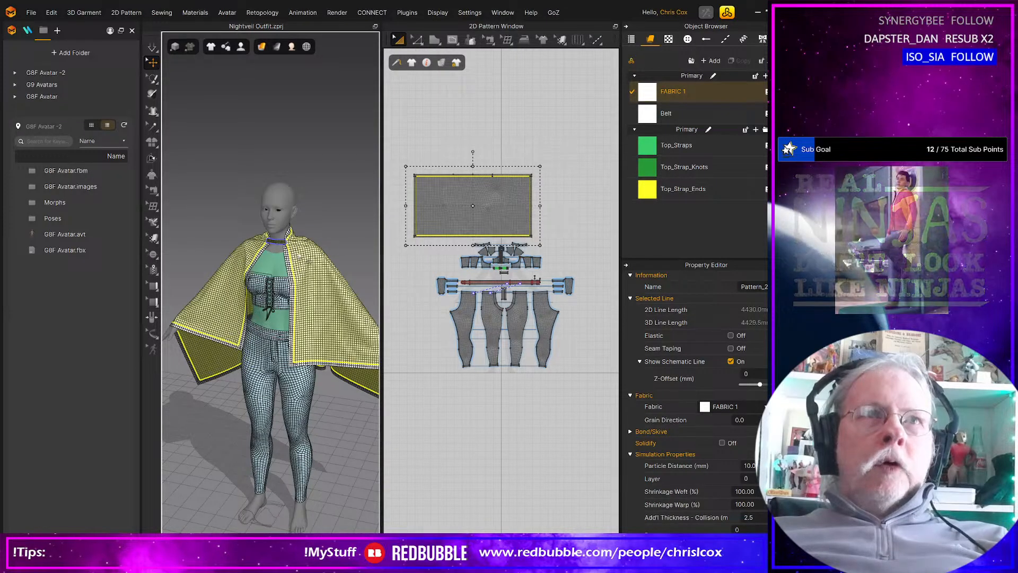
right_click_drag(343, 265, 330, 243)
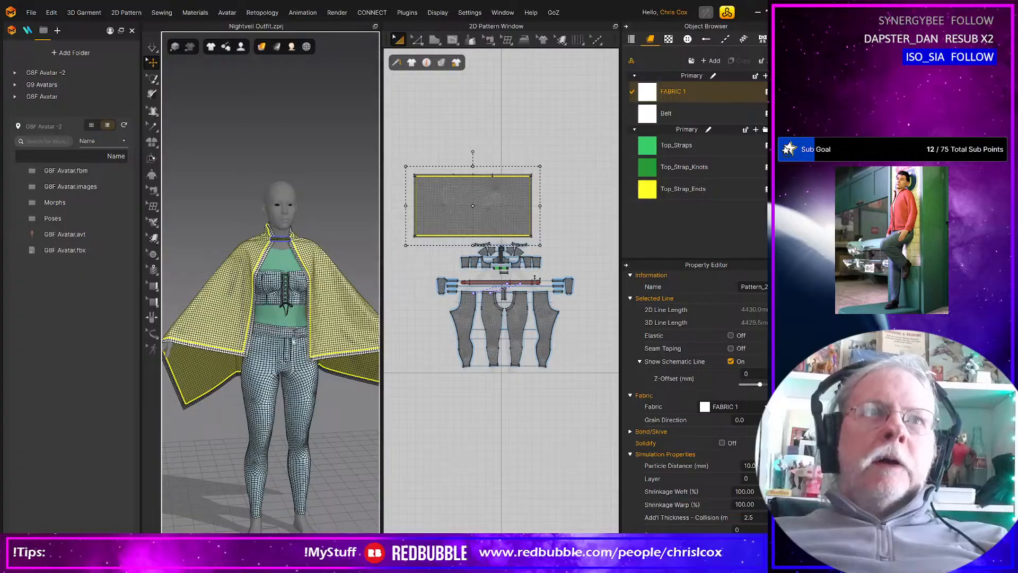
Step: Delete all the existing belt pattern pieces at the waist of the outfit
scroll(297, 341, "up", 5)
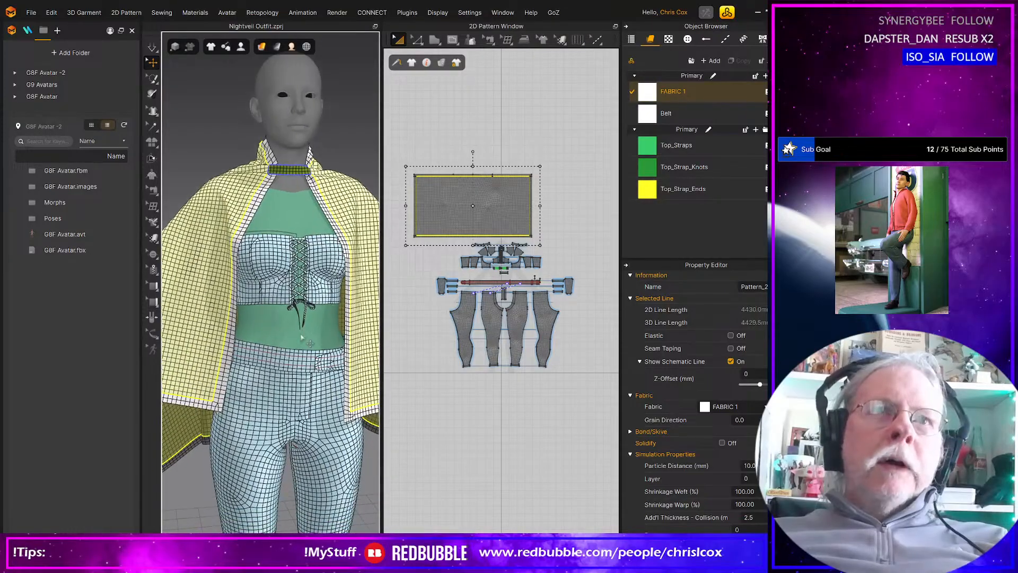
left_click(300, 361)
mouse_move(356, 388)
right_mouse_down()
mouse_move(374, 332)
mouse_move(347, 377)
right_mouse_up()
scroll(481, 307, "up", 5)
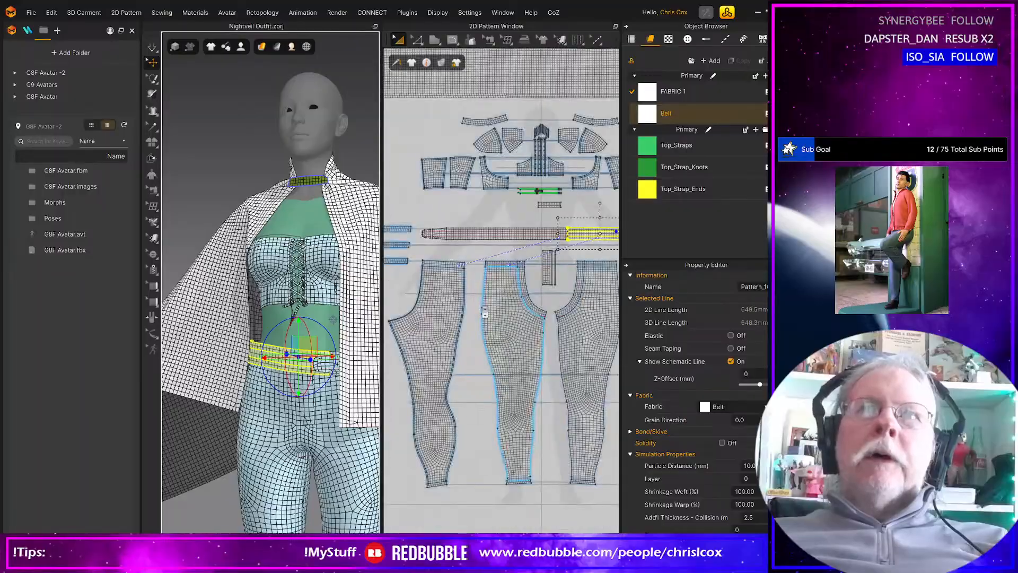
scroll(482, 307, "down", 6)
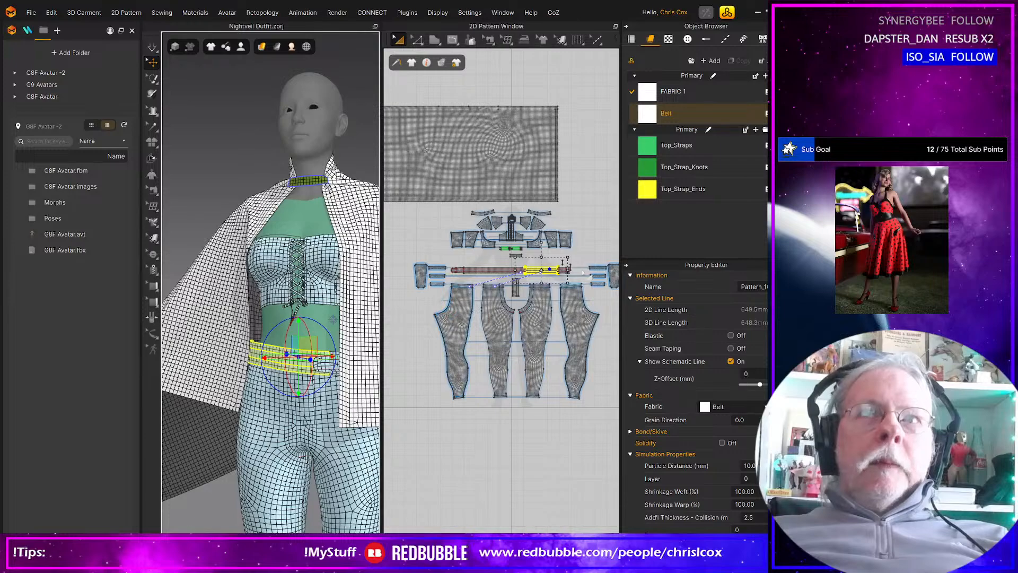
key("Delete")
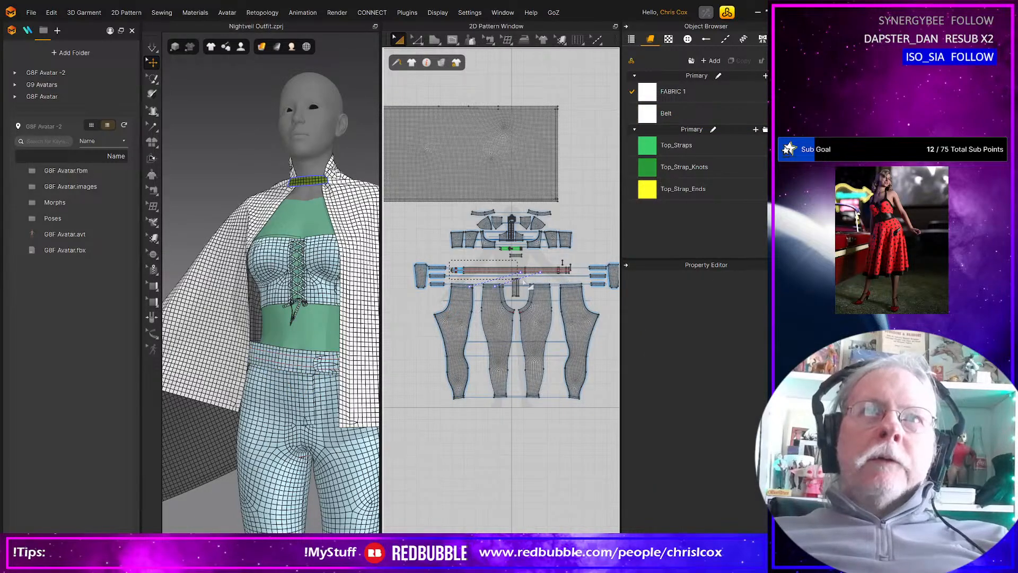
left_click_drag(531, 286, 581, 285)
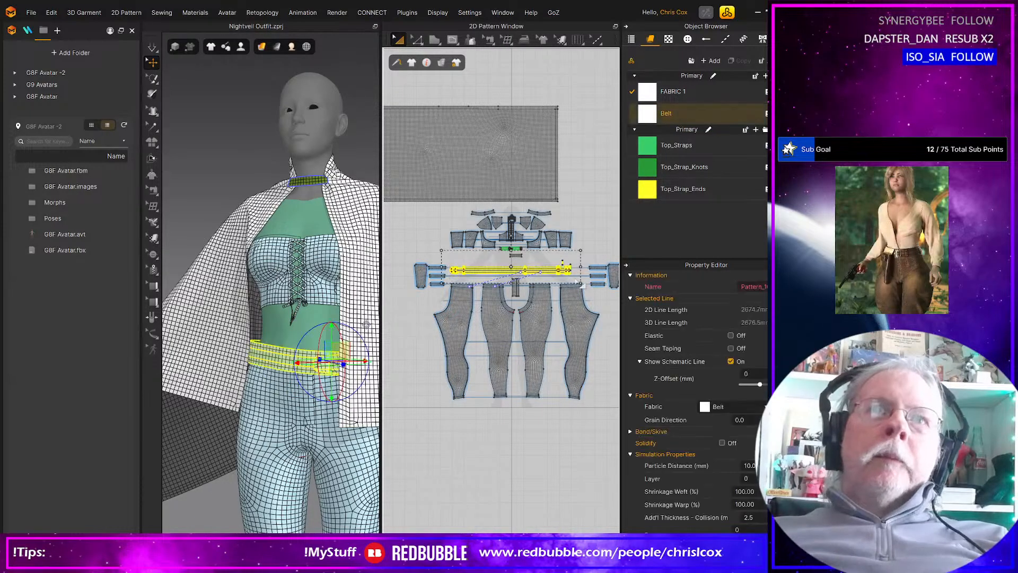
key("Delete")
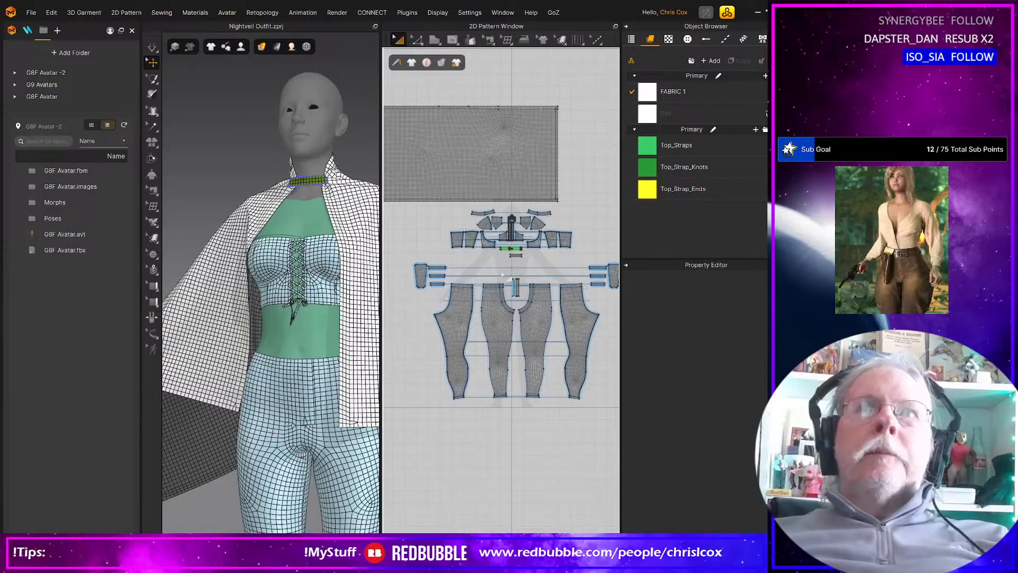
Step: Add the saved garment Belt.zpac from the New Assets garment folder to the outfit, using the Add load type
left_click(30, 12)
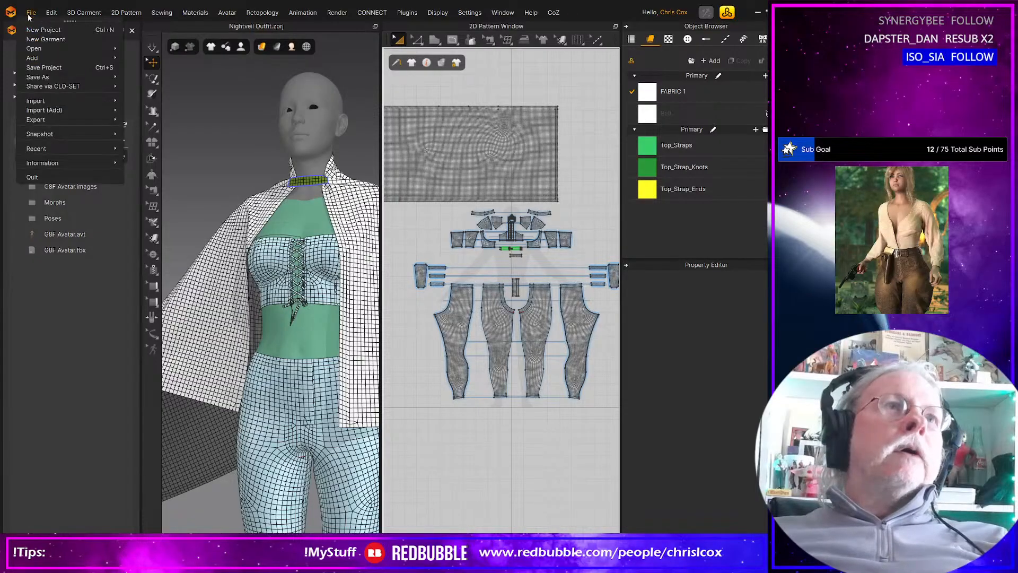
mouse_move(53, 112)
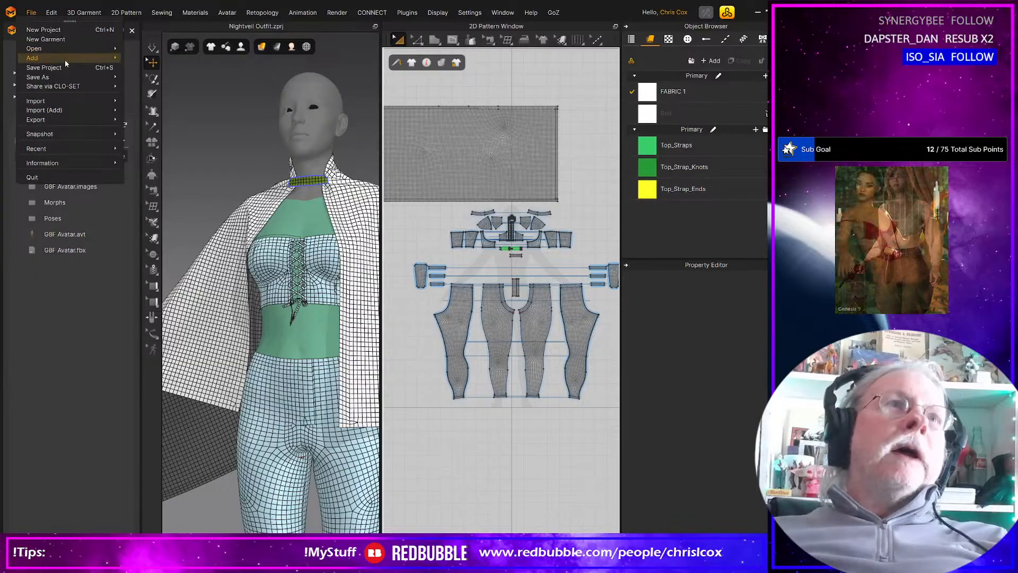
mouse_move(65, 58)
left_click(155, 72)
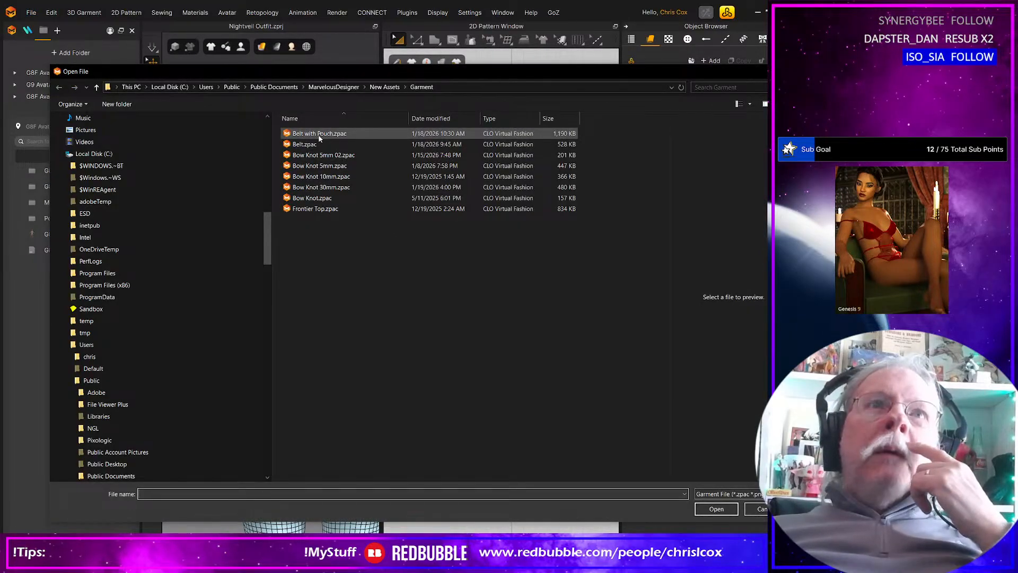
left_click(309, 145)
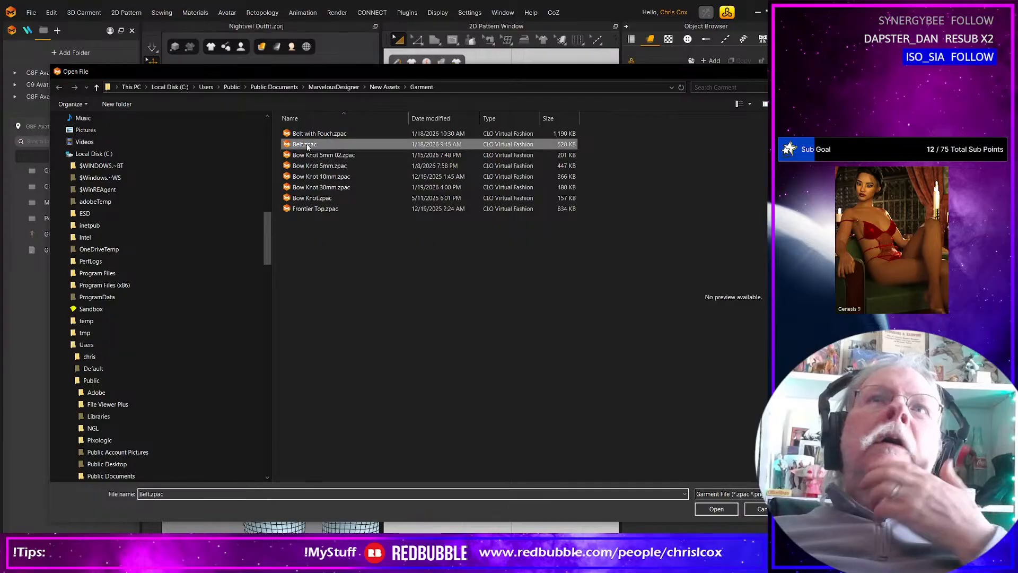
left_click(717, 508)
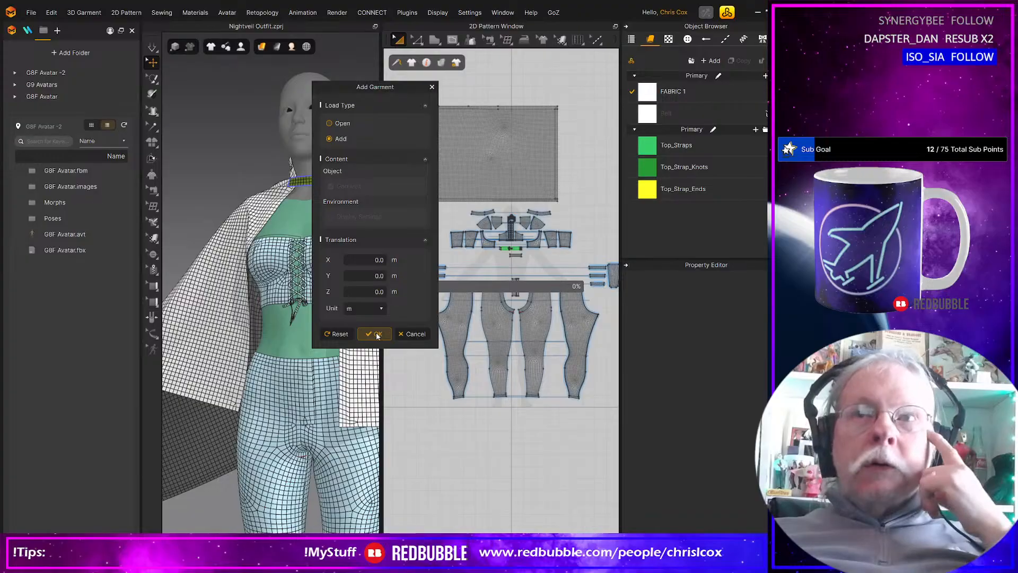
left_click(377, 334)
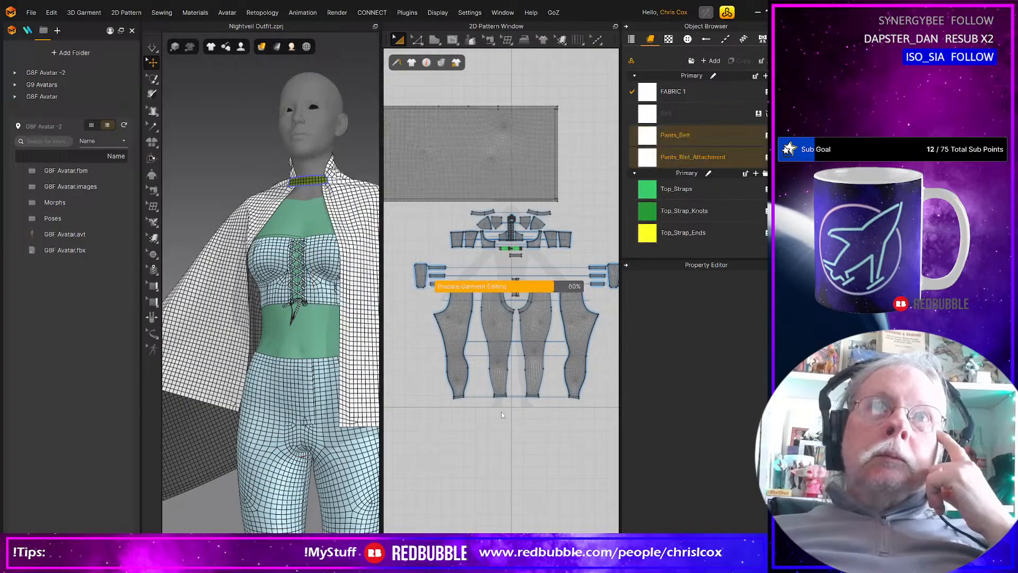
scroll(537, 357, "up", 5)
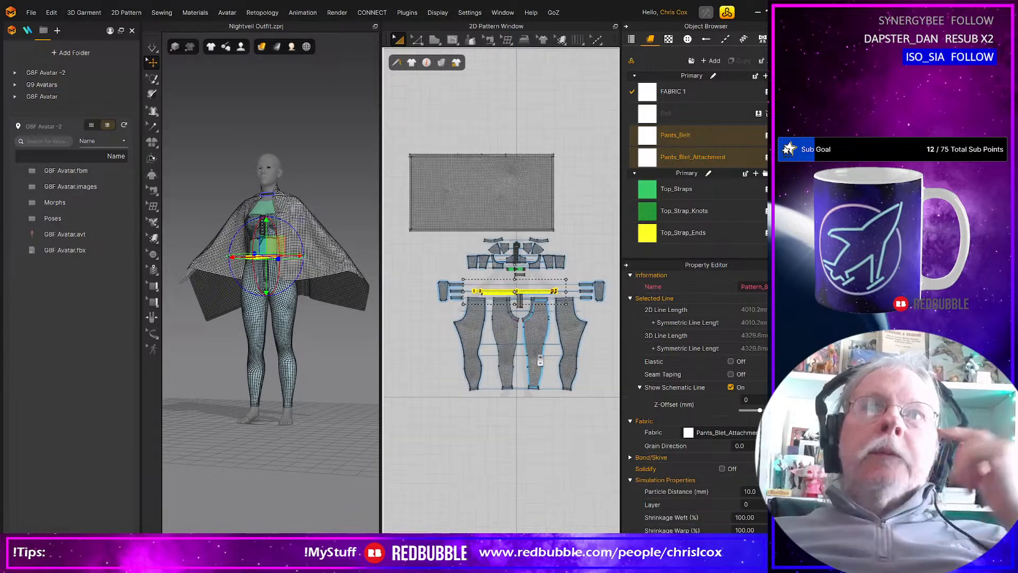
middle_click_drag(524, 350, 531, 371)
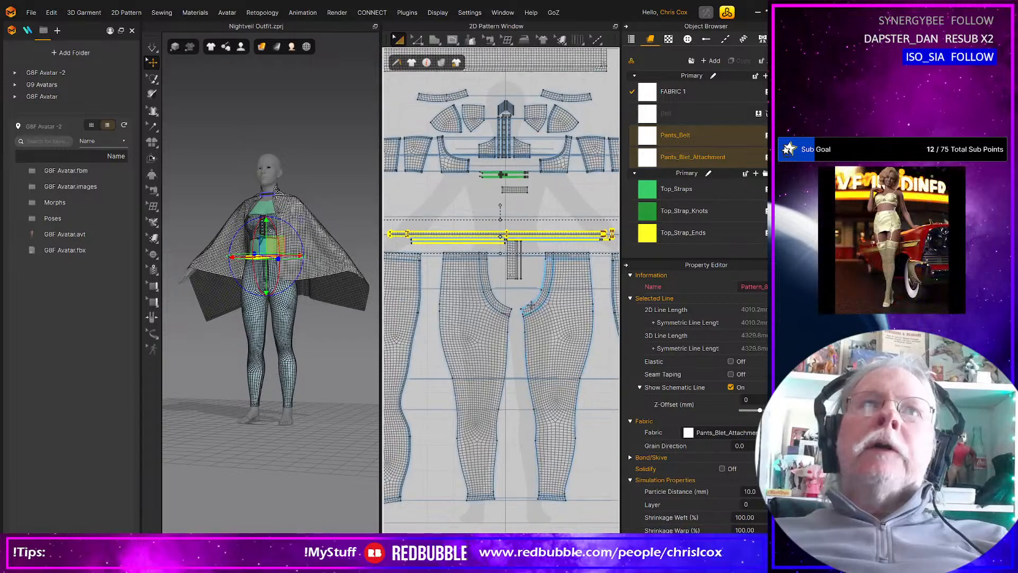
Step: Nudge the added belt patterns upward in the 2D layout, farther above the pants patterns, and clear the selection
key("Up")
key("Up")
key("Up")
key("Up")
key("Up")
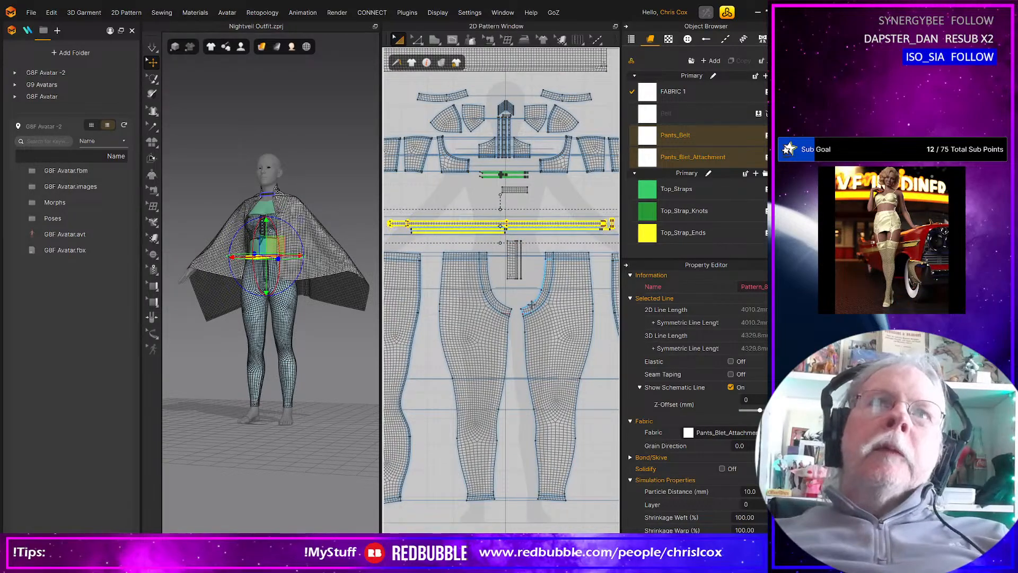
scroll(504, 278, "up", 3)
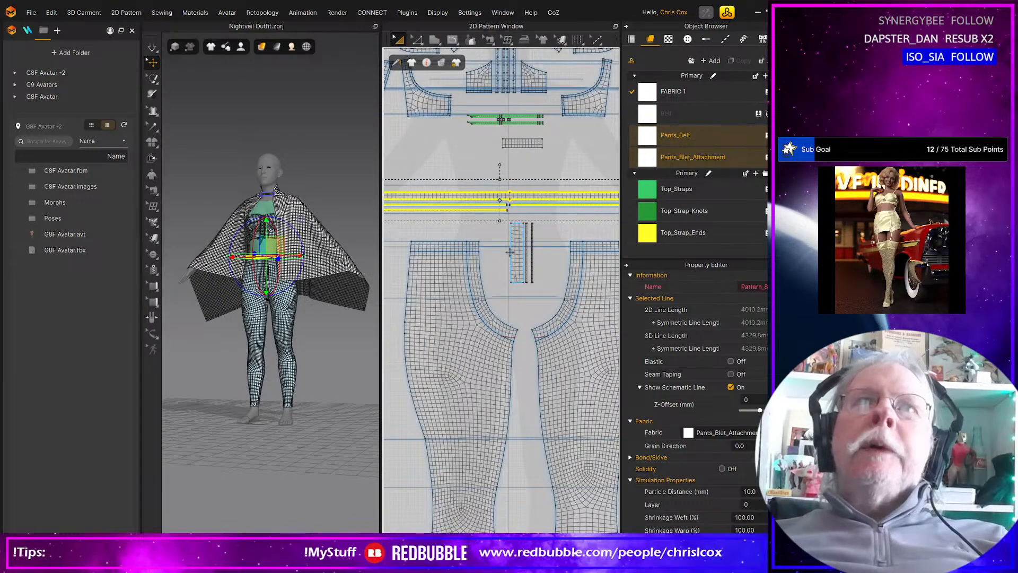
scroll(509, 252, "down", 4)
scroll(259, 314, "up", 2)
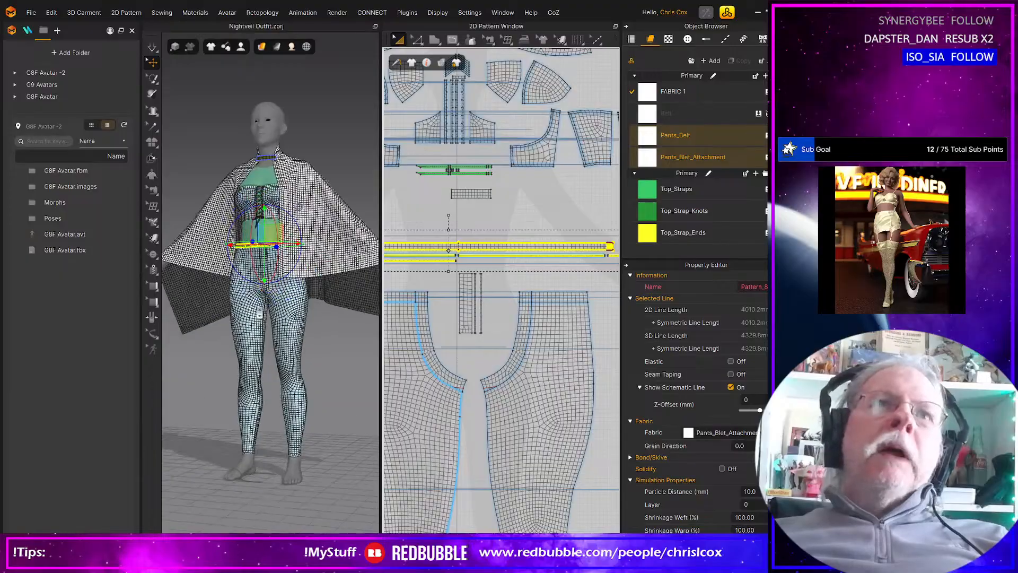
scroll(259, 314, "up", 5)
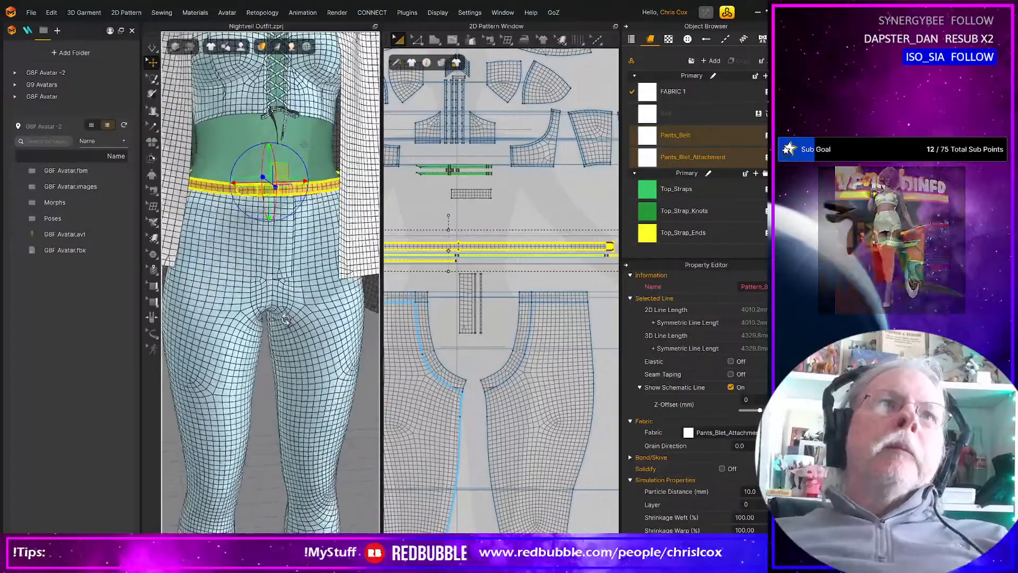
right_click_drag(285, 319, 262, 313)
left_click(484, 212)
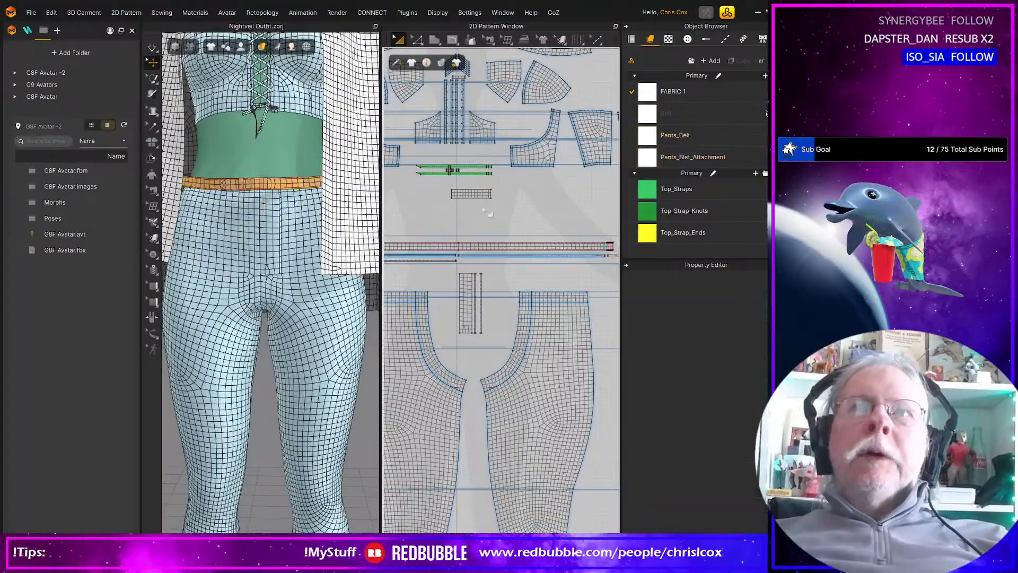
Step: Delete the thin attachment strip on the right half of the layout, just below the main belt pattern
right_click_drag(469, 234, 496, 236)
left_click(455, 255)
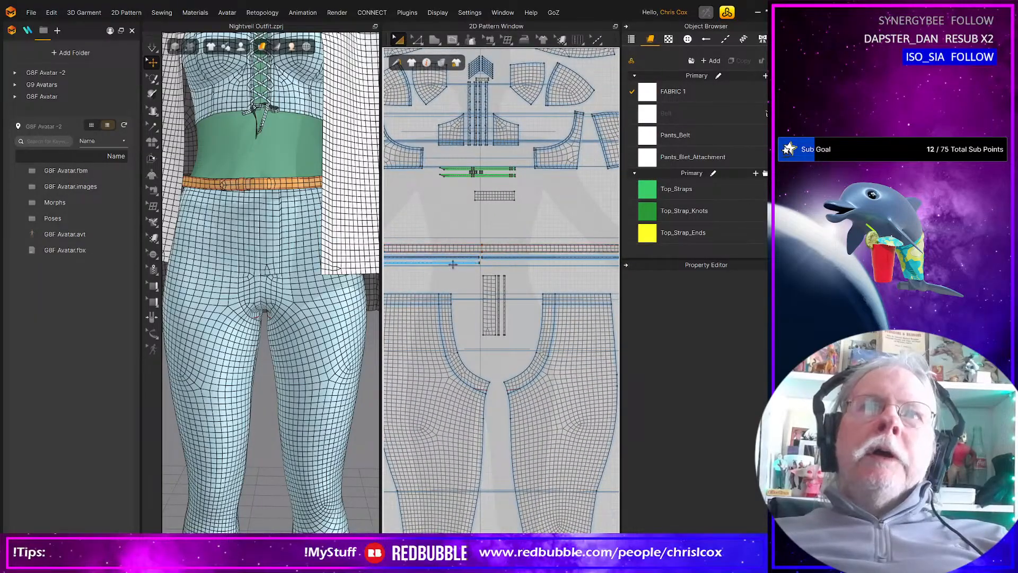
scroll(492, 276, "up", 2)
scroll(491, 277, "down", 4)
scroll(492, 276, "up", 4)
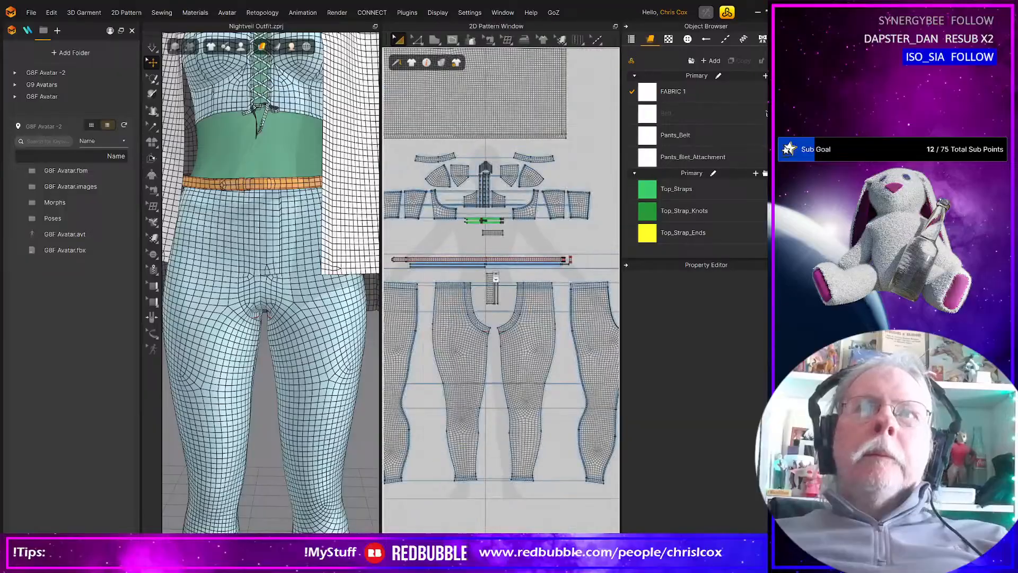
middle_click_drag(411, 271, 515, 272)
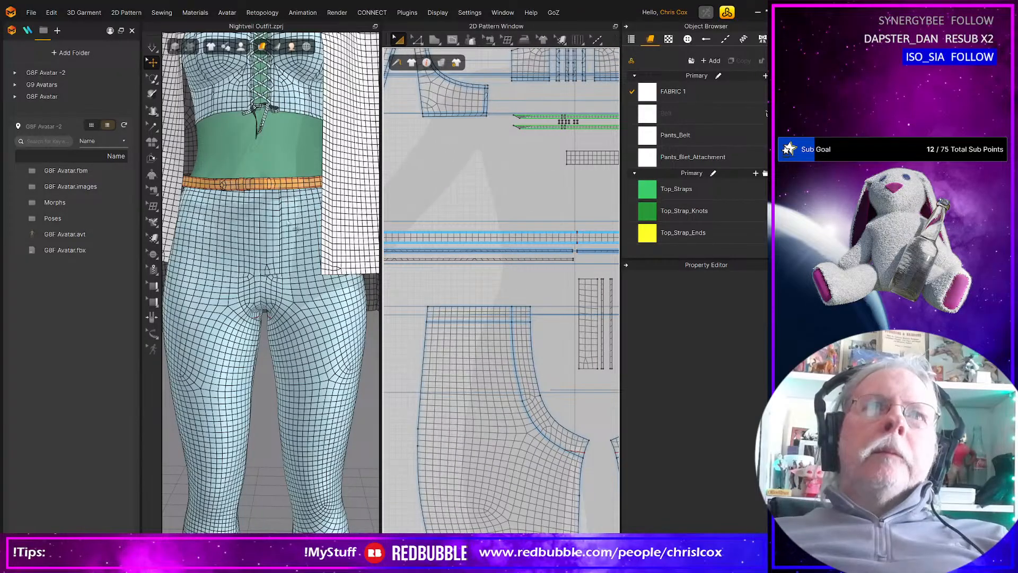
right_click_drag(287, 223, 286, 281)
scroll(283, 318, "up", 5)
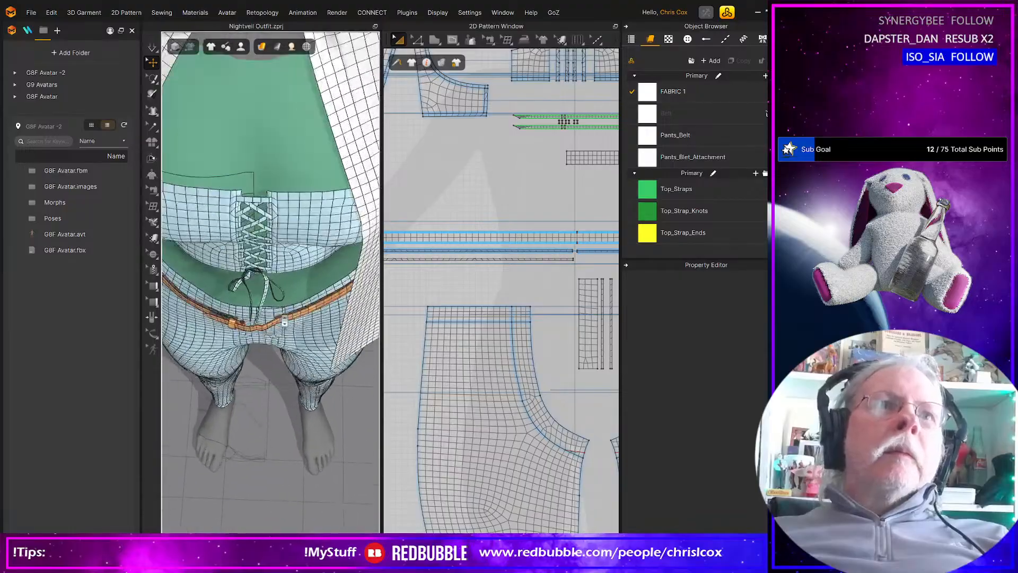
left_click(311, 334)
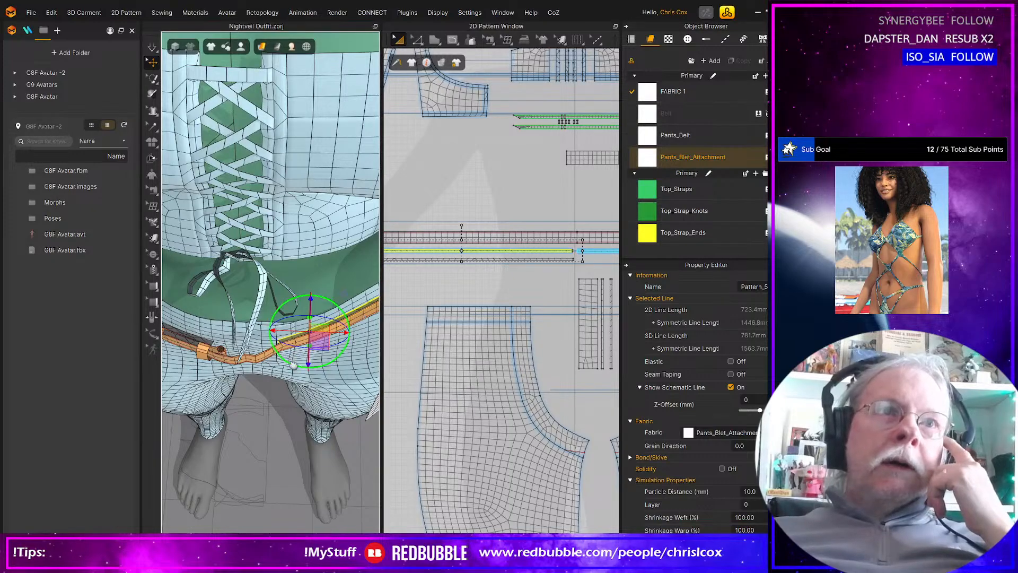
middle_click_drag(294, 366, 257, 383)
left_click(225, 348)
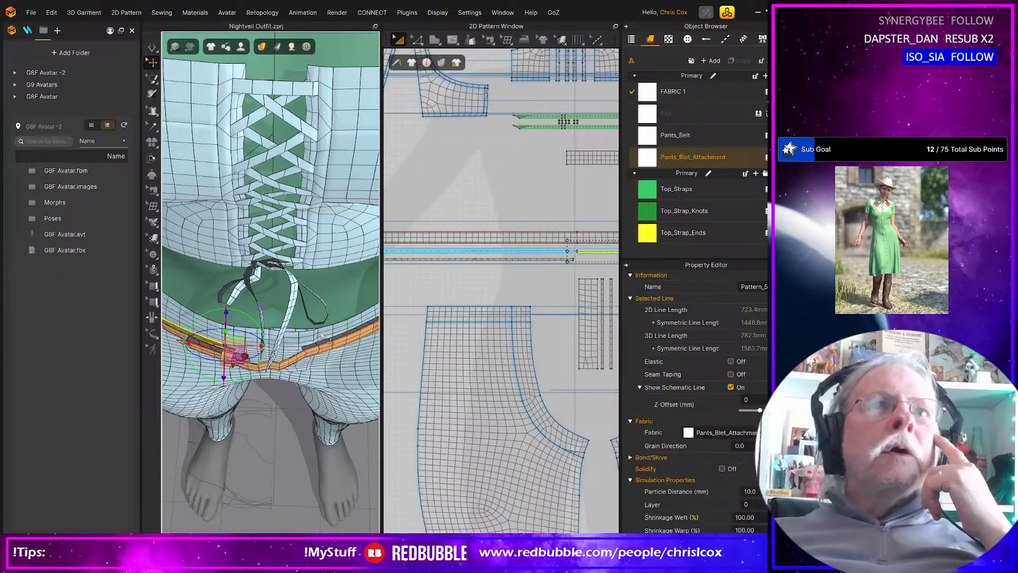
left_click(539, 288)
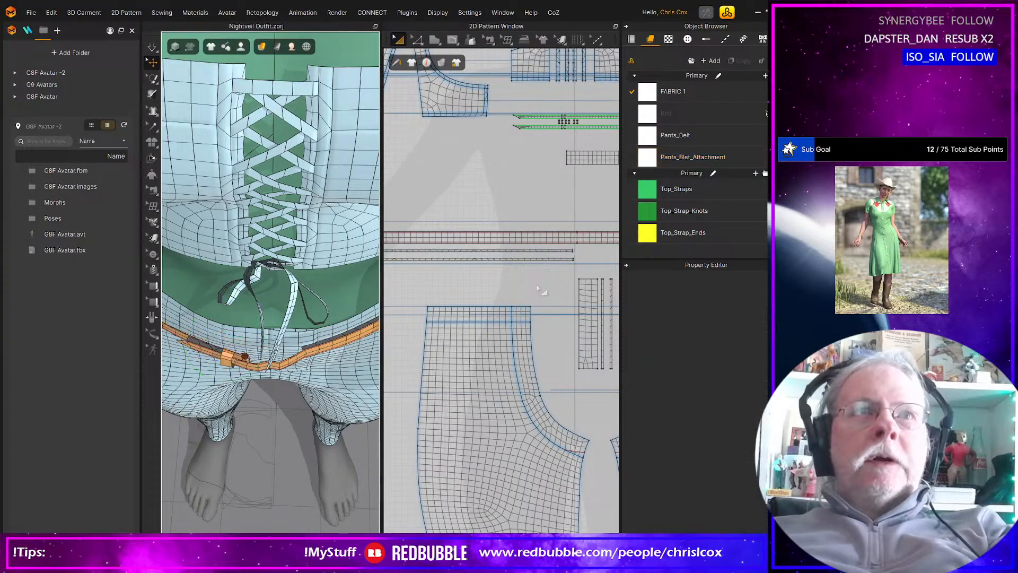
Step: Delete the two remaining thin attachment strips that run below the main belt pattern
left_click(538, 251)
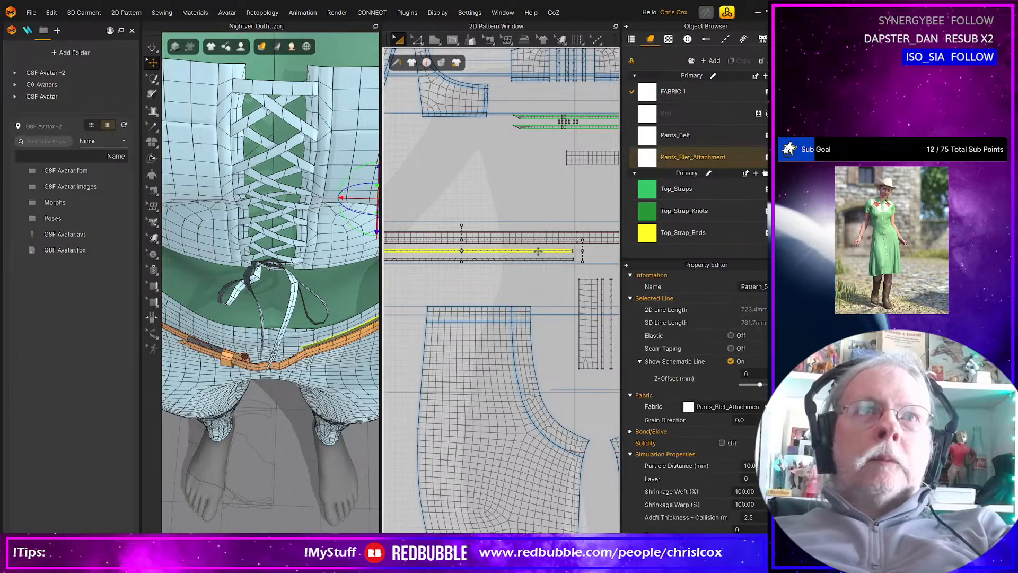
left_click_drag(521, 262, 522, 270)
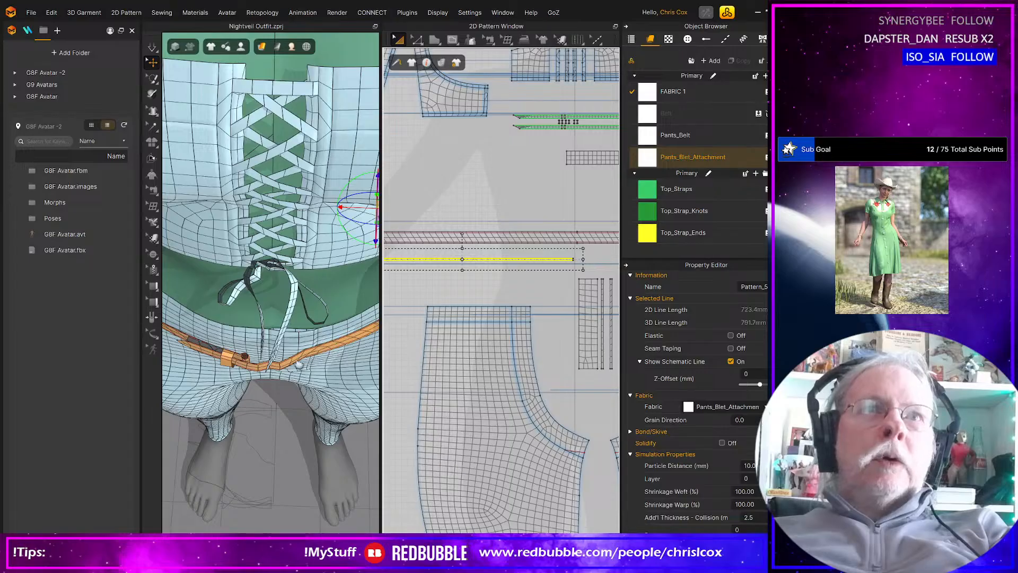
right_click_drag(299, 365, 45, 235)
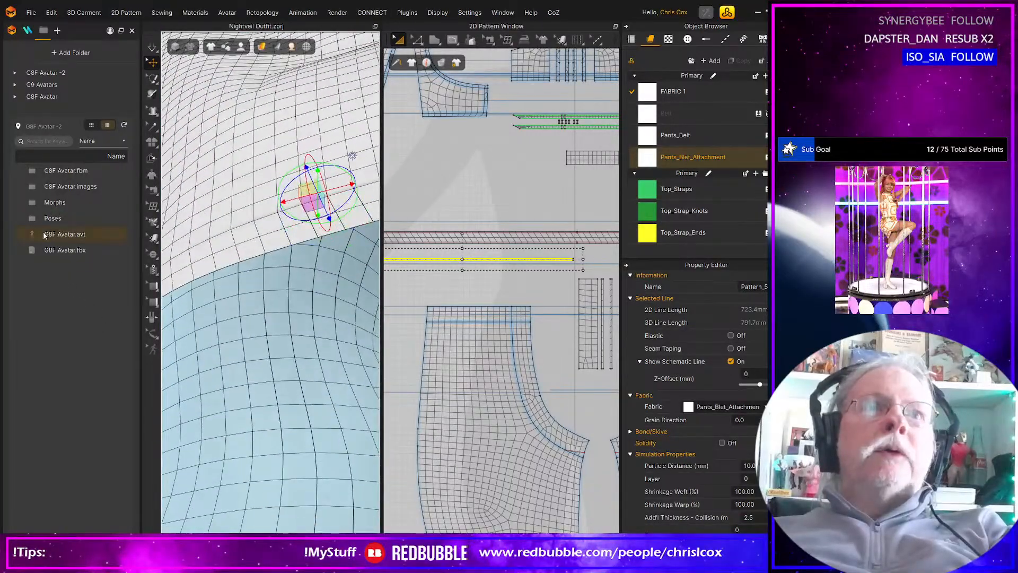
key("Delete")
scroll(454, 278, "down", 5)
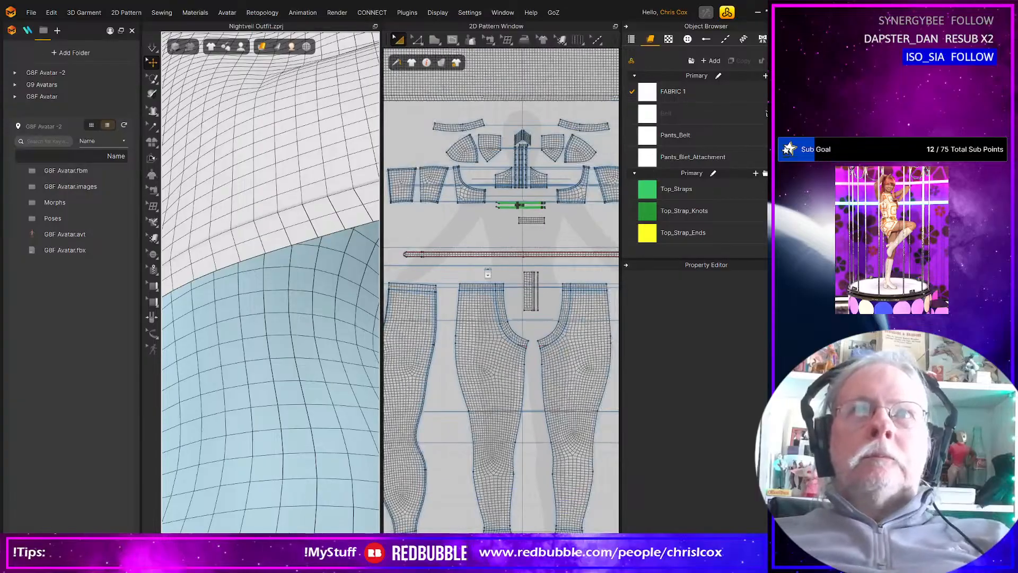
Step: Select the remaining belt pieces in the 2D layout and examine how the belt sits at the avatar's front waist
left_click(419, 255)
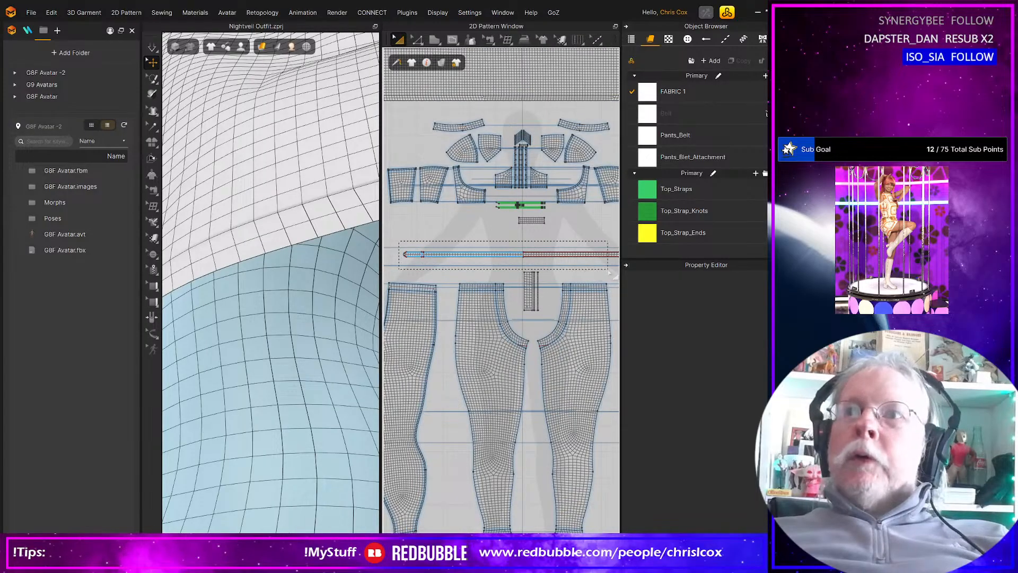
middle_click_drag(602, 277, 526, 286)
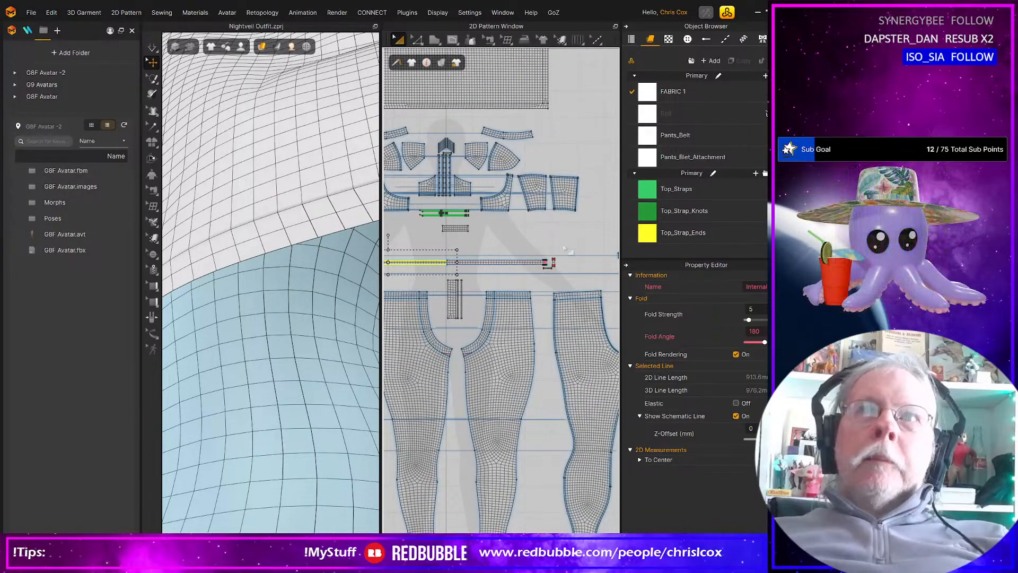
left_click_drag(563, 245, 441, 286, "shift")
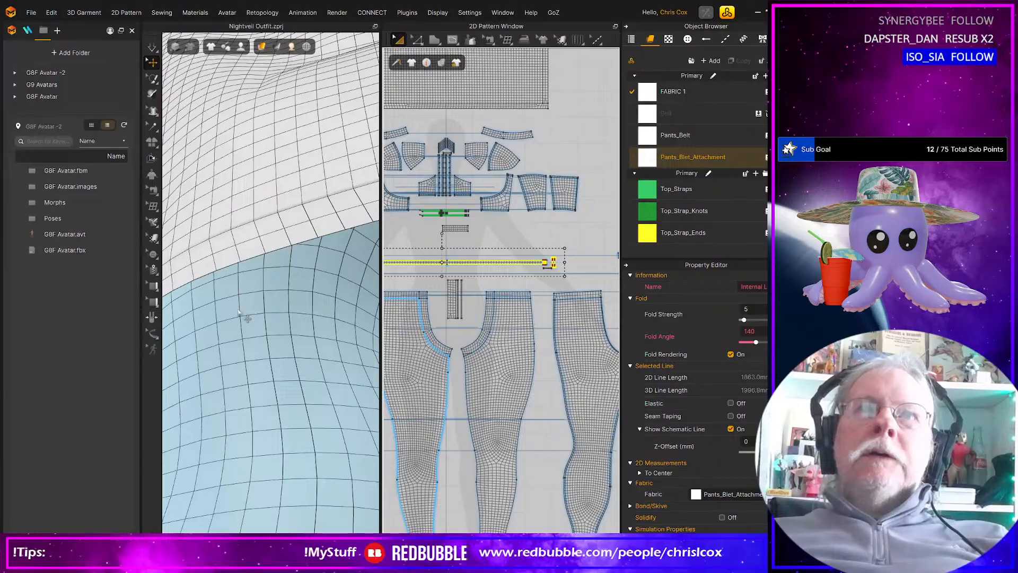
scroll(249, 308, "up", 2)
scroll(241, 329, "down", 4)
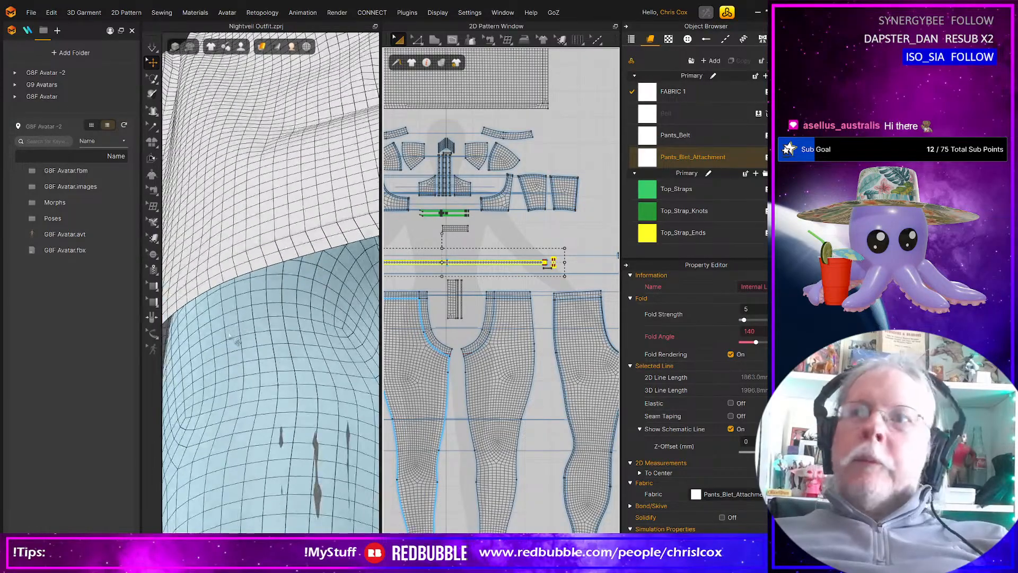
right_click_drag(226, 335, 421, 383)
scroll(251, 268, "up", 2)
scroll(251, 263, "down", 3)
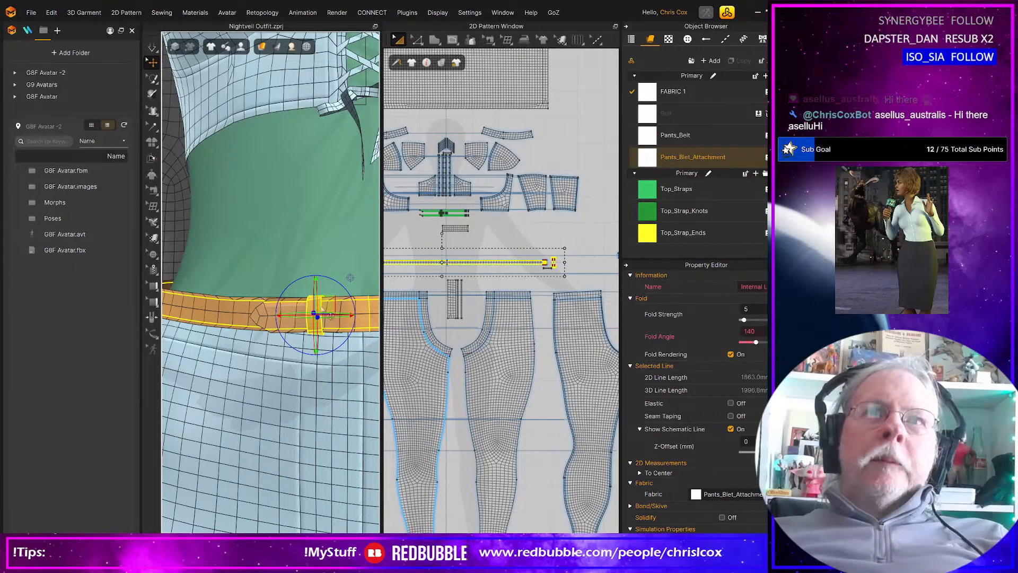
left_click(332, 262)
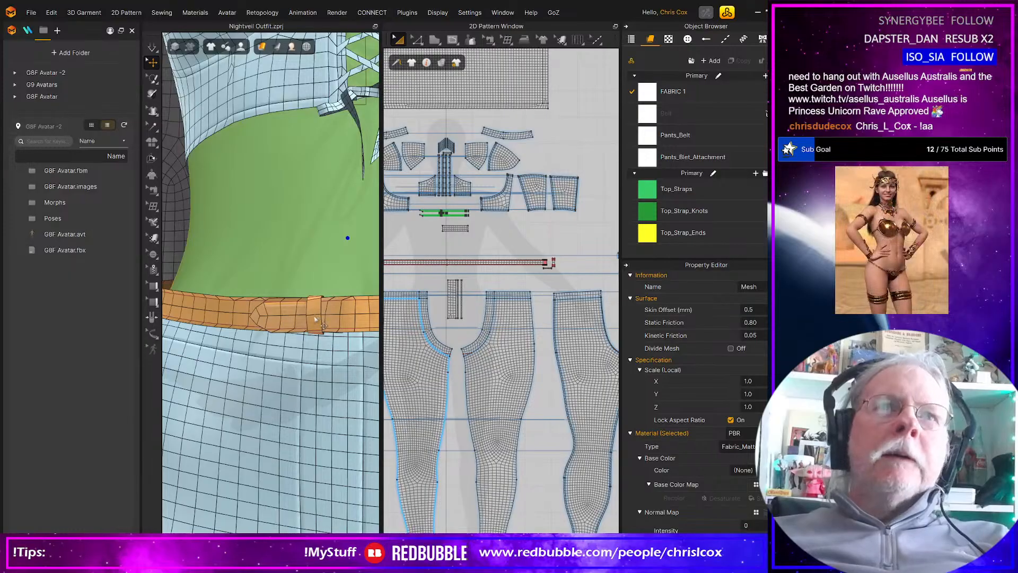
scroll(281, 374, "down", 2)
scroll(282, 375, "down", 6)
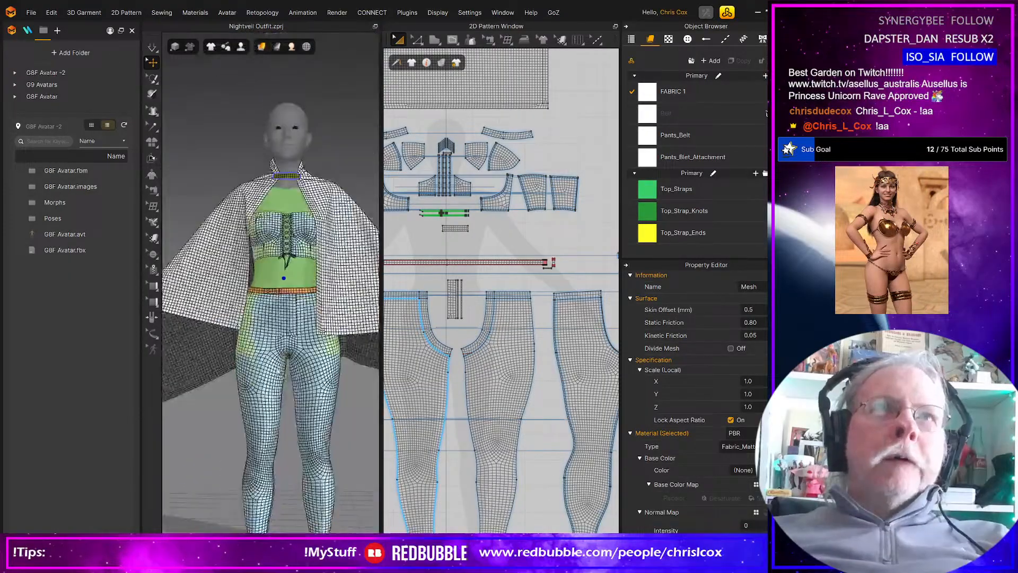
scroll(303, 383, "up", 4)
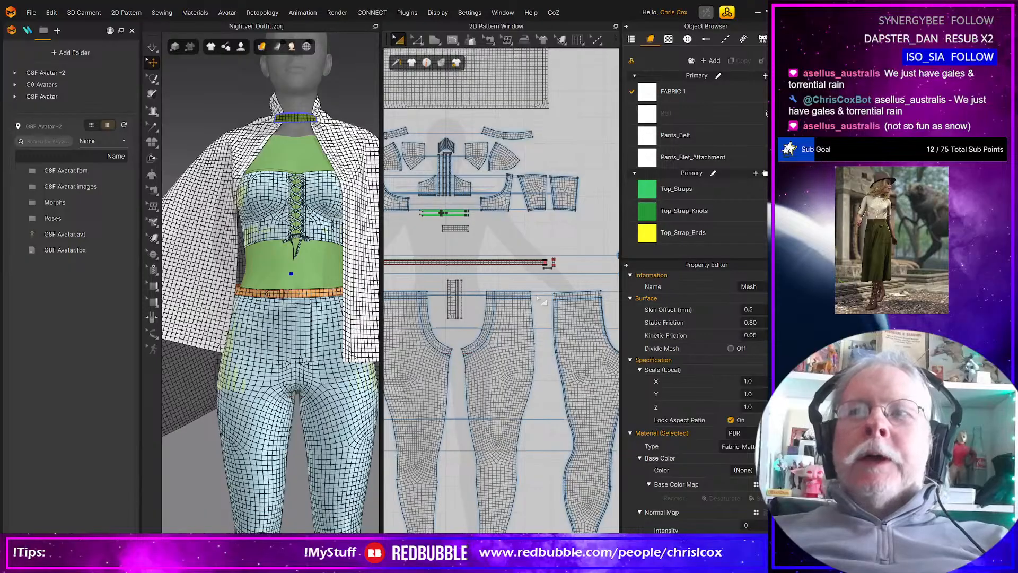
Step: Delete the small vertical attachment piece beside the right end of the main belt pattern
right_click_drag(536, 297, 604, 317)
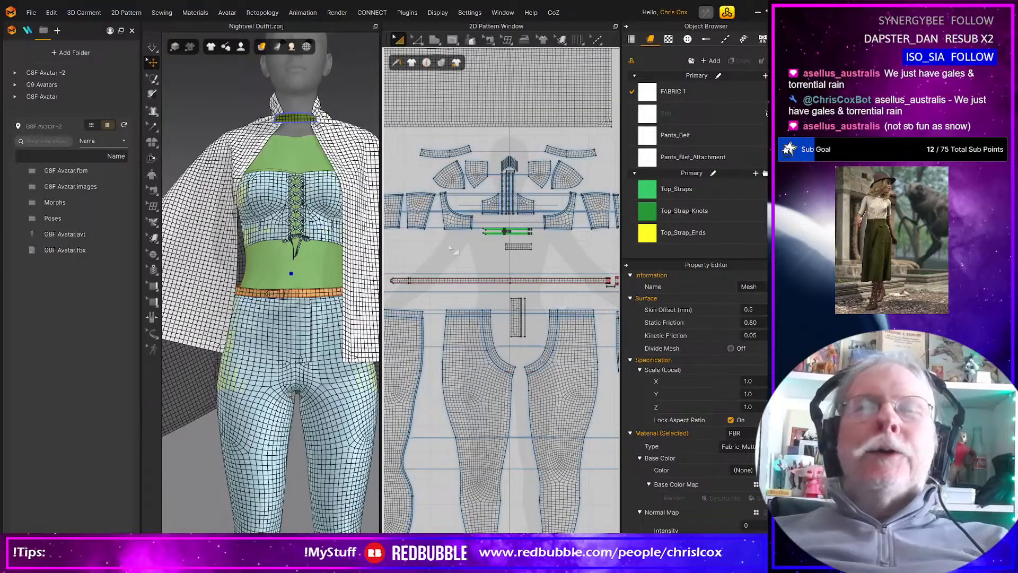
left_click_drag(386, 259, 608, 303)
scroll(609, 304, "up", 5)
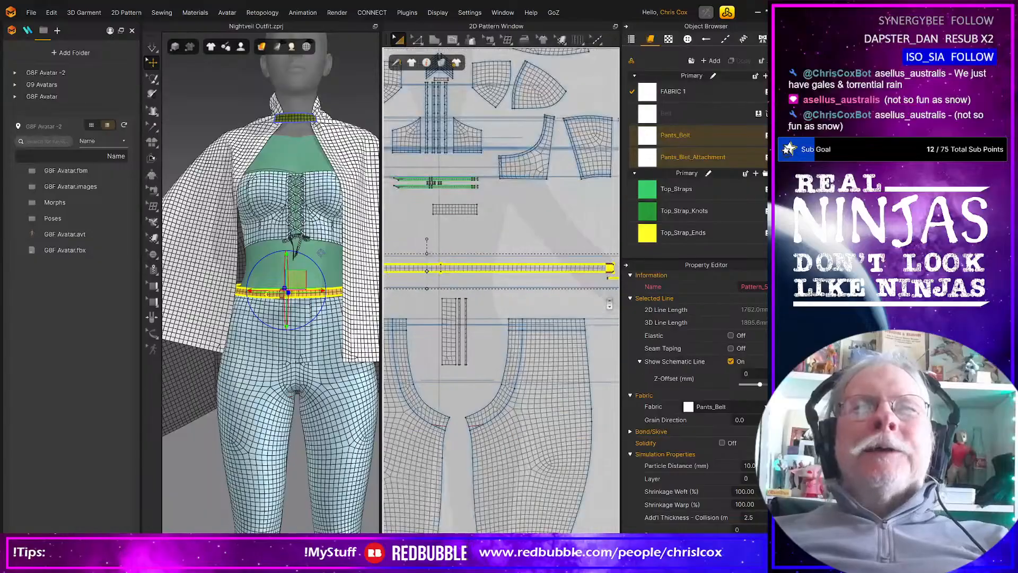
scroll(610, 303, "down", 5)
left_click(507, 300)
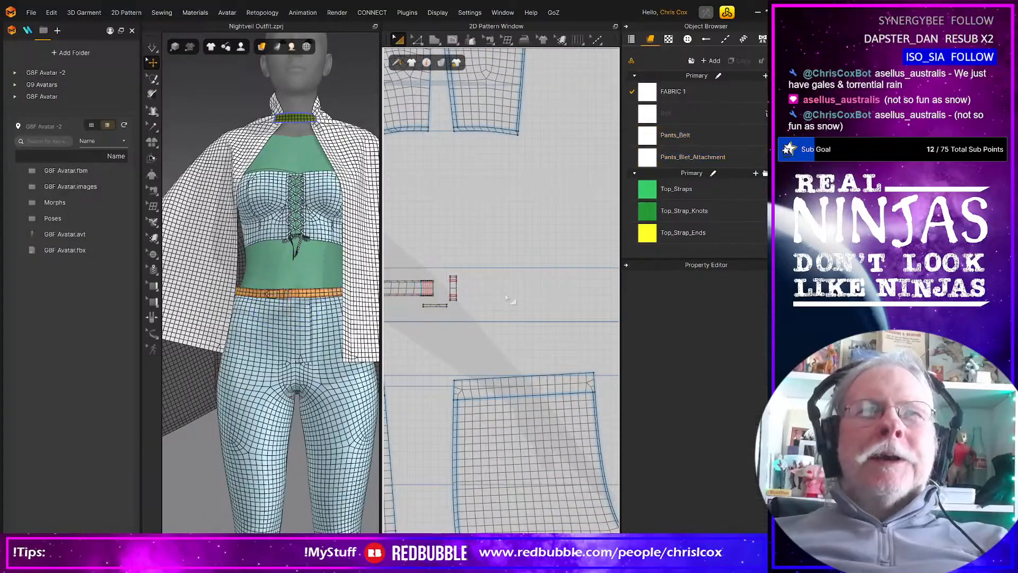
left_click_drag(474, 292, 445, 312)
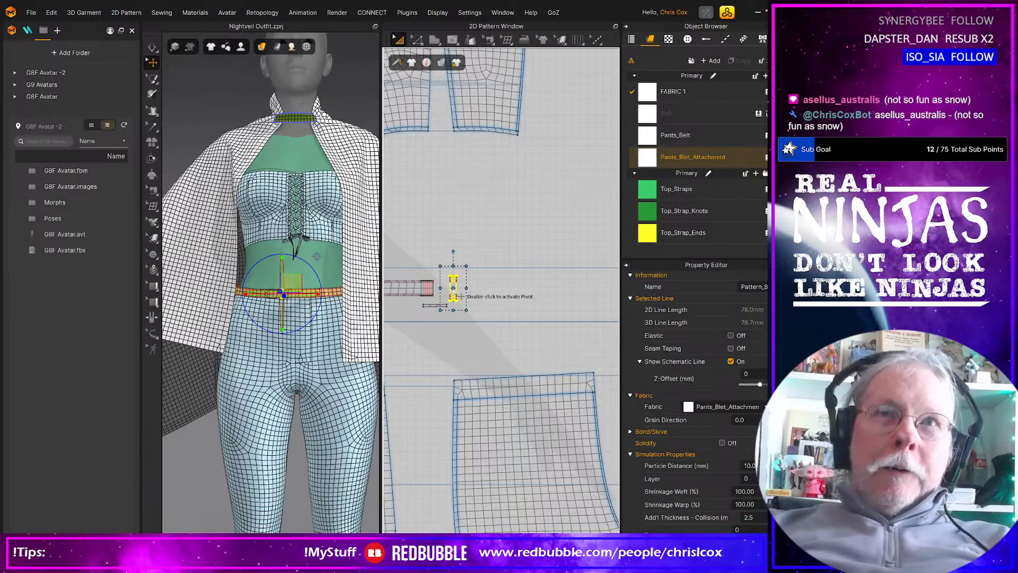
key("Delete")
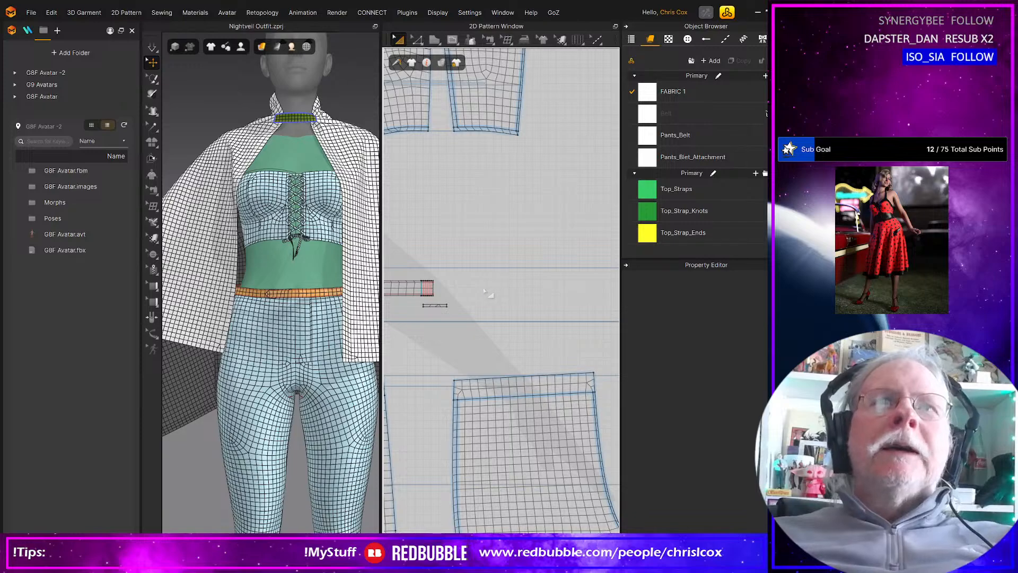
Step: Examine the belt's overlapping pointed tip at the avatar's waist and select the main belt piece
middle_click_drag(484, 291, 511, 295)
scroll(535, 302, "down", 5)
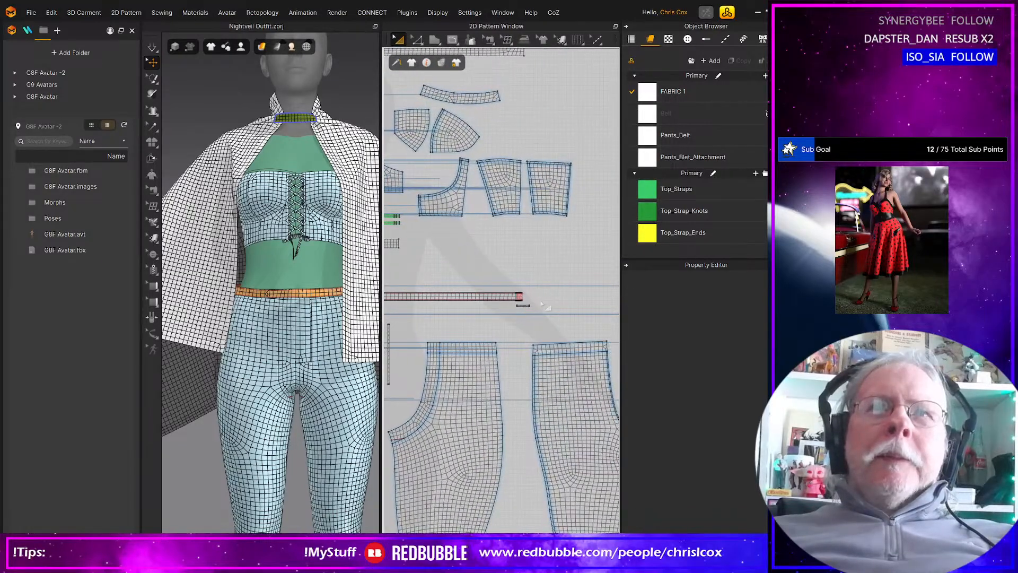
scroll(500, 306, "up", 3)
scroll(499, 313, "down", 5)
scroll(498, 312, "up", 5)
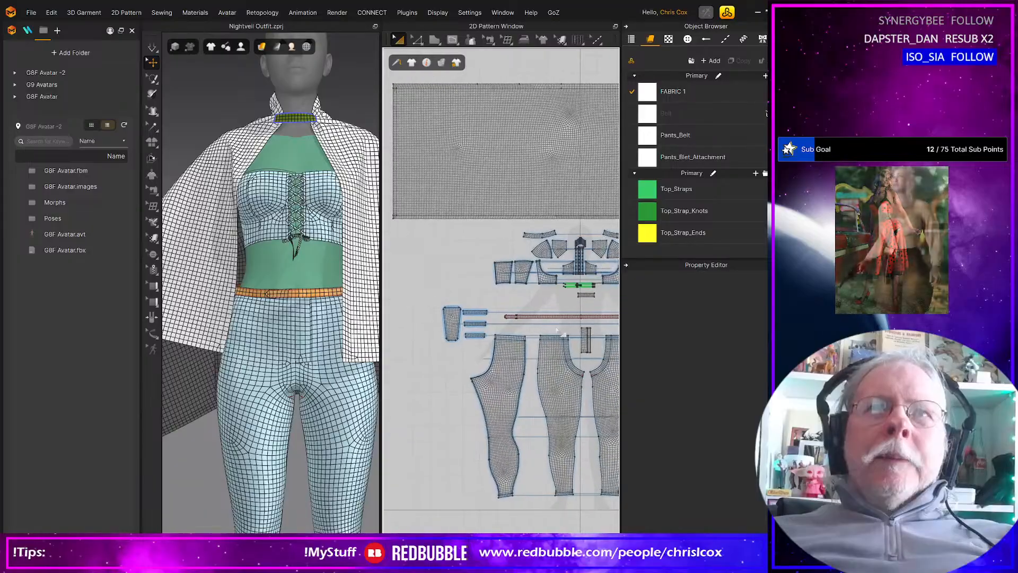
scroll(303, 314, "up", 4)
scroll(304, 315, "up", 4)
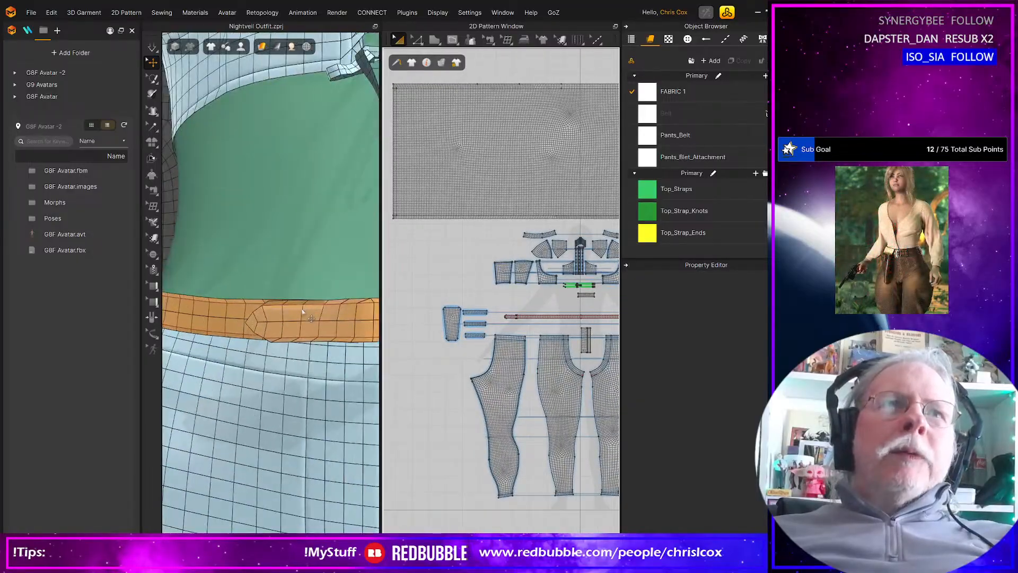
left_click(310, 247)
middle_click_drag(310, 247, 310, 329)
right_click_drag(310, 328, 293, 361)
middle_click_drag(528, 339, 449, 348)
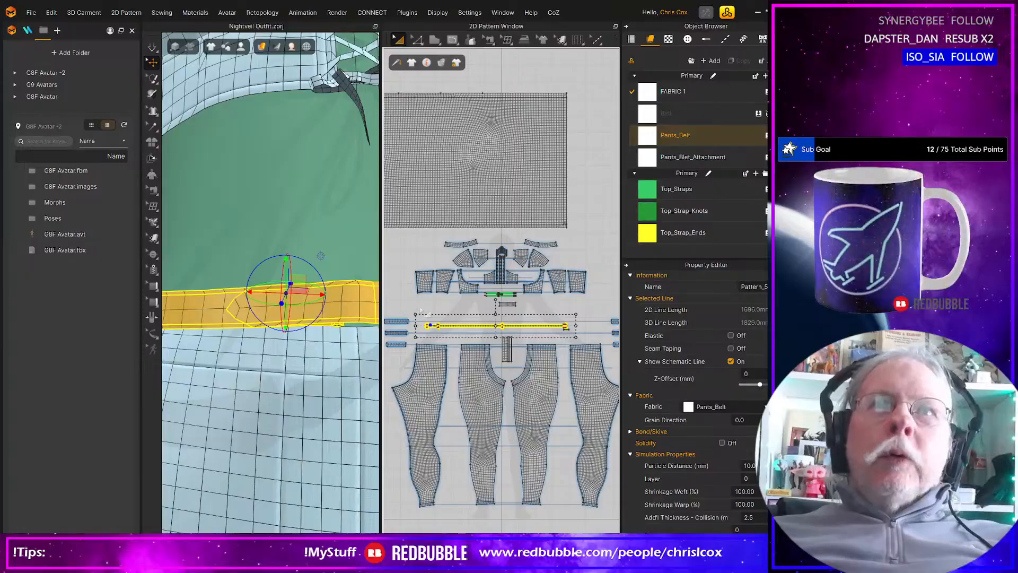
Step: Select only the main belt pattern, without the small attachment strip, and make it slightly taller by stretching its upper edge upward
left_click_drag(419, 310, 582, 328)
scroll(586, 321, "up", 4)
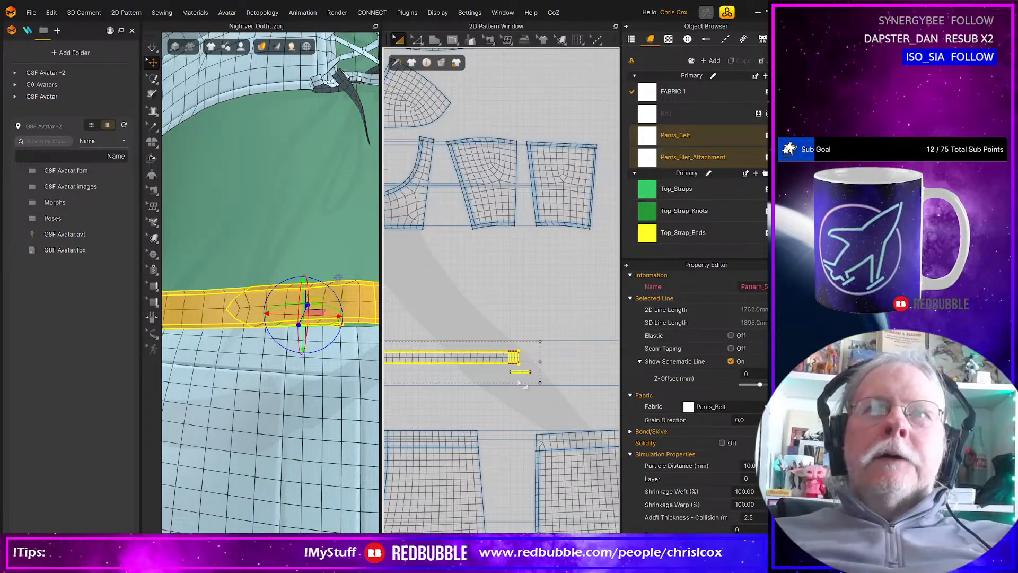
left_click(517, 372, "shift")
middle_click_drag(421, 398, 590, 395)
scroll(482, 373, "down", 1)
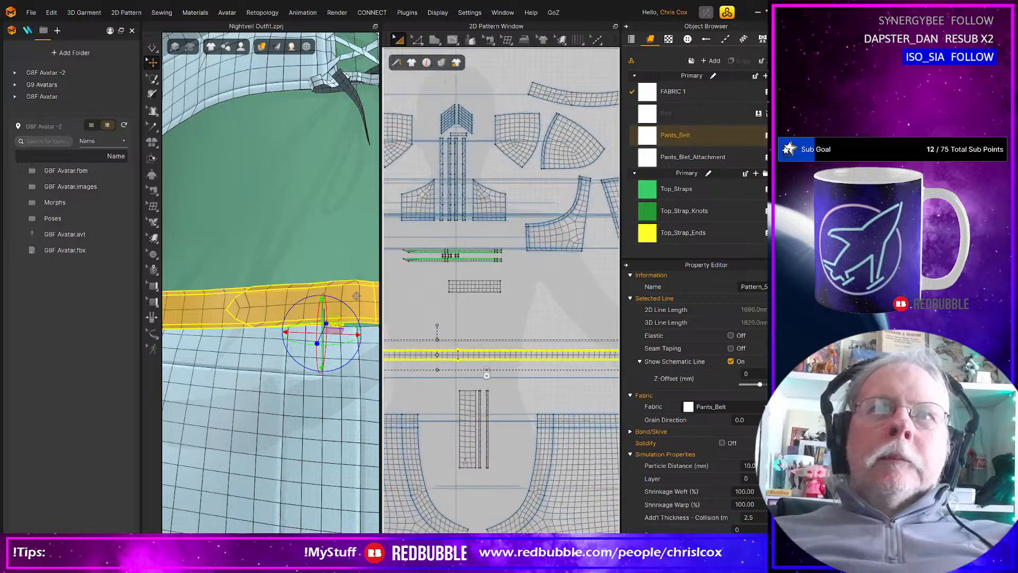
scroll(482, 373, "up", 2)
scroll(483, 372, "up", 2)
middle_click_drag(461, 358, 565, 364)
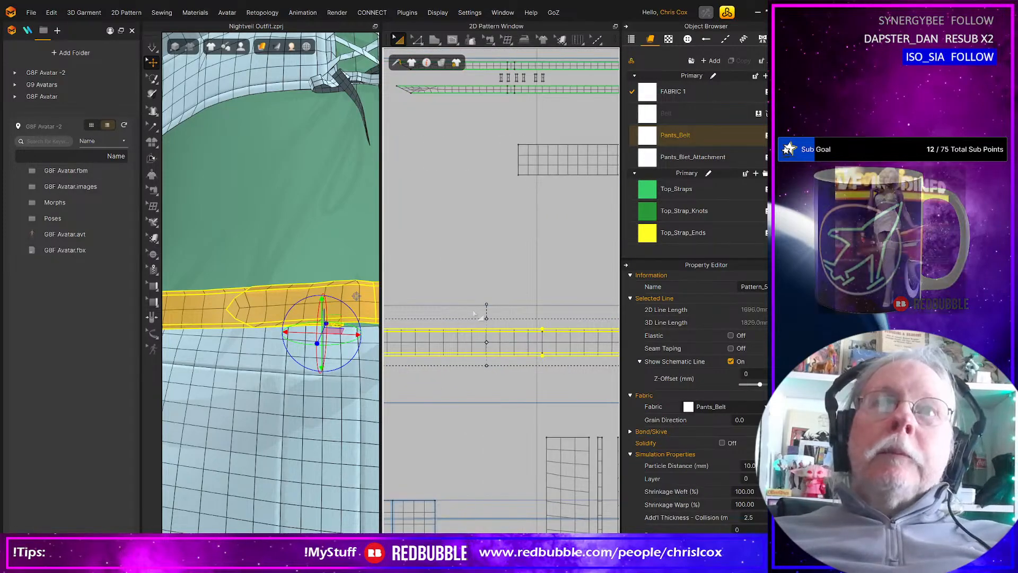
left_click_drag(486, 317, 487, 305)
Step: Examine how the taller belt sits around the avatar's waist, up close, from the side and from the front
scroll(288, 304, "up", 2)
scroll(289, 304, "up", 3)
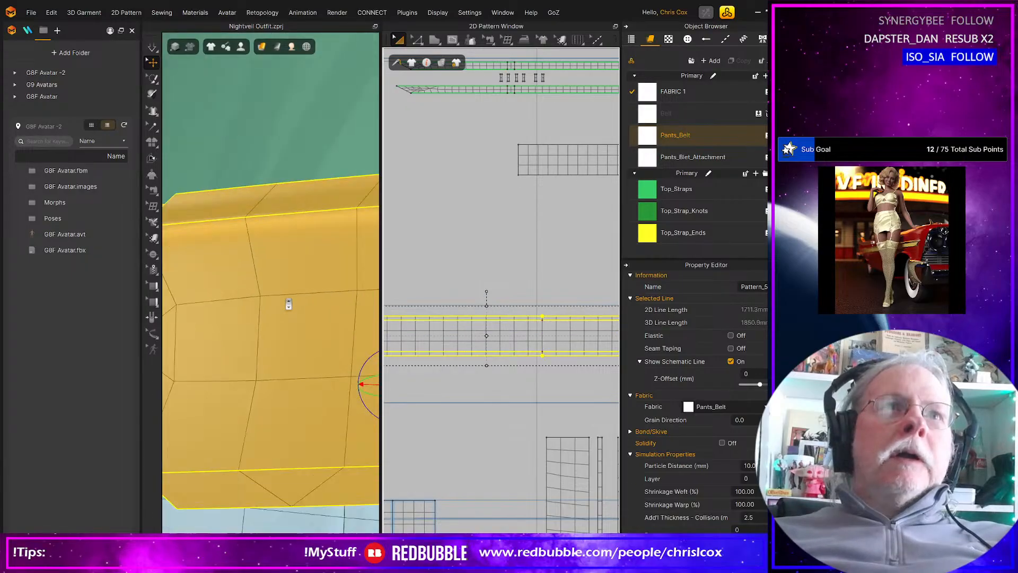
scroll(289, 304, "down", 8)
right_click_drag(304, 303, 273, 335)
scroll(273, 334, "down", 3)
scroll(273, 335, "up", 5)
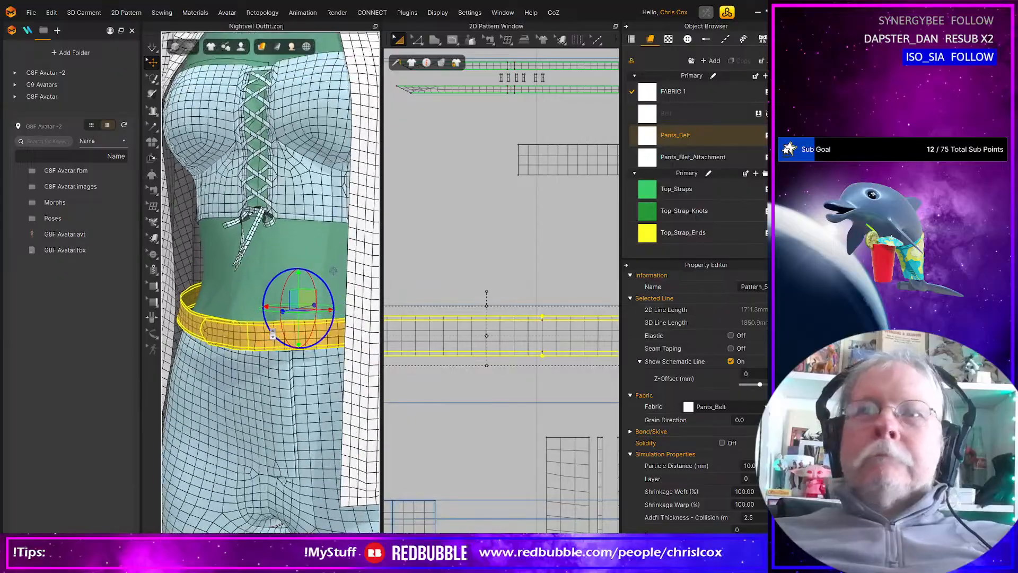
scroll(273, 334, "down", 6)
right_click_drag(272, 335, 251, 313)
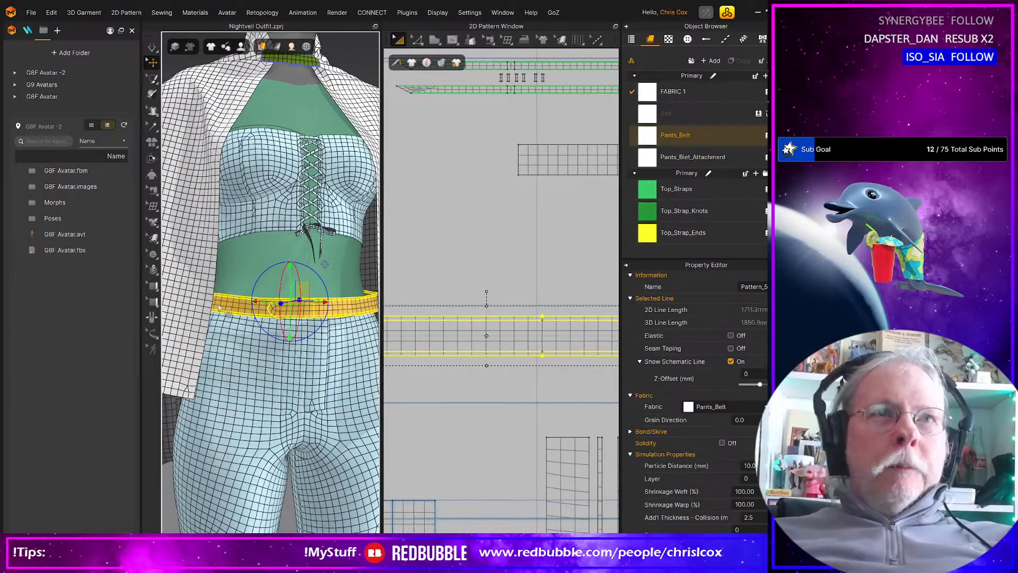
scroll(500, 328, "up", 3)
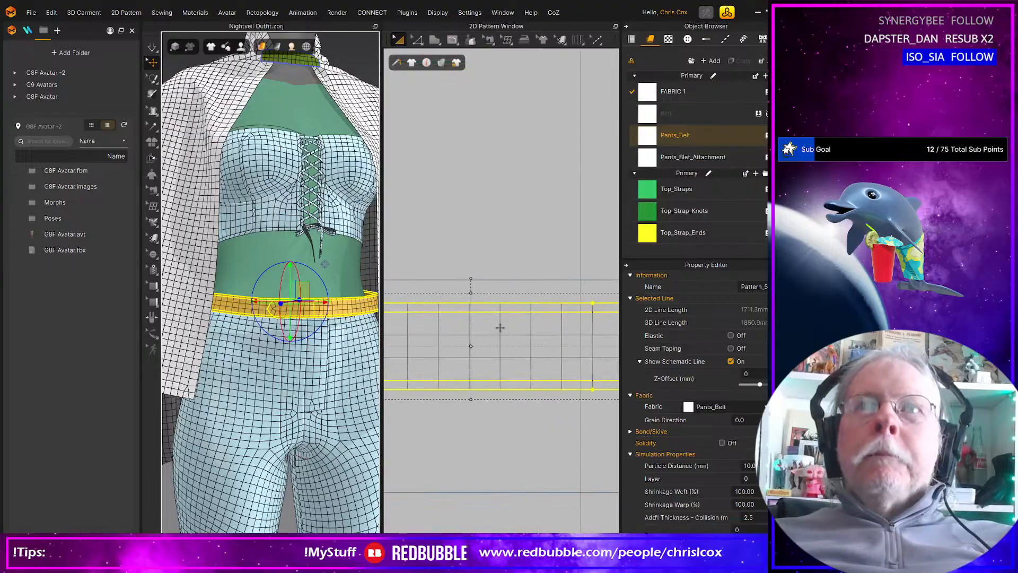
Step: Lengthen the main belt pattern's pointed tip by moving the short curved edge at its end outward along the belt
scroll(500, 328, "down", 3)
middle_click_drag(492, 334, 607, 328)
middle_click_drag(547, 338, 518, 348)
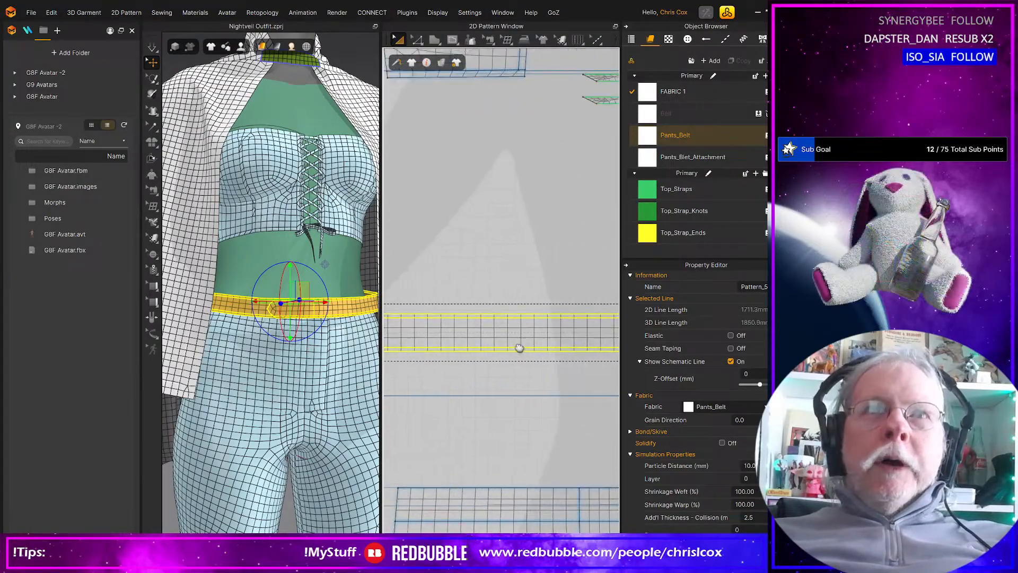
scroll(360, 352, "up", 2)
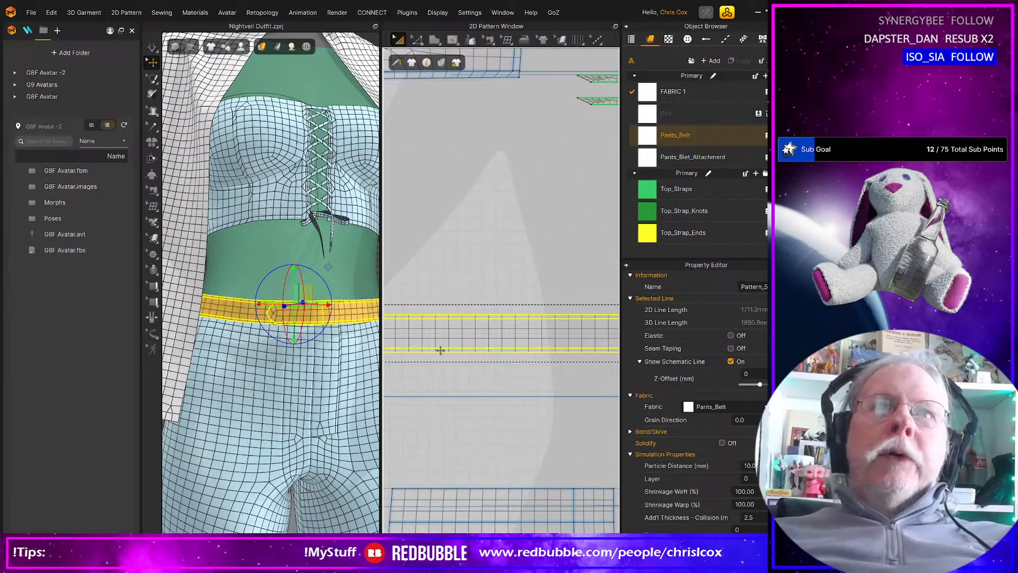
scroll(440, 350, "down", 5)
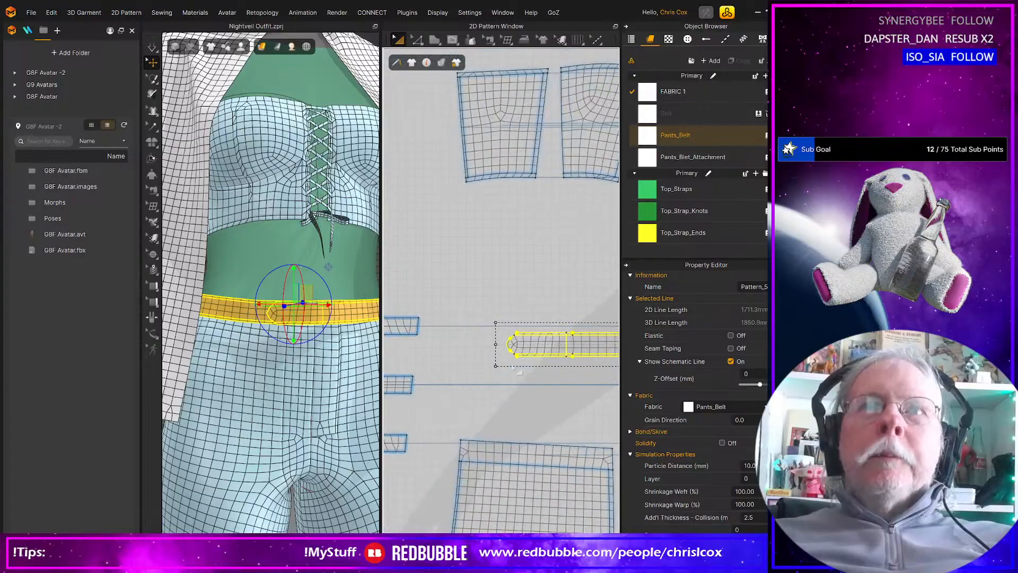
scroll(518, 372, "up", 4)
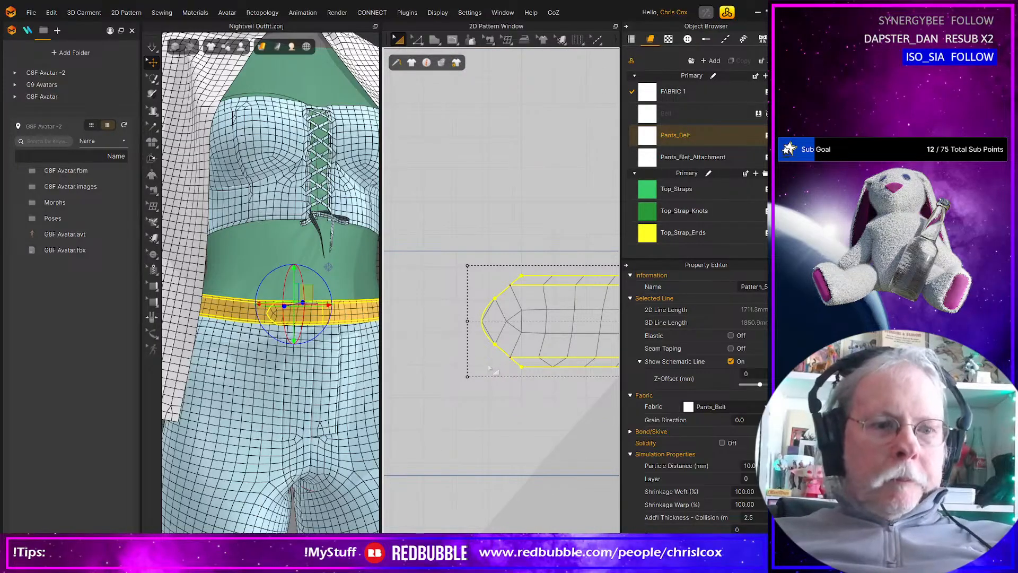
key("z")
left_click_drag(450, 259, 500, 373)
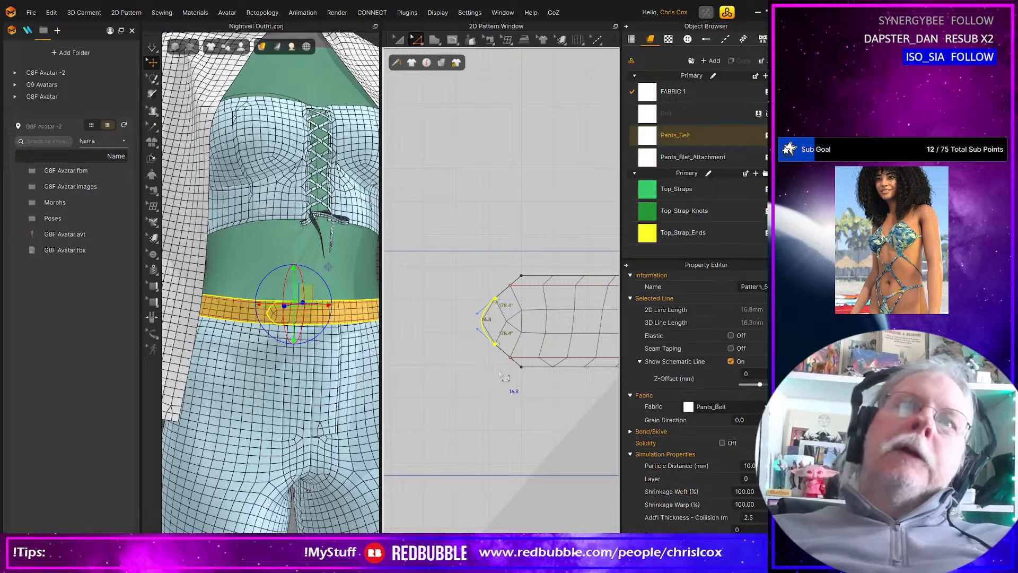
key("Left")
key("Left")
key("Left")
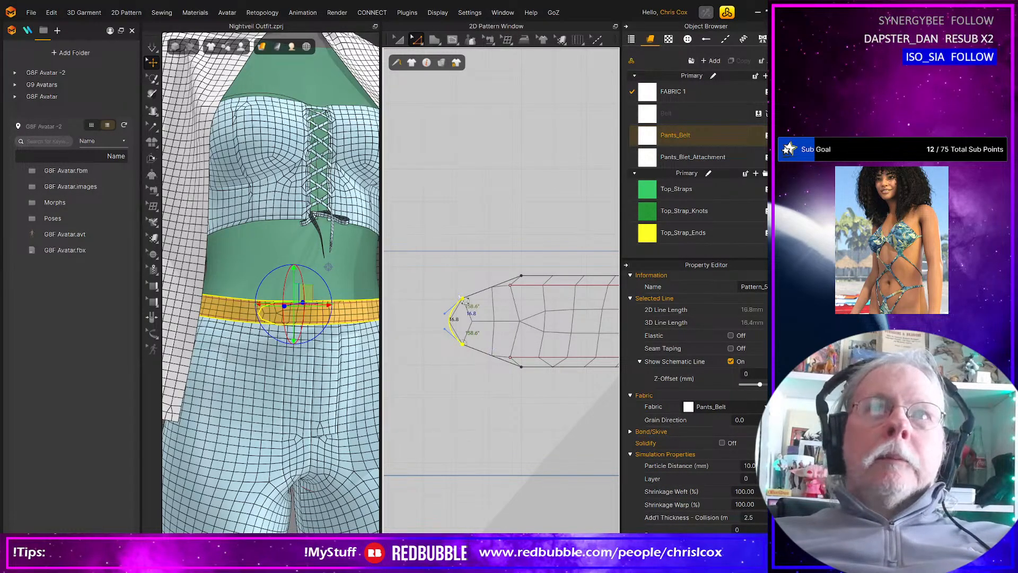
Step: Move the belt tip's upper corner point slightly up and its lower corner point slightly down to make the end fuller
left_click(464, 299)
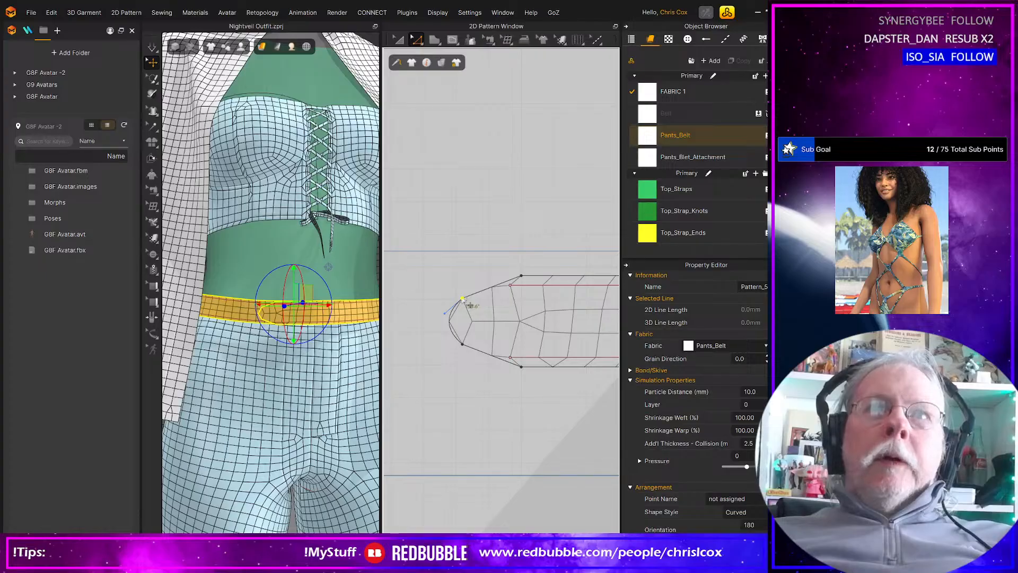
left_click_drag(463, 299, 462, 293, "shift")
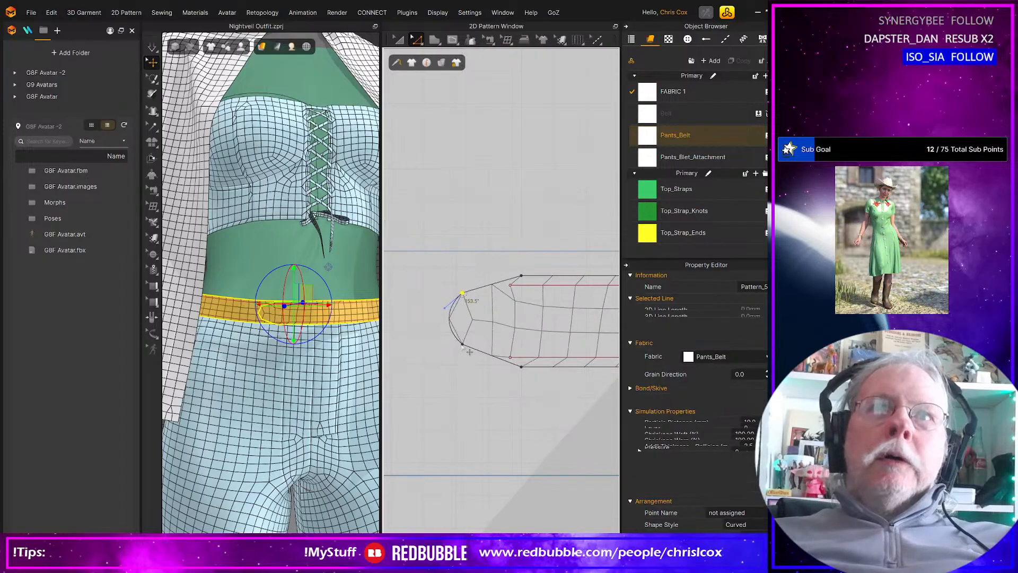
left_click_drag(462, 344, 463, 350, "shift")
middle_click_drag(498, 386, 447, 385)
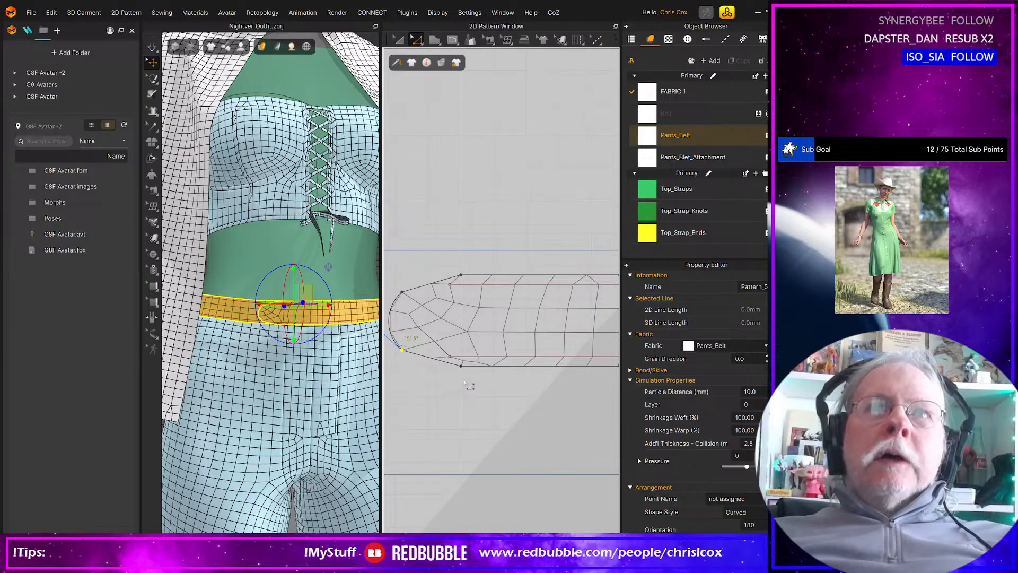
Step: Examine the belt pattern along to its square end and inspect the sewing of the small attachment strip below it
scroll(488, 376, "down", 8)
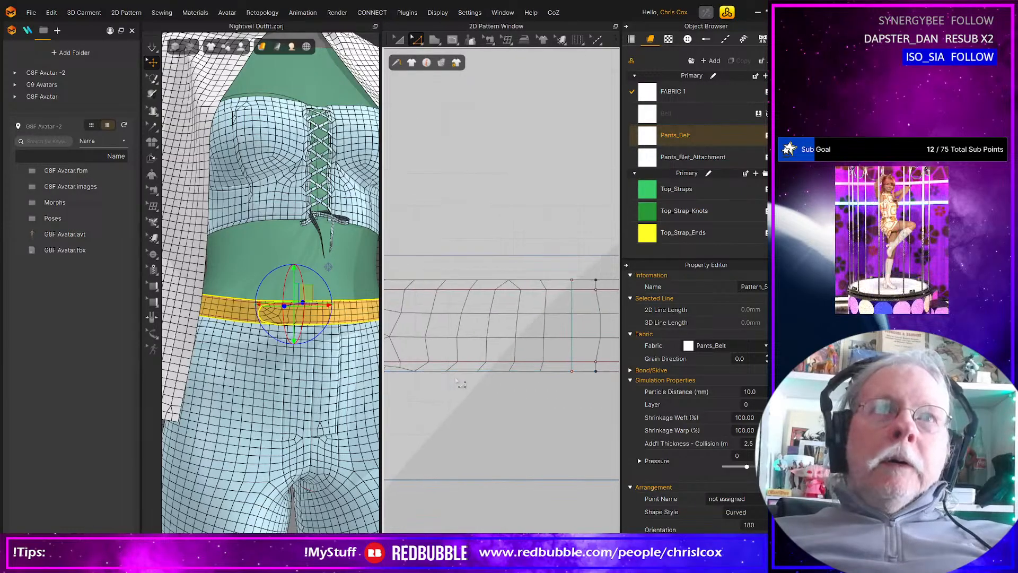
scroll(472, 382, "down", 6)
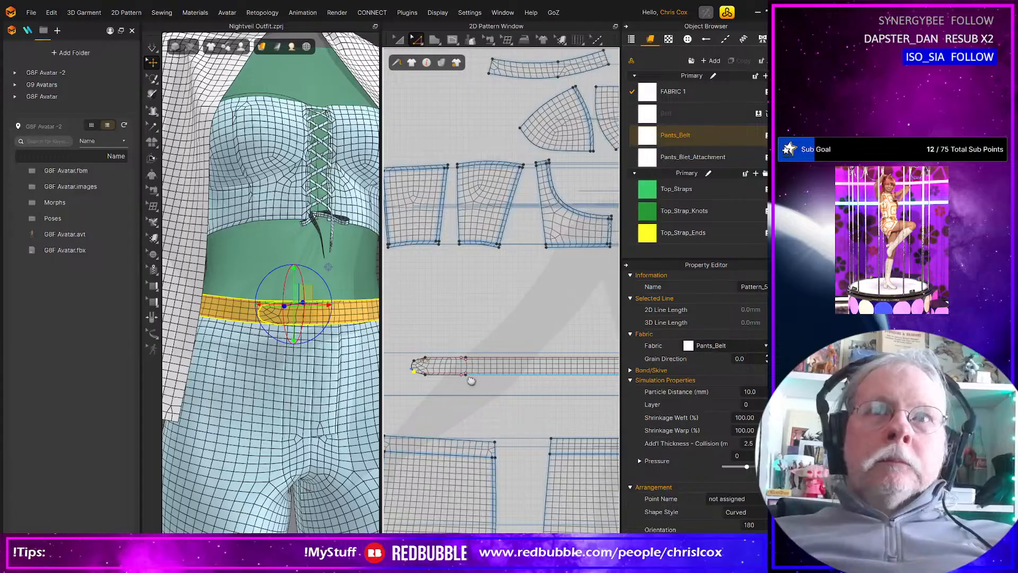
middle_click_drag(382, 374, 352, 376)
middle_click_drag(610, 385, 345, 400)
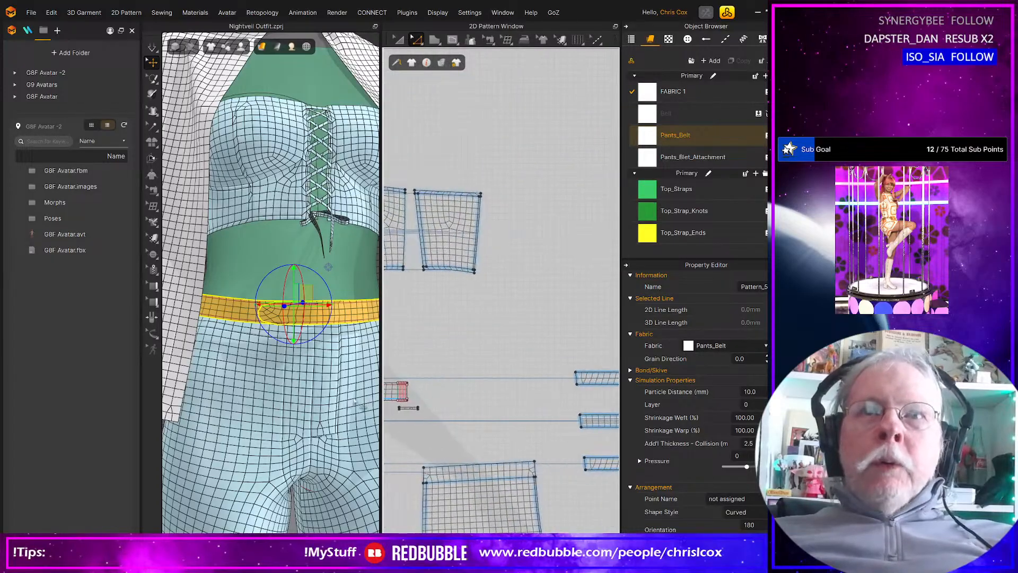
mouse_move(411, 409)
middle_mouse_down()
mouse_move(610, 395)
mouse_move(568, 409)
middle_mouse_up()
right_click_drag(320, 386, 289, 416)
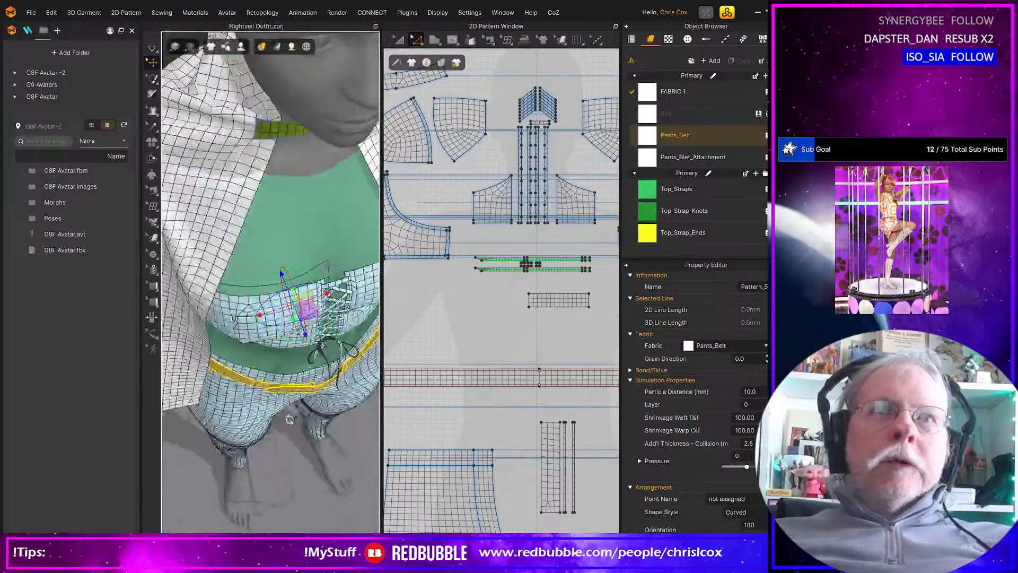
scroll(477, 414, "up", 6)
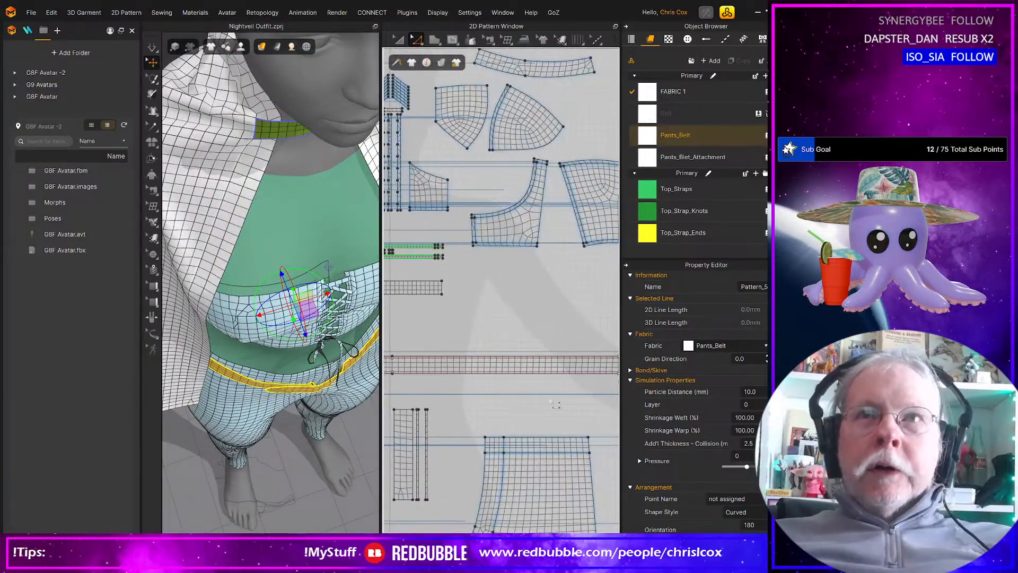
scroll(451, 408, "up", 3)
middle_click_drag(450, 409, 548, 421)
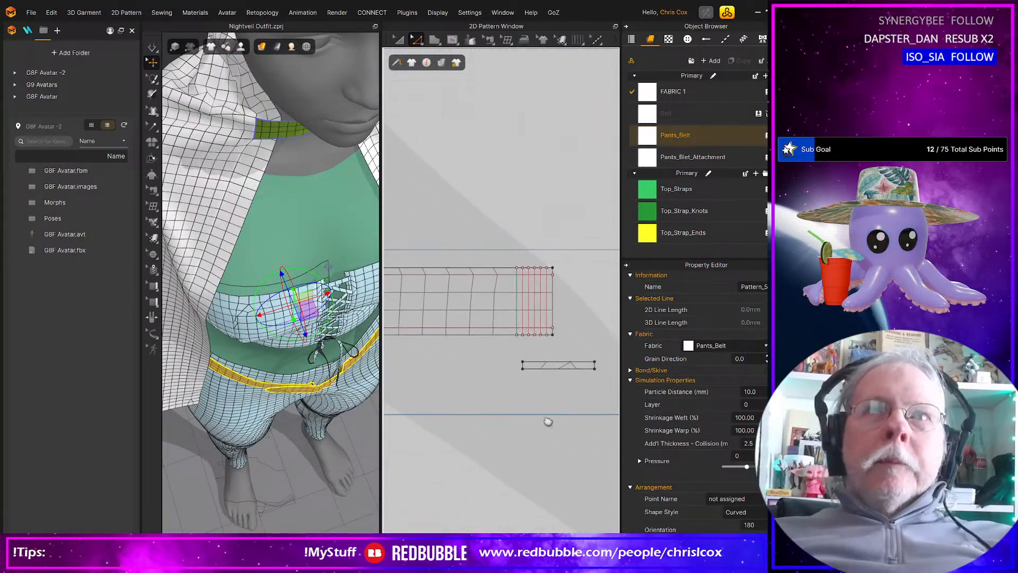
key("b")
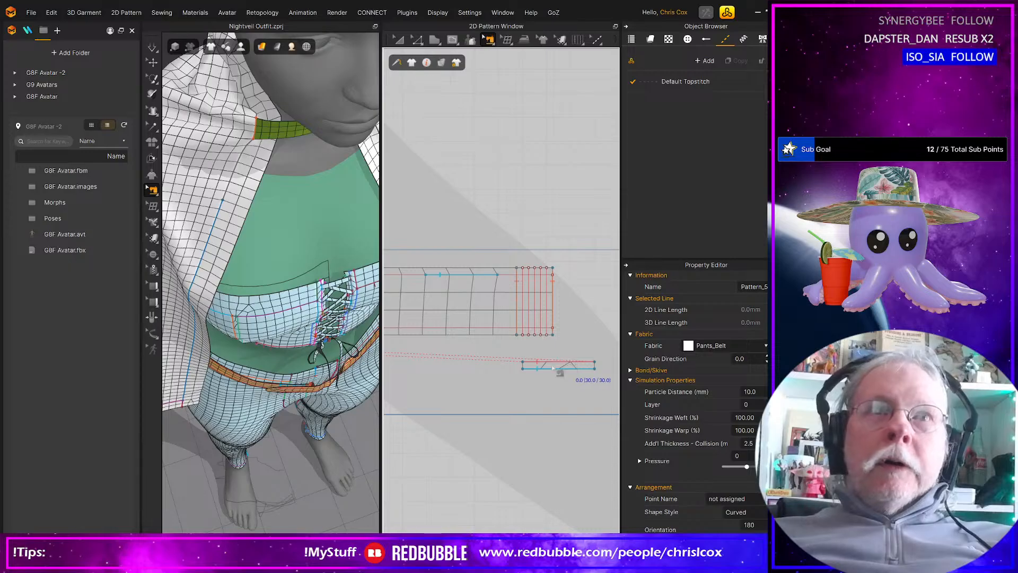
right_click_drag(261, 426, 284, 316)
scroll(283, 317, "down", 2)
scroll(319, 305, "down", 4)
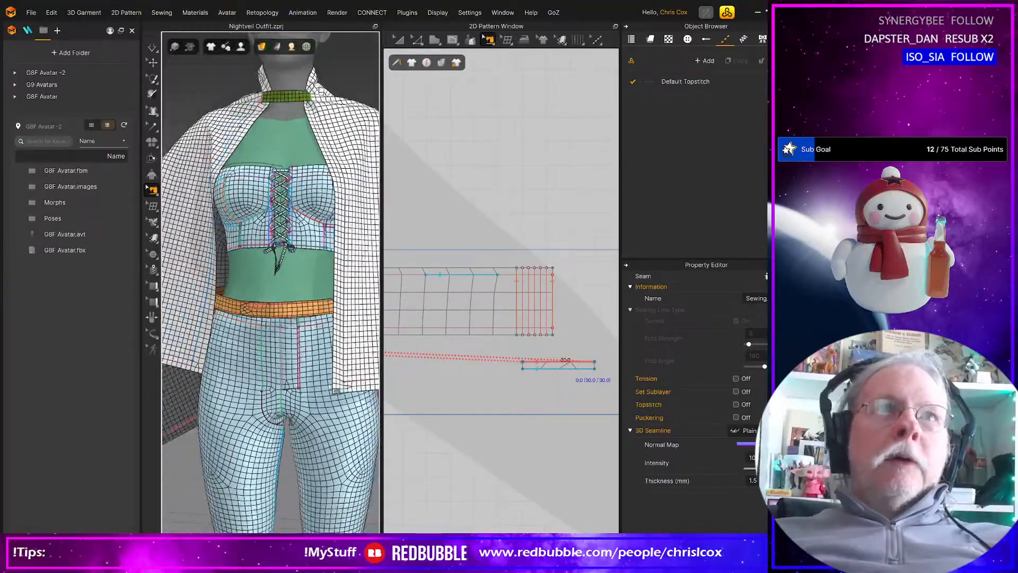
left_click(397, 339)
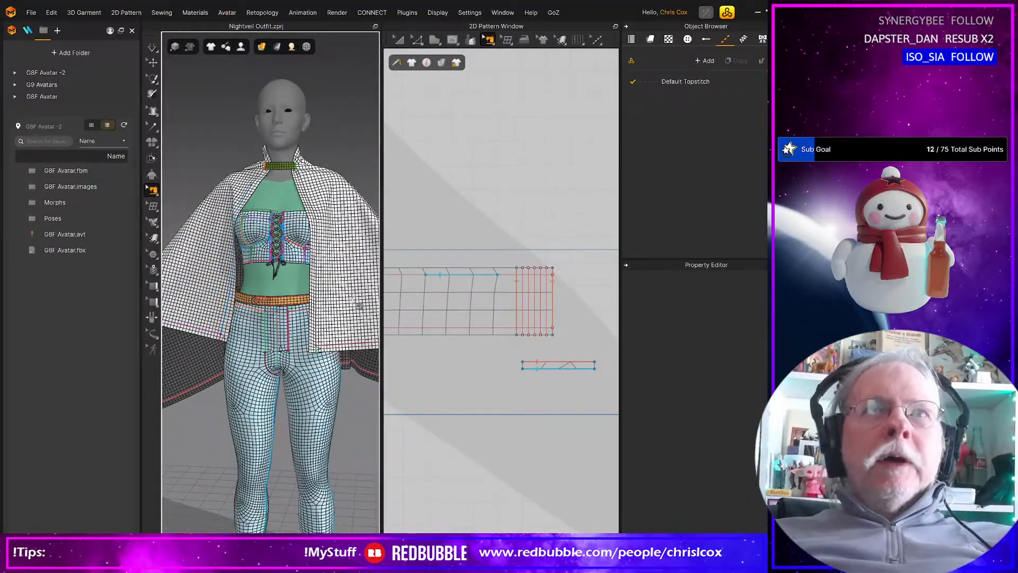
Step: Hide the cape's large panels and the trims along its front opening in the 3D garment
key("q")
left_click(345, 281)
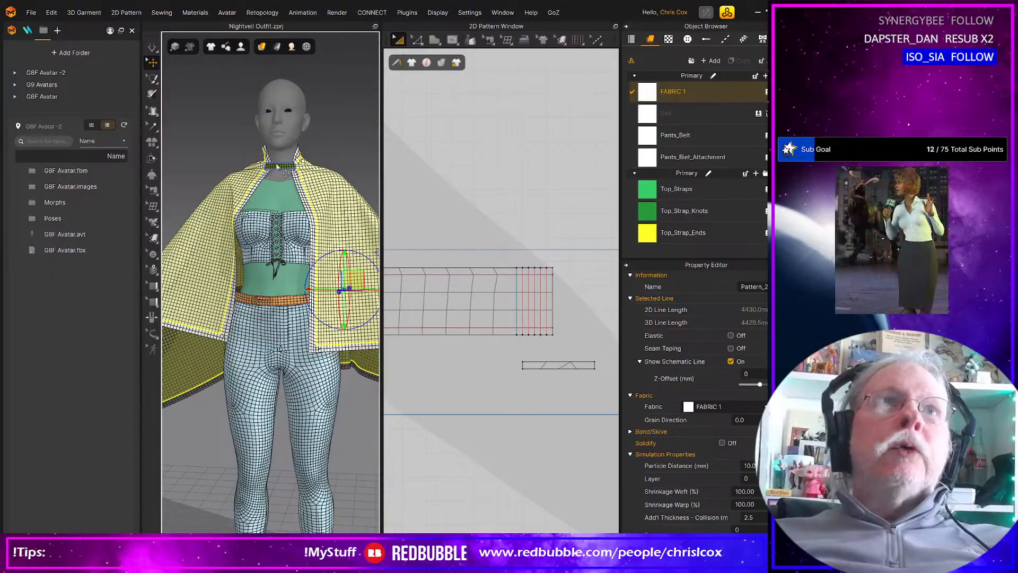
left_click(276, 165)
left_click(317, 219)
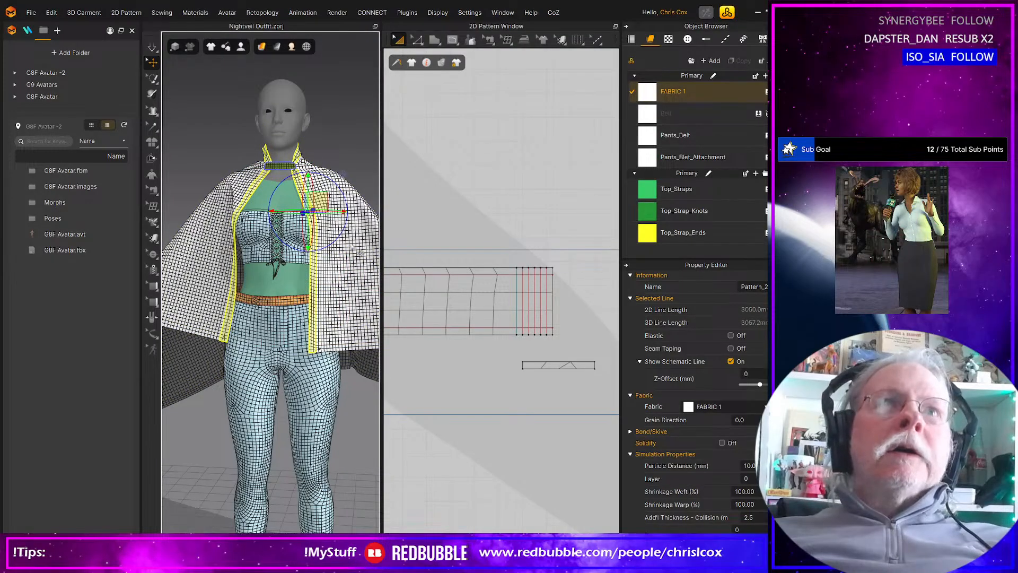
key("shift+q")
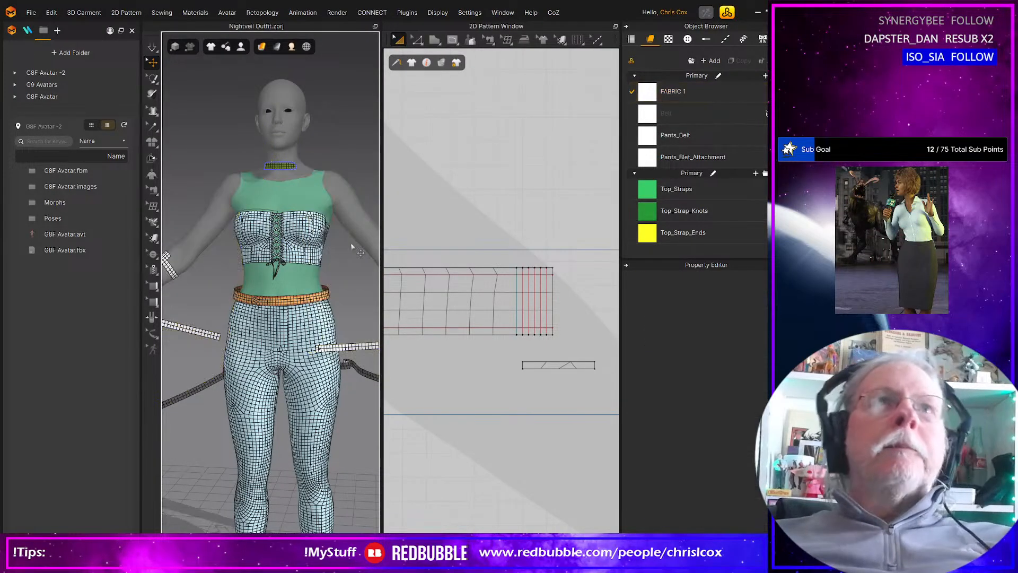
Step: Hide the cape's remaining hem bands, both the front ones and the dark one behind the legs
left_click(370, 355)
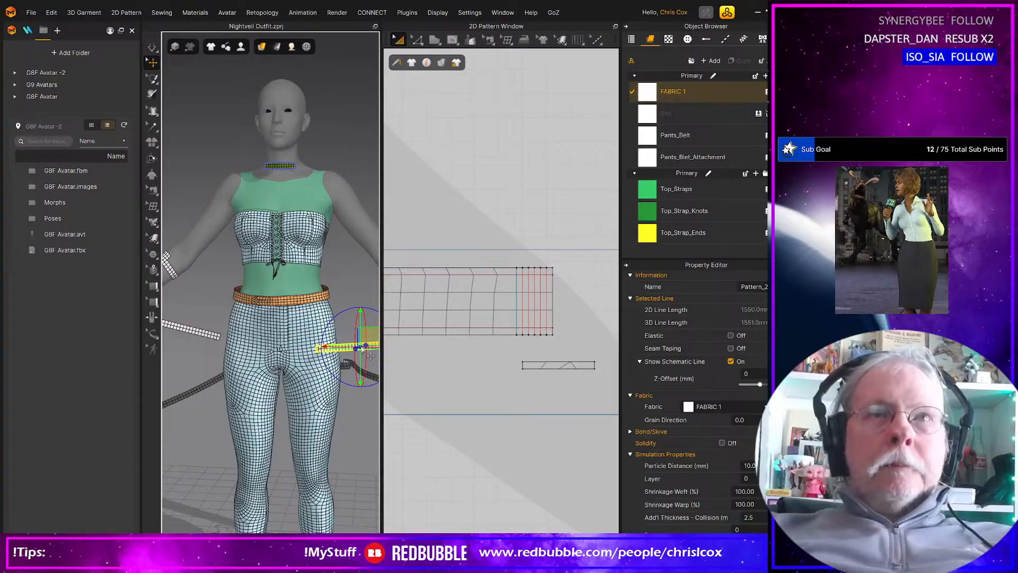
key("shift+q")
left_click(360, 374)
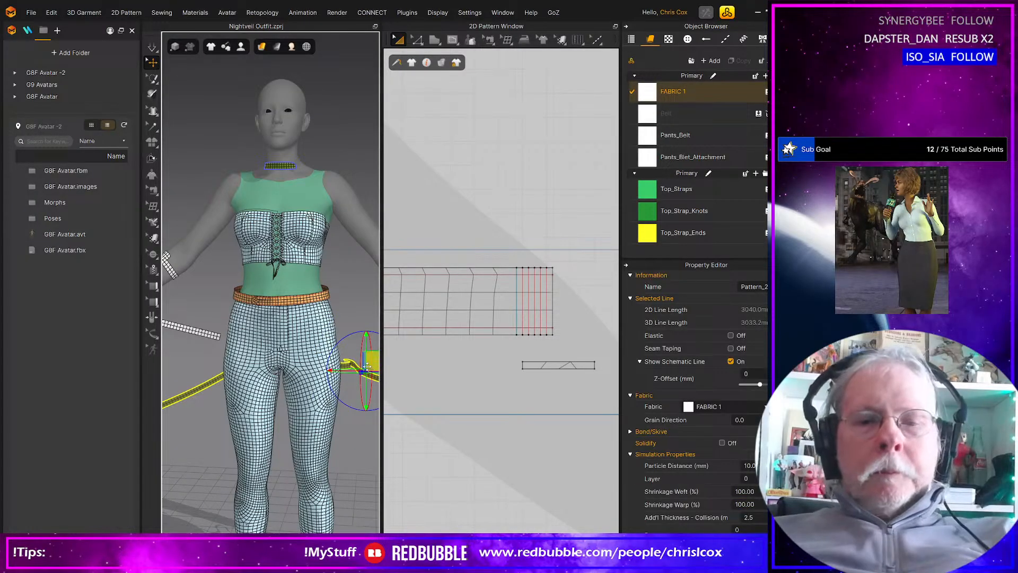
key("shift+q")
key("Delete")
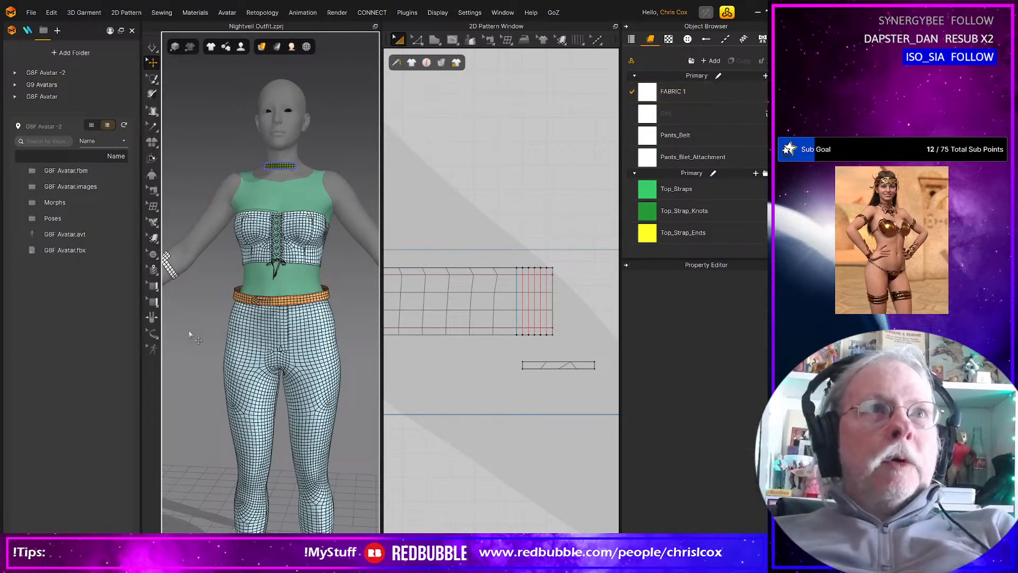
scroll(240, 348, "down", 7)
scroll(214, 318, "up", 3)
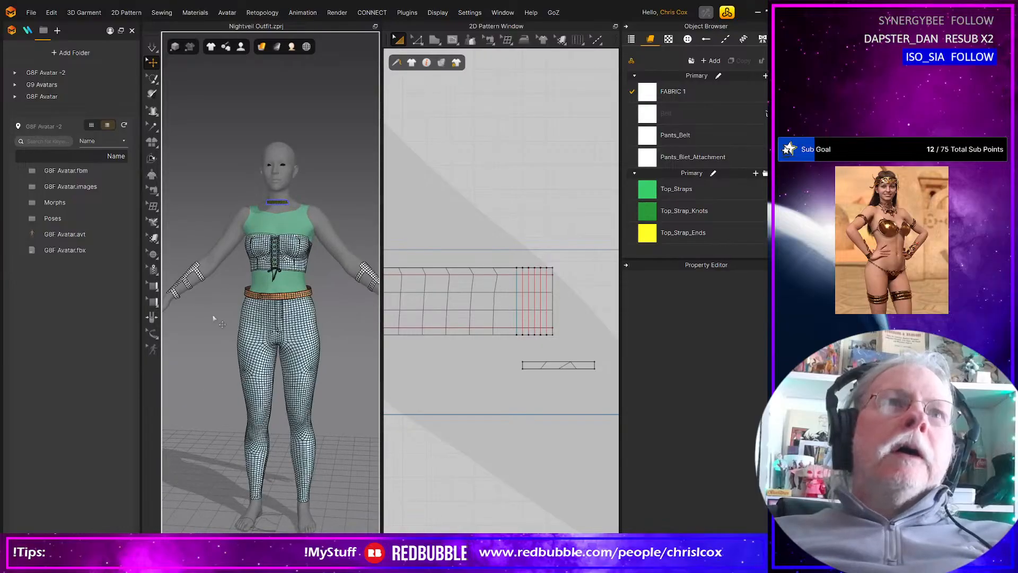
left_click(397, 319)
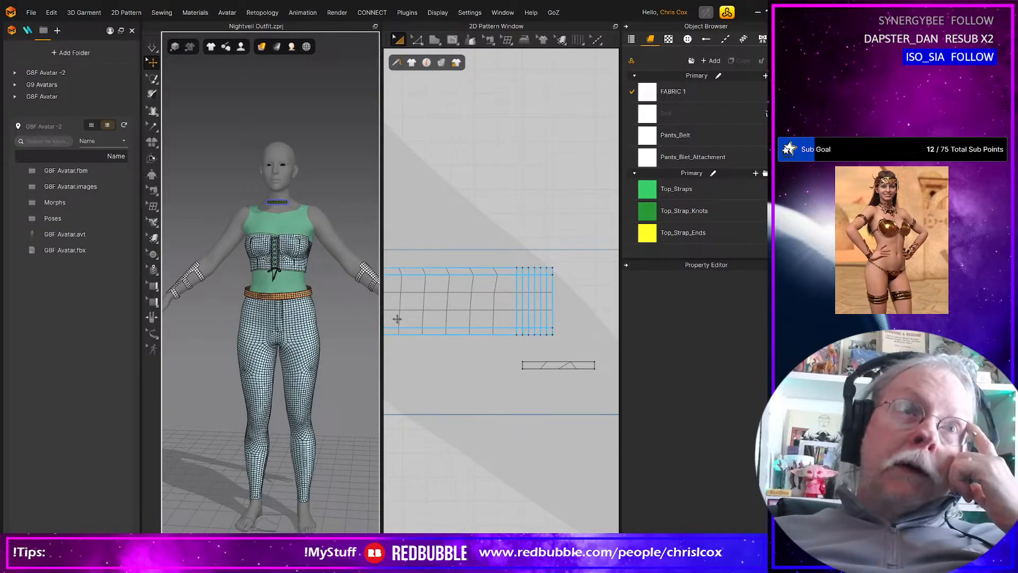
scroll(295, 256, "up", 4)
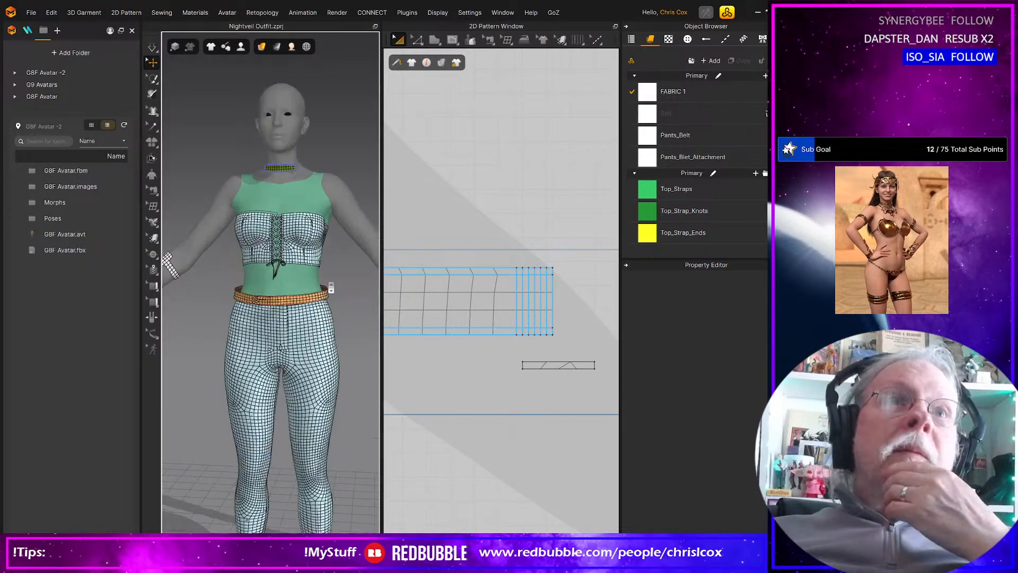
scroll(349, 393, "down", 4)
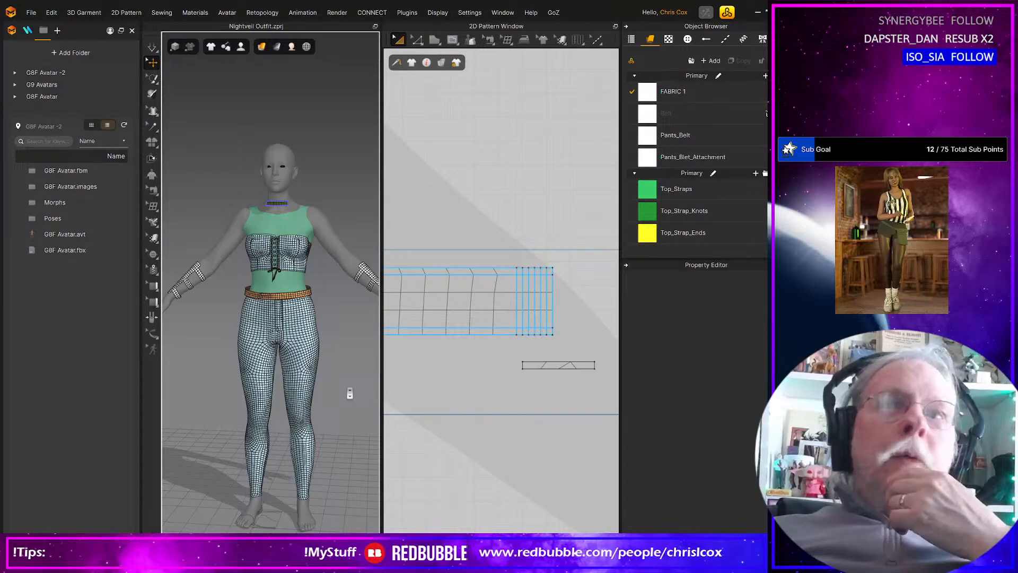
Step: Simulate the garment briefly to settle the belt around the waist, checking it from the side and front
scroll(350, 393, "up", 4)
right_click_drag(280, 390, 331, 382)
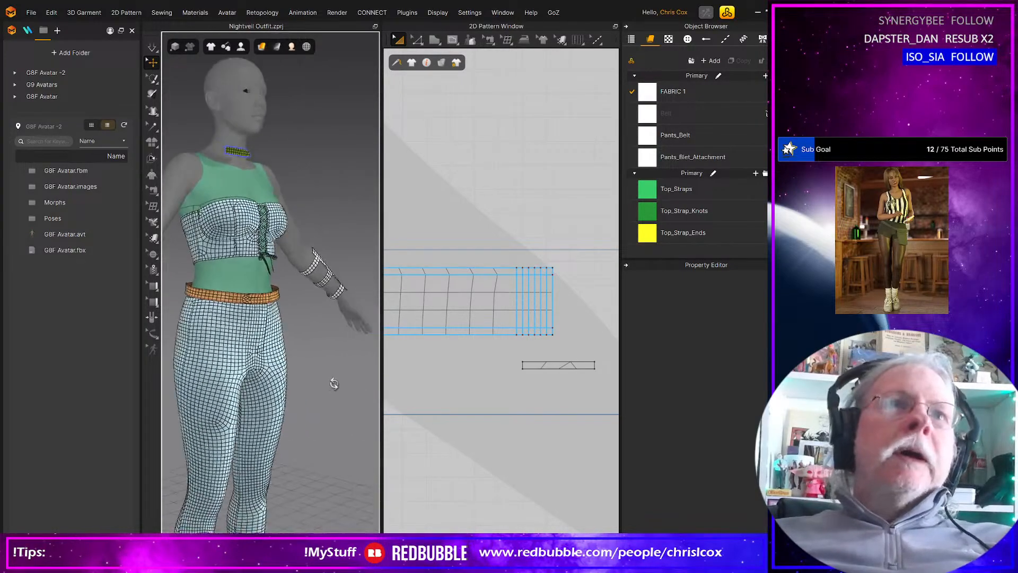
key("space")
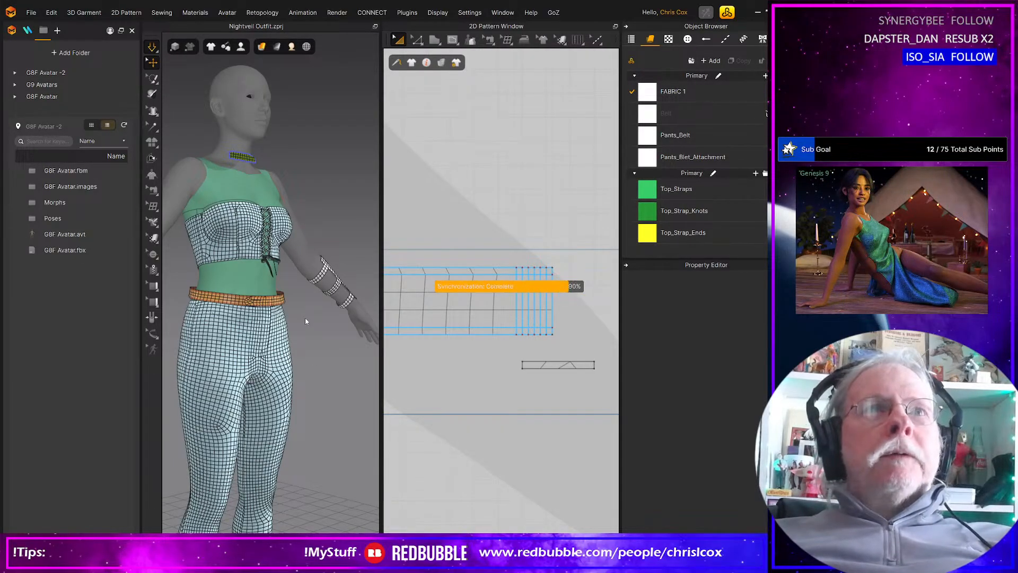
right_click_drag(266, 323, 217, 322)
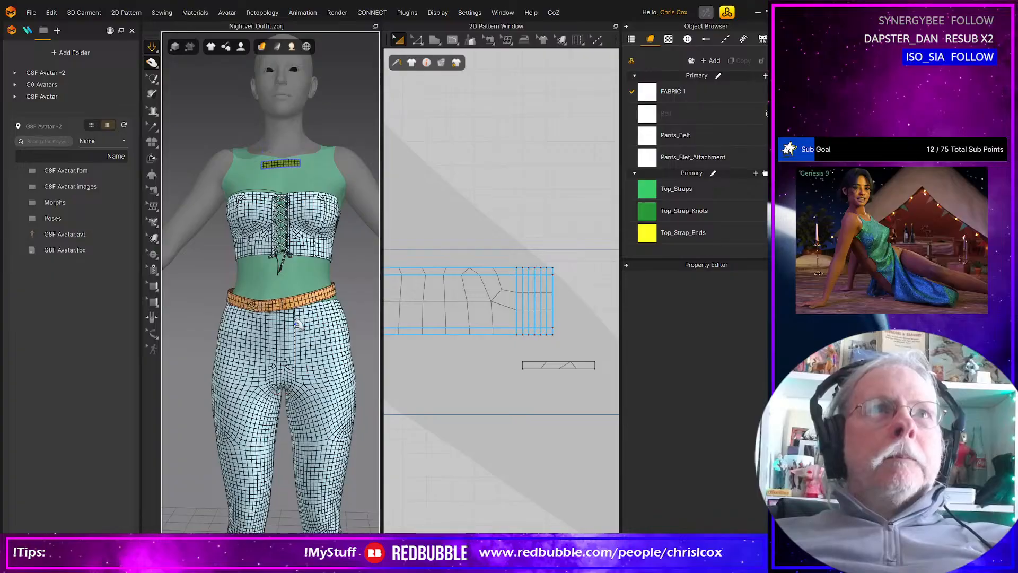
key("space")
Step: Check the small strip on the chest and bring up the scene's simulation properties
left_click(287, 174)
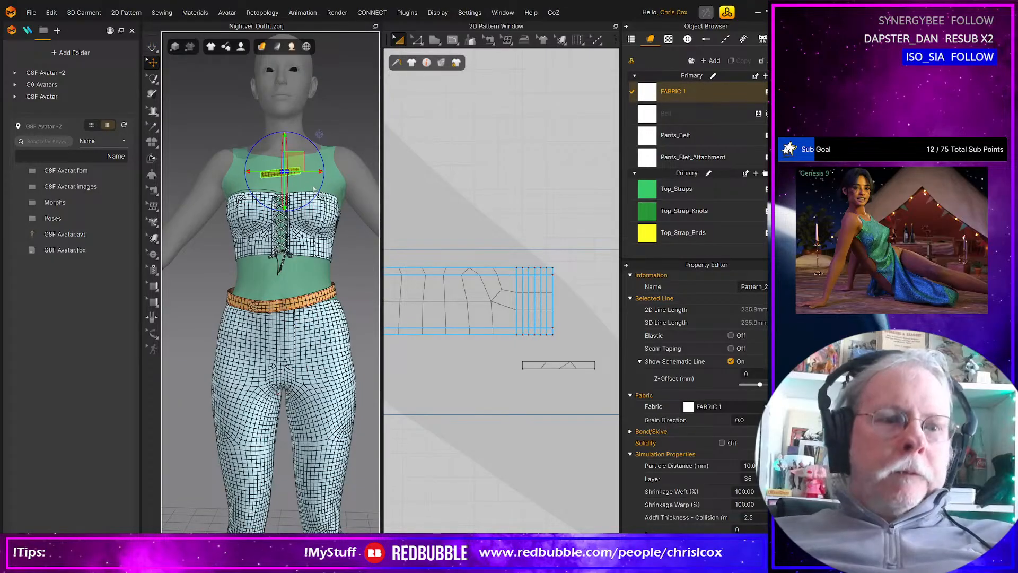
right_click(361, 279)
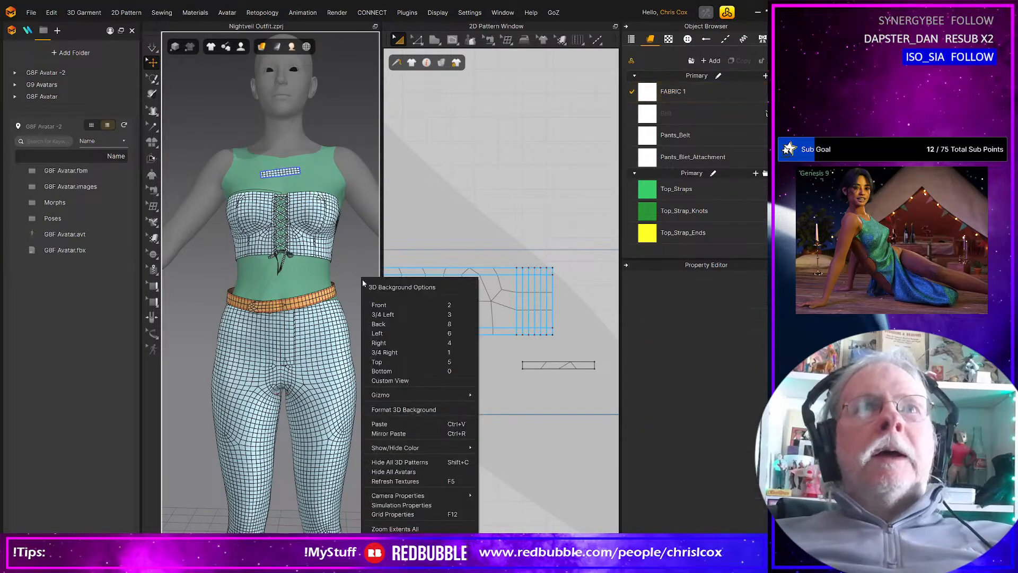
left_click(403, 505)
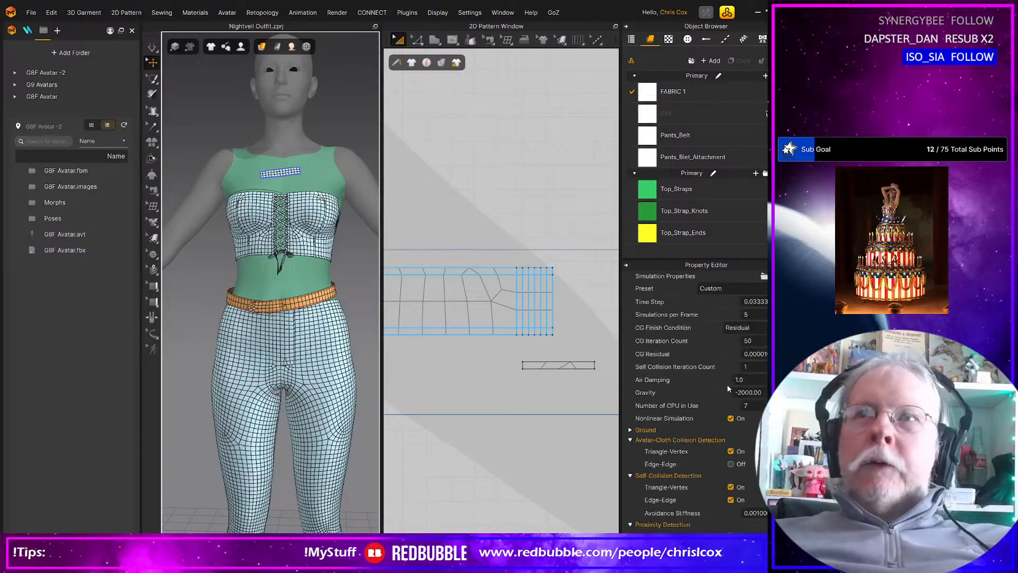
Step: Run the simulation and tug the belt around the waist at the front, side and back to adjust its fit
key("space")
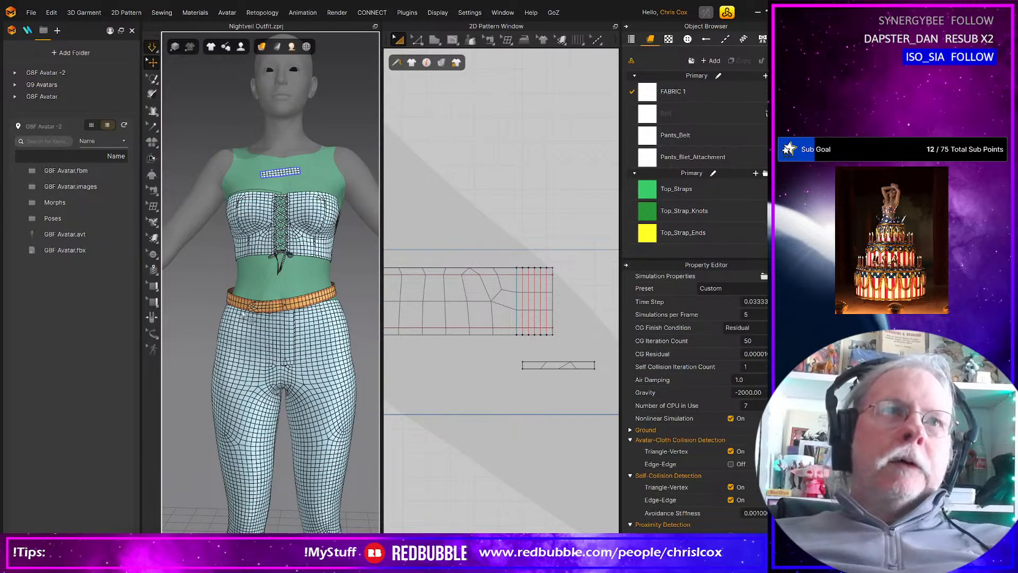
left_click_drag(234, 300, 233, 299)
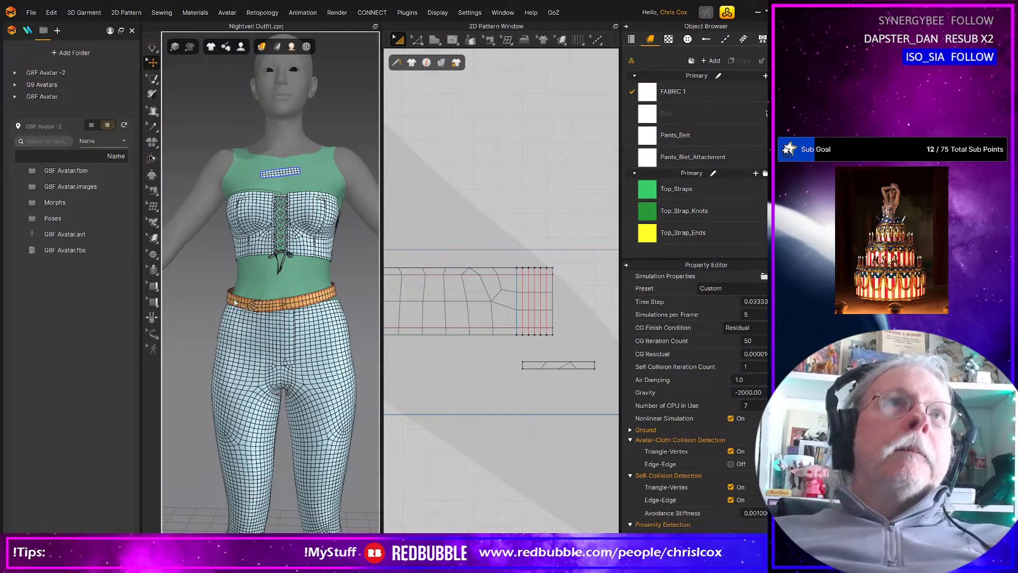
key("space")
left_click(234, 300)
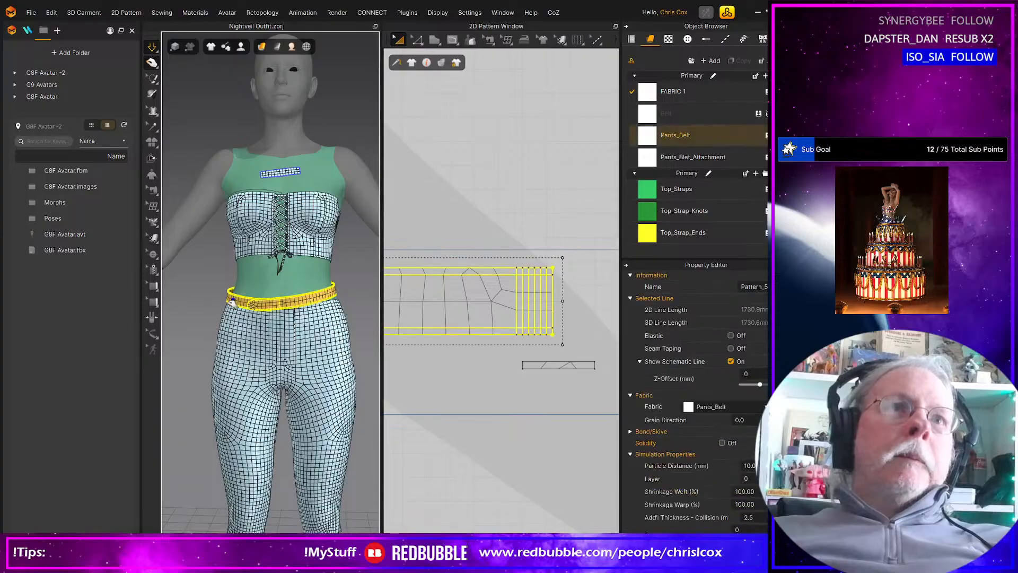
right_click_drag(295, 349, 226, 293)
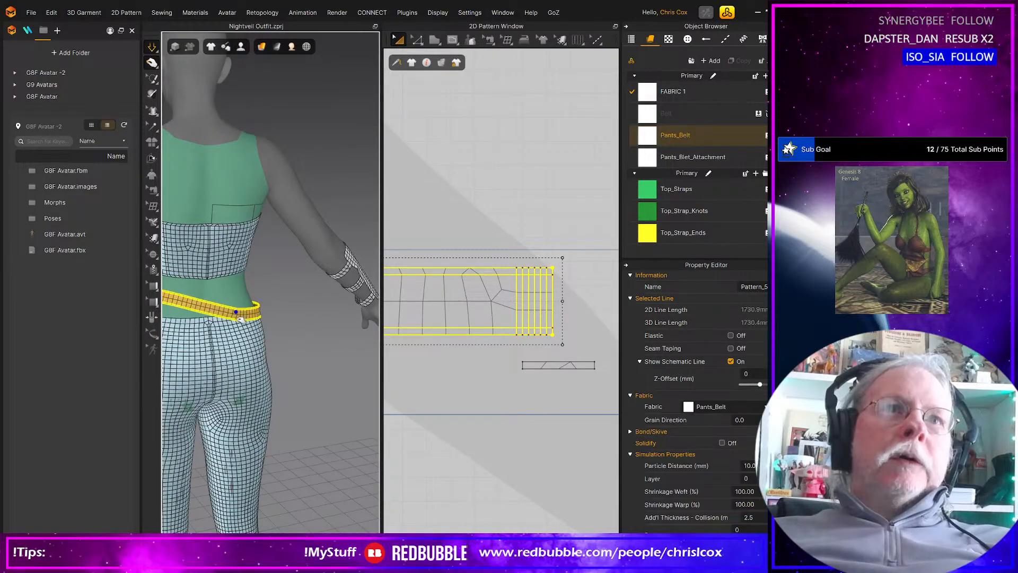
right_click_drag(282, 321, 276, 301)
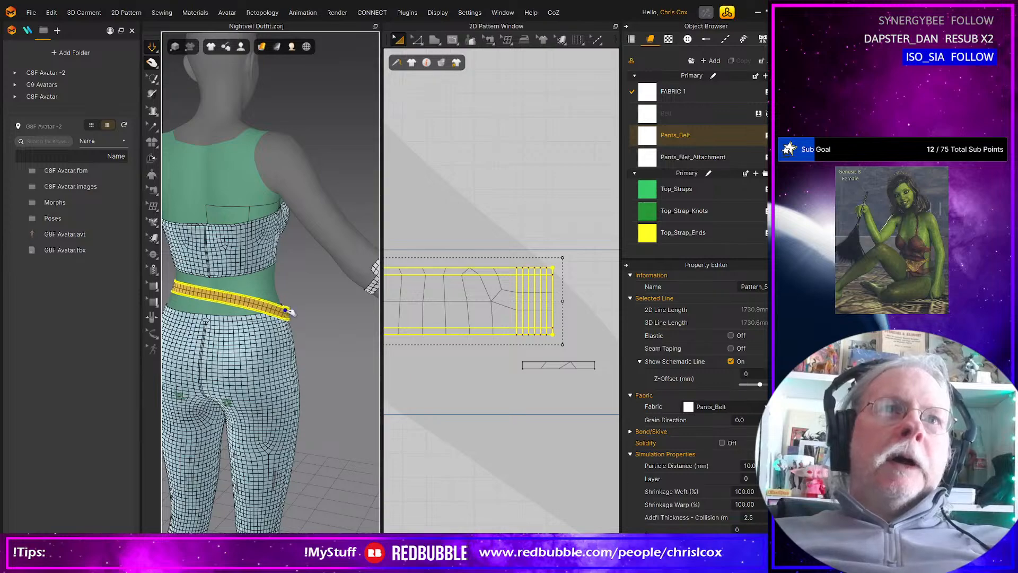
Step: Lengthen the belt pattern by shifting its square end with all fold lines, together with the small attachment strip, outward in five increments
scroll(539, 387, "down", 4)
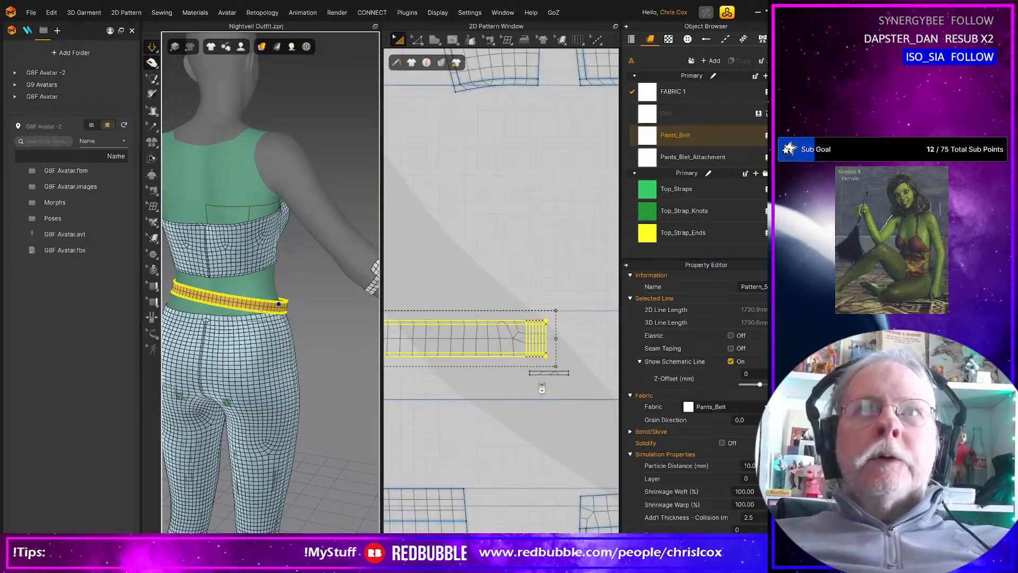
middle_click_drag(600, 383, 598, 382)
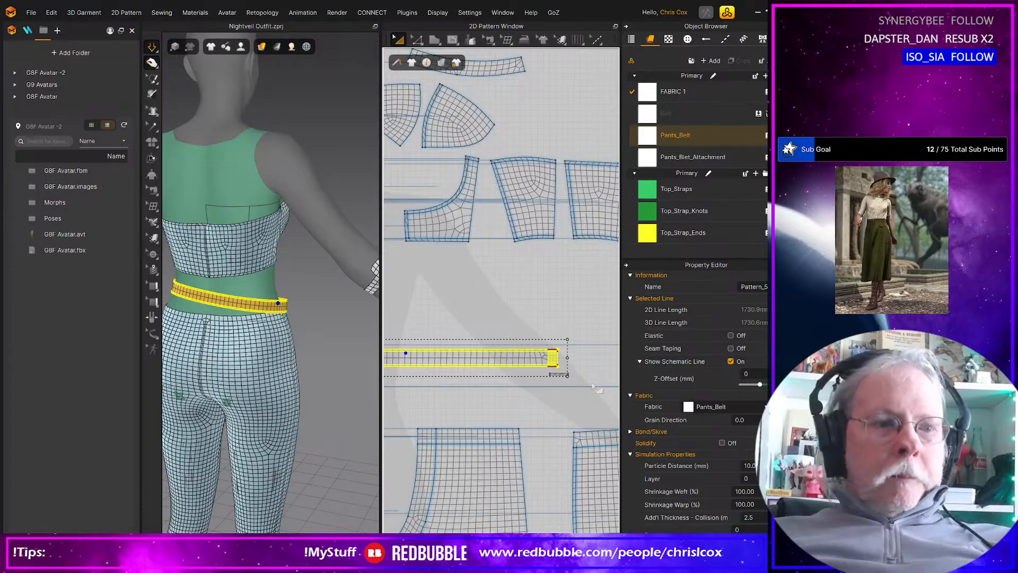
key("z")
middle_click_drag(408, 384, 635, 363)
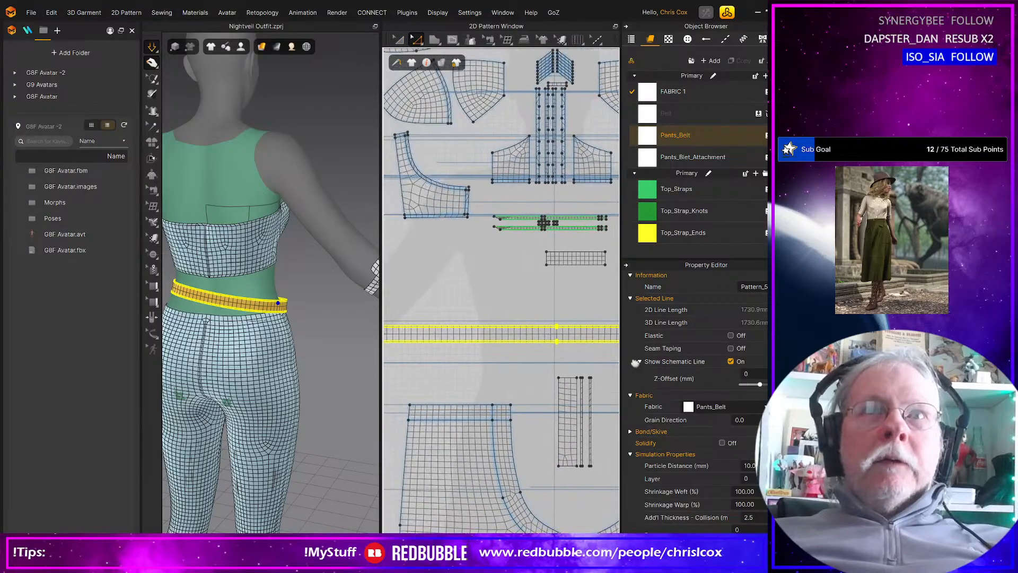
middle_click_drag(504, 364, 414, 367)
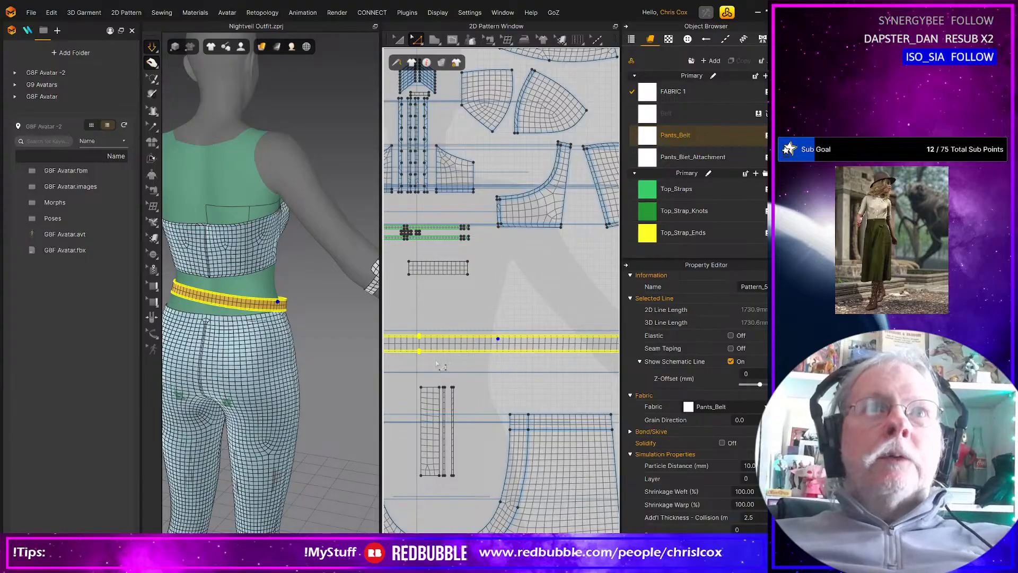
middle_click_drag(436, 364, 257, 369)
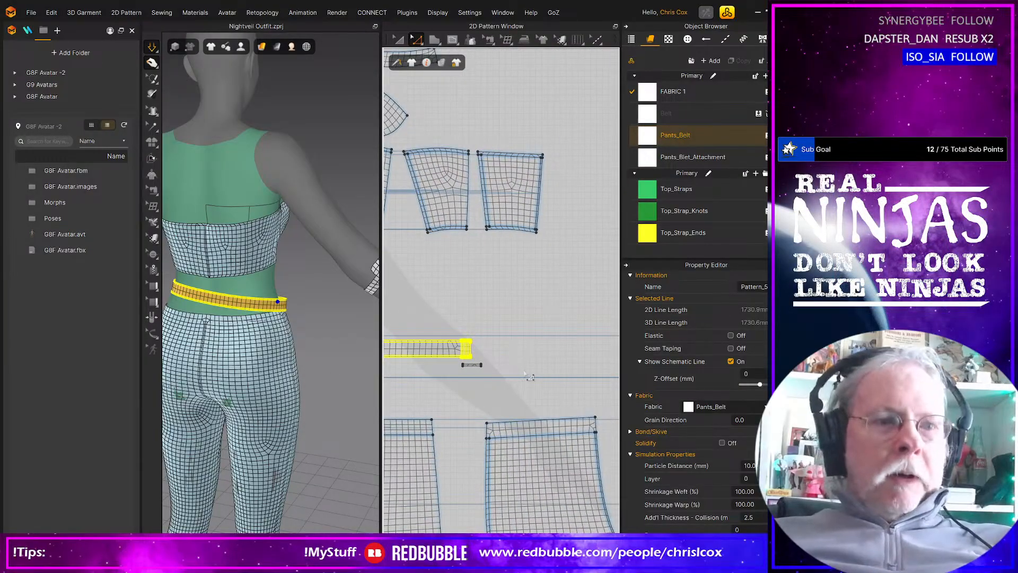
left_click_drag(525, 375, 444, 324)
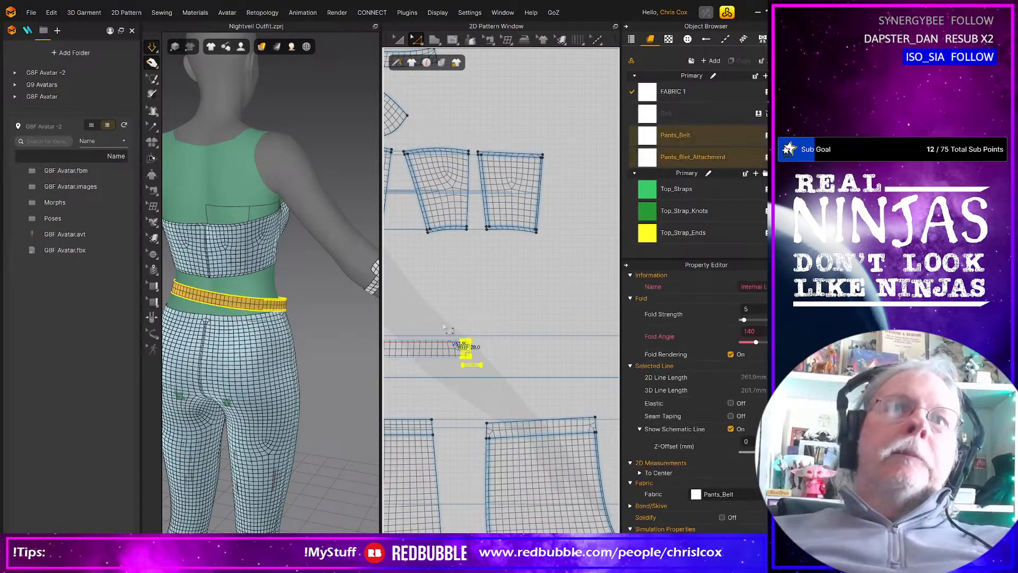
key("Right")
key("Right")
key("Right")
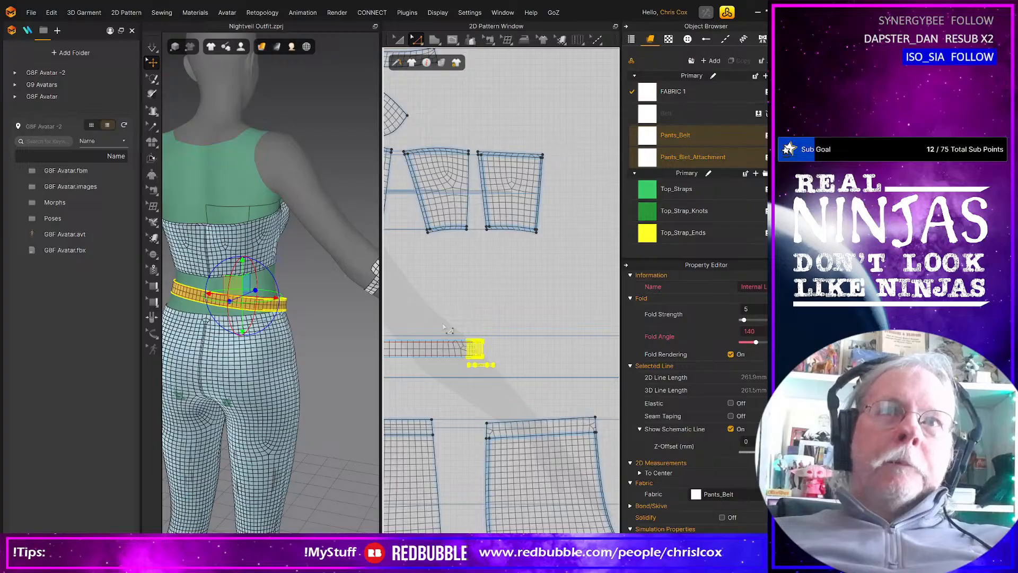
key("Right")
key("Right")
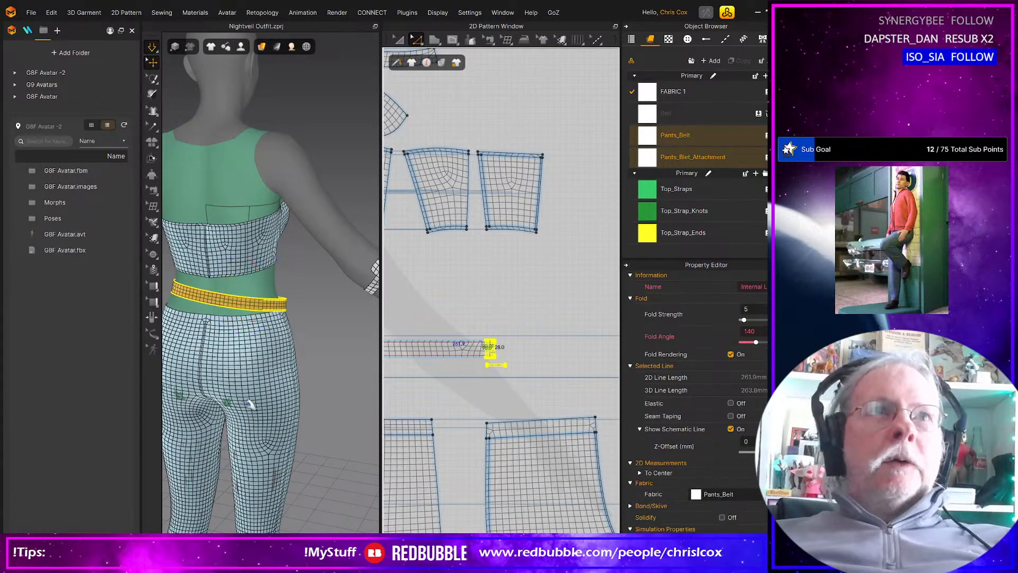
Step: Pull the lengthened belt in the 3D simulation so it hangs slanted around the hips with its ends overlapping at the front
right_click_drag(332, 409, 430, 408)
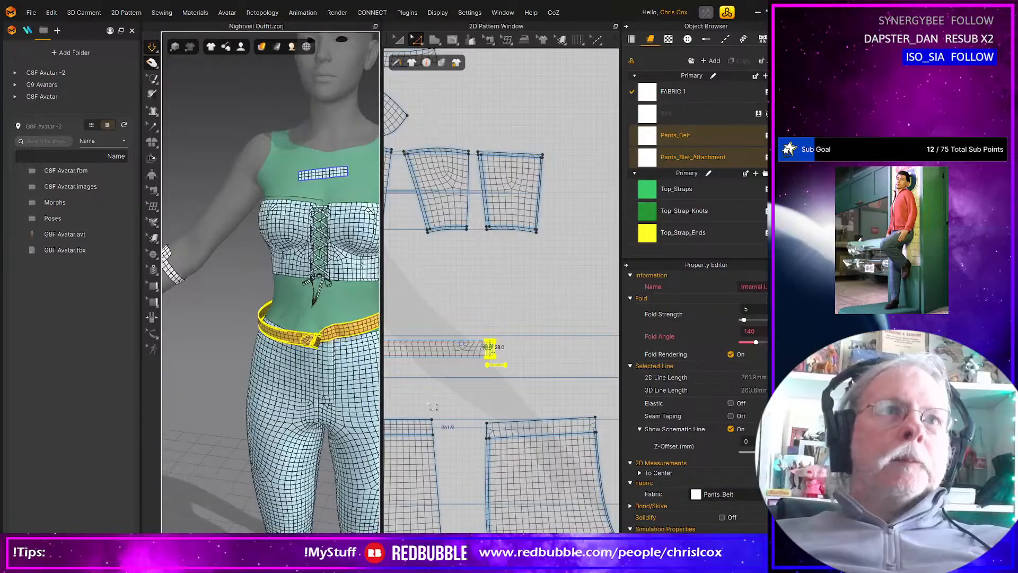
left_click(393, 355)
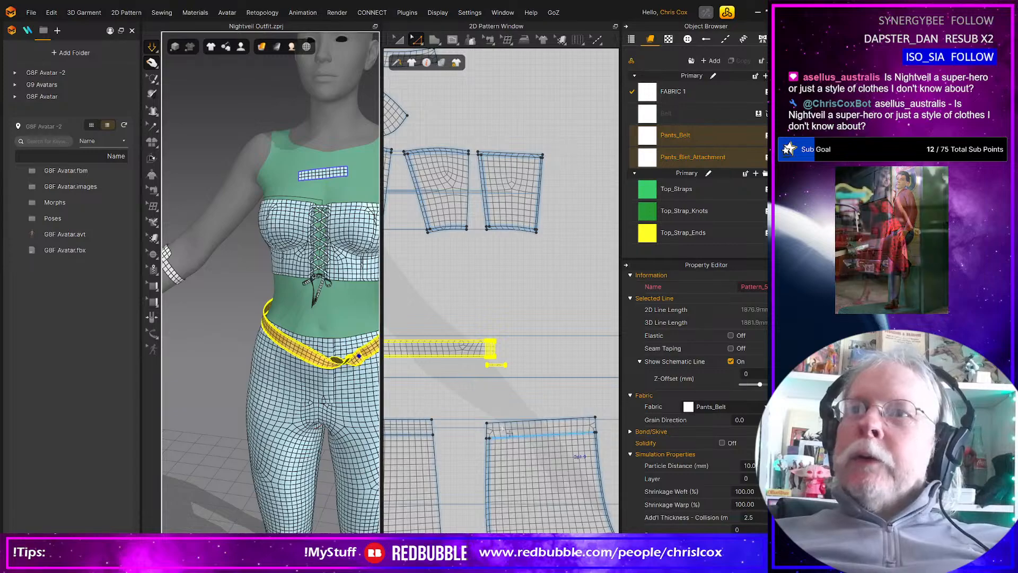
middle_click_drag(365, 402, 313, 366)
right_click_drag(313, 366, 317, 359)
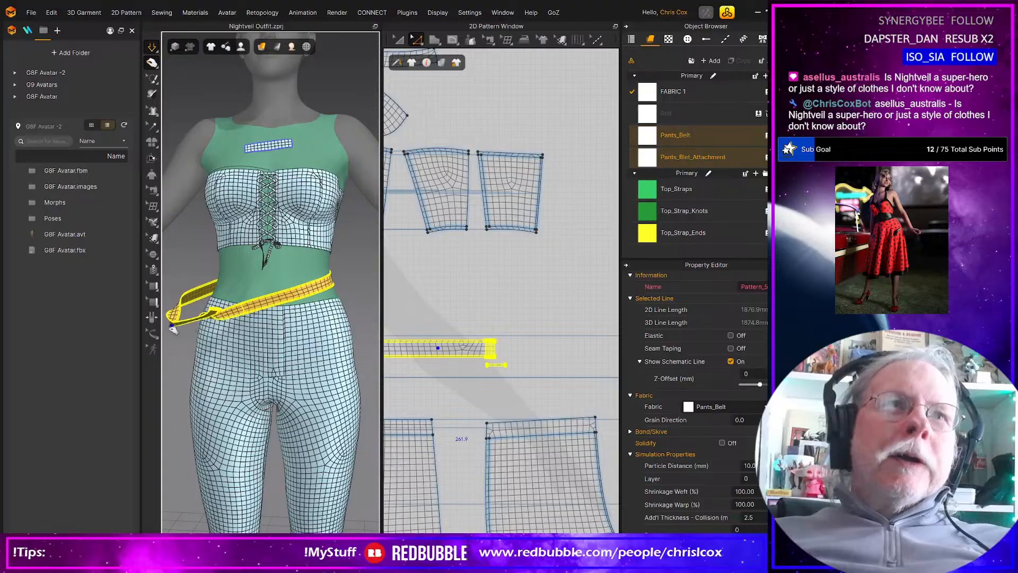
left_click_drag(165, 328, 167, 327)
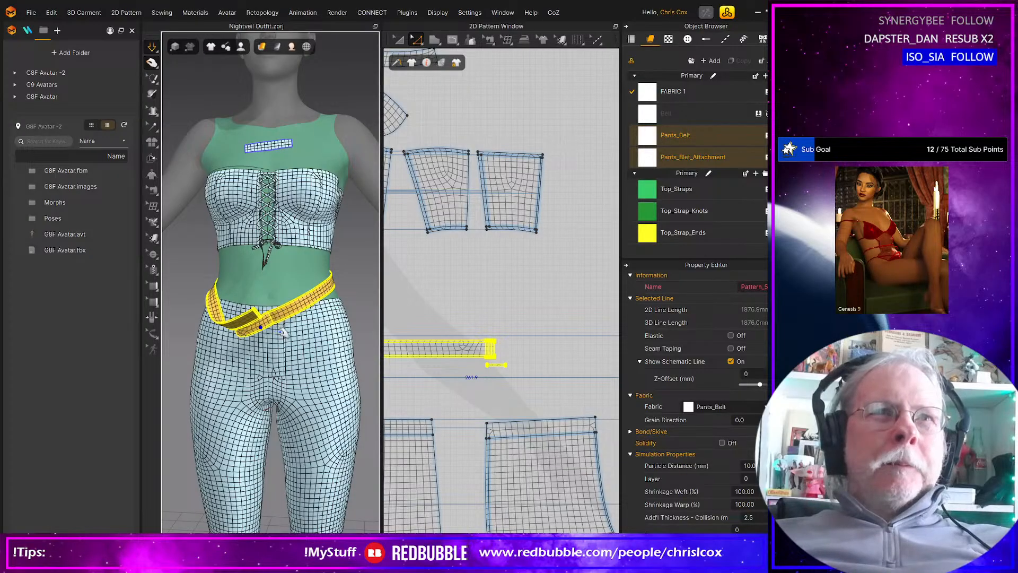
middle_click_drag(284, 333, 360, 328)
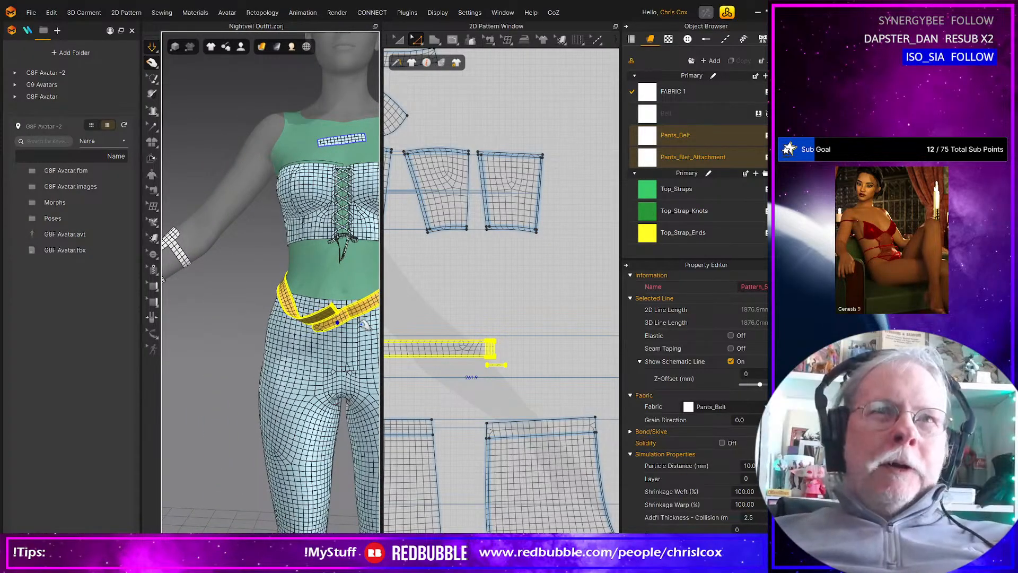
Step: Move the belt attachment strip inward from the belt's square end and paste a copy of it directly below
scroll(438, 333, "up", 5)
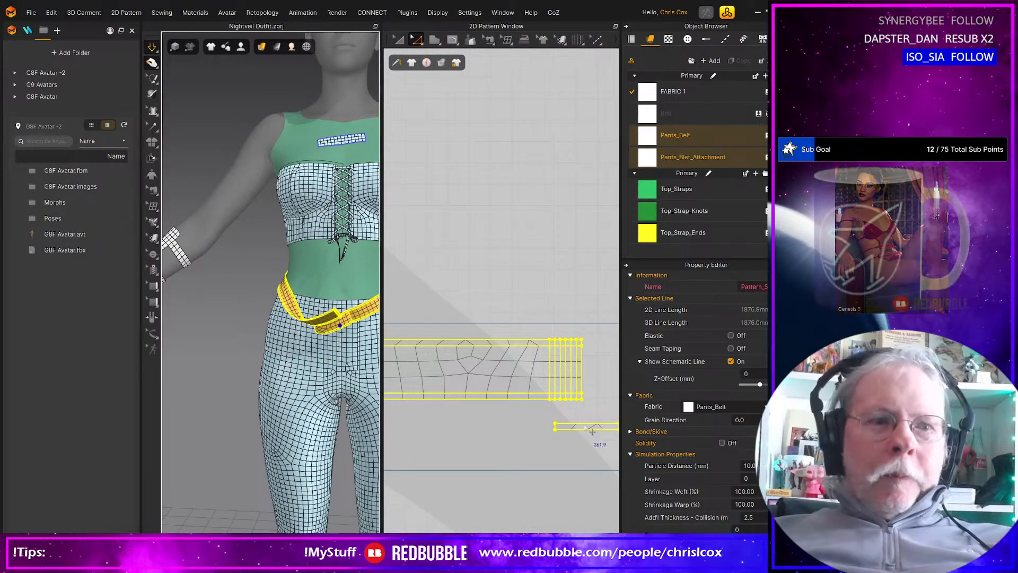
key("a")
left_click(584, 425)
left_click_drag(585, 425, 505, 424)
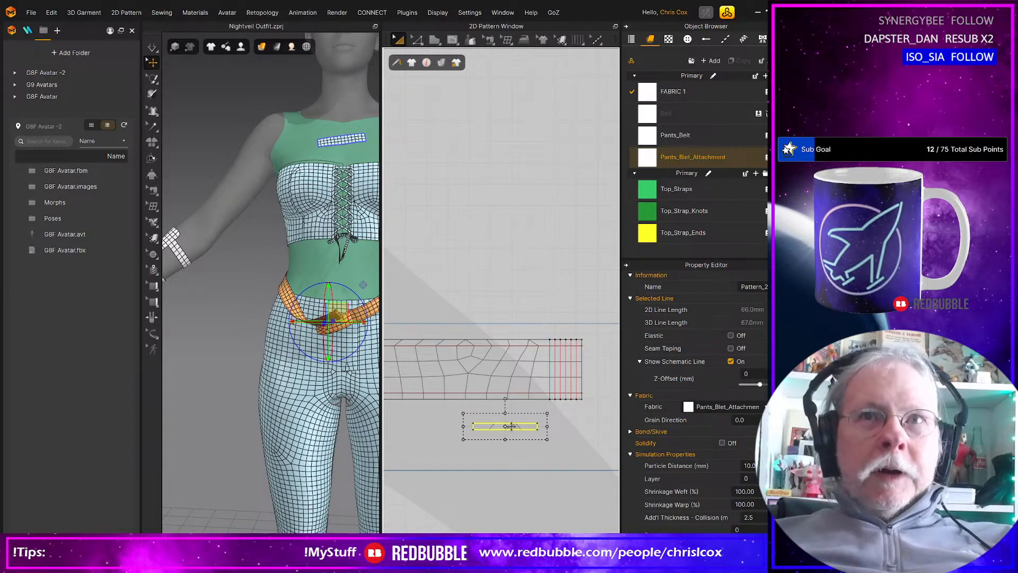
key("z")
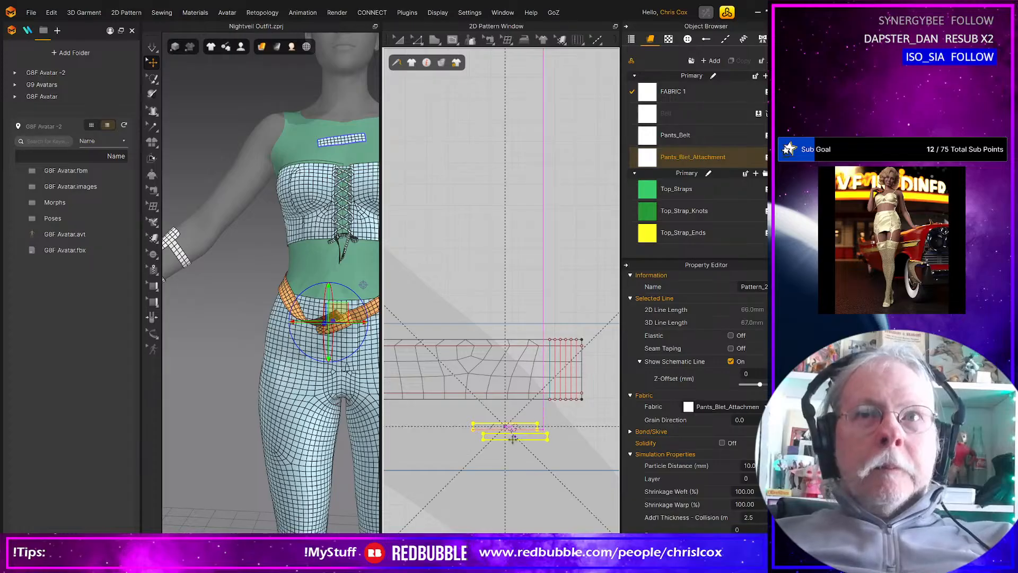
left_click(516, 452)
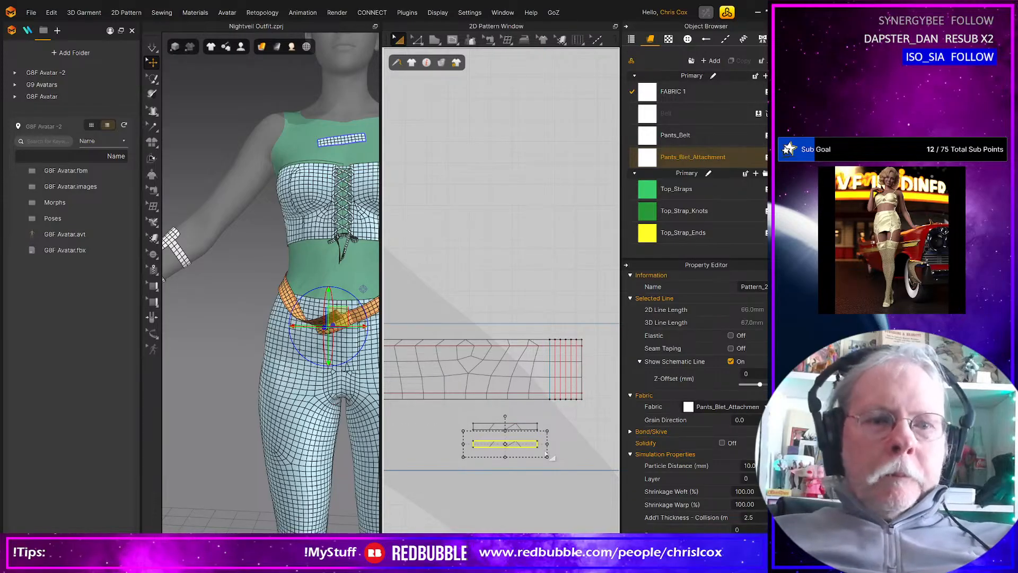
Step: Check the original strip's seam, then free-sew the copied strip's lower edge to a 30 mm stretch of the belt's lower internal line
key("b")
left_click(525, 423)
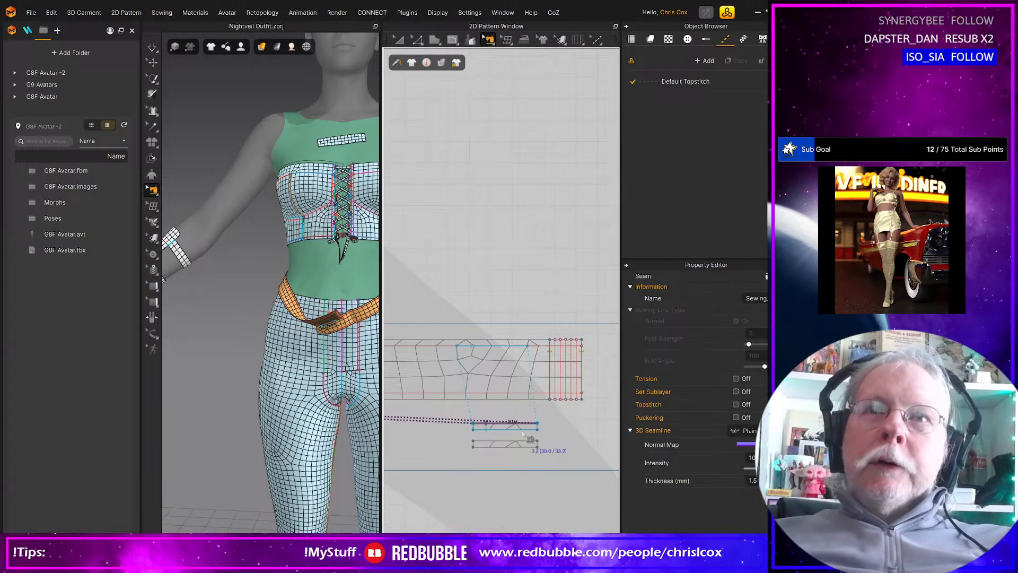
left_click(525, 351)
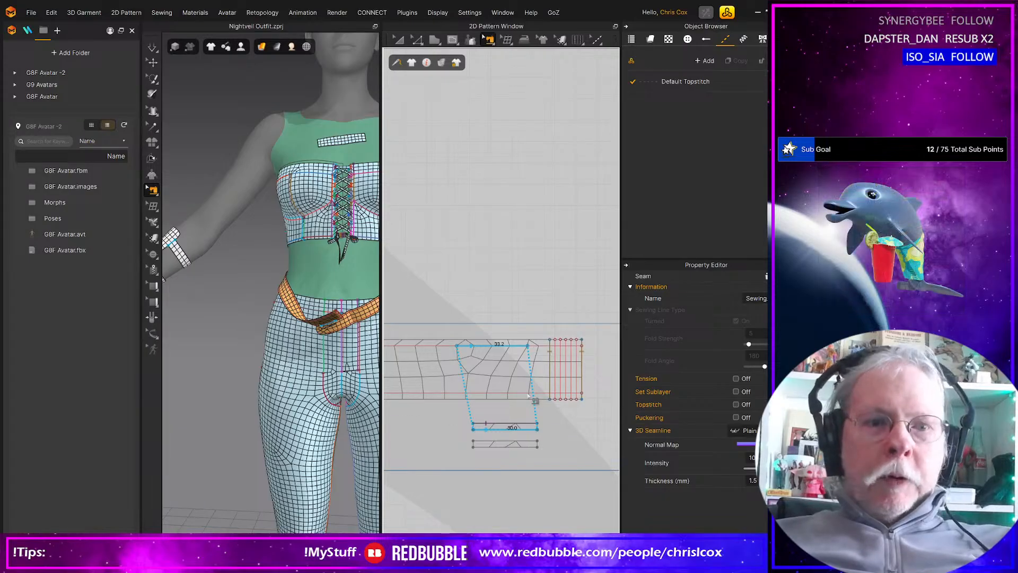
key("m")
left_click(537, 449)
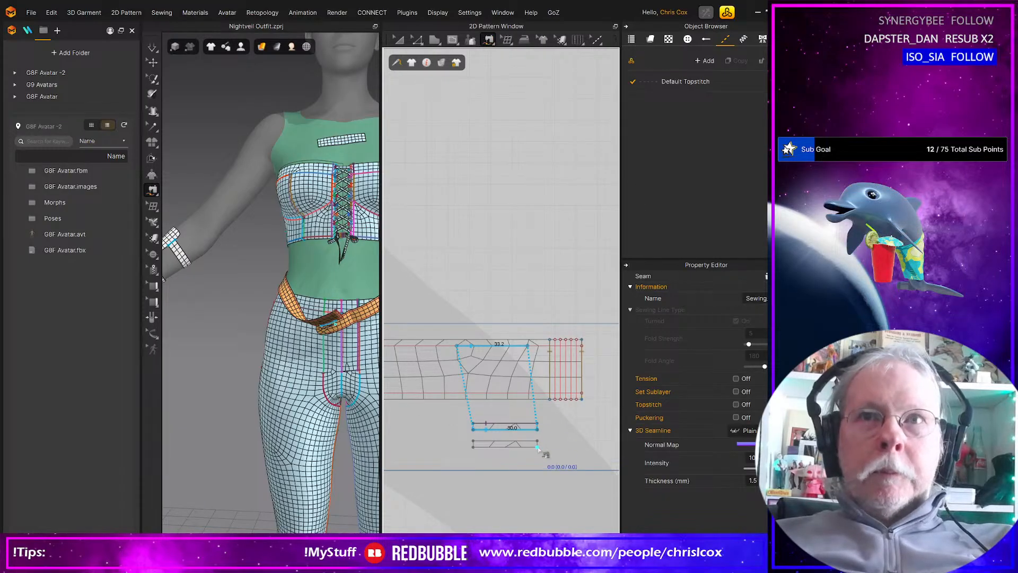
left_click(473, 447)
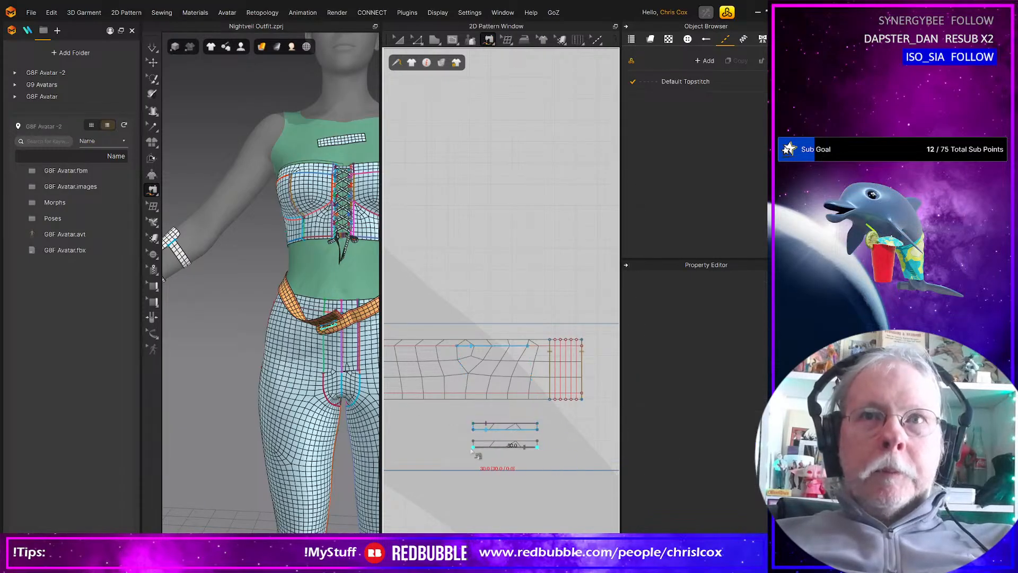
left_click(527, 394)
left_click(463, 394)
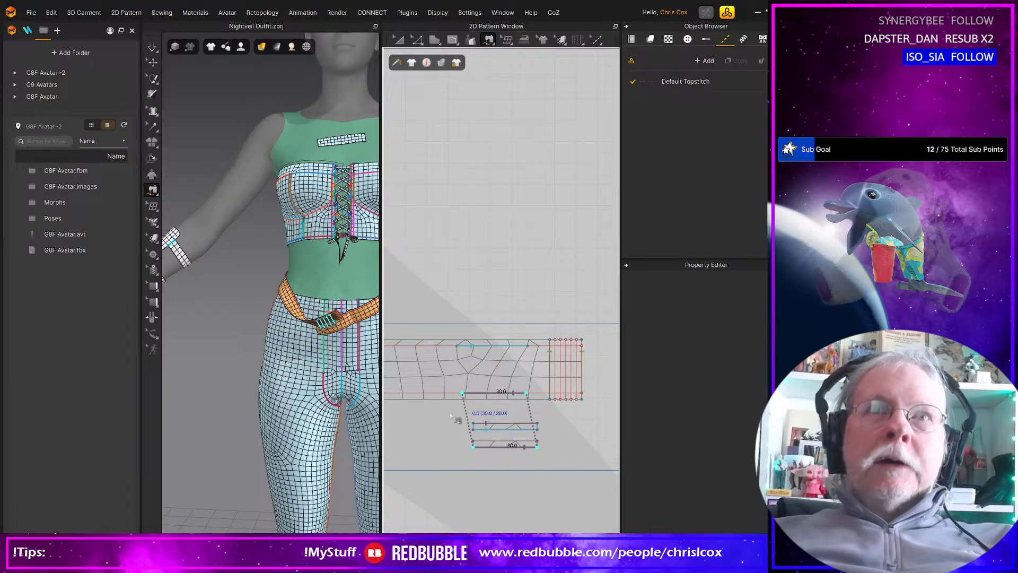
scroll(477, 430, "down", 3)
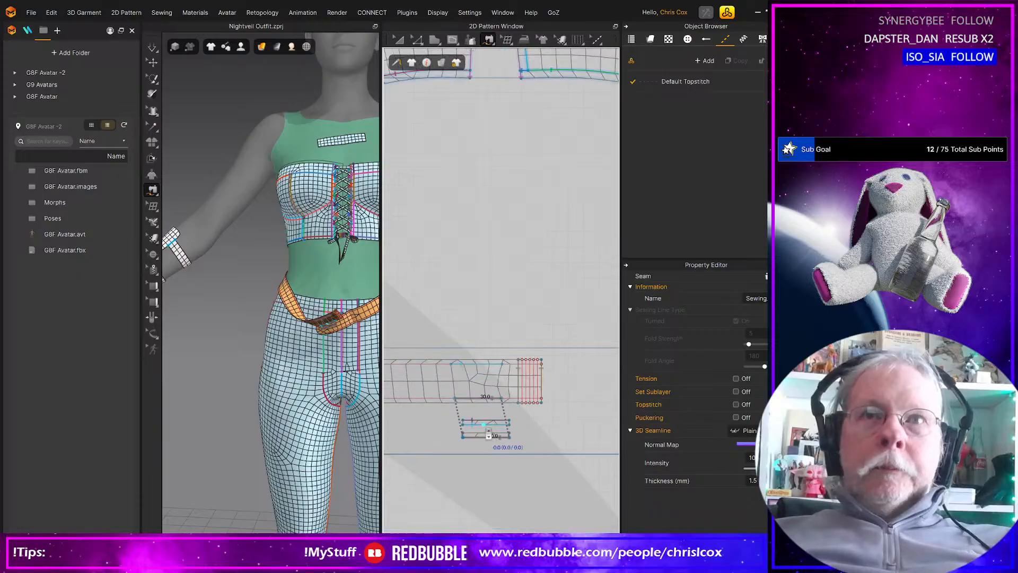
key("a")
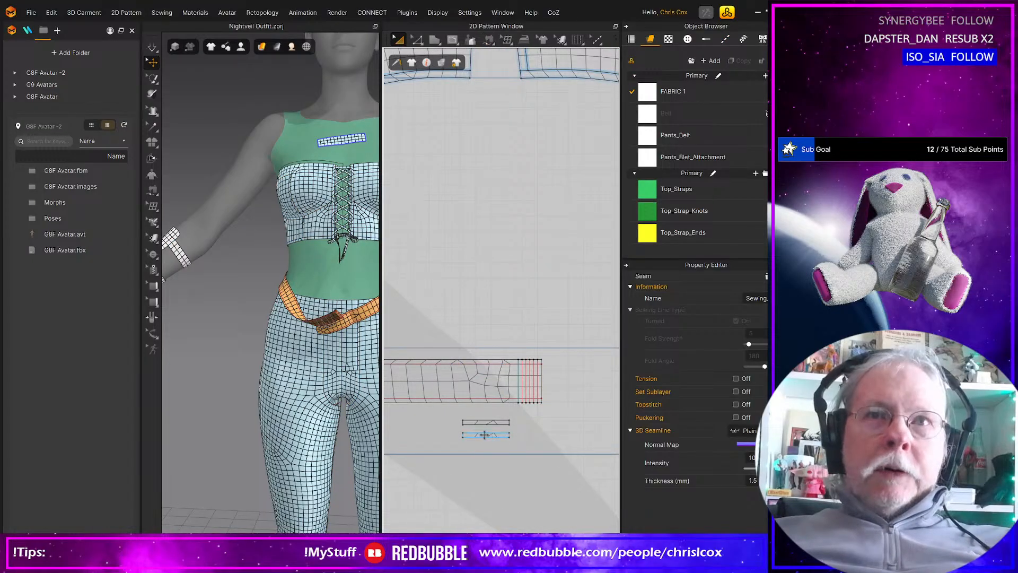
Step: Free-sew the copied strip's upper edge to a 30 mm stretch of the belt's lower internal line near the pointed end
left_click(485, 435)
key("b")
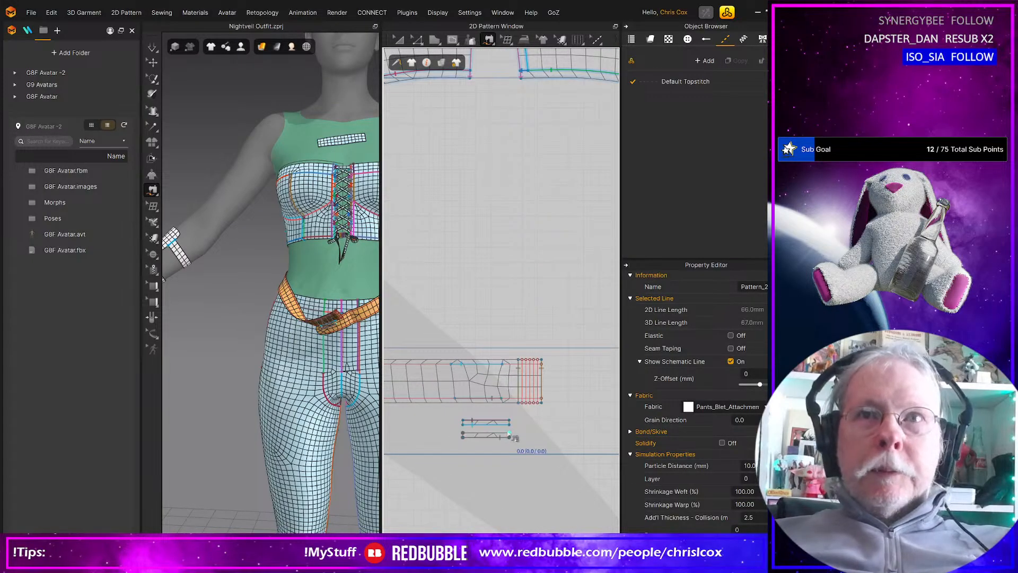
left_click(509, 433)
left_click(463, 434)
middle_click_drag(429, 431, 507, 418)
middle_click_drag(398, 431, 504, 422)
middle_click_drag(401, 427, 517, 416)
middle_click_drag(406, 414, 511, 415)
middle_click_drag(409, 404, 579, 423)
middle_click_drag(417, 443, 578, 429)
middle_click_drag(424, 412, 541, 416)
middle_click_drag(403, 420, 533, 421)
scroll(480, 425, "up", 3)
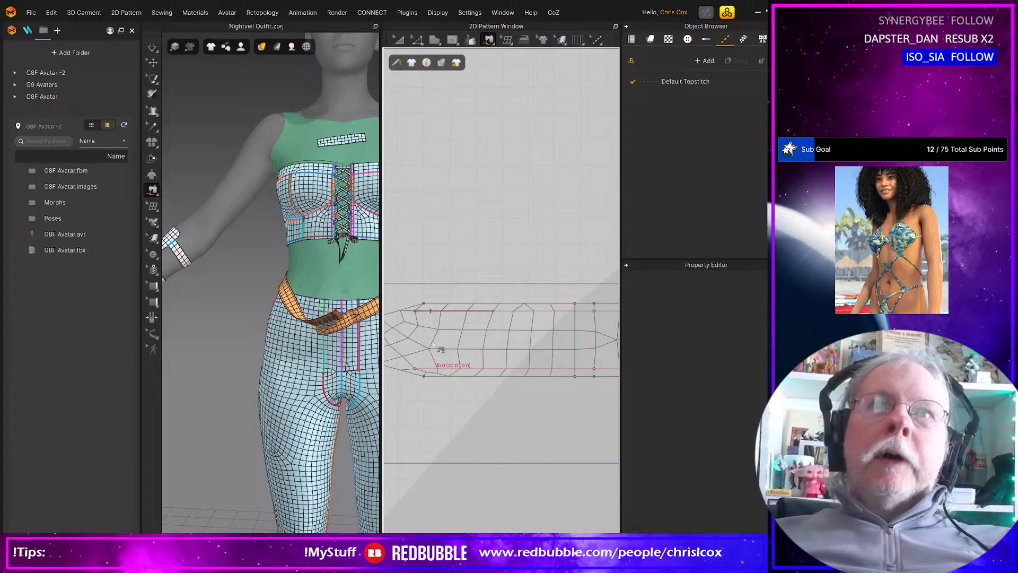
left_click(500, 369)
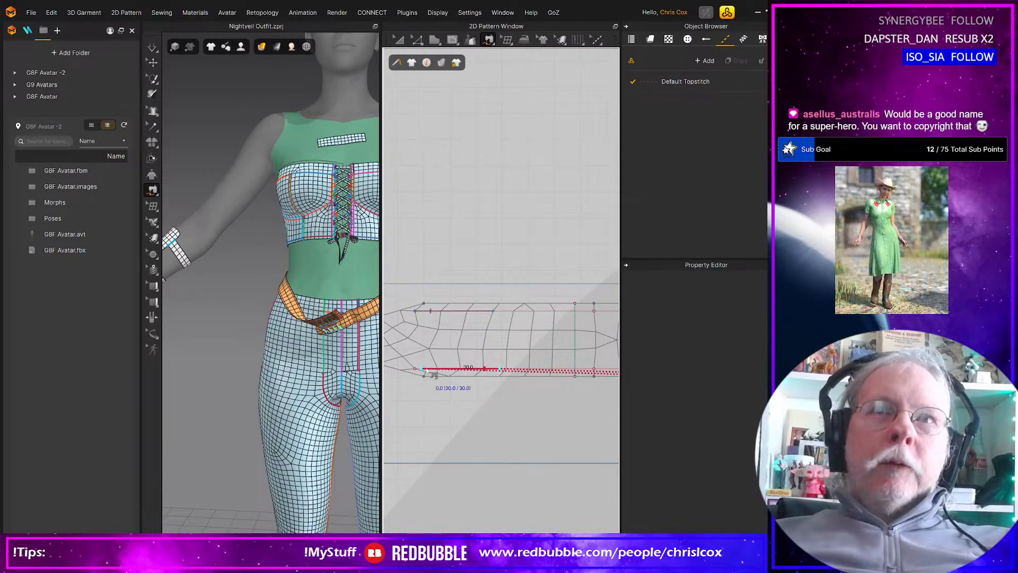
left_click(423, 369)
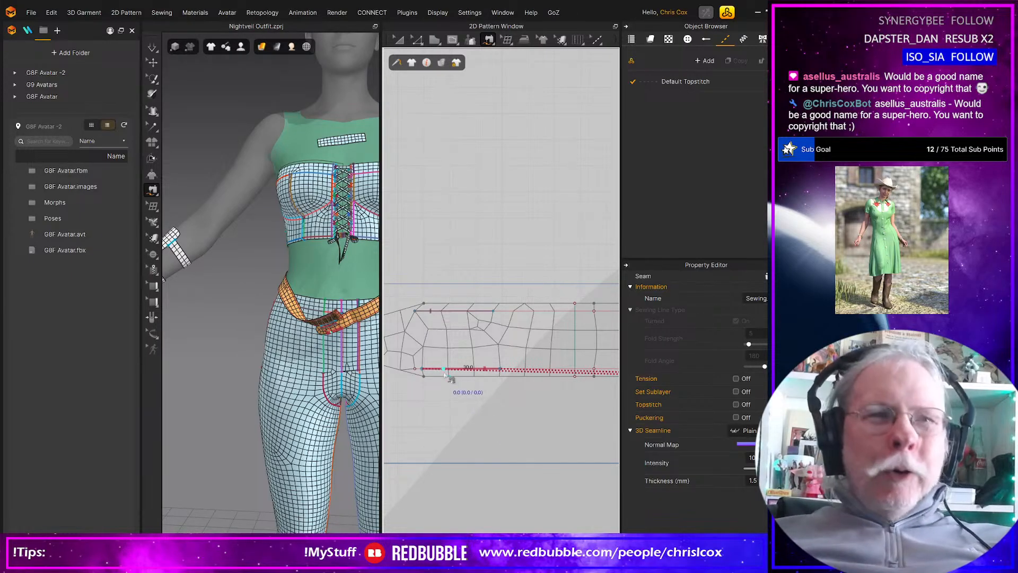
Step: Shift the new seam on the belt to the internal line's end near the tip, about 30.4 mm long, and simulate
key("a")
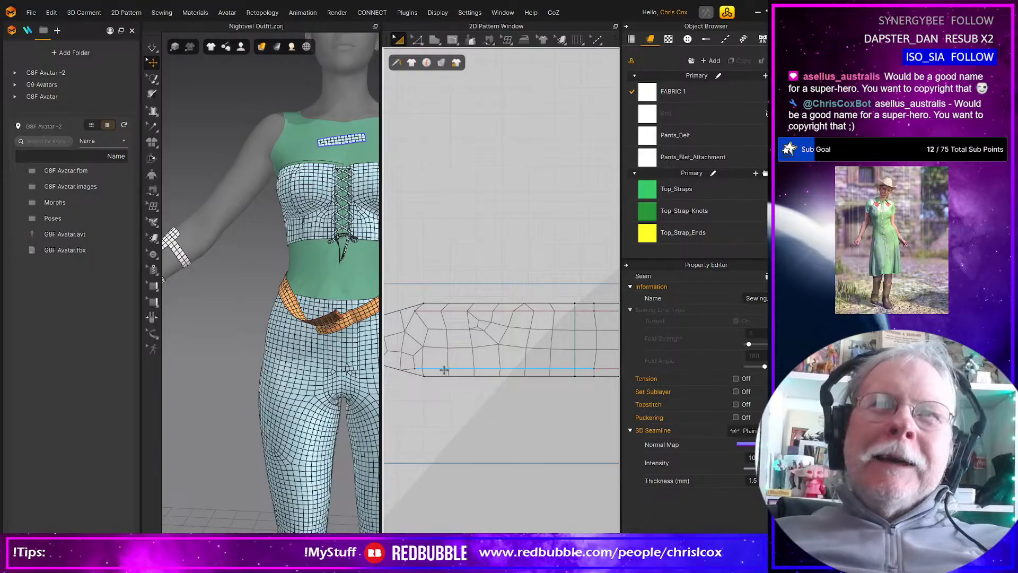
key("h")
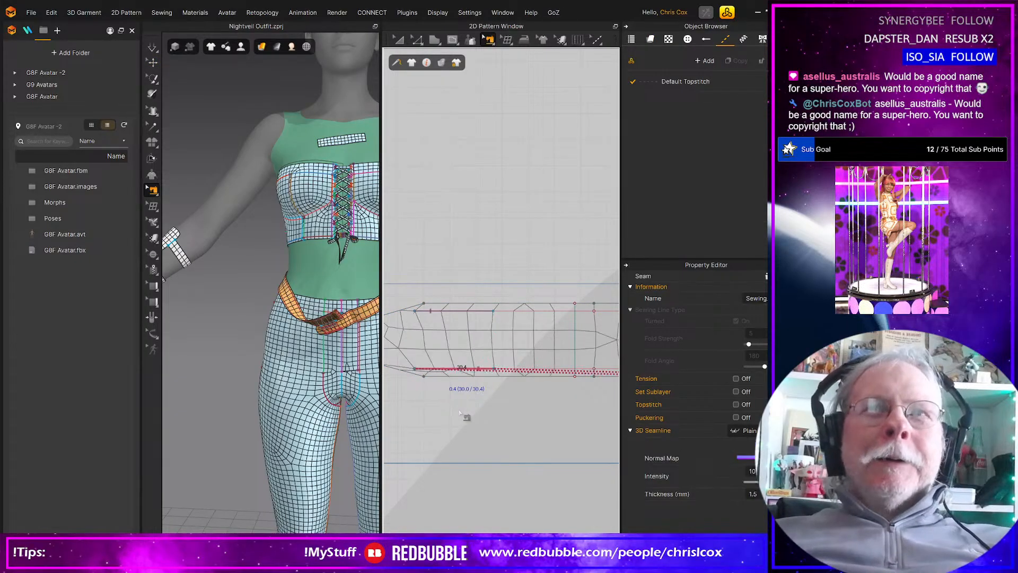
middle_click_drag(277, 418, 218, 422)
key("space")
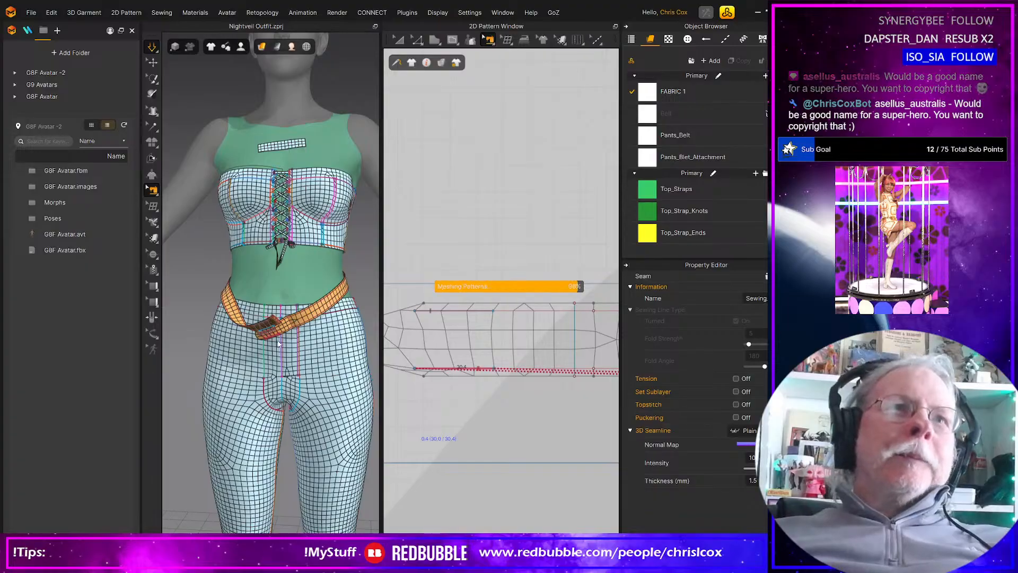
key("q")
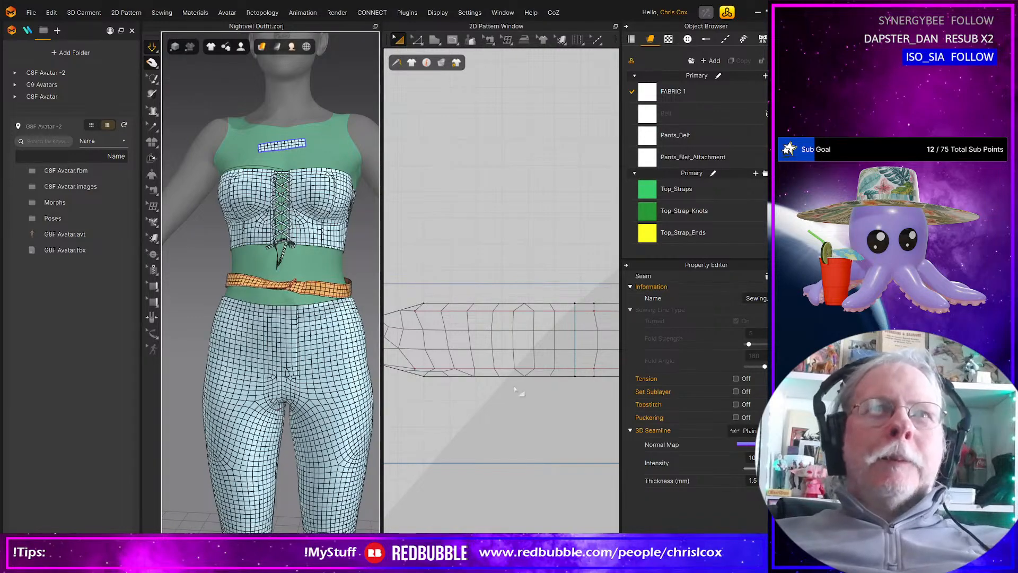
Step: Draw a vertical internal line across the full belt width behind the pointed end's existing fold line, and Cut & Sew the belt there
left_click(514, 368)
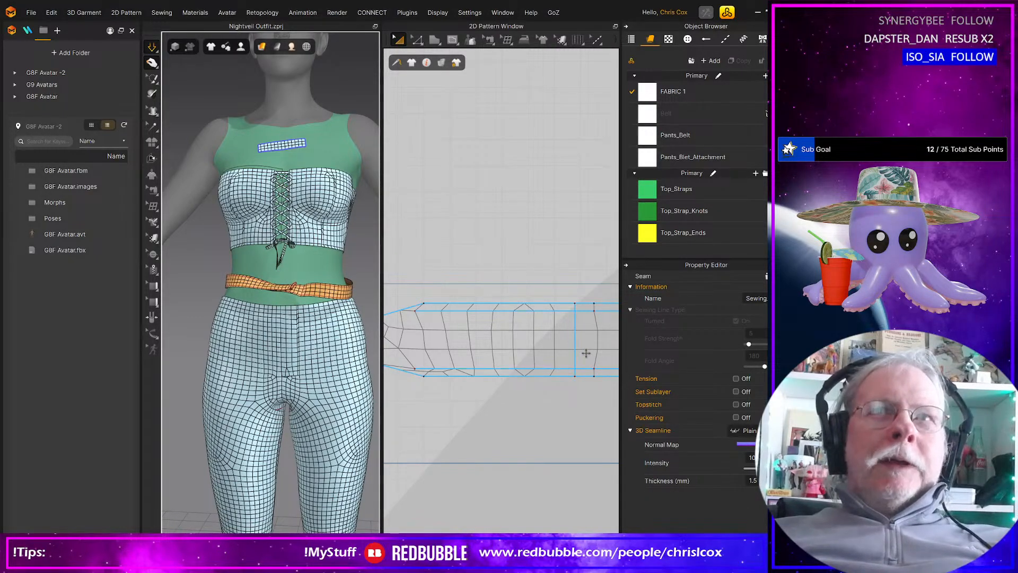
middle_click_drag(581, 355, 440, 358)
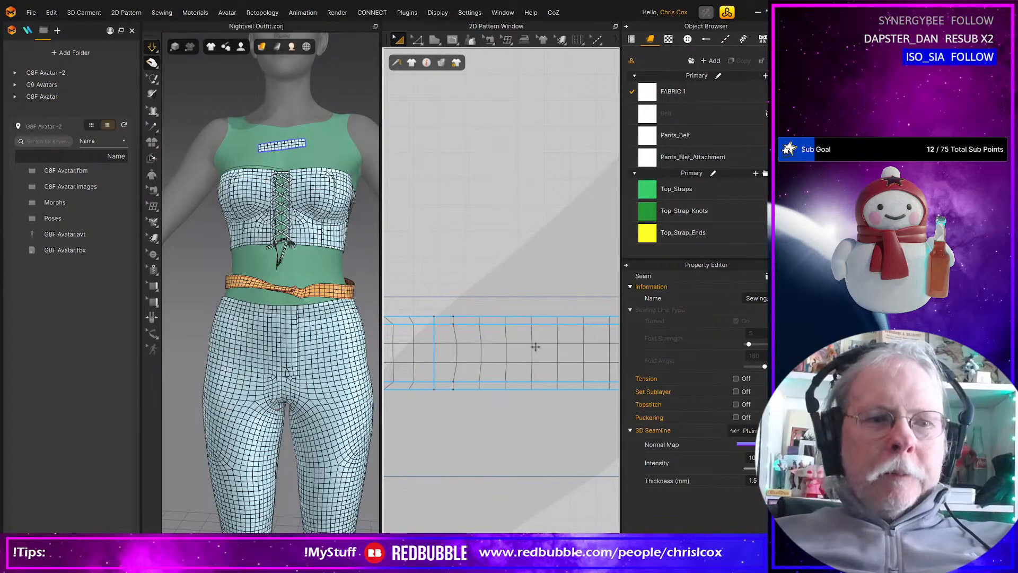
key("s")
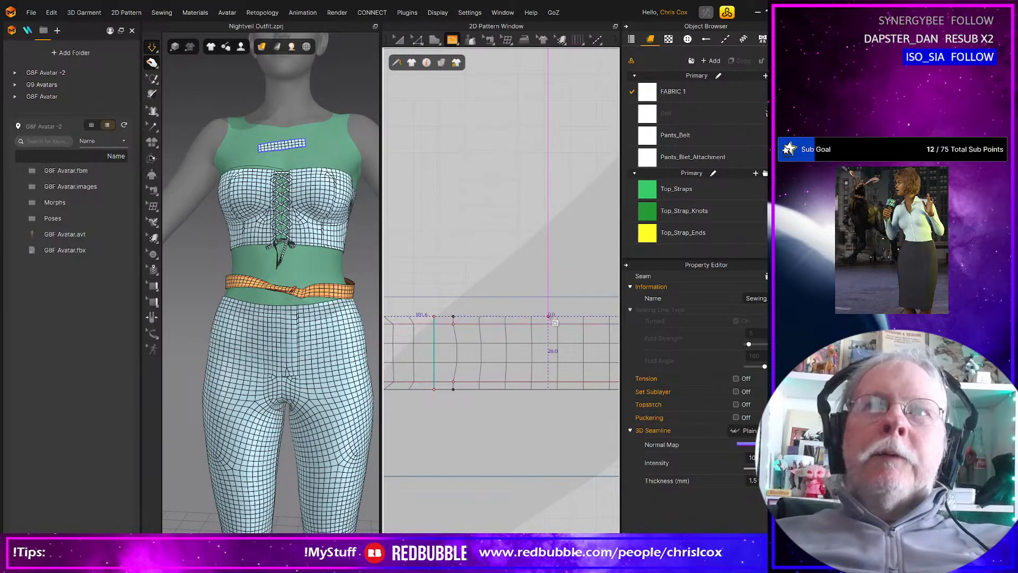
left_click_drag(549, 316, 549, 390)
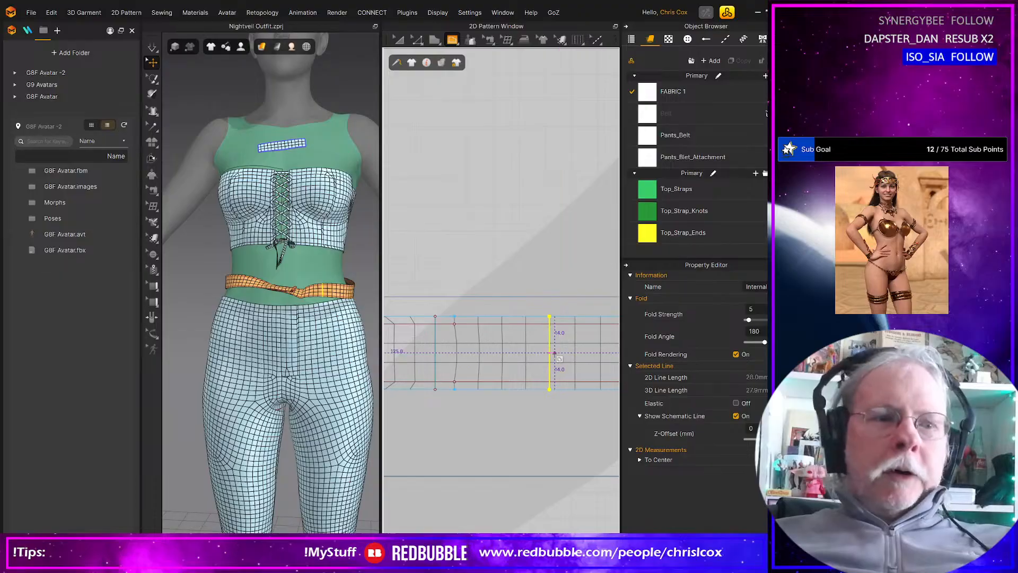
key("z")
right_click(551, 357)
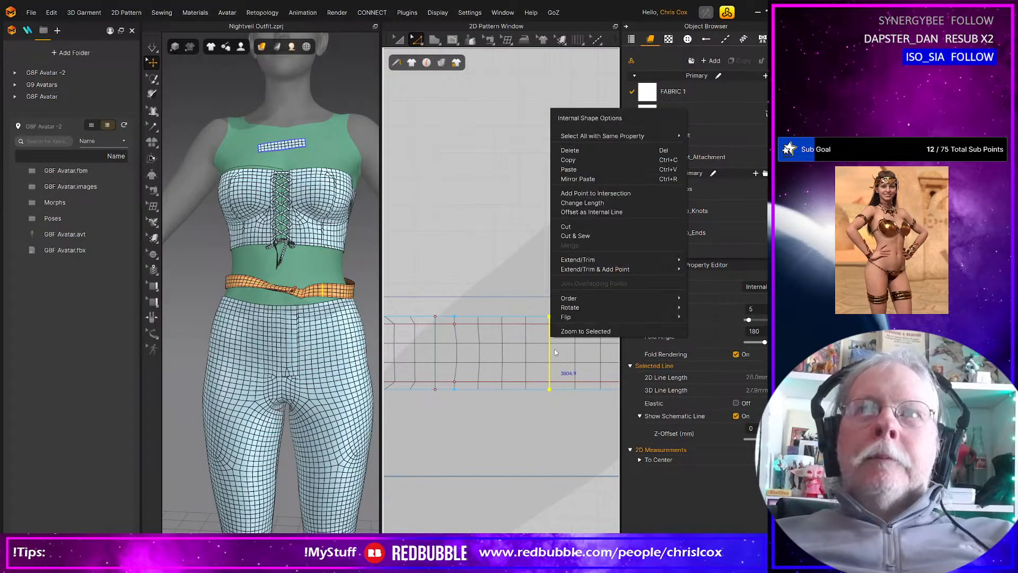
left_click(578, 237)
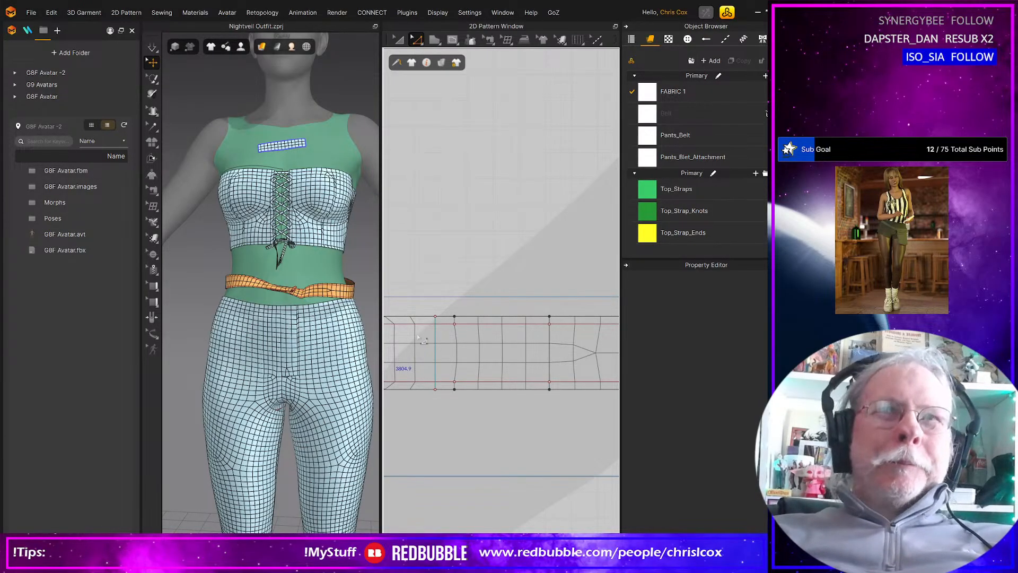
Step: Try layer -1 on the cut-off pointed belt piece, set its layer to 5, and pull the simulated belt down at the hip
key("a")
left_click(526, 361)
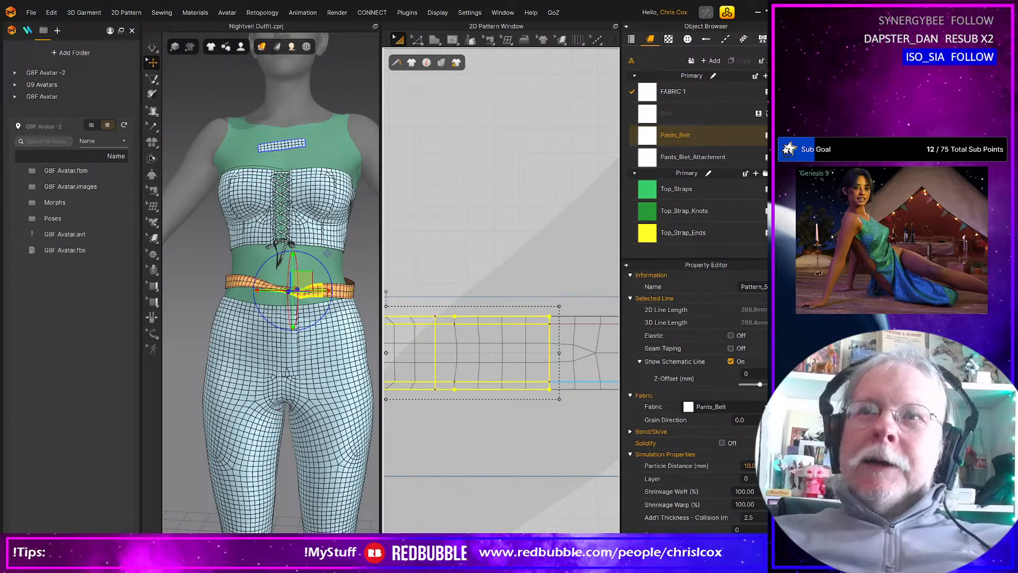
left_click(747, 479)
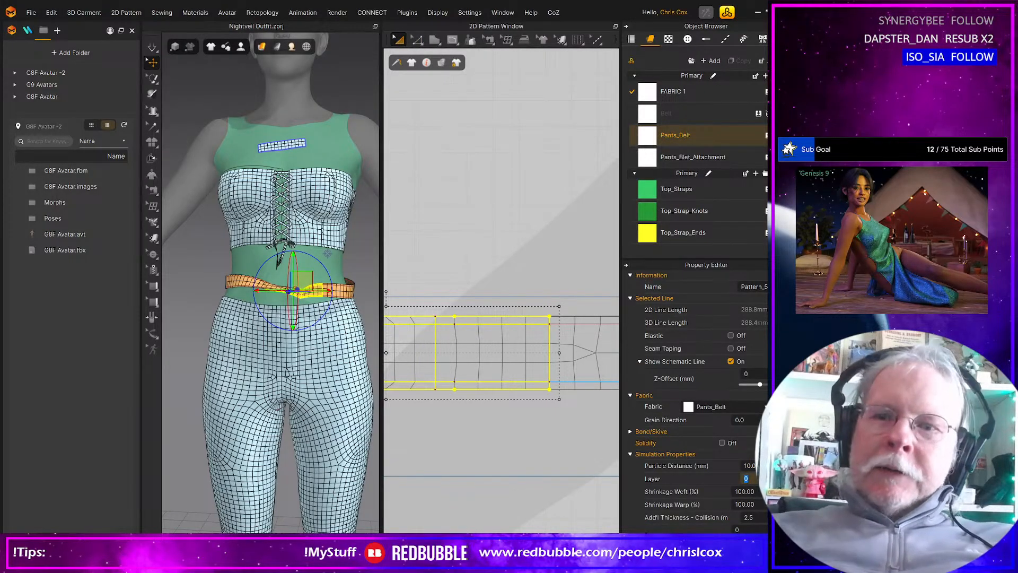
key("space")
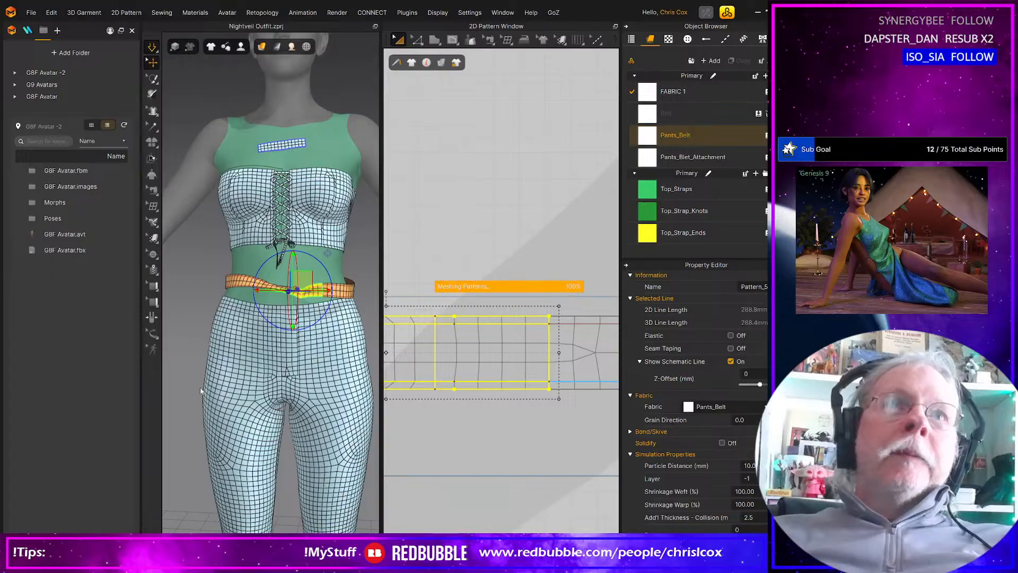
key("space")
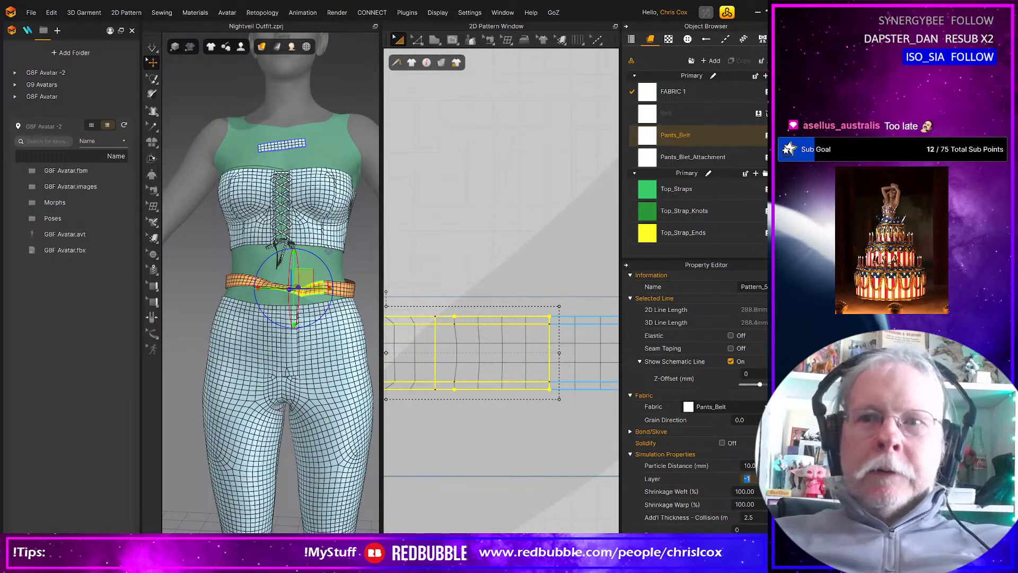
key("Return")
key("space")
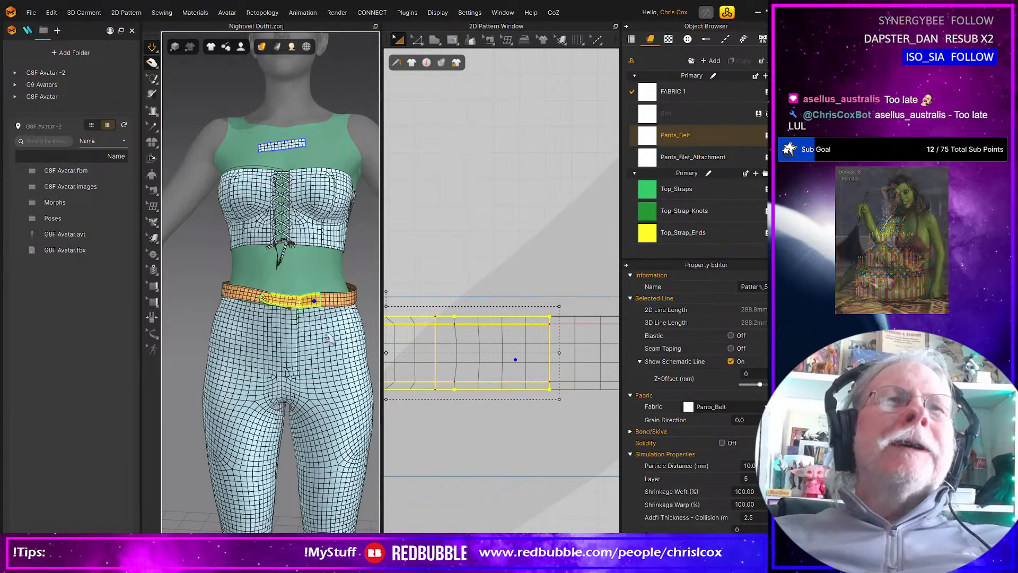
right_click_drag(336, 333, 229, 296)
left_click_drag(229, 296, 233, 327)
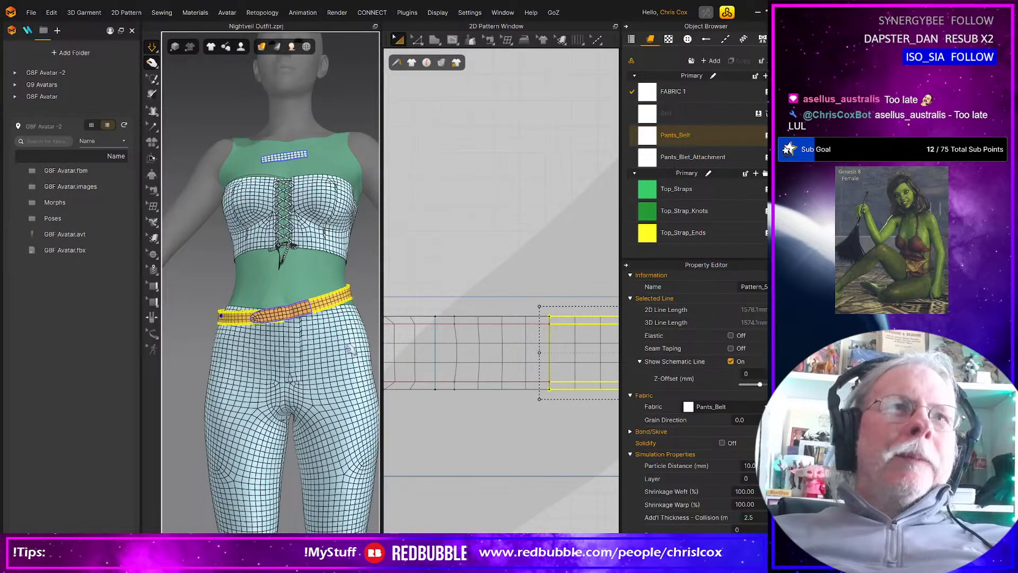
Step: Set the gravity in the simulation properties to -9800
right_click(366, 284)
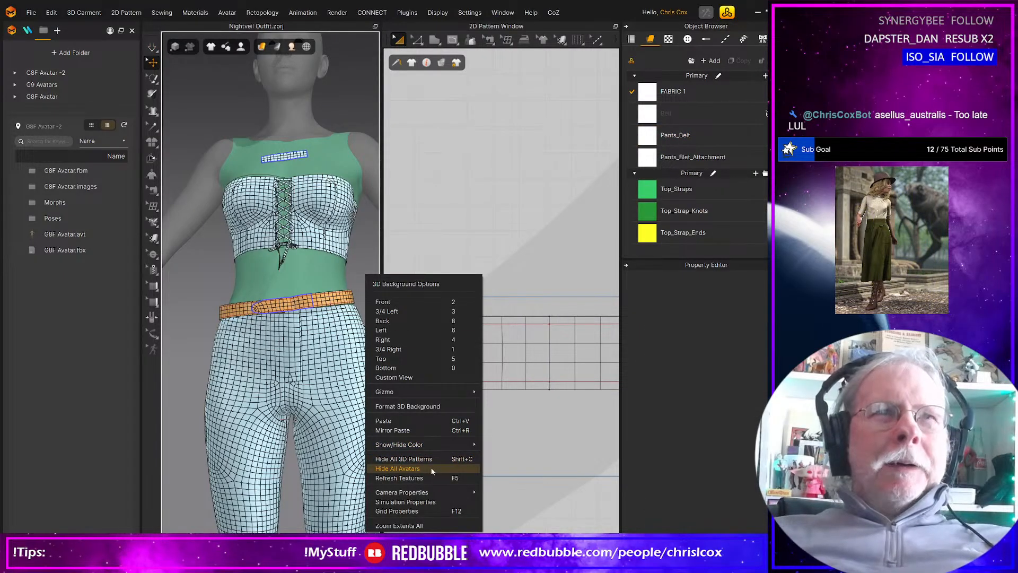
left_click(431, 503)
left_click(764, 392)
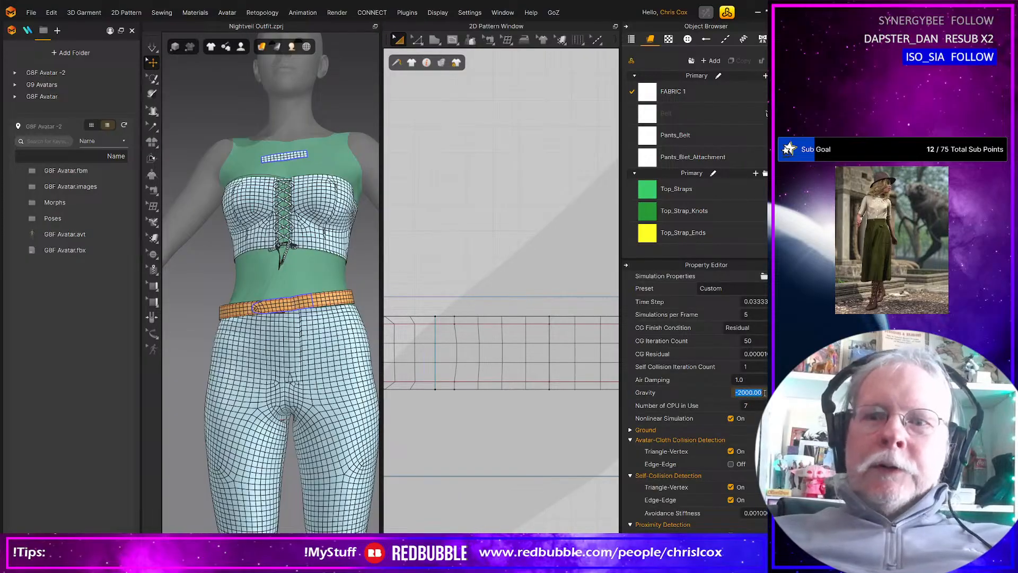
type("-9800")
key("Return")
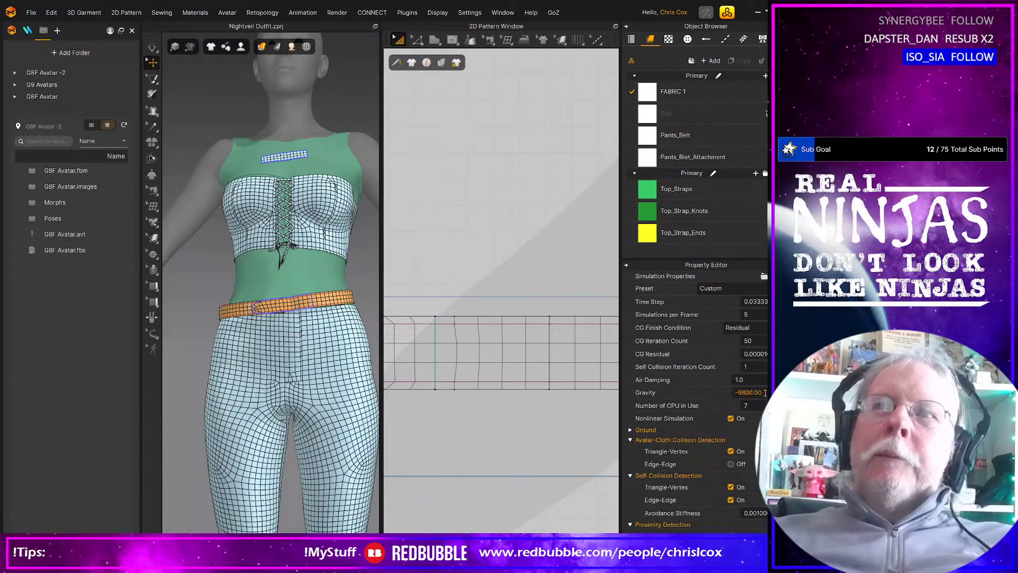
Step: Pull the belt into place around the back of the hips in the running simulation
right_click_drag(332, 403, 456, 404)
left_click(284, 312)
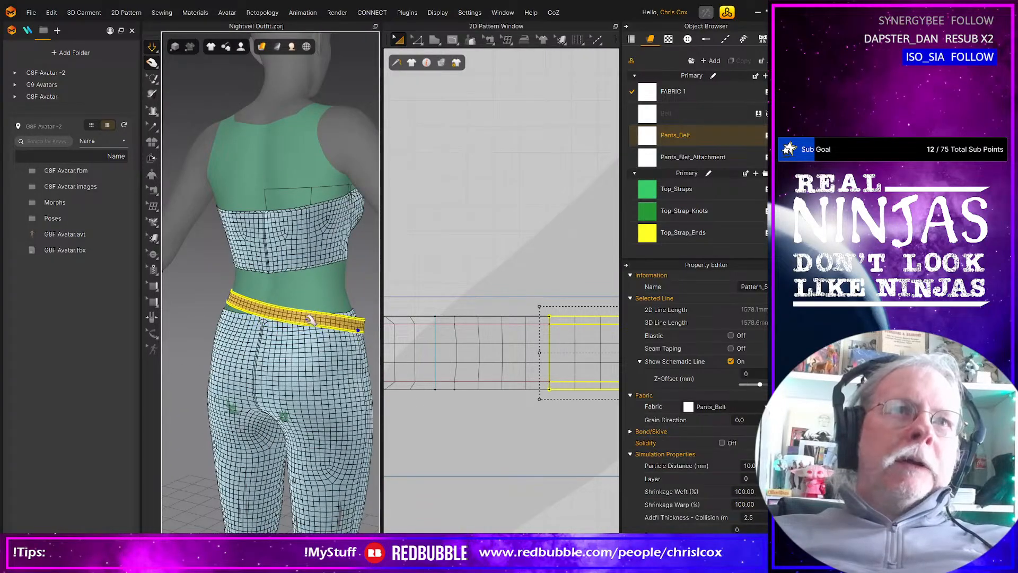
right_click_drag(279, 308, 366, 396)
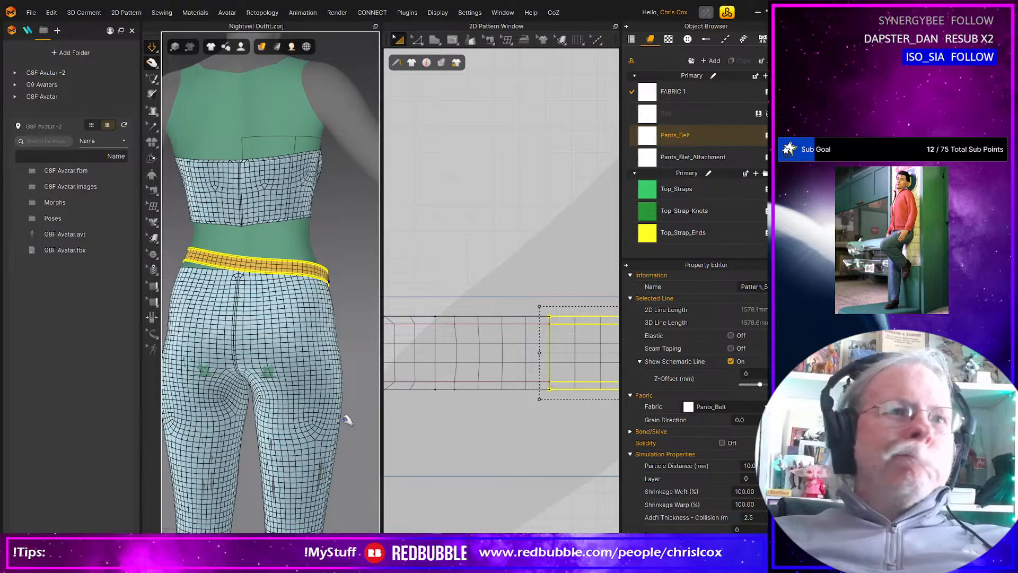
right_click_drag(345, 420, 242, 439)
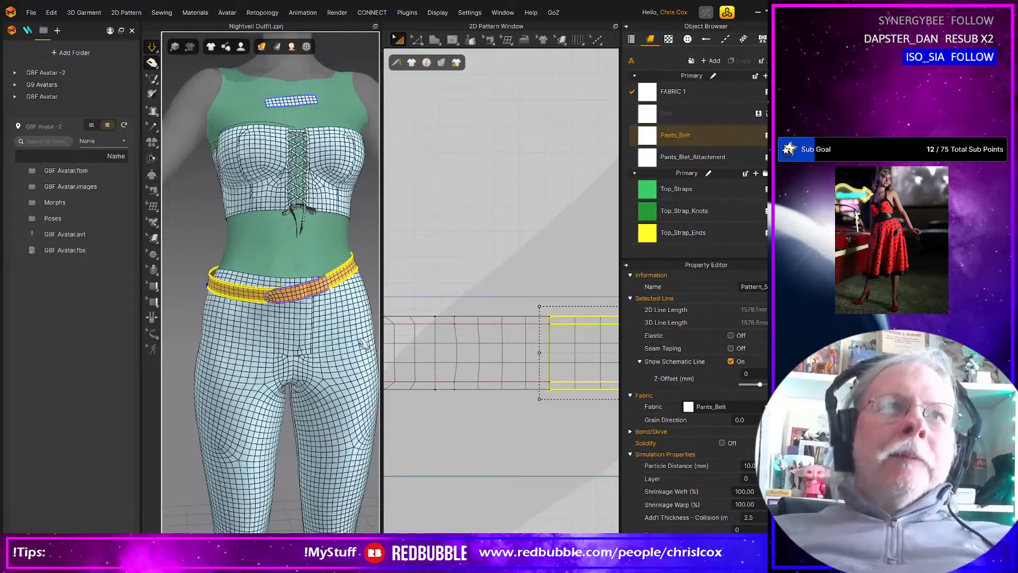
Step: Move the pointed belt piece away from the main belt pattern in four increments to open a gap between them
scroll(549, 373, "down", 3)
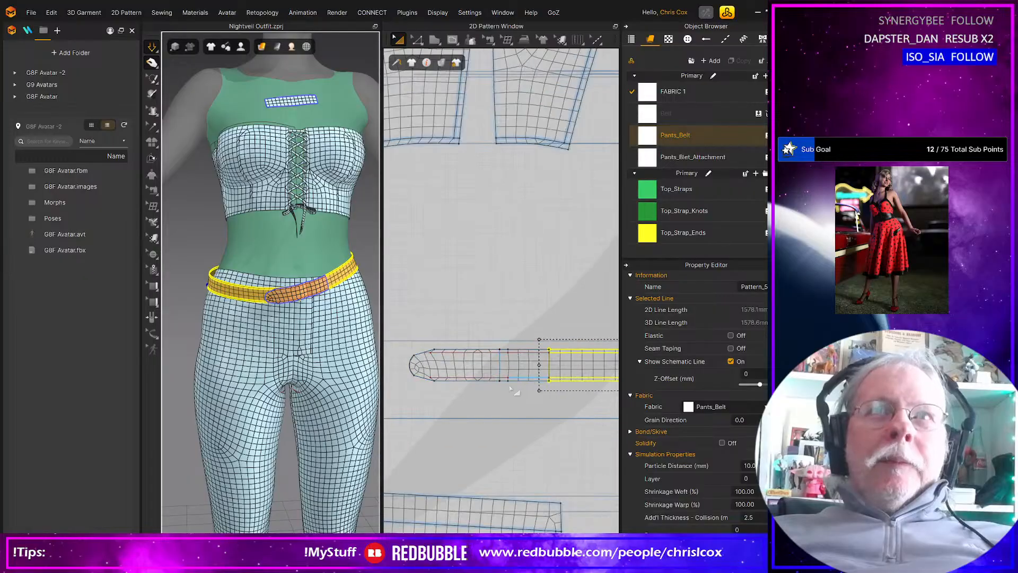
middle_click_drag(515, 389, 543, 387)
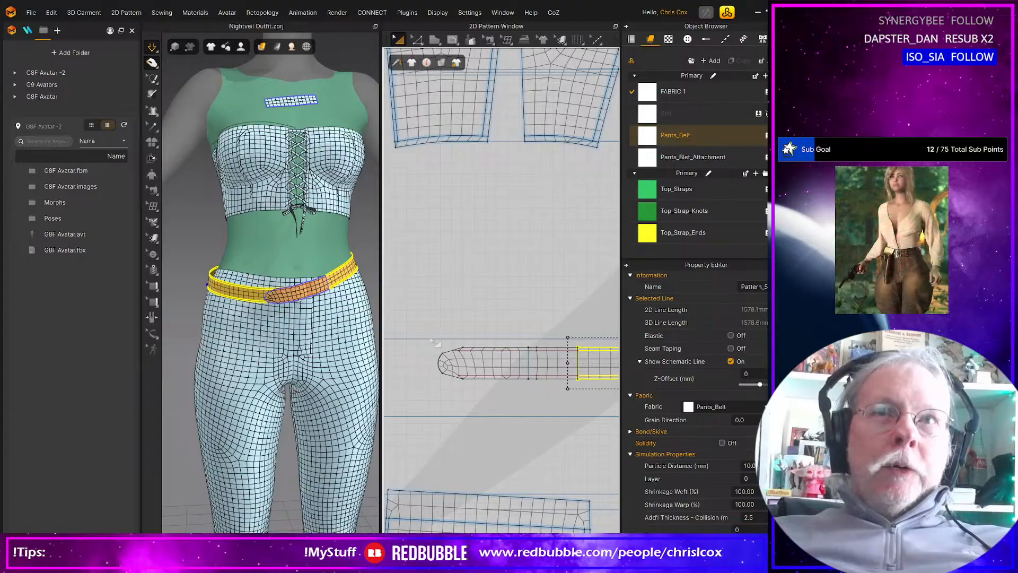
left_click(465, 360)
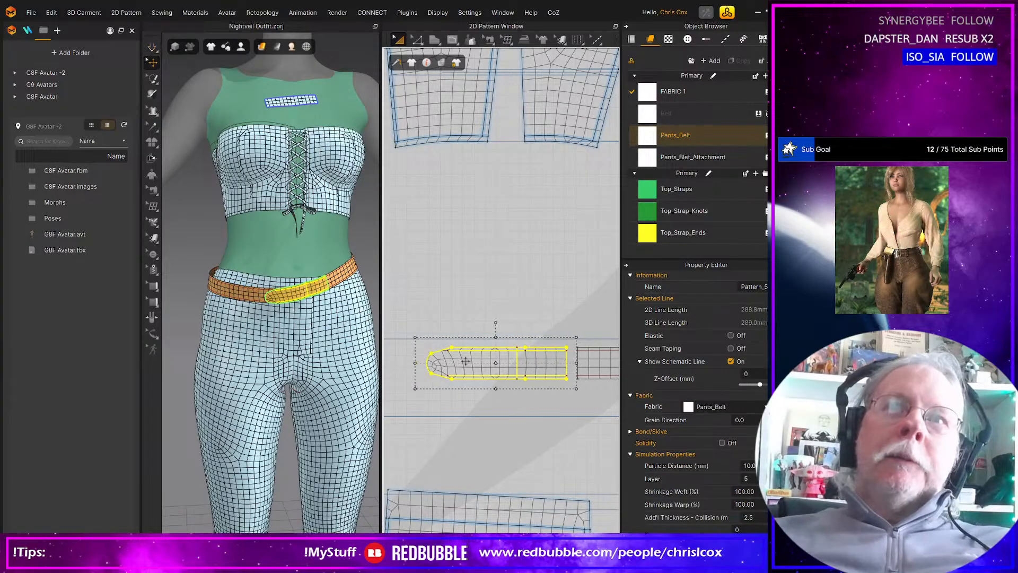
key("Left")
key("Left")
key("Left")
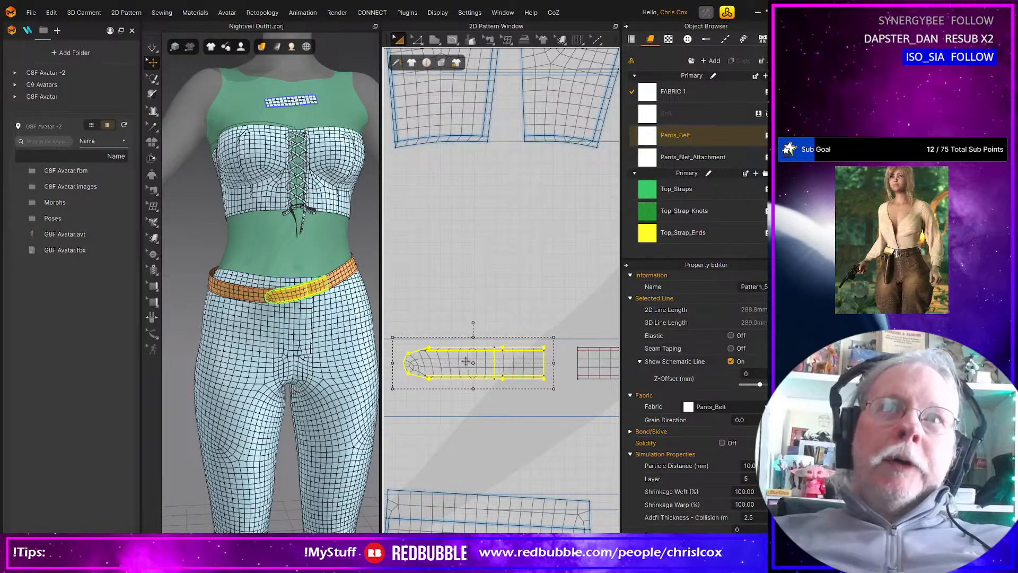
key("Left")
Step: Lengthen the pointed belt piece by shifting its square end edge toward the main belt in three increments
key("z")
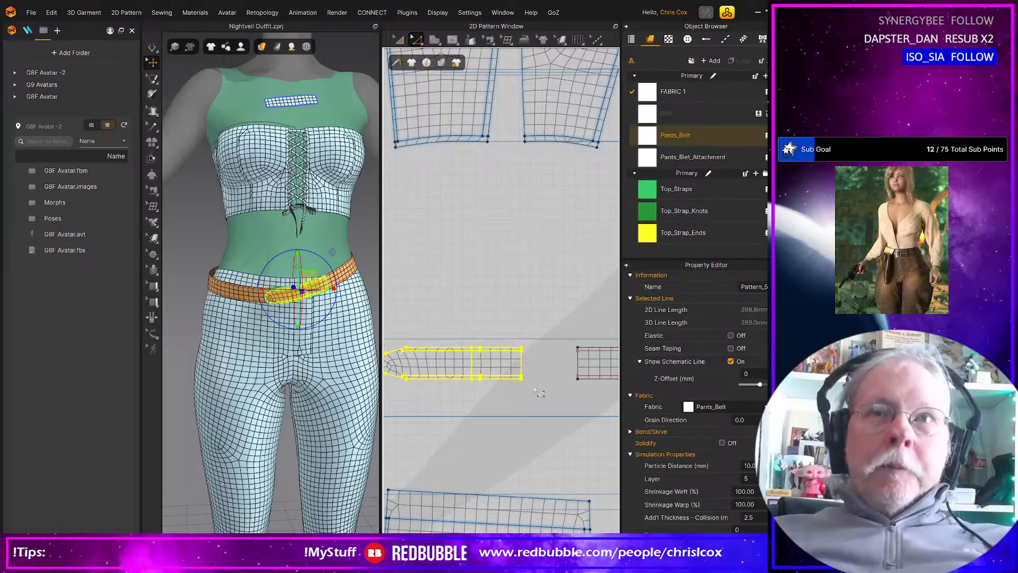
left_click_drag(541, 392, 511, 338)
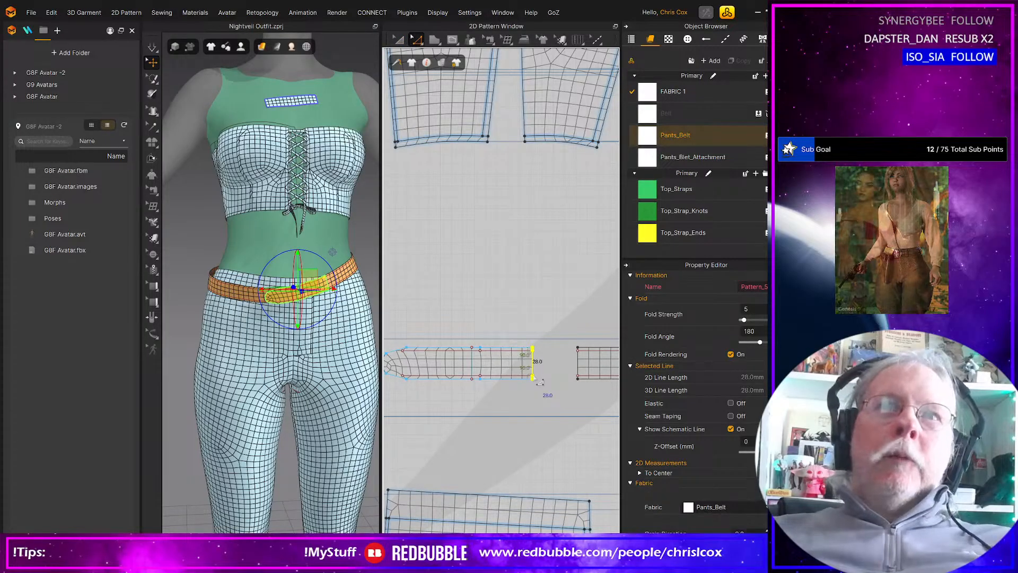
key("Right")
key("Right")
key("Right")
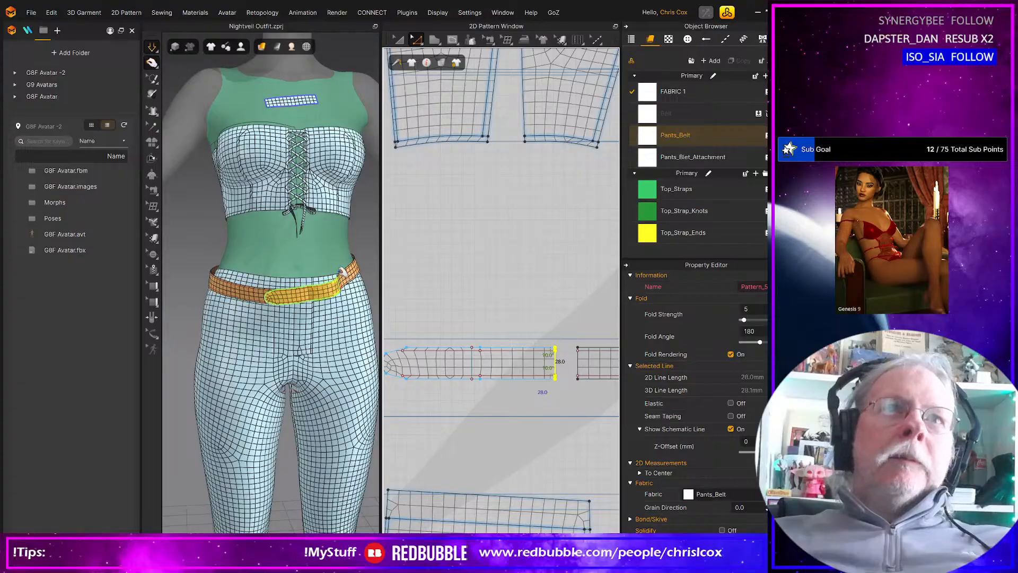
Step: Pull the belt's pointed end lower at the front and draw the back of the belt down over the pants waistband
left_click_drag(271, 297, 248, 334)
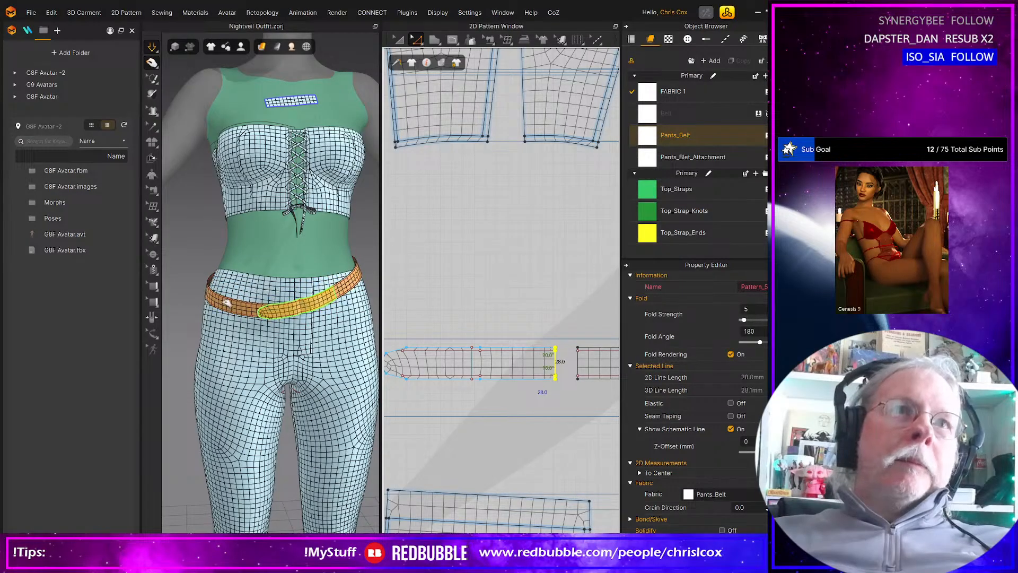
left_click(223, 309)
right_click_drag(223, 309, 143, 311)
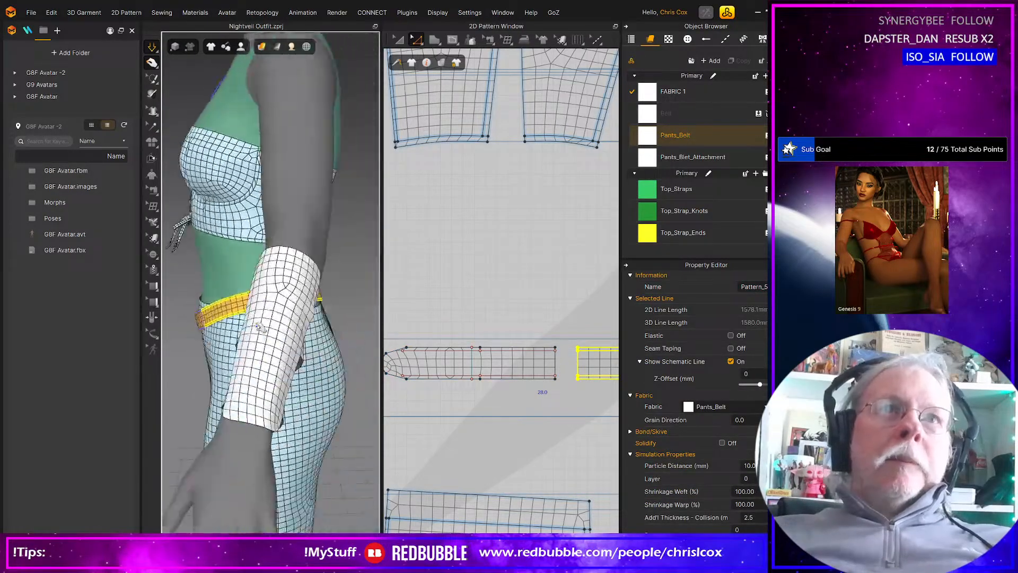
right_click_drag(371, 341, 291, 325)
middle_click_drag(294, 324, 383, 339)
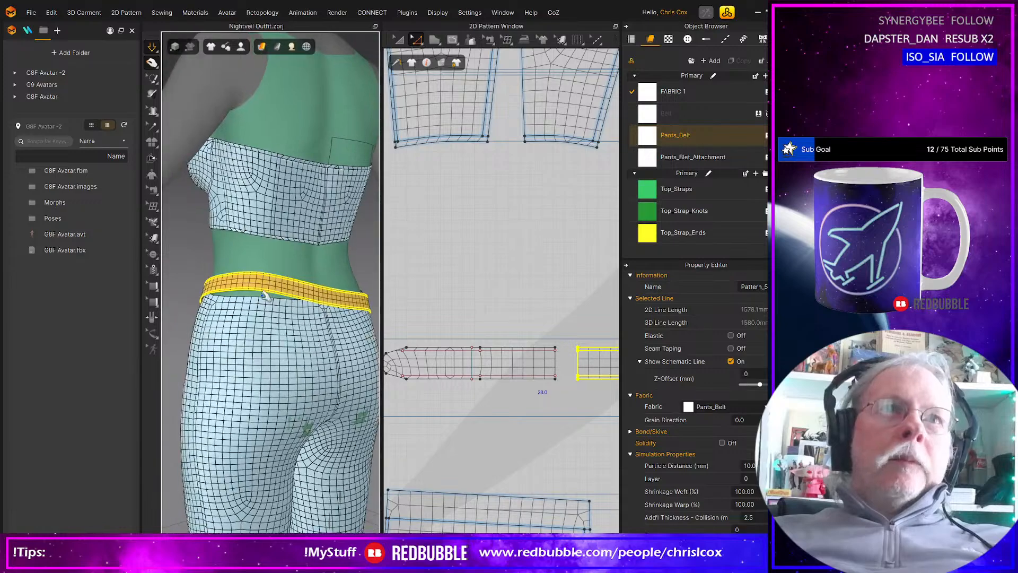
left_click_drag(252, 284, 245, 300)
key("w")
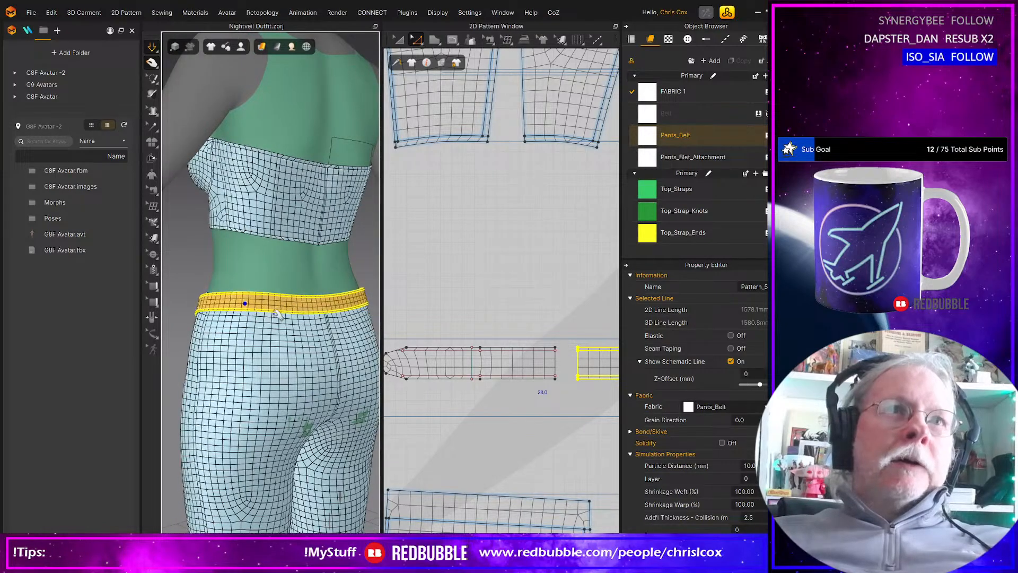
left_click_drag(364, 301, 378, 308)
right_click_drag(377, 308, 289, 326)
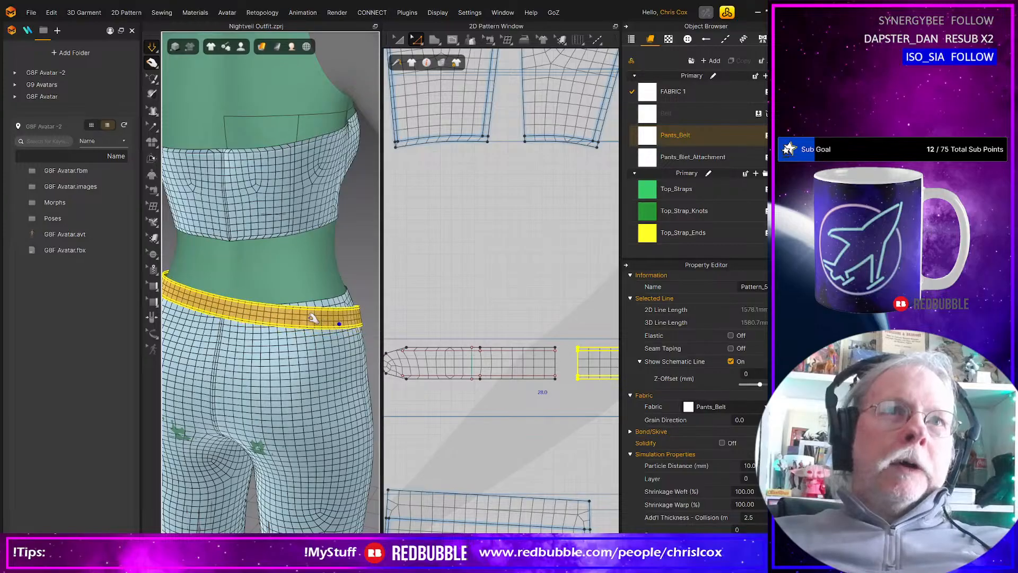
left_click_drag(310, 312, 305, 322)
mouse_move(291, 333)
right_mouse_down()
mouse_move(348, 381)
mouse_move(274, 327)
right_mouse_up()
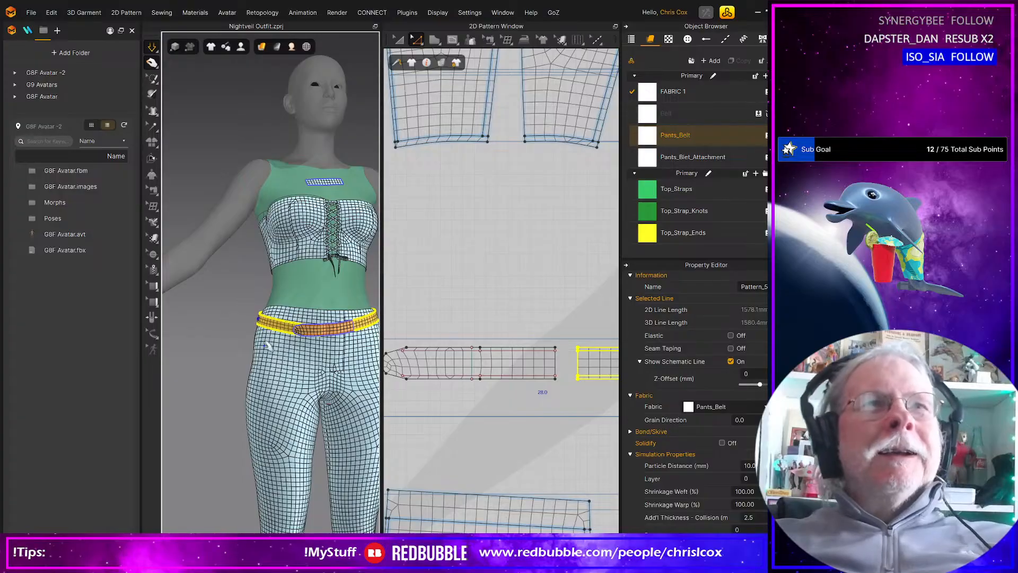
Step: Adjust the belt at both front sides of the hips with small pulls to even out how it hangs
right_click_drag(268, 346, 332, 393)
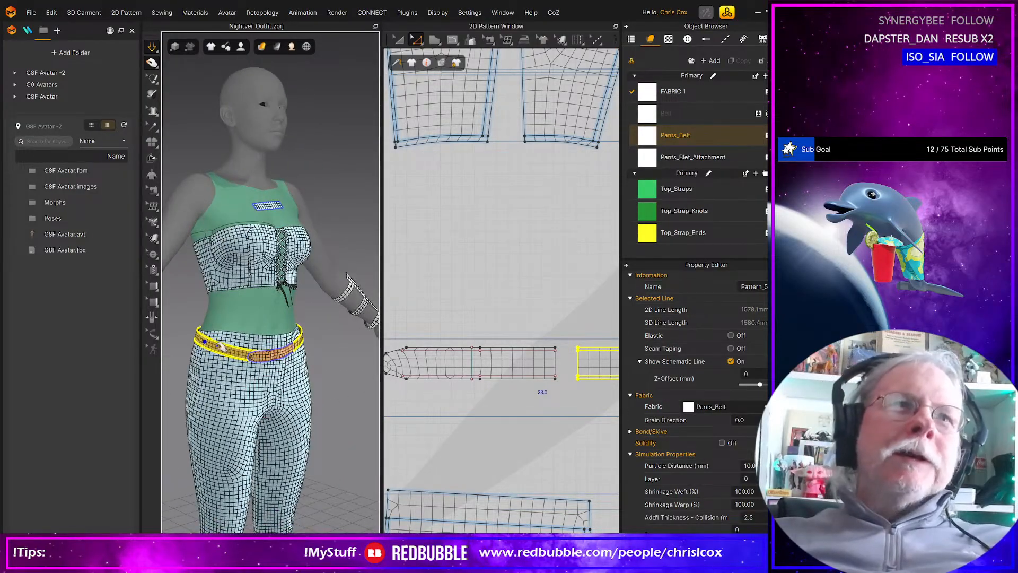
left_click_drag(211, 348, 209, 350)
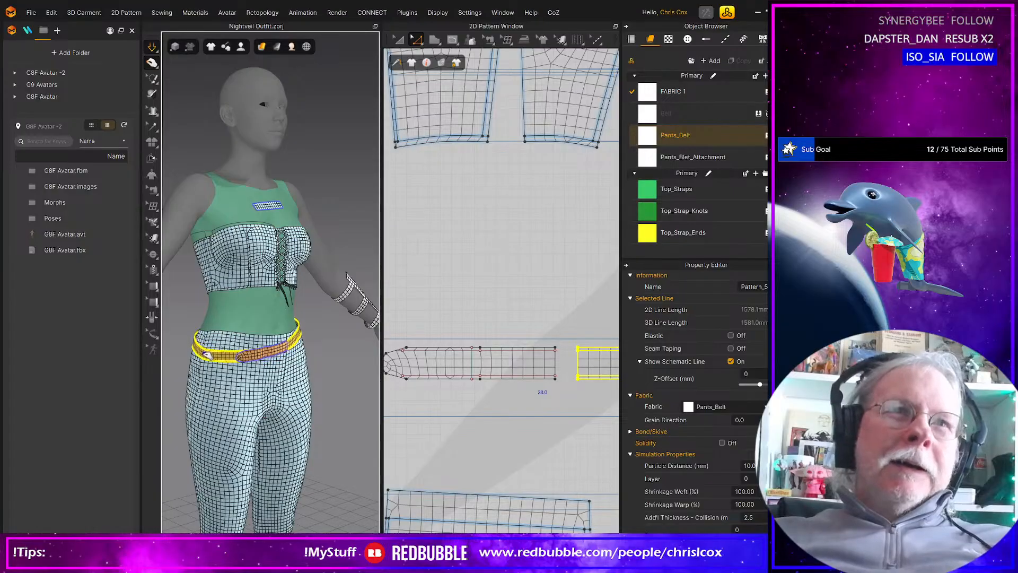
right_click_drag(214, 355, 260, 382)
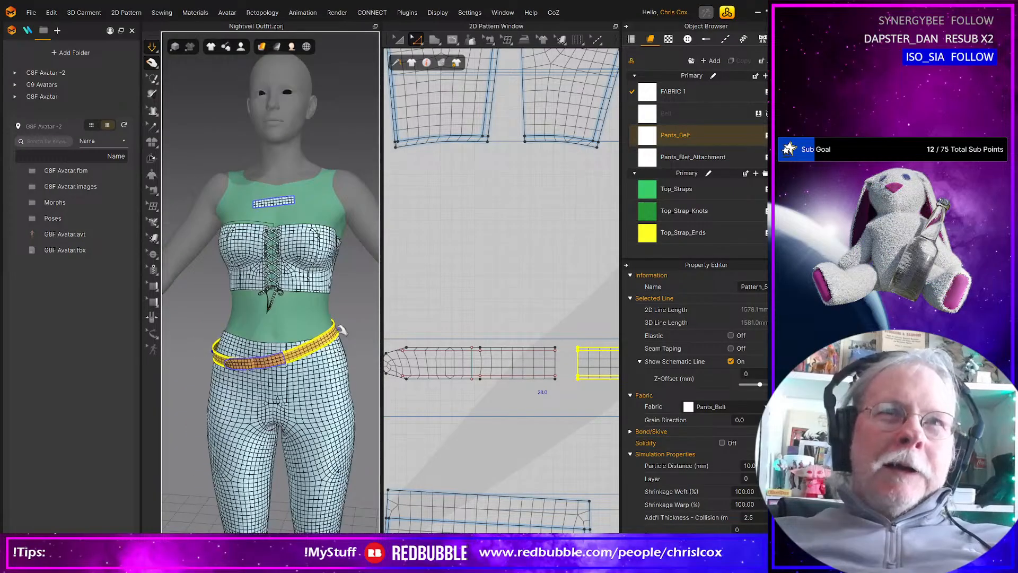
left_click_drag(343, 330, 347, 336)
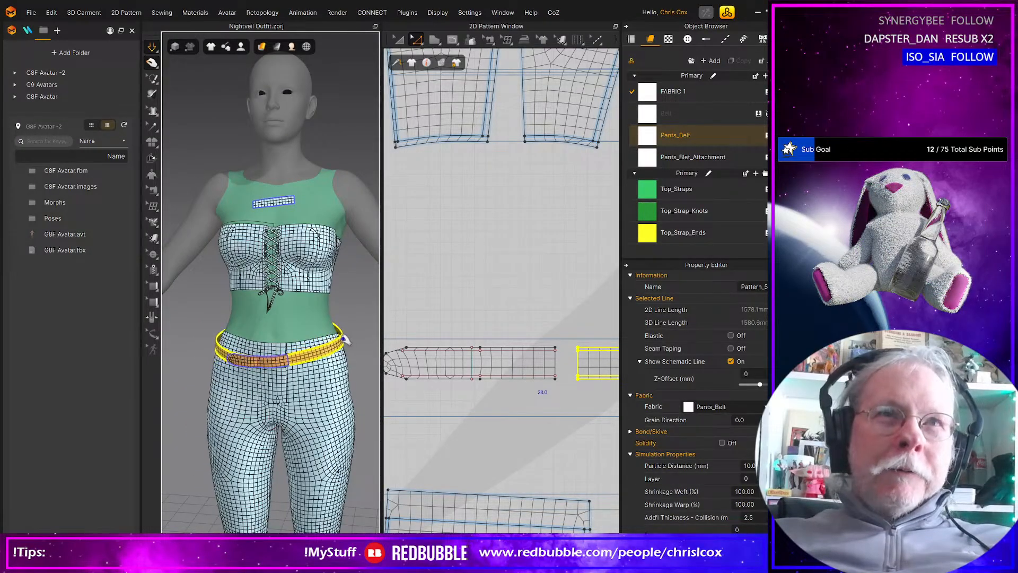
right_click_drag(322, 367, 275, 365)
left_click_drag(244, 360, 236, 361)
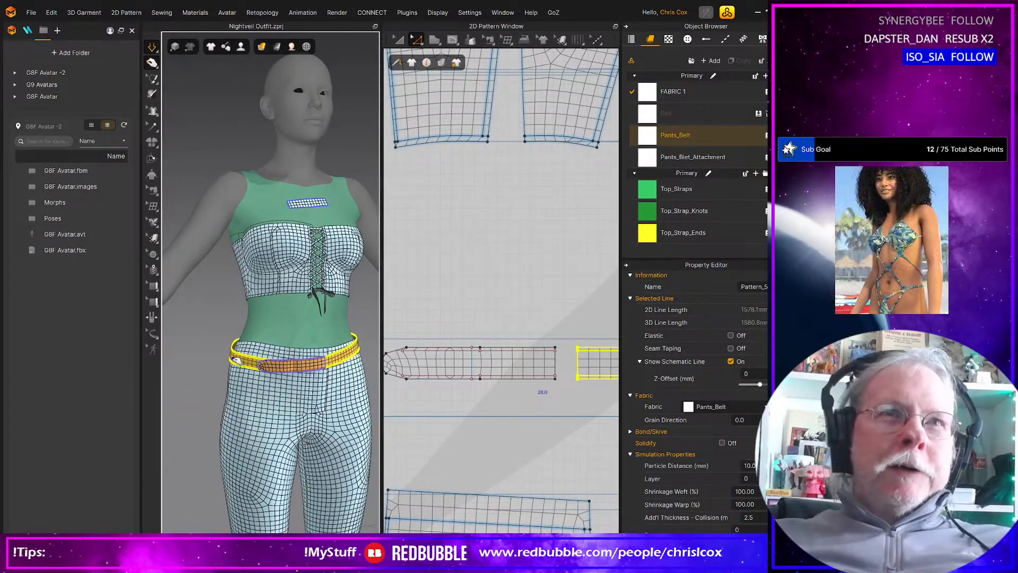
right_click_drag(334, 388, 312, 386)
left_click_drag(358, 351, 373, 347)
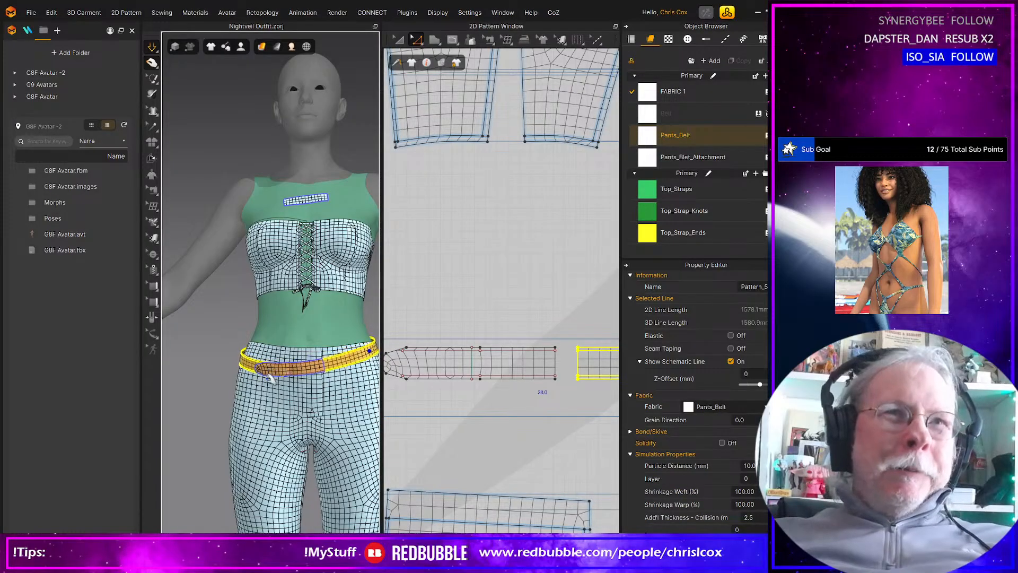
Step: Pull the belt down at the back of the hips and check its fit from the front
right_click_drag(269, 385, 199, 390)
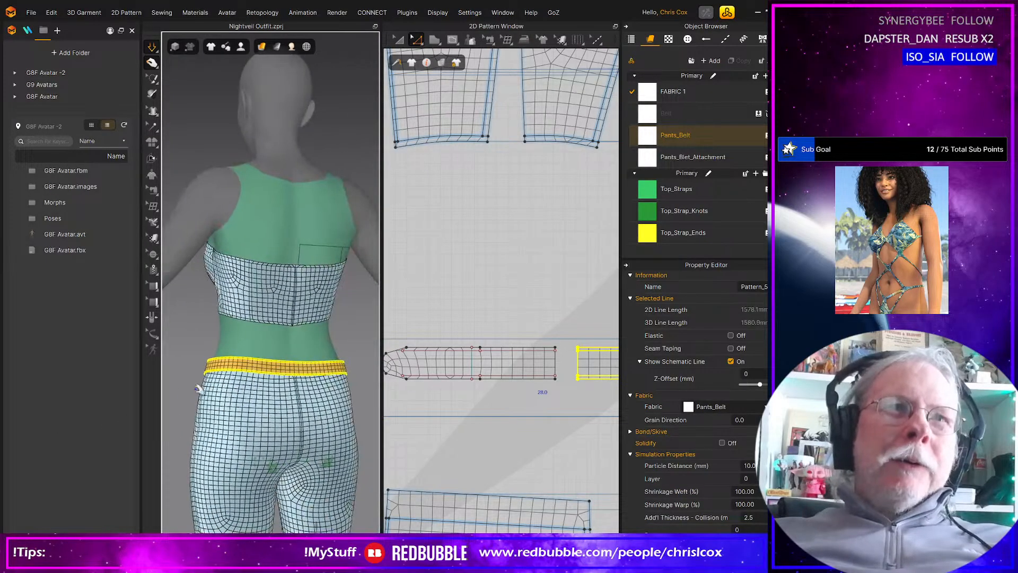
left_click_drag(252, 365, 216, 396)
right_click_drag(216, 396, 84, 409)
scroll(325, 423, "down", 4)
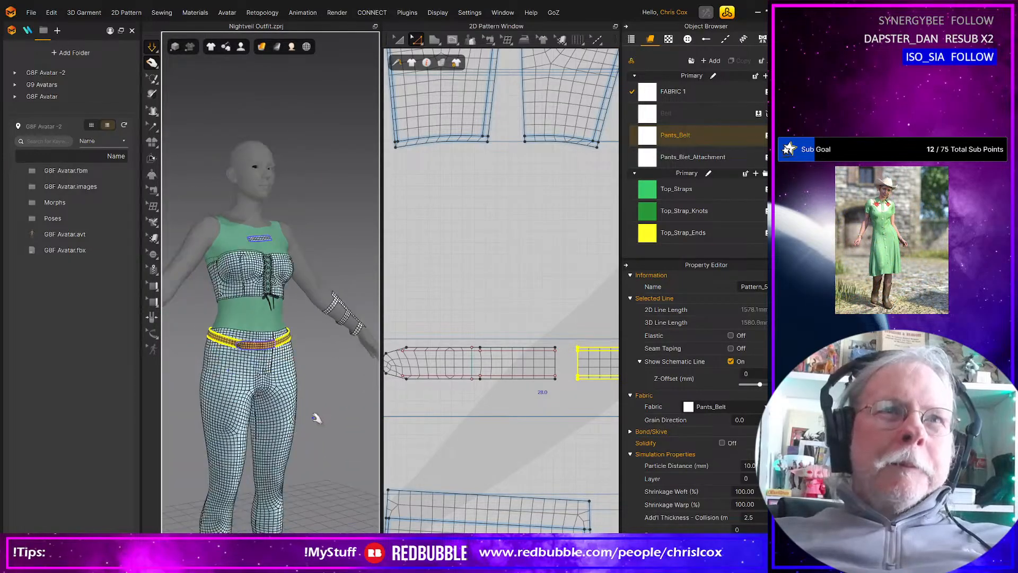
right_click_drag(317, 419, 279, 418)
scroll(255, 382, "up", 3)
scroll(351, 391, "up", 3)
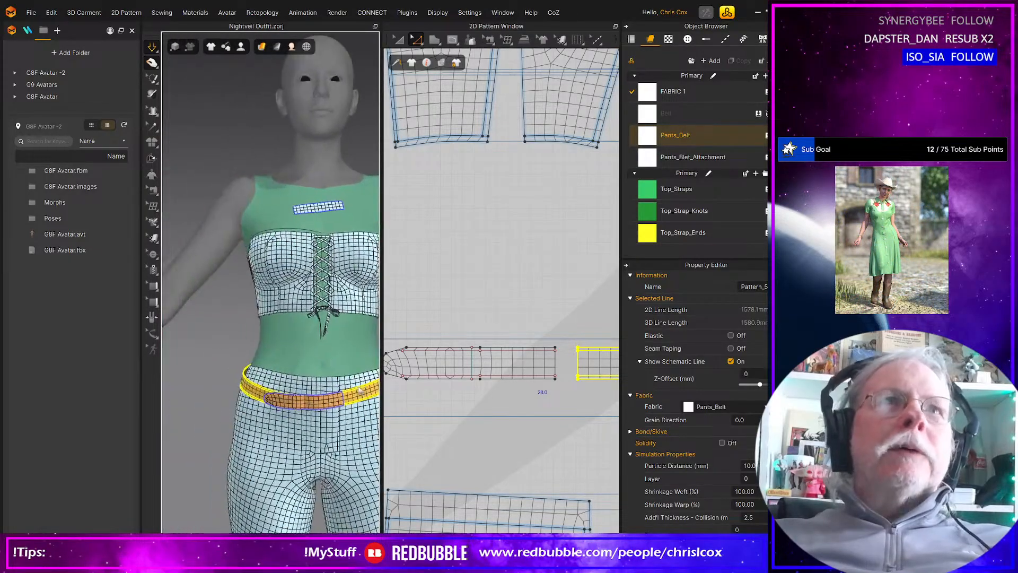
Step: Move the pointed belt piece two increments toward the main belt pattern to close the gap between them
left_click(326, 208)
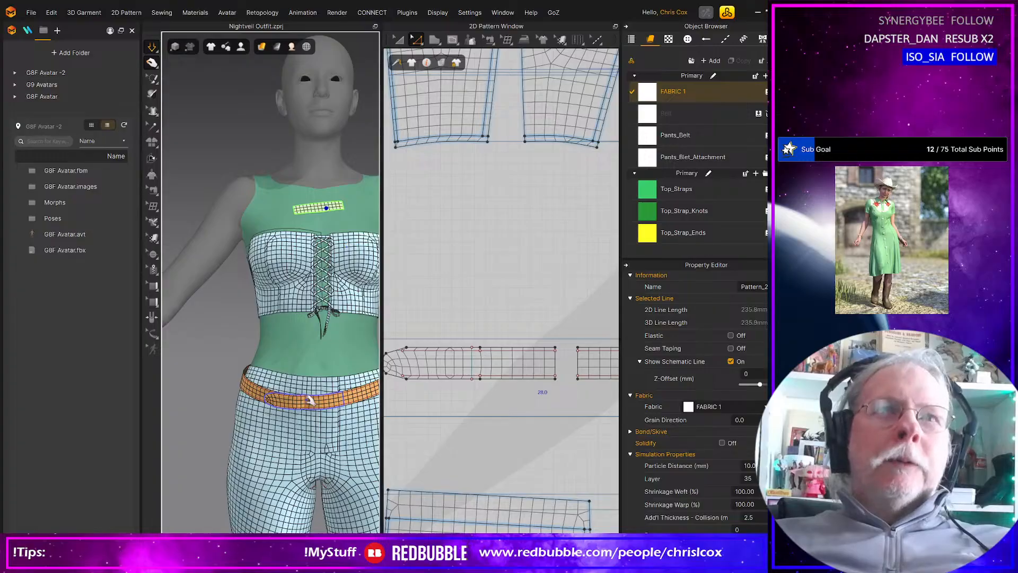
scroll(478, 399, "down", 3)
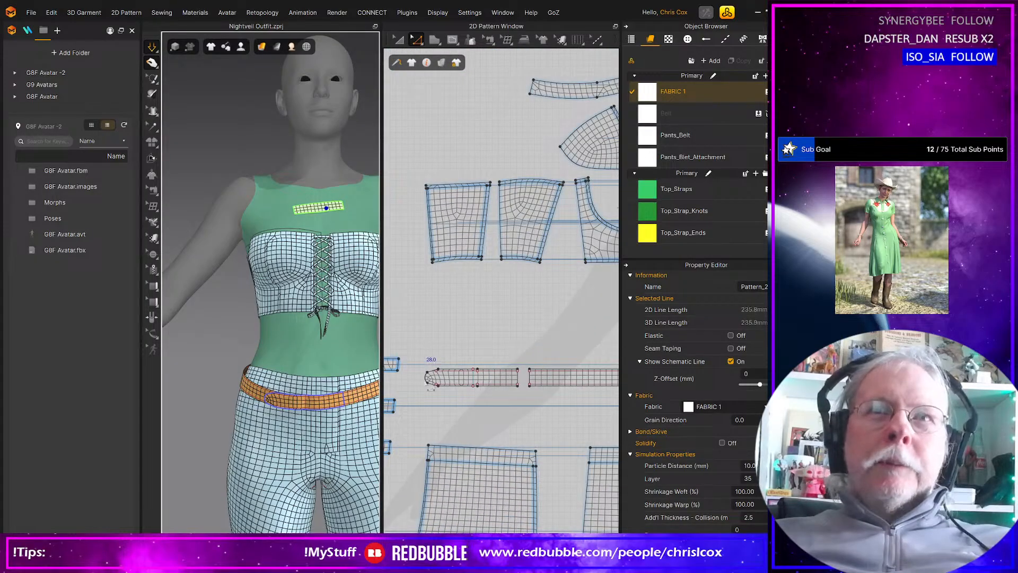
left_click_drag(414, 341, 521, 415)
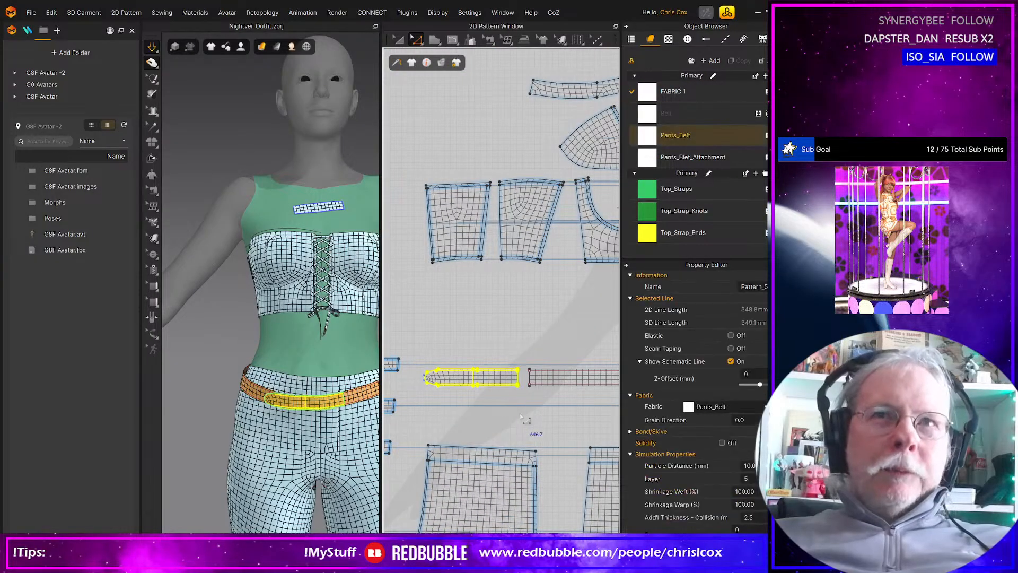
key("Right")
key("Right")
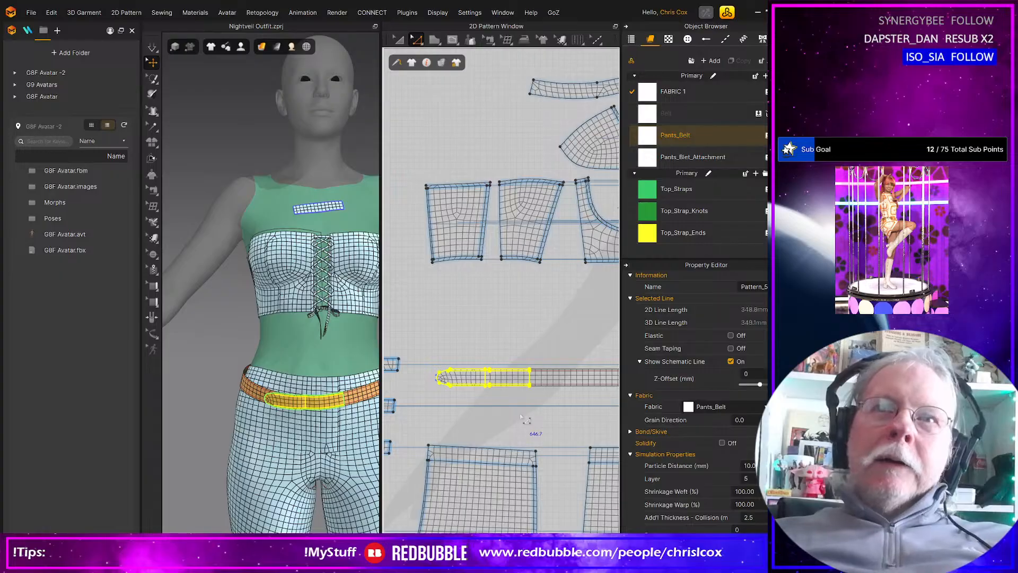
scroll(524, 417, "down", 5)
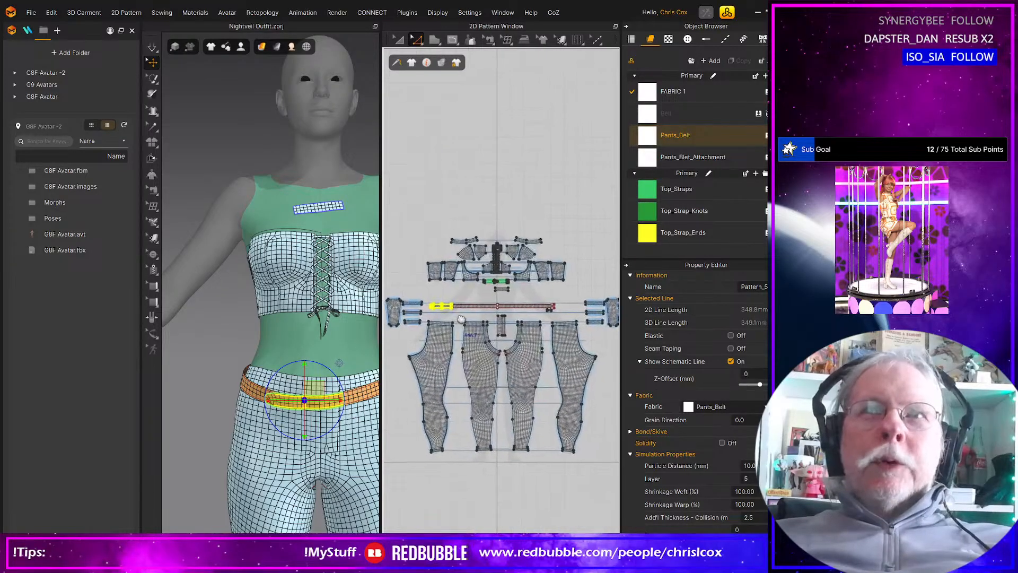
middle_click_drag(462, 319, 467, 321)
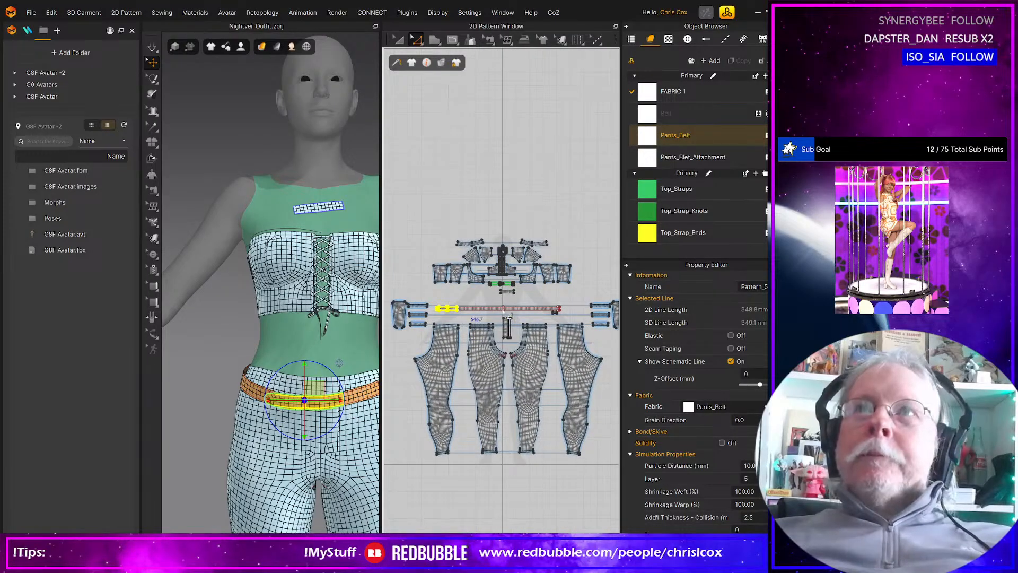
scroll(501, 316, "down", 1)
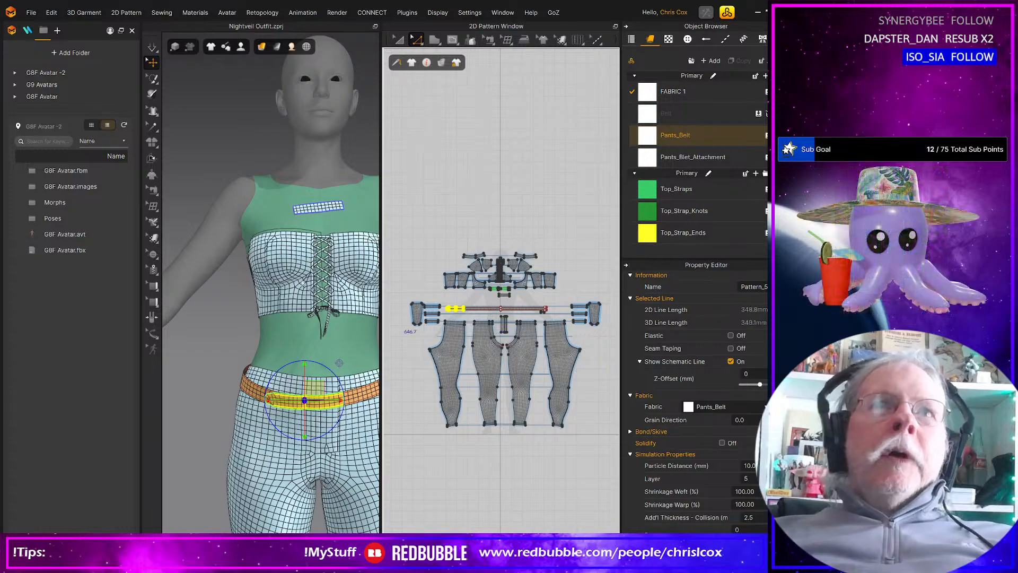
Step: Draw a large circular pattern about 1690 mm in diameter above the garment patterns with the Ellipse tool
right_click_drag(329, 286, 270, 318)
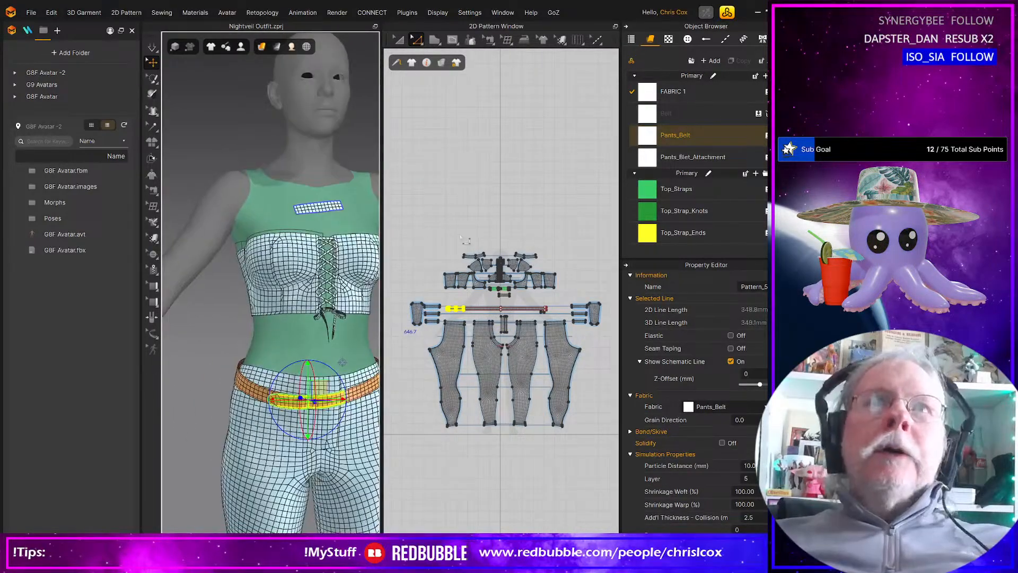
key("a")
left_click(330, 219)
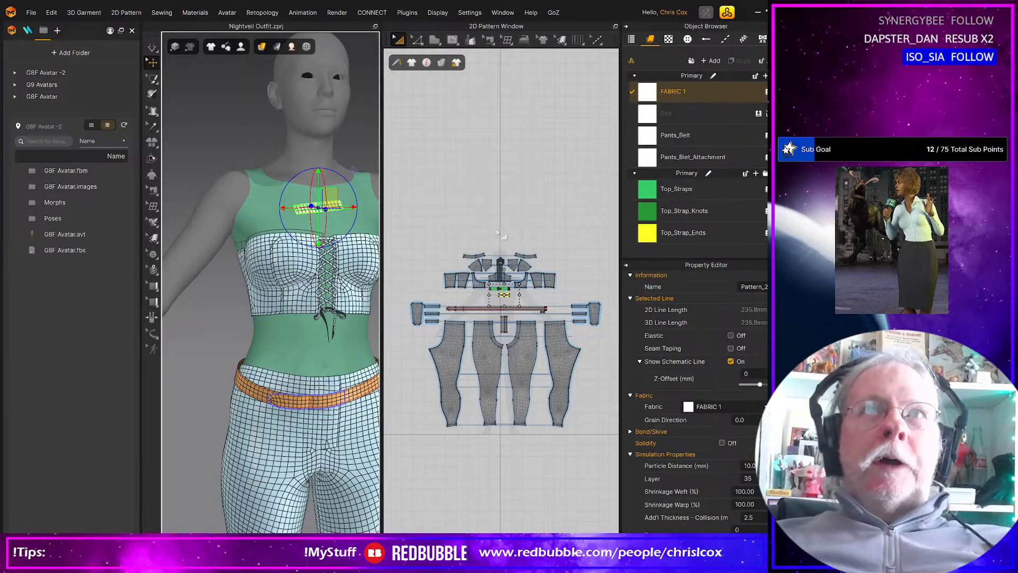
scroll(500, 220, "down", 2)
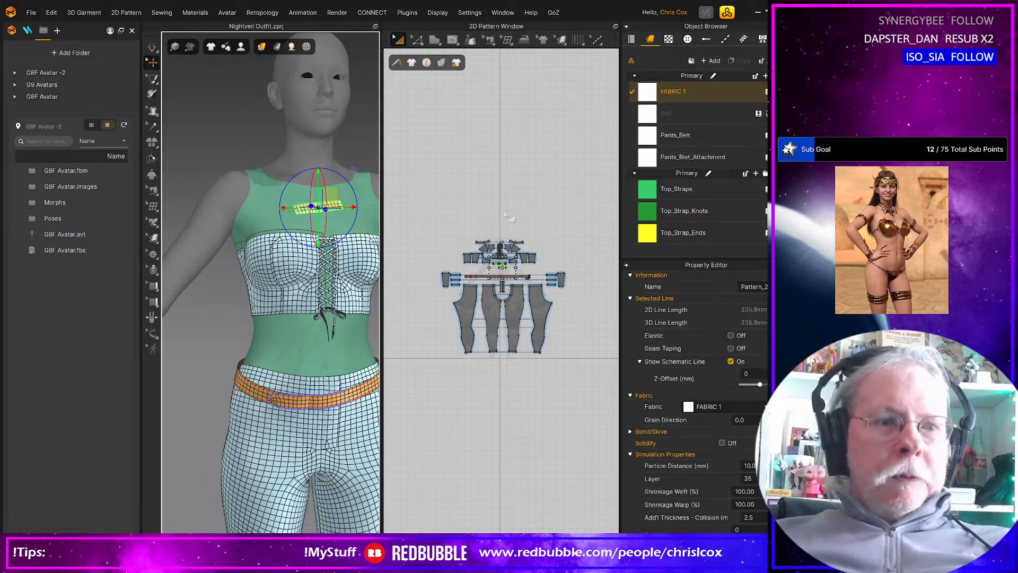
mouse_move(436, 43)
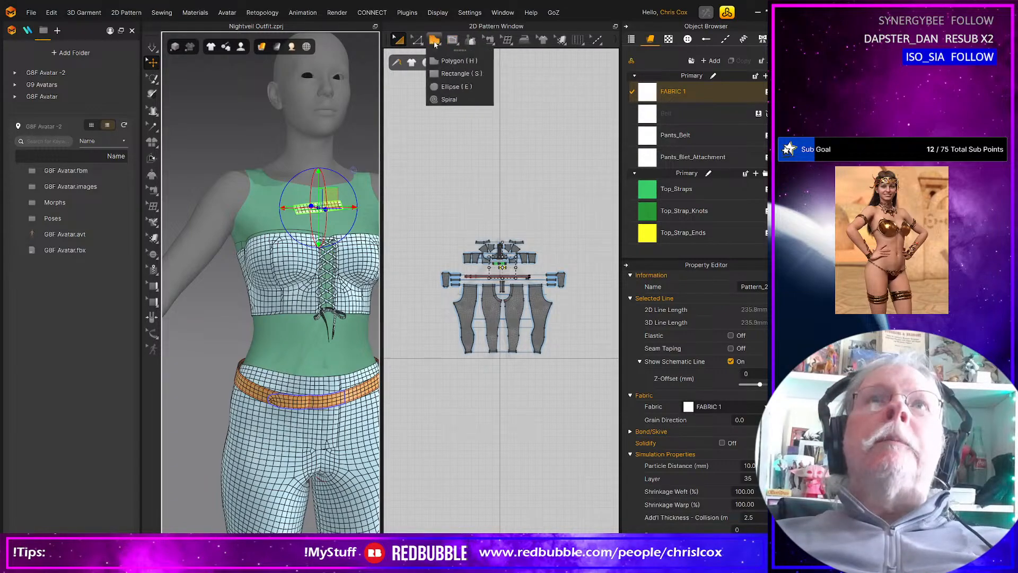
left_click(459, 88)
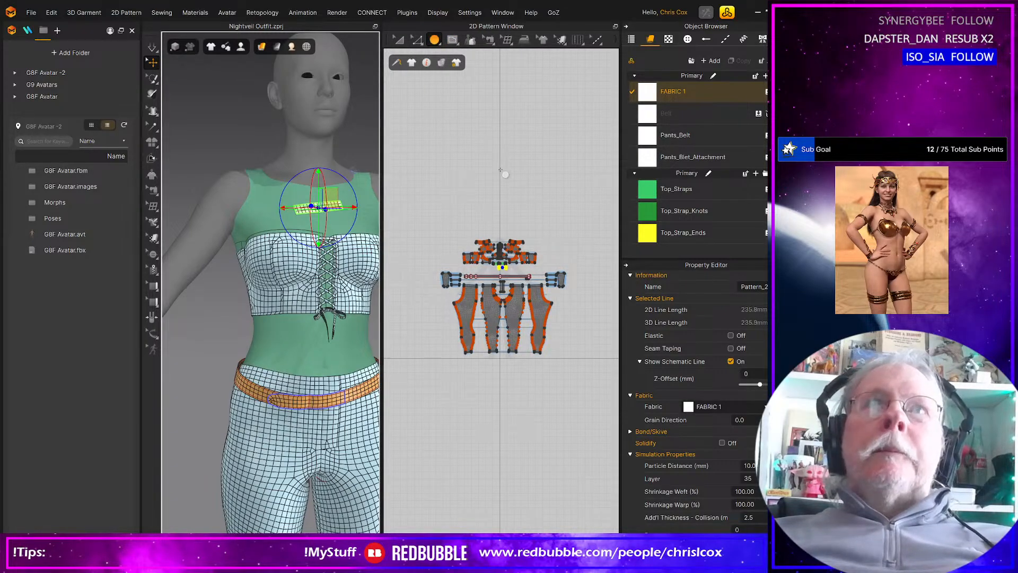
left_click_drag(500, 170, 564, 218)
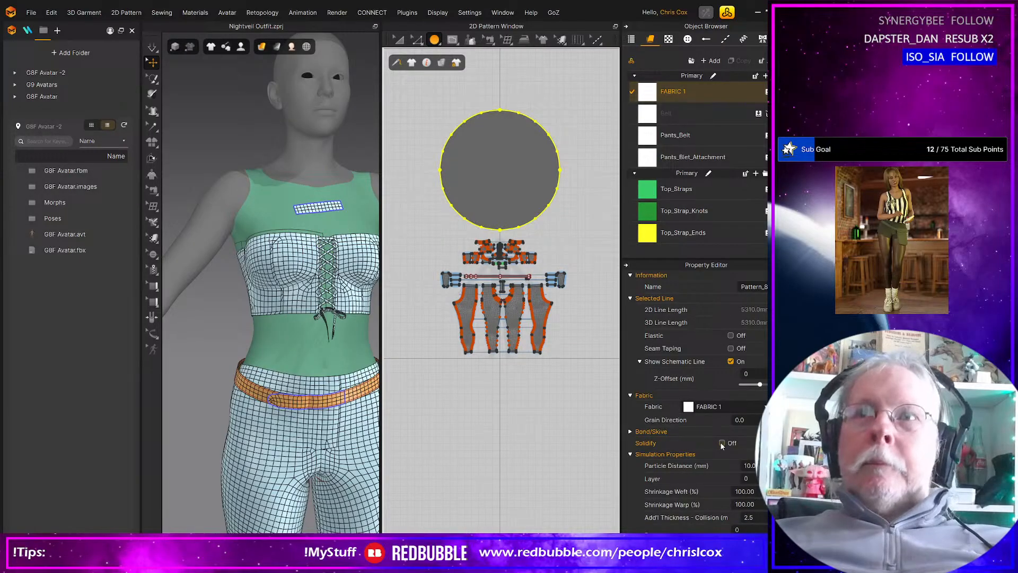
Step: Set the large circular pattern's mesh type to Quad (Optimized) and cancel creating another ellipse
scroll(721, 441, "down", 5)
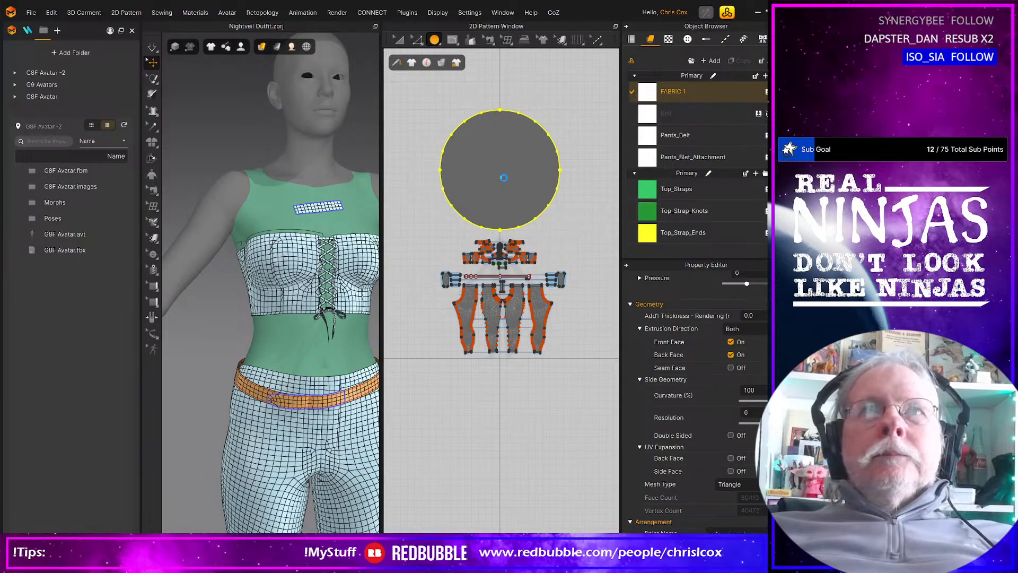
scroll(504, 178, "down", 2)
left_click(504, 178)
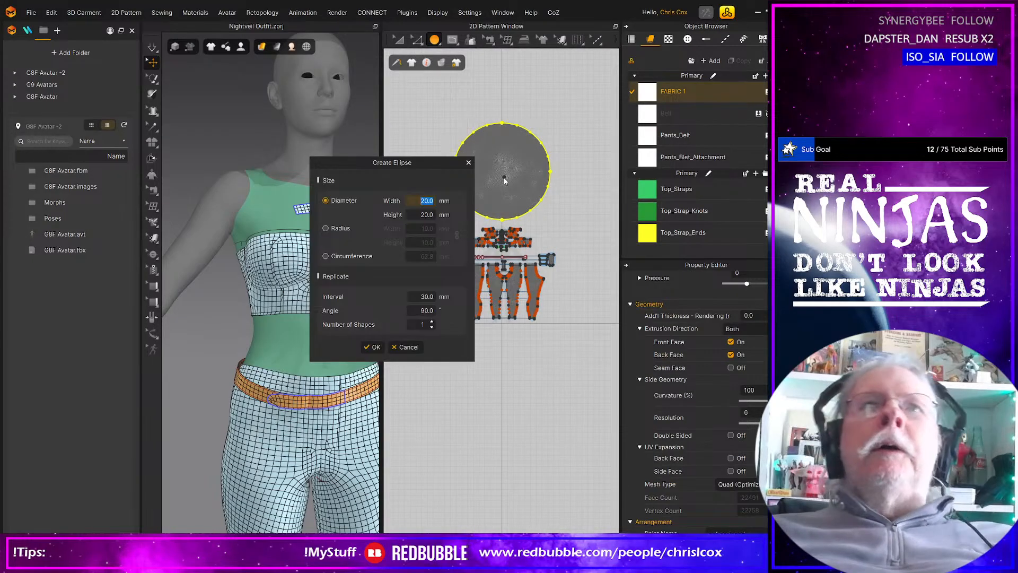
left_click(405, 347)
Step: Draw an internal ellipse about 920 mm in circumference at the centre of the large circular pattern
scroll(535, 221, "up", 3)
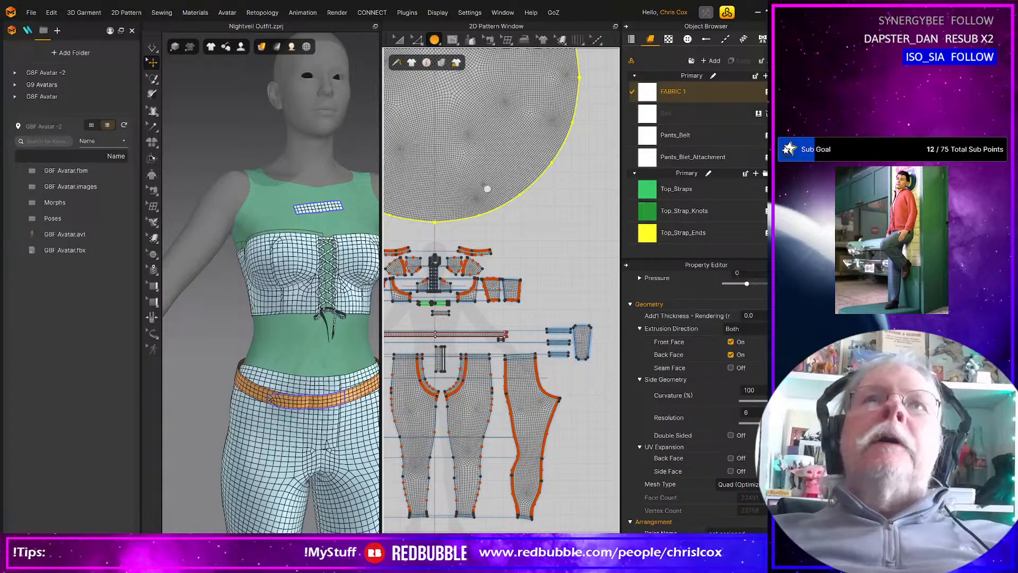
middle_click_drag(488, 188, 569, 289)
scroll(569, 295, "up", 2)
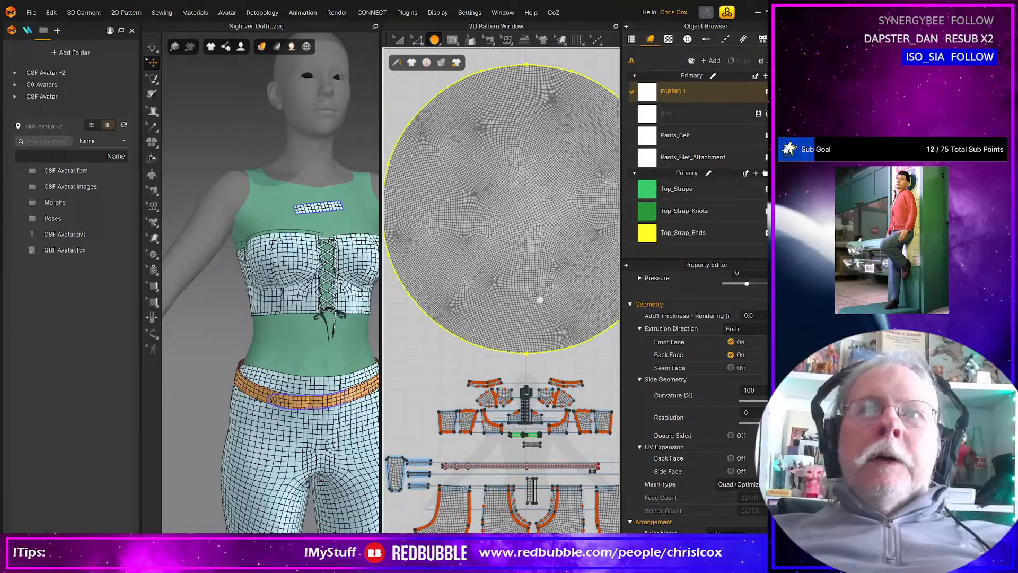
scroll(537, 291, "down", 2)
scroll(537, 291, "up", 3)
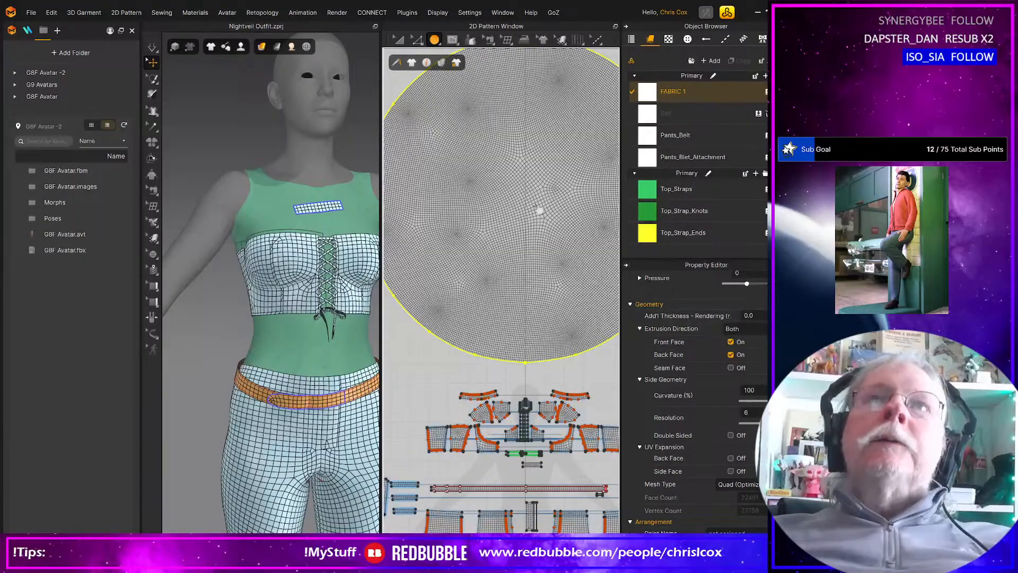
left_click(452, 40)
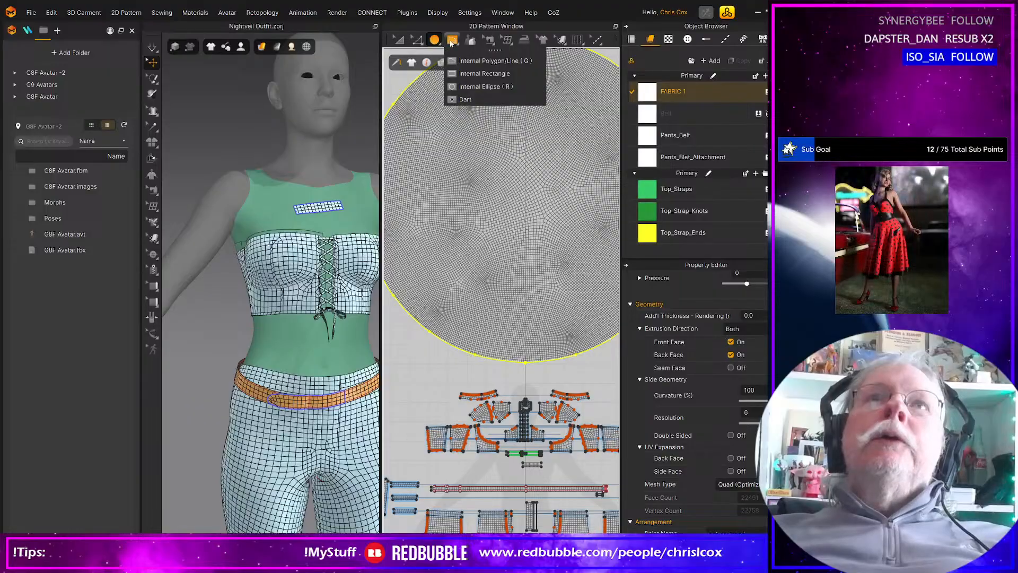
left_click(478, 87)
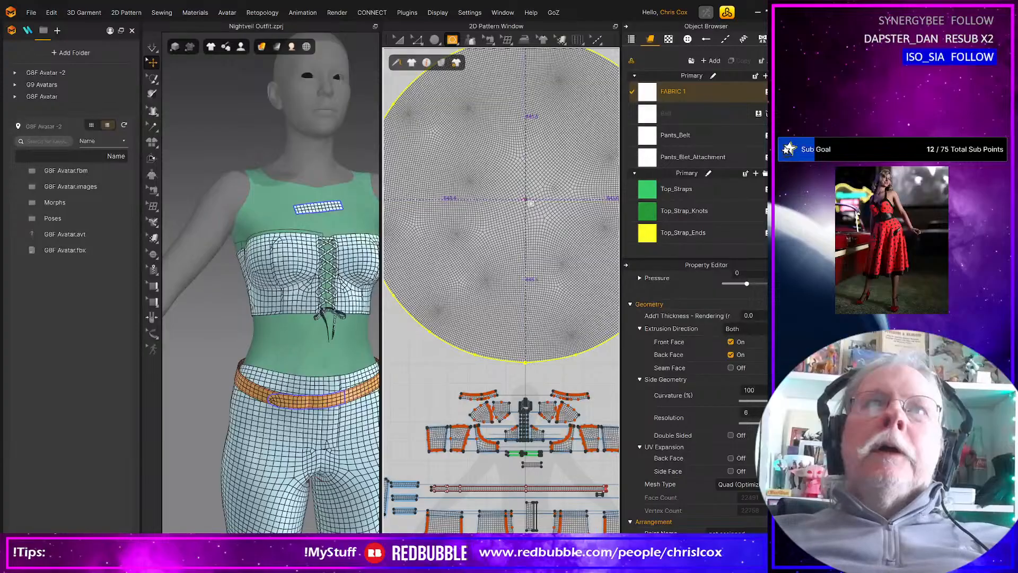
left_click_drag(531, 203, 560, 226)
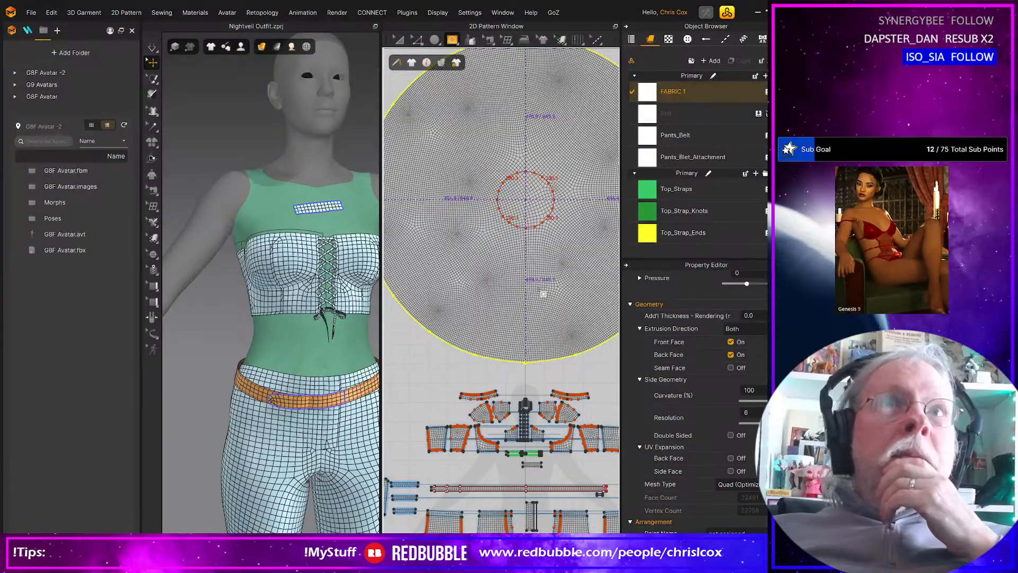
Step: Draw an internal line about 701 mm long from the ellipse's lower-left edge to the circular pattern's outer edge
left_click(512, 234)
scroll(513, 234, "down", 3)
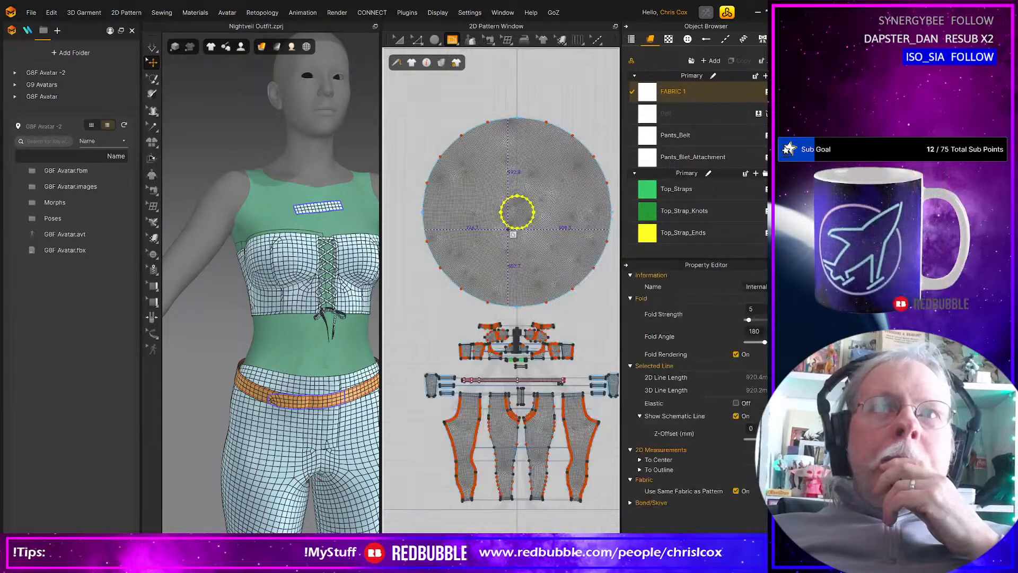
scroll(513, 234, "up", 2)
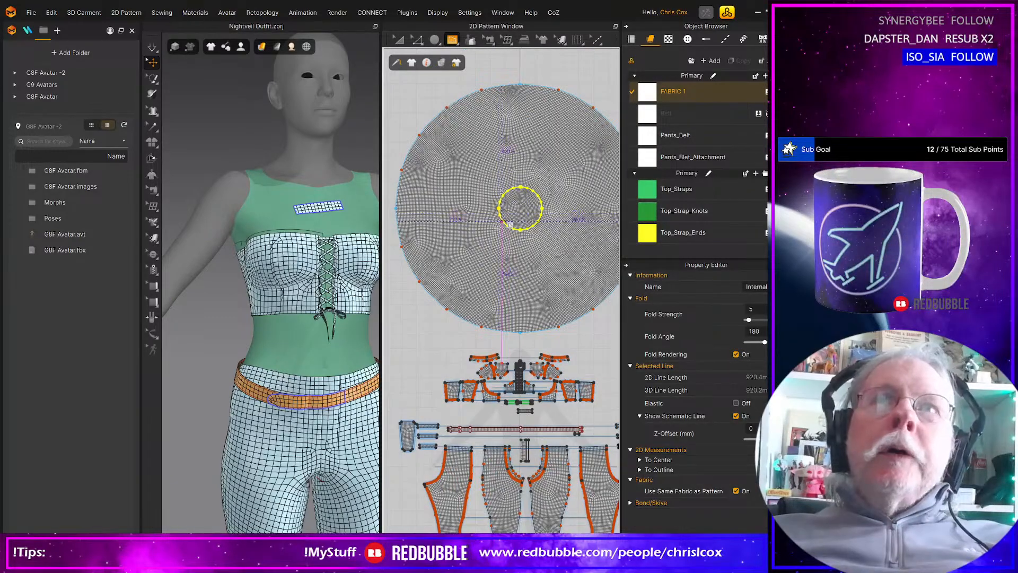
left_click(503, 220)
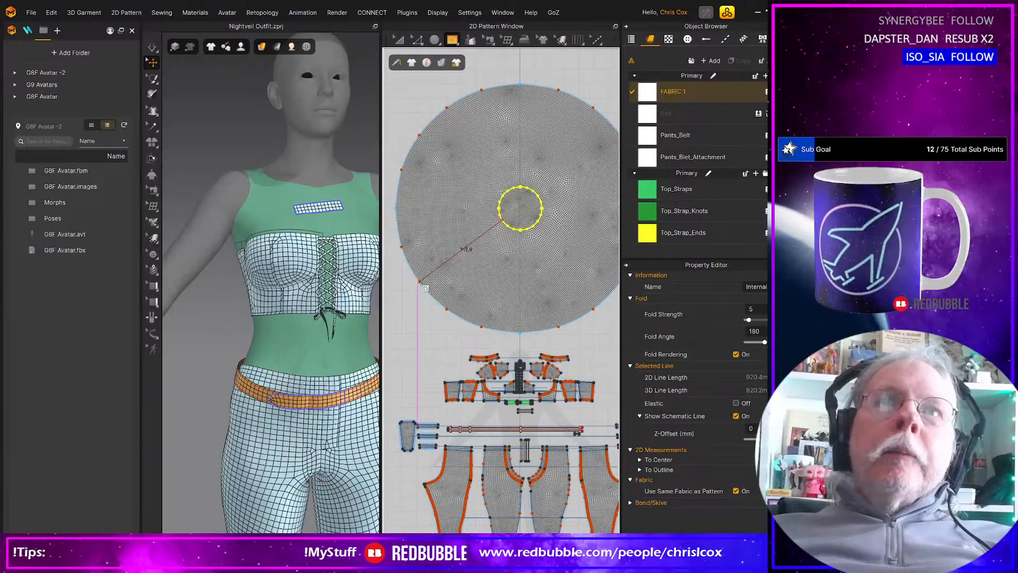
scroll(420, 283, "up", 3)
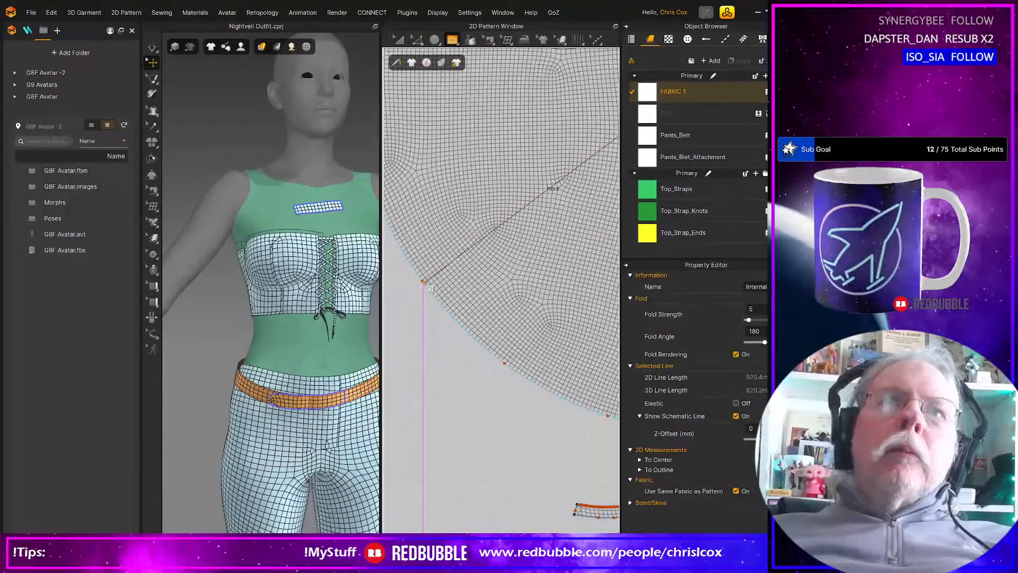
left_click(424, 281)
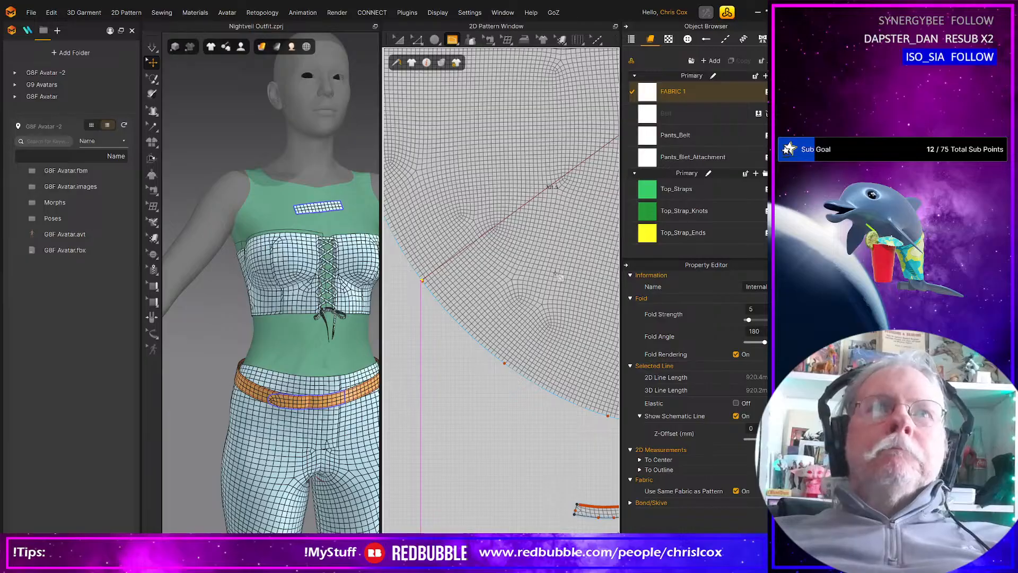
scroll(561, 278, "down", 6)
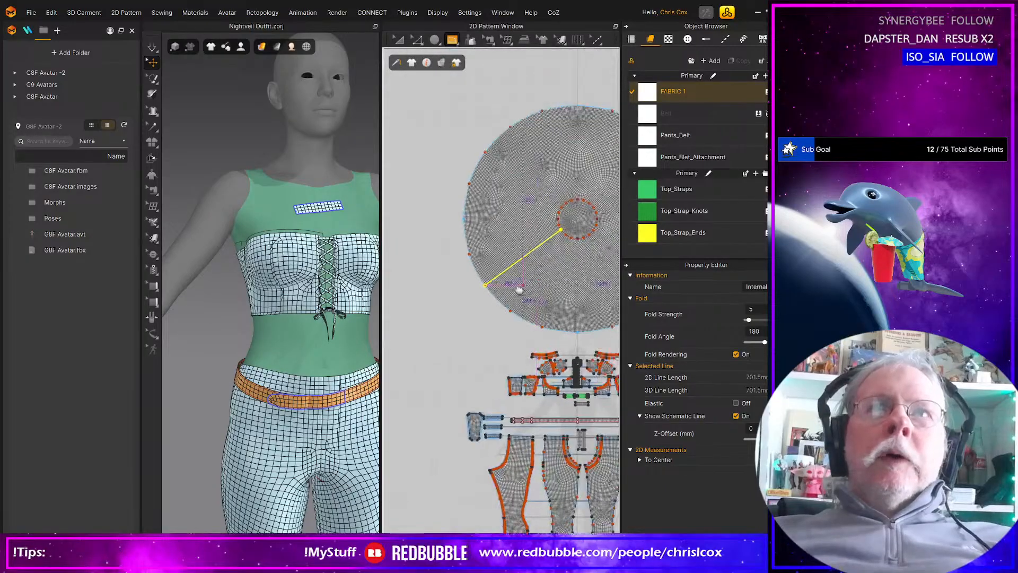
Step: Shift the lower-left internal line slightly downward along the ellipse with the Edit Pattern tool and select the ellipse's lower-left arc
scroll(439, 311, "up", 5)
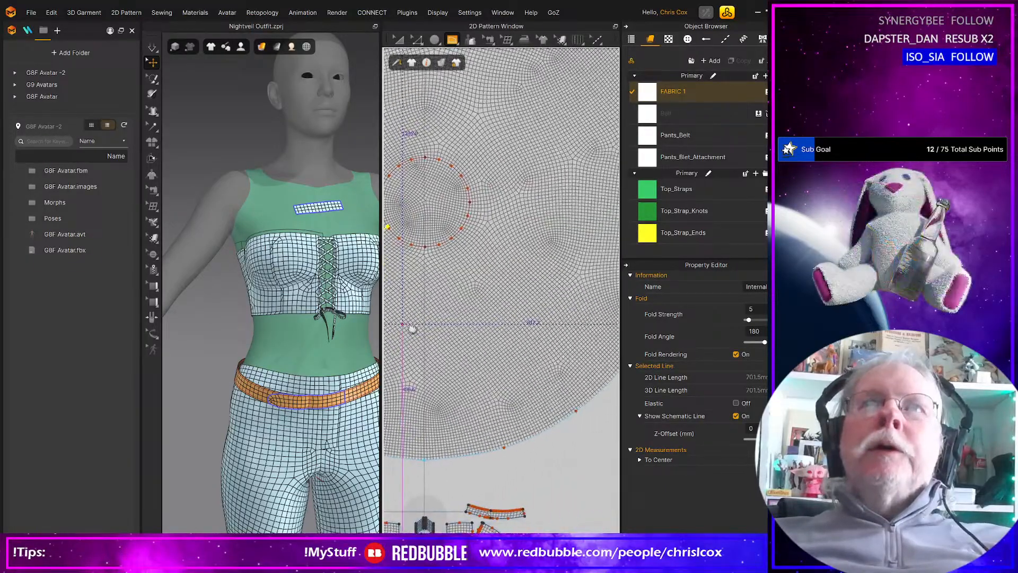
scroll(450, 317, "up", 5)
middle_click_drag(431, 142, 517, 322)
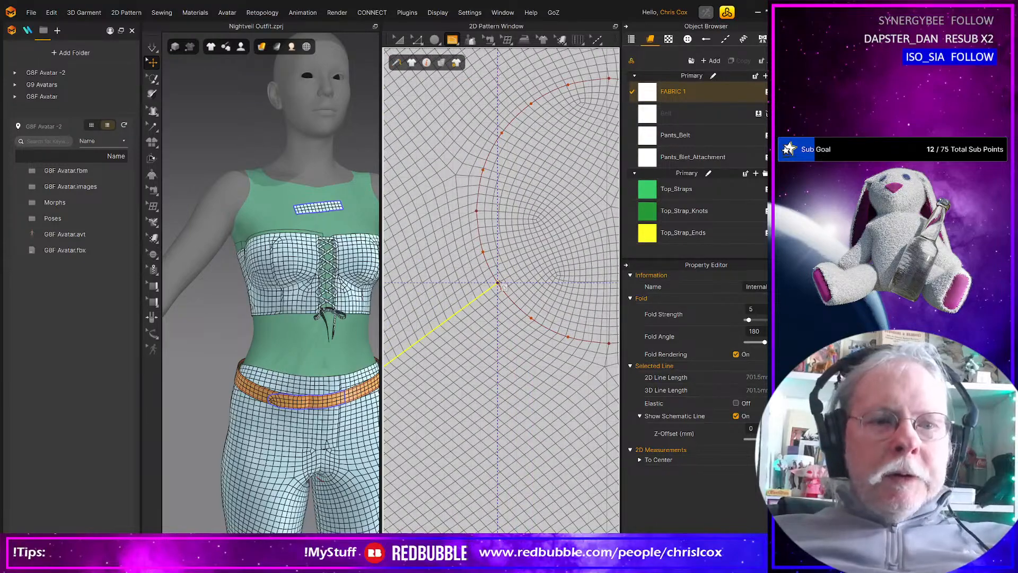
key("z")
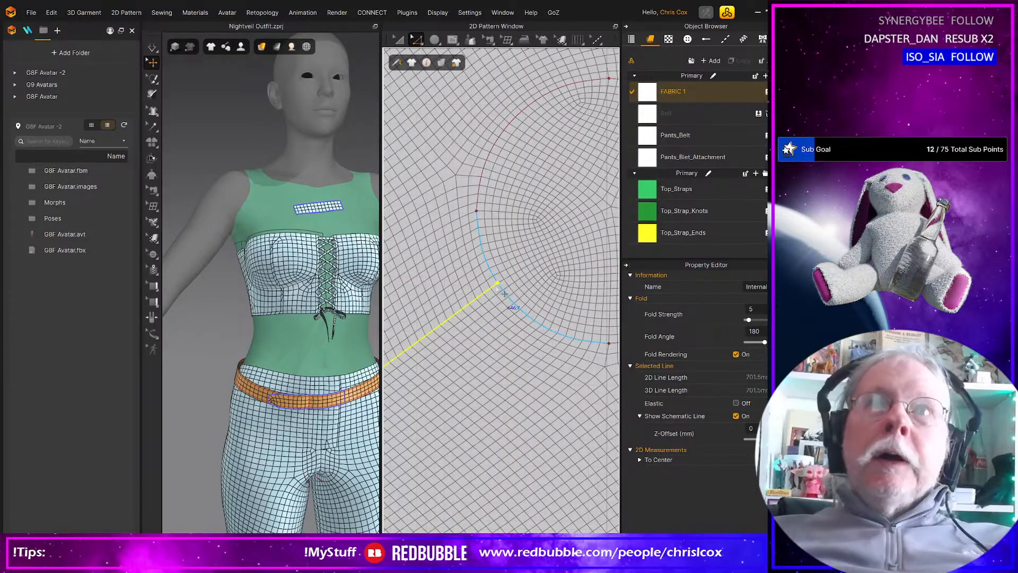
mouse_move(499, 285)
left_mouse_down()
mouse_move(495, 306)
mouse_move(505, 289)
left_mouse_up()
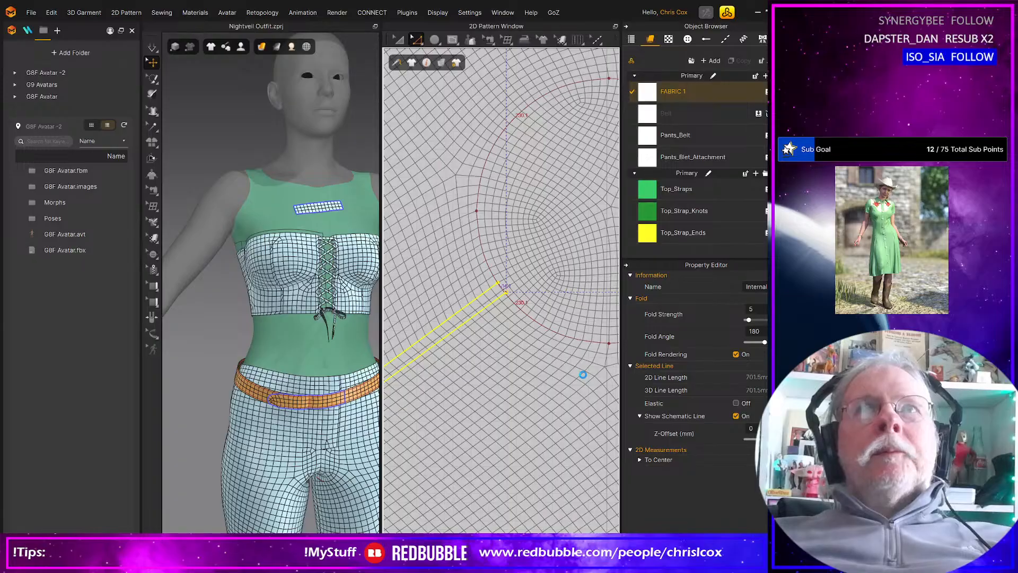
left_click(571, 338)
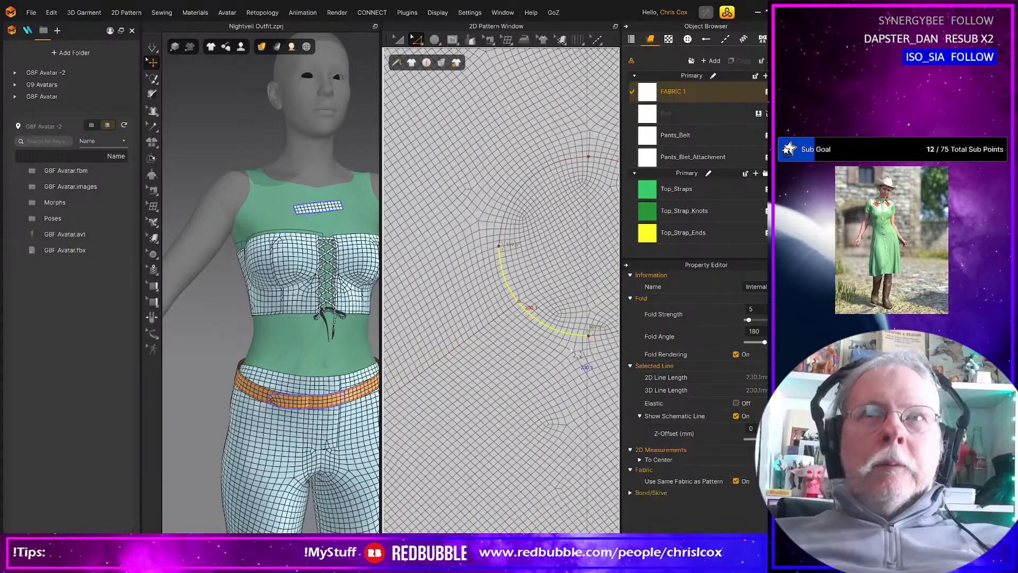
Step: Draw an internal line about 705 mm long from the ellipse's lower-right edge to the circular pattern's outer edge
scroll(572, 351, "down", 5)
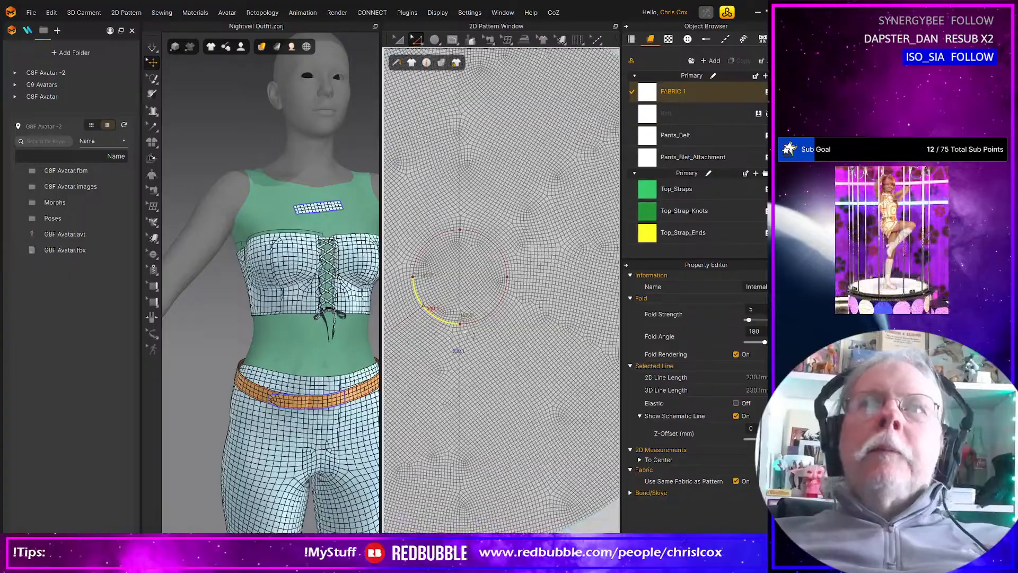
key("g")
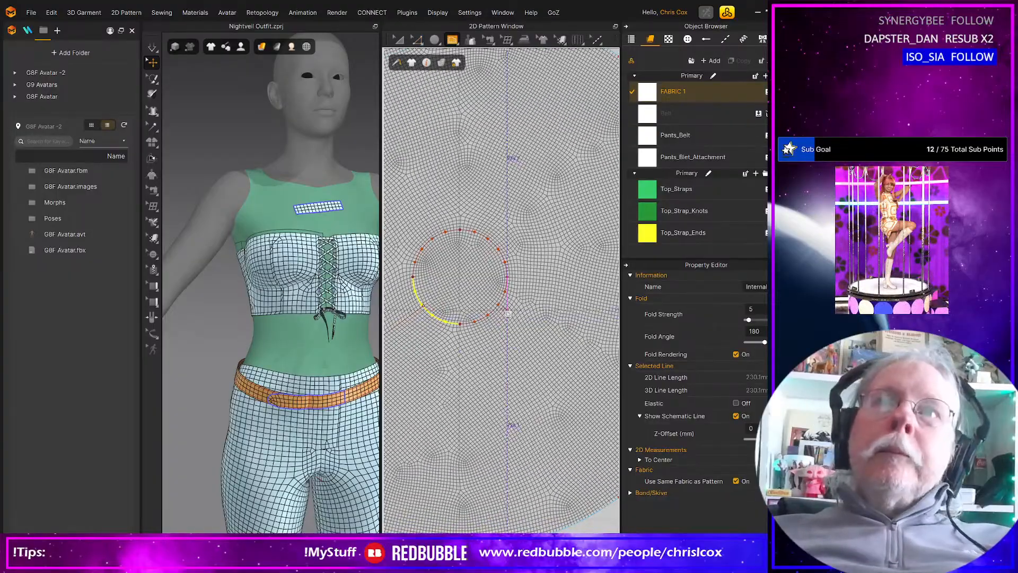
left_click(498, 306)
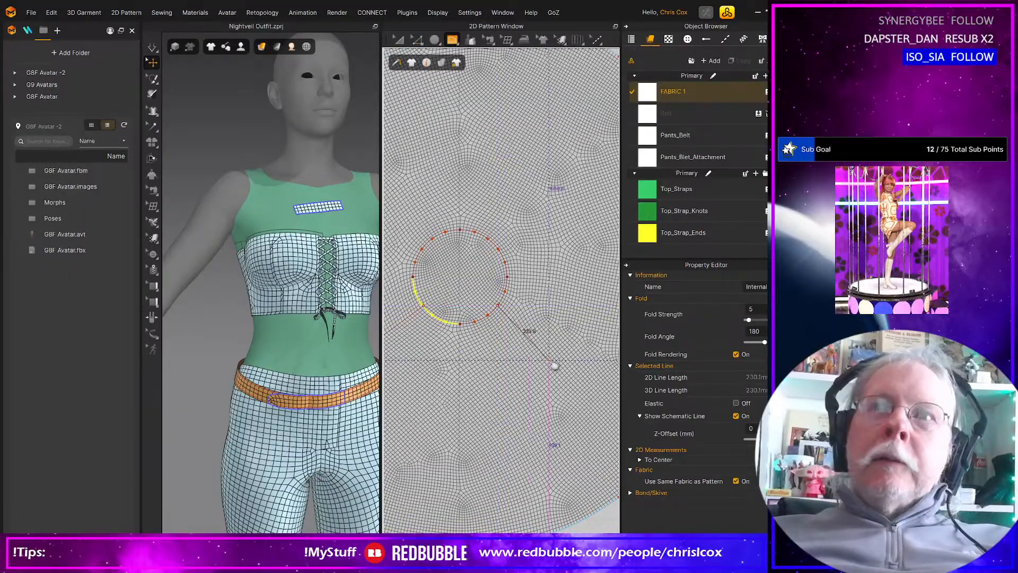
middle_click_drag(555, 364, 474, 312)
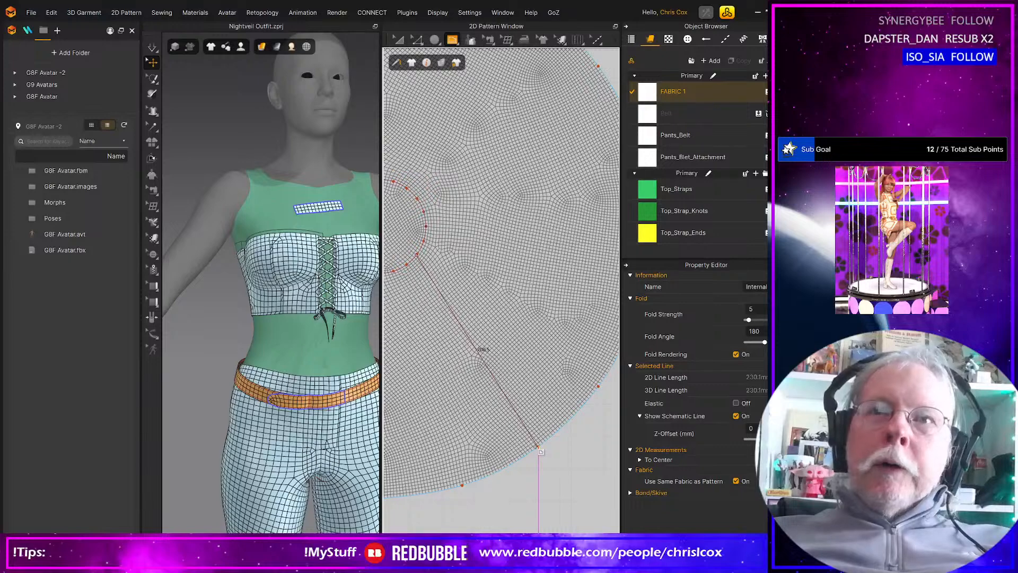
scroll(540, 452, "up", 3)
scroll(540, 452, "up", 5)
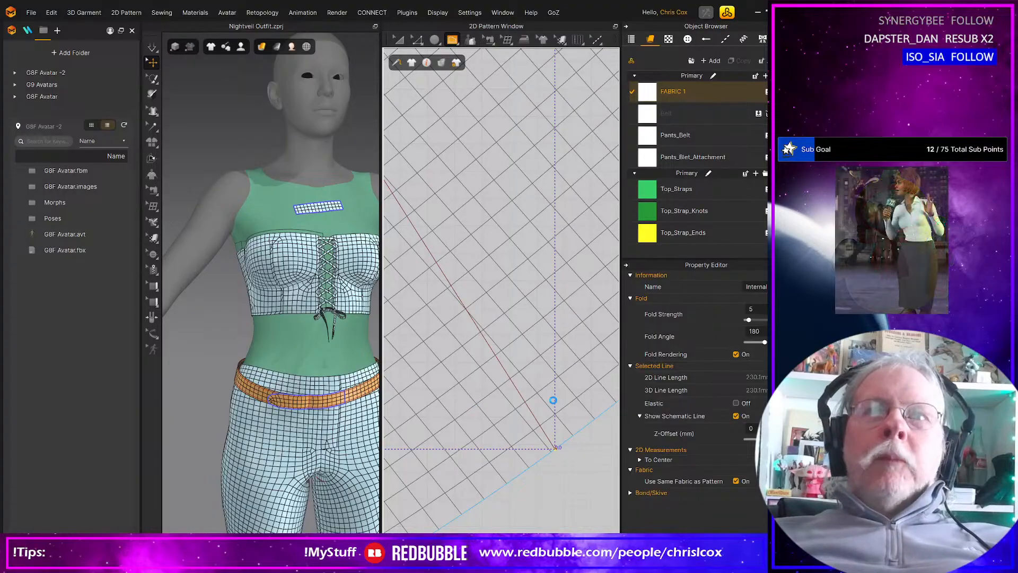
scroll(554, 405, "down", 8)
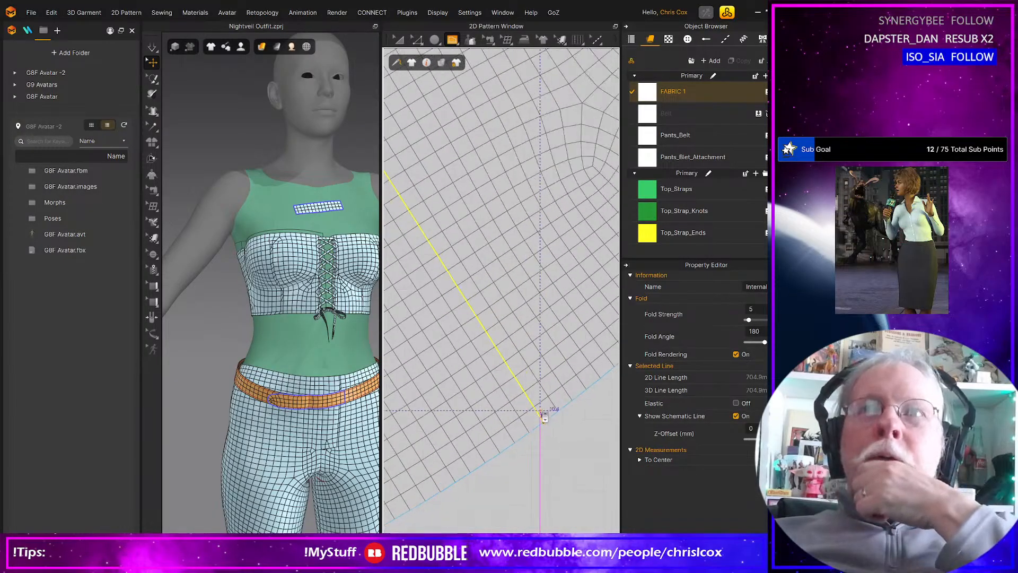
middle_click_drag(543, 412, 567, 417)
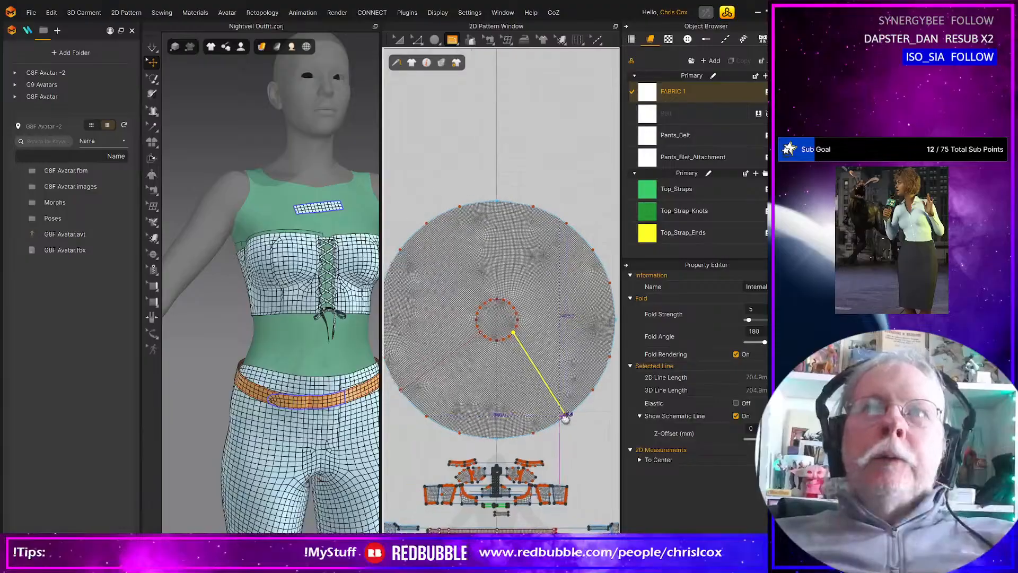
left_click(567, 416)
middle_click_drag(500, 364, 486, 352)
middle_click_drag(647, 433, 623, 410)
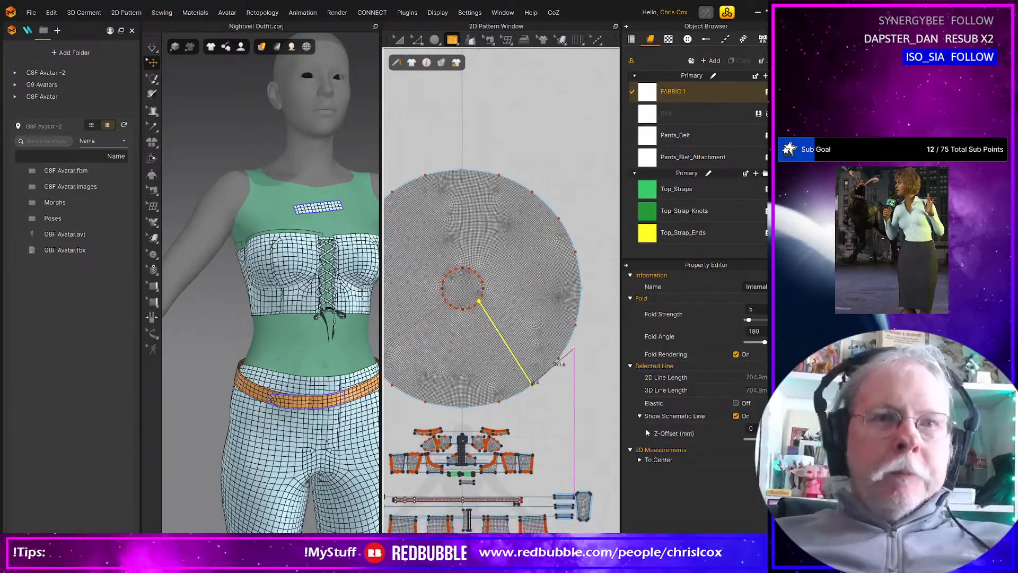
key("z")
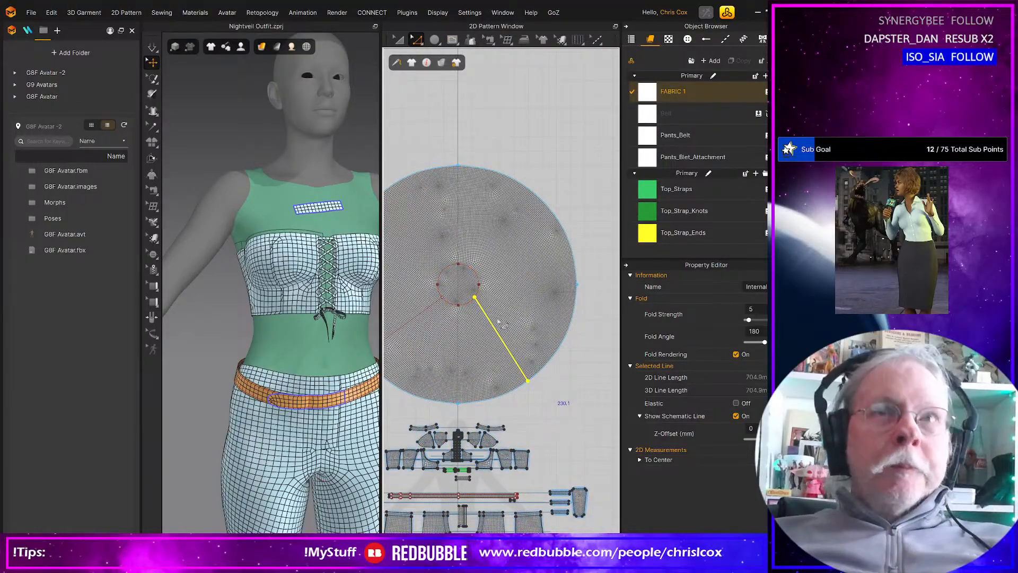
Step: Draw a vertical internal line about 699 mm long from the top of the ellipse to the top of the circular pattern
key("g")
left_click(460, 263)
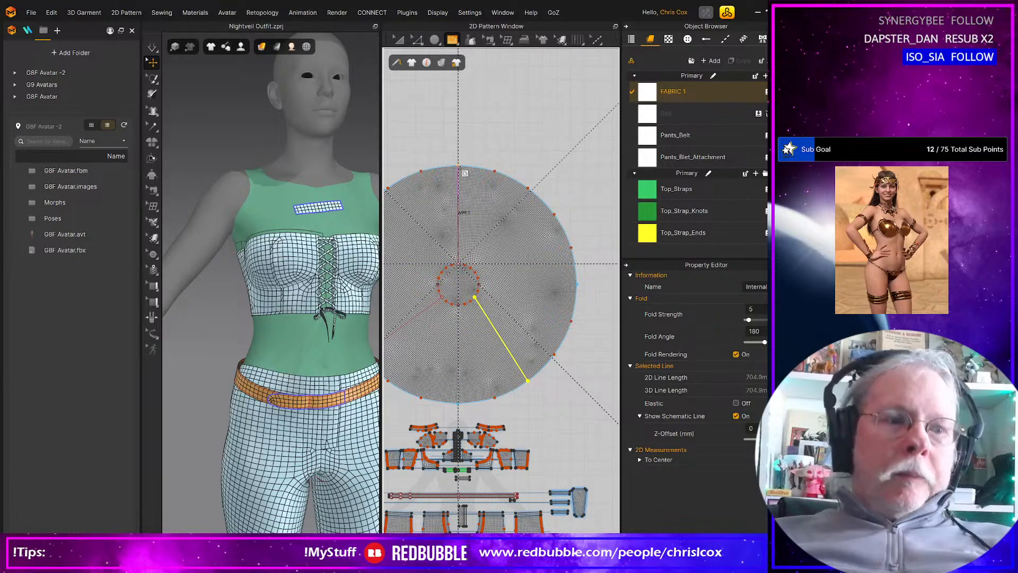
double_click(459, 167)
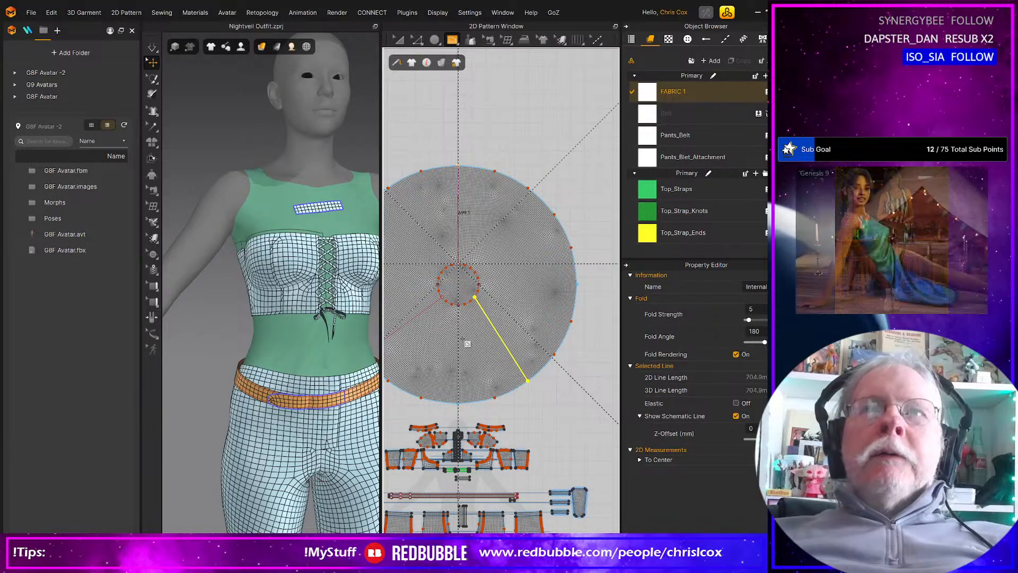
Step: Select the four arcs of the central ellipse and cut the circular pattern along them
key("z")
scroll(459, 309, "up", 15)
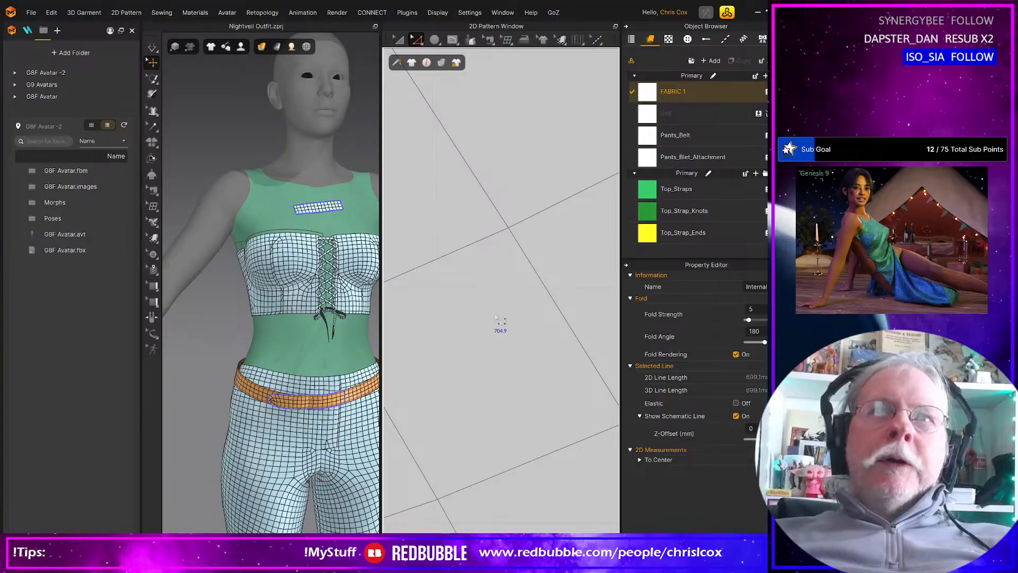
scroll(495, 314, "down", 15)
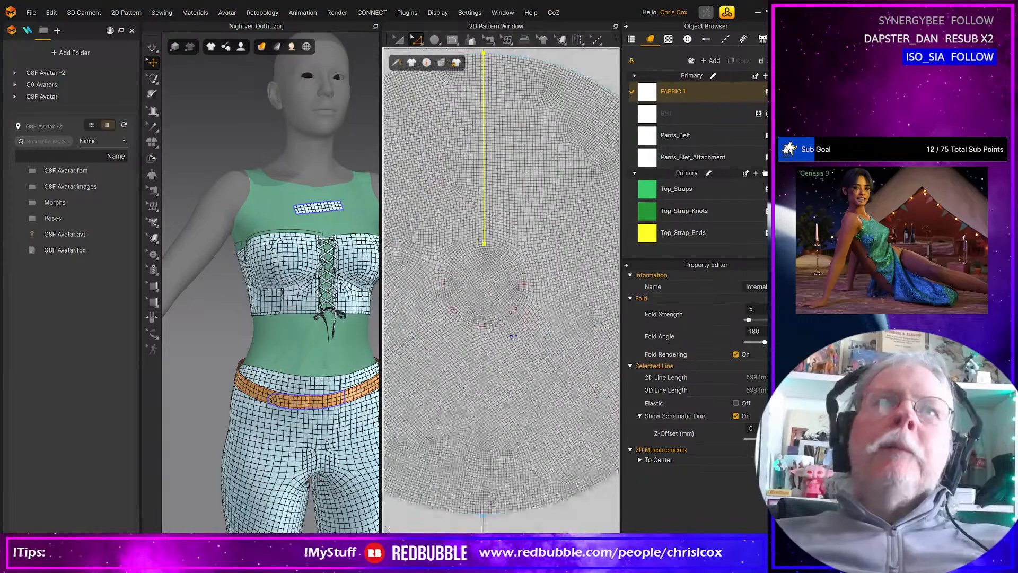
scroll(494, 317, "up", 4)
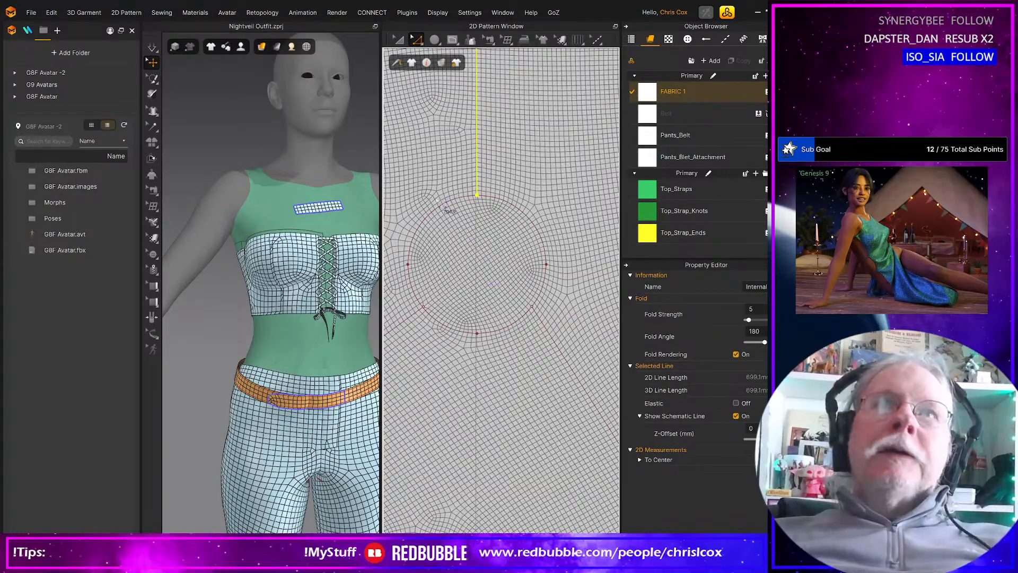
left_click(449, 223)
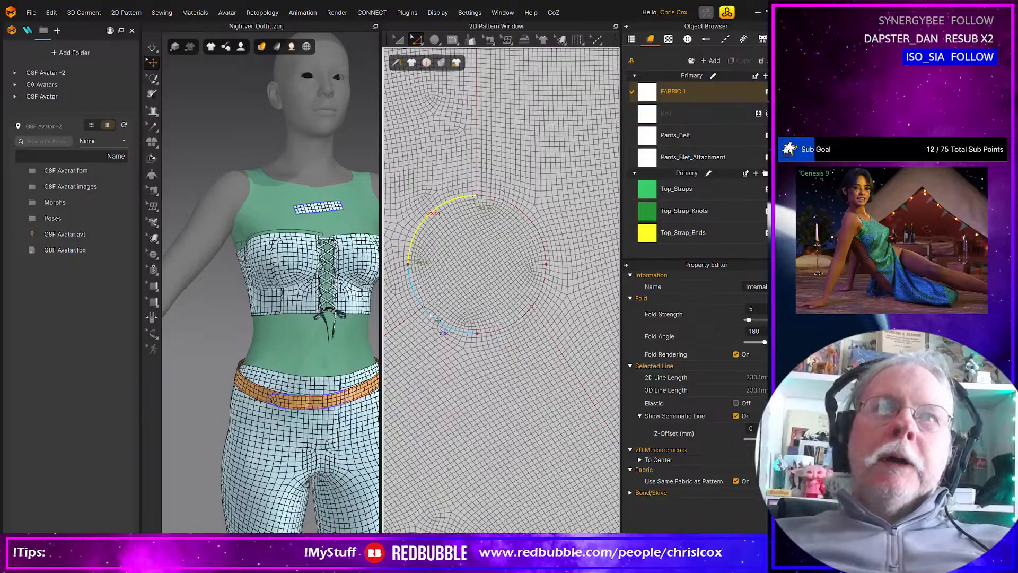
left_click(434, 319, "shift")
left_click(531, 310, "shift")
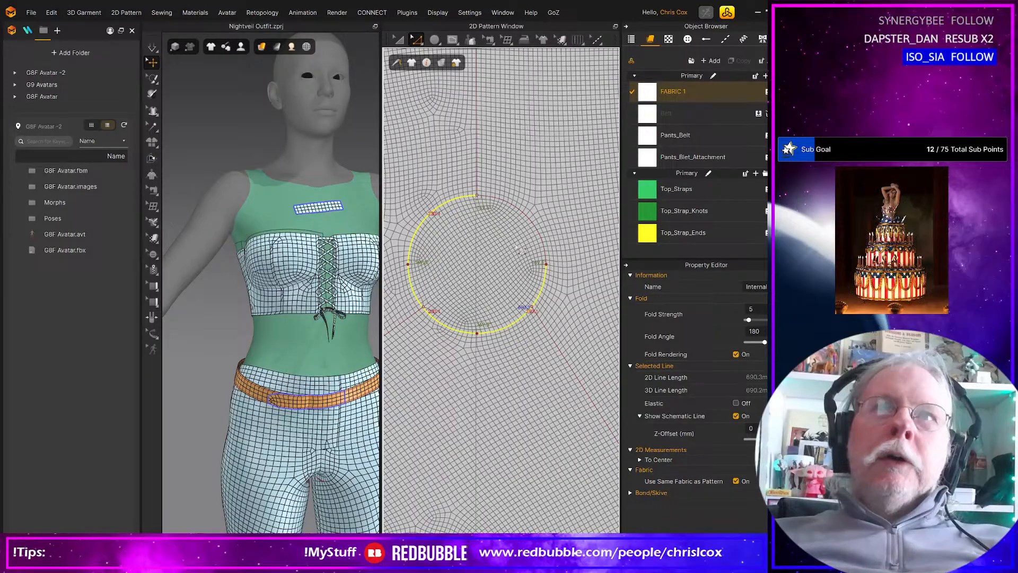
left_click(524, 219, "shift")
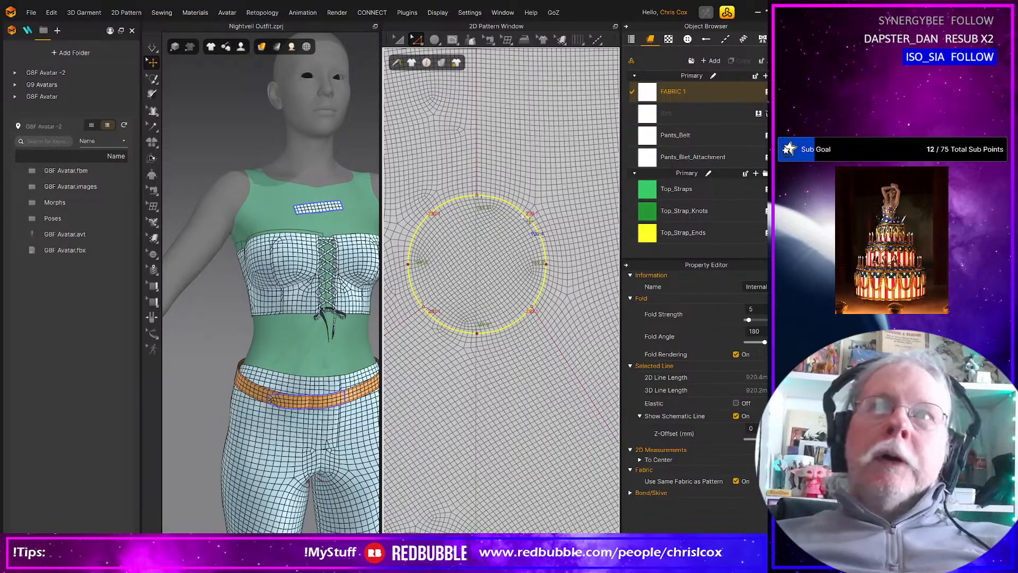
right_click(521, 215)
left_click(538, 355)
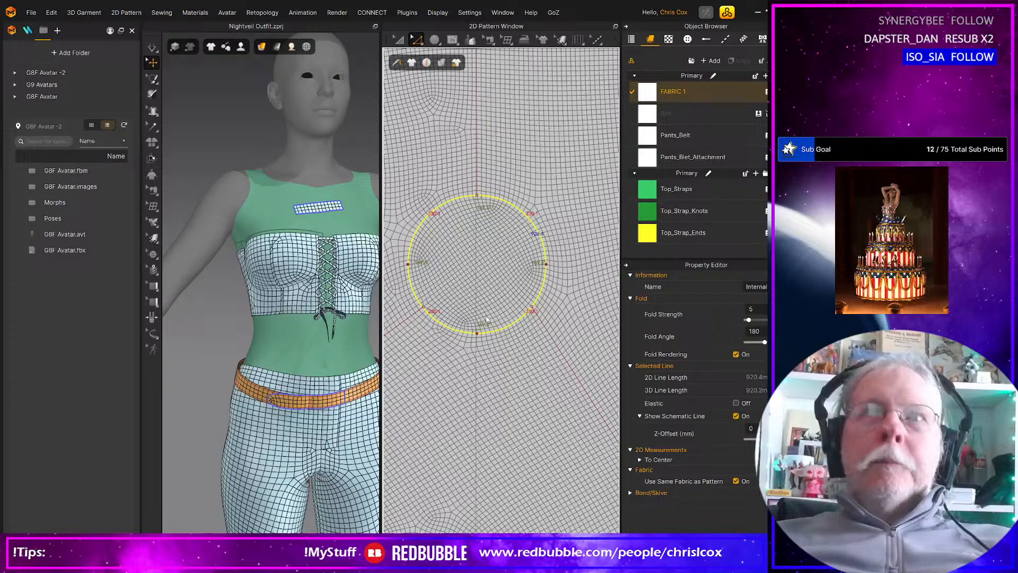
Step: Delete the cut-out disc in the middle of the circular pattern to leave a hole
key("a")
left_click(470, 266)
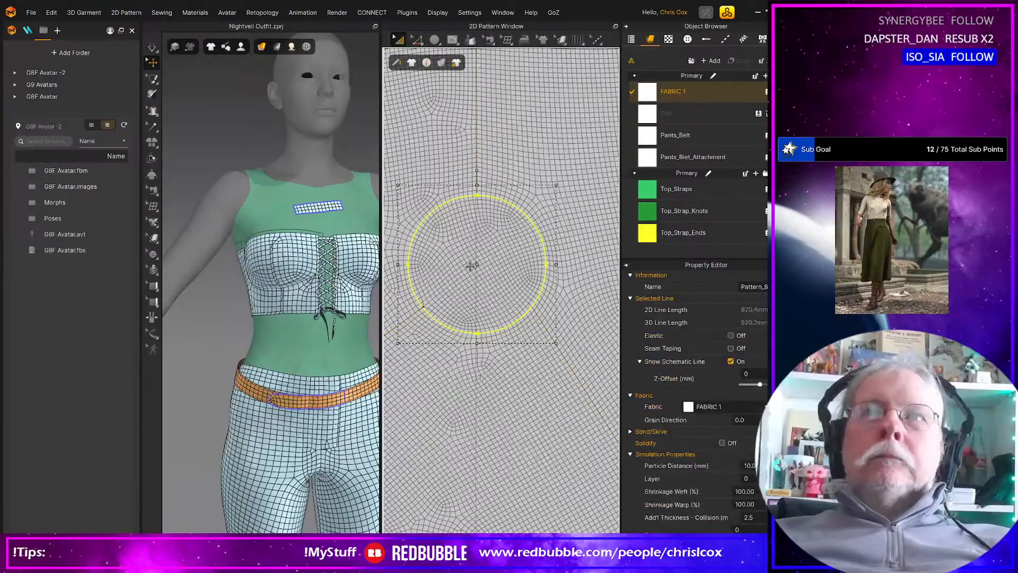
key("Delete")
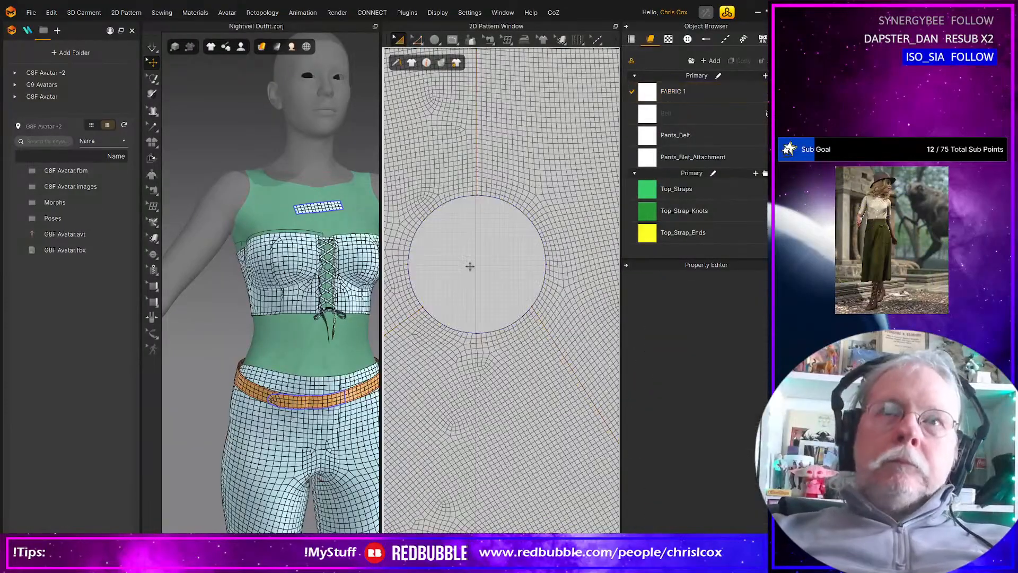
Step: Cut and sew the ring along its lower-left and top internal lines, extending the line endpoints to the pattern boundaries automatically
left_click(414, 316)
key("z")
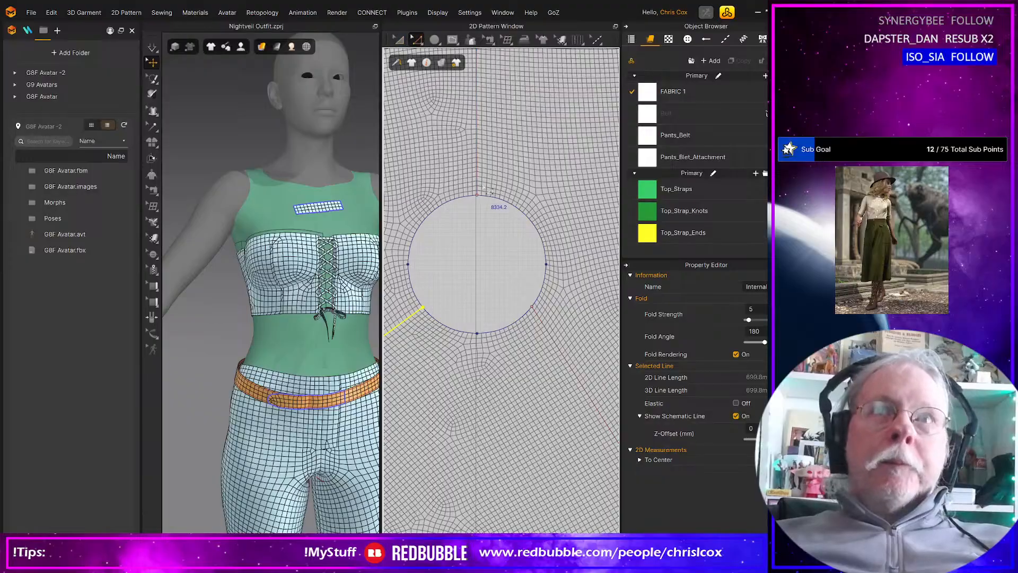
left_click(478, 185, "shift")
right_click(478, 180)
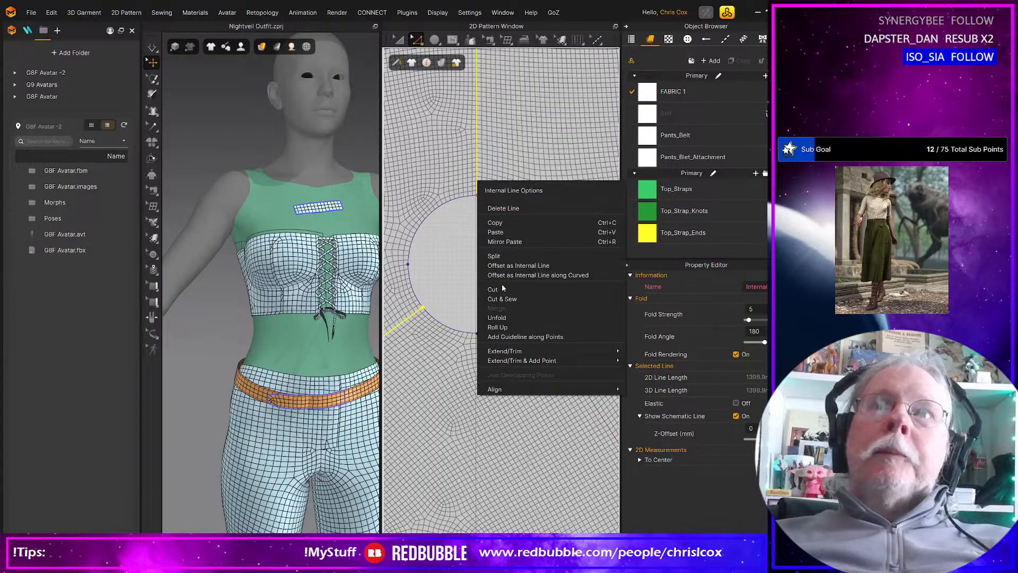
left_click(504, 298)
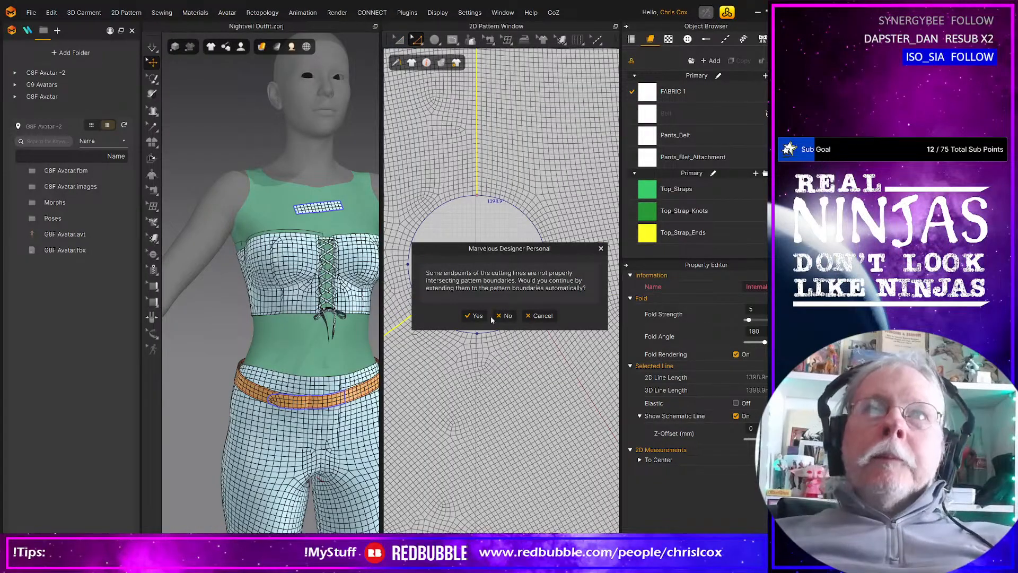
left_click(474, 315)
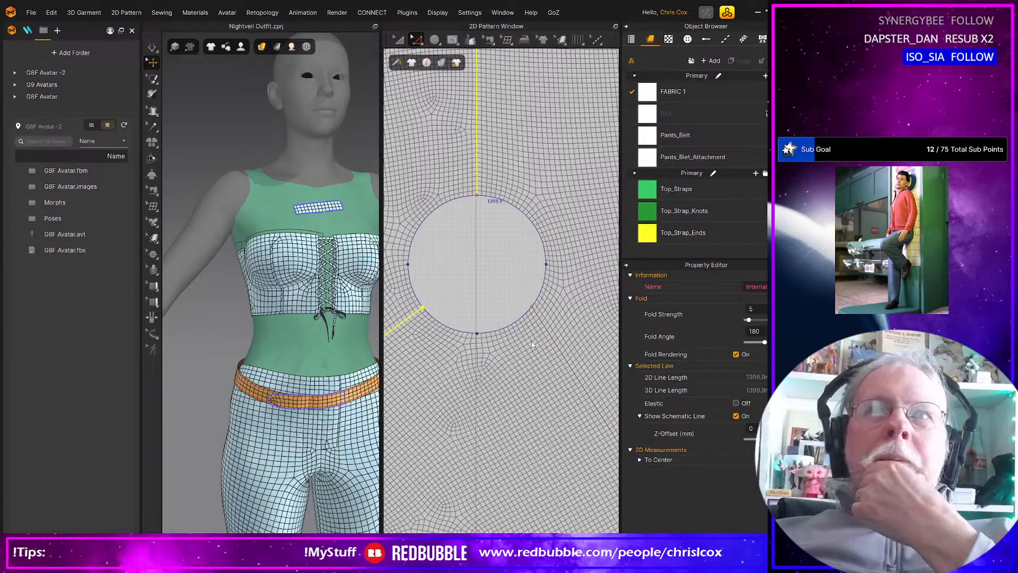
Step: Examine the ring's outline, its lower-left cut edge and the line options available for that edge
key("a")
scroll(533, 342, "up", 3)
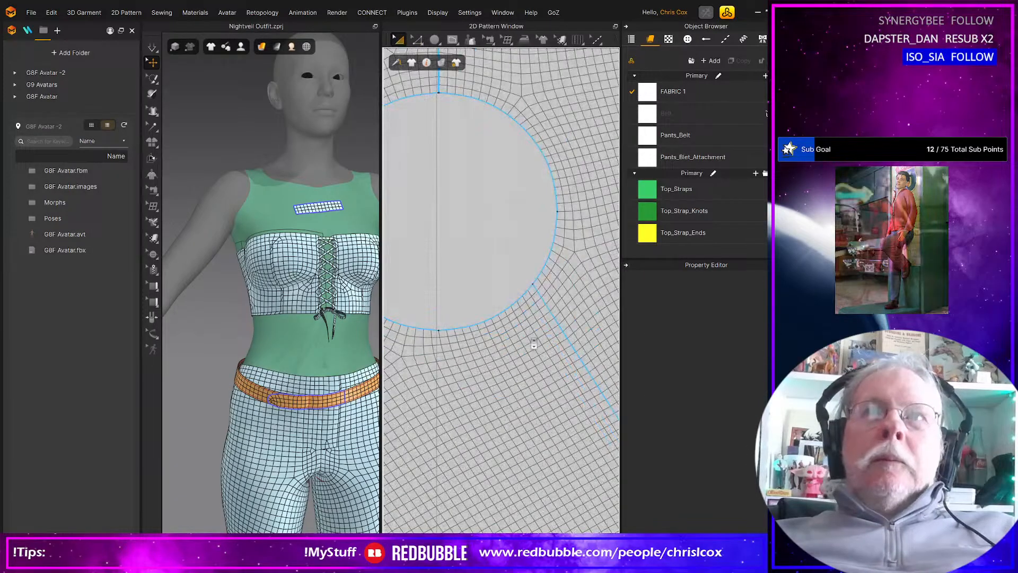
scroll(529, 339, "down", 7)
left_click(509, 352)
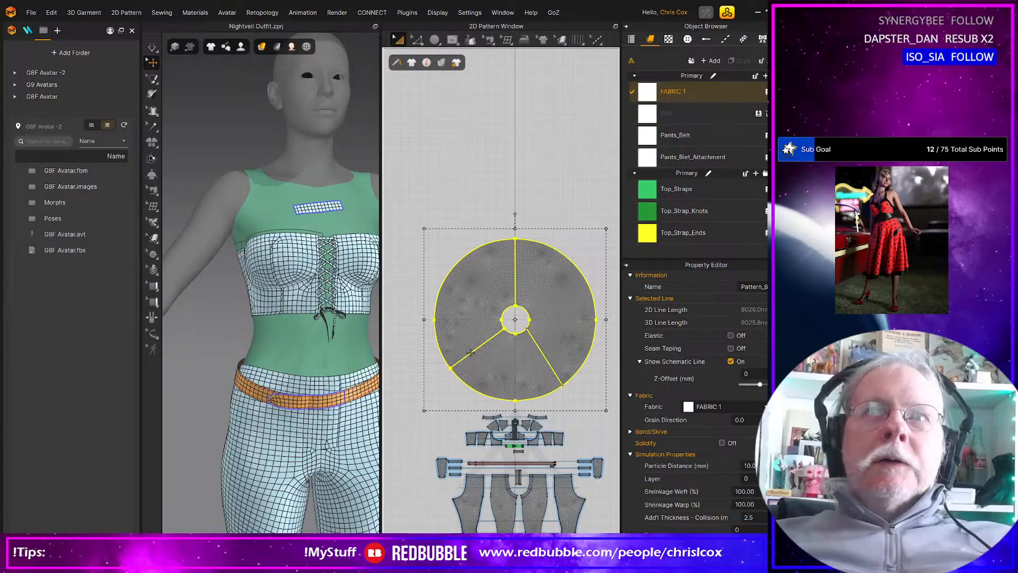
key("z")
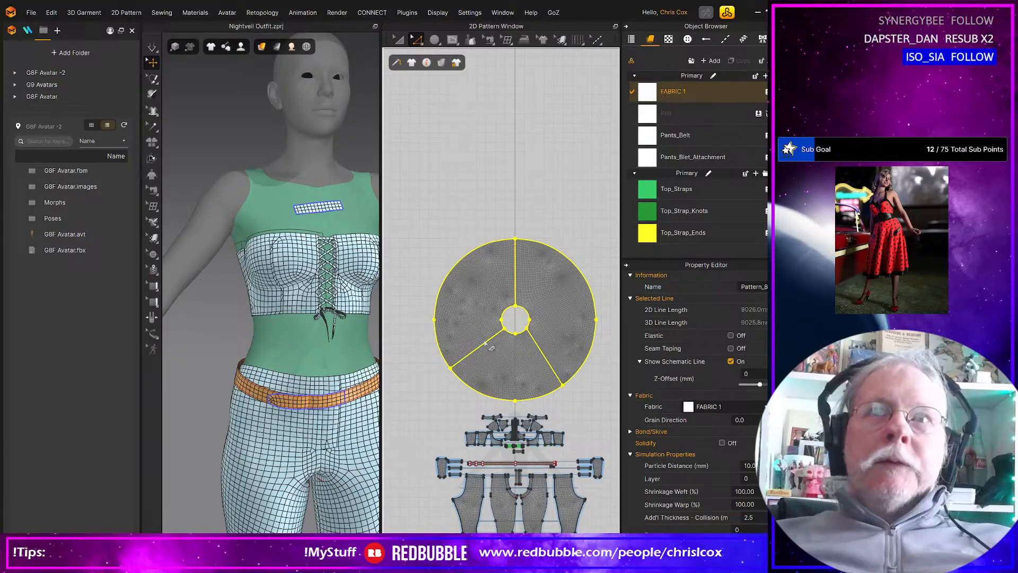
left_click(485, 348)
right_click(485, 347)
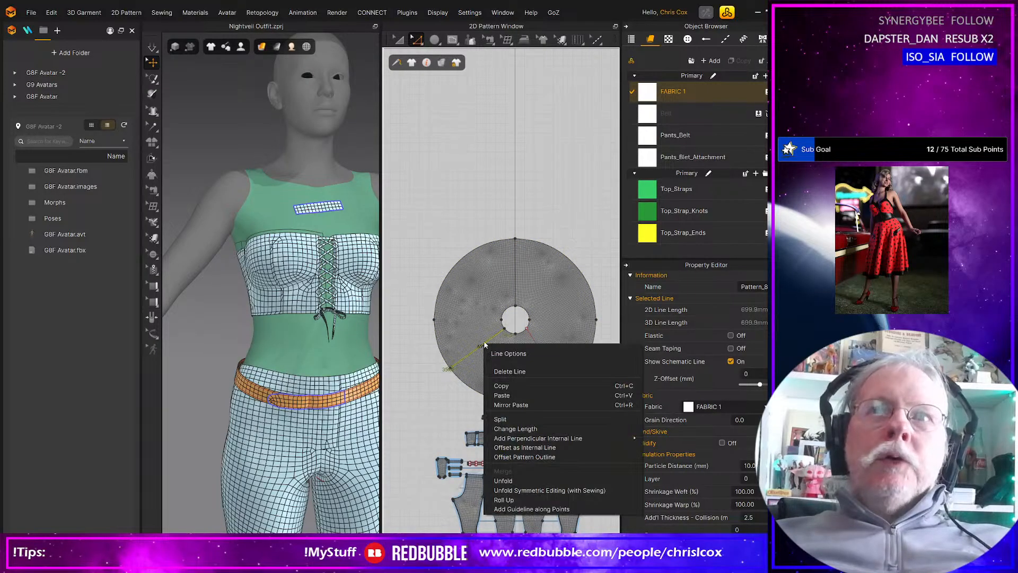
left_click(587, 282)
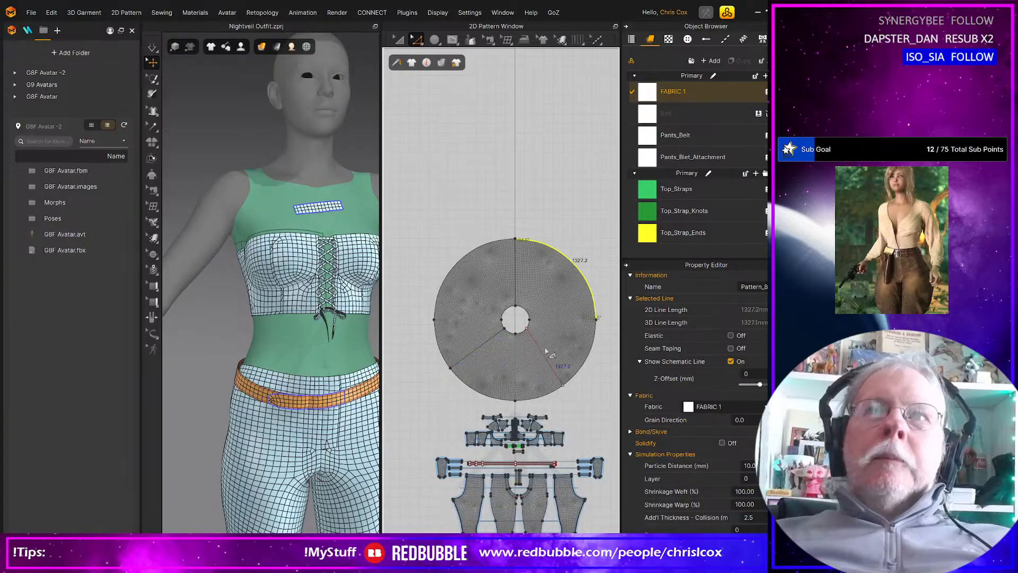
Step: Delete the lower-right internal line and check which pattern pieces share the lower-left and top cut edges
left_click(543, 356)
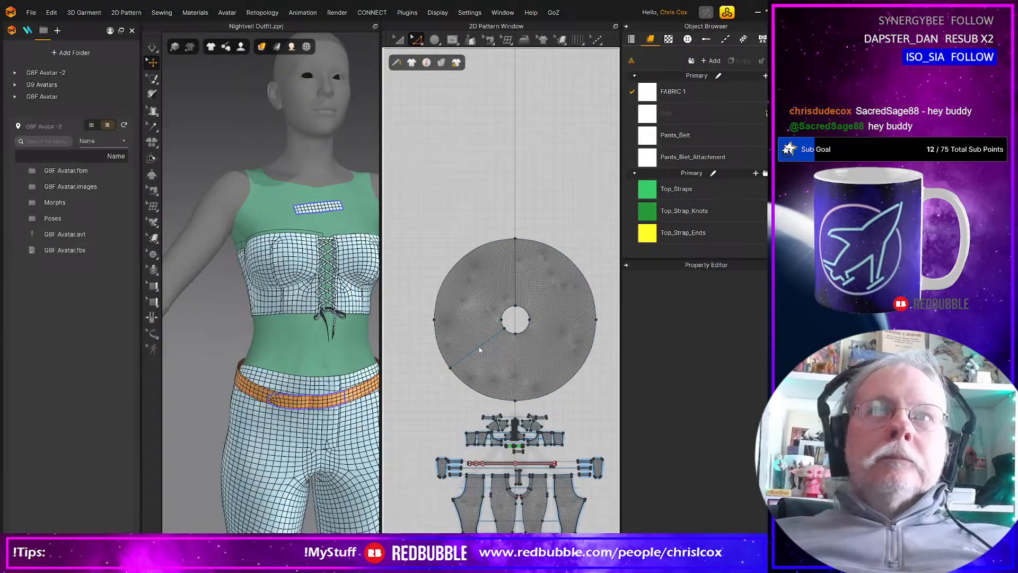
left_click(480, 349)
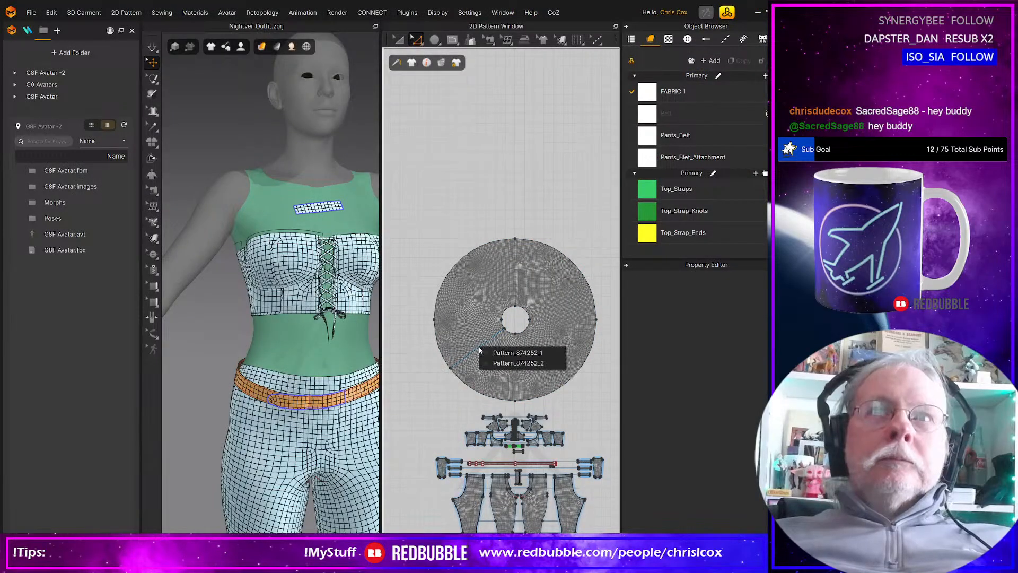
left_click(515, 298)
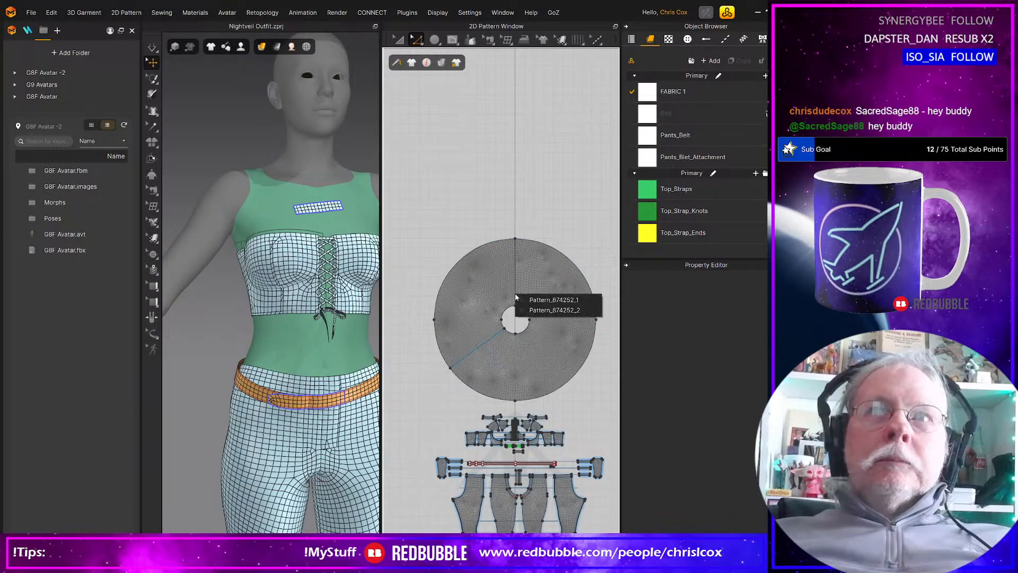
left_click(542, 278)
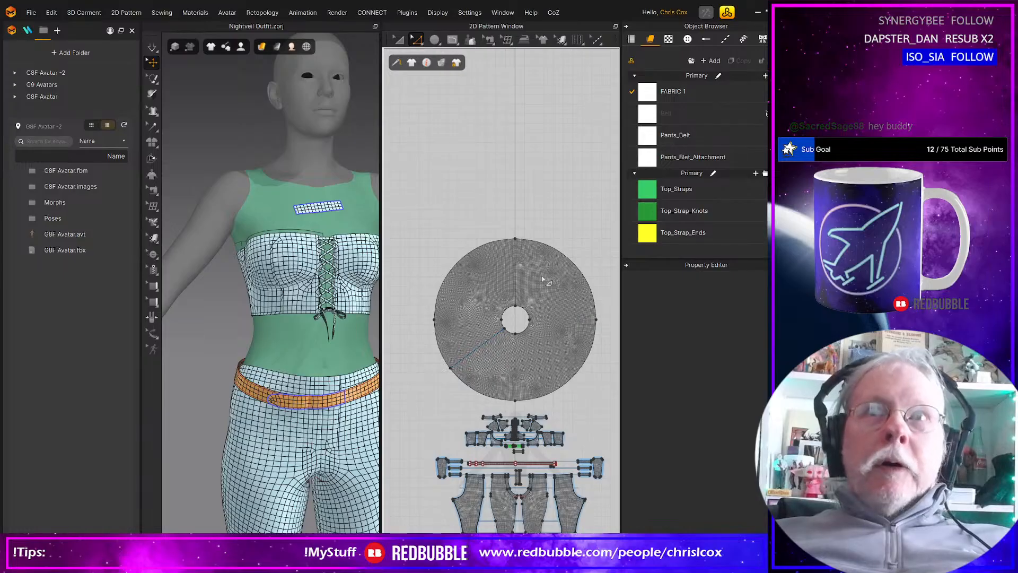
key("a")
left_click(545, 289)
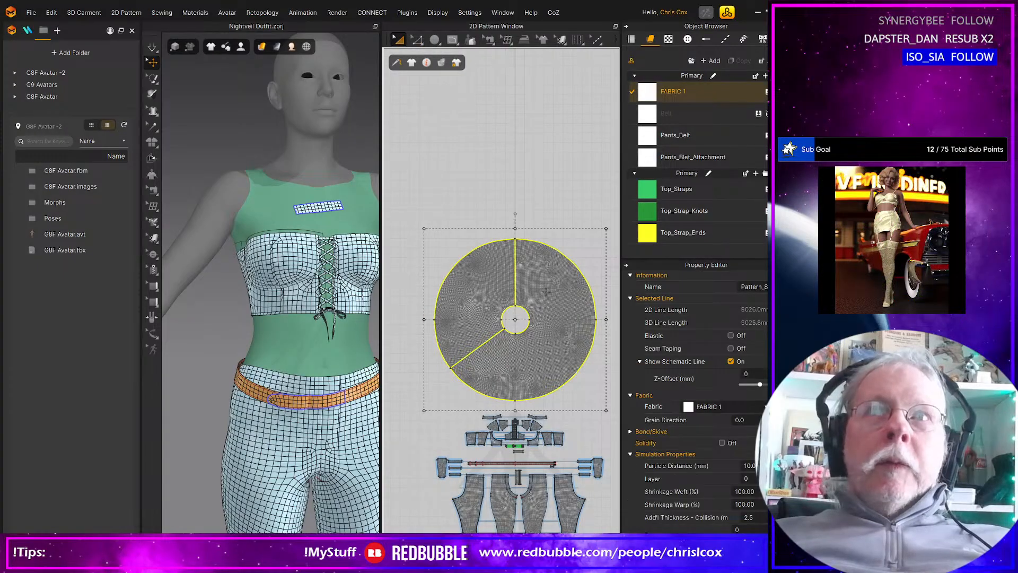
scroll(545, 289, "up", 5)
scroll(546, 289, "down", 3)
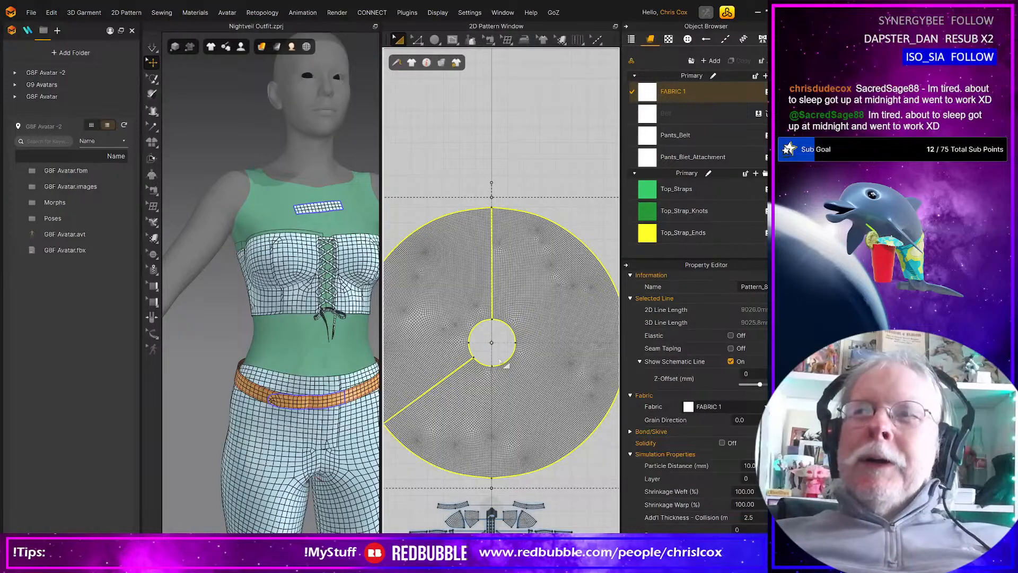
Step: Delete the bottom point of the ring's central hole with the Edit Pattern tool
key("z")
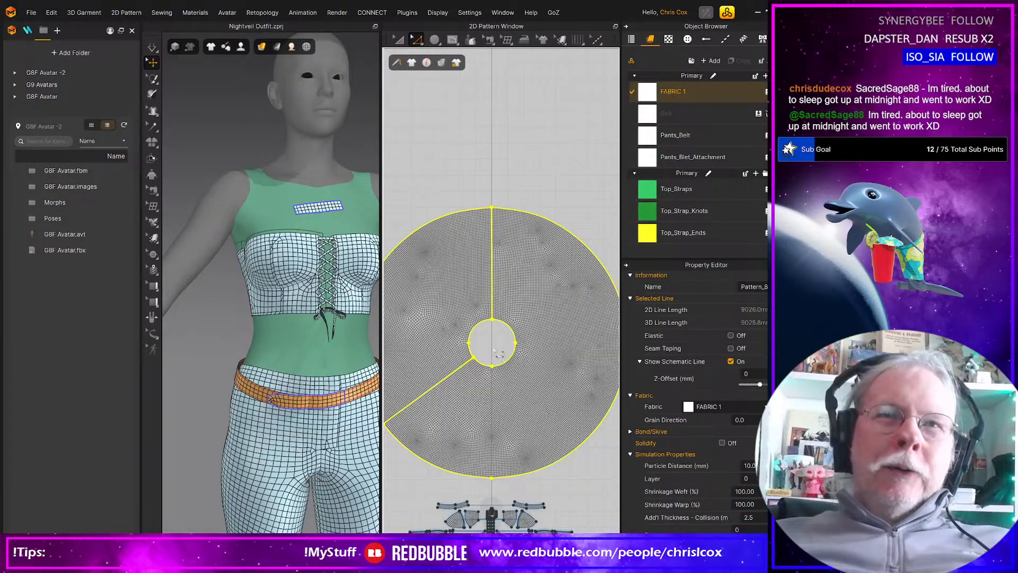
left_click(492, 366)
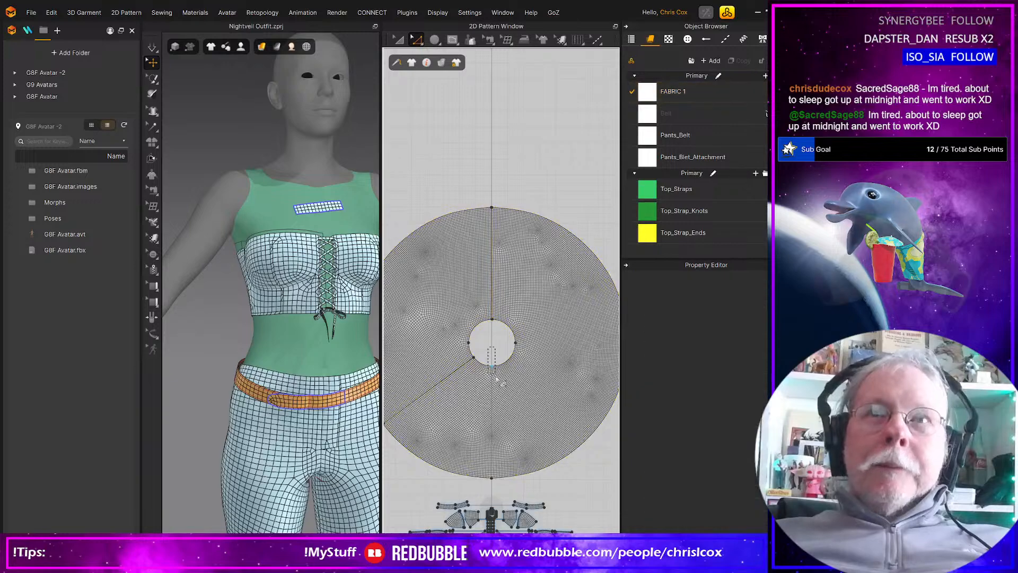
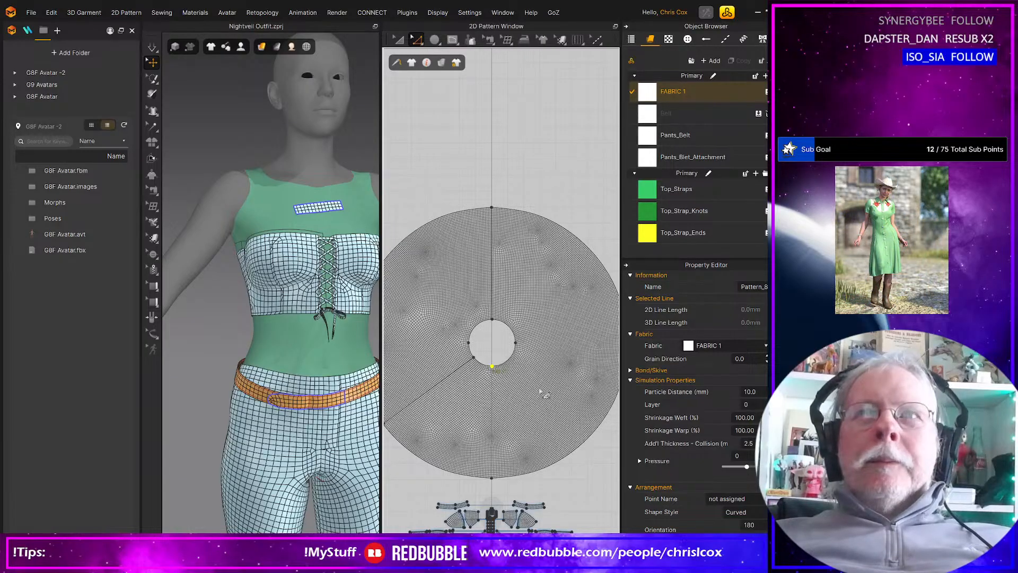
key("Delete")
Step: Delete the whole large circular pattern above the garment pieces
key("a")
scroll(500, 370, "down", 3)
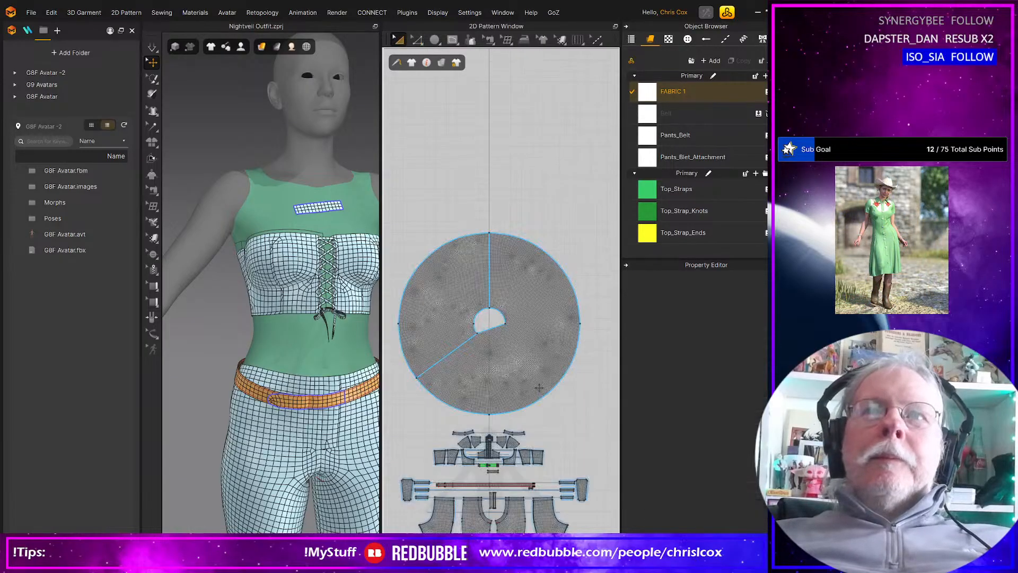
left_click(500, 370)
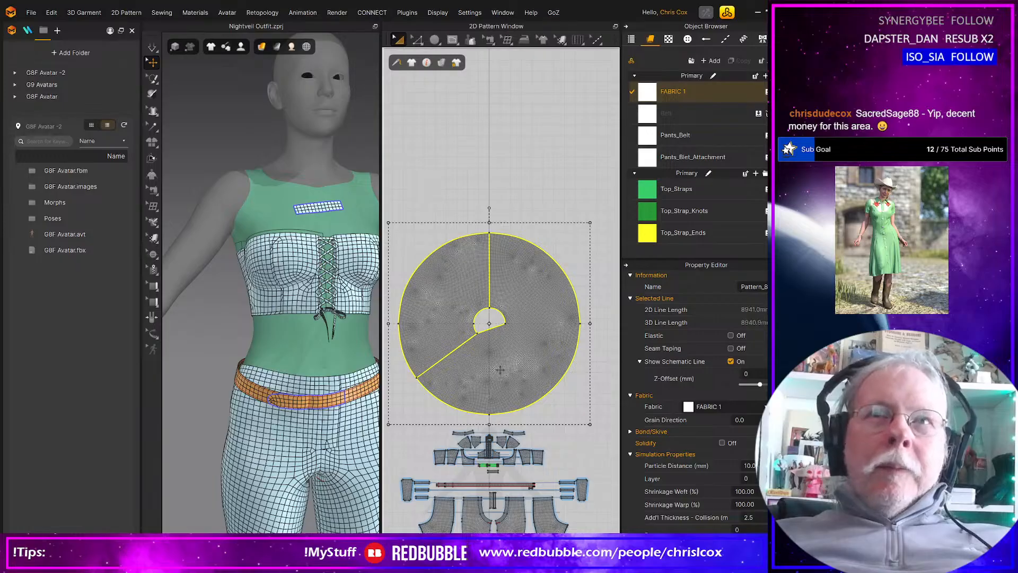
key("Delete")
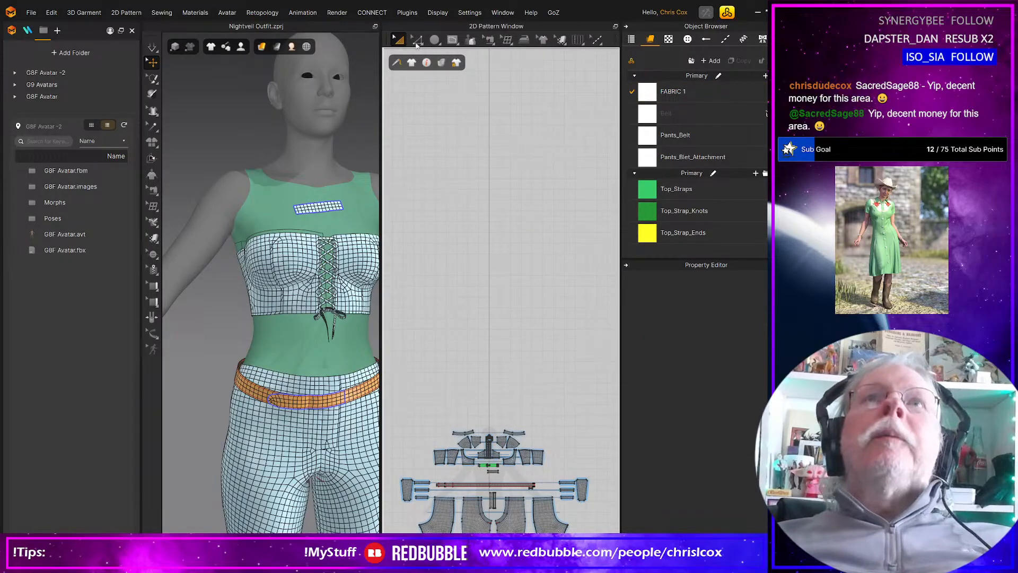
Step: Draw a new circular pattern about 3553 mm in circumference, centred on the vertical axis just above the garment pieces
left_click(435, 40)
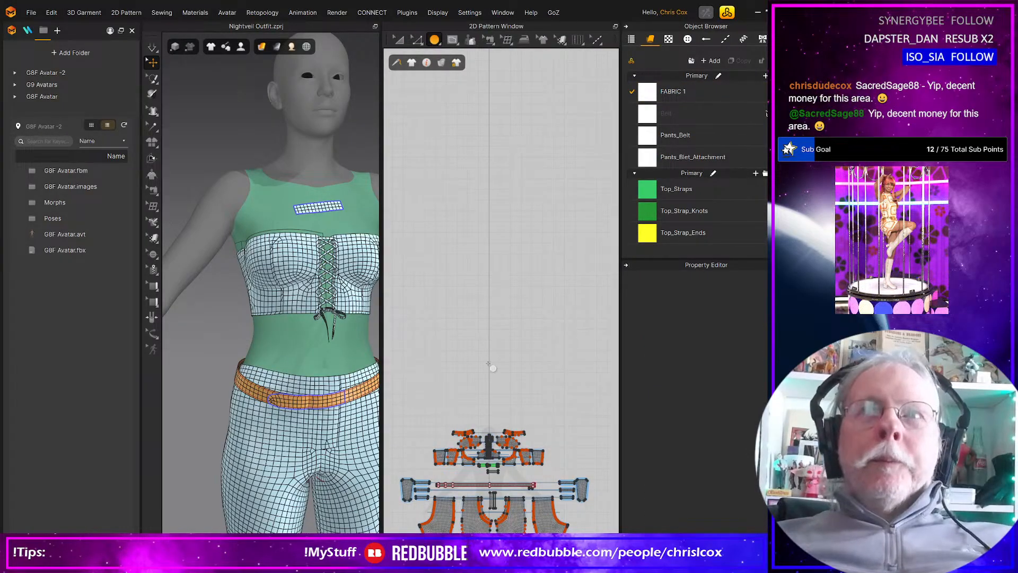
left_click_drag(489, 364, 552, 401)
scroll(481, 369, "down", 2)
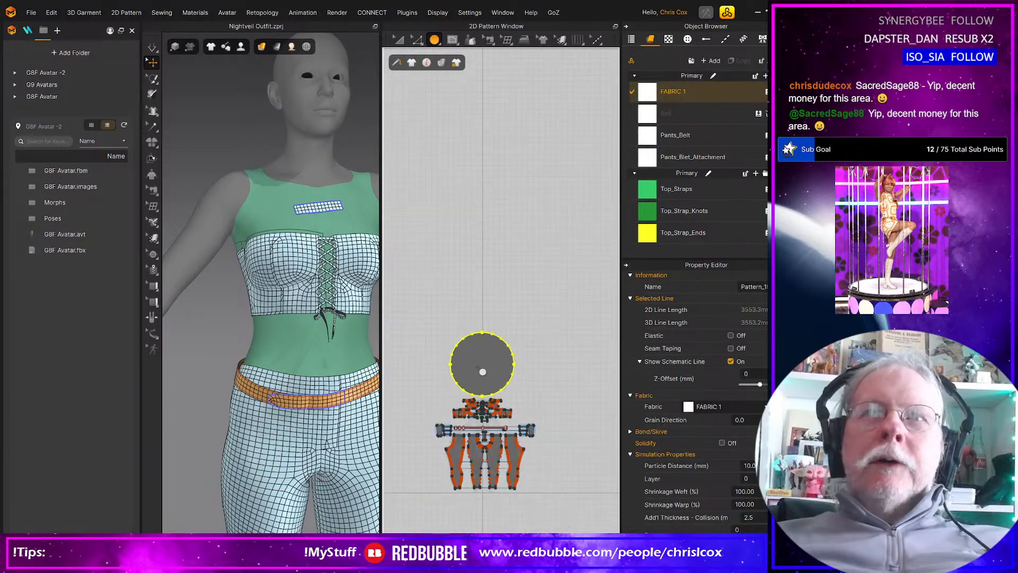
Step: Set the new circular pattern's mesh type to Quad (Optimized)
scroll(734, 480, "down", 5)
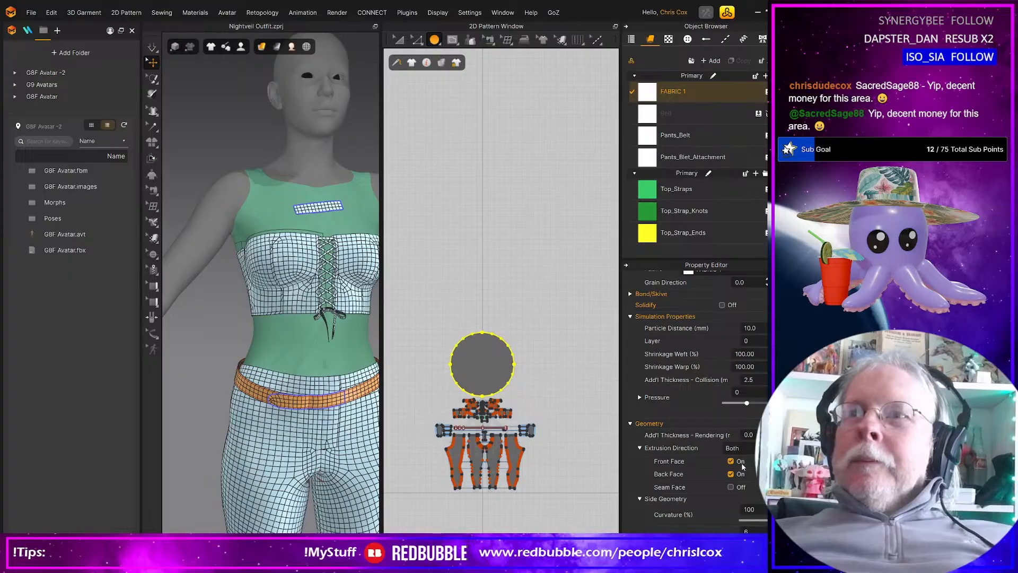
scroll(732, 419, "down", 3)
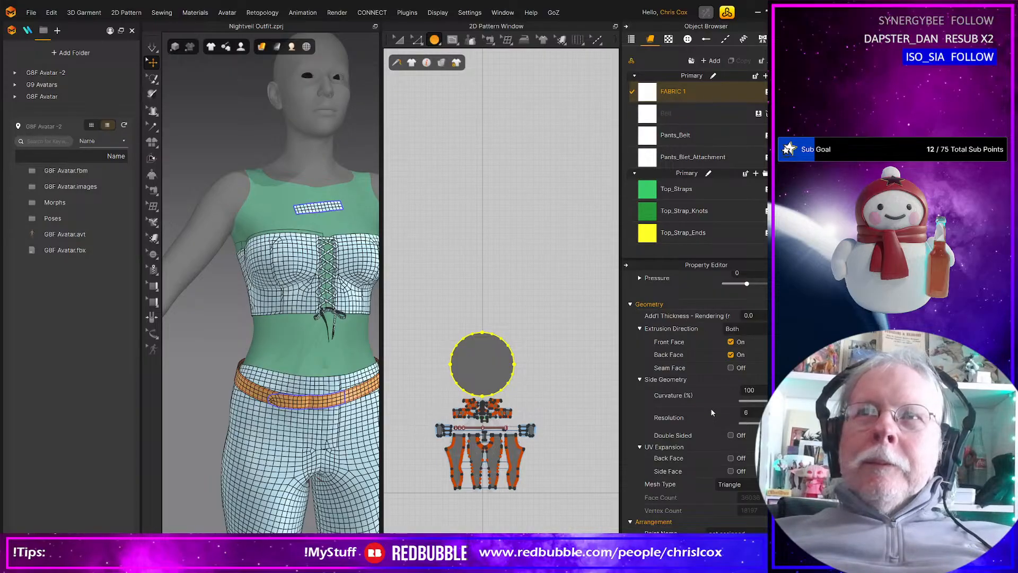
left_click(742, 484)
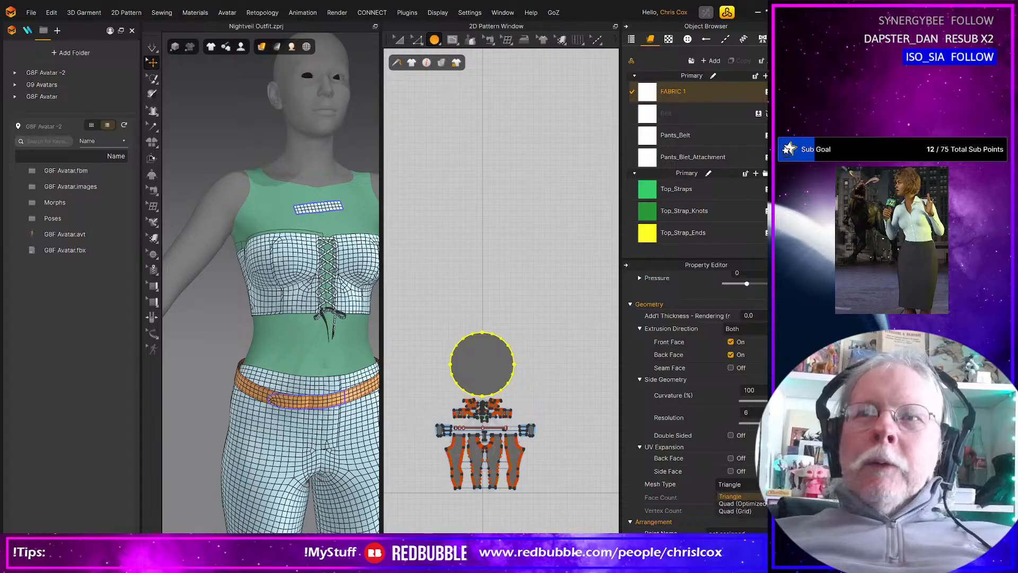
left_click(749, 505)
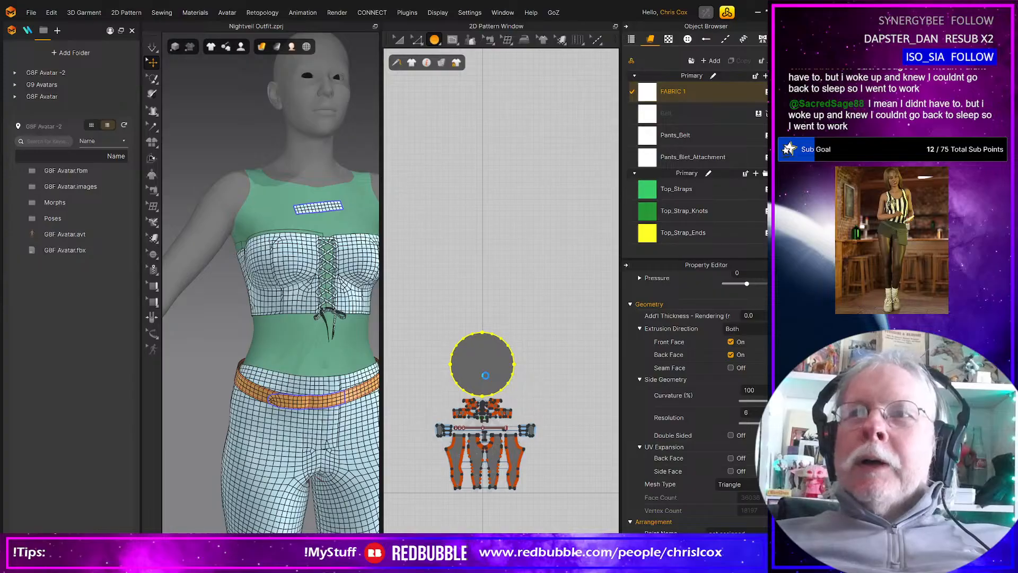
Step: Draw an internal circle about 702 mm in circumference at the centre of the large circular pattern
scroll(485, 375, "up", 5)
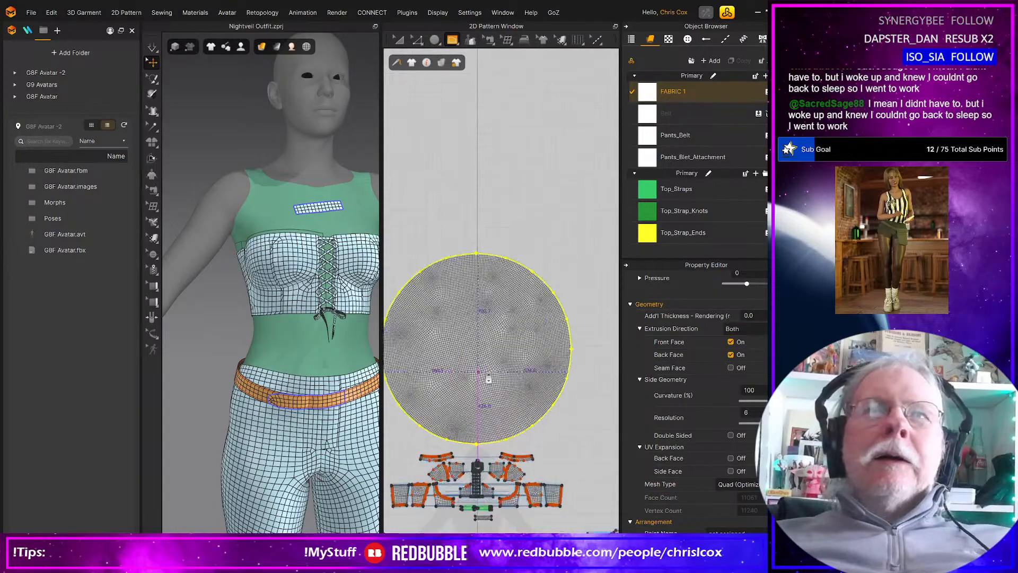
scroll(488, 378, "up", 5)
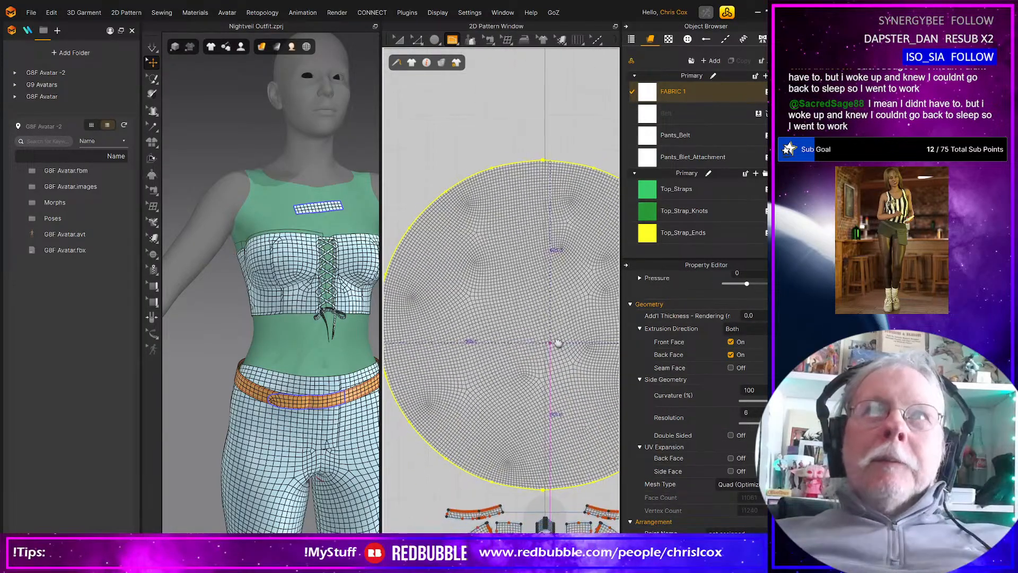
middle_click_drag(558, 344, 580, 323)
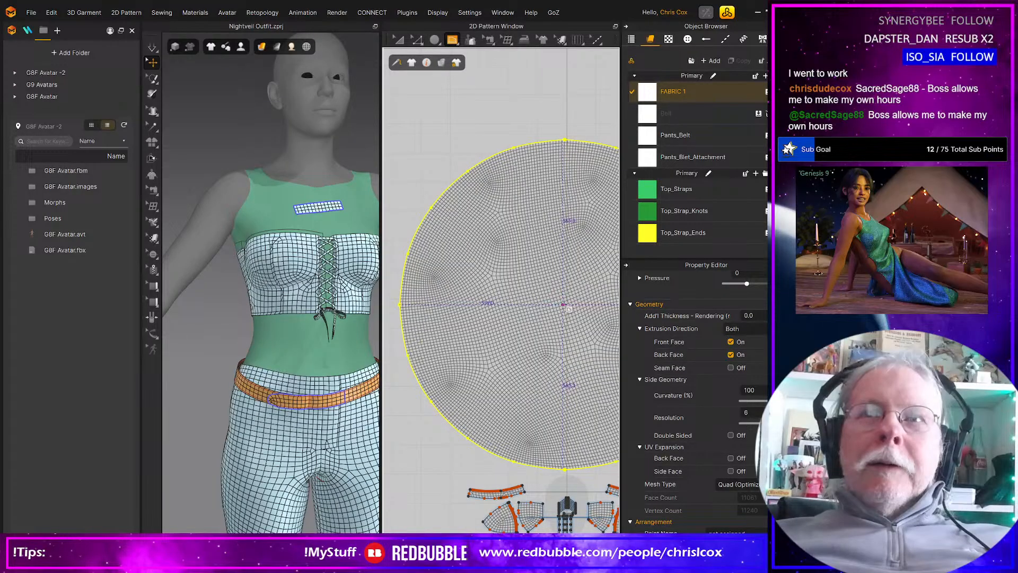
left_click(565, 304)
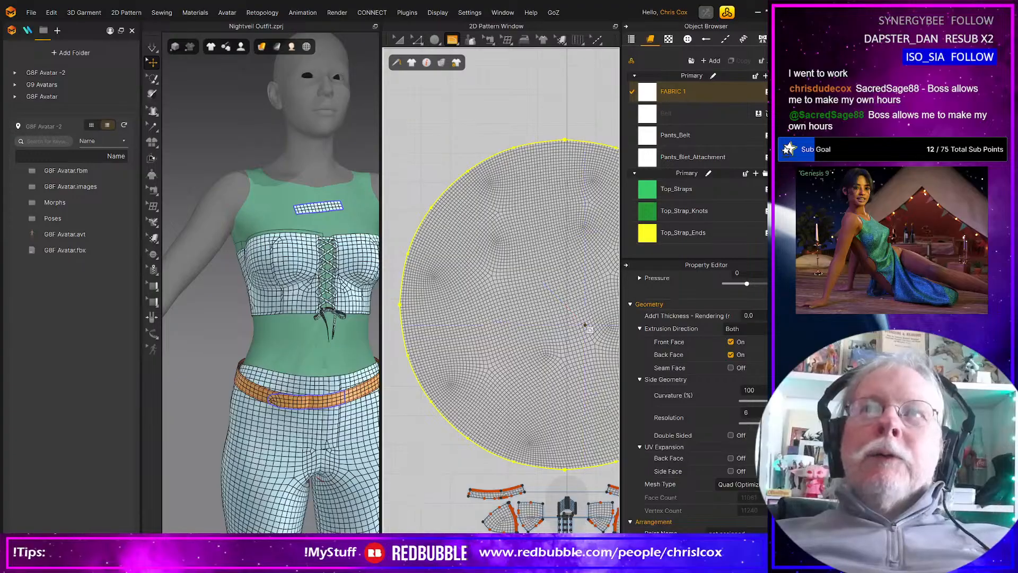
left_click(458, 42)
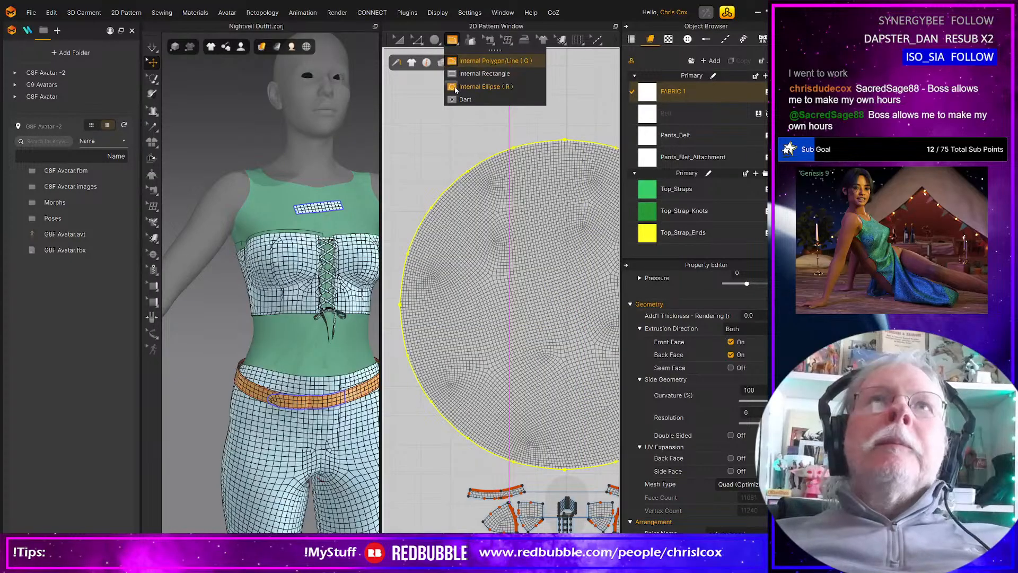
left_click(488, 60)
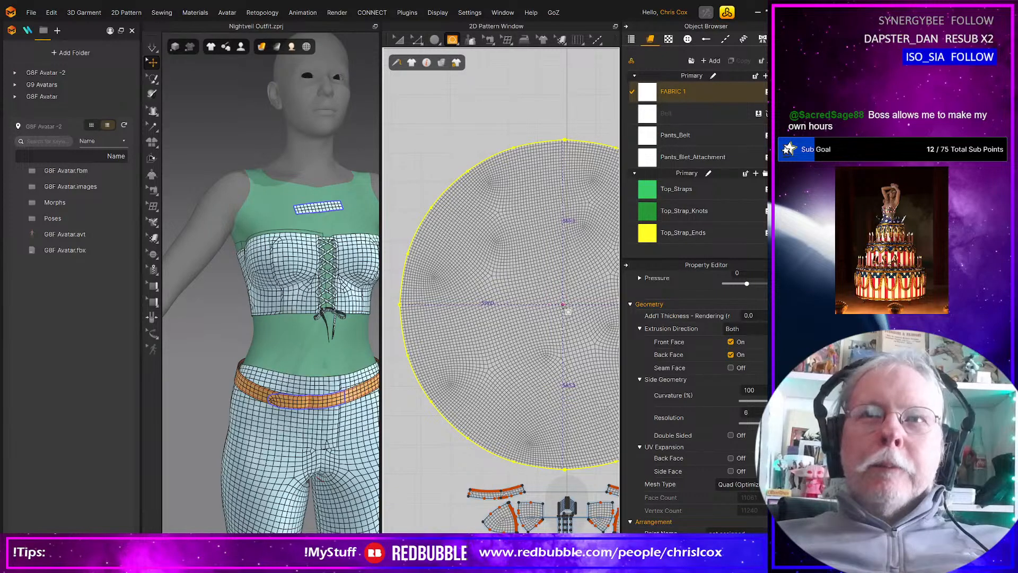
left_click_drag(563, 305, 603, 335)
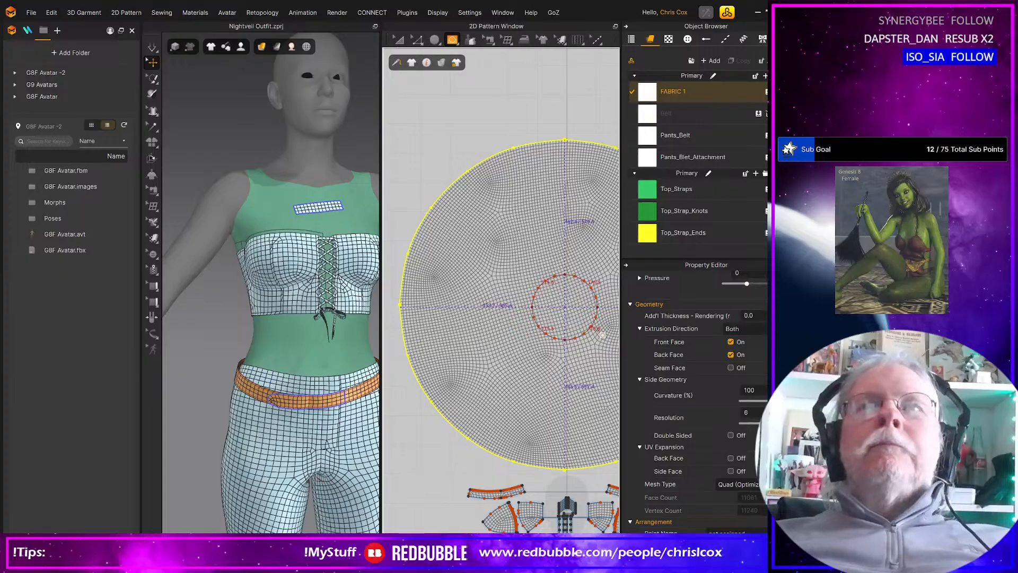
left_click(602, 336)
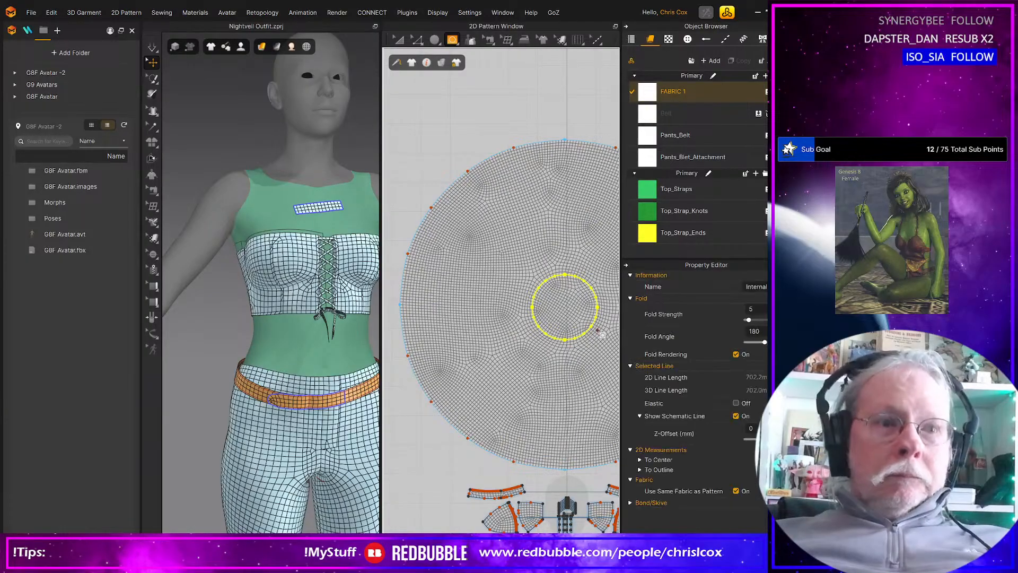
Step: Cut the large pattern along the internal circle and delete the inner disc to open a central hole
key("z")
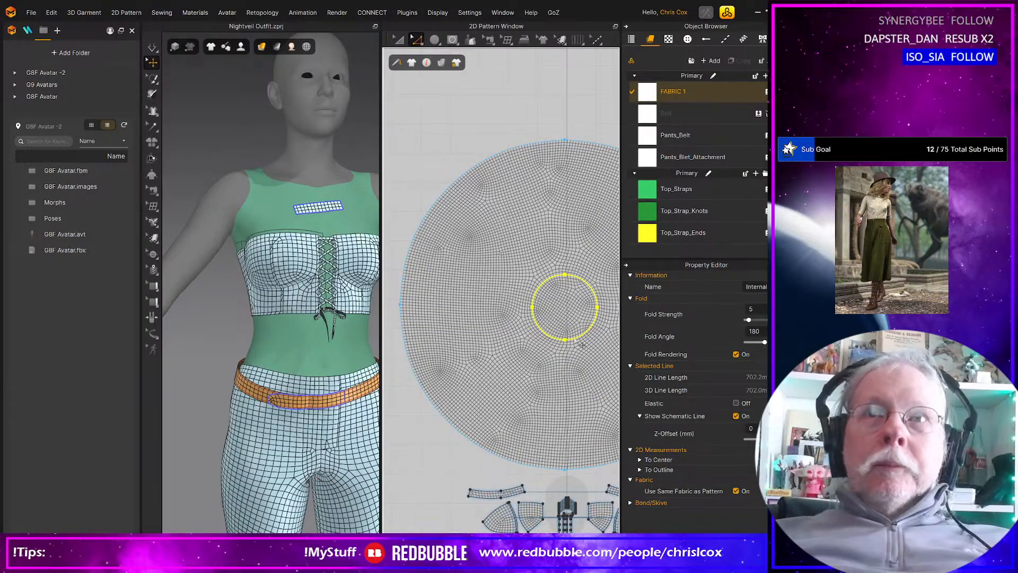
right_click(576, 340)
left_click(595, 479)
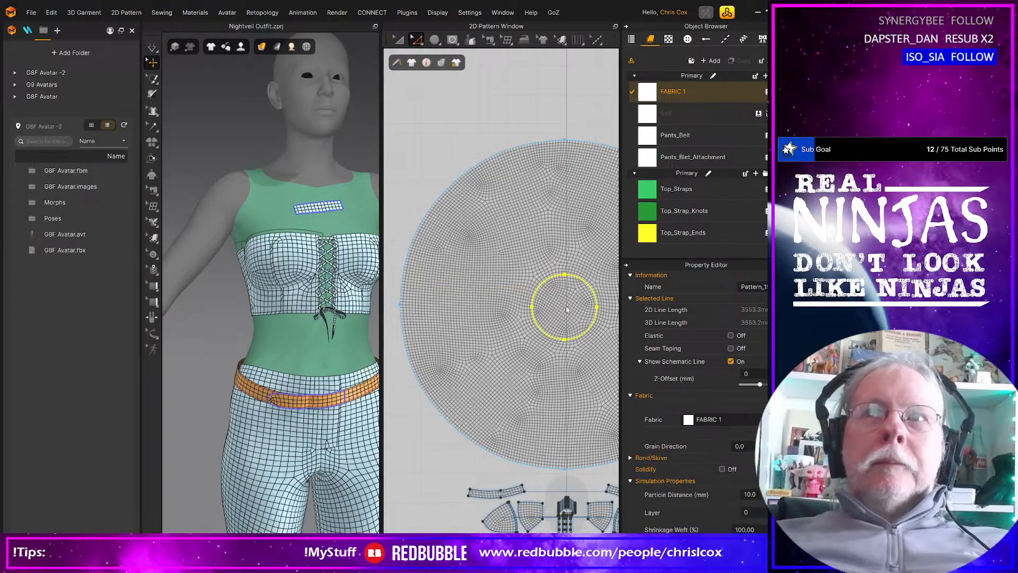
key("a")
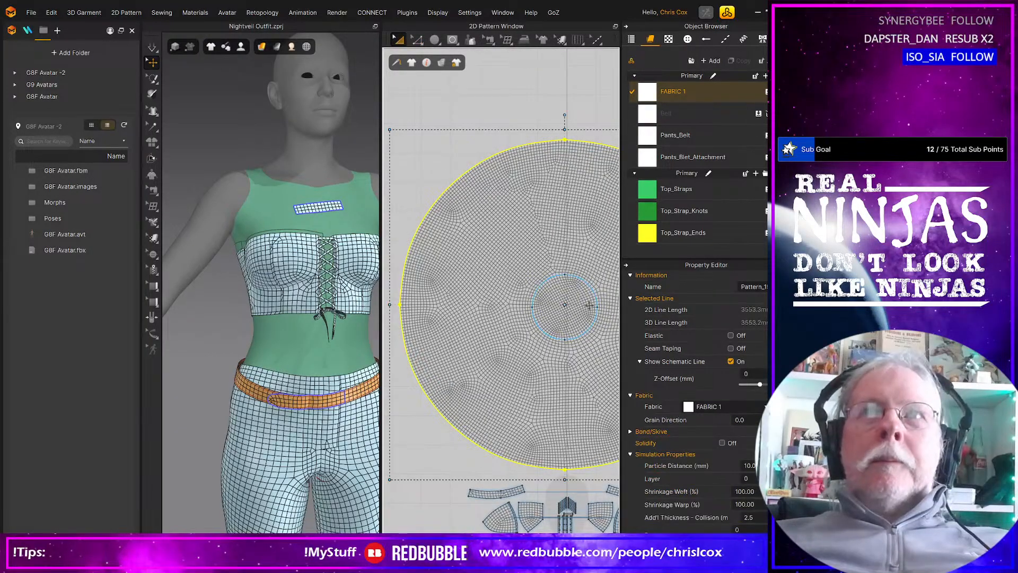
left_click(583, 305)
key("Delete")
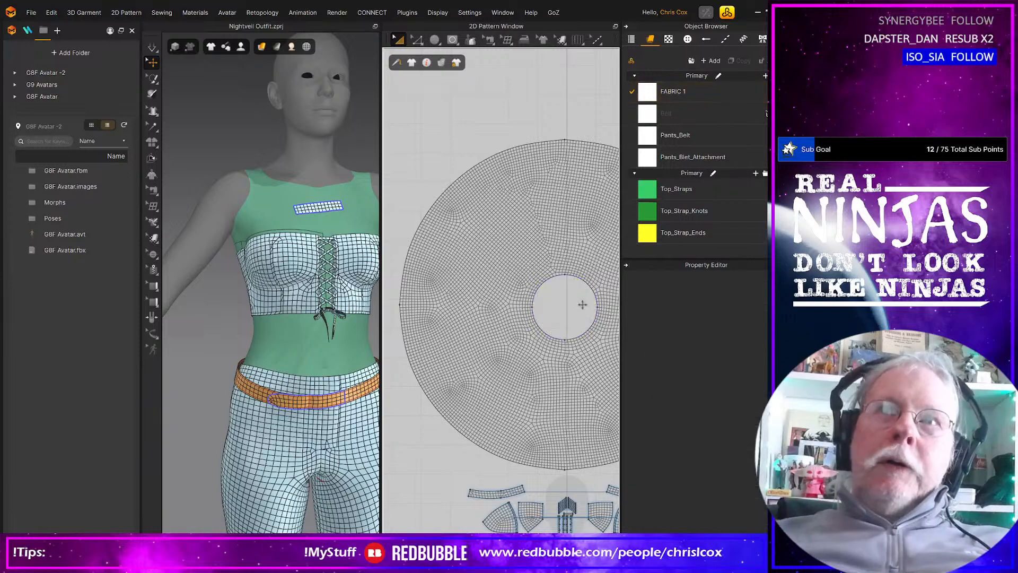
Step: Draw a vertical internal line about 463 mm long from the hole's top point to the outer edge and cut the ring along it
key("g")
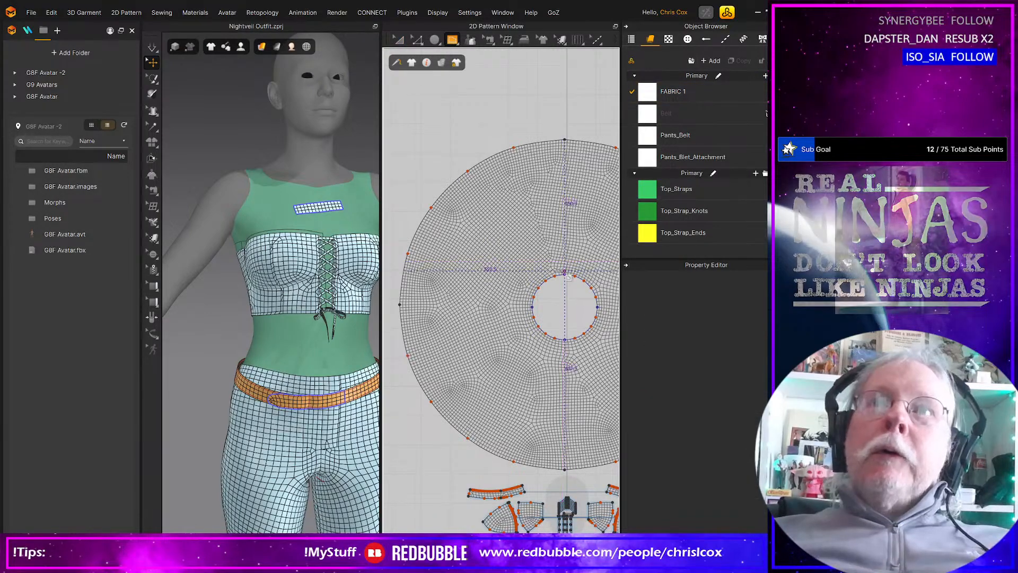
left_click(565, 275)
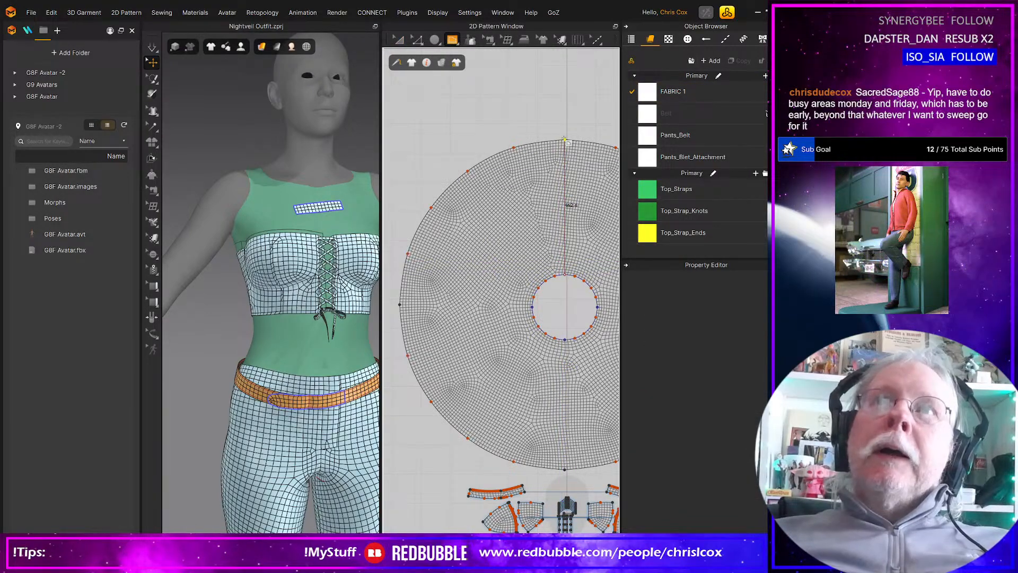
left_click(567, 181)
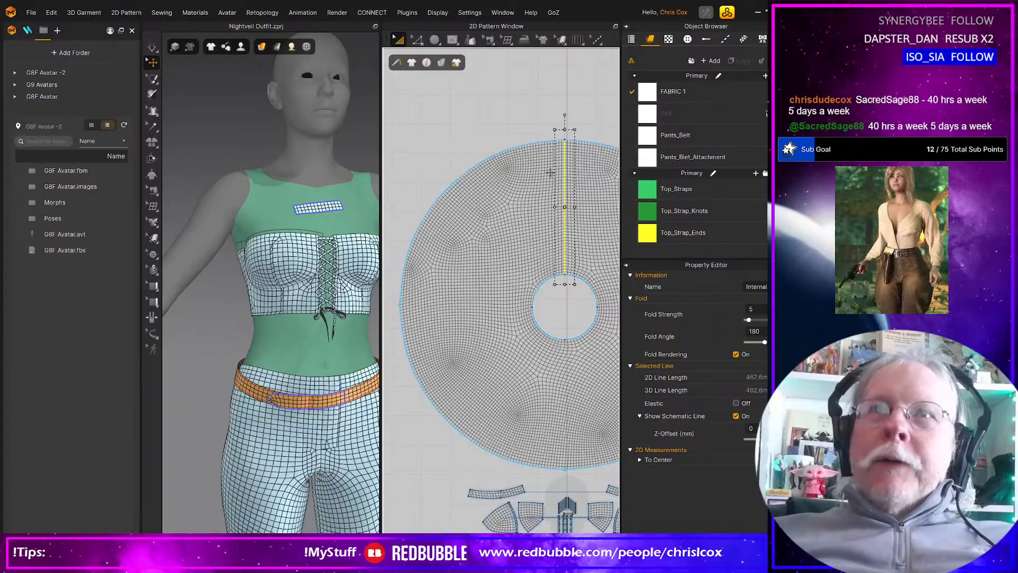
right_click(567, 194)
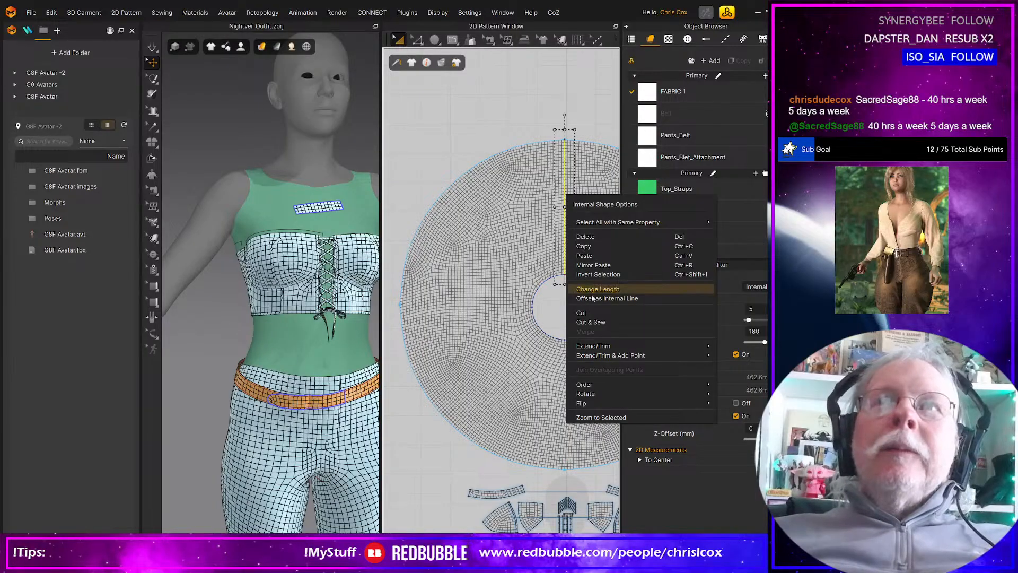
left_click(589, 314)
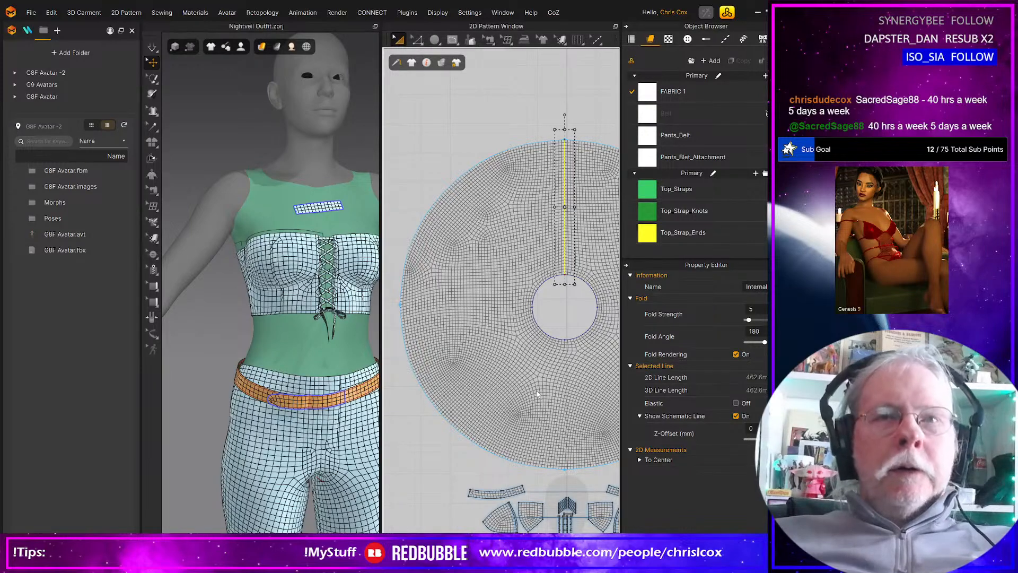
Step: Draw an internal line about 449.5 mm long from the hole's lower-left point to the outer edge, and extend it to the pattern outline with added points
key("s")
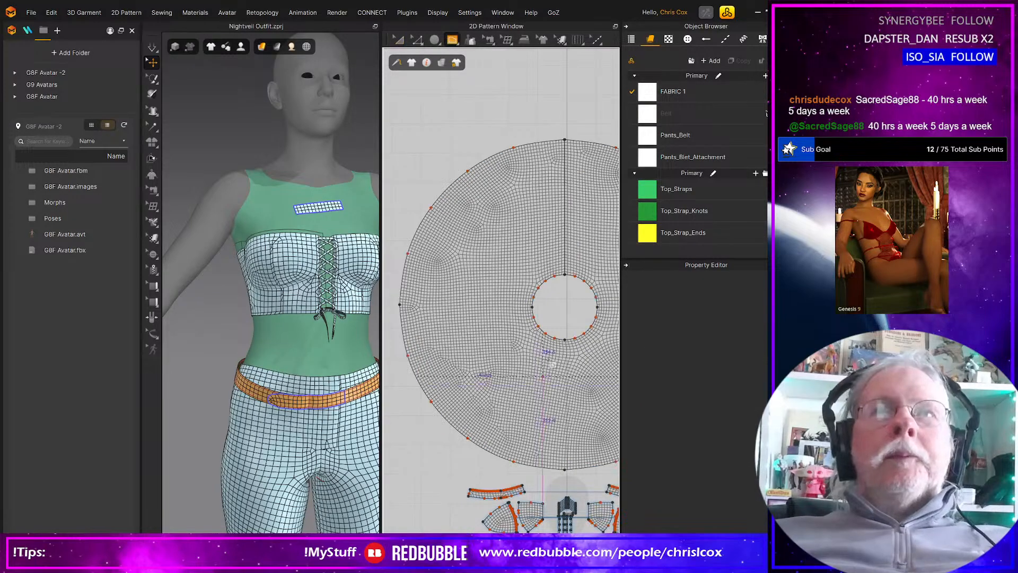
left_click(539, 326)
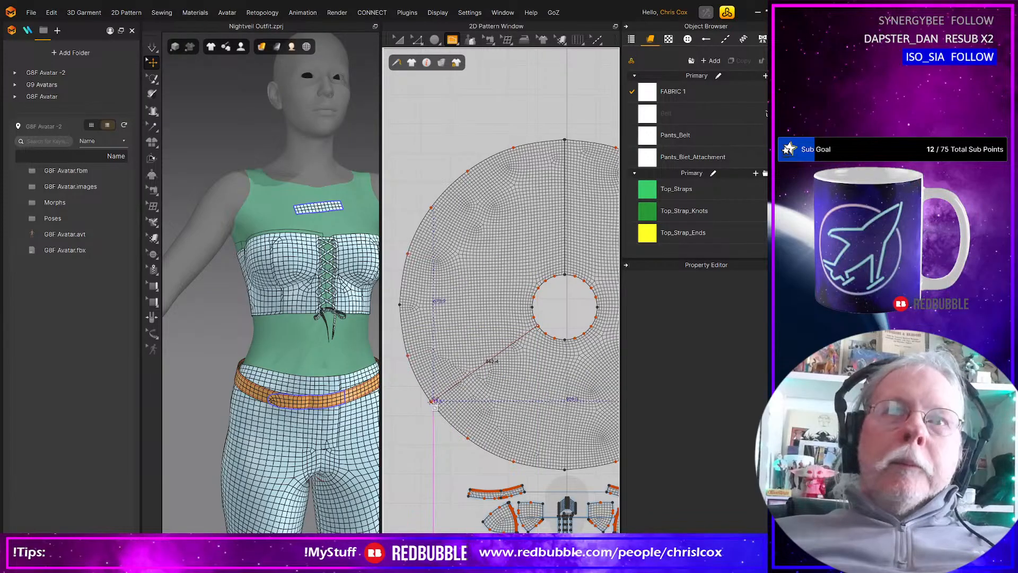
scroll(433, 404, "up", 3)
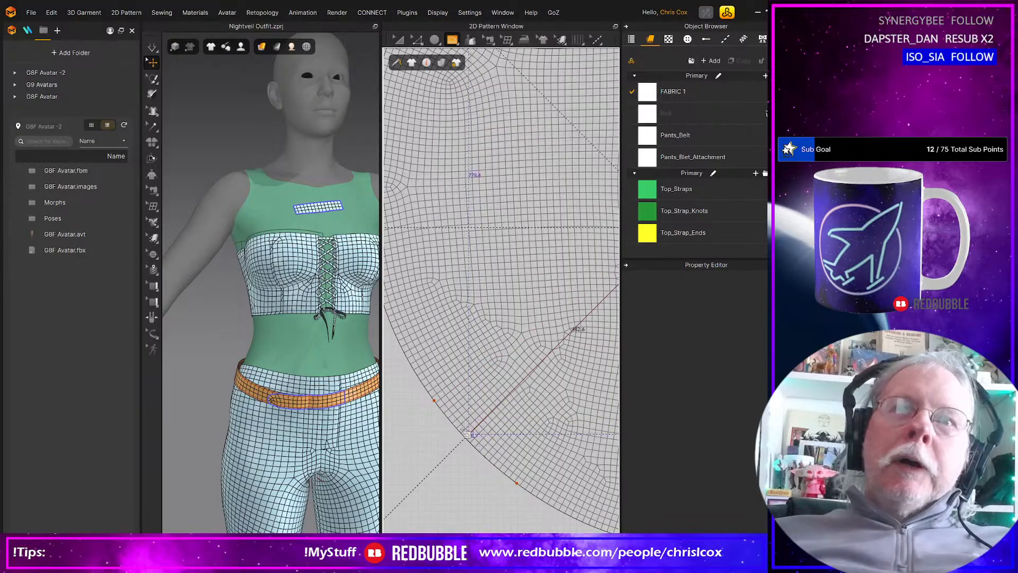
scroll(466, 437, "down", 5)
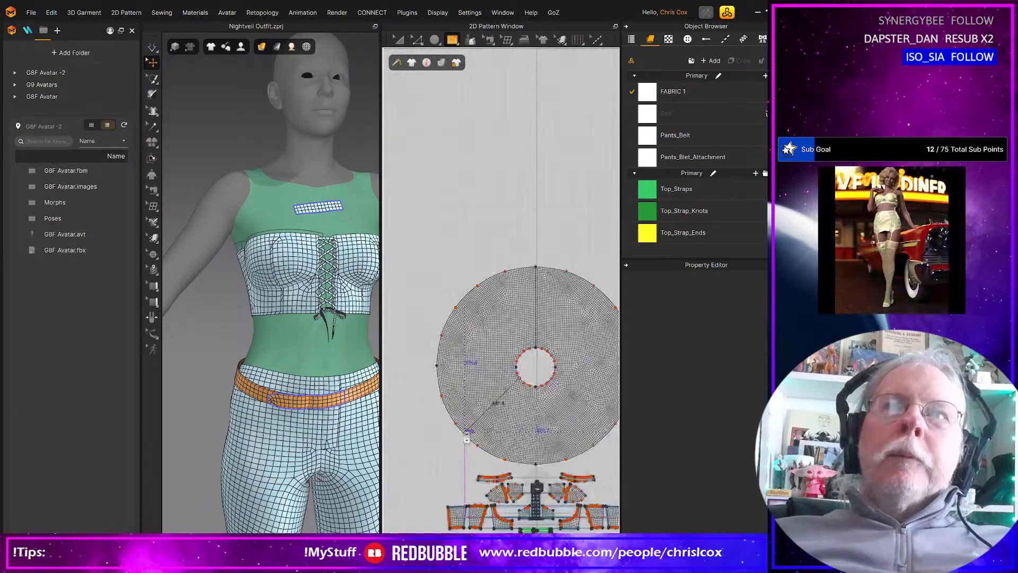
scroll(467, 438, "up", 2)
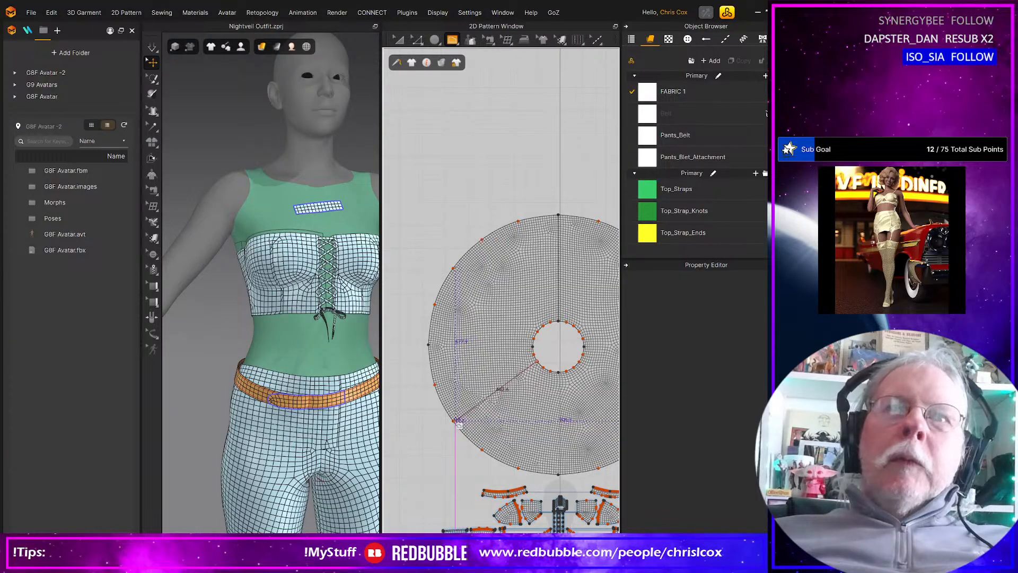
scroll(459, 424, "up", 3)
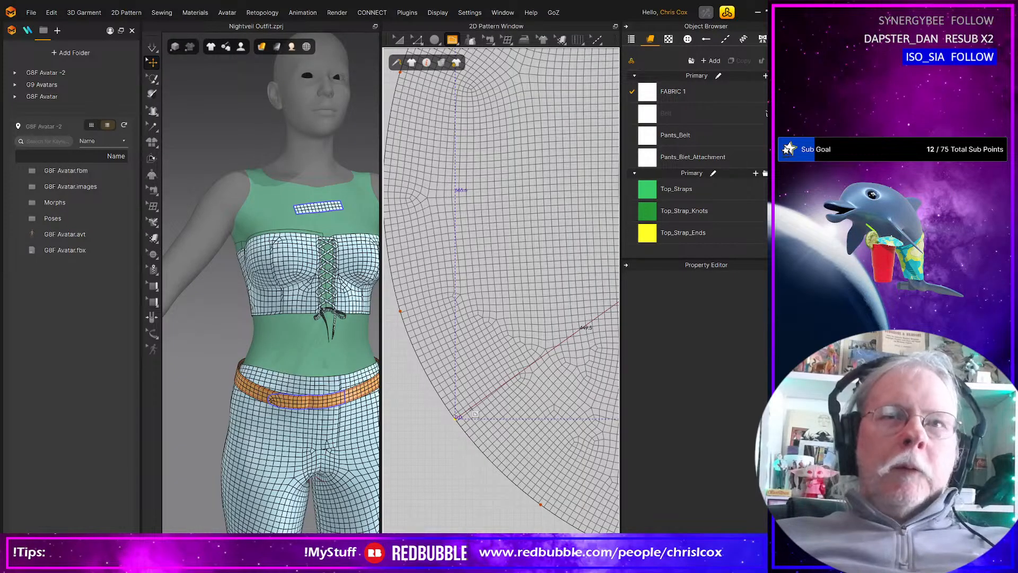
left_click(455, 418)
right_click(470, 409)
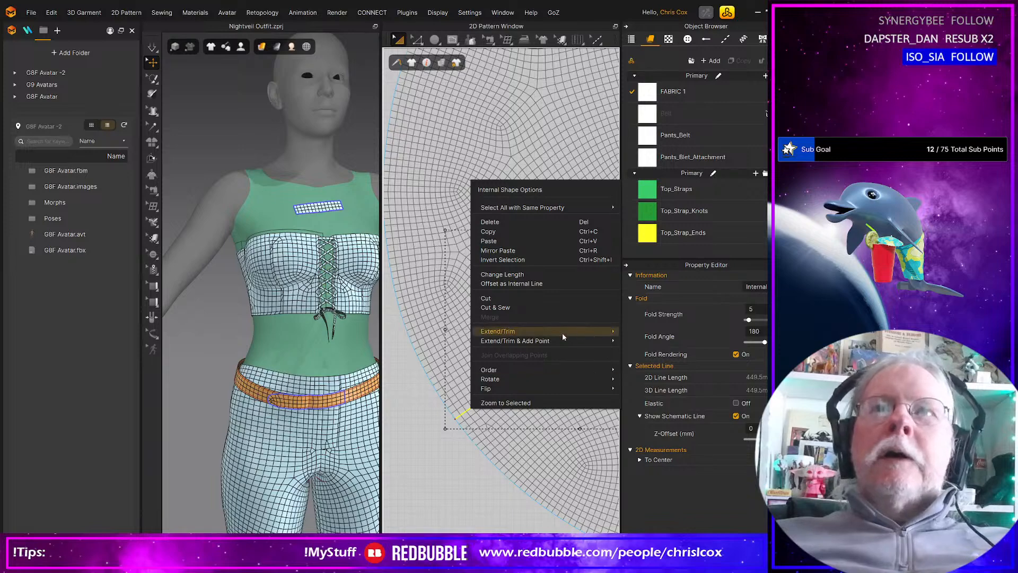
mouse_move(549, 341)
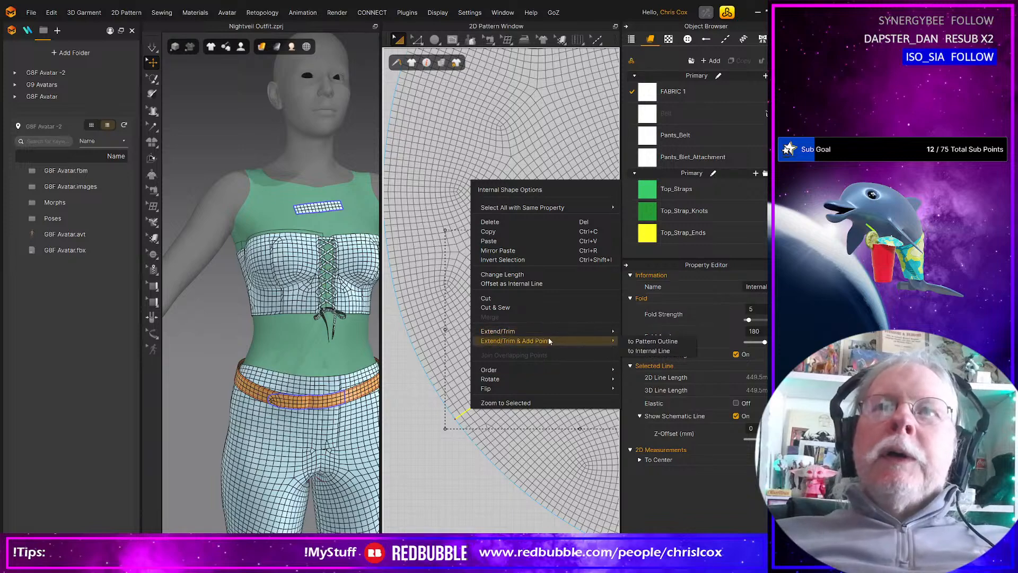
left_click(645, 341)
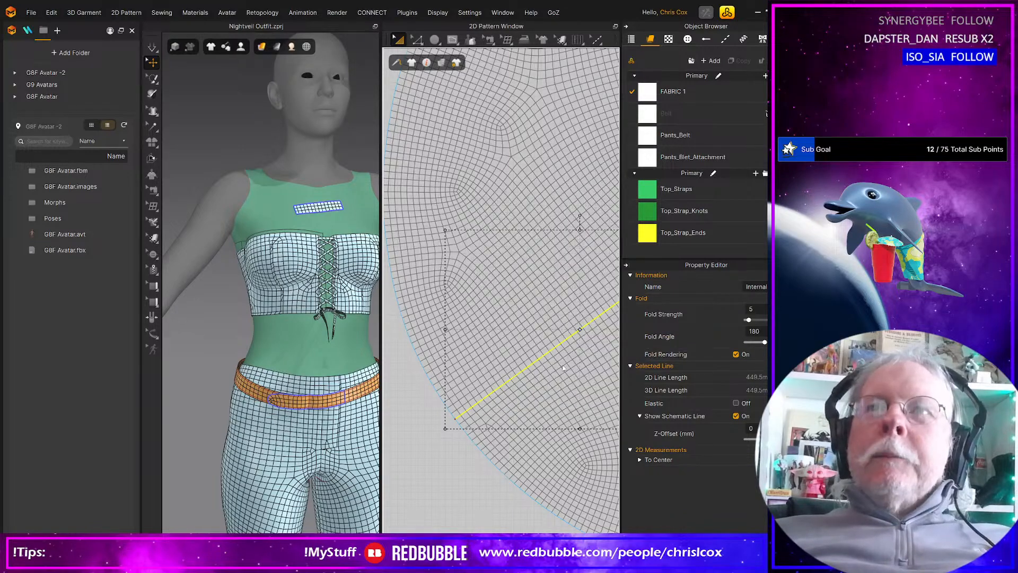
Step: Cut the ring along the lower-left internal line and delete the larger right-hand piece
right_click(517, 376)
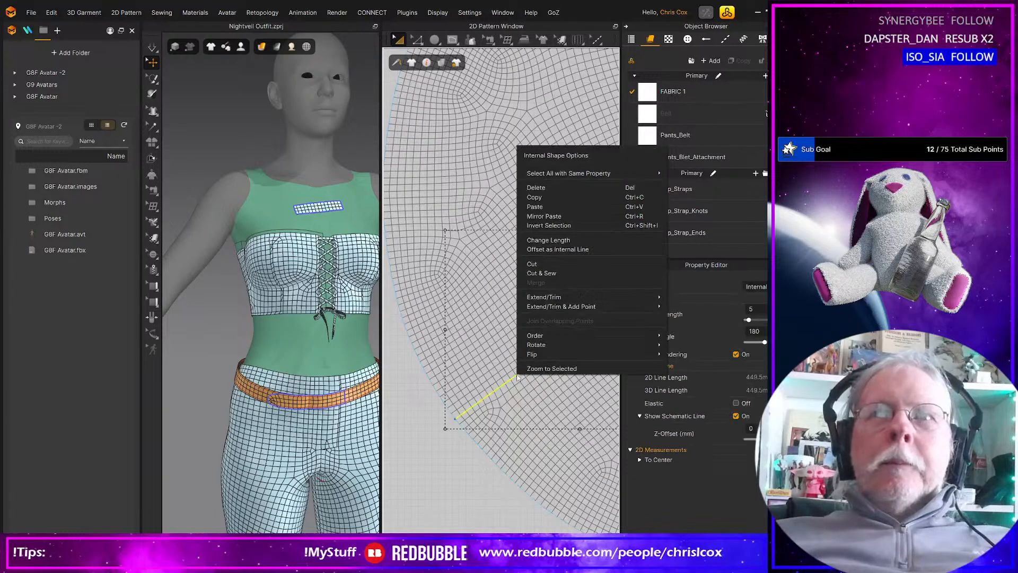
left_click(542, 262)
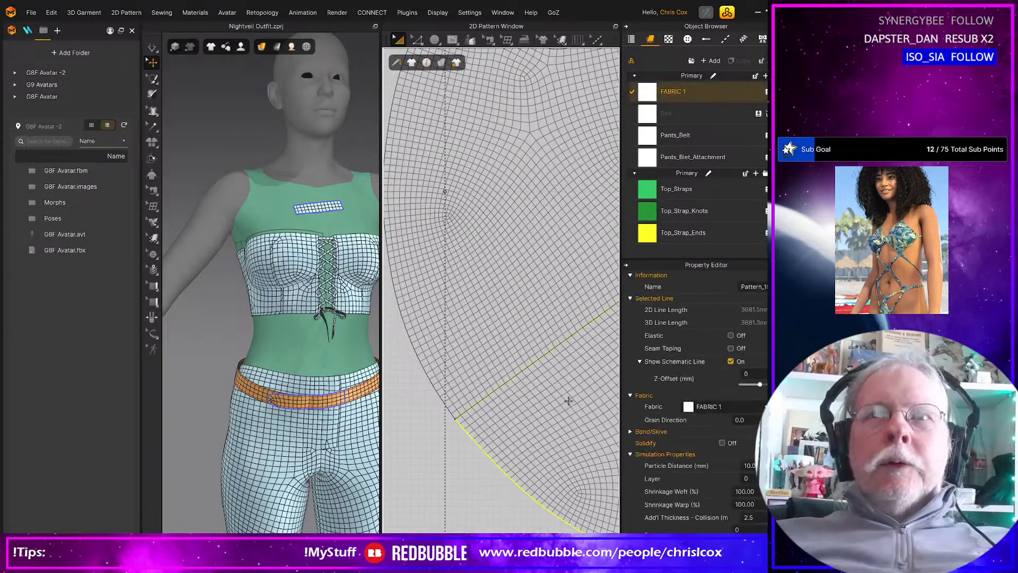
key("Delete")
Step: Unfold the remaining ring section about its vertical straight edge using symmetric editing with sewing
scroll(569, 401, "down", 6)
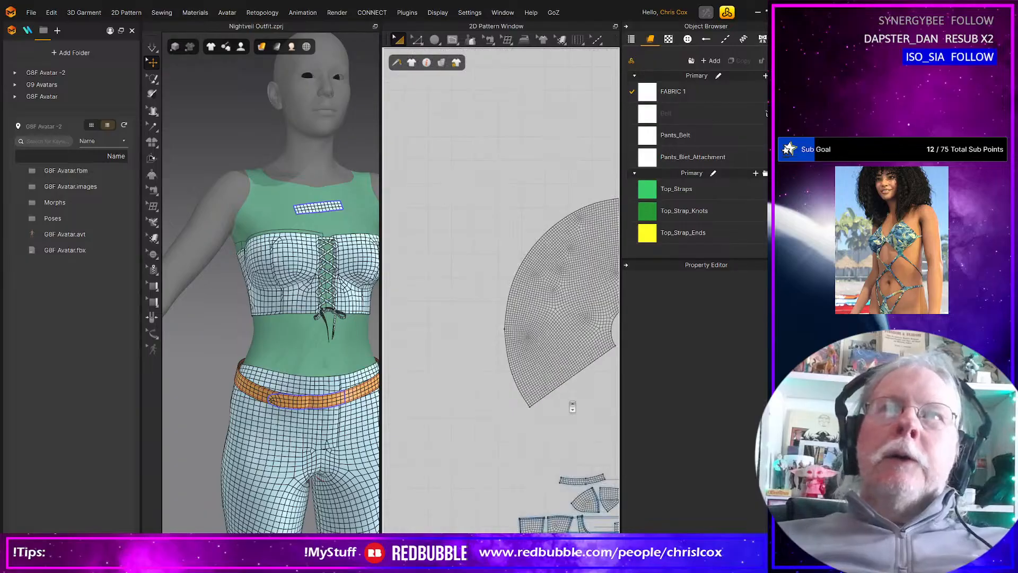
middle_click_drag(568, 407, 450, 417)
left_click(444, 343)
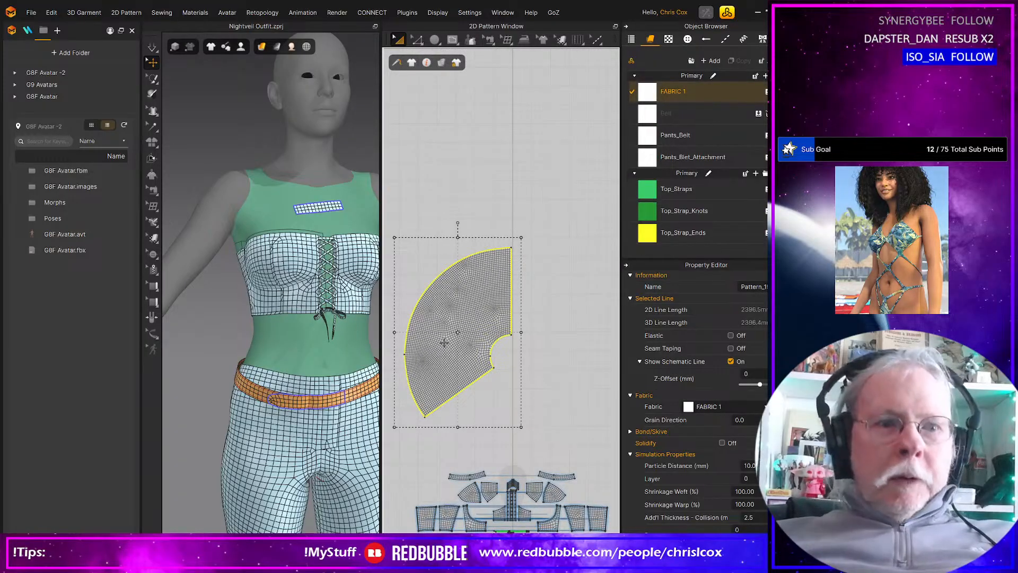
right_click(444, 344)
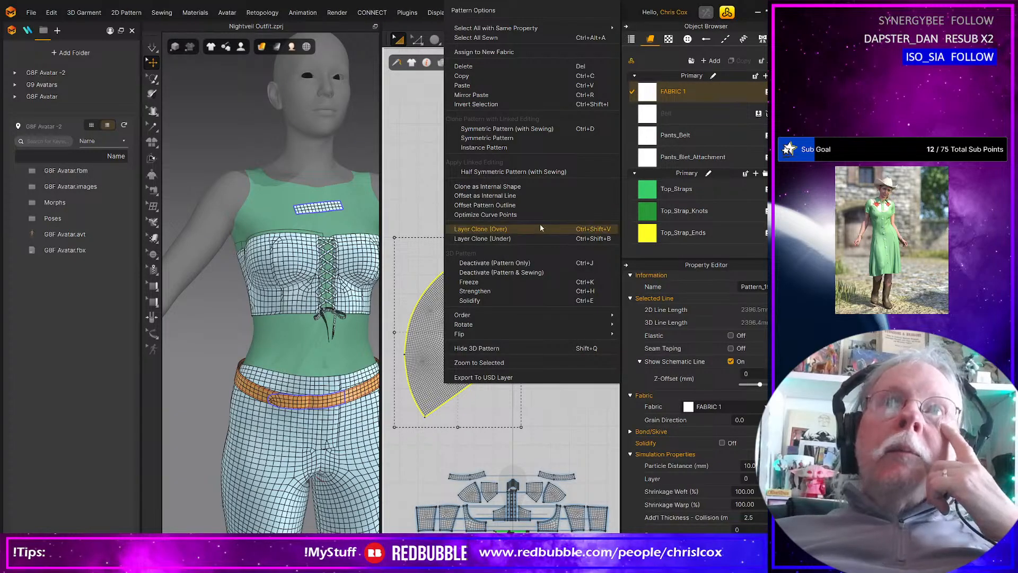
left_click(558, 415)
left_click(430, 342)
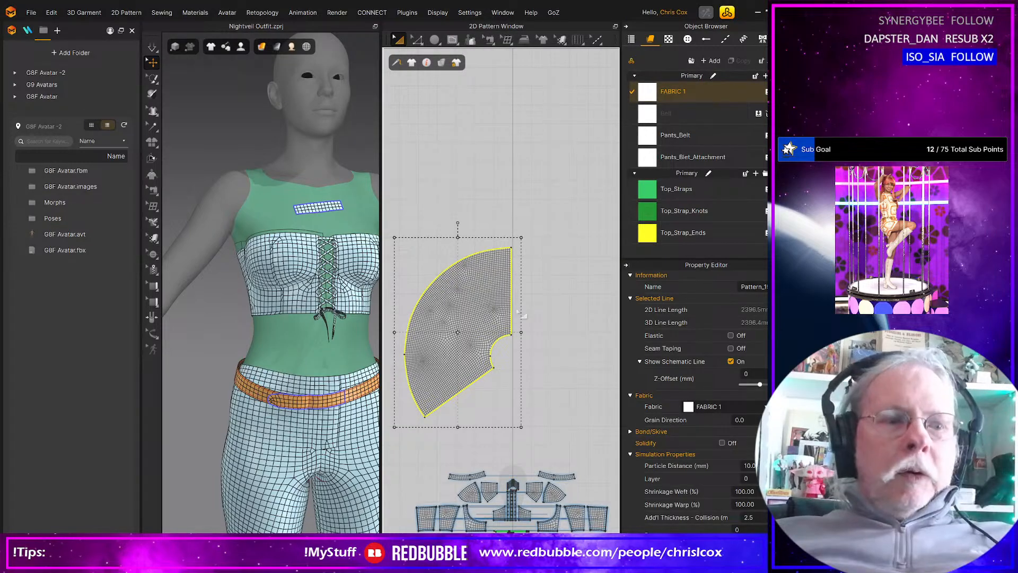
key("z")
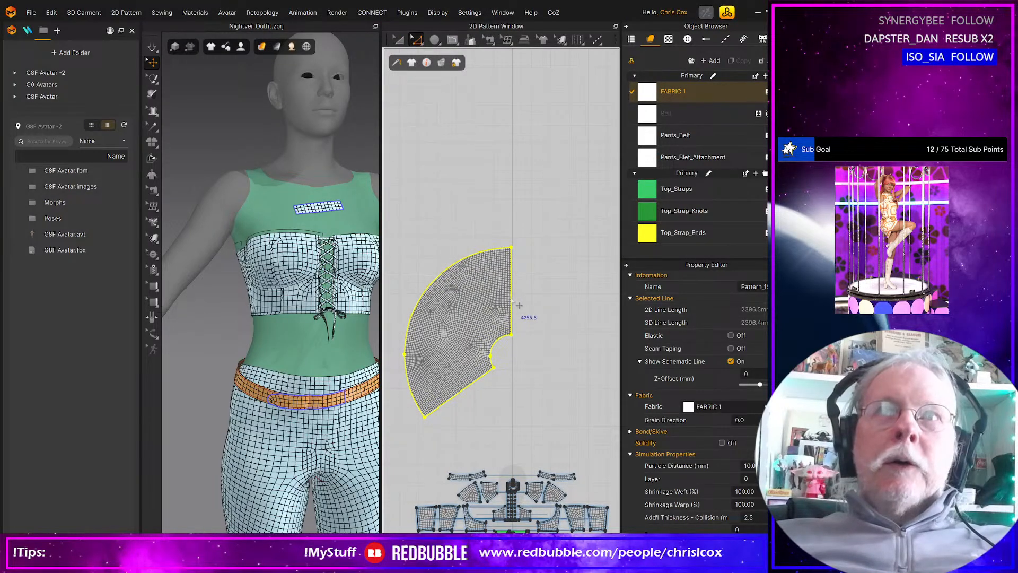
left_click(512, 298)
right_click(512, 300)
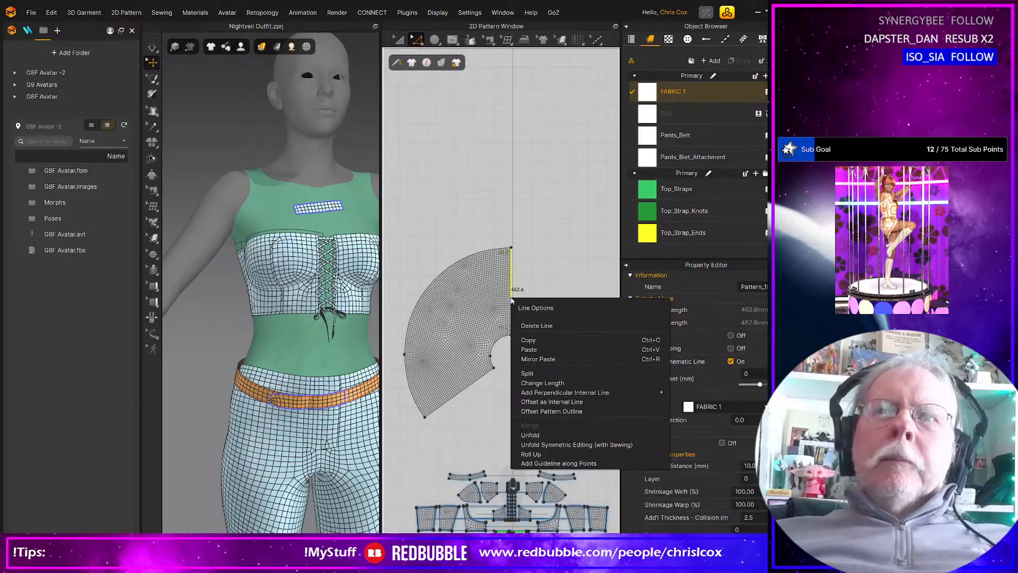
left_click(549, 444)
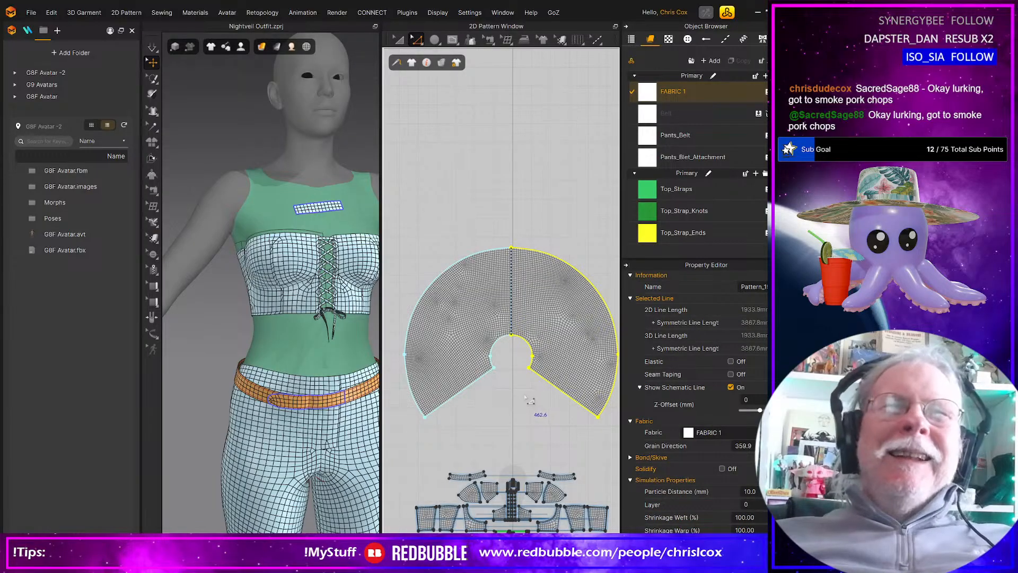
Step: Lower the unfolded ring pattern onto the avatar in the 3D view and lay it horizontally around the neck
scroll(374, 371, "down", 6)
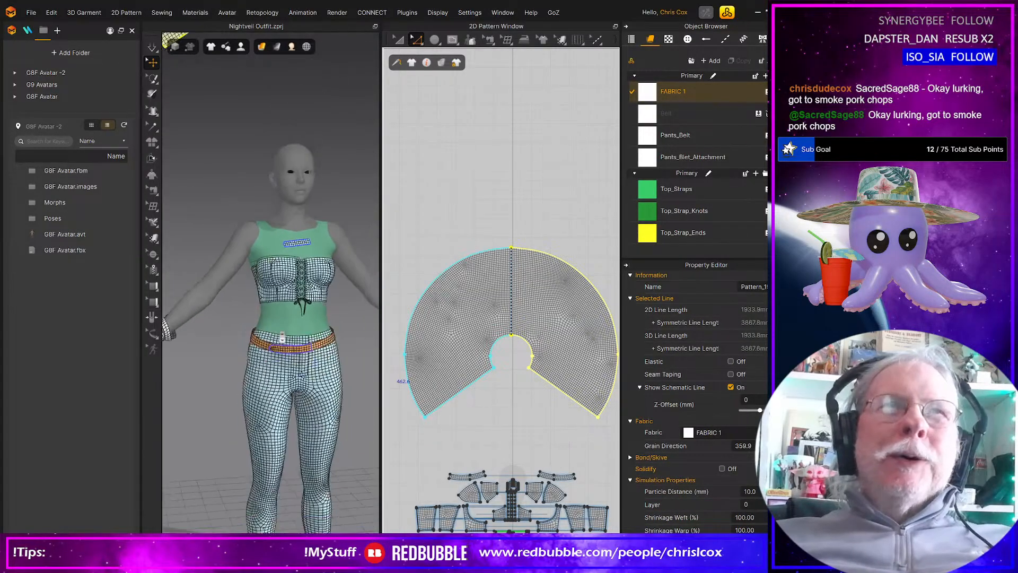
middle_click_drag(282, 338, 308, 349)
right_click_drag(308, 349, 341, 354)
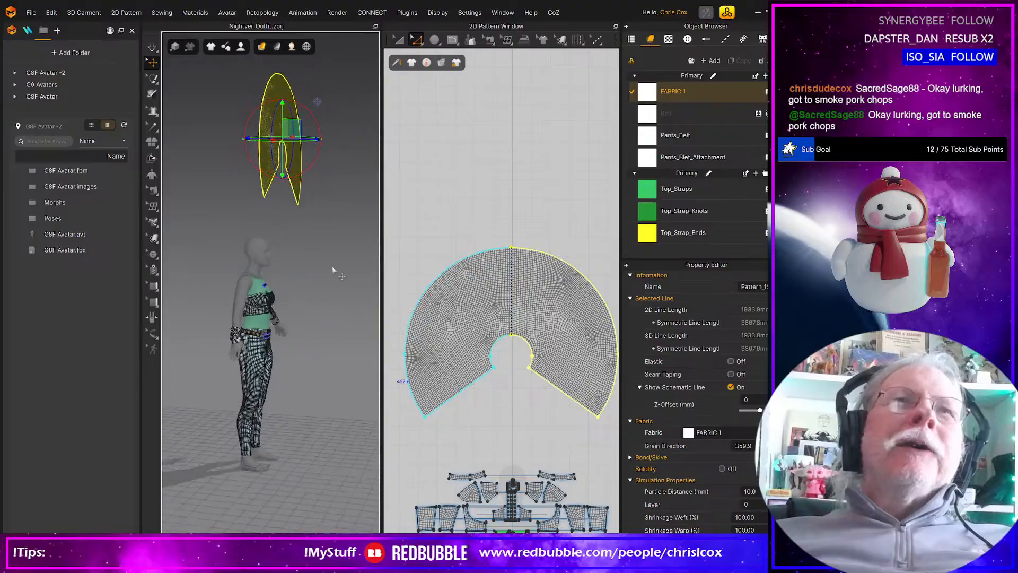
left_click_drag(297, 105, 247, 268)
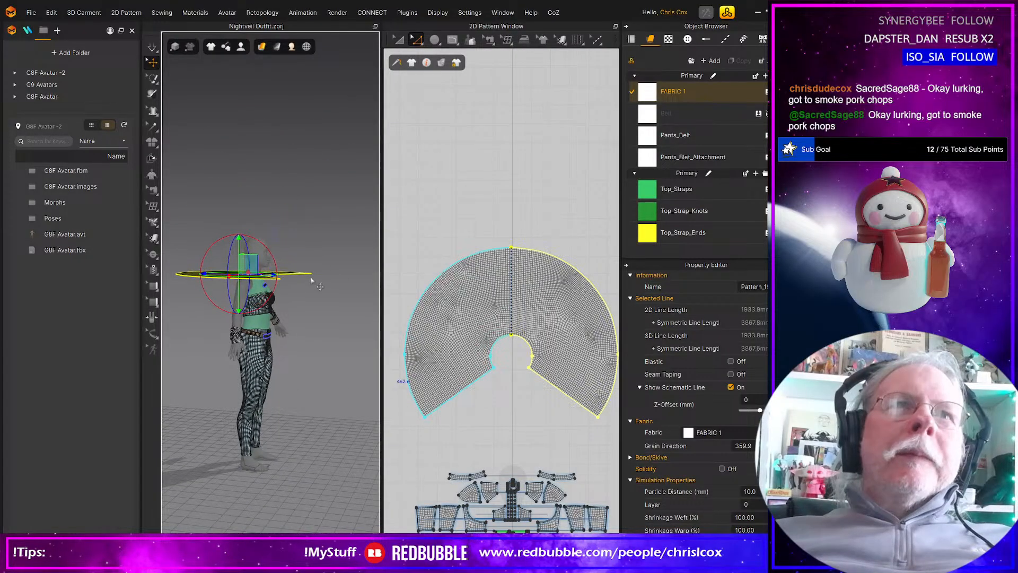
right_click_drag(279, 291, 256, 291)
scroll(260, 273, "up", 6)
scroll(273, 265, "down", 3)
left_click_drag(287, 192, 292, 191)
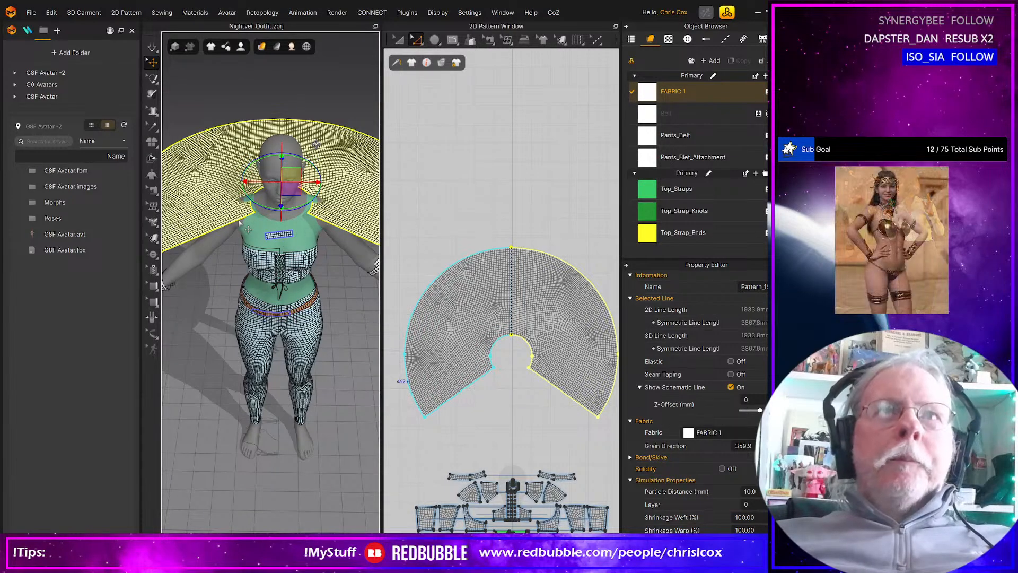
Step: Offset the ring's lower-left straight edge as one internal line at a distance of 20 mm, with Extend and Maintain Curvature enabled
left_click(477, 382)
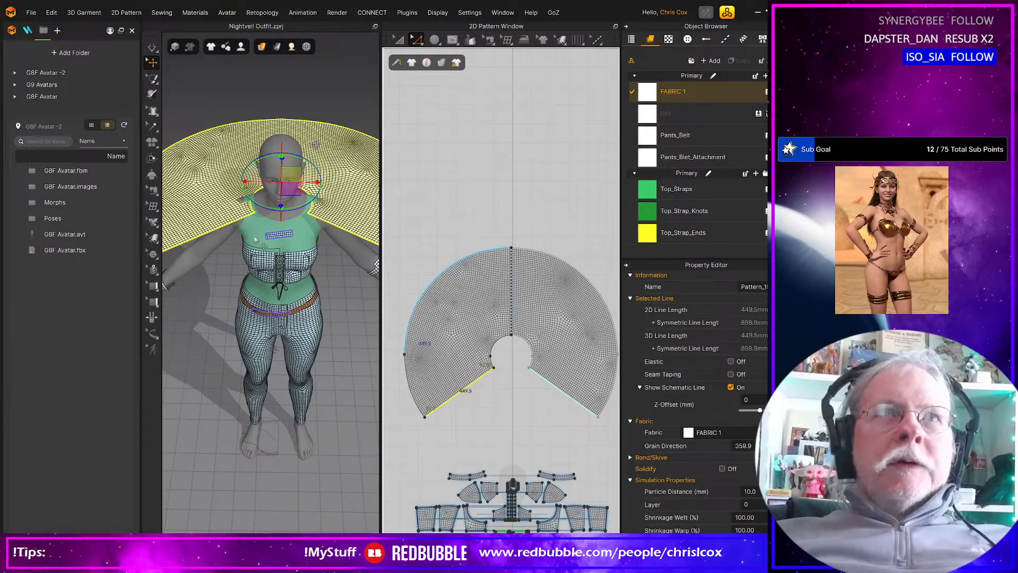
right_click(455, 396)
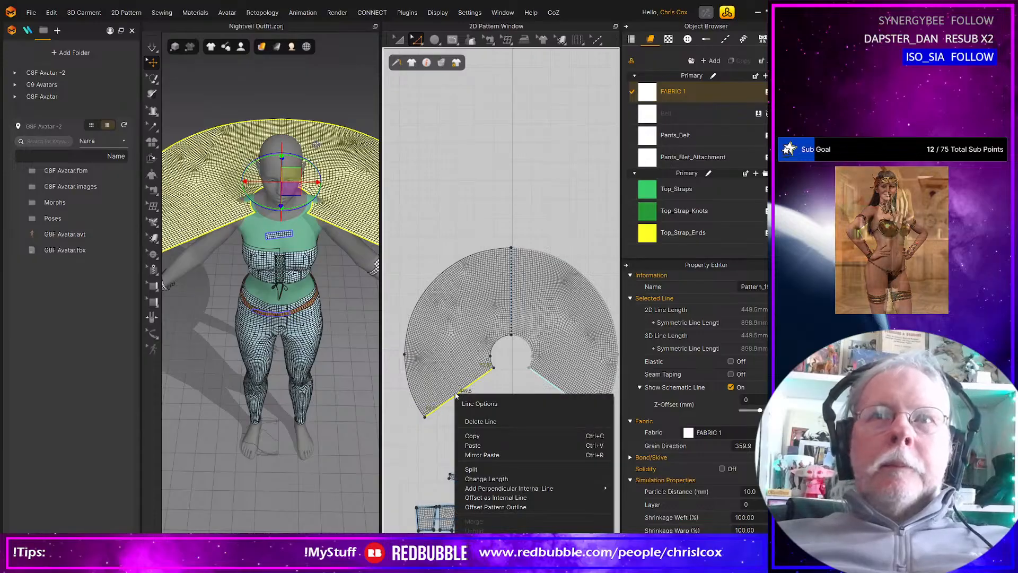
left_click(496, 498)
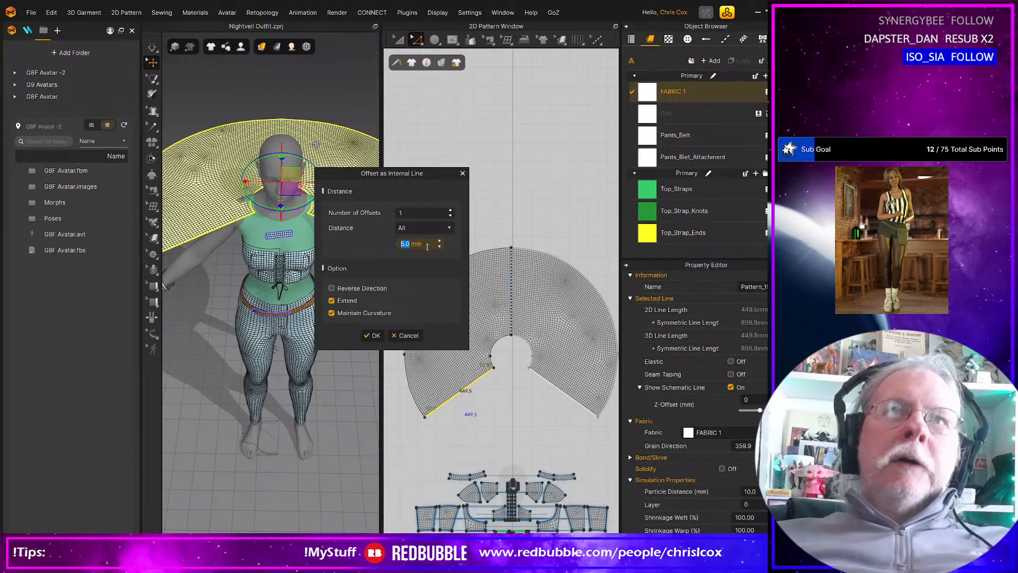
type("20")
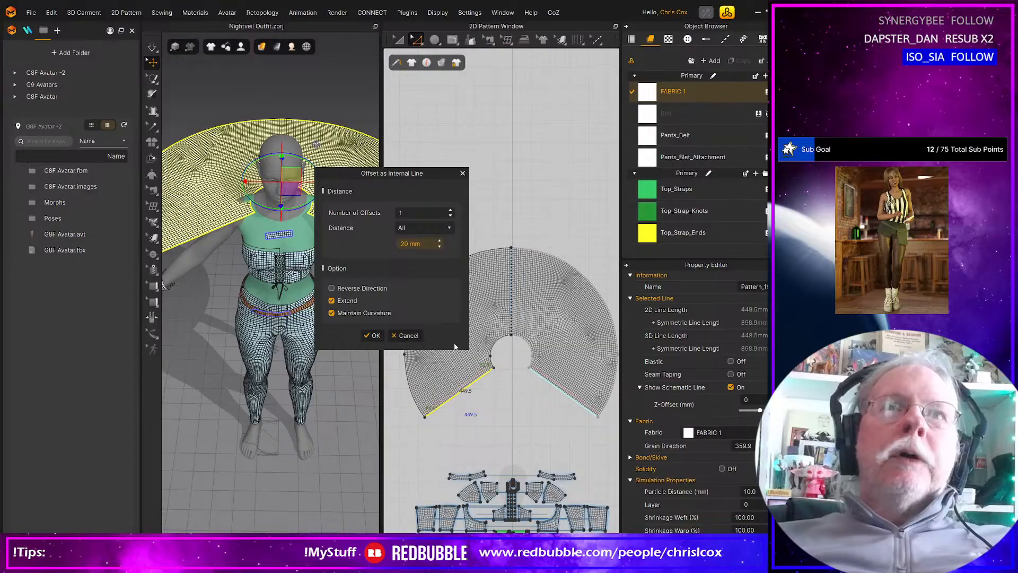
left_click(374, 336)
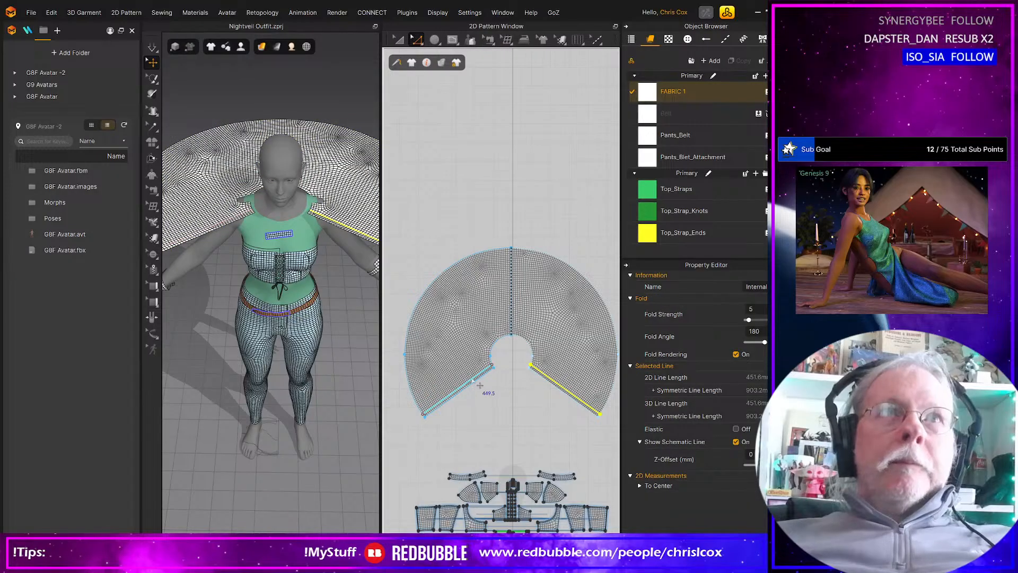
Step: Cut and sew the ring pattern along the offset internal line beside its straight edge
scroll(467, 393, "up", 5)
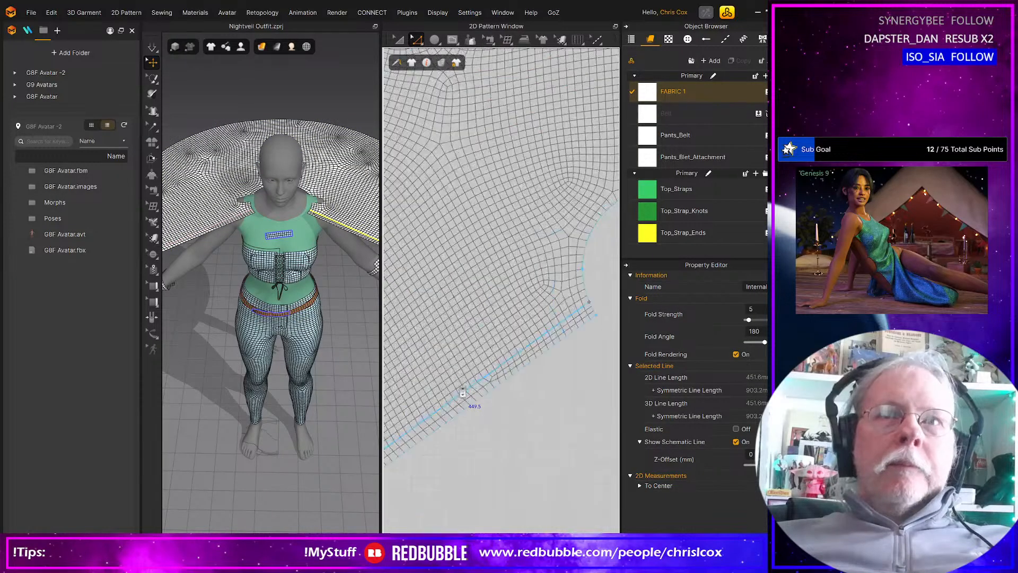
left_click(493, 388)
right_click(492, 389)
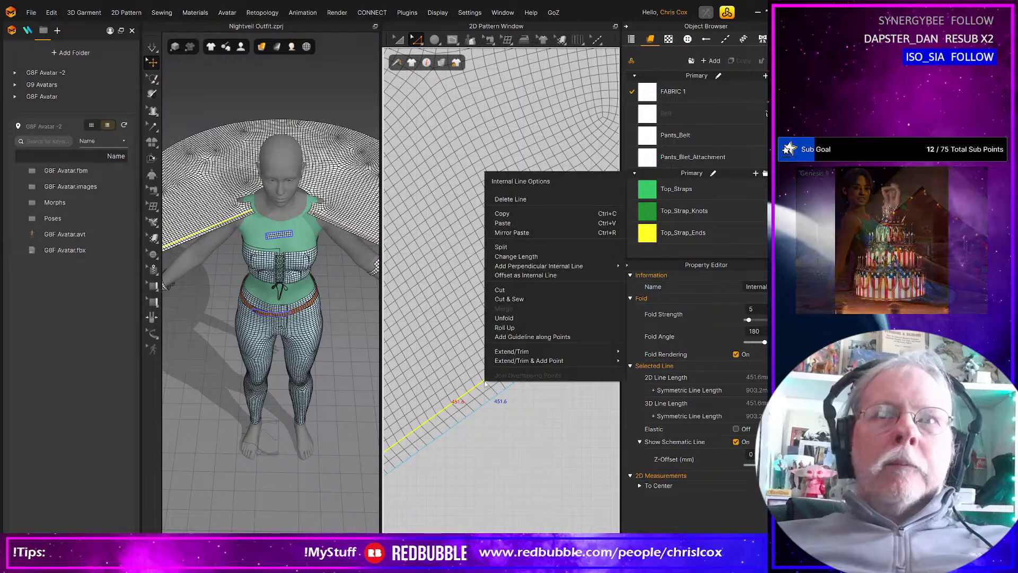
left_click(507, 303)
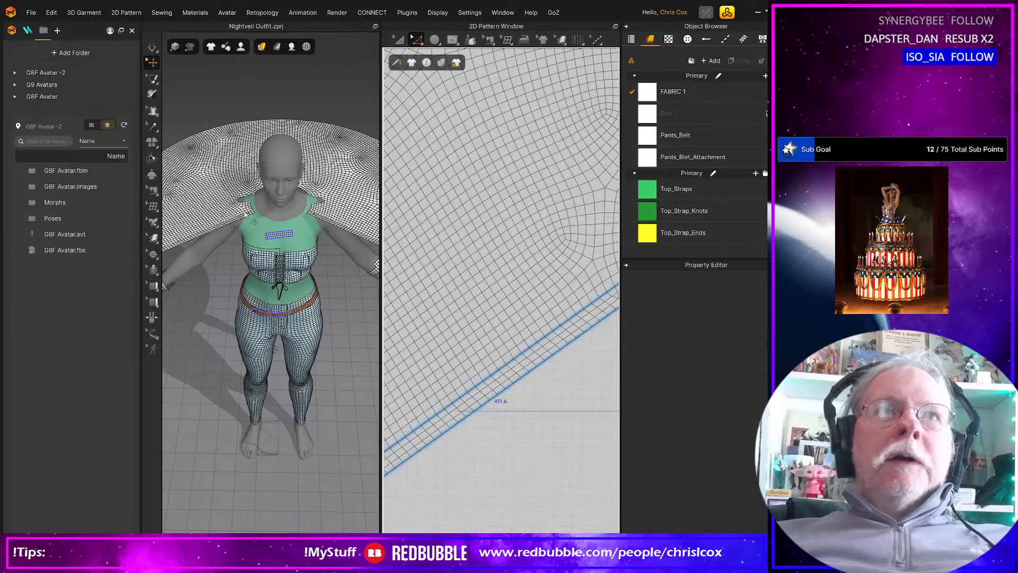
Step: Delete the two narrow strips cut off along the ring's open straight edges
middle_click_drag(567, 409, 519, 427)
scroll(553, 397, "down", 4)
scroll(553, 396, "down", 3)
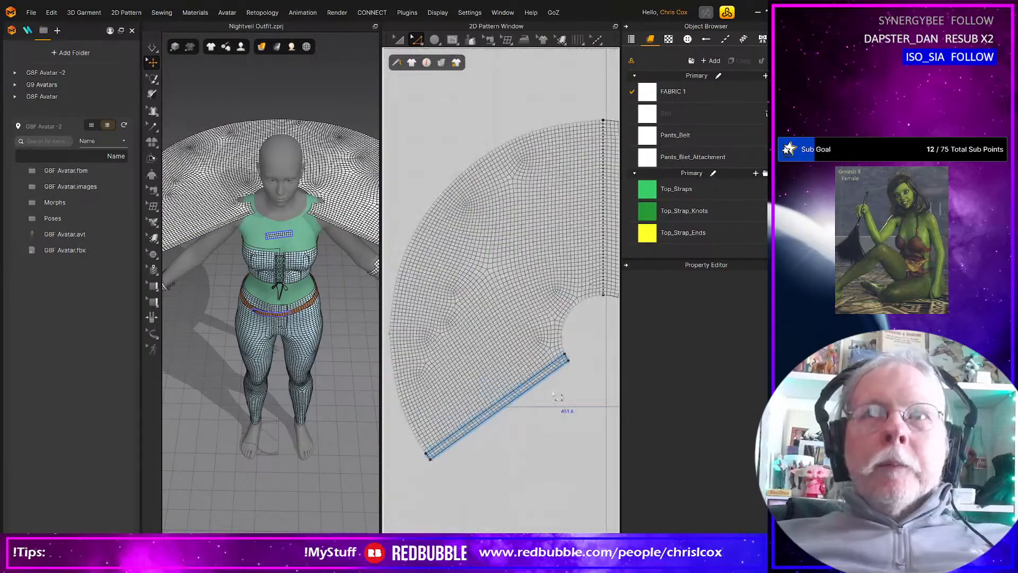
middle_click_drag(553, 397, 475, 395)
key("a")
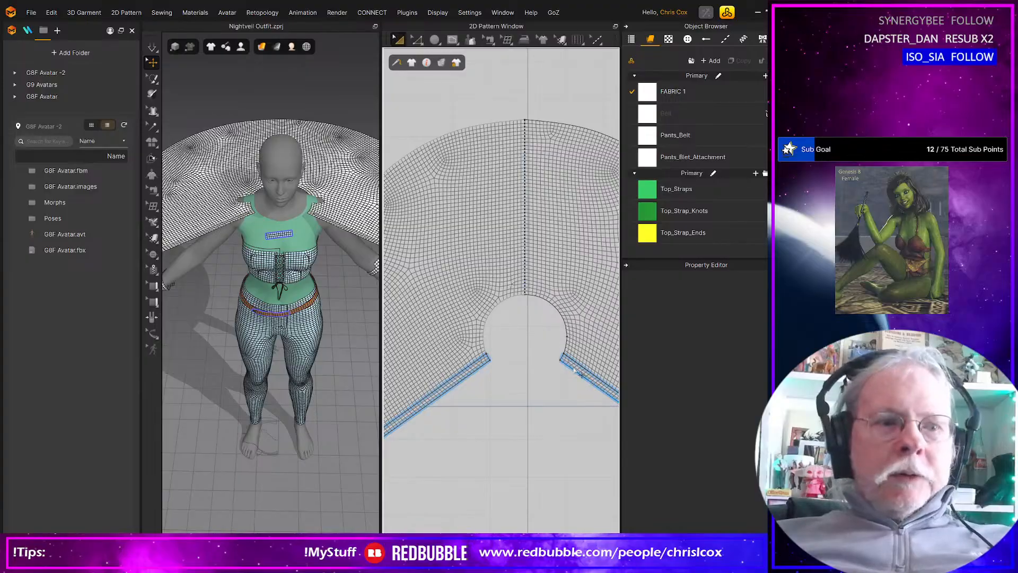
left_click(575, 371)
left_click(465, 376, "shift")
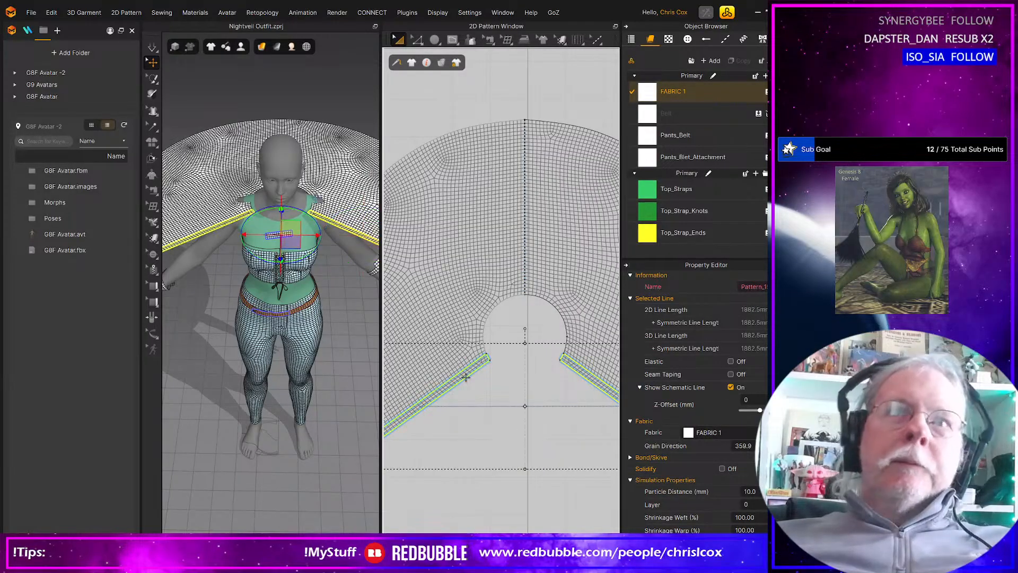
key("Delete")
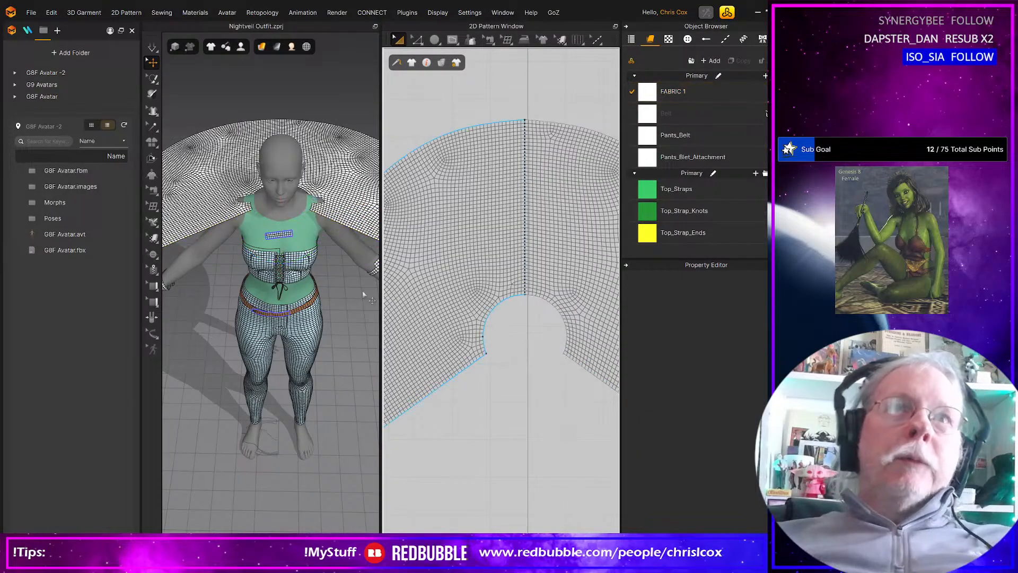
Step: Try to delete the small rectangular pattern on the chest, and undo the deletion of the two edge strips
left_click(281, 236)
key("Delete")
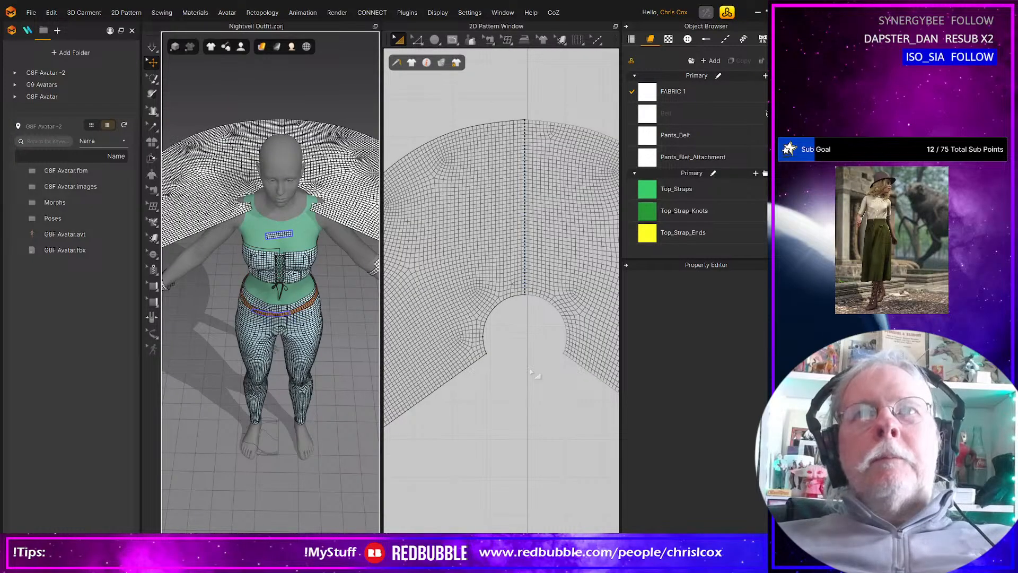
key("ctrl+z")
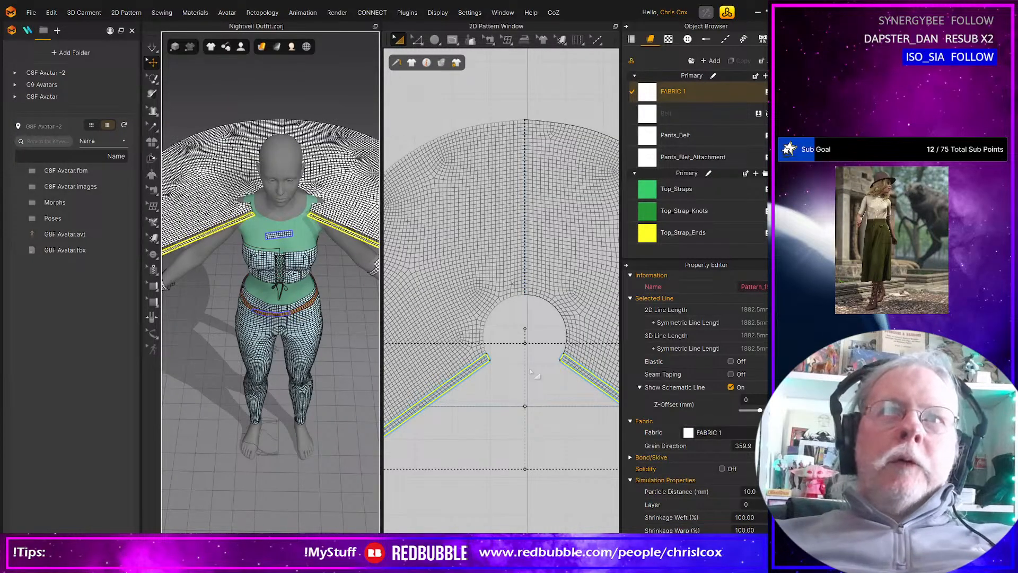
left_click(474, 369)
key("ctrl+z")
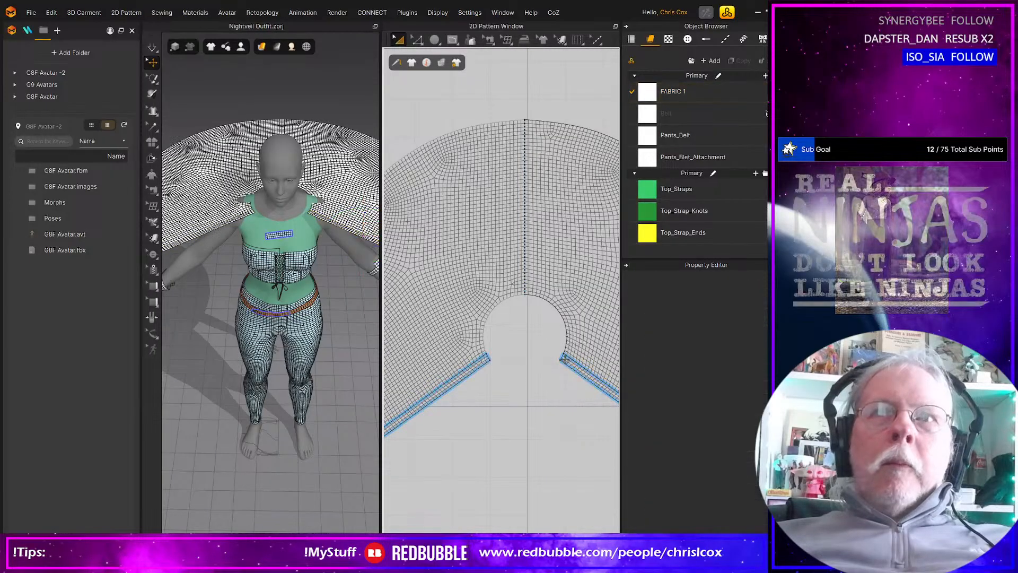
Step: Select both edge strips and nudge them down slightly to separate them from the ring in the 2D layout
left_click(565, 359)
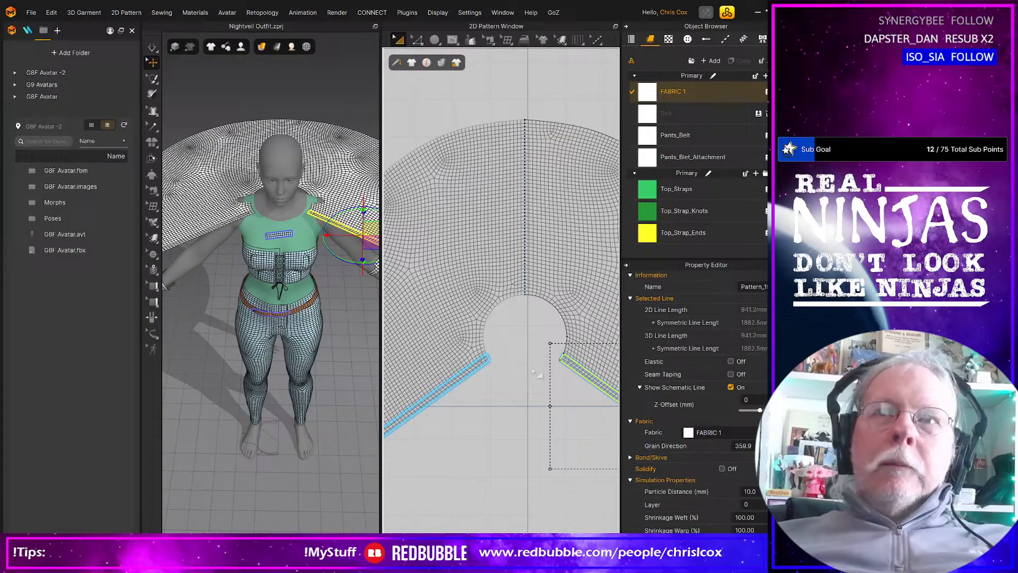
left_click(473, 370, "shift")
key("Down")
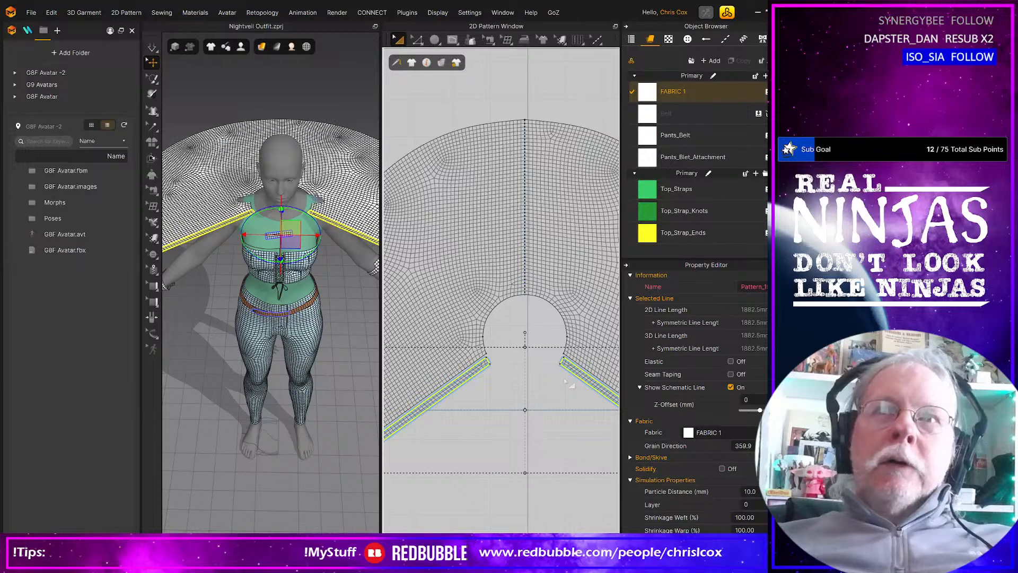
Step: Move the small rectangular pattern from the other garment pieces to just below the ring's central hole
scroll(569, 384, "down", 6)
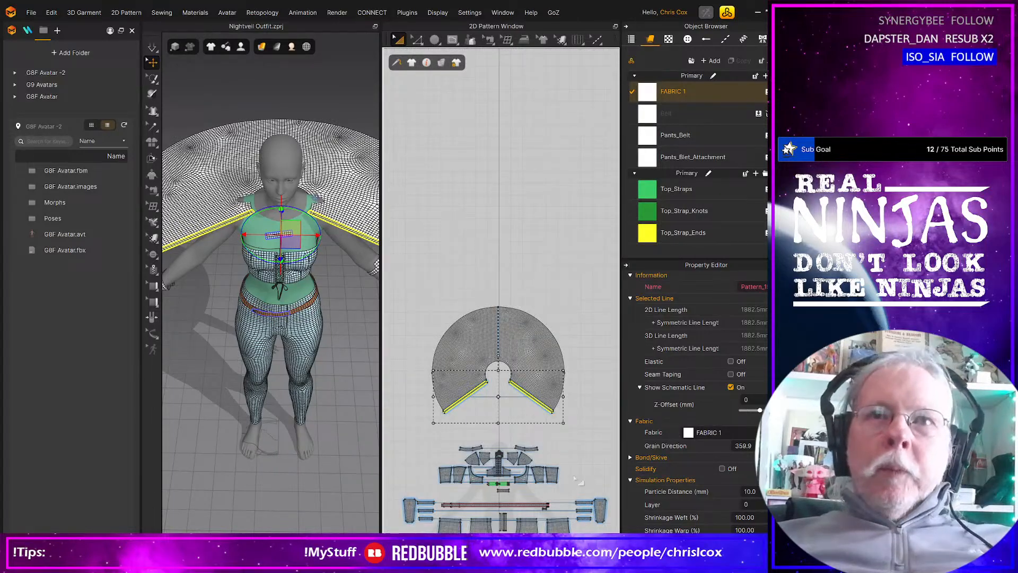
left_click(575, 477)
left_click_drag(503, 490, 496, 392)
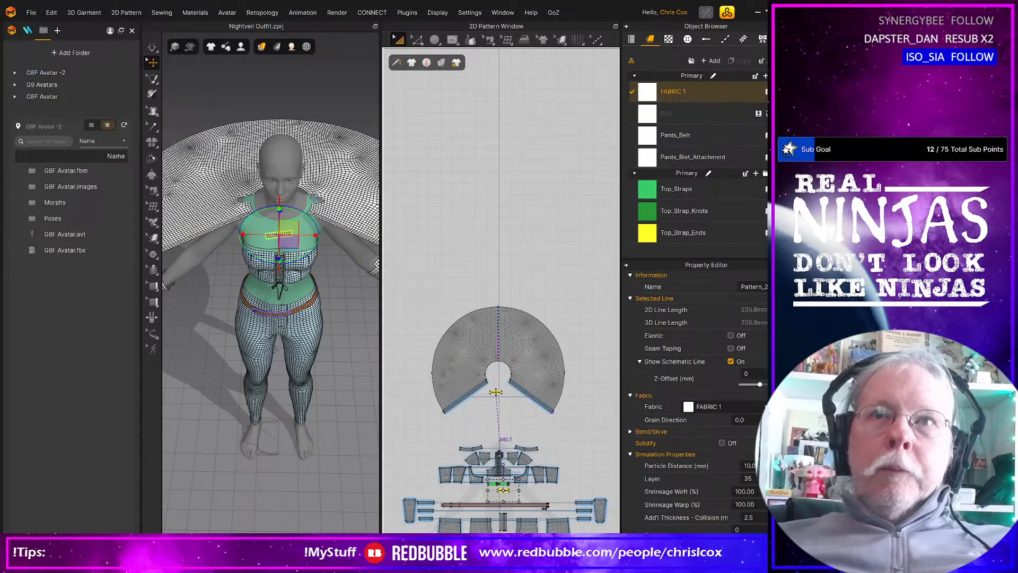
Step: Shorten the small rectangular pattern by moving its right end edge inward in three nudges
scroll(496, 395, "up", 6)
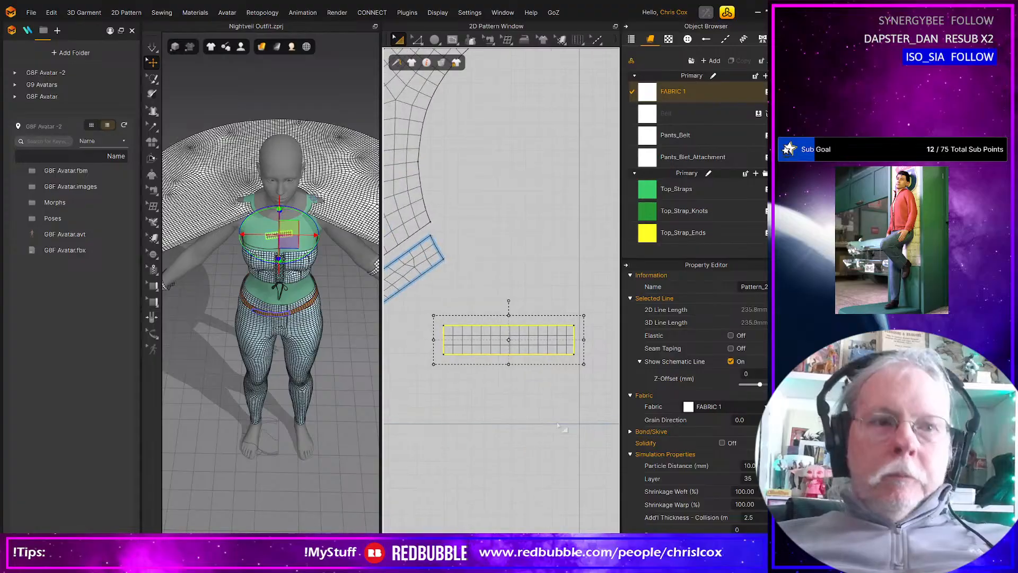
key("z")
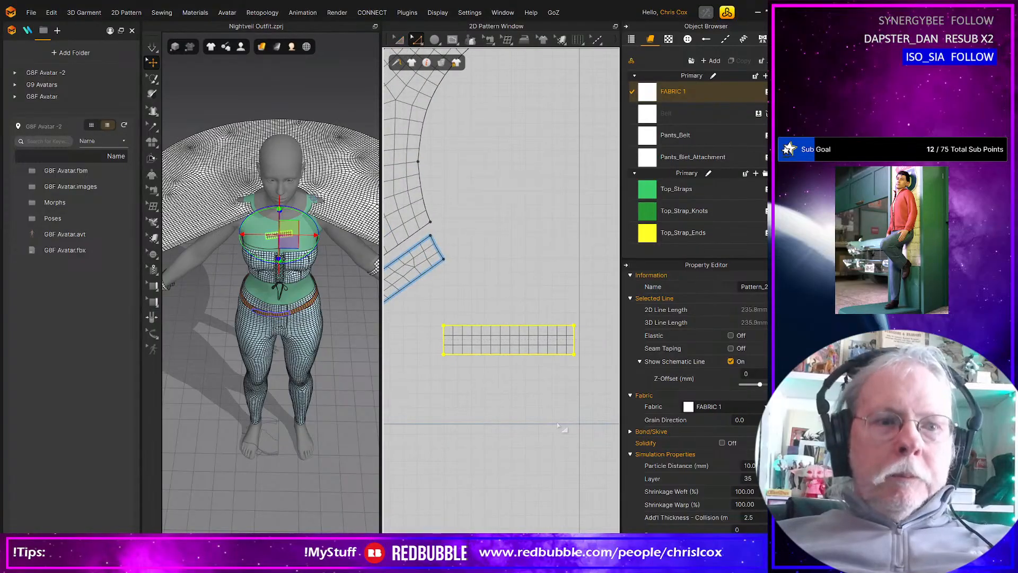
left_click(575, 345)
key("Left")
key("Left")
key("Left")
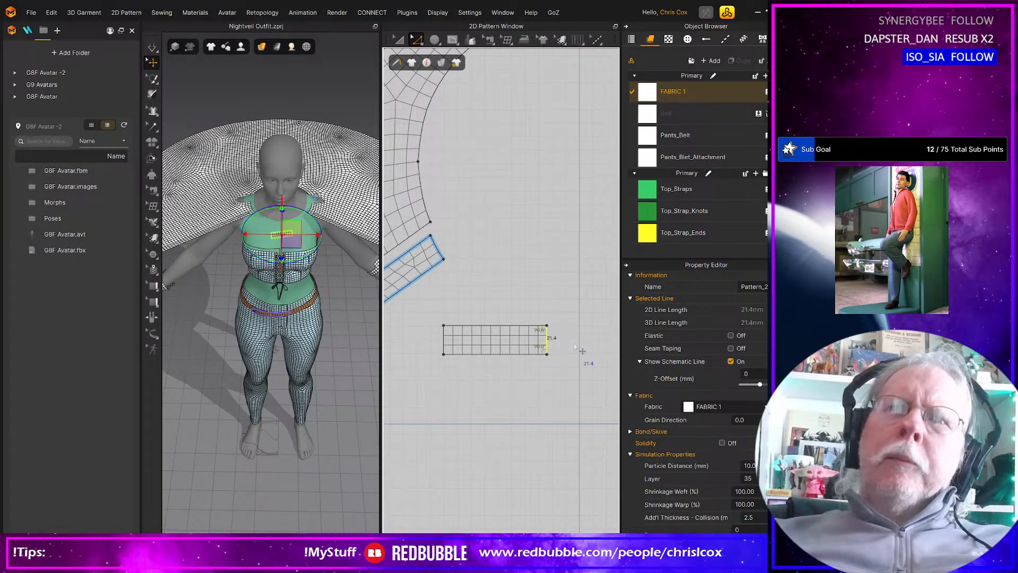
Step: Try to paste a symmetric clone of the small rectangle while only its end edge is selected
right_click_drag(557, 363, 495, 378)
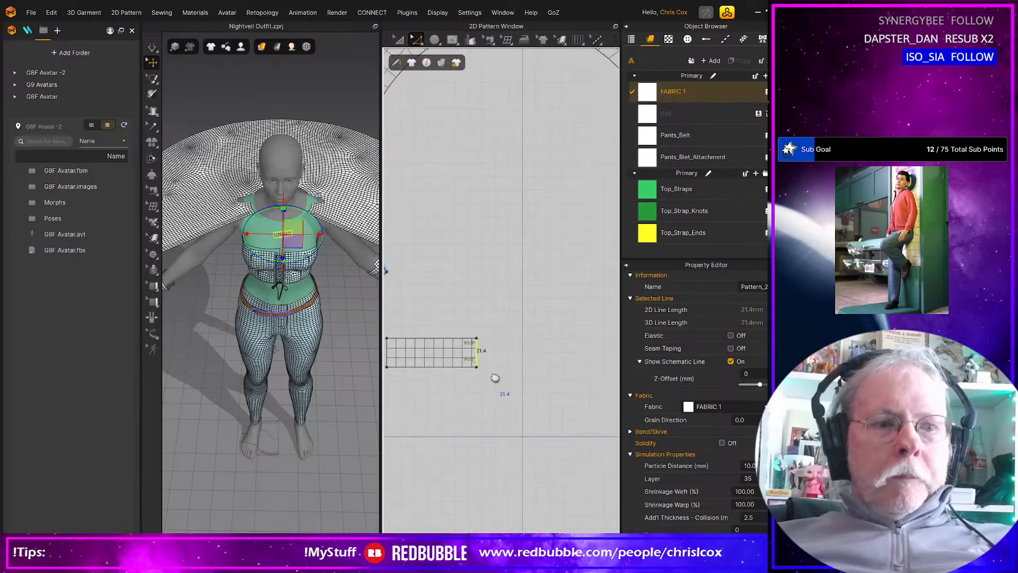
key("ctrl+d")
left_click(536, 374)
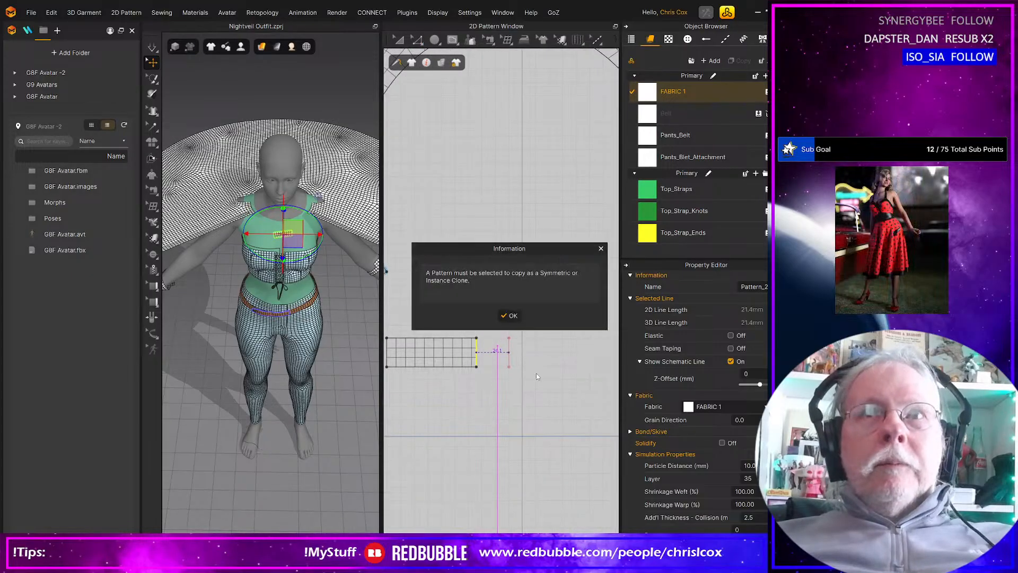
left_click(510, 315)
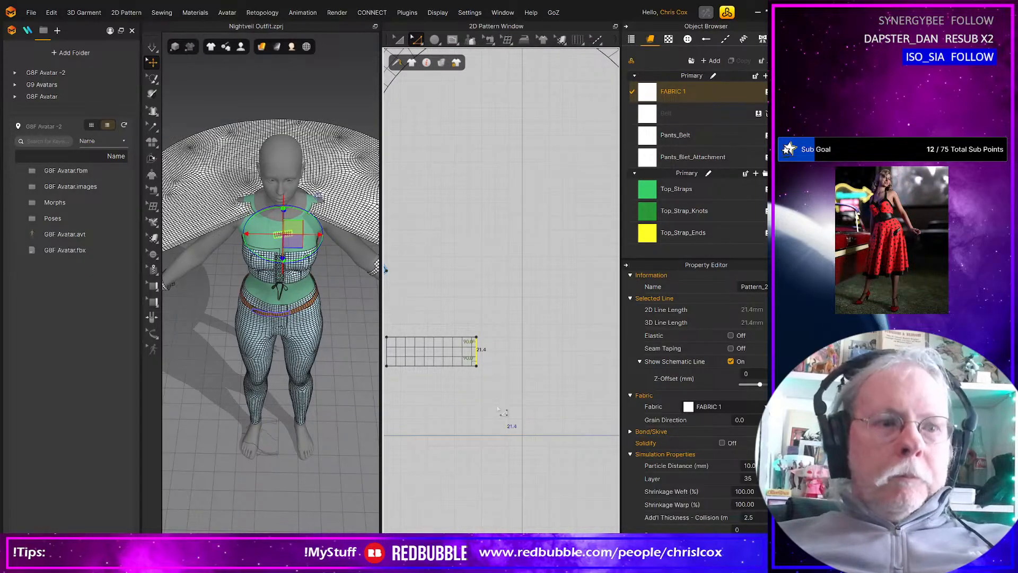
key("a")
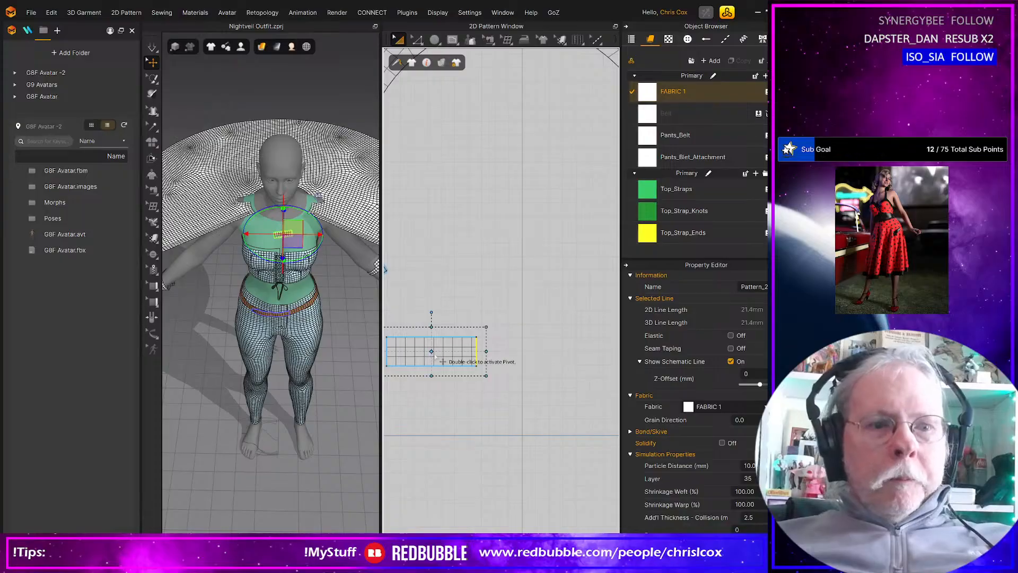
key("ctrl+v")
left_click(512, 353)
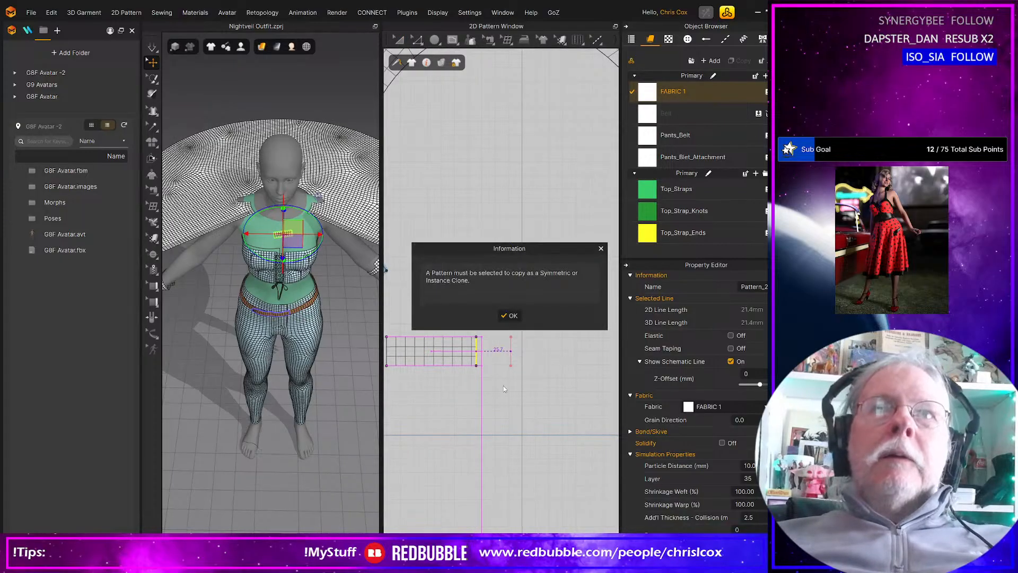
left_click(512, 316)
Step: Select the whole small rectangular pattern and paste a symmetric copy of it just beside its shortened end
left_click(541, 412)
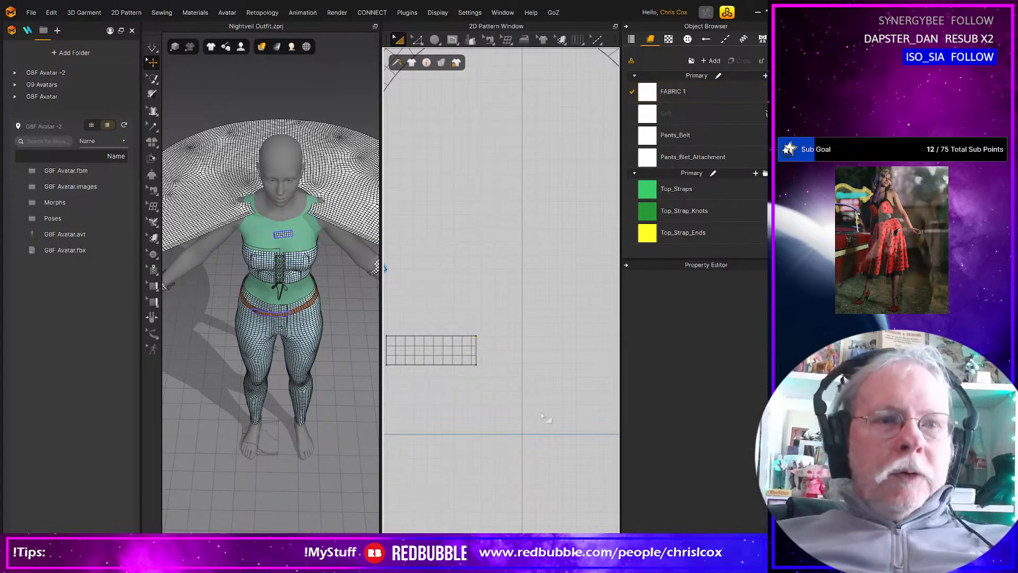
left_click(432, 353)
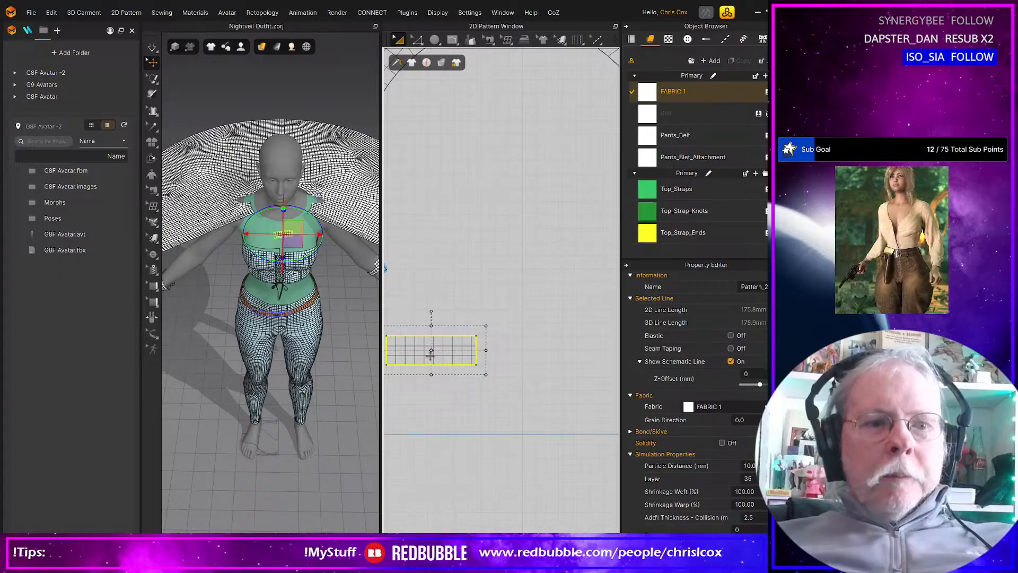
key("ctrl+c")
key("ctrl+v")
left_click(538, 356)
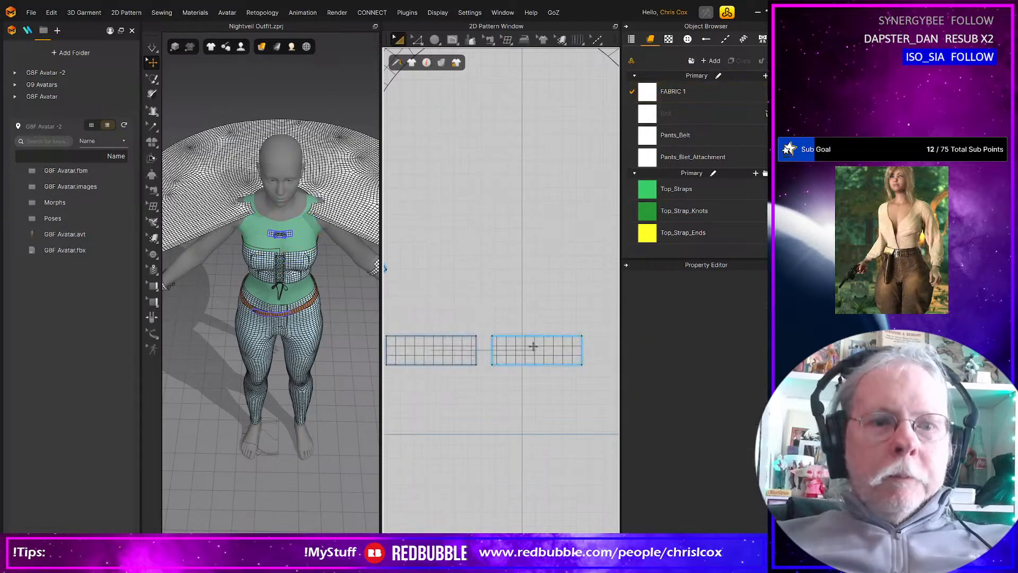
Step: Sew the facing short ends of the two small rectangles together
key("n")
left_click(493, 344)
left_click(477, 350)
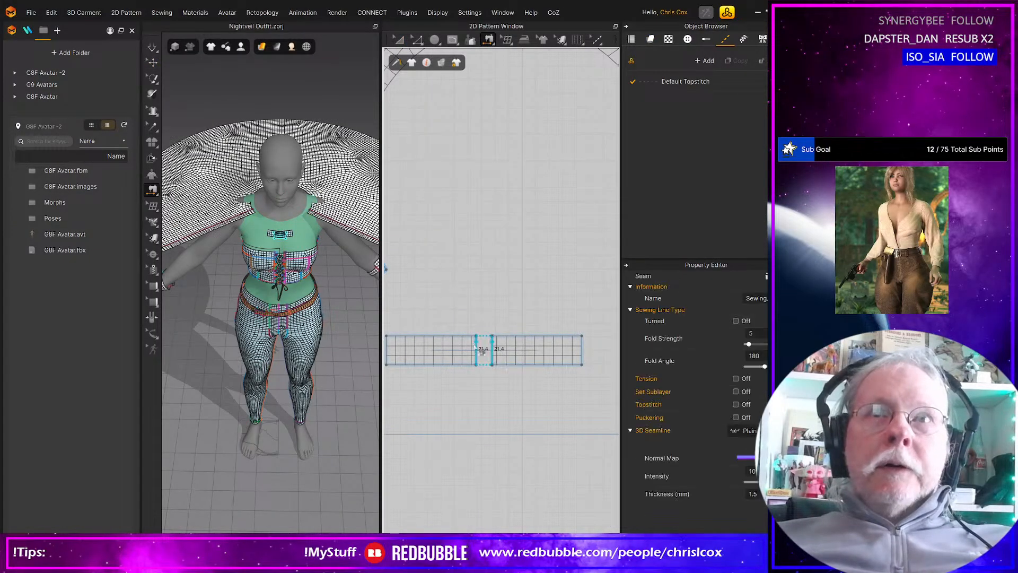
Step: Sew the original rectangle's outer short end to a matching-length segment of the slanted front edge beside the neck opening
scroll(481, 349, "up", 2)
scroll(481, 349, "down", 4)
scroll(477, 345, "down", 2)
middle_click_drag(478, 345, 533, 353)
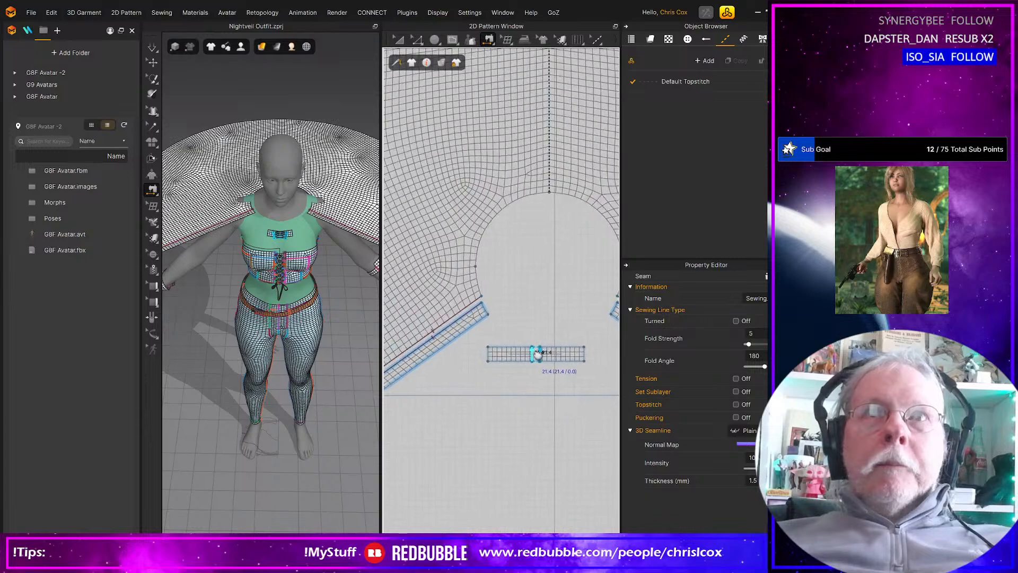
left_click(505, 362)
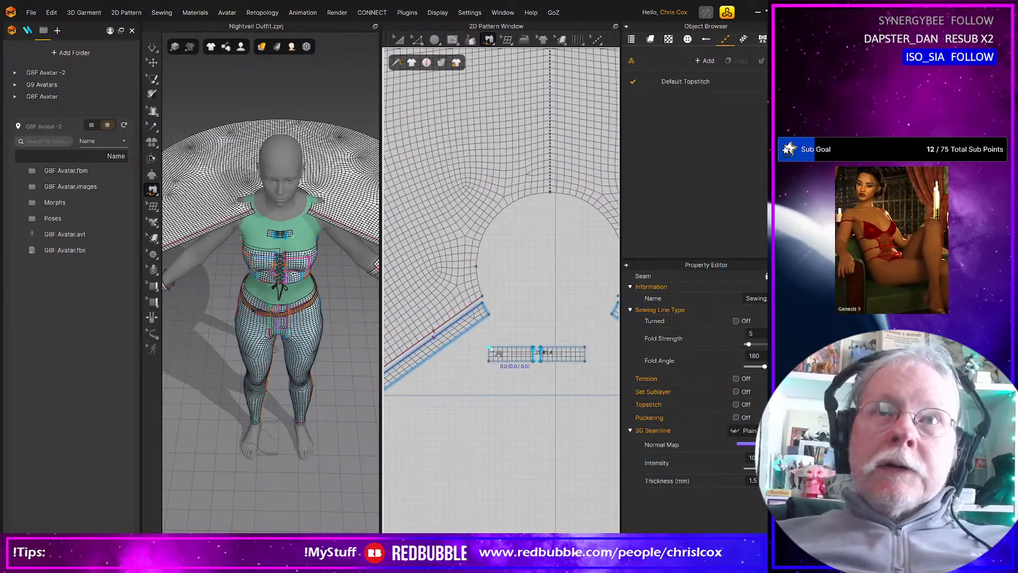
left_click(488, 354)
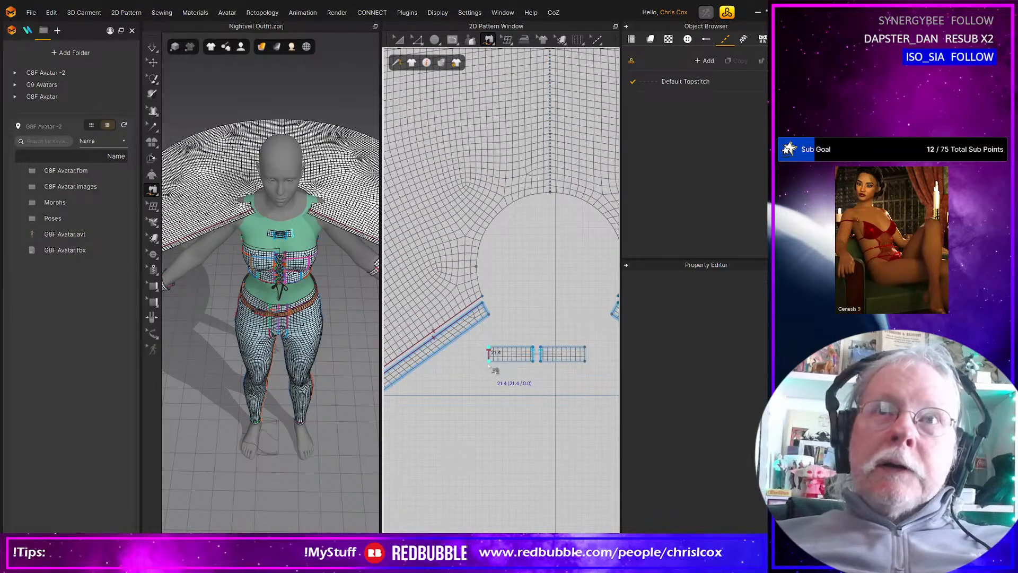
left_click(467, 312)
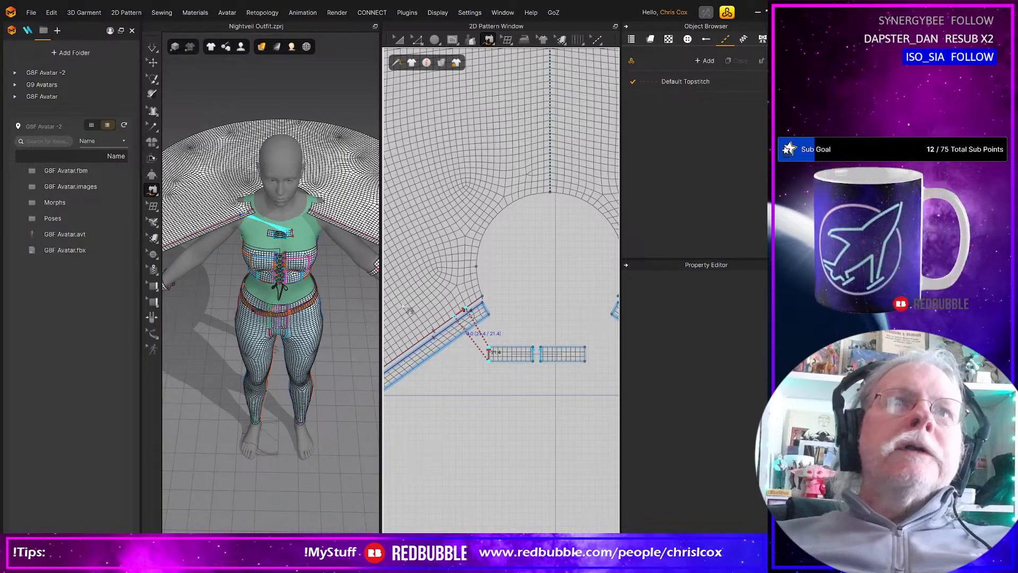
left_click(477, 325)
Step: Select both neck rectangles, run the simulation and pull the bunched cape off the chest so it drapes over the shoulders
scroll(295, 249, "up", 3)
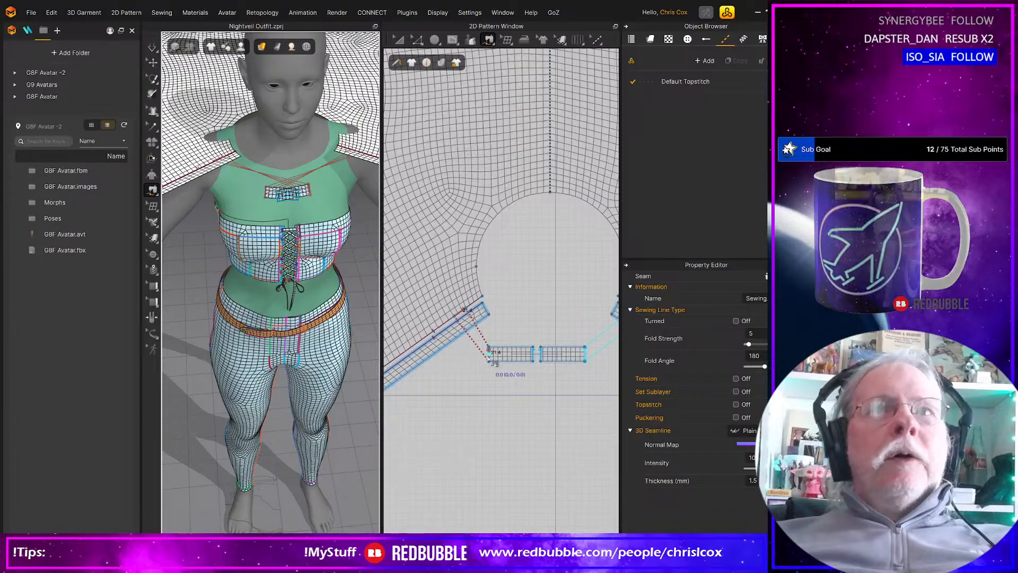
key("a")
left_click_drag(482, 334, 570, 382)
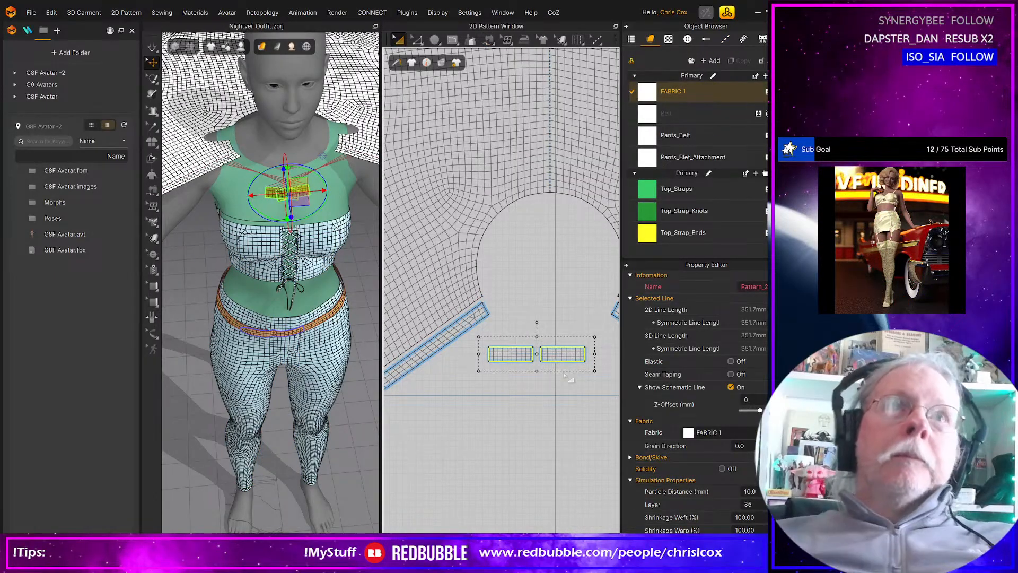
key("space")
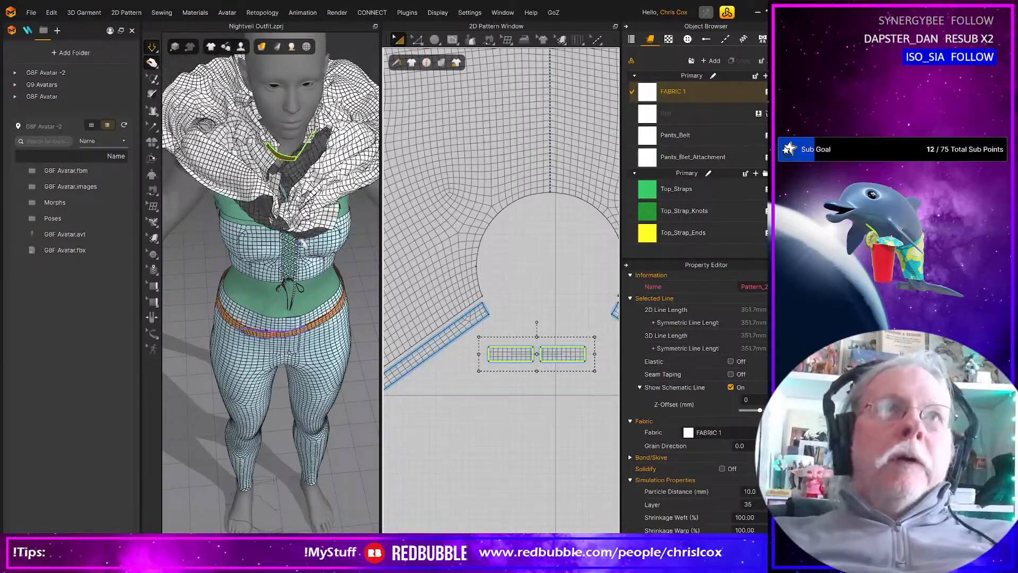
left_click_drag(213, 195, 210, 197)
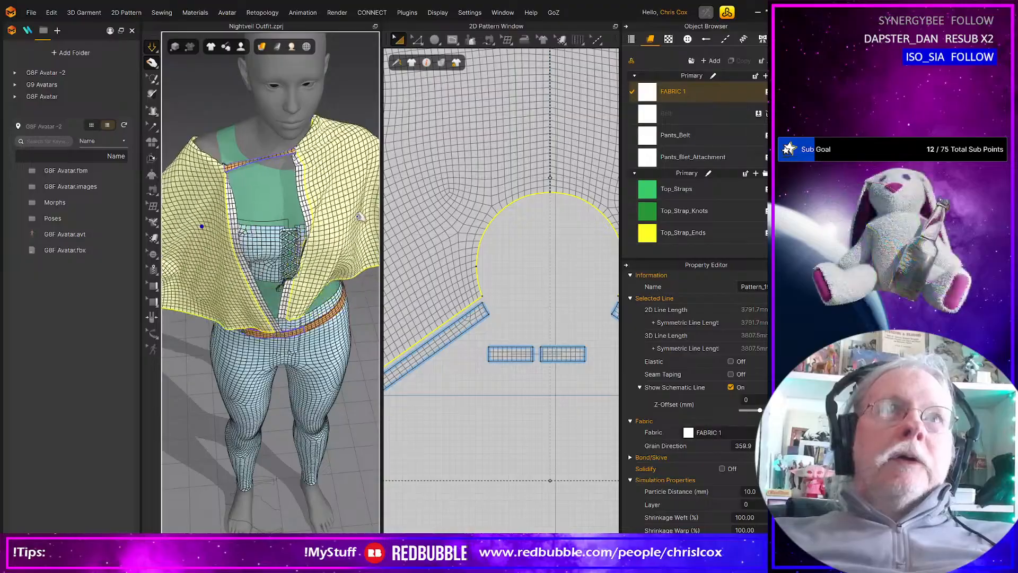
Step: Pull the cape's shoulder area and both front edge strips into place around the neck in the running simulation
right_click_drag(356, 217, 496, 200)
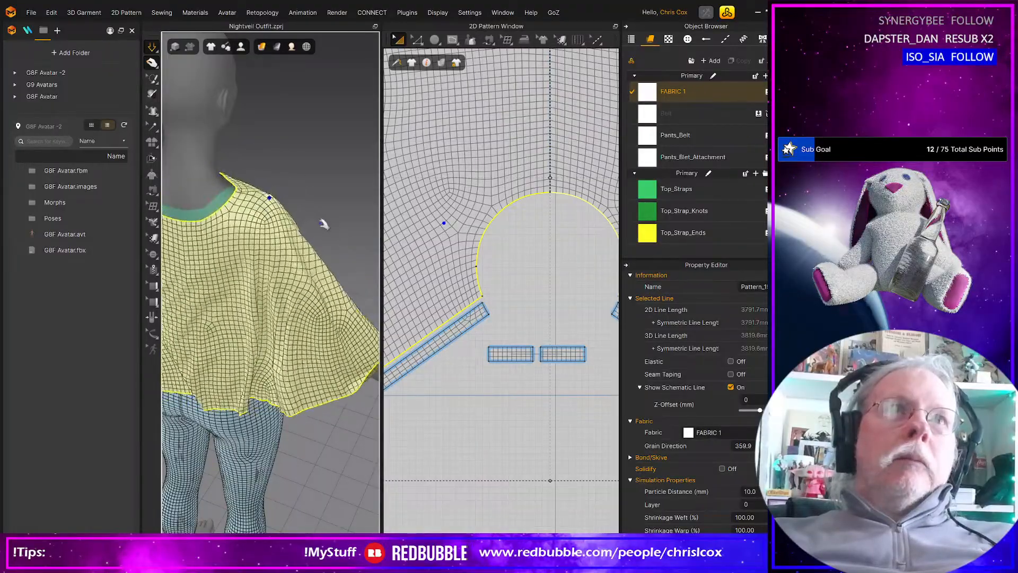
right_click_drag(324, 224, 291, 244)
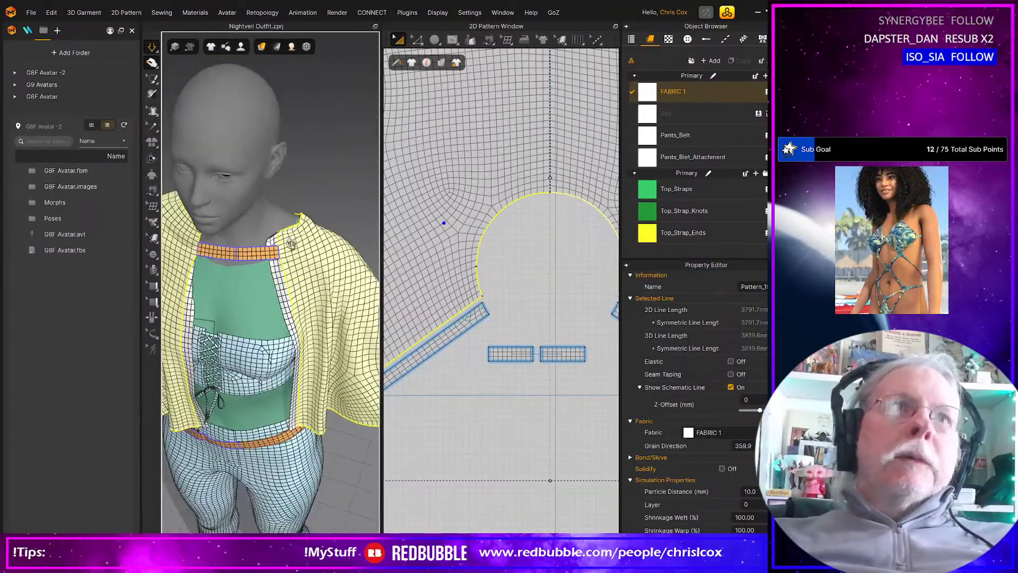
left_click(195, 293)
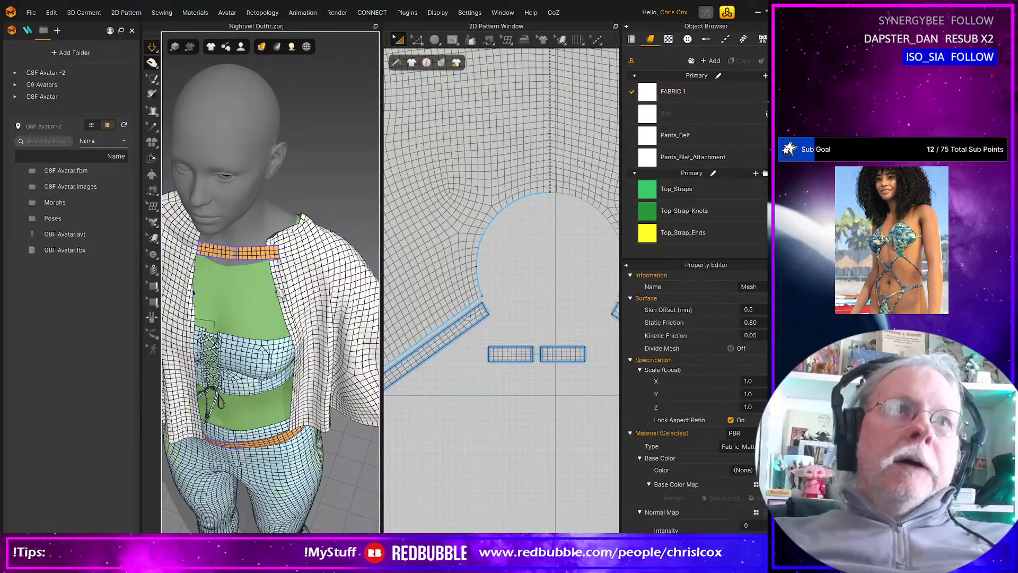
left_click(191, 319)
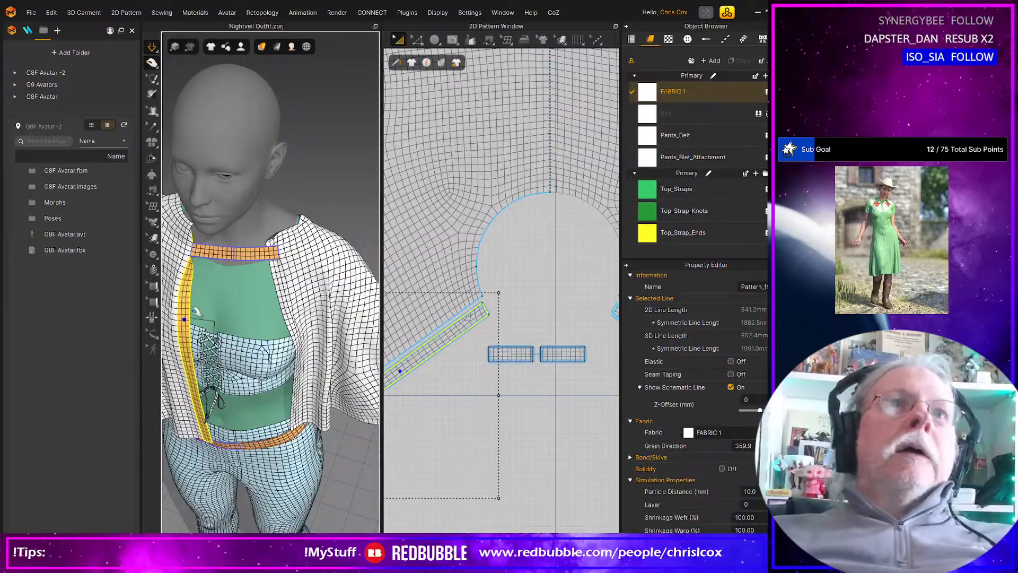
left_click(181, 257)
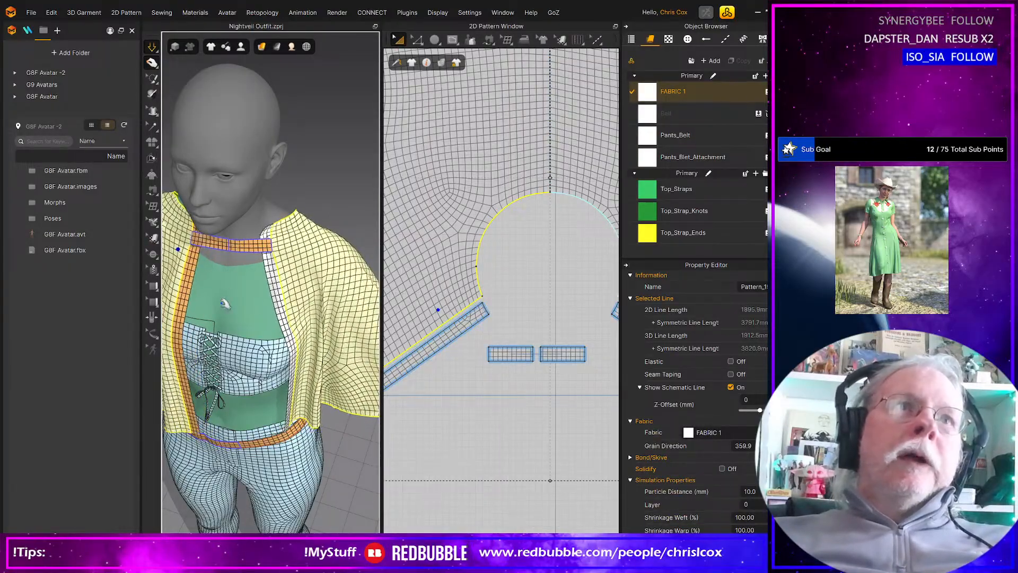
left_click(274, 292)
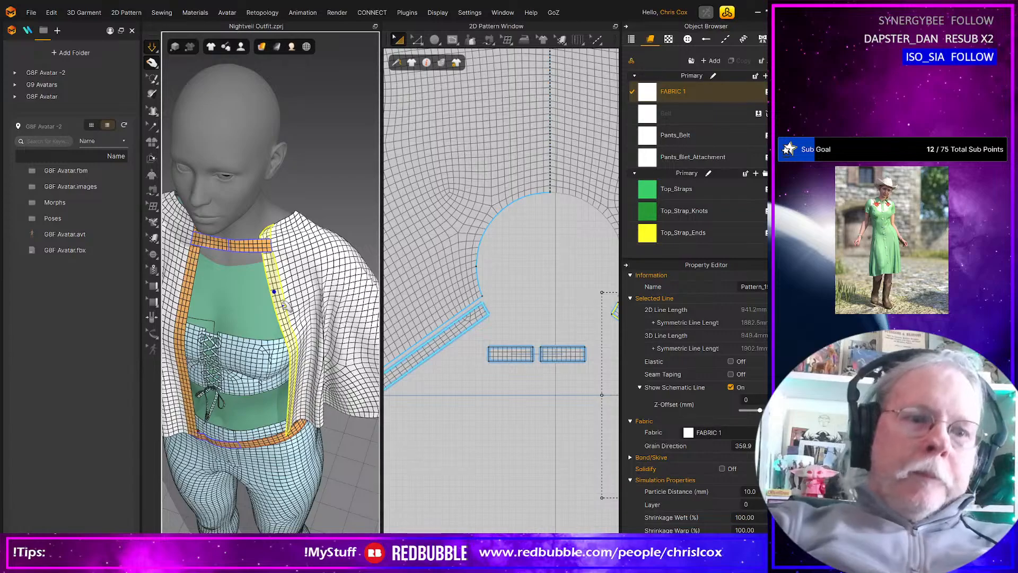
Step: Pull the back of the cape up toward the nape of the avatar's neck in the running simulation
right_click_drag(287, 304, 366, 309)
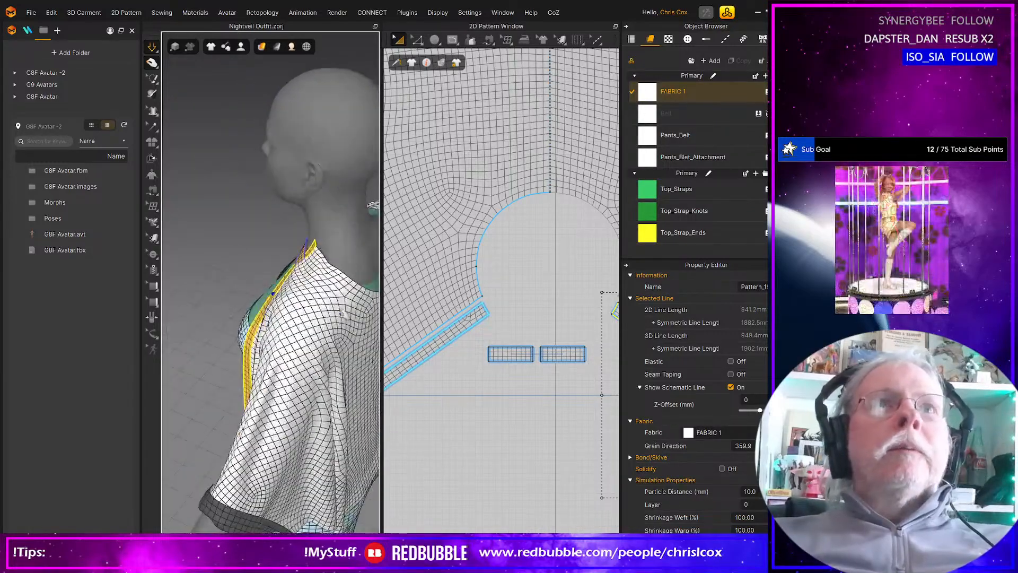
middle_click_drag(366, 310, 280, 295)
left_click(295, 287)
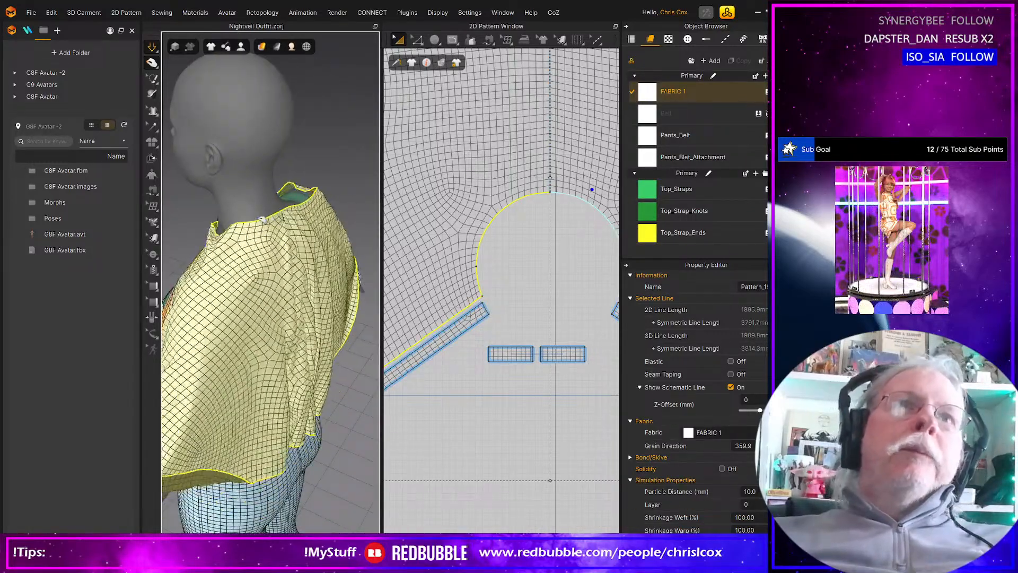
right_click_drag(267, 237, 305, 222)
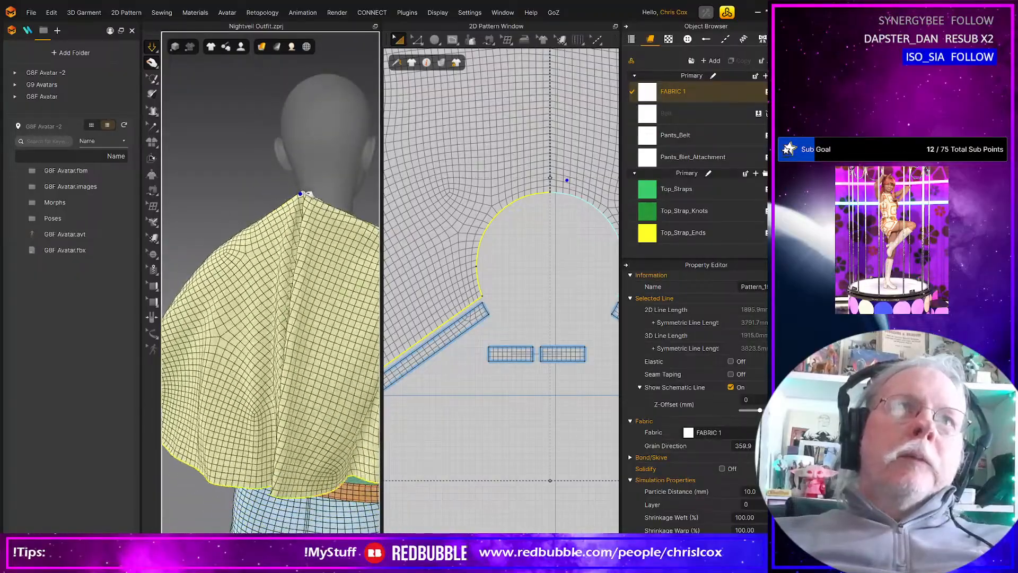
Step: Open the linked-pattern options for the cape from its draped back
right_click_drag(339, 253, 281, 242)
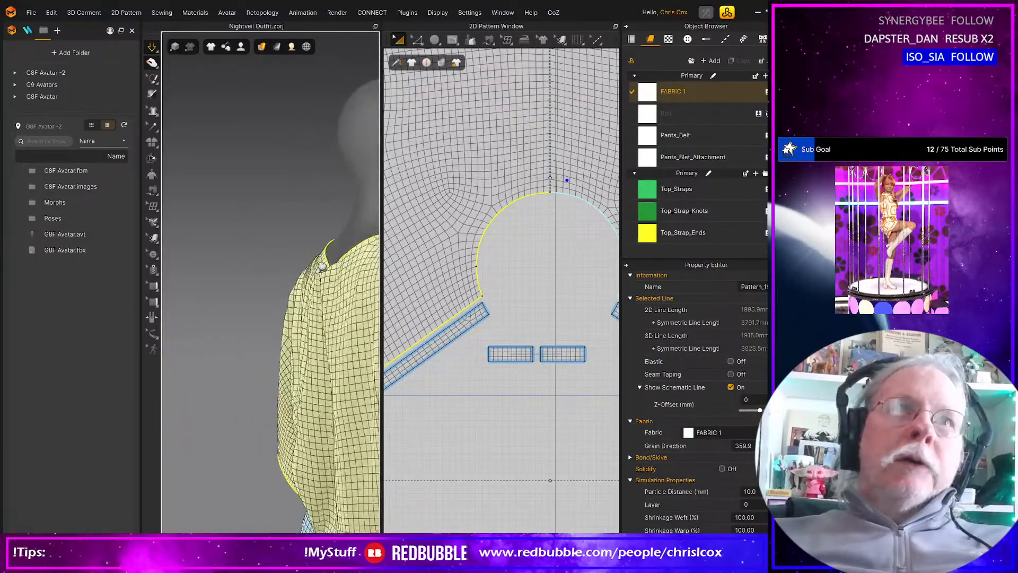
middle_click_drag(323, 256, 259, 269)
right_click(270, 331)
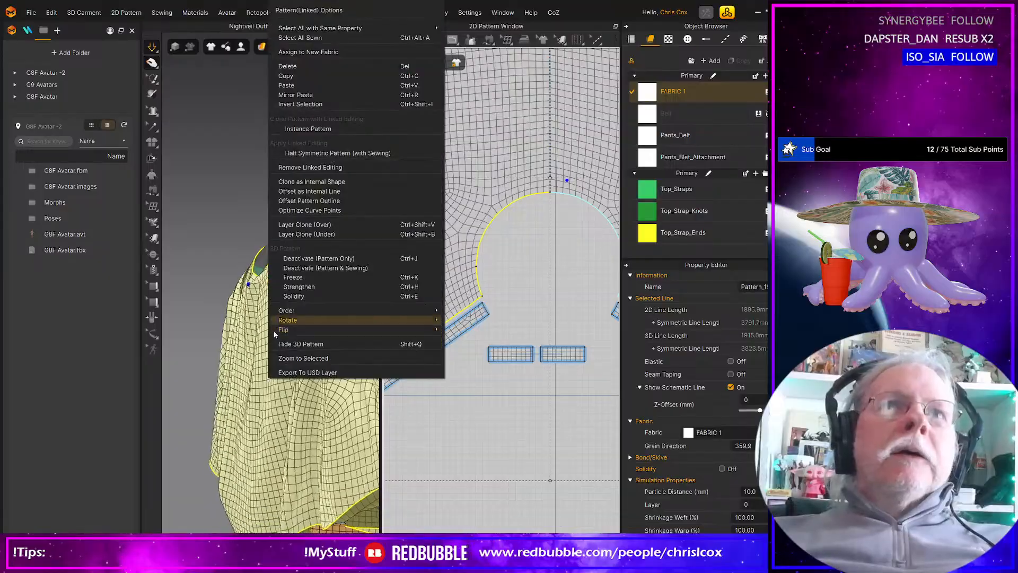
Step: Slide the neck strap's seam up along the front trim's edge to near the trim's neckline end
left_click(233, 326)
middle_click_drag(235, 332, 227, 339)
right_click_drag(227, 339, 274, 280)
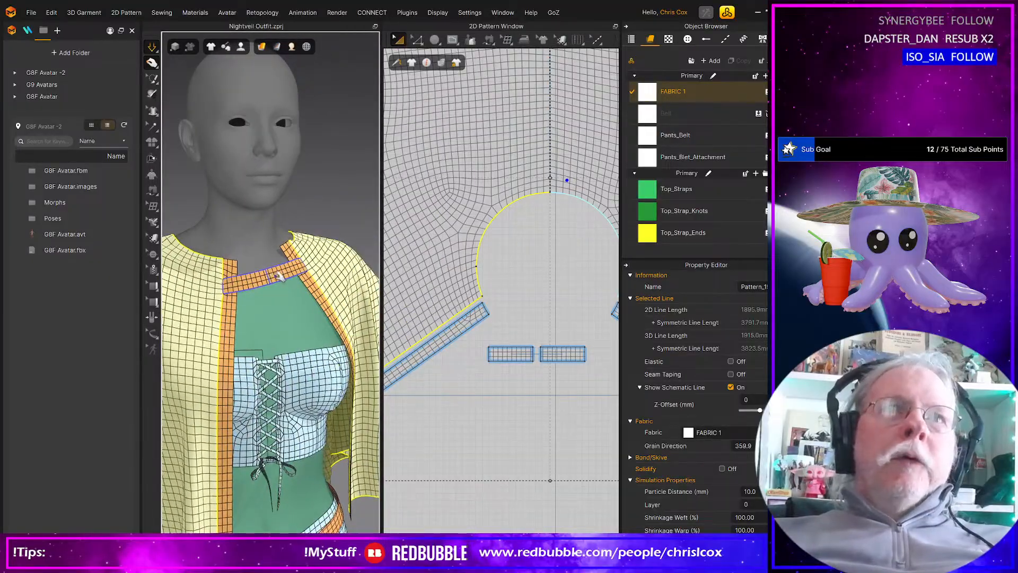
scroll(496, 380, "up", 3)
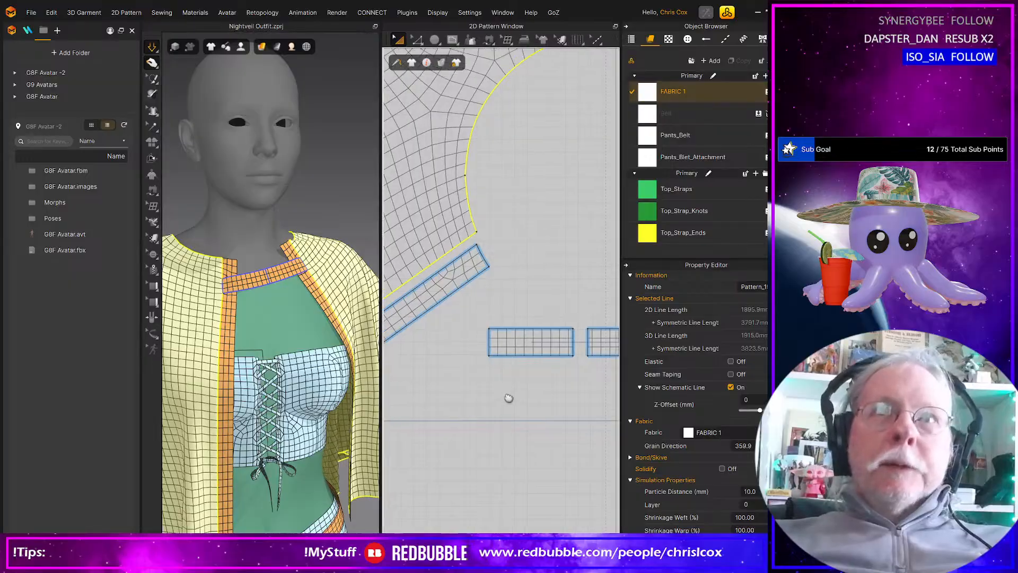
key("b")
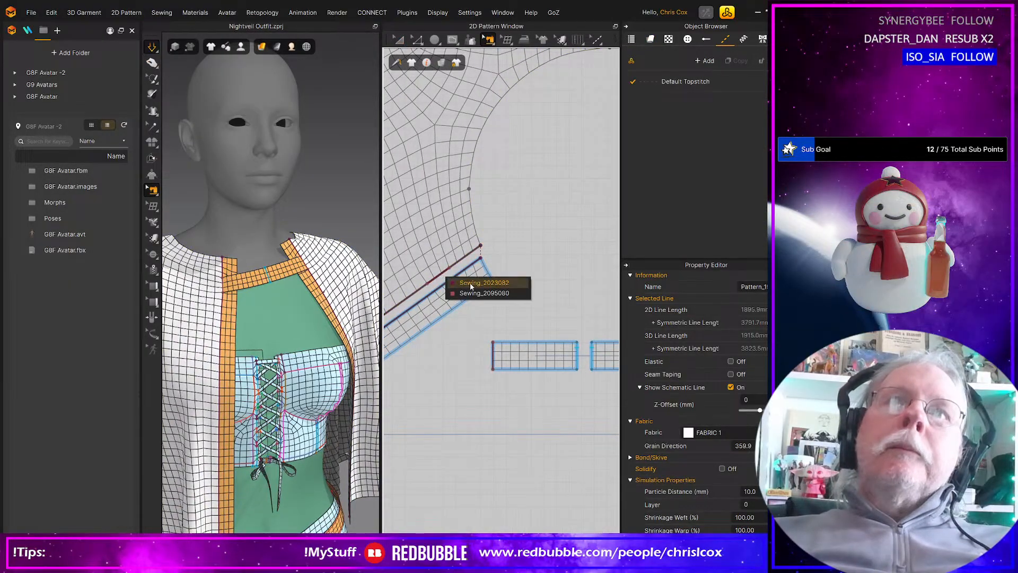
left_click(443, 276)
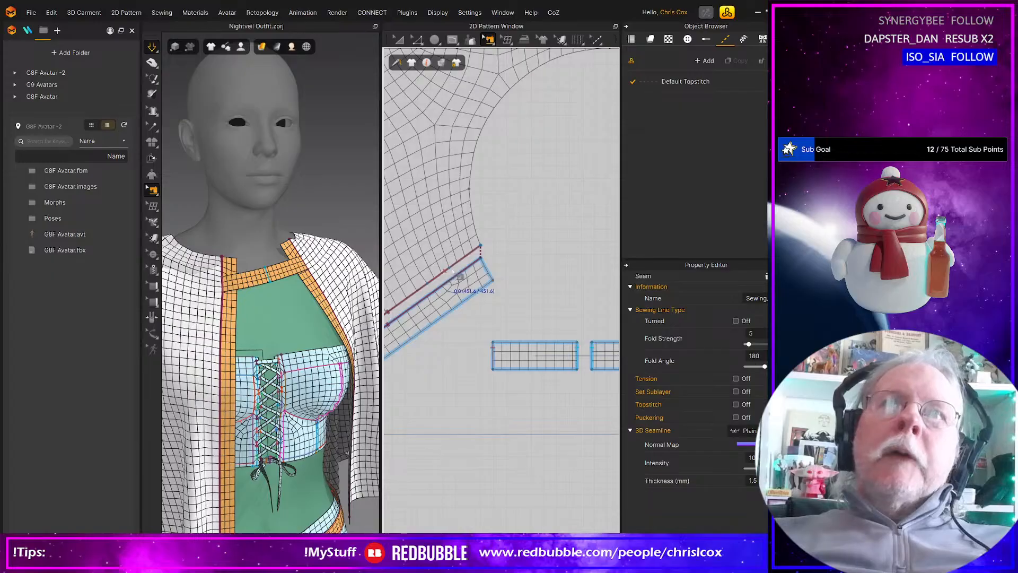
left_click(510, 293)
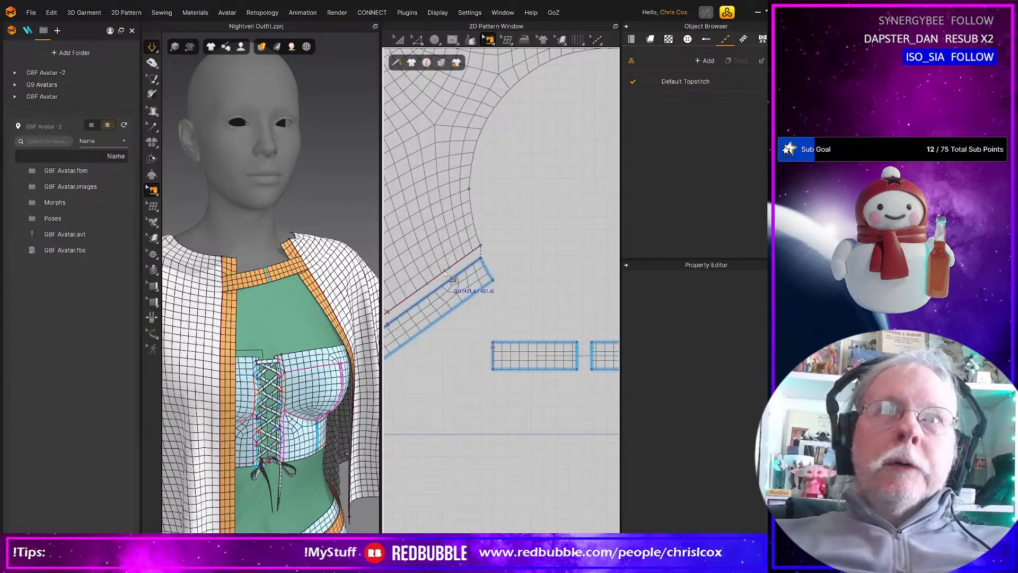
left_click(453, 280)
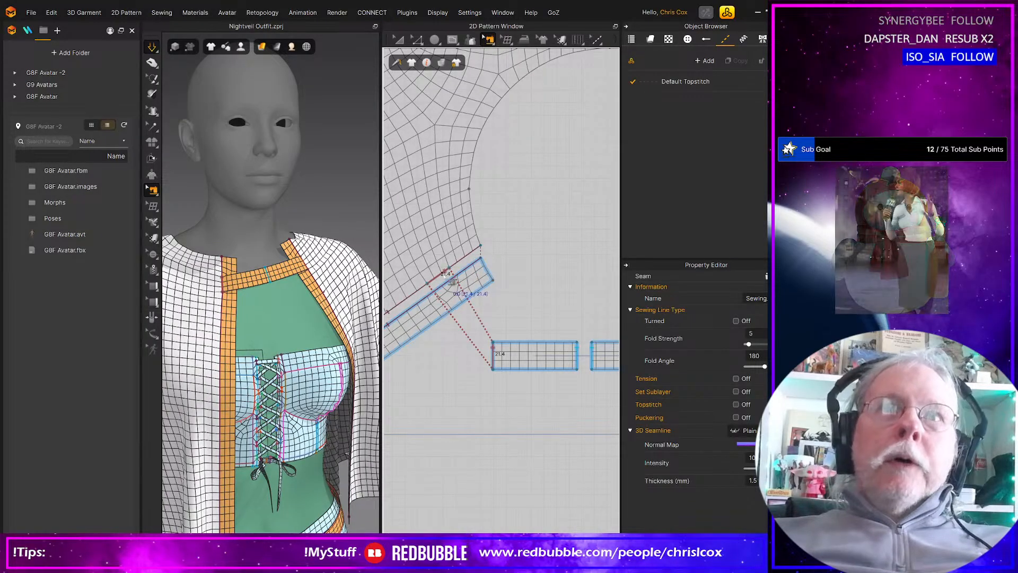
left_click_drag(454, 281, 476, 270)
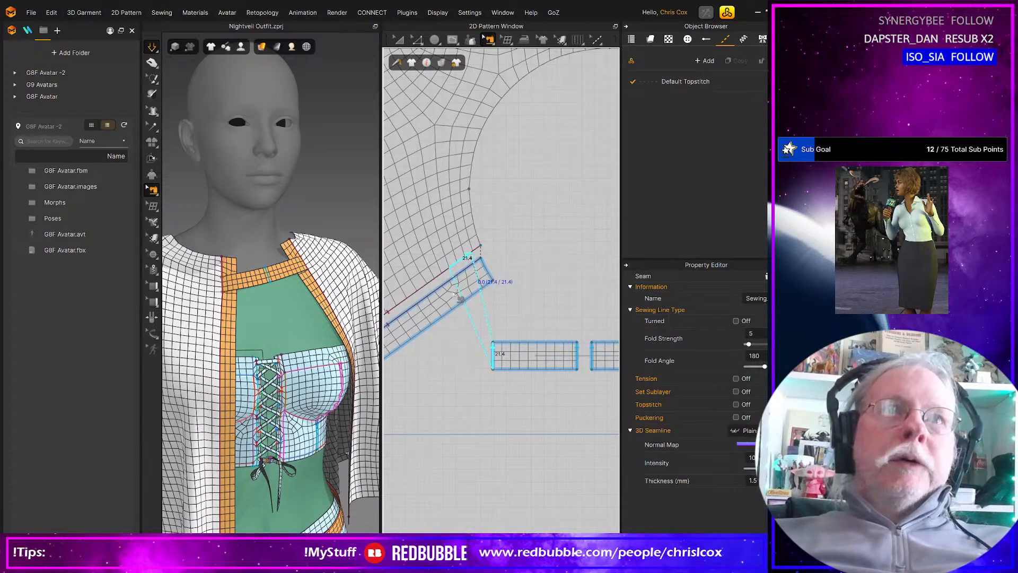
left_click(485, 318)
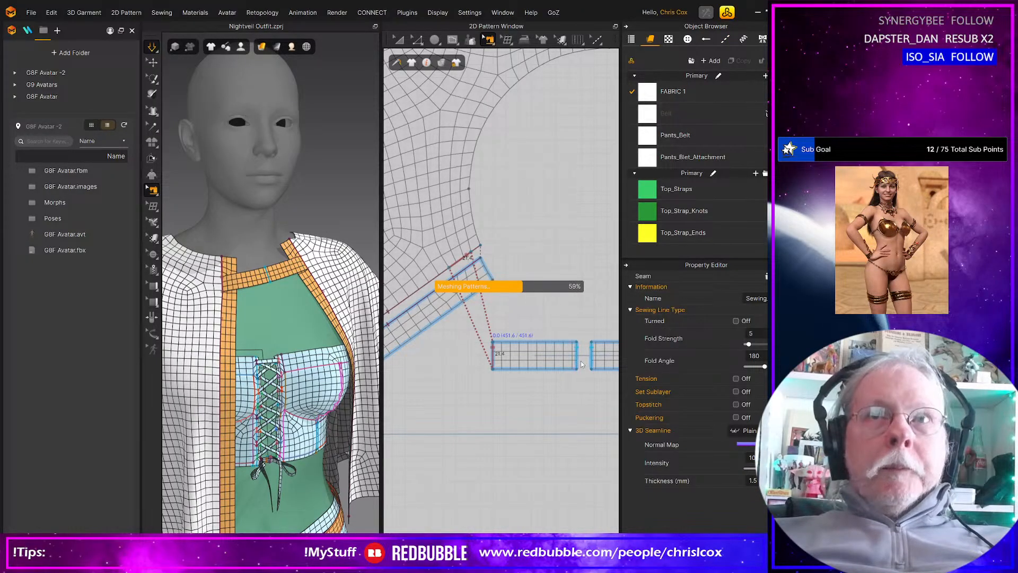
Step: Shorten the two small neck strap patterns by moving their inner short edges away from the centre line
key("s")
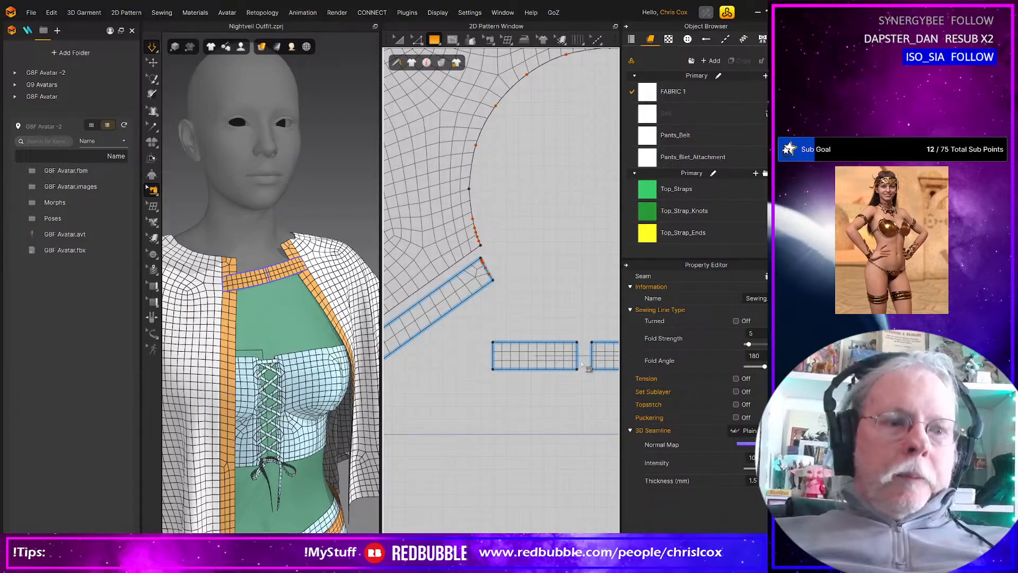
key("z")
left_click(578, 355)
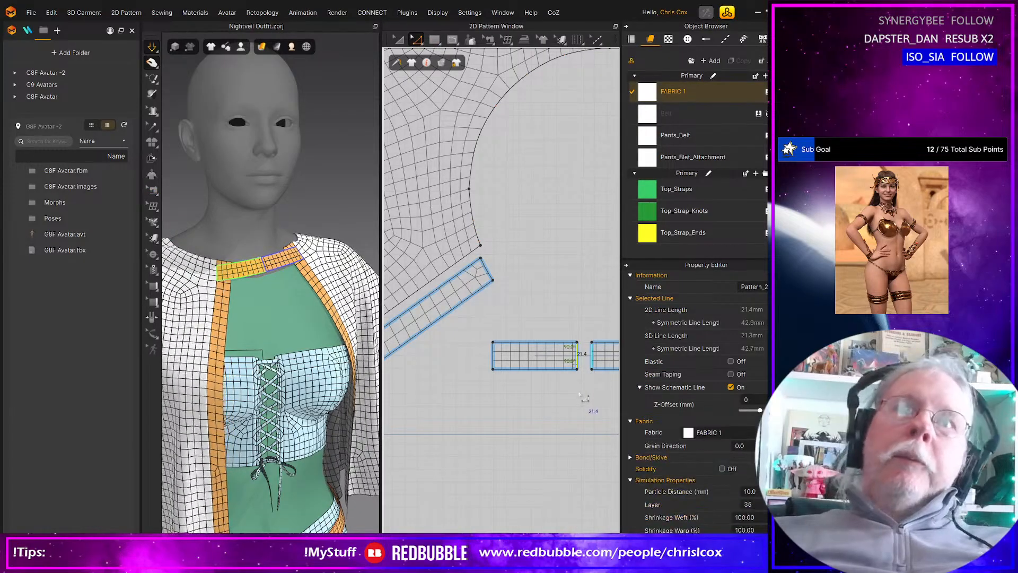
key("Left")
key("Left")
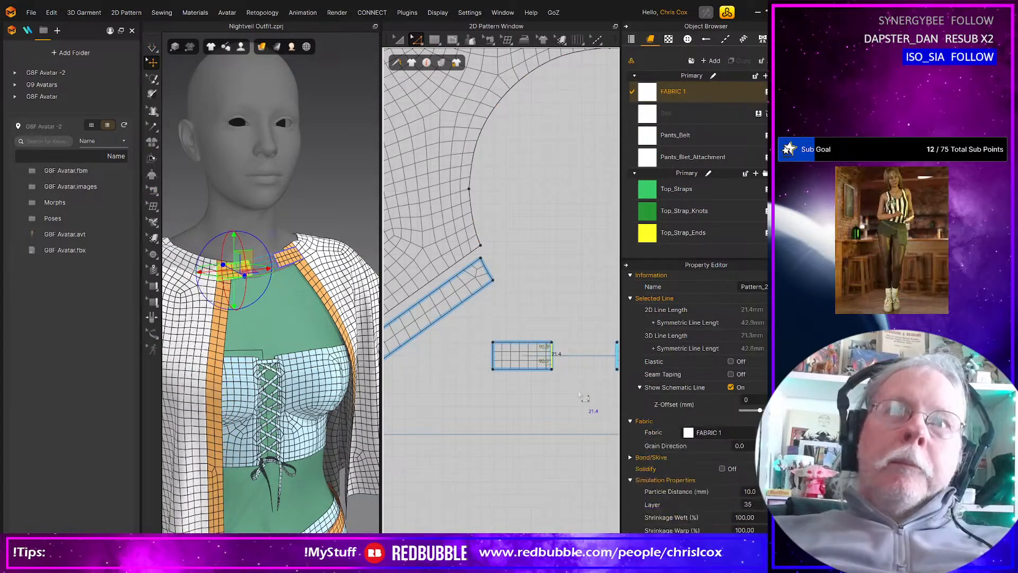
key("8")
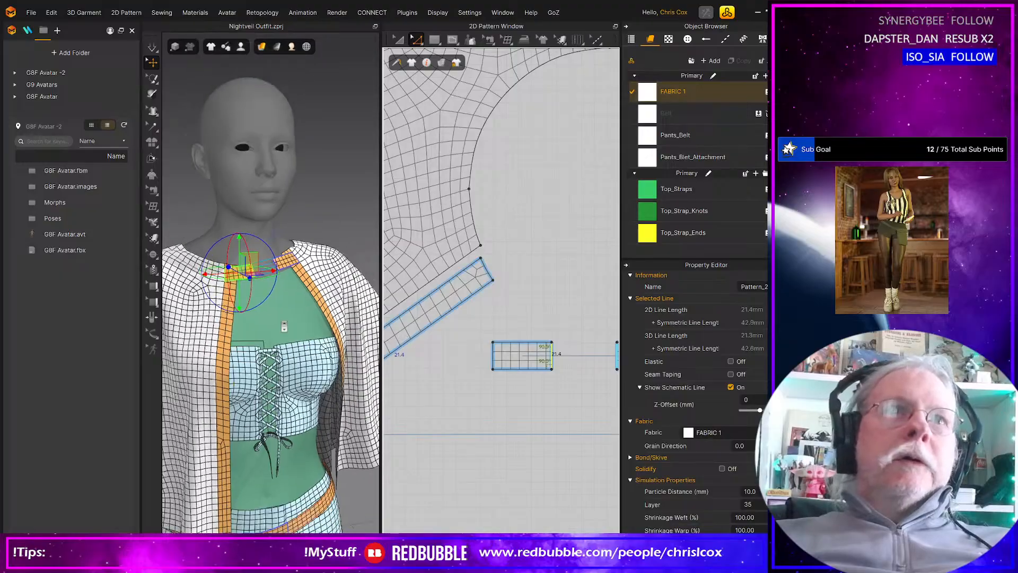
right_click_drag(401, 314, 274, 303)
scroll(535, 291, "down", 5)
middle_click_drag(534, 292, 491, 297)
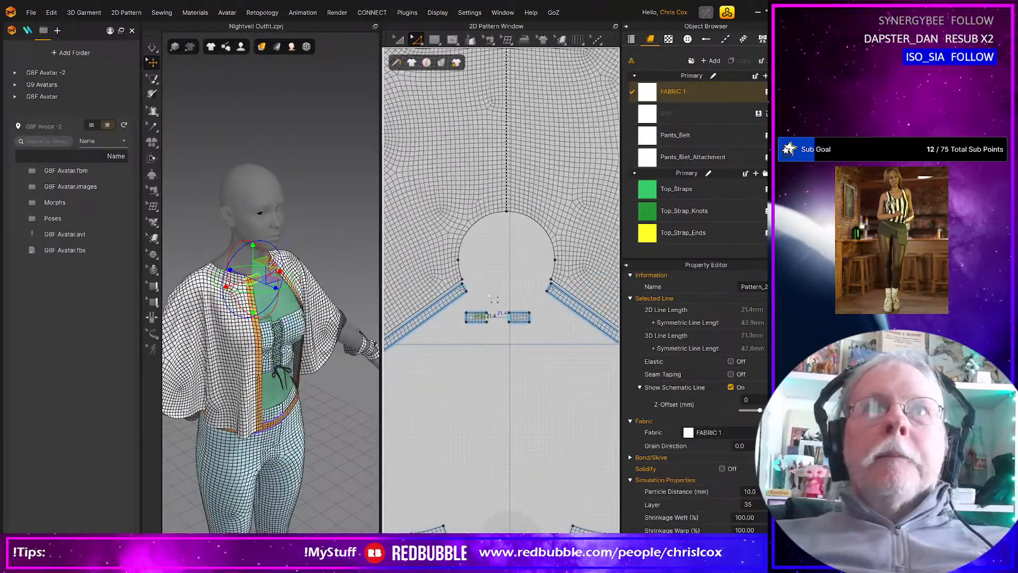
left_click(450, 305)
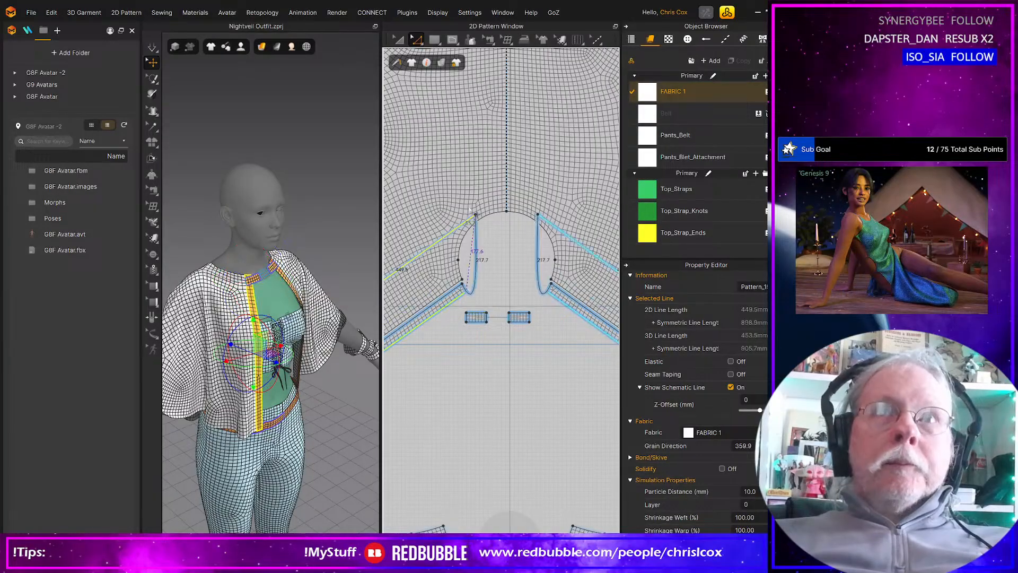
key("ctrl+z")
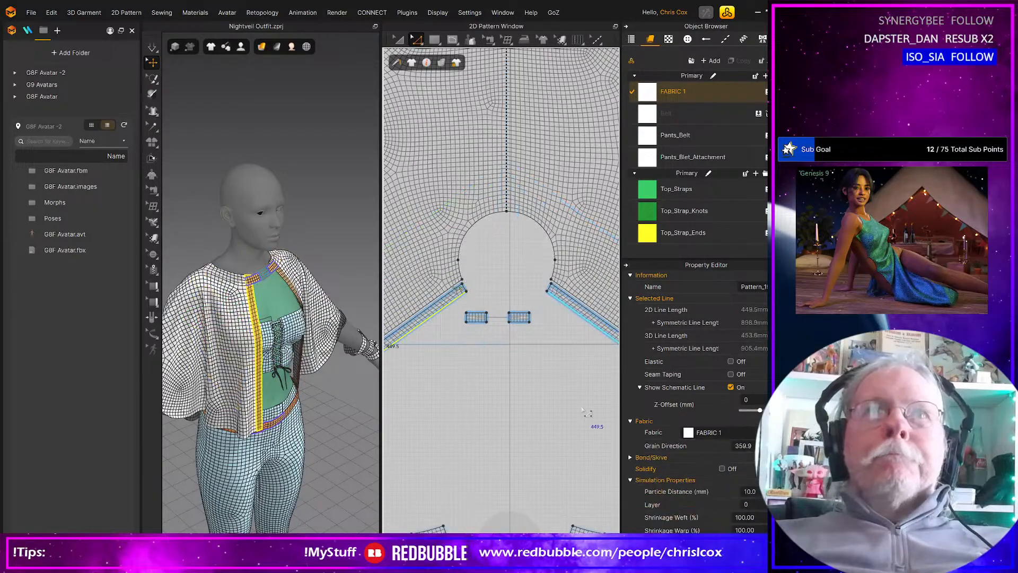
left_click(563, 317)
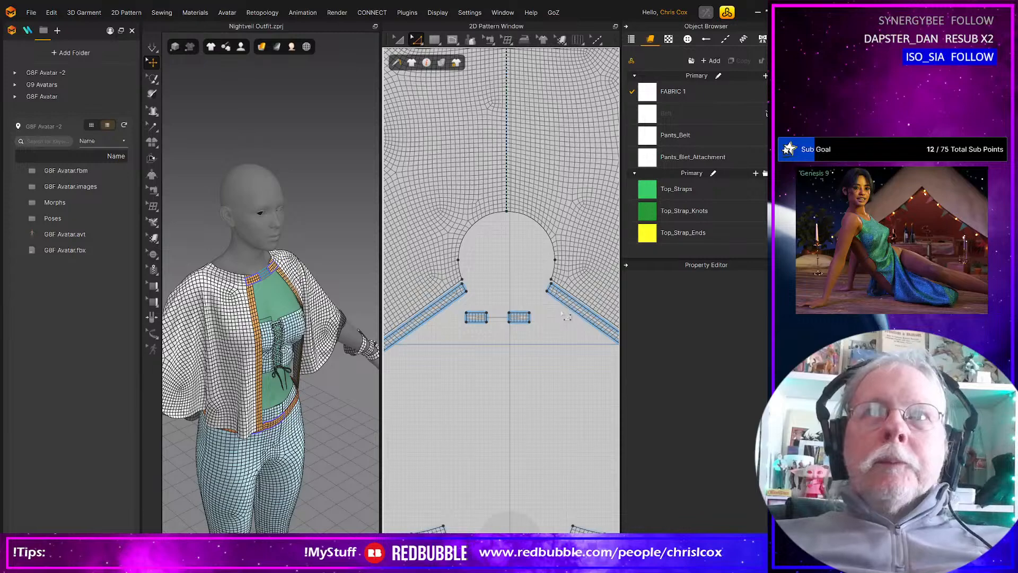
Step: Scale the jacket's neckline curve down with Transform Point/Segment to a line length of about 230 mm and simulate the garment
left_click(467, 236)
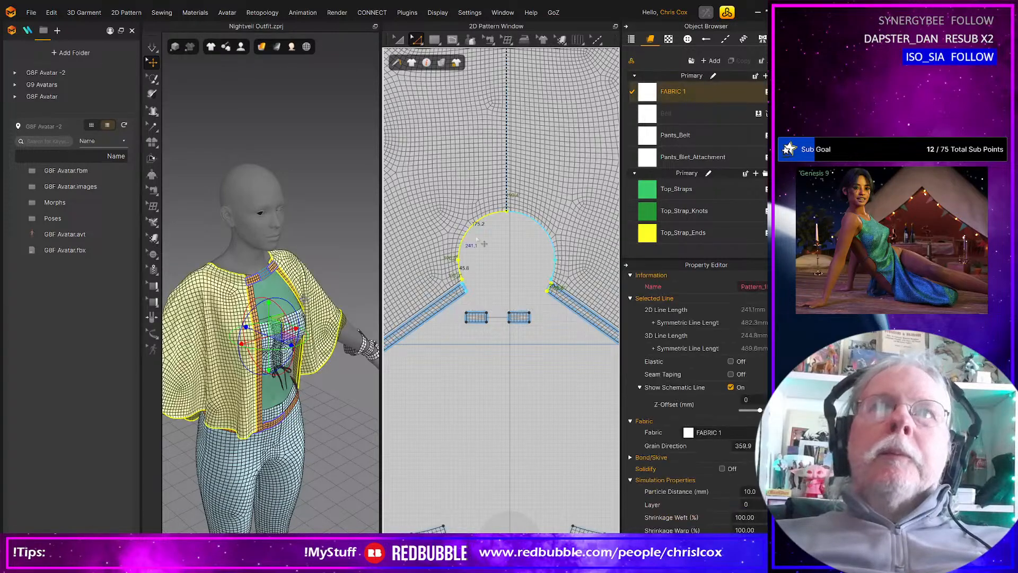
left_click(416, 40)
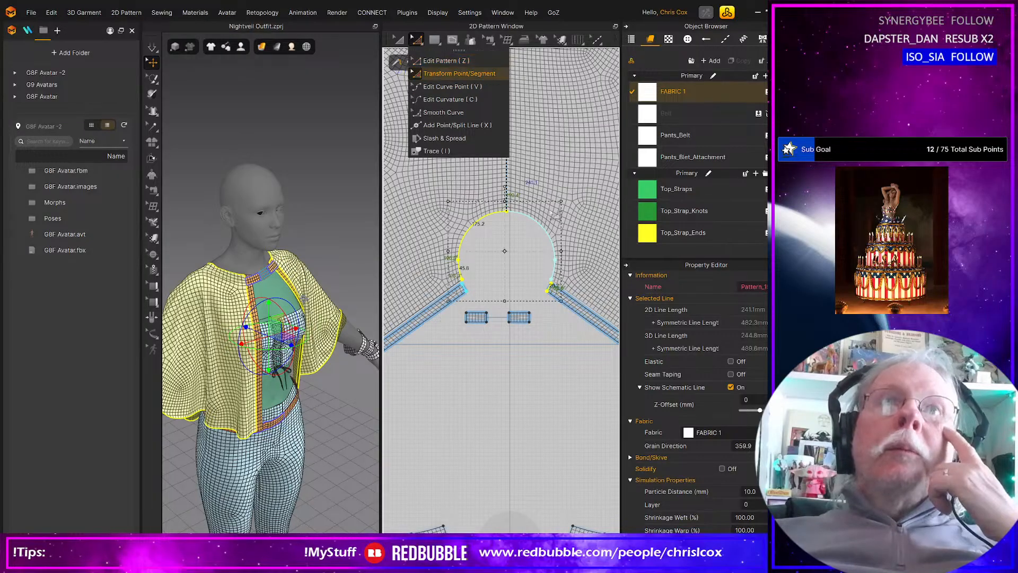
left_click(453, 73)
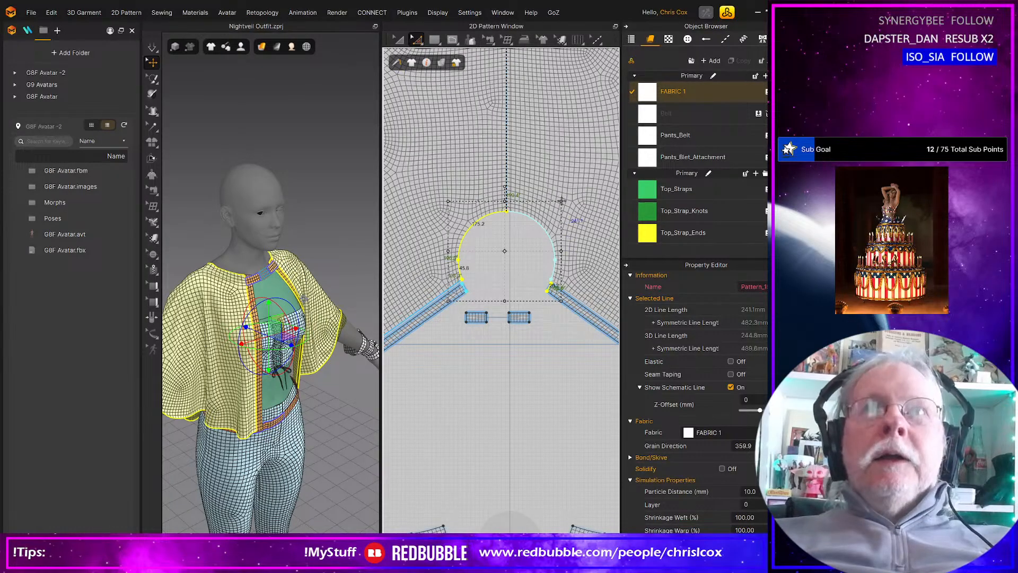
left_click_drag(561, 201, 552, 209)
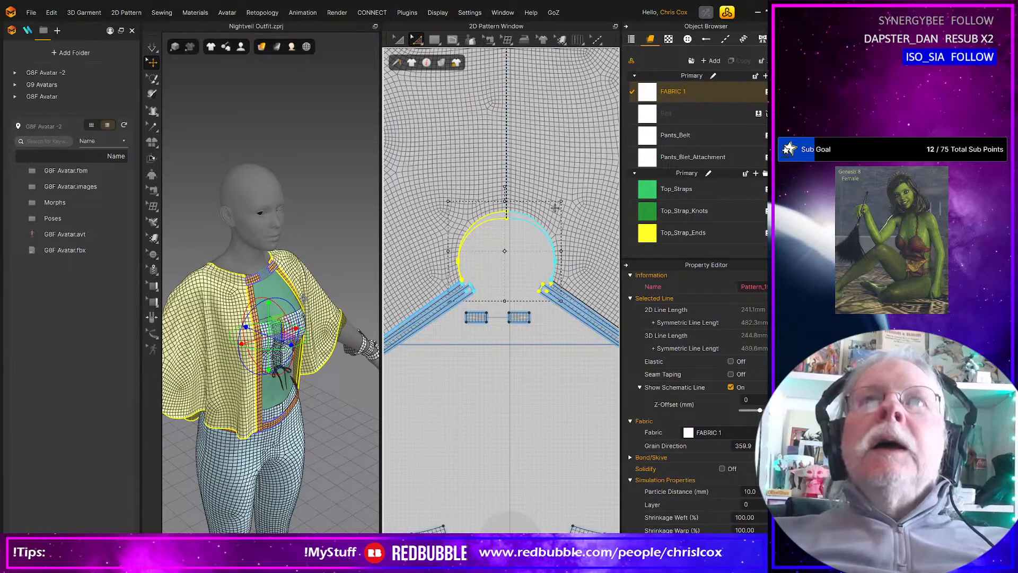
left_click_drag(556, 208, 555, 208)
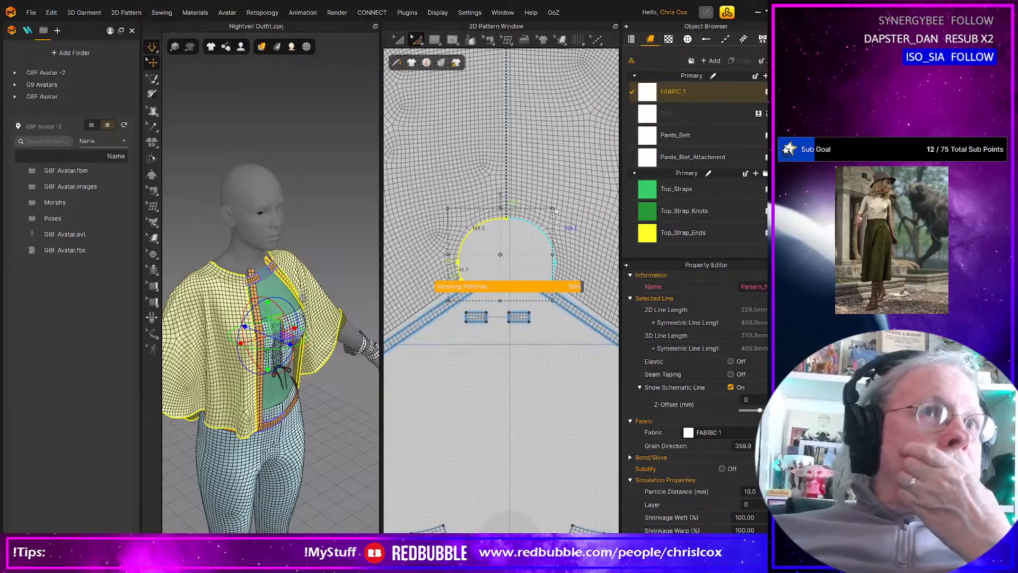
key("space")
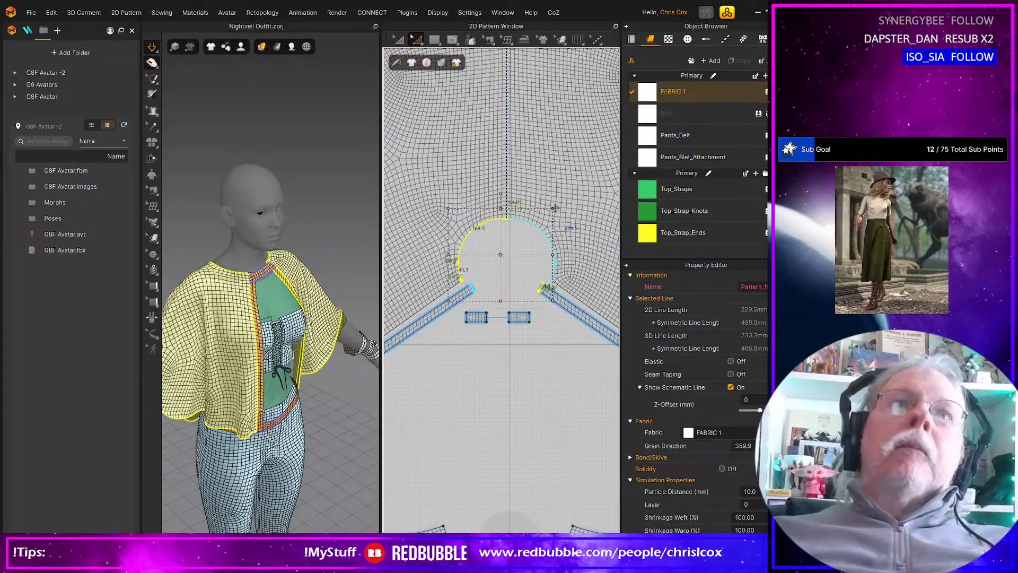
right_click_drag(233, 277, 290, 274)
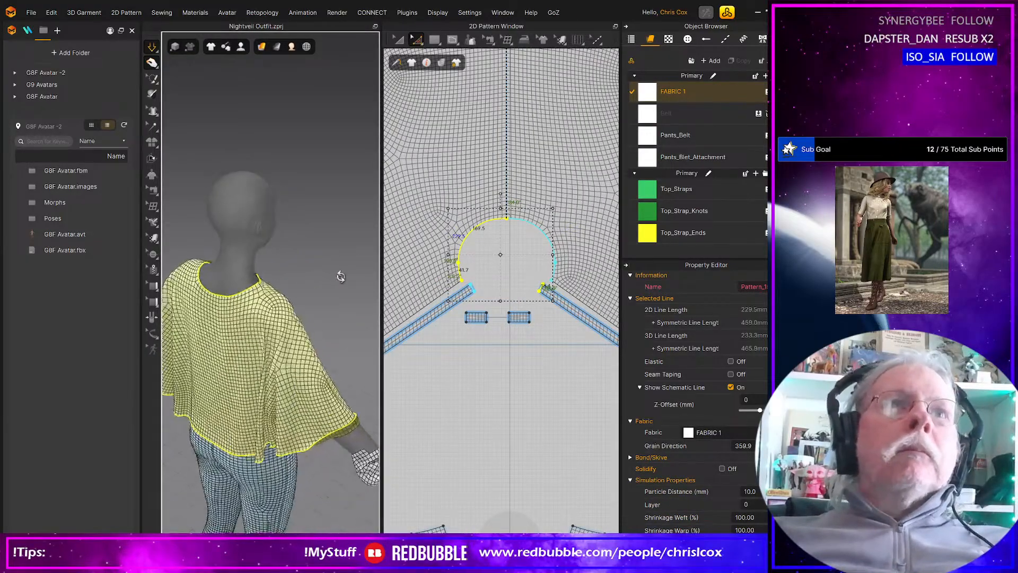
Step: Move the lower neckline points and the front trim's upper end inward toward the centre line
left_click(504, 247)
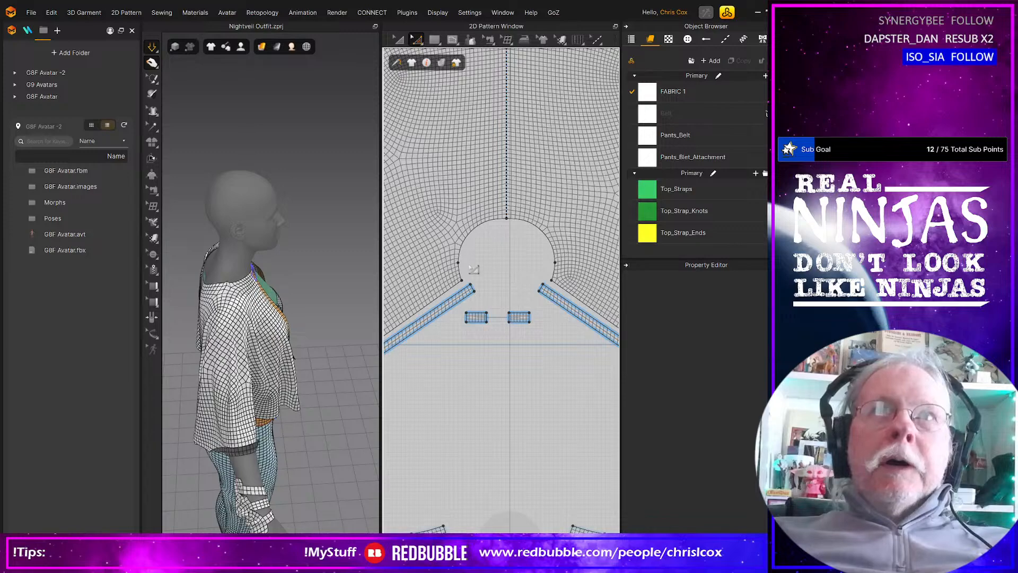
left_click_drag(491, 292, 446, 255)
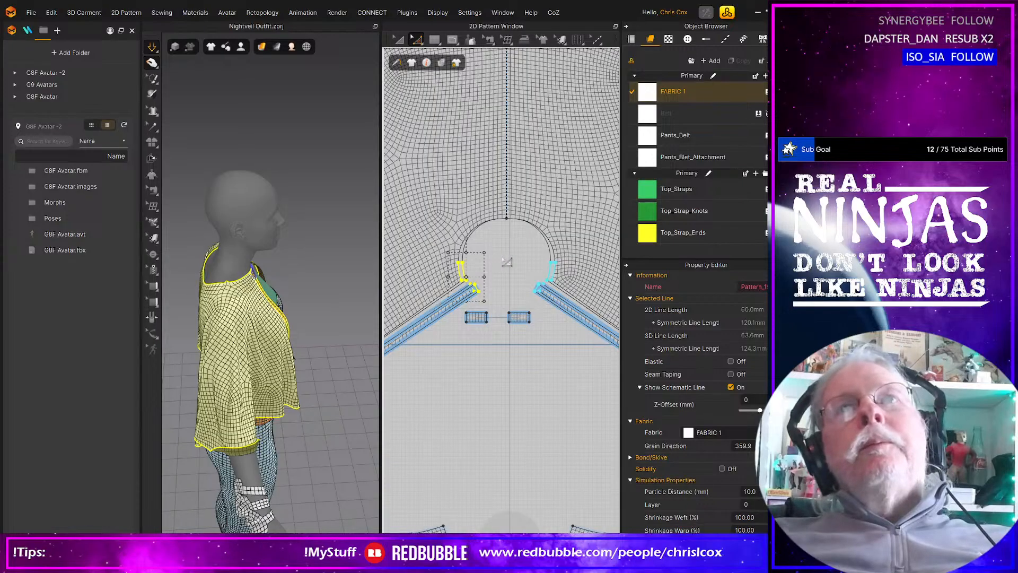
key("space")
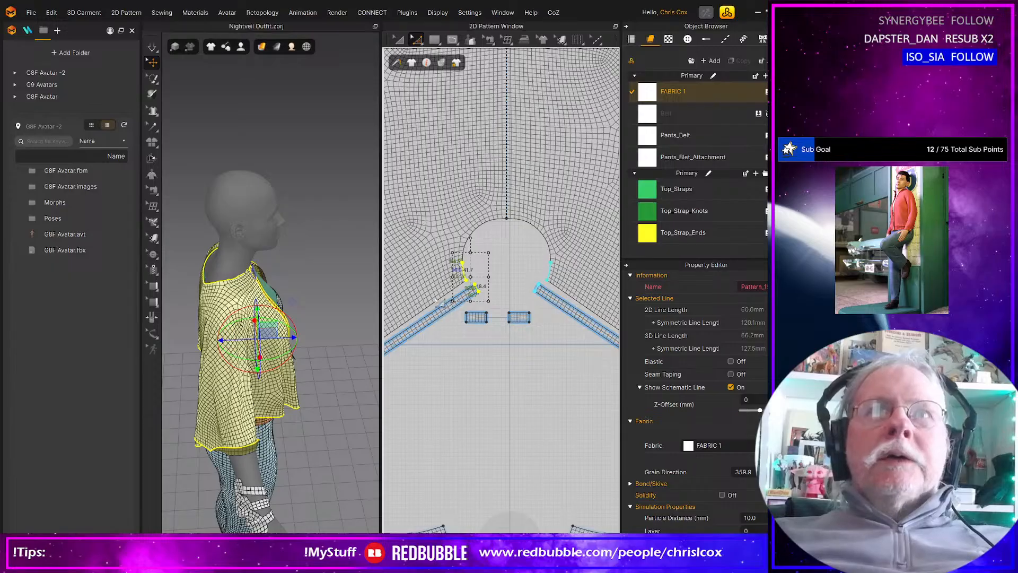
key("Right")
Step: Lower the neckline's top centre point slightly to reduce the depth of the neck opening
left_click_drag(518, 248, 493, 198)
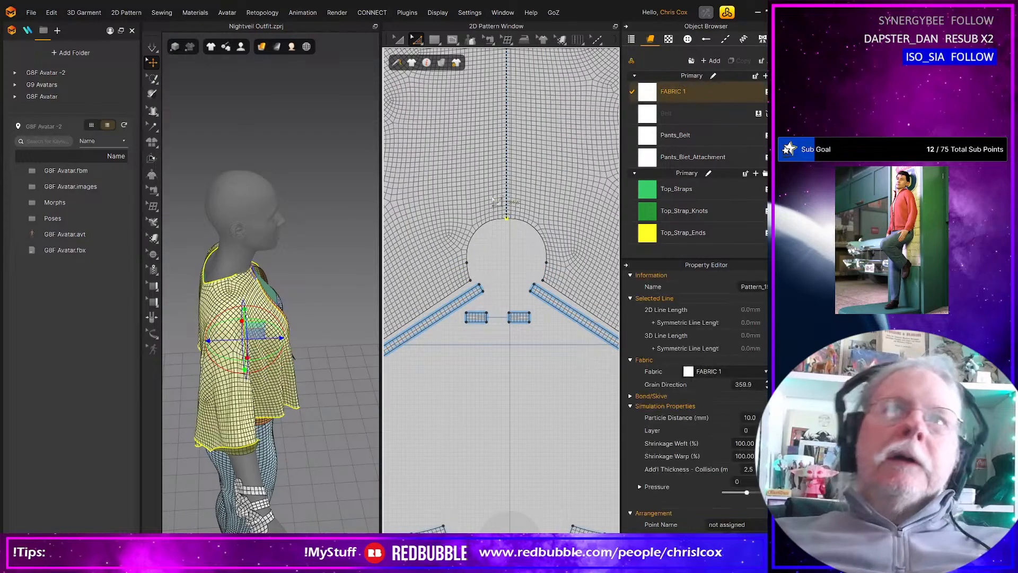
key("Down")
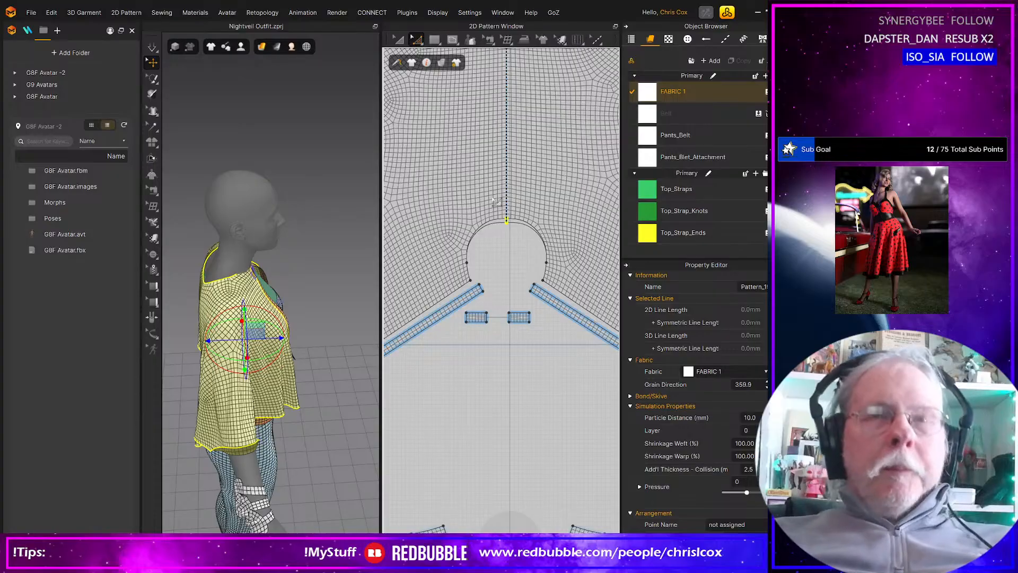
key("Down")
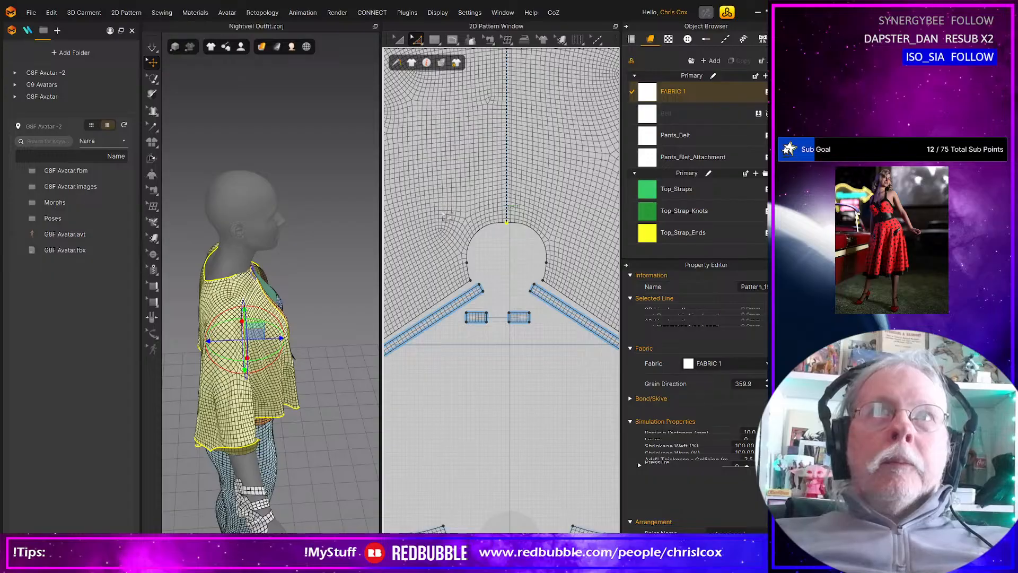
Step: Select the curve points along half of the jacket's neckline and remove the surplus ones to simplify the curve
left_click_drag(444, 212, 511, 247)
scroll(503, 265, "up", 5)
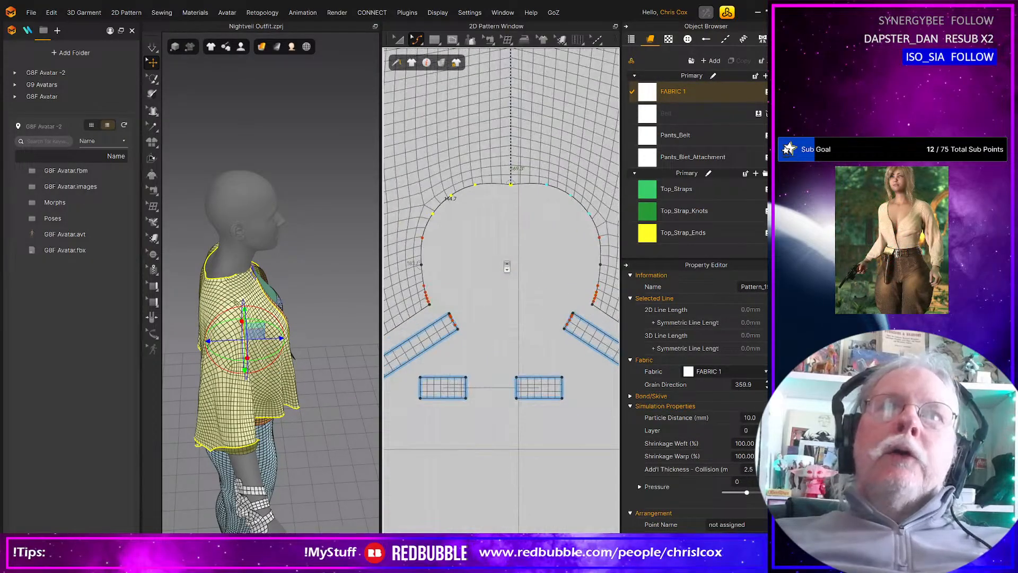
middle_click_drag(464, 272, 553, 269)
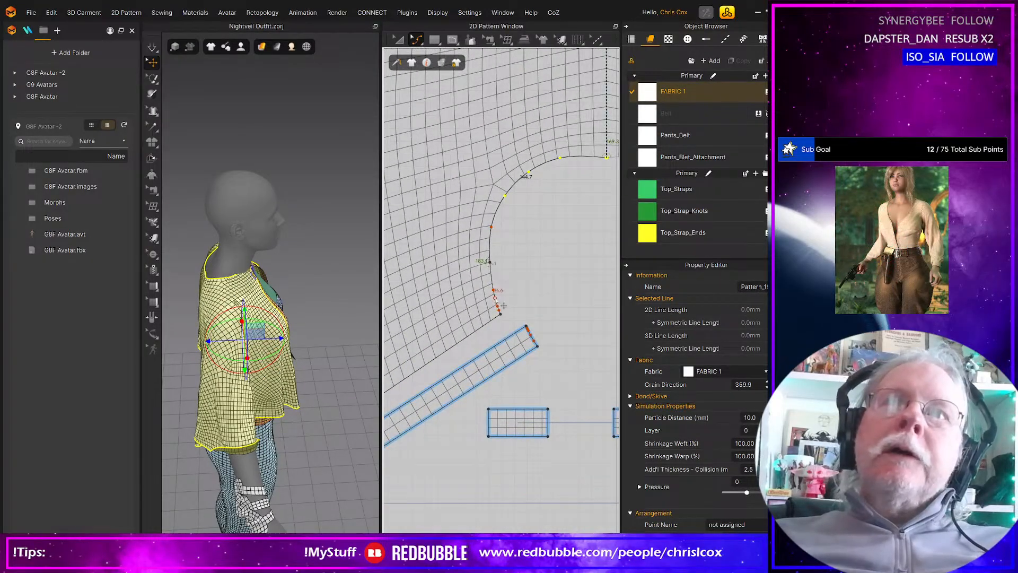
scroll(502, 306, "up", 2)
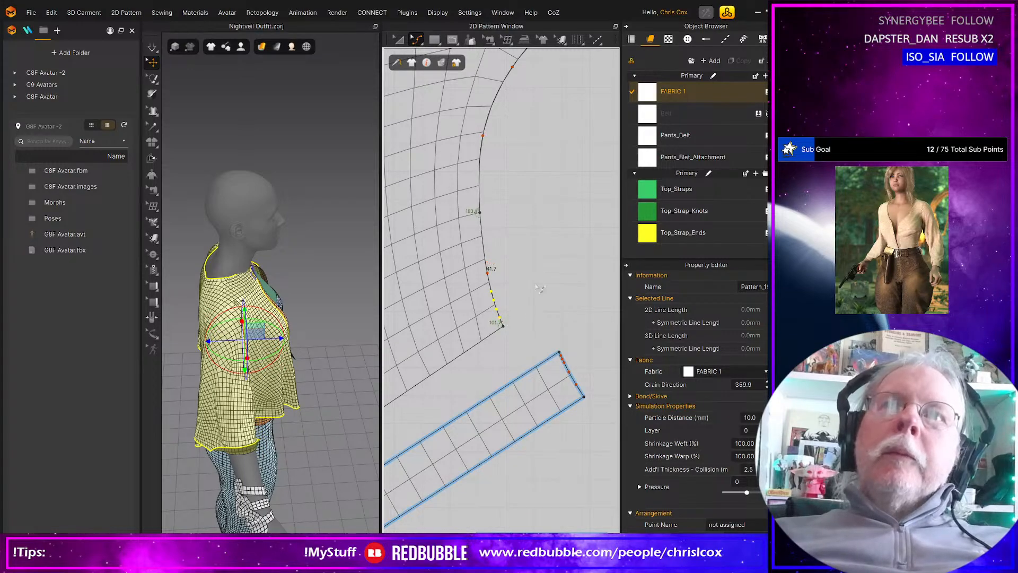
middle_click_drag(542, 234, 559, 335)
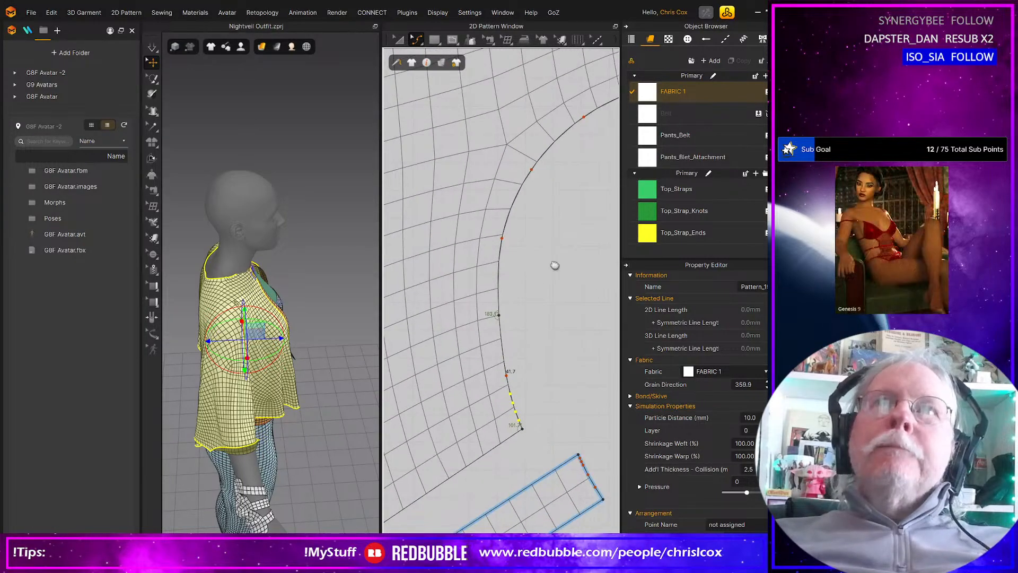
middle_click_drag(555, 265, 516, 365)
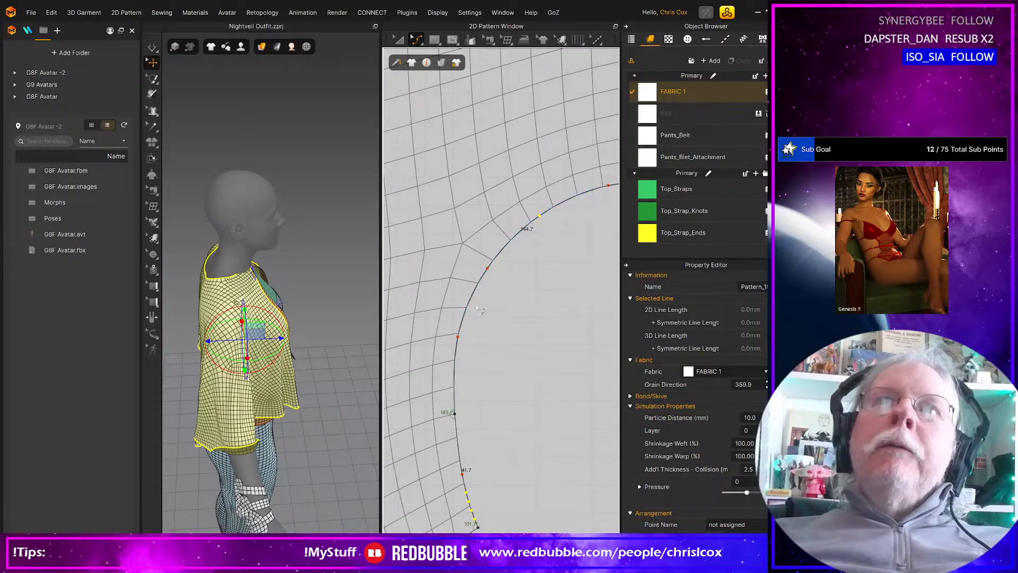
middle_click_drag(534, 314, 424, 357)
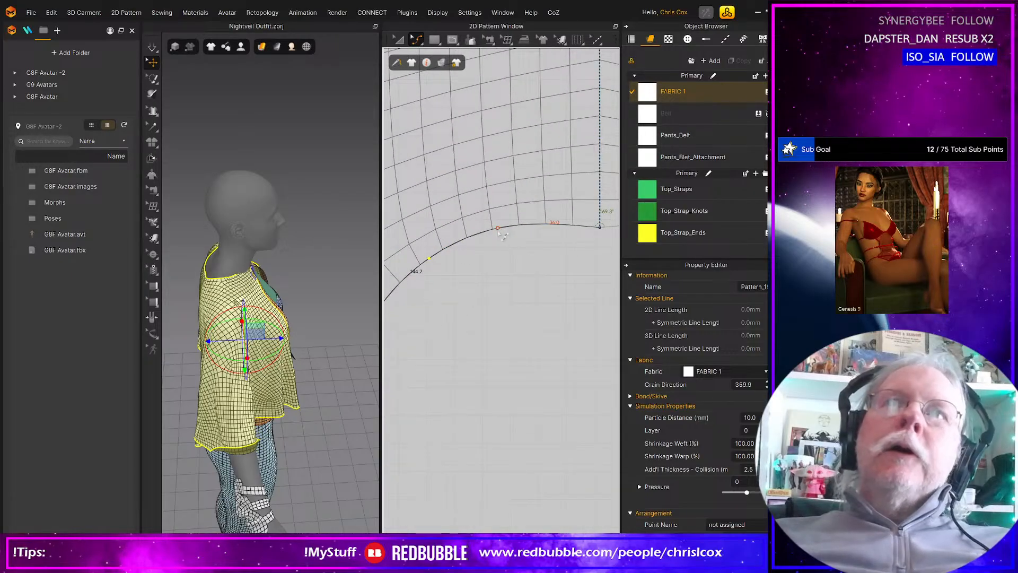
left_click(522, 306)
scroll(522, 306, "down", 7)
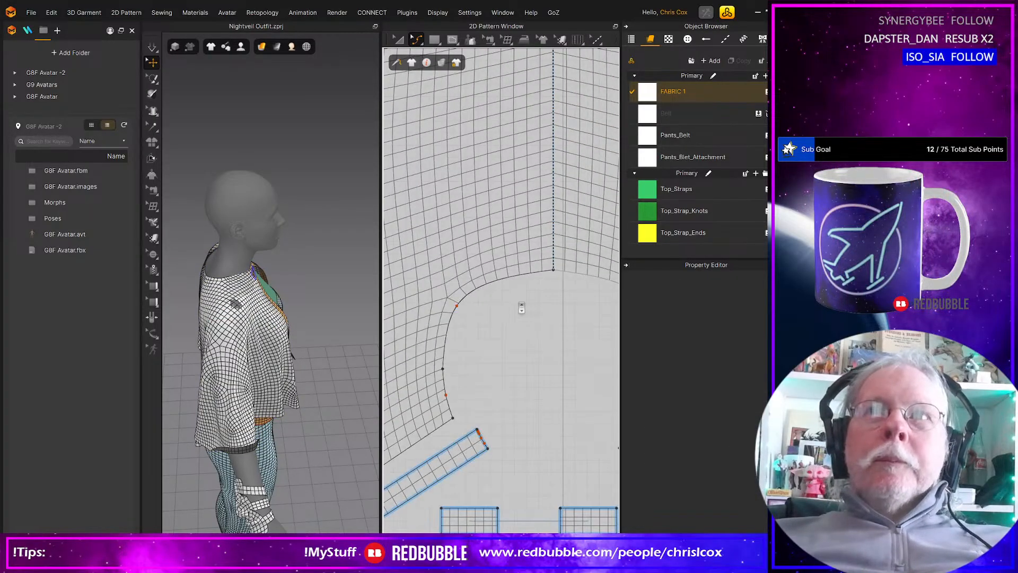
Step: Reshape the jacket's neckline into a smooth round arc without intermediate curve points and lower its top centre point slightly
middle_click_drag(522, 306, 494, 307)
right_click_drag(276, 340, 237, 345)
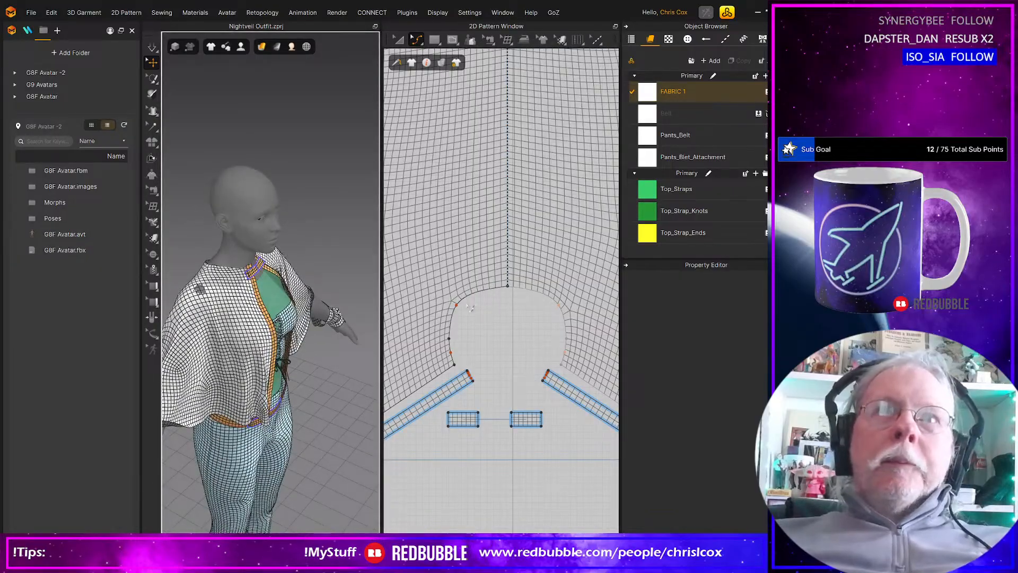
left_click_drag(466, 319, 466, 320)
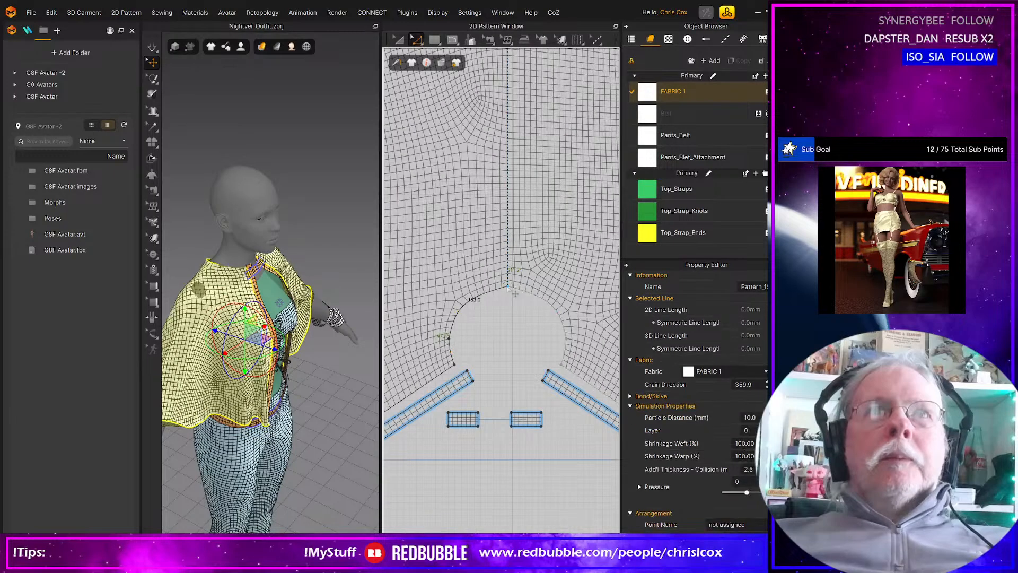
left_click_drag(508, 287, 509, 290)
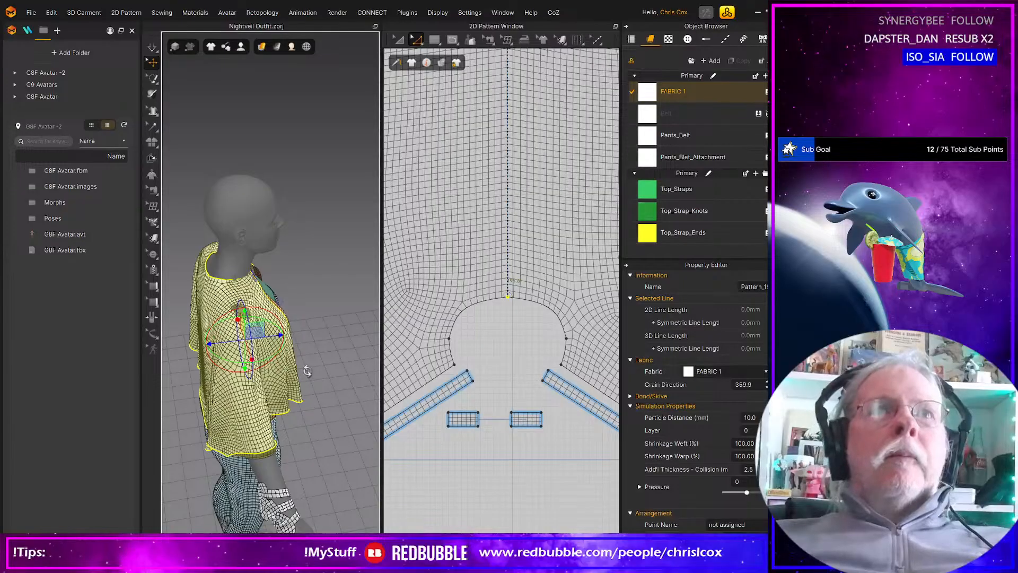
Step: Simulate the garment, pulling the jacket's fabric near the neck and shoulder so it settles on the avatar
right_click_drag(307, 371, 314, 337)
key("space")
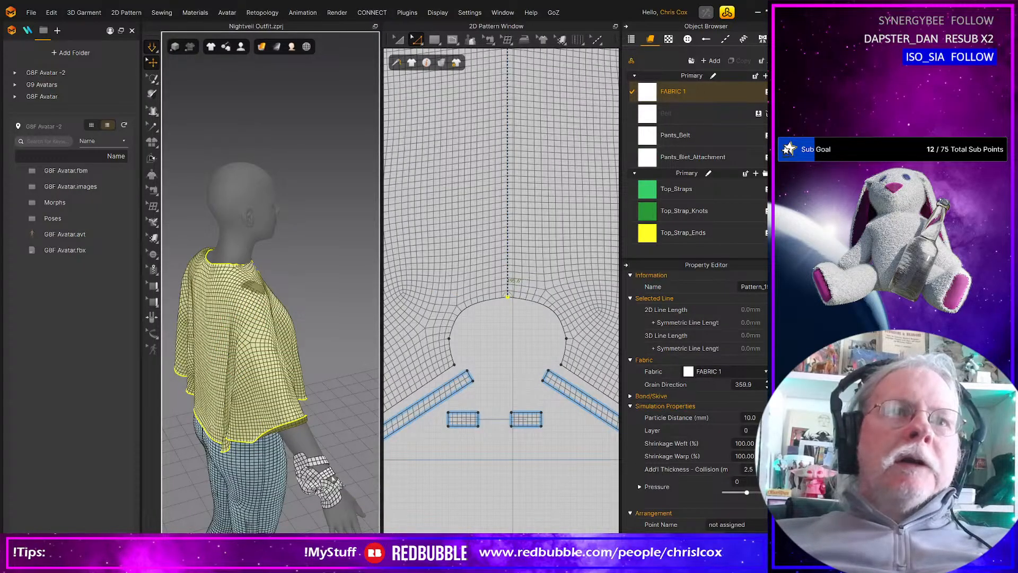
right_click_drag(237, 461, 228, 388)
mouse_move(250, 301)
left_mouse_down()
mouse_move(232, 284)
mouse_move(238, 289)
left_mouse_up()
right_click_drag(262, 297, 339, 303)
middle_click_drag(308, 325, 352, 301)
scroll(295, 319, "up", 3)
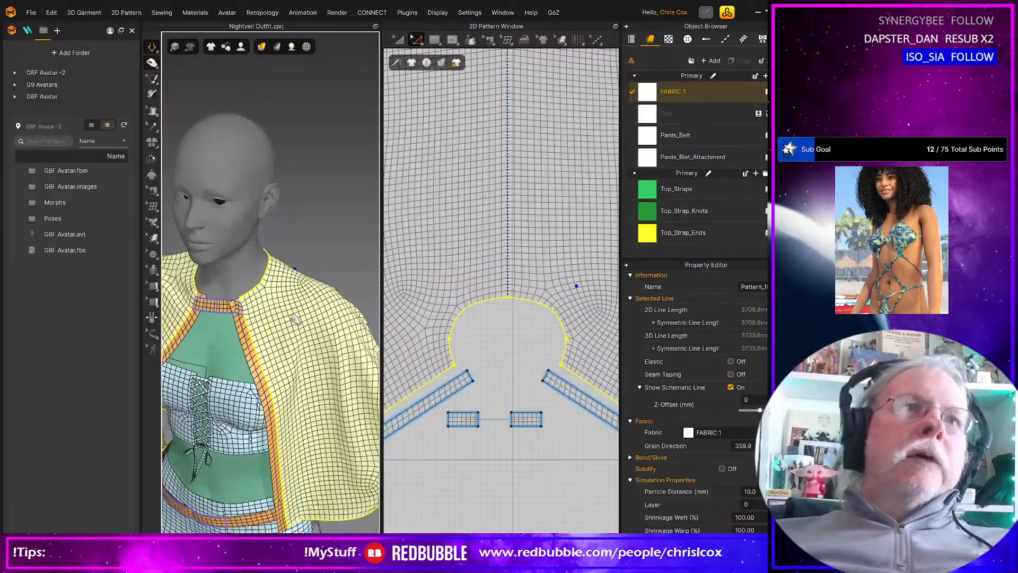
key("space")
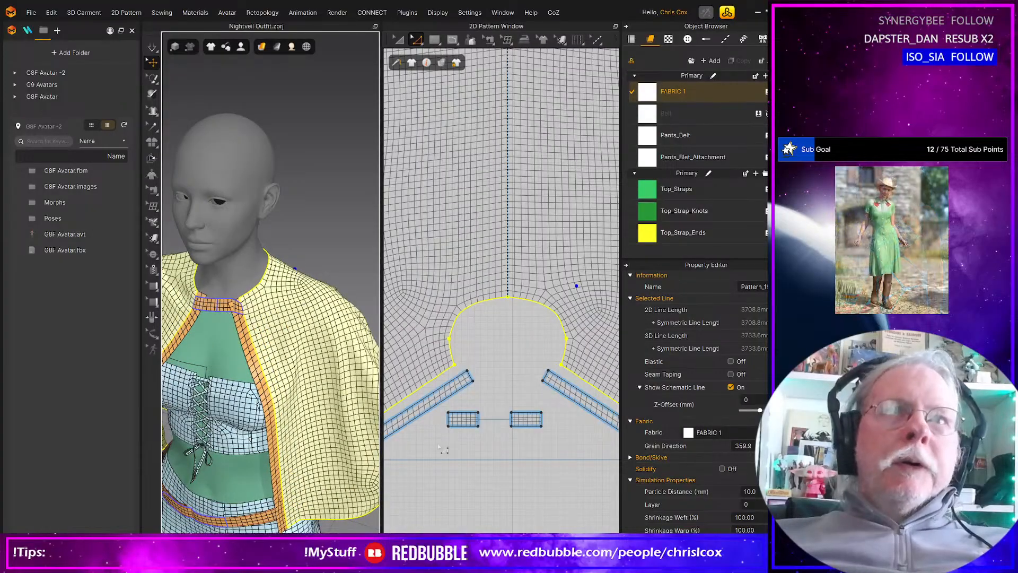
Step: Set the simulation layer of the two small neck strap patterns to 50 and simulate the garment
left_click(479, 427)
key("a")
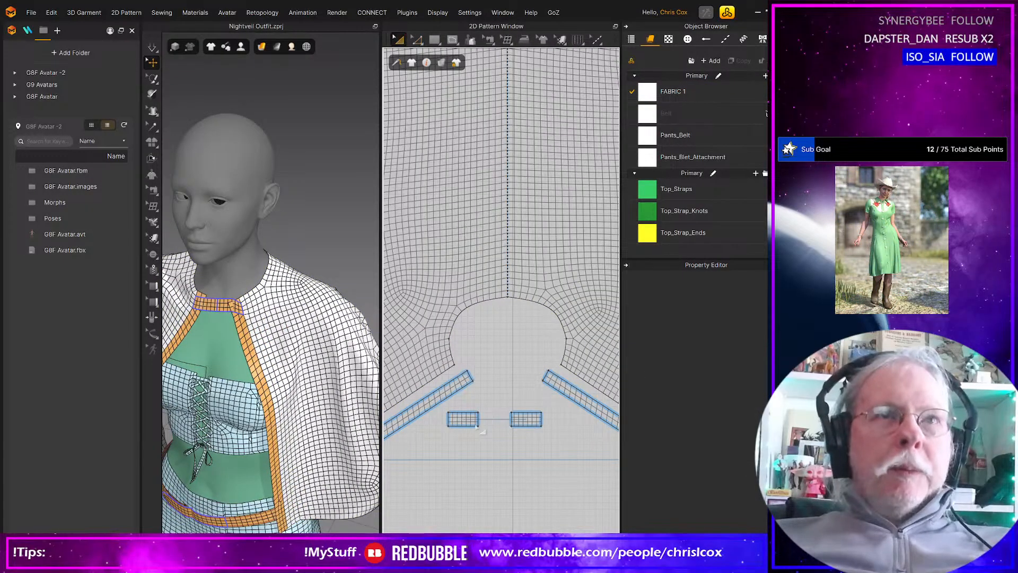
left_click(465, 423)
left_click(537, 420, "shift")
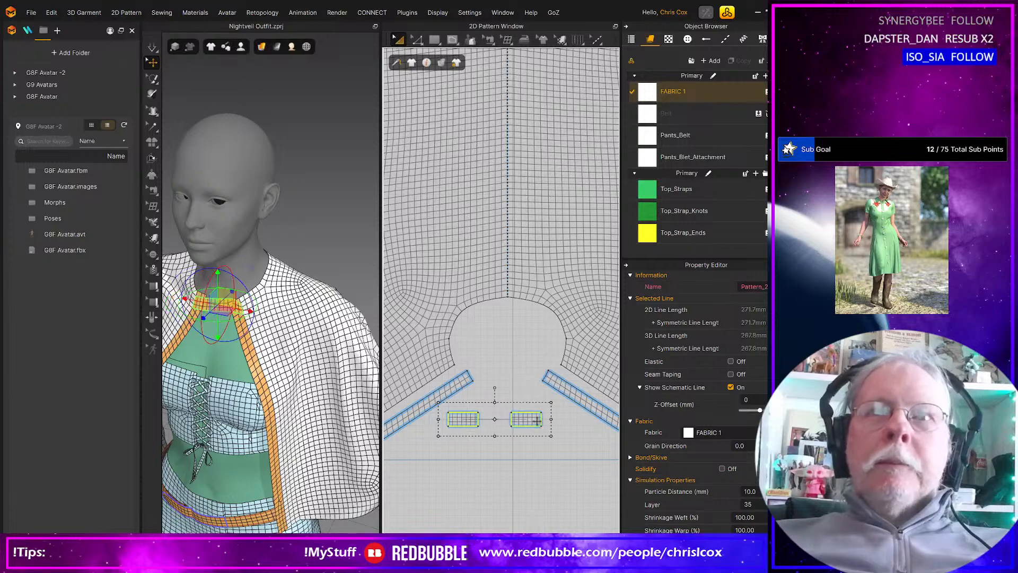
left_click(764, 504)
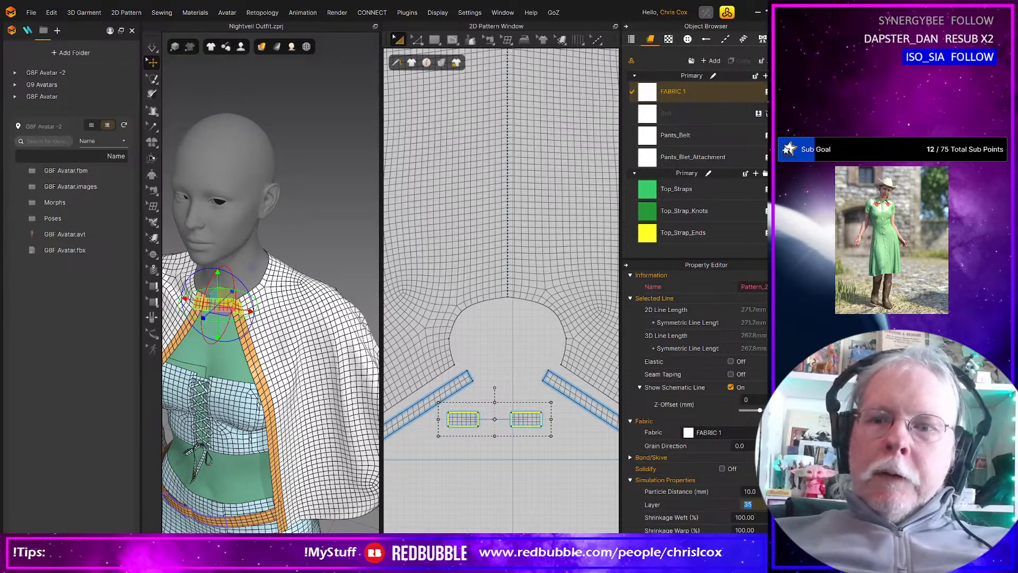
type("50")
key("Return")
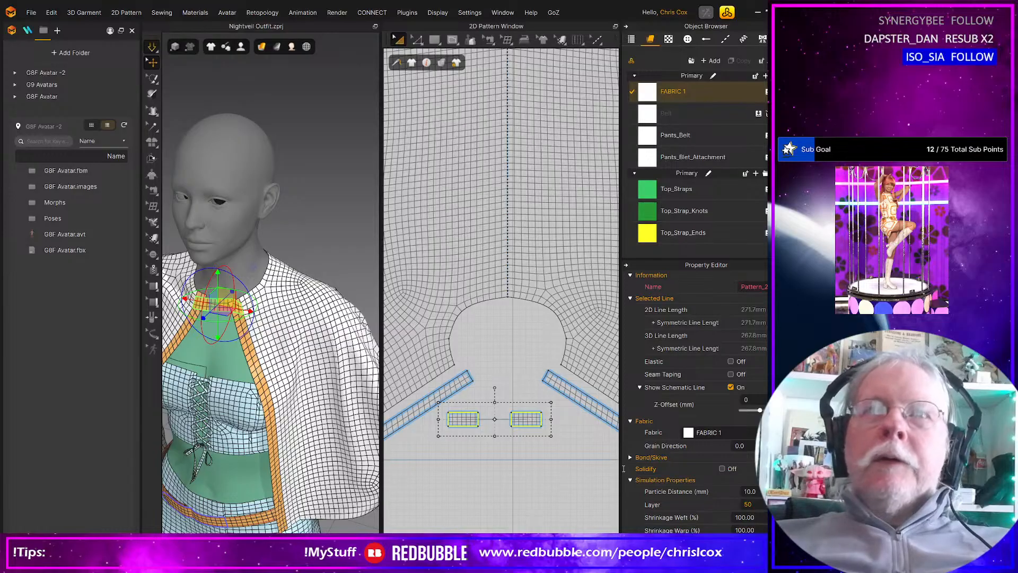
key("space")
middle_click_drag(263, 358, 293, 344)
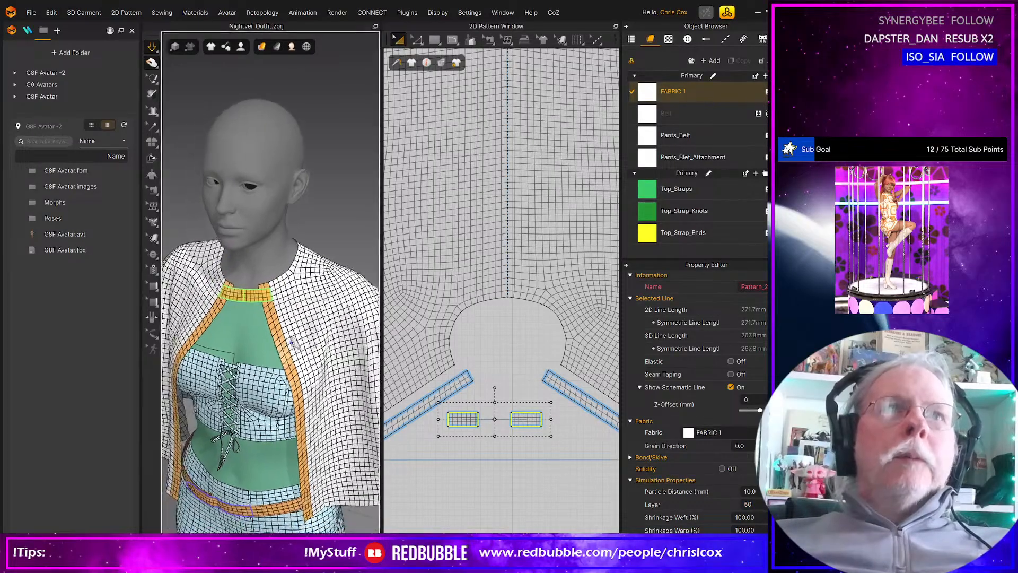
mouse_move(294, 344)
right_mouse_down()
mouse_move(479, 319)
mouse_move(295, 334)
right_mouse_up()
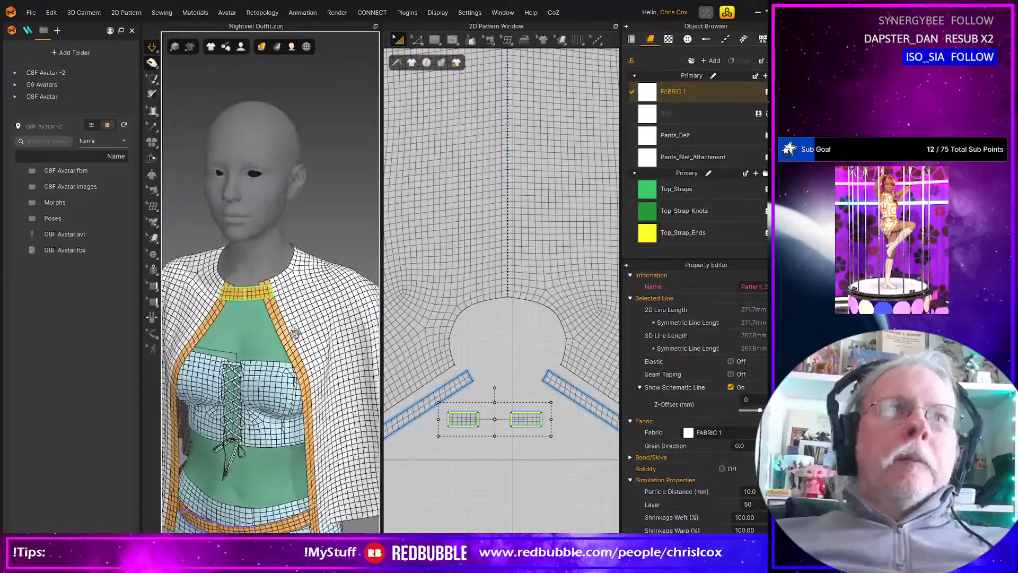
Step: Move the long front trim pattern so its lower end corner meets the matching corner of the jacket's front edge
scroll(488, 376, "up", 4)
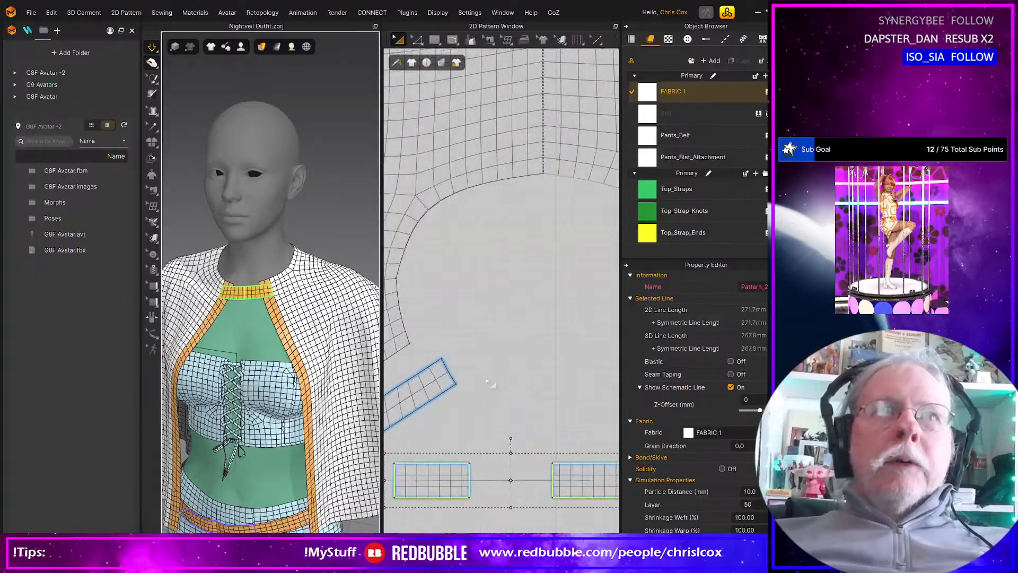
scroll(523, 307, "up", 2)
scroll(523, 307, "down", 6)
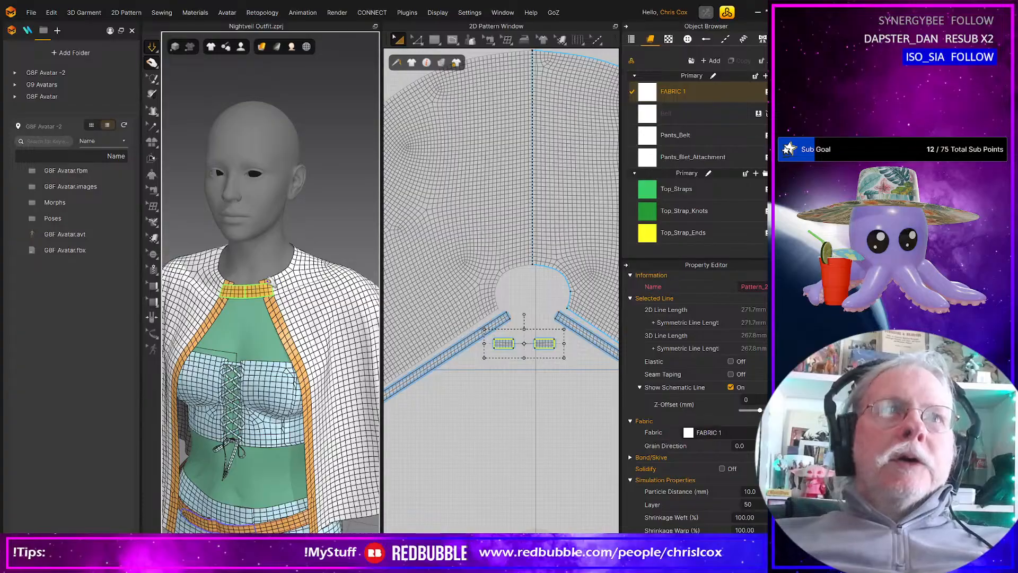
scroll(502, 359, "up", 4)
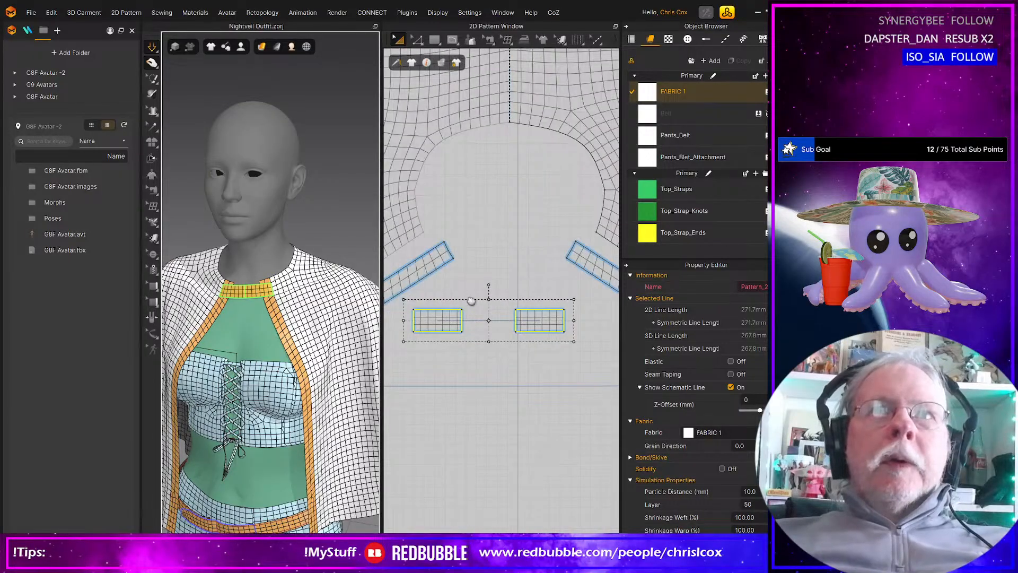
scroll(471, 301, "up", 3)
scroll(547, 399, "up", 4)
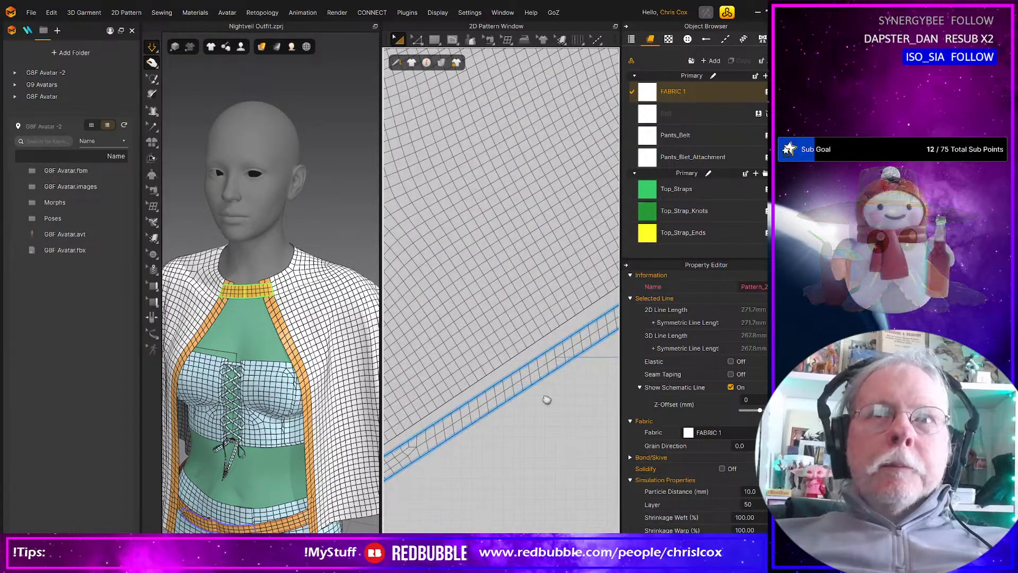
scroll(547, 400, "down", 5)
scroll(481, 413, "up", 3)
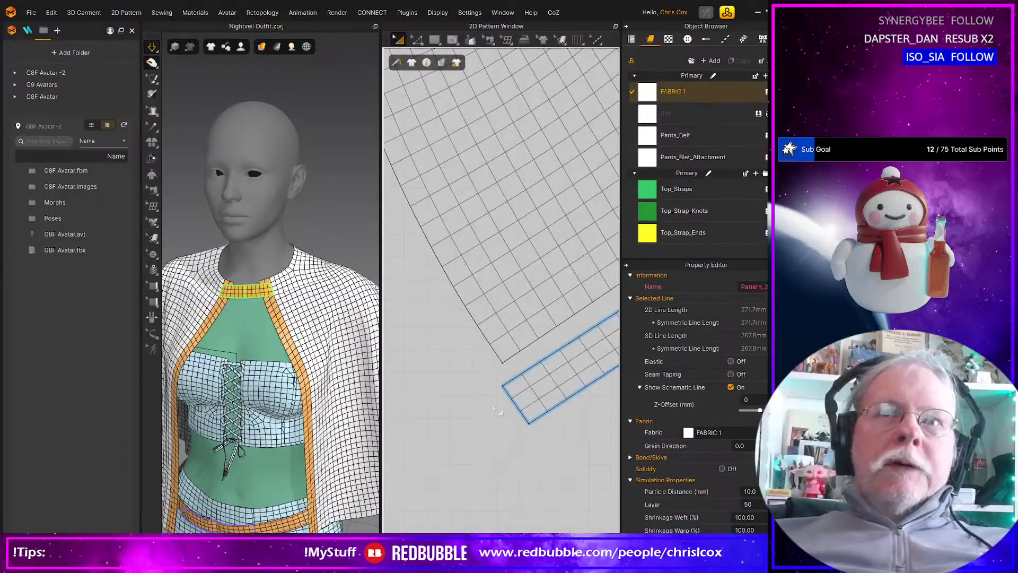
left_click(507, 374)
left_click_drag(506, 374, 504, 363)
Step: Shorten the front trim pattern by moving its upper short edge back to the jacket's neckline corner
middle_click_drag(542, 391, 381, 448)
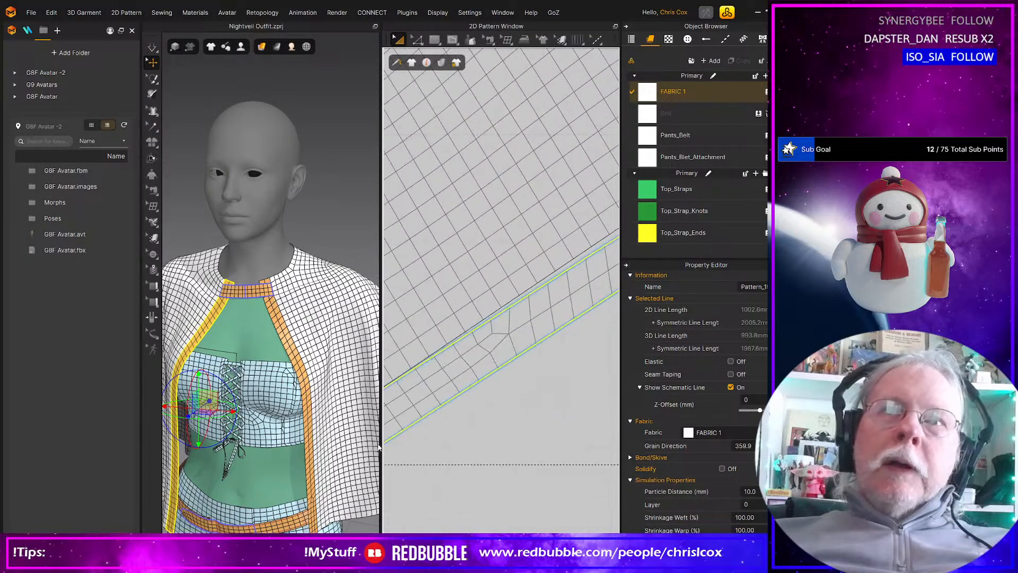
middle_click_drag(571, 364, 432, 443)
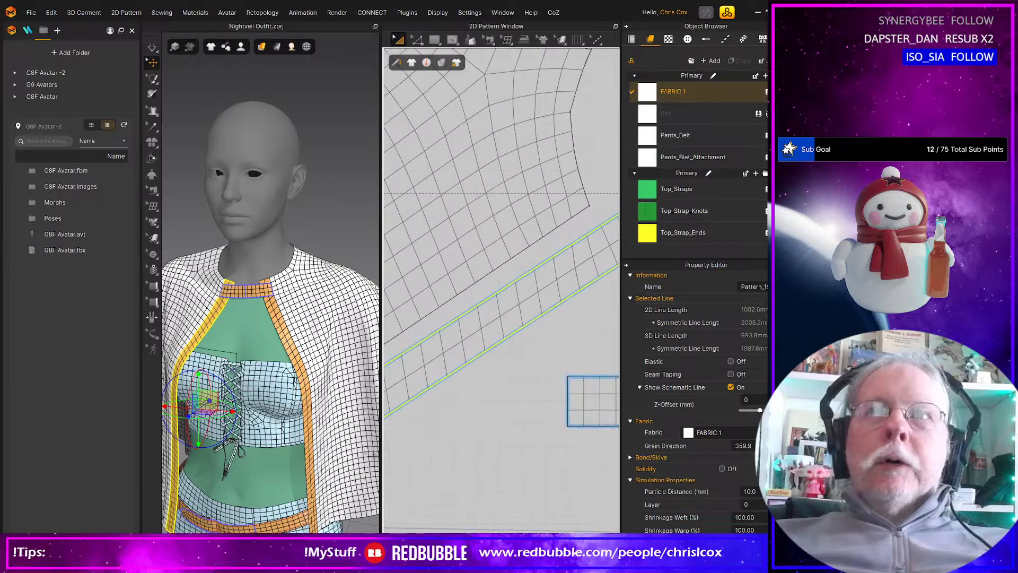
middle_click_drag(604, 291, 580, 412)
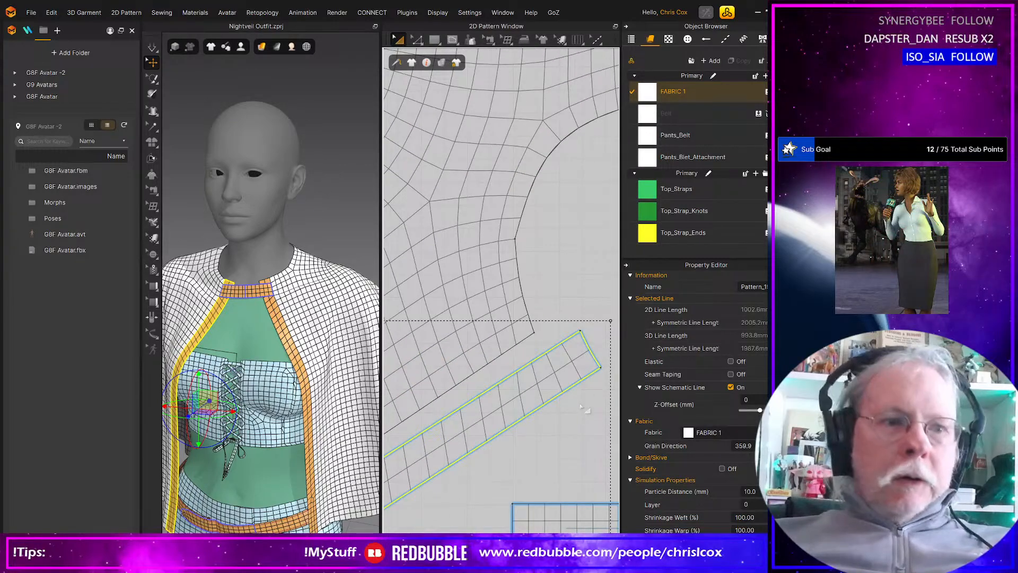
key("z")
left_click(593, 351)
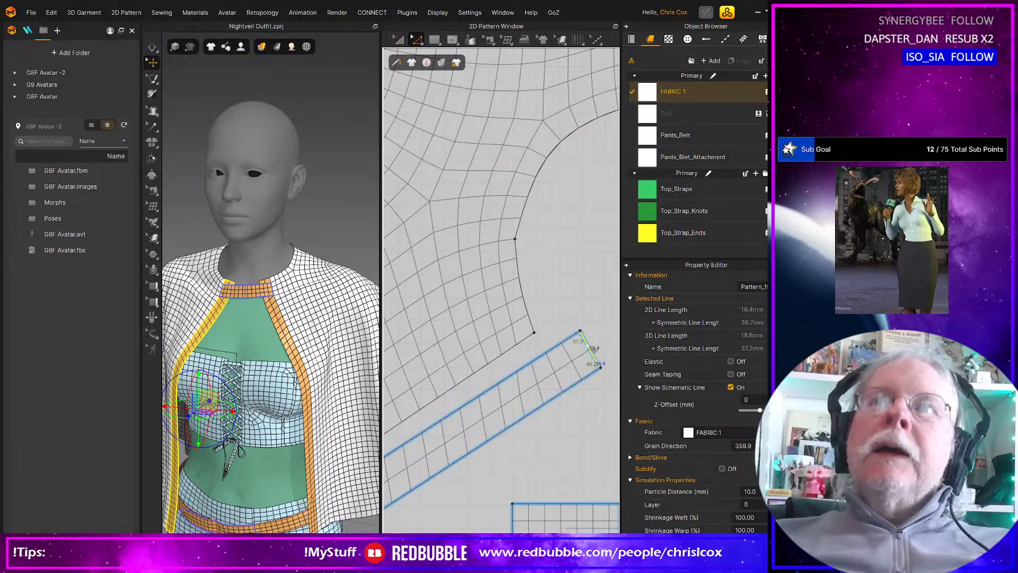
left_click_drag(593, 350, 546, 349)
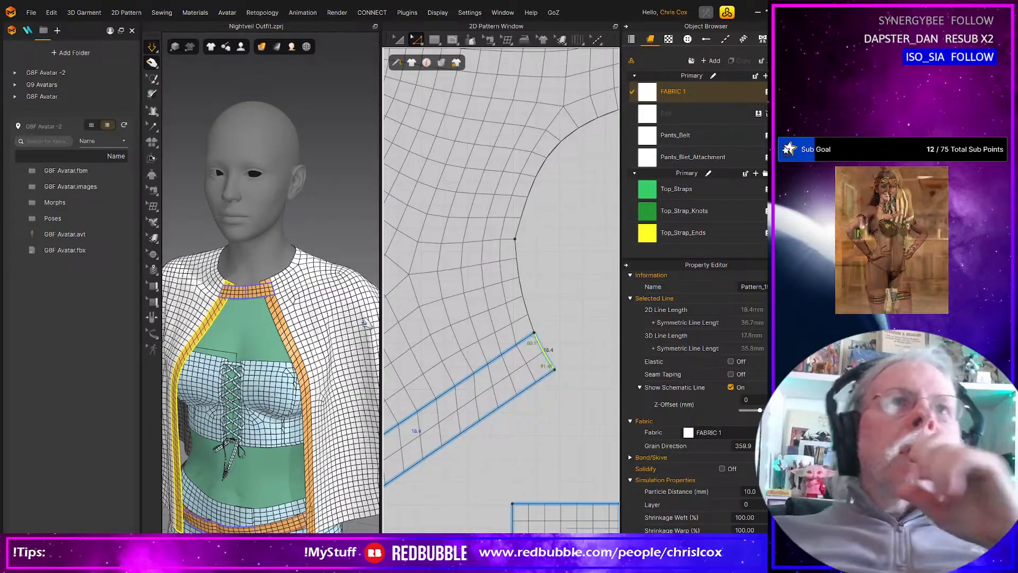
Step: Pull the jacket's shoulder outward during simulation and check the drape from the front
middle_click_drag(346, 325, 345, 285)
right_click_drag(345, 285, 373, 273)
left_click_drag(206, 235, 196, 228)
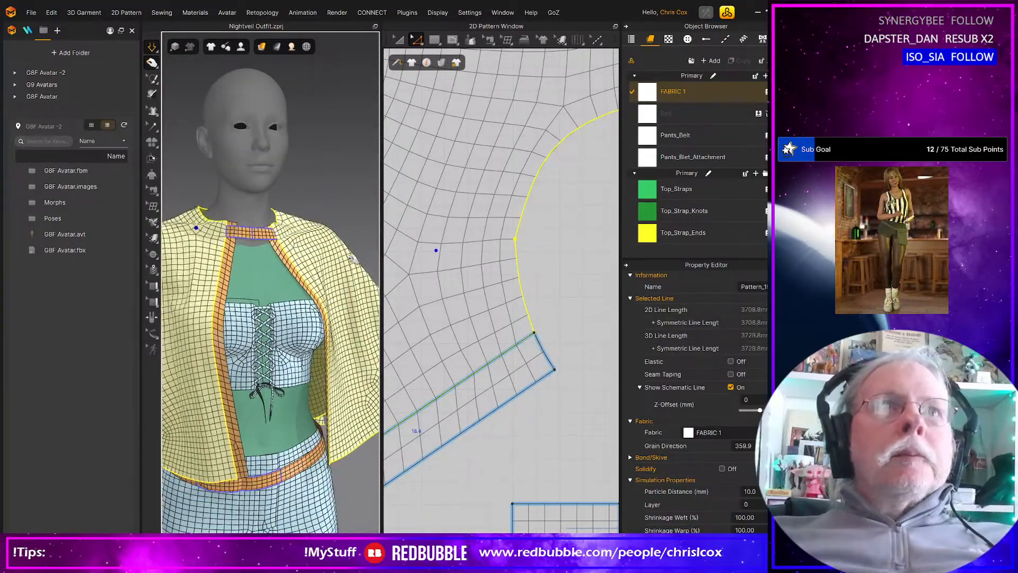
right_click_drag(347, 368, 279, 299)
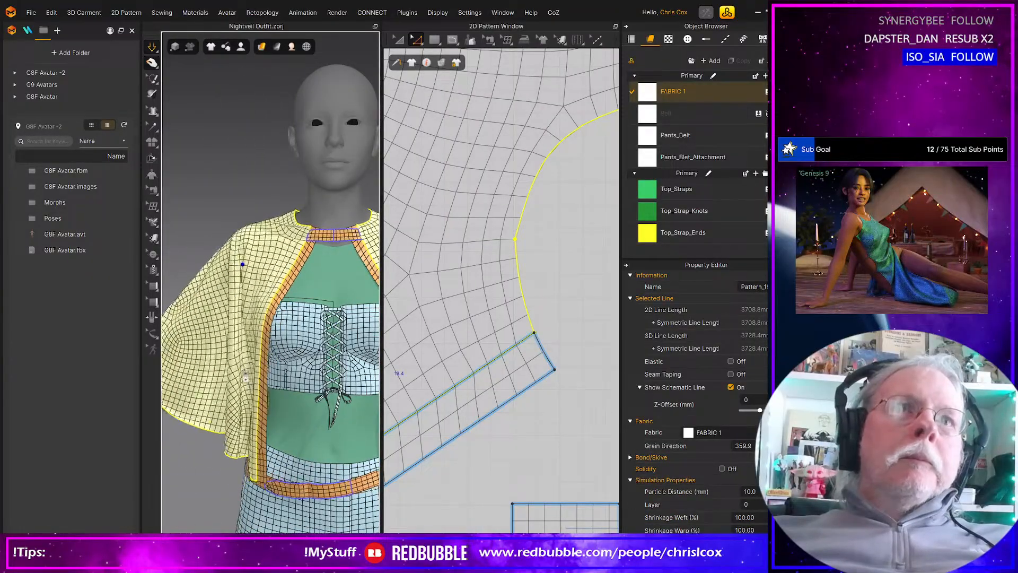
scroll(278, 409, "down", 4)
mouse_move(278, 409)
right_mouse_down()
mouse_move(144, 417)
mouse_move(317, 422)
mouse_move(291, 420)
right_mouse_up()
scroll(291, 420, "down", 3)
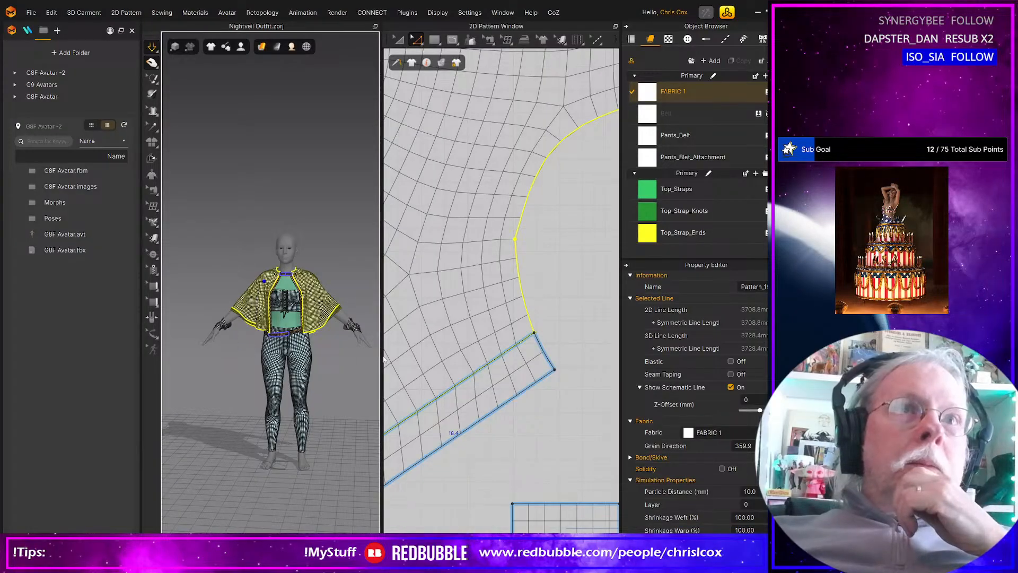
left_click(395, 407)
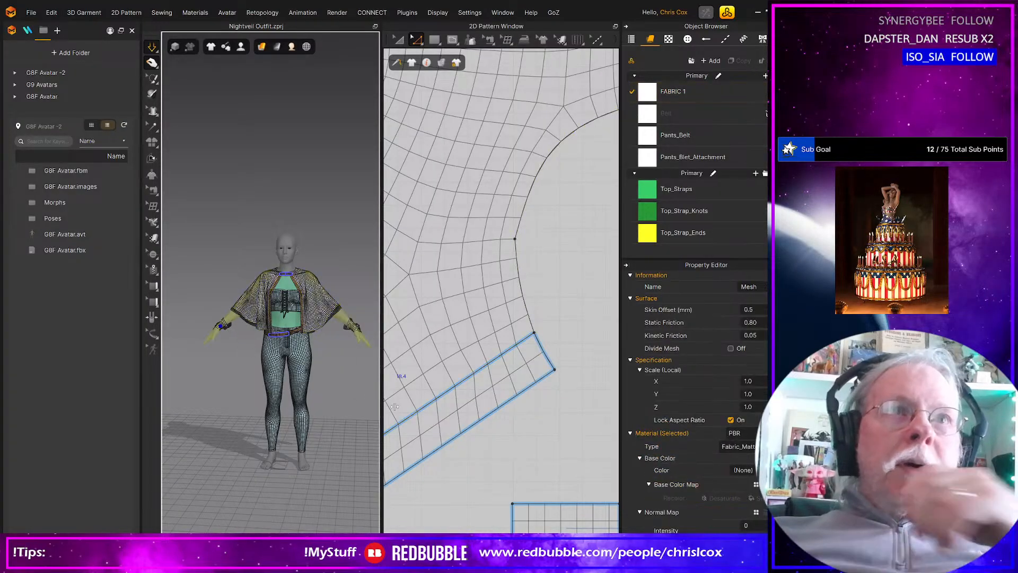
scroll(501, 424, "up", 6)
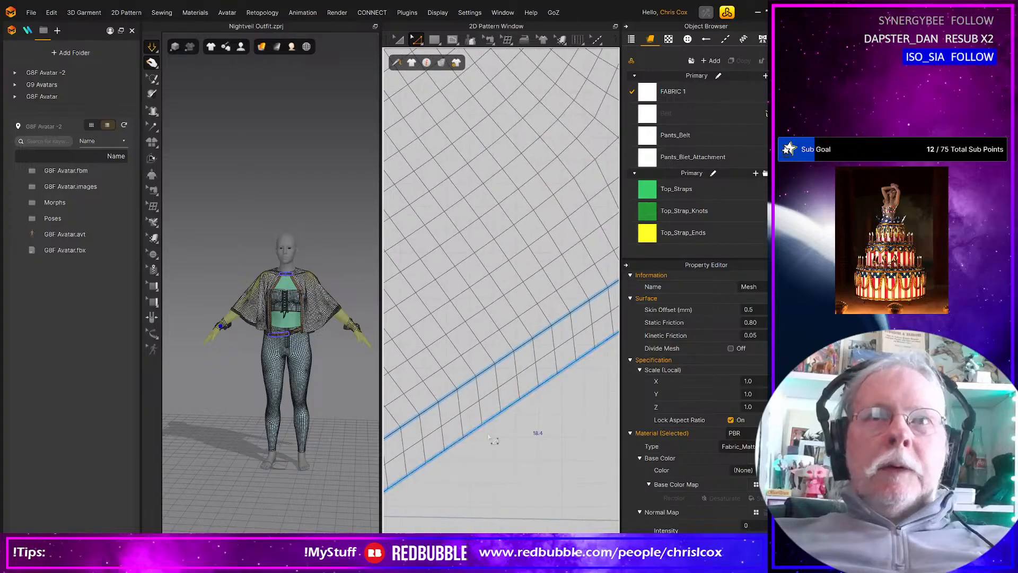
scroll(451, 454, "up", 3)
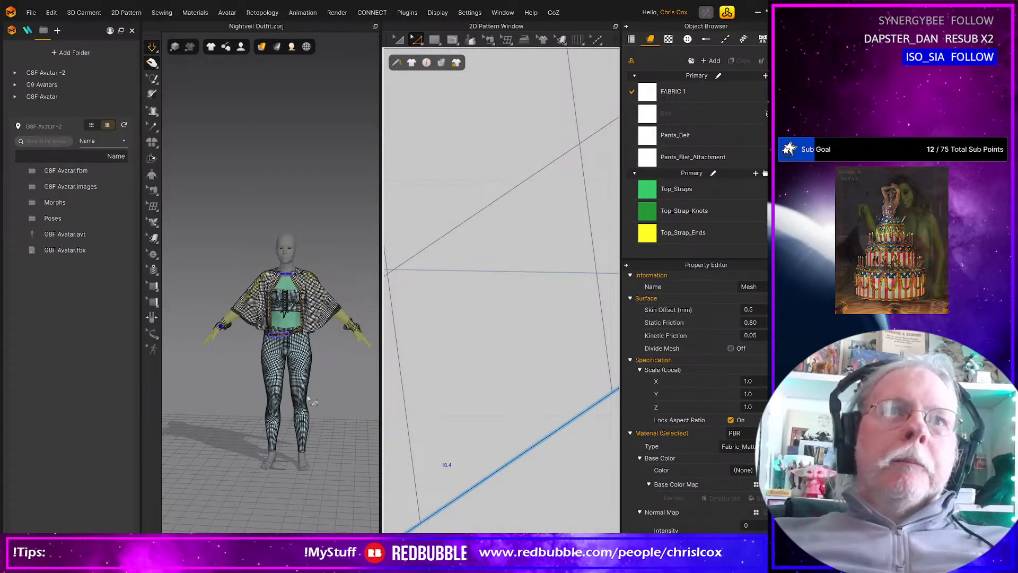
Step: Select the tapered forearm guard pattern beside the three short straps to locate it on the avatar's arm
scroll(535, 446, "down", 10)
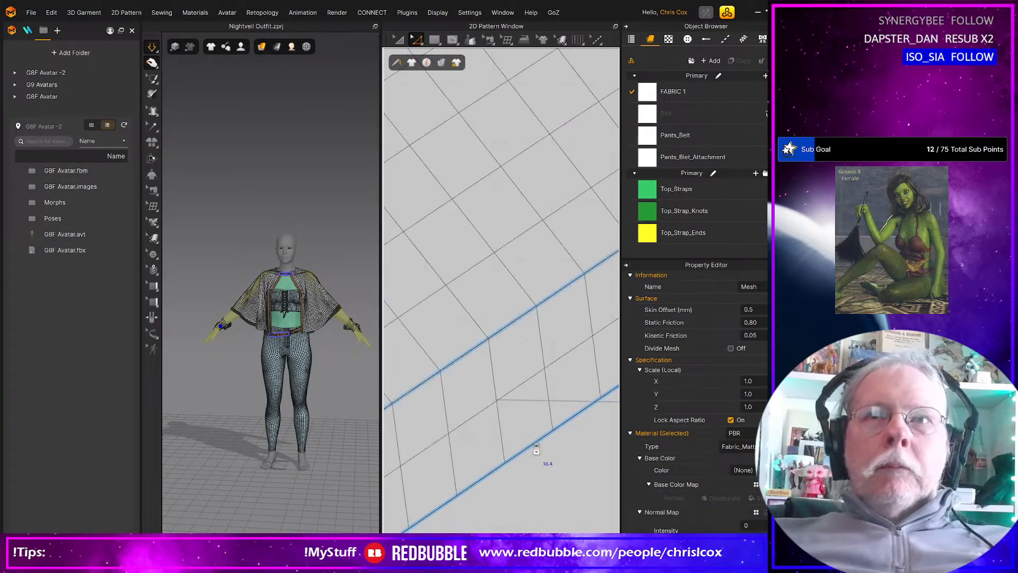
middle_click_drag(508, 356, 461, 238)
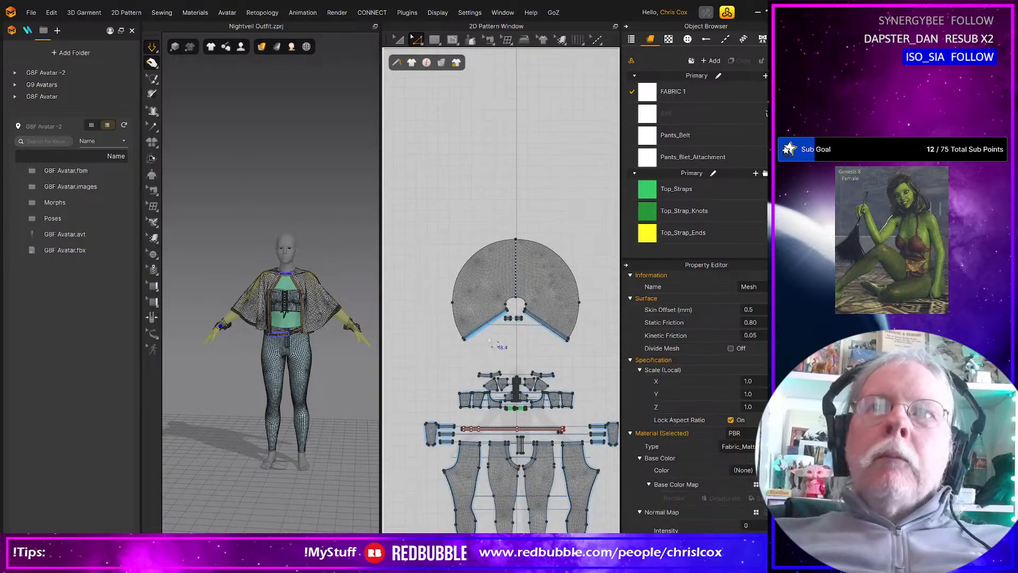
middle_click_drag(470, 445, 531, 412)
scroll(531, 412, "up", 6)
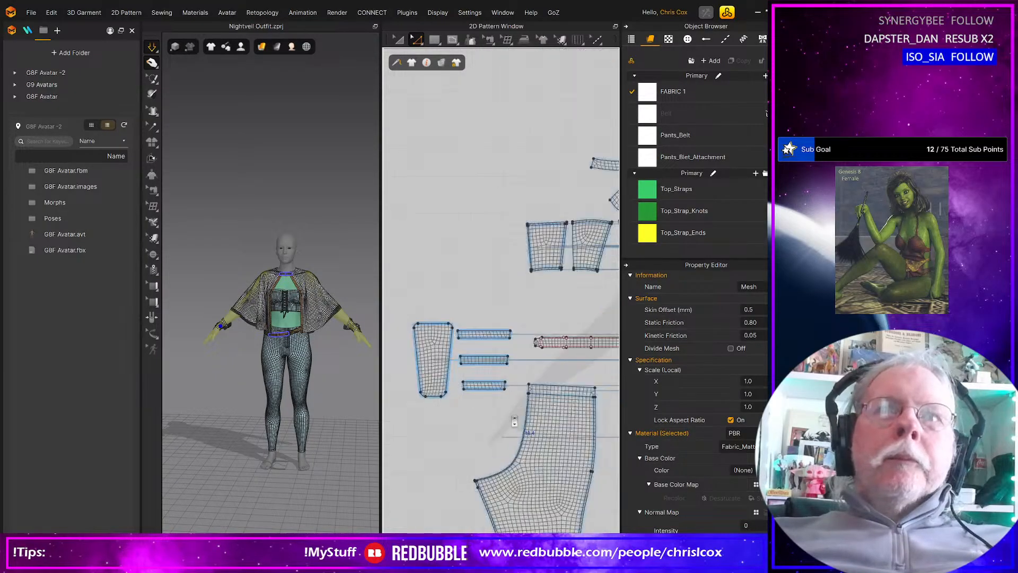
middle_click_drag(471, 420, 546, 430)
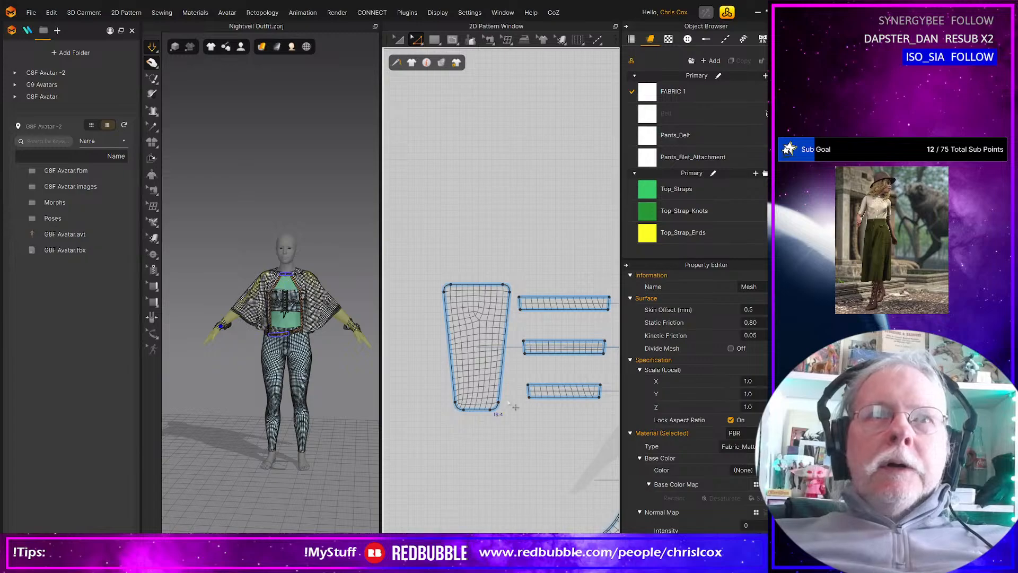
scroll(188, 363, "up", 10)
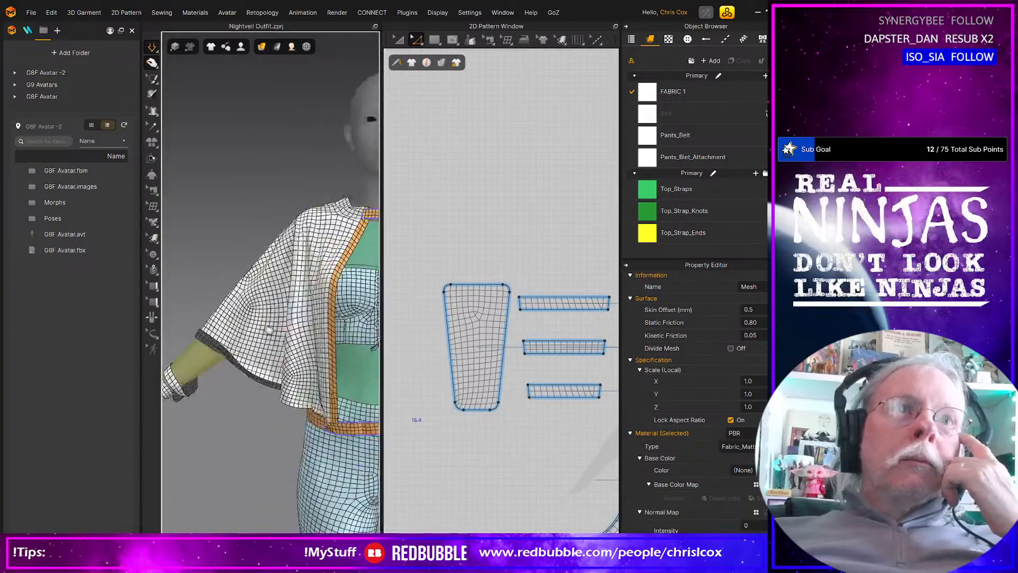
key("a")
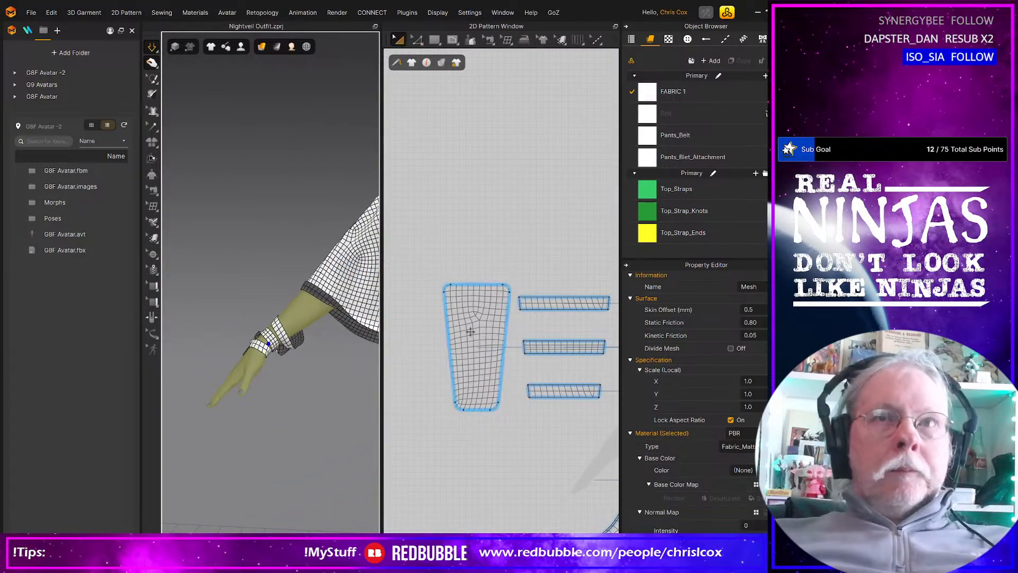
left_click(471, 332)
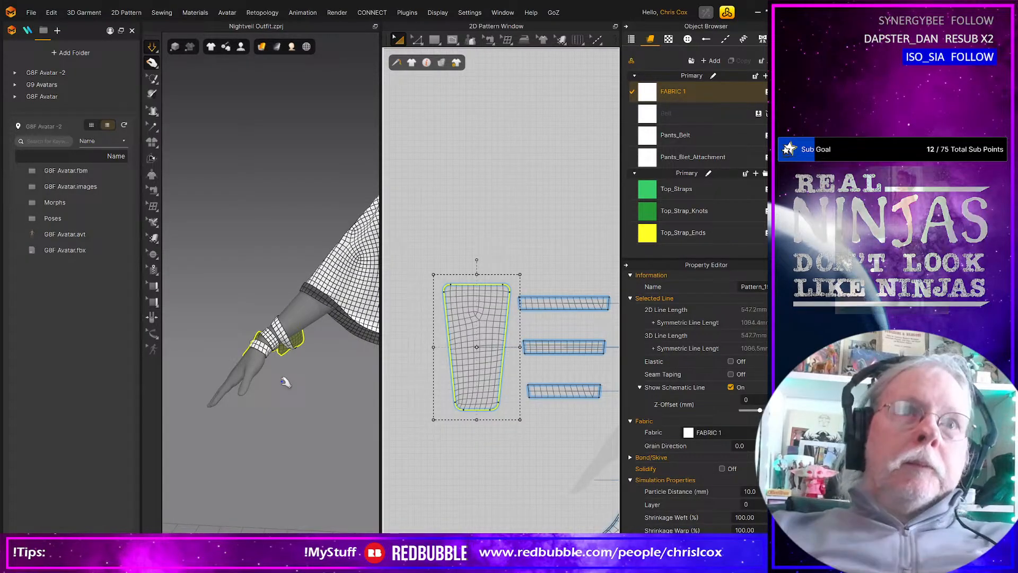
Step: Simulate the garment and pull the forearm guard into place so it lies along the avatar's outer forearm below the sleeve
key("space")
right_click_drag(314, 379, 413, 393)
left_click_drag(261, 311, 303, 302)
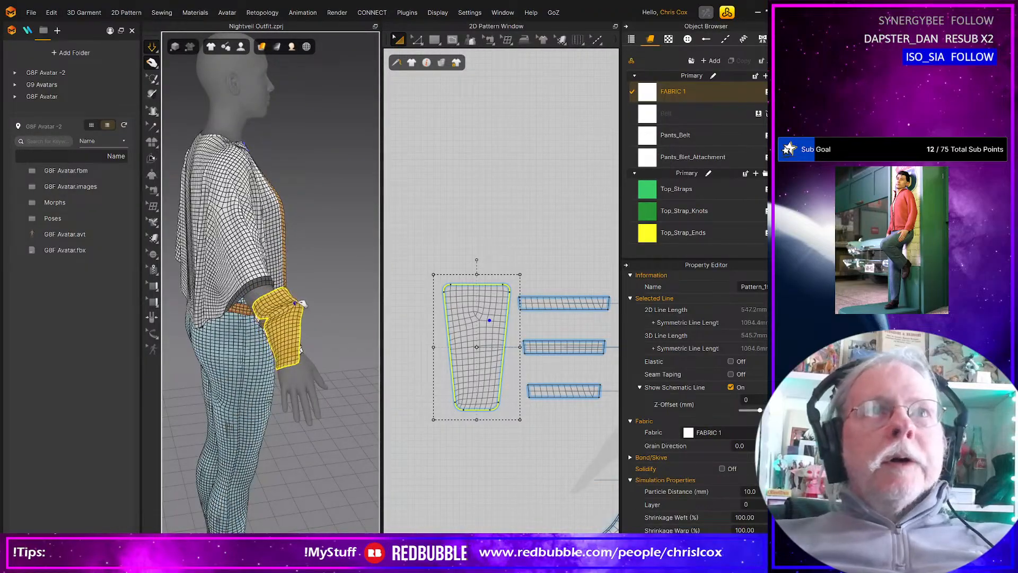
left_click_drag(293, 351, 272, 341)
right_click_drag(274, 343, 167, 352)
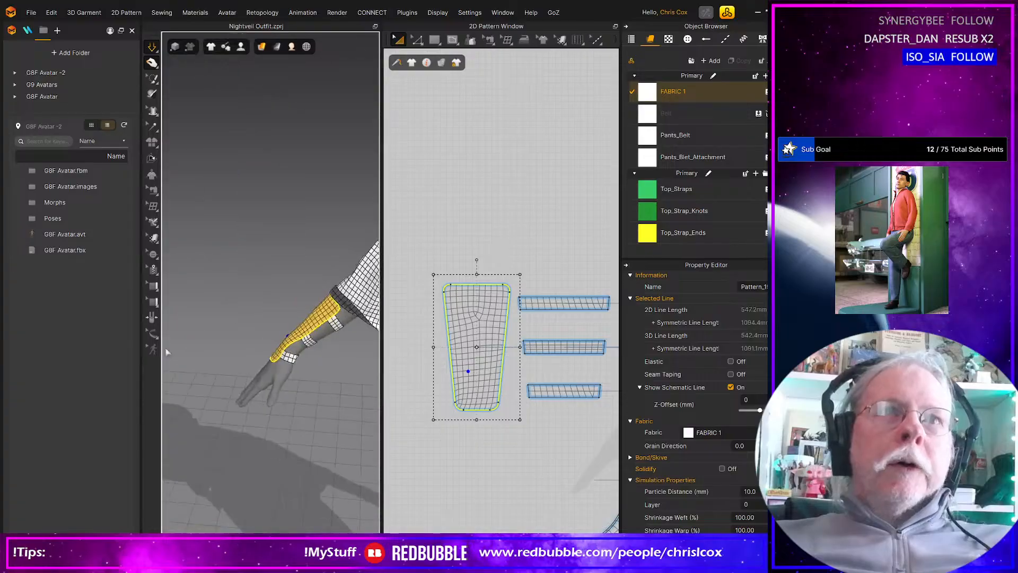
left_click_drag(320, 314, 339, 311)
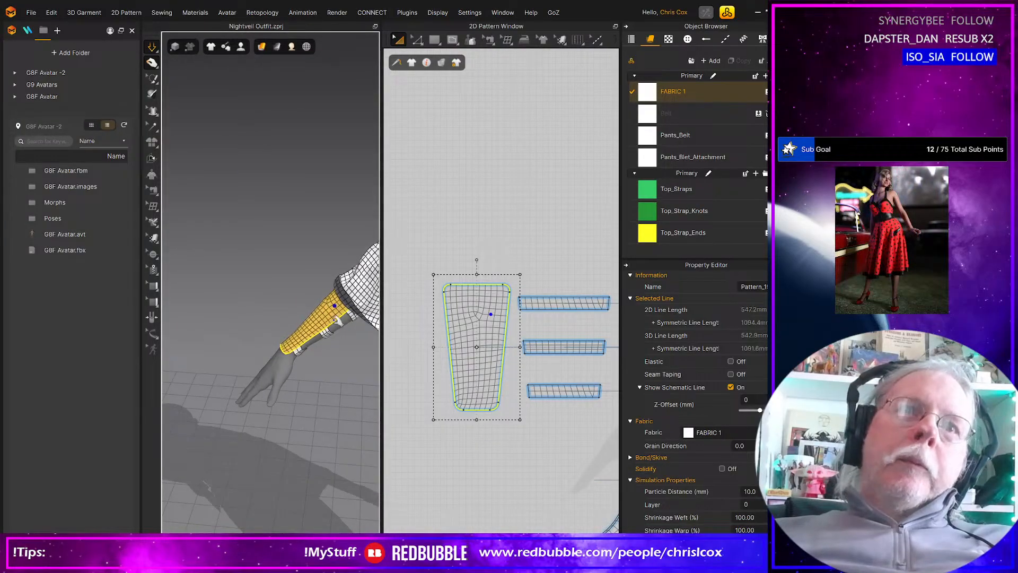
right_click_drag(313, 341, 317, 323)
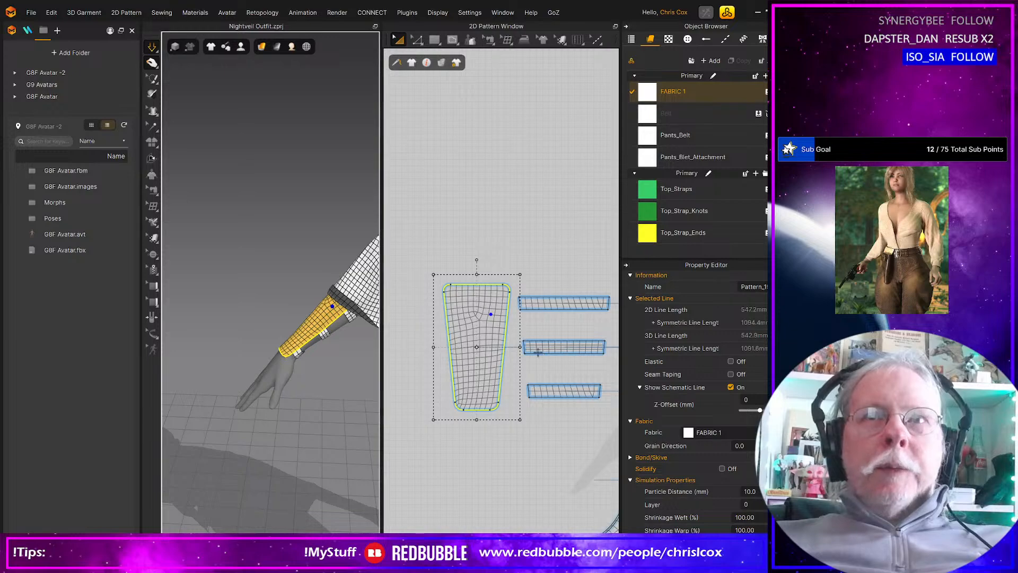
Step: Select the middle and then the lowest short strap pattern to identify each one on the avatar's forearm
left_click(568, 346)
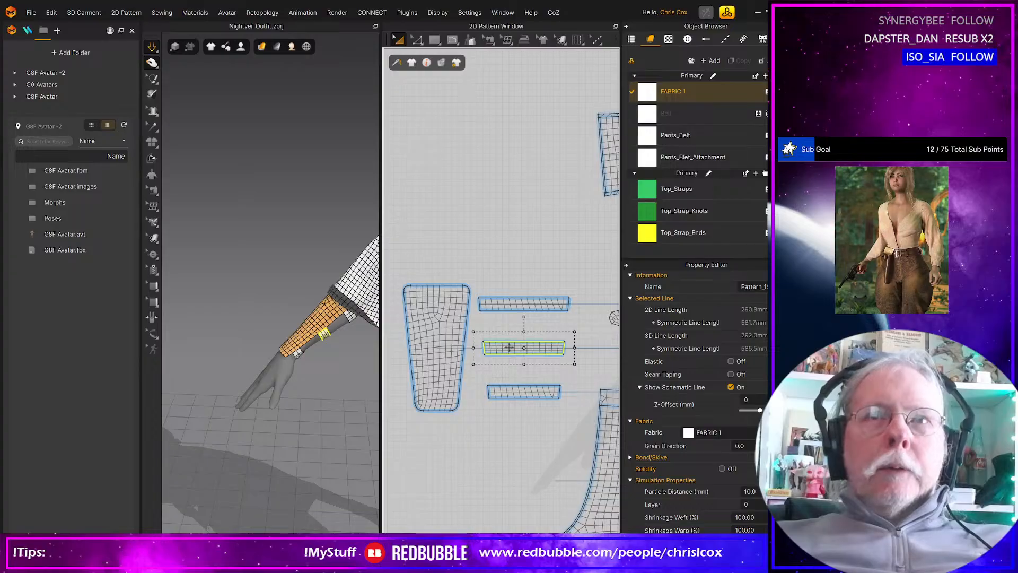
key("Escape")
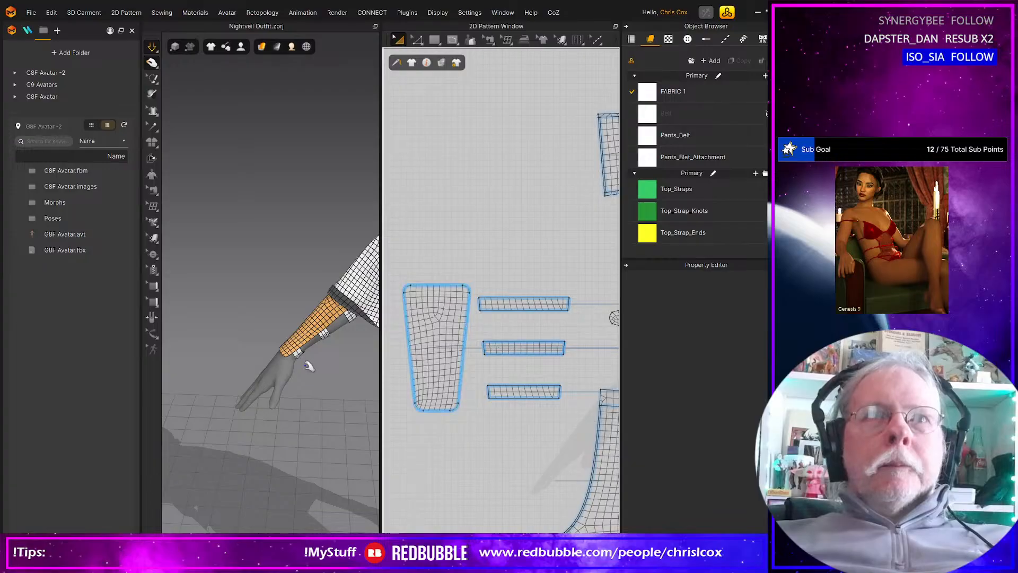
scroll(319, 350, "up", 2)
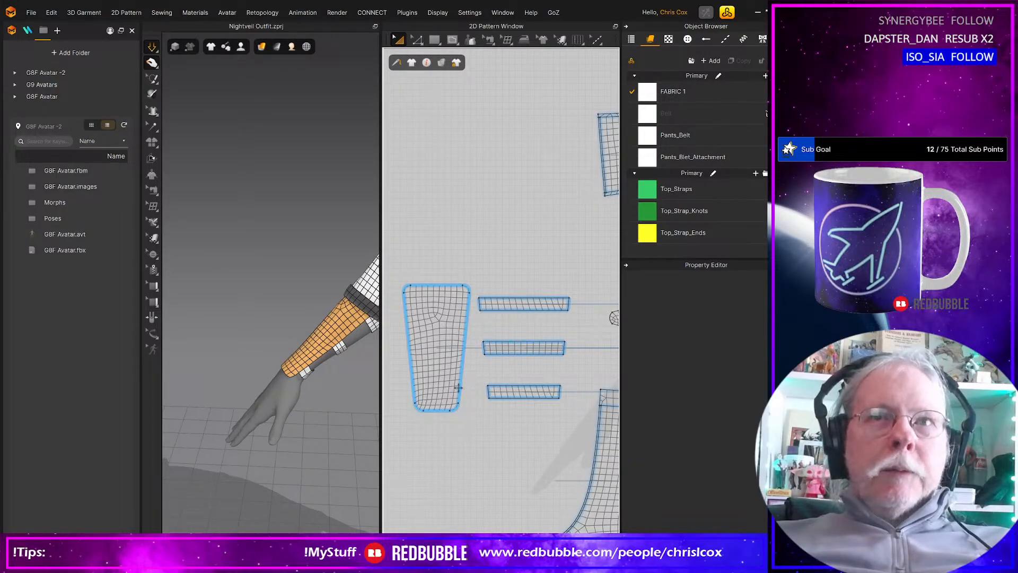
left_click(492, 393)
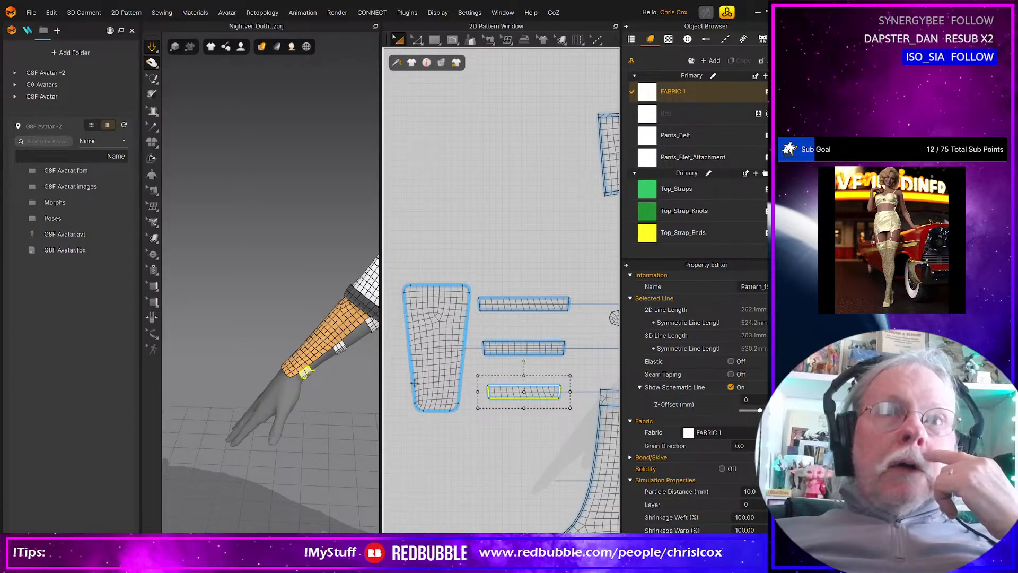
Step: Split the forearm guard's long slanted edge facing the straps into two lines, 9.2 mm from its lower end
scroll(445, 406, "up", 4)
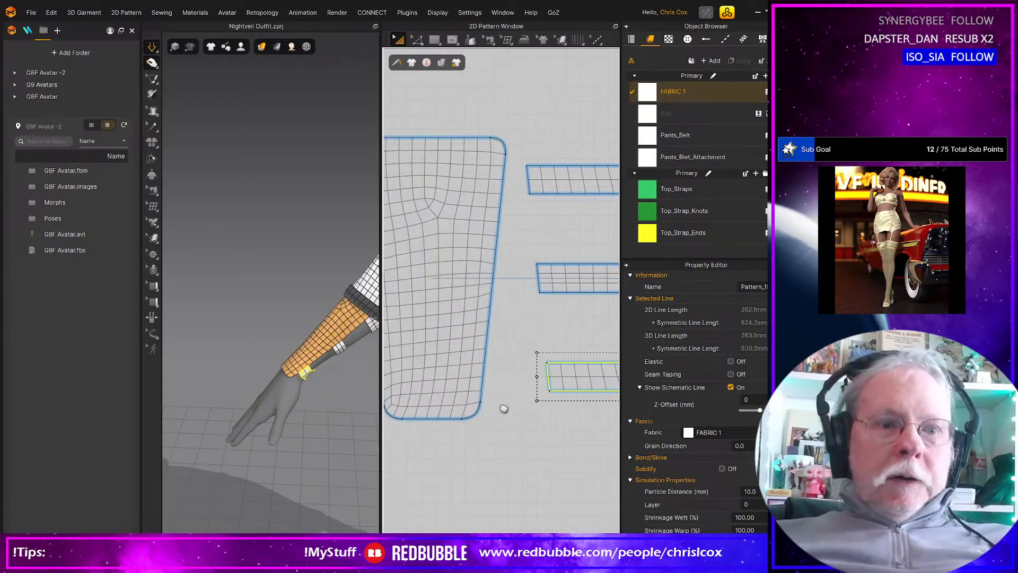
key("z")
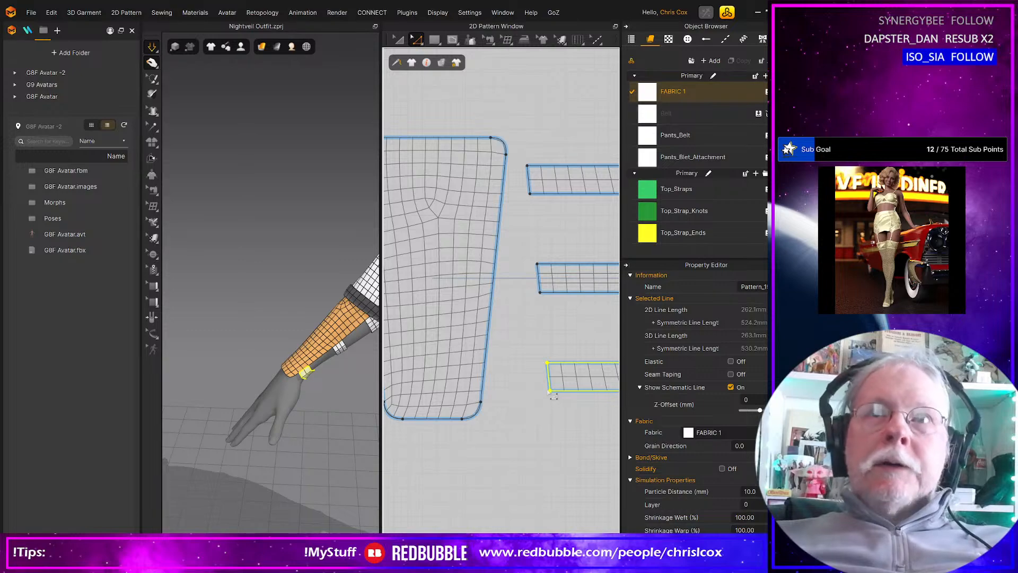
left_click(484, 393)
right_click(483, 393)
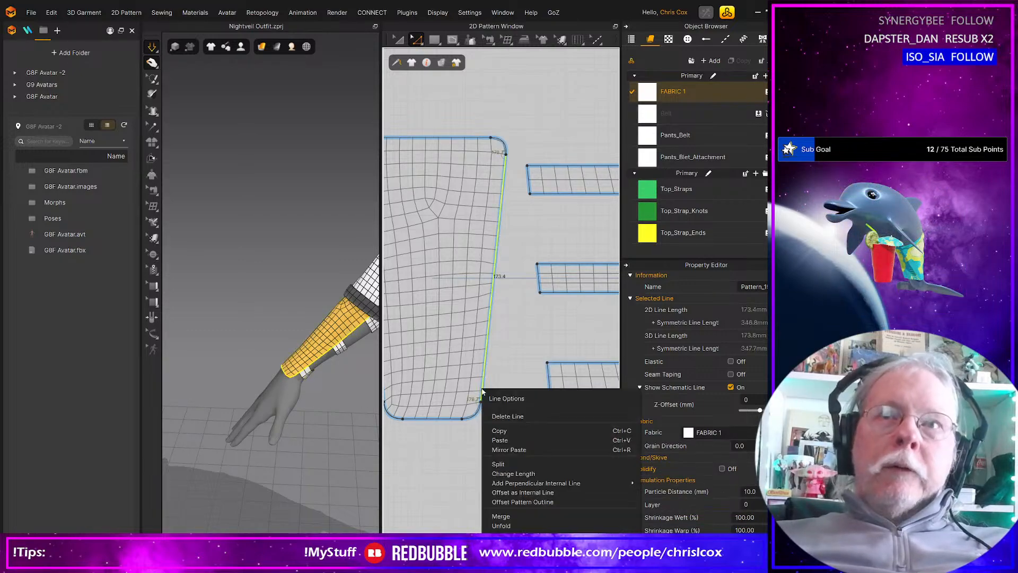
left_click(502, 465)
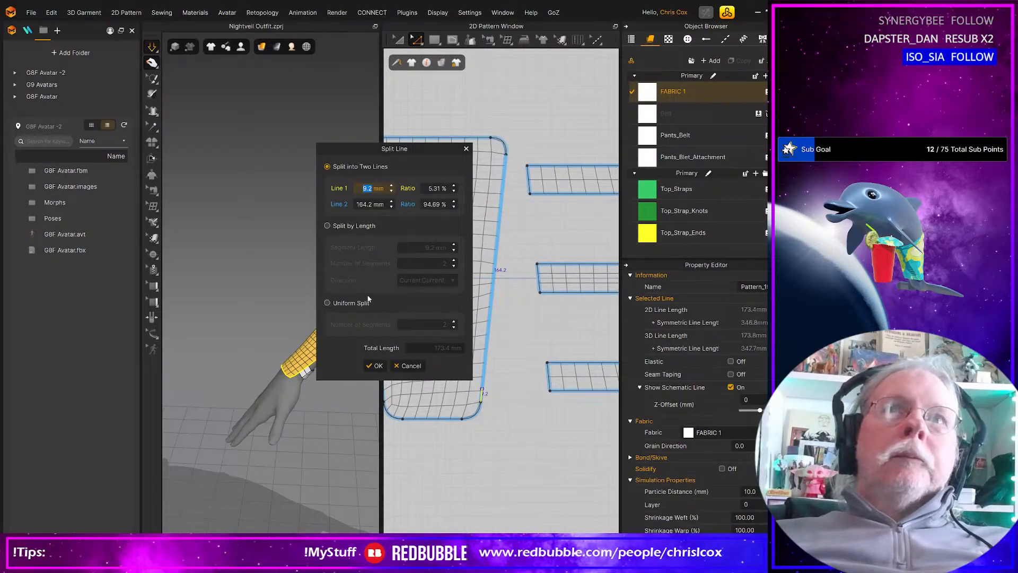
left_click(375, 365)
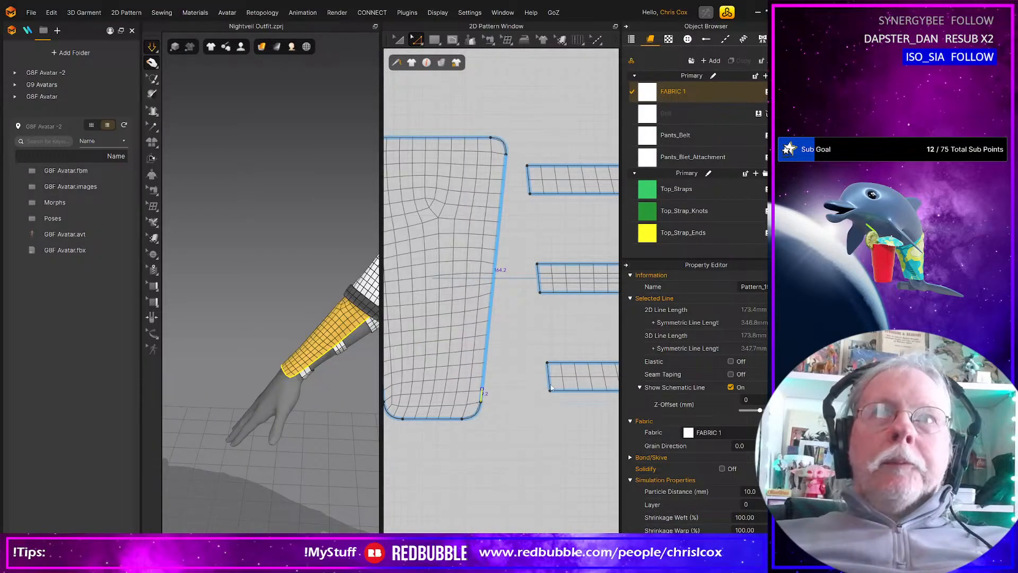
Step: Mark the middle strap's position on the 3D forearm guard and split the remaining slanted edge there, 70.0 mm above the lower split point
left_click(333, 349)
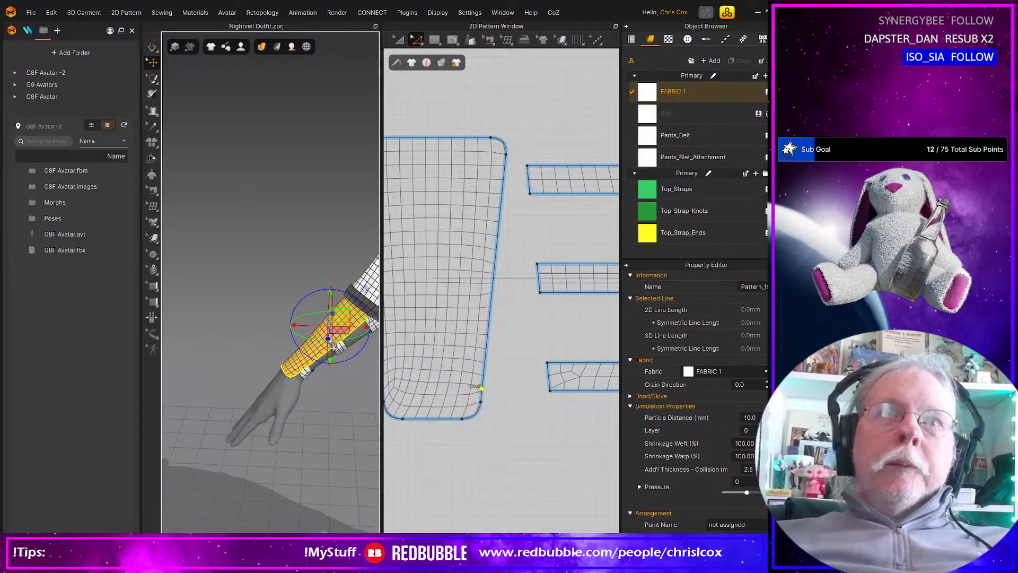
left_click(351, 367)
left_click(340, 350)
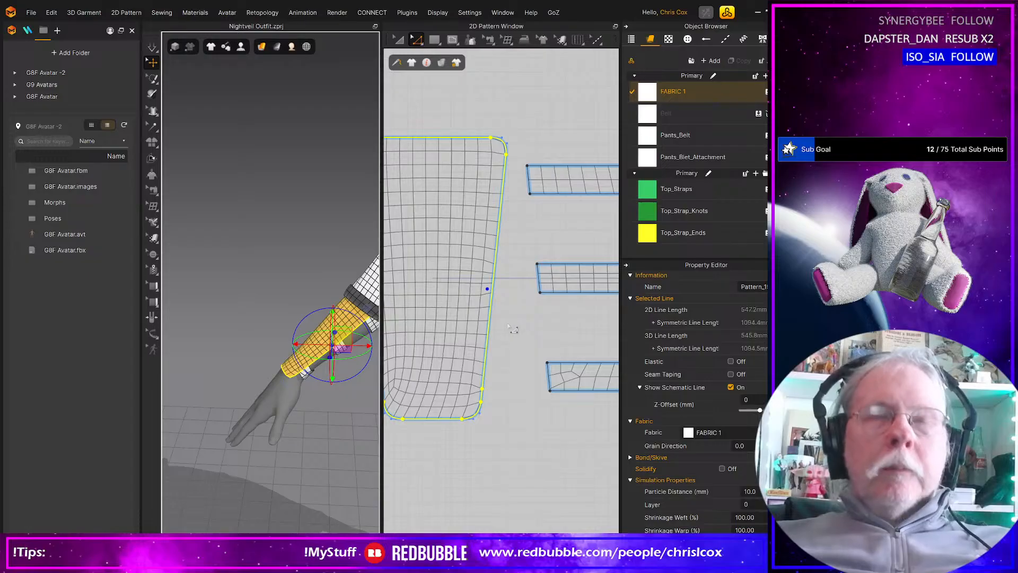
left_click(492, 290)
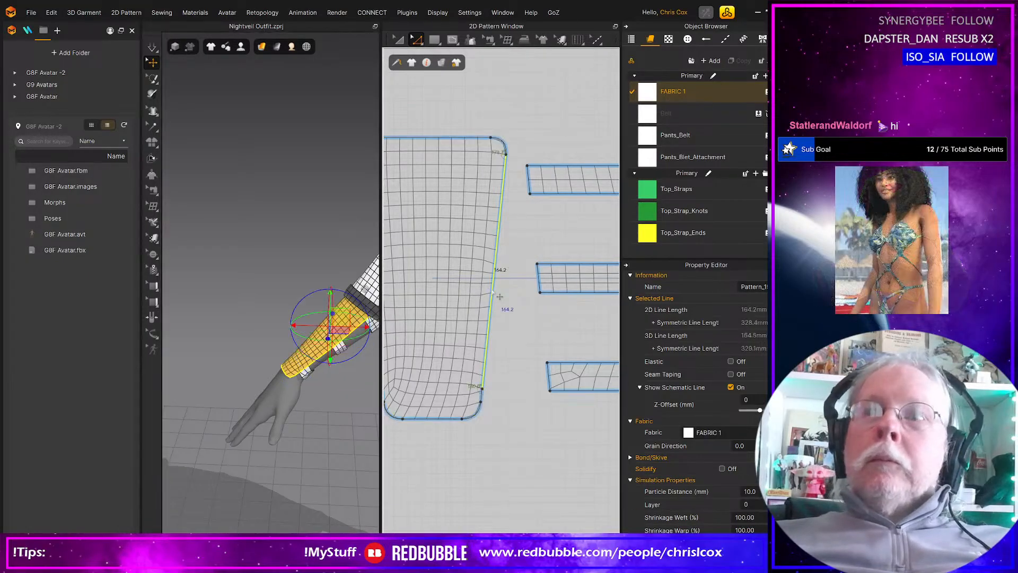
right_click(492, 291)
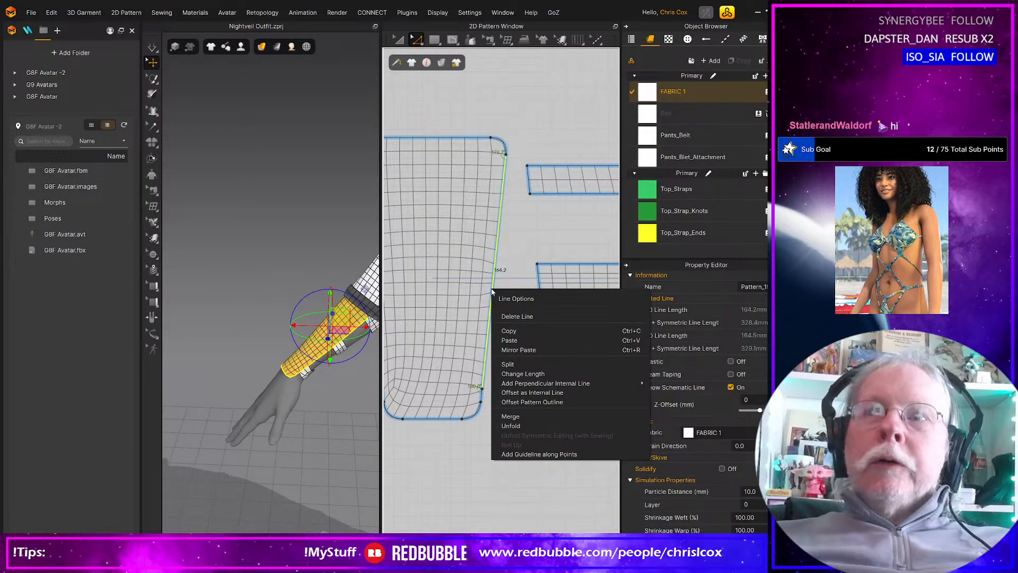
left_click(520, 365)
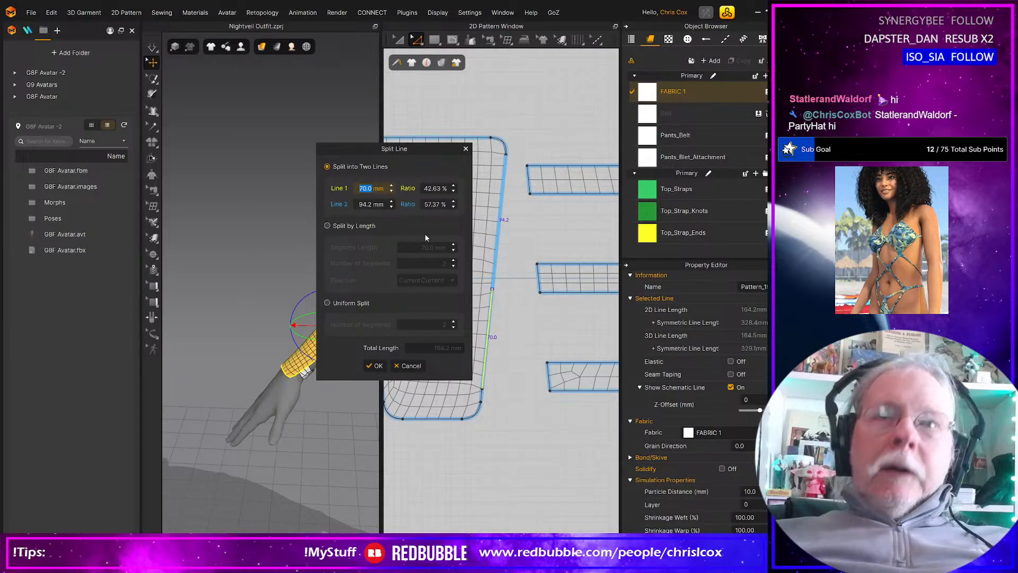
key("Return")
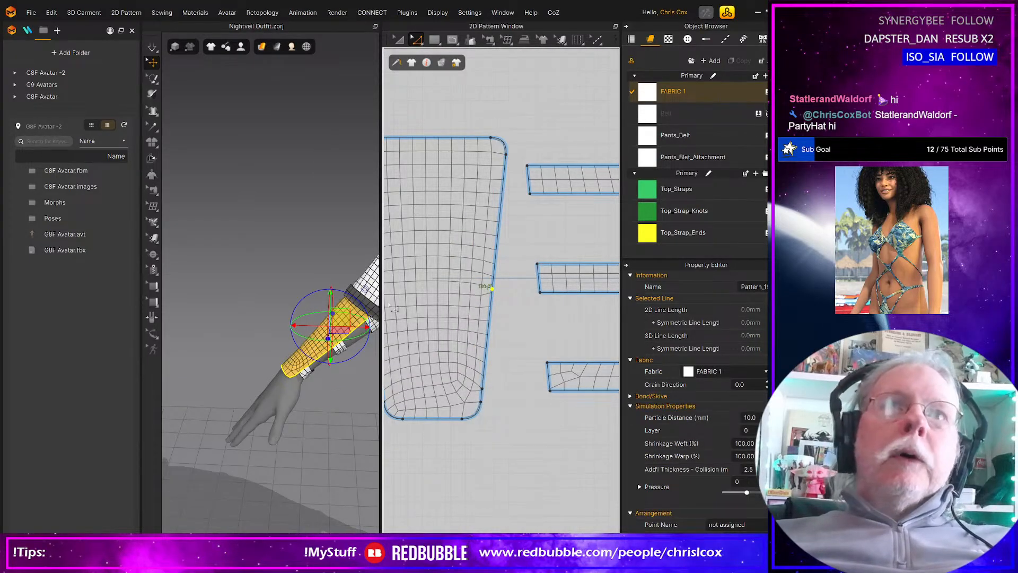
Step: Mark the upper strap's position on the 3D forearm guard and split the upper slanted segment there, 27.2 mm from its top end
middle_click_drag(363, 320, 314, 345)
scroll(358, 395, "up", 5)
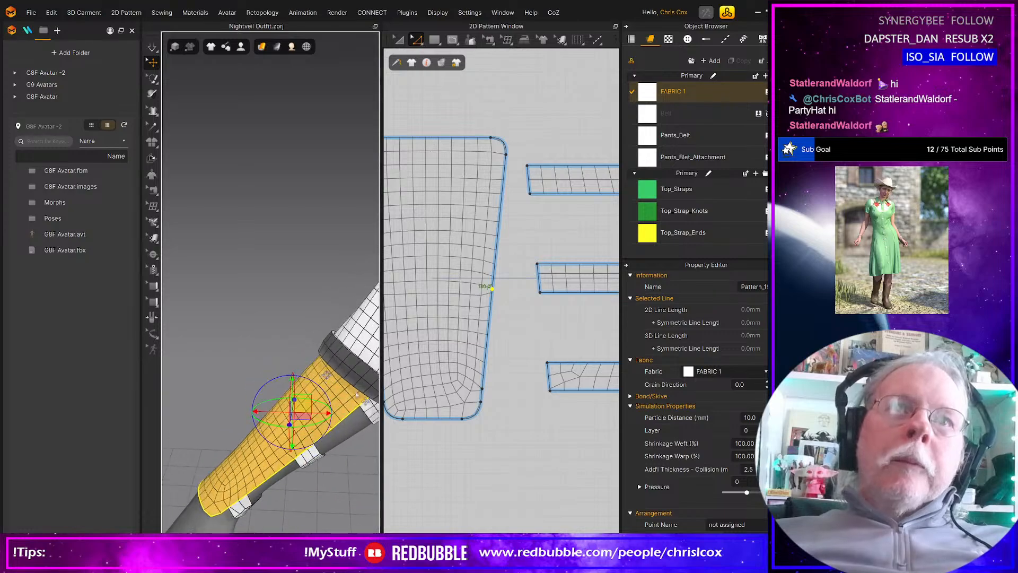
left_click(354, 403)
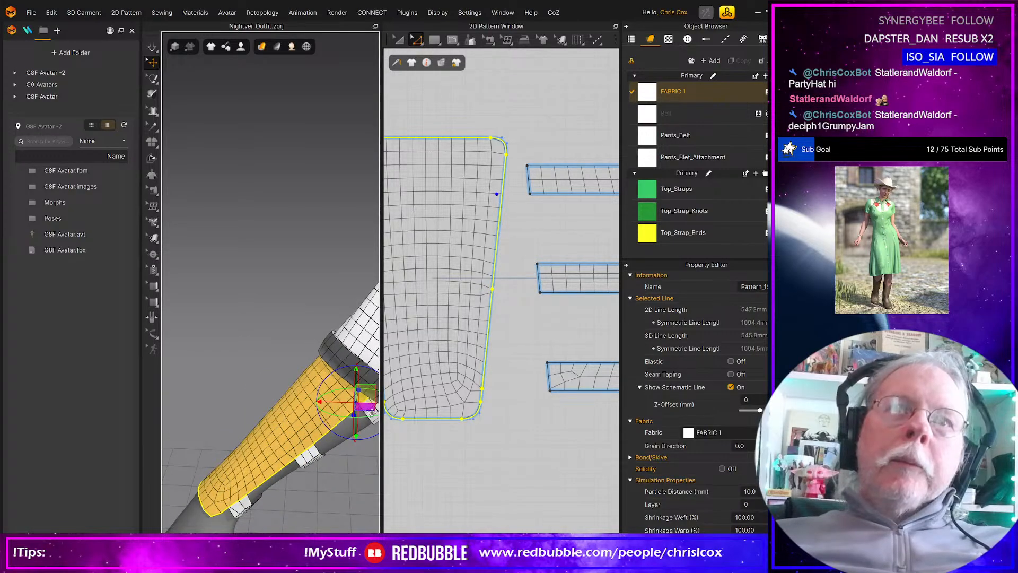
middle_click_drag(357, 374, 256, 325)
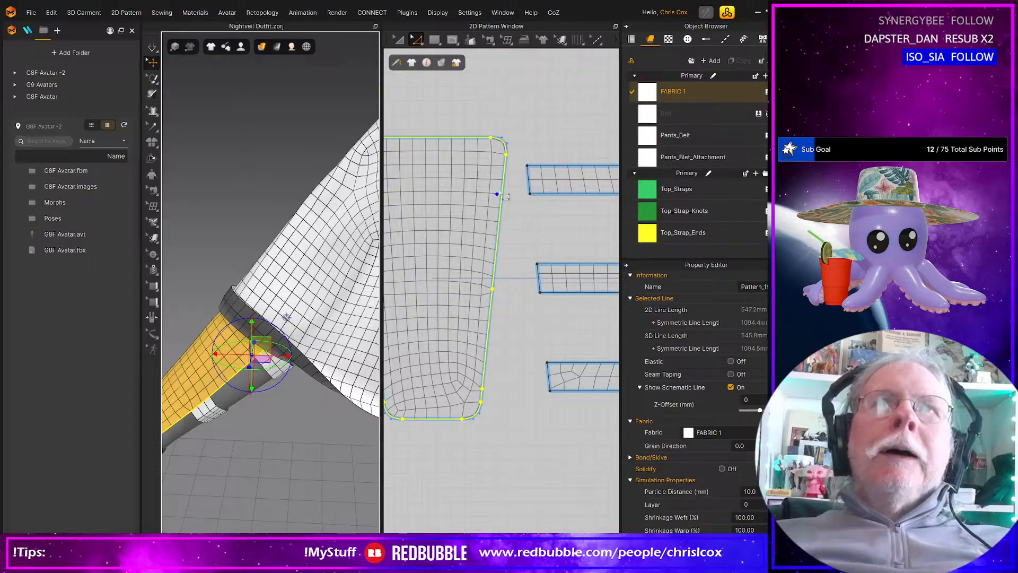
left_click(502, 196)
right_click(503, 194)
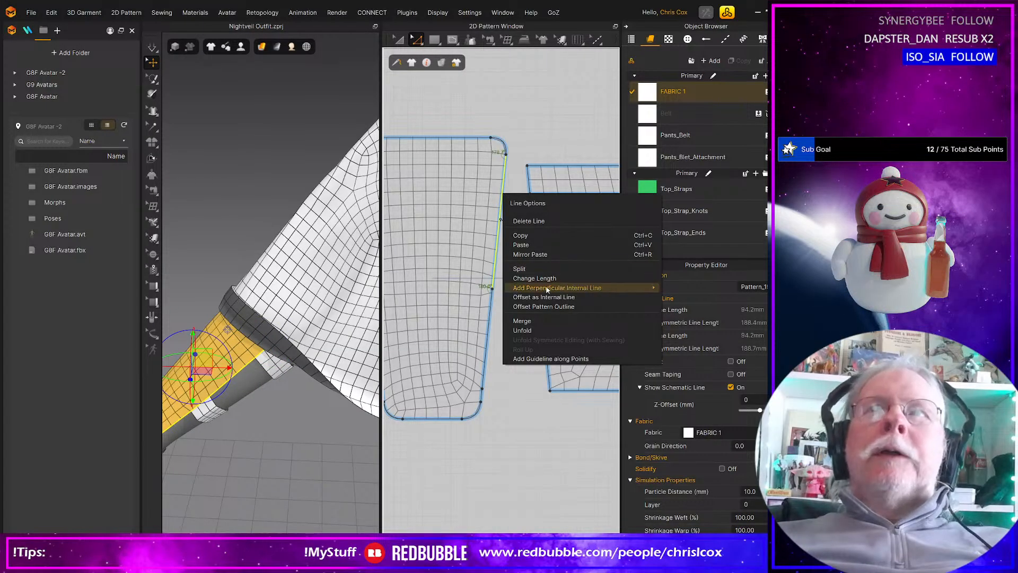
left_click(520, 269)
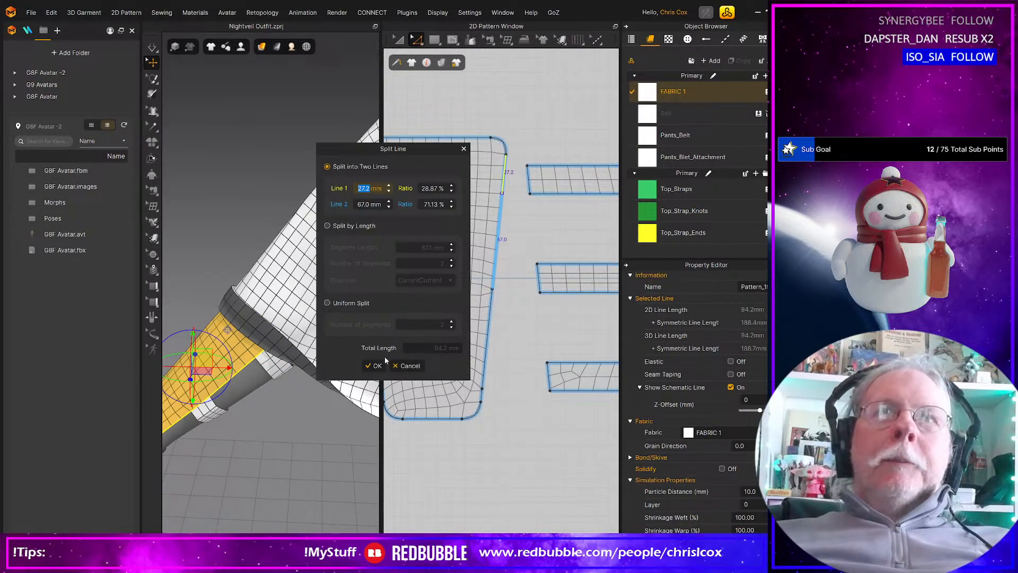
left_click(376, 365)
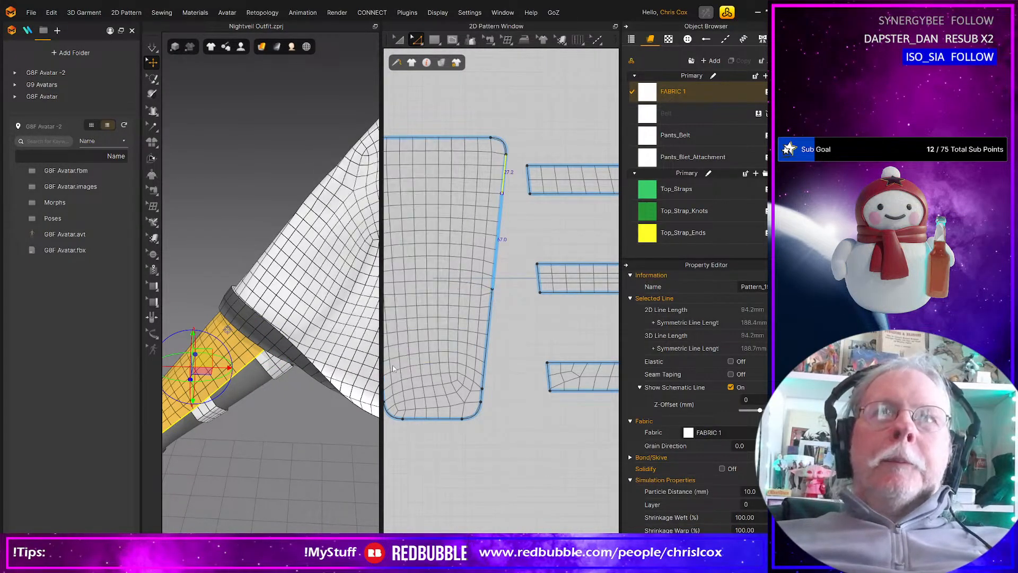
Step: Check the lowest strap's end edge, then split the guard's slanted segment beside it 19.7 mm above its lower point
left_click(549, 380)
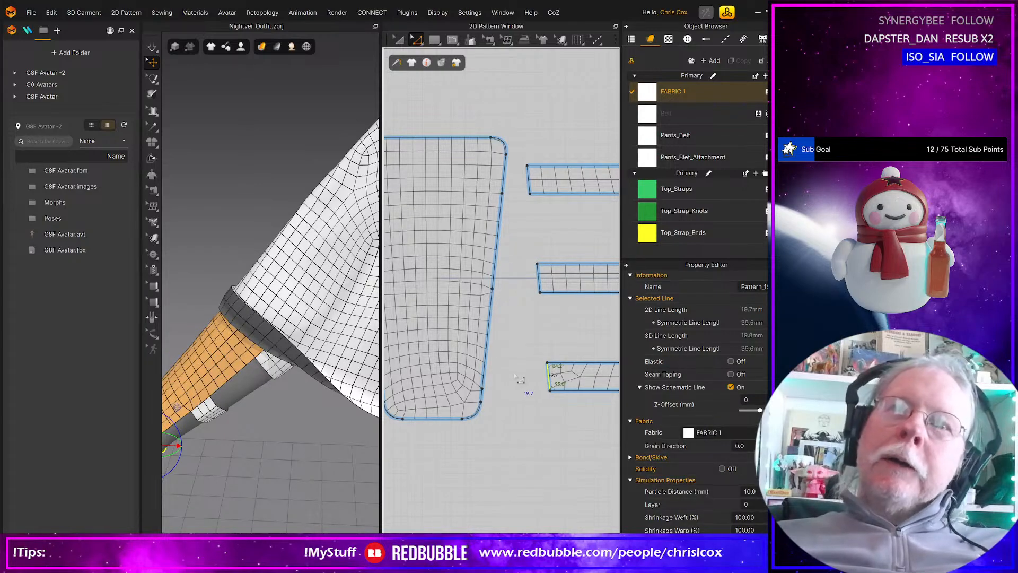
right_click(486, 367)
left_click(509, 438)
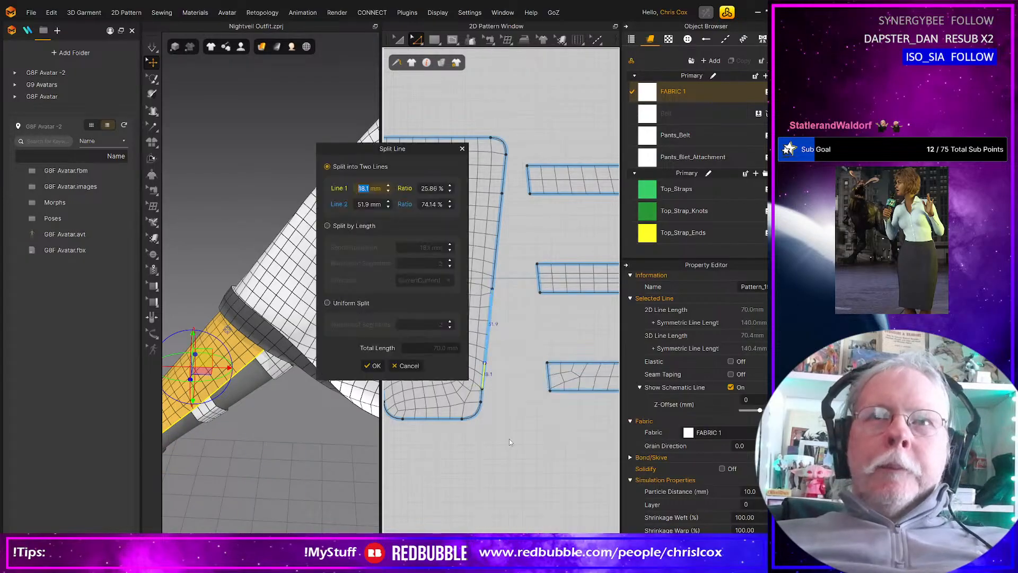
type("19.7")
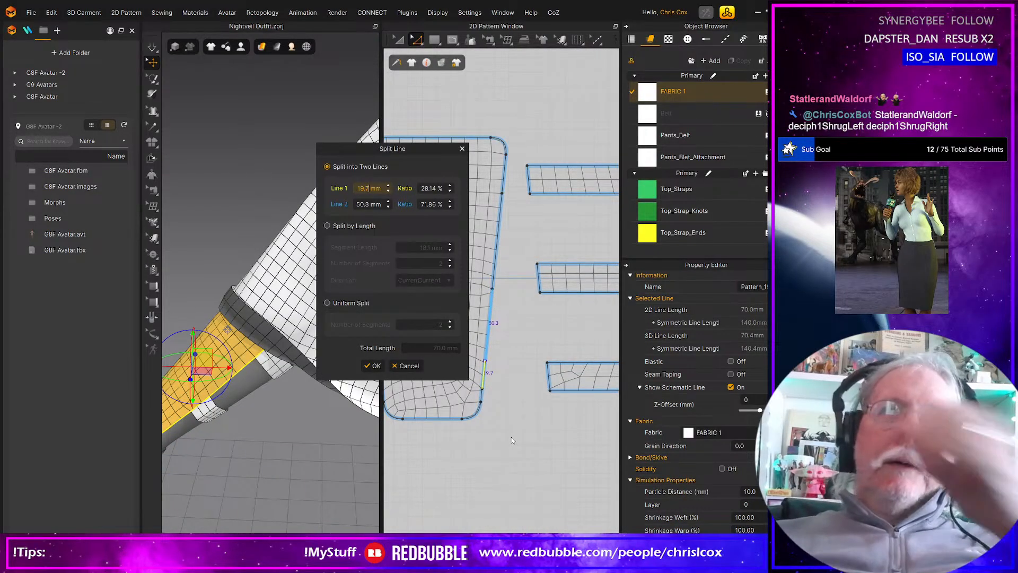
left_click(373, 365)
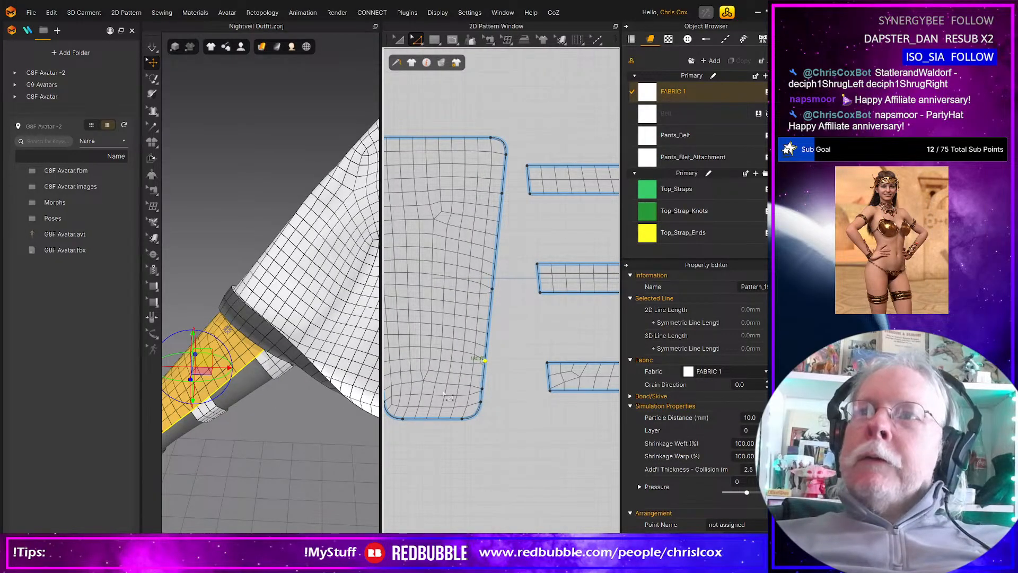
left_click(540, 278)
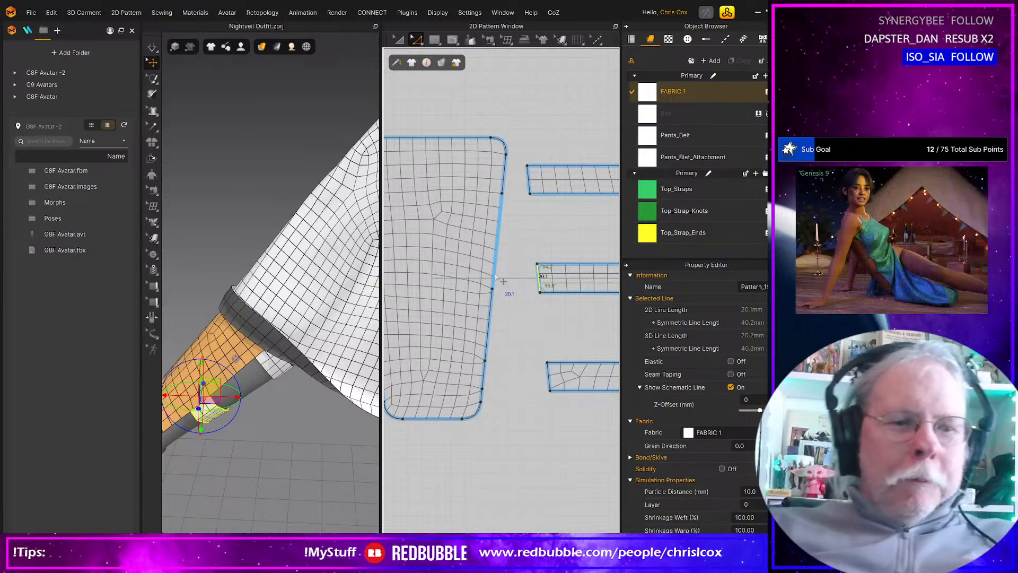
key("n")
key("a")
key("z")
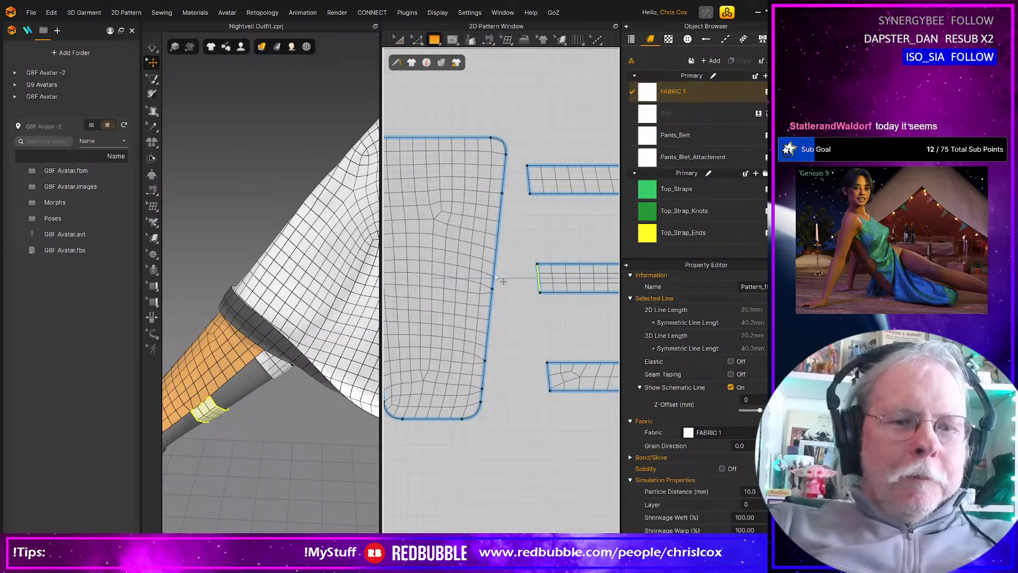
key("n")
key("r")
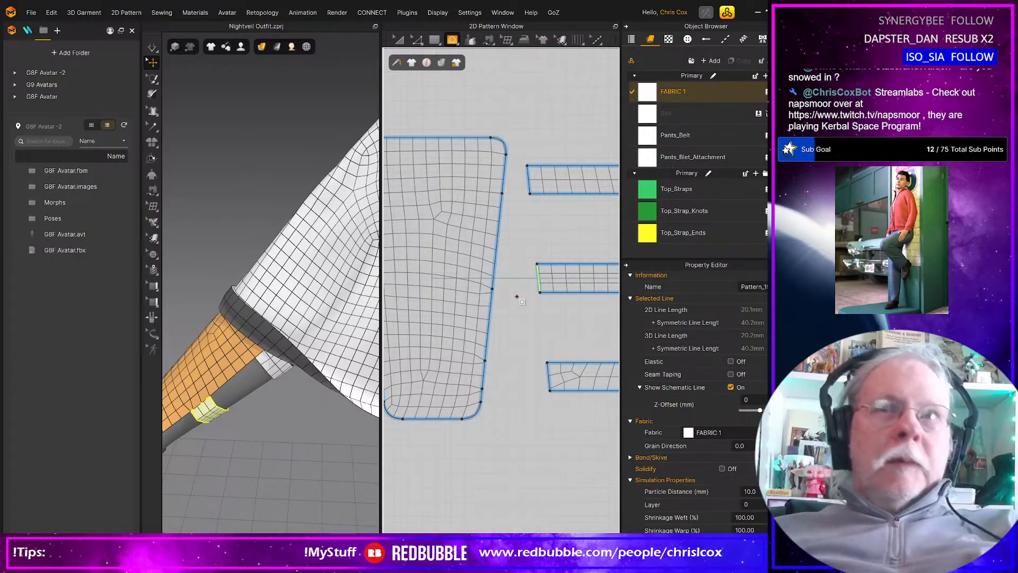
left_click(397, 40)
left_click(537, 275)
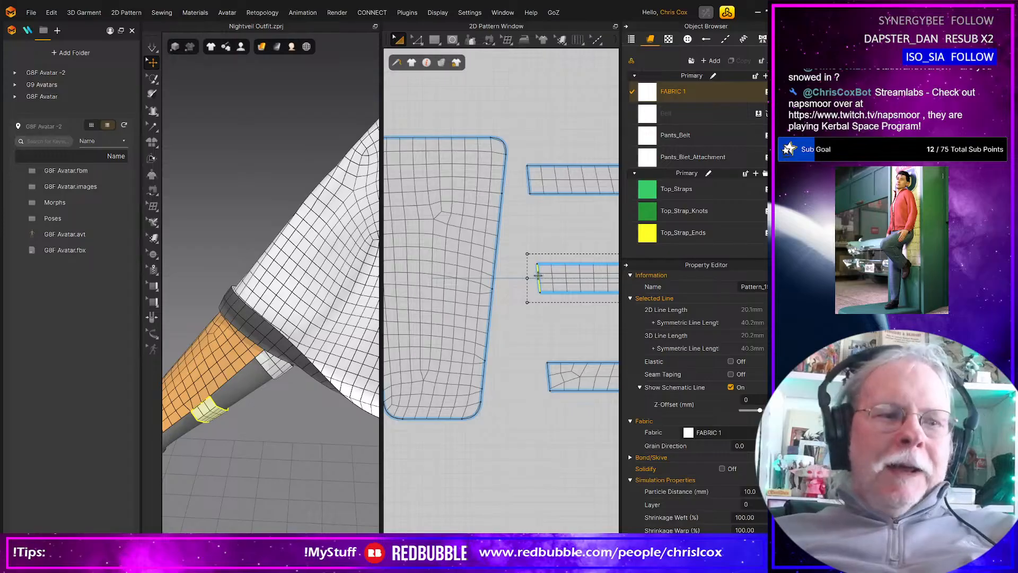
Step: Split the forearm guard's slanted segment beside the middle strap into two lines, 20 mm above its lower point
key("z")
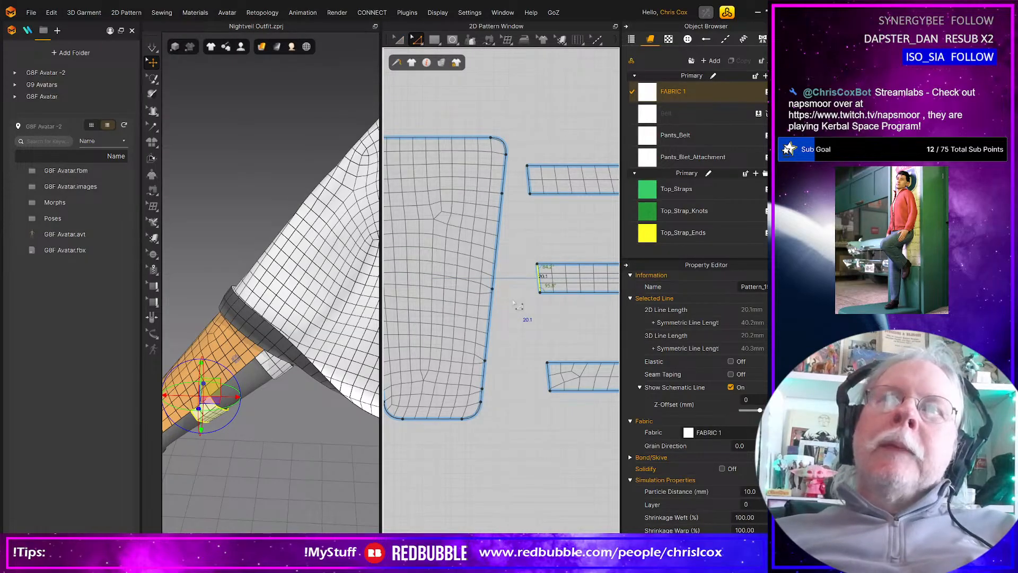
left_click(498, 265)
right_click(495, 261)
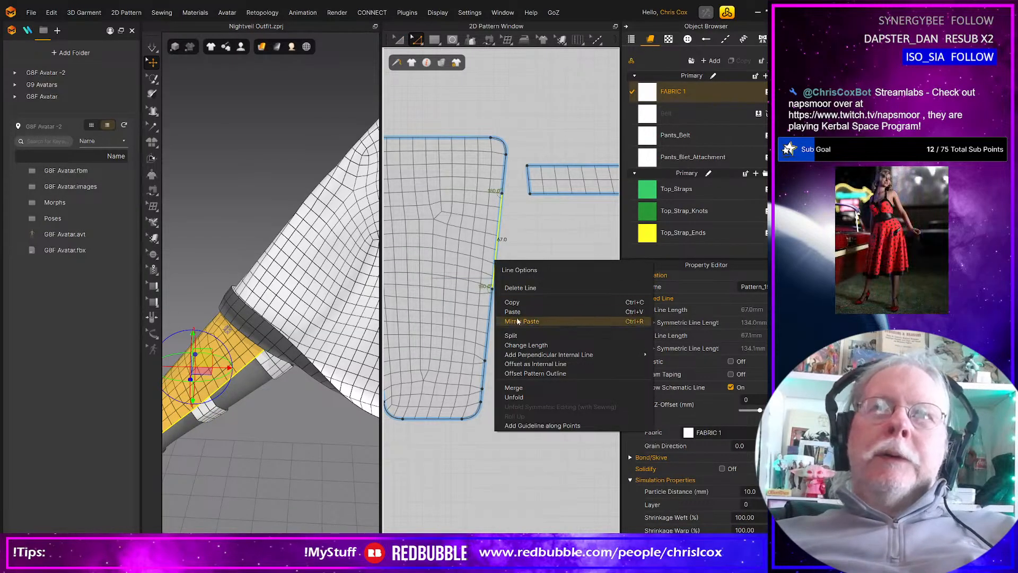
left_click(514, 335)
type("20")
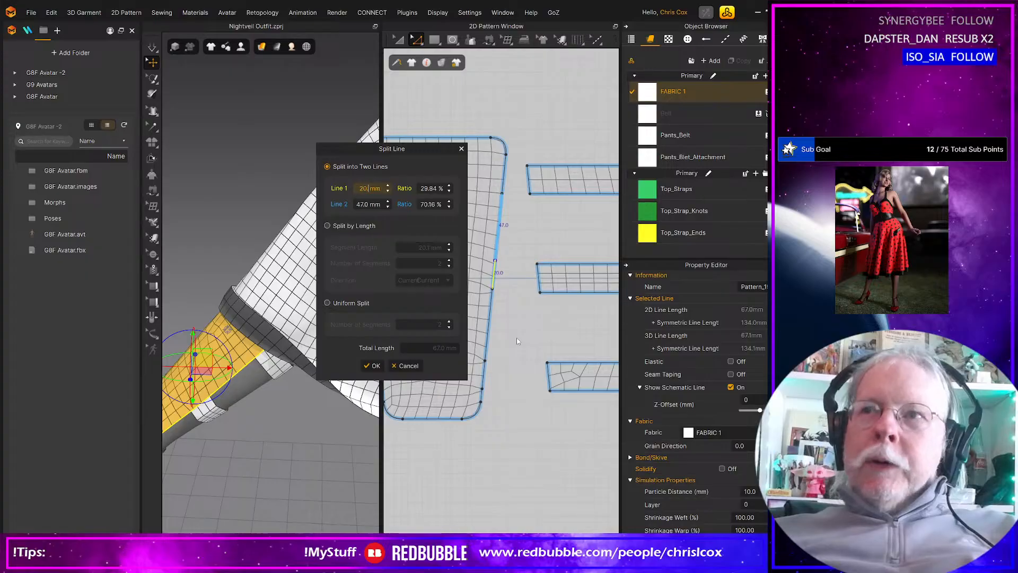
key("Return")
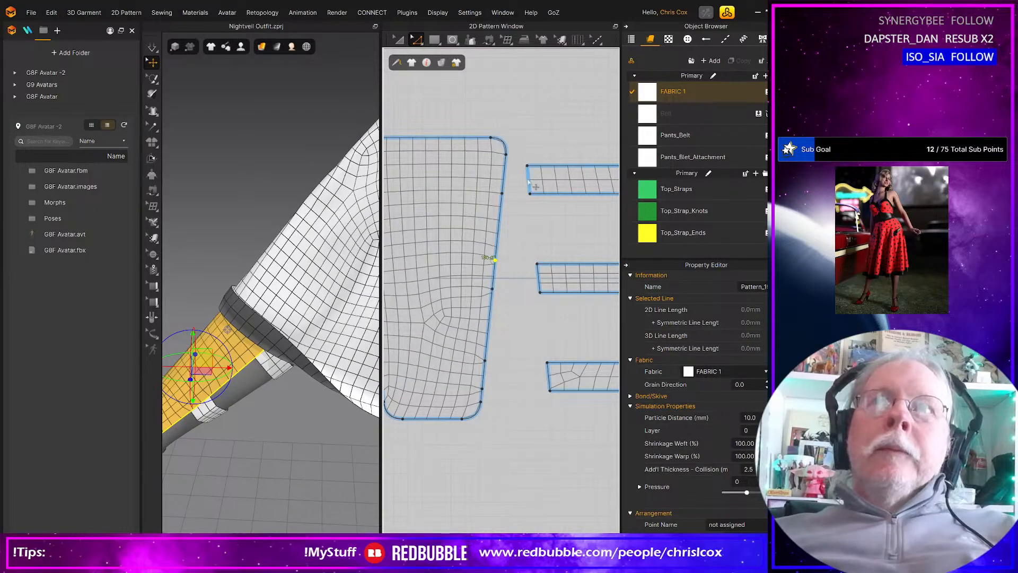
Step: Check the upper strap's end edge and split the guard's short top segment so its lower part is 19.7 mm long
left_click(529, 181)
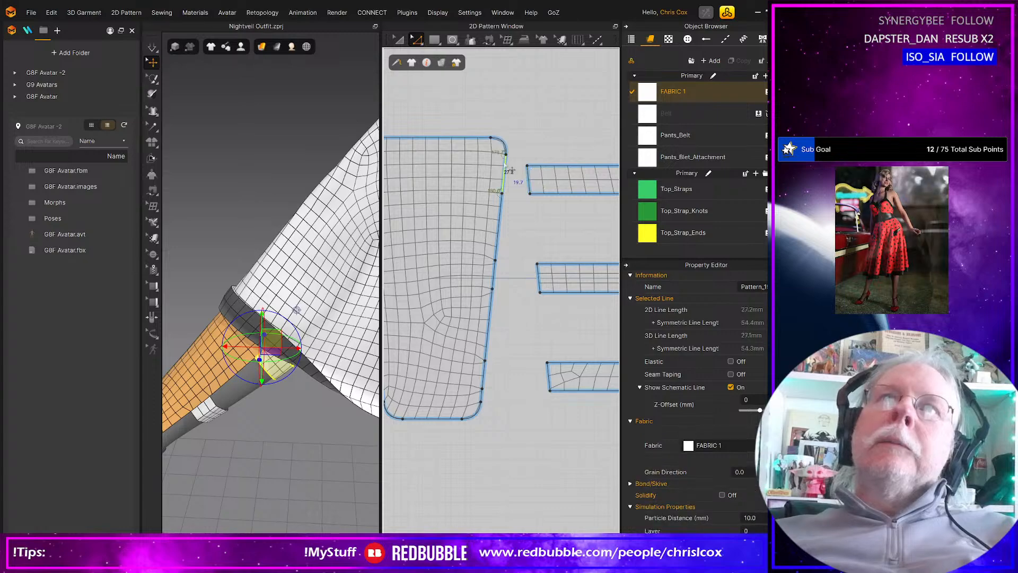
left_click(504, 167)
right_click(504, 166)
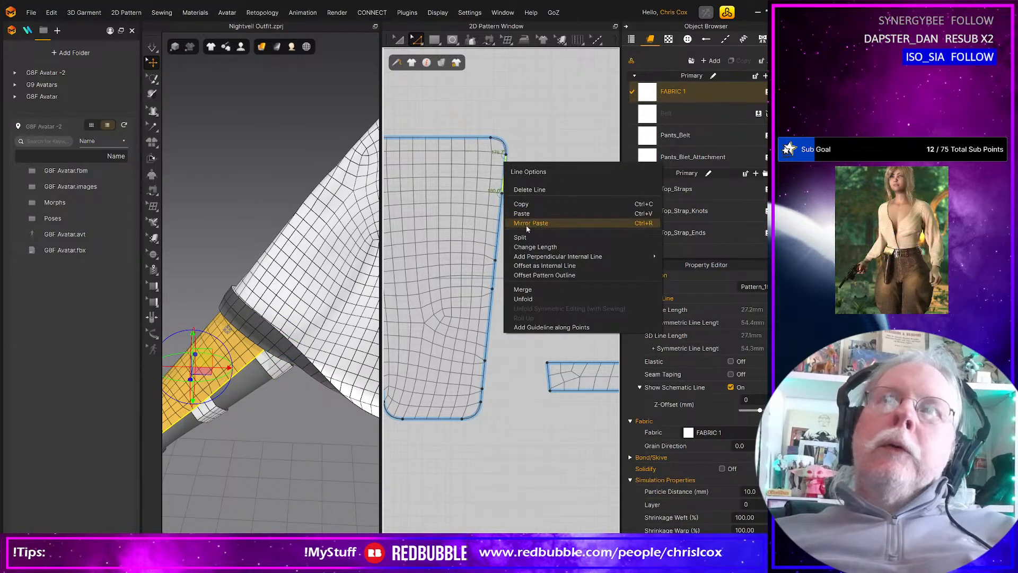
left_click(520, 238)
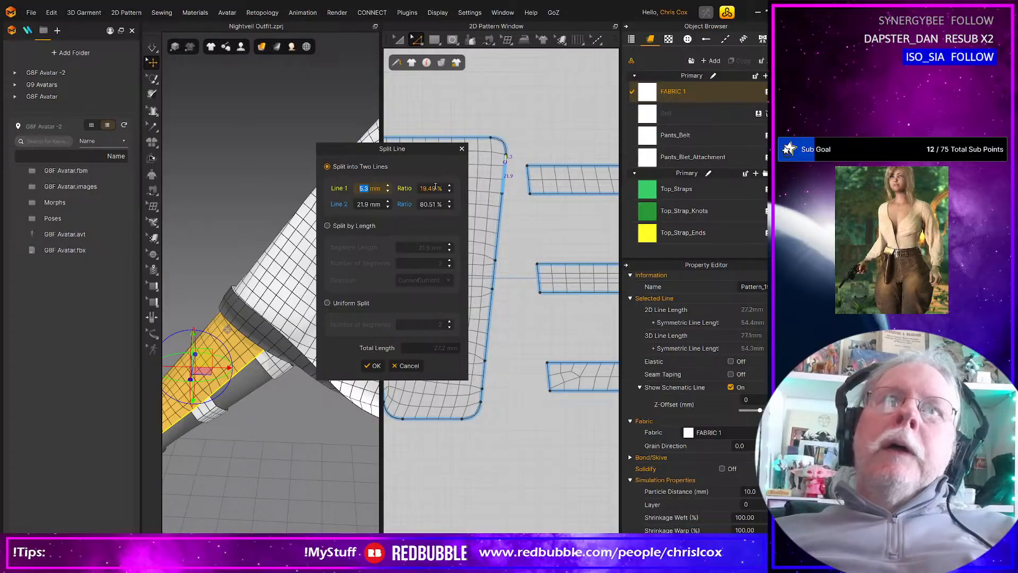
left_click(376, 202)
type("1.3")
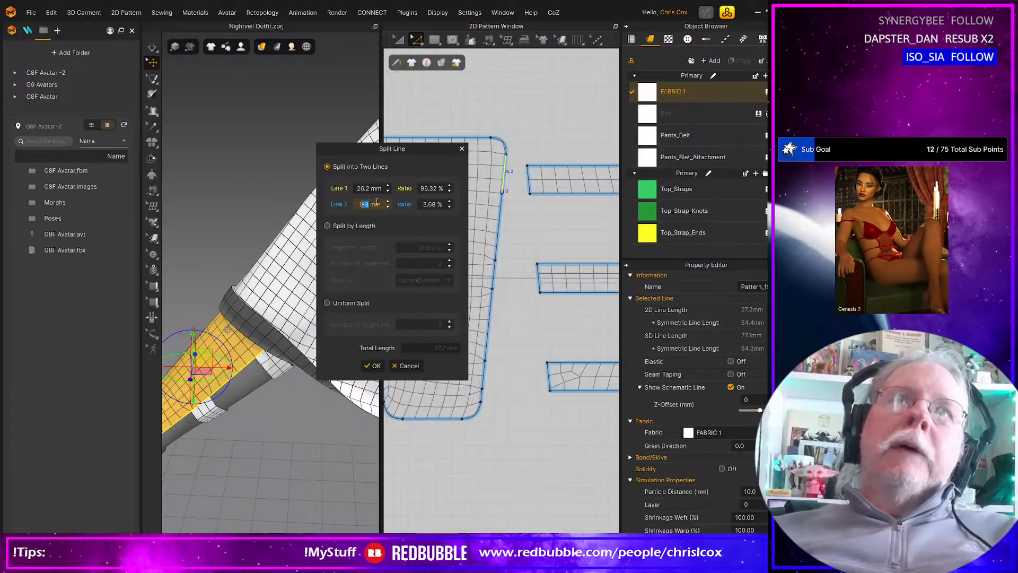
type("19")
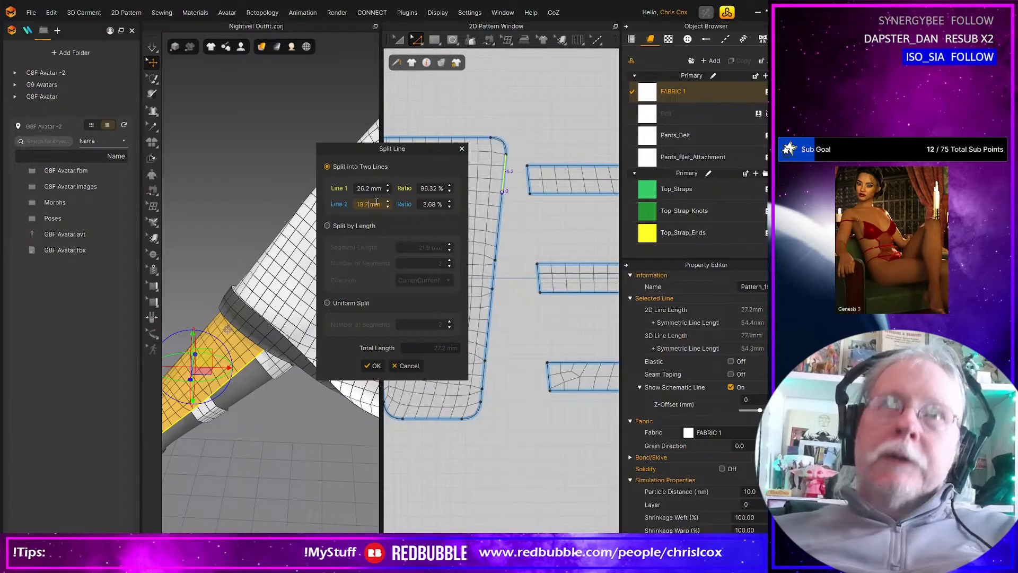
type(".7")
left_click(374, 366)
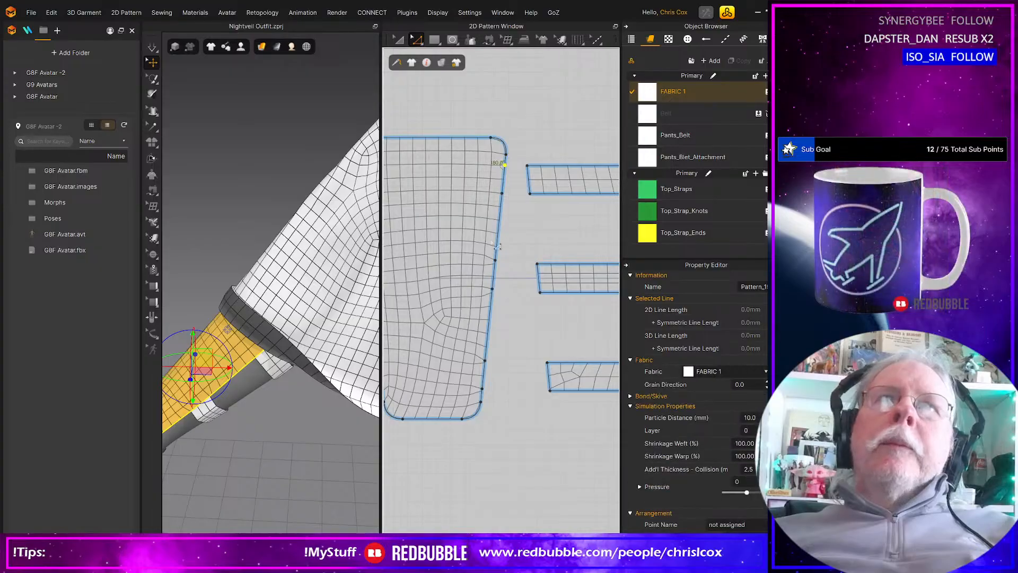
Step: Draw two horizontal internal lines across the forearm guard from the two edge points matching the upper strap
right_click_drag(510, 201, 576, 219)
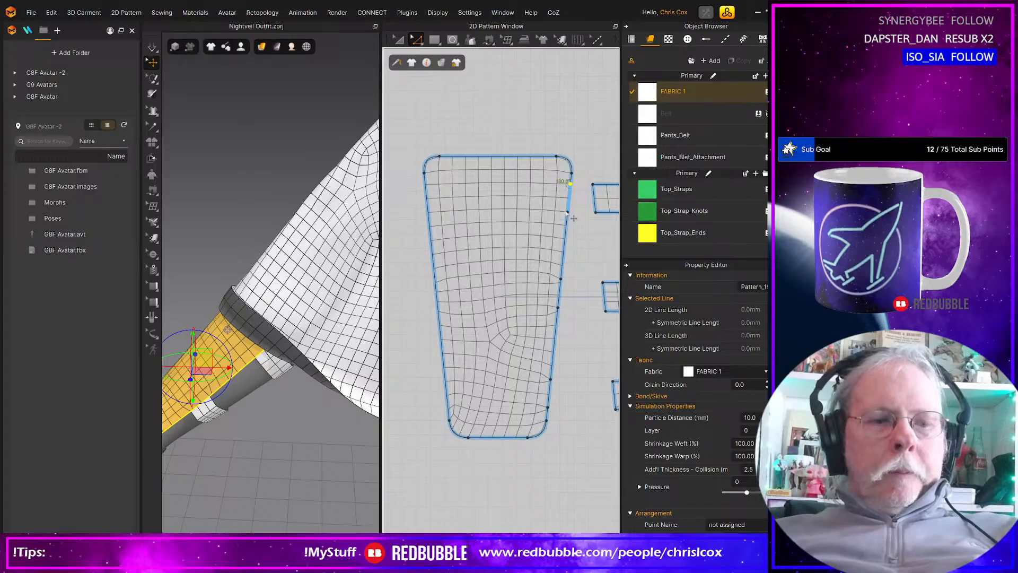
key("g")
left_click(570, 184)
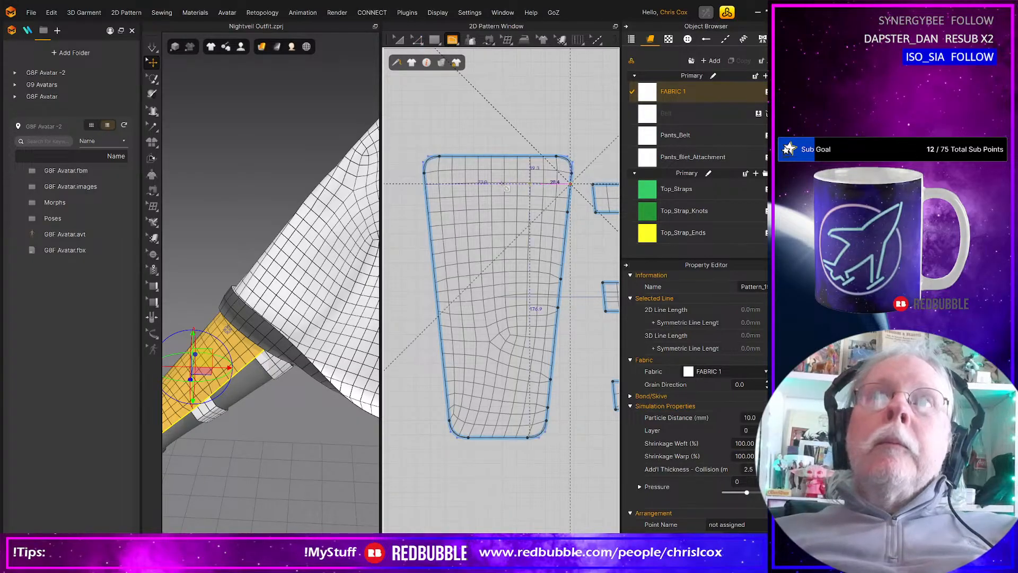
double_click(426, 184)
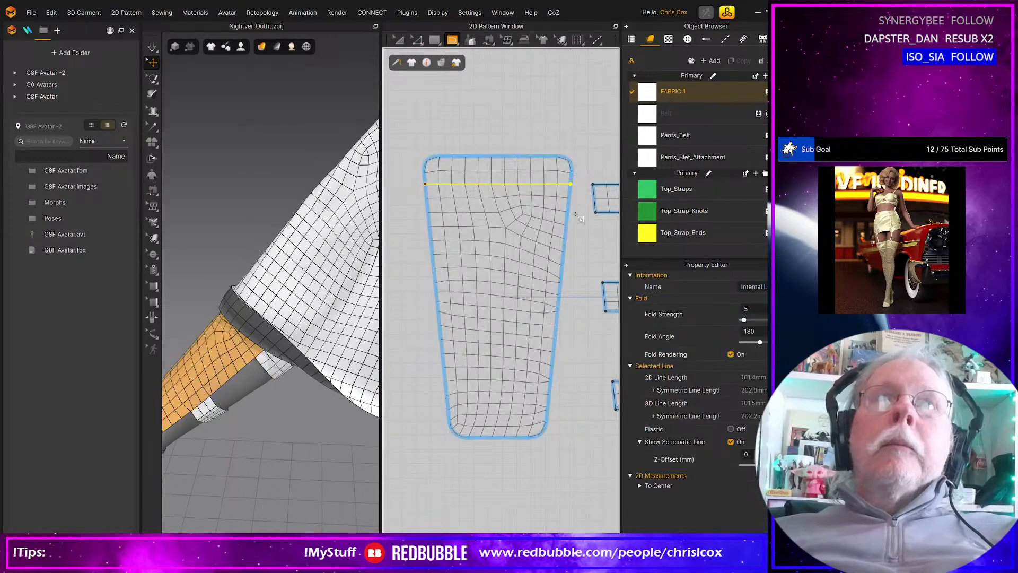
double_click(428, 212)
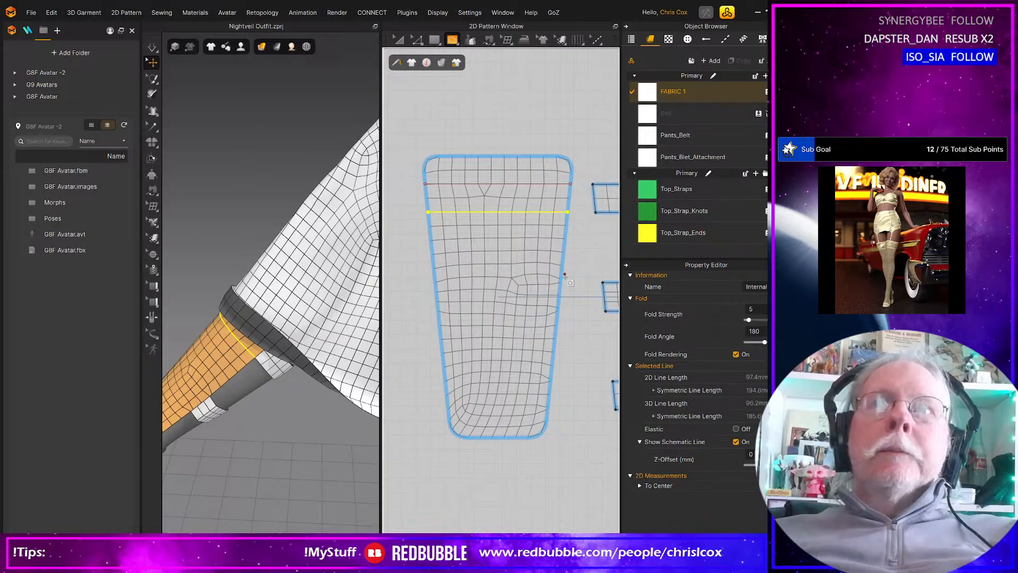
Step: Draw two horizontal internal lines across the forearm guard from the two edge points matching the middle strap
key("a")
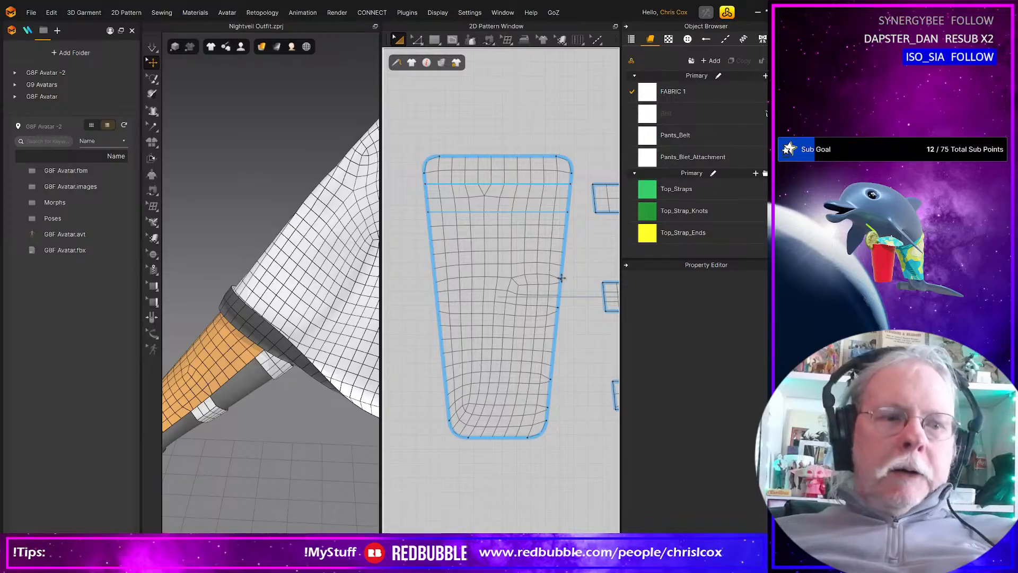
key("z")
key("g")
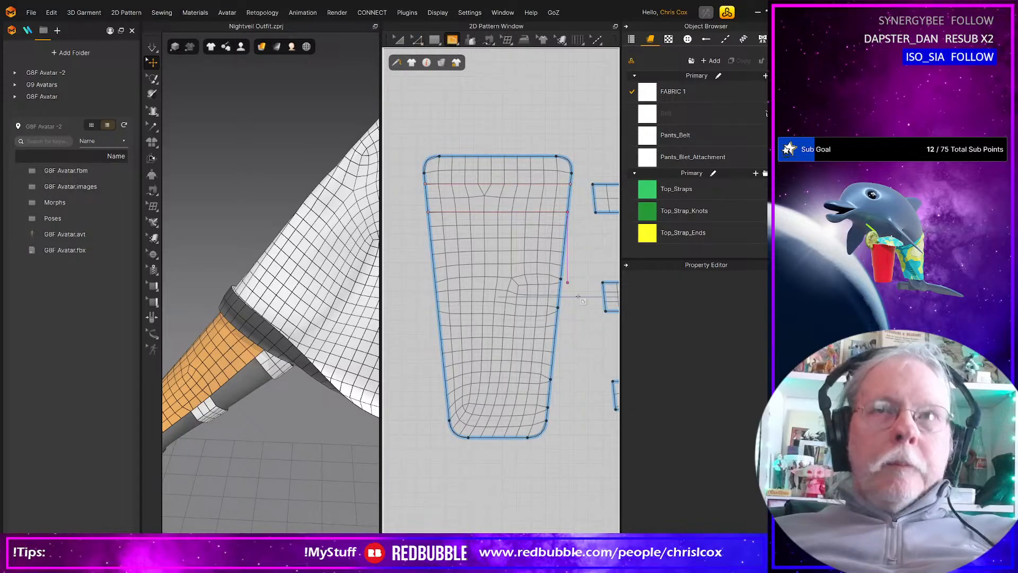
left_click(435, 279)
double_click(561, 279)
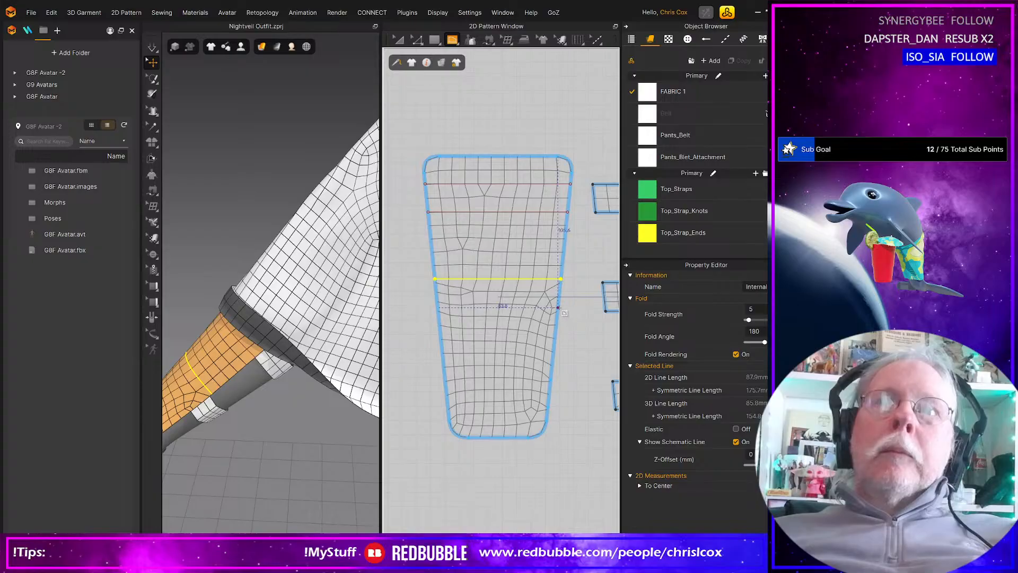
left_click(558, 307)
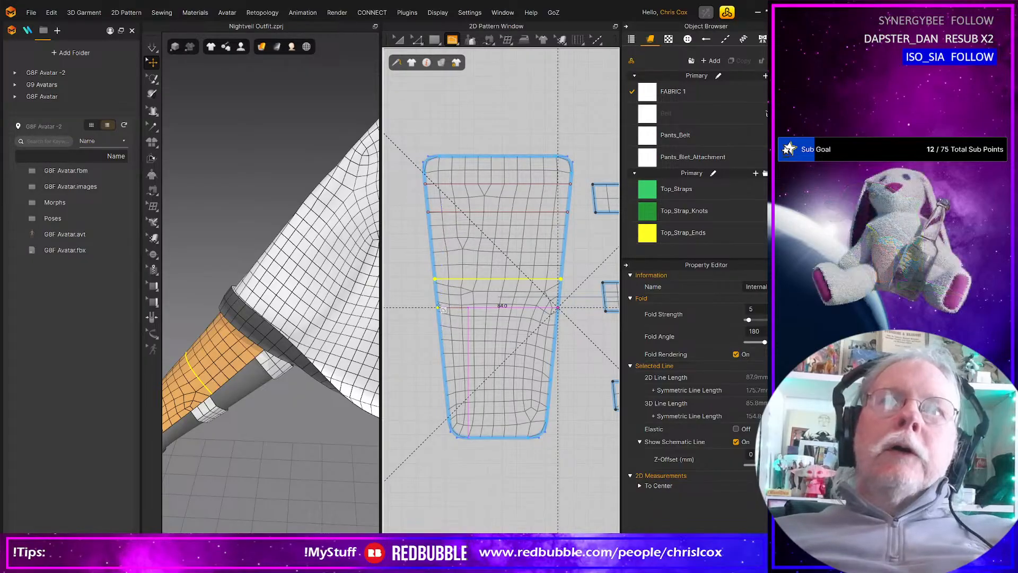
double_click(438, 308)
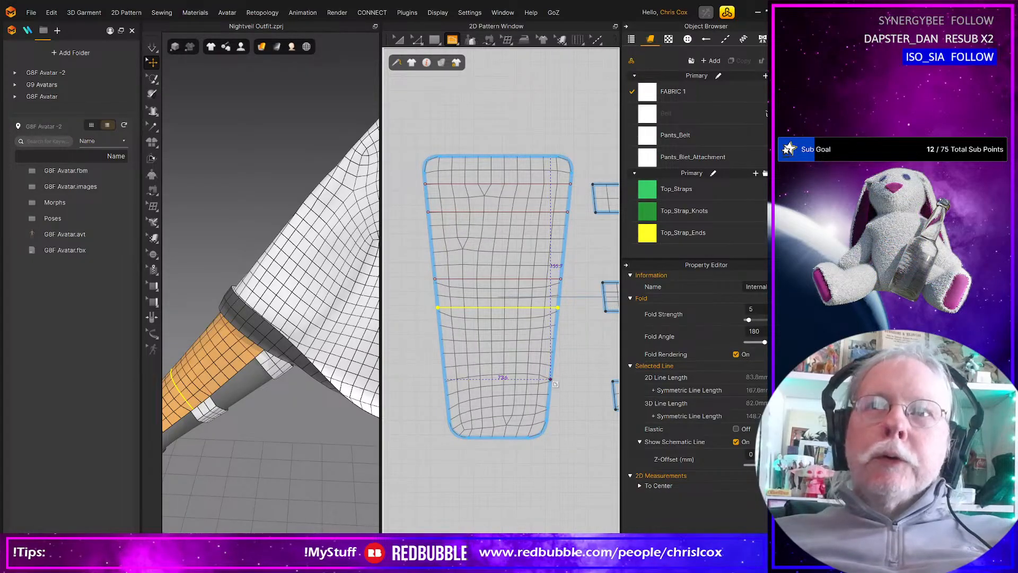
Step: Draw two horizontal internal lines across the forearm guard from the two edge points matching the lowest strap
left_click(550, 379)
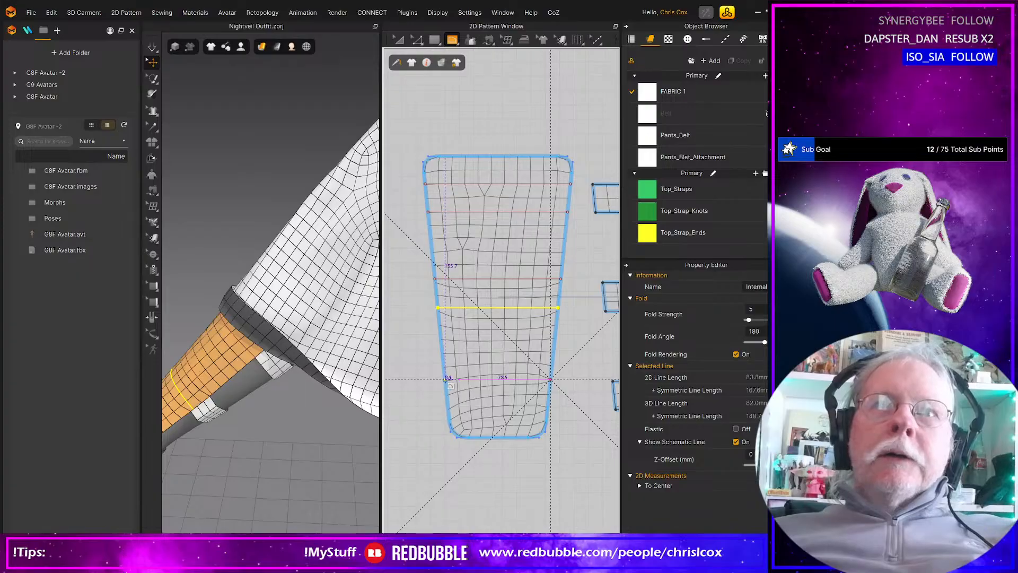
double_click(445, 379)
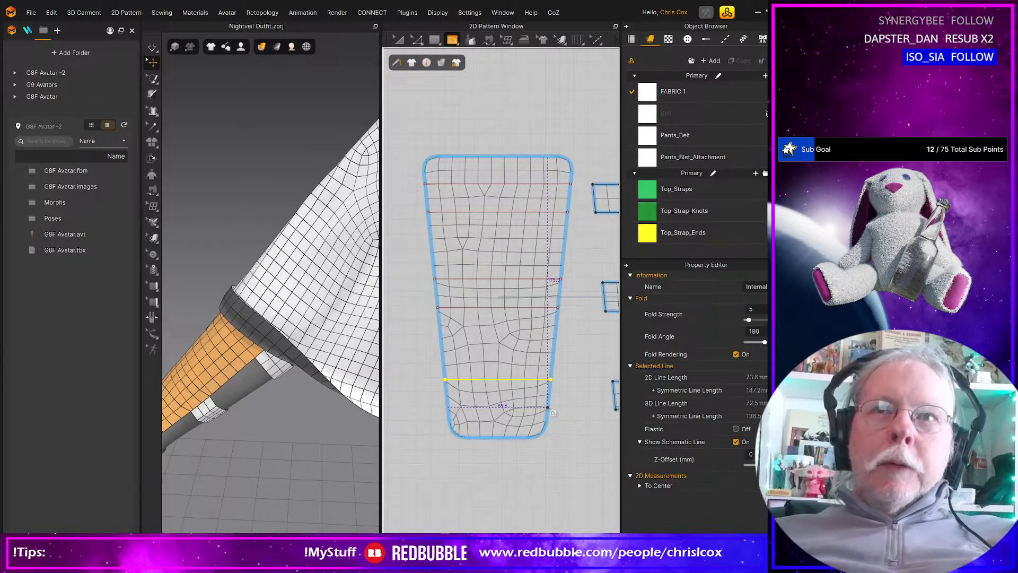
double_click(448, 407)
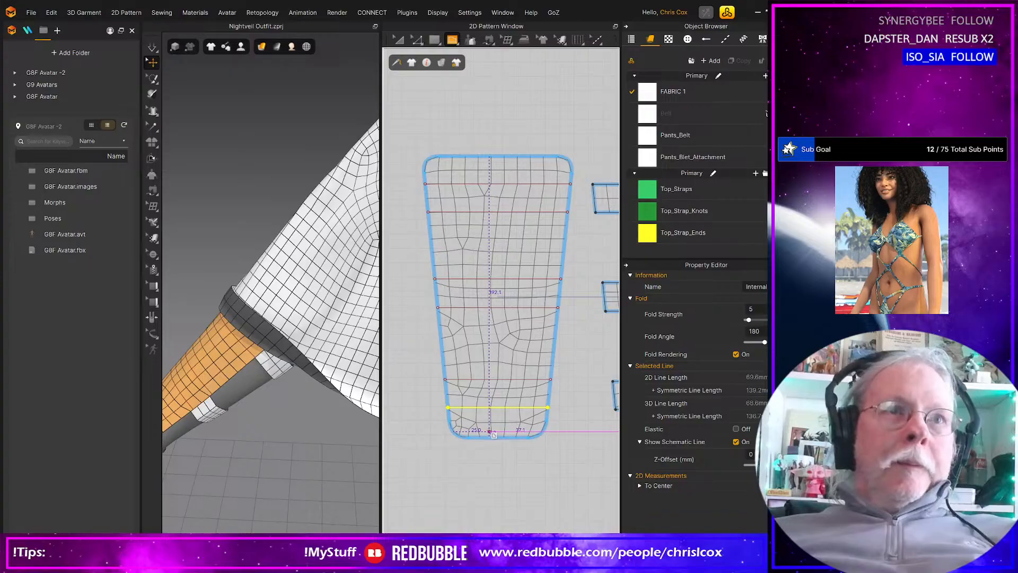
Step: Select all six horizontal internal lines on the forearm guard and apply Cut & Sew to them
key("z")
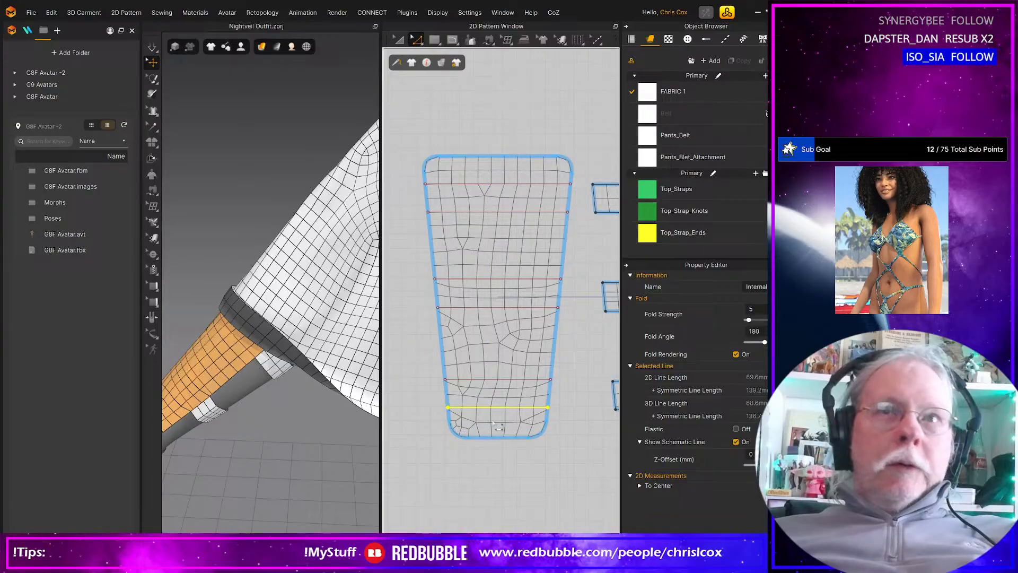
left_click(494, 379, "shift")
left_click(498, 307, "shift")
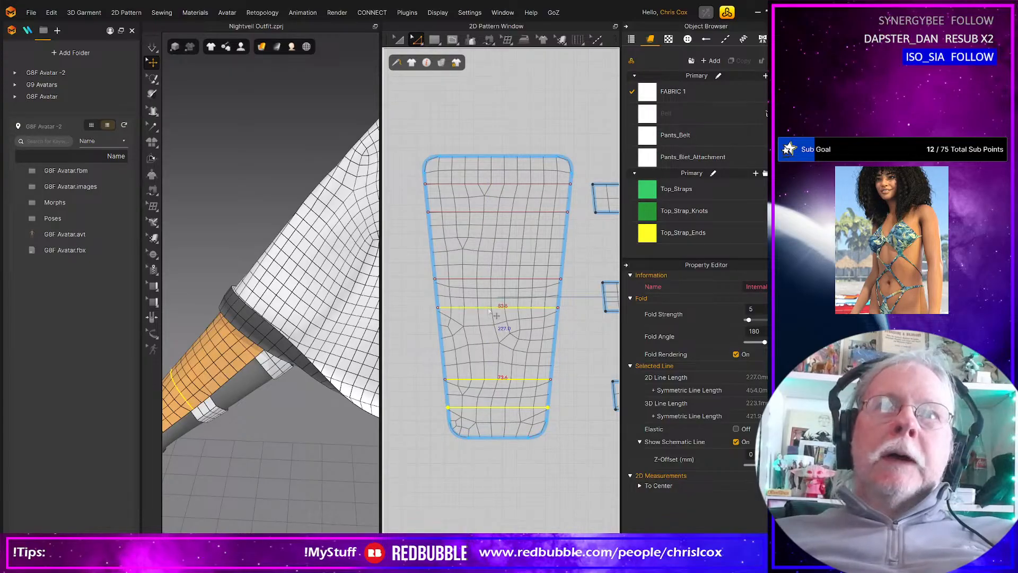
left_click(496, 279, "shift")
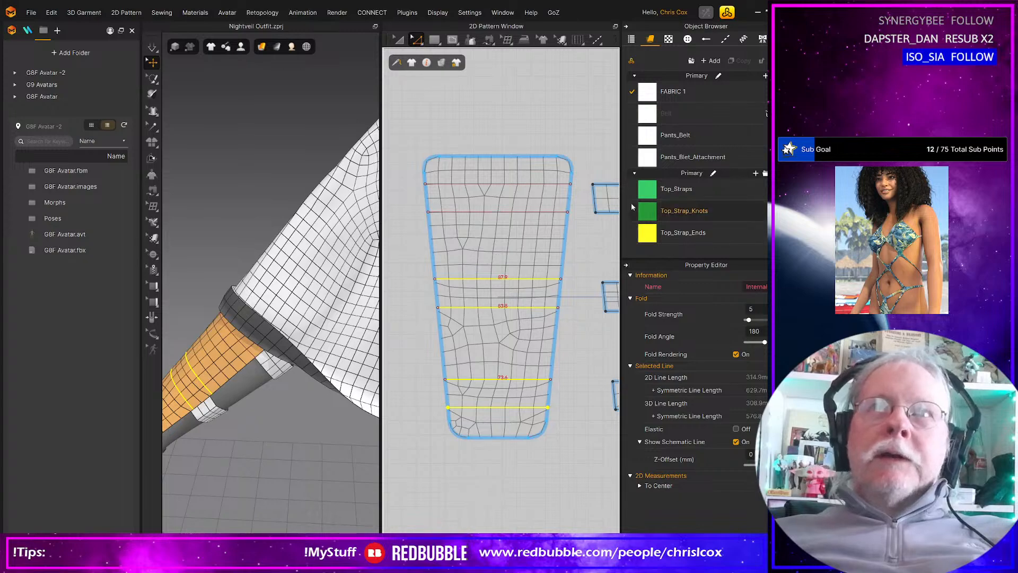
right_click(508, 185)
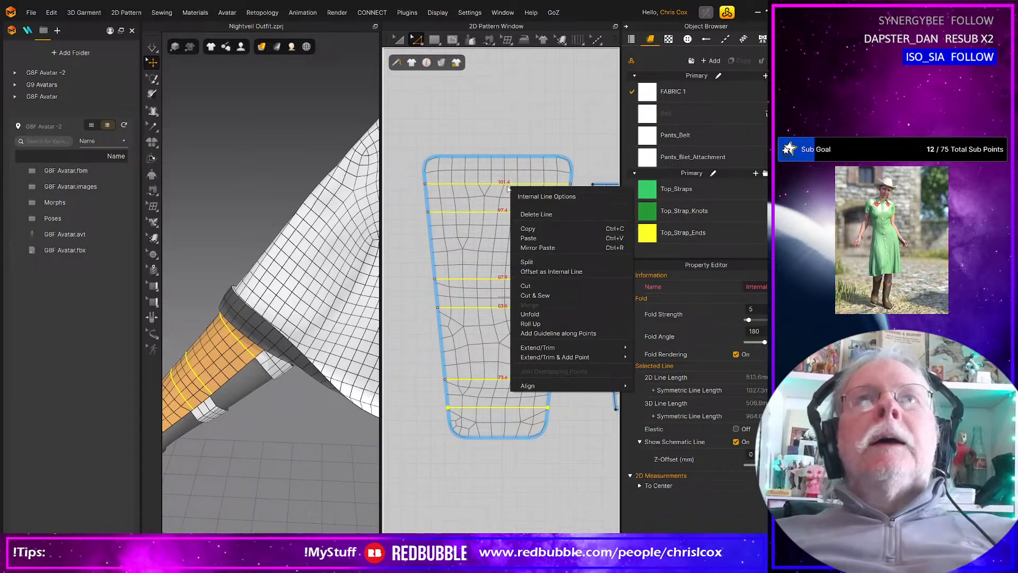
left_click(530, 298)
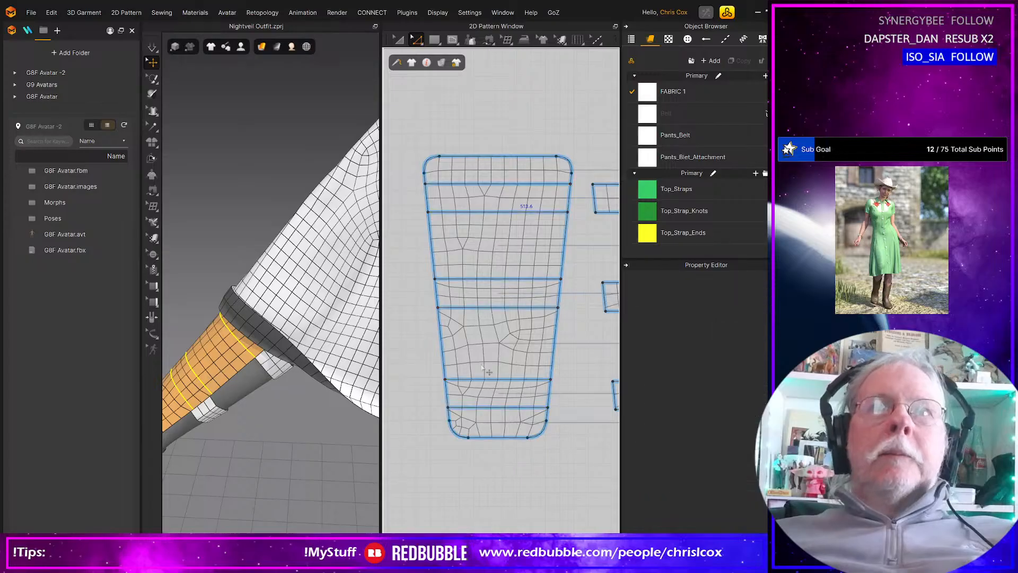
Step: Delete the opposite forearm guard and its three straps from the 2D pattern layout
scroll(258, 445, "down", 3)
scroll(257, 444, "down", 1)
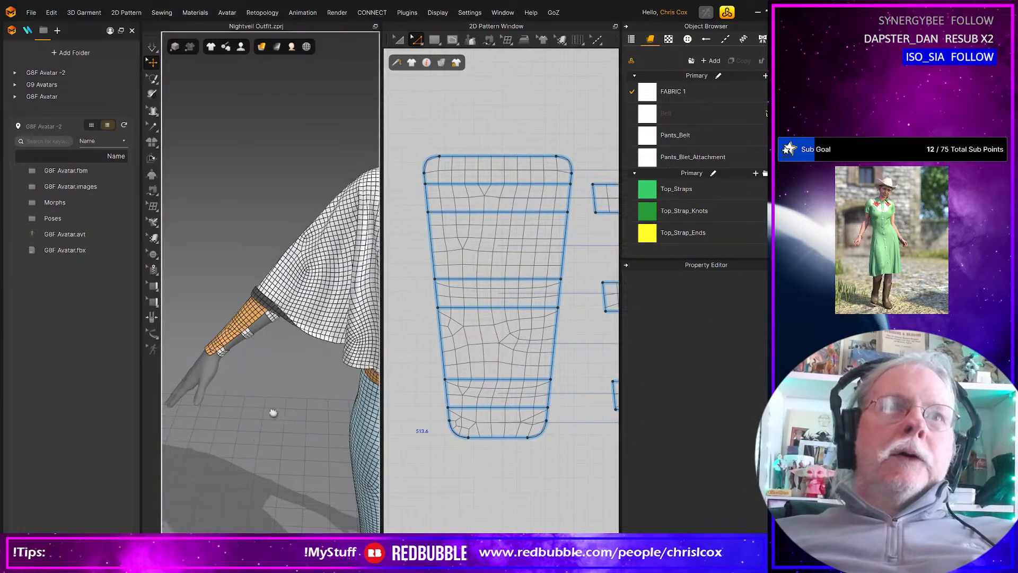
middle_click_drag(273, 413, 120, 414)
scroll(489, 437, "down", 6)
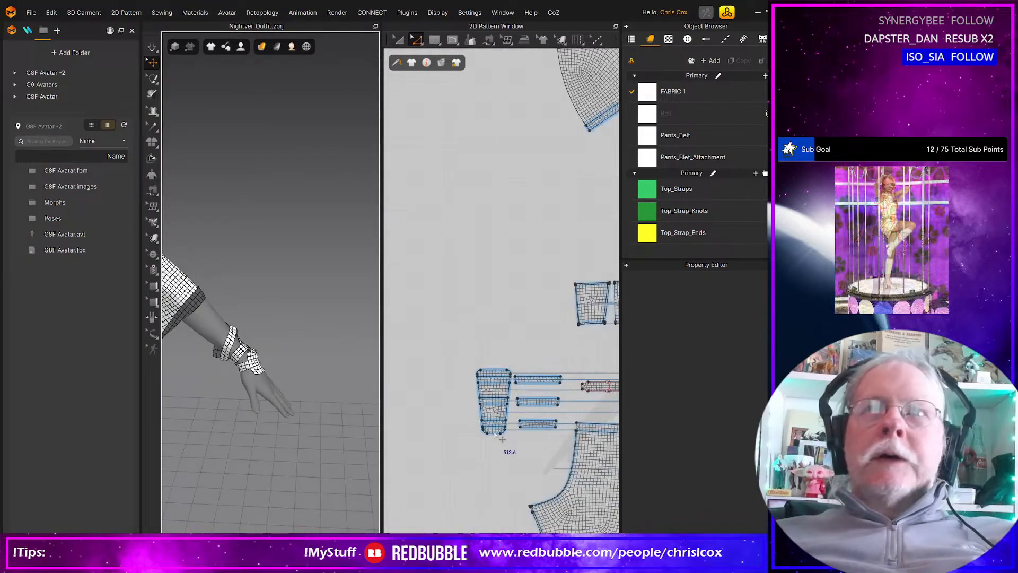
scroll(536, 431, "down", 2)
middle_click_drag(536, 427, 312, 353)
middle_click_drag(453, 381, 324, 391)
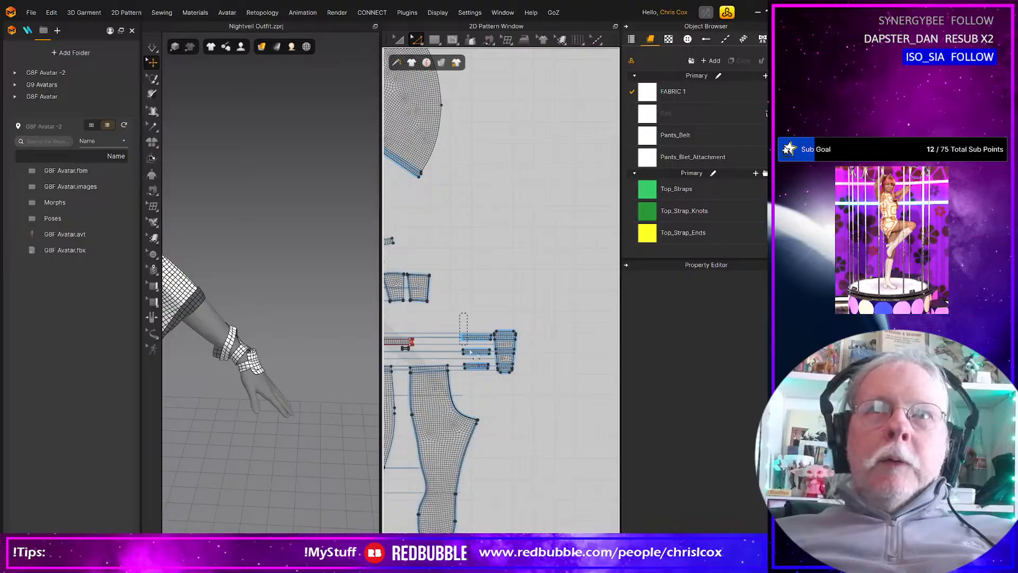
left_click_drag(460, 312, 541, 378)
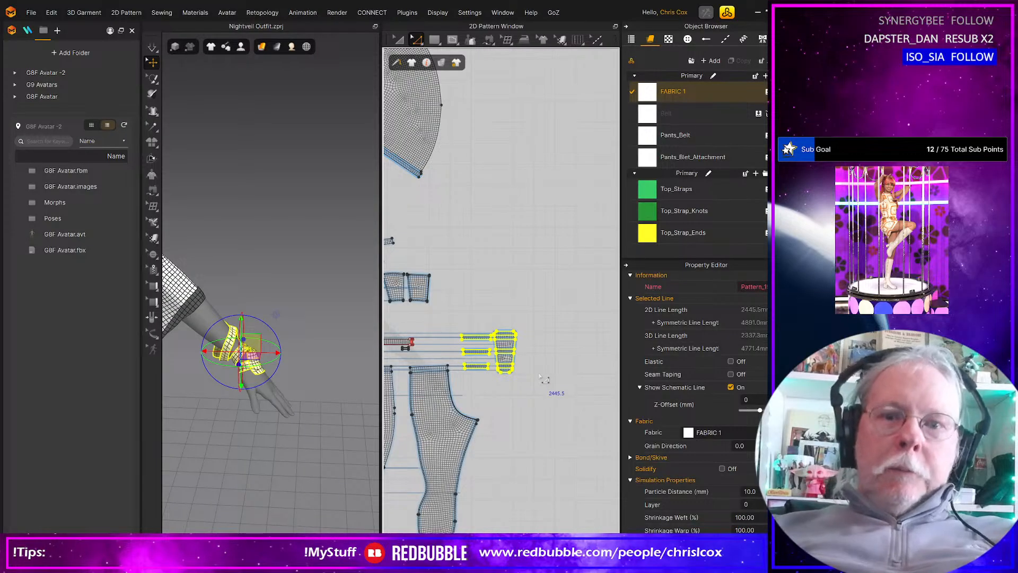
key("Delete")
scroll(480, 392, "down", 3)
scroll(602, 407, "up", 3)
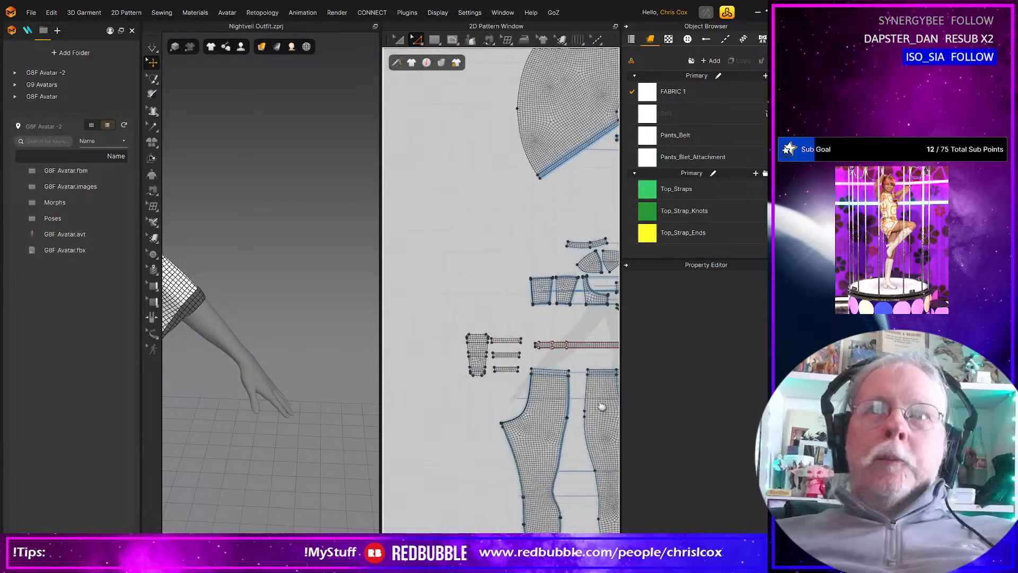
Step: Paste the banded forearm guard and its three straps as a symmetric mirrored copy on the opposite side of the pattern layout
left_click_drag(430, 306, 461, 381)
key("a")
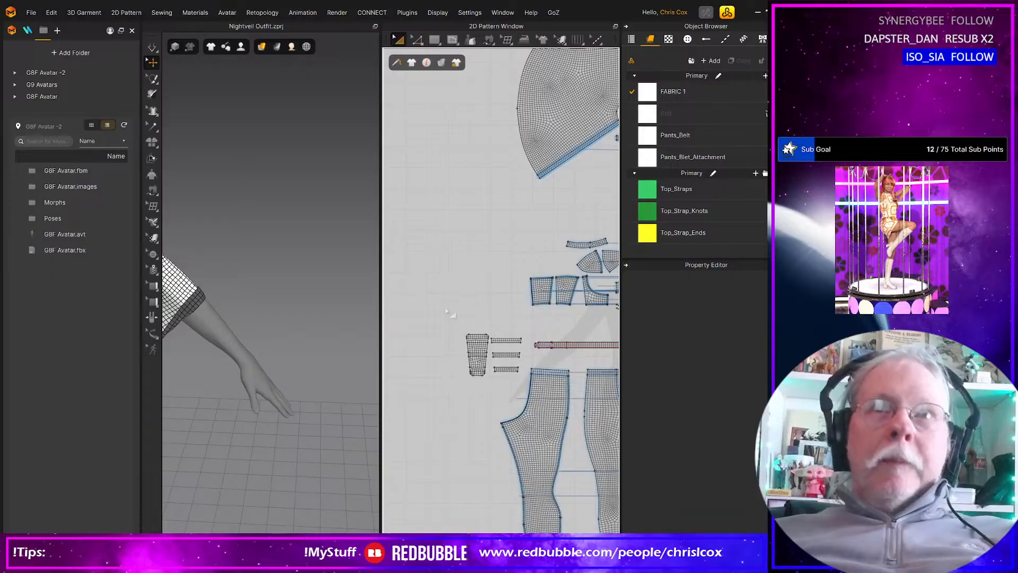
left_click_drag(446, 304, 529, 394)
scroll(529, 395, "down", 3)
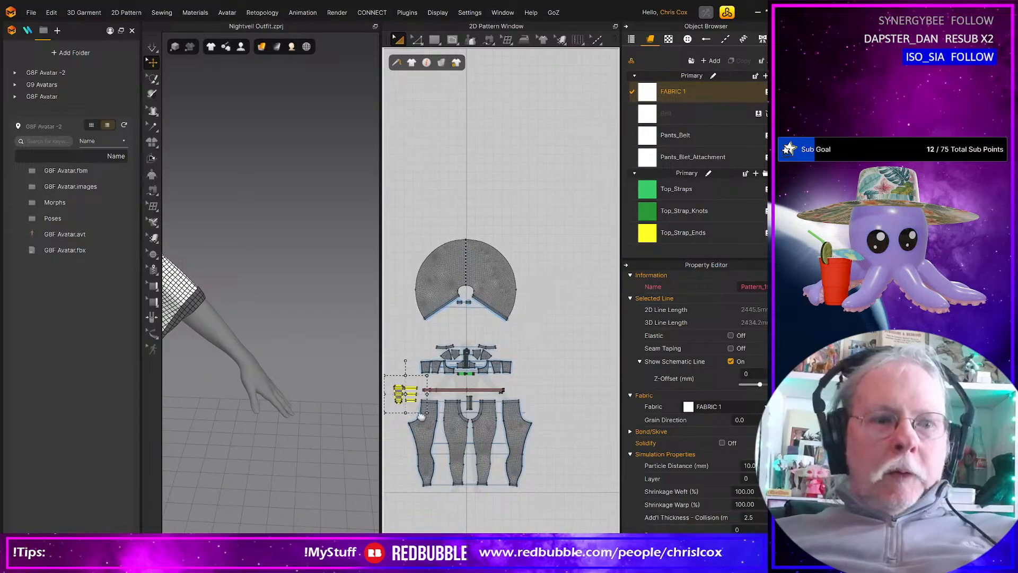
left_click_drag(450, 412, 540, 398)
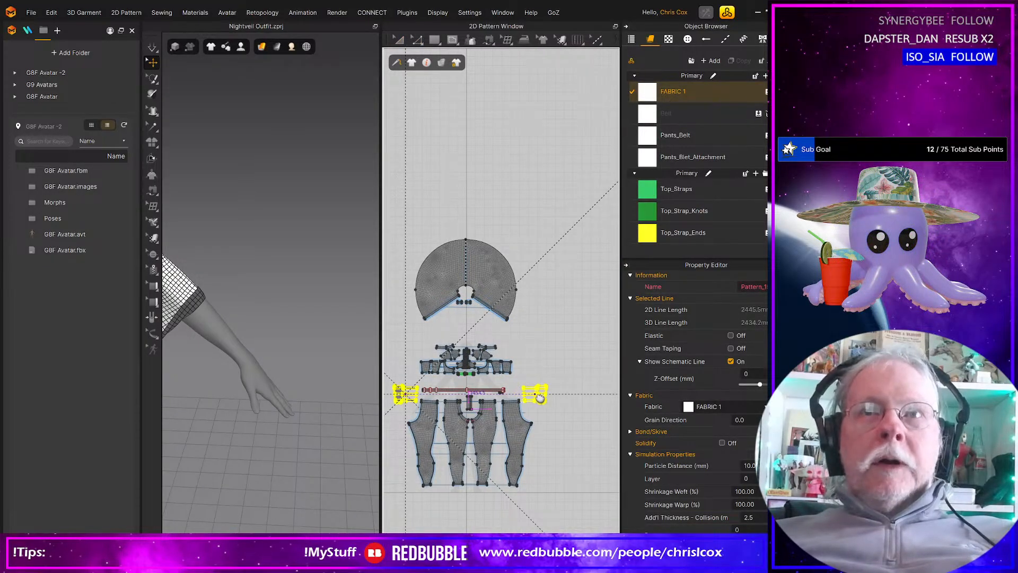
left_click(253, 425)
middle_click_drag(253, 425, 355, 411)
left_click_drag(561, 376, 518, 408)
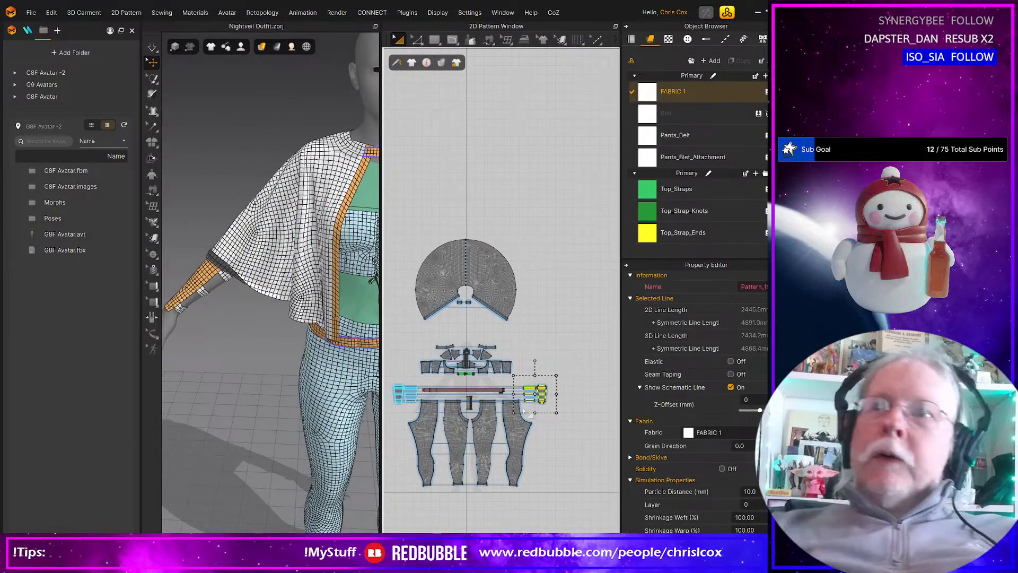
middle_click_drag(482, 427, 529, 466)
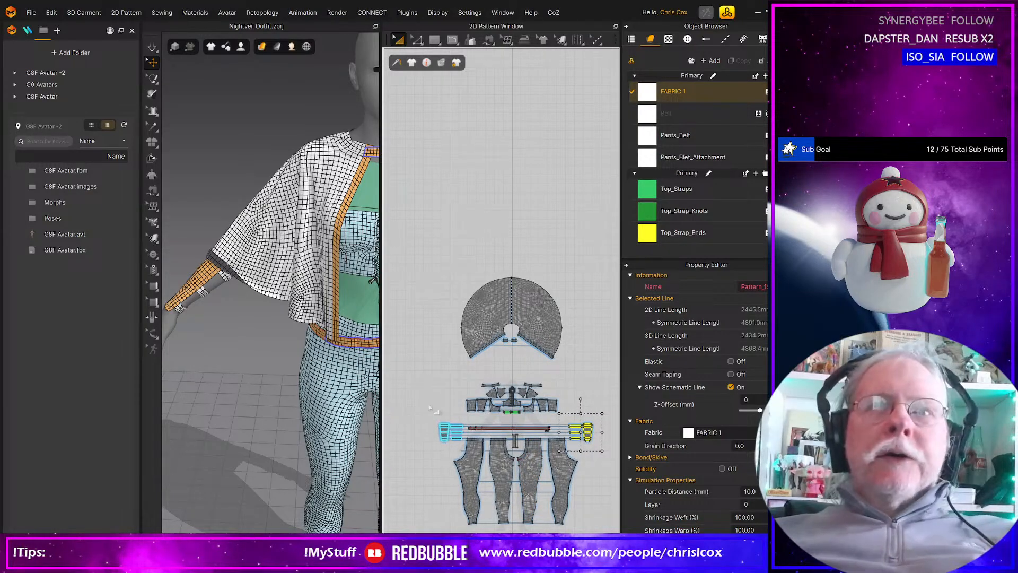
left_click(448, 433)
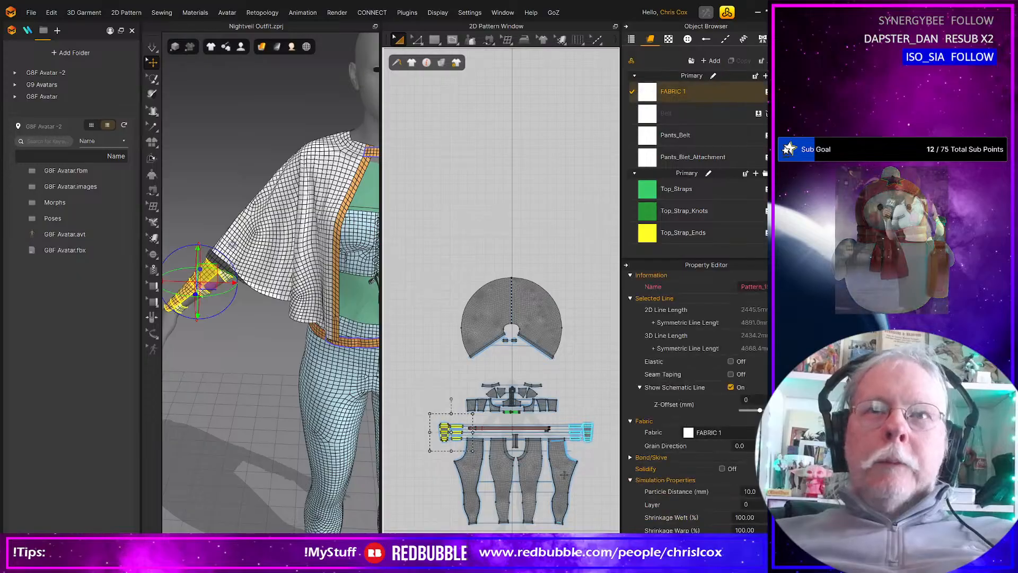
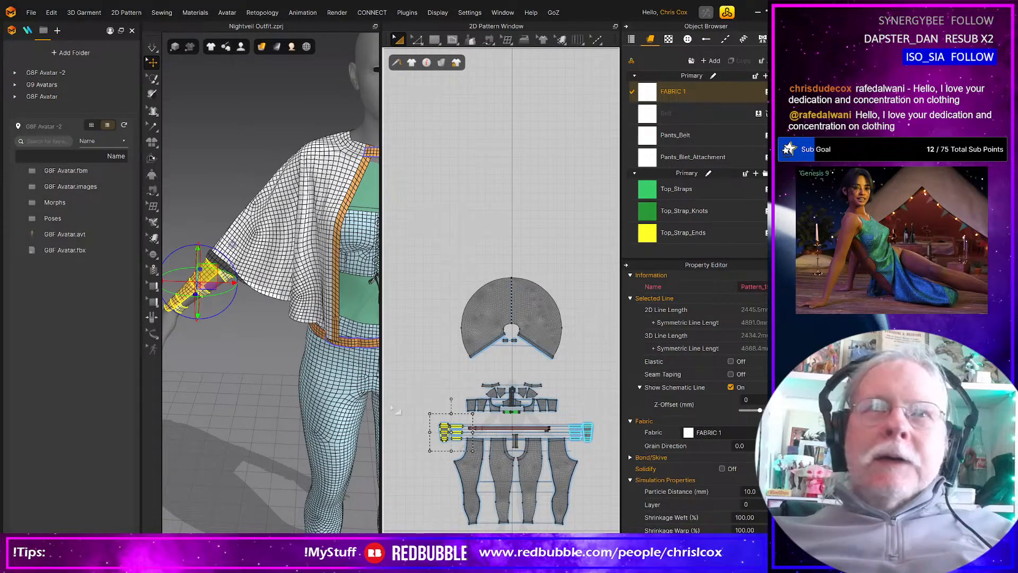
Step: Extend the cape's outer curved edge by 200 mm using Offset Pattern Outline
right_click_drag(207, 374, 291, 364)
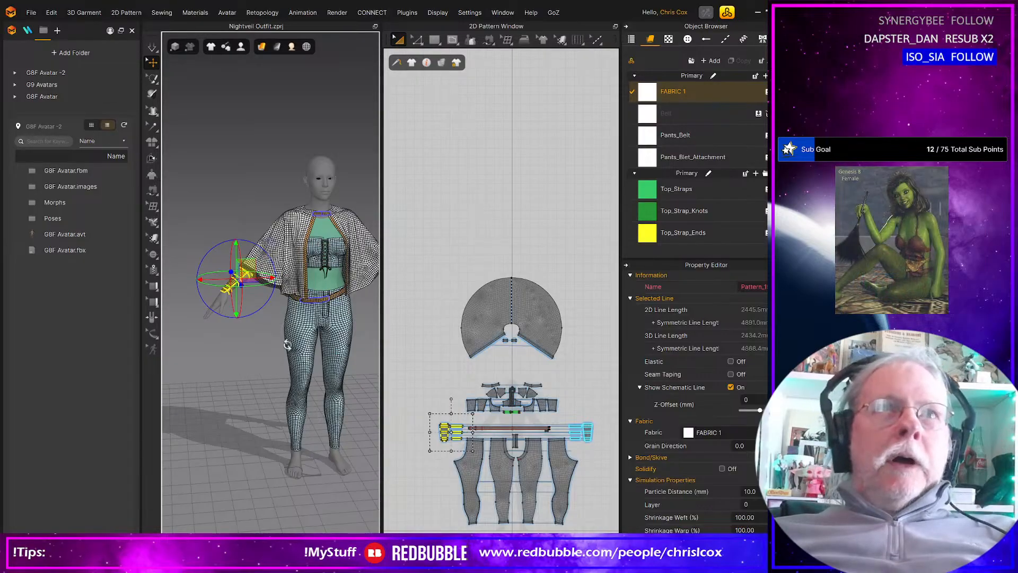
mouse_move(288, 345)
right_mouse_down()
mouse_move(89, 336)
mouse_move(279, 340)
right_mouse_up()
scroll(521, 356, "up", 4)
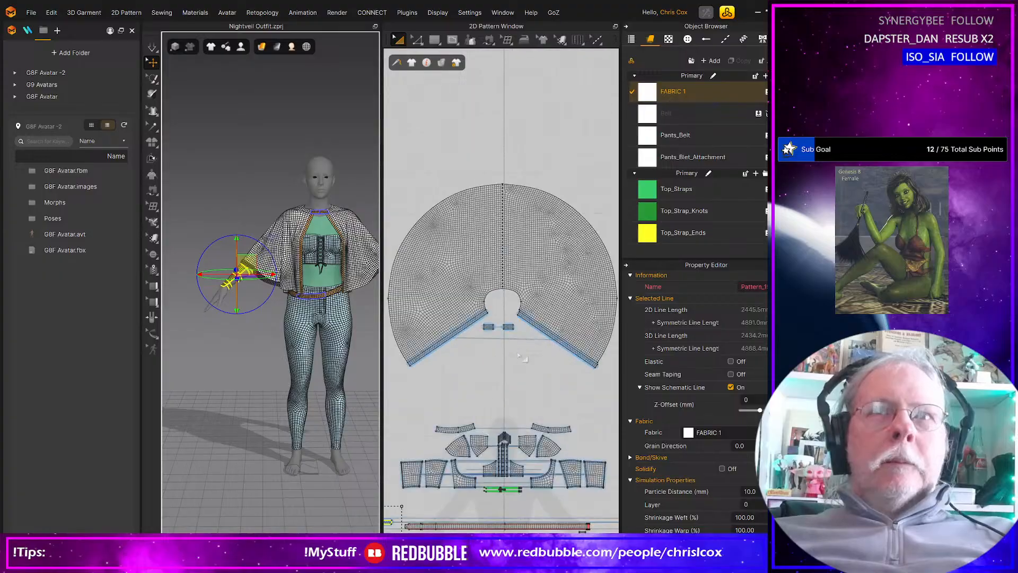
right_click_drag(503, 360, 580, 386)
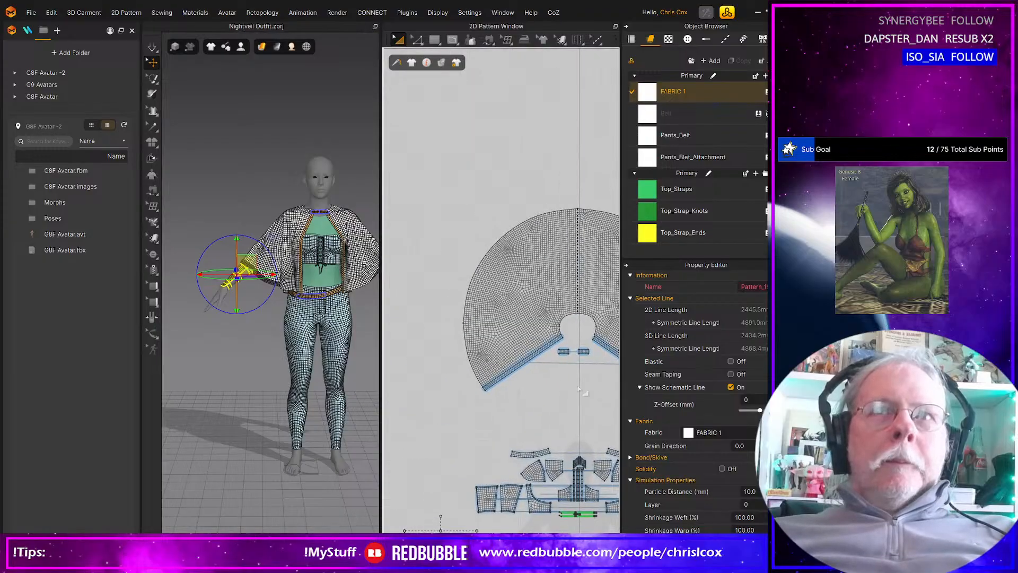
left_click(471, 360)
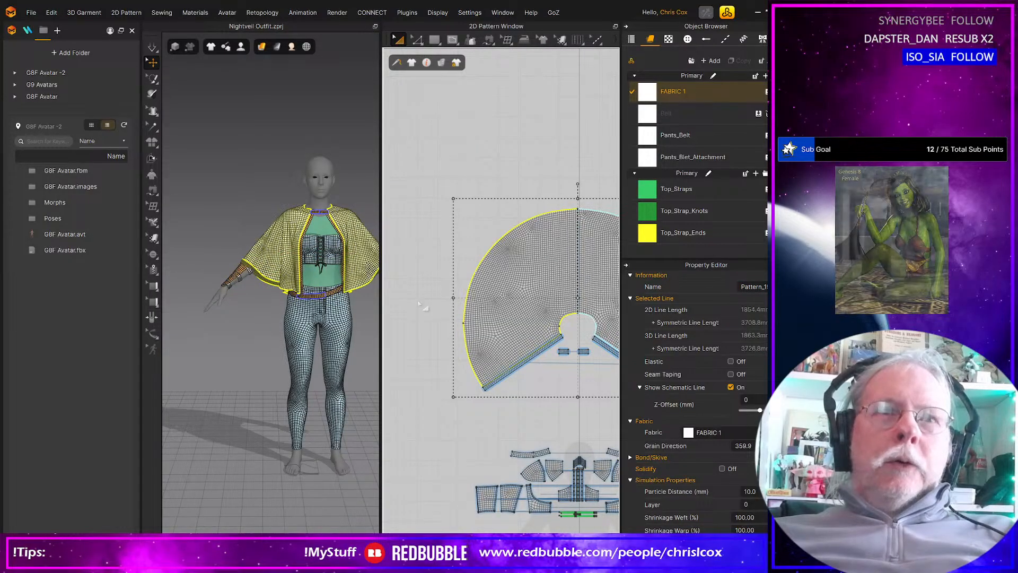
key("z")
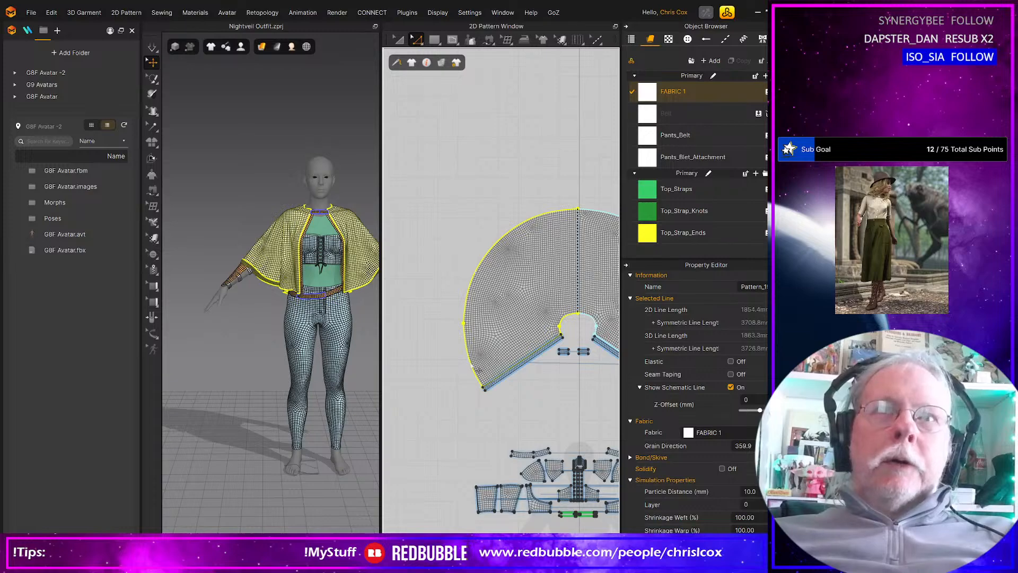
left_click(466, 310)
right_click(467, 307)
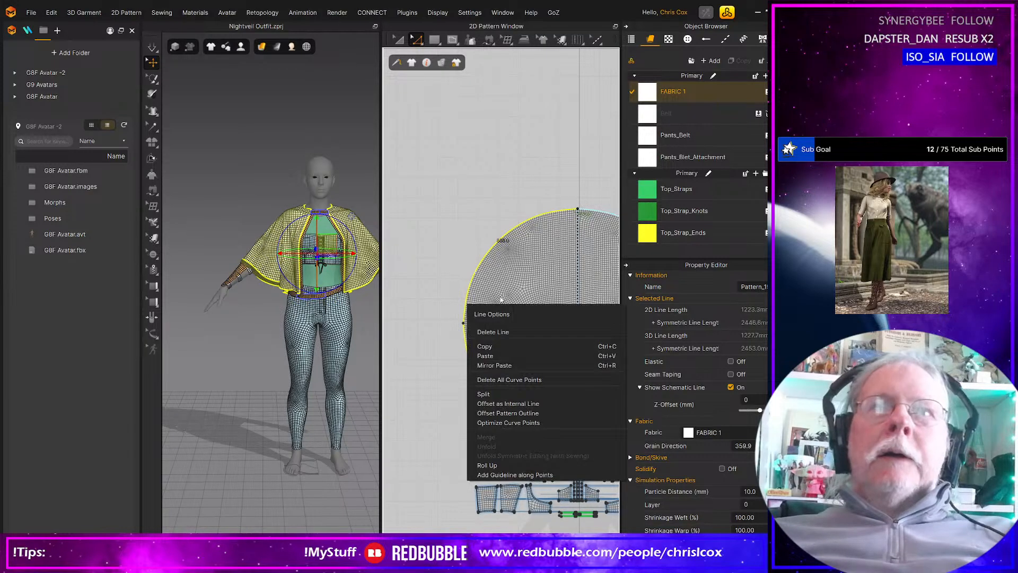
left_click(532, 413)
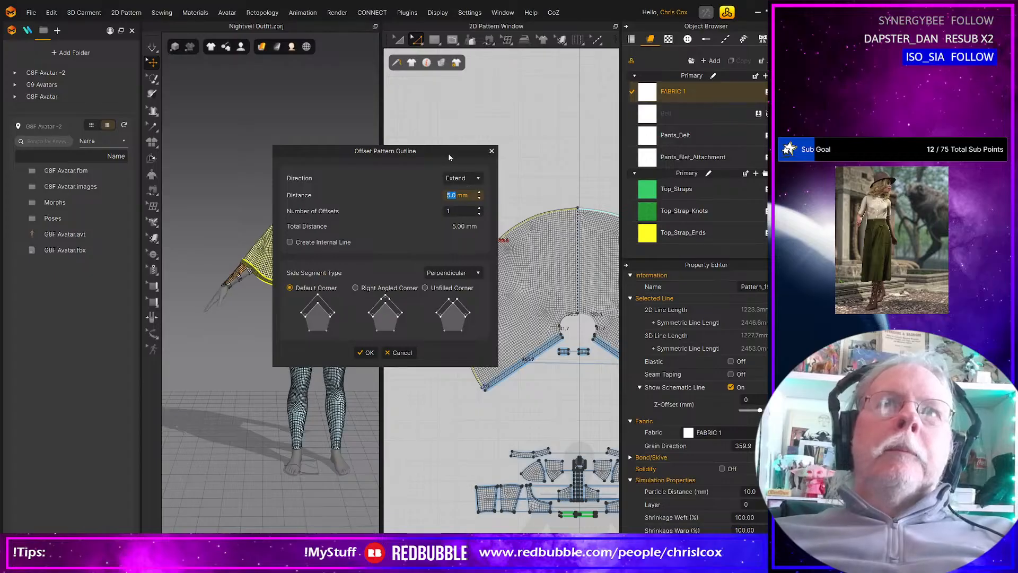
left_click_drag(449, 157, 357, 164)
type("2")
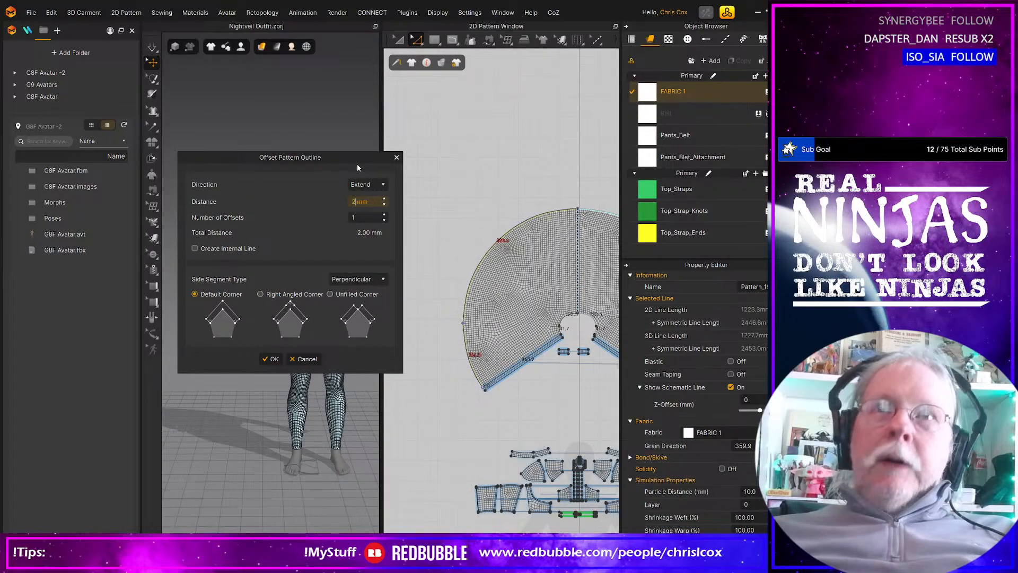
type("00")
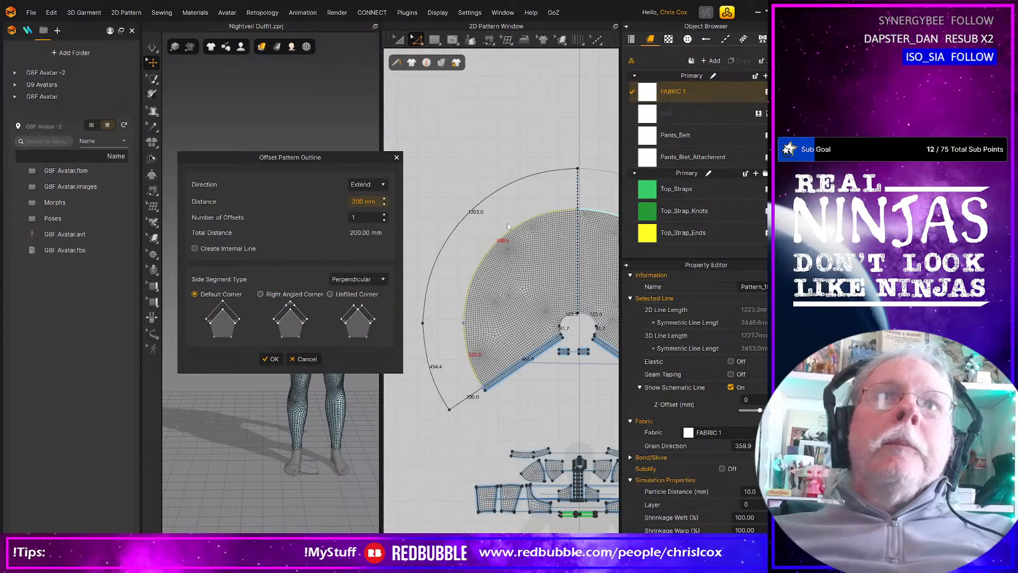
left_click(273, 361)
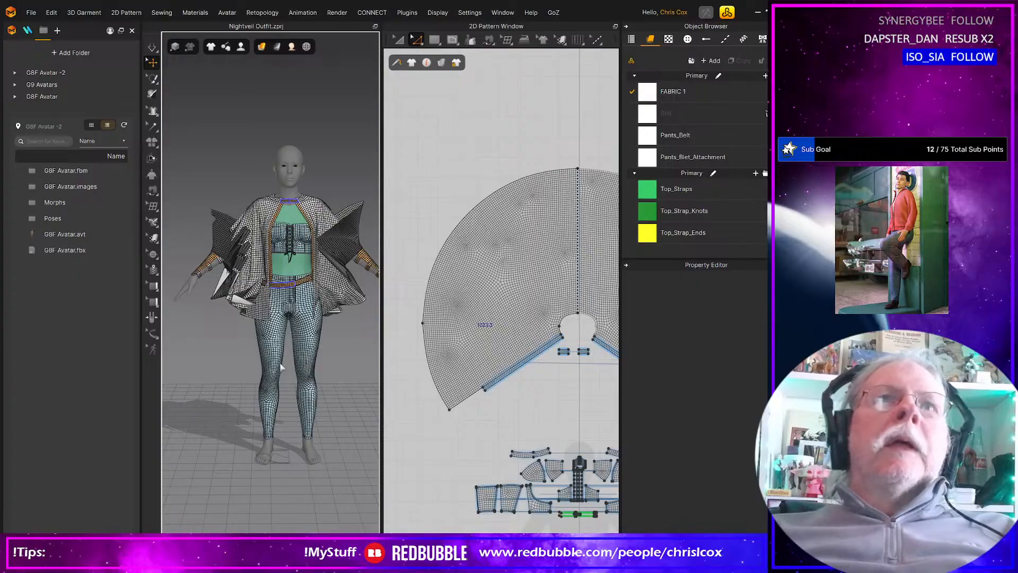
Step: Reset the cape's 3D arrangement and rotate the flat cape to lie horizontally around the avatar's shoulders
key("a")
left_click(480, 328)
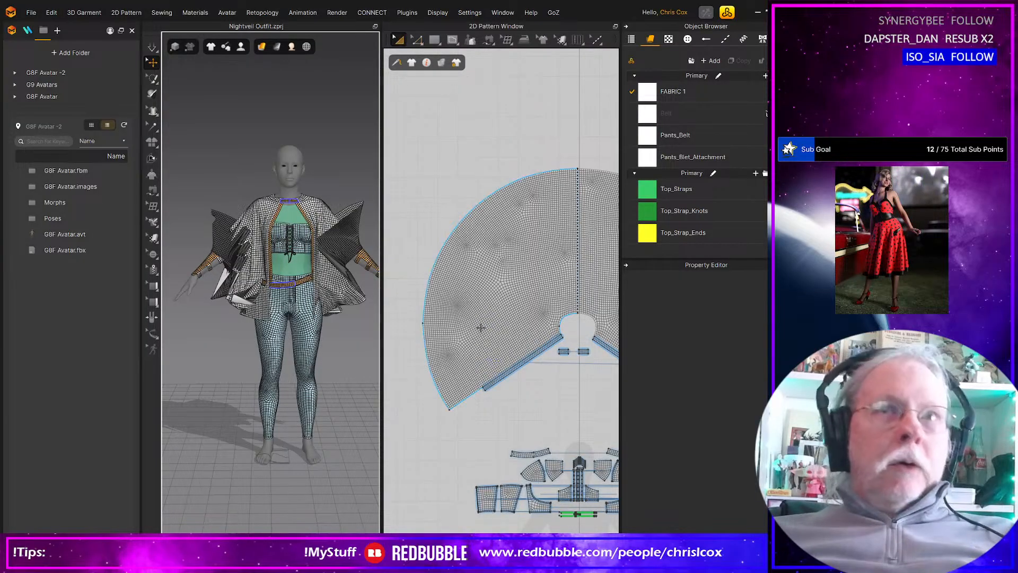
key("ctrl+f")
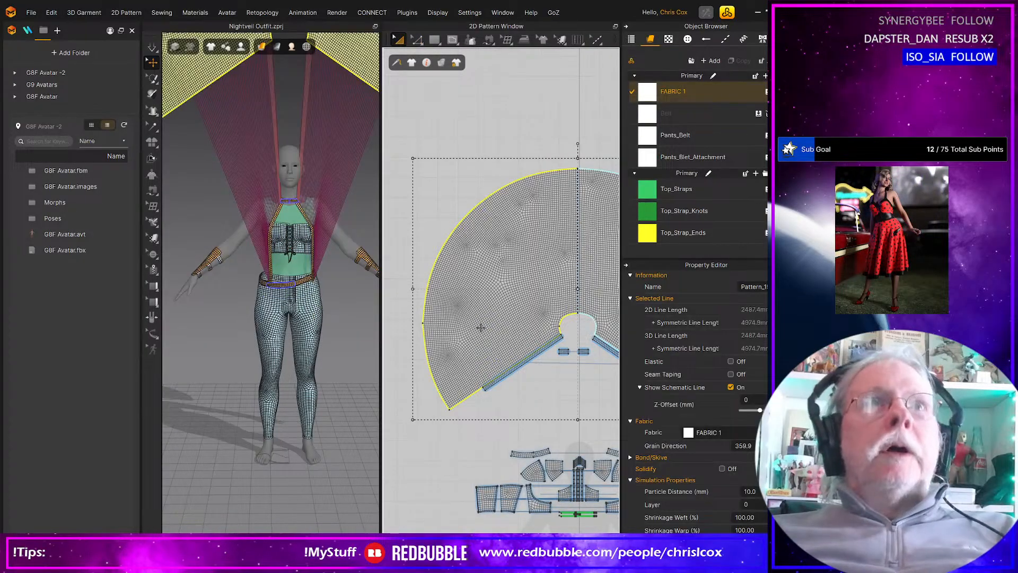
scroll(348, 347, "down", 4)
right_click_drag(267, 367, 327, 350)
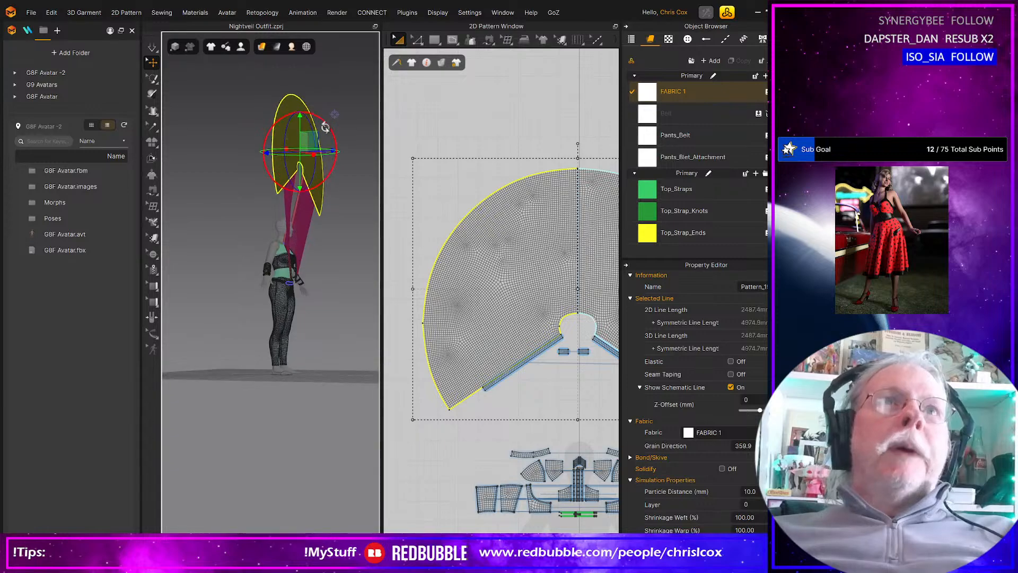
left_click_drag(326, 122, 267, 216)
Step: Lengthen the trim strip on the cape's front edge by moving its 20 mm end segment to the cape's outer corner
left_click(493, 384)
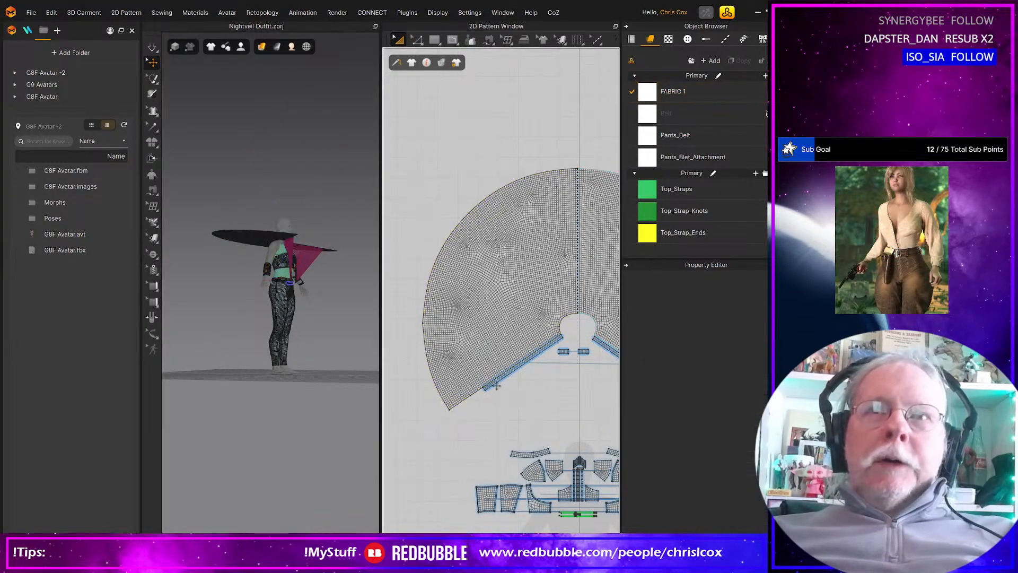
scroll(497, 425, "up", 5)
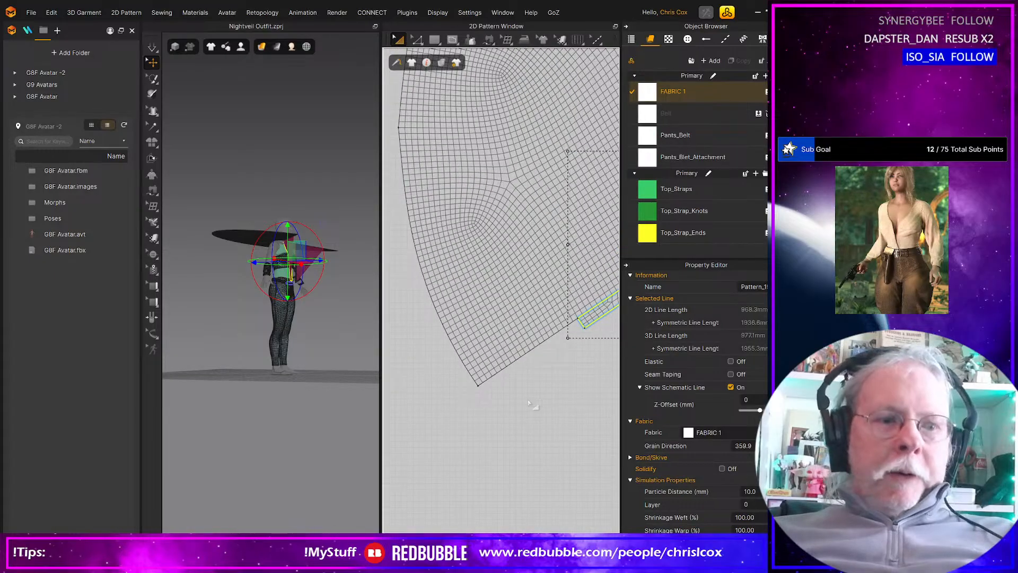
key("z")
left_click(581, 324)
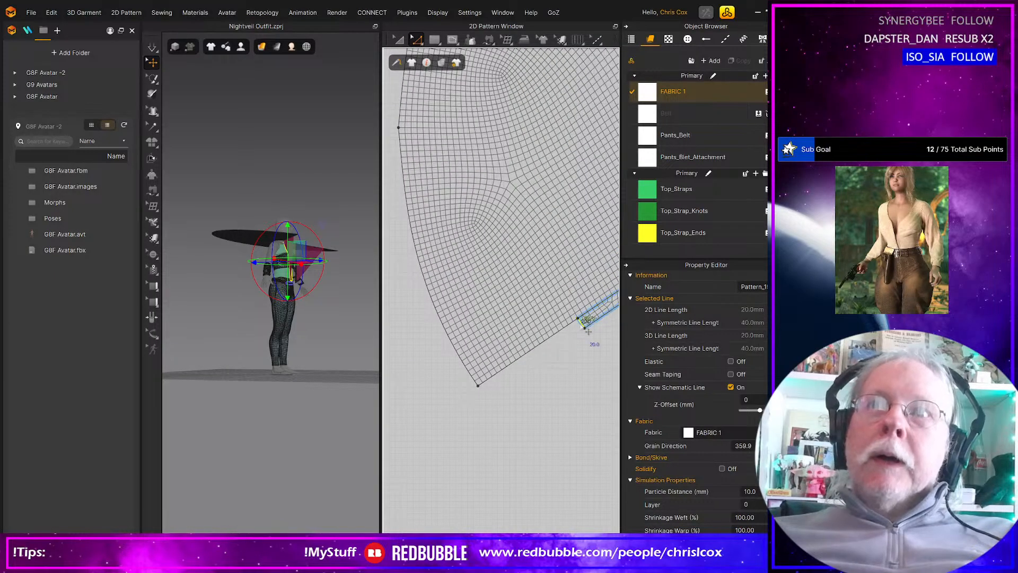
left_click_drag(582, 324, 490, 402)
scroll(489, 400, "up", 5)
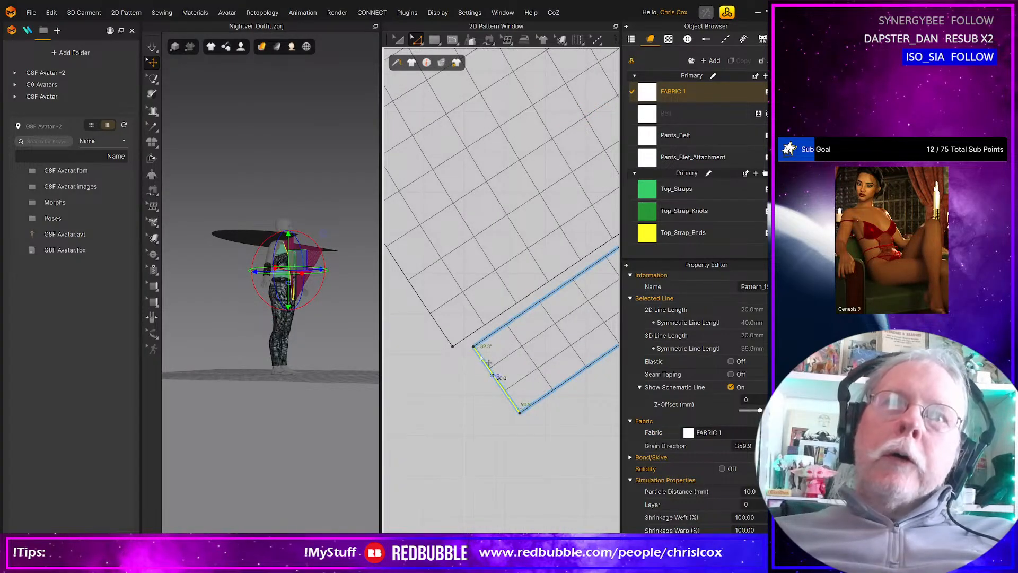
left_click_drag(491, 360, 460, 366)
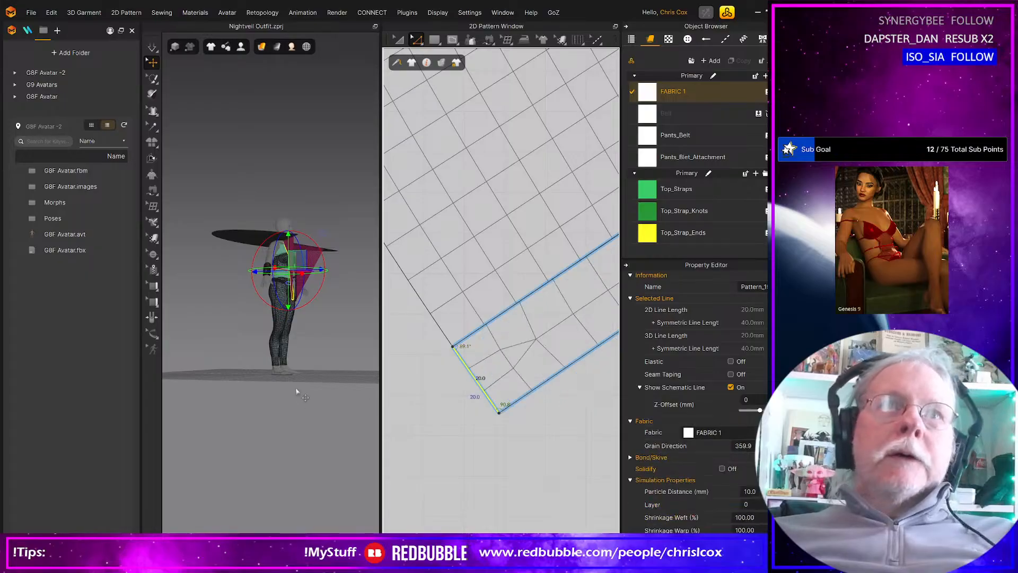
Step: Run the simulation to drape the enlarged cape over the avatar, and stop it
scroll(299, 390, "down", 3)
middle_click_drag(311, 350, 311, 391)
right_click_drag(313, 381, 278, 423)
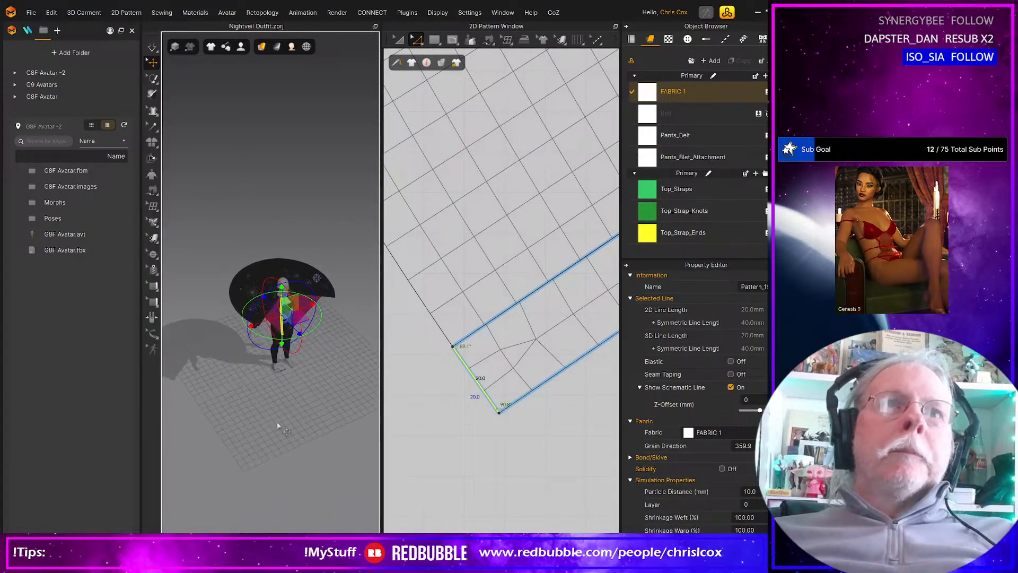
key("space")
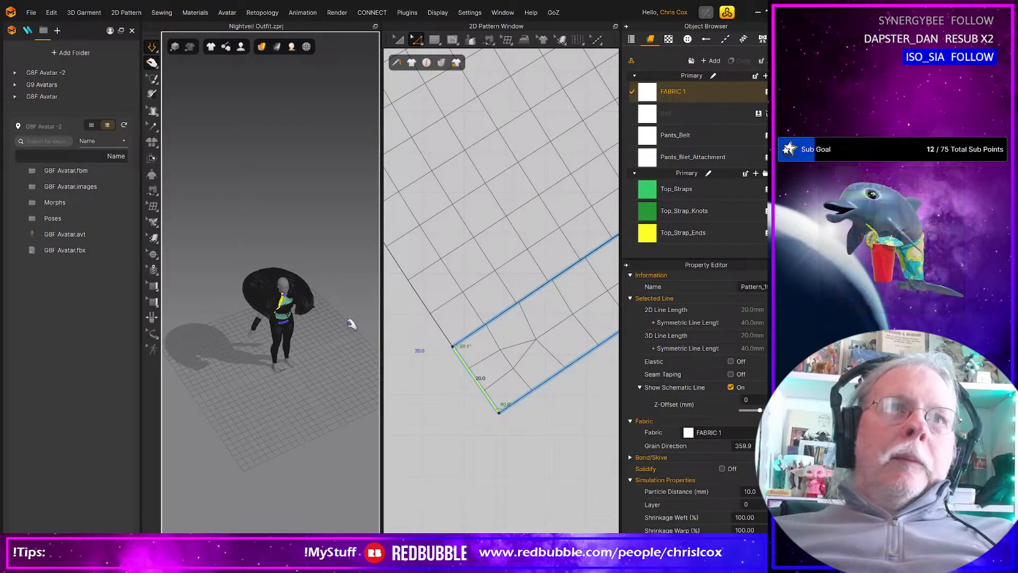
key("space")
Step: Check the forearm guard and its strap patterns on both sides by selecting each set in the pattern layout
scroll(557, 412, "down", 10)
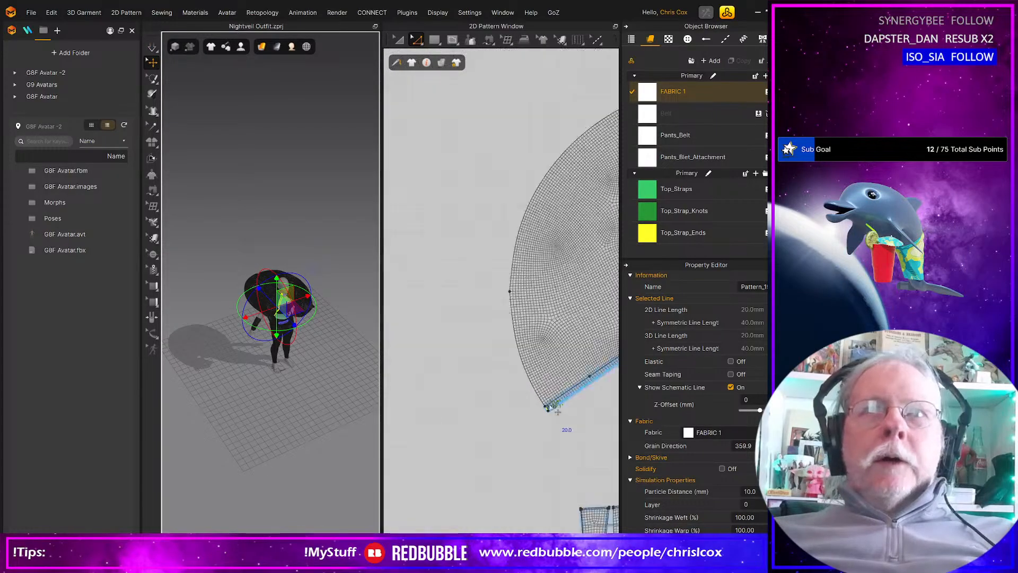
scroll(557, 412, "down", 5)
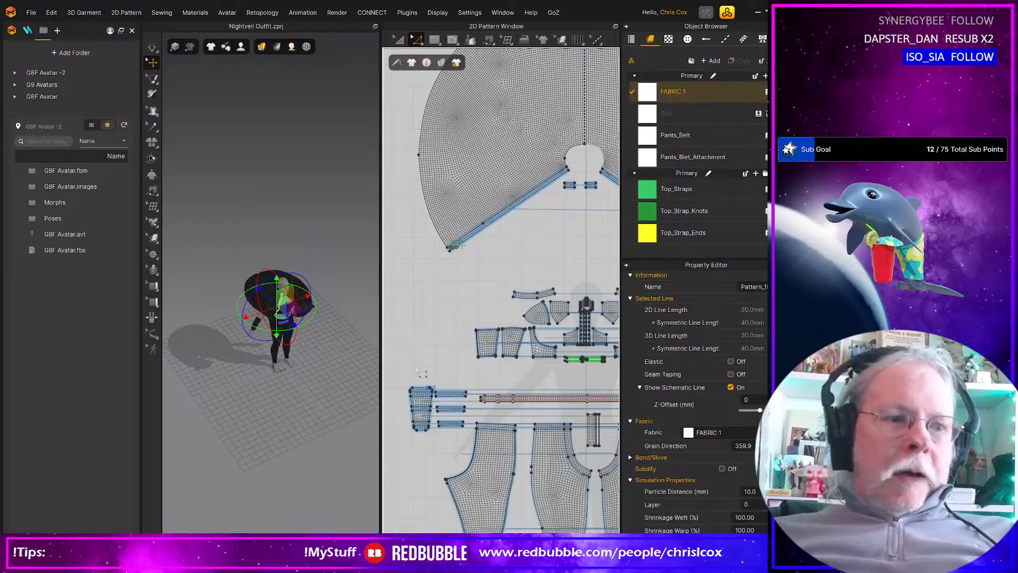
key("a")
left_click_drag(402, 367, 480, 447)
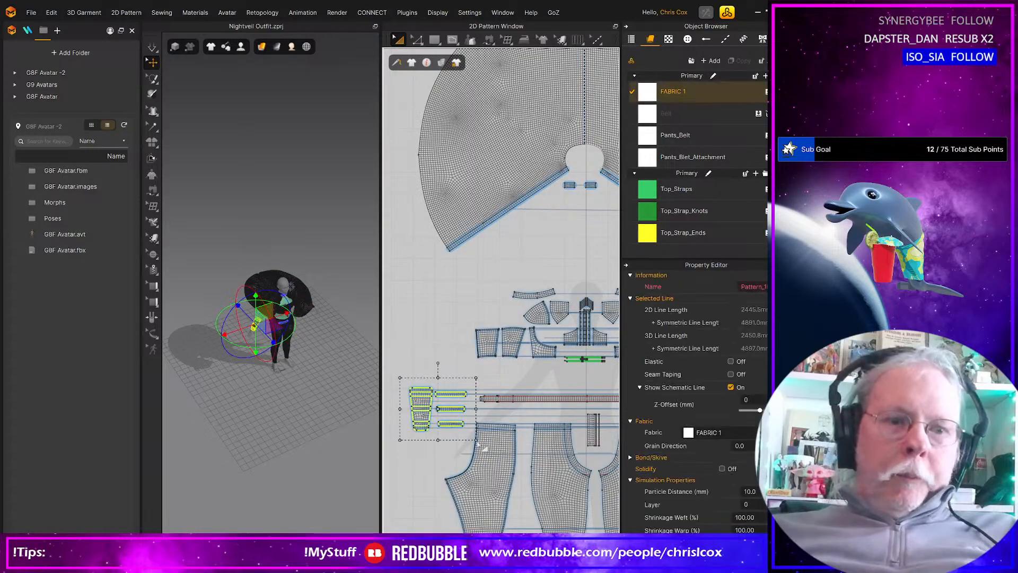
middle_click_drag(542, 440, 362, 401)
left_click_drag(610, 399, 539, 332)
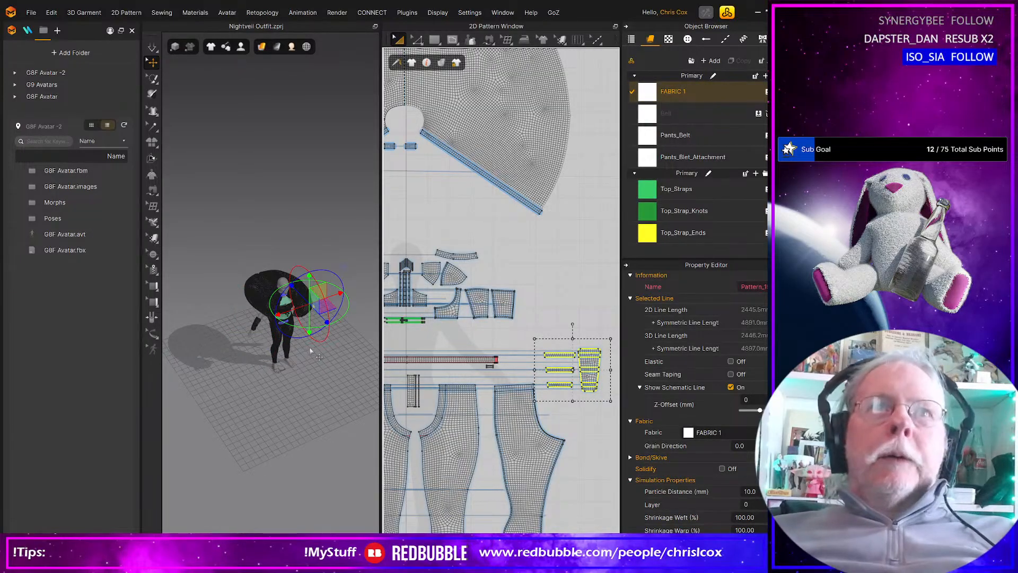
Step: Run the simulation facing the avatar's front, pulling on the cape's side and front edges to settle it over the shoulders and arms
scroll(310, 350, "up", 8)
key("2")
key("space")
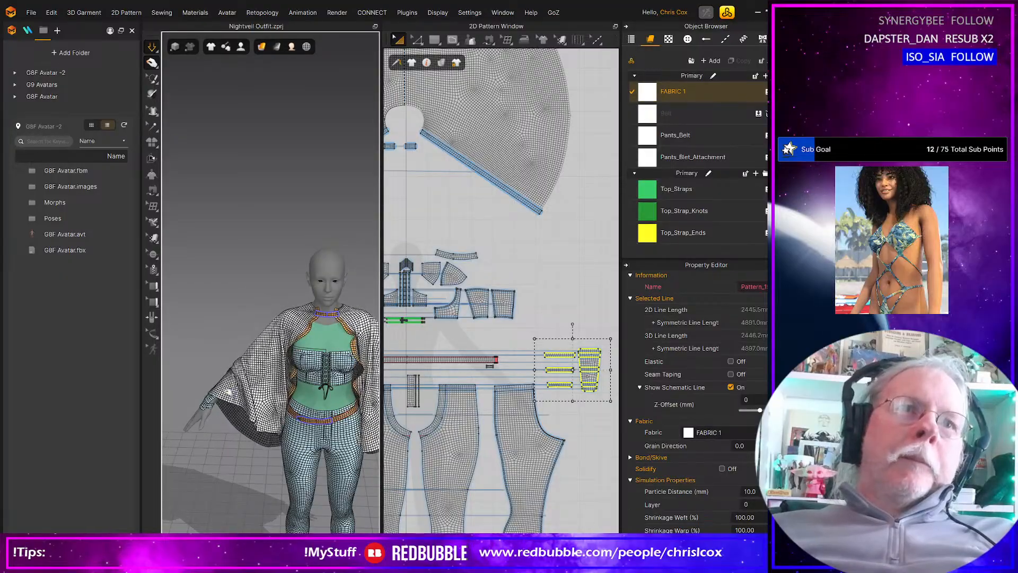
left_click(197, 385)
middle_click_drag(287, 290, 196, 261)
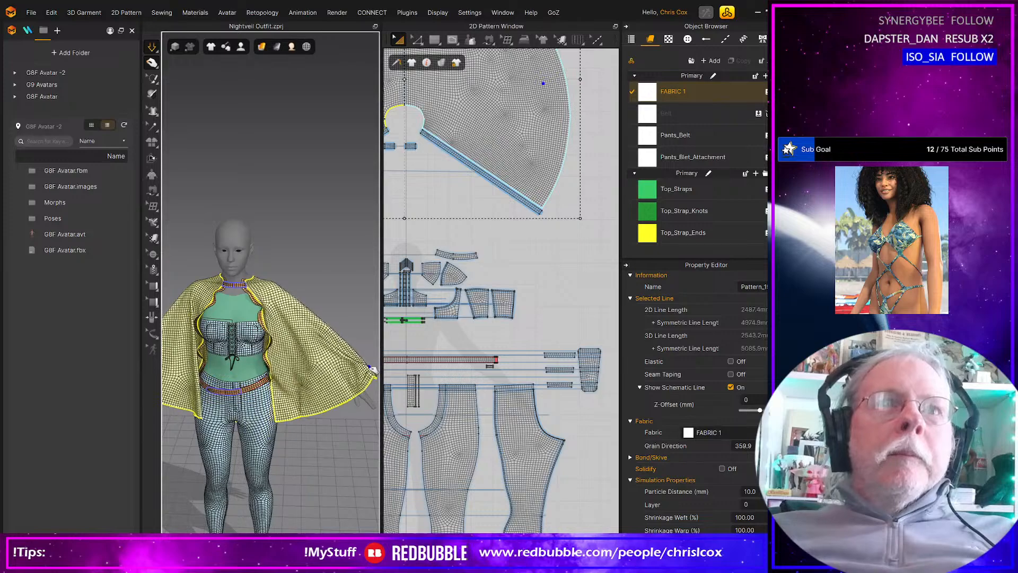
scroll(324, 323, "up", 2)
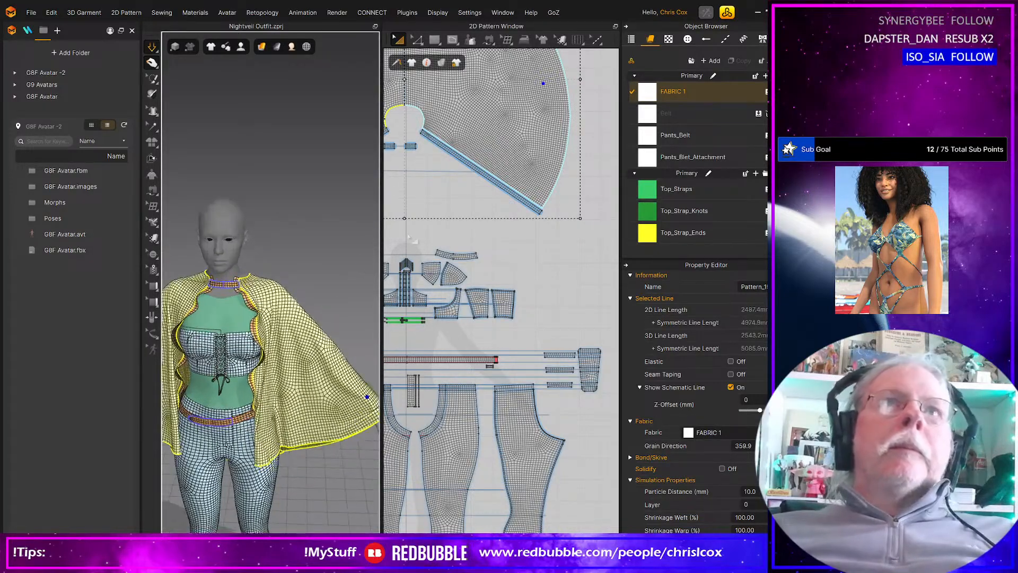
middle_click_drag(457, 182, 540, 242)
scroll(540, 242, "up", 4)
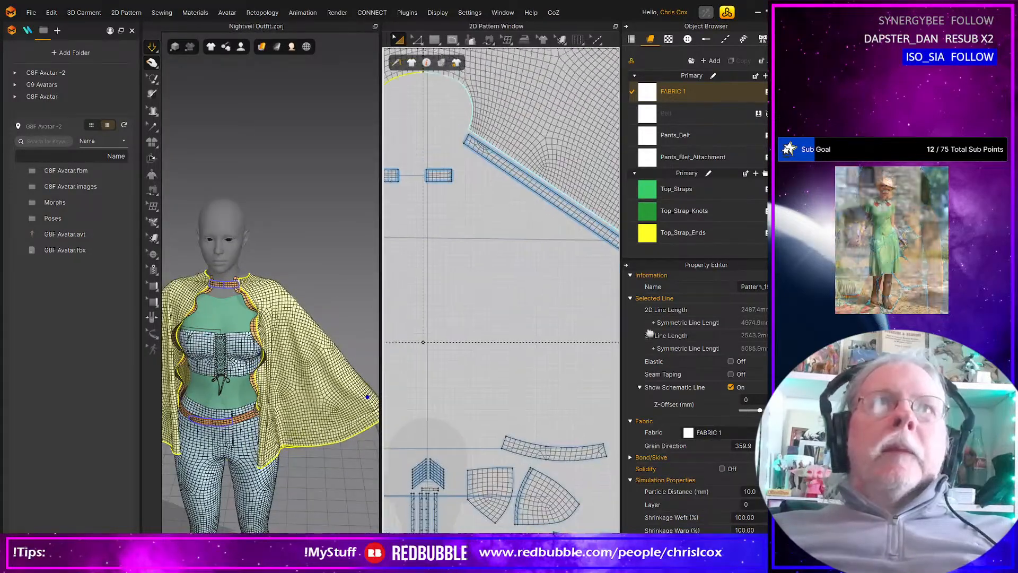
scroll(533, 315, "up", 2)
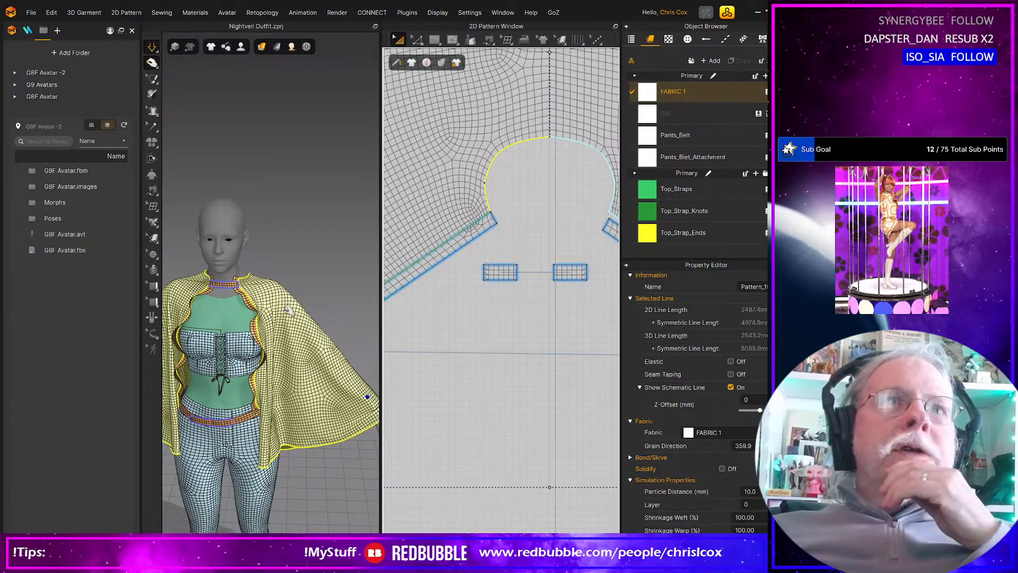
left_click(261, 321)
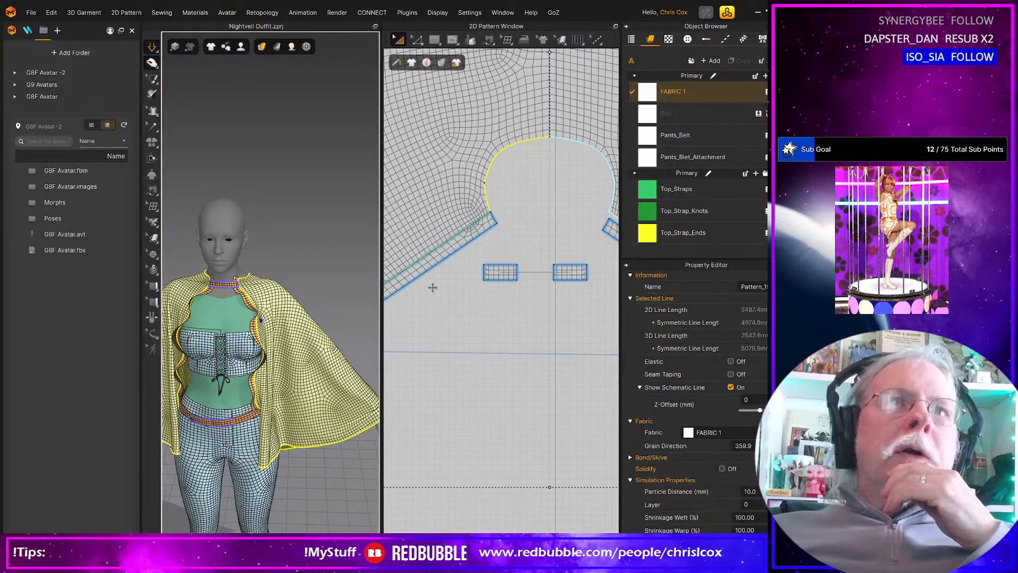
left_click(184, 313)
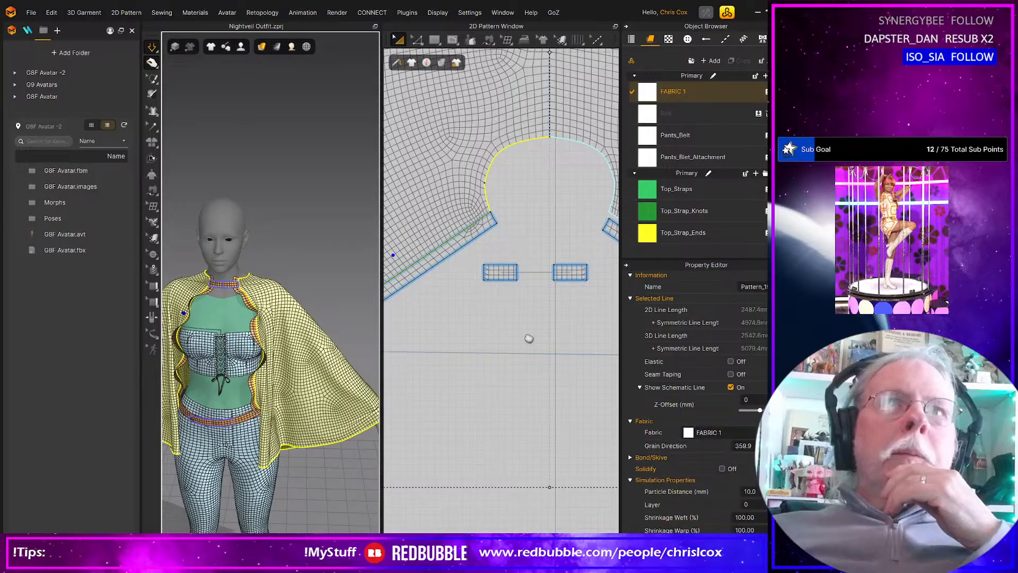
Step: Examine the draped cape's length and fall from the avatar's front and back, along with its neckline in the flat pattern
mouse_move(530, 339)
middle_mouse_down()
mouse_move(607, 369)
mouse_move(457, 318)
middle_mouse_up()
scroll(571, 361, "down", 5)
scroll(571, 360, "down", 4)
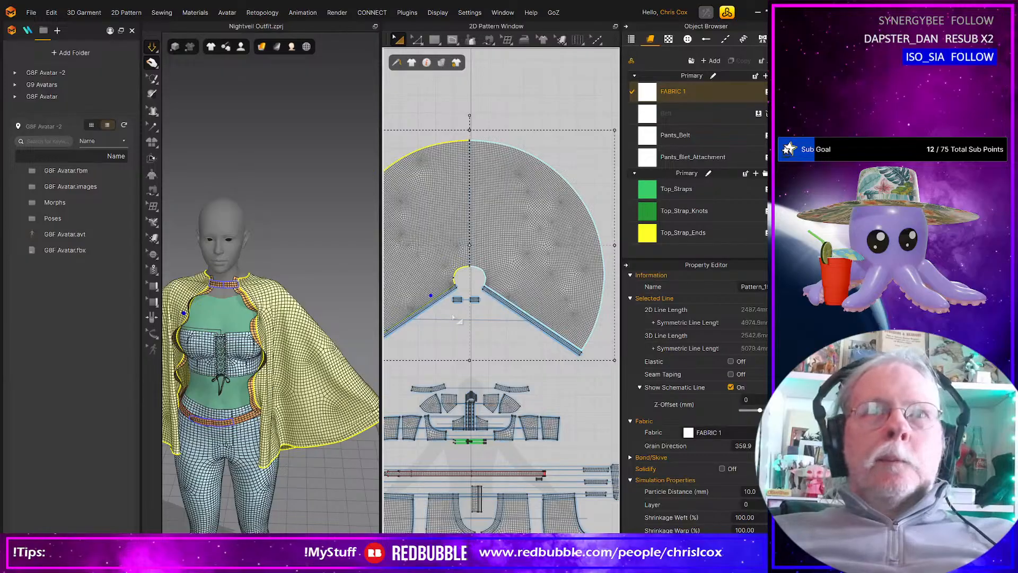
scroll(292, 329, "down", 6)
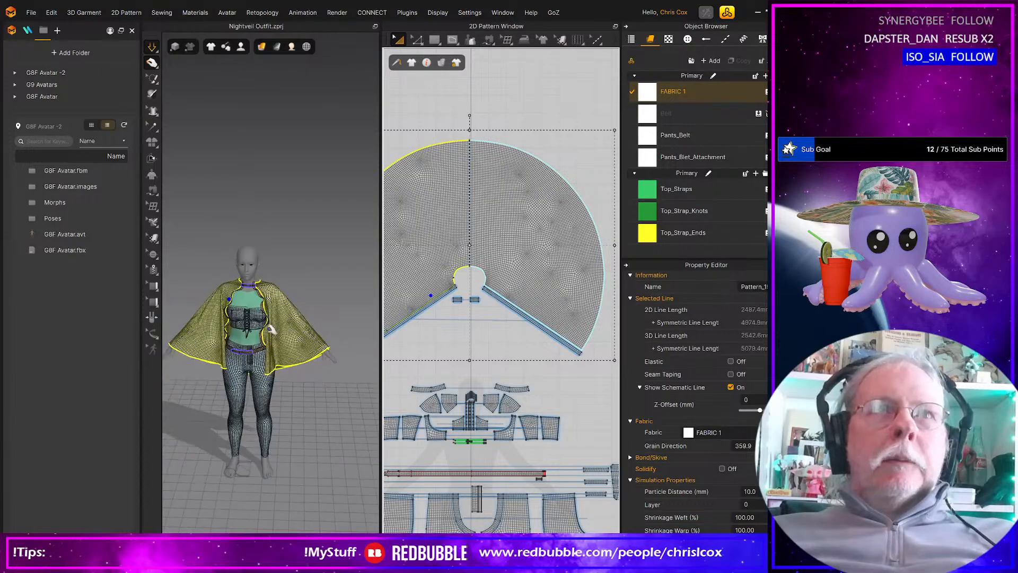
right_click_drag(269, 330, 109, 314)
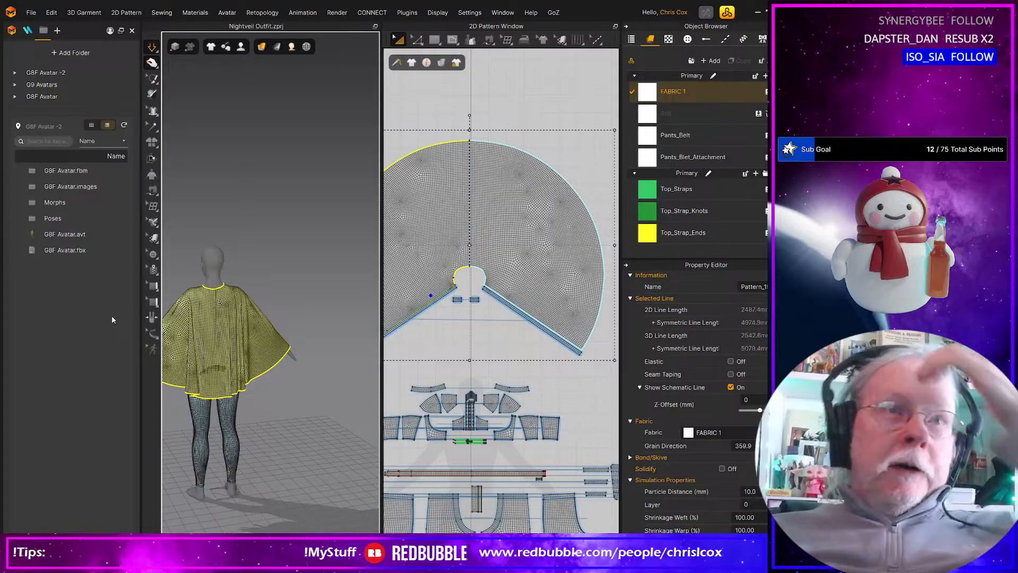
right_click_drag(253, 410, 456, 366)
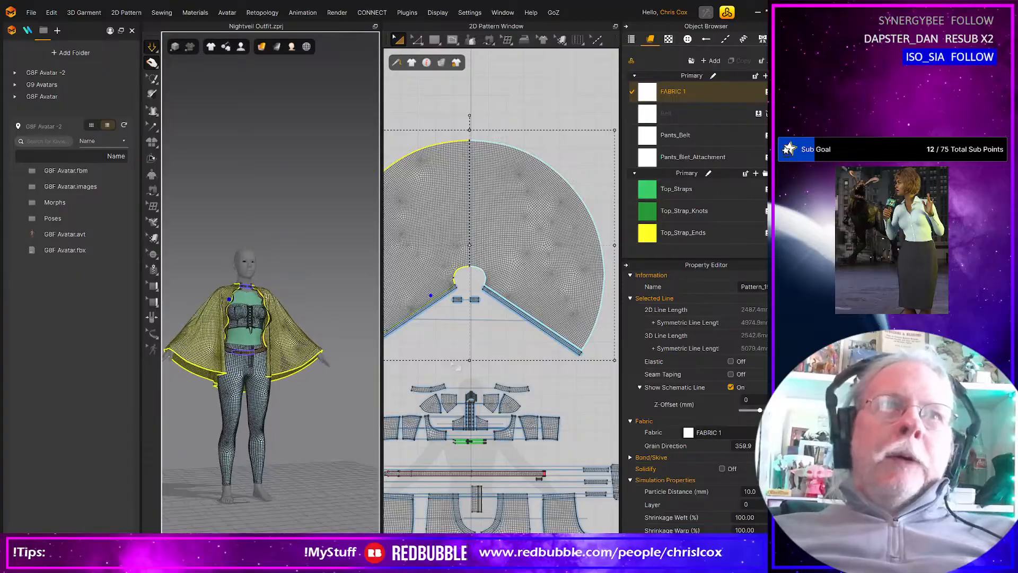
scroll(471, 333, "up", 5)
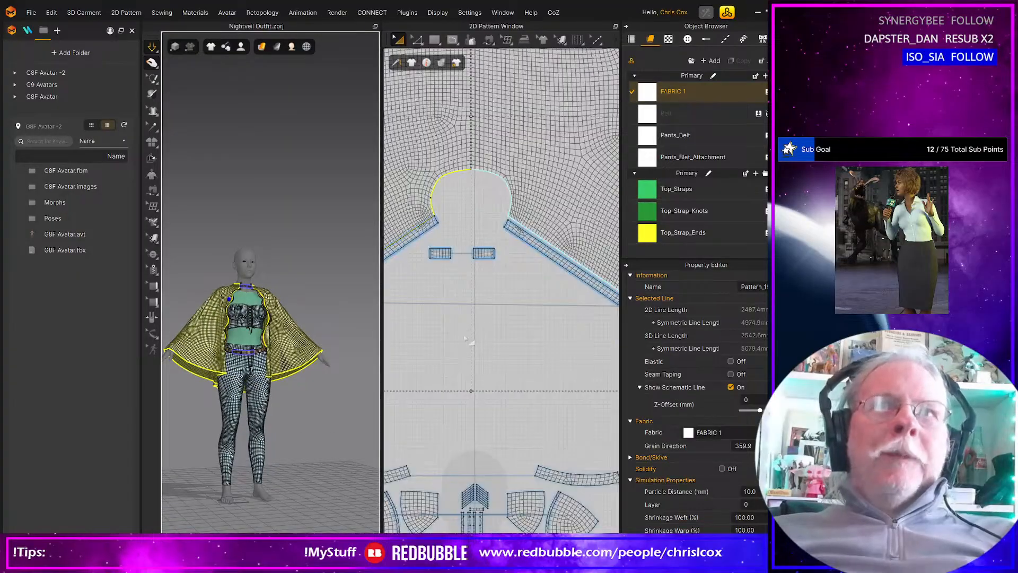
scroll(465, 339, "up", 3)
scroll(237, 337, "up", 2)
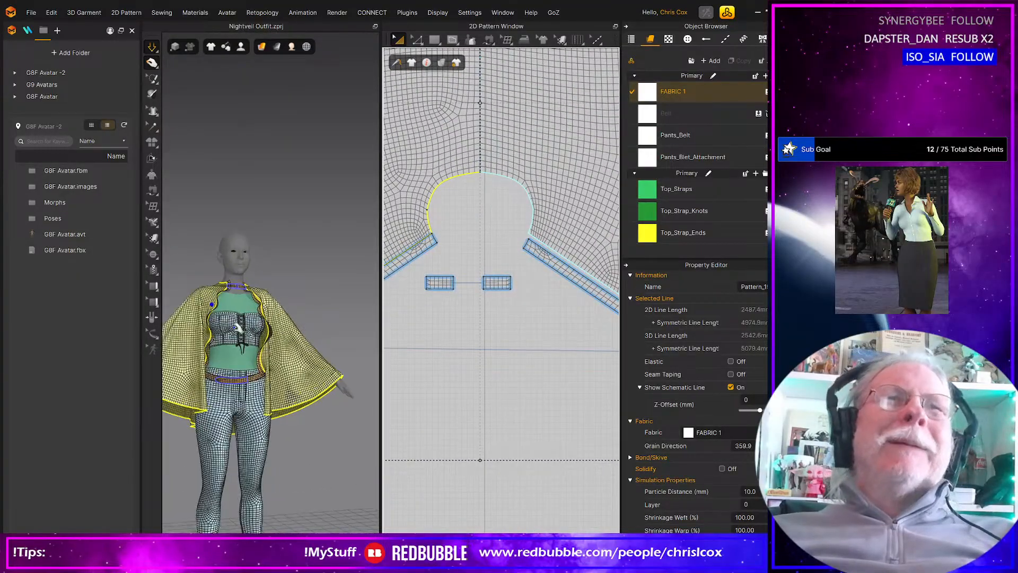
scroll(345, 391, "up", 2)
scroll(331, 360, "up", 2)
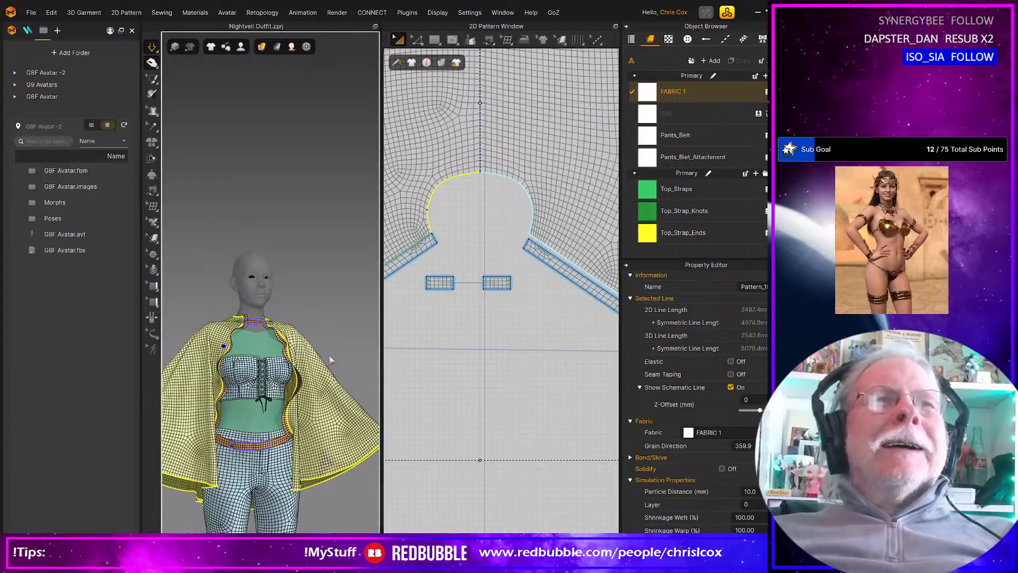
right_click_drag(330, 360, 250, 320)
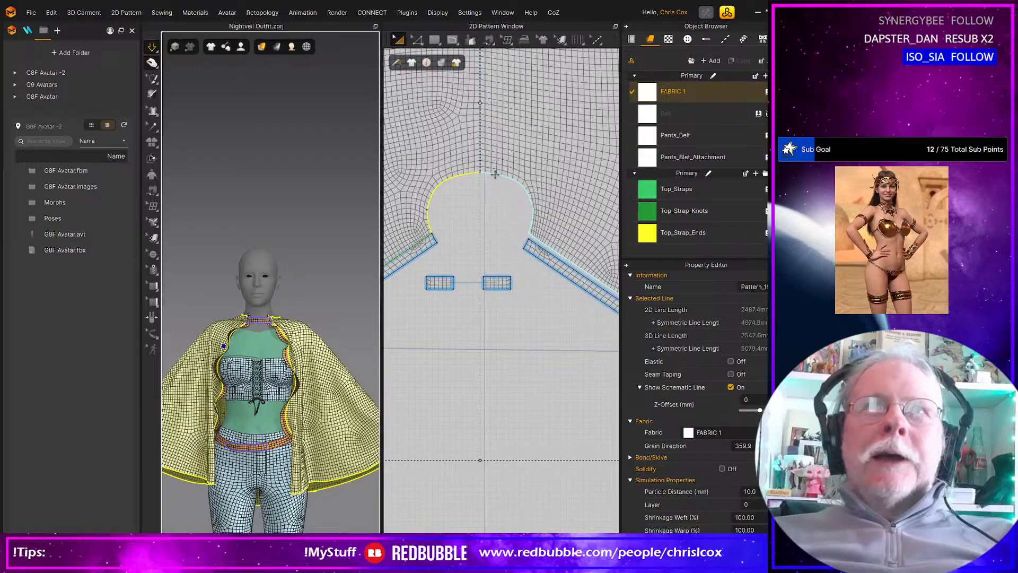
Step: Measure half of the cape's neckline by selecting both of its curve segments together with the trim strip's short end
scroll(481, 289, "up", 6)
scroll(481, 290, "down", 3)
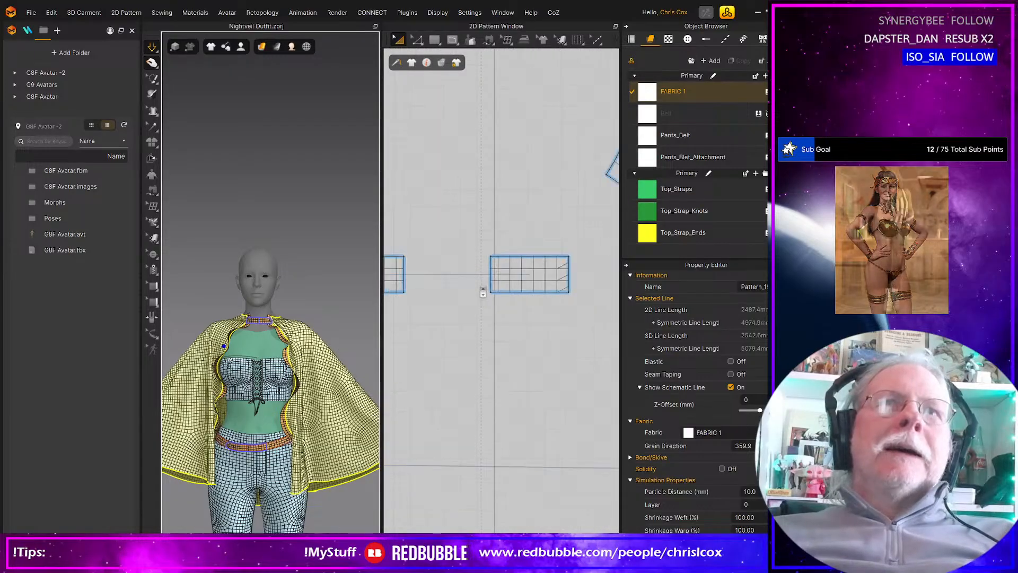
middle_click_drag(481, 290, 576, 428)
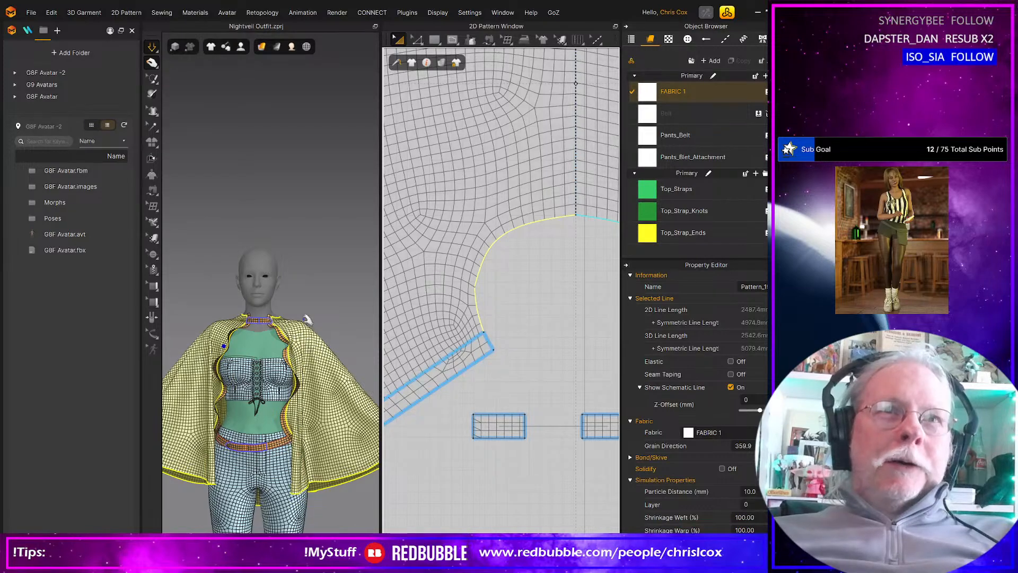
right_click_drag(323, 343, 315, 373)
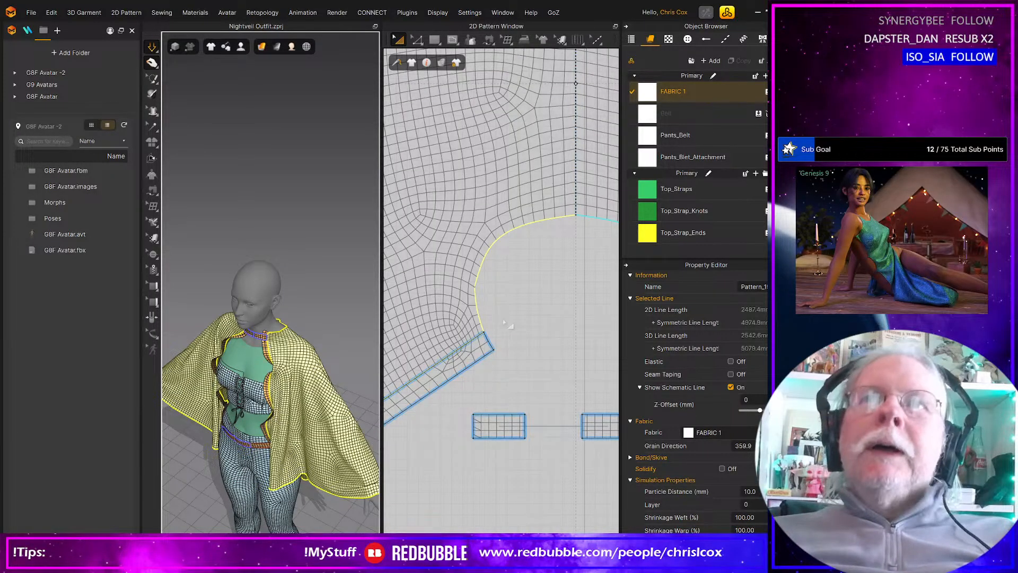
right_click_drag(491, 327, 474, 331)
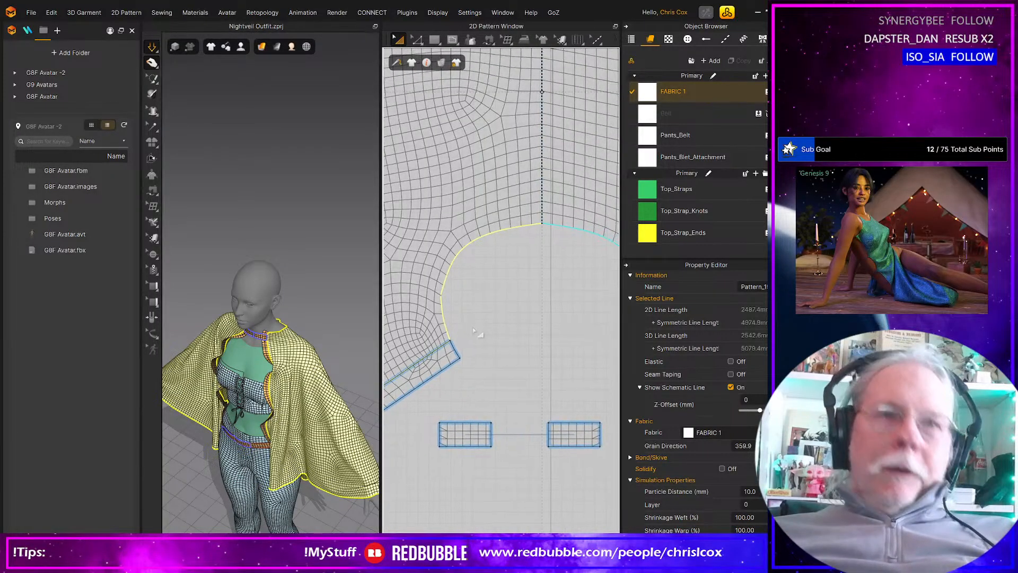
key("z")
left_click(443, 320)
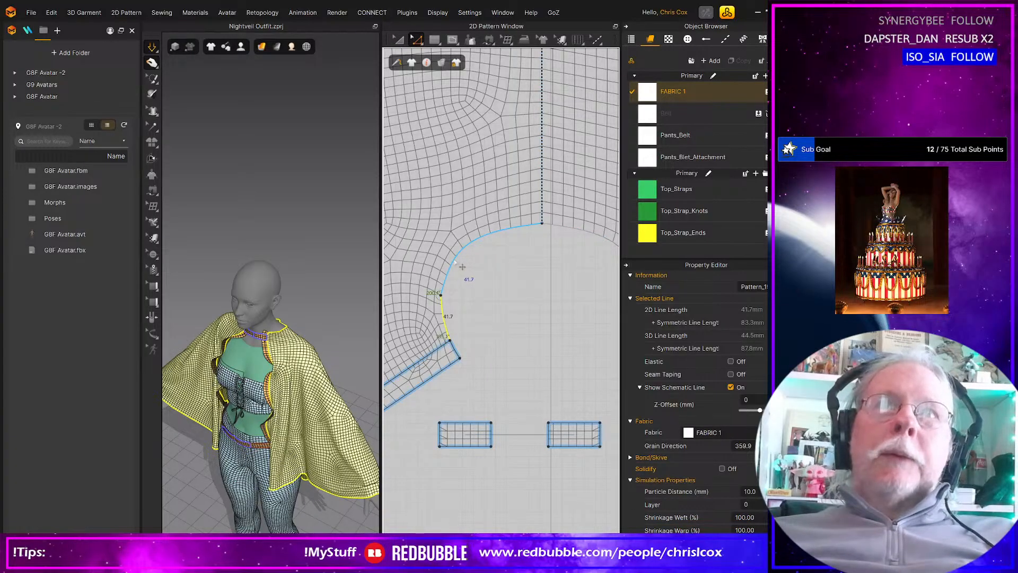
left_click(452, 264, "shift")
left_click(456, 352, "shift")
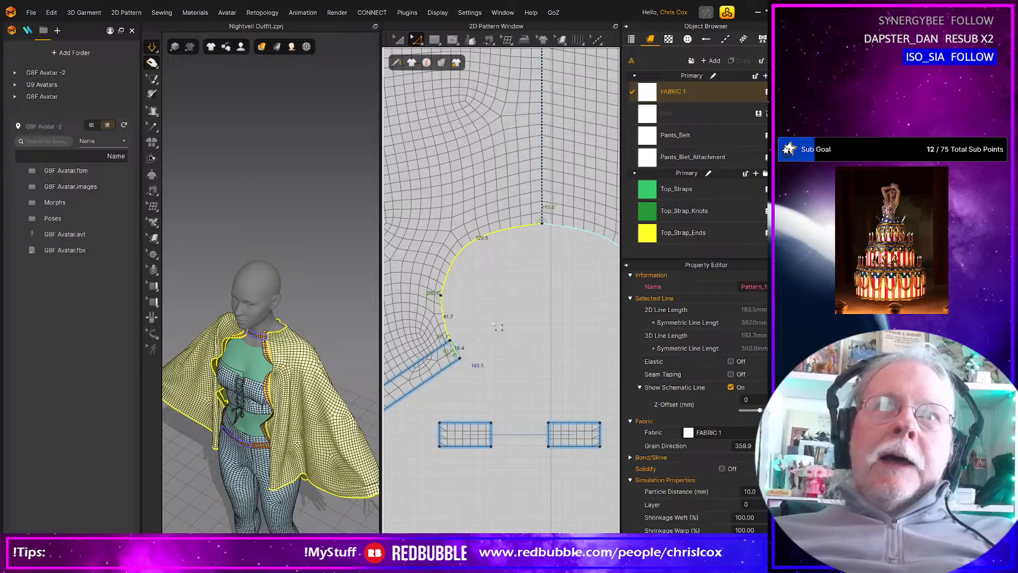
scroll(499, 328, "down", 5)
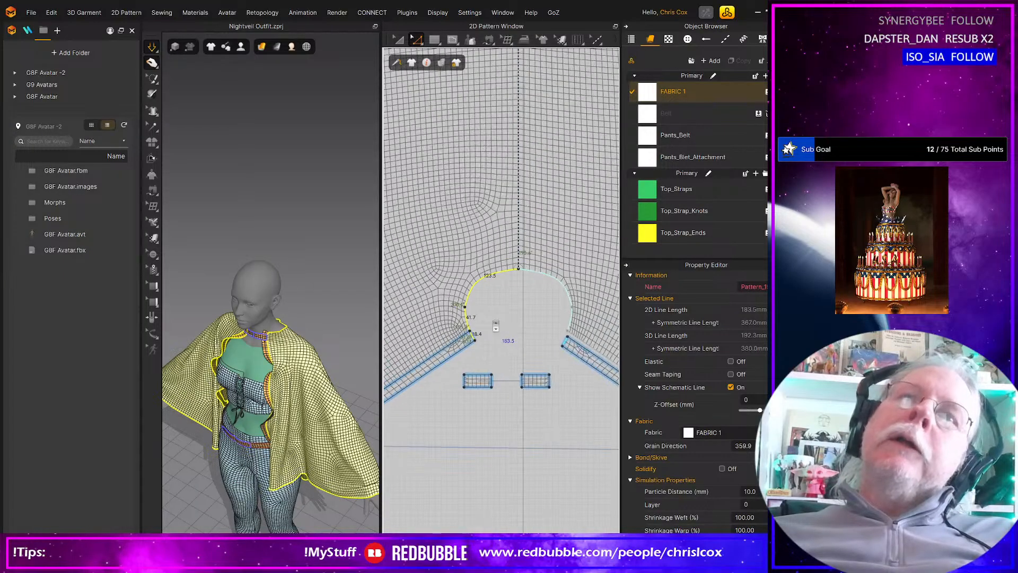
Step: Create a 183.5 mm wide by 100 mm high rectangular pattern below the cape's neckline
key("s")
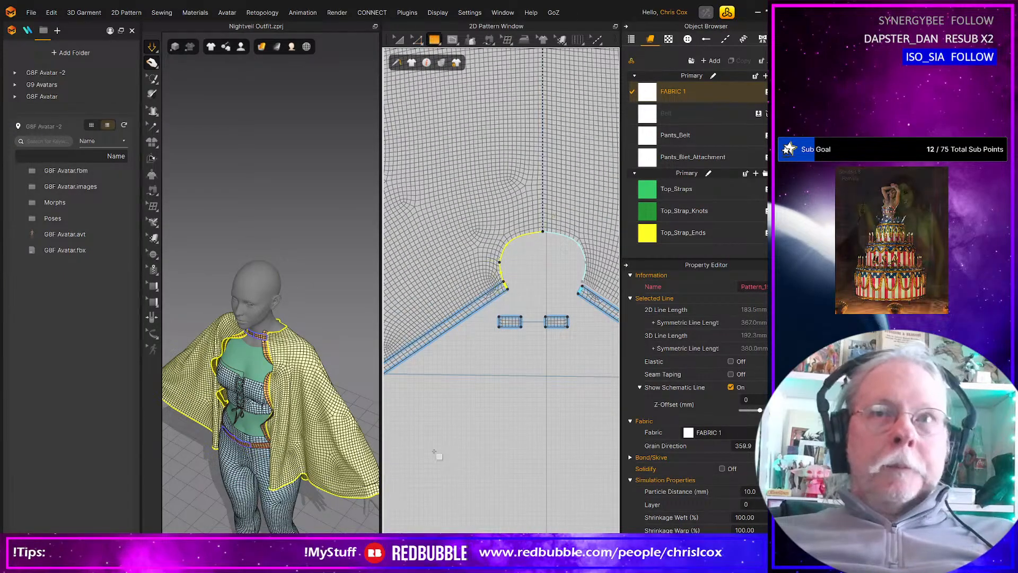
left_click(459, 395)
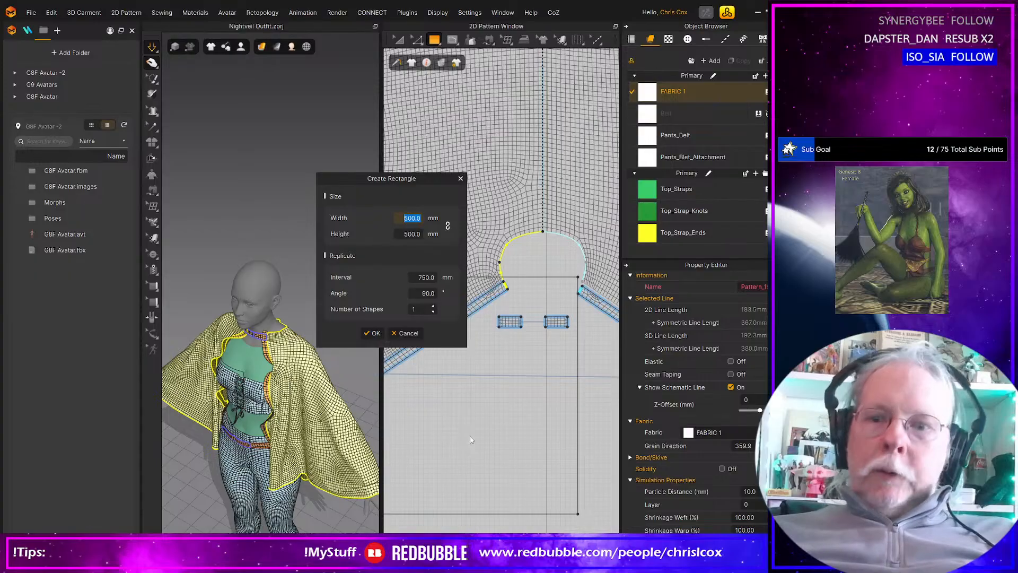
type("183")
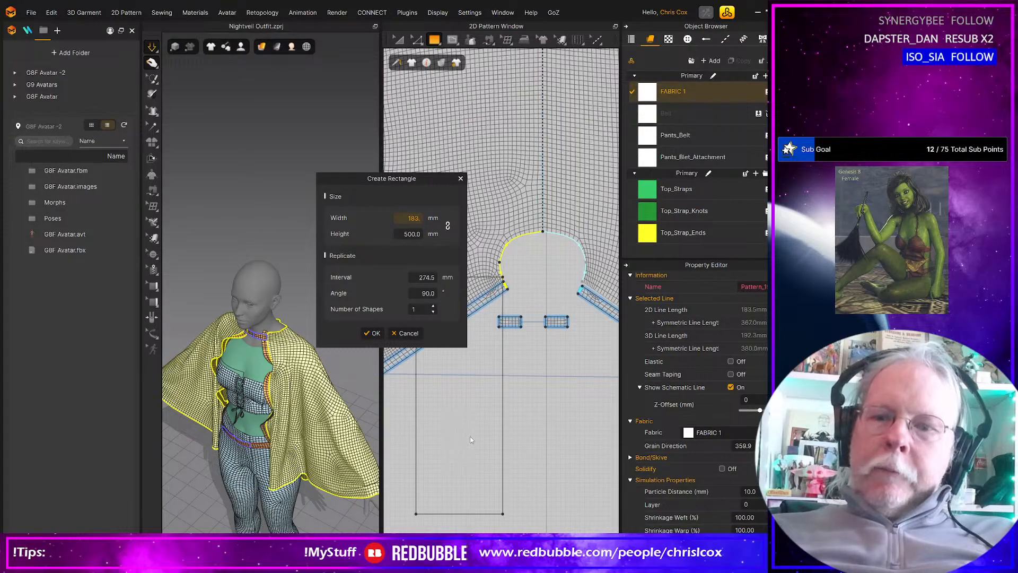
type(".5")
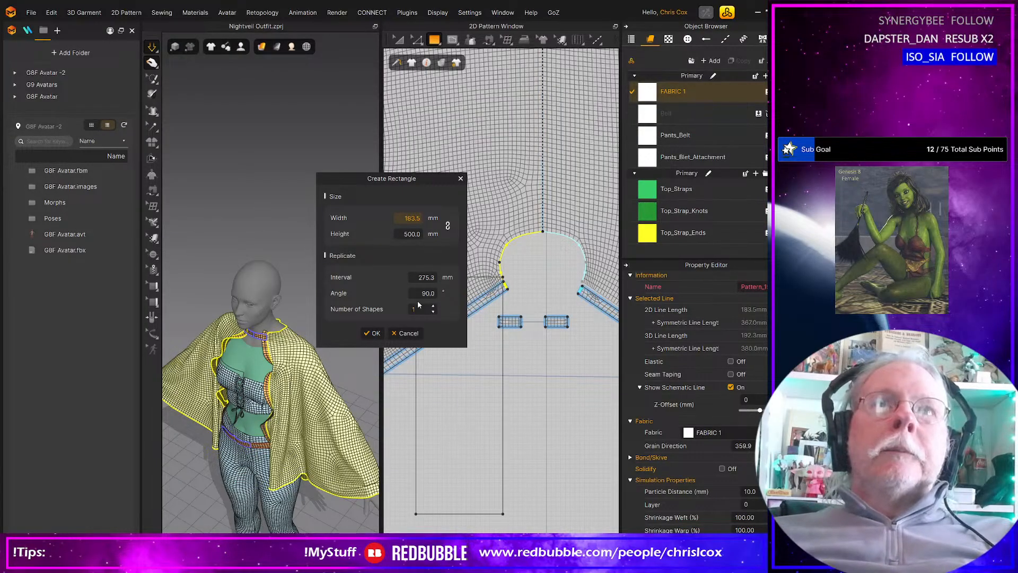
left_click(405, 233)
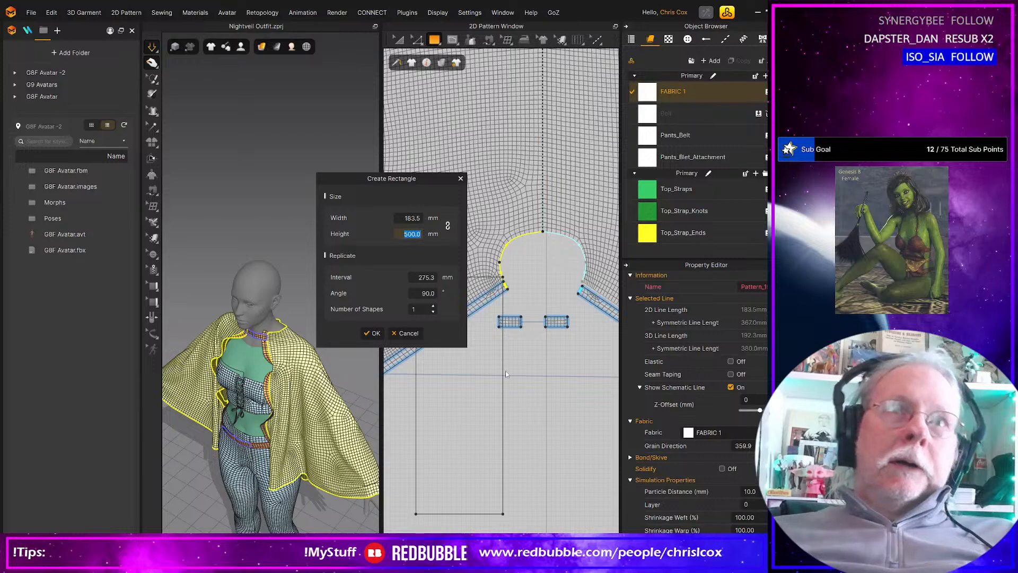
type("100")
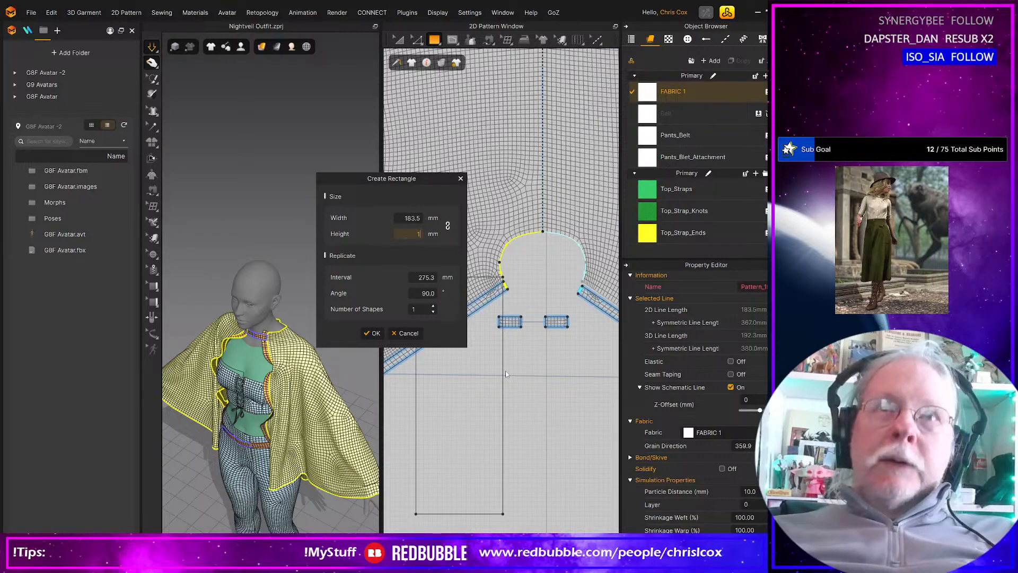
left_click(373, 333)
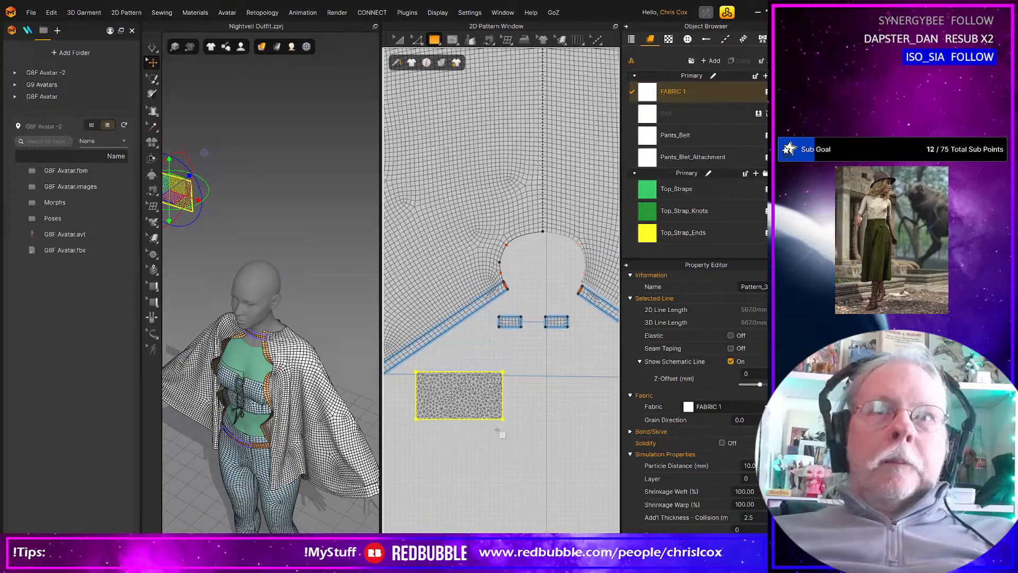
Step: Set the new rectangular pattern's mesh type to Quad (Optimized)
scroll(711, 489, "down", 5)
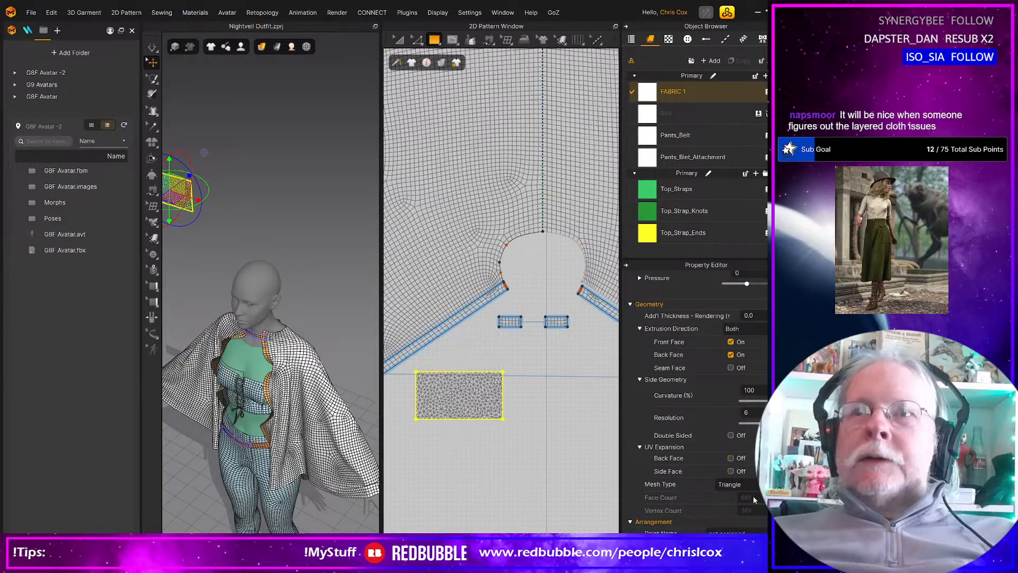
left_click(732, 484)
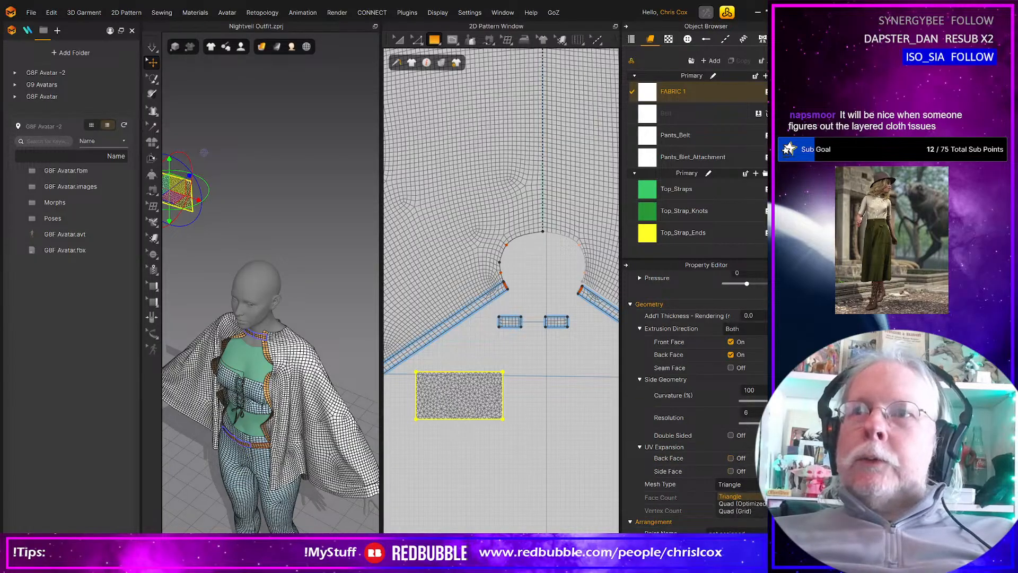
left_click(745, 504)
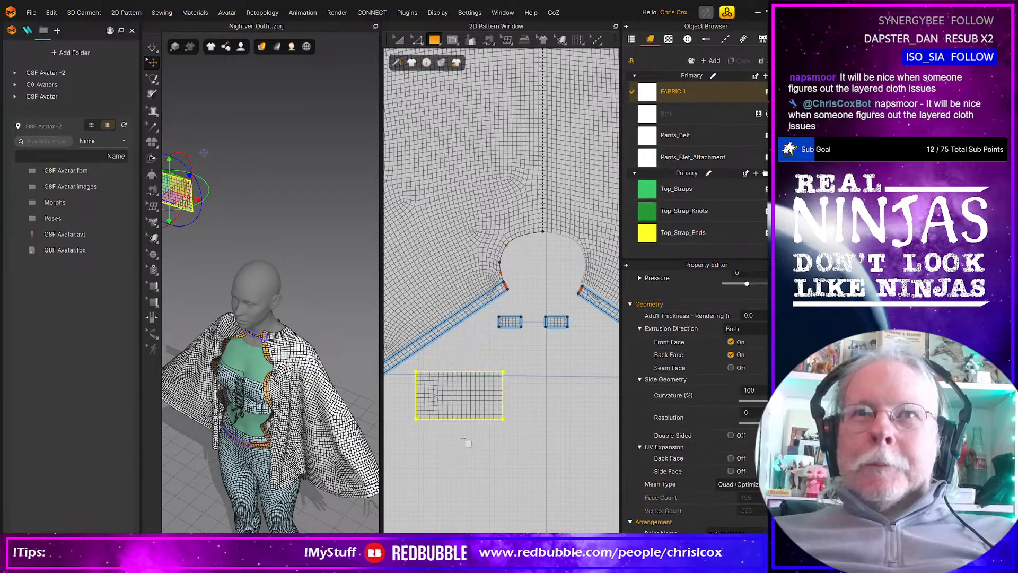
Step: Free-sew the cape trim strip's short end to a matching 18.4 mm stretch of the rectangle's lower edge, starting at its right corner
middle_click_drag(468, 437, 476, 443)
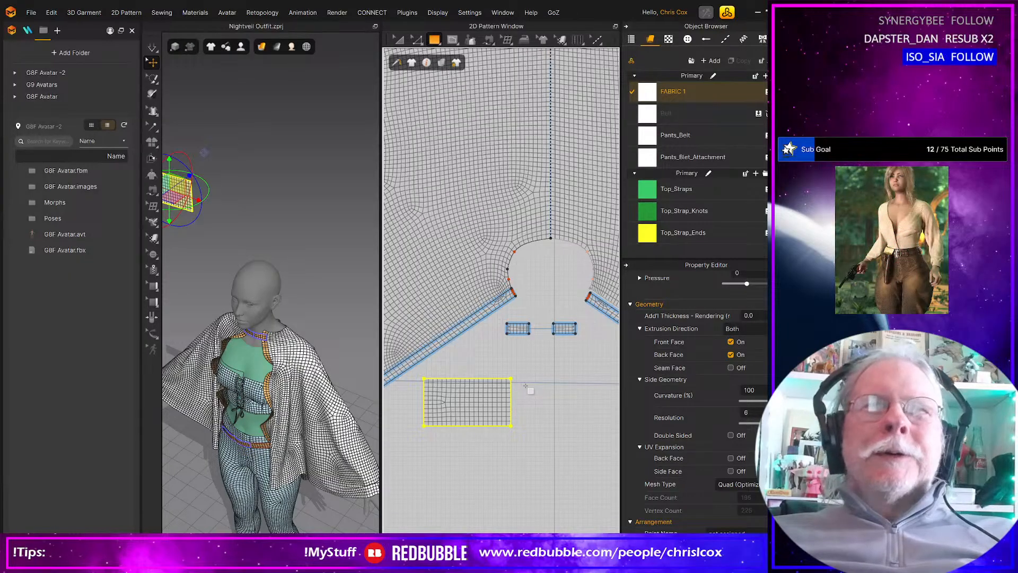
scroll(525, 385, "down", 2)
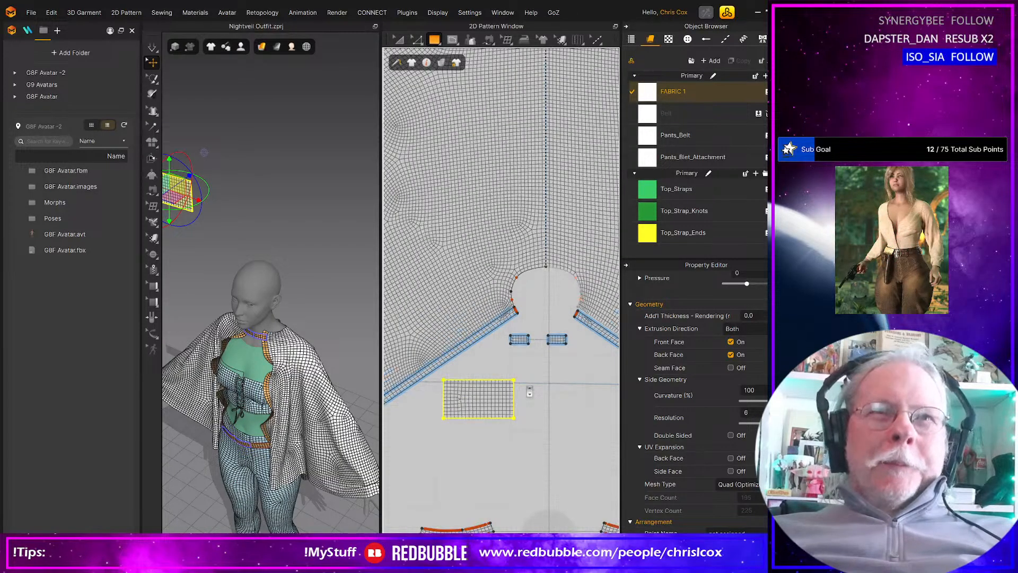
scroll(525, 385, "up", 5)
middle_click_drag(526, 385, 573, 394)
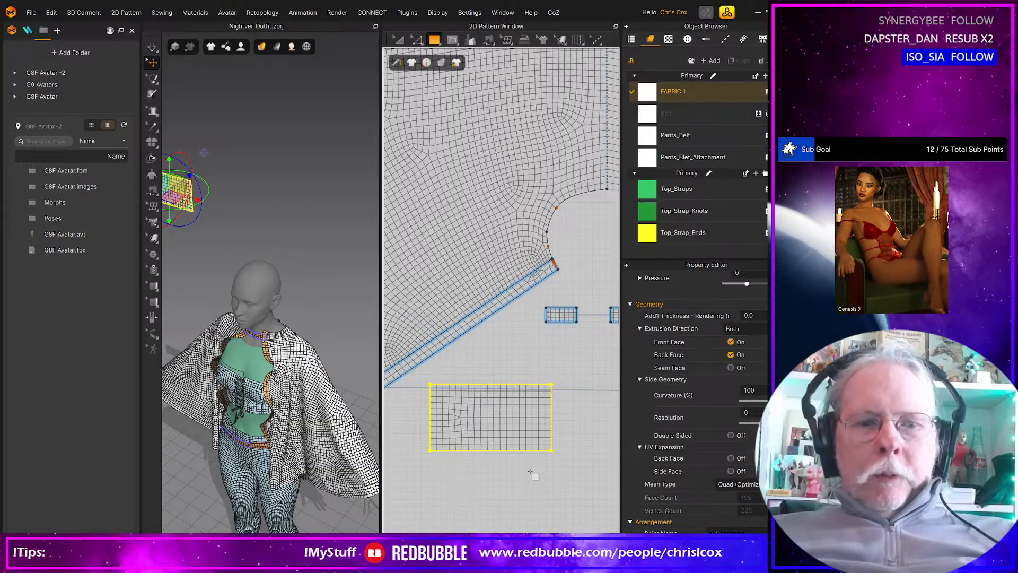
key("m")
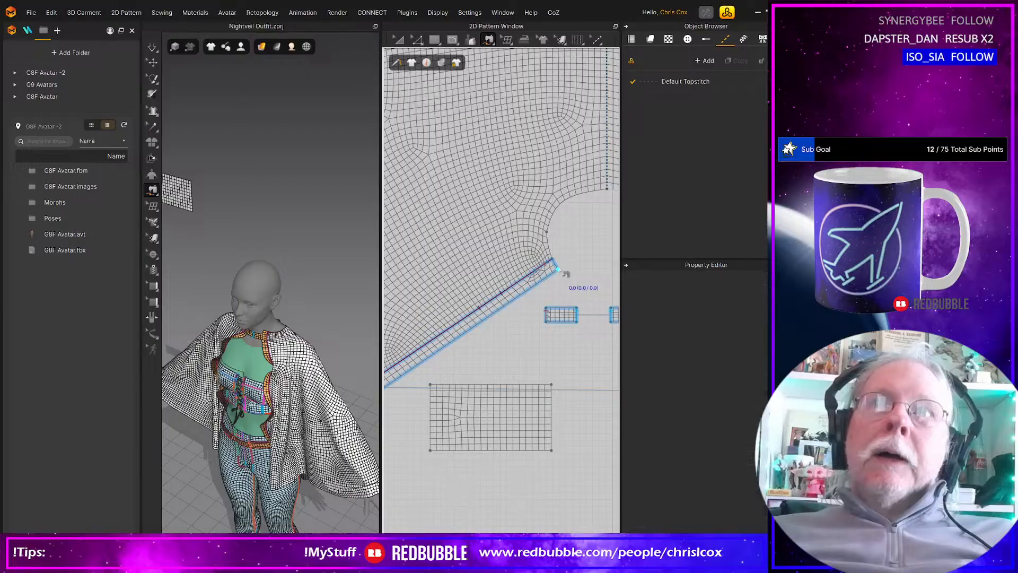
left_click(557, 269)
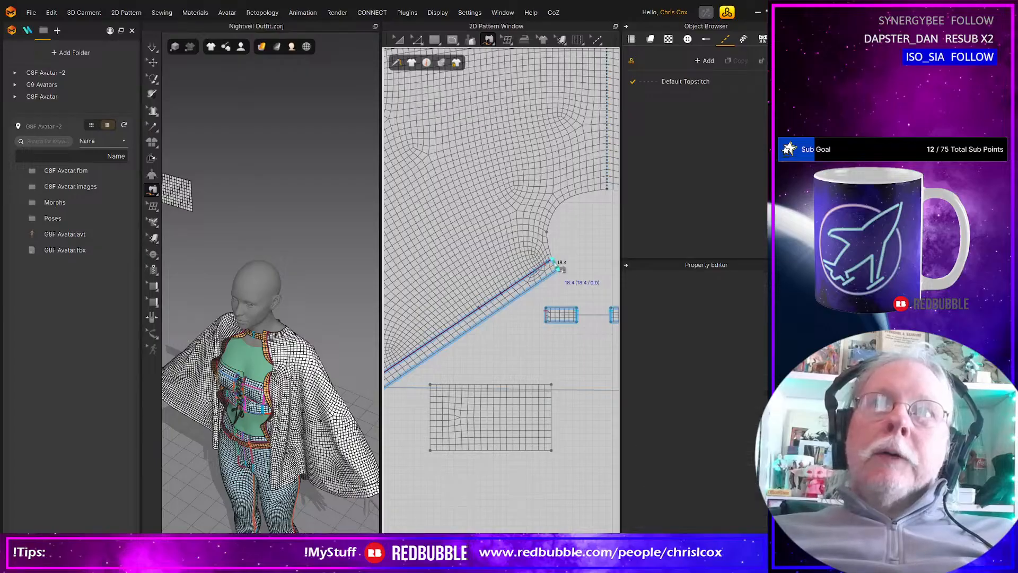
left_click(552, 450)
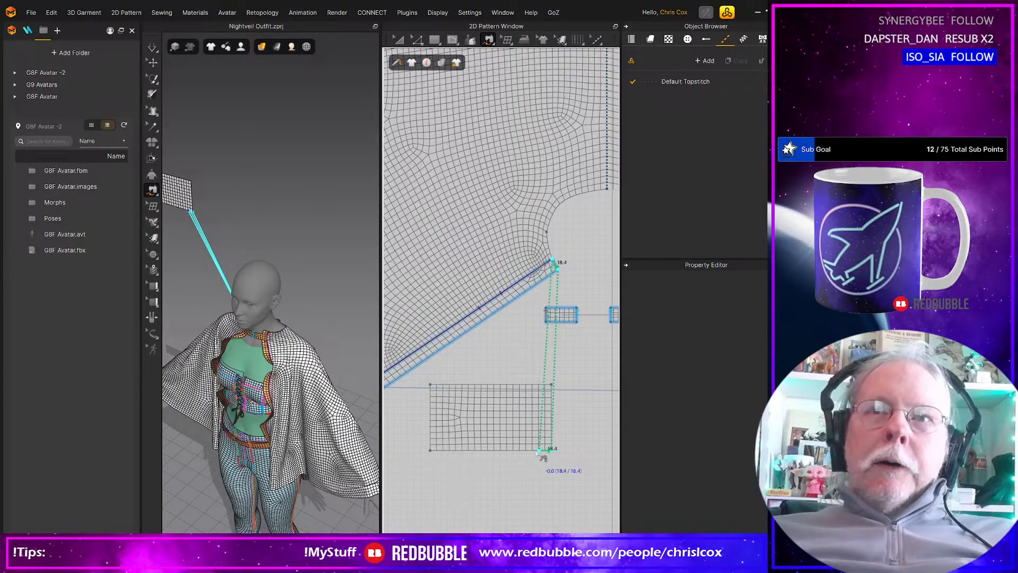
left_click(540, 451)
Step: Free-sew the cape's half neckline, from the trim strip to the centre back, to the remaining lower edge of the rectangle
left_click(553, 260)
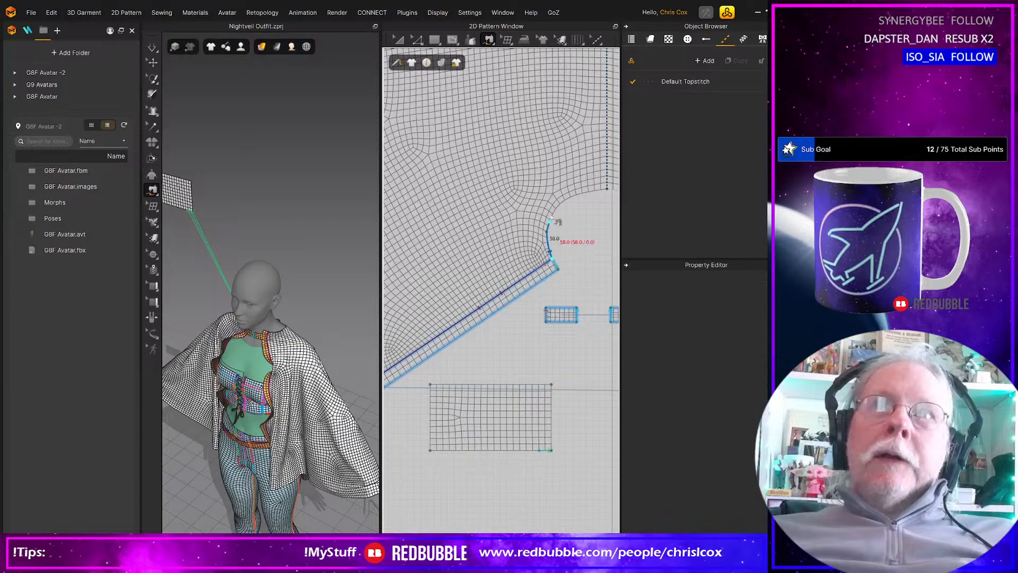
left_click(607, 190)
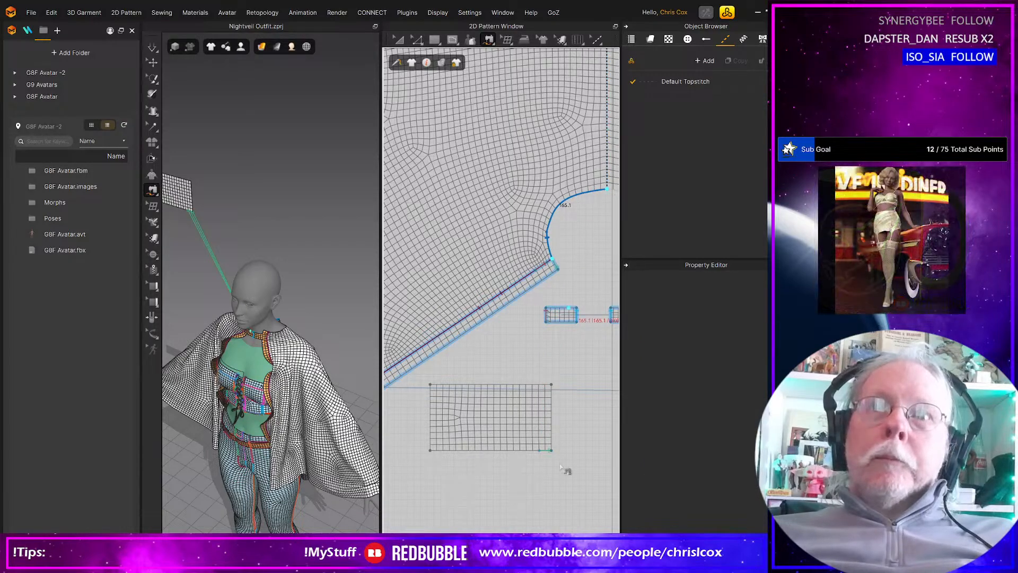
left_click(540, 451)
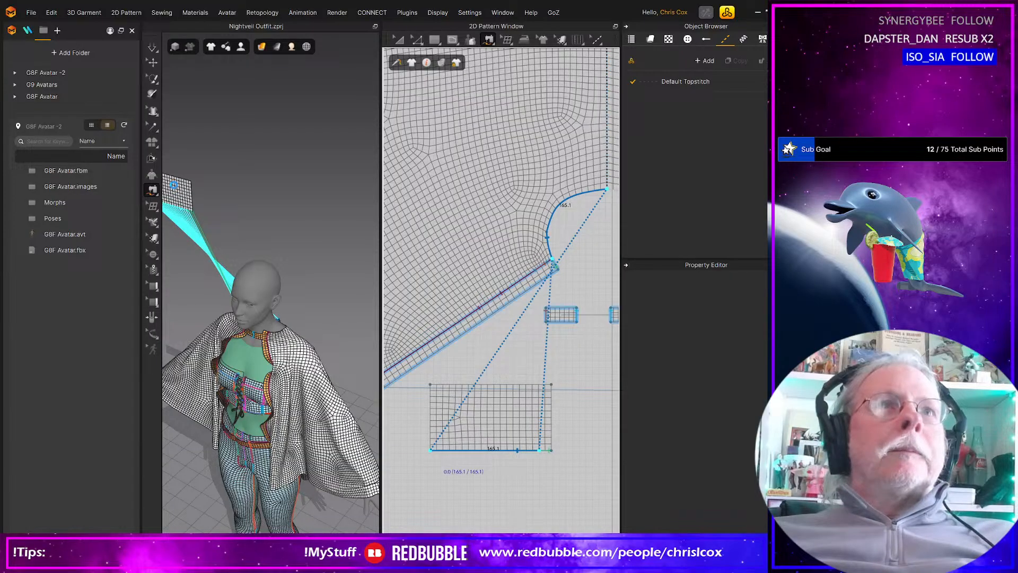
Step: Rotate the rectangle sideways in 3D and position it beside the back of the avatar's neck, just above the cape's neckline
key("q")
left_click(174, 185)
middle_click_drag(223, 212, 306, 250)
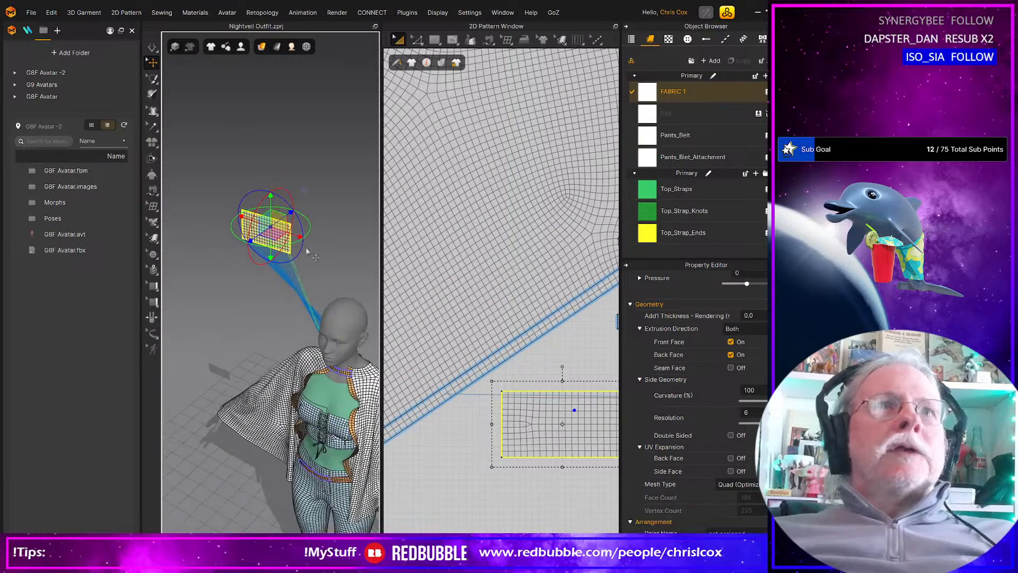
left_click_drag(294, 245, 207, 246)
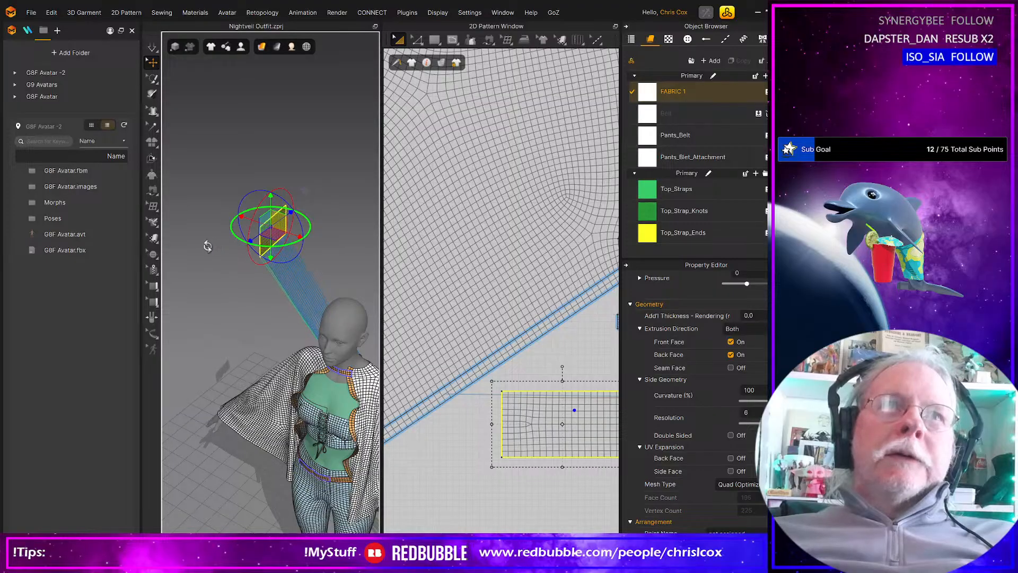
right_click_drag(215, 279, 276, 238)
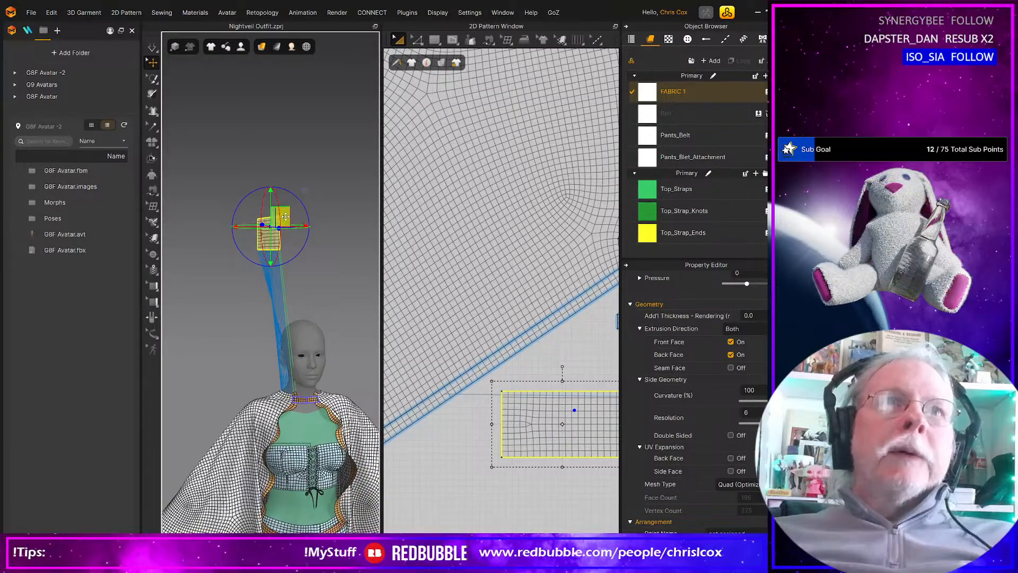
left_click_drag(286, 216, 286, 347)
right_click_drag(289, 351, 342, 368)
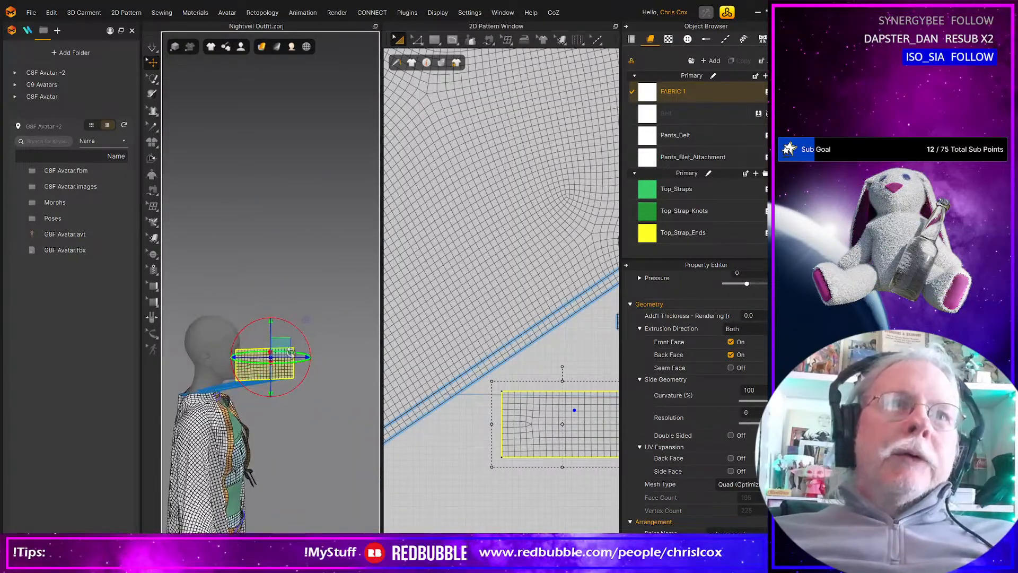
left_click_drag(289, 350, 225, 358)
mouse_move(241, 370)
right_mouse_down()
mouse_move(213, 378)
mouse_move(226, 379)
right_mouse_up()
Step: Split the rectangle's left short edge uniformly into 2 segments
right_click_drag(501, 419, 451, 421)
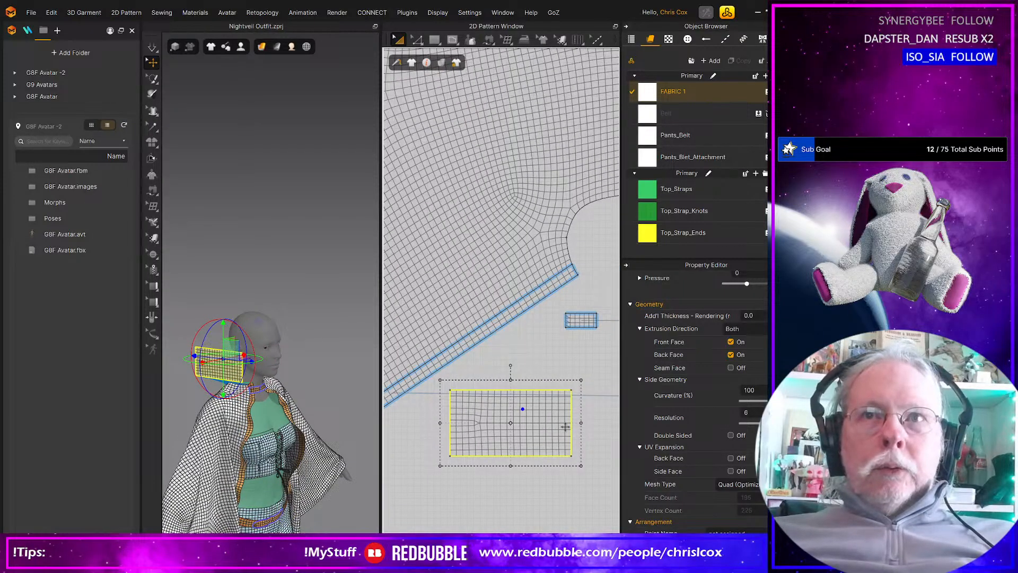
left_click(453, 427)
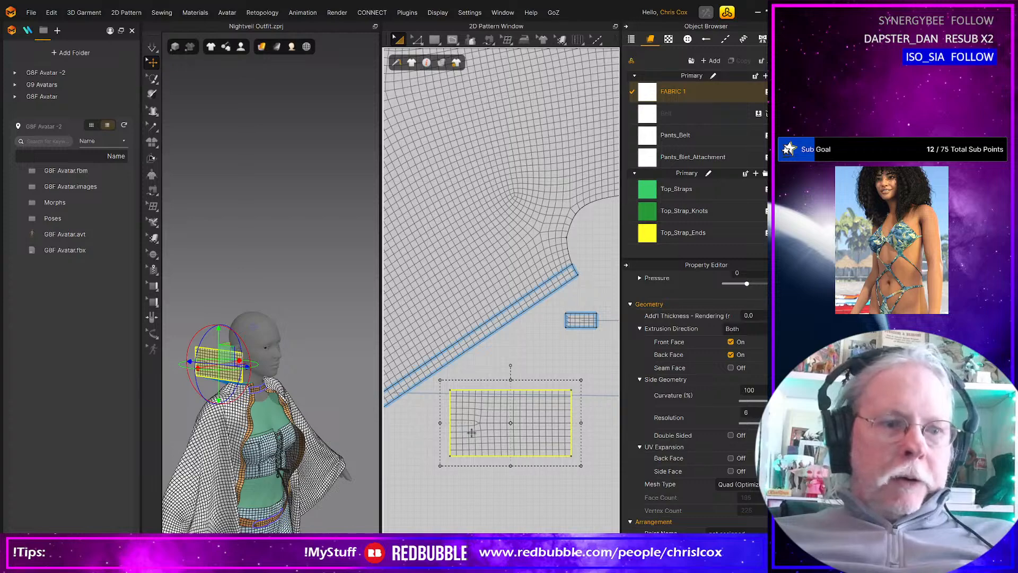
key("z")
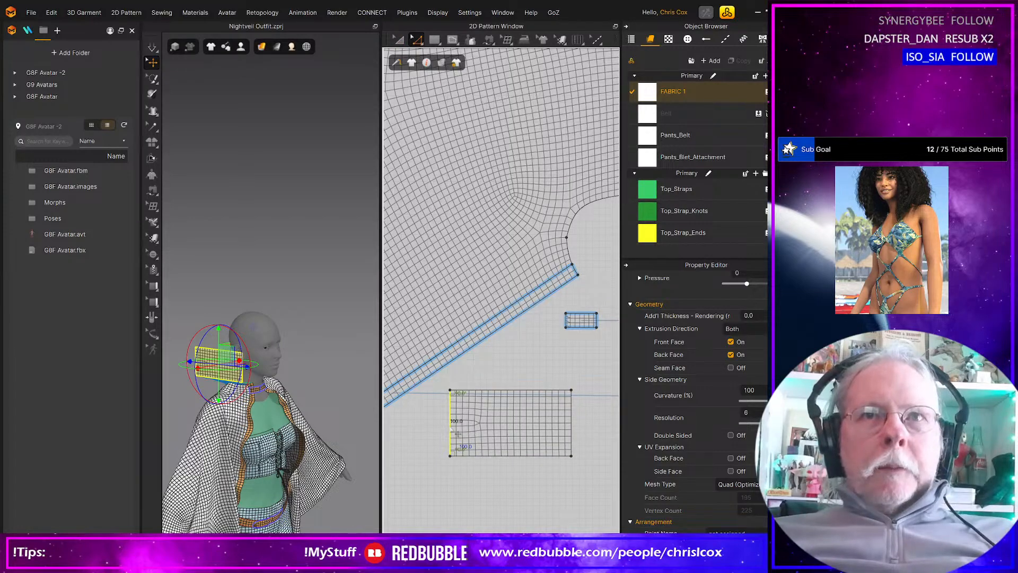
right_click(458, 434)
mouse_move(493, 342)
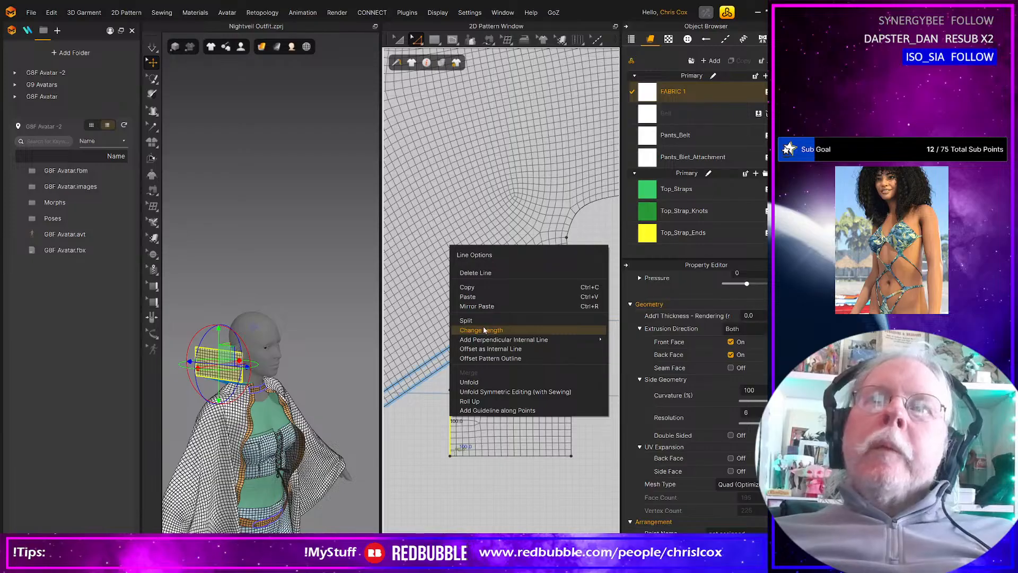
left_click(480, 320)
left_click(350, 304)
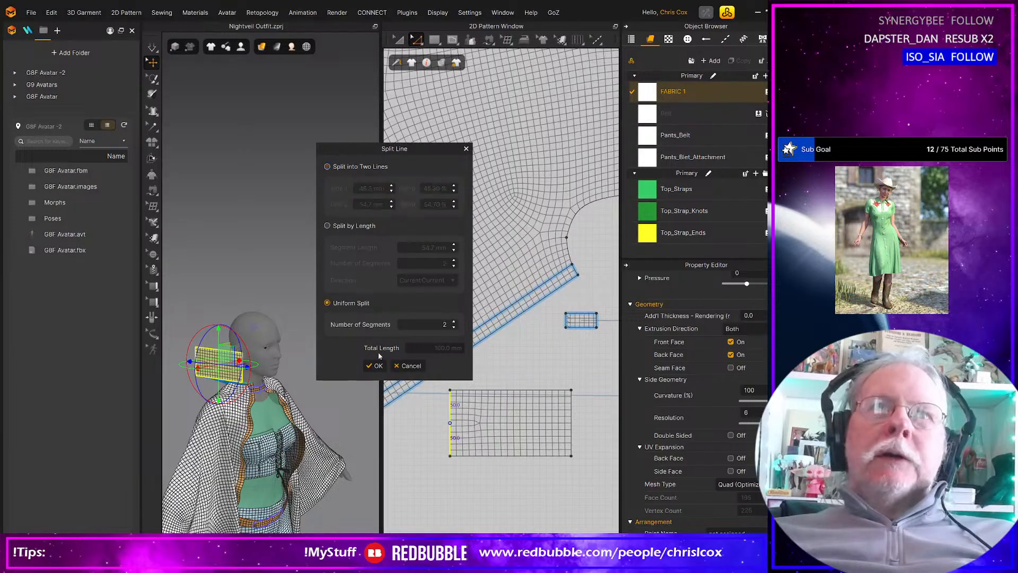
left_click(375, 365)
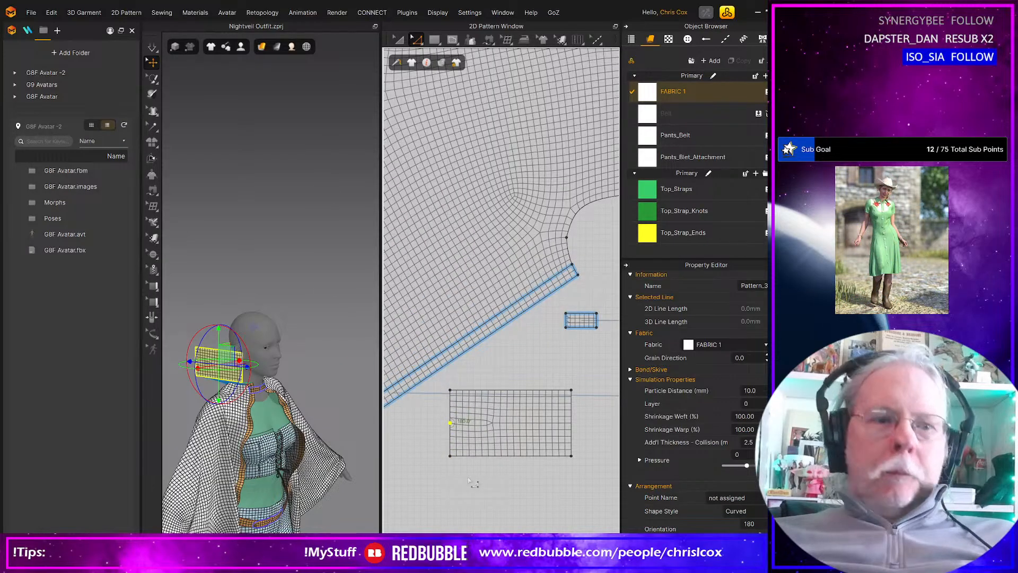
Step: Draw a horizontal internal line from the split point straight across the rectangle to its opposite short edge
key("g")
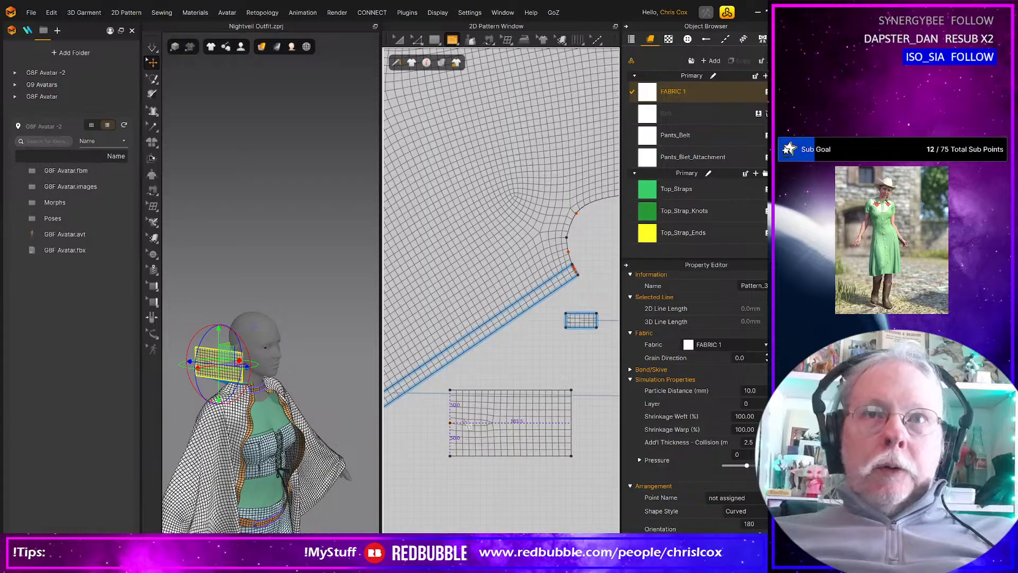
double_click(572, 423)
scroll(511, 413, "up", 3)
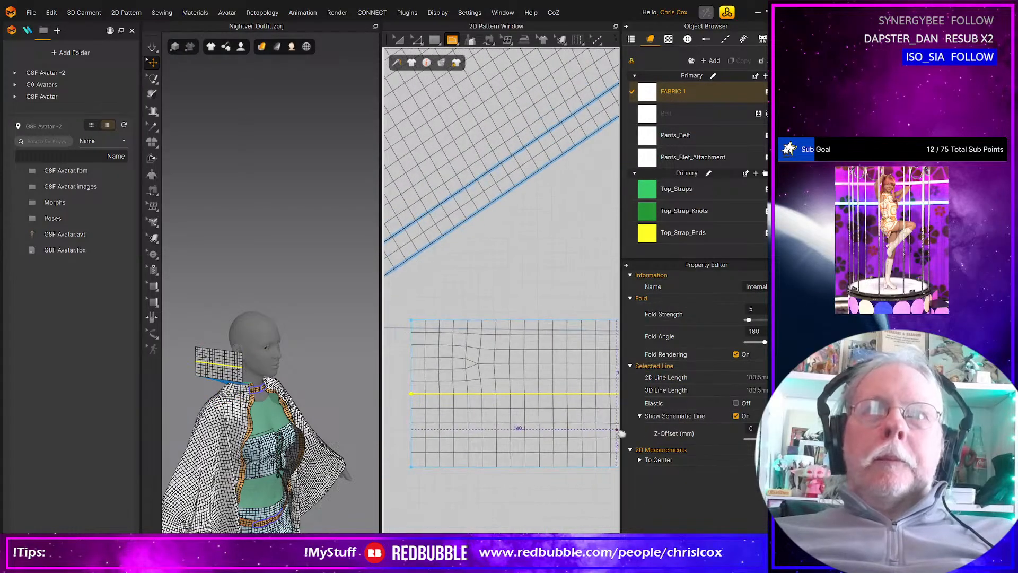
Step: Offset the rectangle's middle line upward as 3 internal lines spaced 3 mm apart, extended to the pattern outline
key("z")
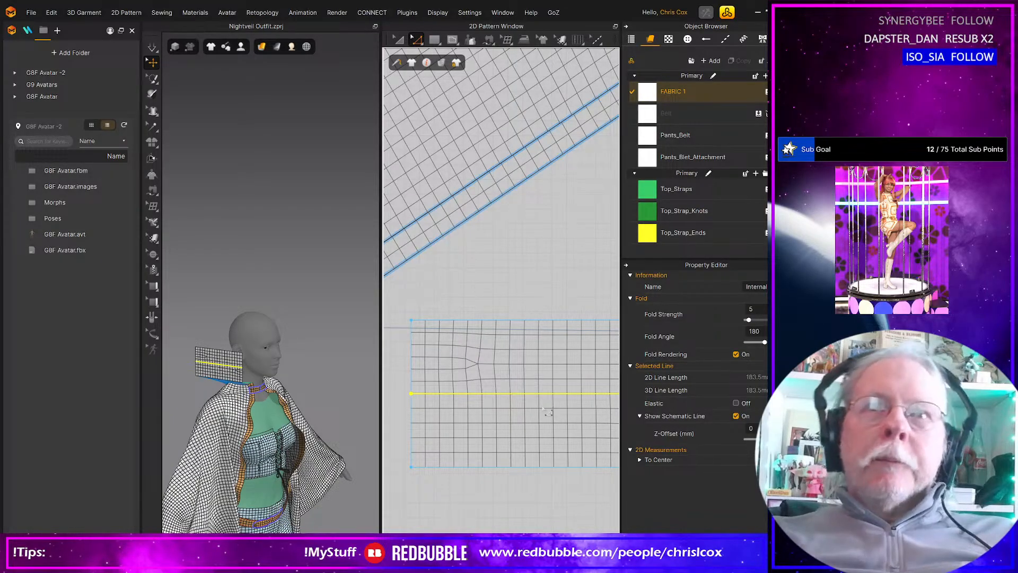
right_click(509, 394)
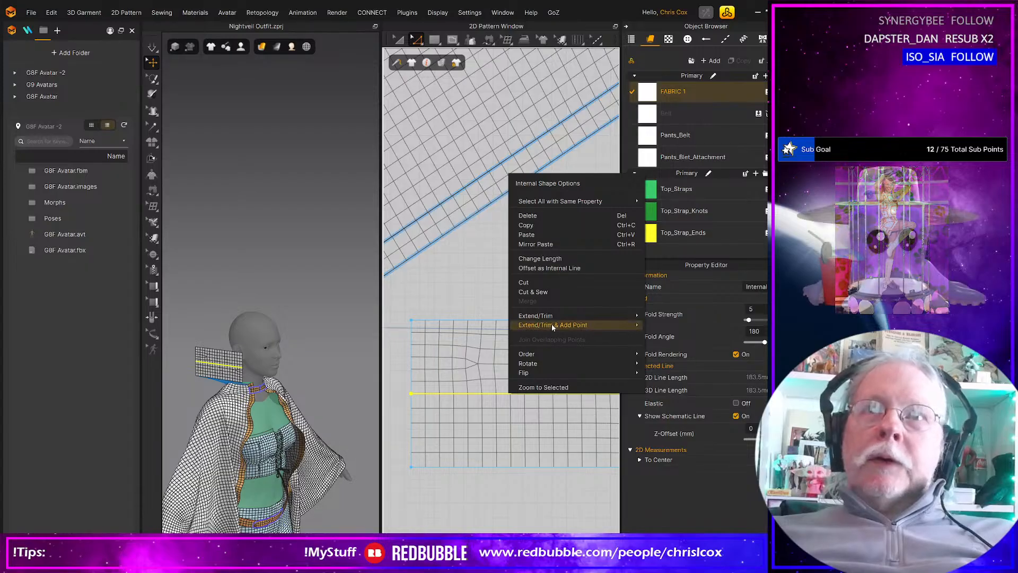
mouse_move(549, 318)
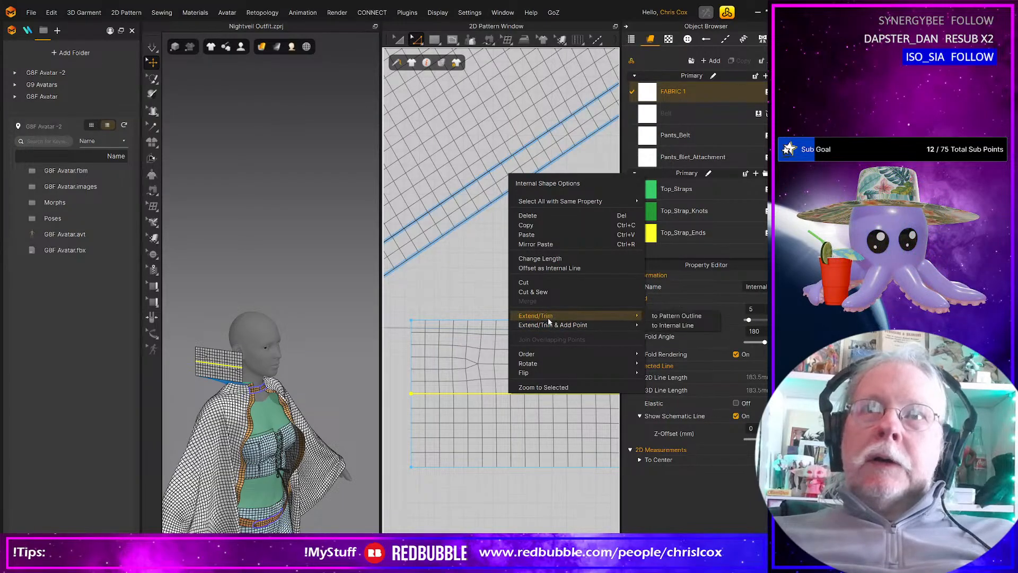
left_click(556, 268)
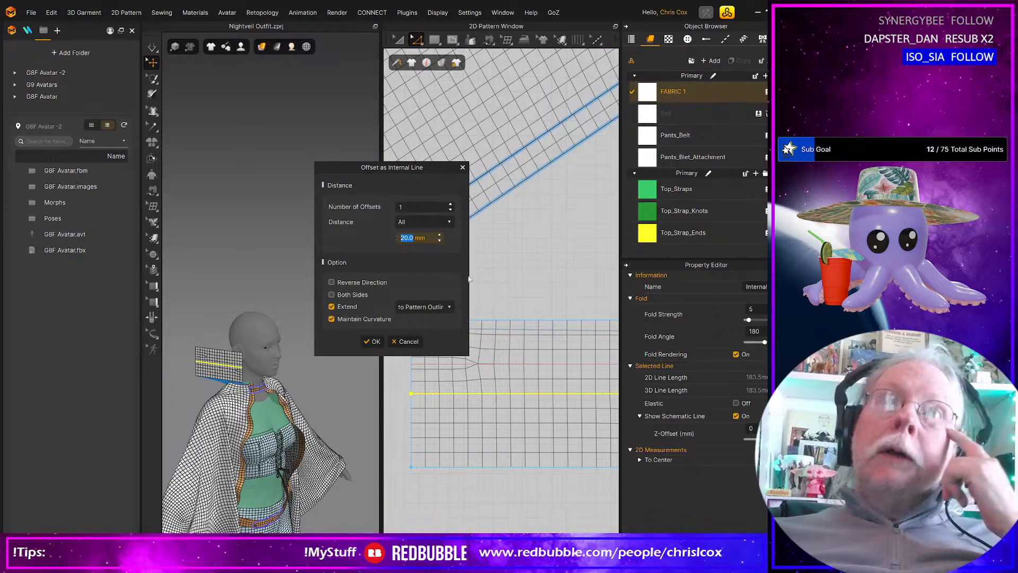
type("2")
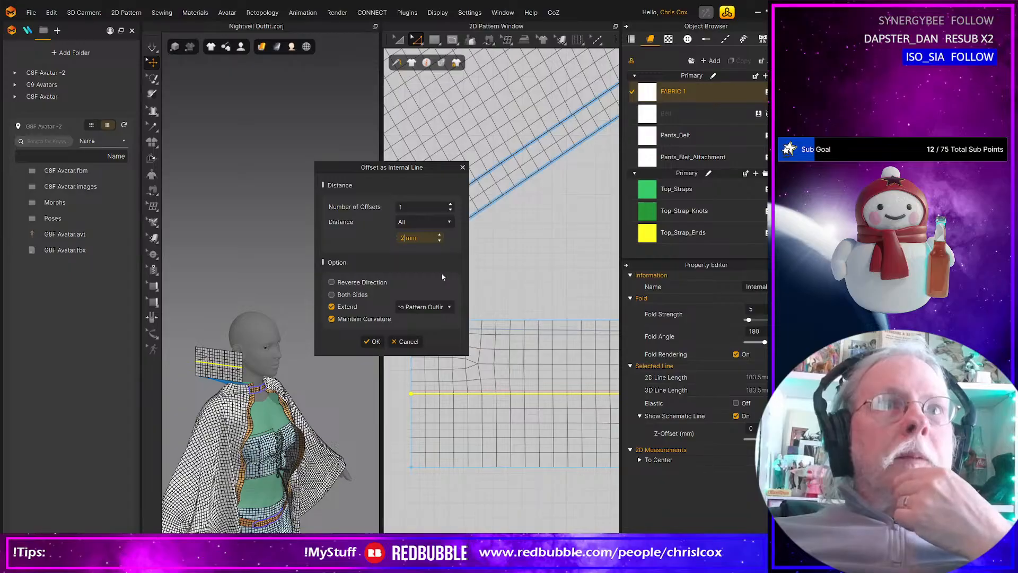
key("BackSpace")
type("3")
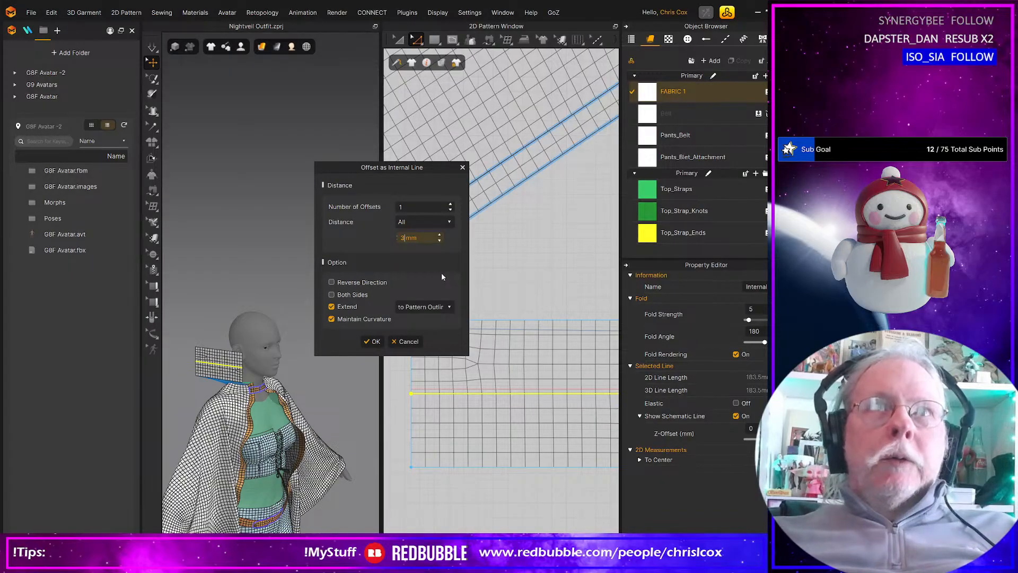
left_click(451, 209)
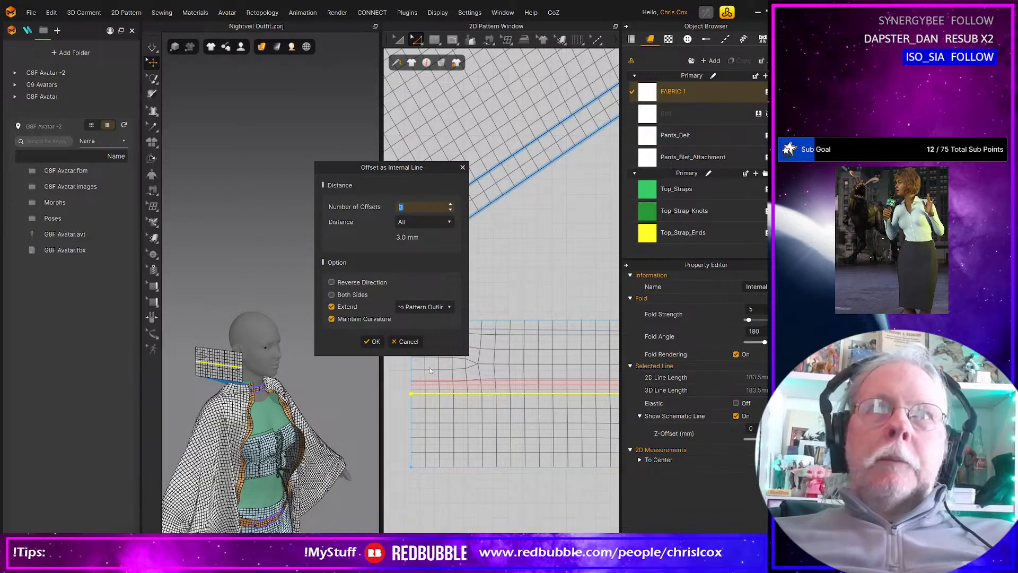
key("Return")
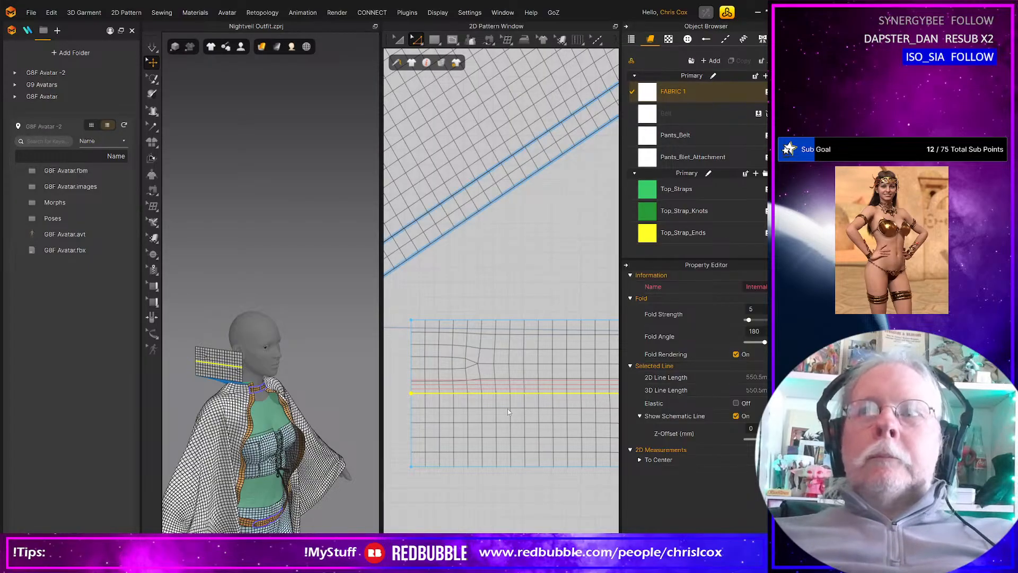
Step: Offset the rectangle's middle line downward as 2 internal lines spaced 3 mm apart, extended to the pattern outline
left_click(484, 394)
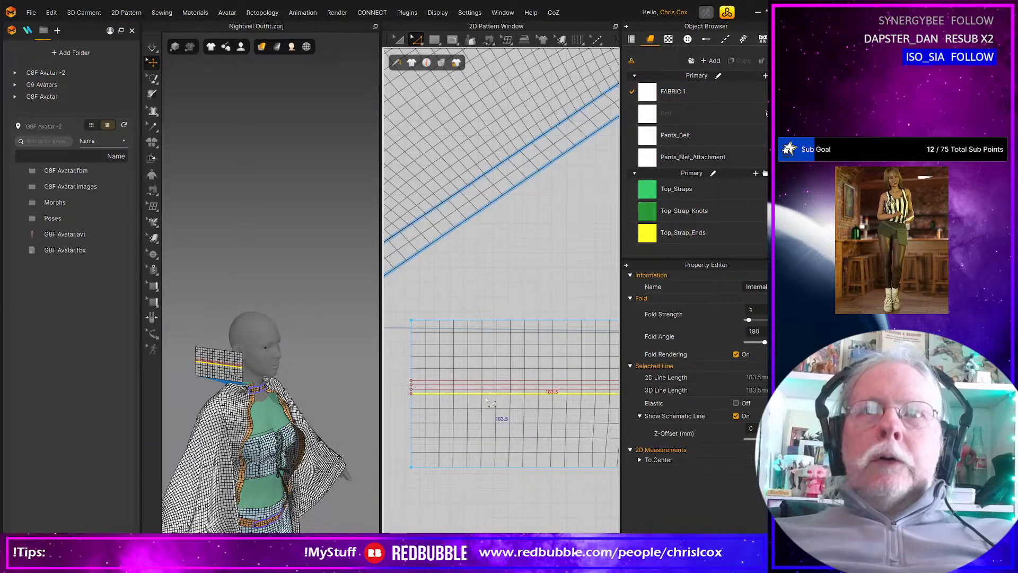
right_click(483, 396)
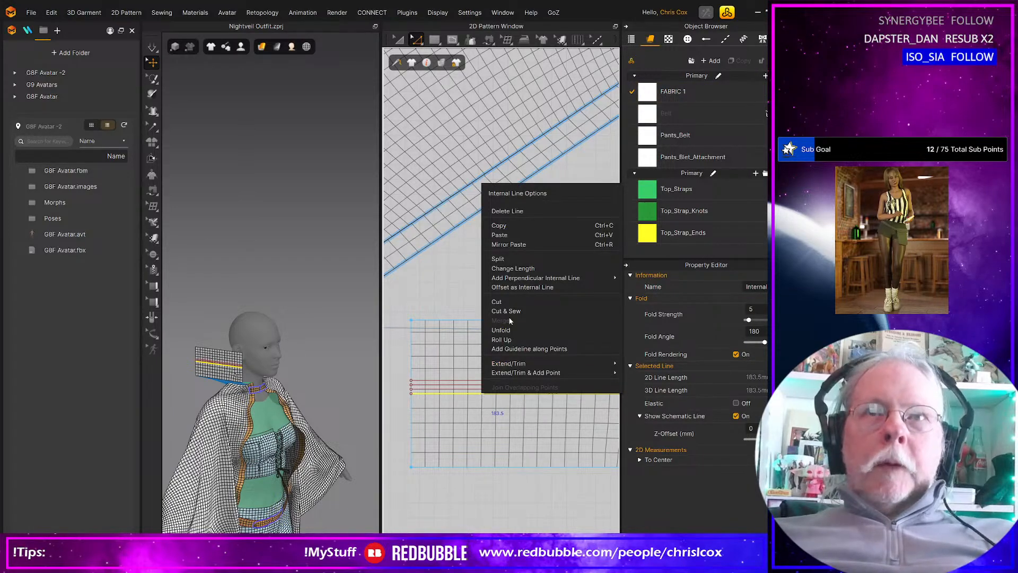
left_click(519, 286)
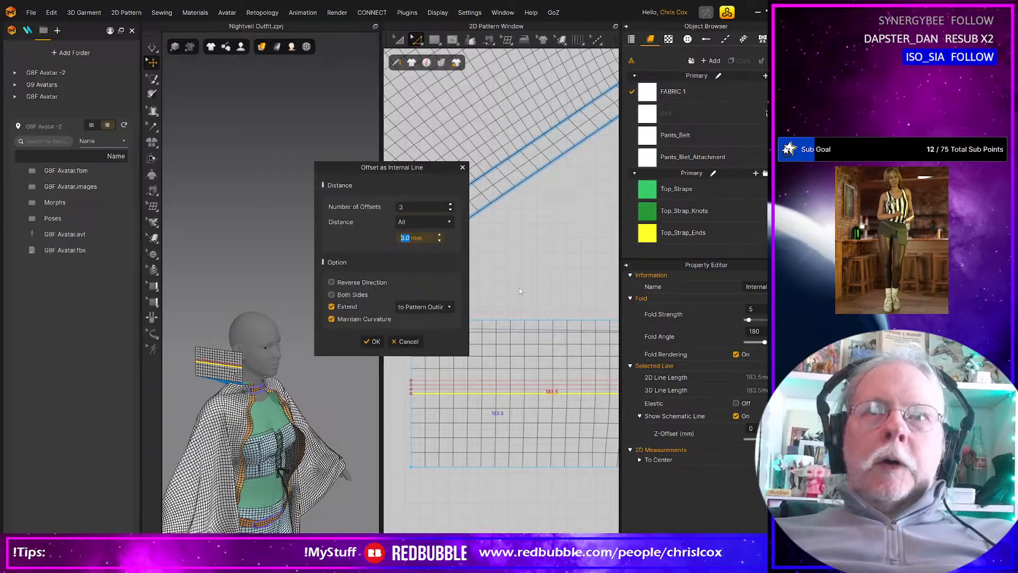
left_click(451, 205)
left_click(373, 342)
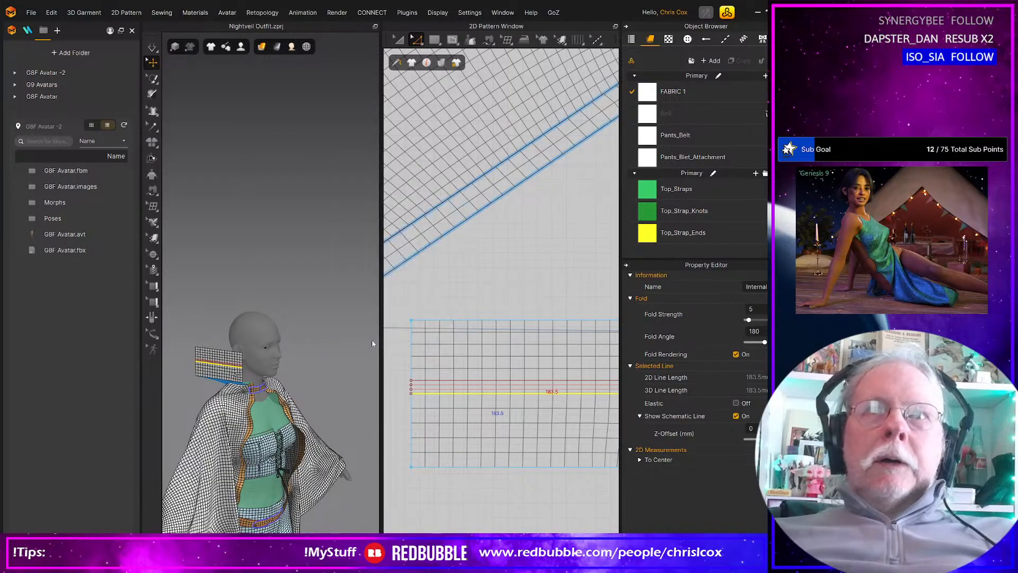
right_click(444, 397)
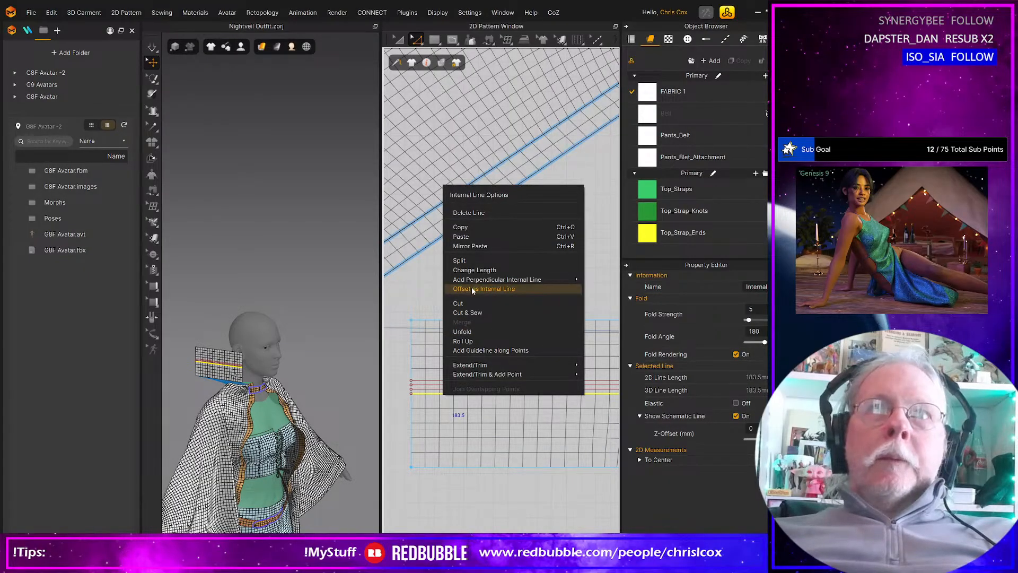
left_click(472, 288)
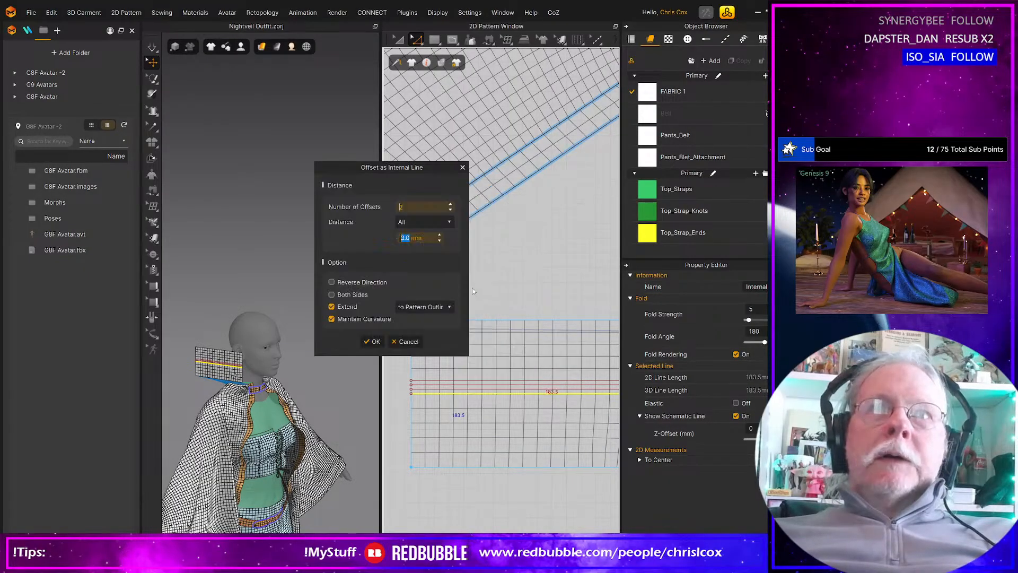
left_click(331, 282)
left_click(373, 342)
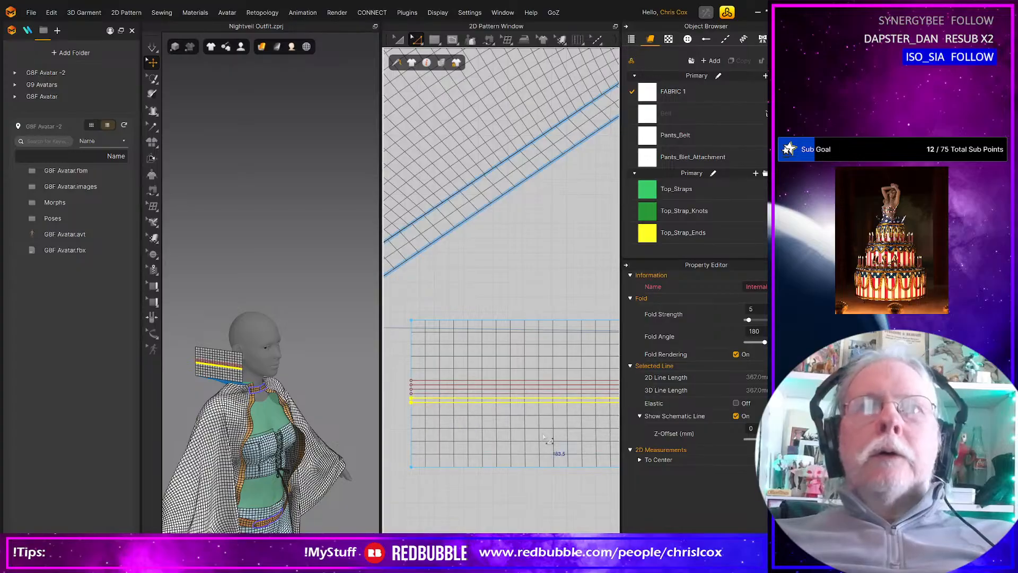
Step: Cut and sew the rectangle along its lowest internal line, separating it into an upper and a lower collar piece
left_click(527, 403)
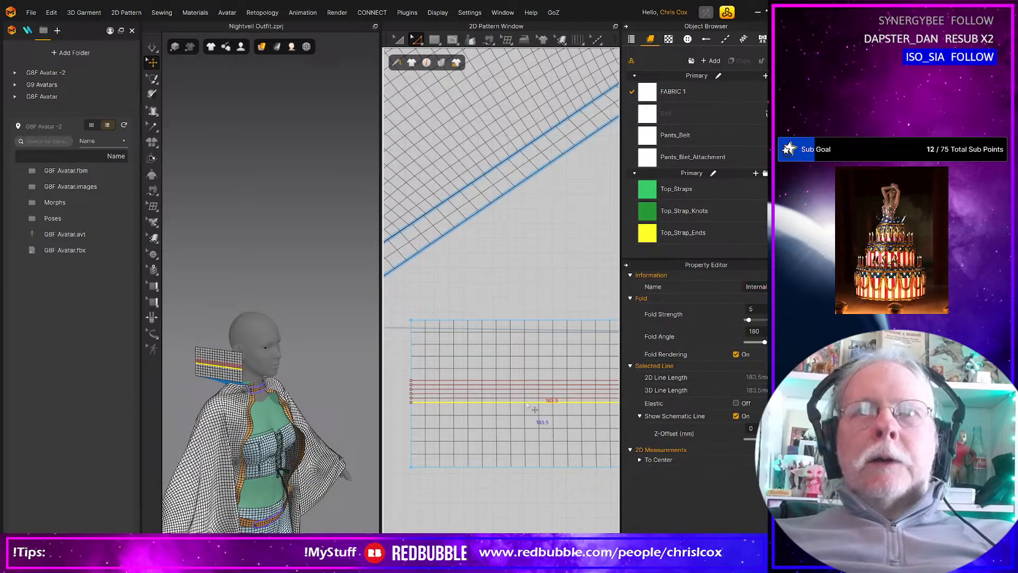
right_click(528, 402)
left_click(555, 320)
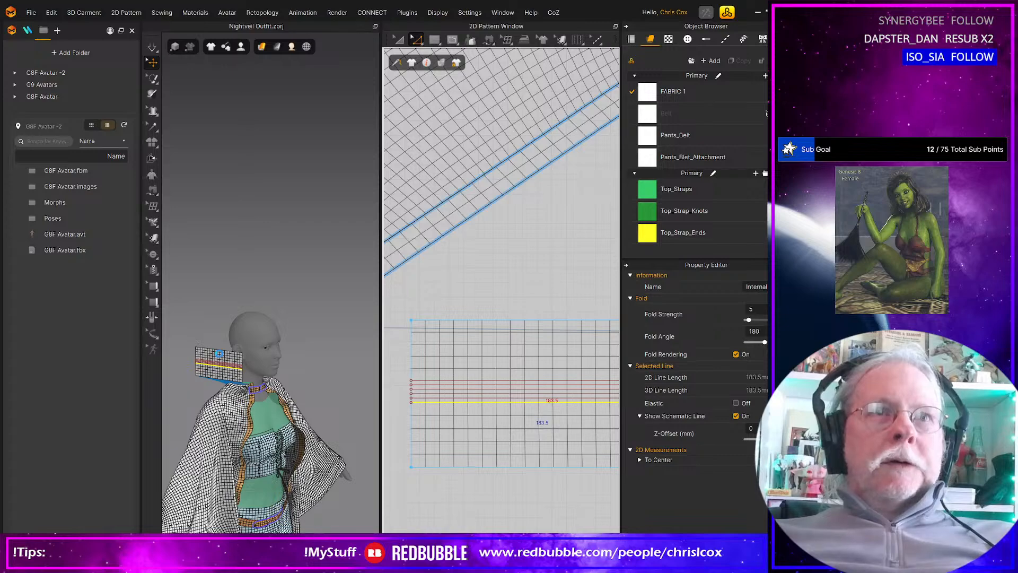
Step: Flip the normal of the upper collar piece
left_click(243, 355)
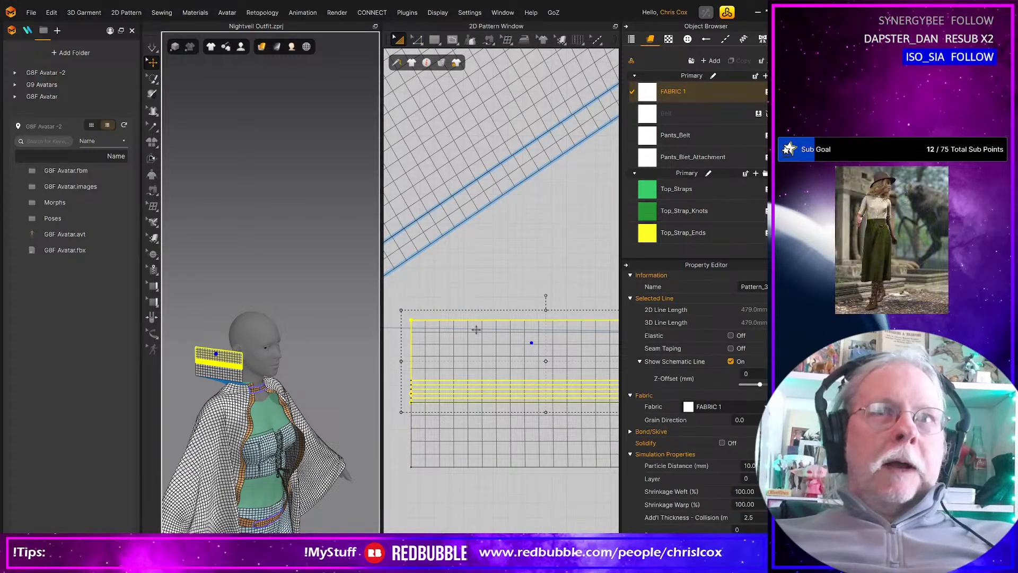
right_click(227, 358)
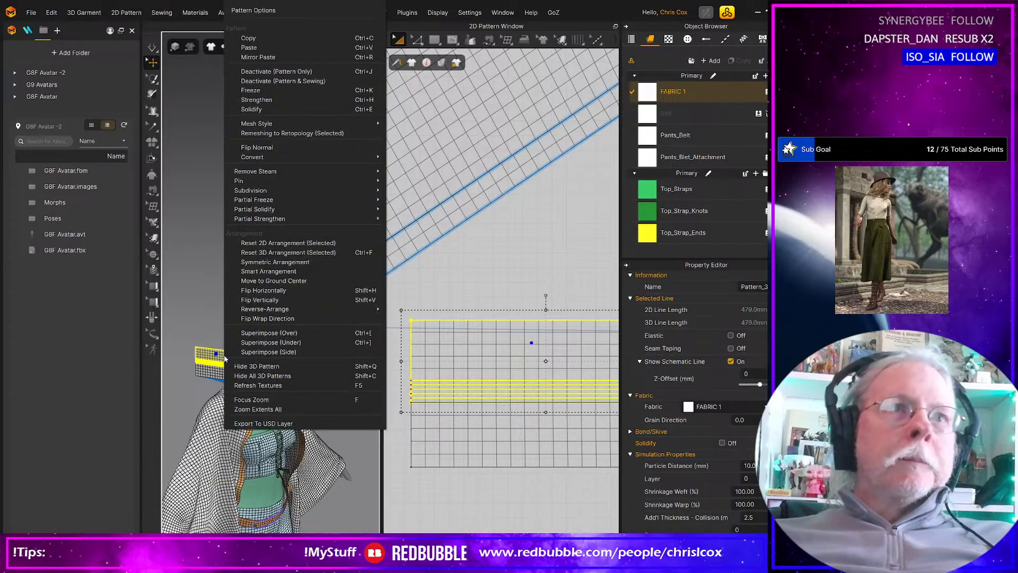
left_click(261, 149)
scroll(386, 399, "down", 2)
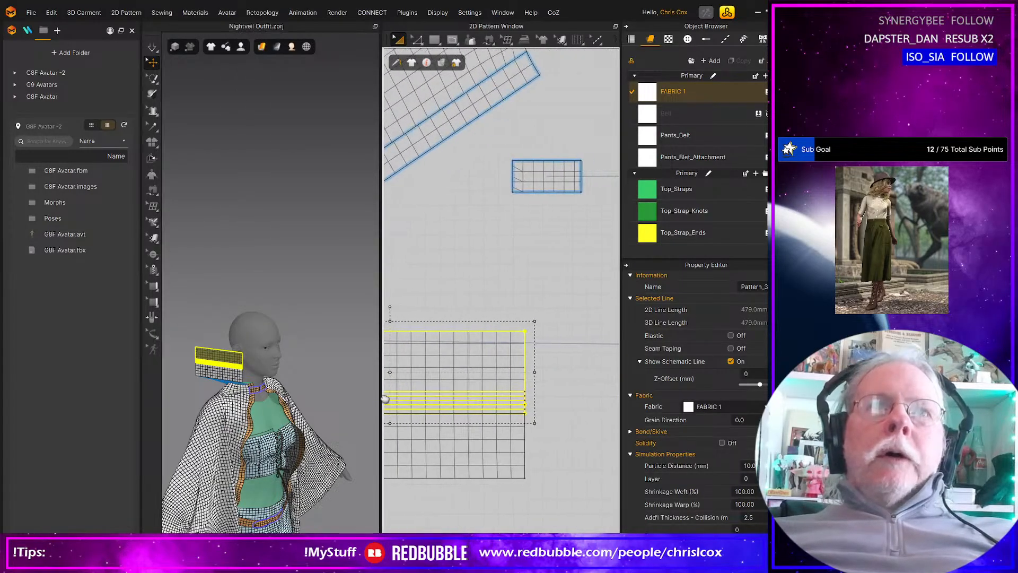
Step: Try to pull the upper collar piece's outer top corner up and outward, and undo the move
left_click(520, 343)
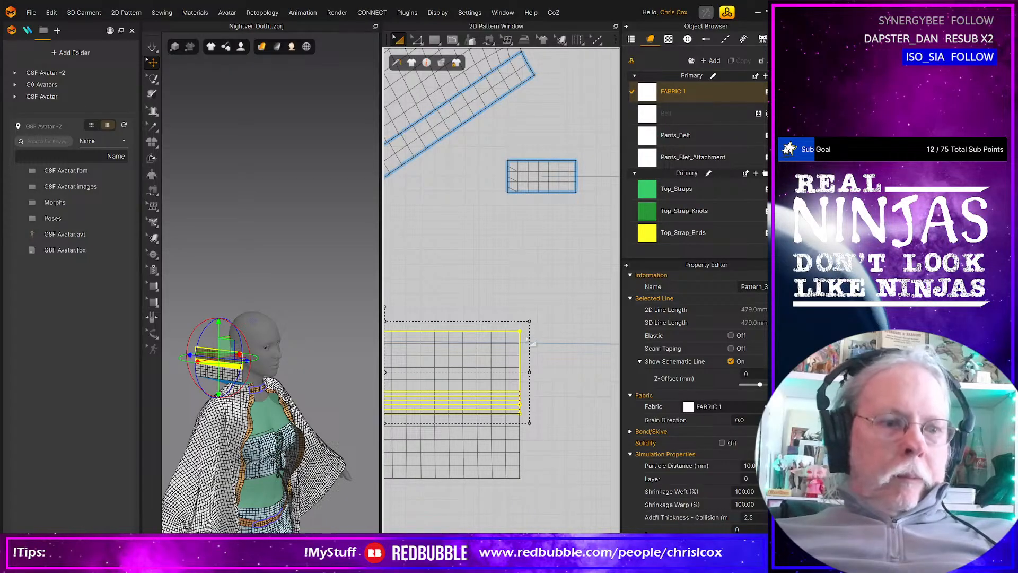
key("z")
left_click_drag(520, 331, 531, 317)
key("ctrl+z")
left_click(554, 351)
left_click(521, 330)
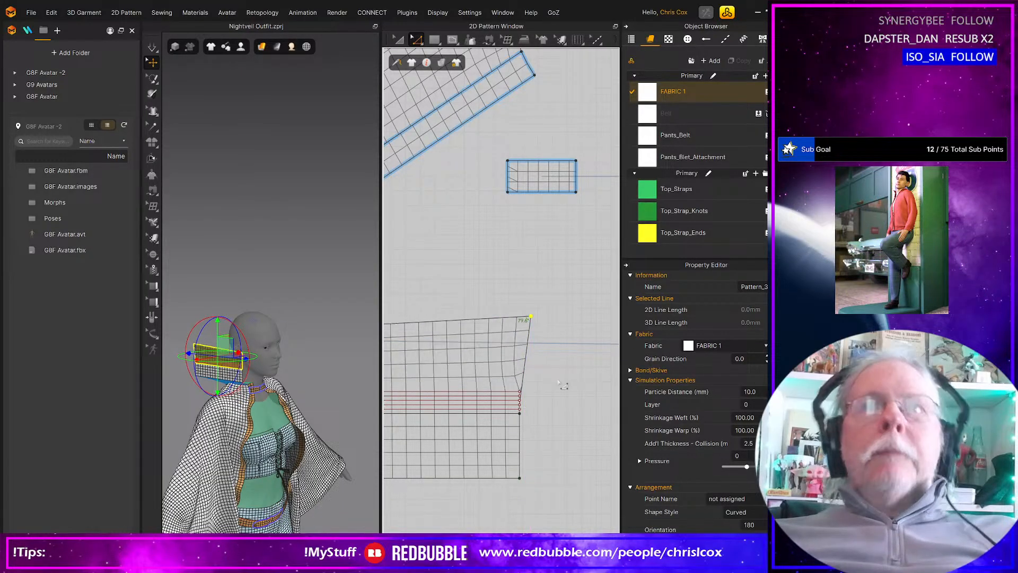
key("ctrl+z")
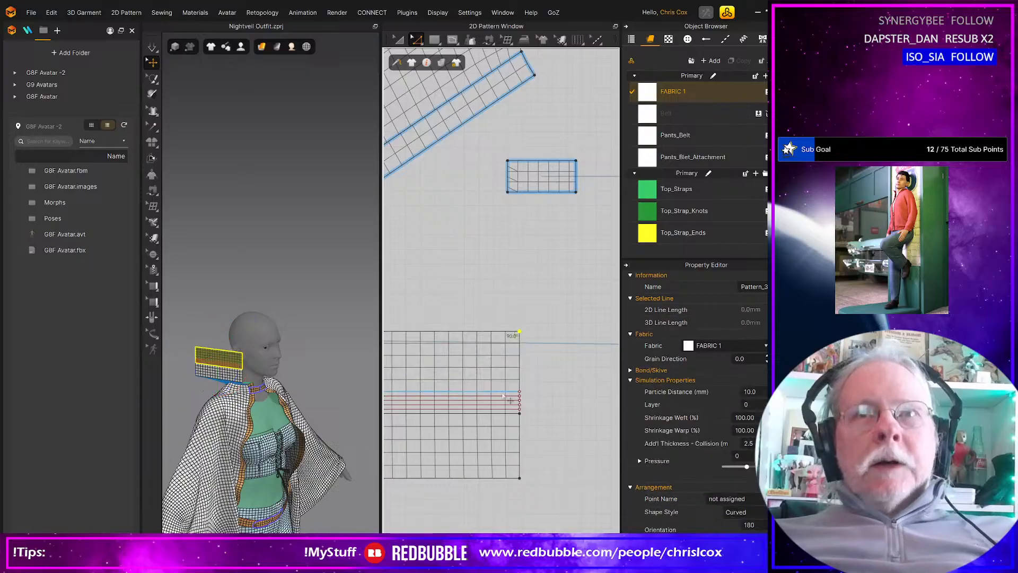
Step: Extend the topmost fold line with an added point on the outline, and pull the upper piece's outer top corner up and outward
right_click(499, 392)
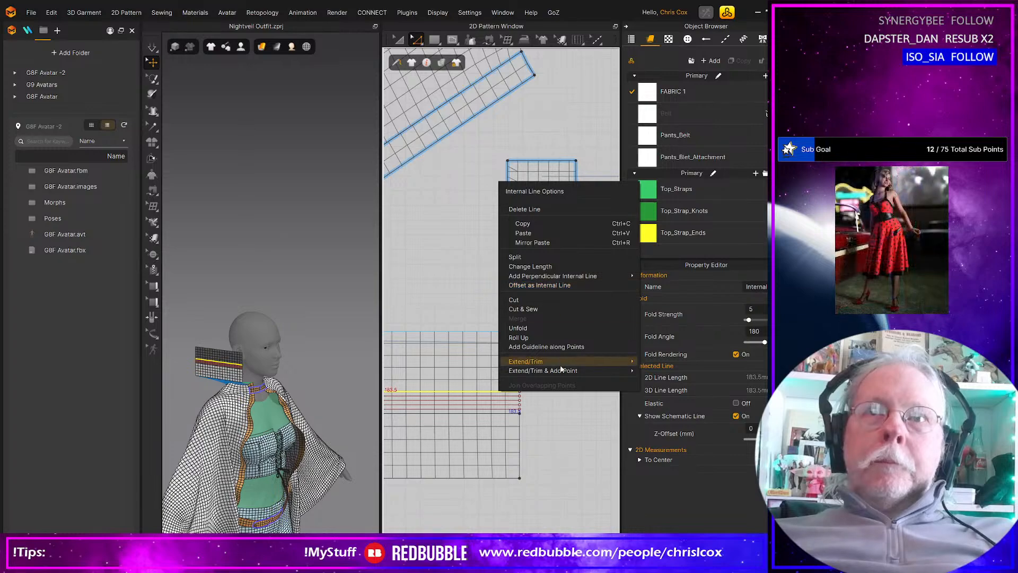
mouse_move(561, 373)
left_click(671, 372)
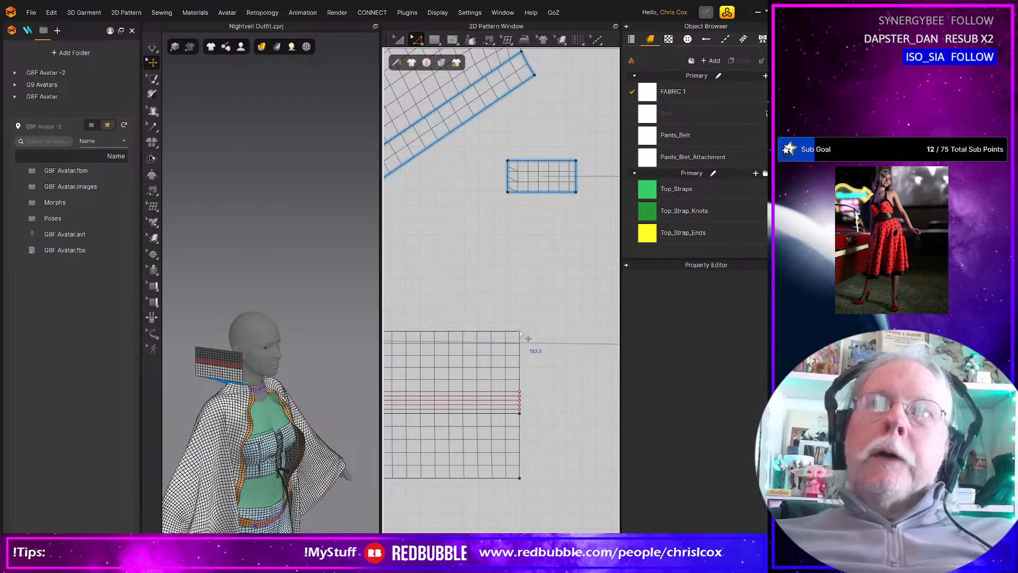
left_click(541, 327)
left_click_drag(542, 327, 542, 316)
Step: Try to bend the upper collar piece's slanted end and top edge into gentle curves
middle_click_drag(532, 359, 566, 364)
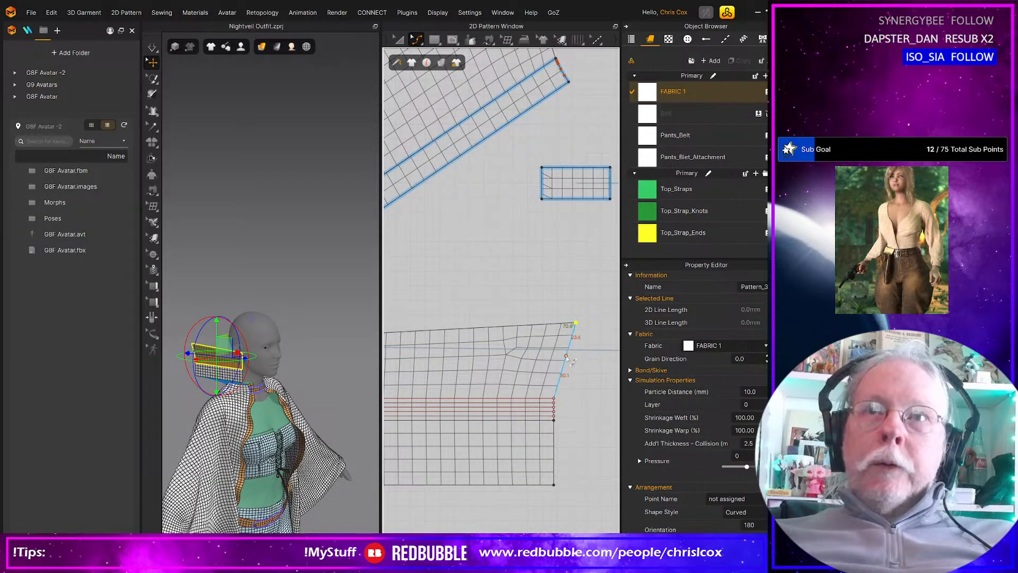
left_click(565, 357)
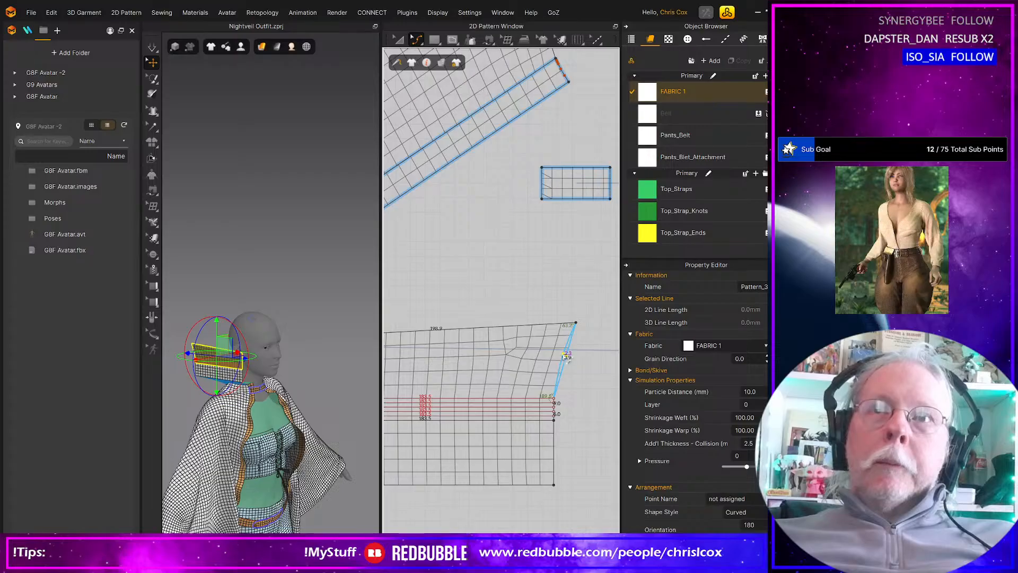
left_click(466, 333)
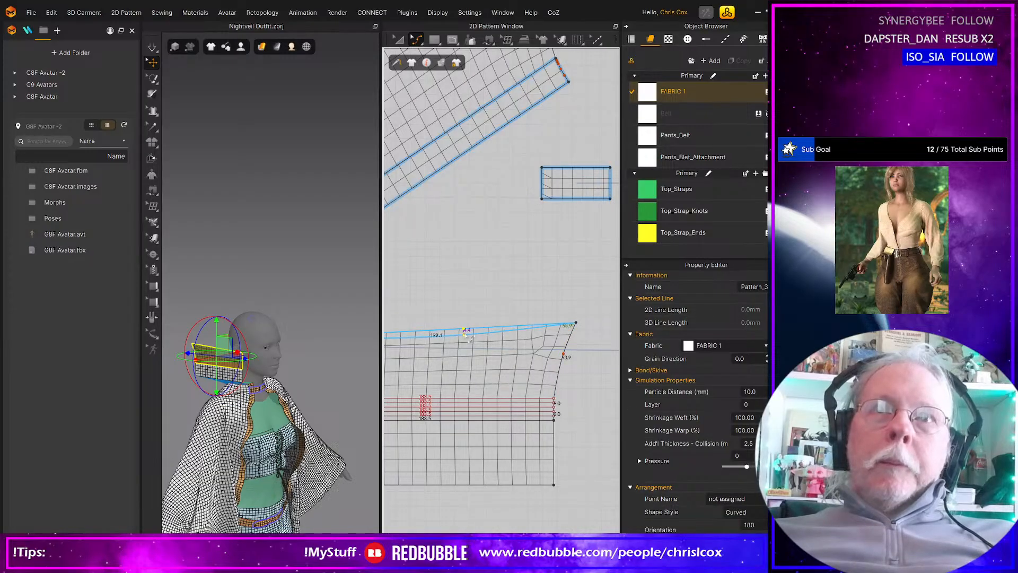
middle_click_drag(468, 338, 556, 360)
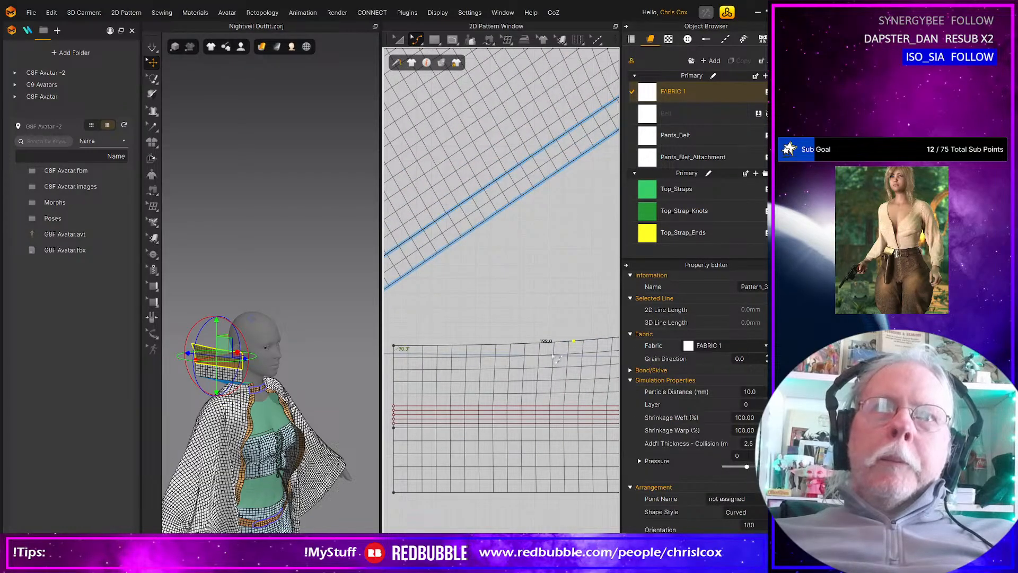
scroll(488, 376, "down", 3)
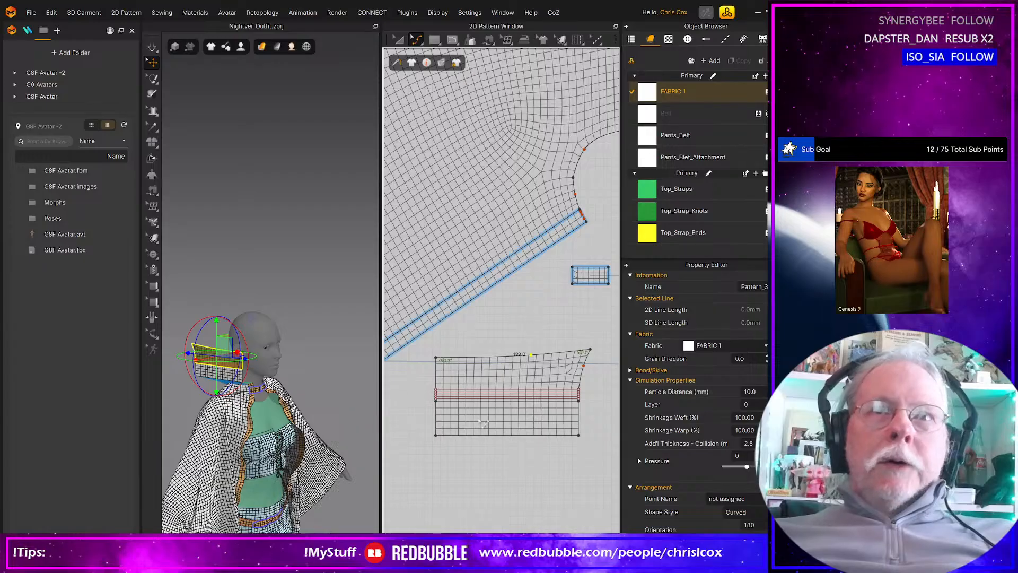
Step: Pick the lowest internal fold line of the upper collar piece from the overlapping objects
scroll(483, 423, "up", 3)
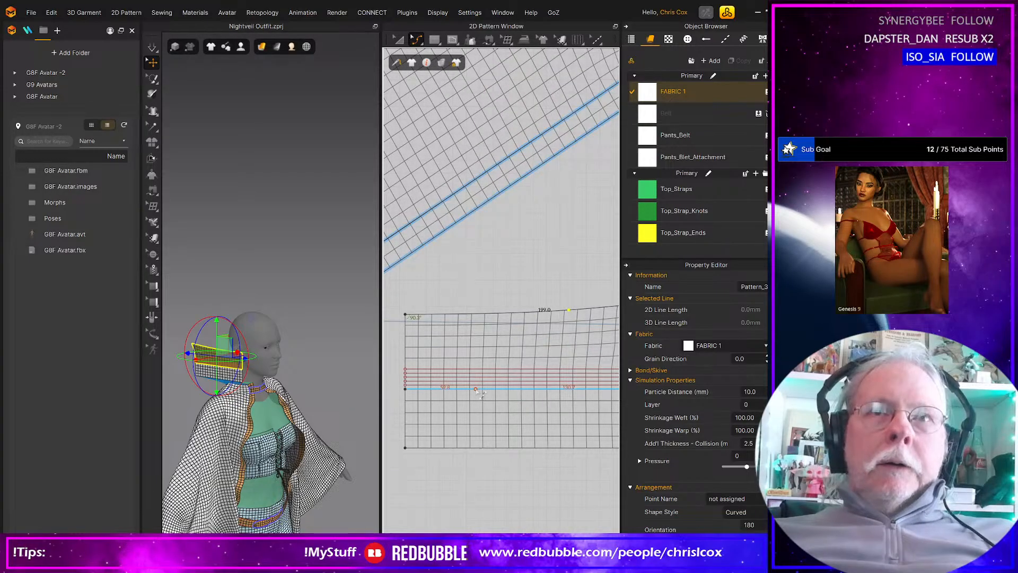
left_click_drag(477, 391, 476, 390)
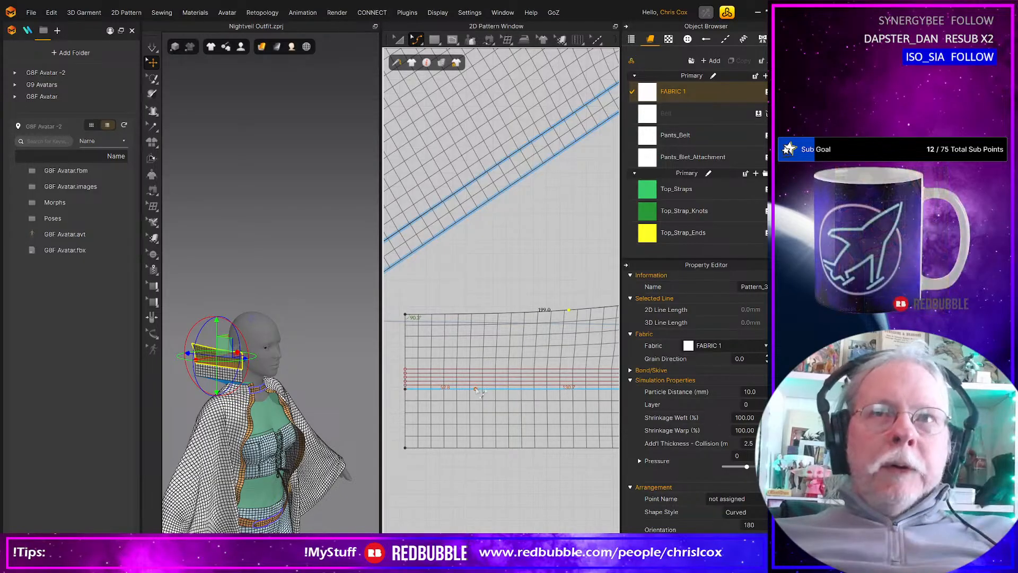
key("z")
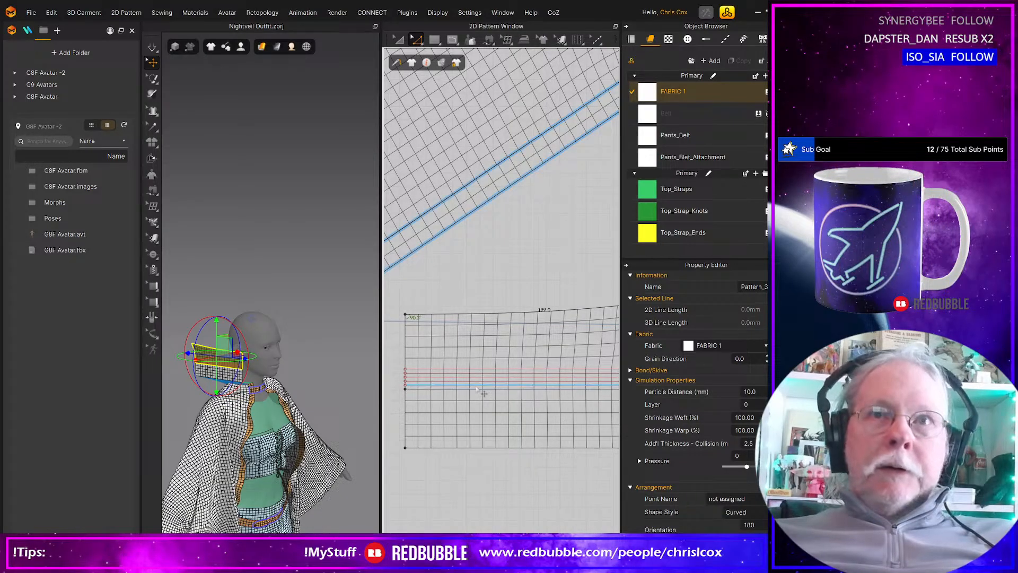
right_click(475, 384, "ctrl")
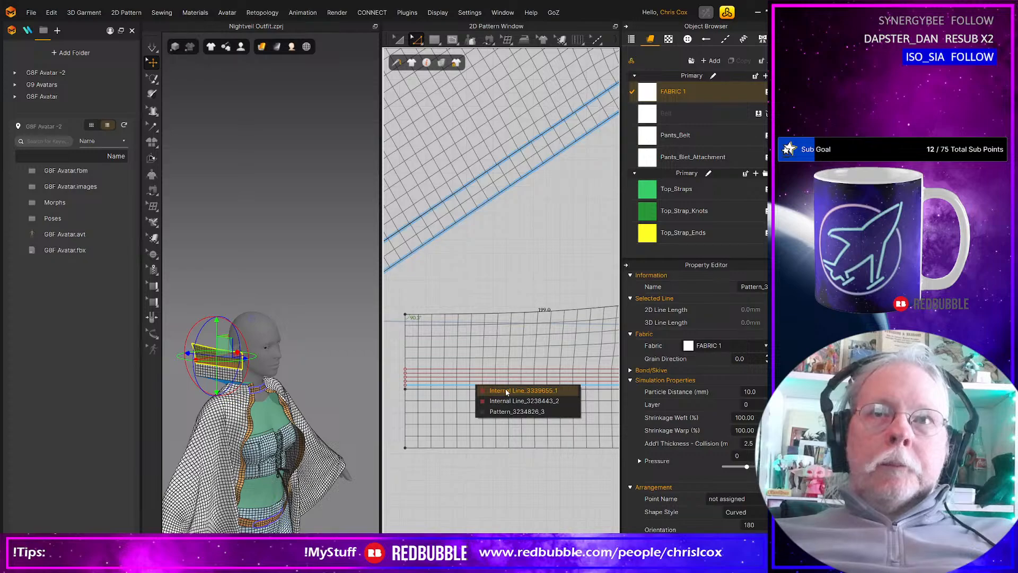
left_click(507, 392)
scroll(496, 394, "up", 3)
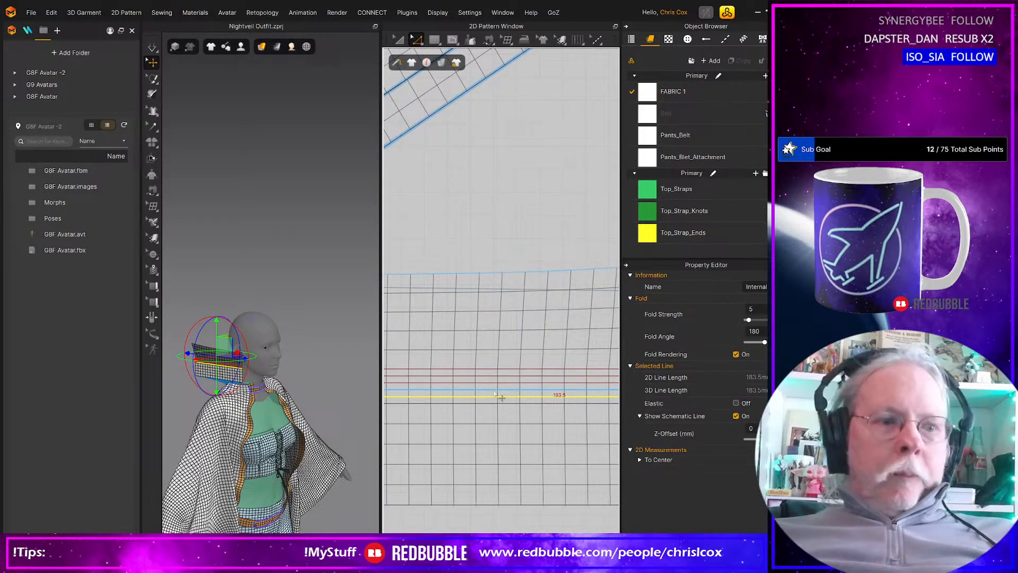
key("a")
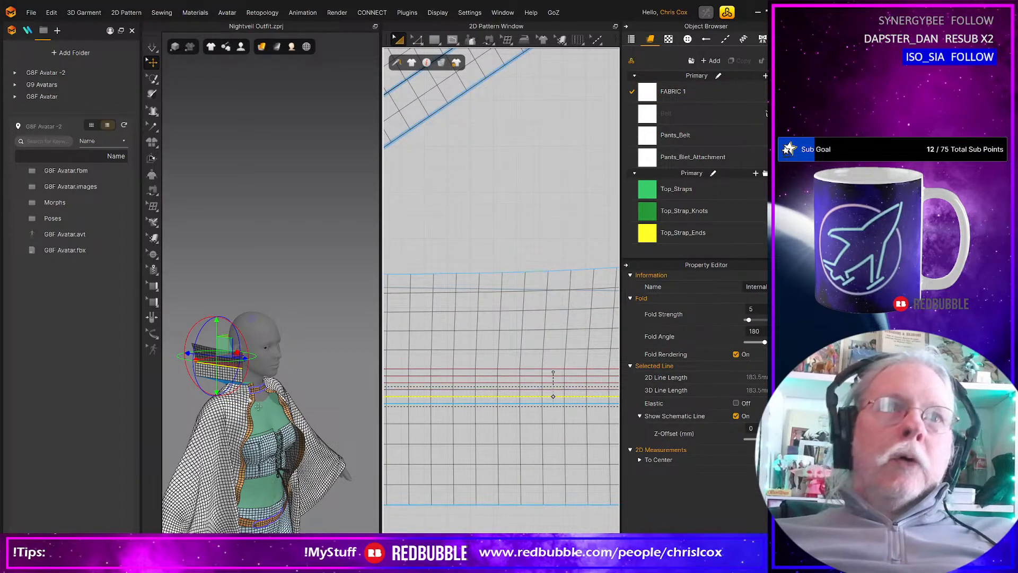
mouse_move(255, 399)
right_mouse_down()
mouse_move(236, 398)
mouse_move(259, 394)
right_mouse_up()
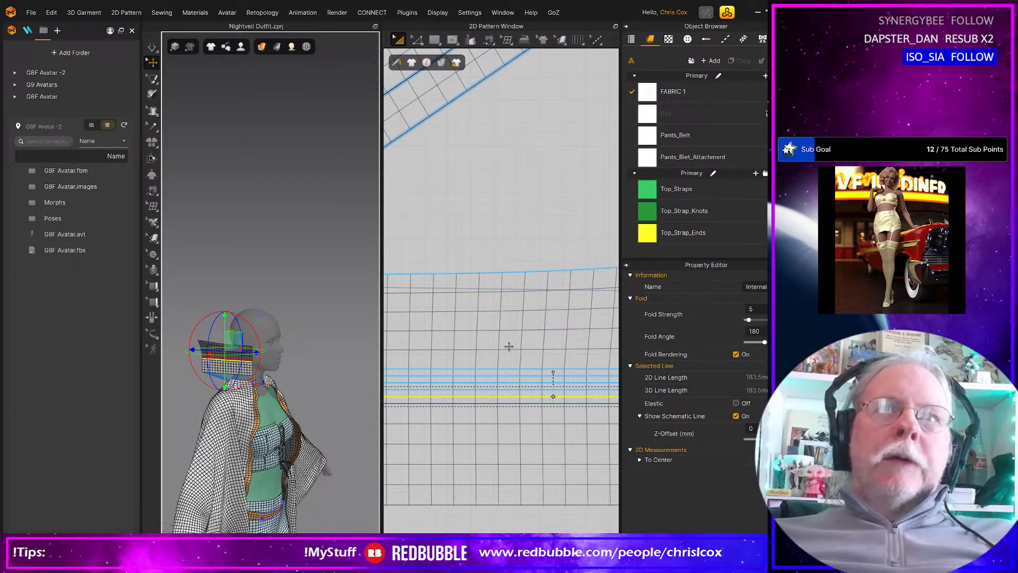
scroll(508, 346, "down", 1)
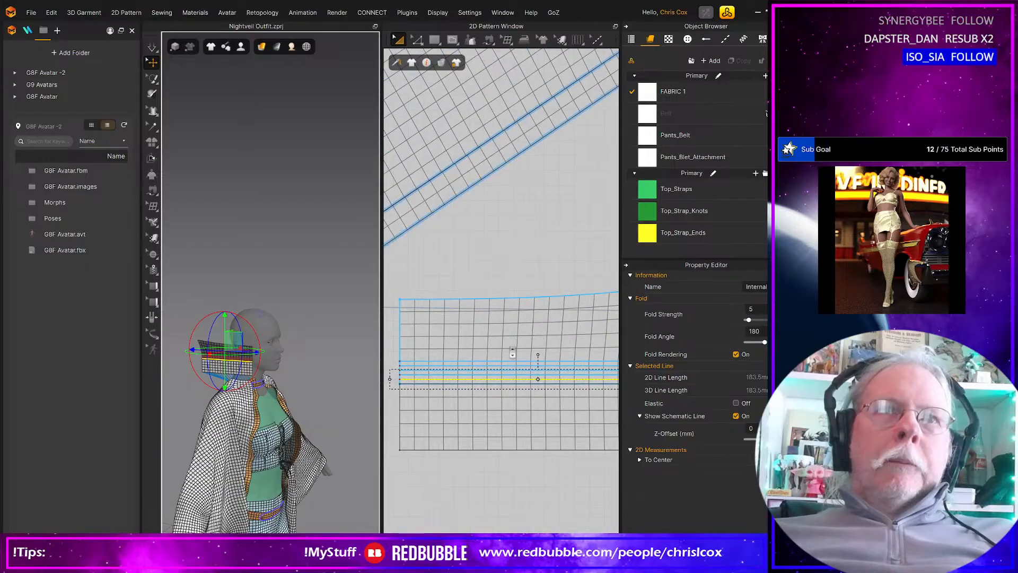
scroll(517, 344, "down", 1)
scroll(527, 344, "down", 2)
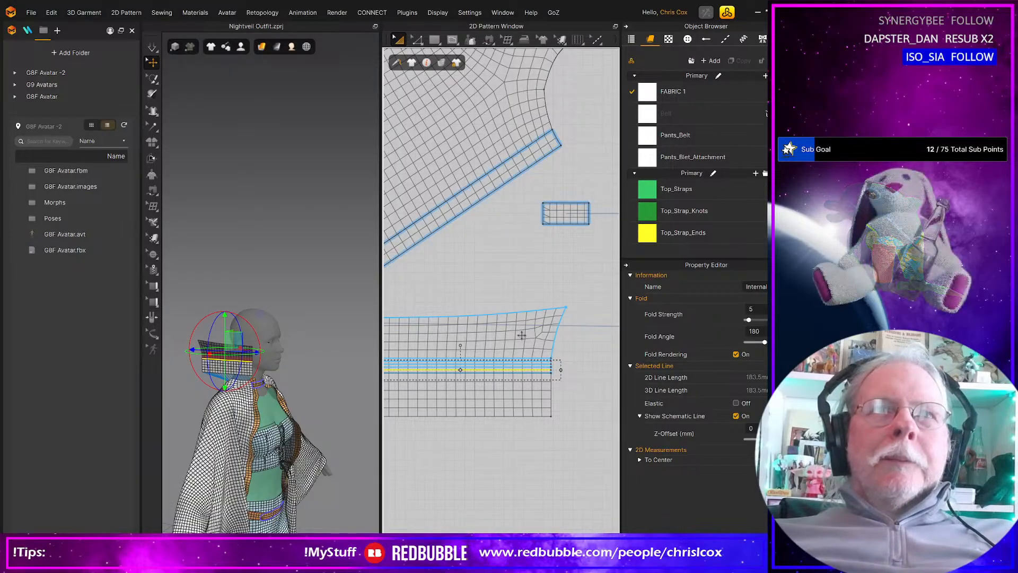
Step: Try to rotate the upper collar piece in 3D, and undo the changes back to its straight edges
right_click(522, 335)
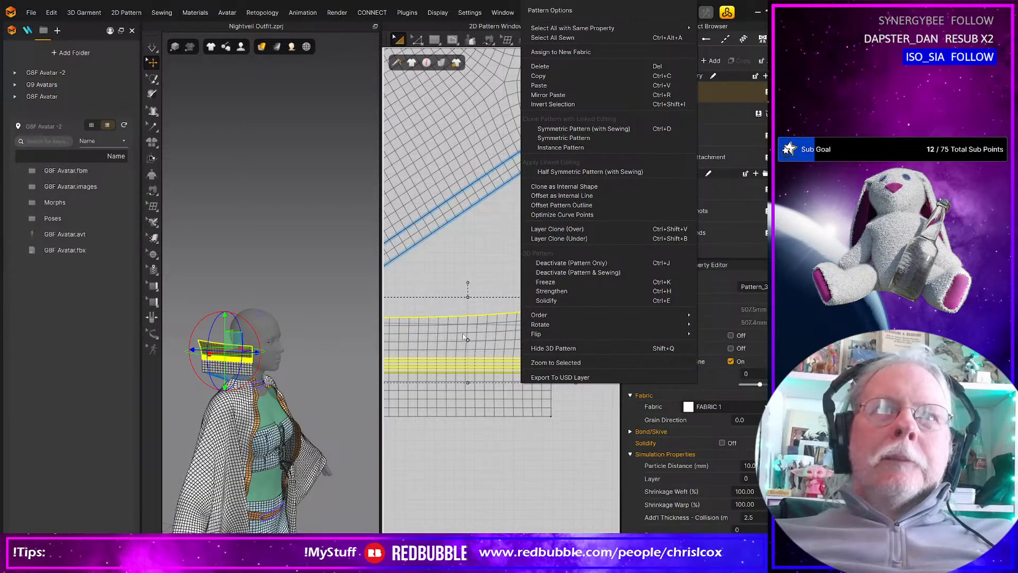
middle_click_drag(467, 337, 564, 346)
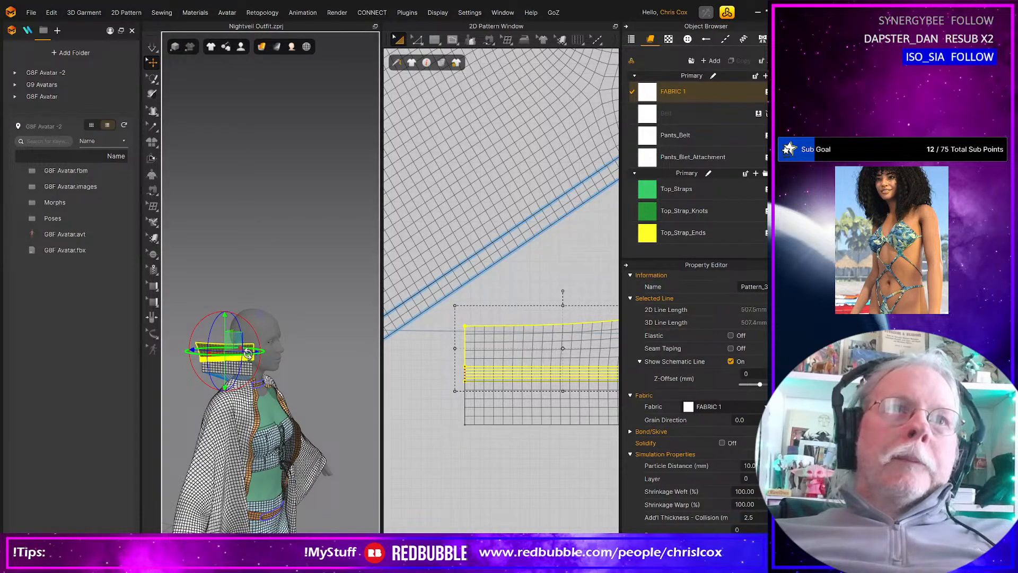
left_click_drag(248, 353, 247, 354)
middle_click_drag(599, 366, 451, 383)
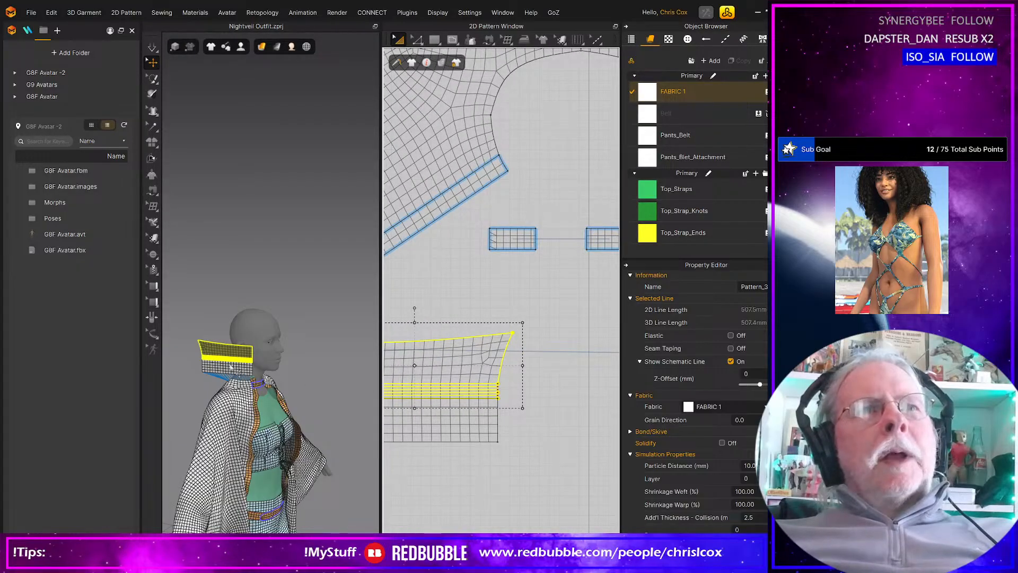
left_click(479, 377)
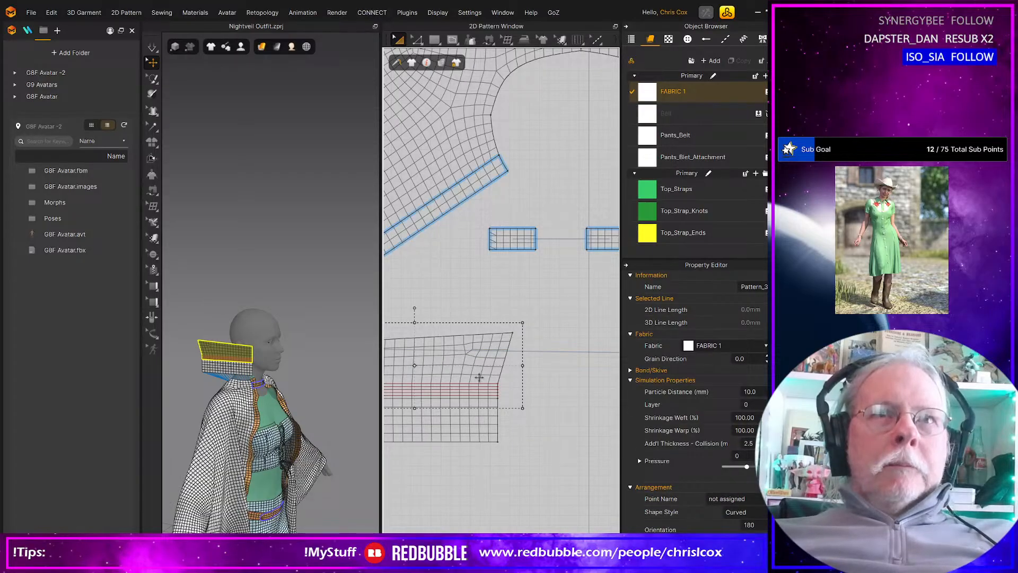
Step: Undo the corner change on the upper collar piece, and select the piece in 2D and 3D to compare its orientation
key("ctrl+z")
key("Escape")
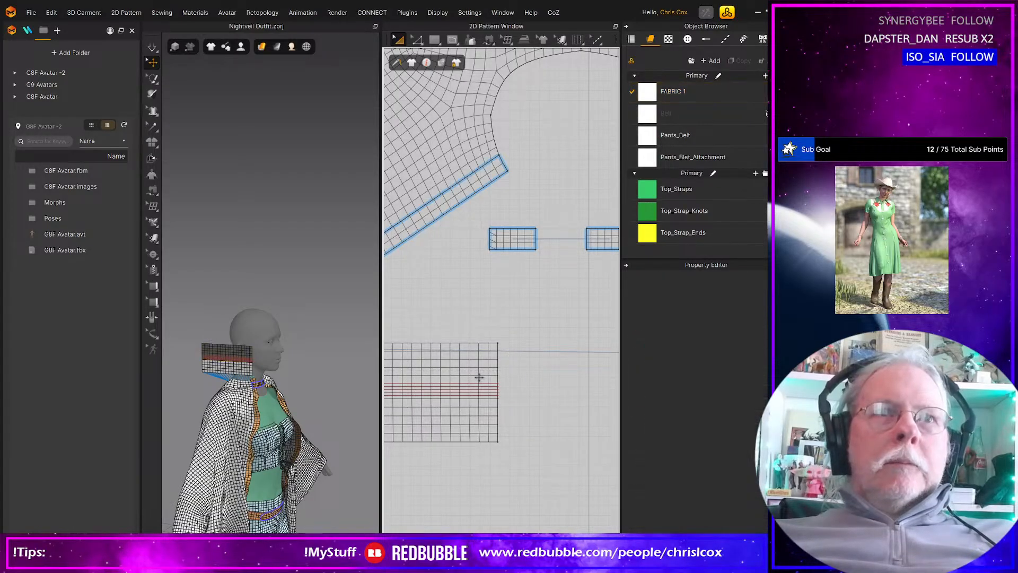
left_click(479, 377)
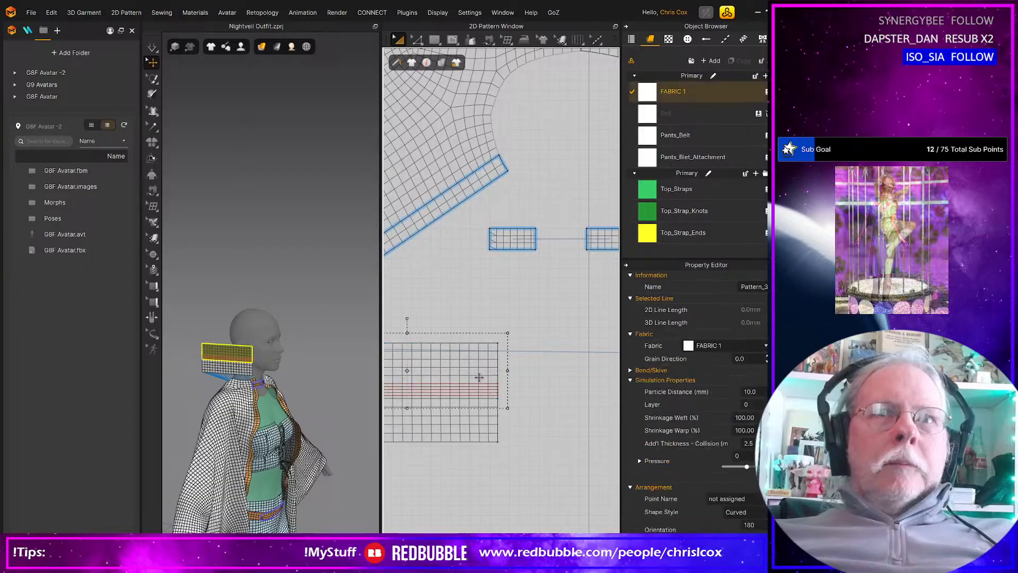
double_click(479, 377)
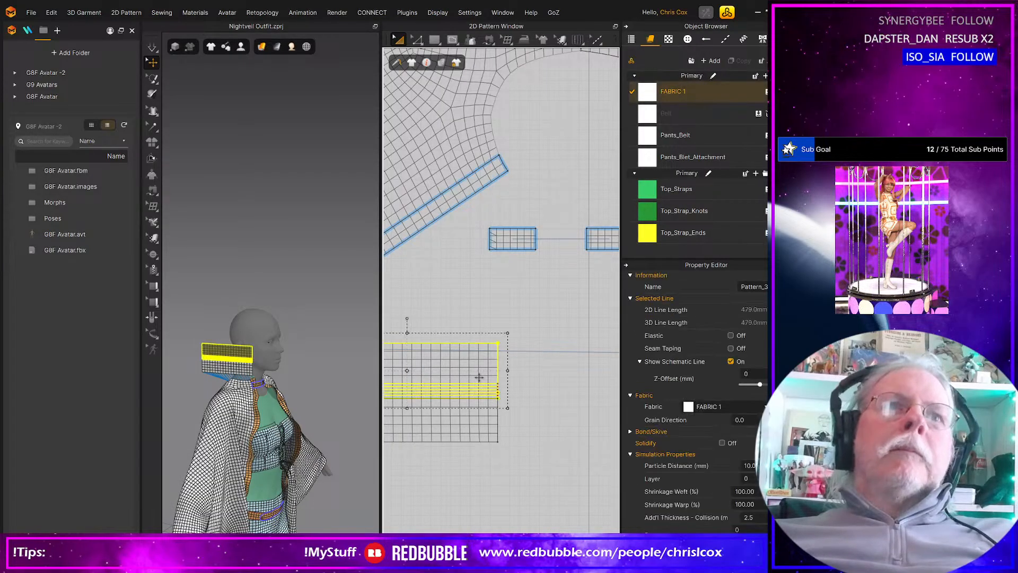
key("Escape")
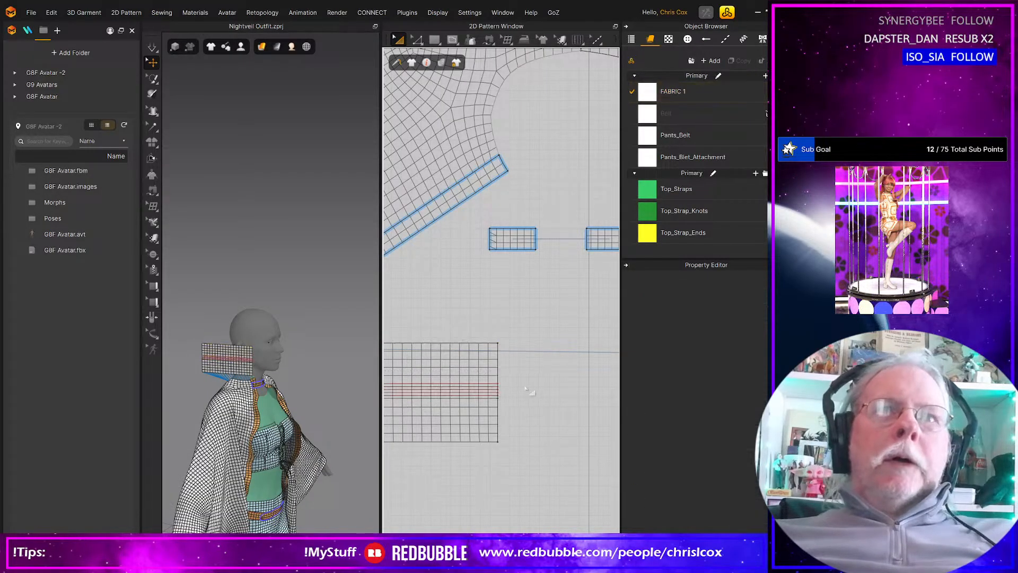
left_click(249, 356)
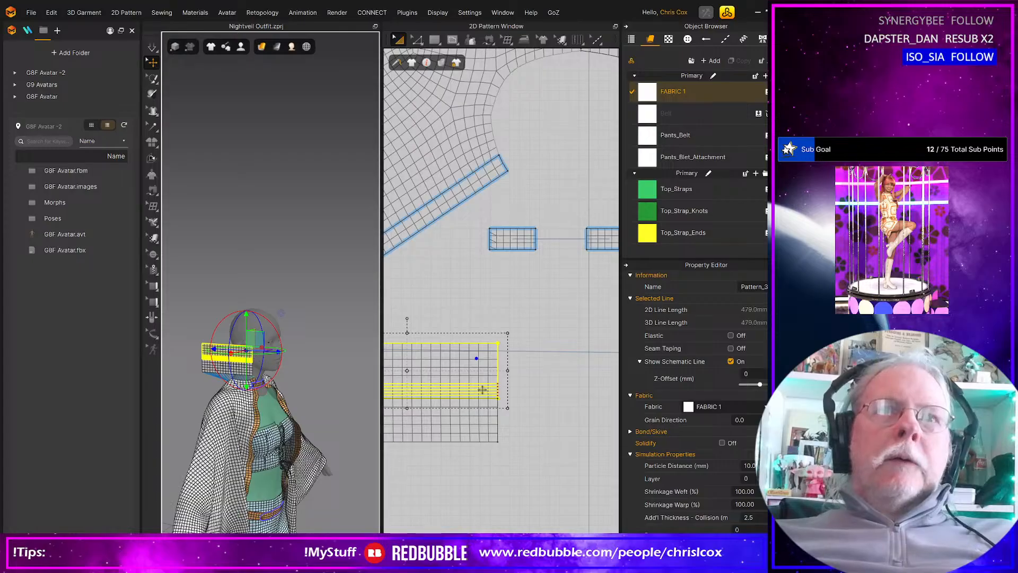
scroll(483, 390, "up", 3)
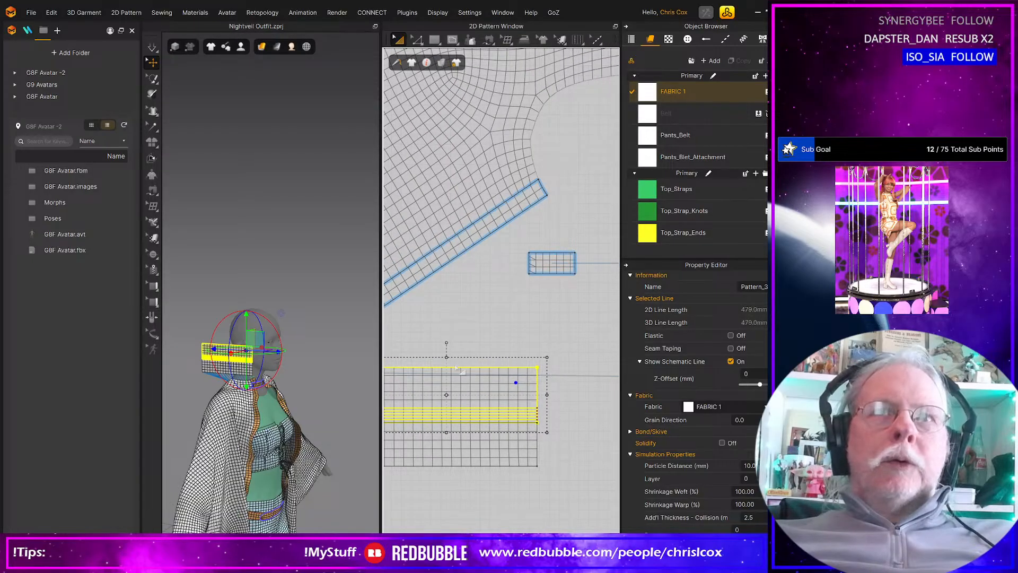
middle_click_drag(456, 366, 551, 361)
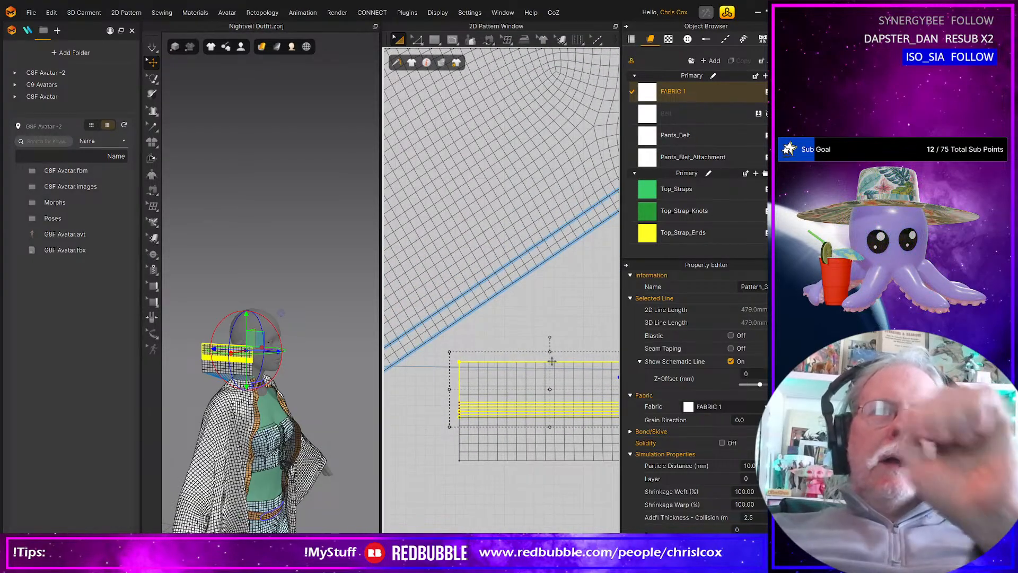
left_click(194, 328)
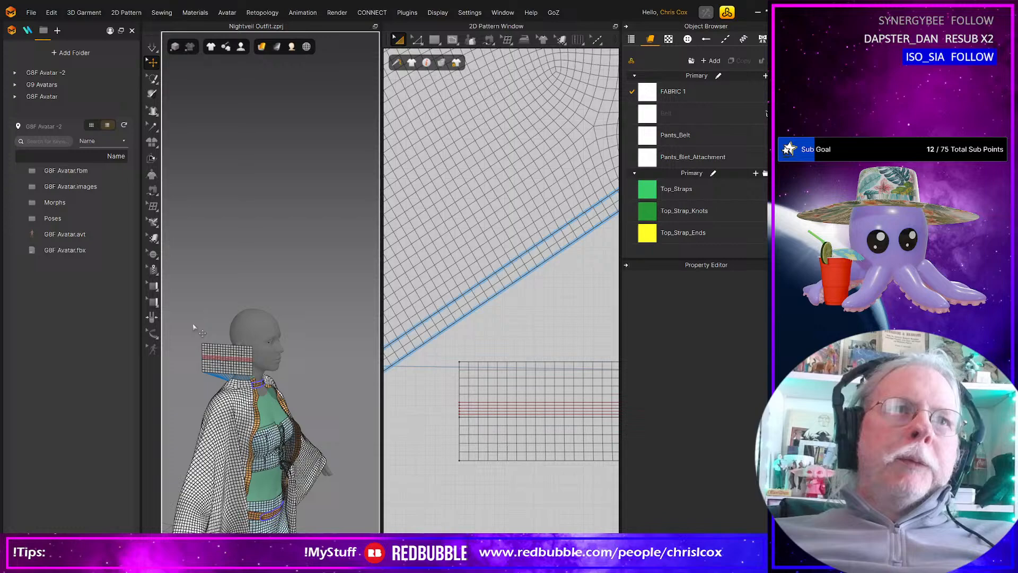
Step: Flip the normal of the upper collar piece
left_click(212, 350)
right_click(213, 350)
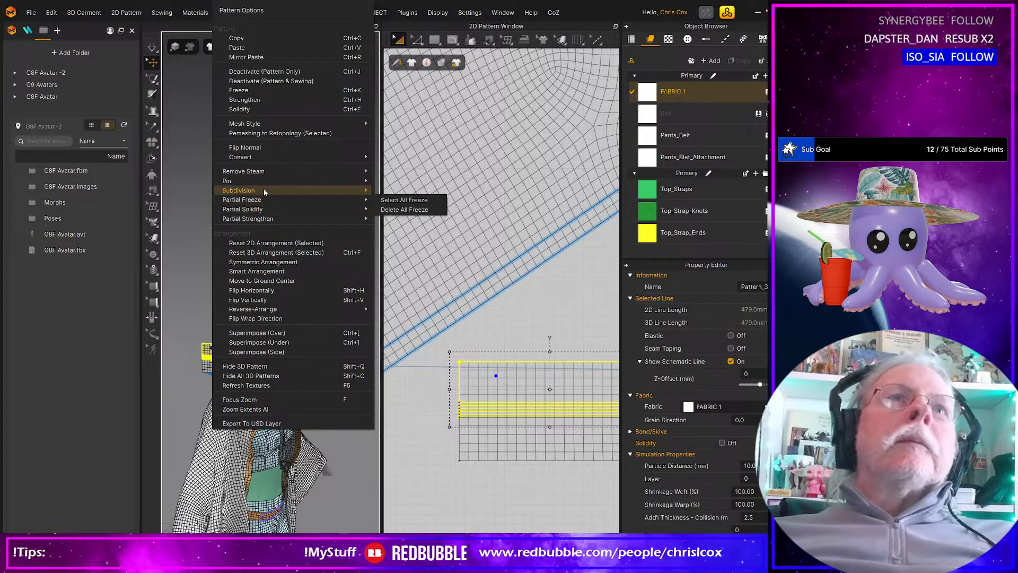
mouse_move(264, 125)
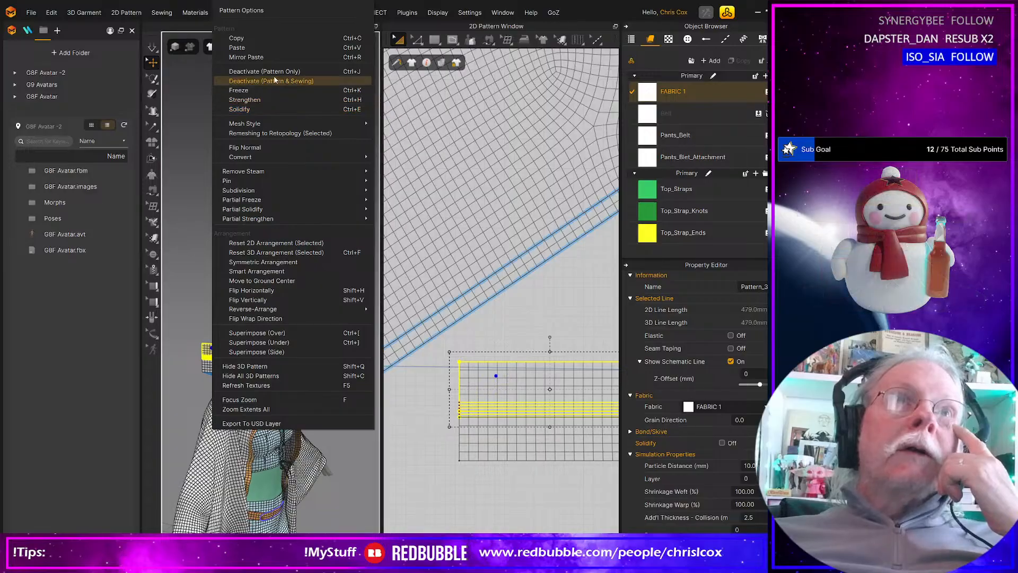
left_click(285, 147)
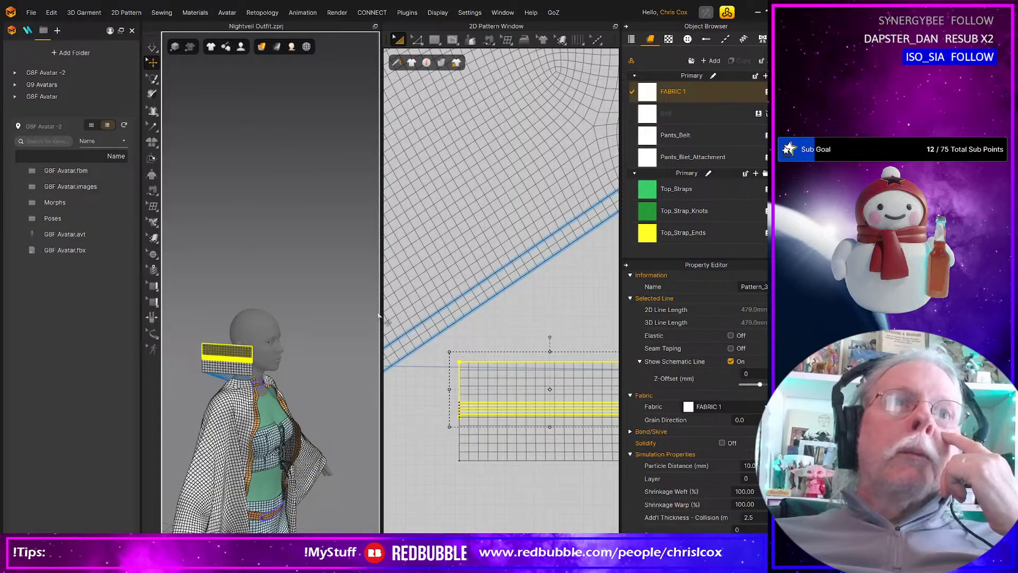
Step: Try pulling the upper collar piece's right and left top corners up and outward in the 2D pattern
middle_click_drag(553, 369, 444, 371)
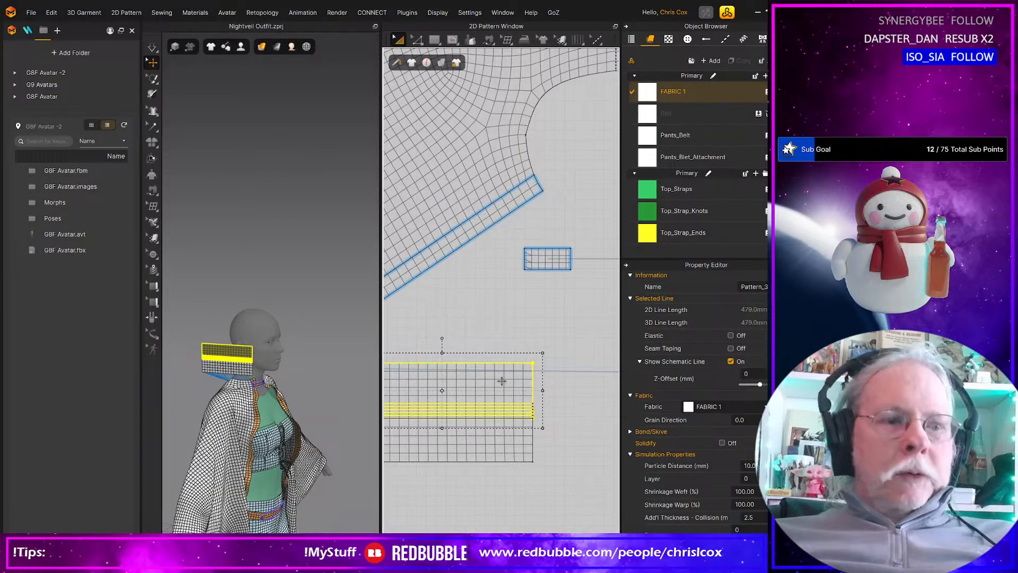
key("z")
left_click(533, 365)
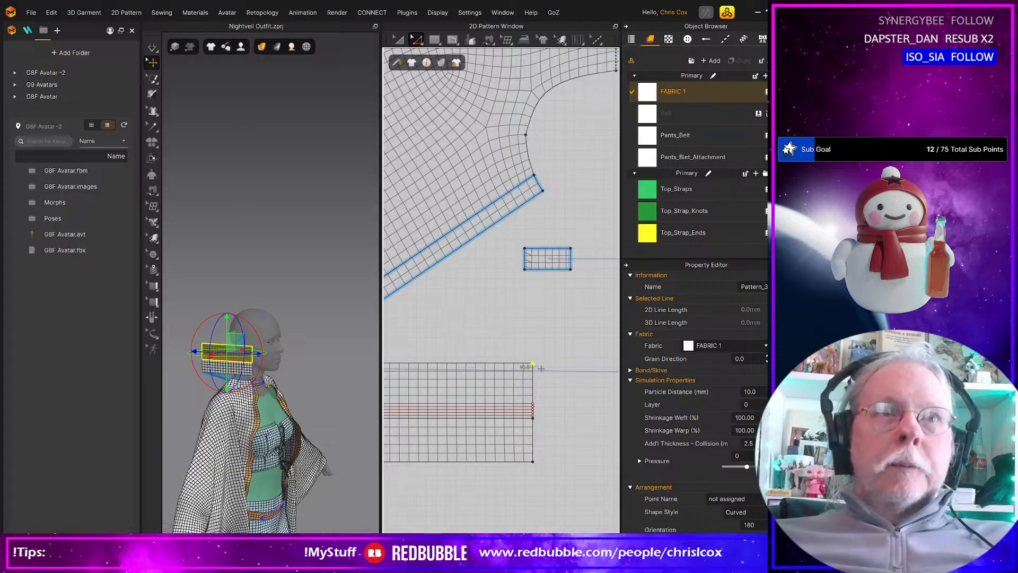
left_click_drag(533, 364, 546, 349)
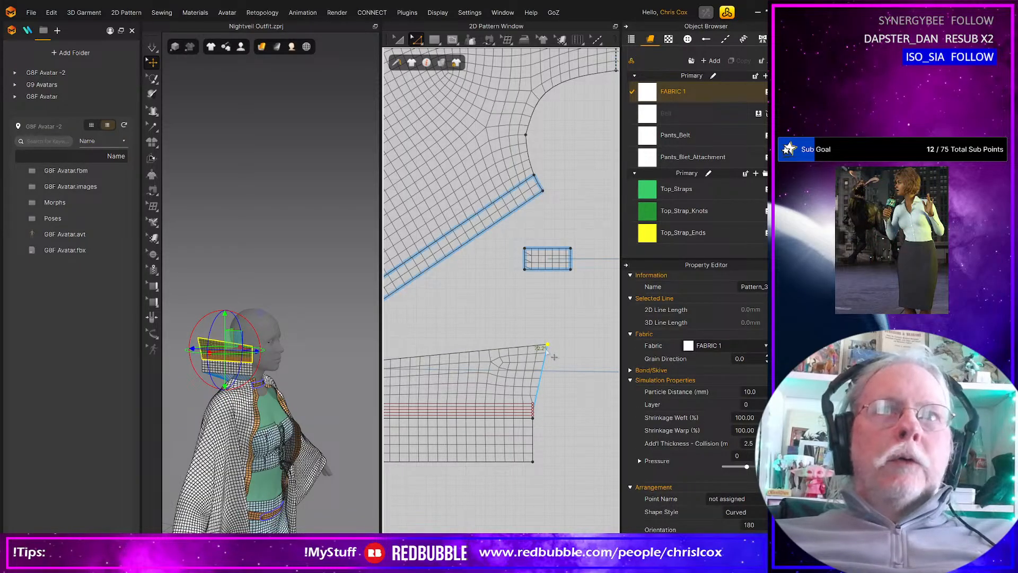
key("ctrl+z")
right_click_drag(548, 384, 601, 377)
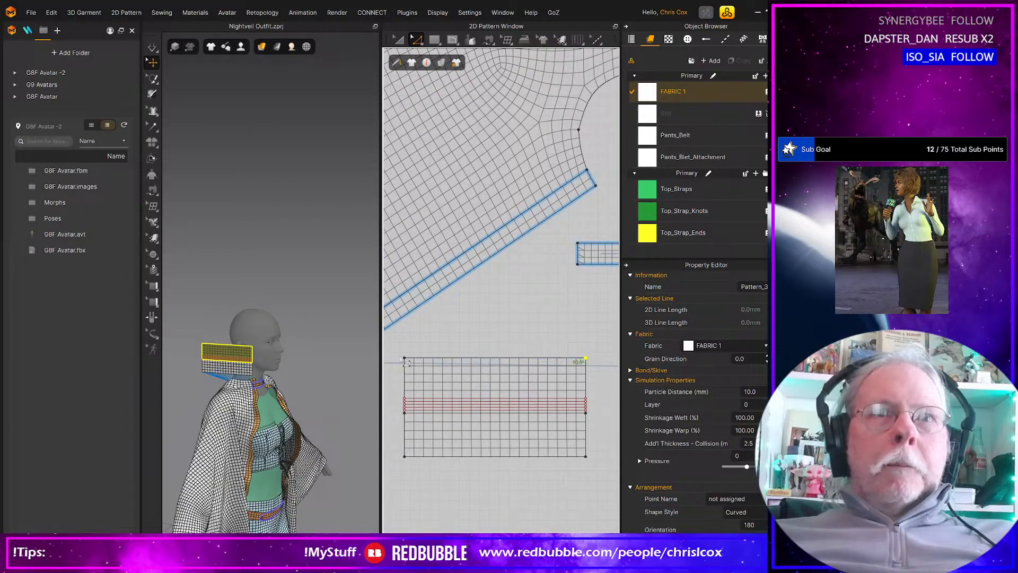
left_click_drag(408, 362, 393, 343)
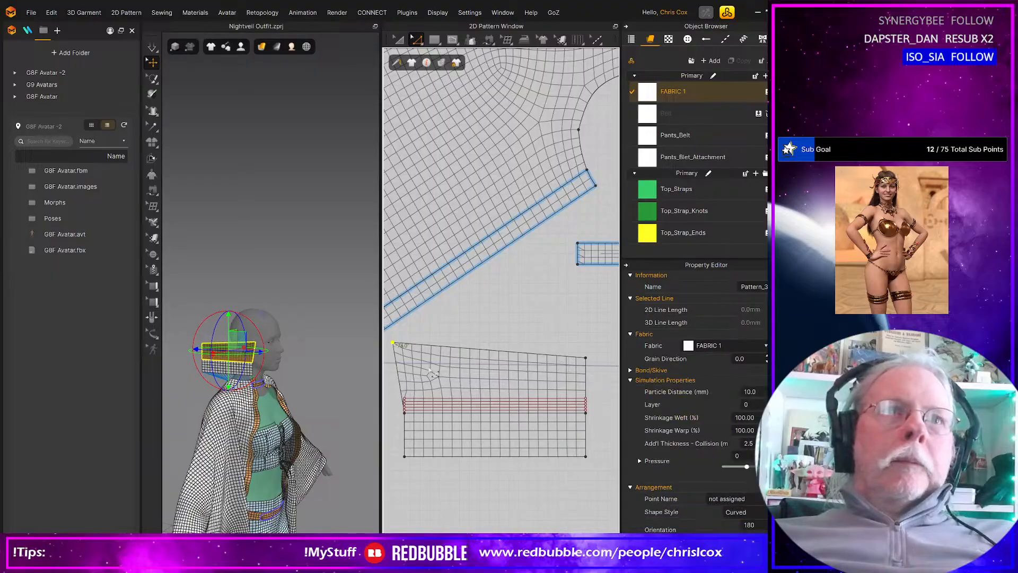
Step: Extend the topmost fold line with an added point, and pull the upper collar piece's left top corner up and outward
left_click(433, 398)
right_click(433, 399)
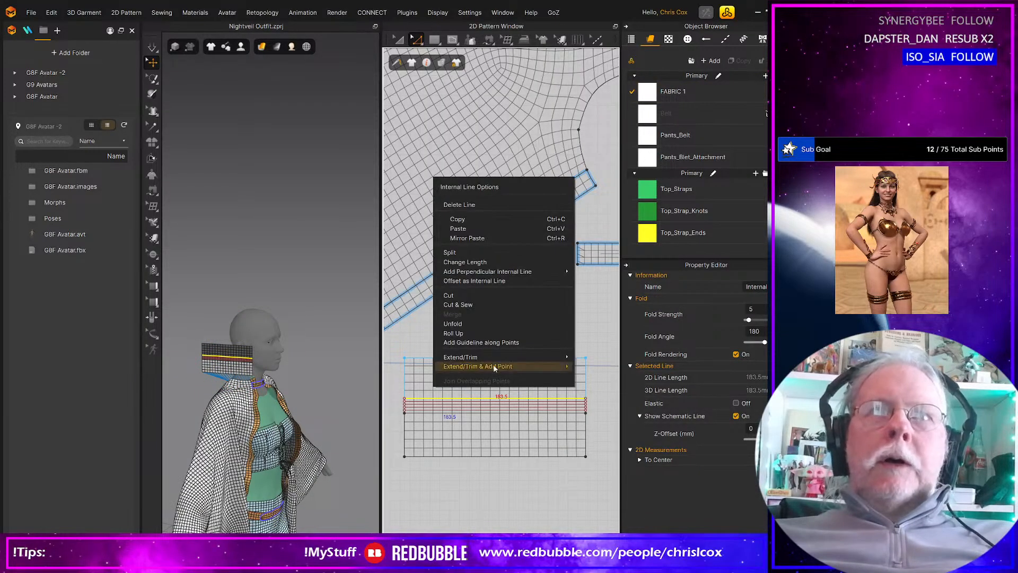
left_click(591, 375)
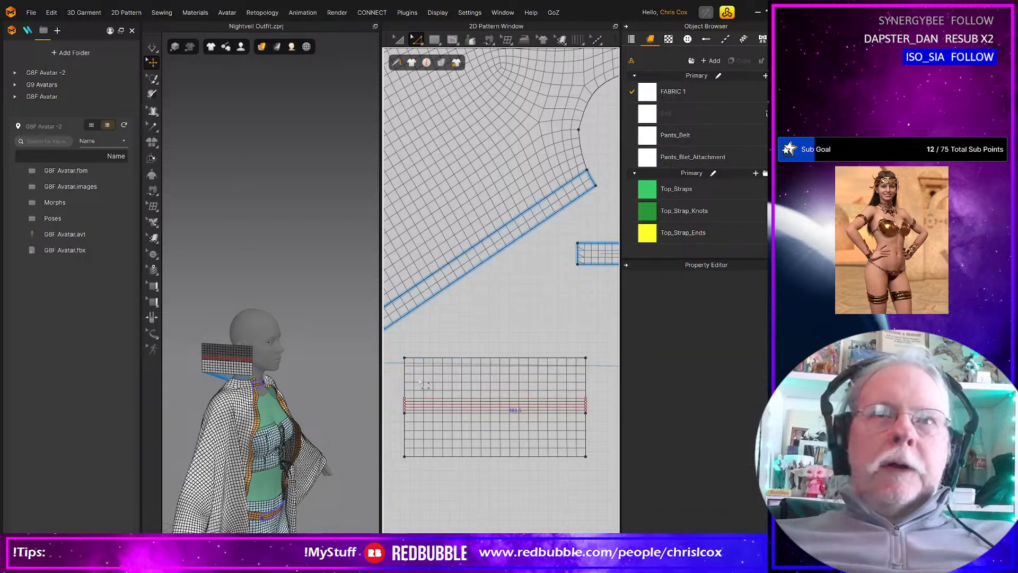
left_click(412, 363)
left_click_drag(405, 359, 423, 330)
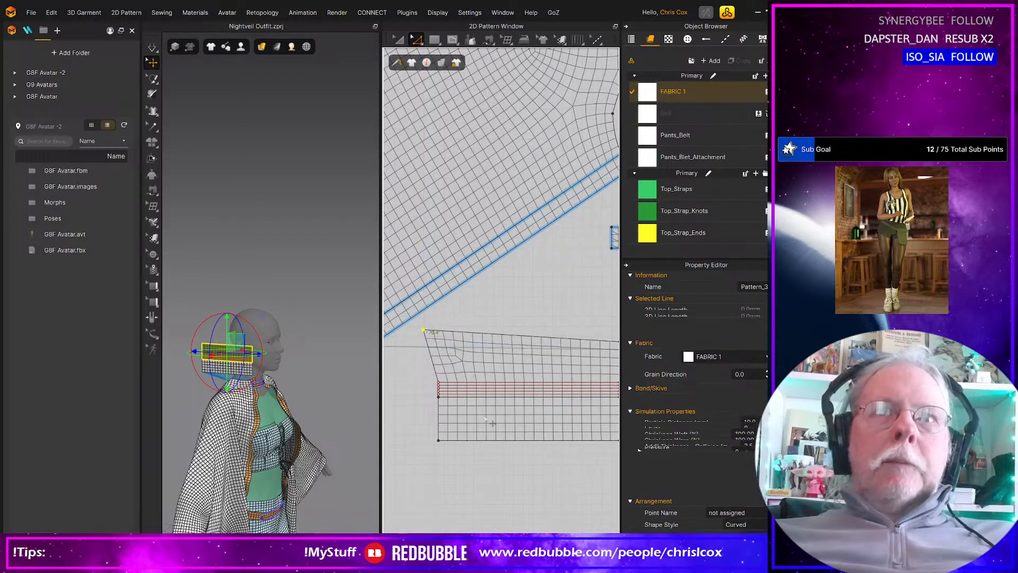
middle_click_drag(491, 425, 435, 431)
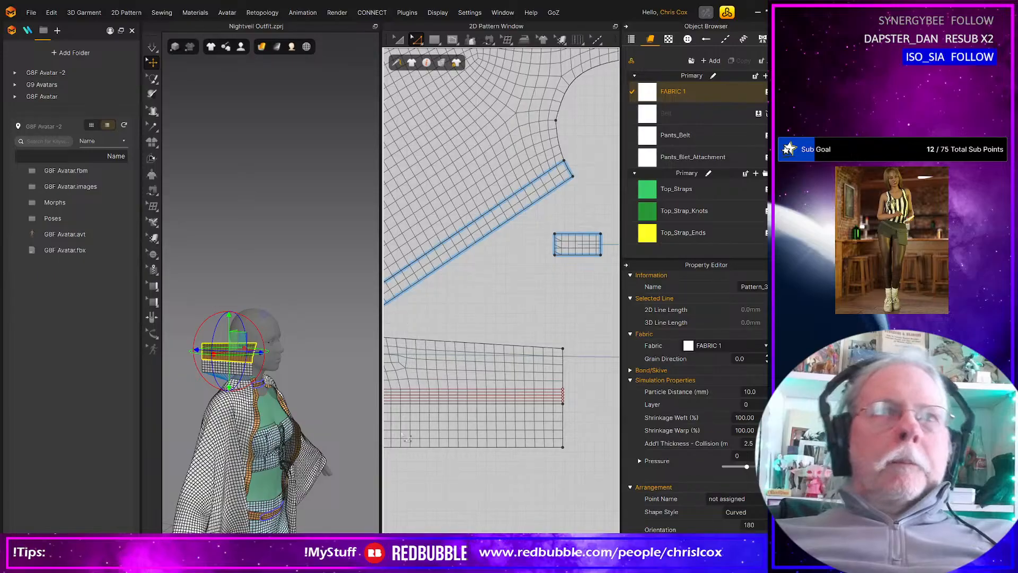
middle_click_drag(490, 398, 570, 388)
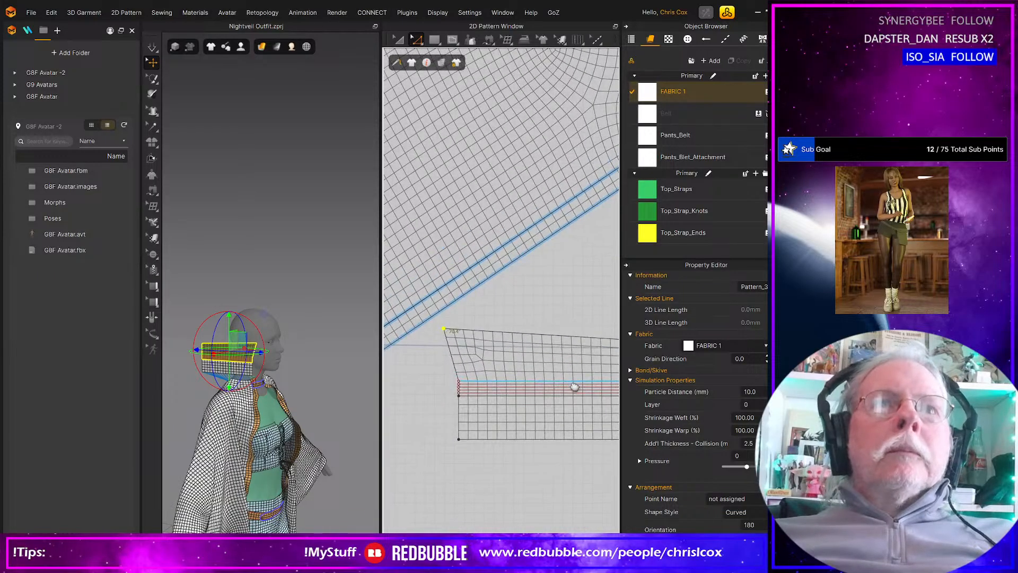
Step: Select all five internal fold lines of the upper collar piece and set their fold angle to 200
left_click(536, 393)
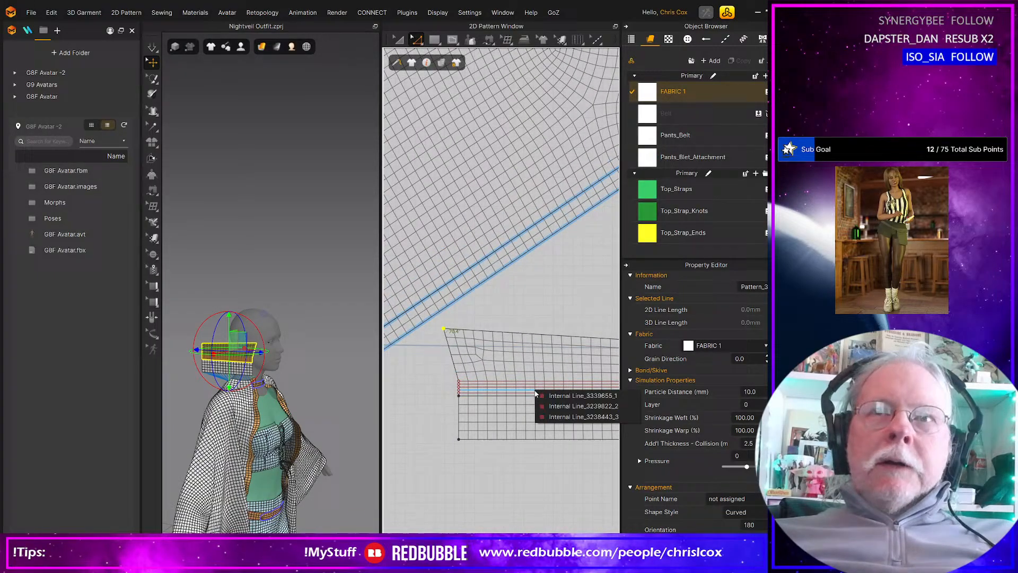
left_click(442, 416)
scroll(442, 416, "up", 3)
scroll(486, 404, "up", 3)
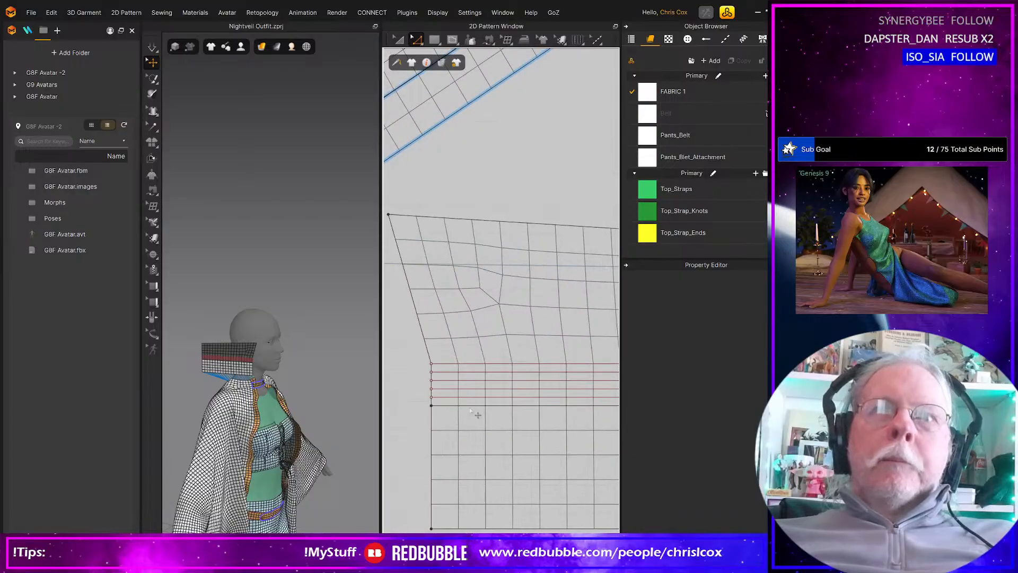
left_click(475, 396)
left_click(478, 388, "shift")
left_click(479, 380, "shift")
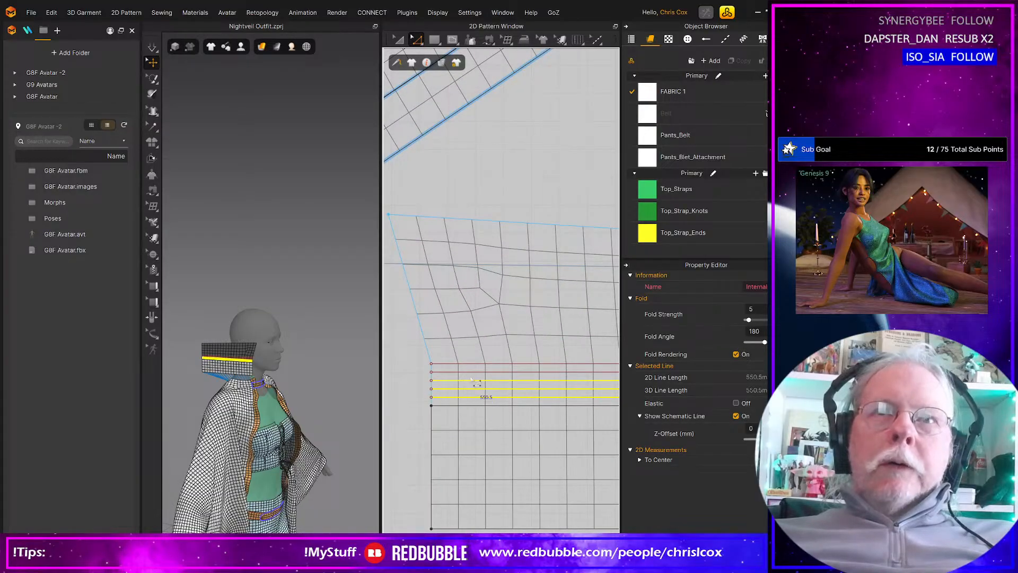
left_click(478, 371, "shift")
left_click(478, 365, "shift")
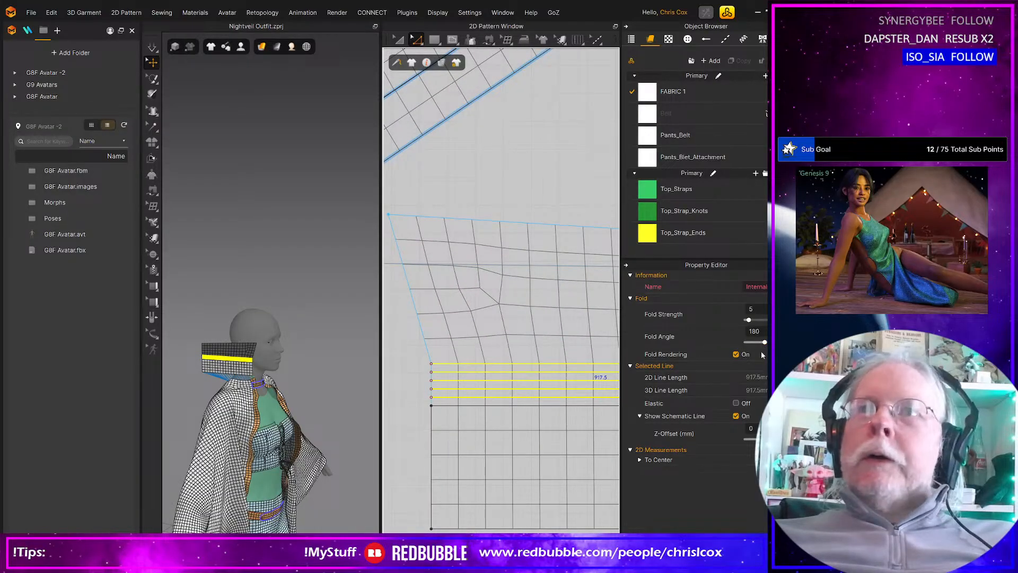
left_click(765, 331)
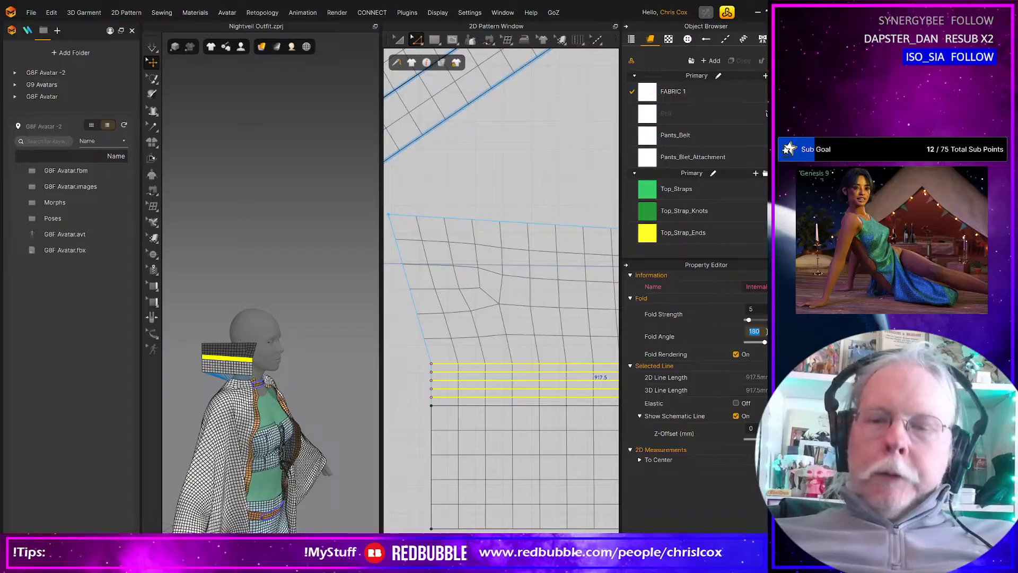
type("200")
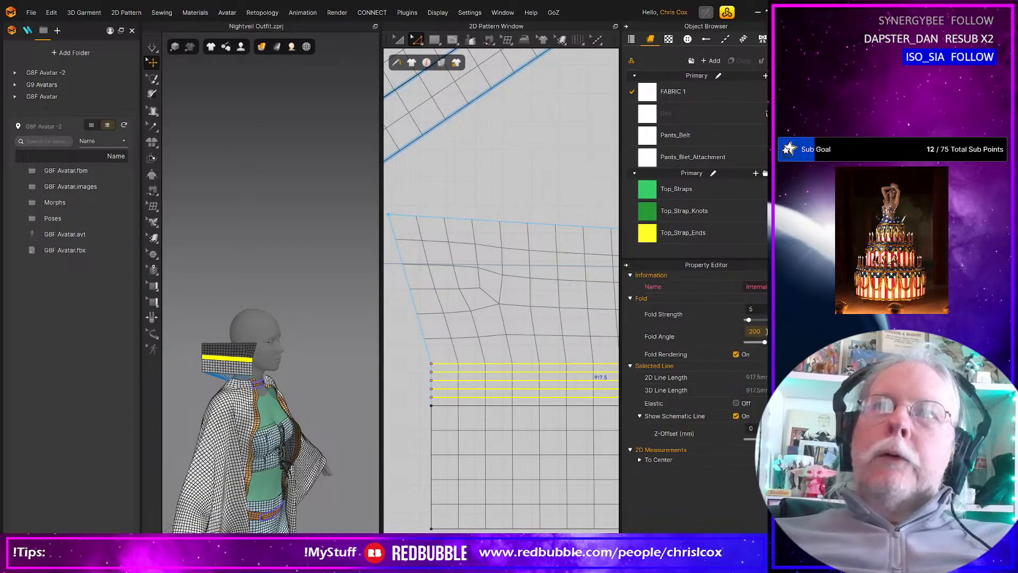
Step: Select the cape together with its two front trim strips, and run the simulation to drape the collar
right_click_drag(304, 383, 297, 386)
scroll(491, 294, "down", 6)
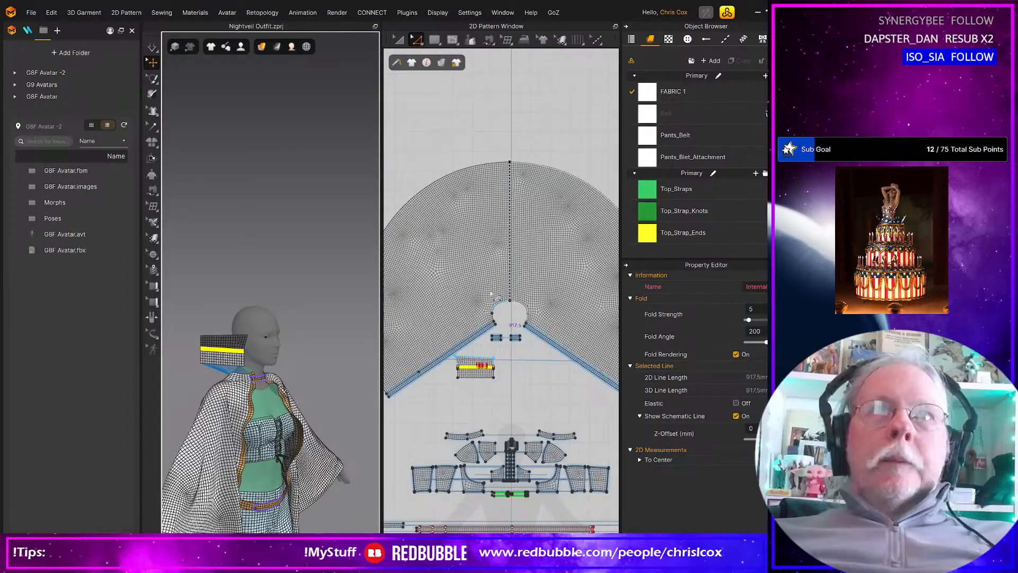
left_click(477, 287)
key("a")
left_click(479, 335)
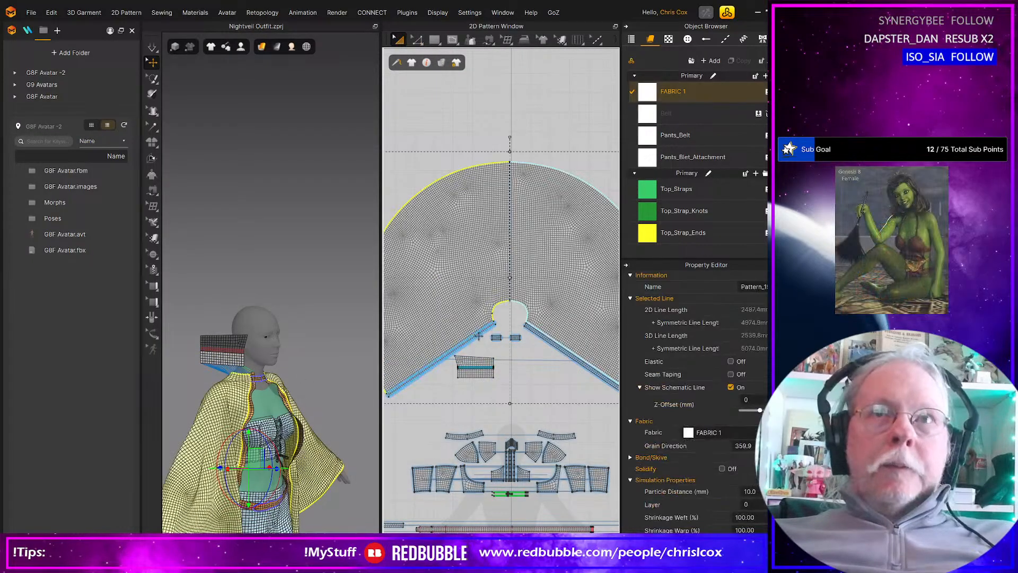
left_click(542, 341, "shift")
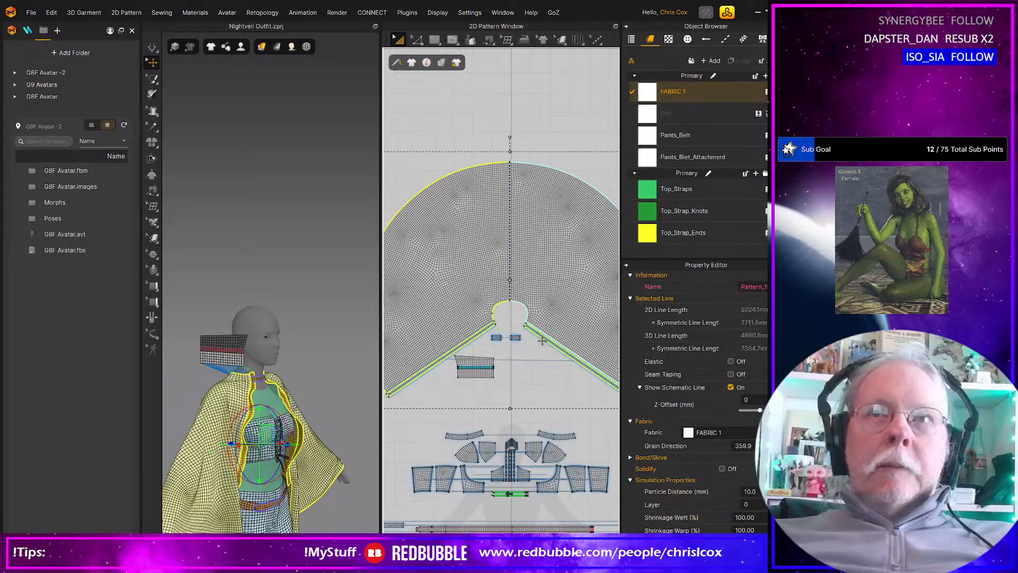
key("space")
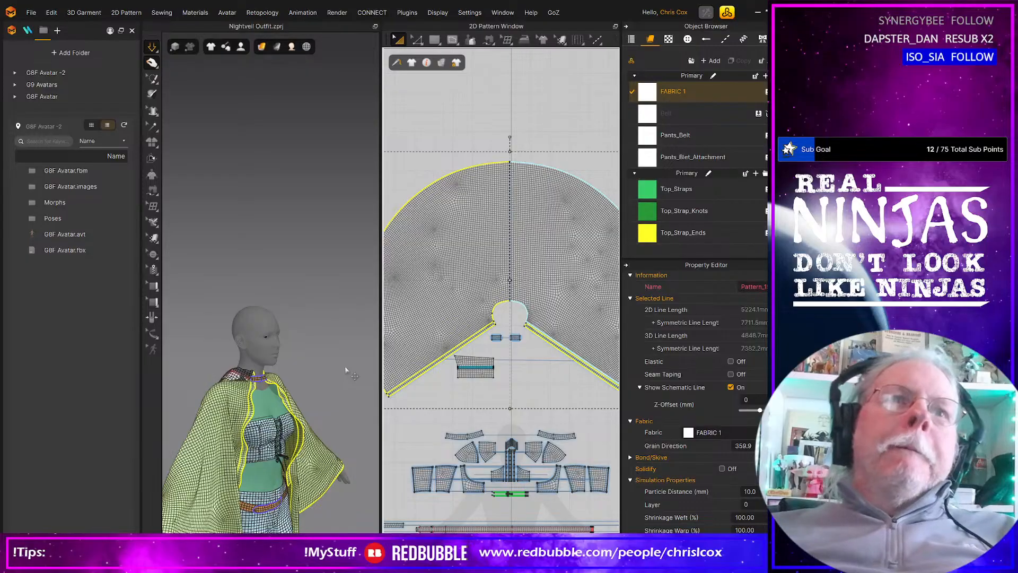
Step: Examine from the back and side how the upper and lower collar pieces drape and fold on the shoulder
left_click(242, 368)
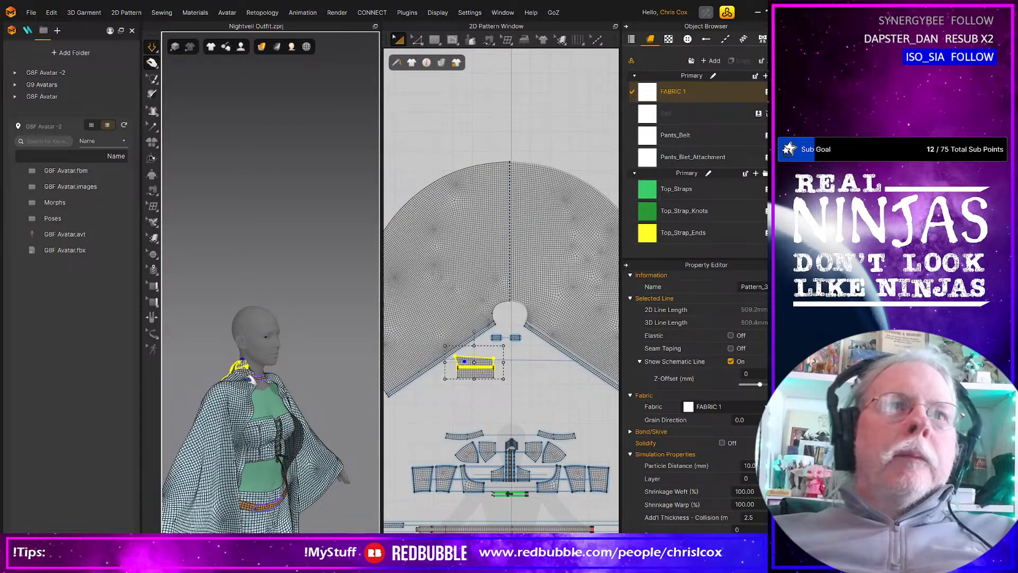
right_click_drag(260, 378, 342, 378)
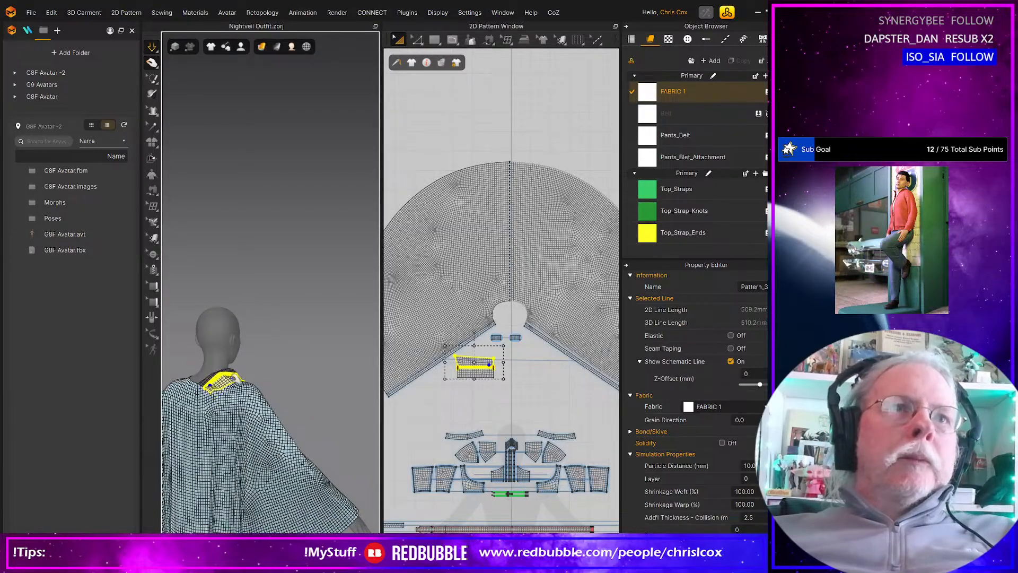
right_click_drag(280, 376, 238, 387)
scroll(238, 388, "up", 5)
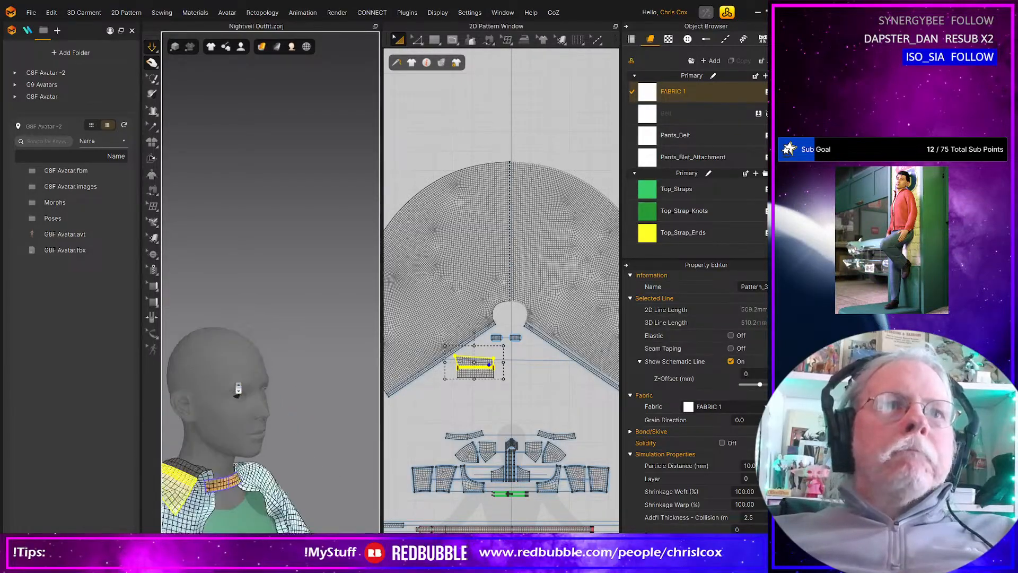
middle_click_drag(241, 386, 396, 240)
right_click_drag(373, 342, 321, 363)
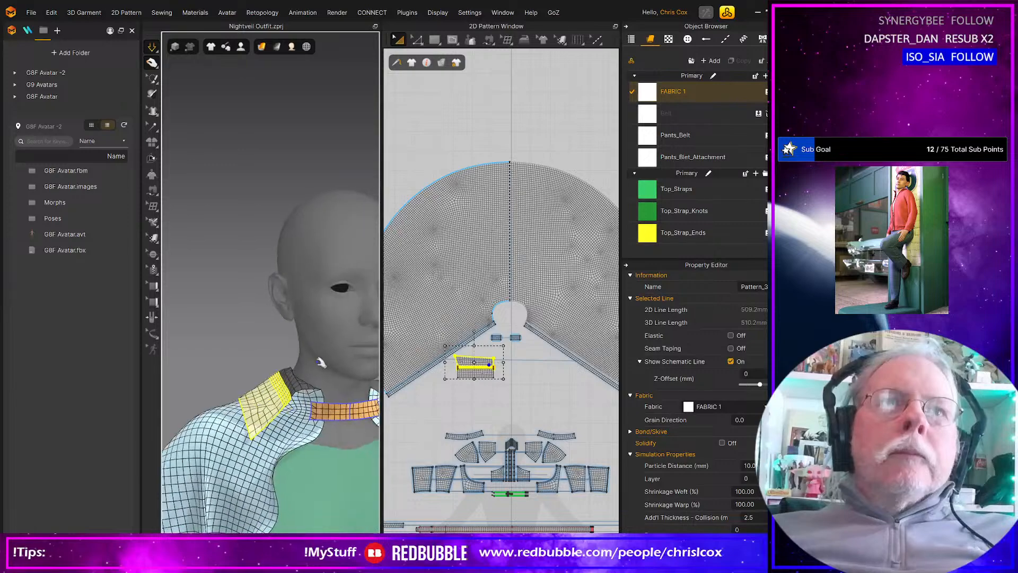
left_click(299, 382)
right_click_drag(345, 411, 291, 399)
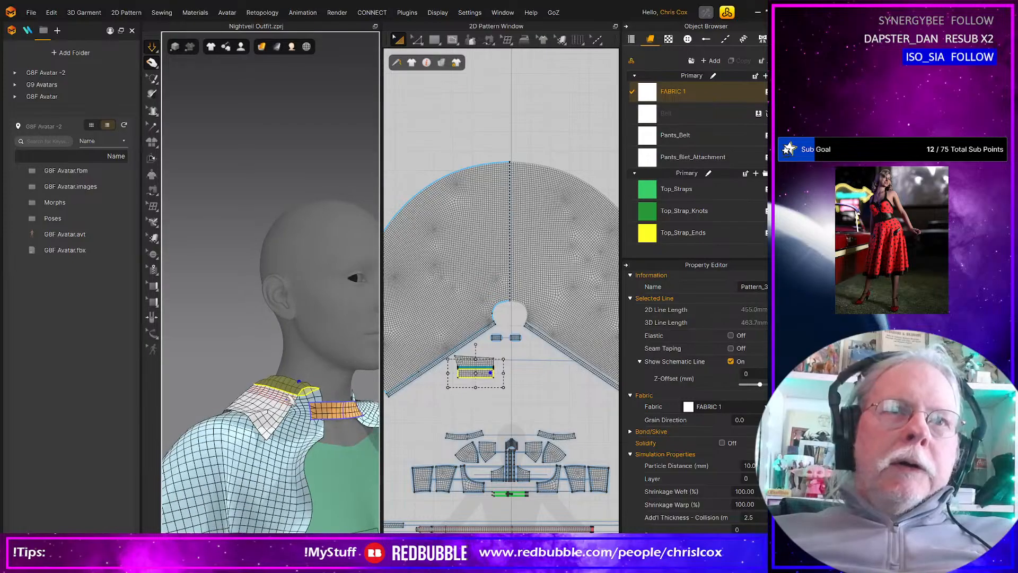
left_click(285, 398)
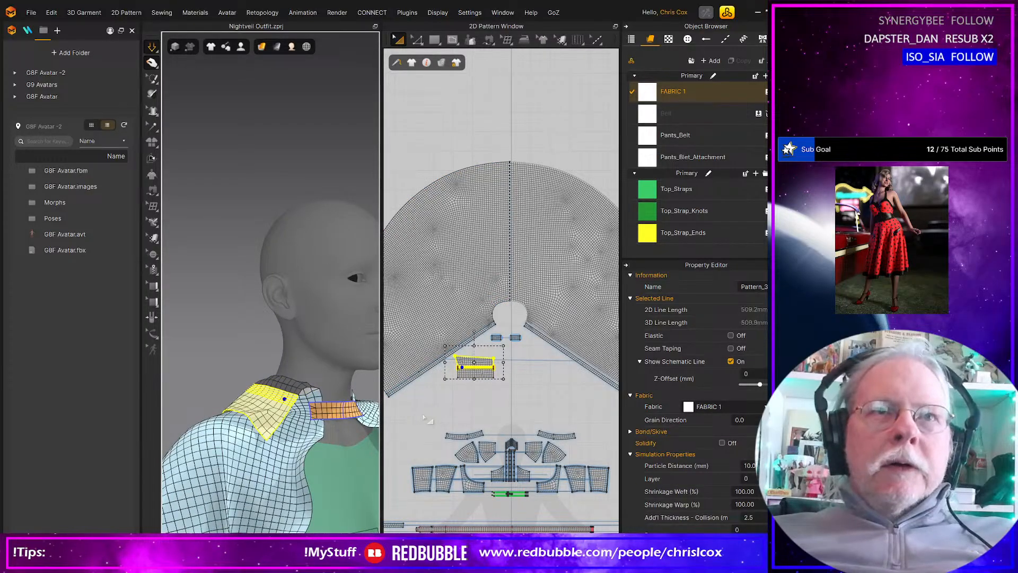
Step: Select all five internal fold lines of the upper collar piece in the 2D pattern and set their fold angle to 160
scroll(472, 419, "up", 5)
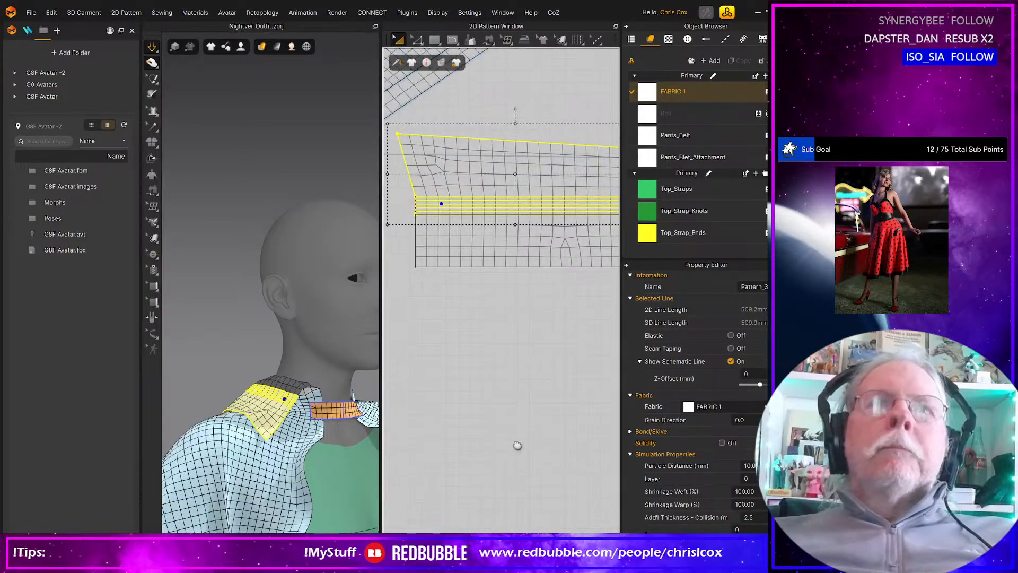
middle_click_drag(517, 445, 502, 495)
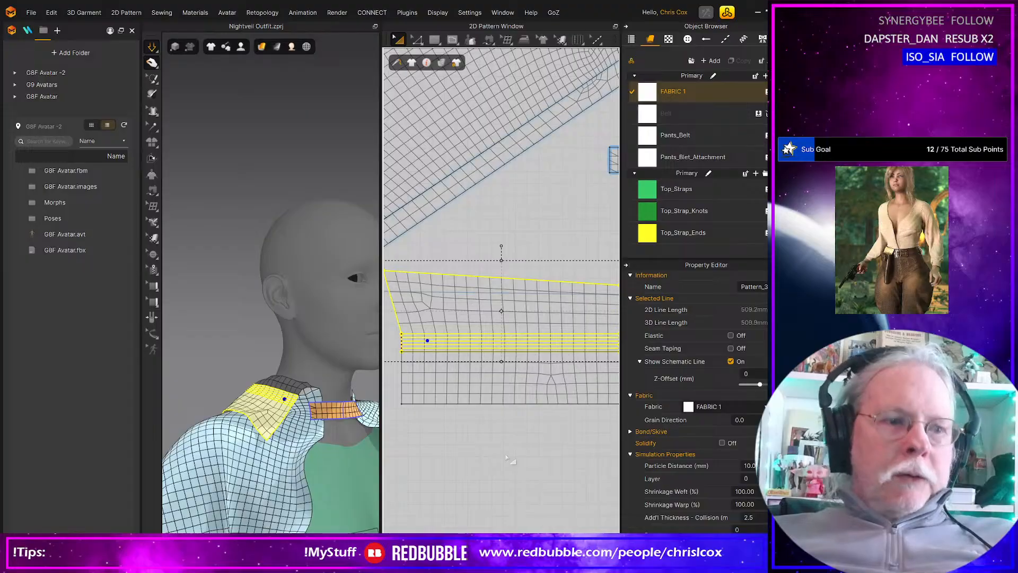
key("z")
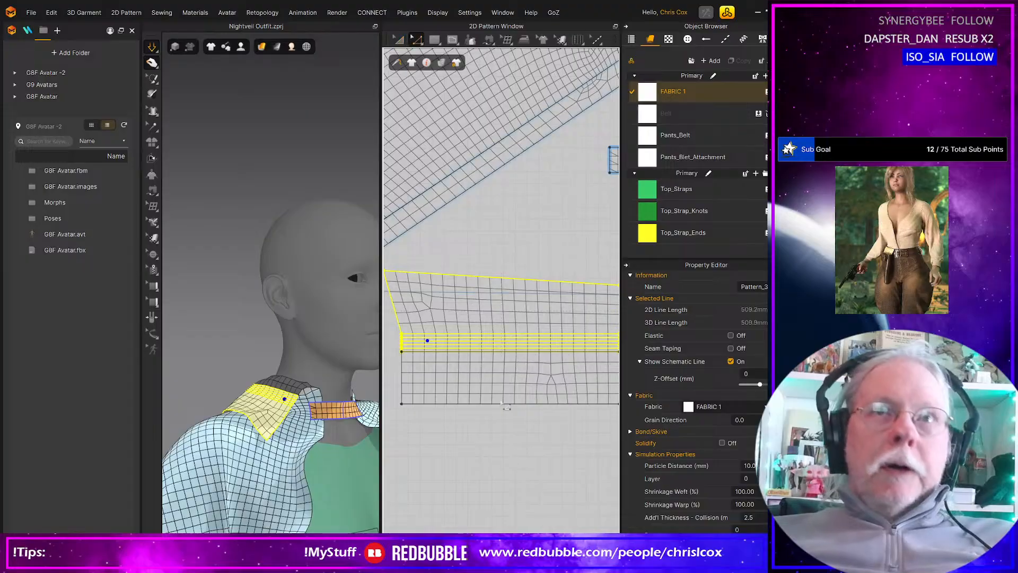
left_click(478, 335)
left_click(479, 340)
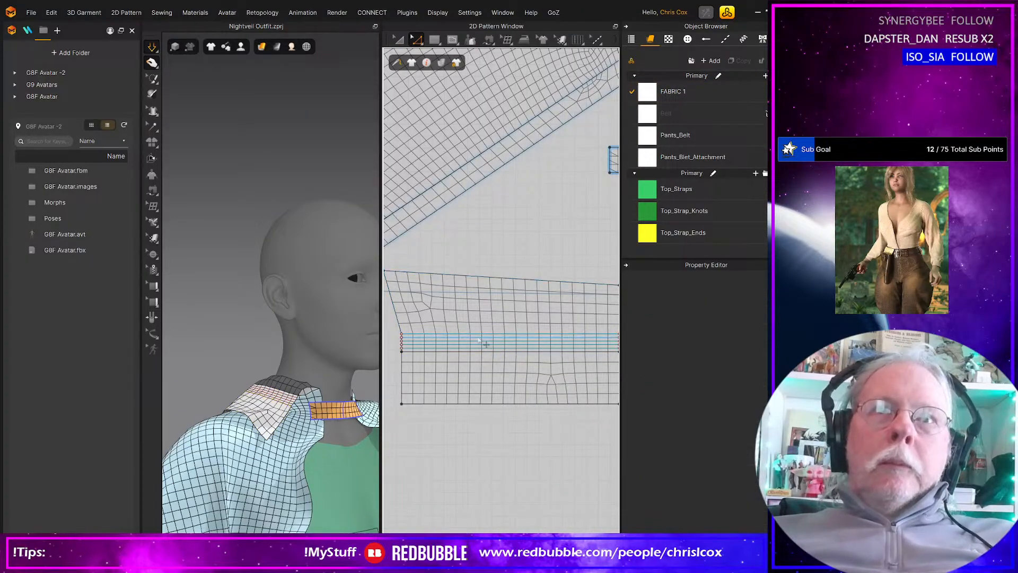
left_click(465, 436)
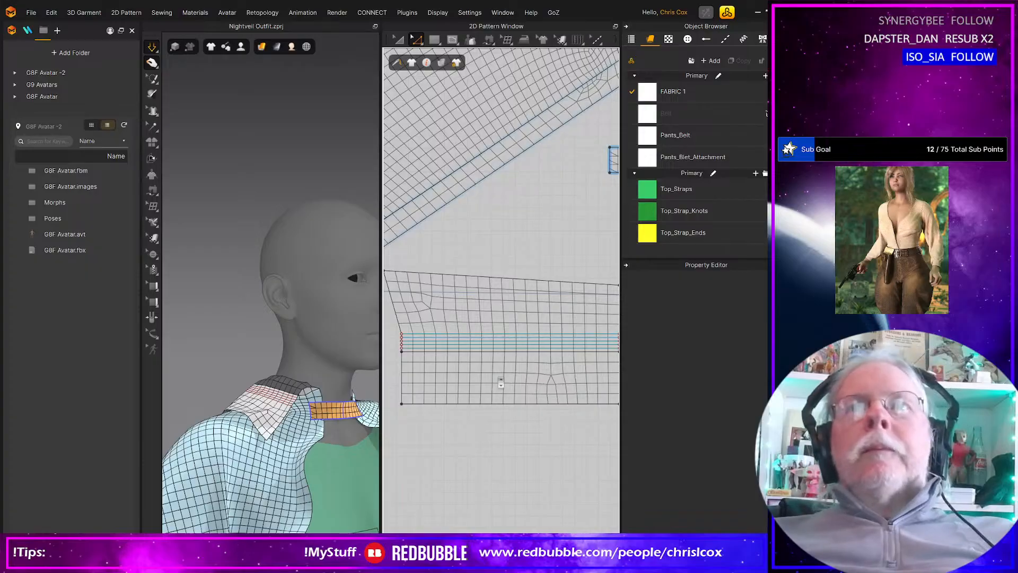
scroll(501, 382, "up", 3)
left_click(510, 271)
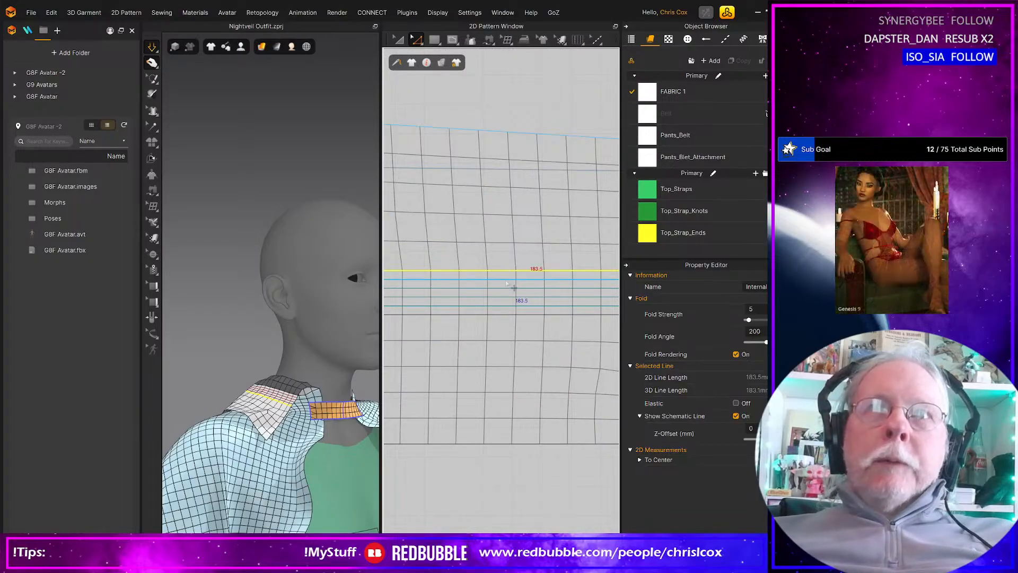
left_click(503, 289, "shift")
left_click(503, 297, "shift")
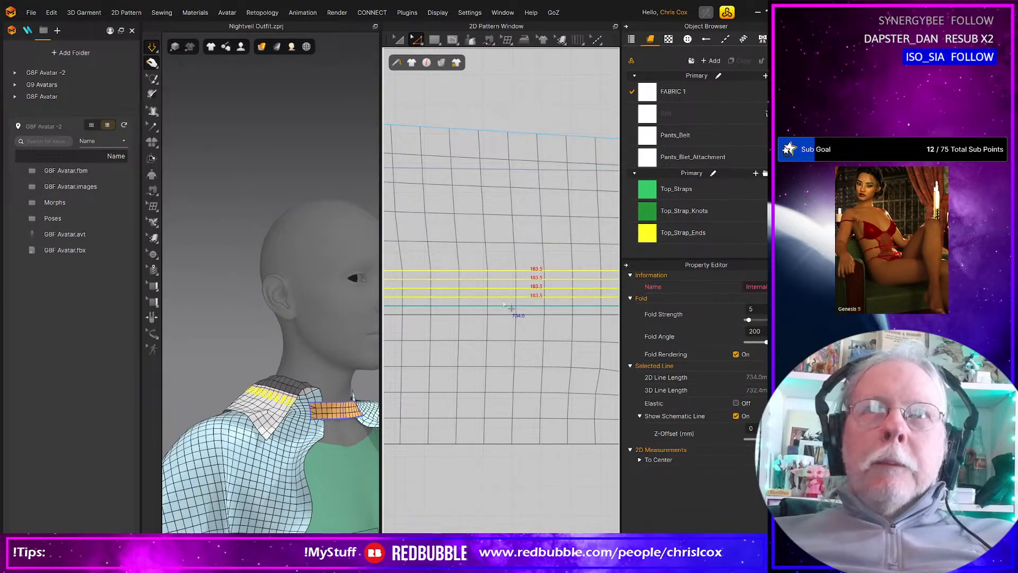
left_click(506, 306, "shift")
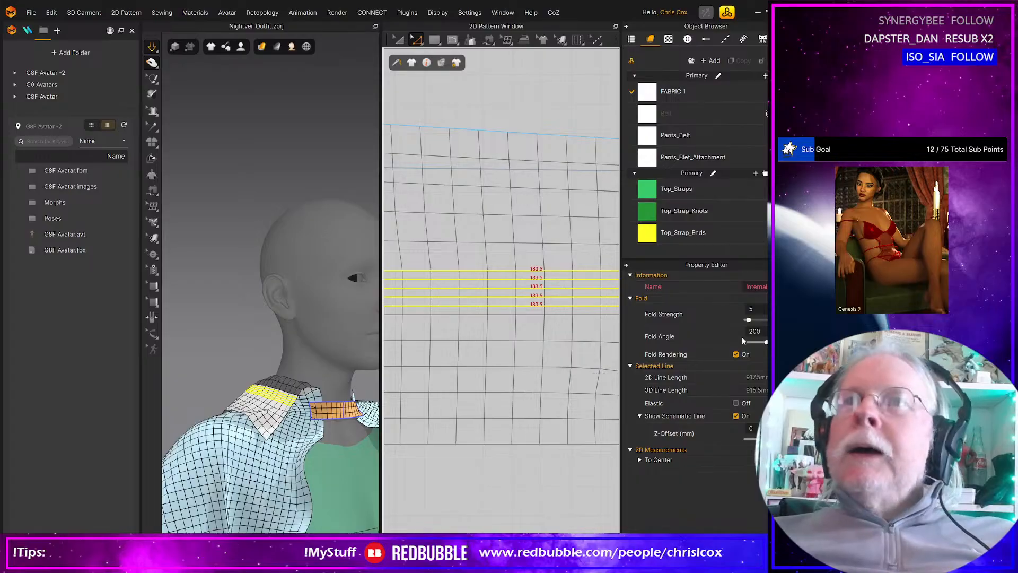
left_click(758, 331)
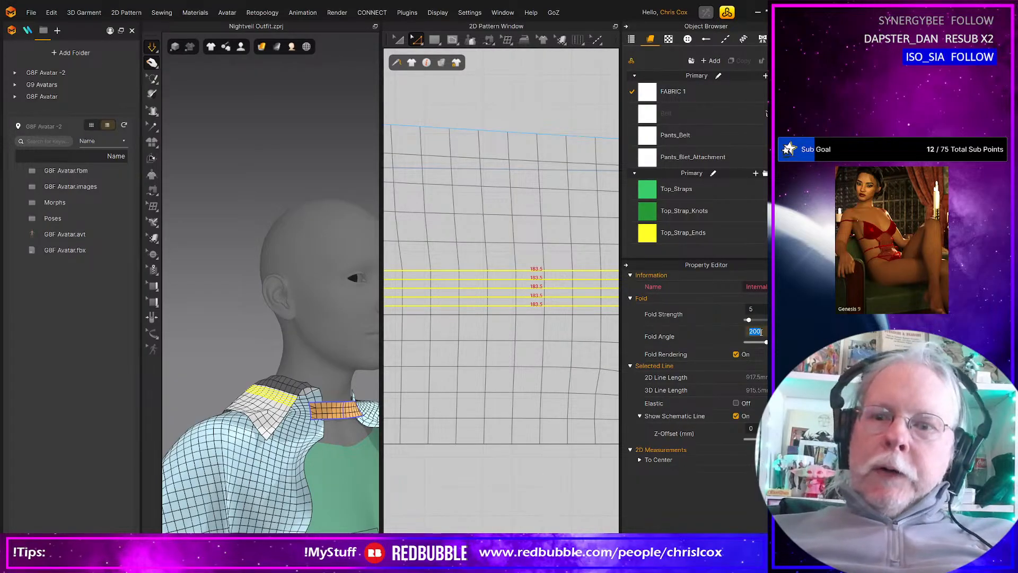
key("Return")
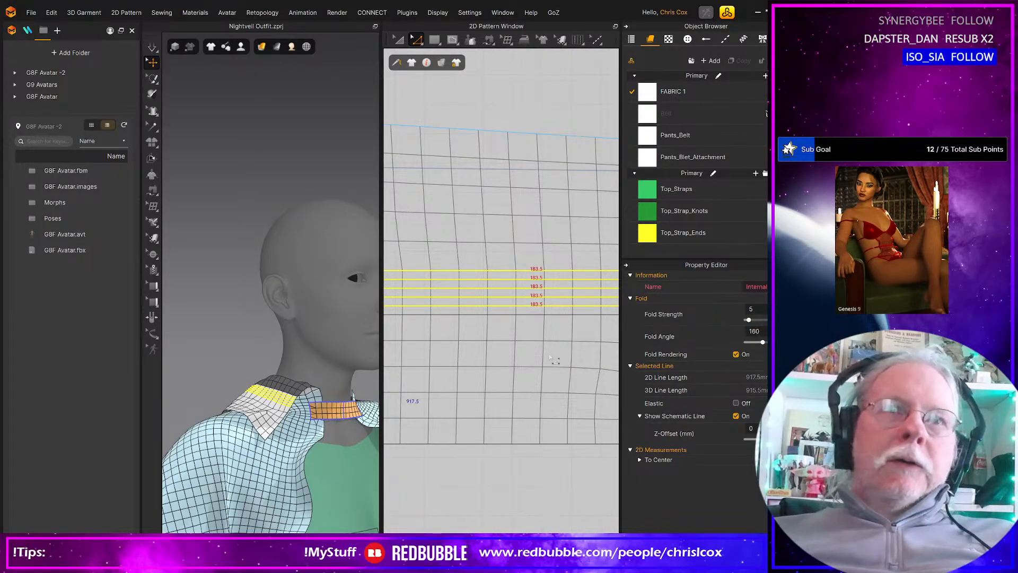
Step: Set the fold strength of the five selected fold lines to 100 and run the simulation
left_click(751, 309)
type("1")
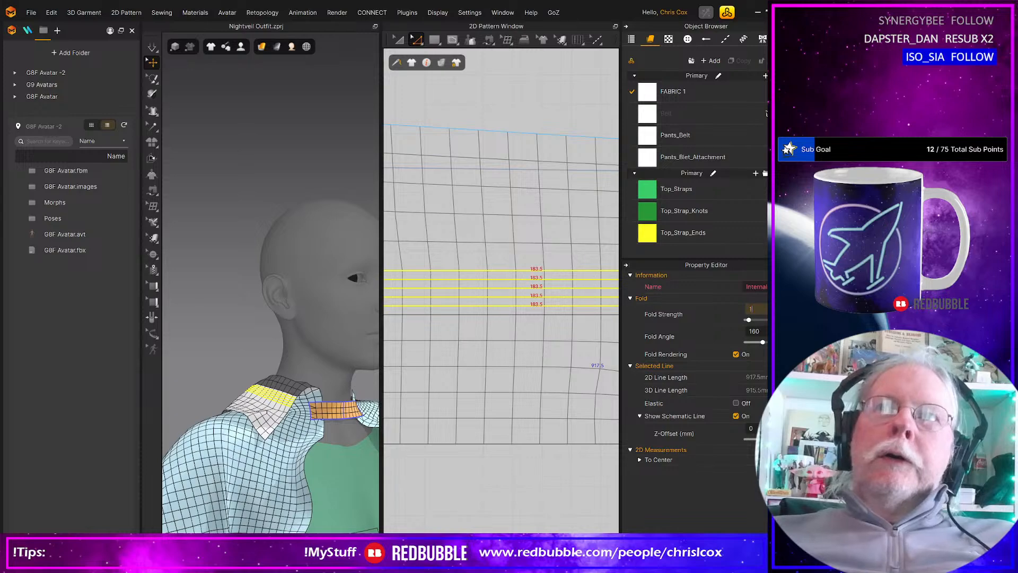
type("00")
key("Return")
key("space")
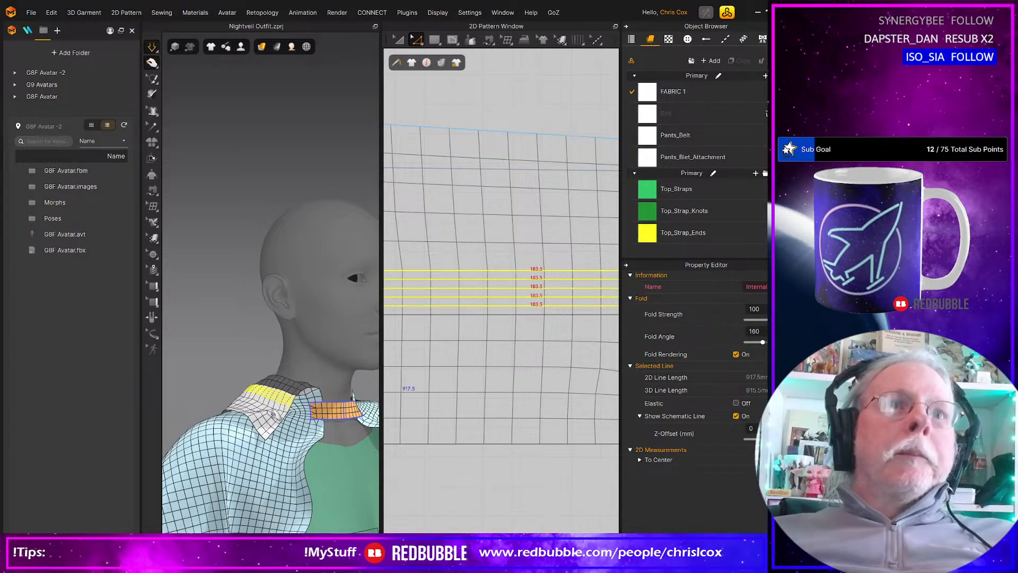
Step: Pull the upper collar piece up toward the neck on the simulated avatar, working from the back and the side
left_click(282, 367)
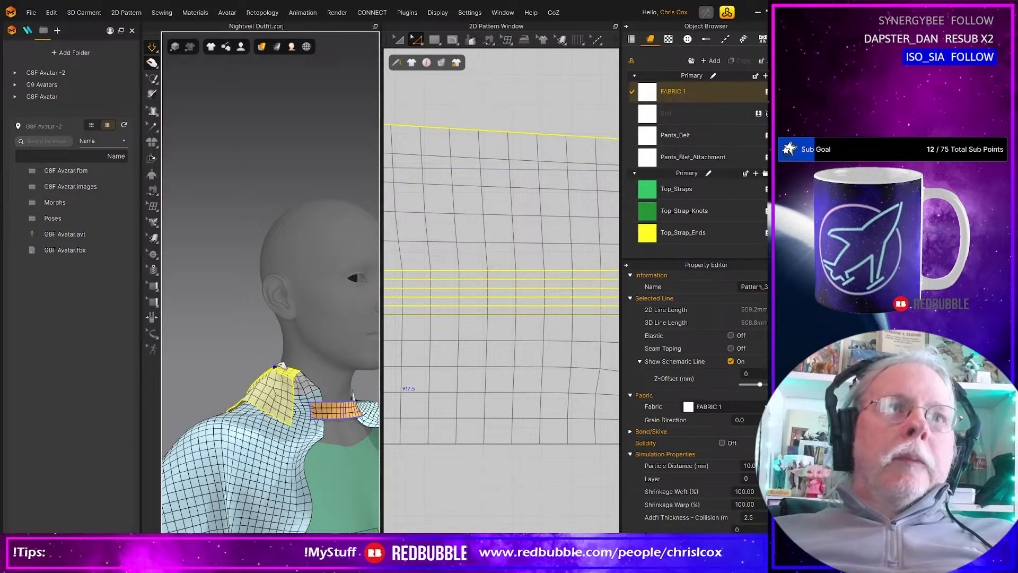
right_click_drag(281, 366, 202, 397)
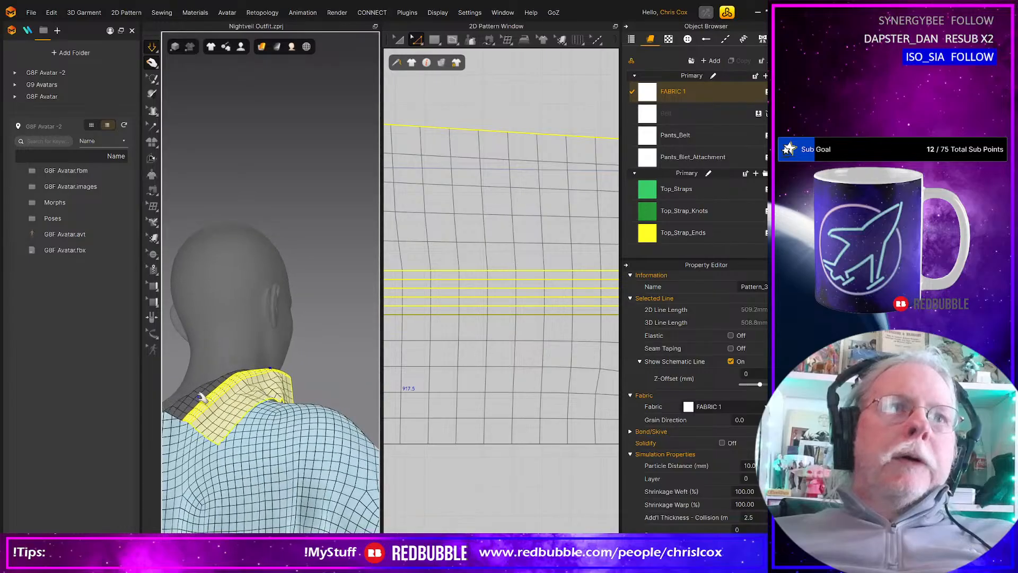
left_click_drag(199, 396, 168, 367)
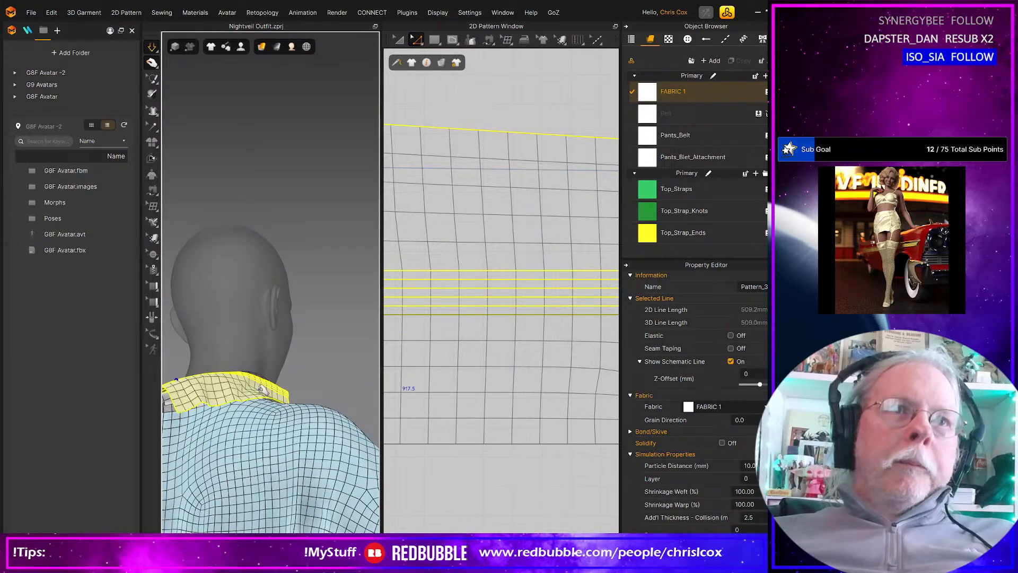
scroll(262, 395, "up", 5)
scroll(262, 405, "down", 6)
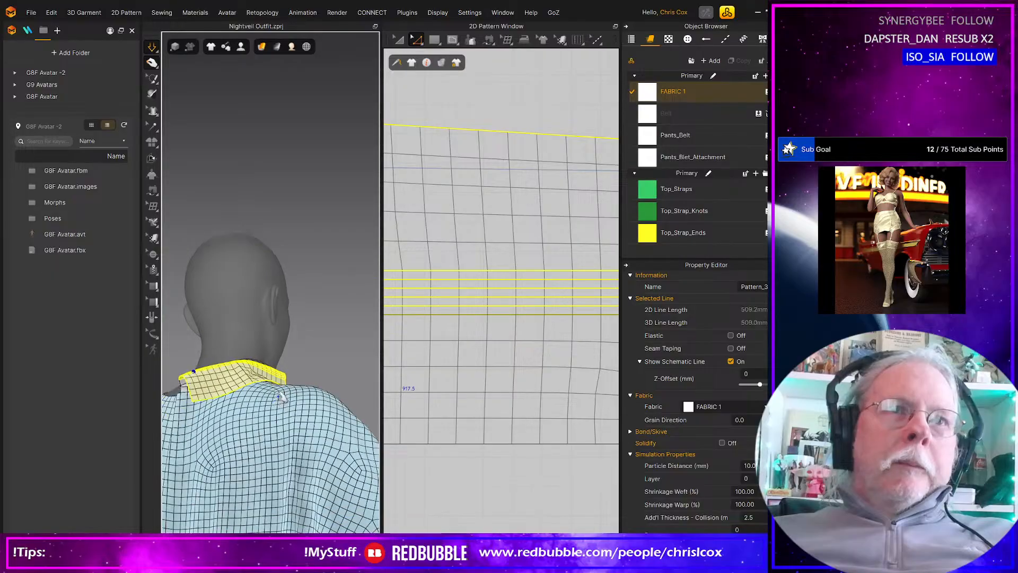
right_click_drag(280, 397, 174, 414)
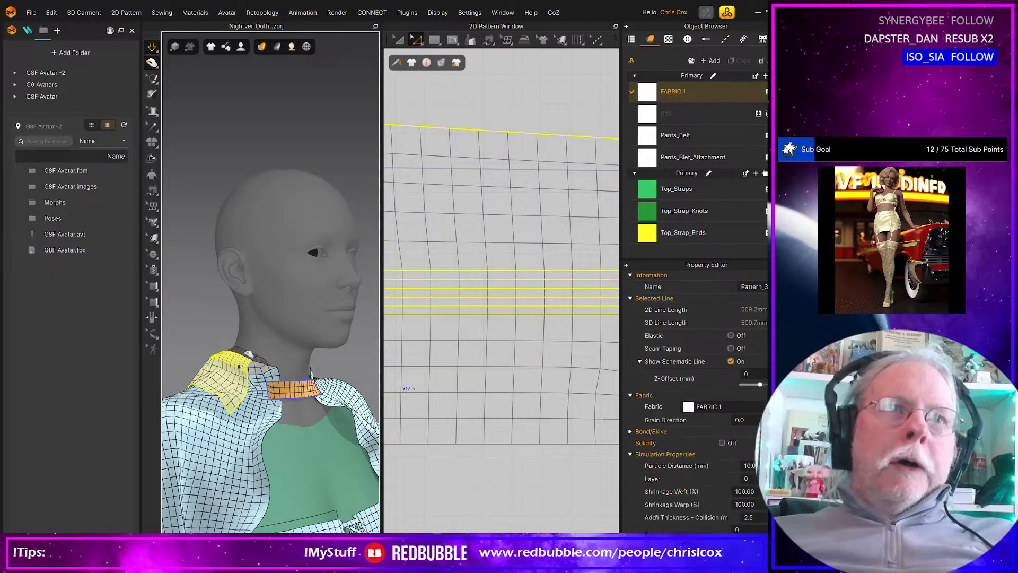
right_click_drag(239, 365, 269, 383)
Step: Select both collar pattern pieces and paste a mirrored symmetric copy beside them, aligned across a narrow gap
scroll(558, 458, "down", 2)
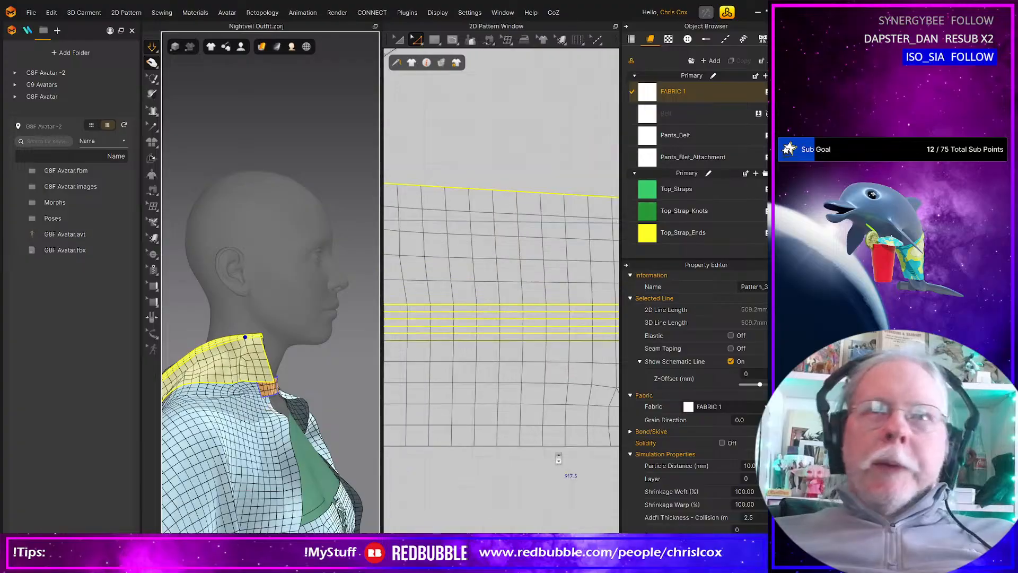
scroll(558, 458, "down", 4)
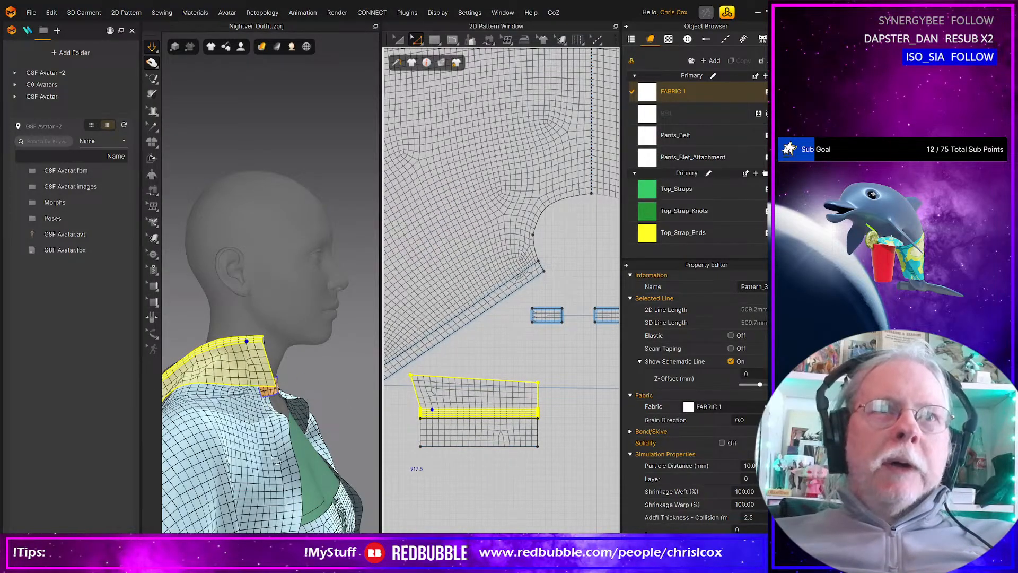
left_click(562, 468)
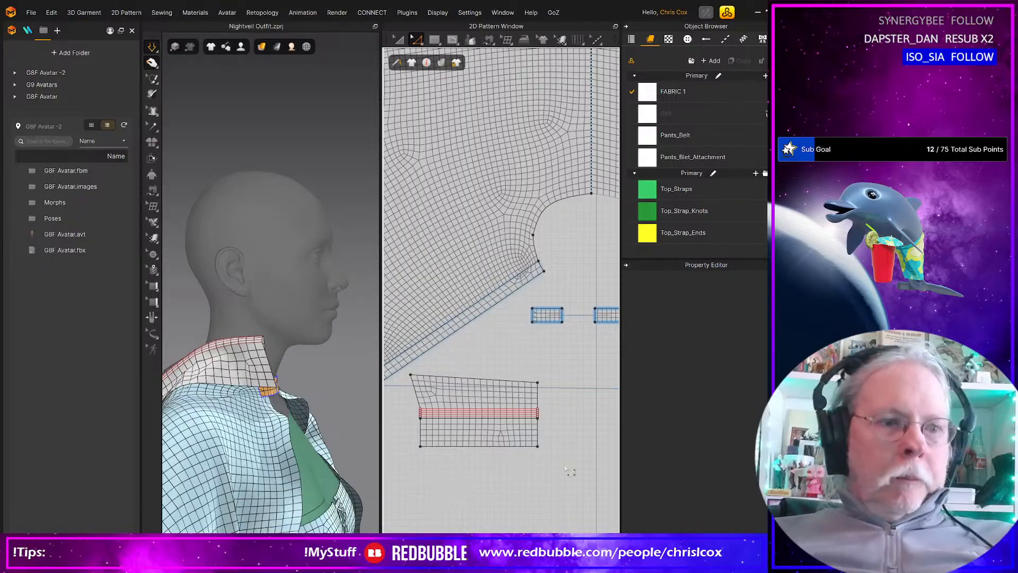
left_click_drag(566, 465, 406, 367)
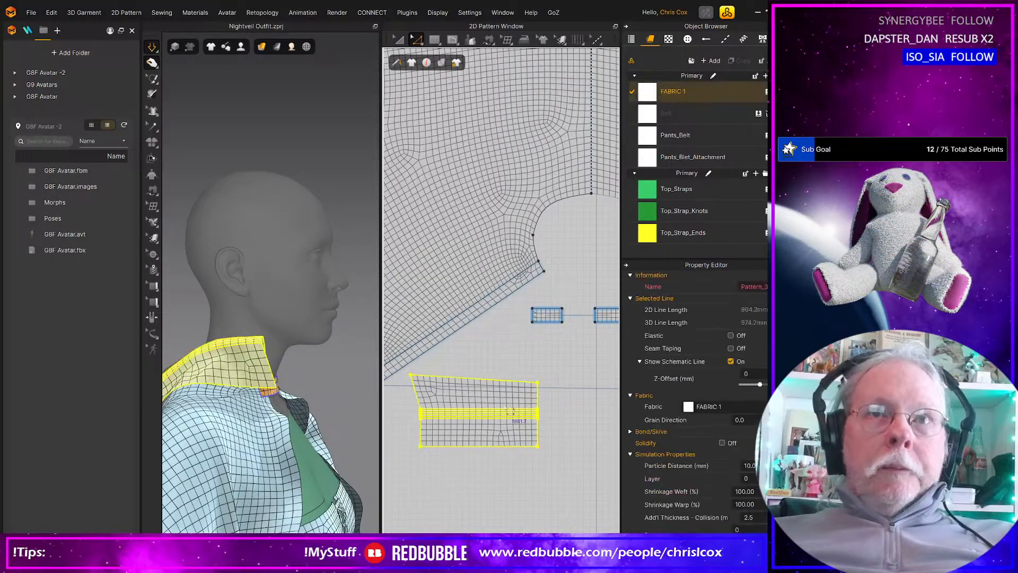
middle_click_drag(507, 408, 441, 419)
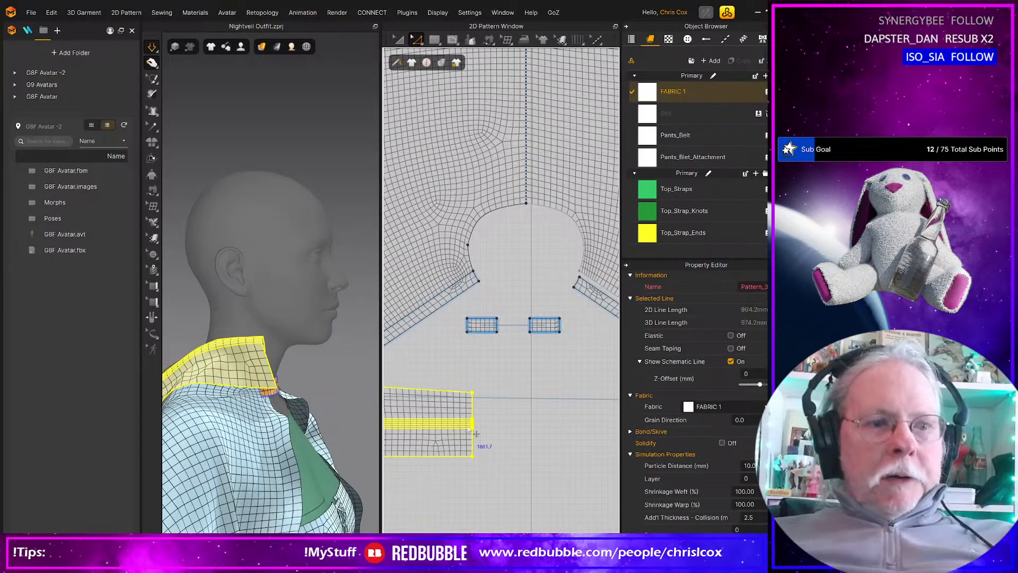
key("ctrl+v")
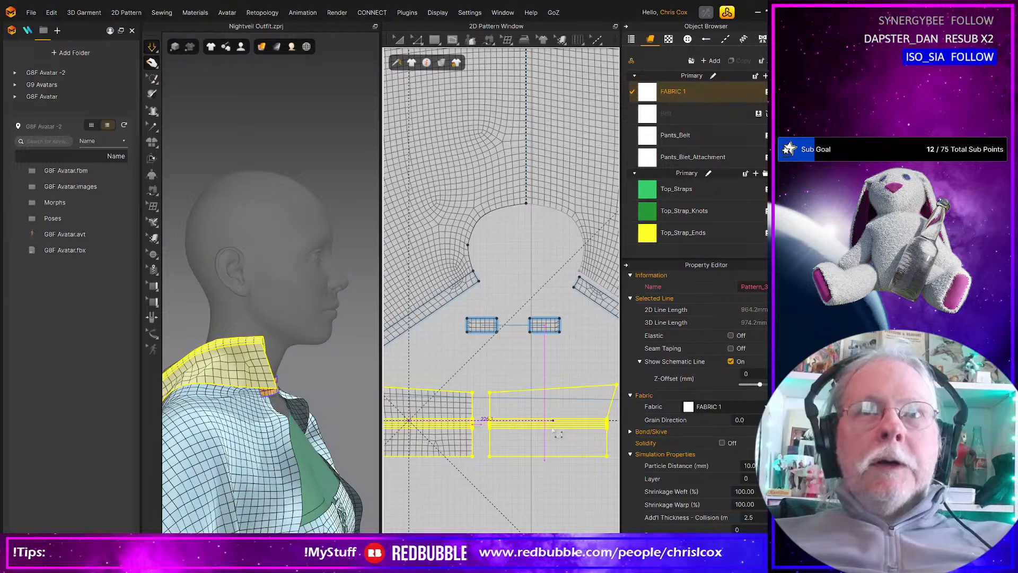
left_click(491, 406)
Step: Sew the facing centre edges of the two upper collar pieces together, and likewise those of the two lower collar pieces
key("n")
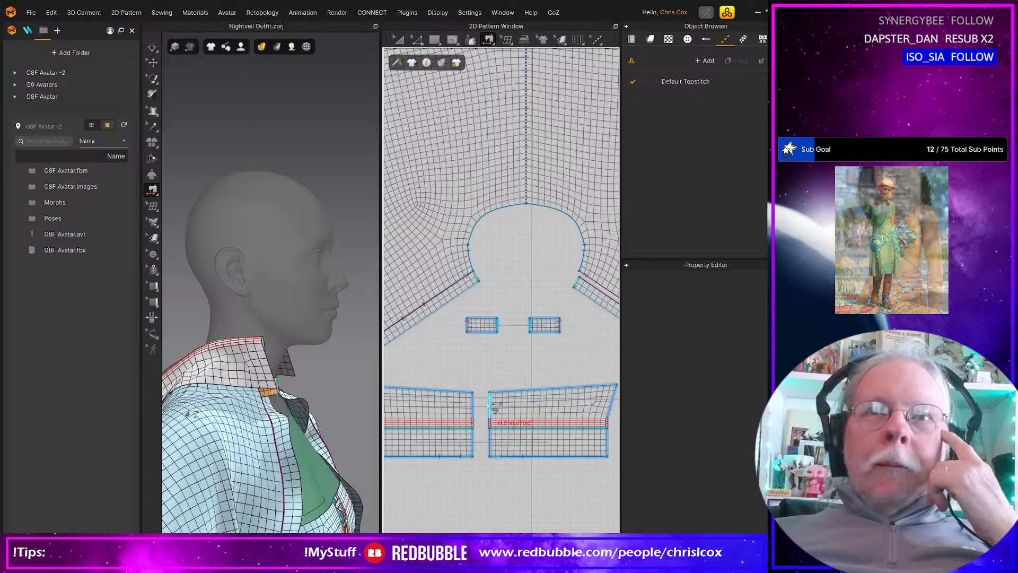
left_click(472, 406)
left_click(473, 441)
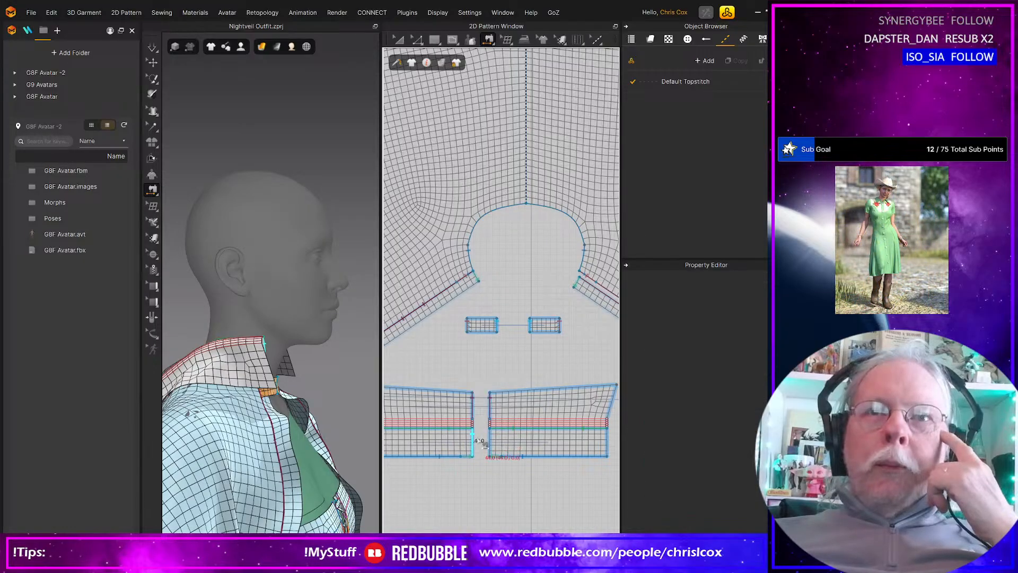
left_click(495, 447)
Step: Simulate the garment to close the collar's centre seams, and select the lower collar piece at the back of the neck
key("space")
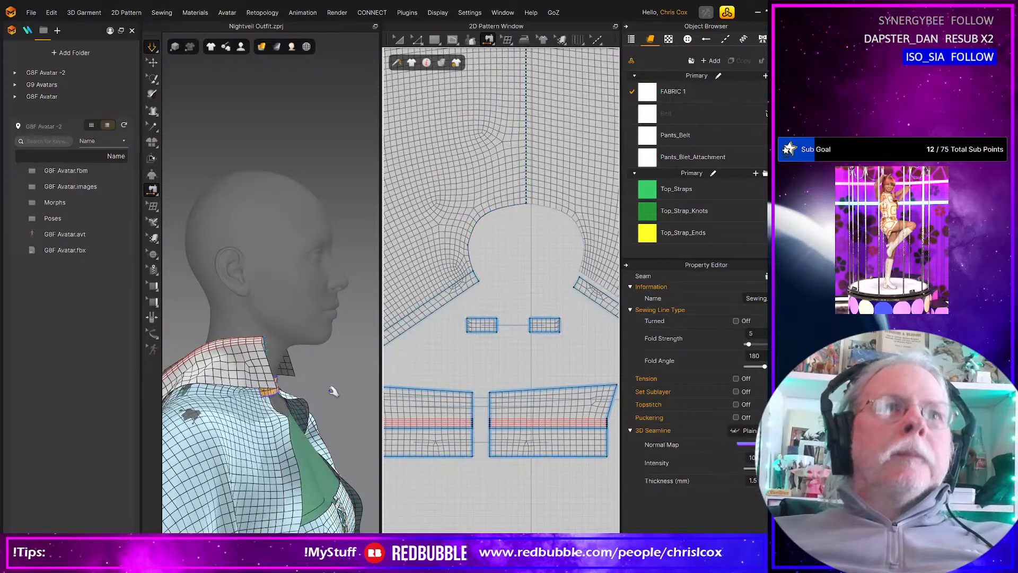
key("space")
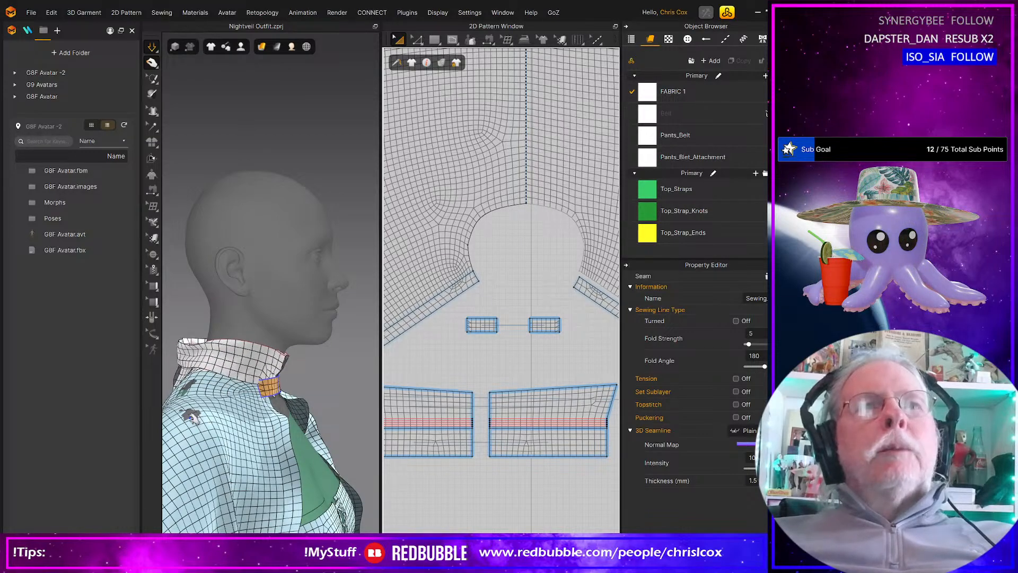
right_click_drag(192, 418, 299, 373)
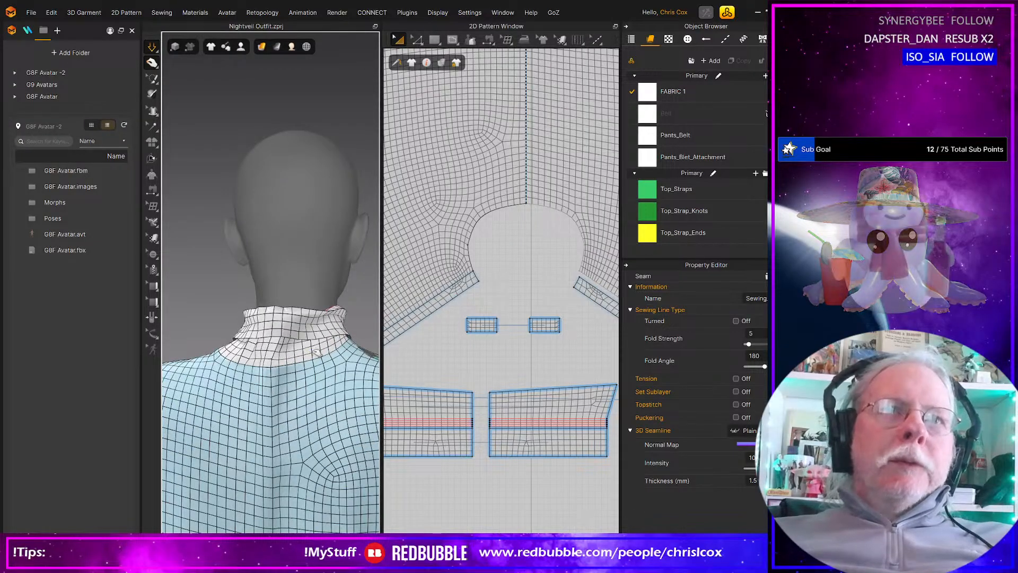
left_click(313, 352)
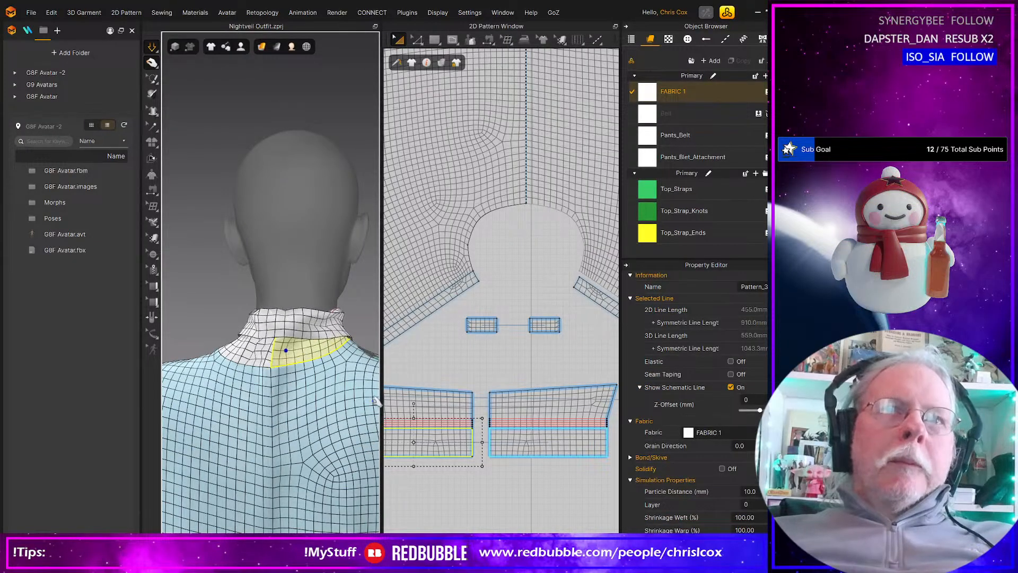
Step: Delete the wrongly placed front seam joining the inner short edges of the two lower collar pieces
key("n")
left_click(490, 446)
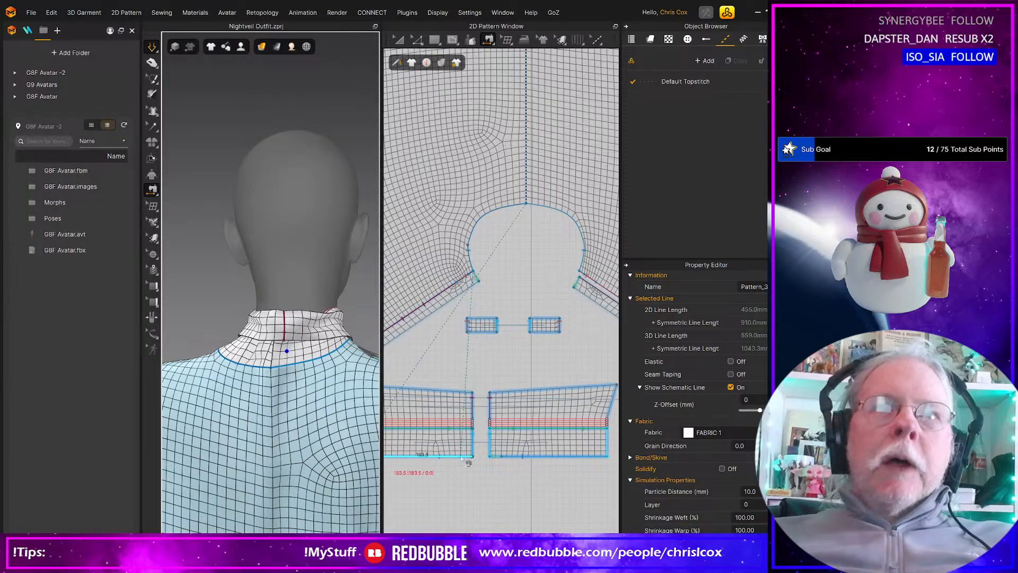
scroll(489, 470, "up", 3)
right_click_drag(243, 401, 90, 407)
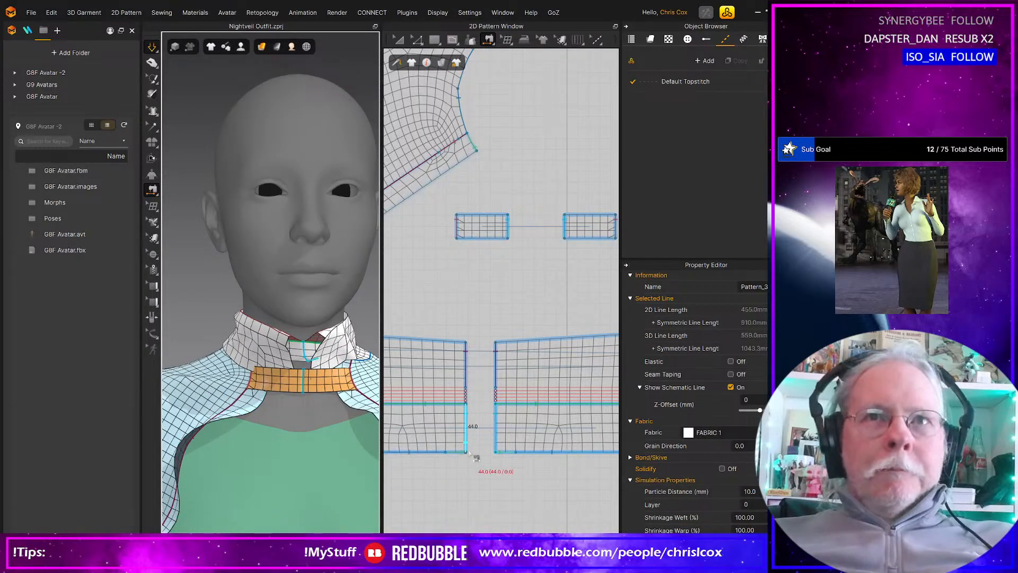
scroll(470, 452, "up", 3)
key("z")
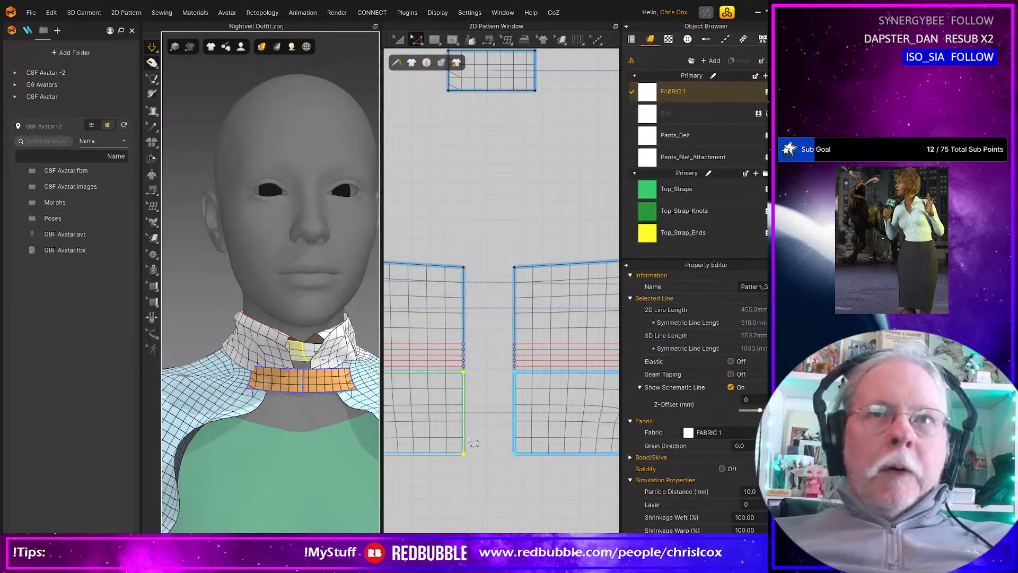
key("b")
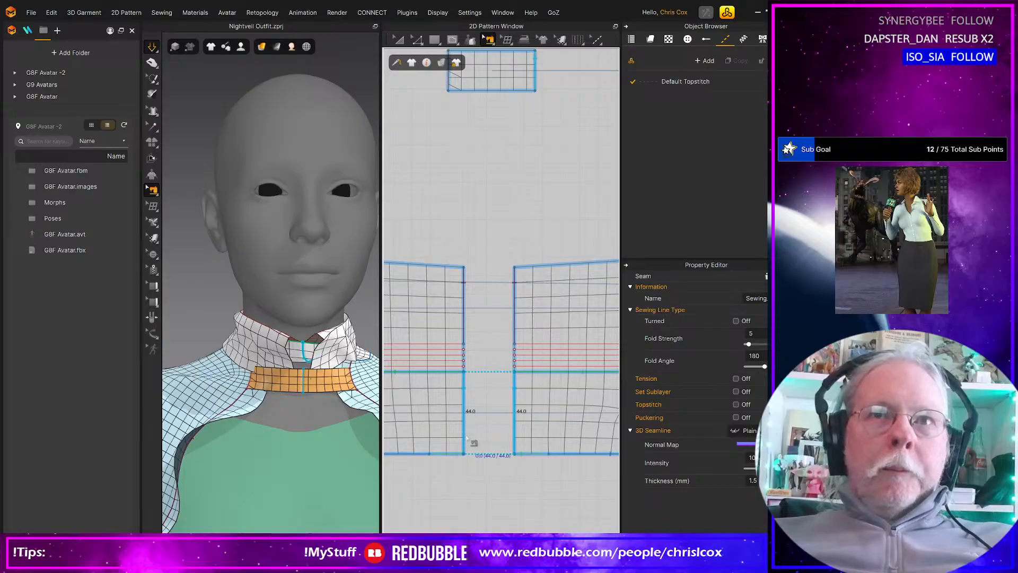
left_click(470, 456)
Step: Sew the outer short edges of the two lower collar pieces together and simulate the garment
scroll(470, 456, "down", 6)
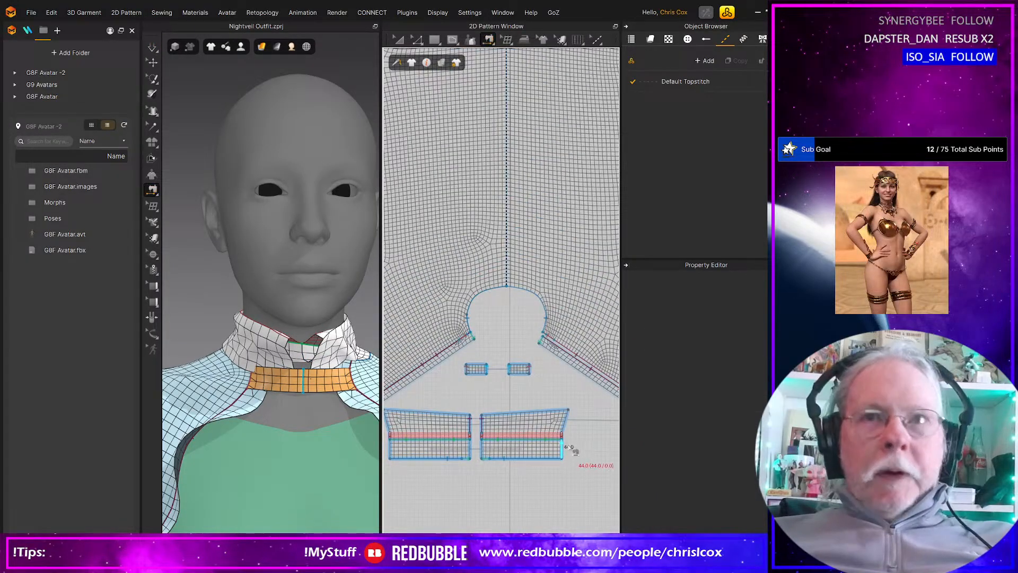
left_click(570, 448)
left_click(391, 448)
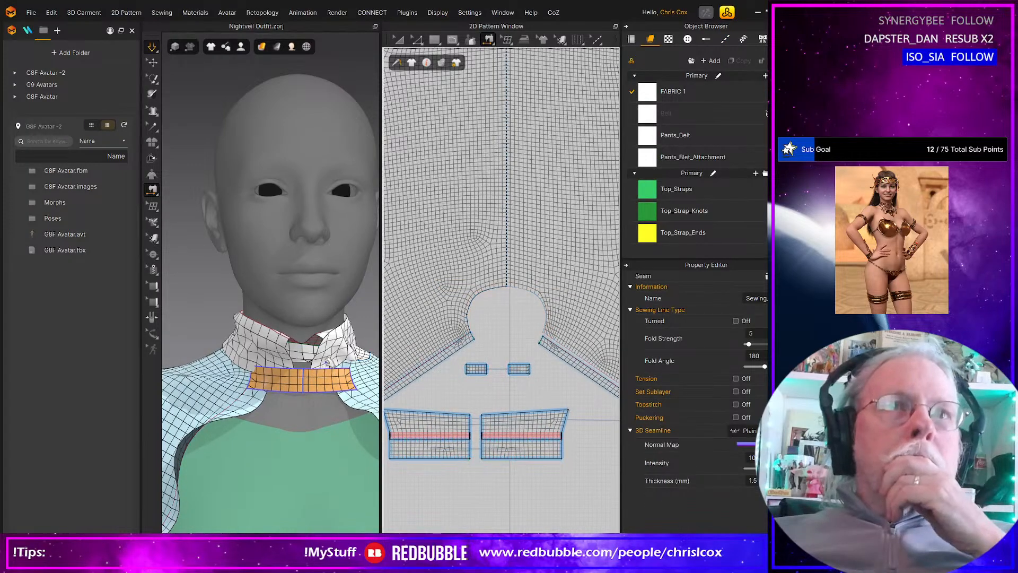
key("space")
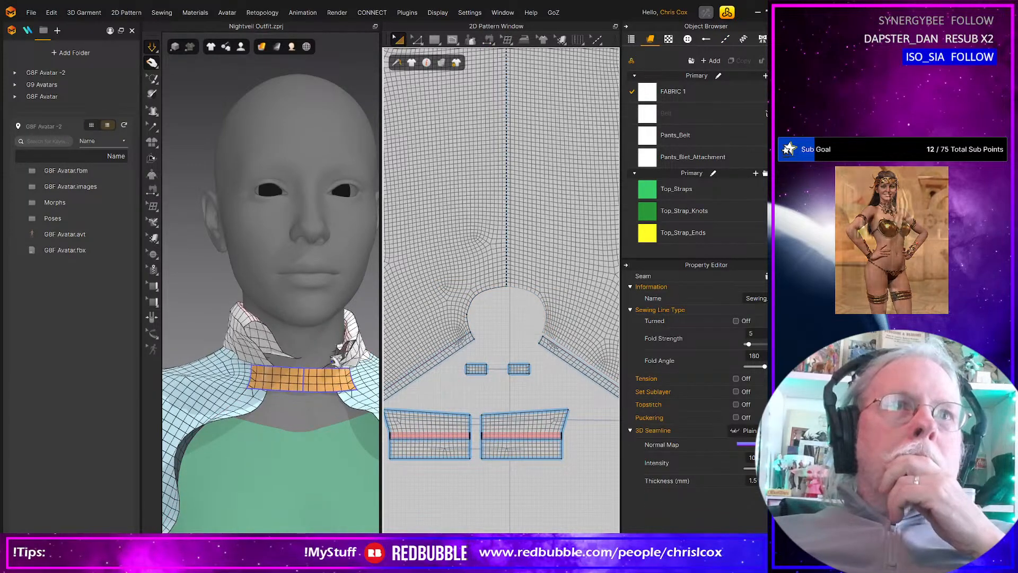
Step: Select all four collar pattern pieces and strengthen them
left_click(415, 423)
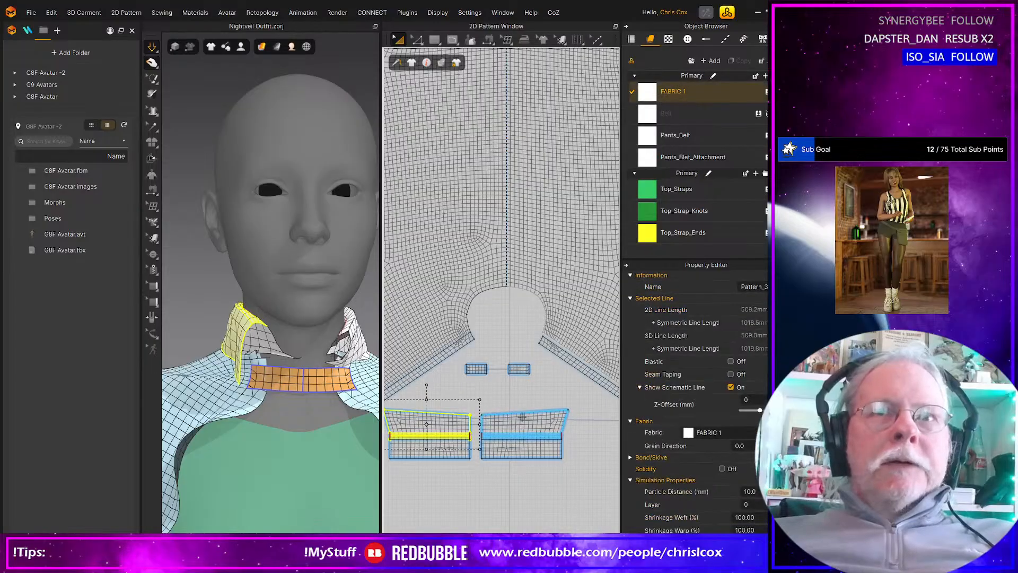
left_click(509, 450, "shift")
left_click(501, 425, "shift")
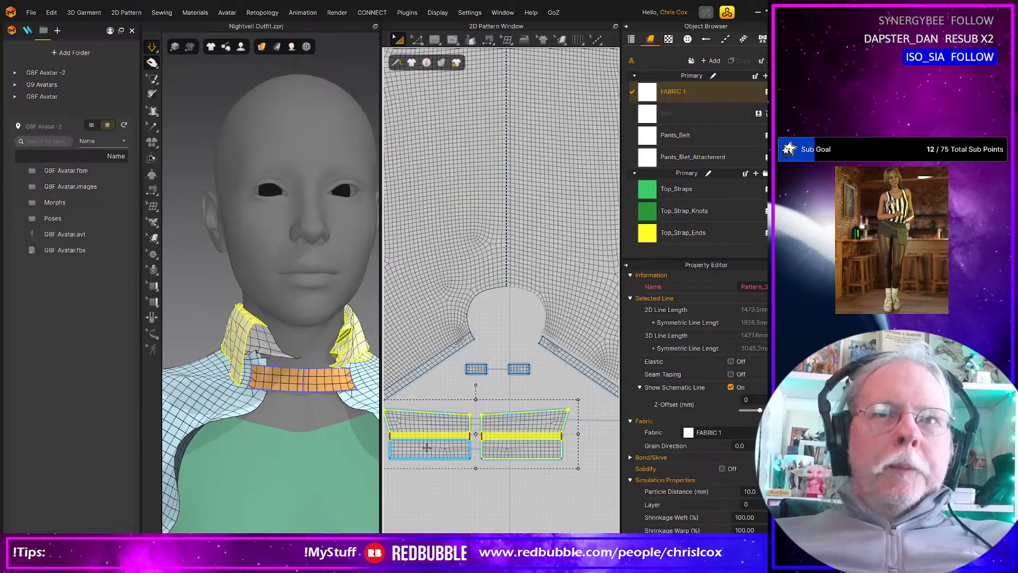
left_click(426, 448, "shift")
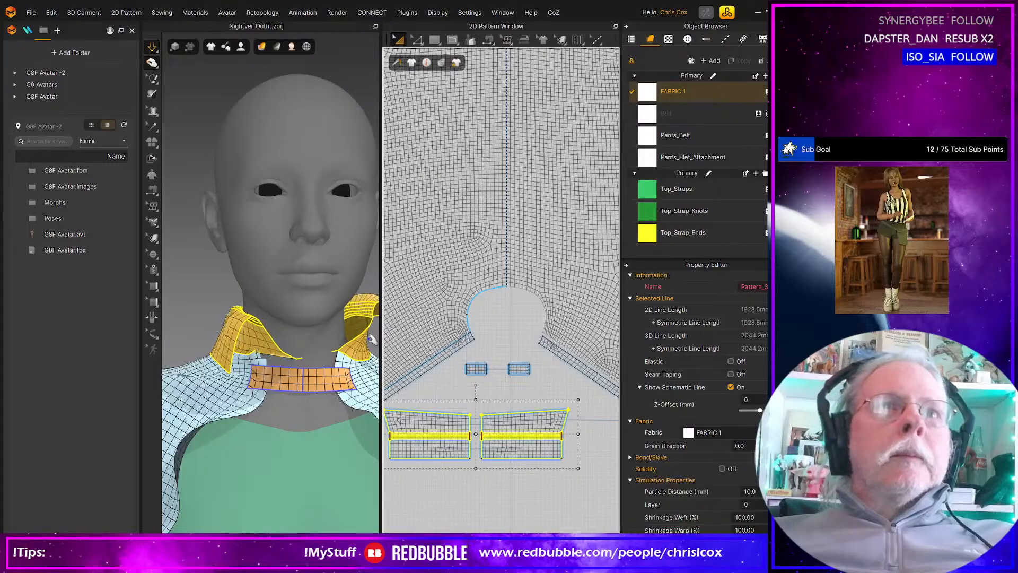
Step: Pull the strengthened collar into shape along the avatar's left side and around the back of the neck during simulation
right_click_drag(372, 340, 337, 323)
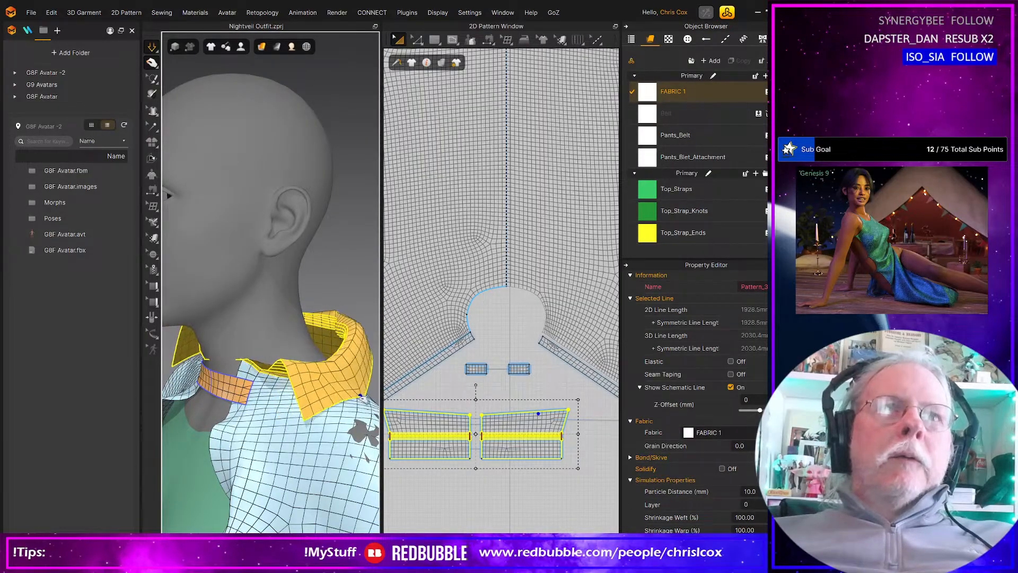
right_click_drag(356, 336, 215, 344)
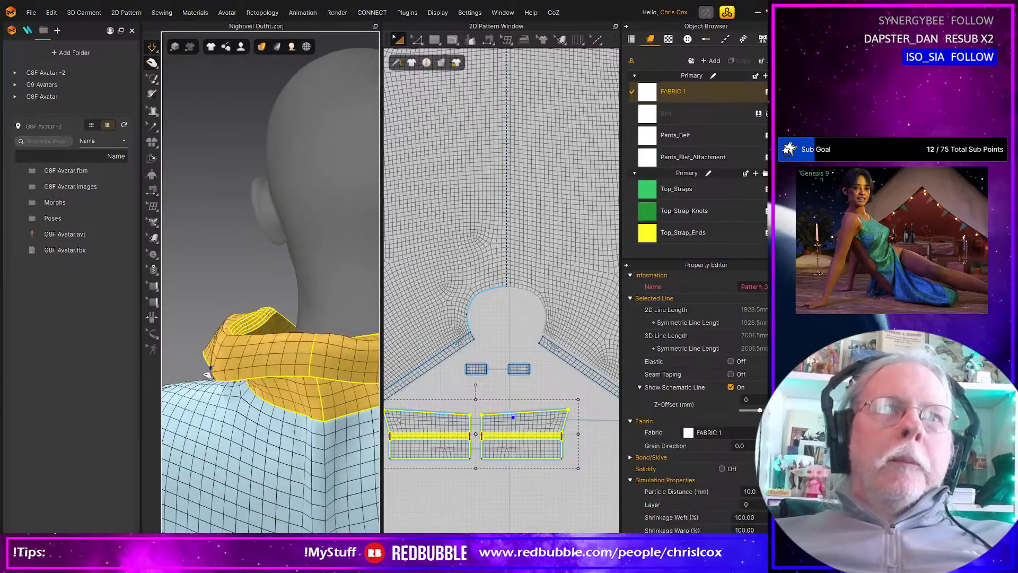
left_click_drag(266, 407, 345, 375)
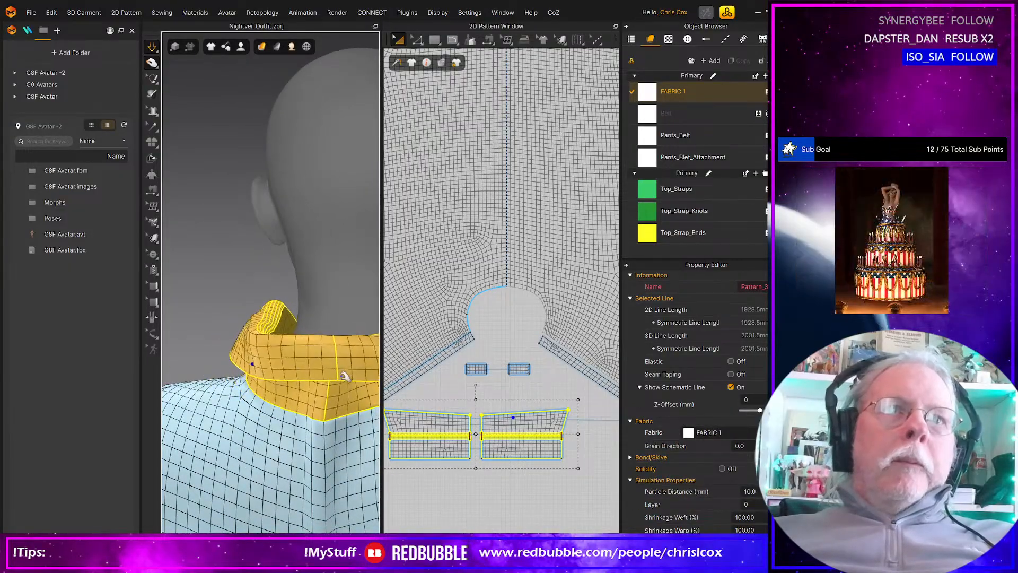
right_click_drag(344, 375, 223, 379)
left_click(217, 378)
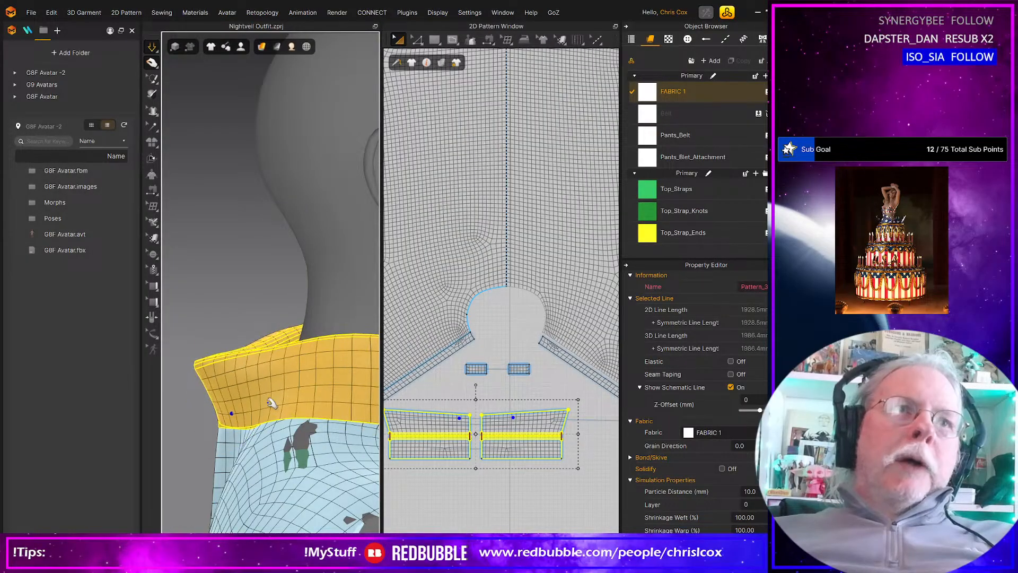
Step: Adjust the simulated collar's standing rim and front end by pulling it from the back, above and the front
mouse_move(269, 402)
right_mouse_down()
mouse_move(221, 423)
mouse_move(237, 423)
right_mouse_up()
left_click_drag(237, 423, 246, 383)
mouse_move(255, 342)
left_mouse_down()
mouse_move(276, 358)
mouse_move(276, 379)
left_mouse_up()
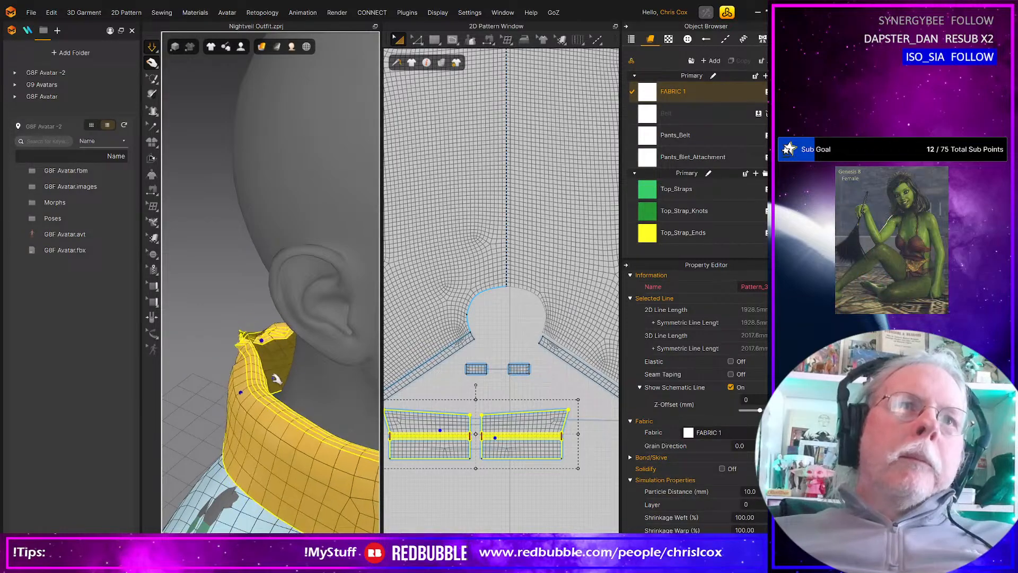
right_click_drag(276, 378, 249, 316)
left_click_drag(245, 312, 270, 330)
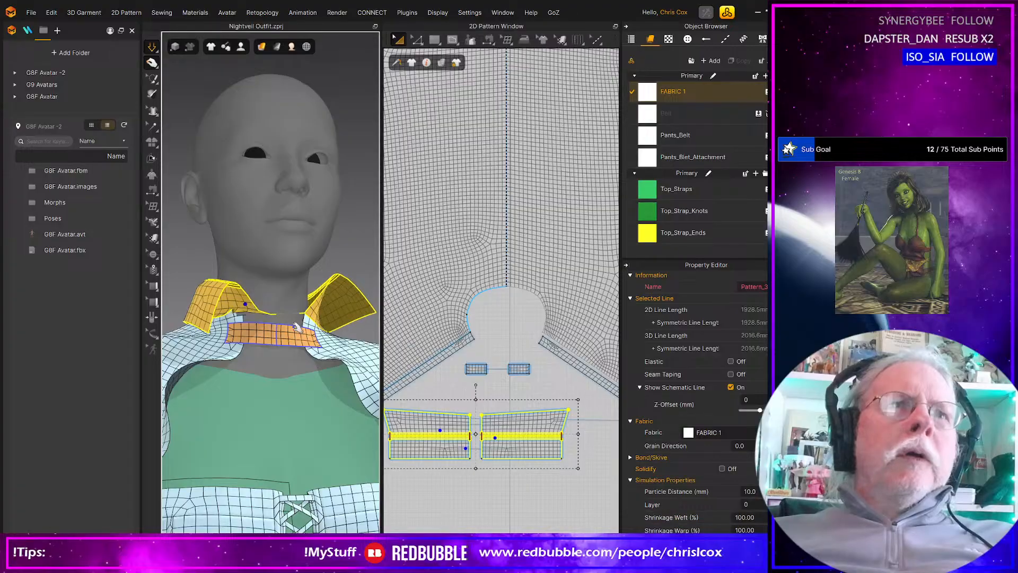
right_click_drag(298, 328, 278, 340)
key("n")
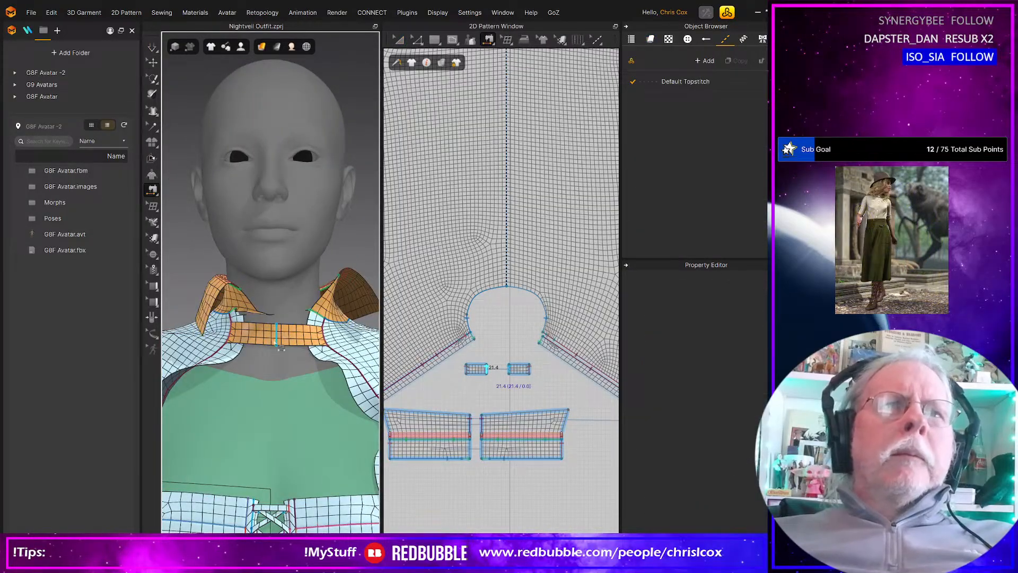
scroll(281, 348, "up", 2)
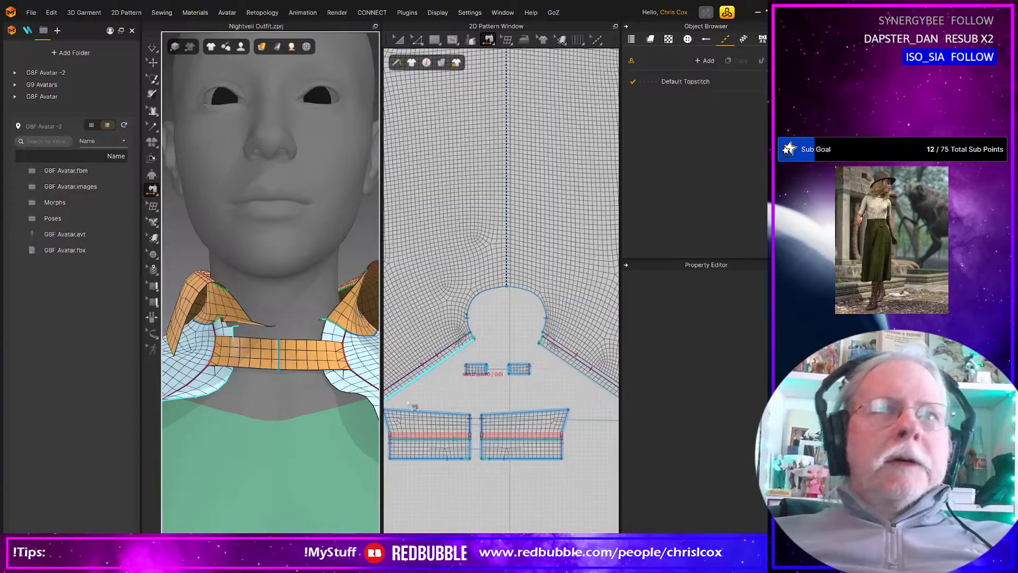
scroll(413, 406, "down", 2)
Step: Unfreeze the cape pattern pieces and simulate them together with the collar
key("a")
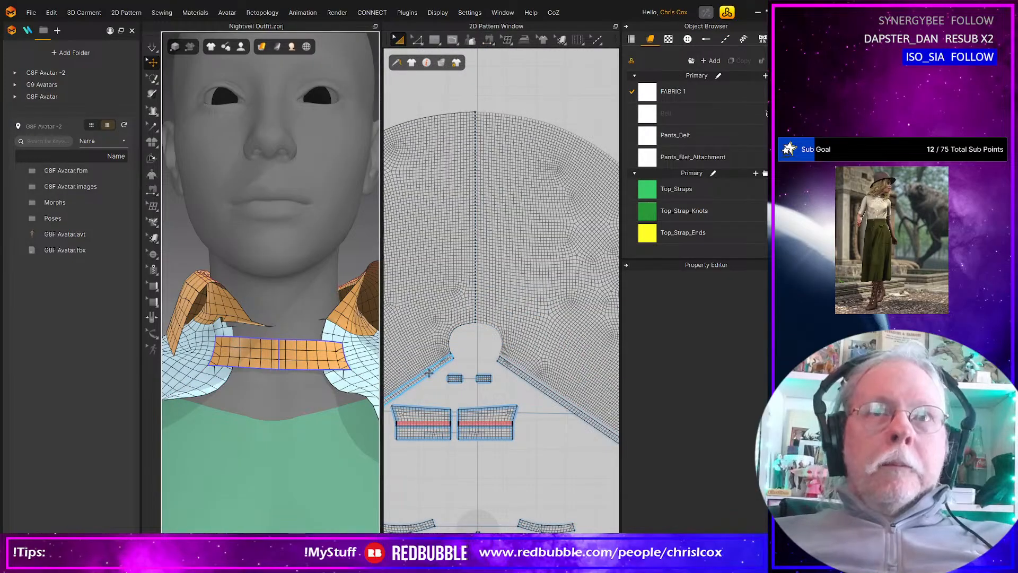
left_click(428, 373)
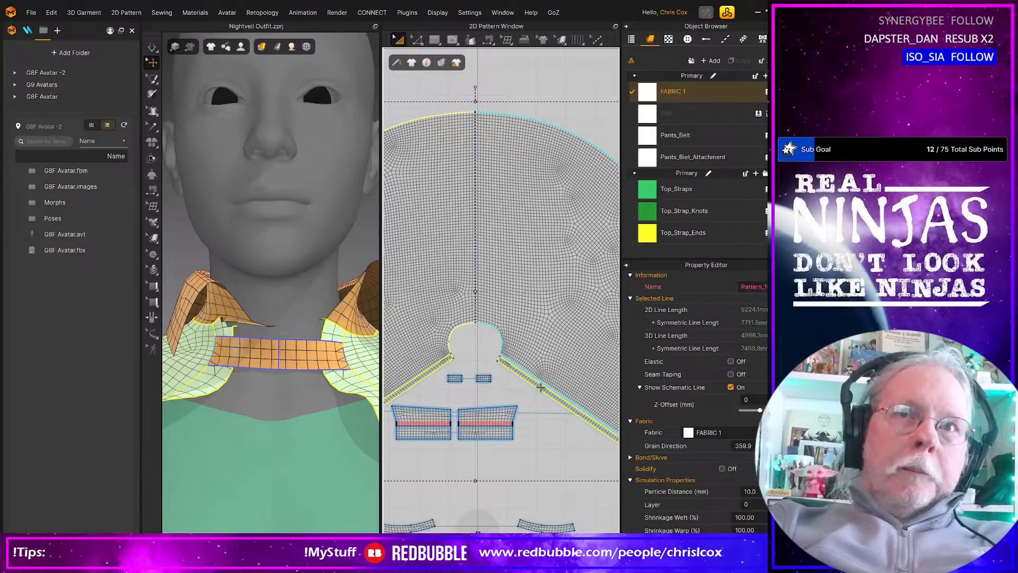
key("ctrl+k")
key("space")
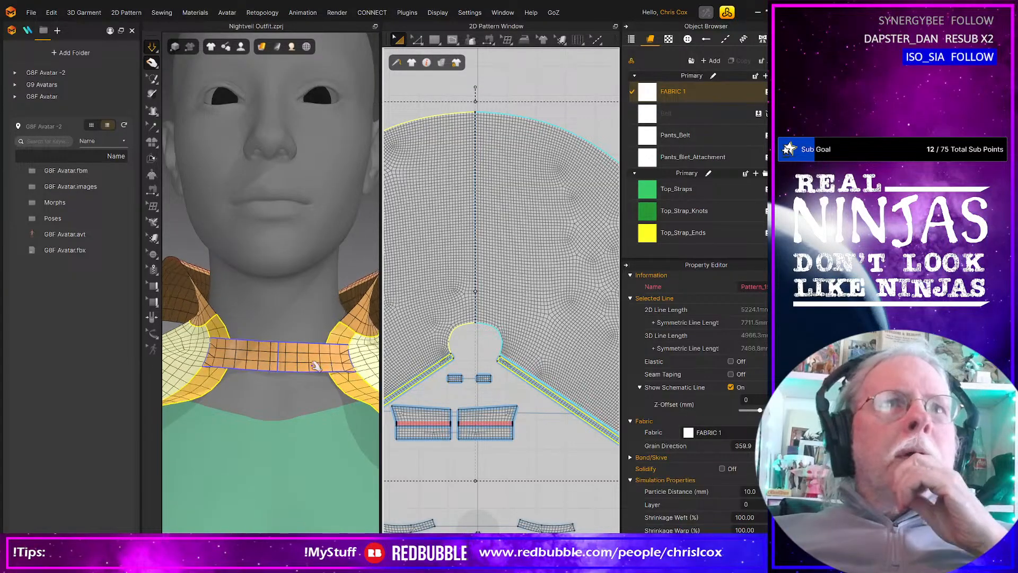
Step: Pull the upper collar piece over at the back of the neck on the simulated avatar to fold it outward
scroll(313, 369, "down", 3)
right_click_drag(314, 370, 409, 371)
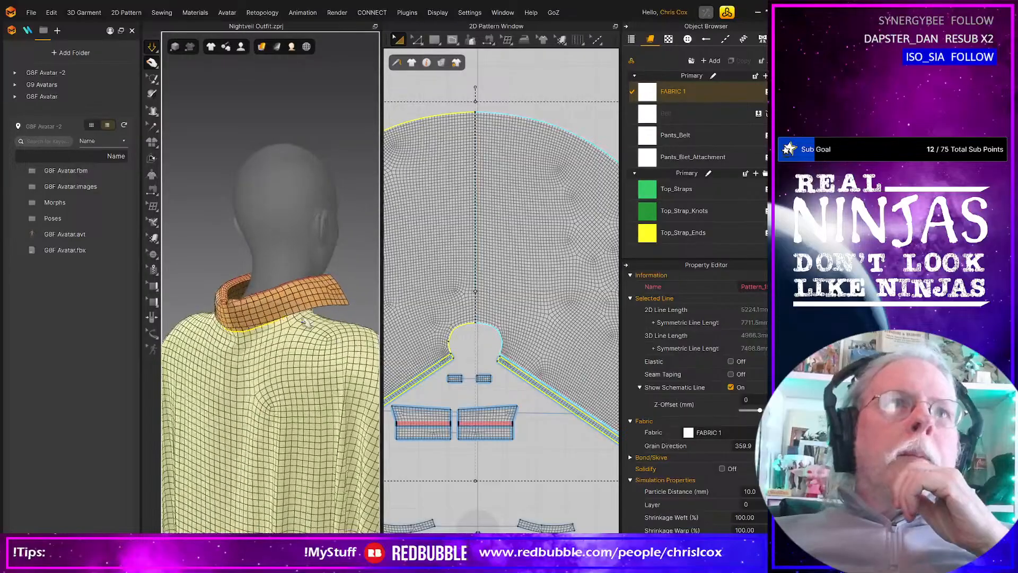
left_click(274, 304)
right_click_drag(313, 300, 345, 308)
right_click_drag(281, 301, 238, 303)
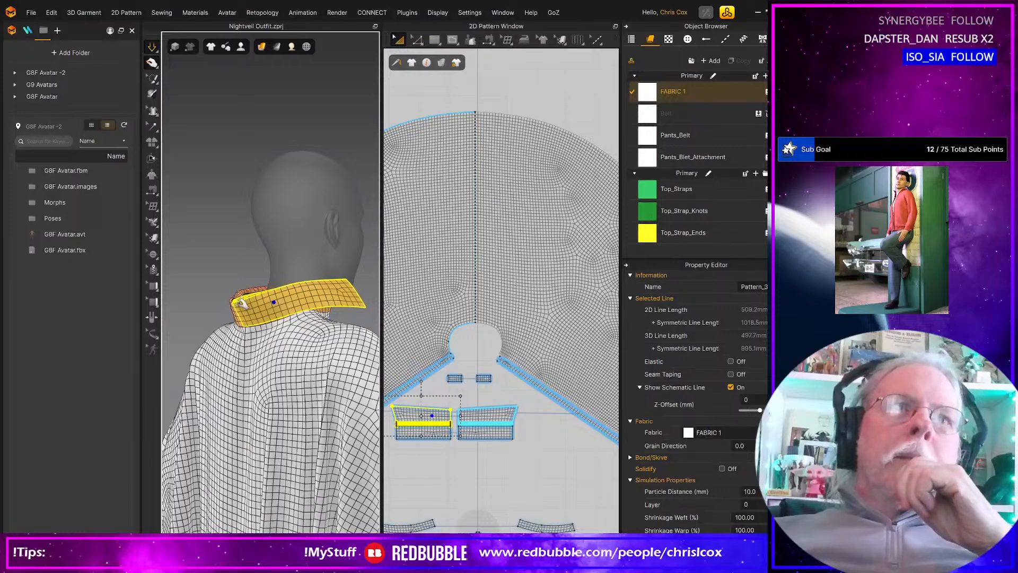
left_click_drag(243, 303, 281, 276)
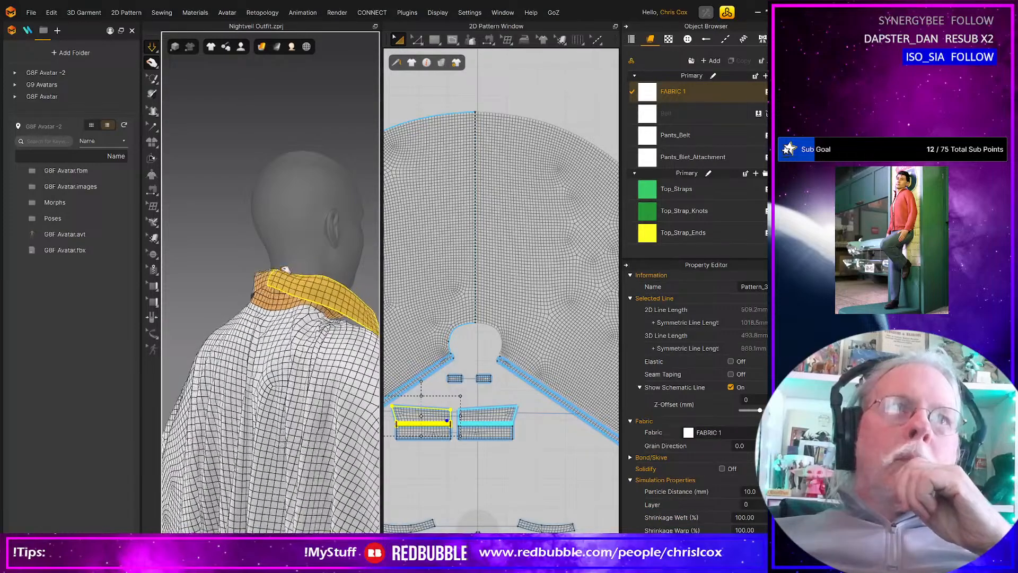
right_click_drag(290, 303, 279, 307)
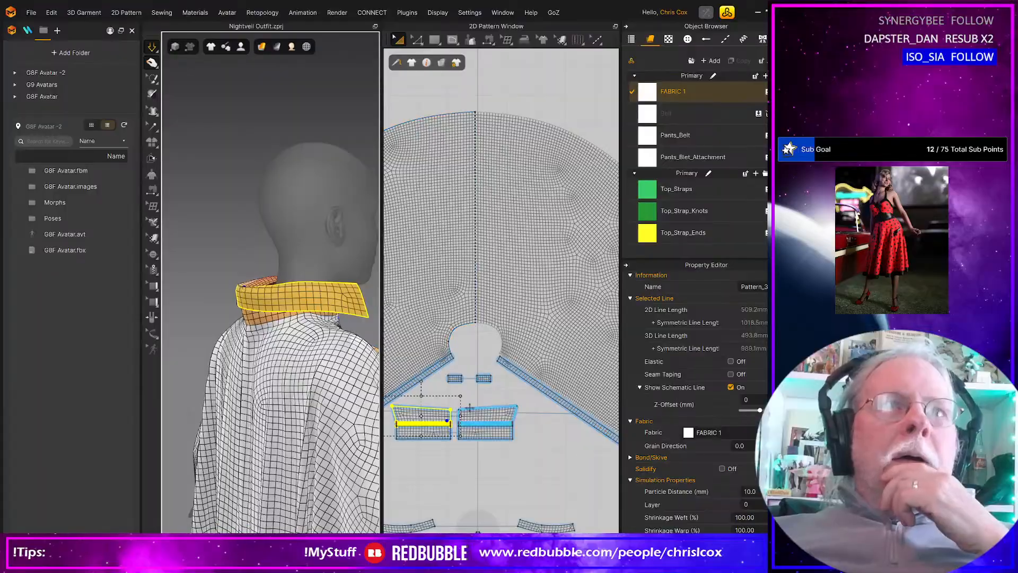
right_click_drag(271, 340, 247, 313)
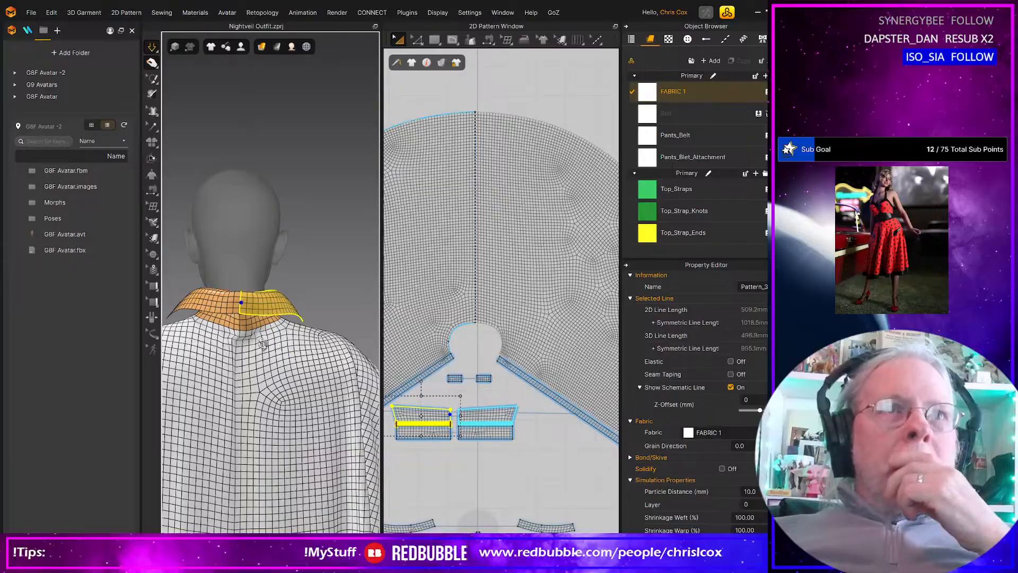
Step: Tug both folded collar halves and the cape at the back of the neck while simulating to even out the collar's drape
right_click_drag(257, 324, 227, 326)
left_click_drag(248, 306, 237, 320)
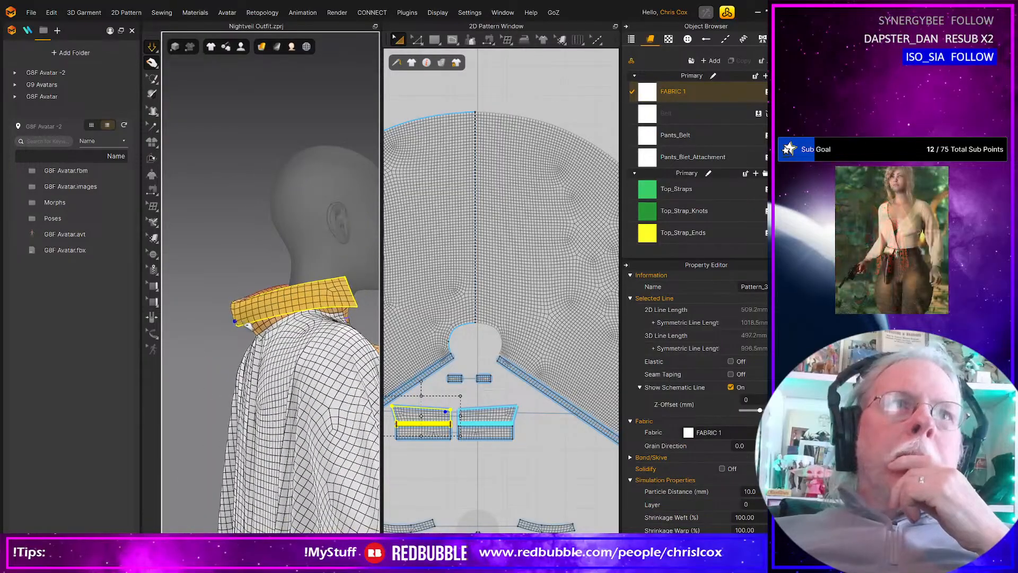
left_click(283, 310)
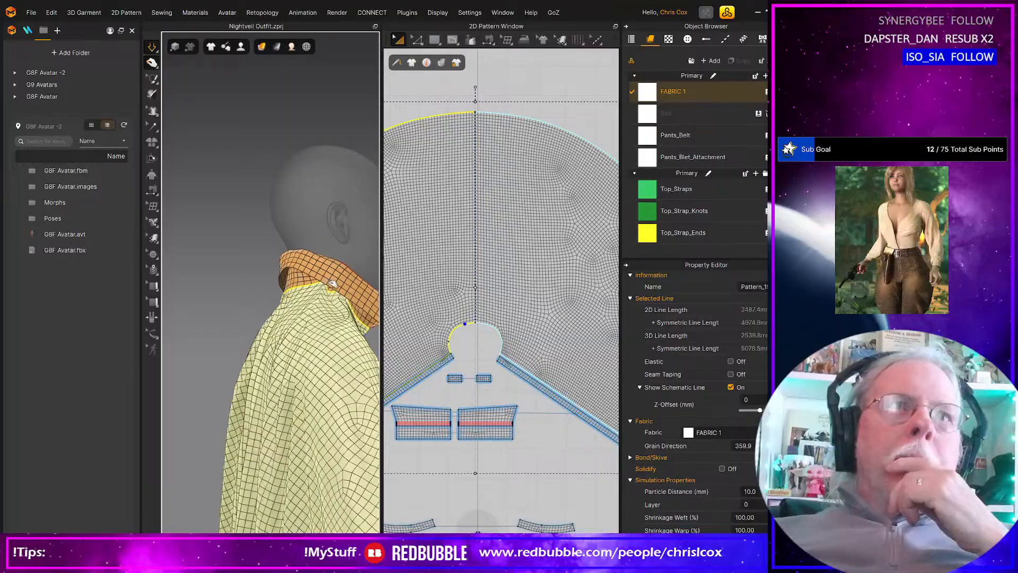
right_click_drag(360, 330, 430, 321)
left_click(257, 293)
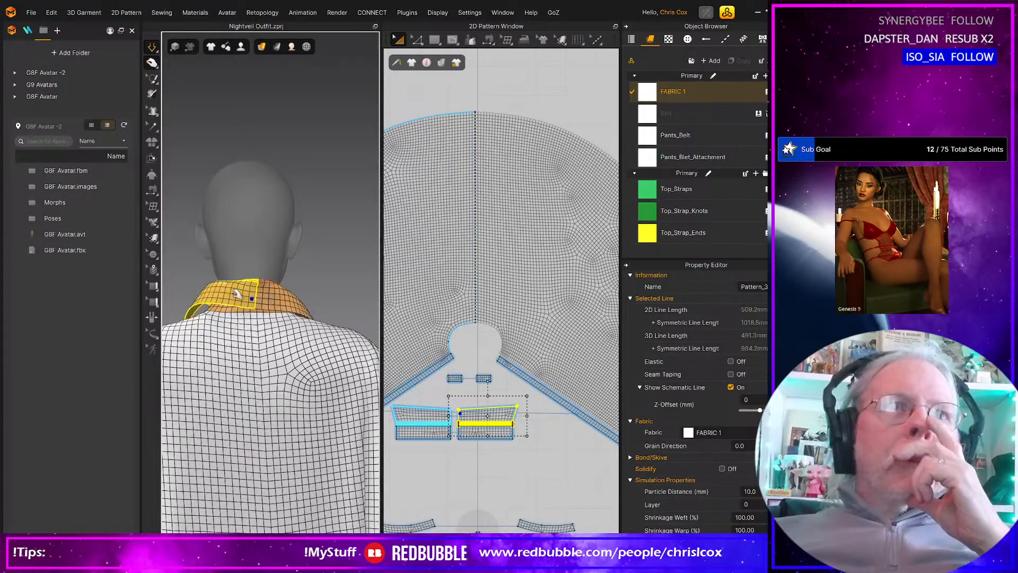
left_click_drag(237, 294, 218, 295)
left_click(278, 294)
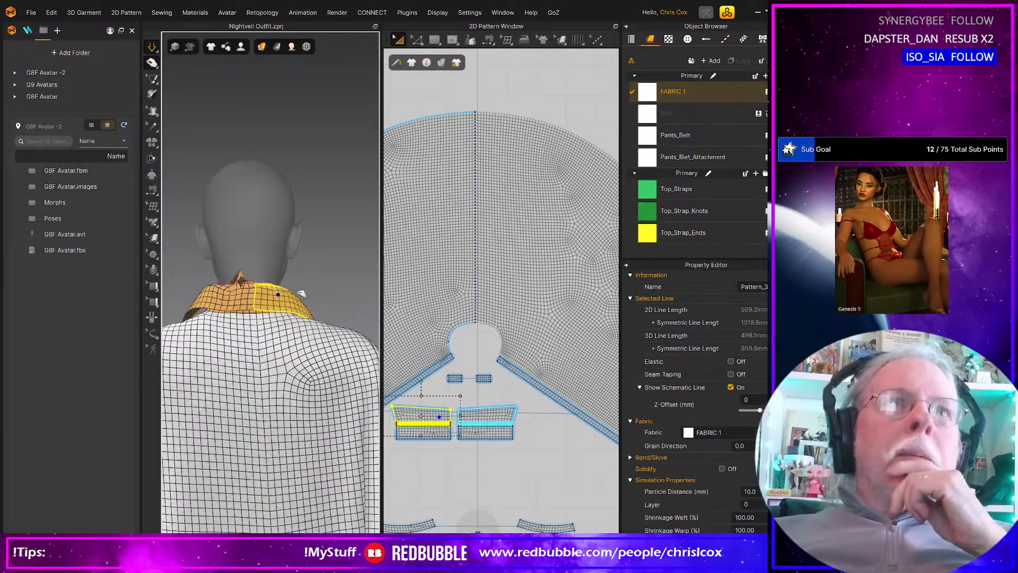
right_click_drag(315, 299, 224, 313)
right_click_drag(286, 324, 319, 284)
left_click(239, 291)
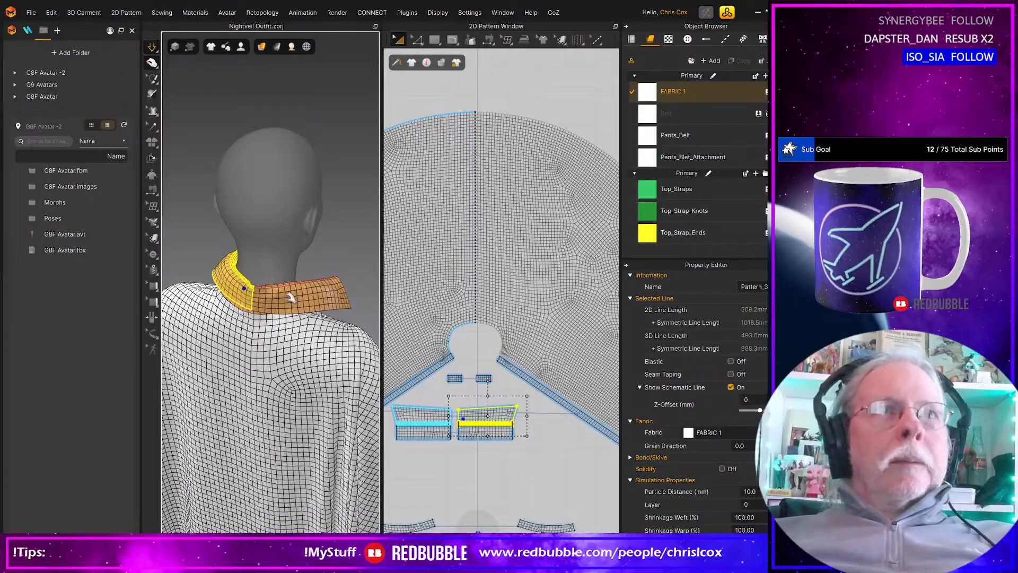
right_click_drag(291, 298, 218, 301)
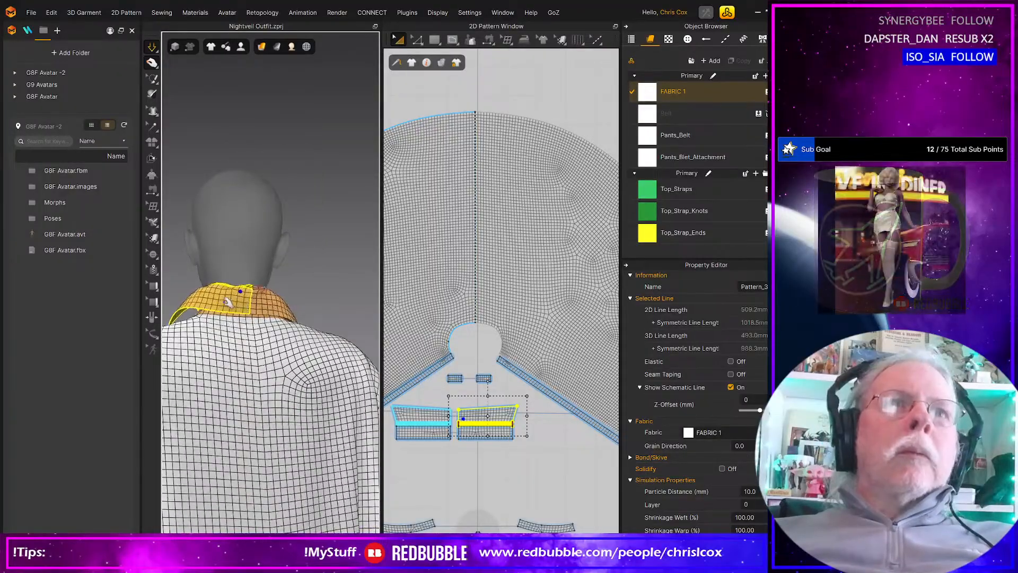
left_click_drag(208, 296, 199, 297)
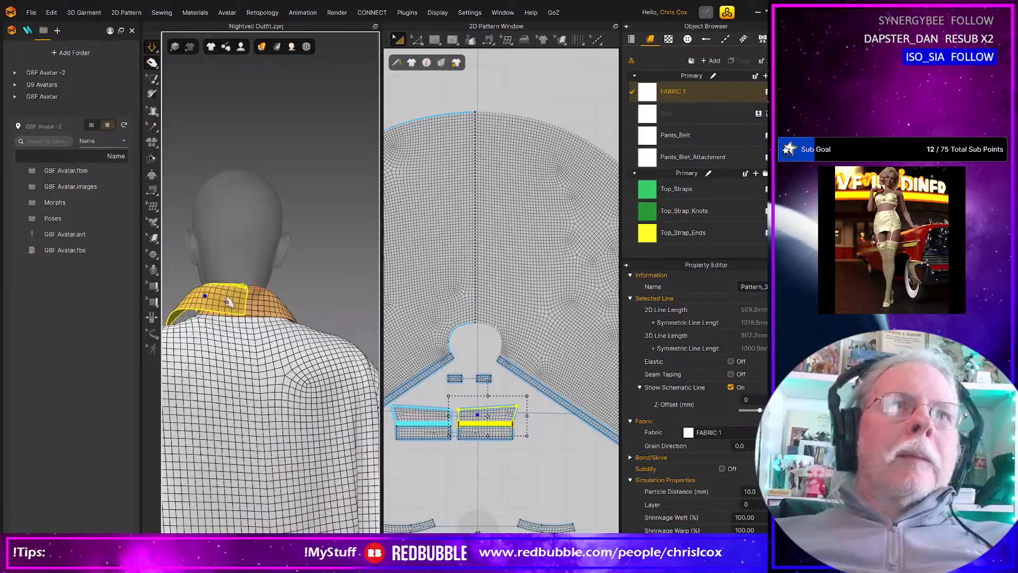
Step: Examine the drape of the cape, collar and front trim strips from the front and both sides, tugging the fabric where needed
right_click_drag(230, 302, 335, 319)
left_click(334, 319)
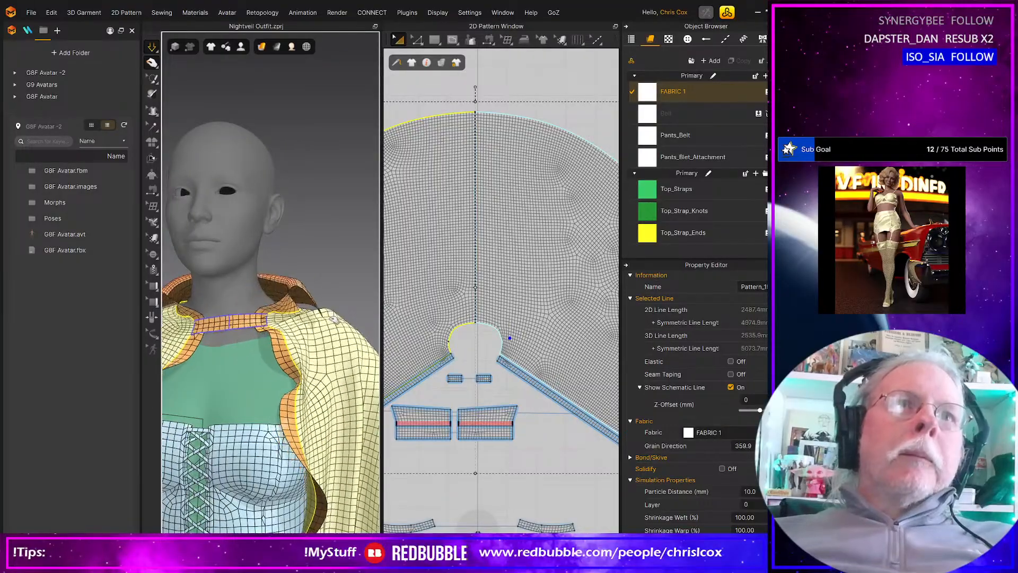
scroll(323, 348, "up", 4)
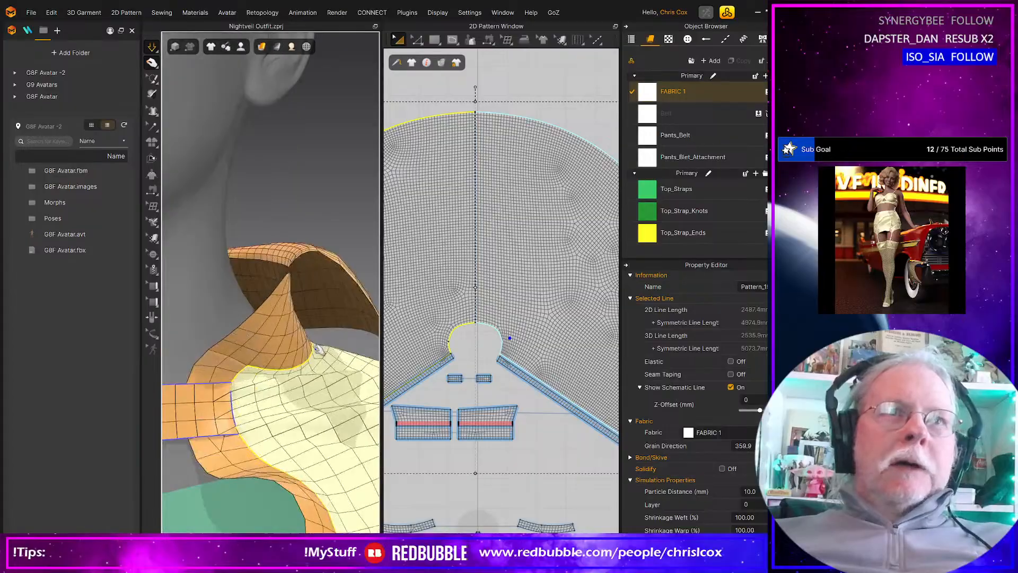
scroll(318, 353, "down", 6)
right_click_drag(318, 353, 369, 357)
left_click(227, 334)
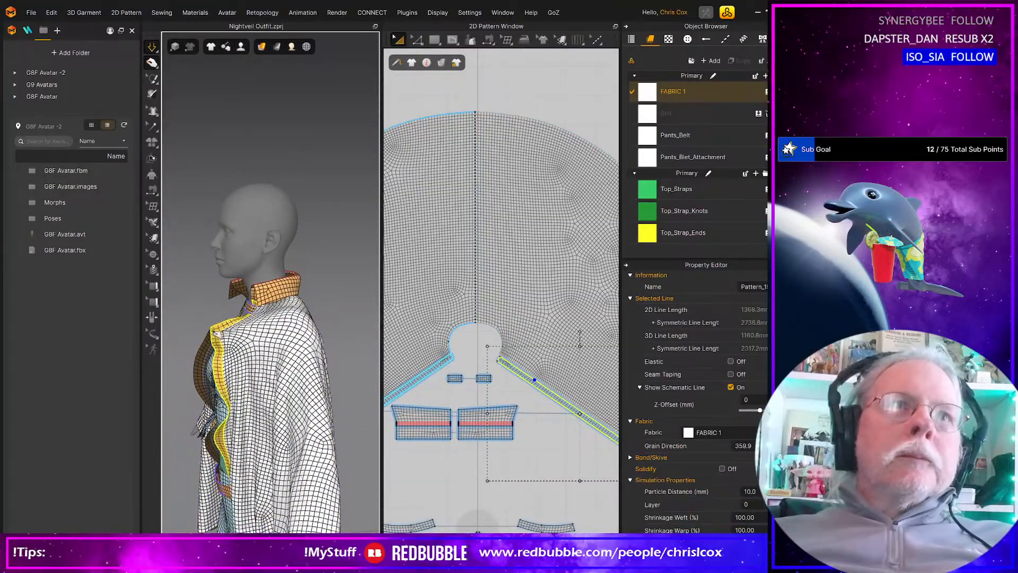
right_click_drag(263, 360, 374, 352)
middle_click_drag(338, 331, 304, 338)
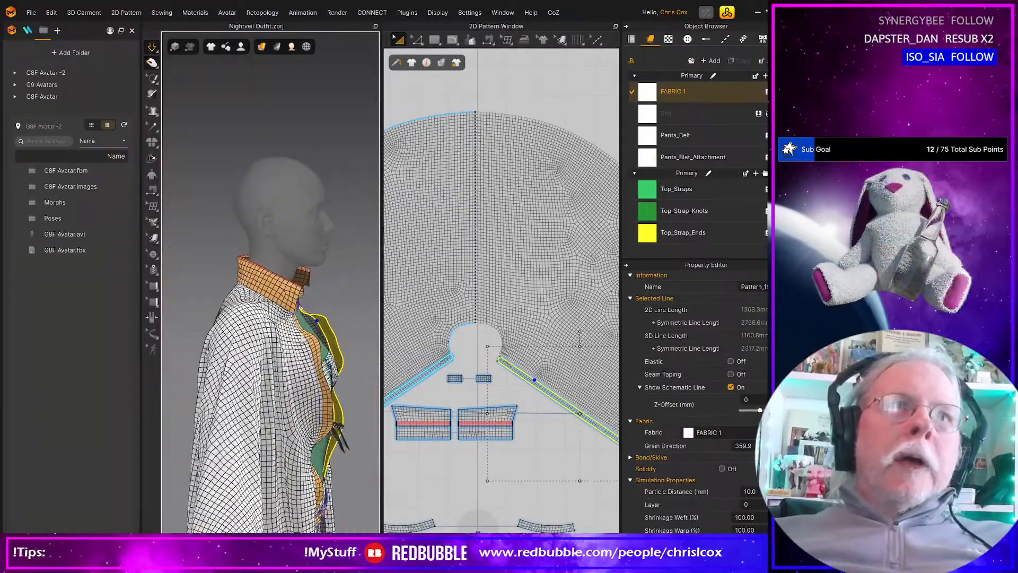
right_click_drag(303, 337, 259, 338)
left_click(356, 316)
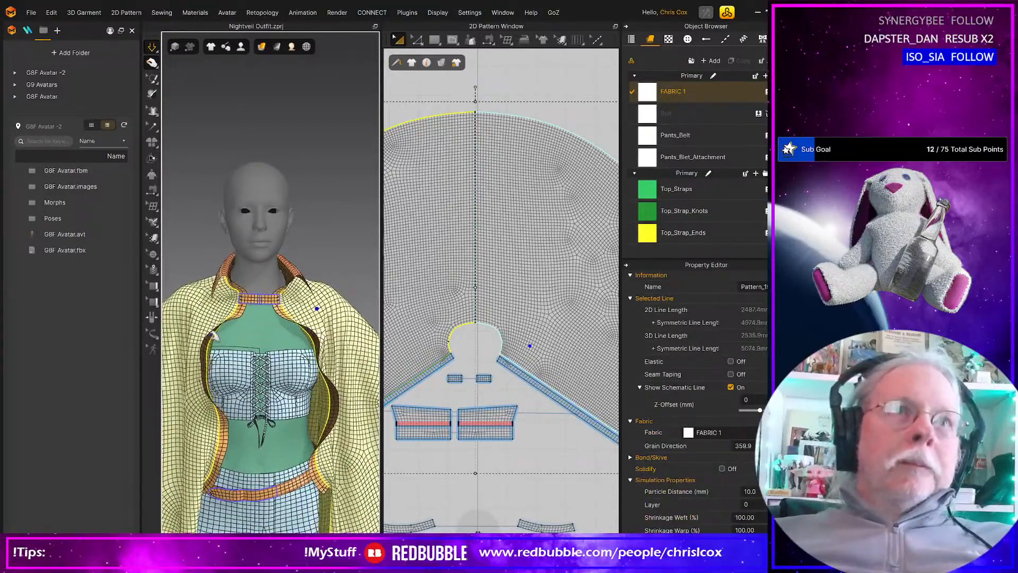
scroll(189, 403, "down", 3)
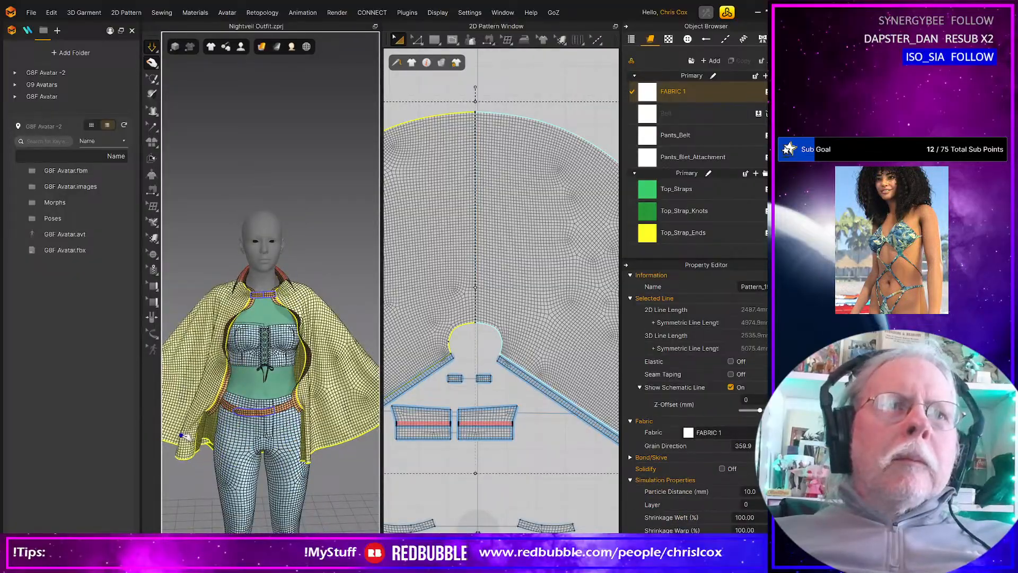
right_click_drag(212, 425, 328, 406)
left_click_drag(294, 404, 275, 398)
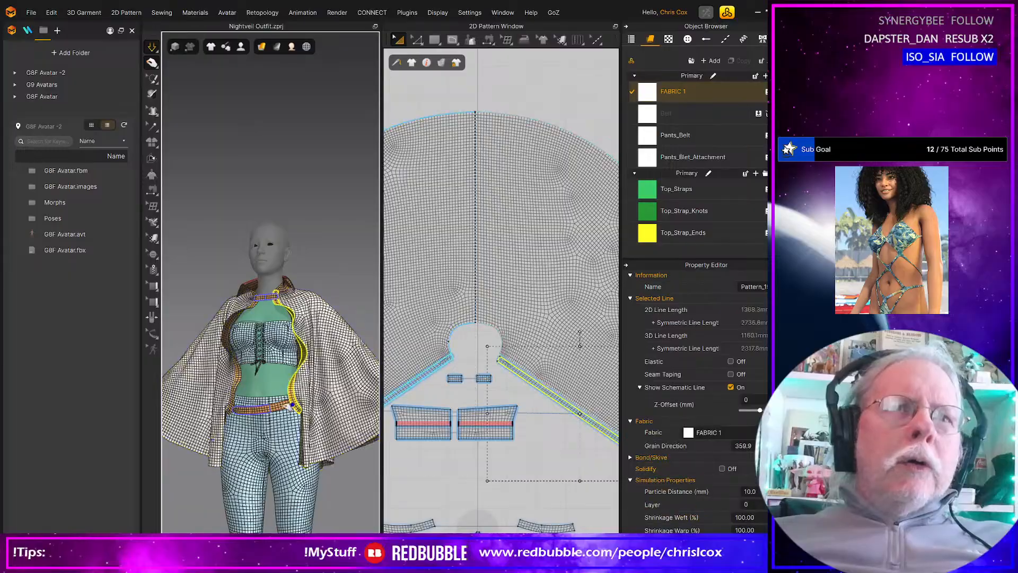
Step: Stop the simulation and shift the trim strip slightly away from the cape's straight front edge in the 2D pattern layout
key("space")
scroll(427, 402, "up", 5)
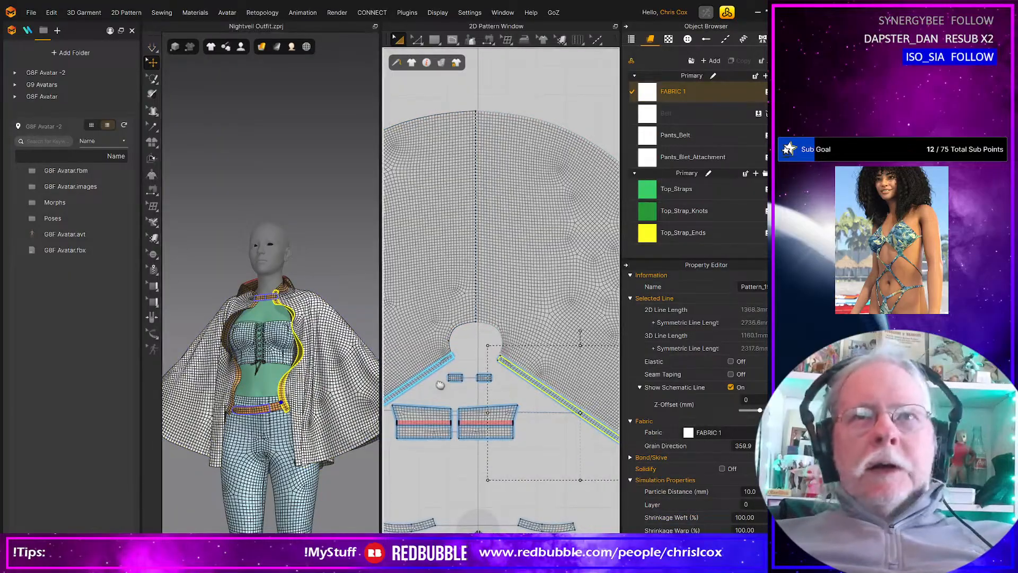
left_click(513, 410)
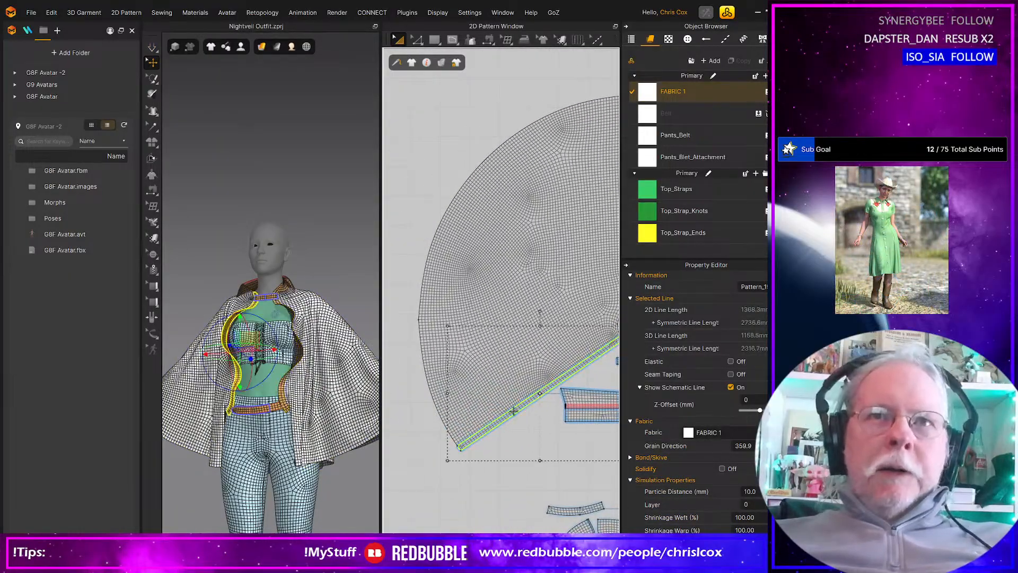
left_click_drag(513, 410, 516, 411)
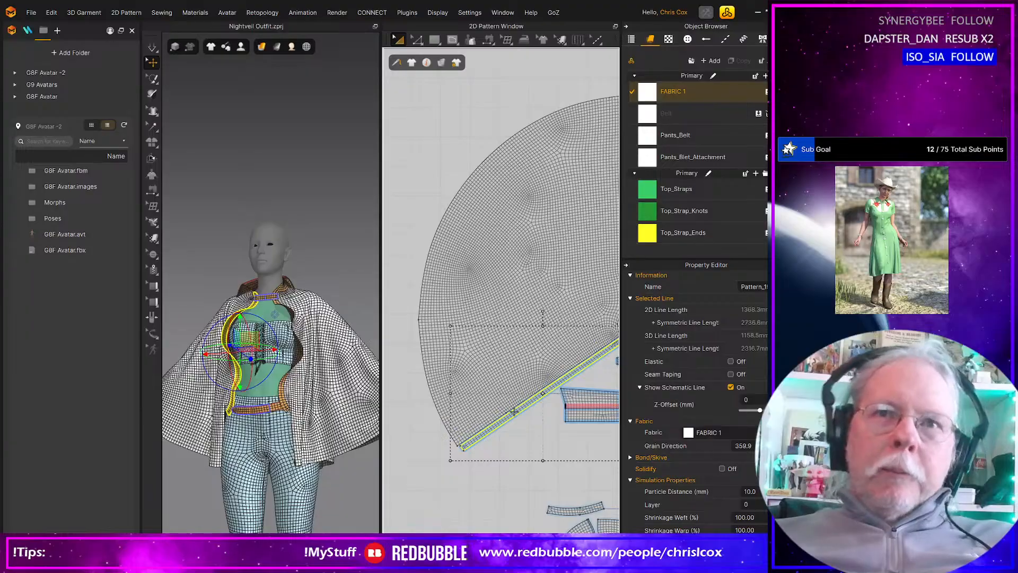
Step: Edit the seam joining the cape to its trim strip, moving the seam's end point onto the cape's hem corner
scroll(513, 411, "up", 3)
key("m")
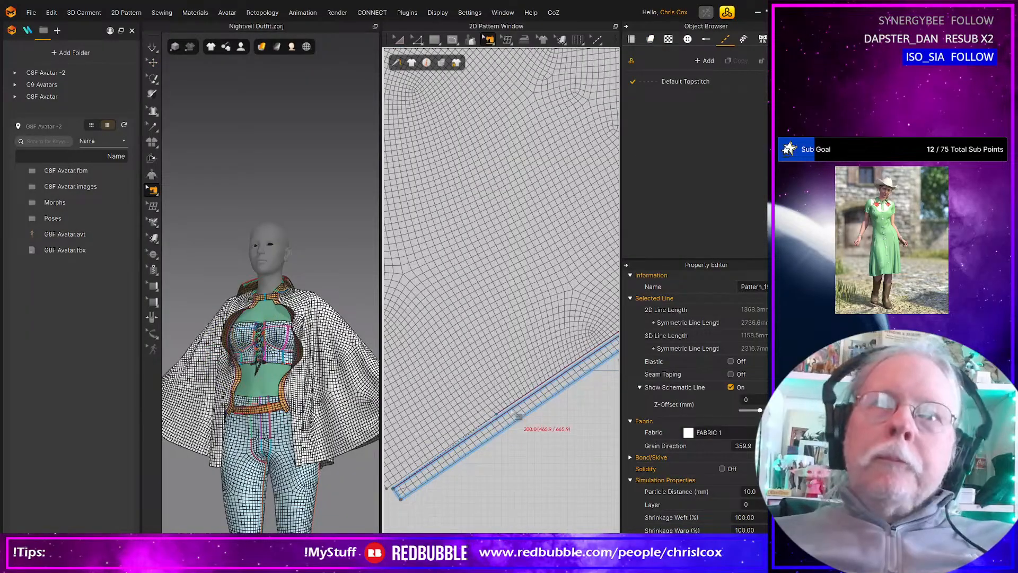
left_click(499, 416)
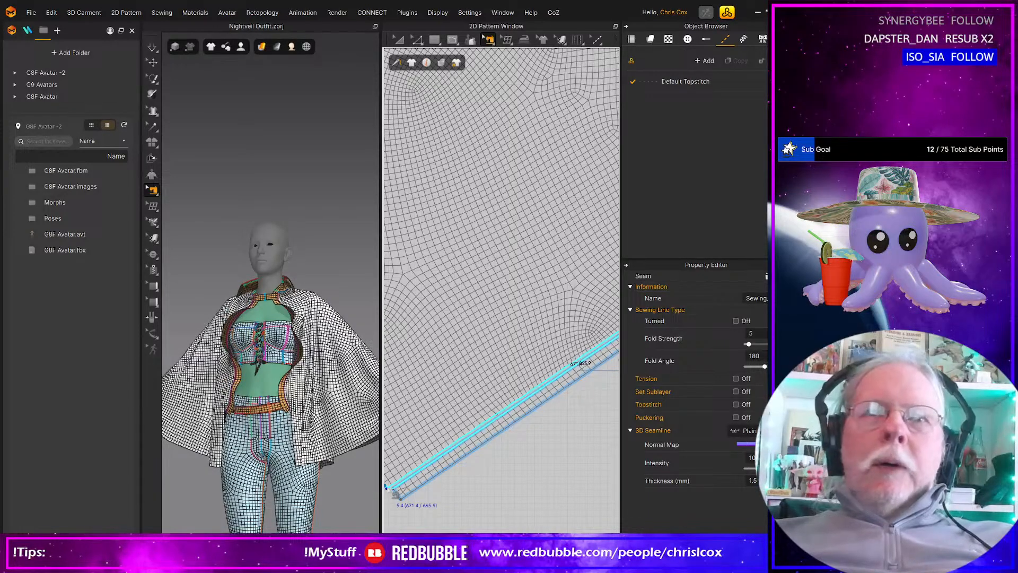
scroll(387, 488, "up", 2)
scroll(387, 488, "up", 5)
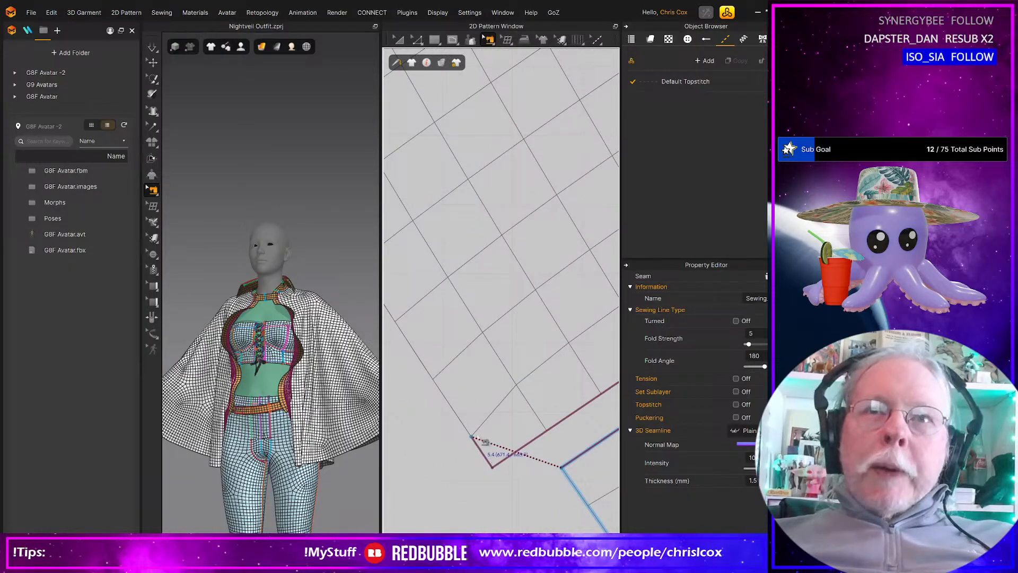
left_click_drag(474, 439, 493, 467)
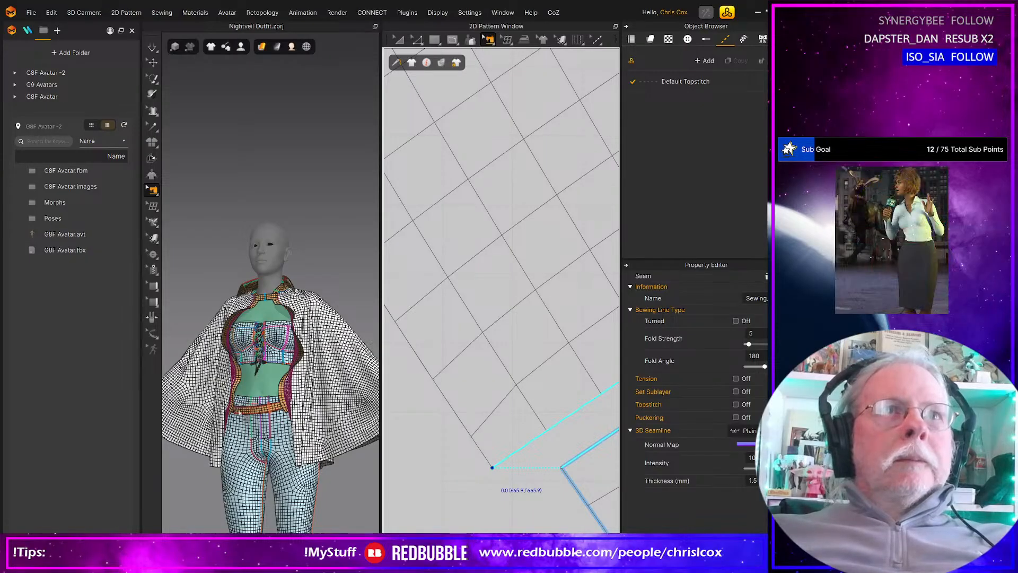
Step: Run the simulation to settle the corrected front trim, and tug the side of the cape from behind
key("space")
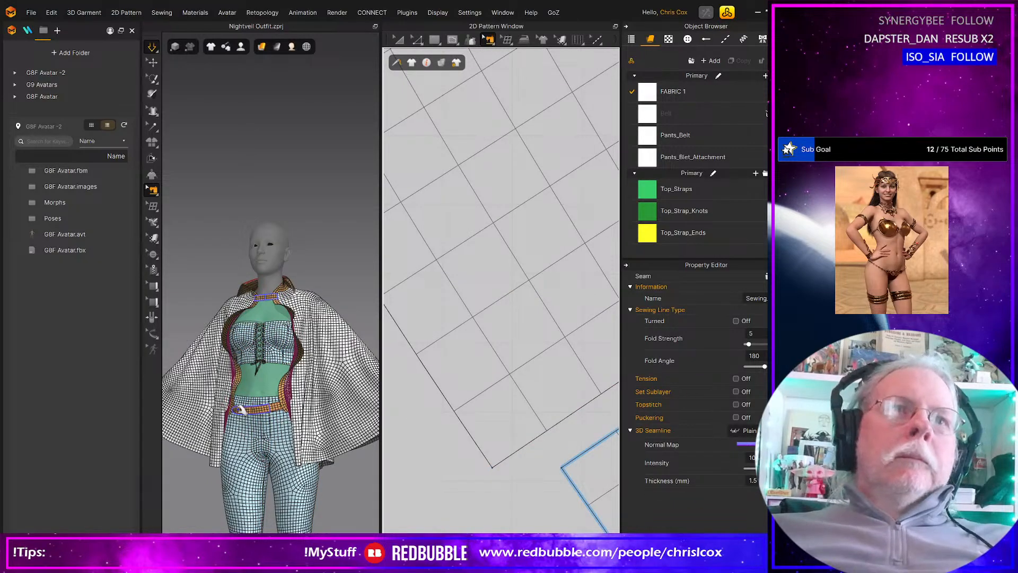
key("space")
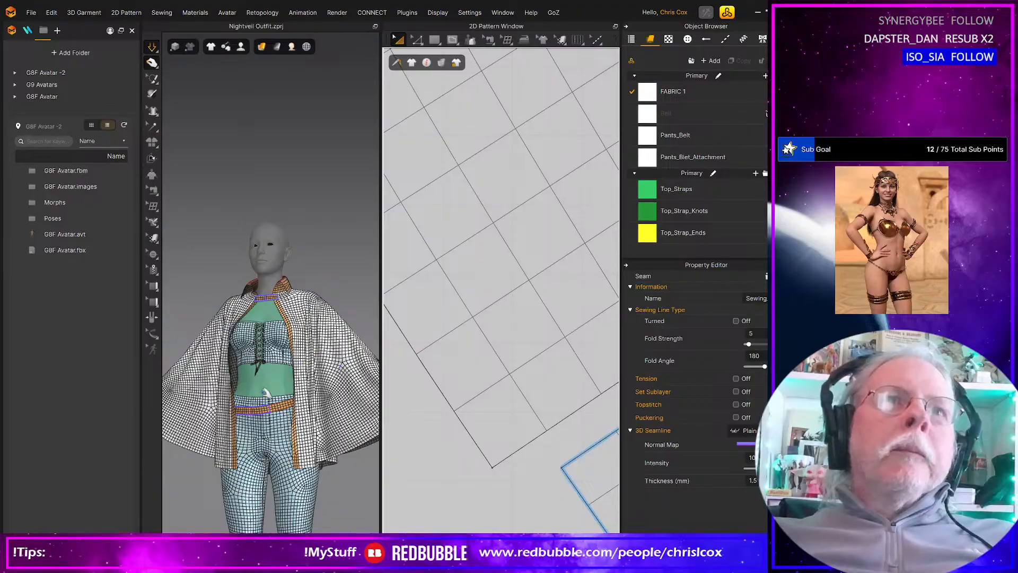
right_click_drag(241, 410, 173, 382)
left_click(170, 376)
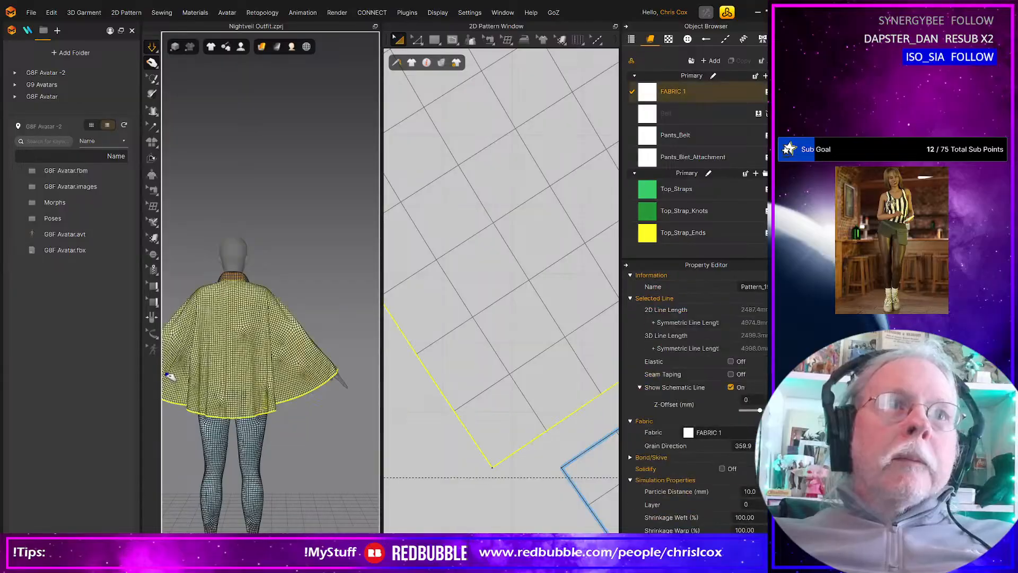
Step: Examine the simulated cape from the back, side and front, checking the hem, collar, neck strap and front trim
right_click_drag(203, 418, 156, 462)
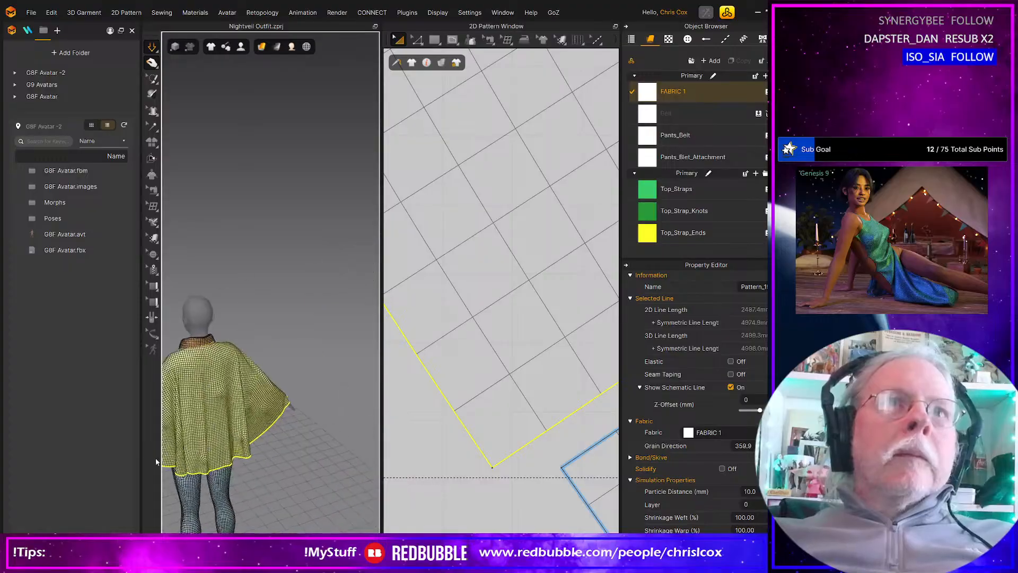
middle_click_drag(191, 412, 323, 277)
right_click_drag(238, 333, 347, 324)
middle_click_drag(352, 369, 366, 345)
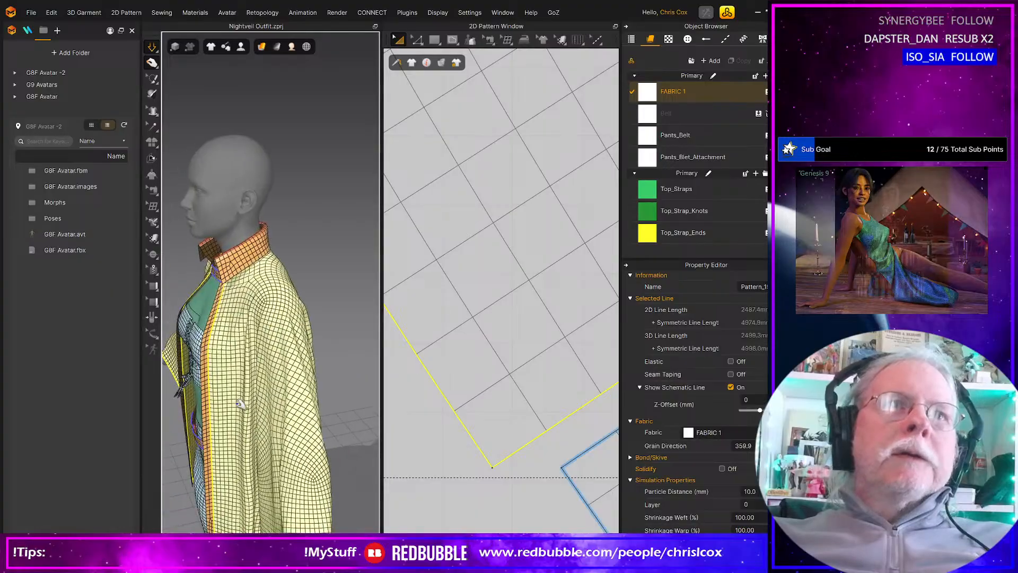
right_click_drag(243, 402, 337, 397)
middle_click_drag(336, 397, 389, 419)
scroll(317, 421, "up", 1)
scroll(316, 421, "up", 3)
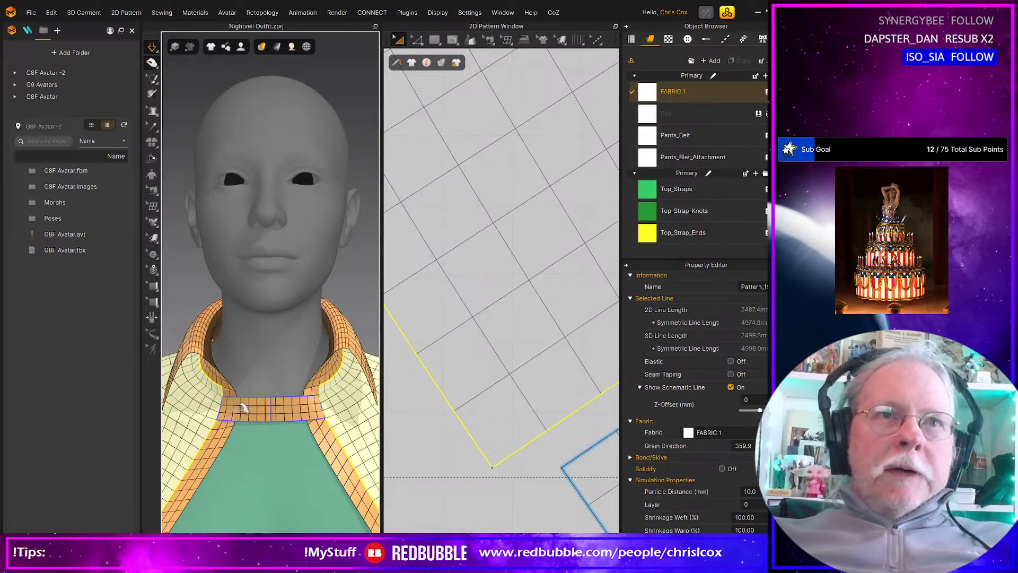
scroll(301, 415, "down", 5)
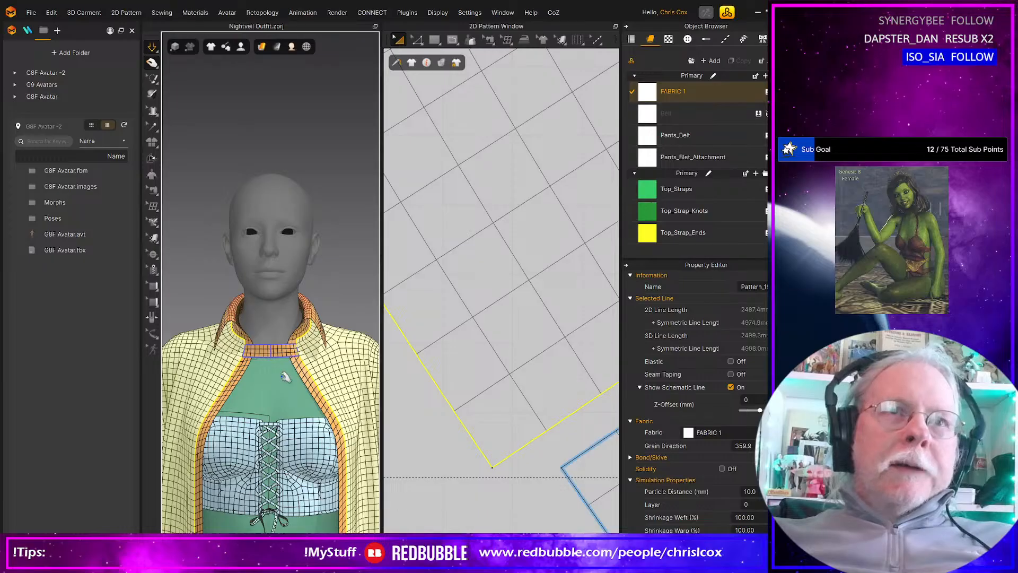
middle_click_drag(289, 393, 308, 236)
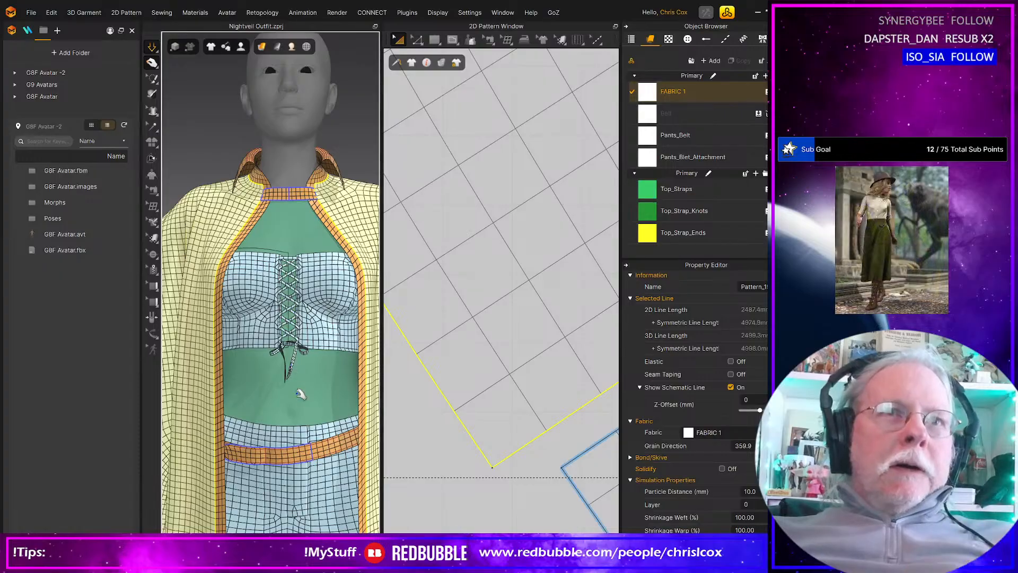
middle_click_drag(297, 395, 299, 383)
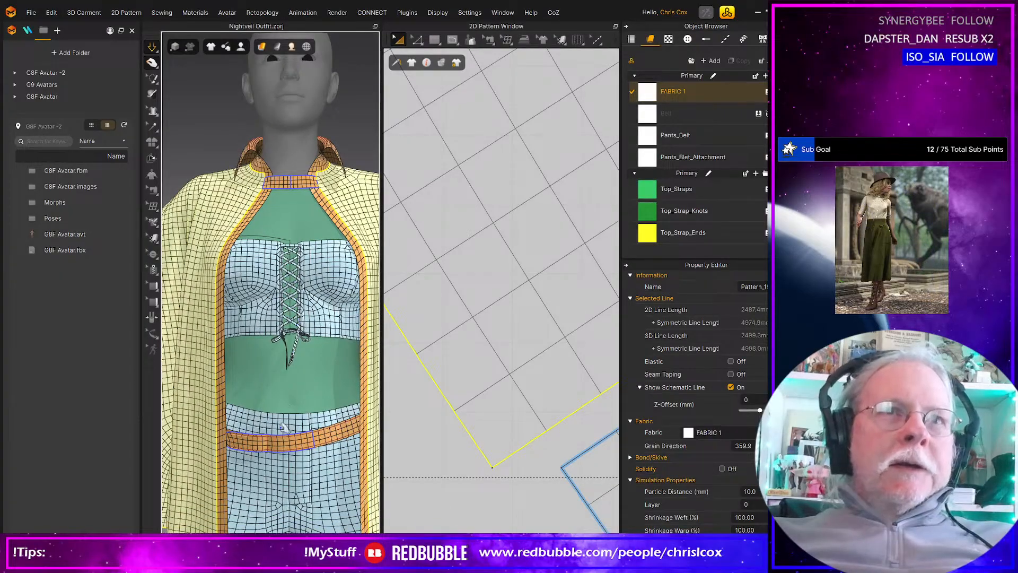
middle_click_drag(284, 435, 302, 334)
Step: Select the pants belt and examine up close how it sits around the waist
left_click(300, 341)
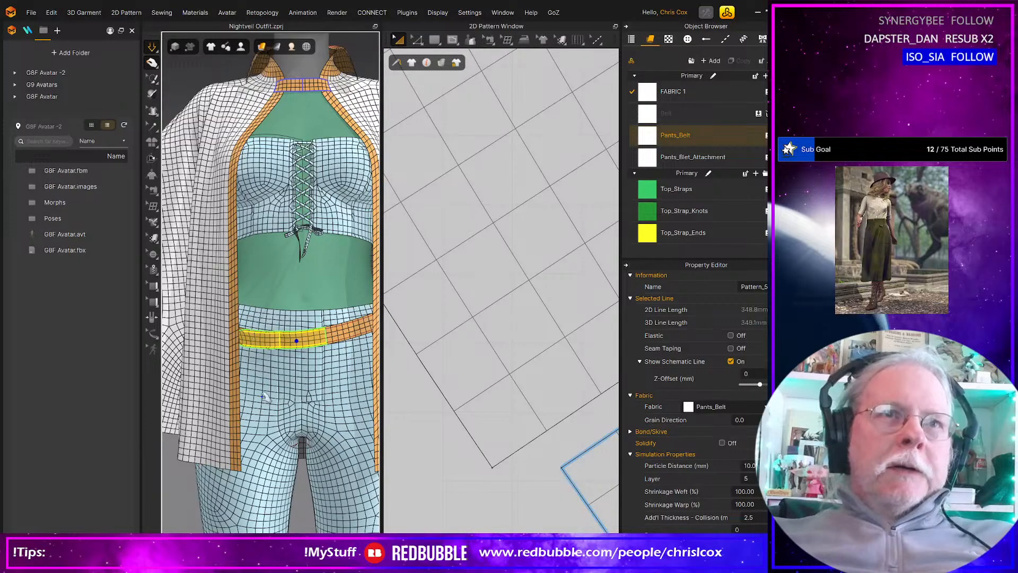
scroll(266, 422, "down", 5)
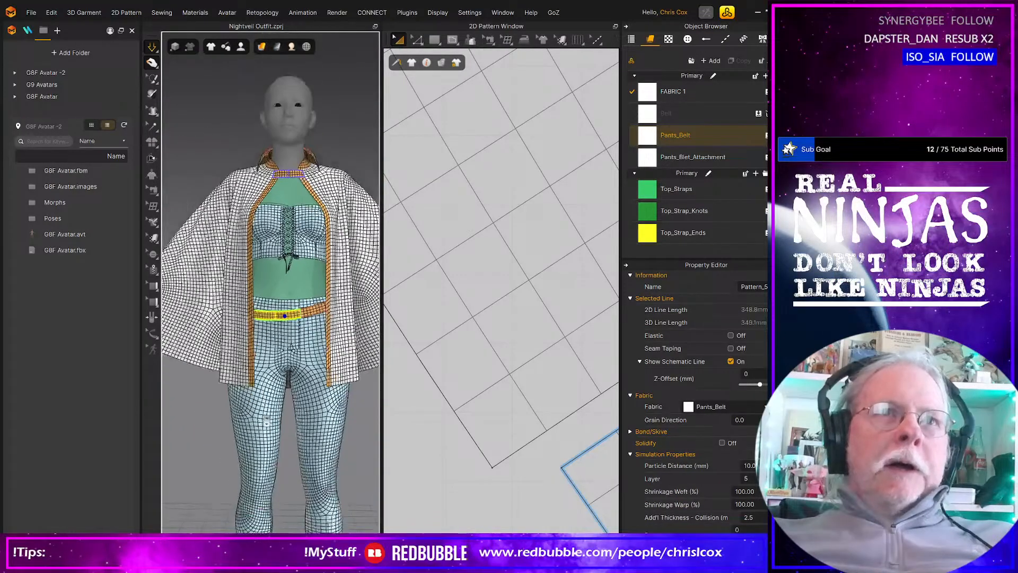
right_click_drag(266, 422, 244, 413)
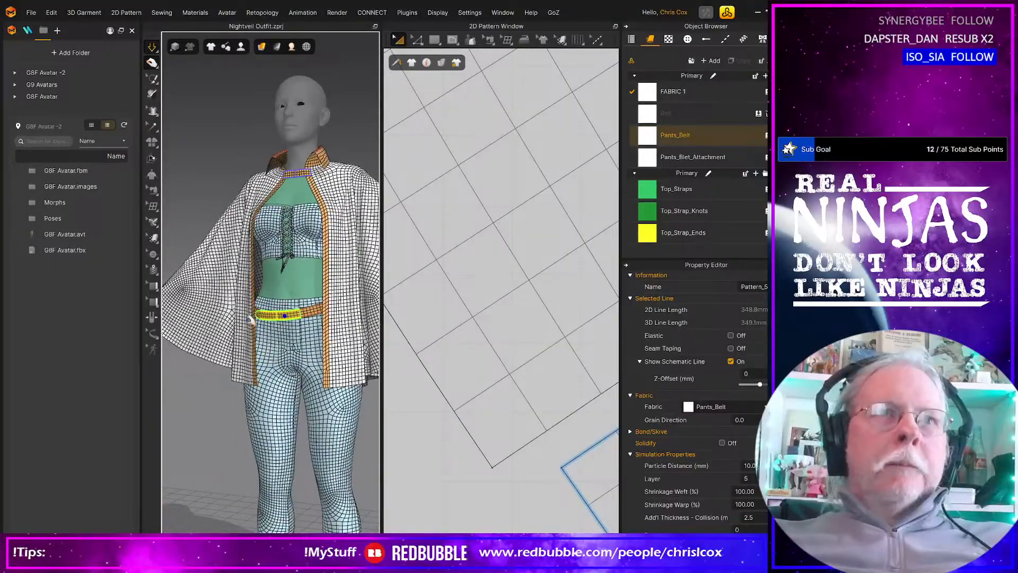
right_click_drag(259, 315, 265, 309)
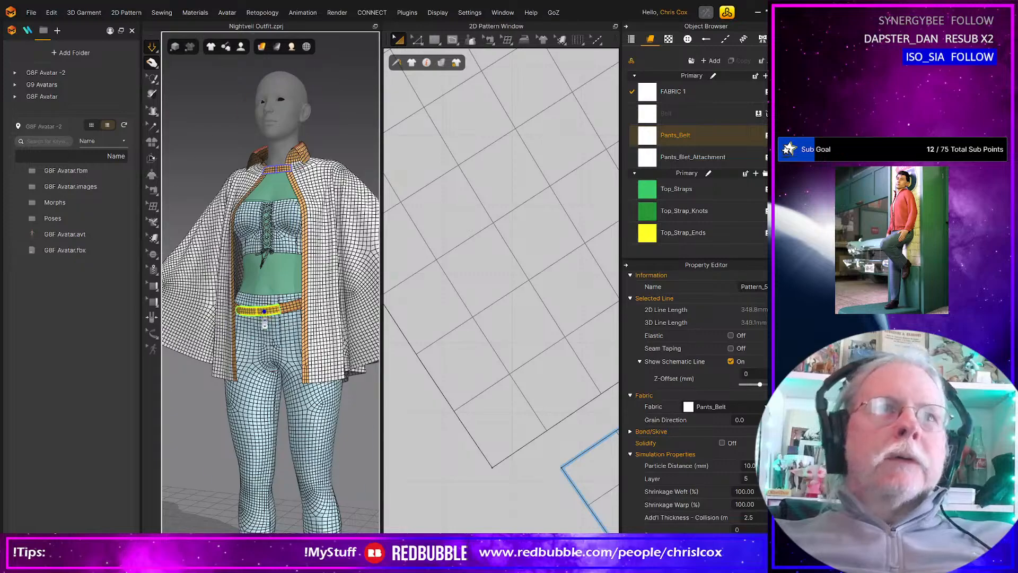
scroll(261, 324, "up", 5)
scroll(260, 324, "up", 5)
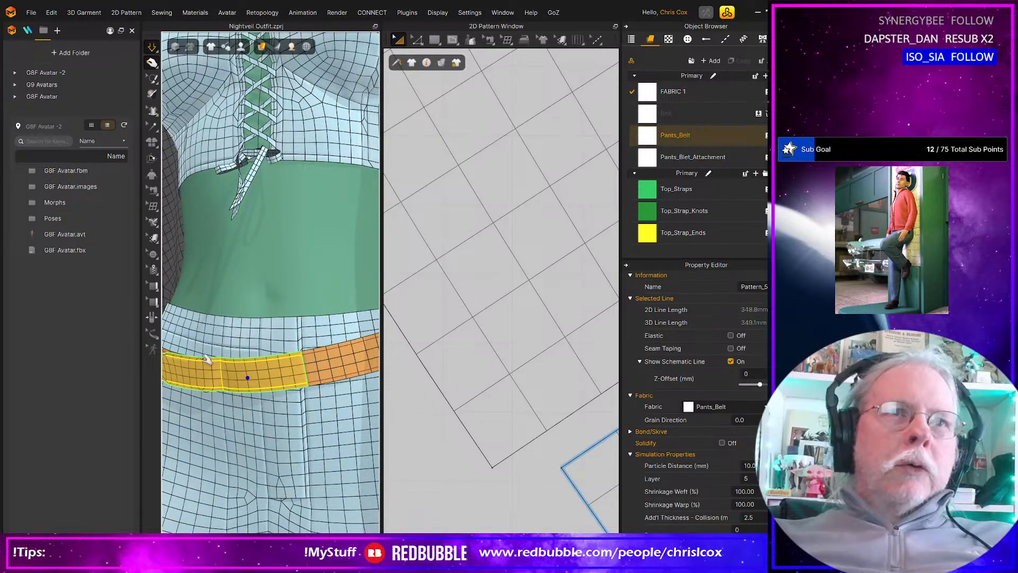
Step: Examine the pants belt up close from the front and side, selecting each of its overlapping pieces around the waist
right_click_drag(289, 382, 259, 362)
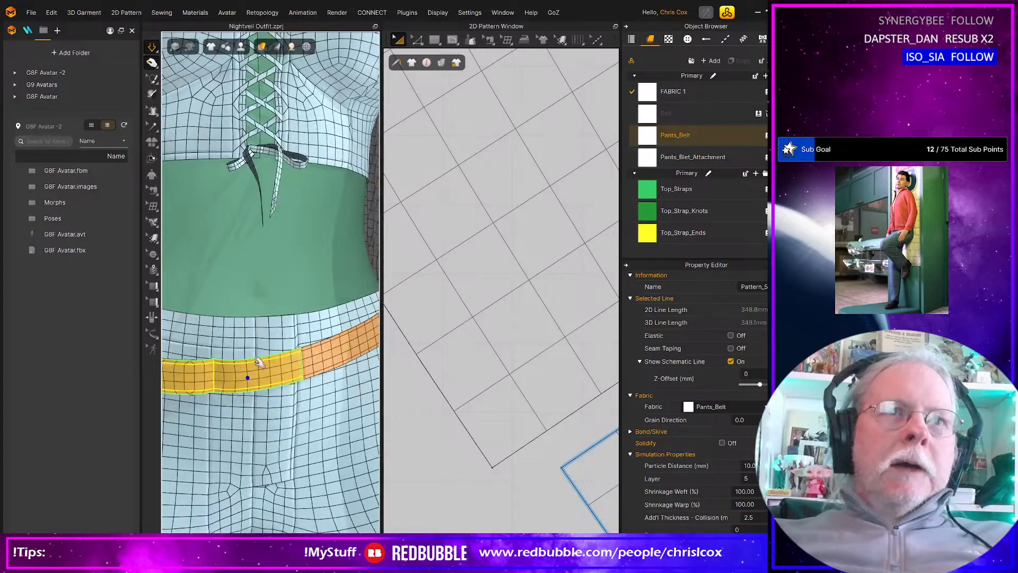
right_click_drag(284, 409, 266, 418)
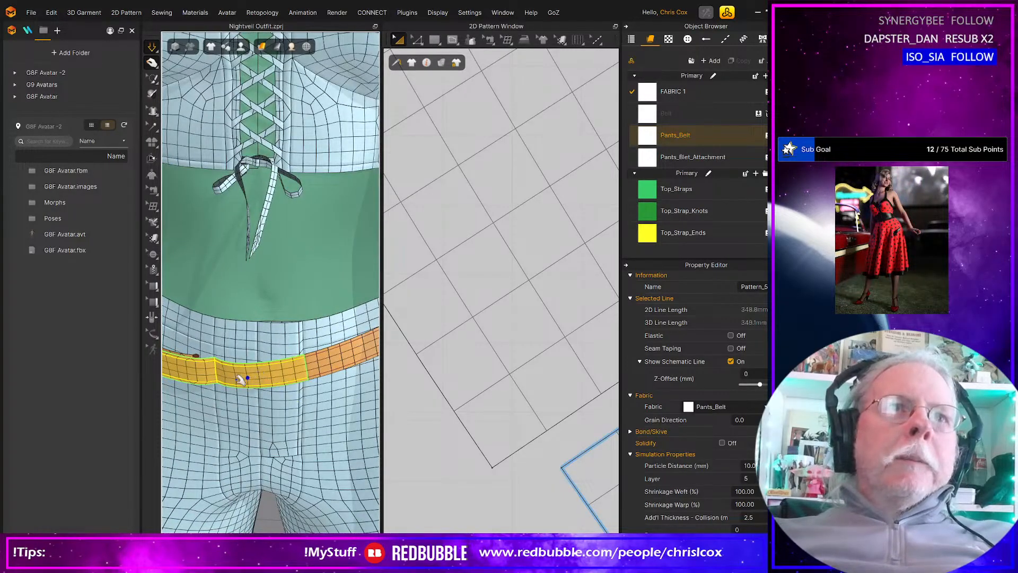
left_click(196, 356)
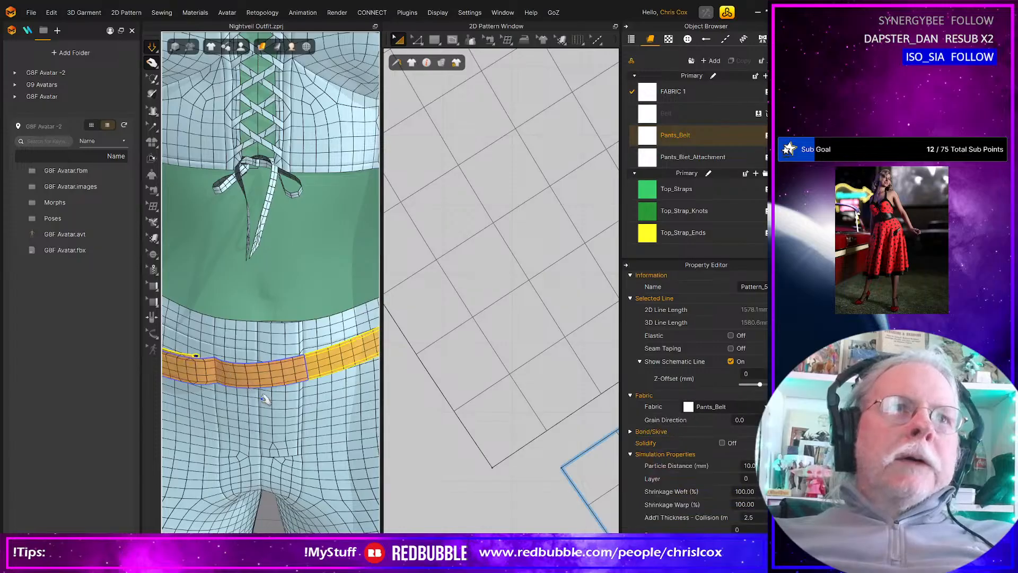
scroll(246, 407, "down", 2)
right_click_drag(213, 392, 288, 375)
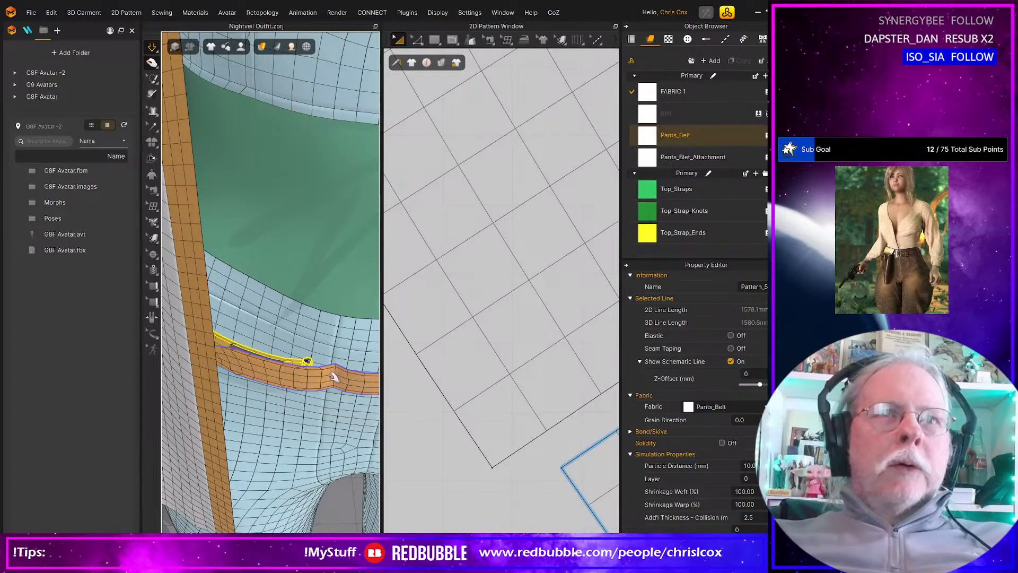
left_click(280, 367)
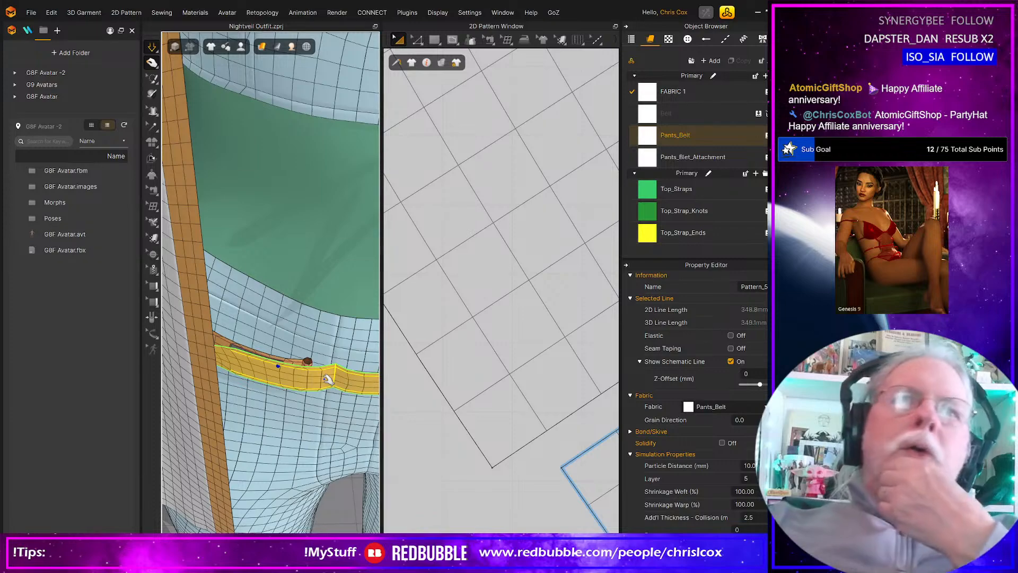
right_click_drag(320, 383, 297, 335)
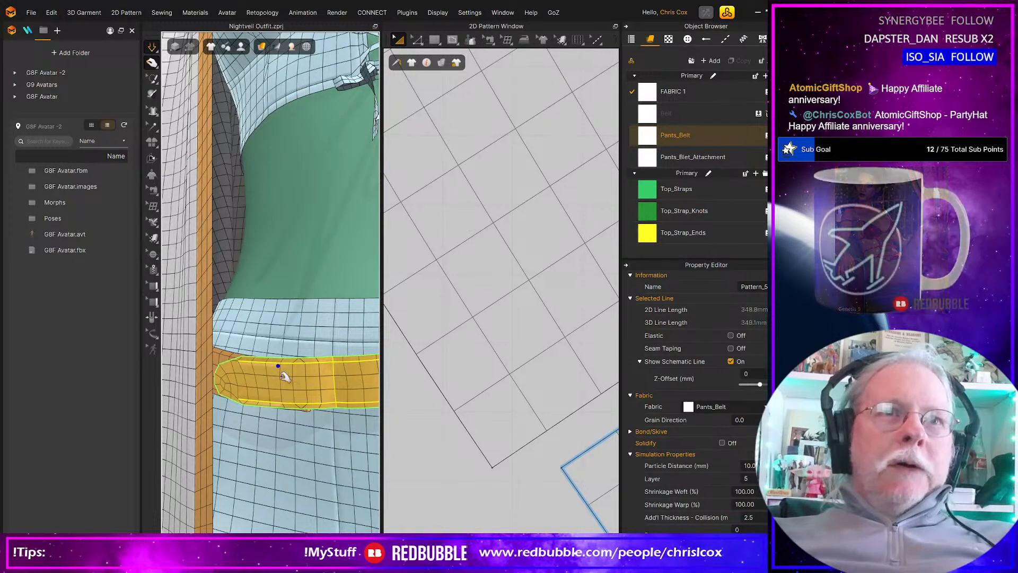
Step: Examine how the cape, top and pants belt sit together on the avatar from the front and the back
scroll(268, 384, "down", 8)
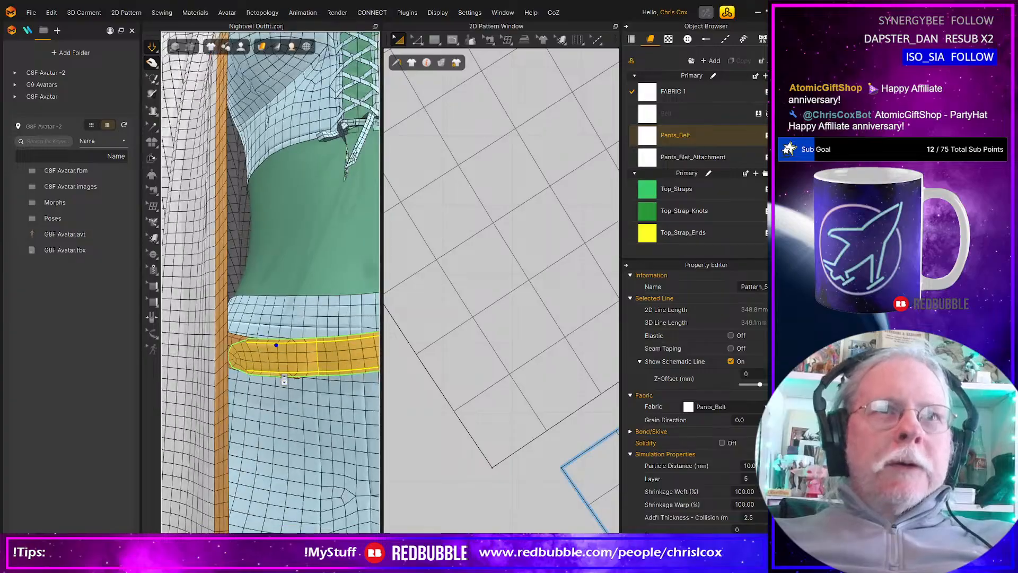
scroll(285, 377, "down", 1)
mouse_move(285, 378)
right_mouse_down()
mouse_move(325, 399)
mouse_move(383, 392)
mouse_move(295, 395)
right_mouse_up()
scroll(300, 383, "down", 3)
scroll(296, 392, "up", 3)
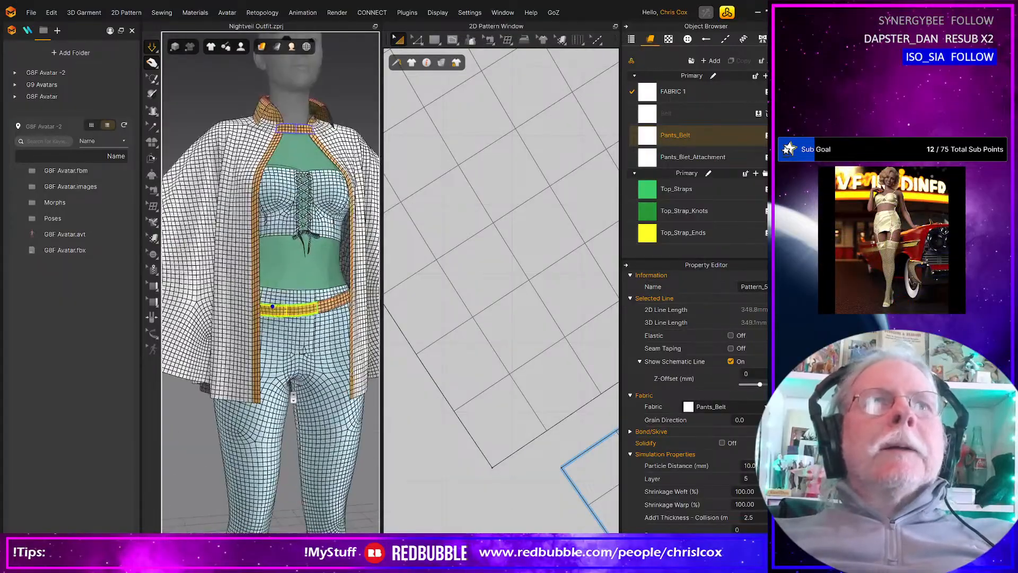
scroll(299, 387, "down", 2)
right_click_drag(302, 385, 132, 389)
scroll(305, 387, "up", 3)
scroll(305, 389, "down", 3)
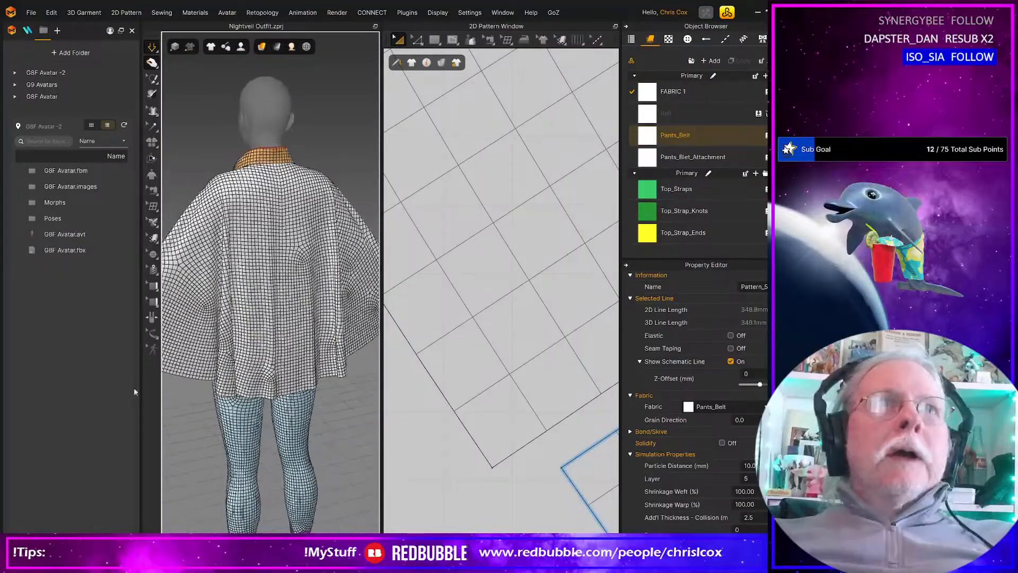
right_click_drag(225, 377, 370, 364)
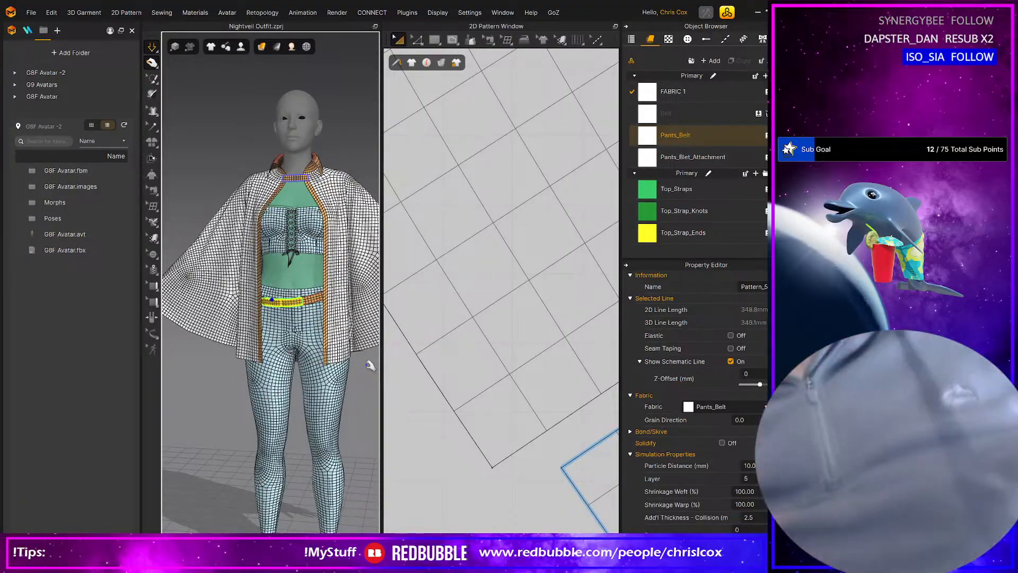
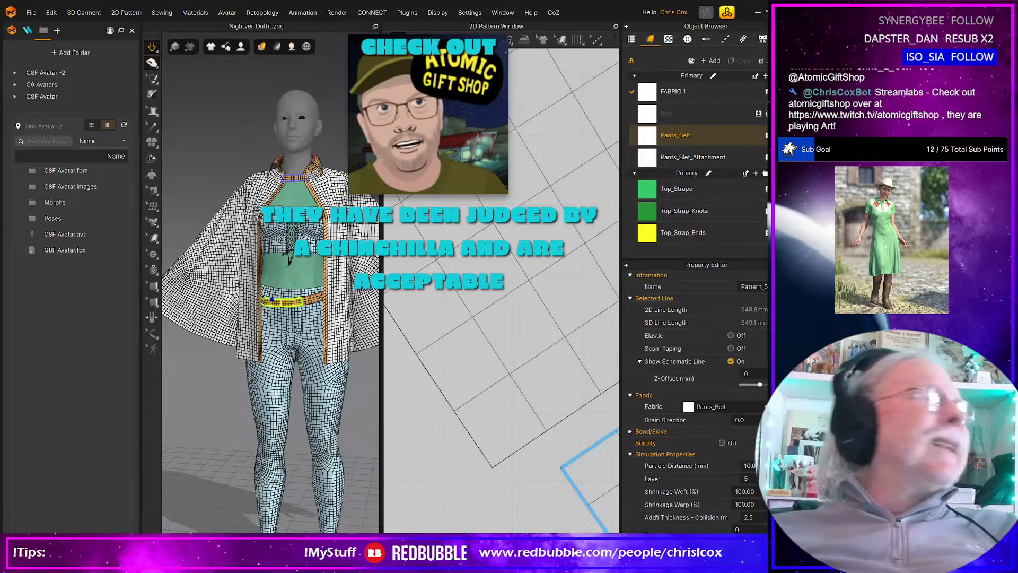
Step: Select the cape on the avatar and check how it drapes over the arms from an angle and from the front
middle_click_drag(295, 480, 302, 476)
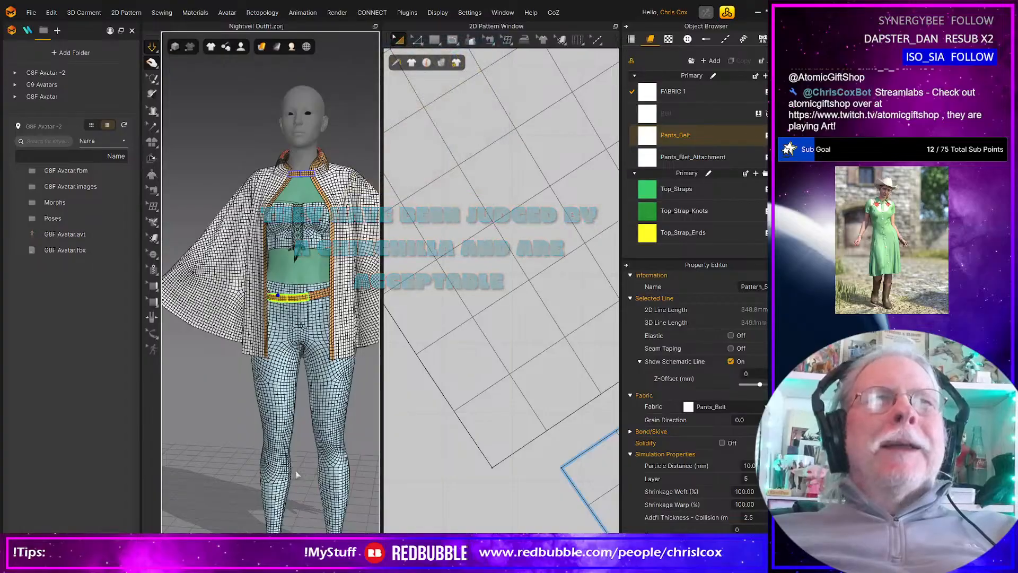
right_click_drag(302, 476, 234, 485)
left_click(203, 318)
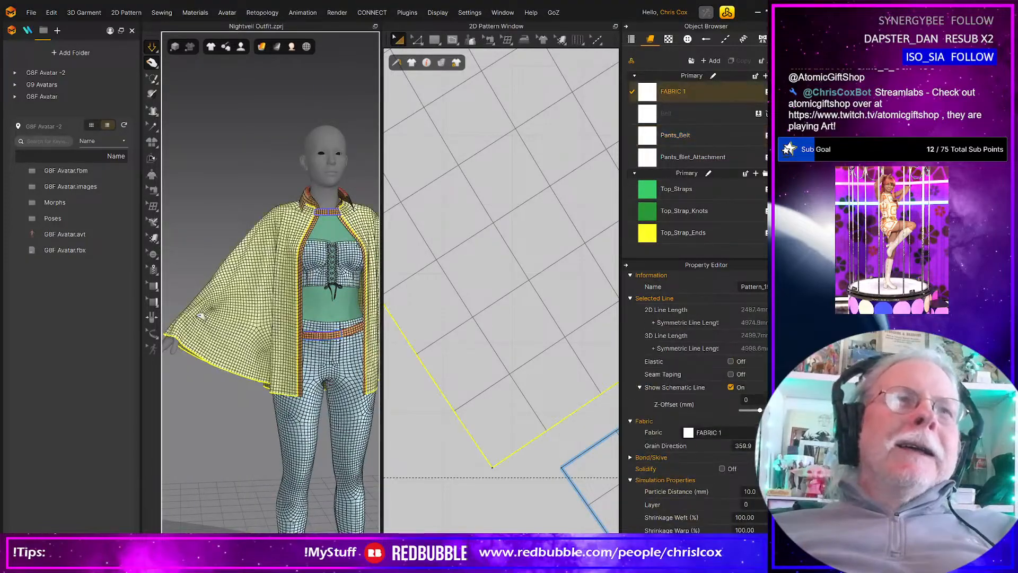
scroll(226, 427, "down", 3)
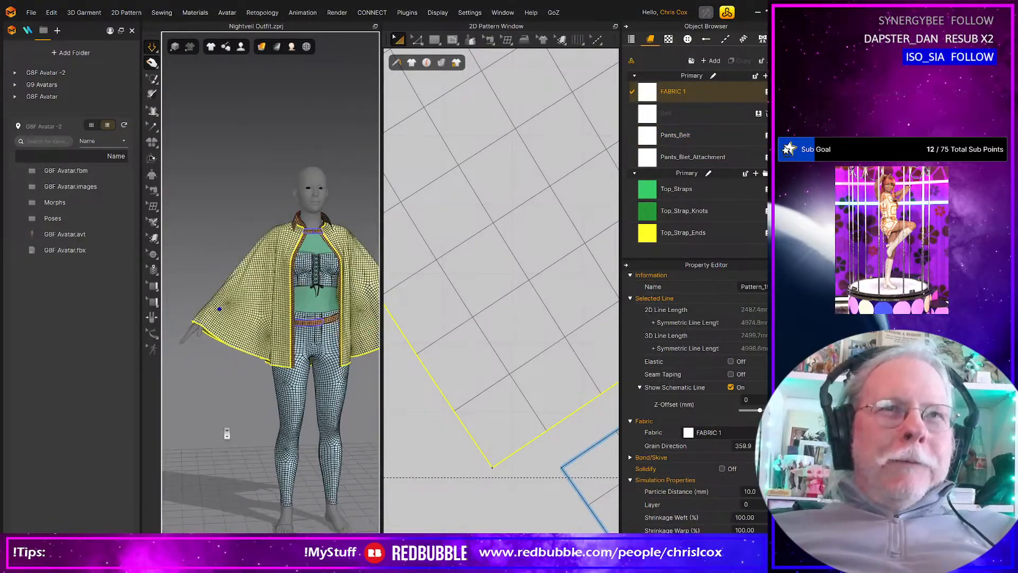
right_click_drag(373, 436, 355, 430)
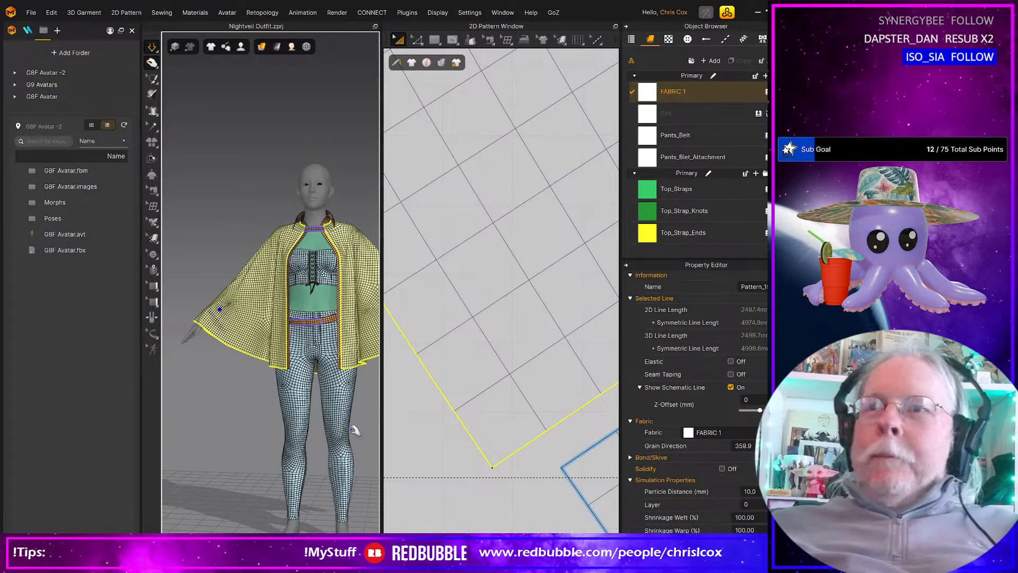
middle_click_drag(280, 406, 231, 401)
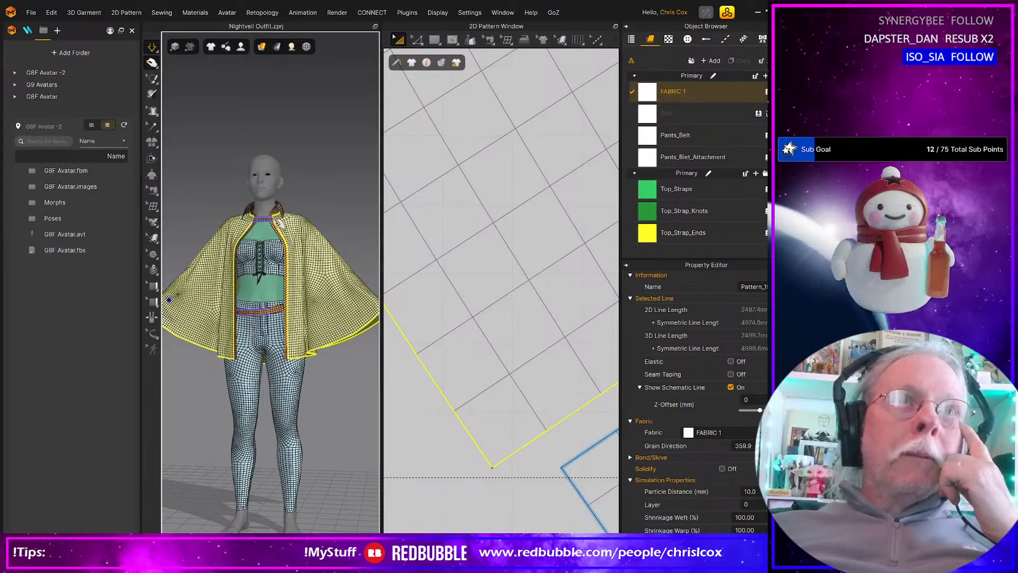
Step: Move the front trim strip pattern against the cape's straight front edge so its end corner meets the cape's hem corner
scroll(459, 305, "down", 8)
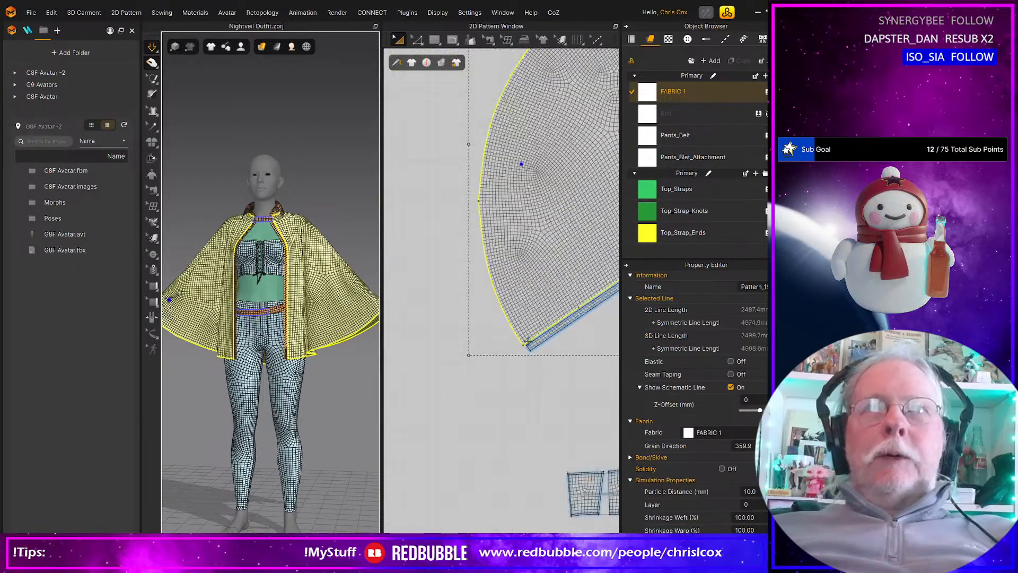
scroll(501, 374, "up", 8)
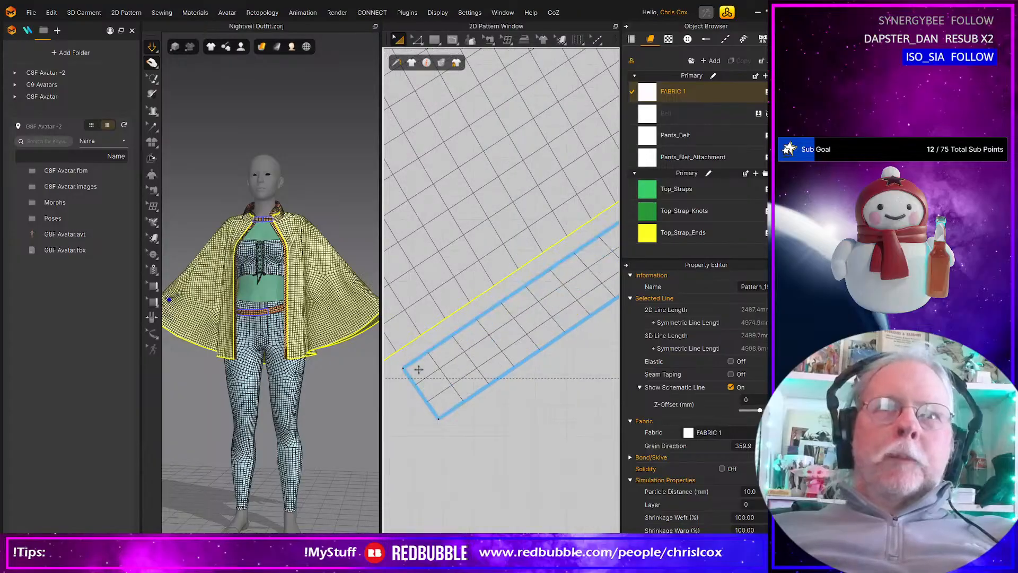
middle_click_drag(442, 378, 529, 401)
left_click_drag(493, 391, 460, 391)
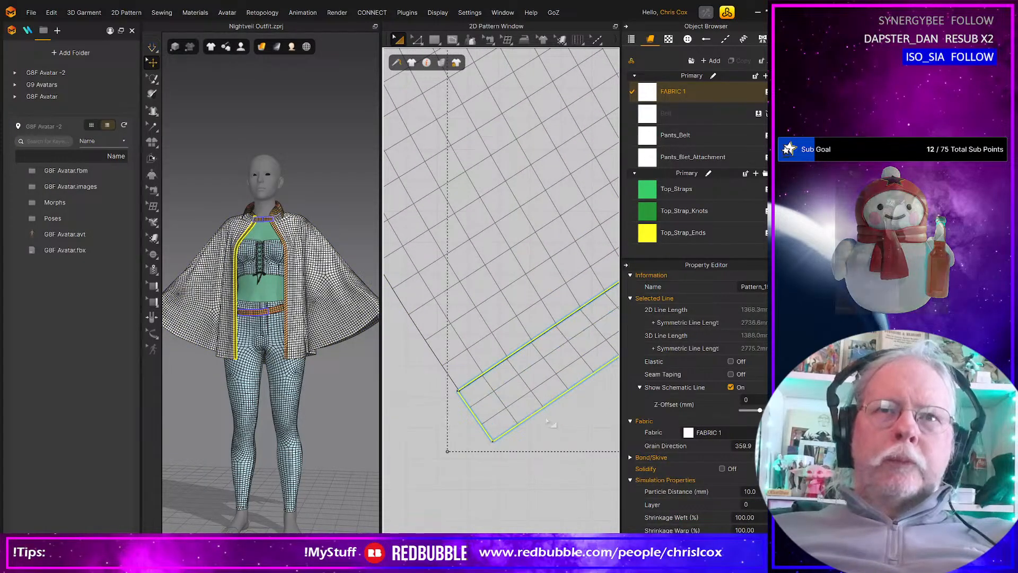
scroll(549, 413, "down", 4)
scroll(549, 415, "up", 7)
scroll(546, 418, "up", 2)
middle_click_drag(482, 422, 538, 430)
left_click_drag(507, 425, 484, 411)
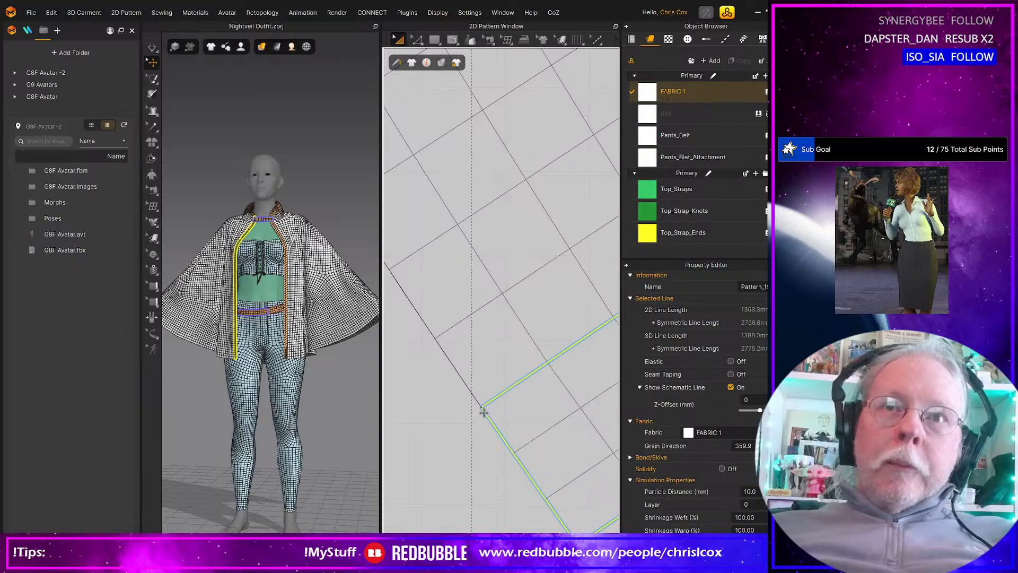
Step: Inspect the 2D layout along the aligned trim strip, across to the neck strap and the two collar halves
scroll(539, 450, "down", 3)
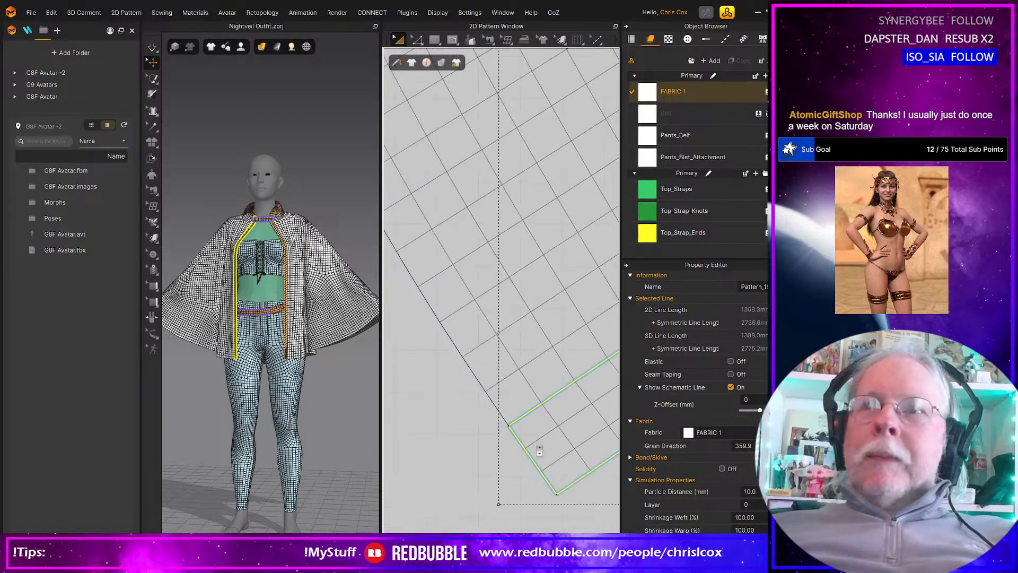
scroll(539, 450, "down", 4)
middle_click_drag(568, 431, 480, 422)
scroll(559, 414, "down", 2)
middle_click_drag(573, 407, 470, 426)
middle_click_drag(565, 383, 391, 425)
middle_click_drag(530, 373, 402, 430)
middle_click_drag(500, 382, 457, 420)
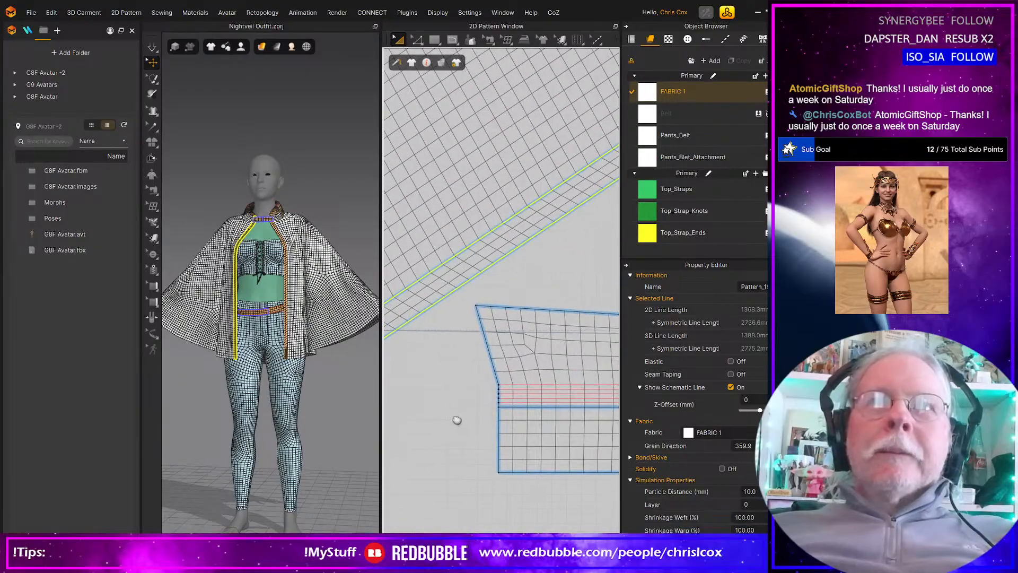
middle_click_drag(537, 409, 430, 412)
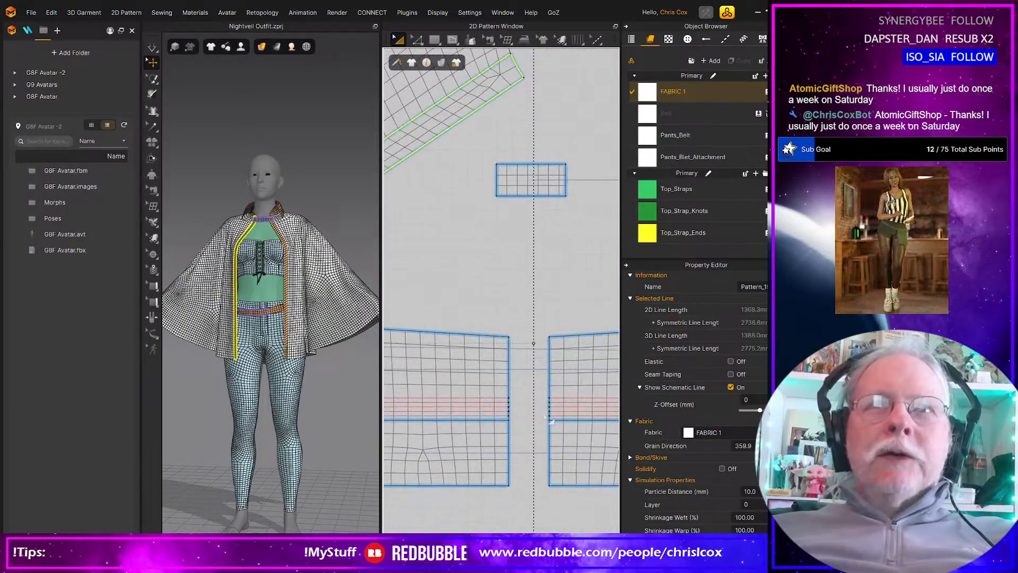
middle_click_drag(530, 431, 509, 446)
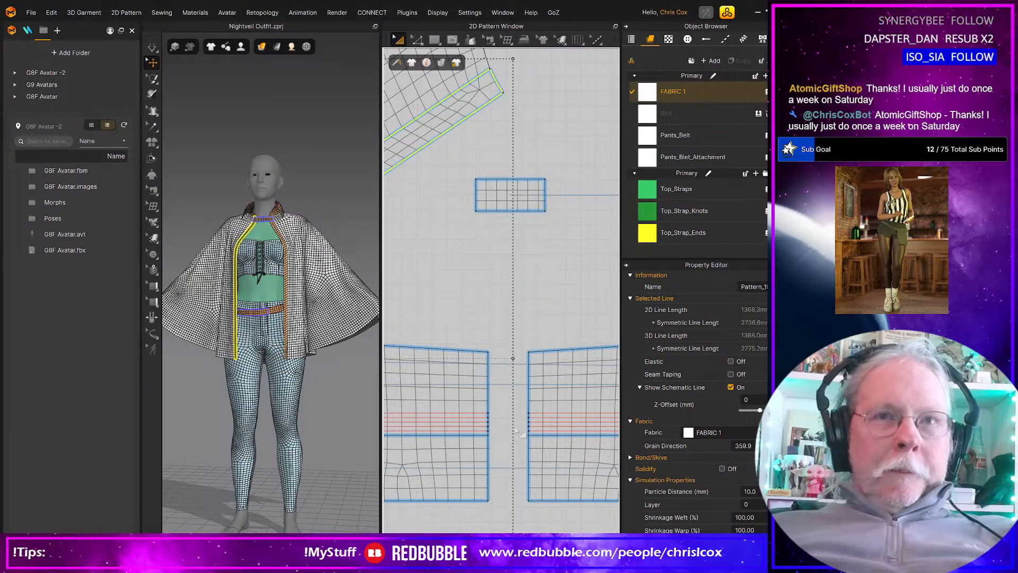
Step: Check the lengths of the segments above and across the fold lines on the collar's inner end edge using Edit Pattern
key("z")
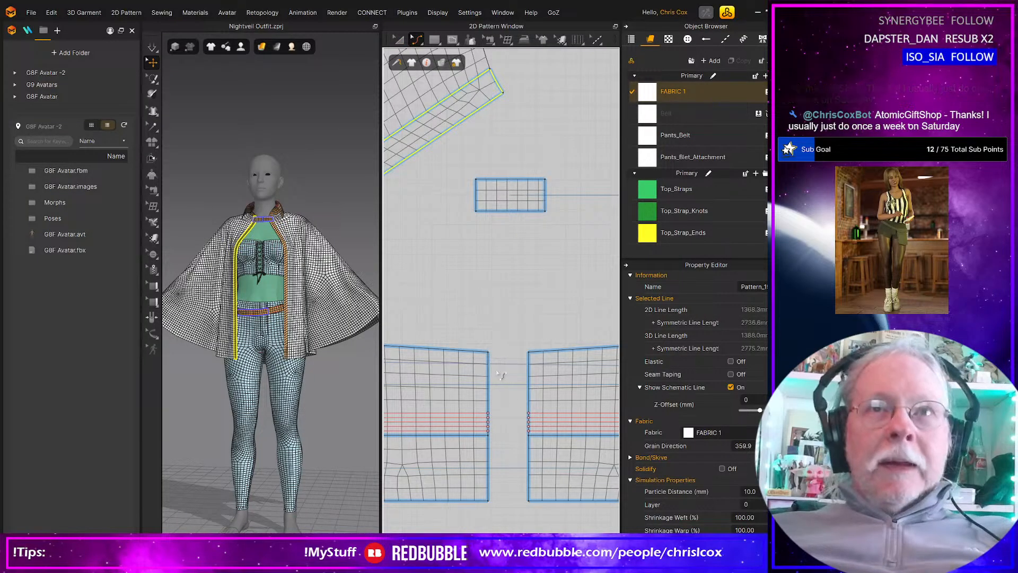
left_click(491, 378)
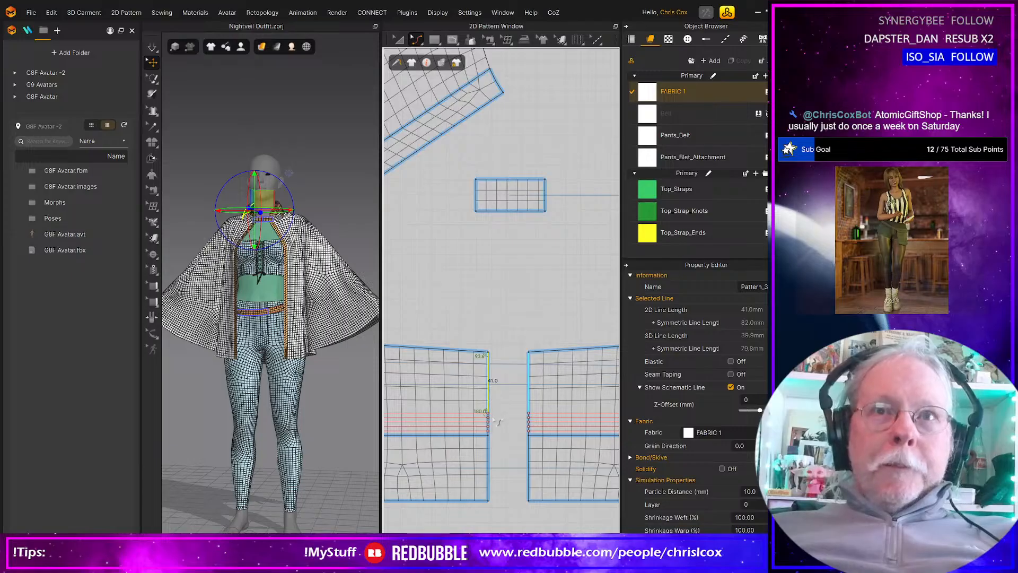
scroll(496, 425, "up", 3)
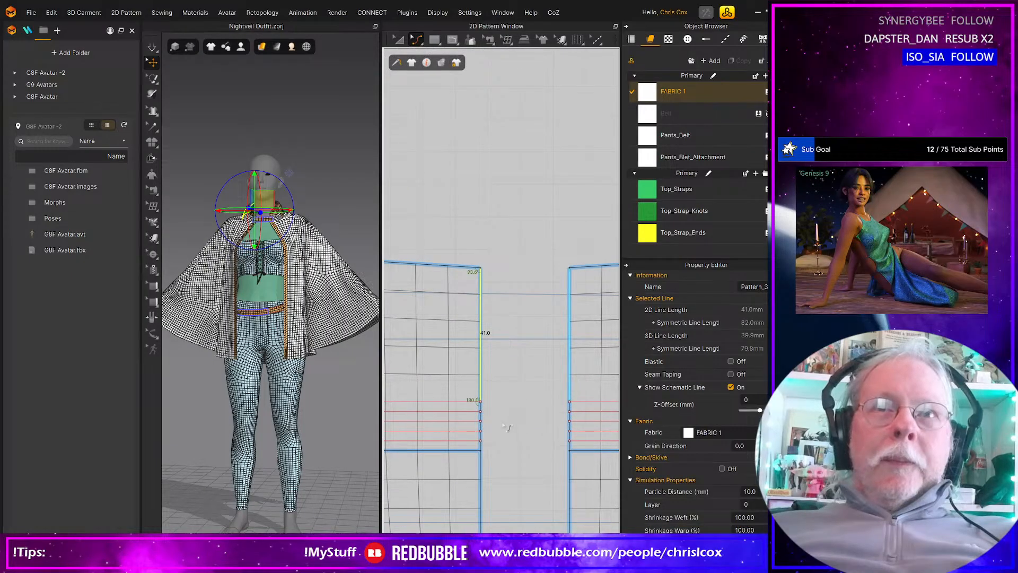
left_click(484, 413)
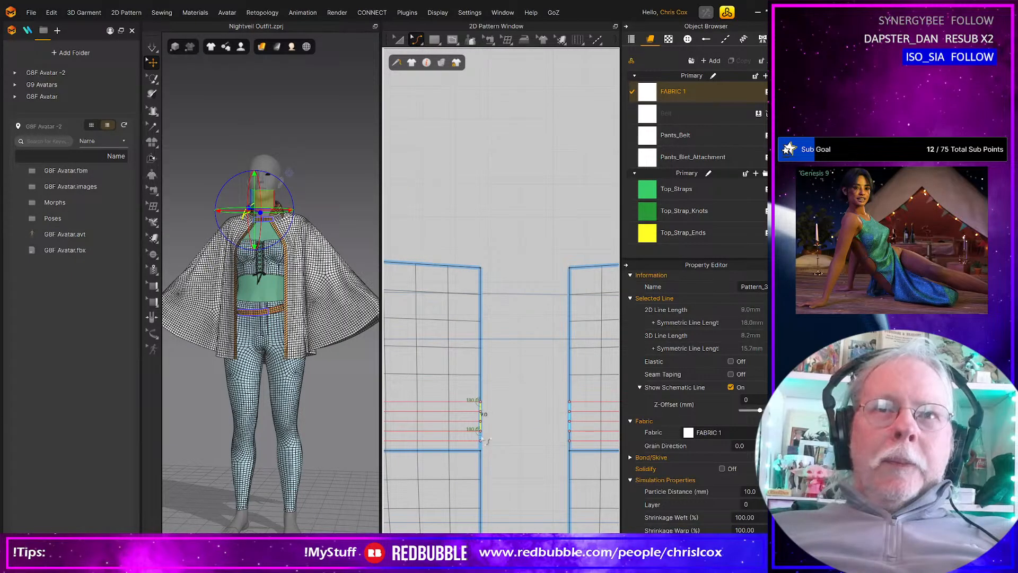
scroll(486, 440, "up", 4)
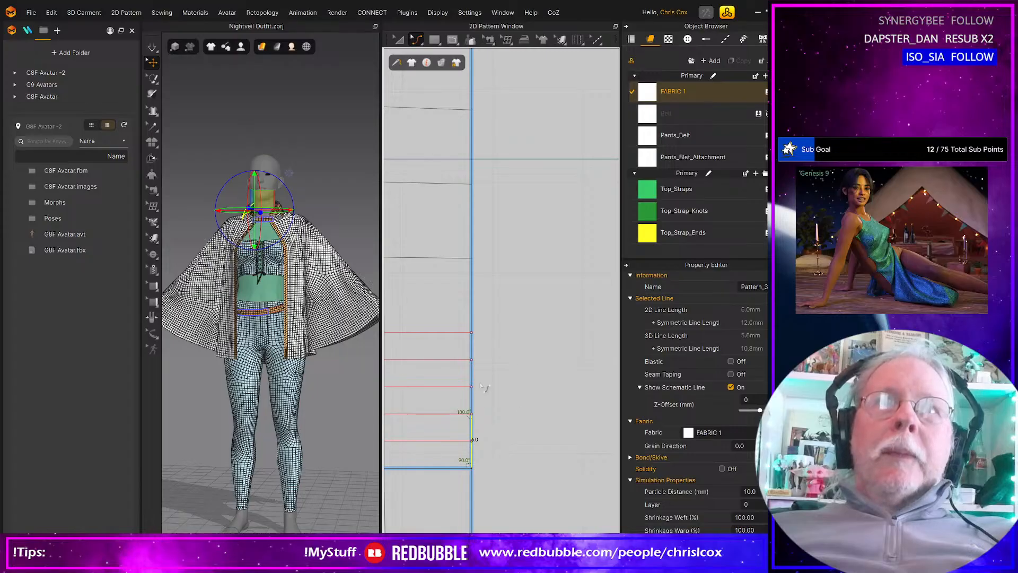
left_click(473, 404)
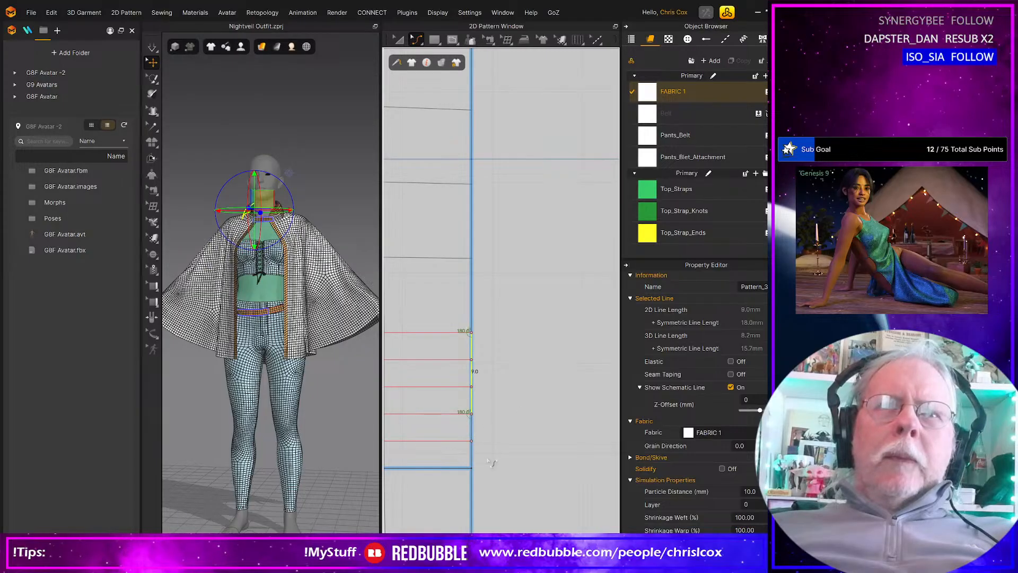
left_click(471, 434)
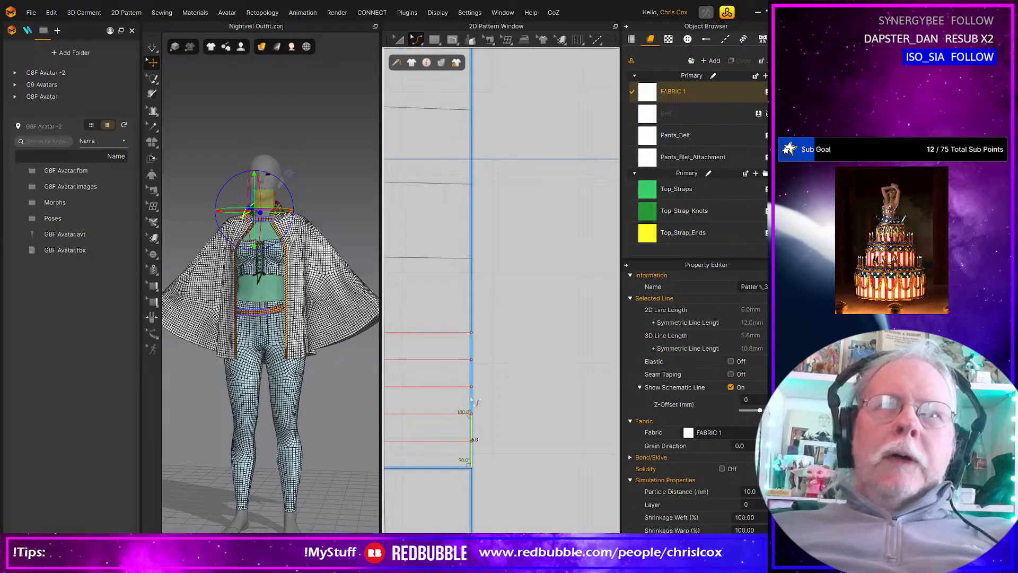
left_click(471, 347)
left_click(471, 322)
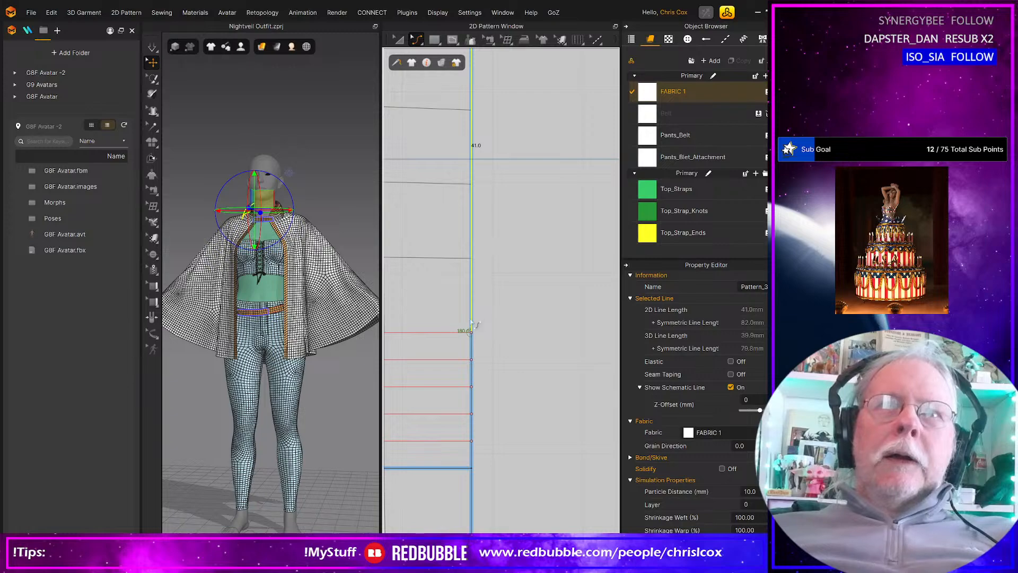
left_click(472, 349)
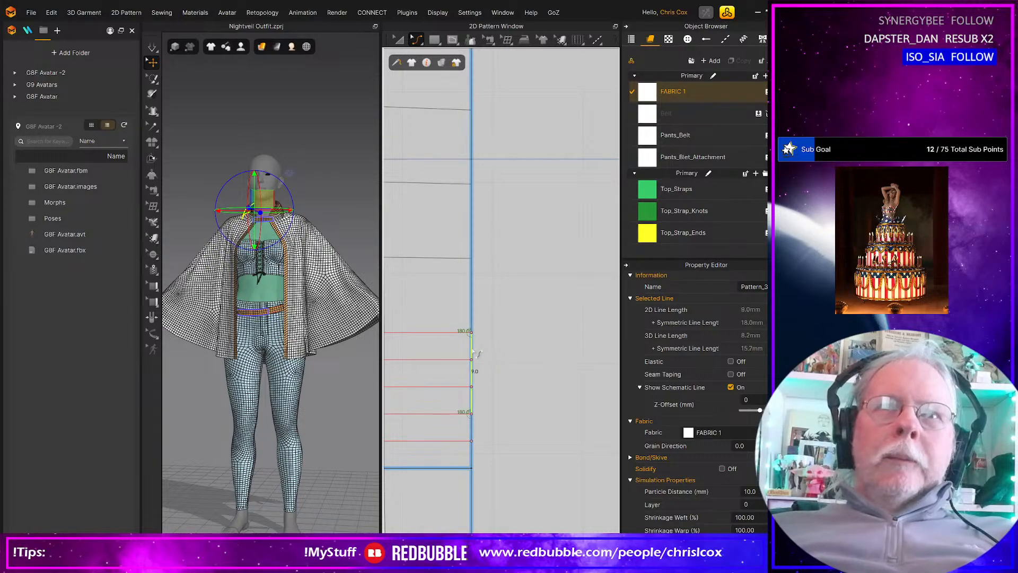
left_click(473, 321)
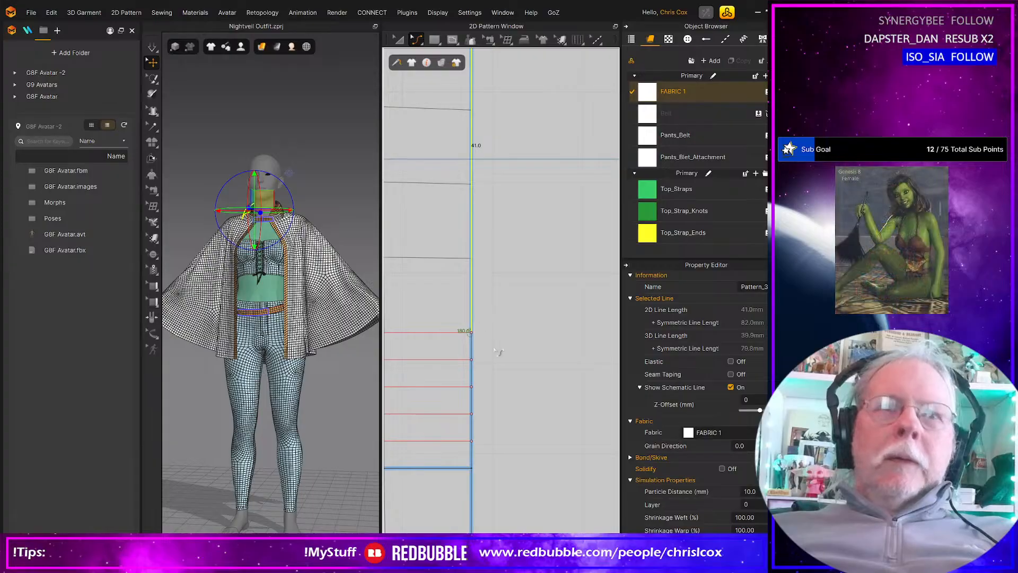
scroll(533, 425, "down", 5)
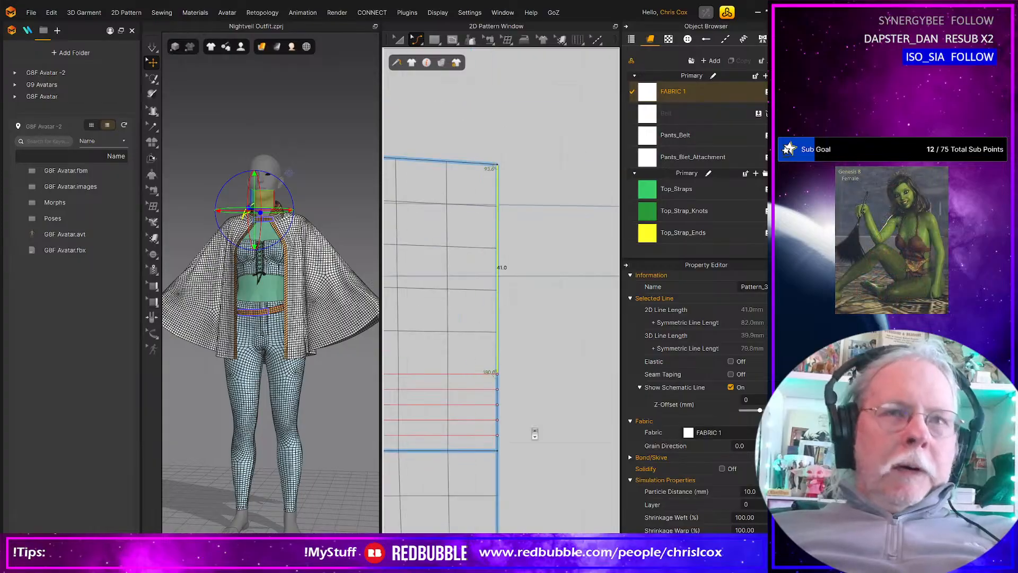
Step: Compare the lengths of the individual segments along the upper collar half's inner end edge, including those spanning the fold lines
left_click(500, 401)
scroll(517, 422, "up", 3)
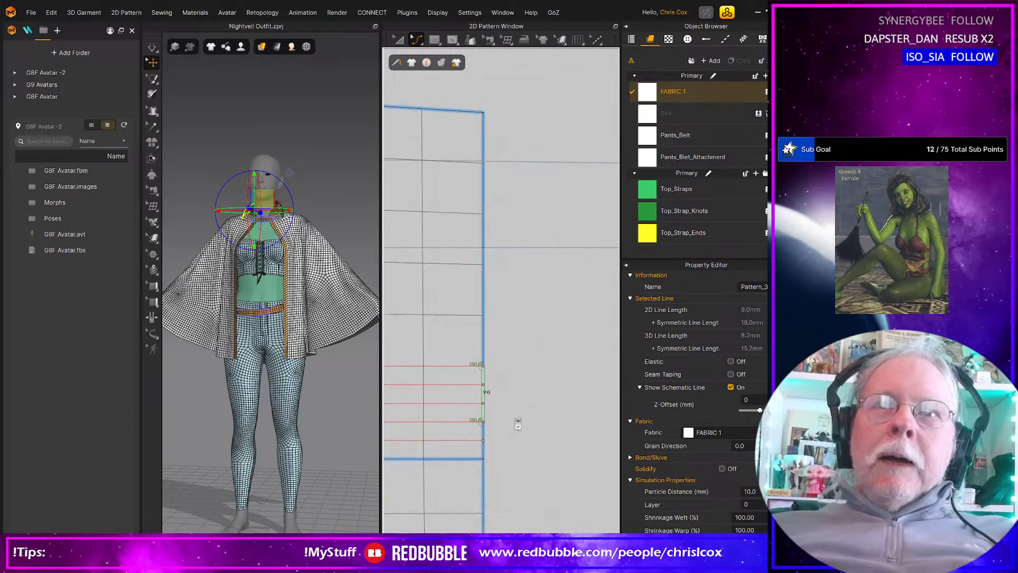
left_click(489, 348)
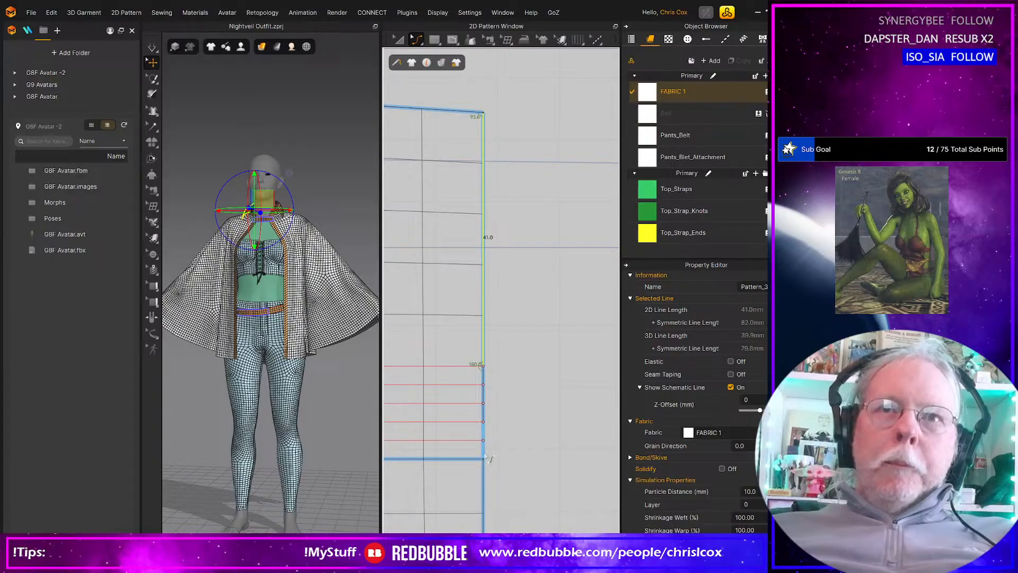
left_click(484, 397)
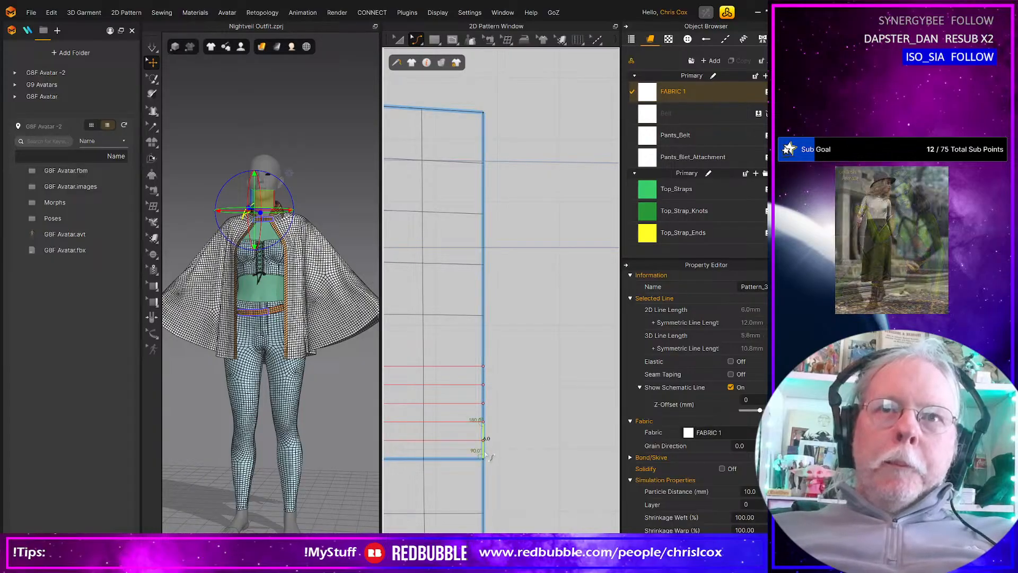
left_click(485, 343)
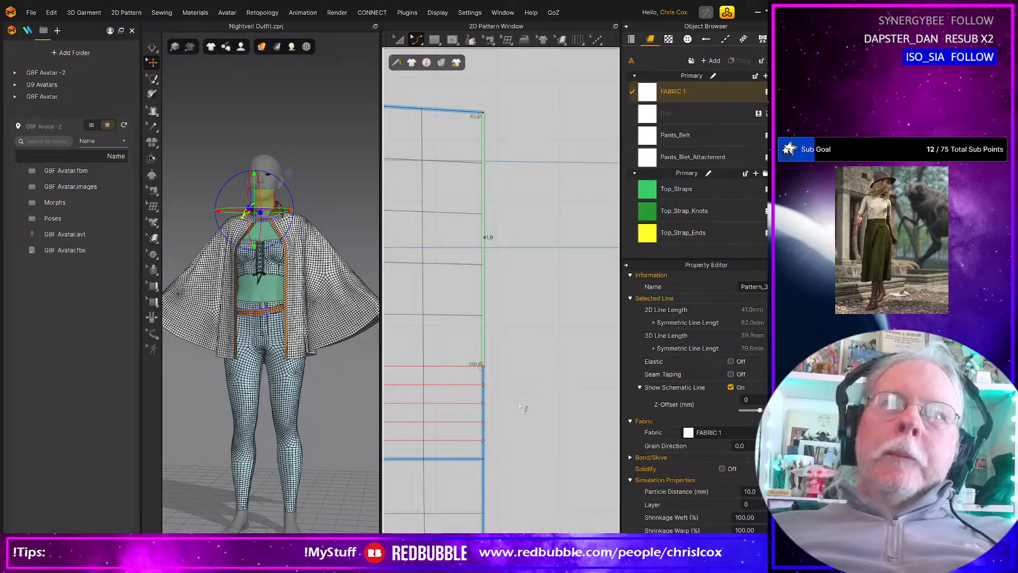
Step: Merge the two upper collar halves along their inner end edges, using all segments from the top corner through the fold lines
left_click(416, 40)
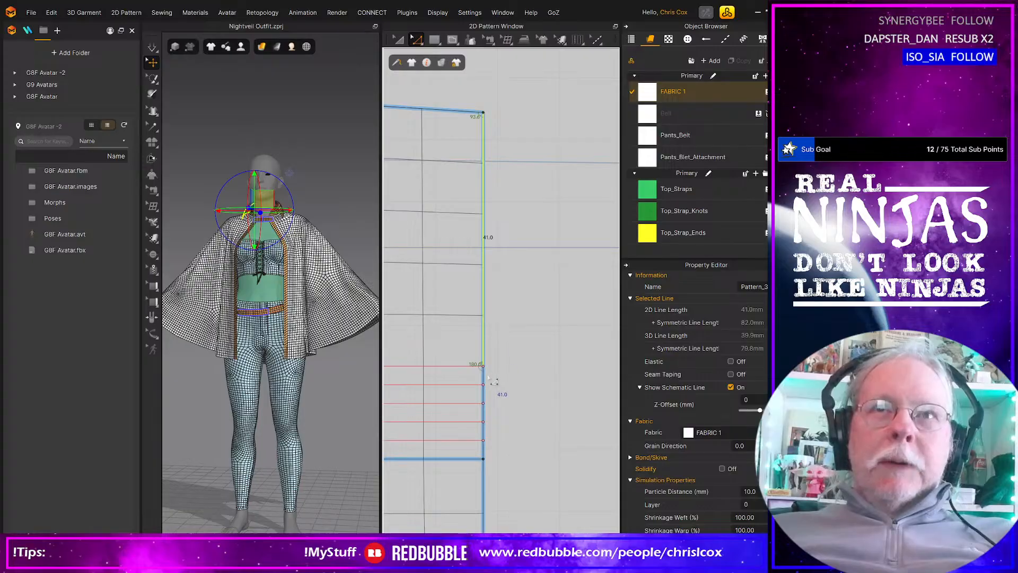
left_click_drag(483, 382, 505, 445)
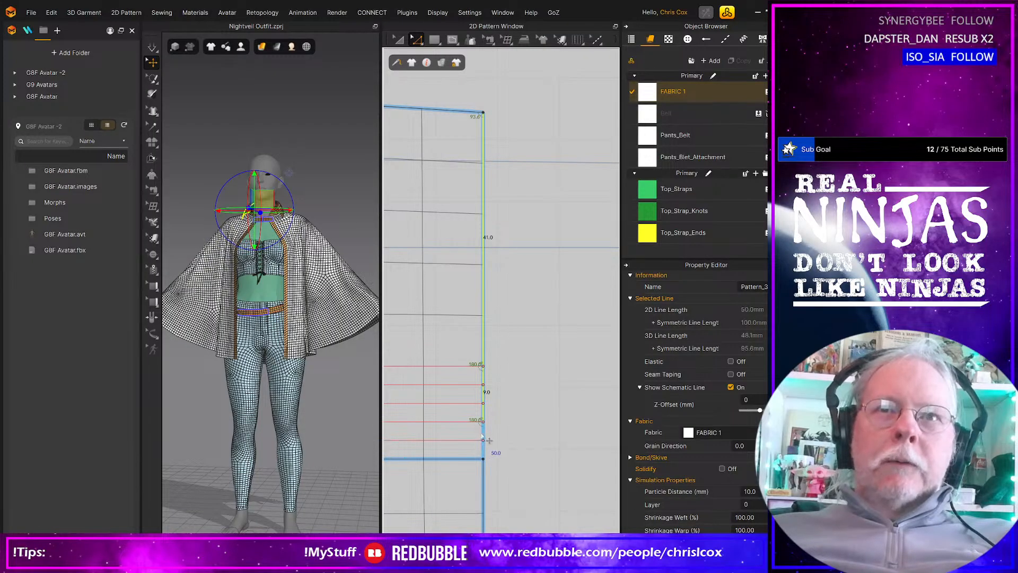
scroll(477, 429, "down", 3)
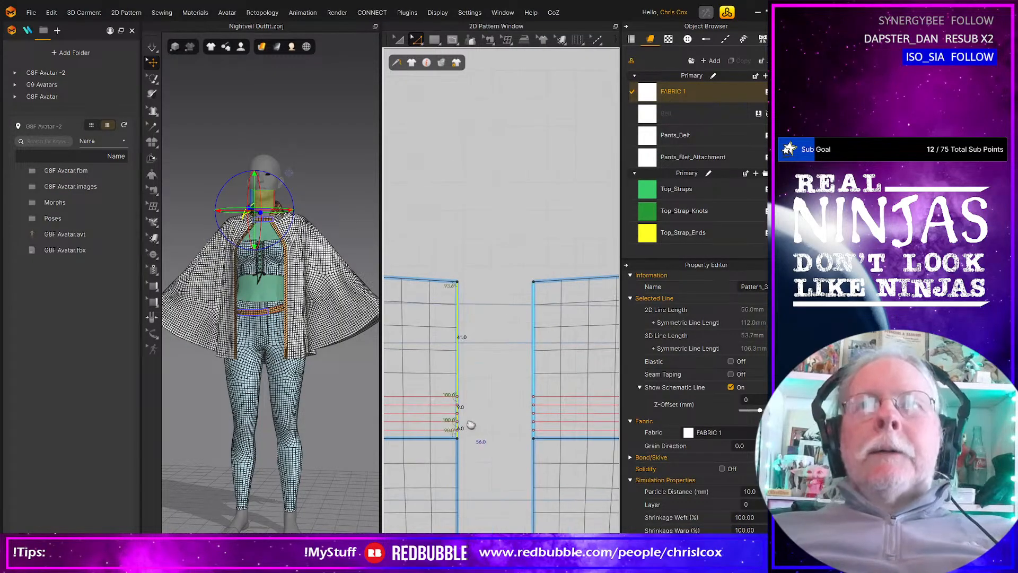
right_click(457, 381)
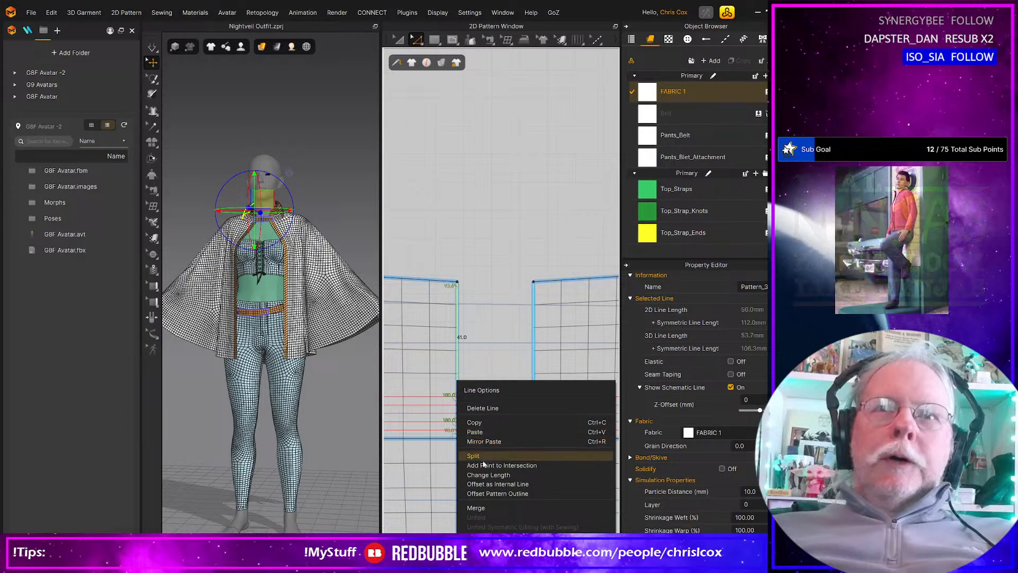
left_click(476, 508)
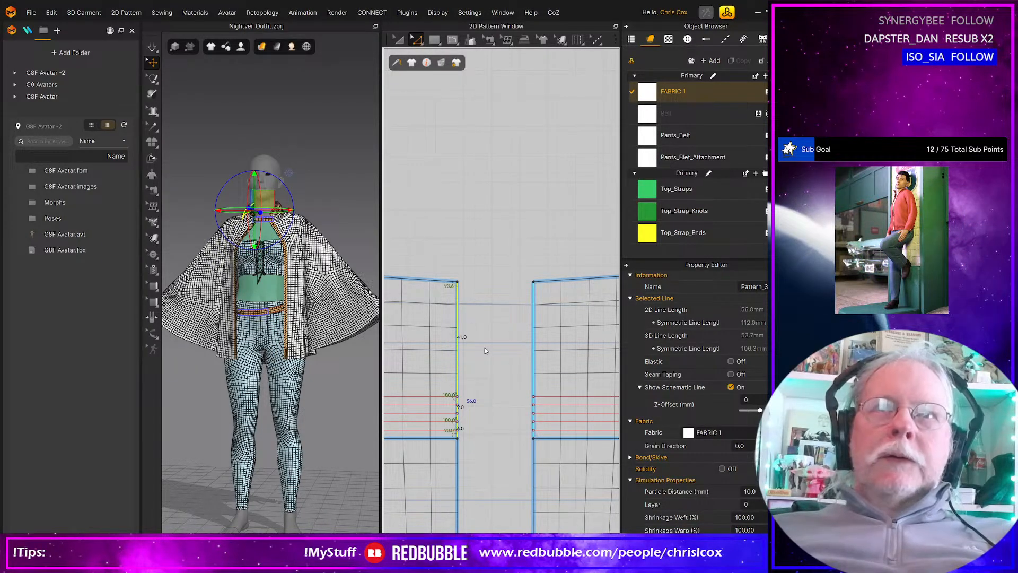
Step: Convert the corner point where the merged upper collar halves meet on the top edge to a curve point with Convert Only
left_click(458, 282)
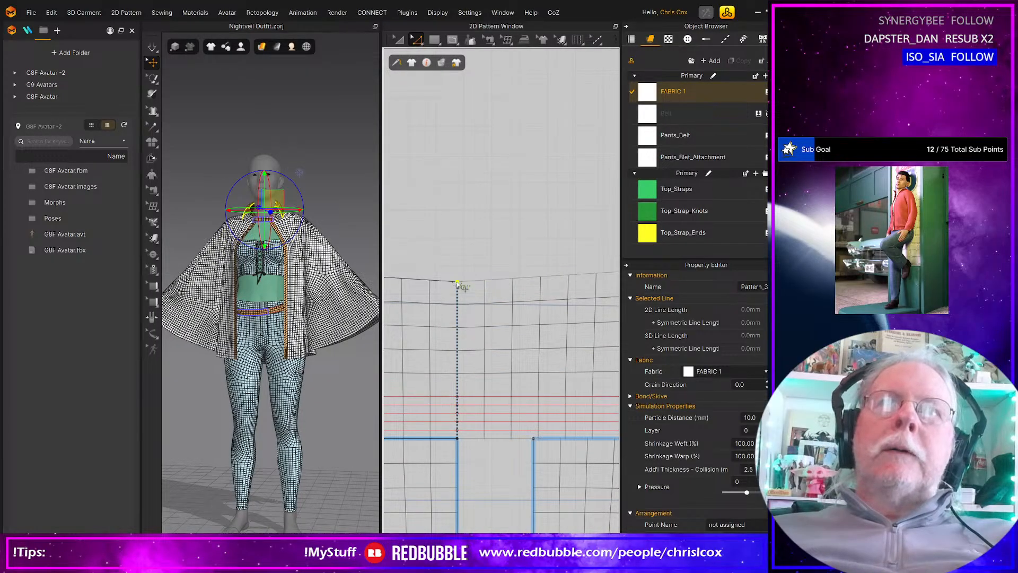
right_click(458, 281)
mouse_move(562, 332)
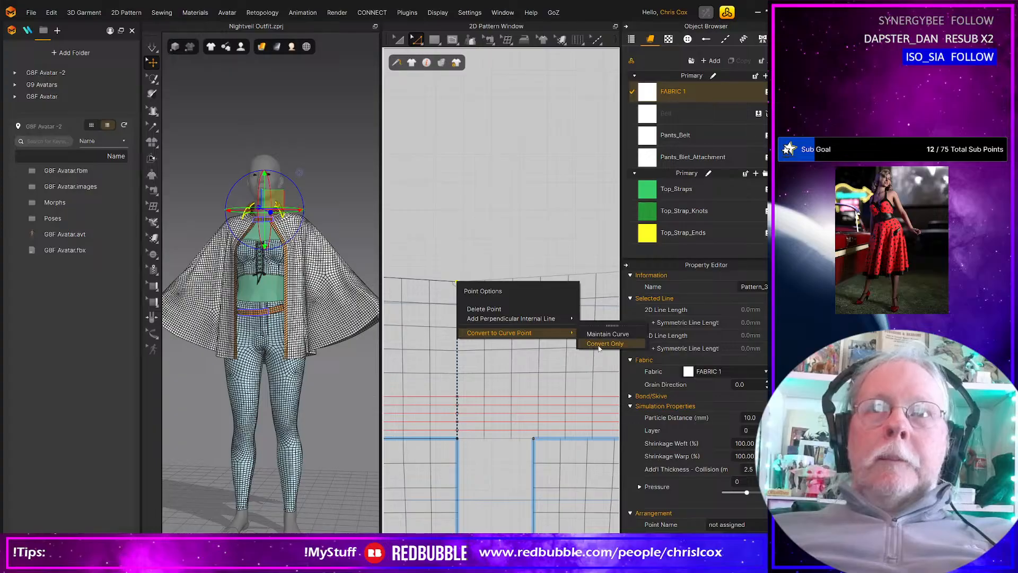
left_click(599, 345)
scroll(478, 316, "down", 5)
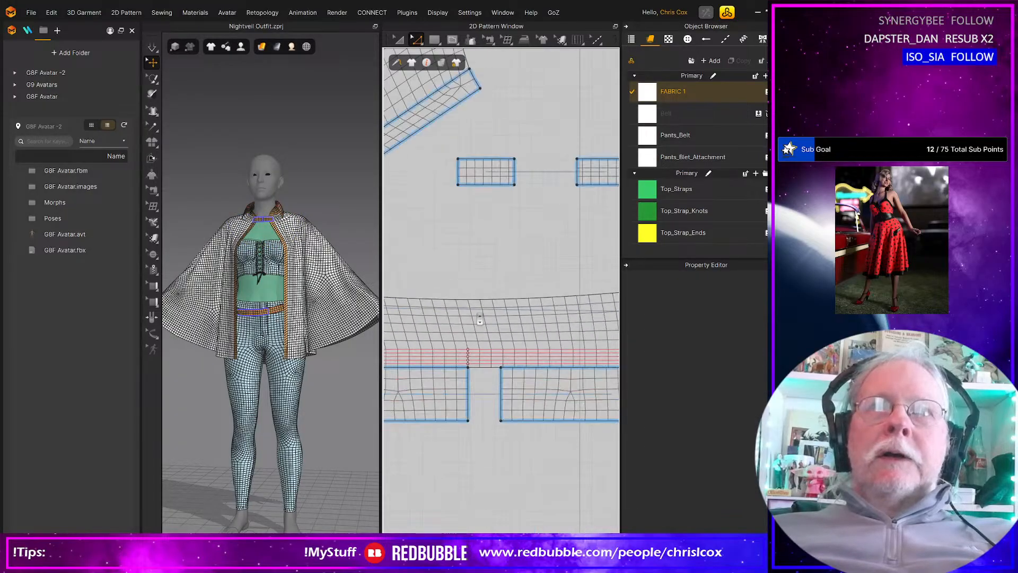
Step: Draw a vertical internal line about 41 mm long at the merged collar's center, from the uppermost fold line to the top edge
scroll(478, 316, "up", 5)
middle_click_drag(477, 328, 516, 338)
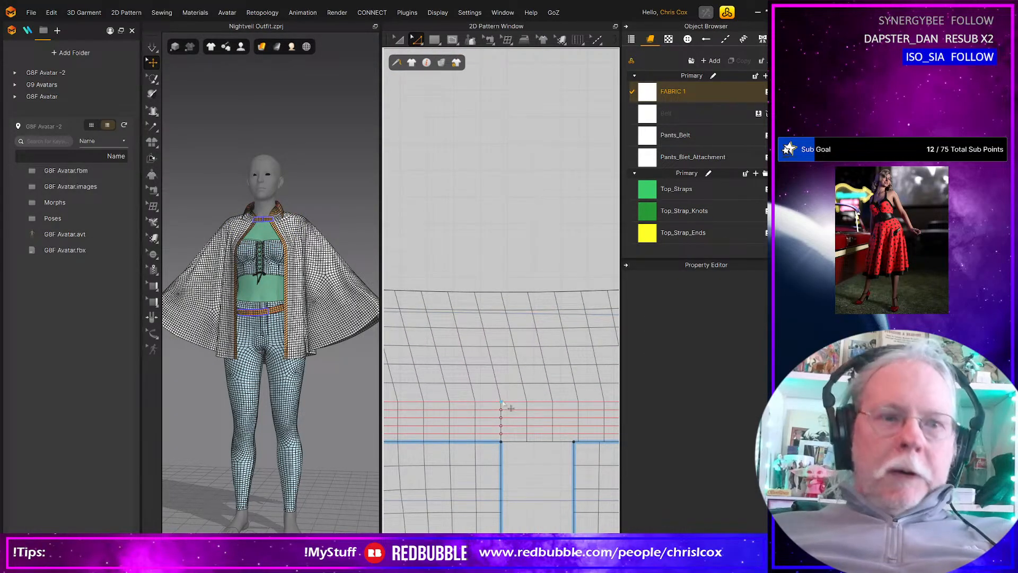
key("g")
left_click(501, 402)
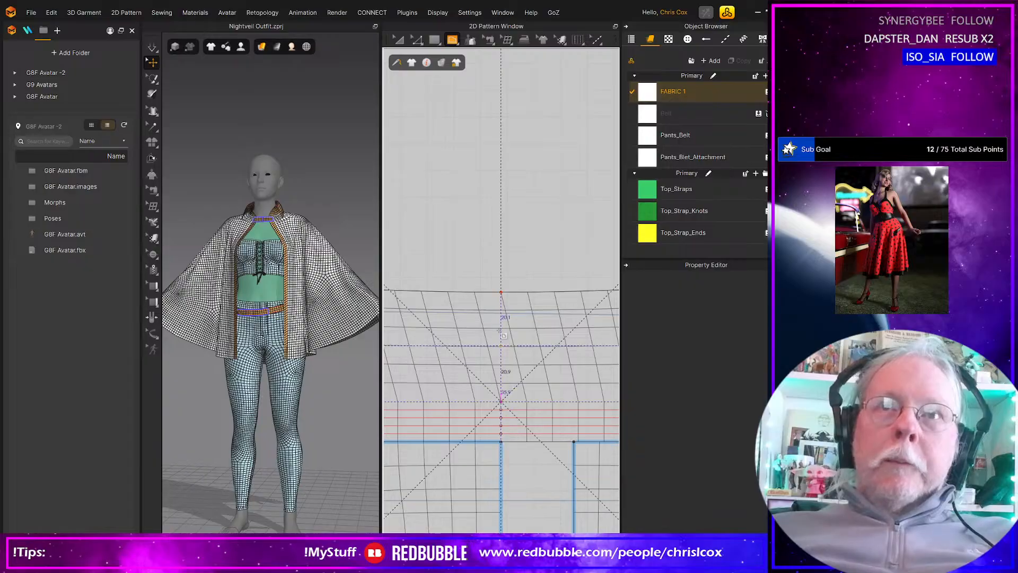
left_click(501, 289)
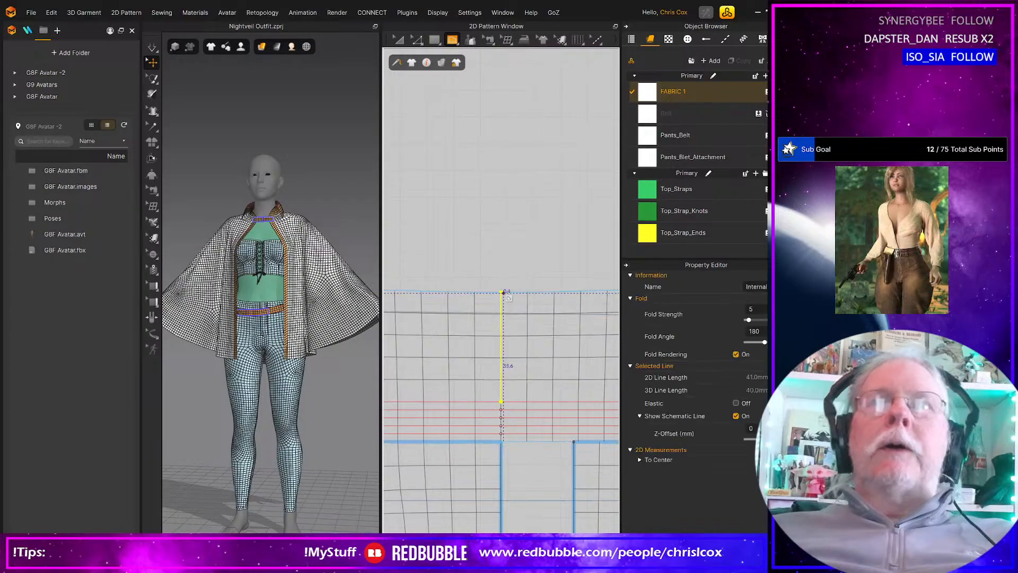
Step: Merge the two lower collar bands along their facing inner end edges
scroll(541, 357, "down", 4)
middle_click_drag(541, 357, 528, 318)
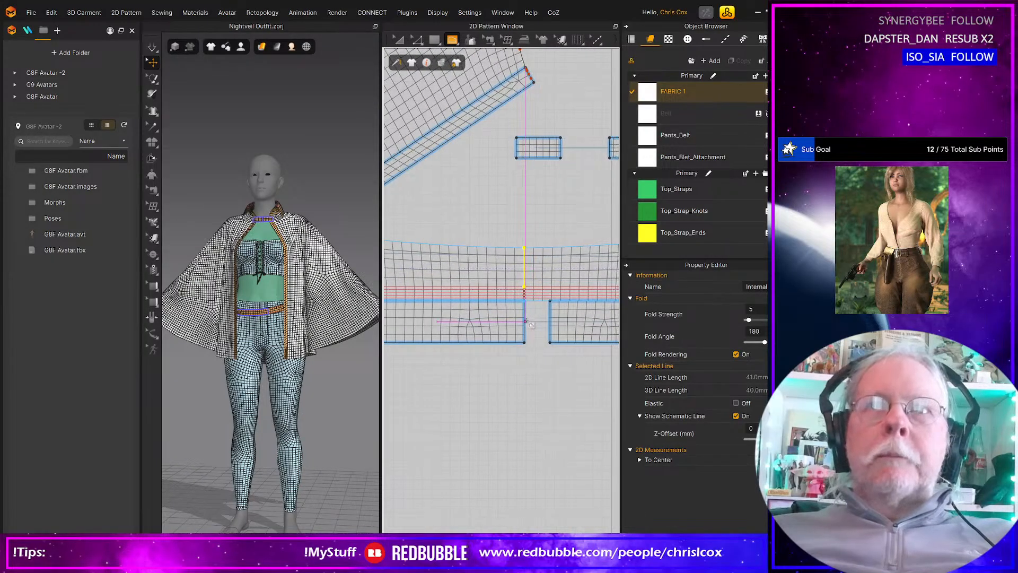
scroll(528, 330, "up", 5)
key("z")
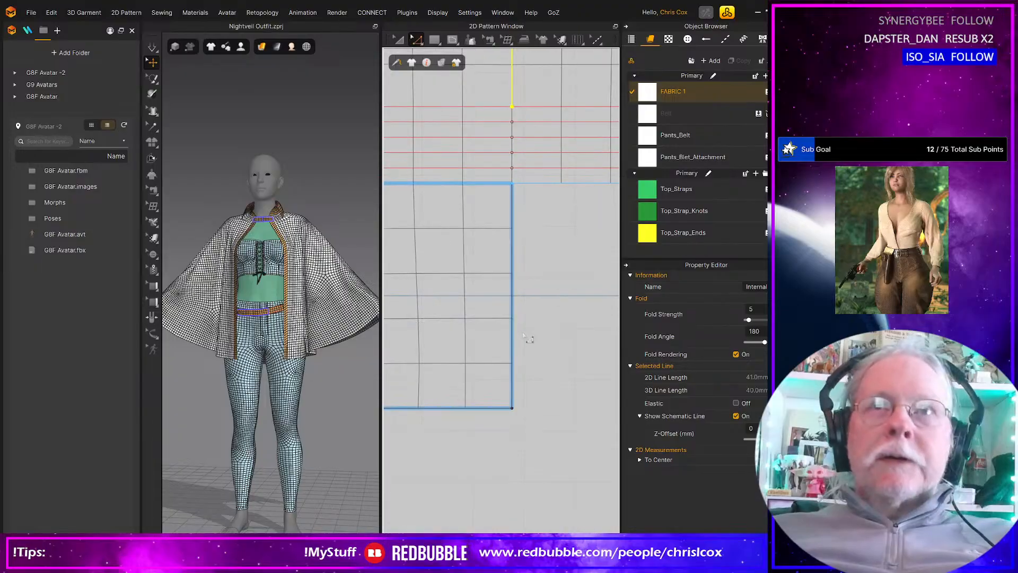
left_click(522, 340)
scroll(530, 342, "down", 3)
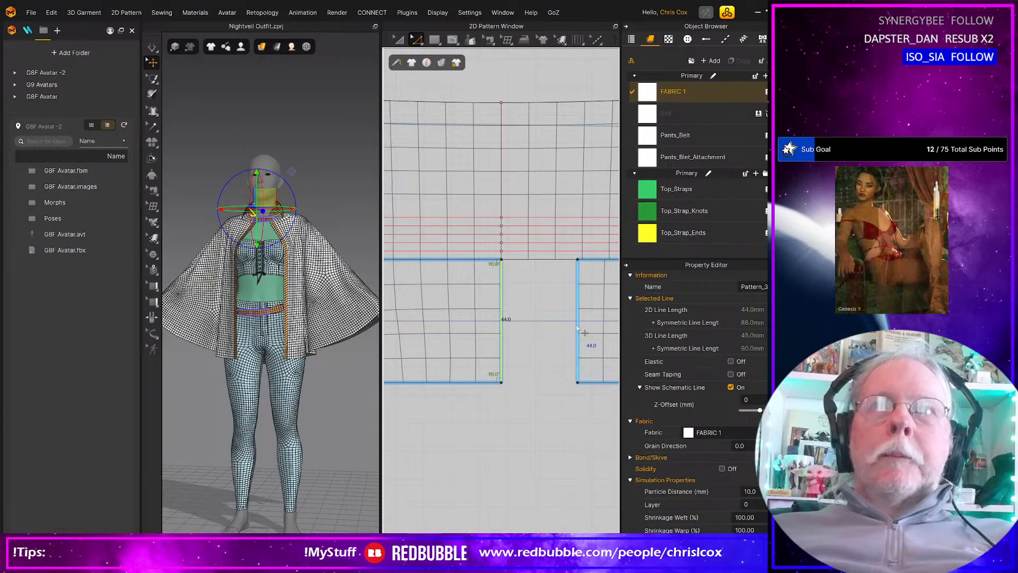
right_click(578, 328)
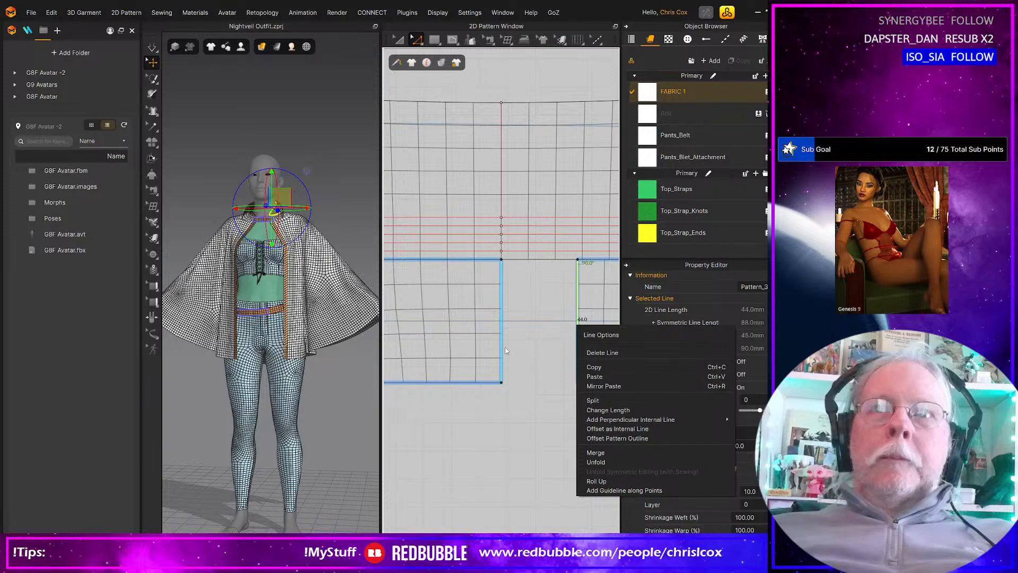
left_click(609, 452)
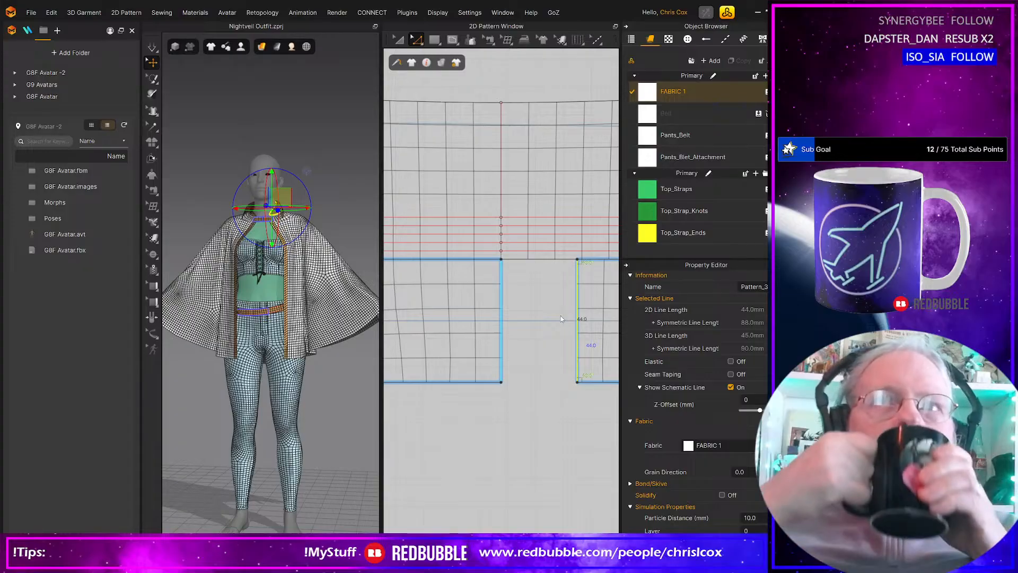
Step: Move the merged lower collar band horizontally so its center seam meets the center line of the upper collar
scroll(563, 319, "up", 6)
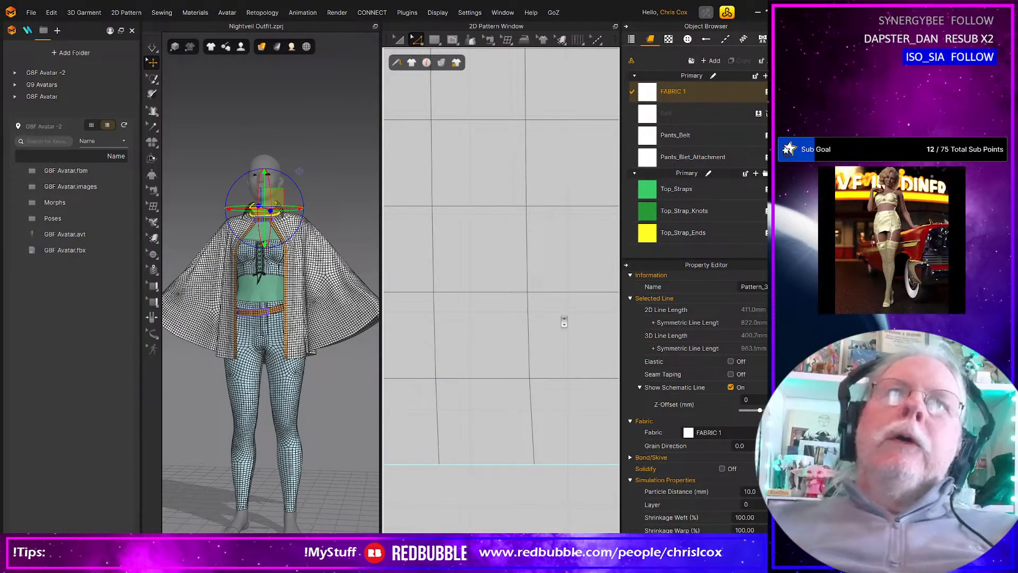
scroll(564, 322, "down", 3)
scroll(564, 320, "down", 6)
scroll(564, 320, "up", 4)
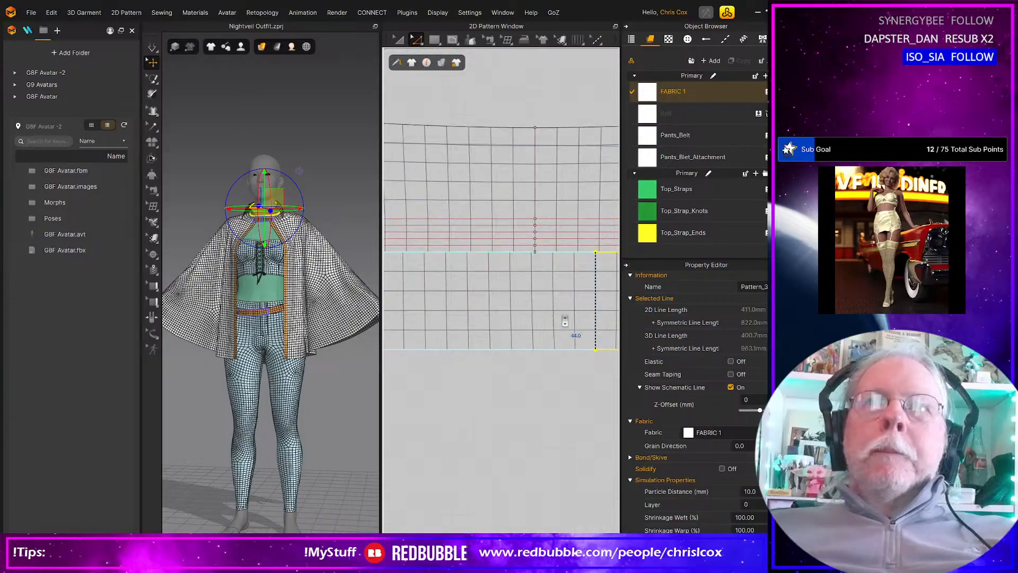
scroll(484, 401, "up", 2)
scroll(487, 379, "up", 2)
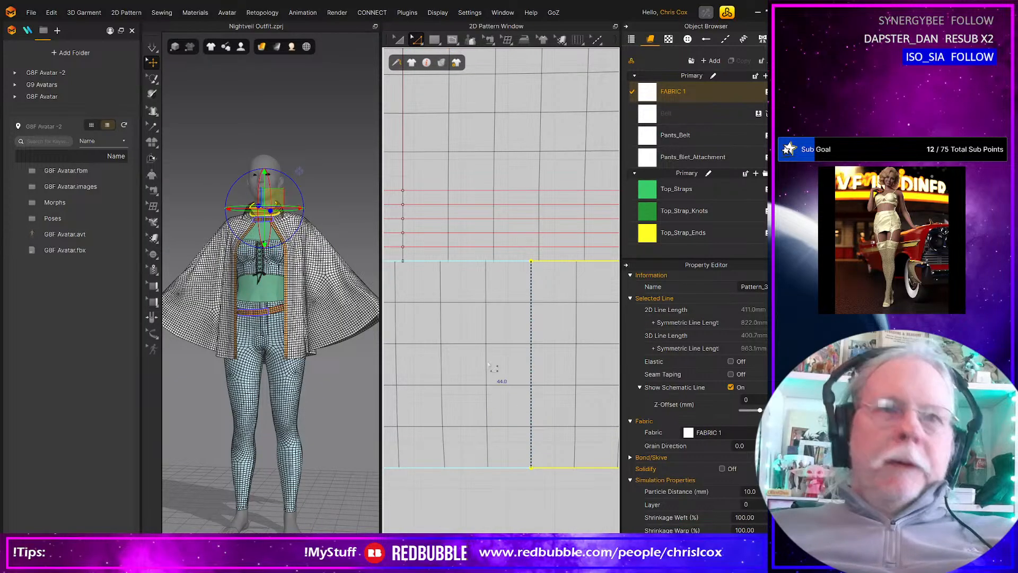
key("a")
left_click_drag(524, 284, 403, 261)
scroll(415, 323, "down", 5)
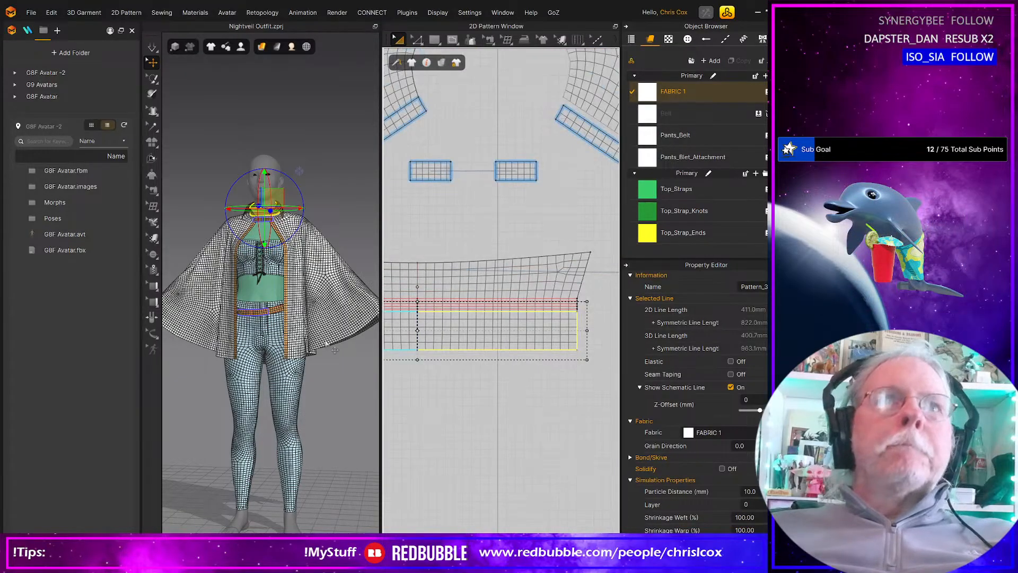
Step: Simulate the garment and check how the collar sits around the neck from the back, front and side
right_click_drag(374, 340, 165, 419)
scroll(301, 330, "up", 5)
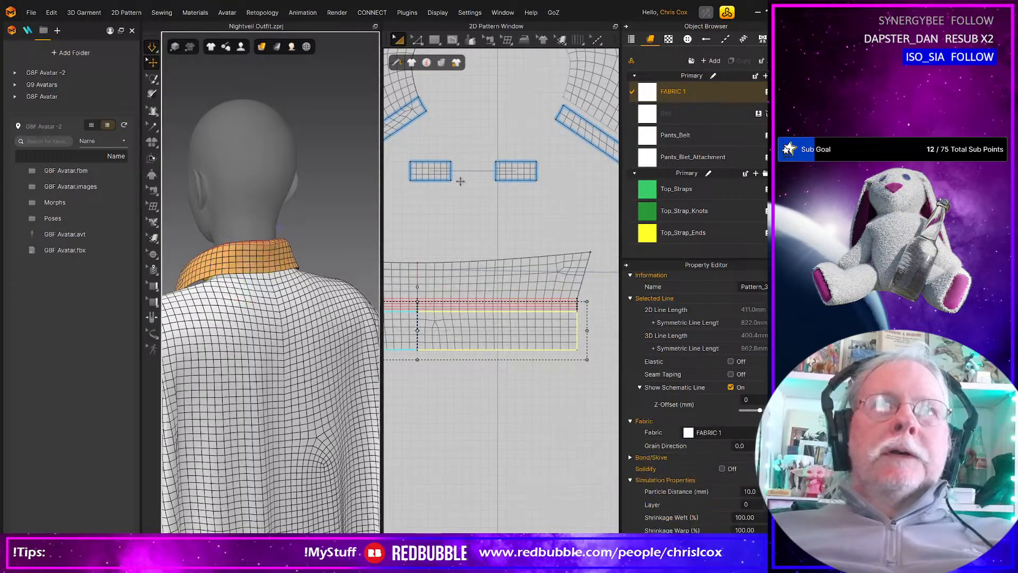
right_click_drag(253, 295, 386, 305)
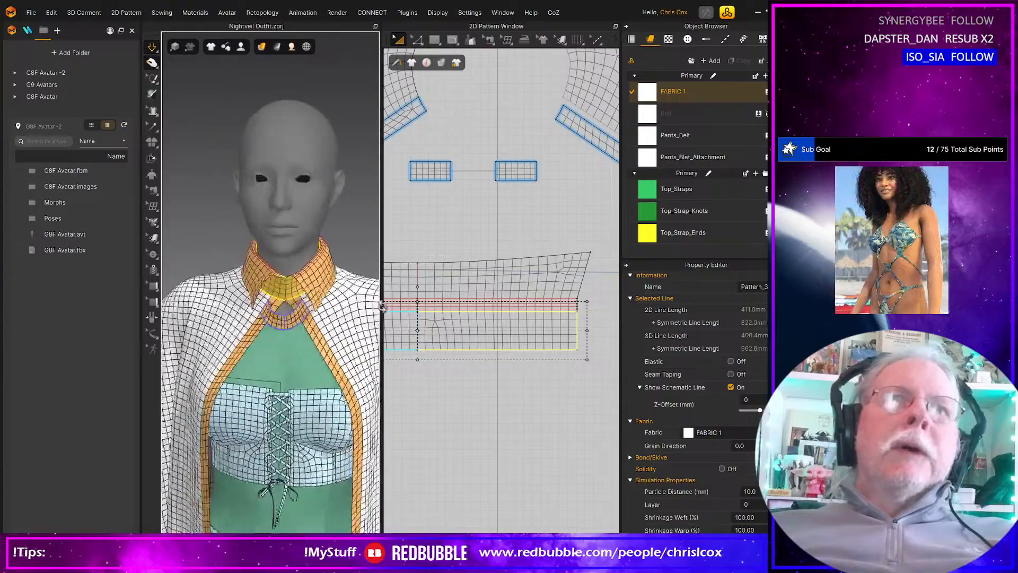
key("space")
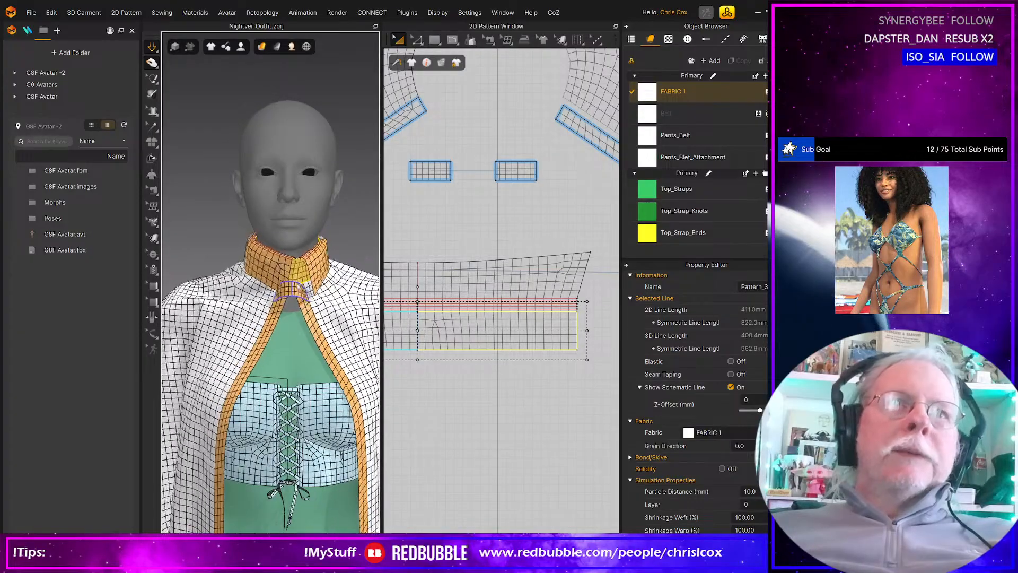
key("space")
right_click_drag(339, 353, 401, 339)
middle_click_drag(478, 363, 556, 364)
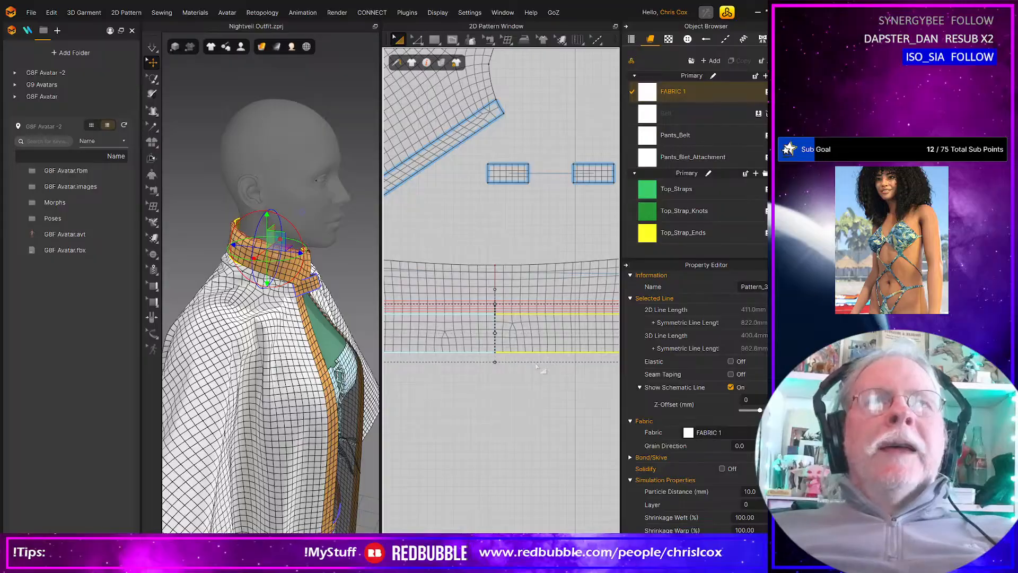
key("space")
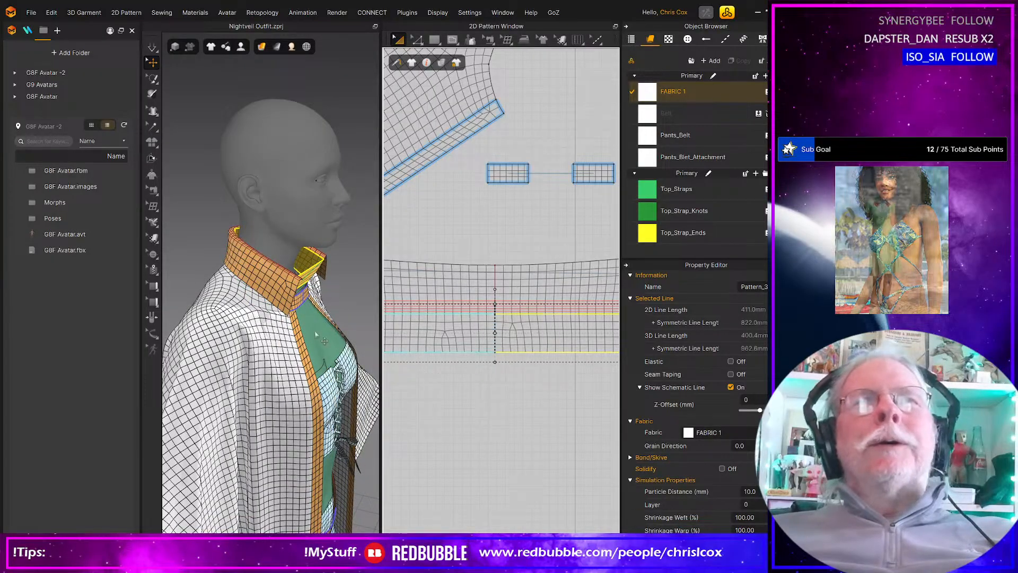
Step: Undo the move and the merge of the lower collar bands, with the avatar viewed from the front
key("2")
key("ctrl+z")
key("ctrl+z")
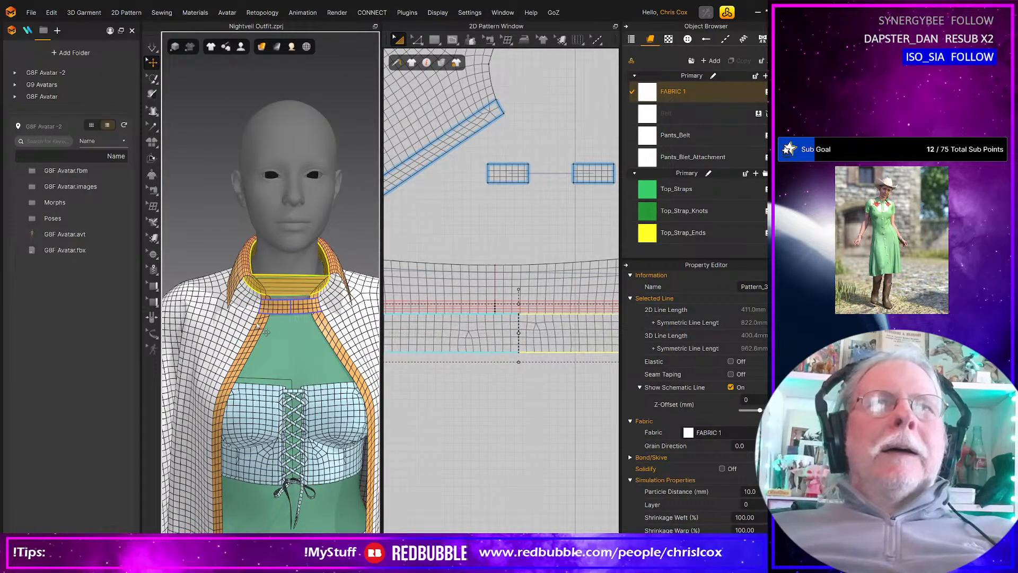
key("ctrl+z")
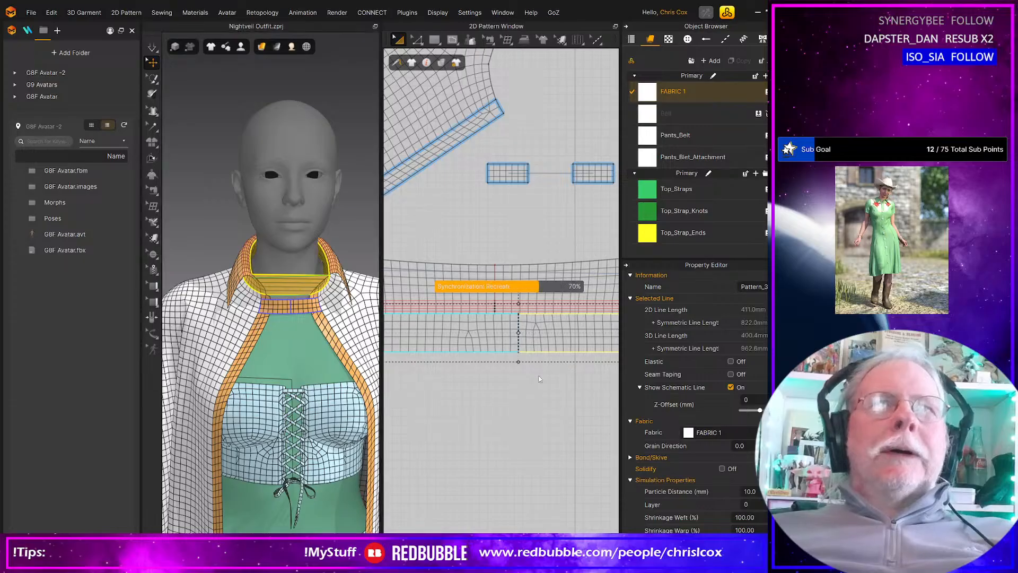
Step: Merge the two lower collar bands along their outer end edges instead of the facing inner ones
scroll(499, 410, "down", 3)
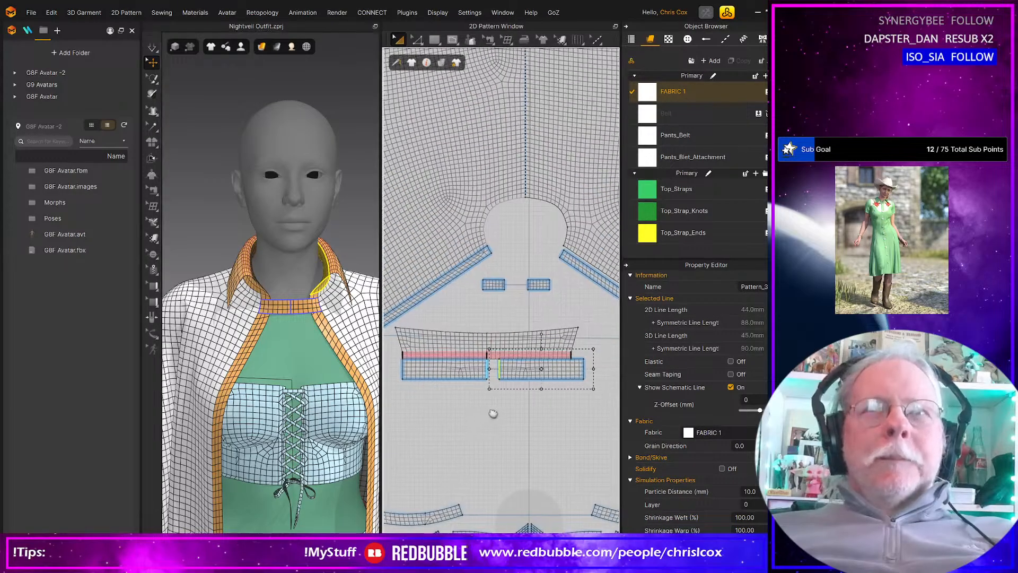
key("z")
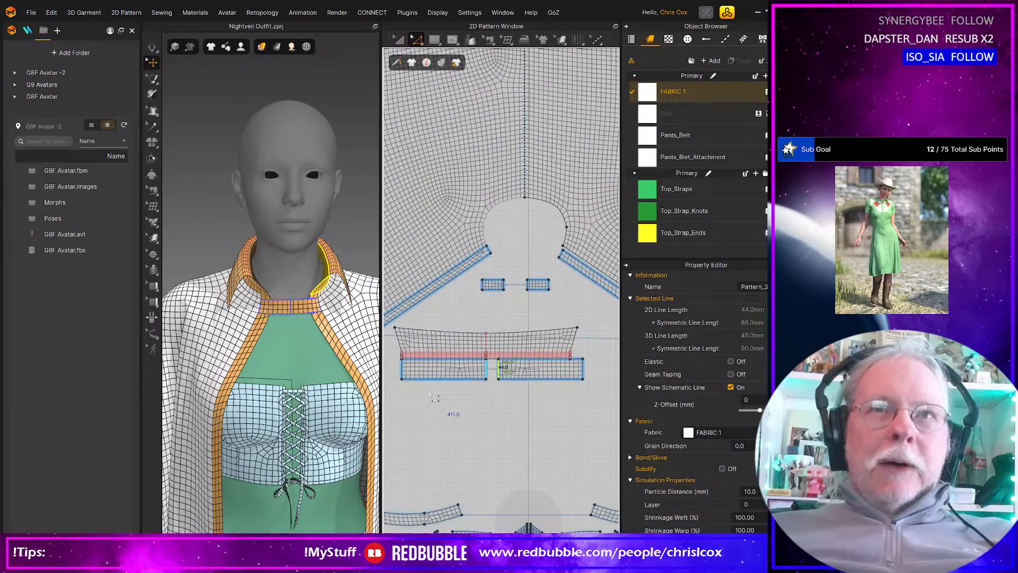
left_click(403, 372)
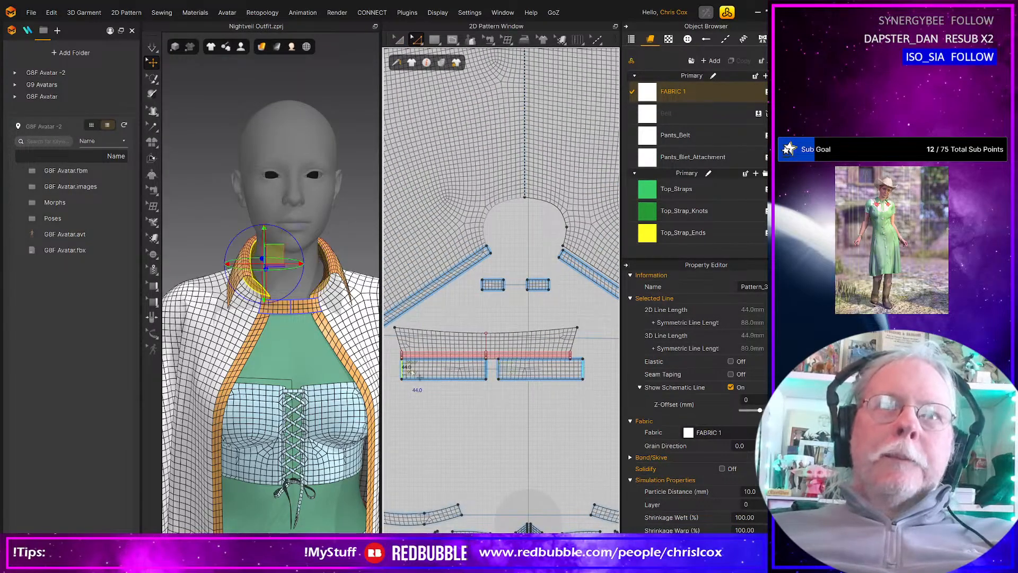
right_click(584, 369)
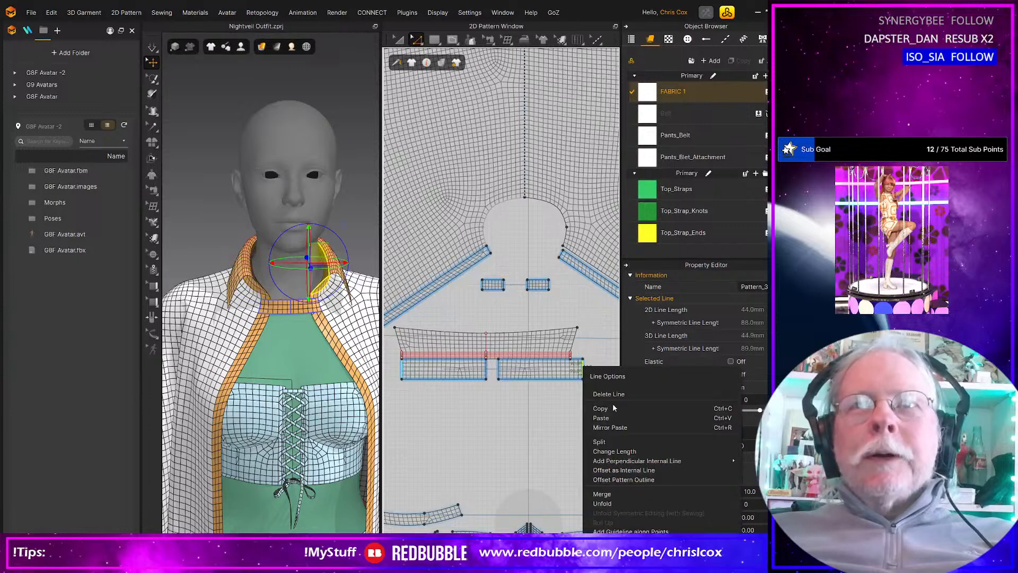
left_click(609, 493)
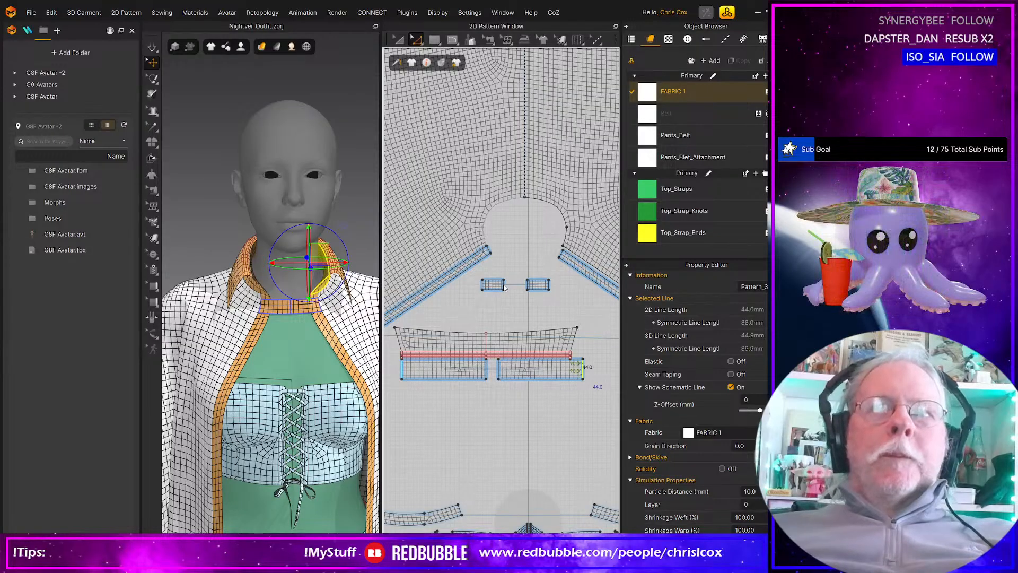
left_click(303, 308)
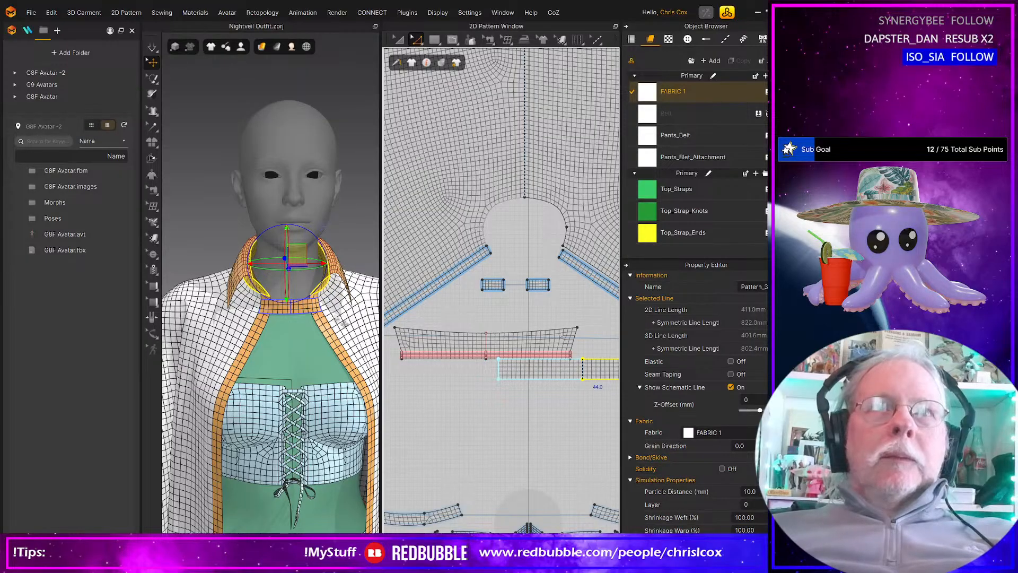
Step: Merge the two small front neck band pieces along their facing inner end edges
right_click_drag(340, 322, 226, 324)
scroll(511, 282, "up", 3)
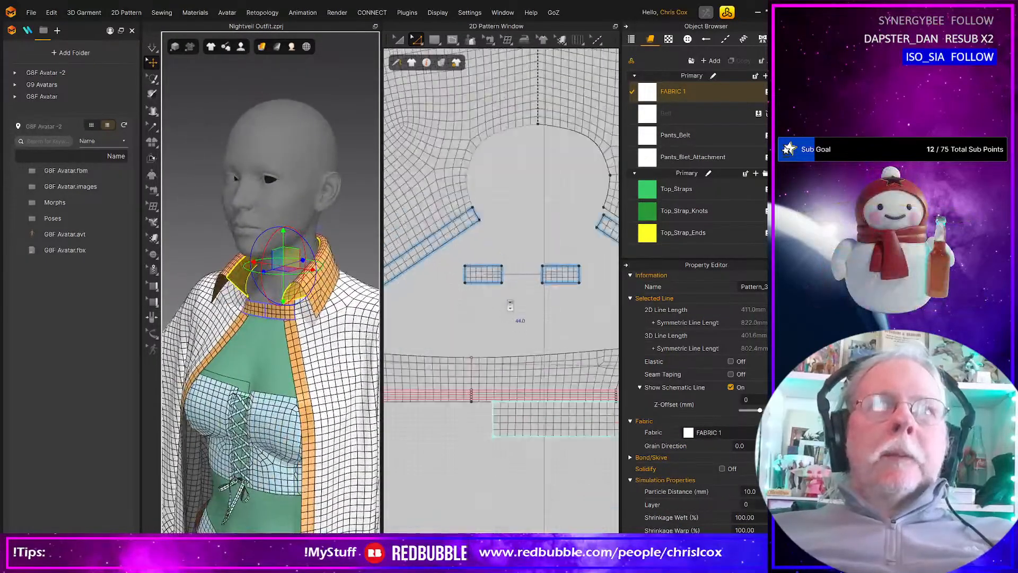
left_click(510, 272)
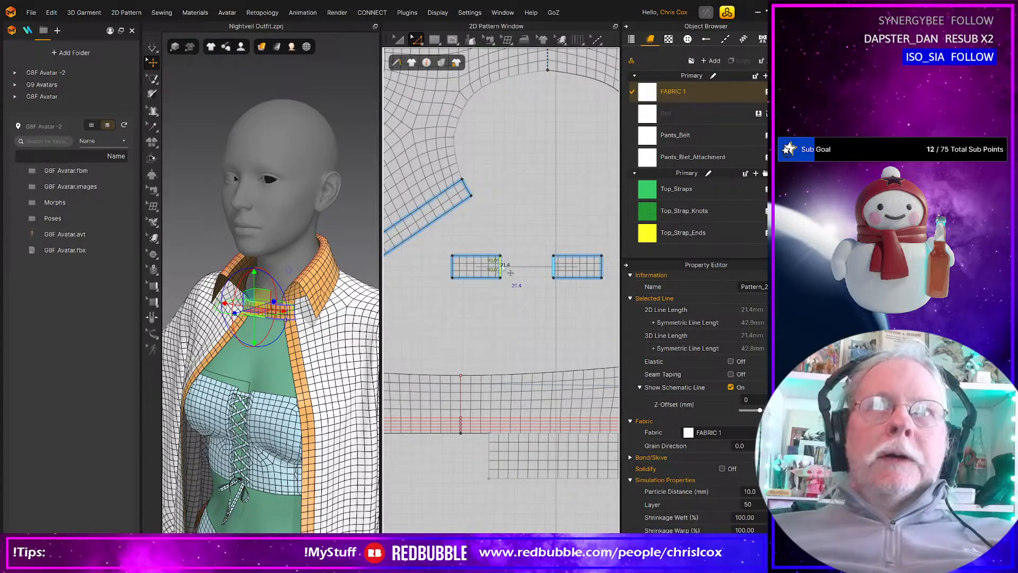
right_click(510, 272)
left_click(529, 397)
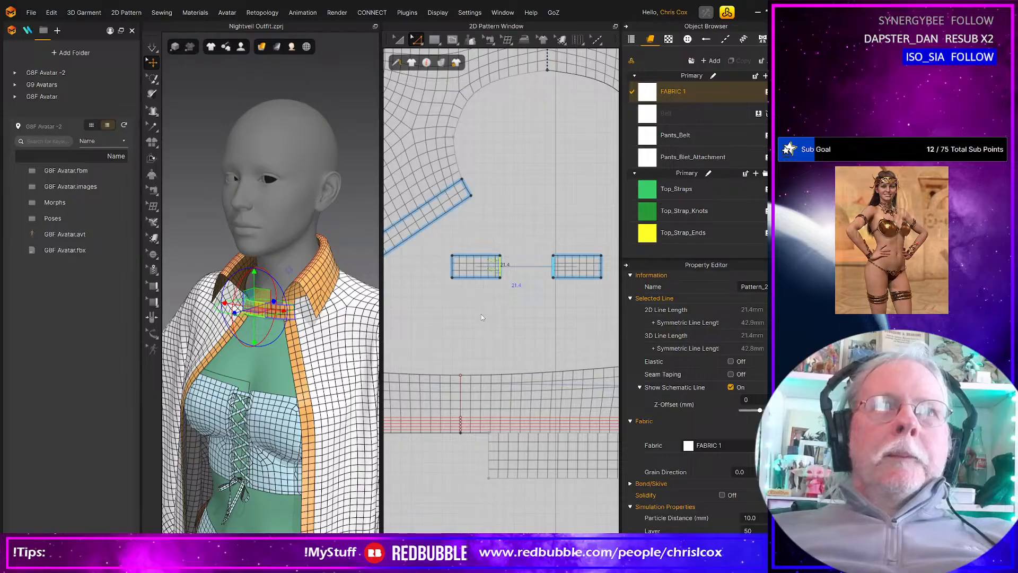
left_click(481, 314)
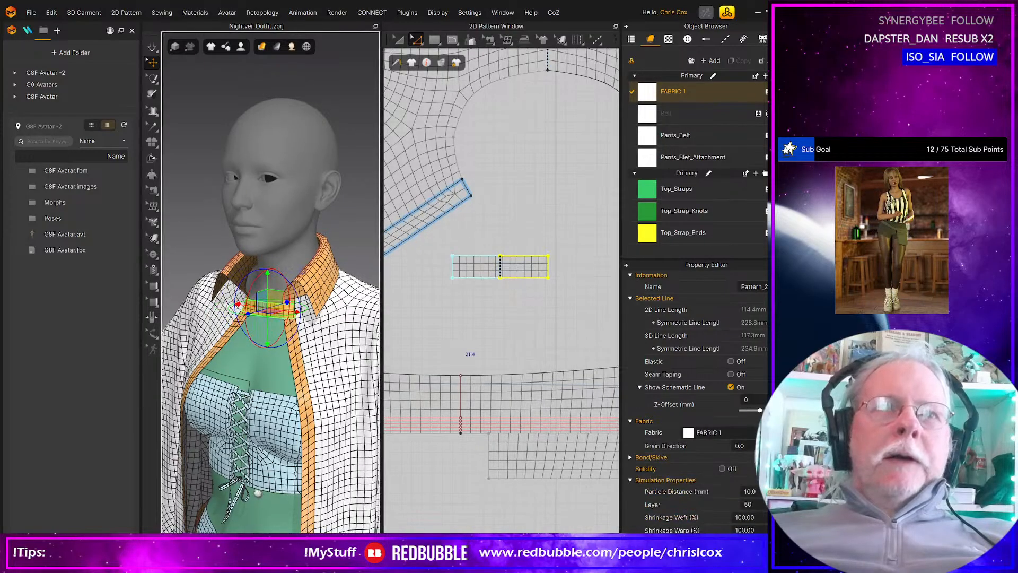
Step: Move the merged small neck band onto the pattern's vertical center line, just below the cape's neck opening
middle_click_drag(318, 454, 325, 434)
key("a")
left_click(490, 258)
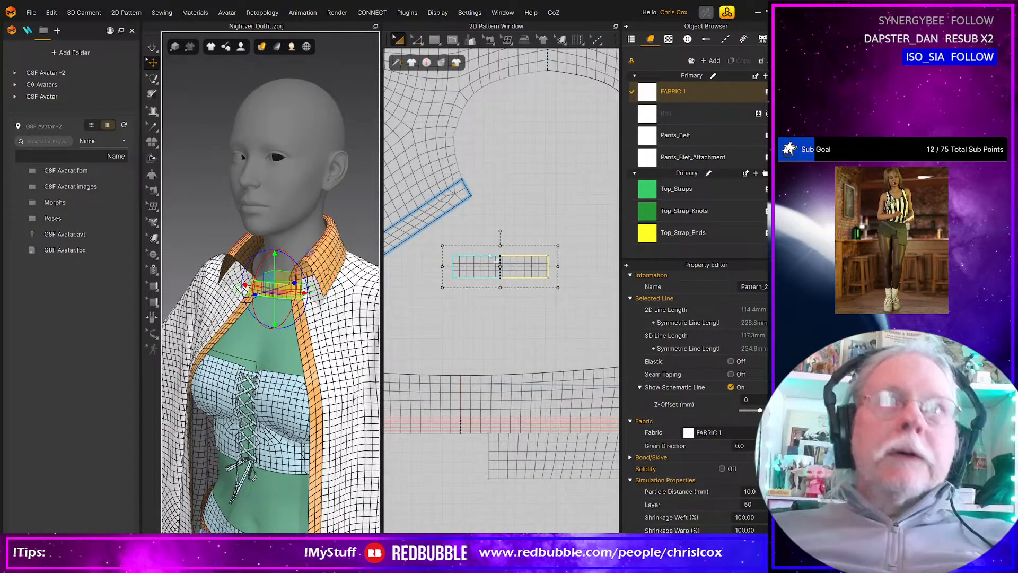
left_click_drag(486, 269, 540, 232)
Step: Move the merged lower collar band directly beneath the upper collar, aligning its center seam with the collar's center line
scroll(513, 387, "down", 6)
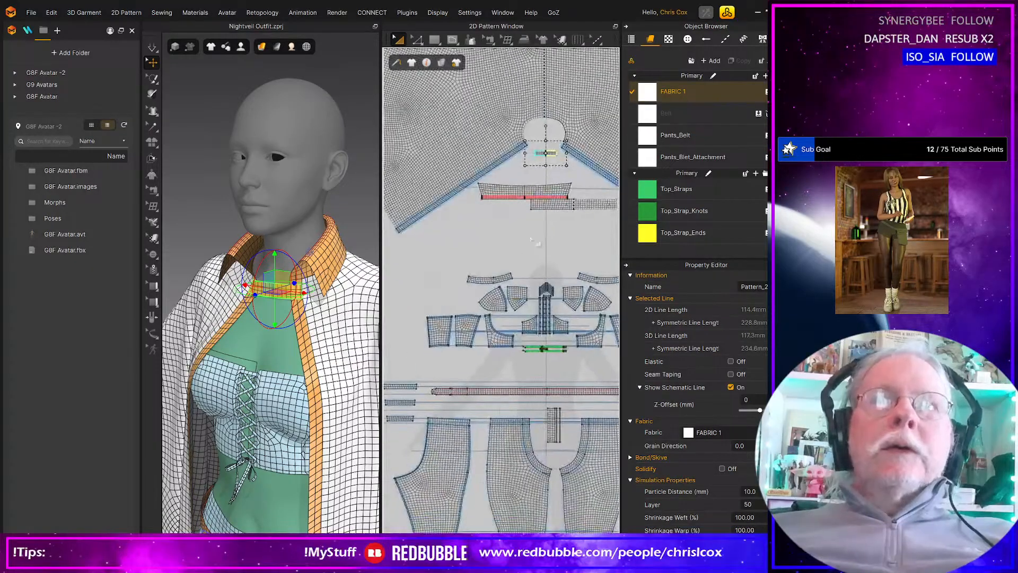
scroll(530, 249, "up", 4)
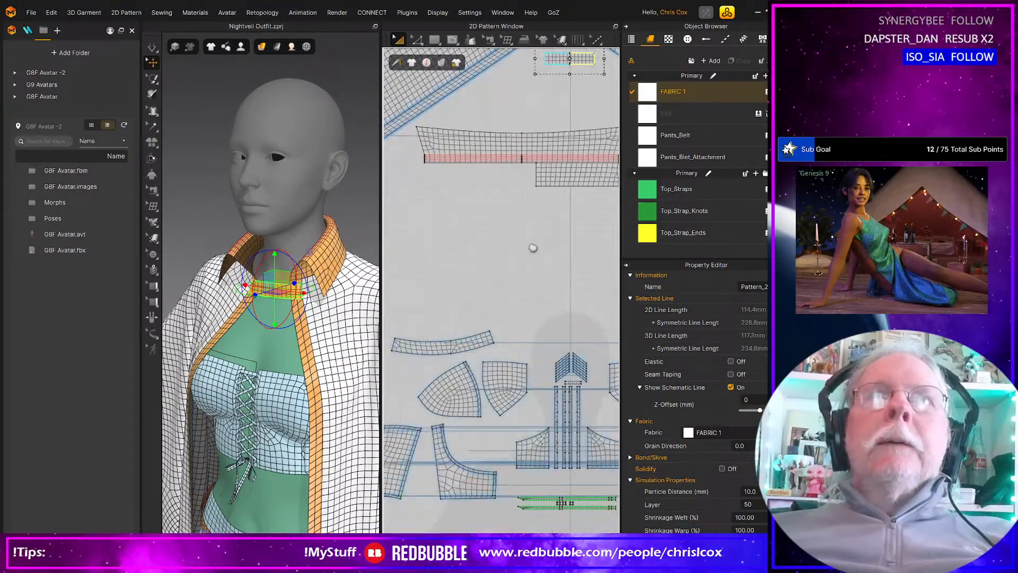
left_click(588, 345)
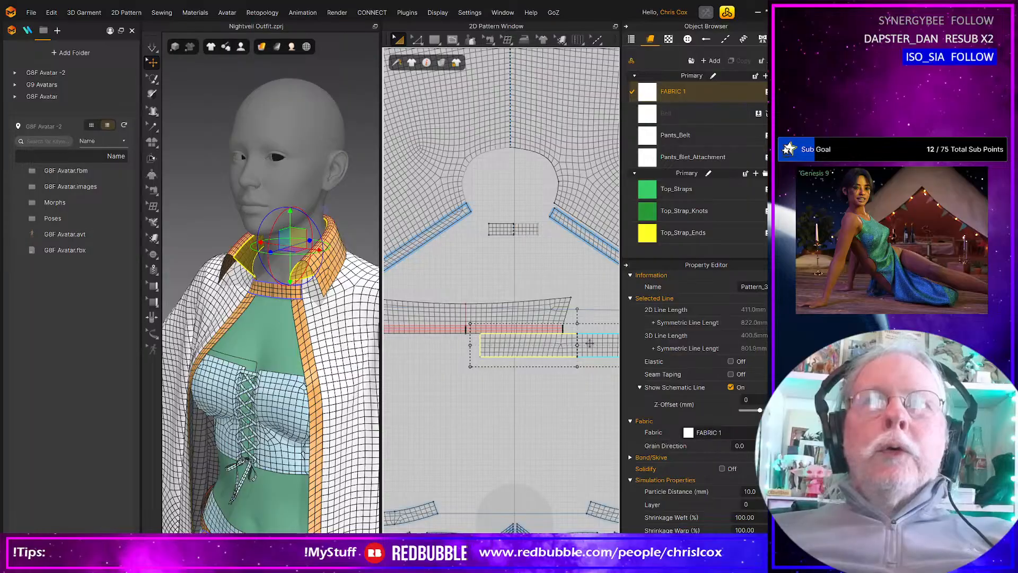
left_click_drag(590, 343, 477, 348)
Step: Move the upper collar and the lower collar band together so they are centered on the cape's vertical center line
scroll(571, 392, "down", 3)
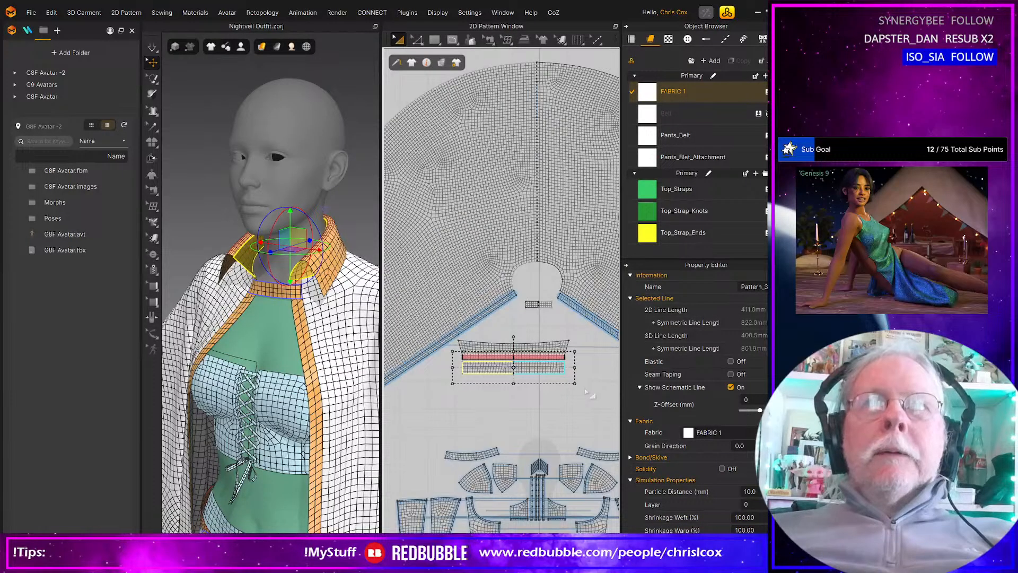
left_click_drag(590, 390, 445, 325)
left_click_drag(521, 347, 554, 335)
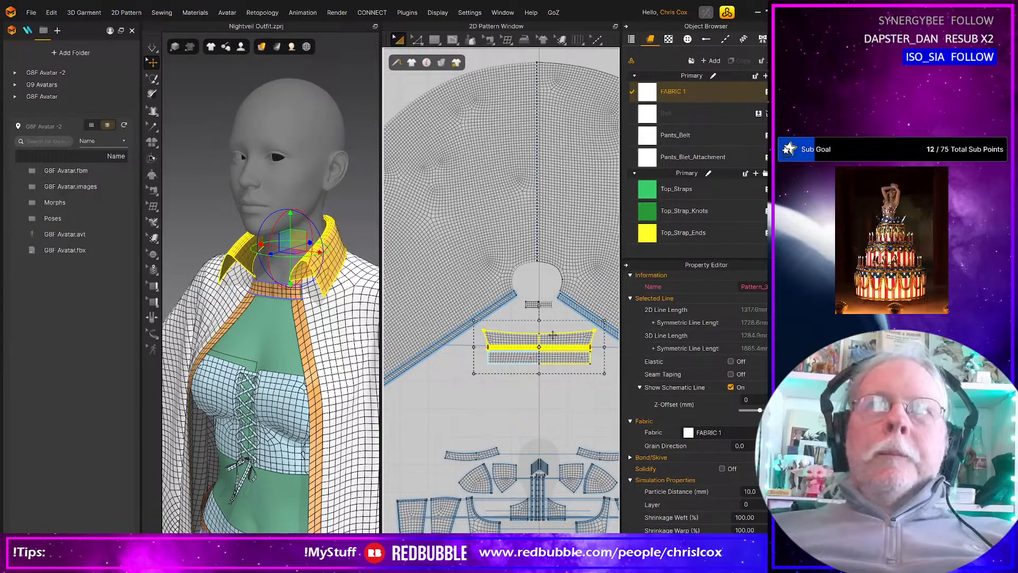
Step: Select all the top, belt and pants patterns laid out below the cape pieces
scroll(553, 335, "down", 5)
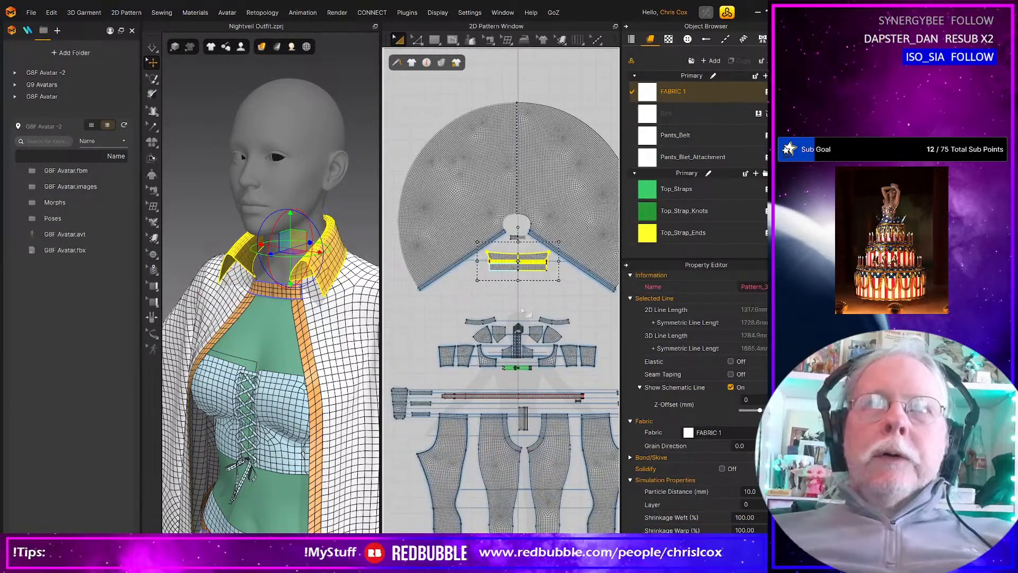
scroll(521, 311, "down", 4)
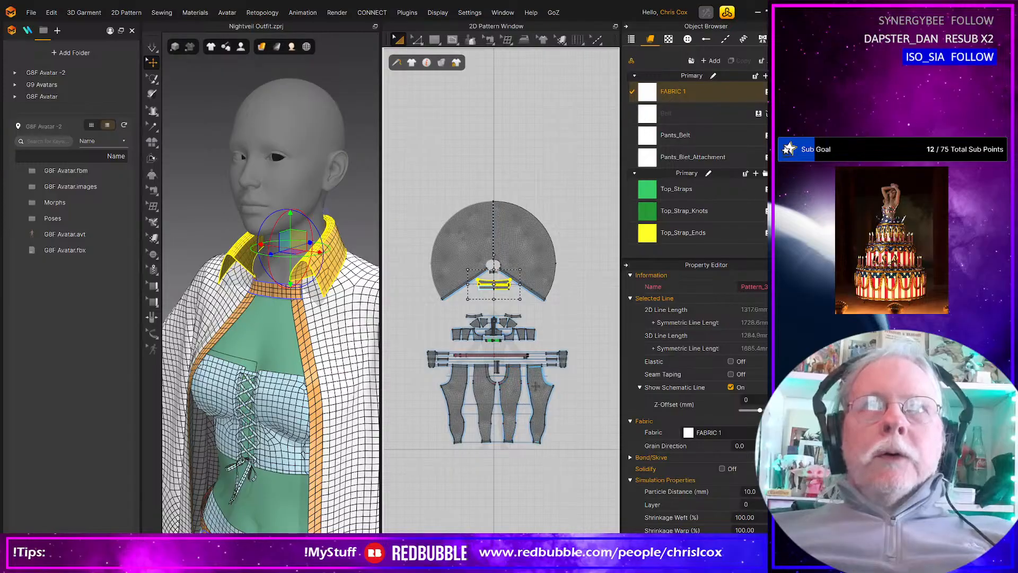
left_click_drag(402, 182, 402, 461)
left_click_drag(588, 450, 423, 311)
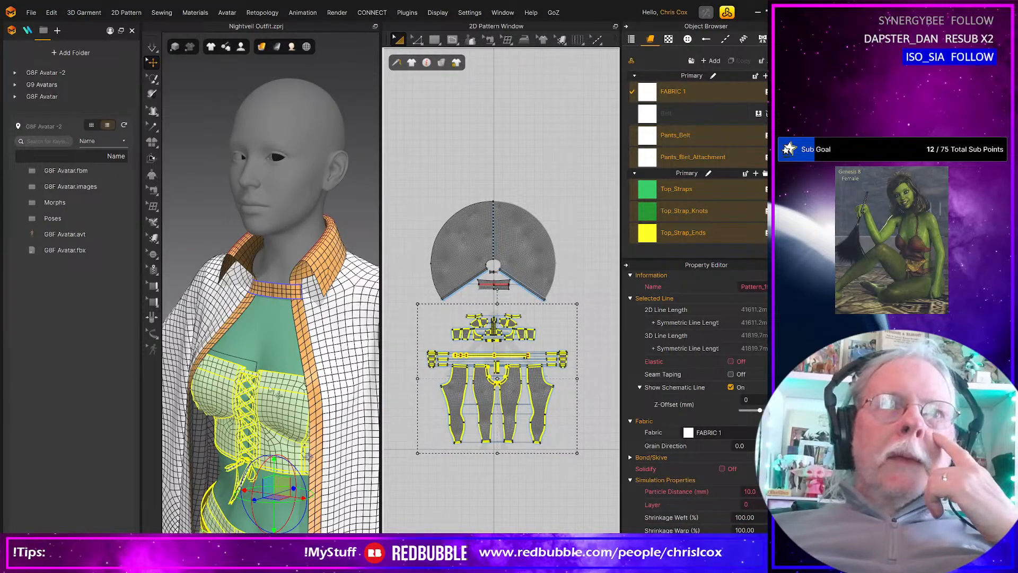
Step: Examine how the cape, waistband and belt sit on the avatar and compare the belt with its 2D pattern
scroll(274, 395, "down", 8)
right_click_drag(275, 396, 306, 366)
scroll(271, 367, "up", 10)
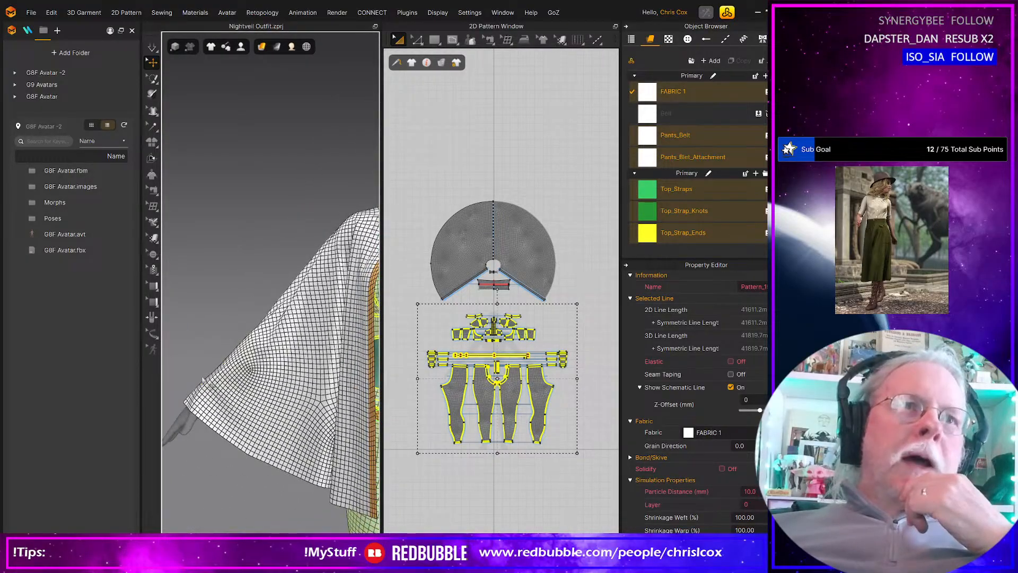
scroll(510, 392, "down", 5)
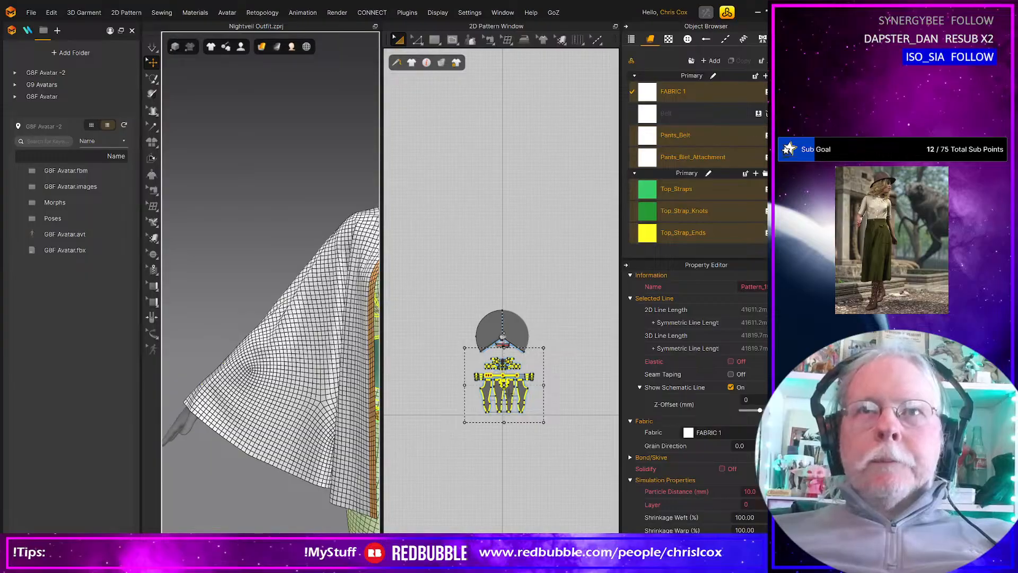
scroll(504, 390, "up", 3)
scroll(503, 403, "up", 3)
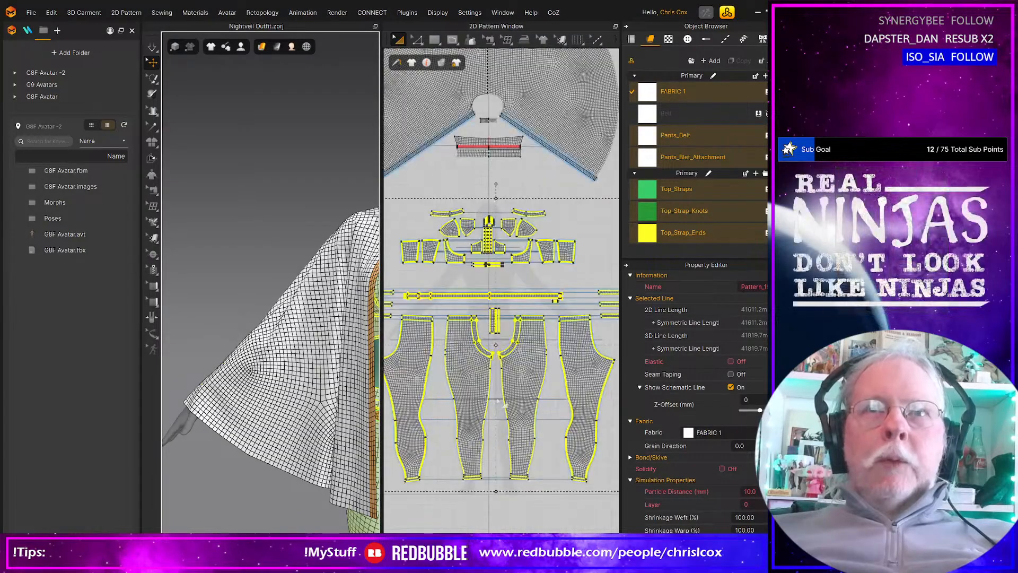
middle_click_drag(504, 405, 533, 415)
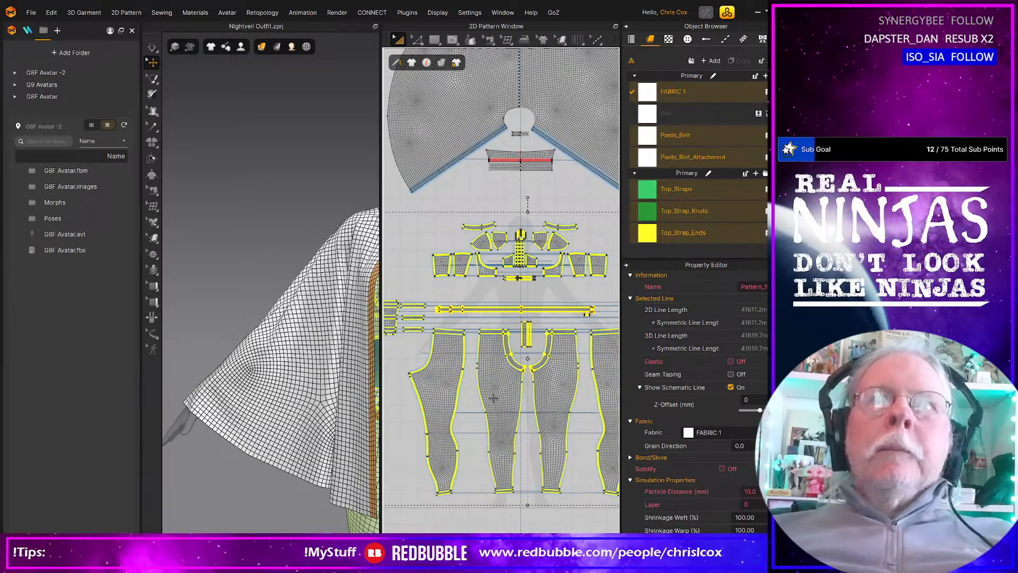
scroll(334, 397, "down", 3)
middle_click_drag(335, 397, 271, 394)
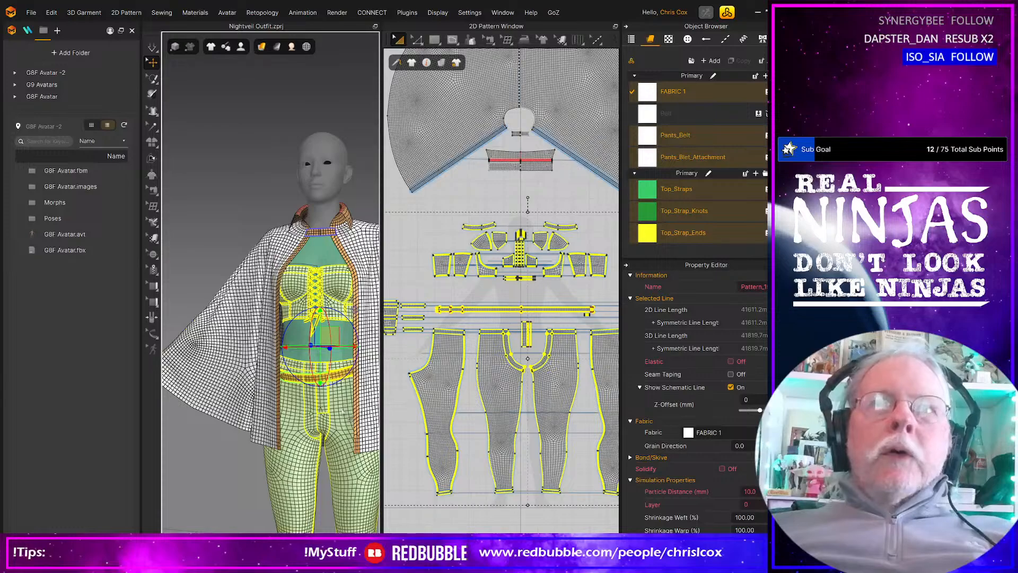
scroll(319, 396, "up", 5)
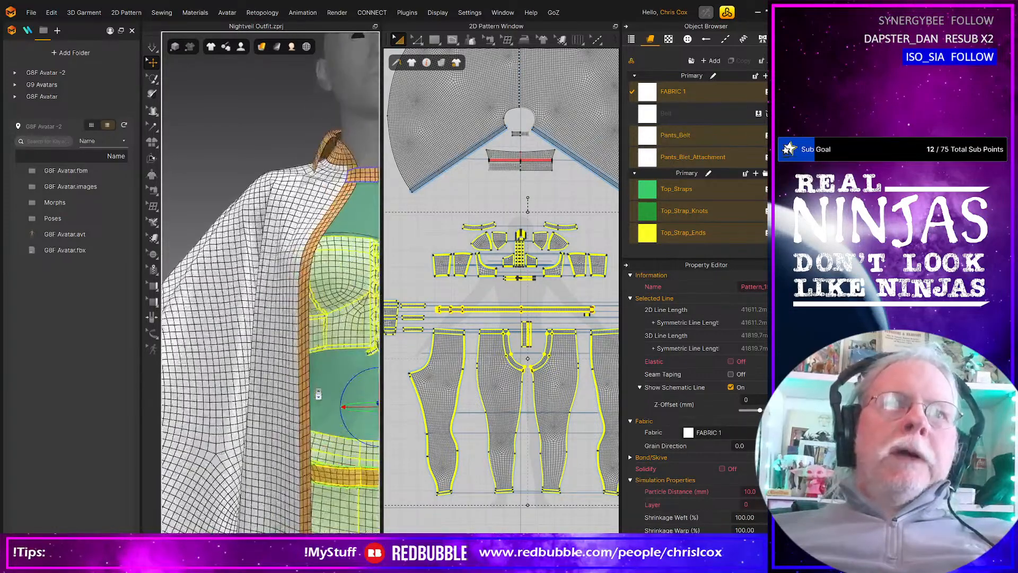
scroll(319, 394, "up", 4)
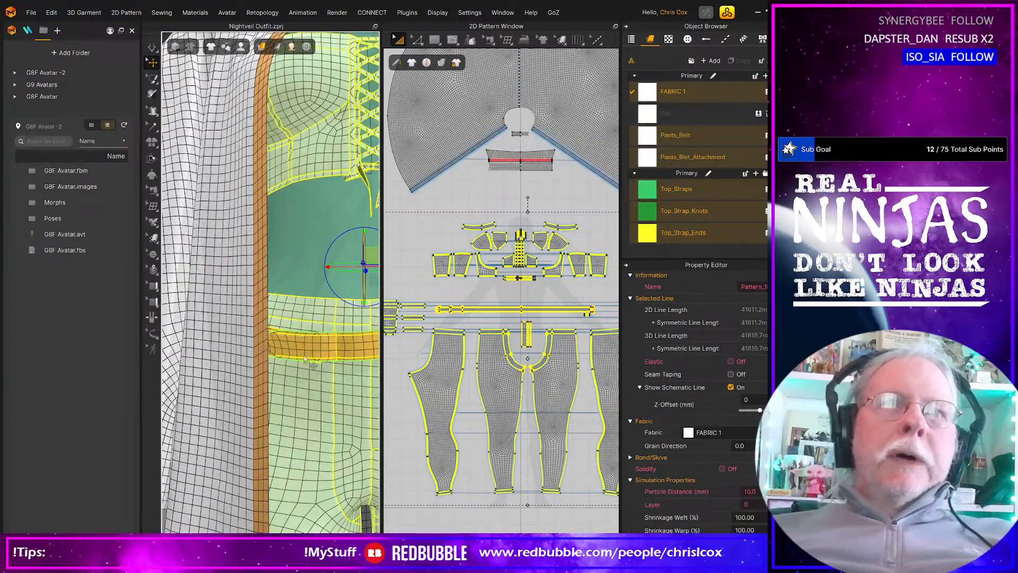
scroll(306, 370, "up", 3)
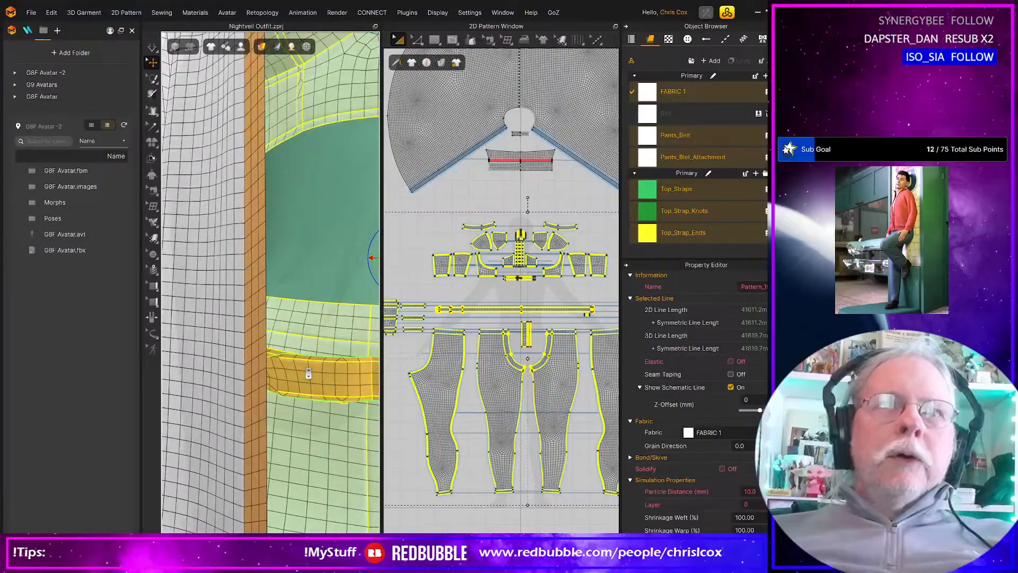
left_click(317, 397)
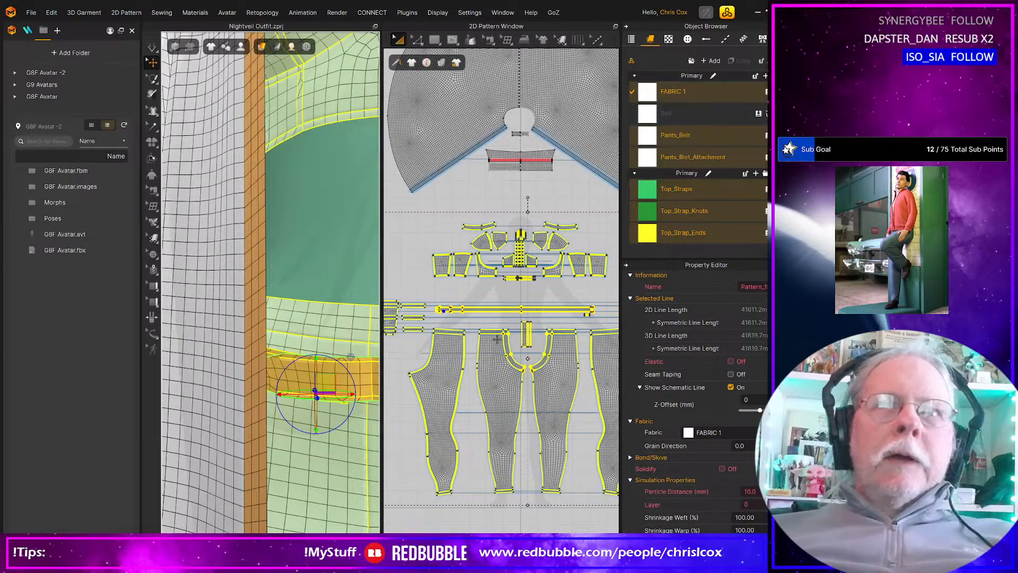
scroll(578, 387, "up", 8)
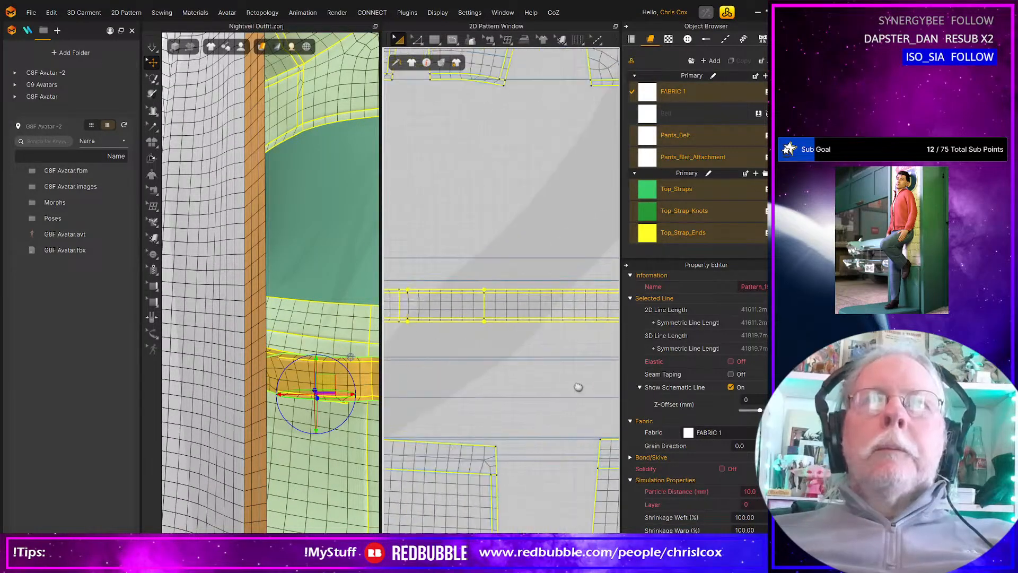
middle_click_drag(578, 388, 423, 405)
right_click_drag(347, 426, 326, 436)
middle_click_drag(443, 406, 576, 402)
middle_click_drag(301, 436, 317, 412)
right_click(284, 421)
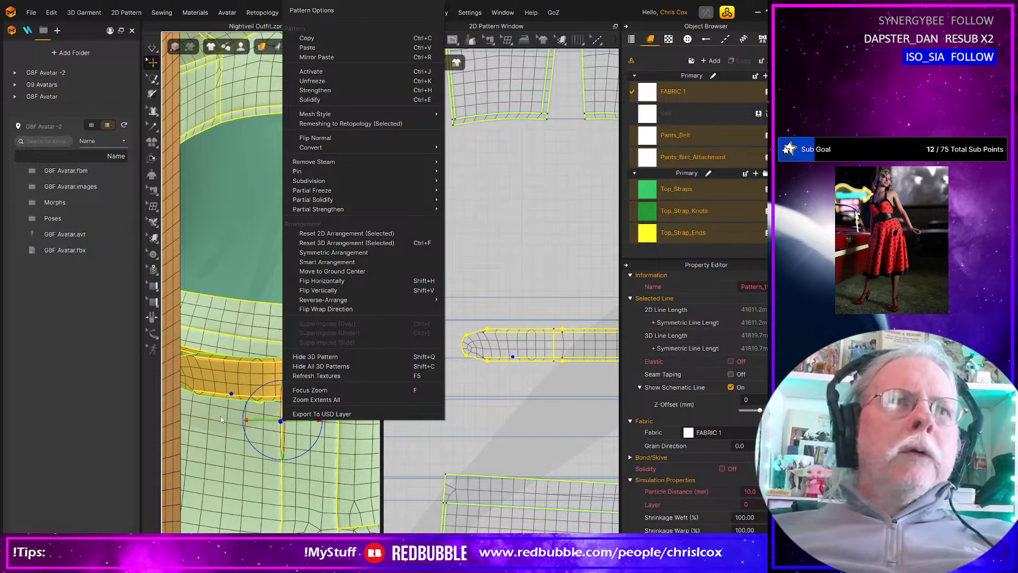
left_click(439, 421)
Step: Draw a vertical internal line about 28 mm long across the belt pattern near its rounded end
right_click_drag(273, 434, 250, 382)
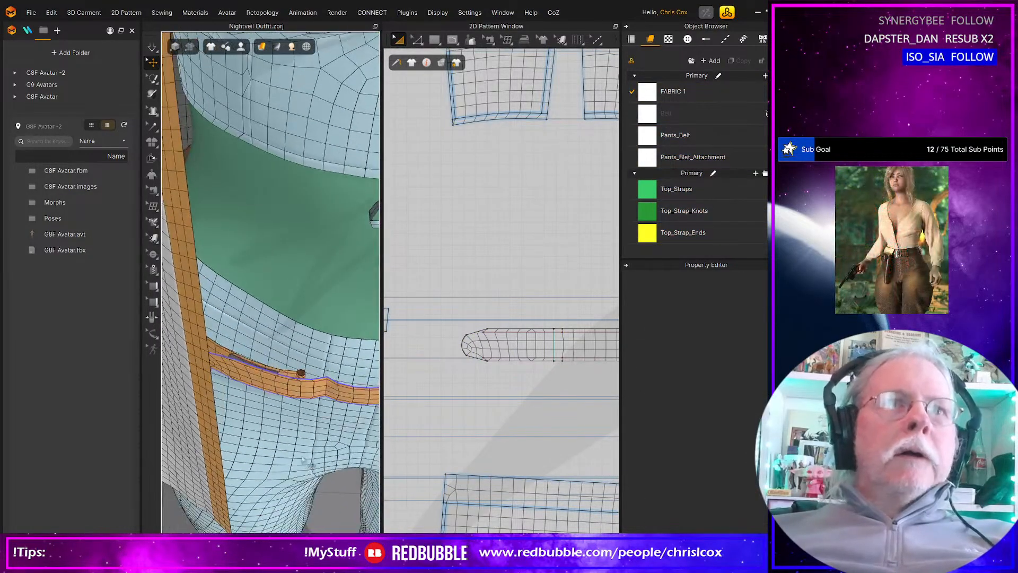
left_click(275, 380)
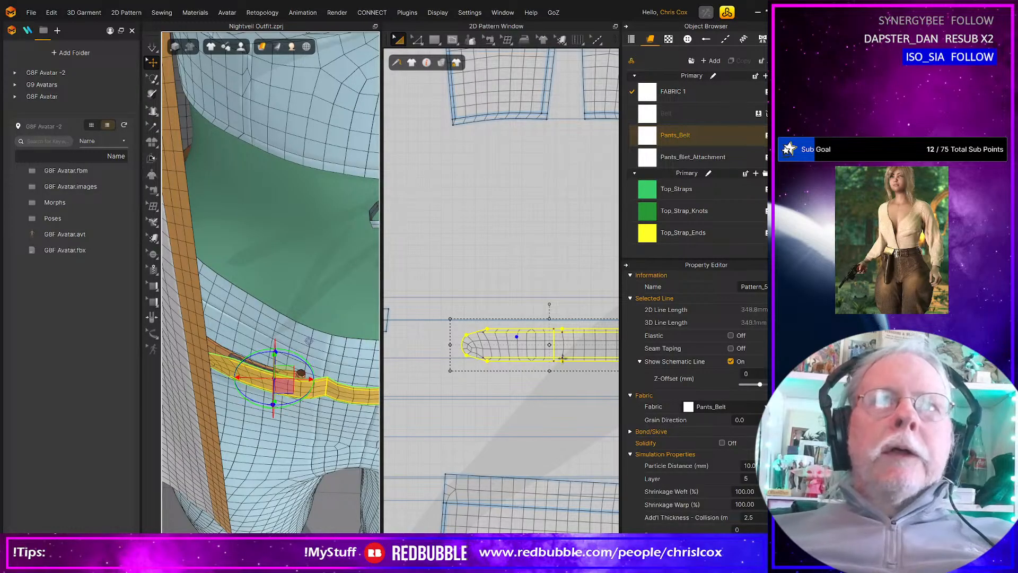
scroll(500, 344, "up", 4)
right_click_drag(435, 405, 421, 418)
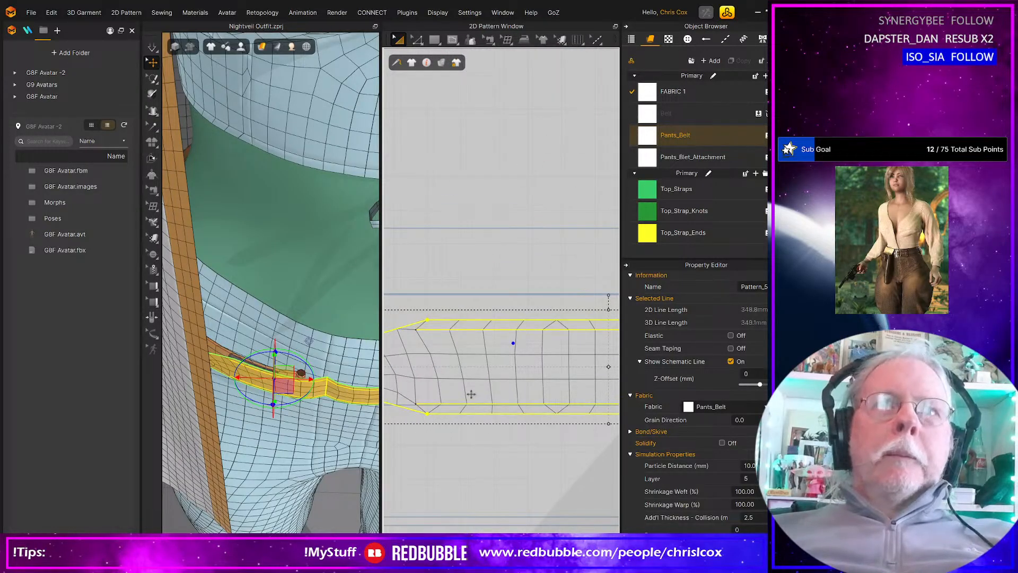
key("g")
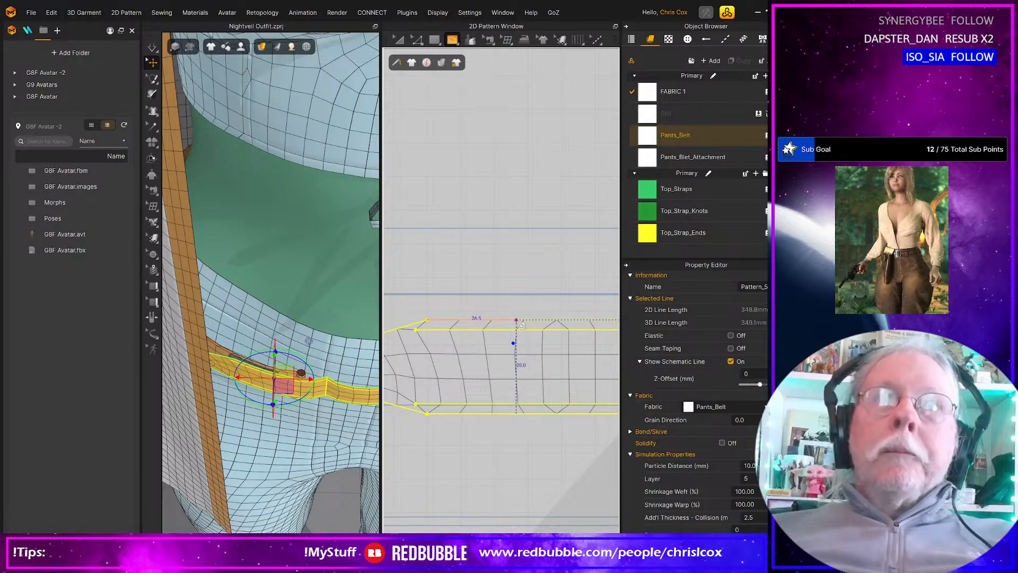
left_click(515, 320)
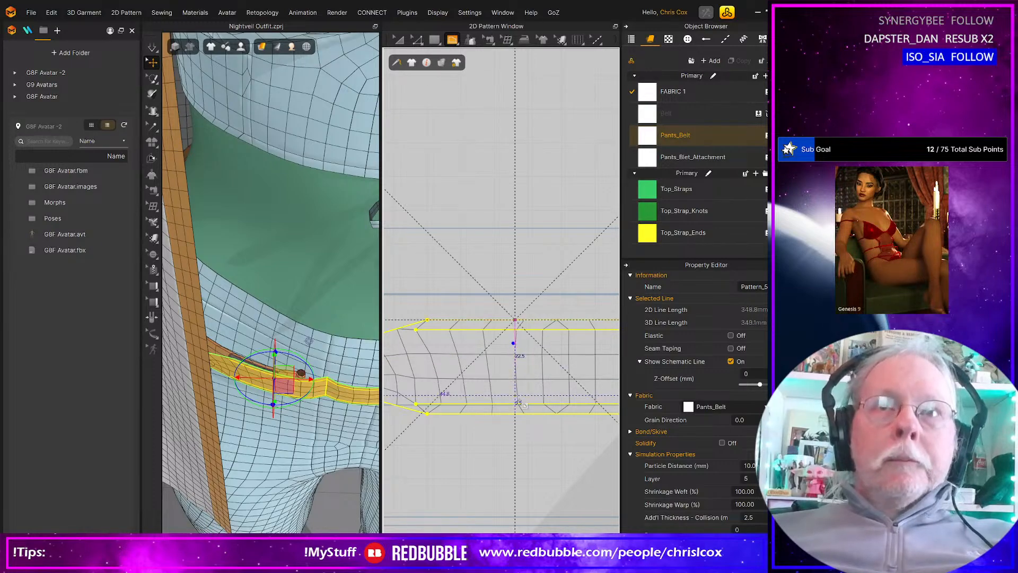
left_click(515, 413)
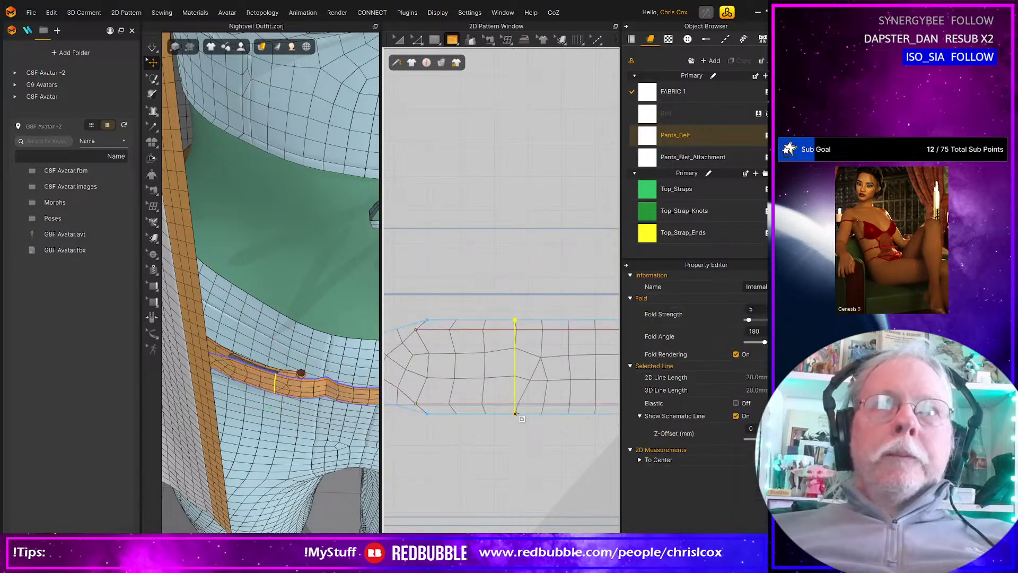
Step: Set the fold angle of the belt's new internal line to 160 and simulate the garment to check the belt's shape
key("a")
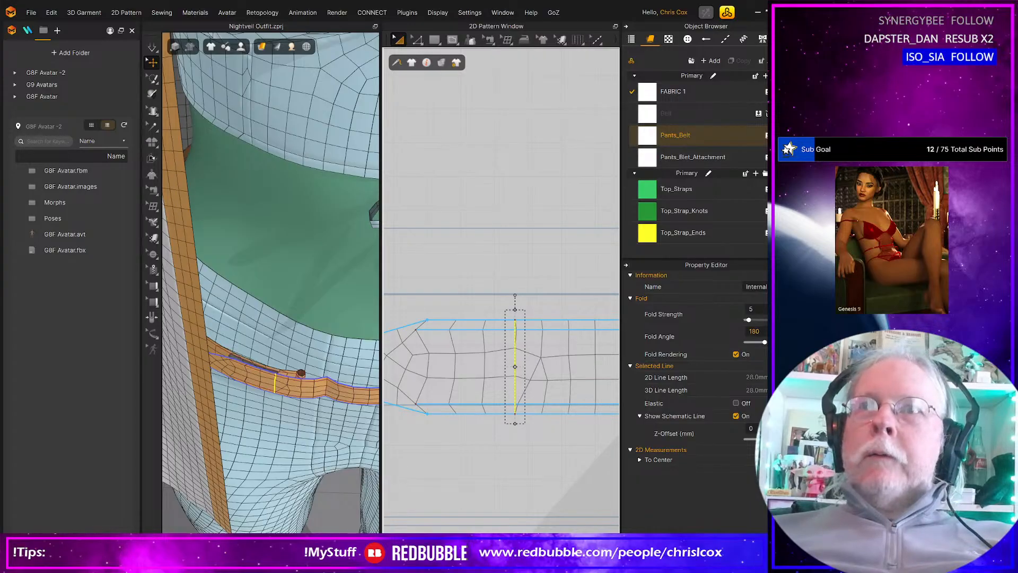
left_click(754, 331)
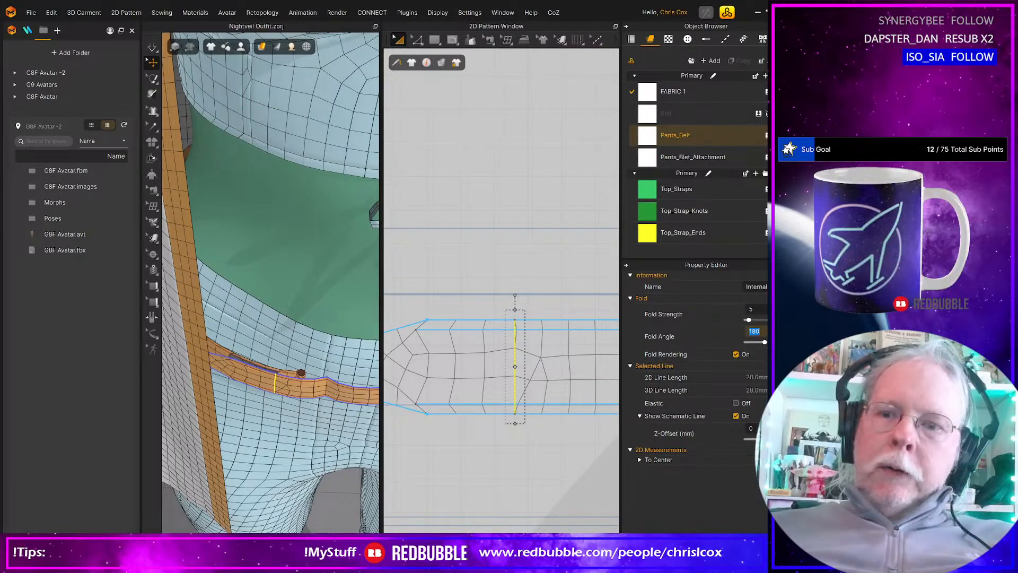
type("160")
key("Return")
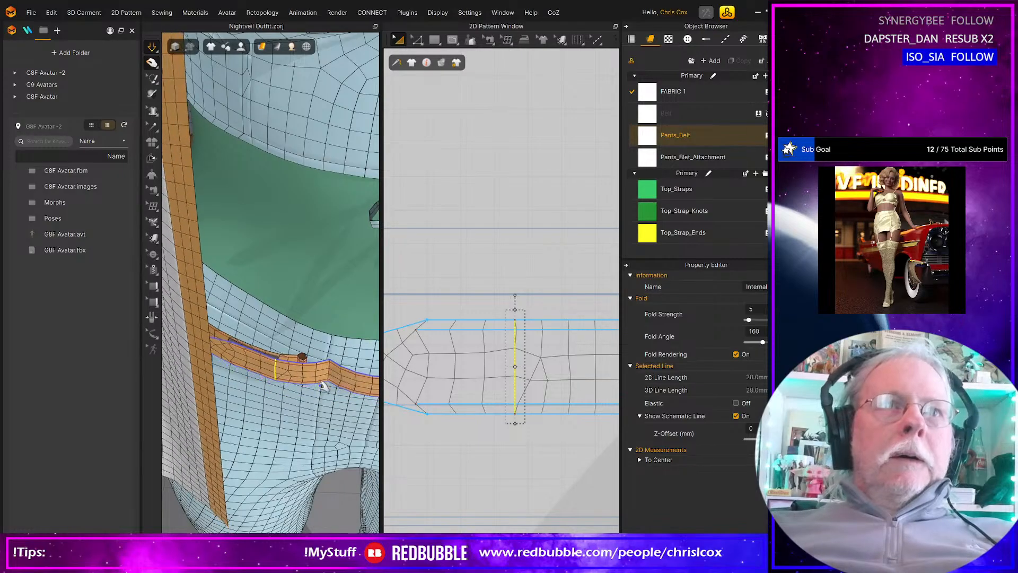
right_click_drag(289, 386, 283, 389)
scroll(284, 394, "up", 3)
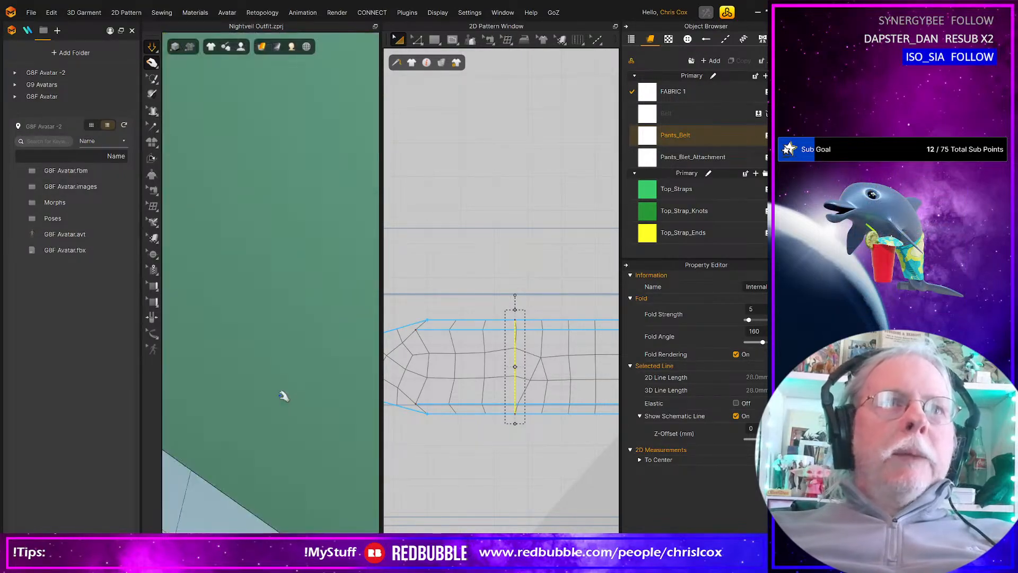
scroll(284, 402, "down", 3)
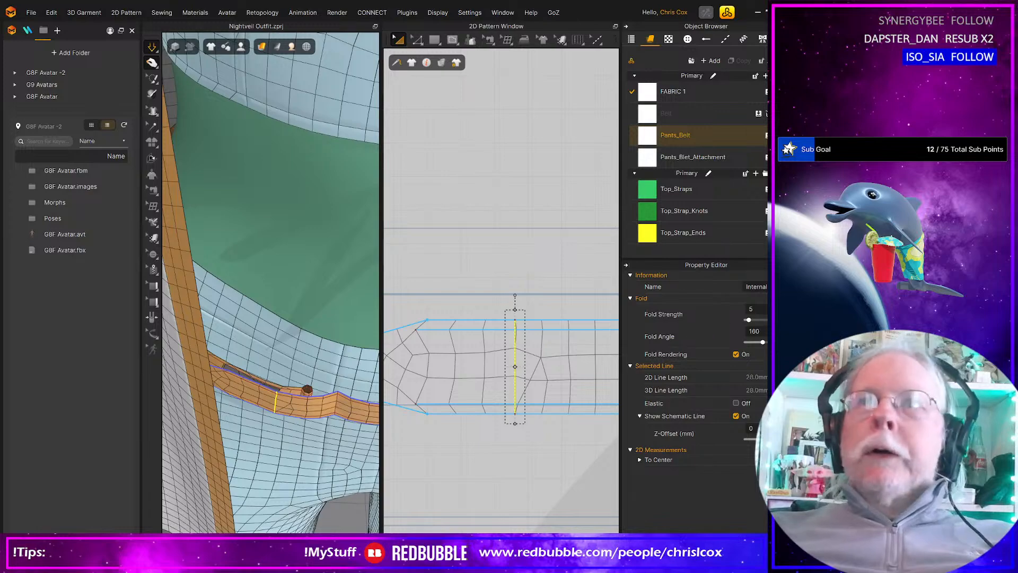
Step: Set the belt line's fold strength to 100 and its fold angle to 200, and simulate the garment
left_click(765, 309)
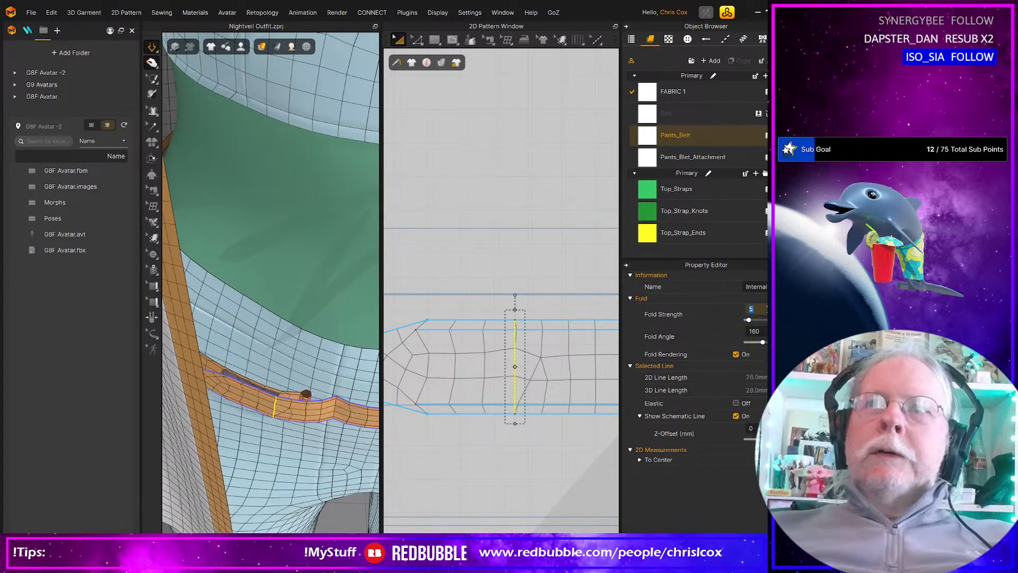
type("100")
key("Return")
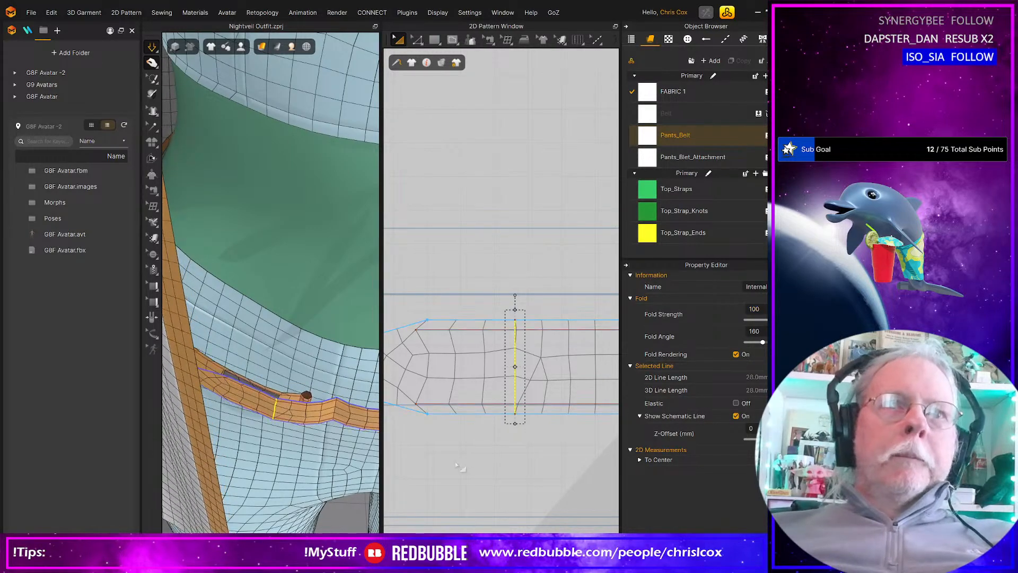
left_click(759, 331)
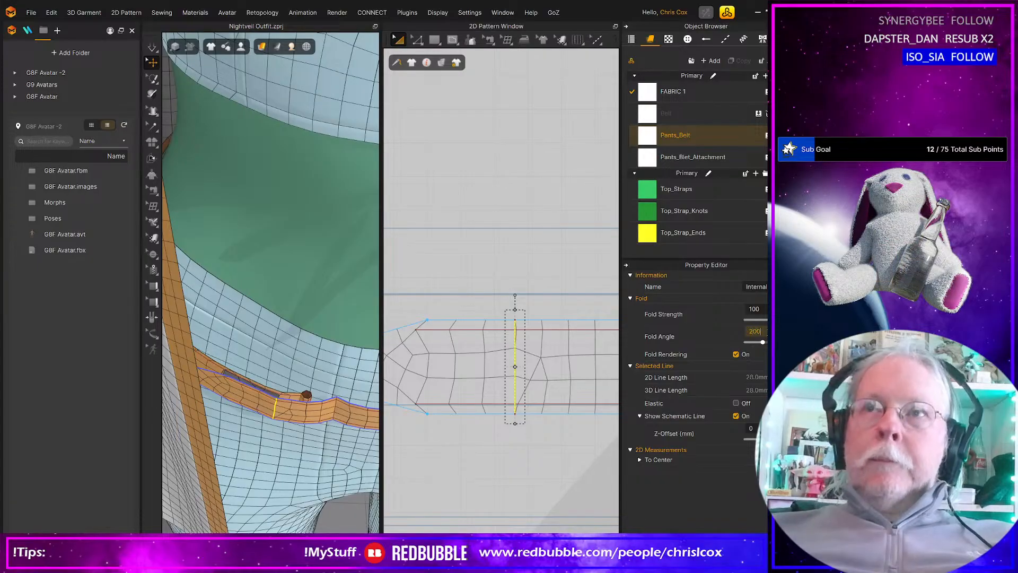
key("Return")
key("space")
right_click_drag(281, 418, 284, 447)
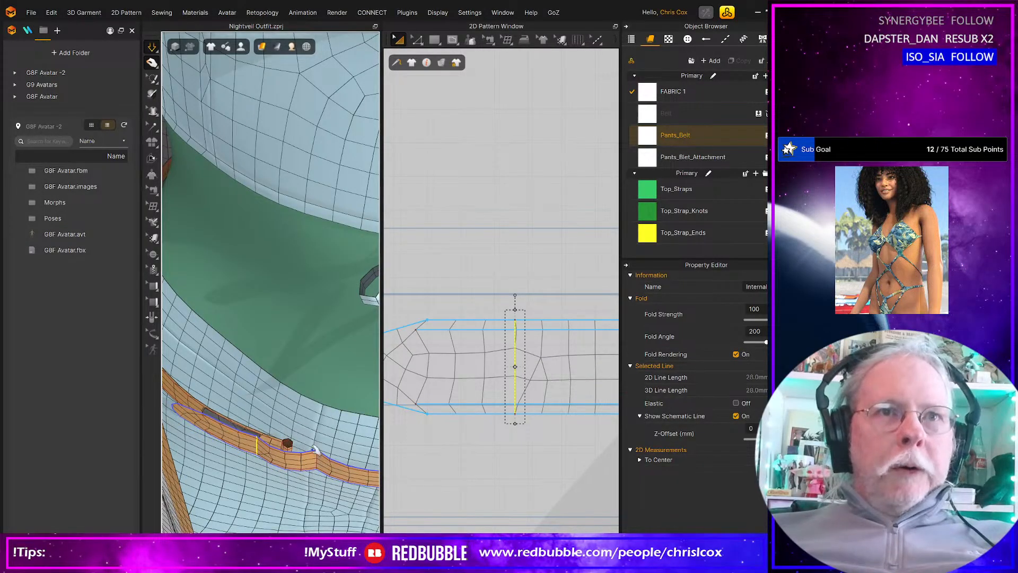
Step: Examine how the belt and the whole outfit sit on the avatar, from close-up to the full figure
right_click_drag(317, 466, 339, 311)
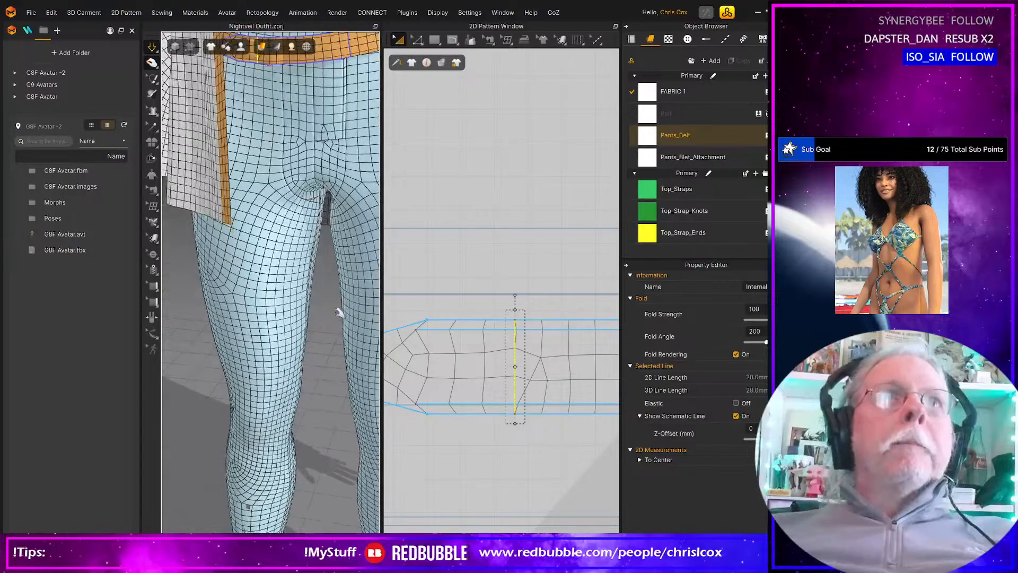
middle_click_drag(339, 311, 313, 480)
middle_click_drag(333, 392, 257, 436)
right_click_drag(258, 436, 290, 401)
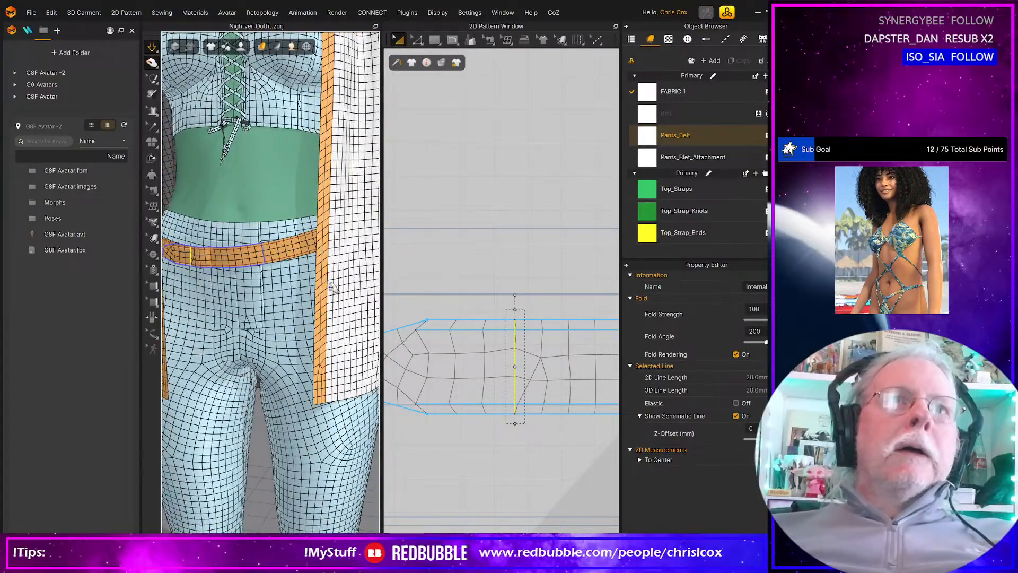
scroll(398, 249, "down", 4)
scroll(318, 342, "down", 5)
scroll(318, 343, "down", 4)
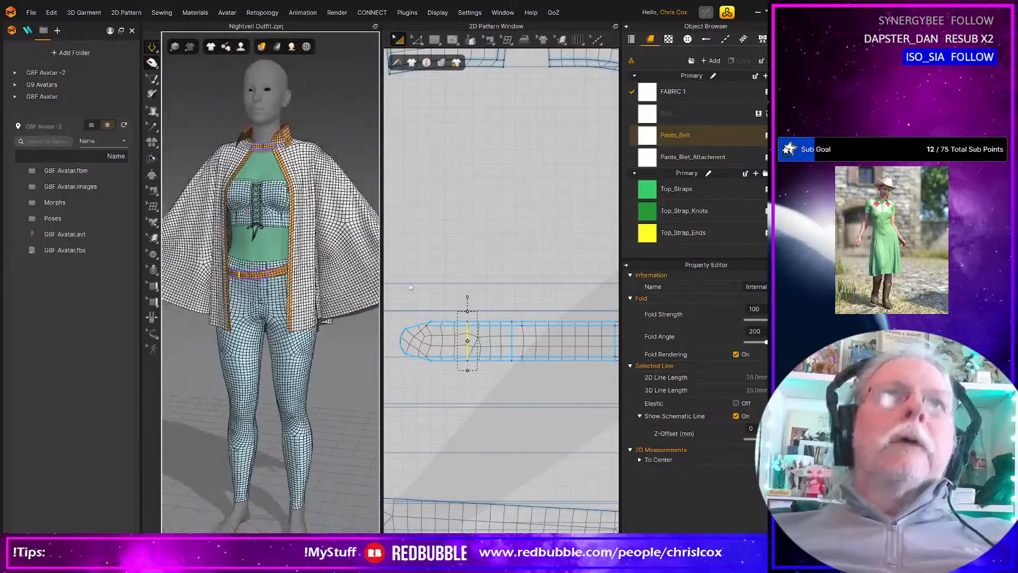
right_click(504, 251)
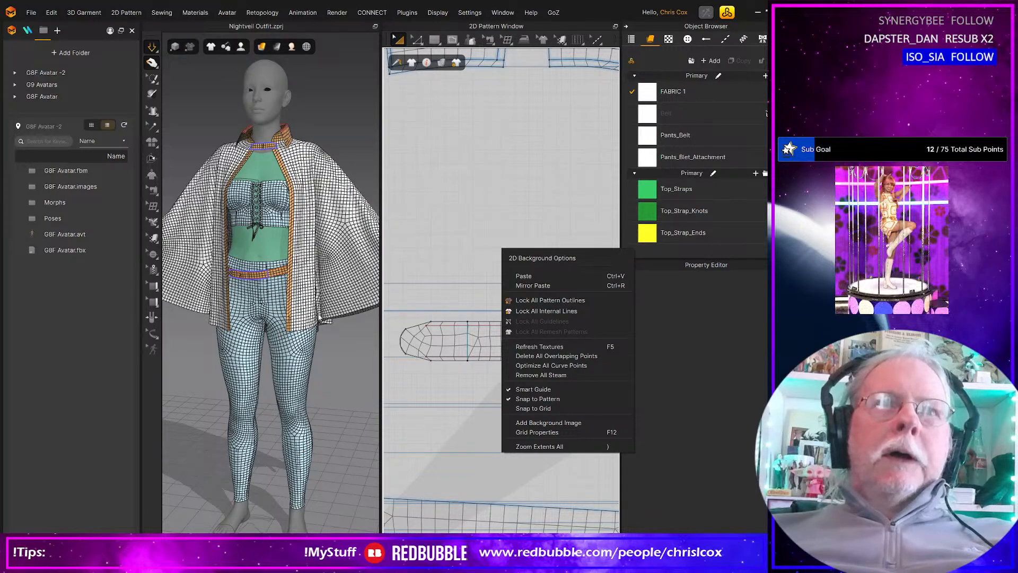
left_click(498, 181)
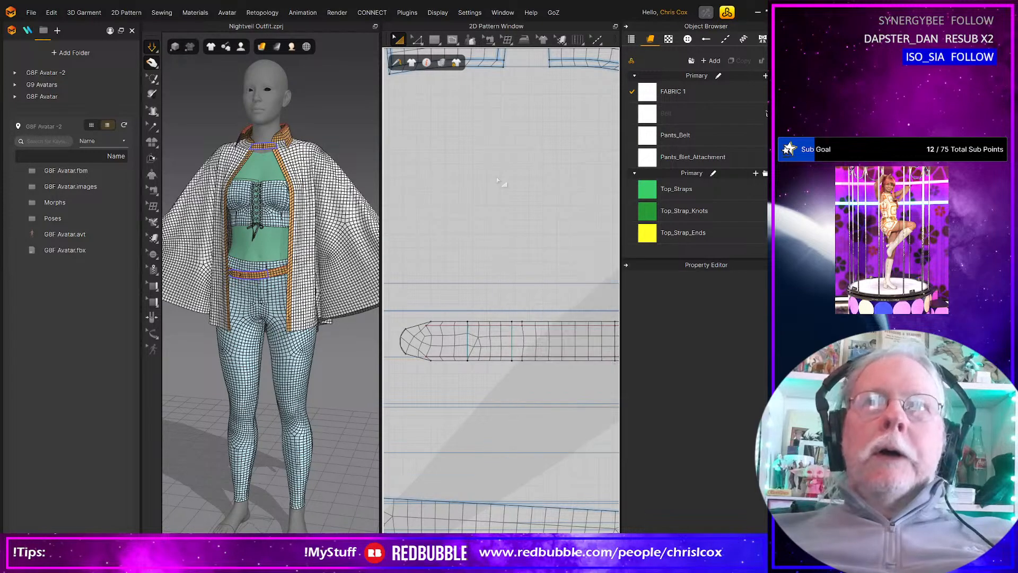
Step: Select both segments of the cape's curved outer hem on the 2D pattern
scroll(501, 188, "down", 4)
middle_click_drag(500, 183, 513, 351)
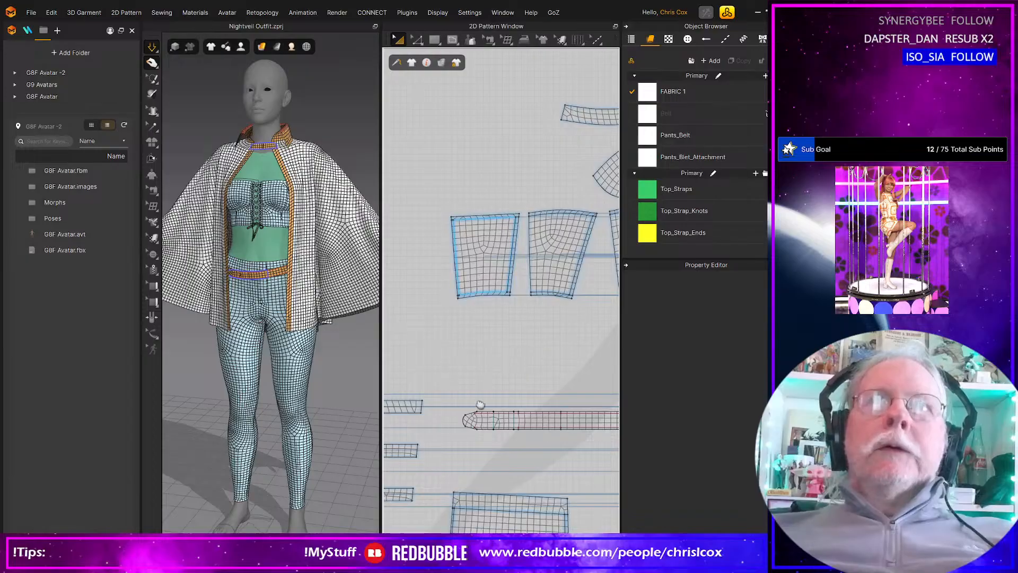
middle_click_drag(525, 150, 486, 346)
middle_click_drag(456, 106, 611, 294)
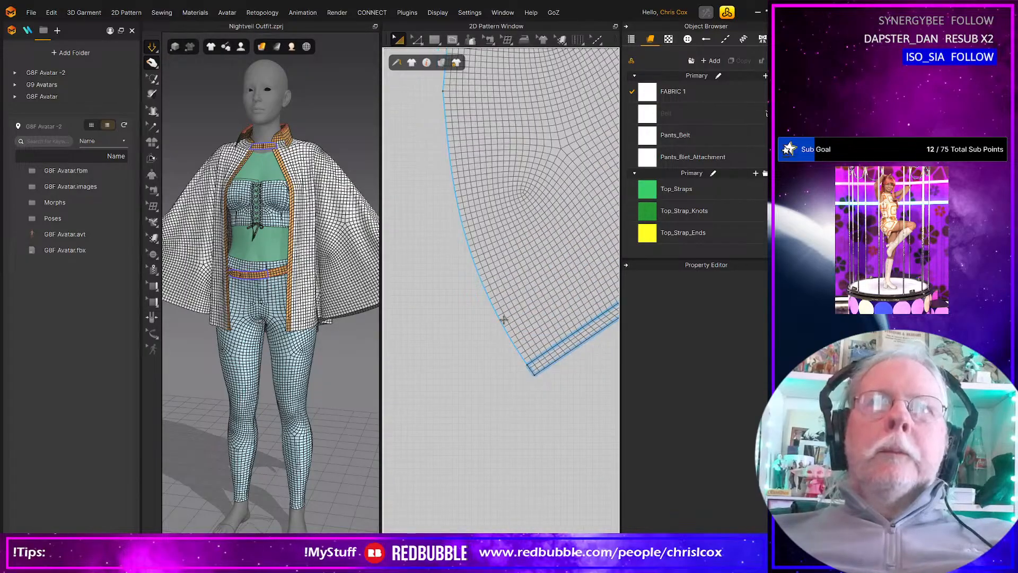
double_click(501, 320)
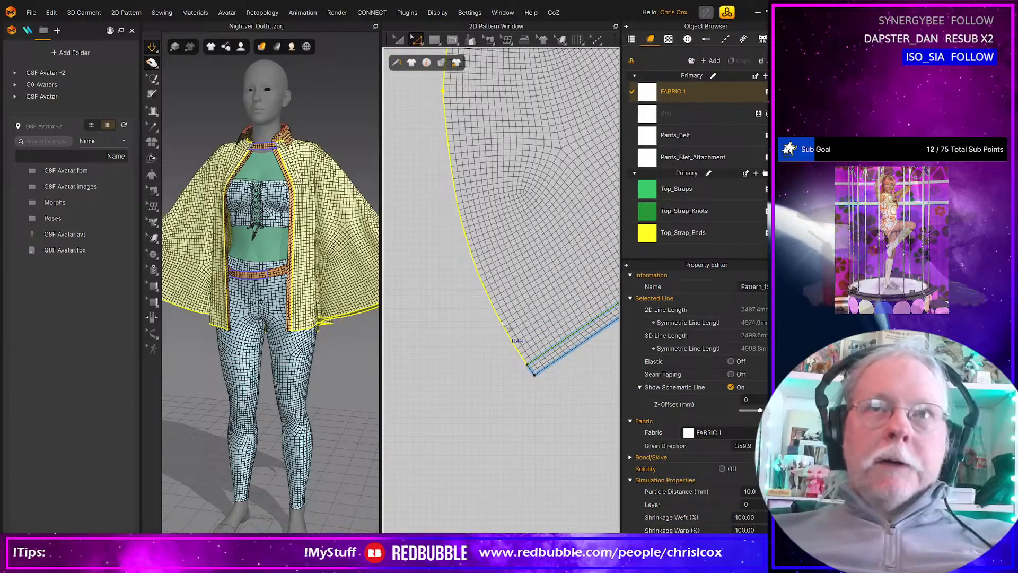
scroll(538, 280, "up", 5)
scroll(539, 281, "down", 3)
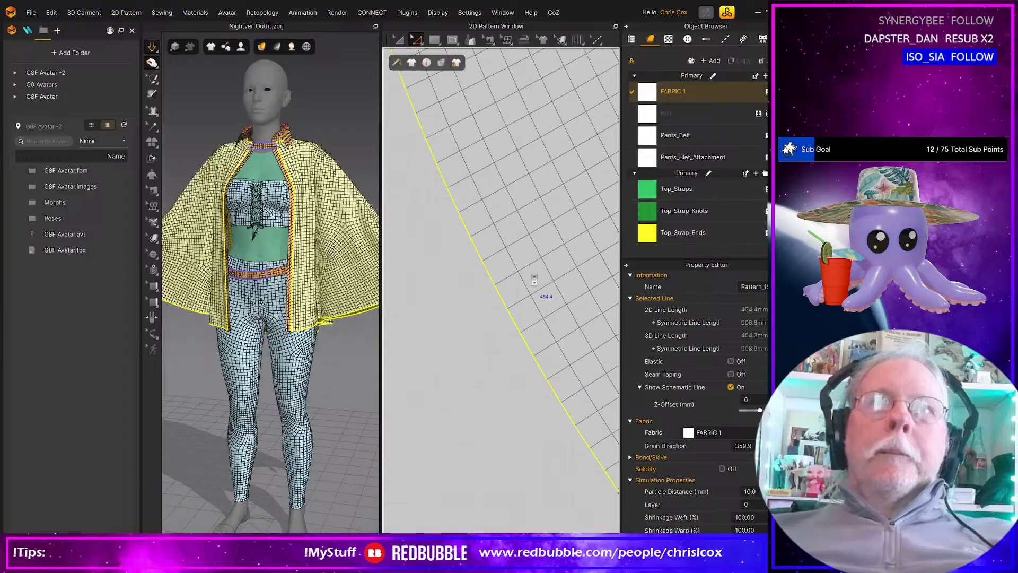
scroll(536, 272, "down", 4)
middle_click_drag(553, 93, 481, 241)
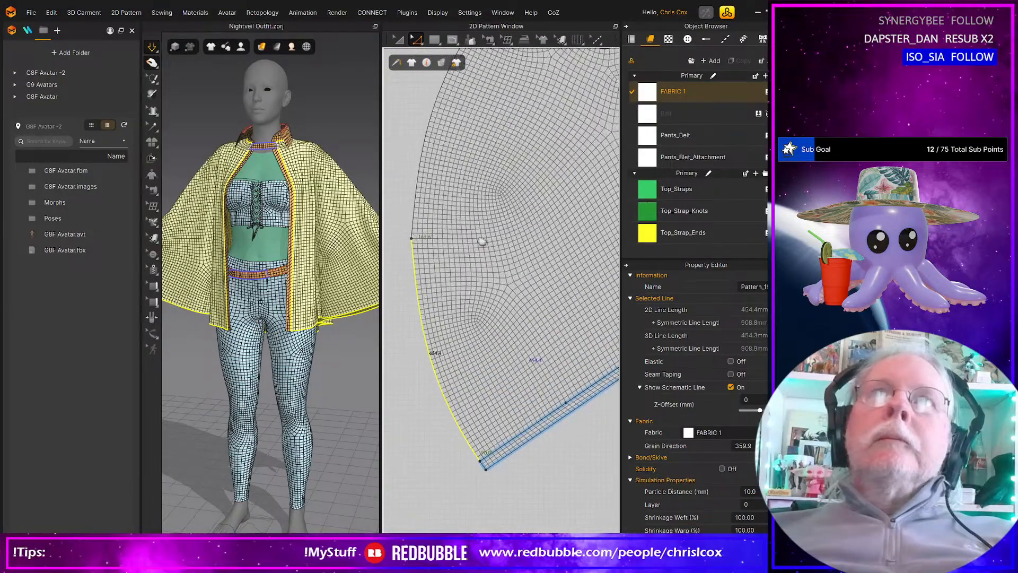
left_click(424, 159, "shift")
scroll(506, 186, "down", 4)
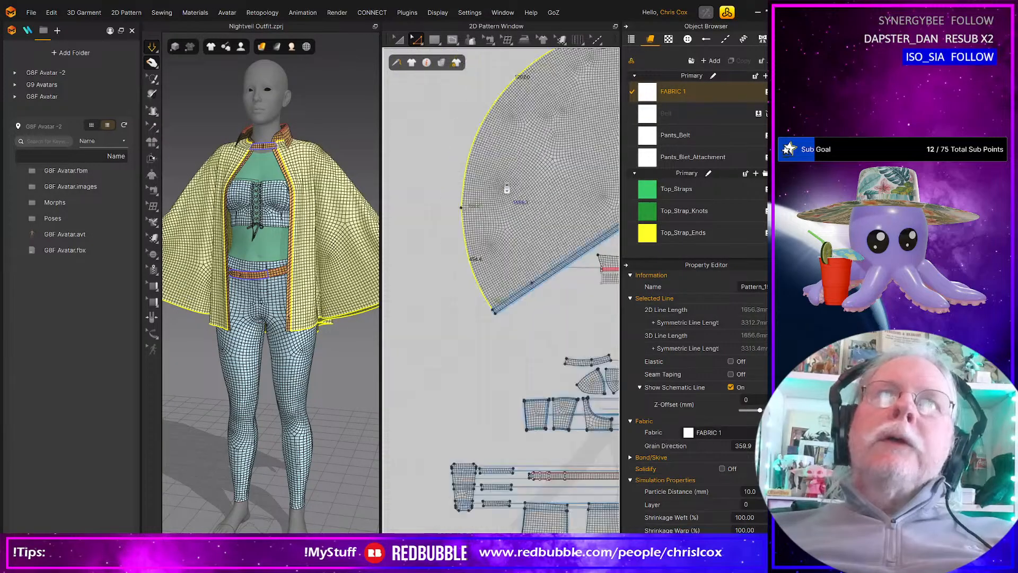
middle_click_drag(544, 182, 420, 250)
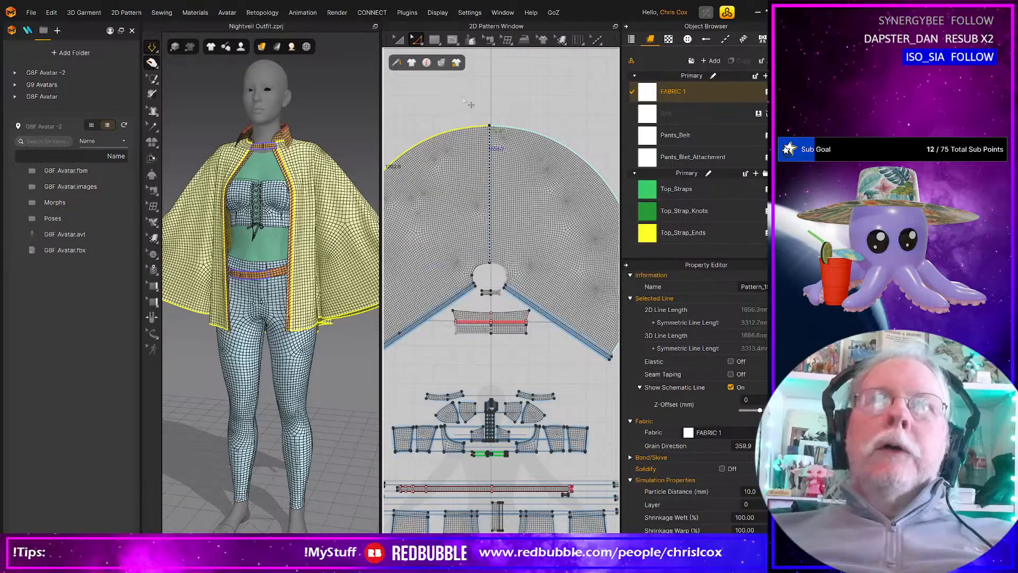
Step: Try to offset the cape's hem as two internal lines at a 20 mm distance with Reverse Direction on
right_click(468, 129)
left_click(496, 219)
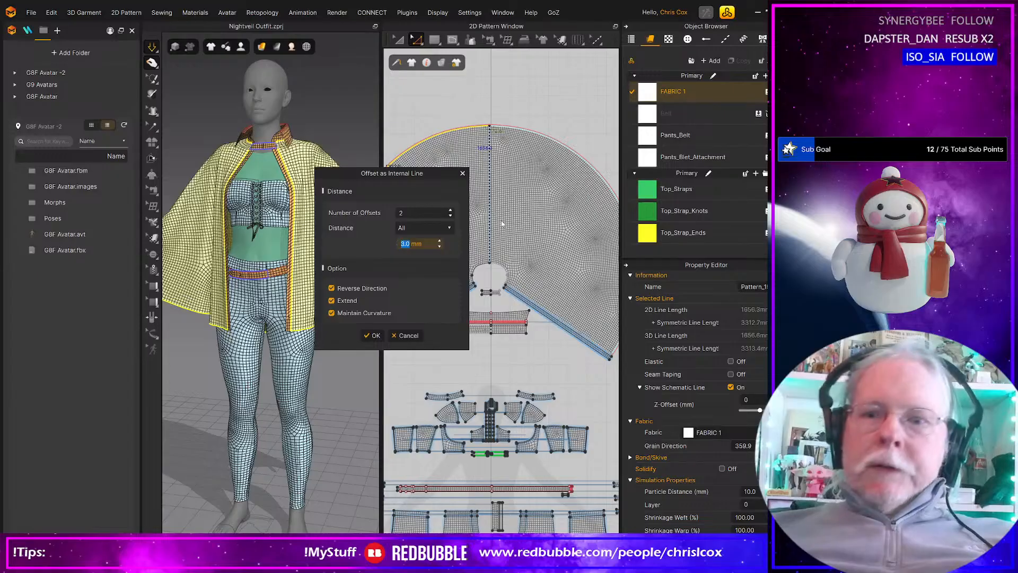
type("20")
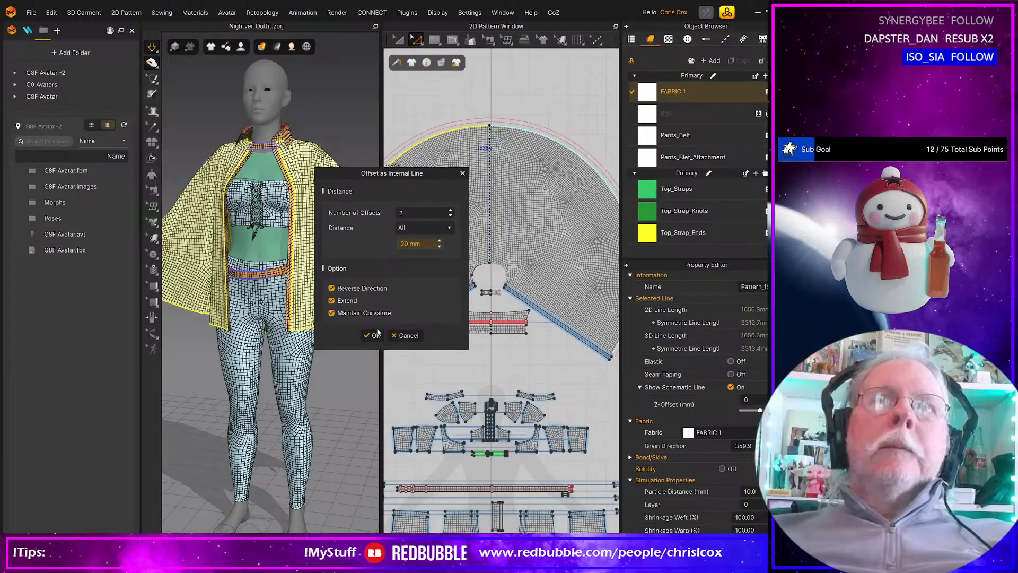
left_click(374, 335)
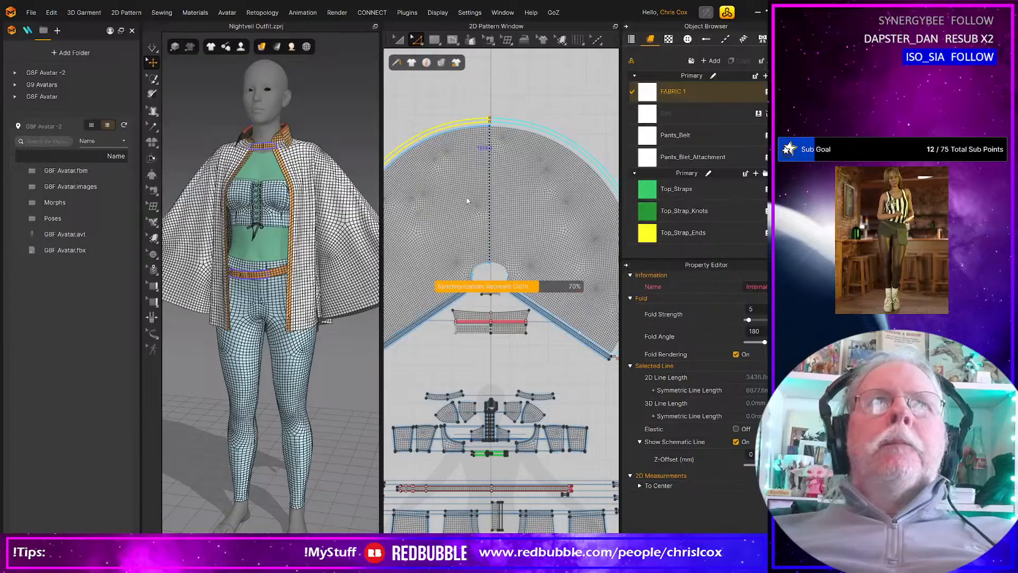
left_click(468, 201)
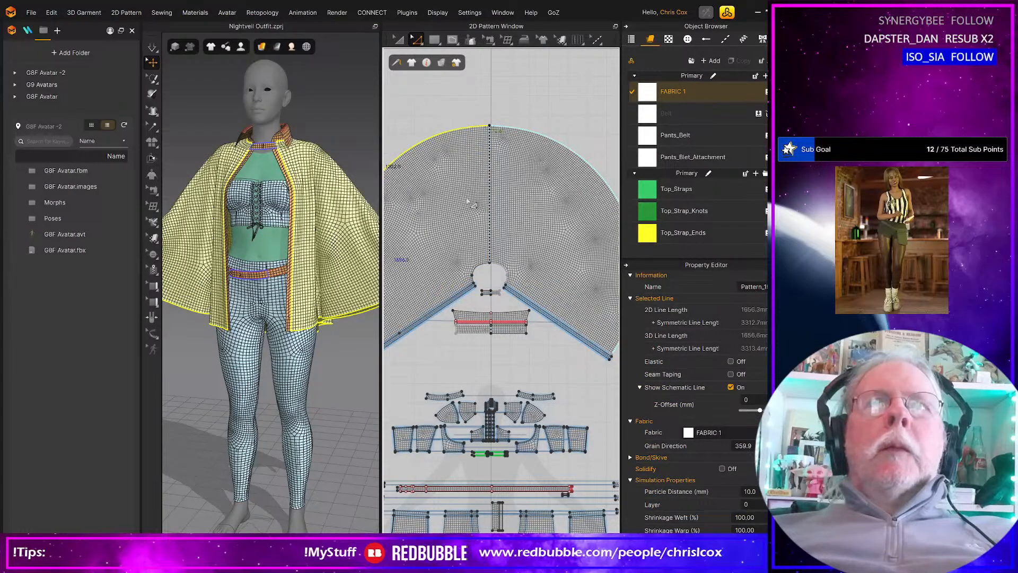
Step: Offset the cape's curved outer hem as one internal line at a 20 mm distance with Reverse Direction off
scroll(467, 200, "down", 2)
middle_click_drag(467, 200, 545, 199)
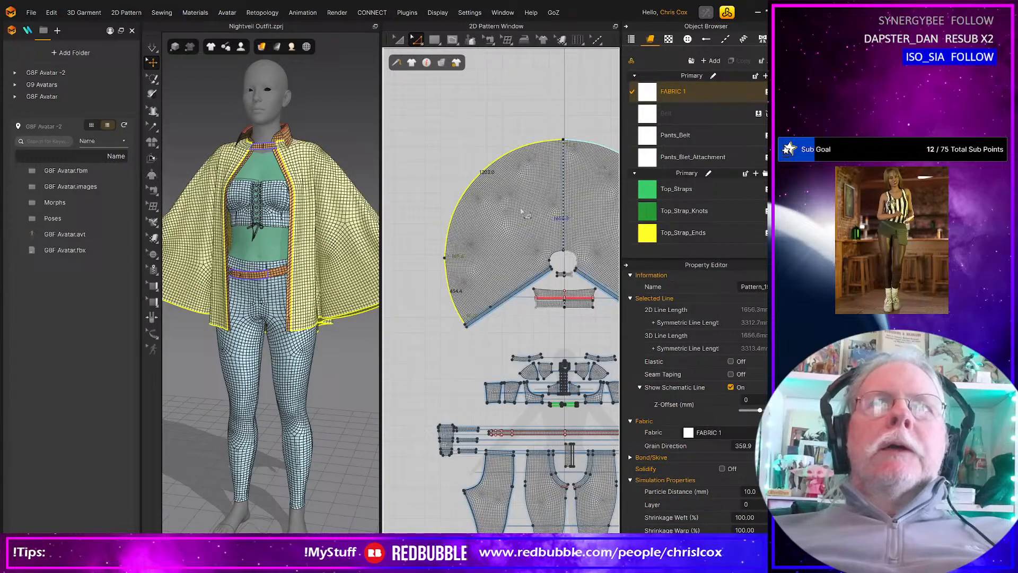
right_click(452, 222)
left_click(507, 315)
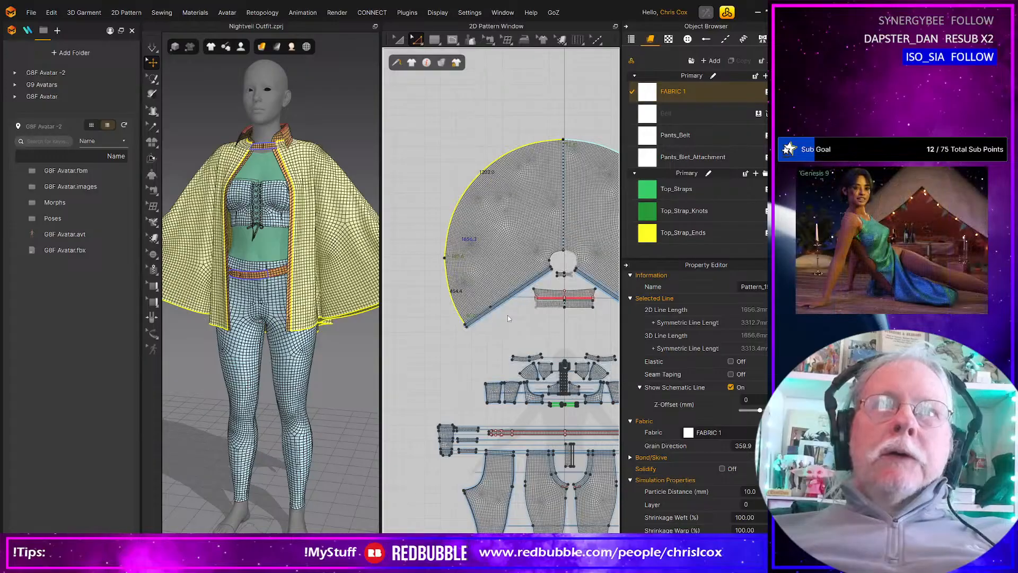
left_click(334, 288)
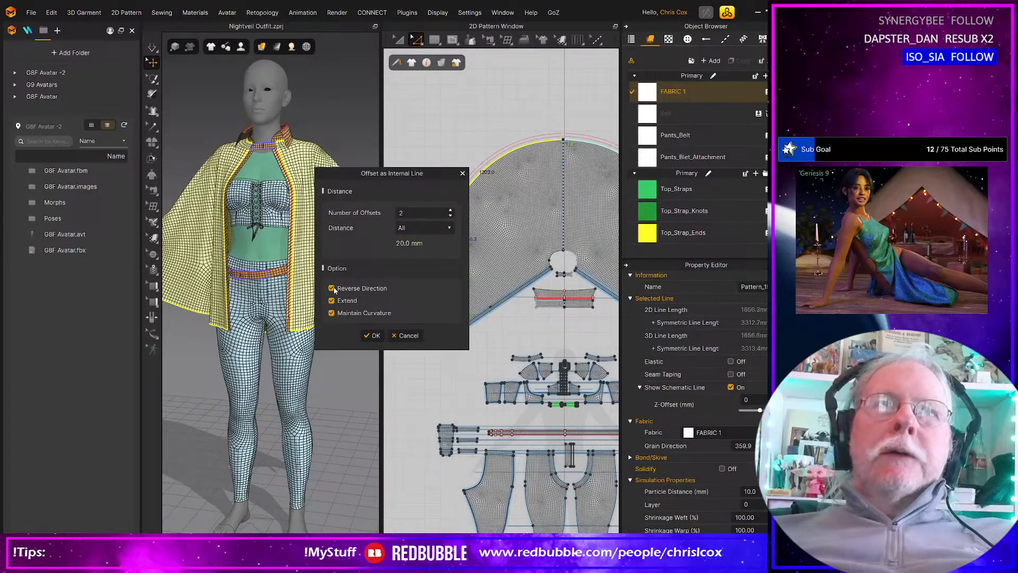
left_click(413, 210)
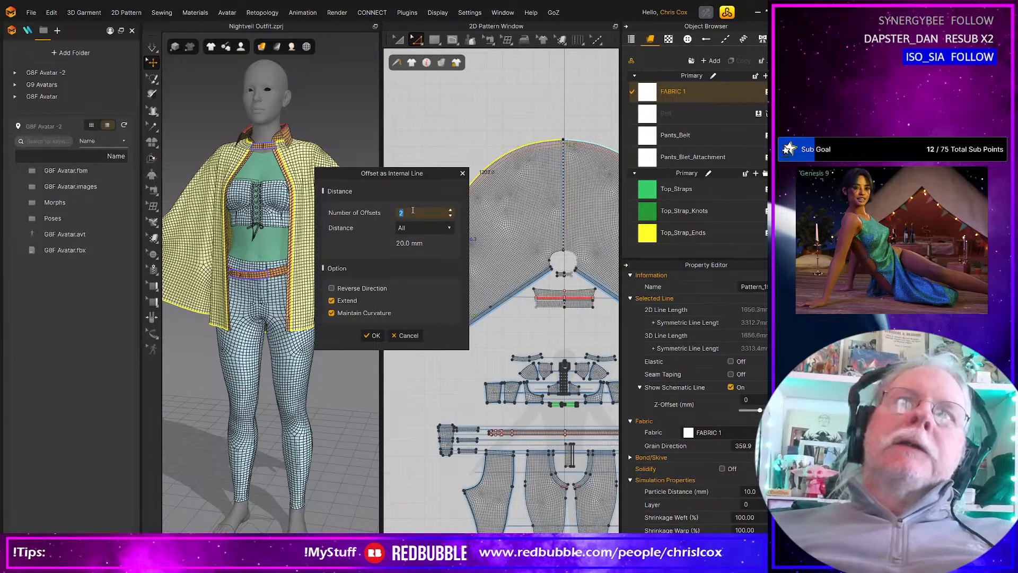
type("1")
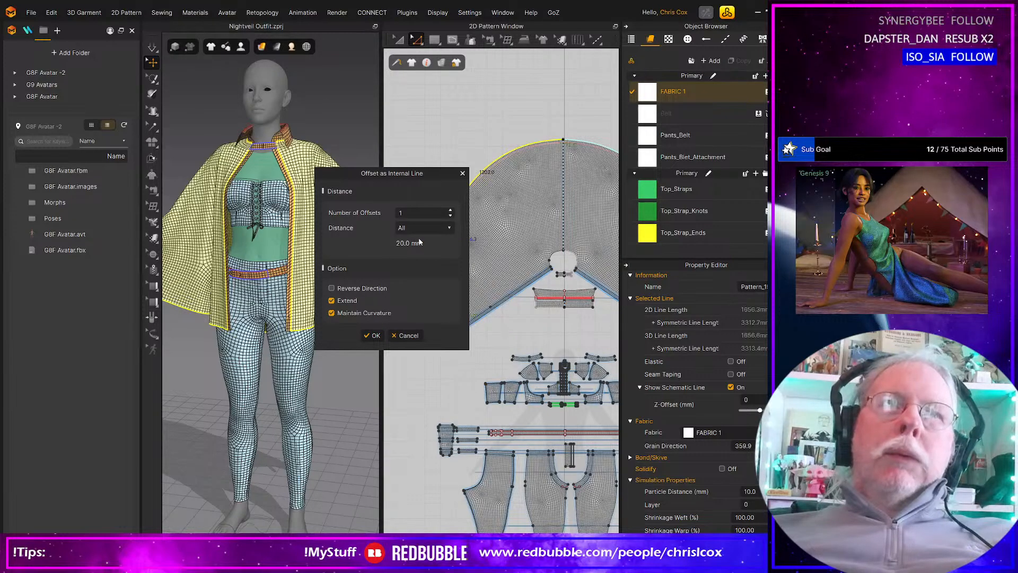
left_click(373, 336)
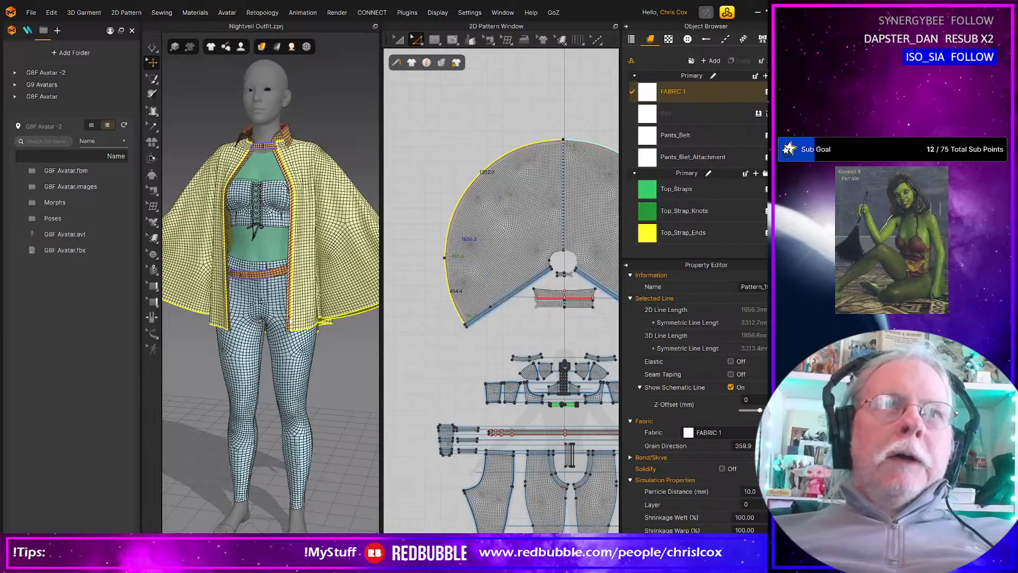
Step: Cut and sew the cape along the new internal line to split off a hem band
left_click(504, 328)
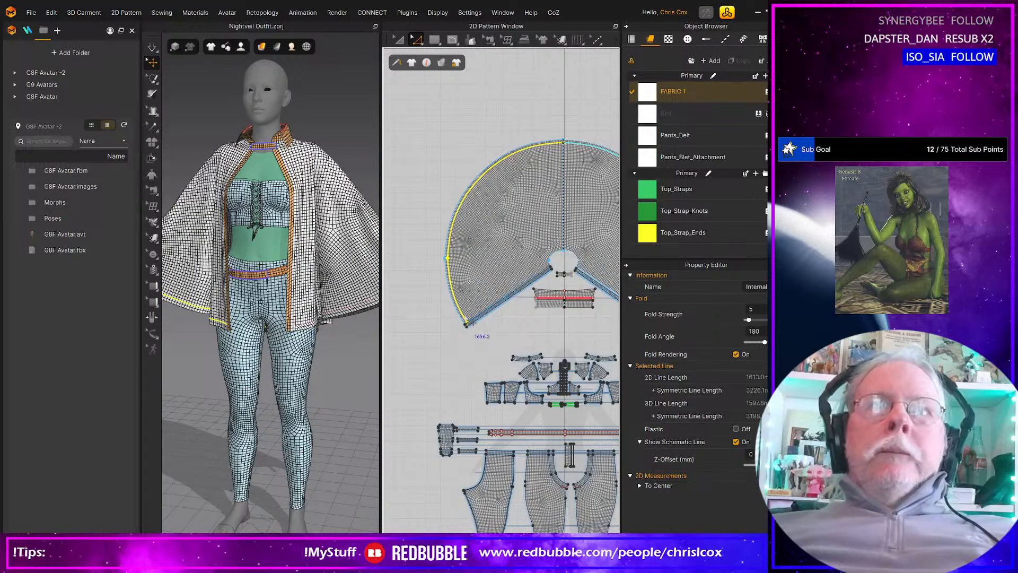
right_click(460, 312)
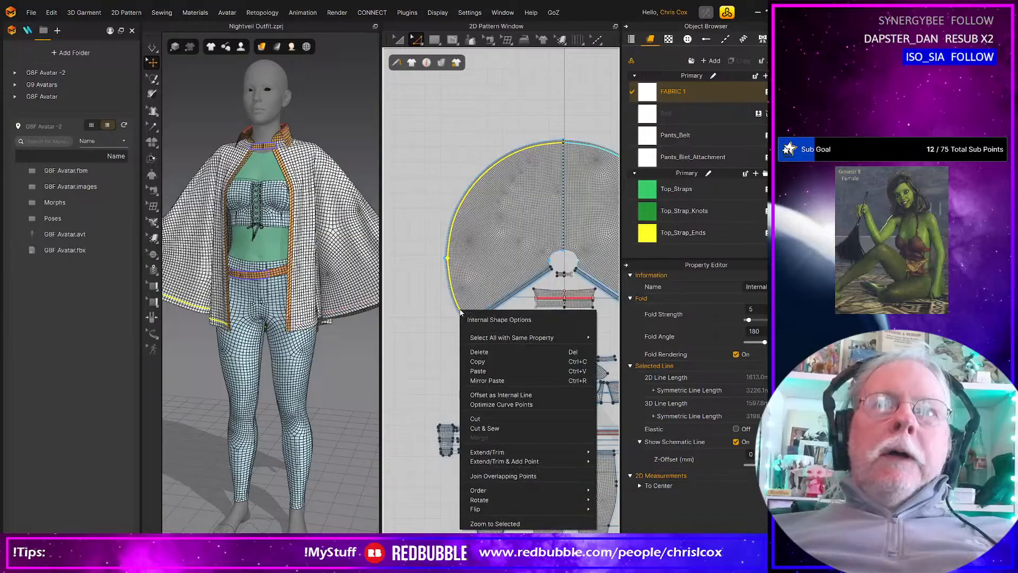
left_click(491, 429)
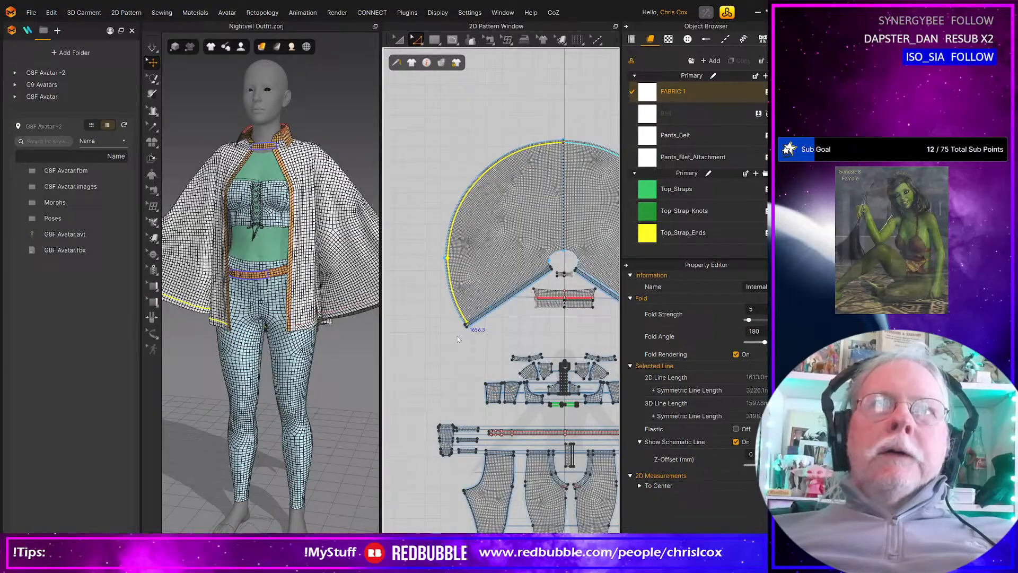
left_click(430, 291)
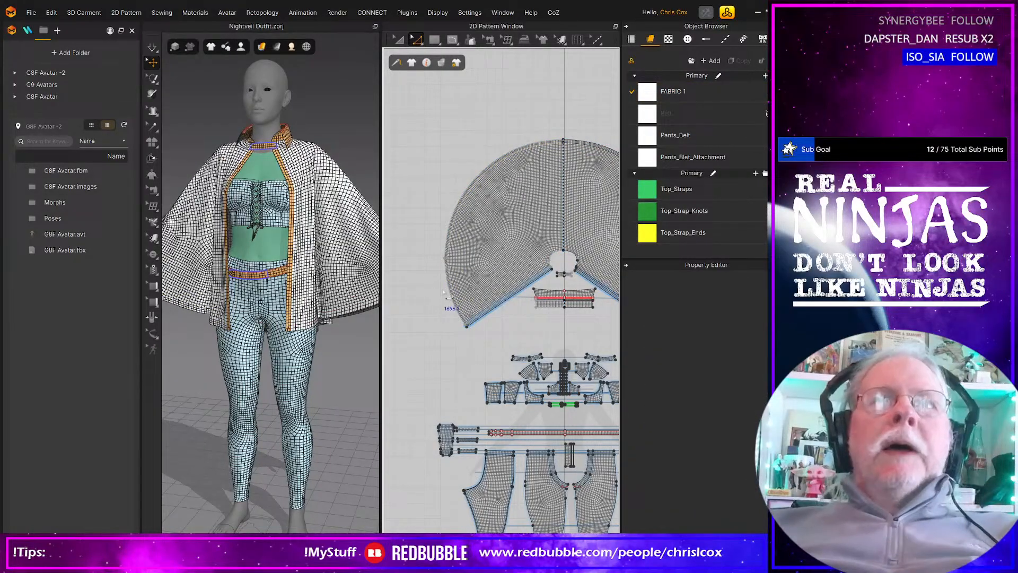
Step: Select all the cape patterns, including the hem band and collar, and hide them in the 3D view
scroll(430, 290, "up", 3)
key("a")
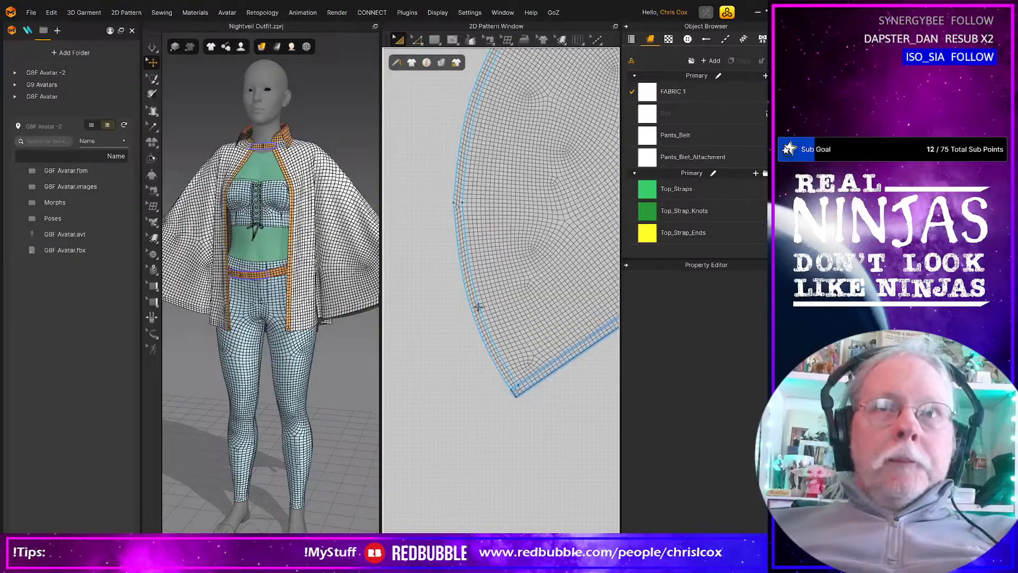
left_click(476, 314)
scroll(476, 326, "down", 2)
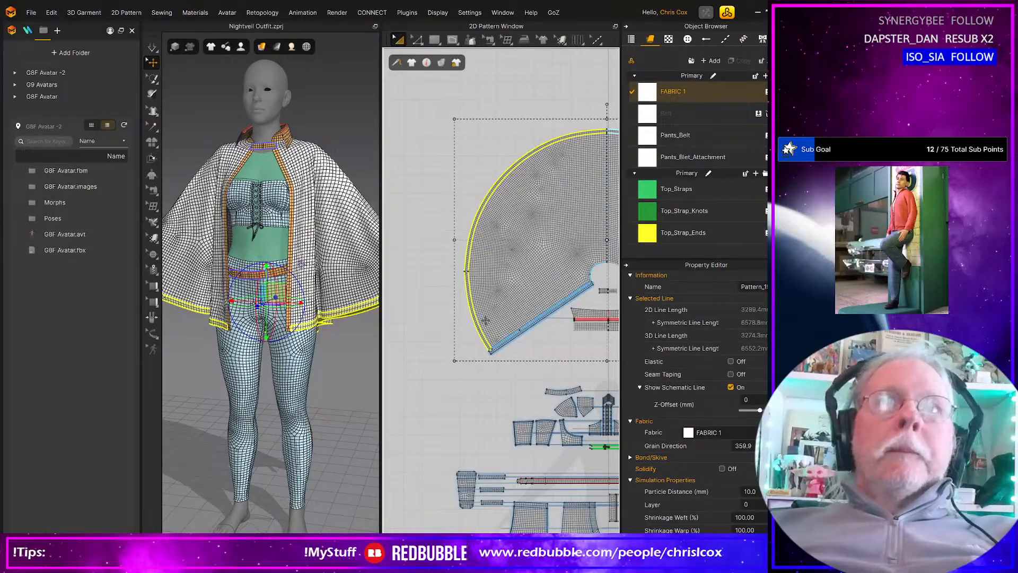
scroll(485, 320, "down", 4)
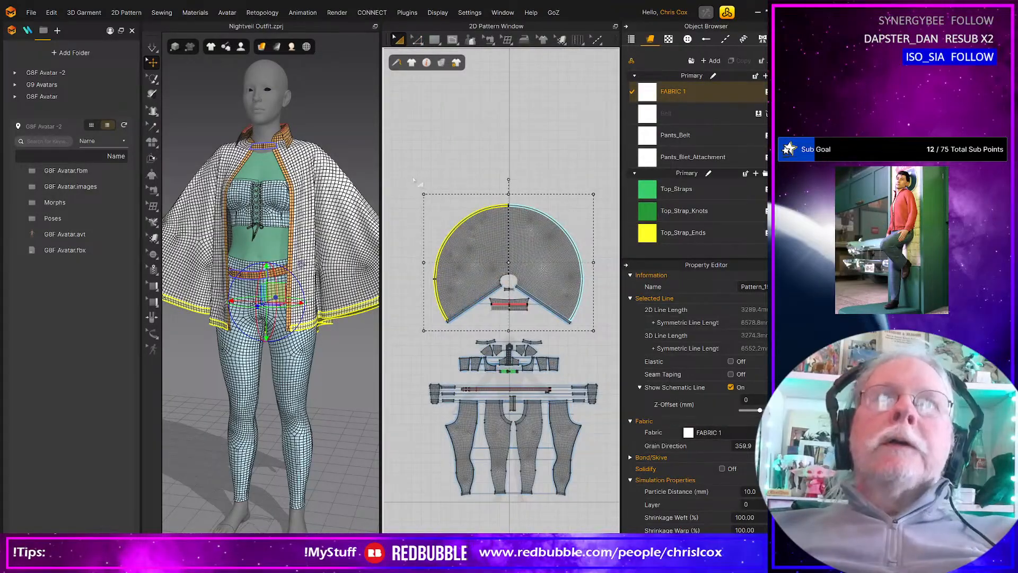
left_click_drag(414, 180, 595, 331)
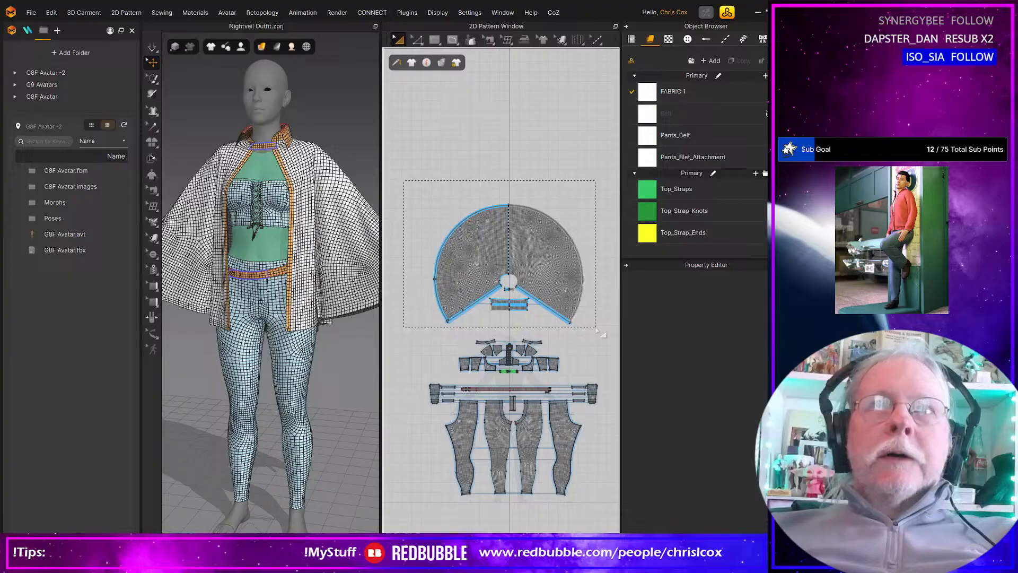
right_click(541, 280)
left_click(585, 296)
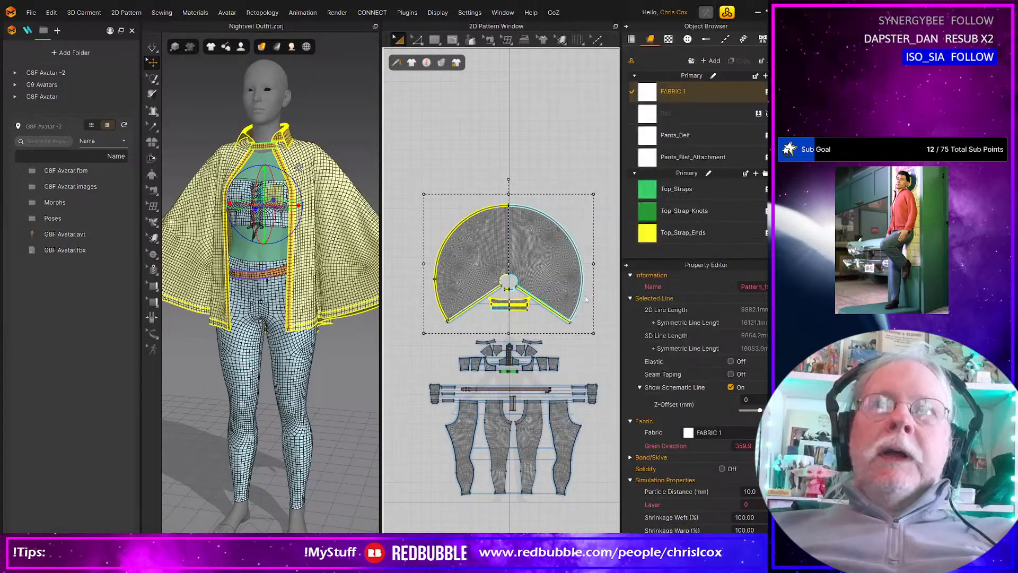
key("shift+q")
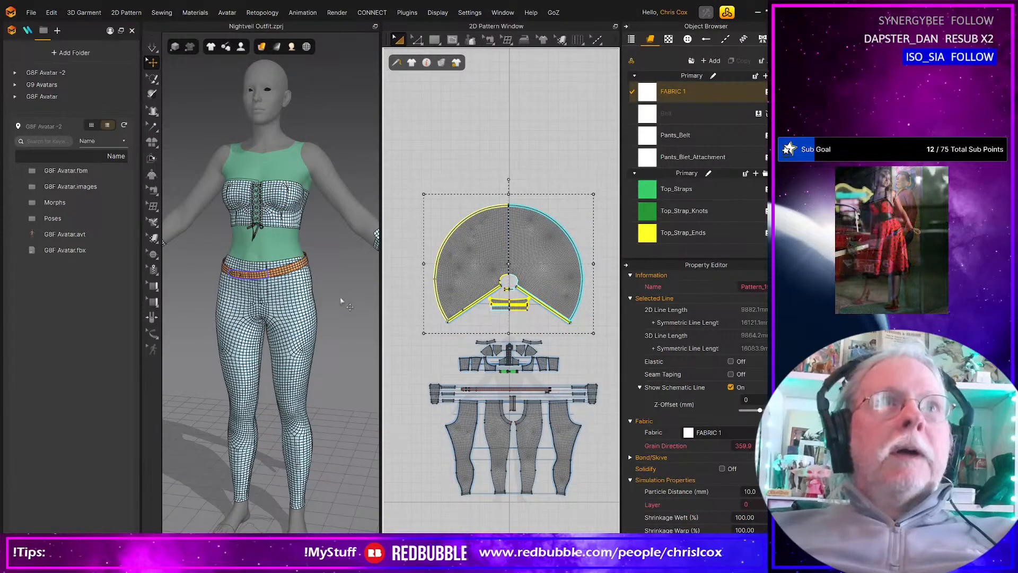
Step: Examine the belt strap up close on the avatar and its matching piece on the 2D pattern
middle_click_drag(341, 298, 376, 299)
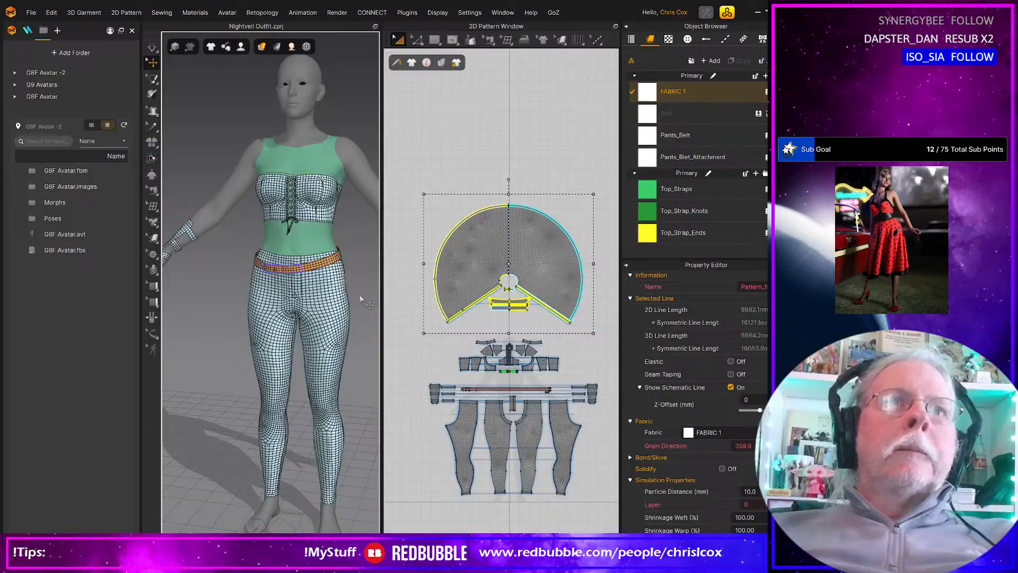
scroll(318, 323, "up", 5)
scroll(313, 333, "up", 2)
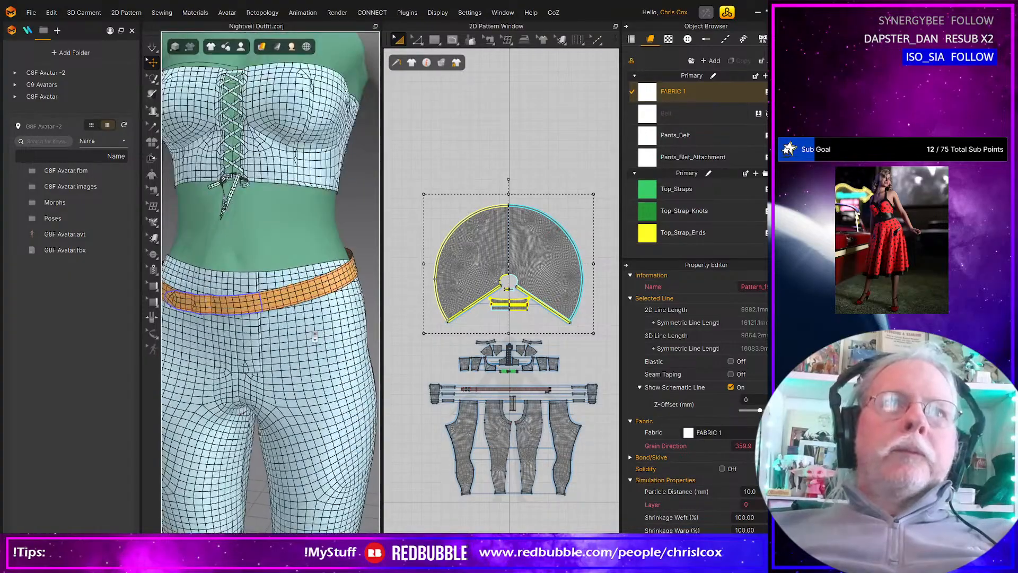
left_click(305, 310)
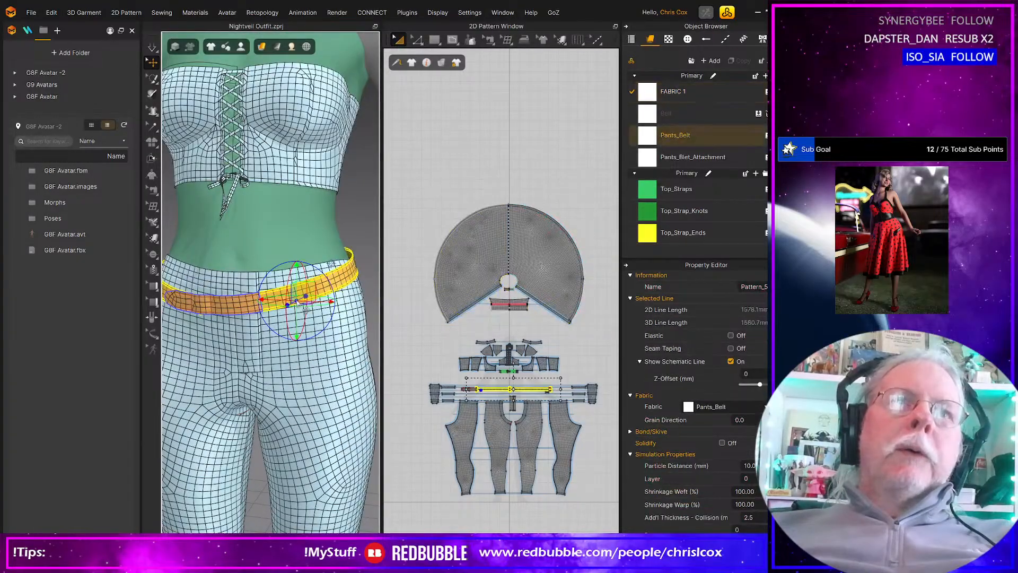
scroll(318, 305, "up", 4)
middle_click_drag(335, 300, 305, 315)
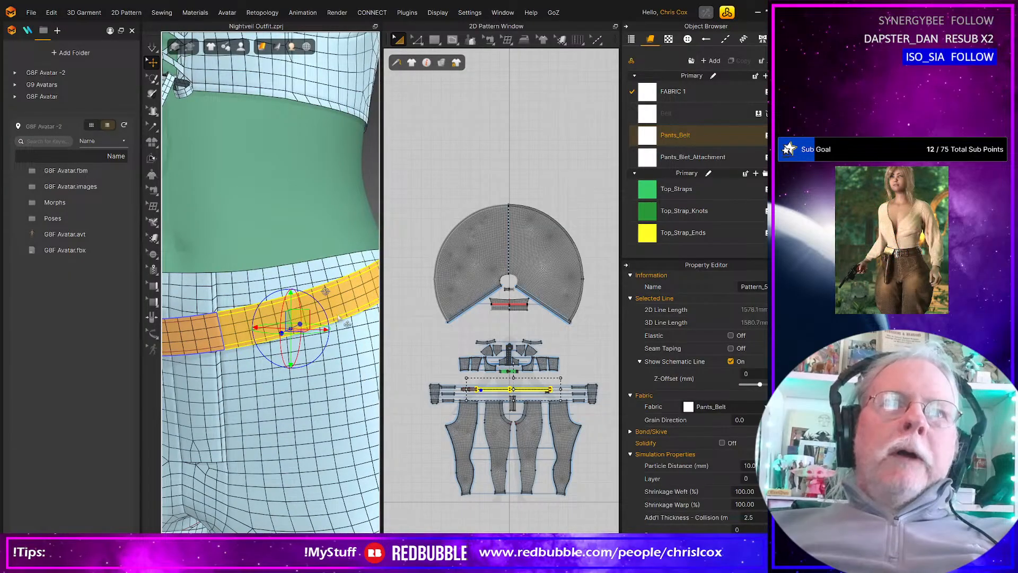
left_click(337, 316)
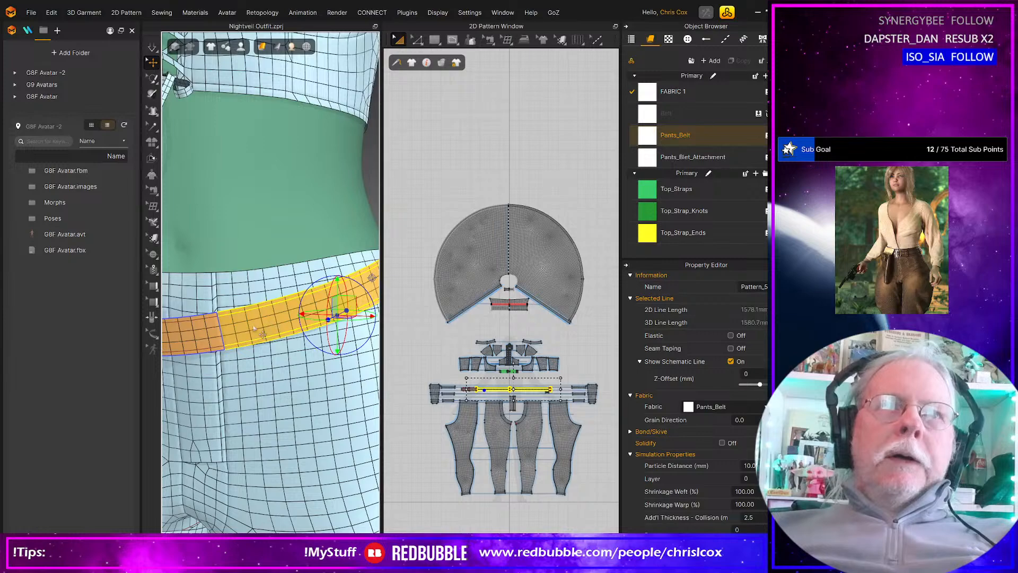
scroll(284, 348, "up", 3)
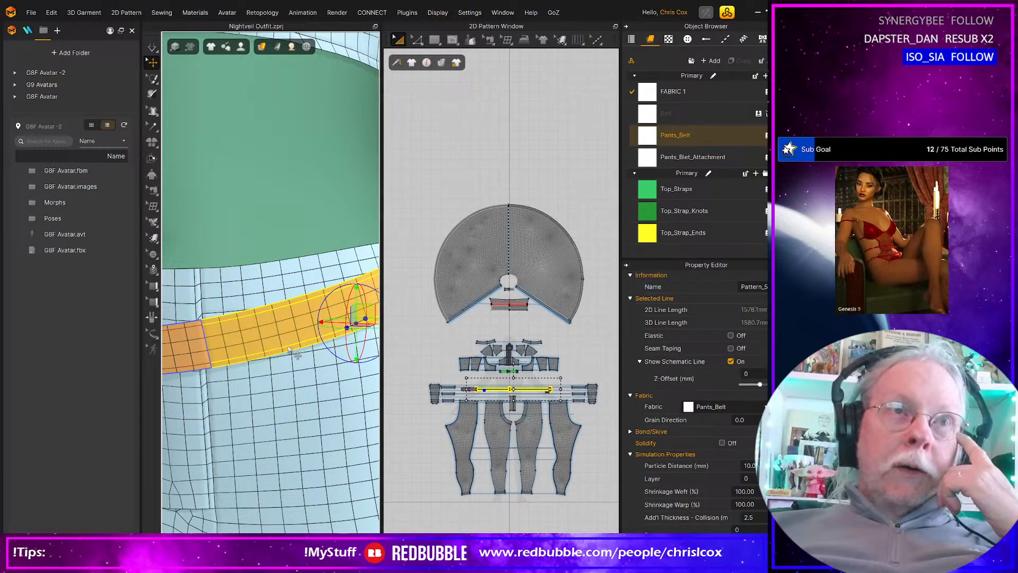
scroll(289, 349, "down", 4)
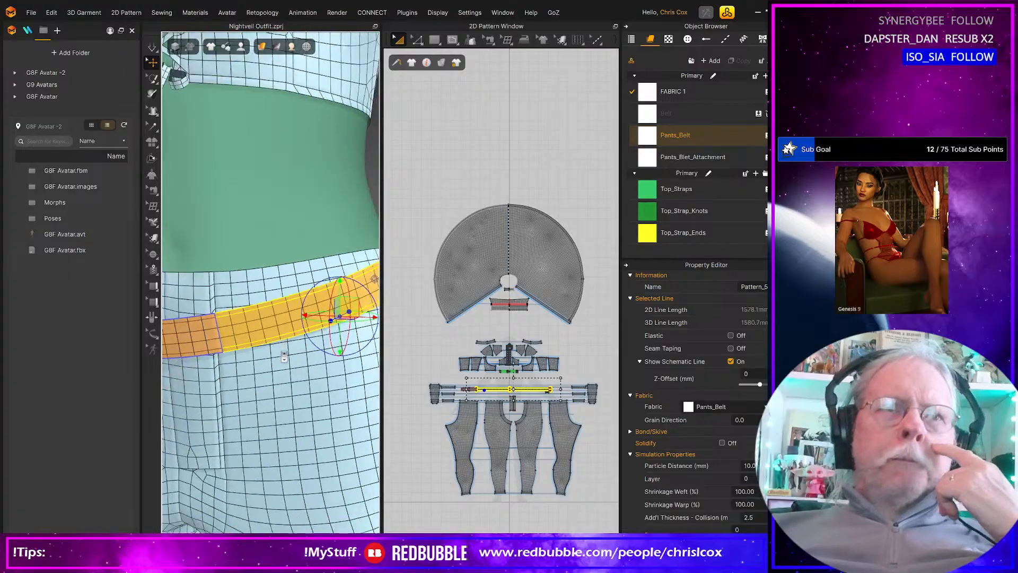
right_click_drag(263, 364, 291, 339)
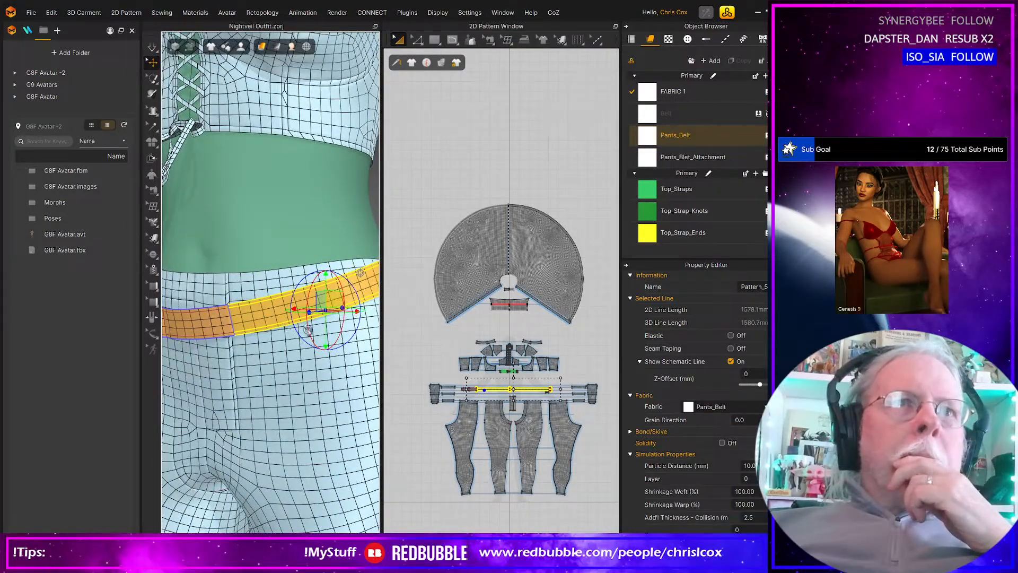
scroll(511, 381, "up", 5)
scroll(487, 392, "up", 5)
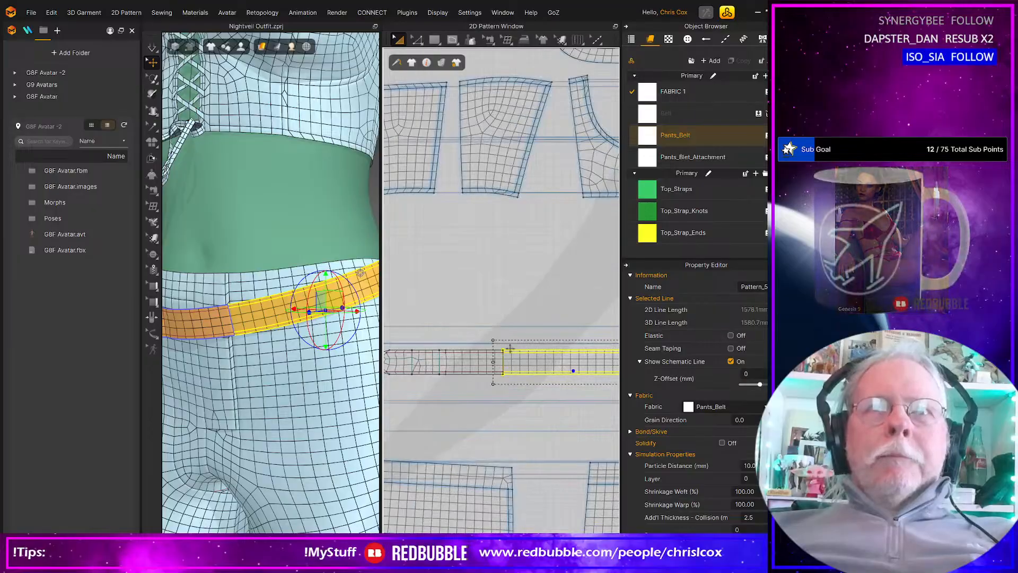
Step: Try to cut and sew the belt strap along one lower internal line segment, extending it to the pattern boundaries, and undo the cut
left_click(498, 374)
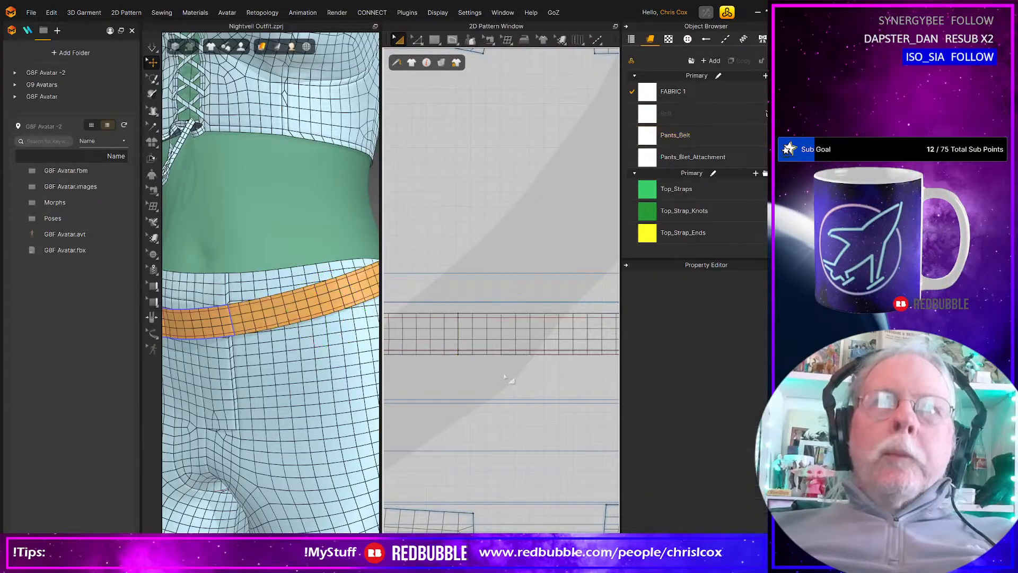
left_click(503, 350)
right_click(504, 349)
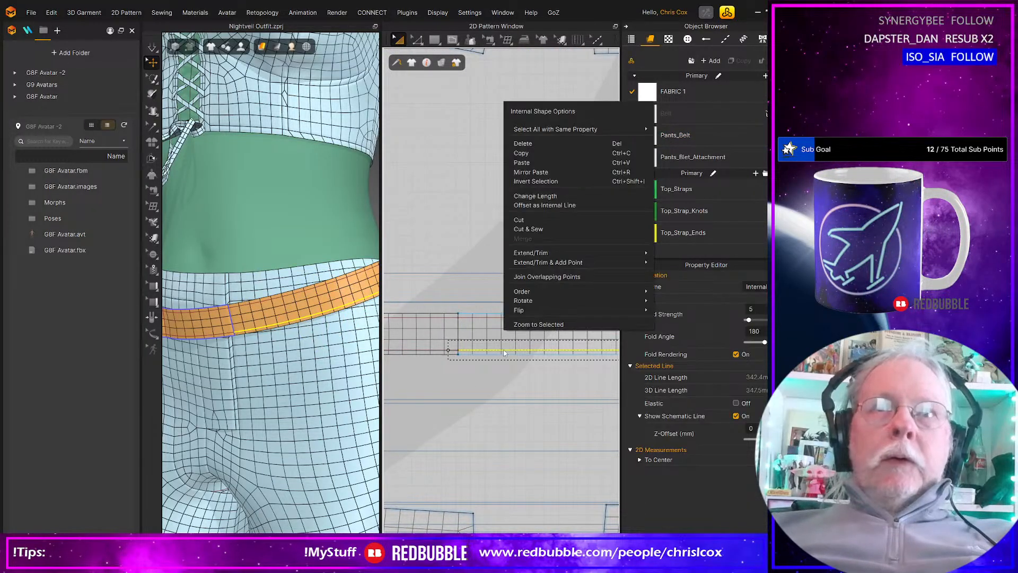
left_click(533, 230)
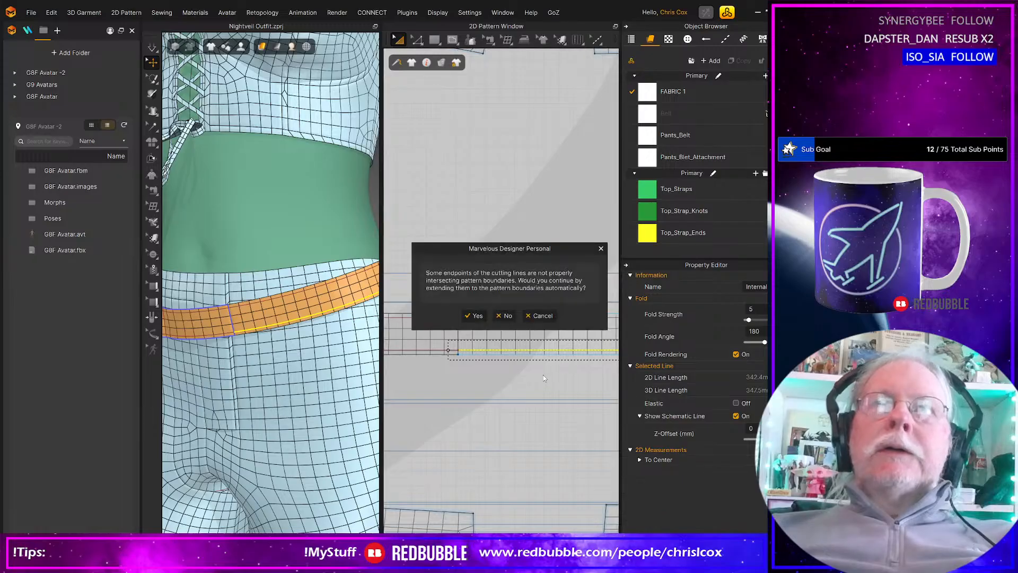
left_click(474, 316)
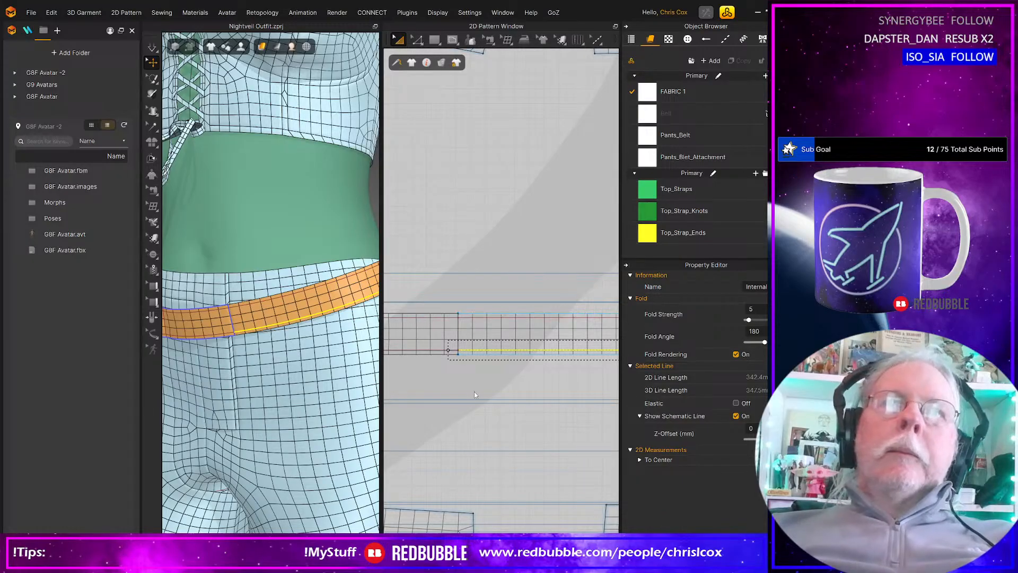
middle_click_drag(558, 382, 372, 384)
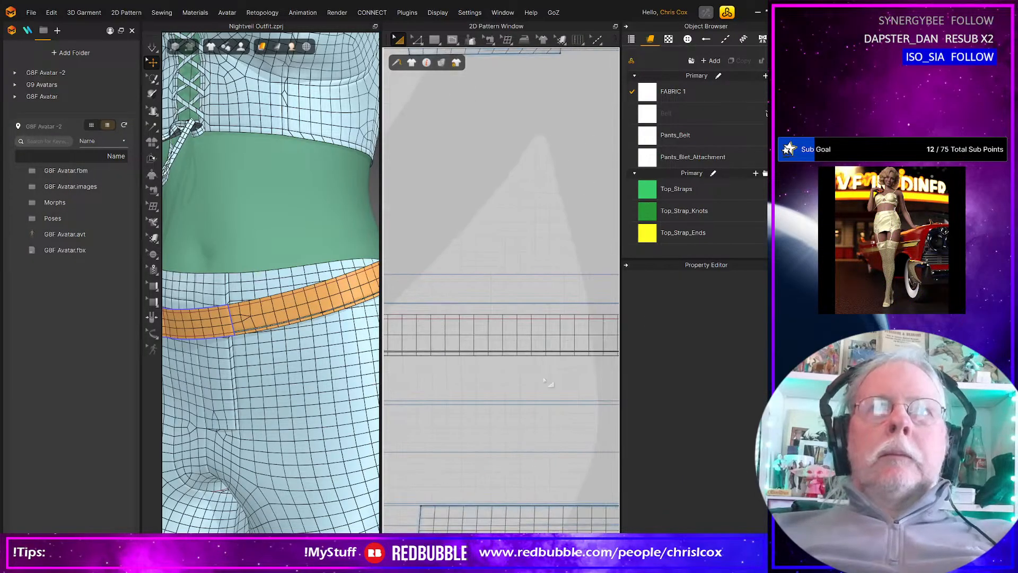
middle_click_drag(606, 381, 422, 384)
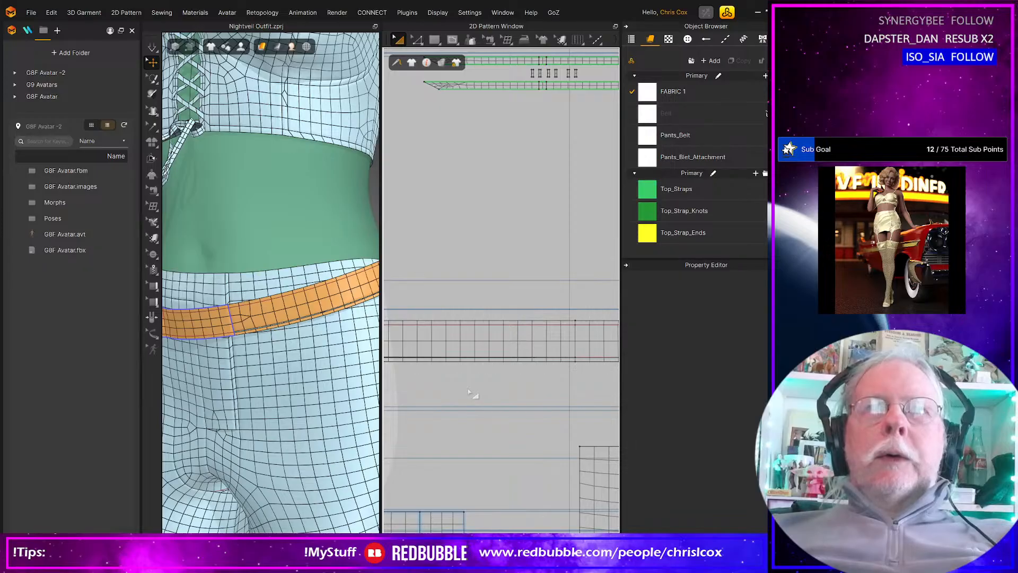
key("ctrl+z")
middle_click_drag(523, 396, 401, 398)
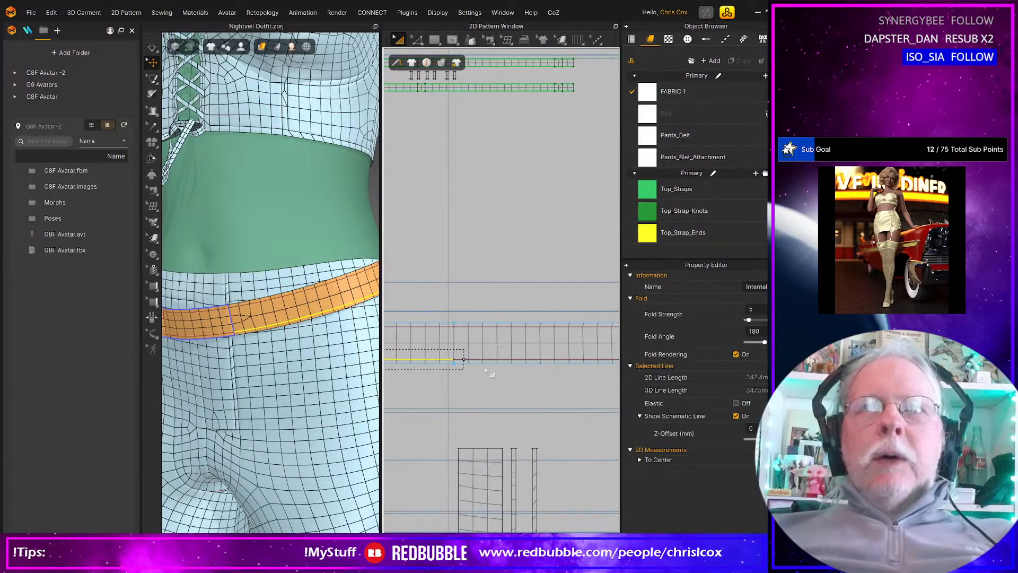
left_click(486, 360)
right_click(486, 359)
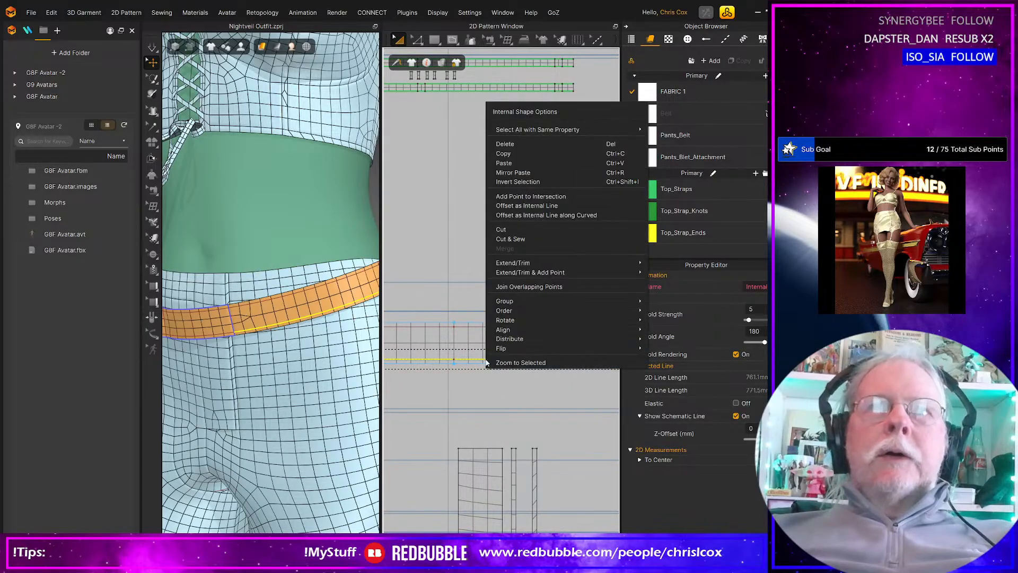
left_click(535, 242)
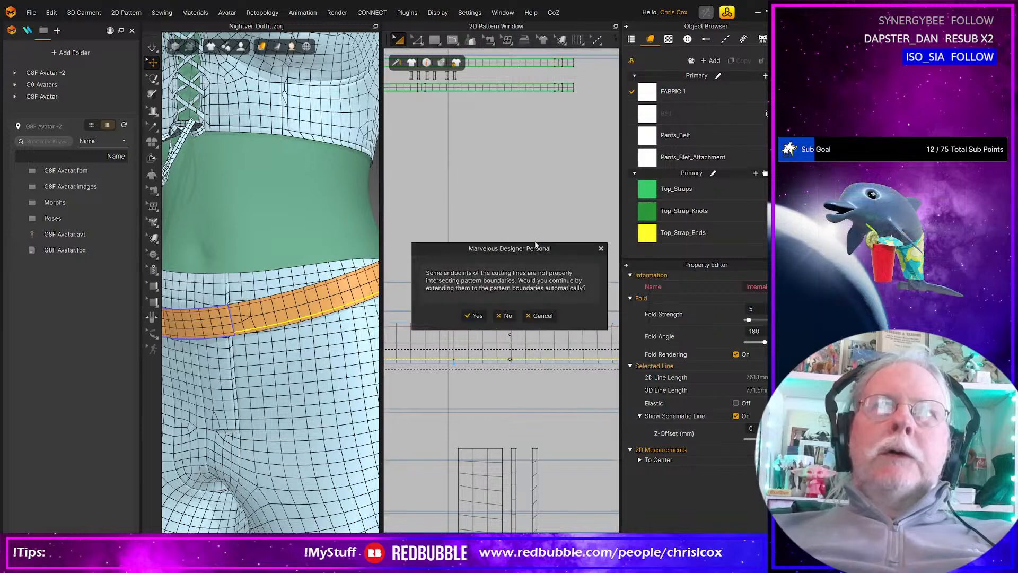
left_click(540, 316)
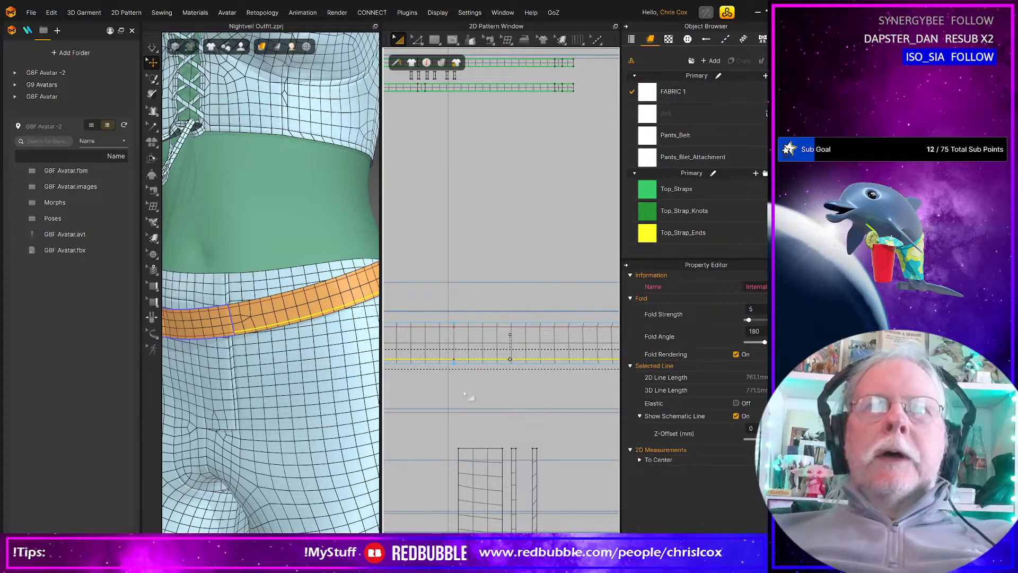
scroll(467, 395, "down", 2)
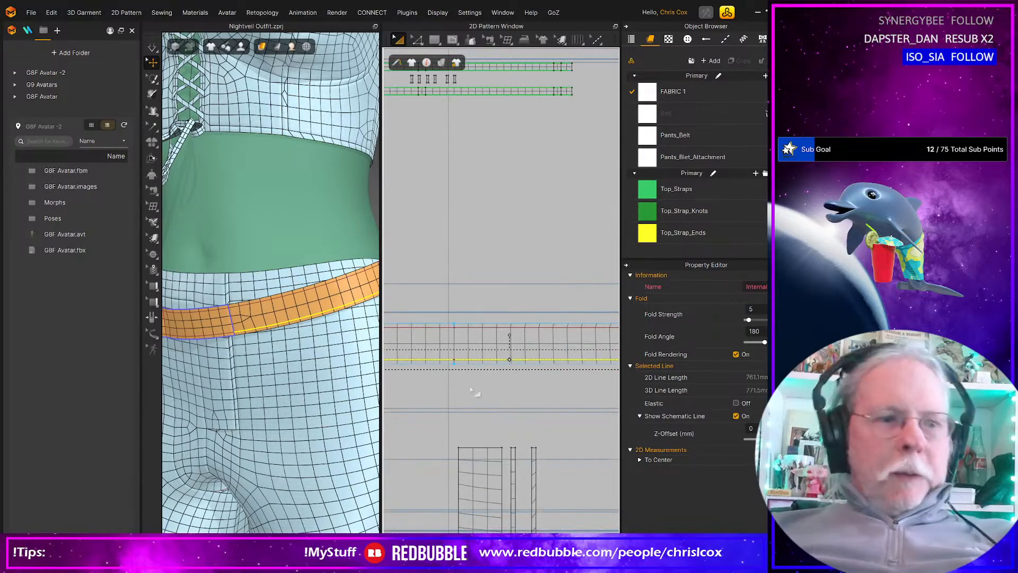
left_click(494, 325)
right_click(493, 343)
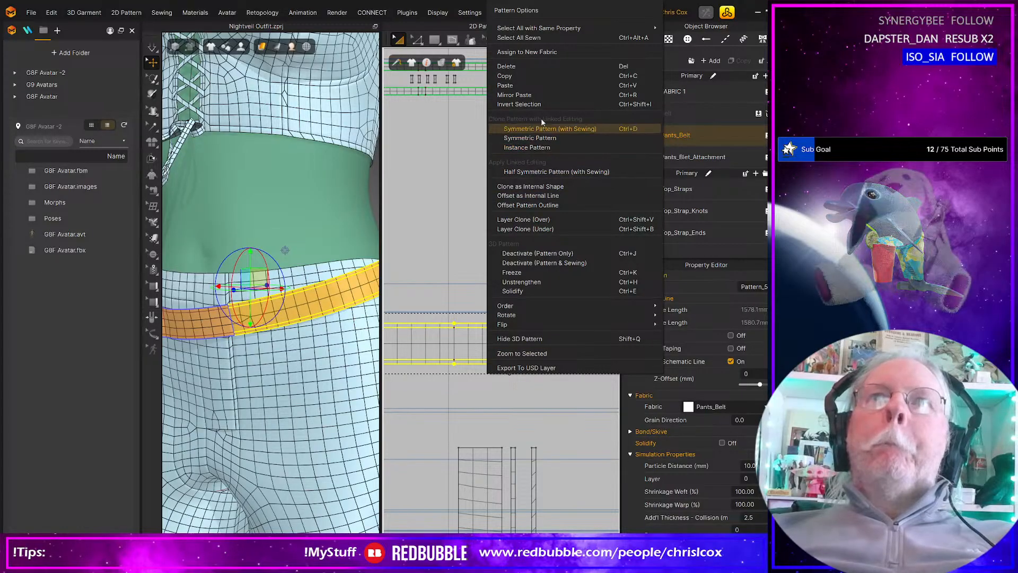
left_click(476, 260)
Step: Extend the lower internal line near the belt strap's end to the pattern outline, adding points where they meet
scroll(482, 277, "down", 4)
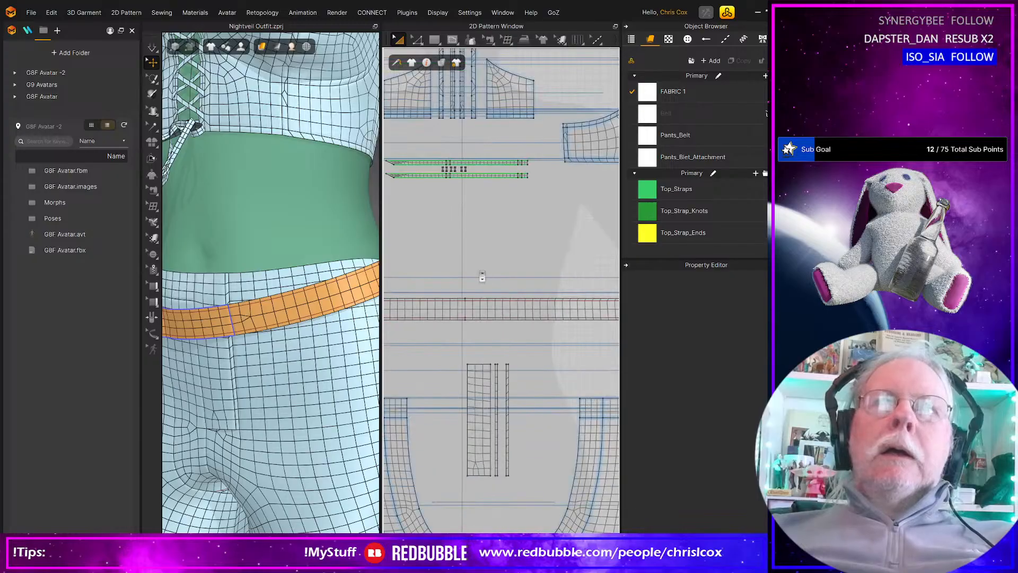
middle_click_drag(482, 277, 384, 293)
scroll(509, 325, "up", 8)
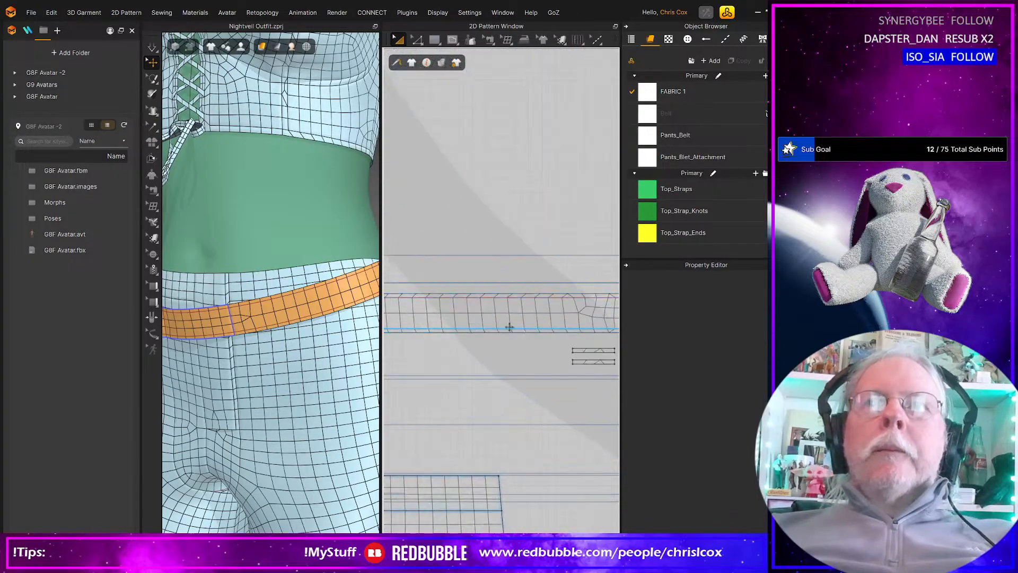
middle_click_drag(555, 333, 320, 364)
left_click(488, 352)
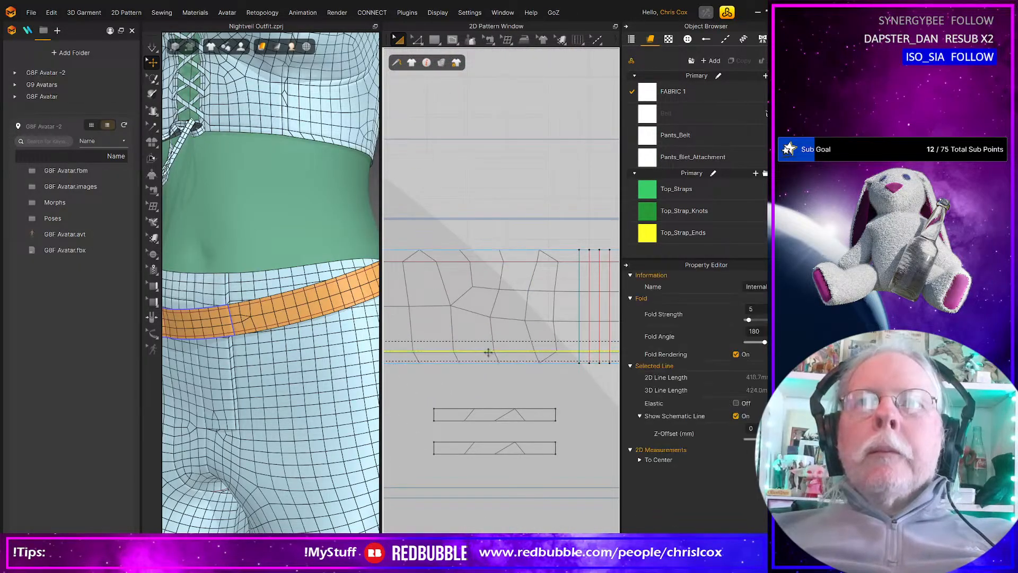
middle_click_drag(522, 353, 448, 352)
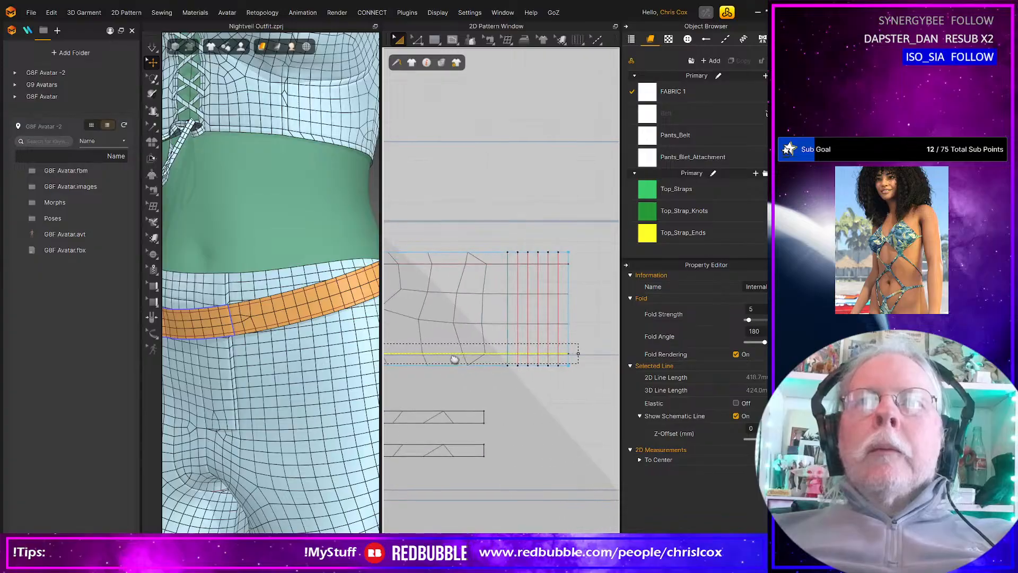
right_click(448, 354)
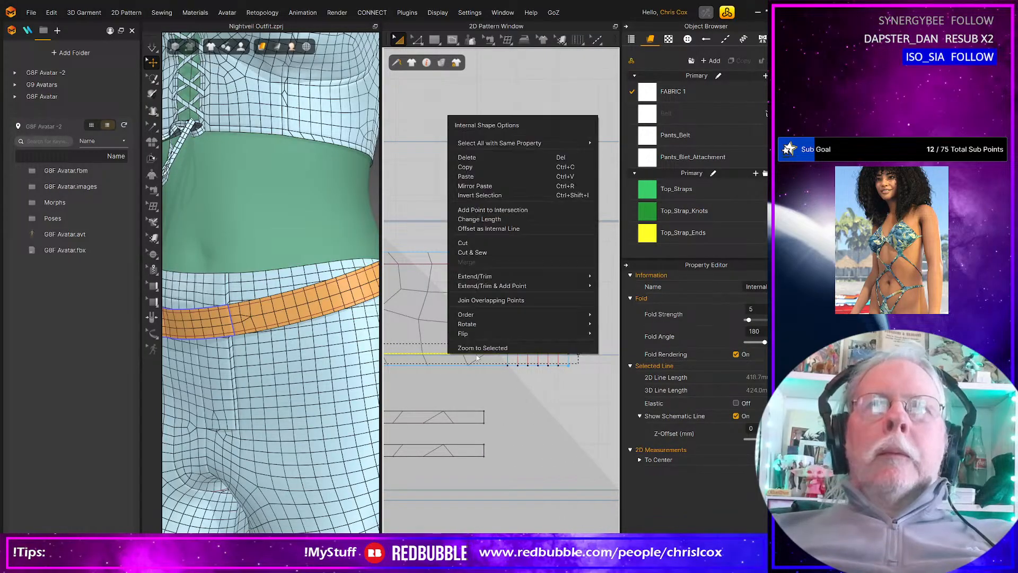
mouse_move(598, 294)
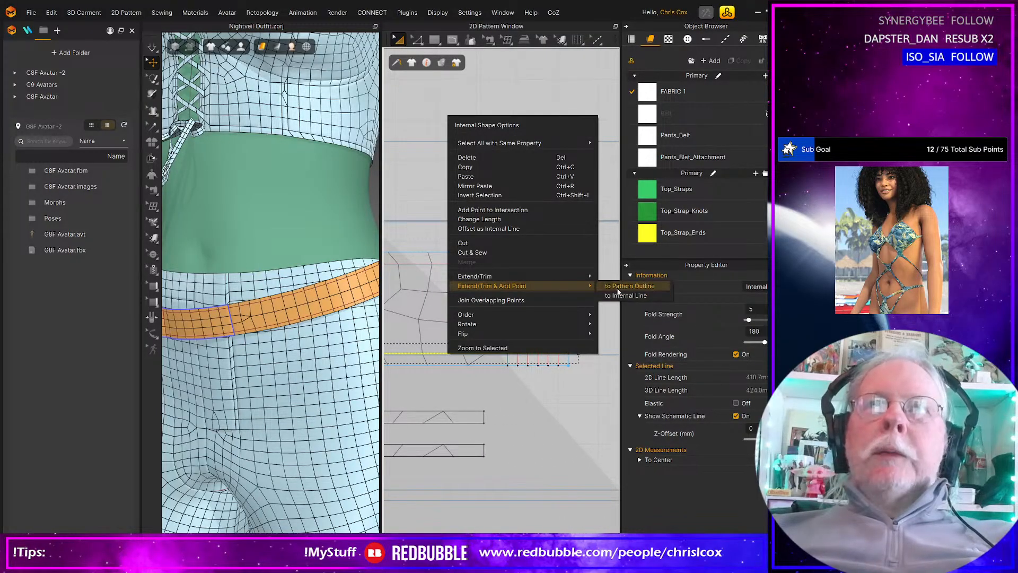
left_click(630, 285)
left_click(467, 379)
Step: Examine the lower internal line along the belt strap to see how far its segments run
scroll(580, 368, "up", 5)
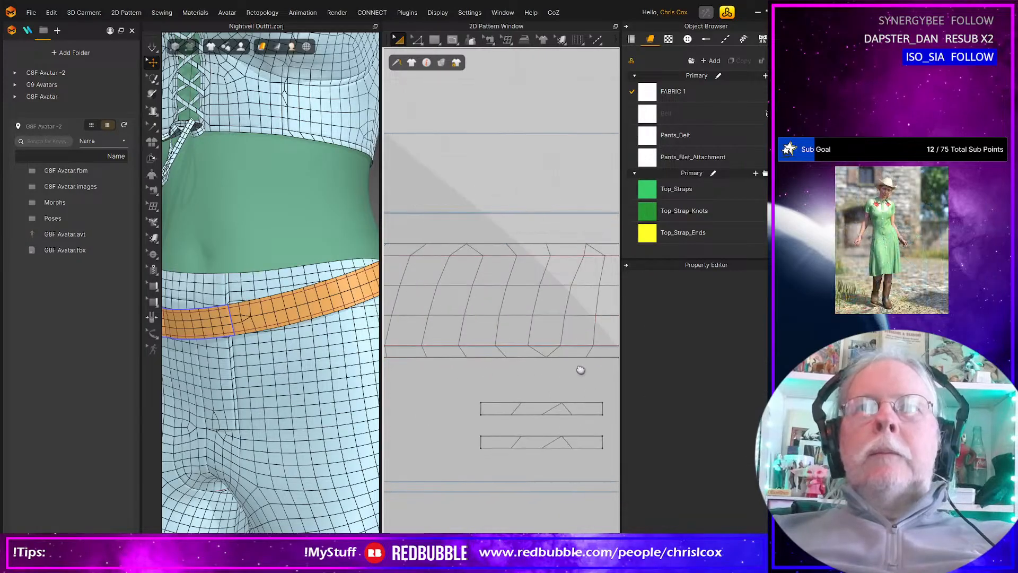
middle_click_drag(392, 384, 562, 376)
middle_click_drag(429, 386, 584, 381)
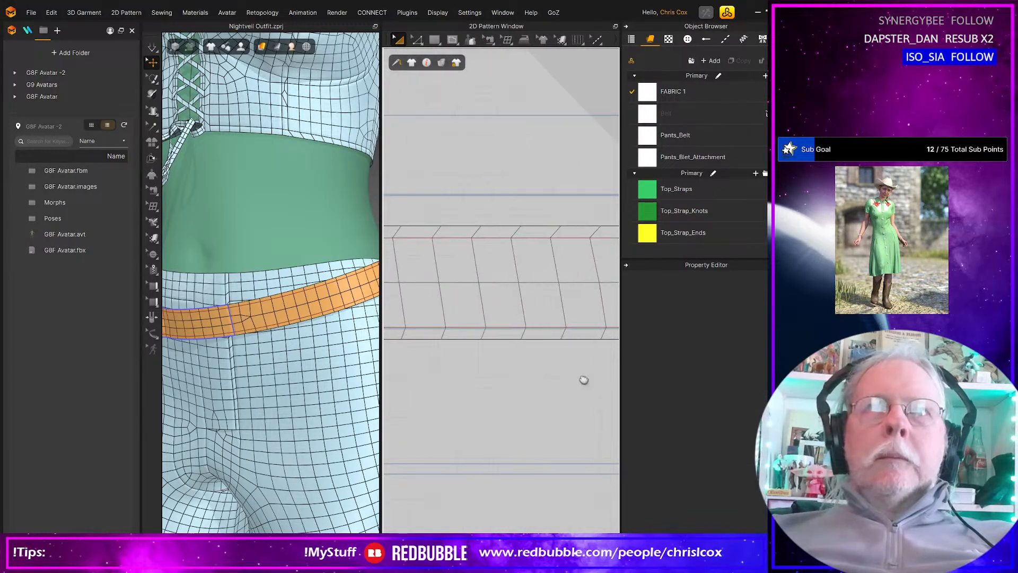
middle_click_drag(491, 356, 498, 368)
left_click(502, 347)
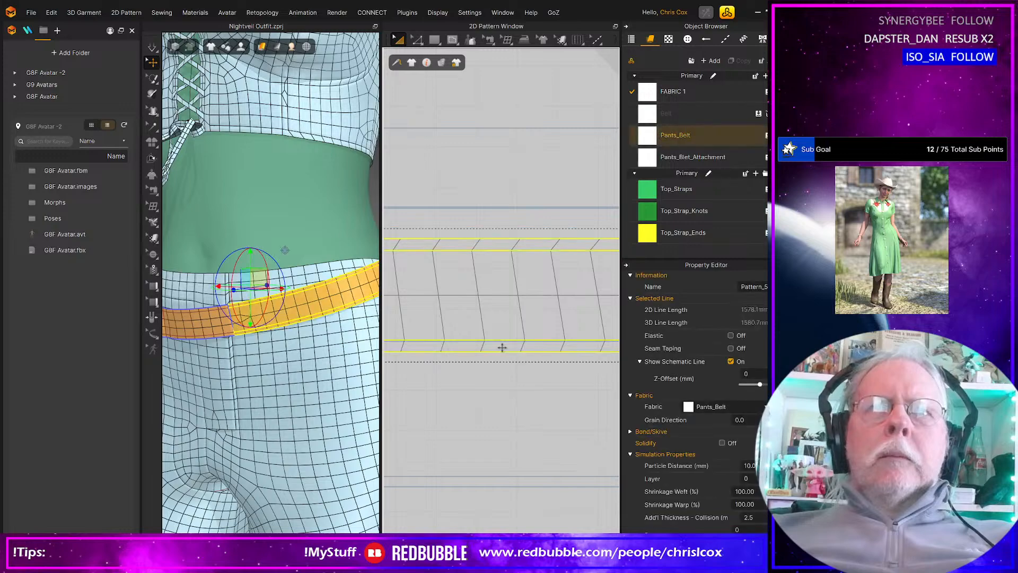
left_click(530, 342)
middle_click_drag(474, 376, 625, 371)
scroll(550, 385, "down", 2)
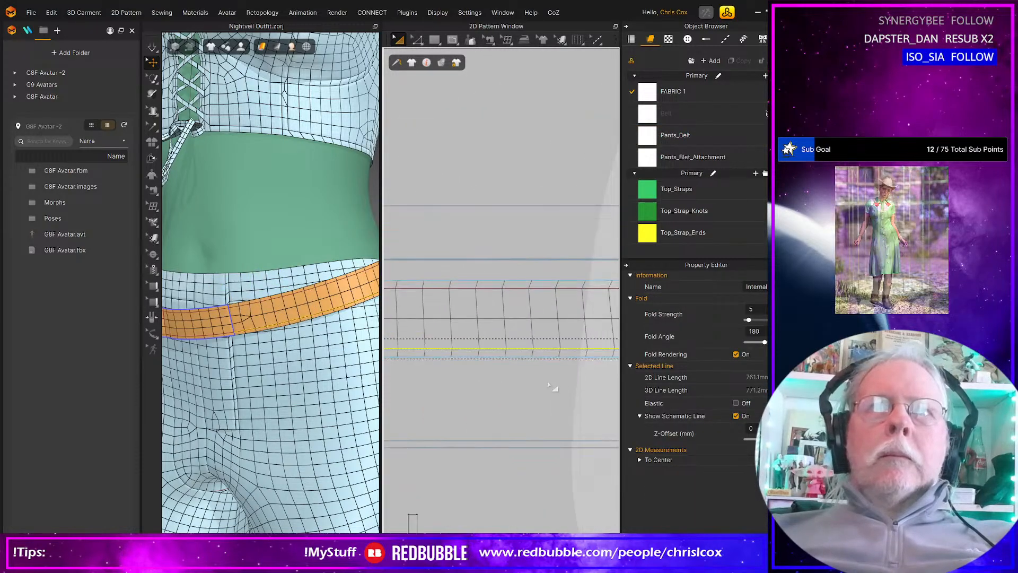
scroll(550, 386, "down", 3)
middle_click_drag(556, 384, 356, 399)
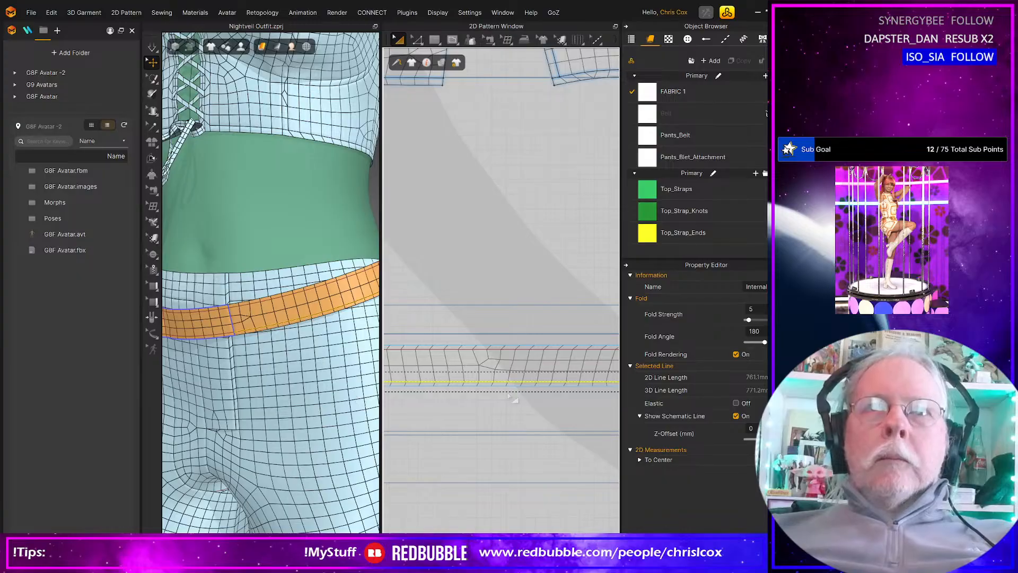
scroll(513, 398, "down", 5)
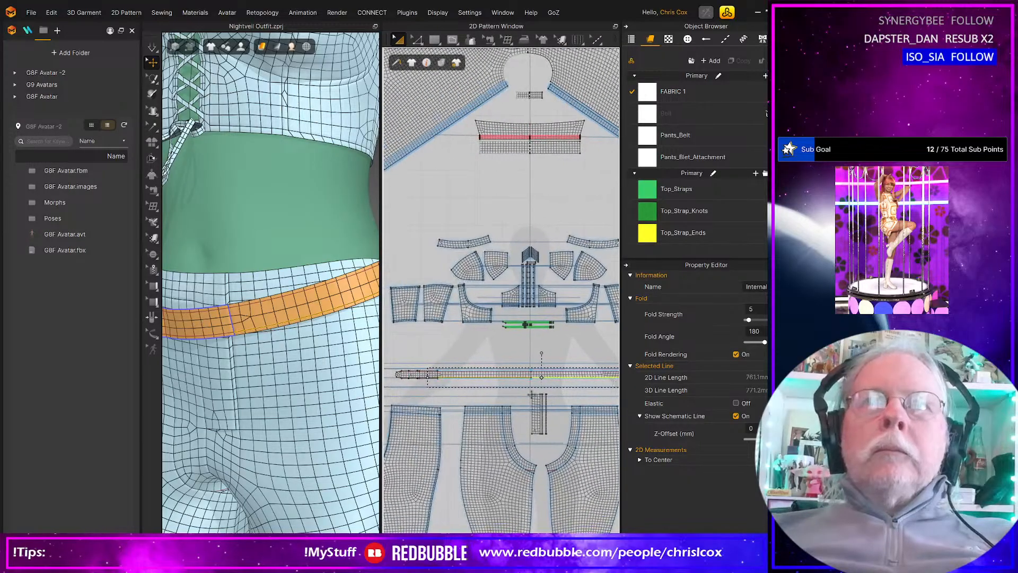
scroll(533, 398, "up", 4)
middle_click_drag(537, 412, 448, 415)
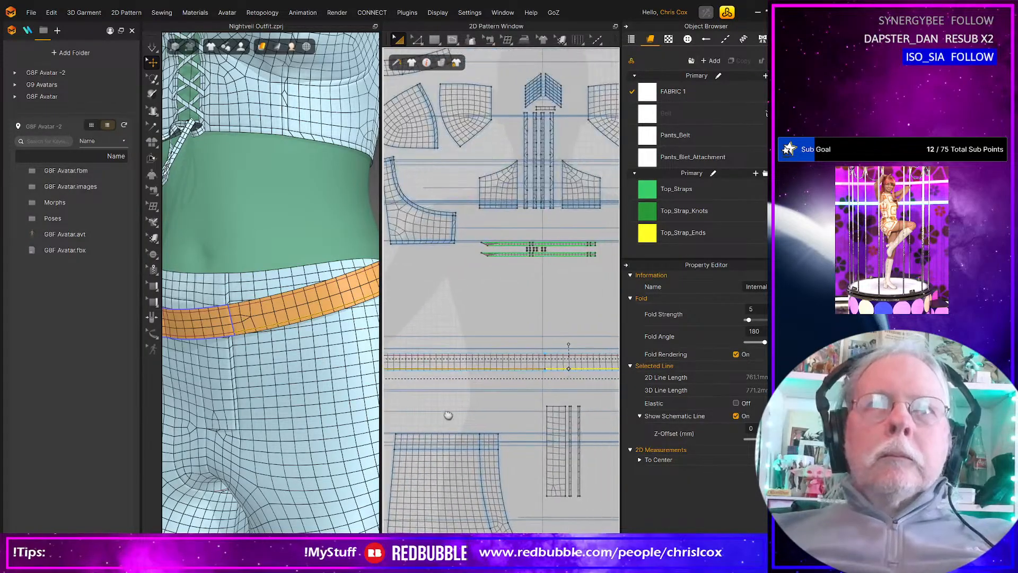
scroll(523, 395, "up", 2)
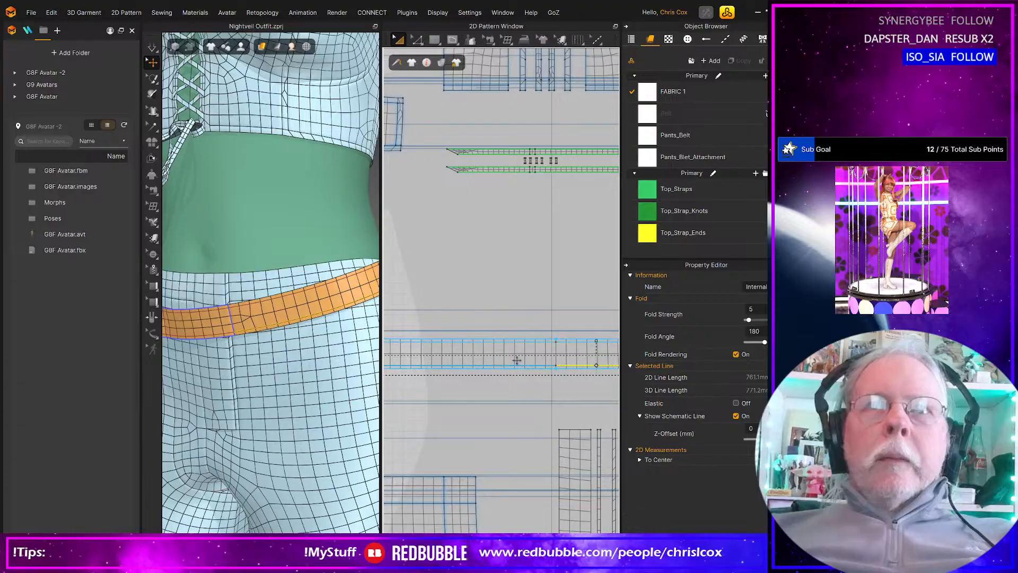
Step: Select the internal line points at the middle of the belt strap and delete them
left_click(551, 361)
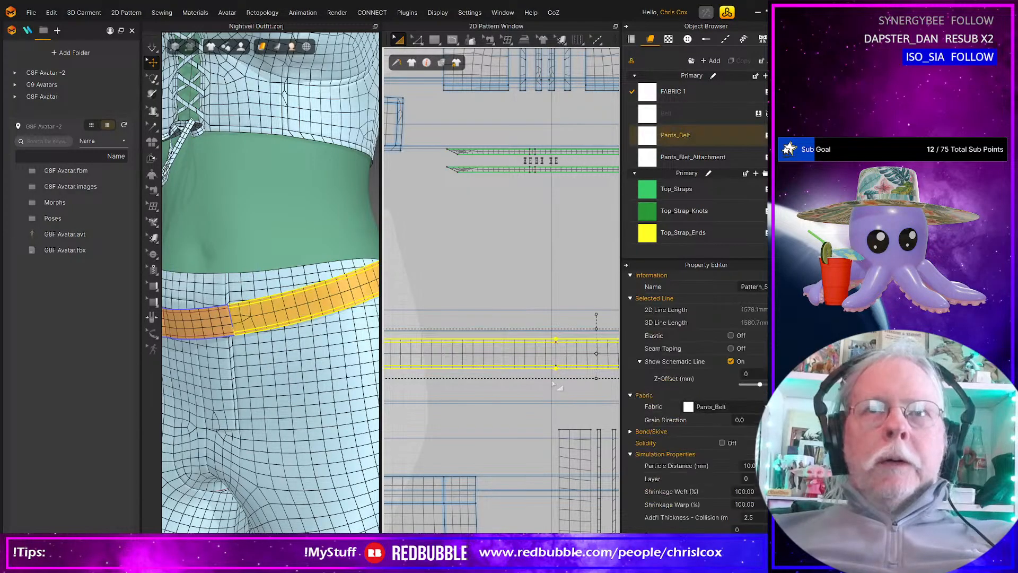
left_click(525, 380)
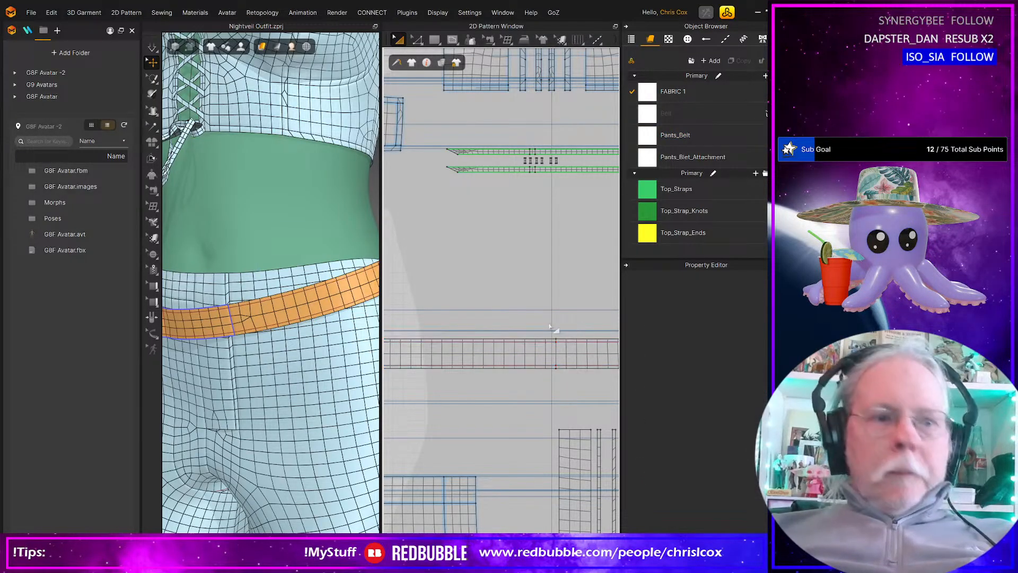
key("z")
left_click_drag(581, 402, 579, 396)
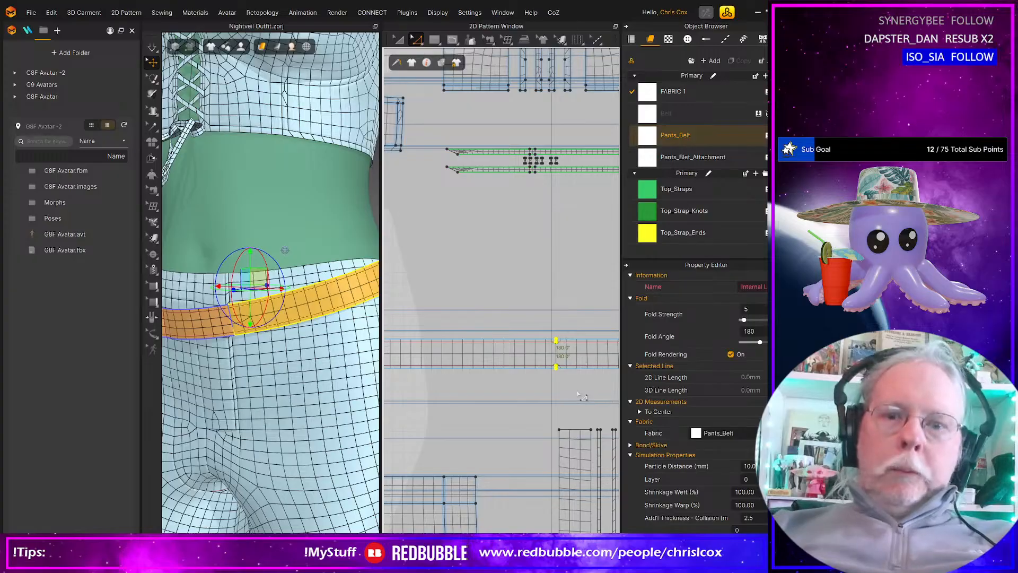
left_click(579, 396)
Step: Cut and sew the belt strap along its full-length lower internal line to split off an edge band
scroll(579, 391, "up", 3)
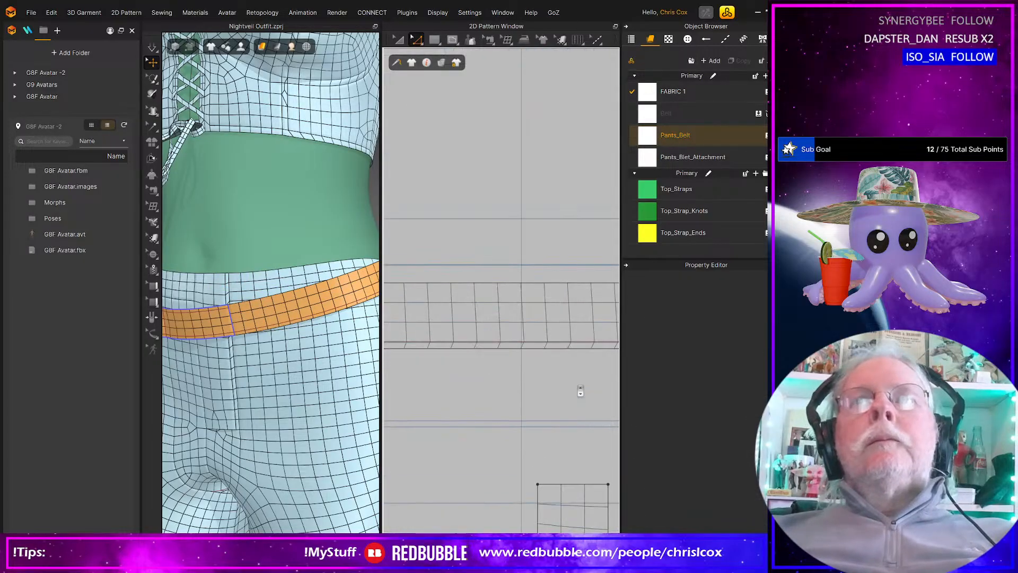
left_click(514, 344)
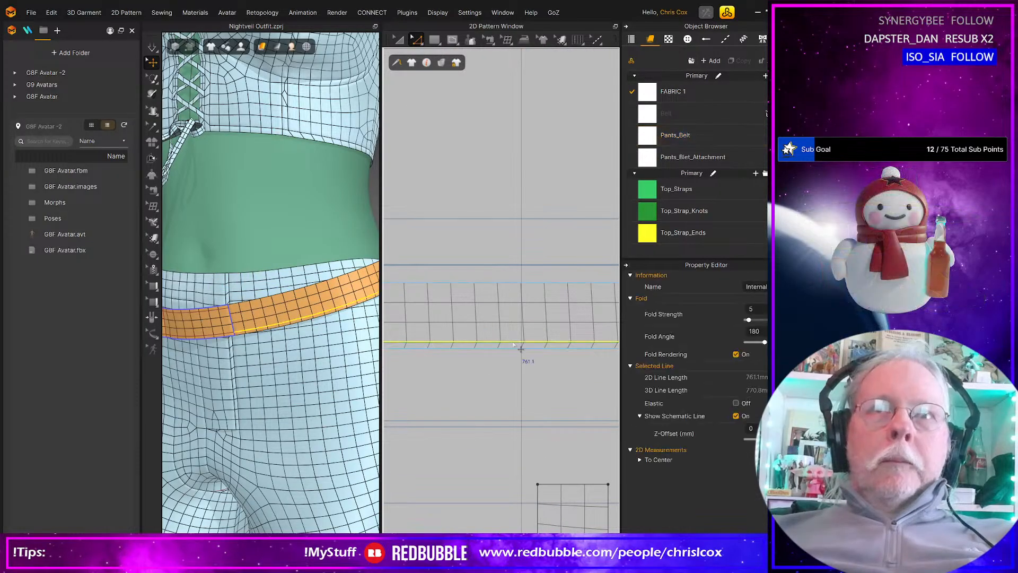
key("Up")
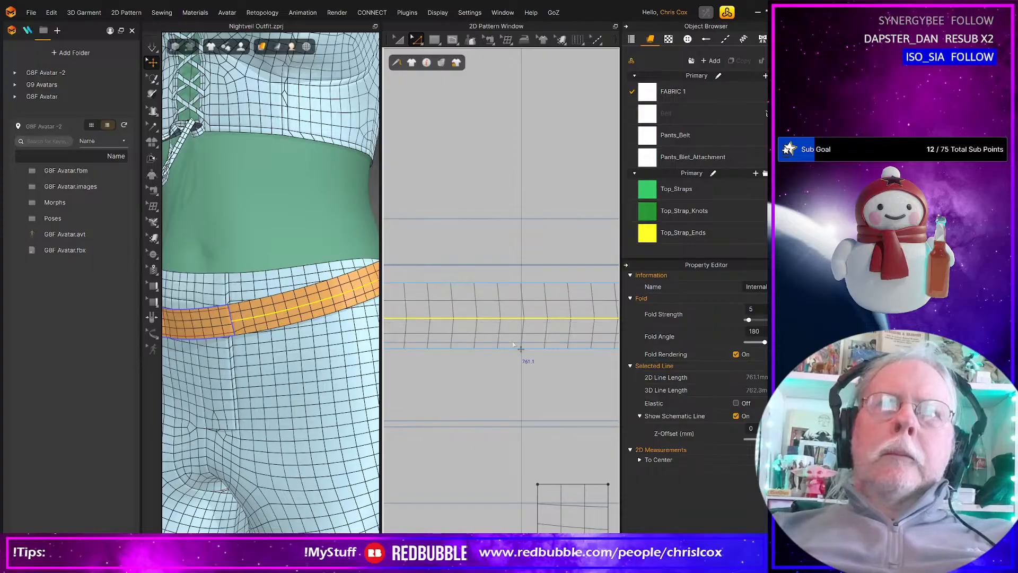
key("Down")
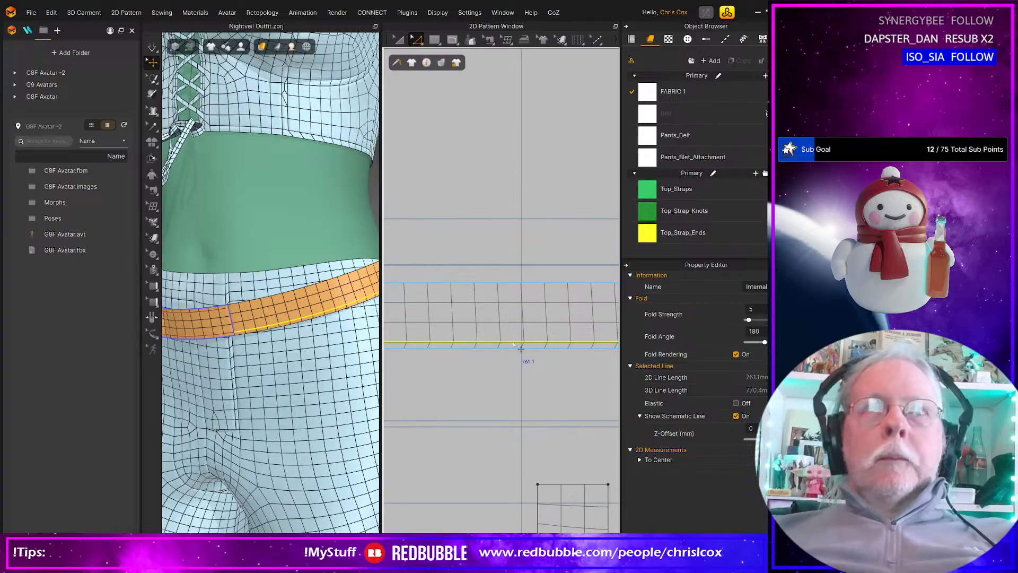
middle_click_drag(534, 366, 495, 357)
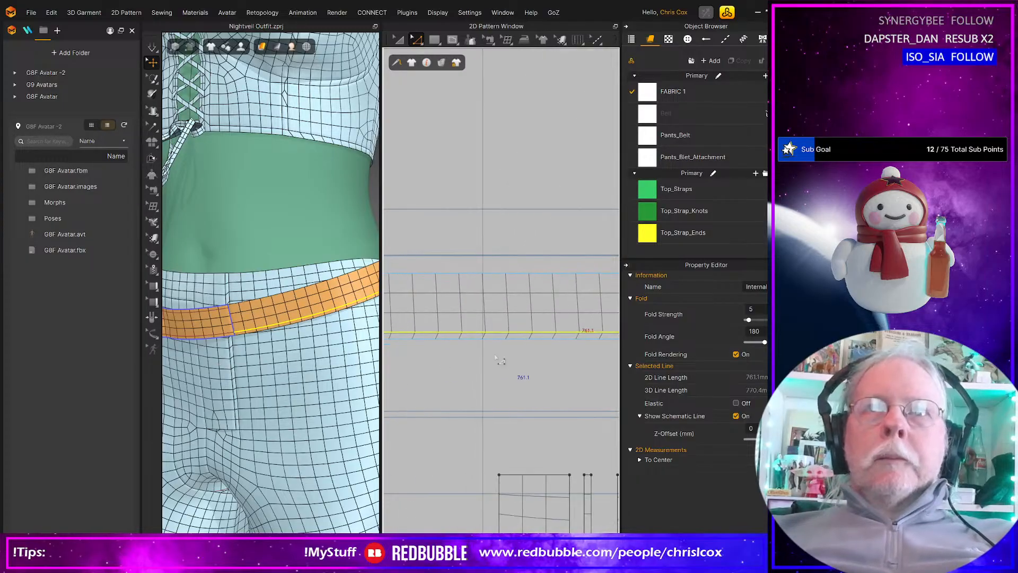
right_click(467, 332)
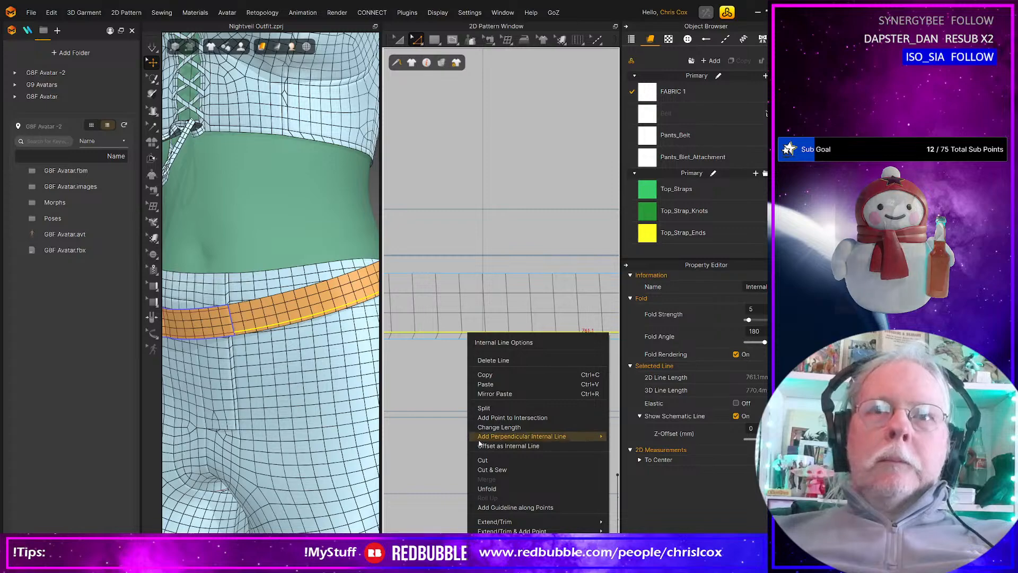
left_click(494, 471)
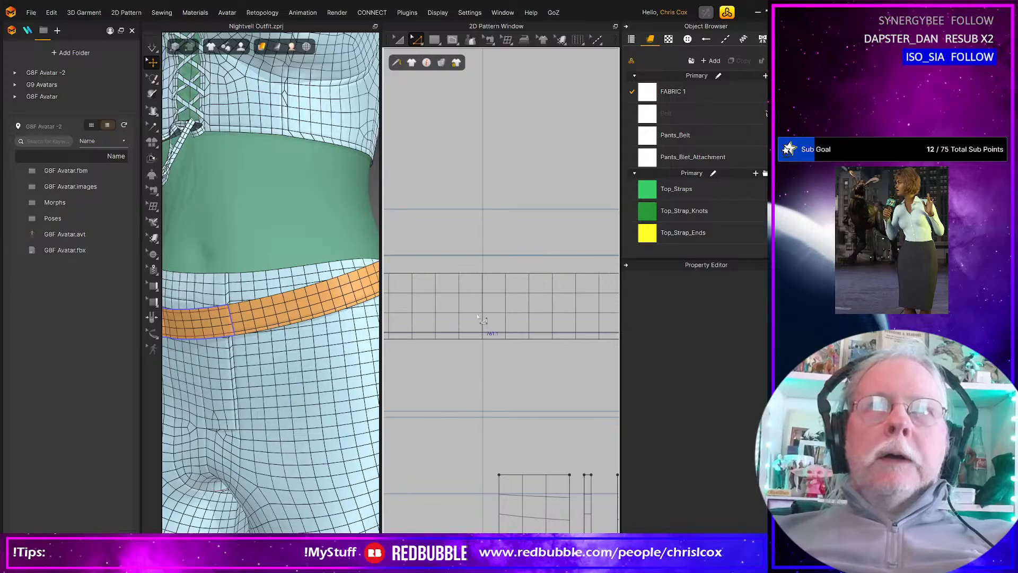
Step: Check the lengths of the end edges on the belt strap and on its new lower band
left_click(484, 274)
middle_click_drag(541, 354, 450, 359)
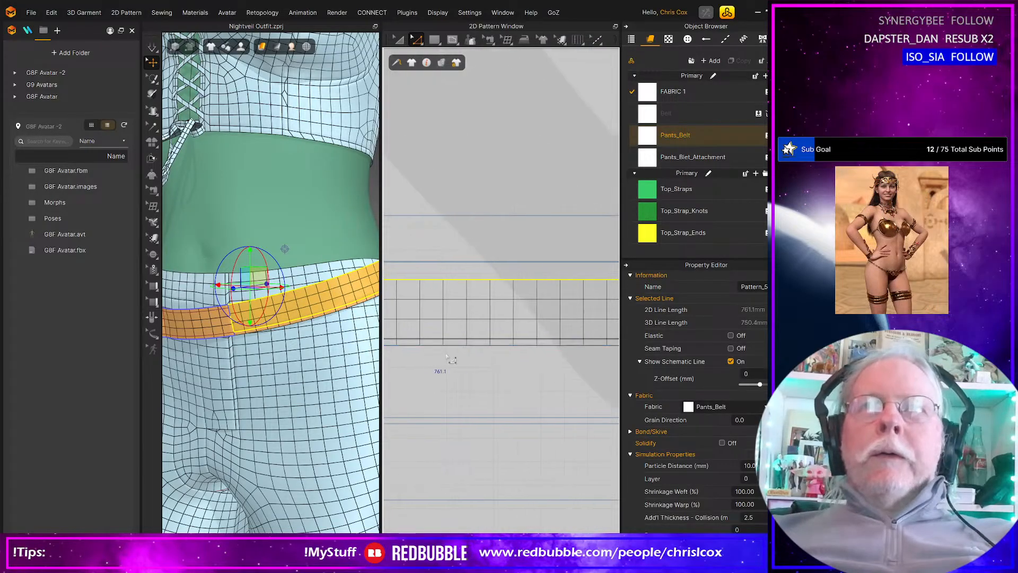
middle_click_drag(579, 379, 519, 393)
scroll(518, 395, "up", 2)
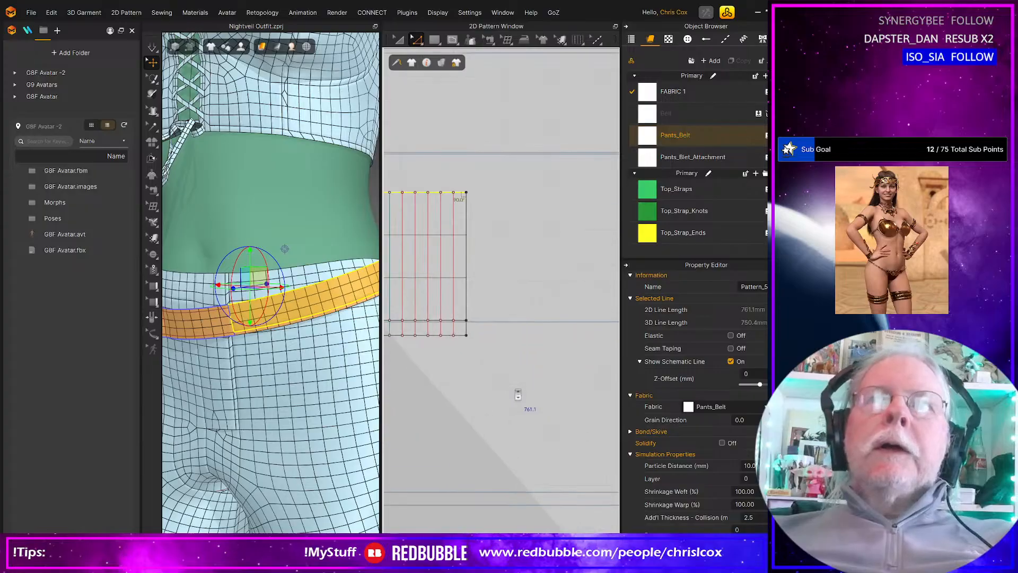
left_click(467, 328)
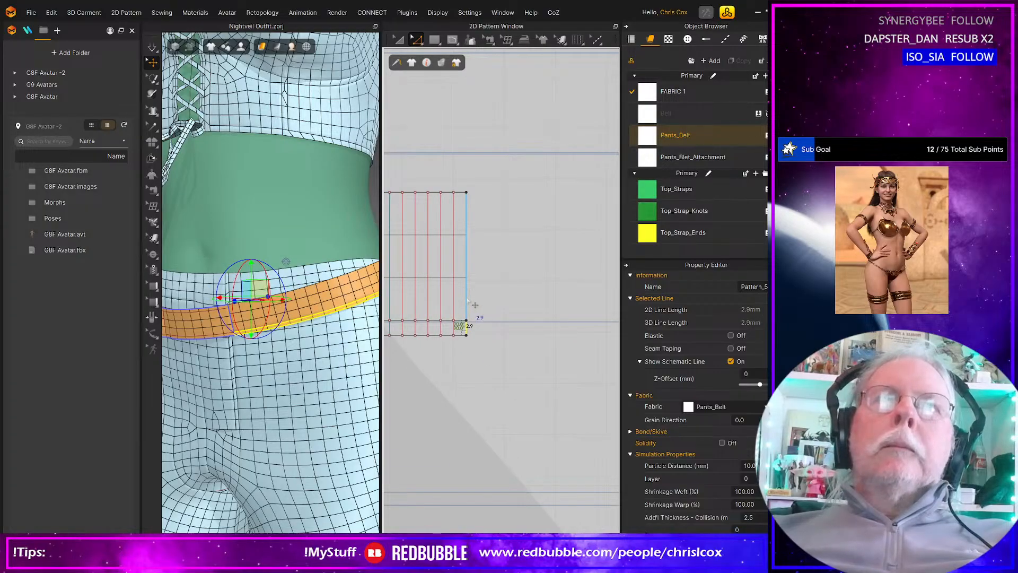
left_click(468, 300)
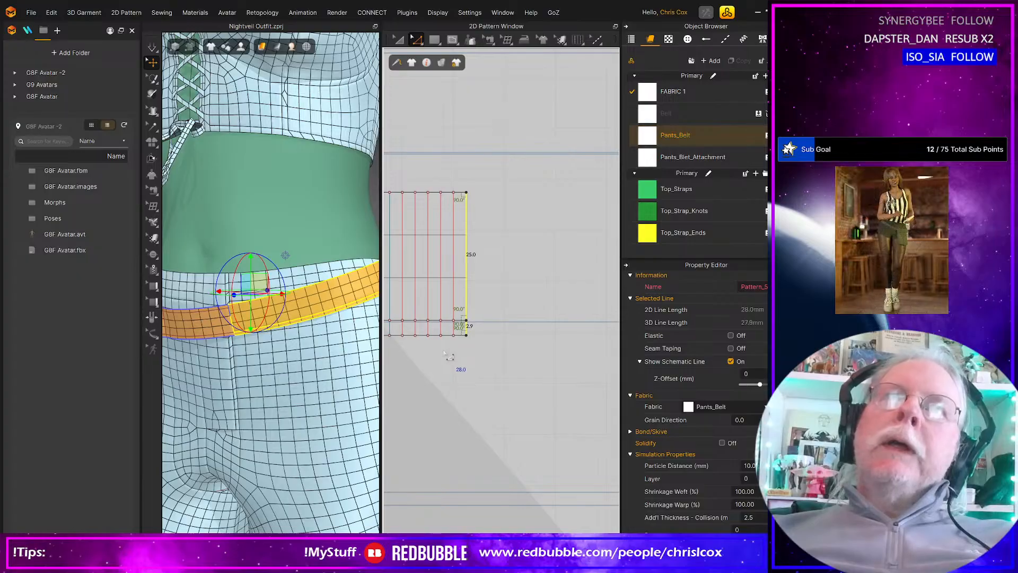
middle_click_drag(444, 351, 547, 352)
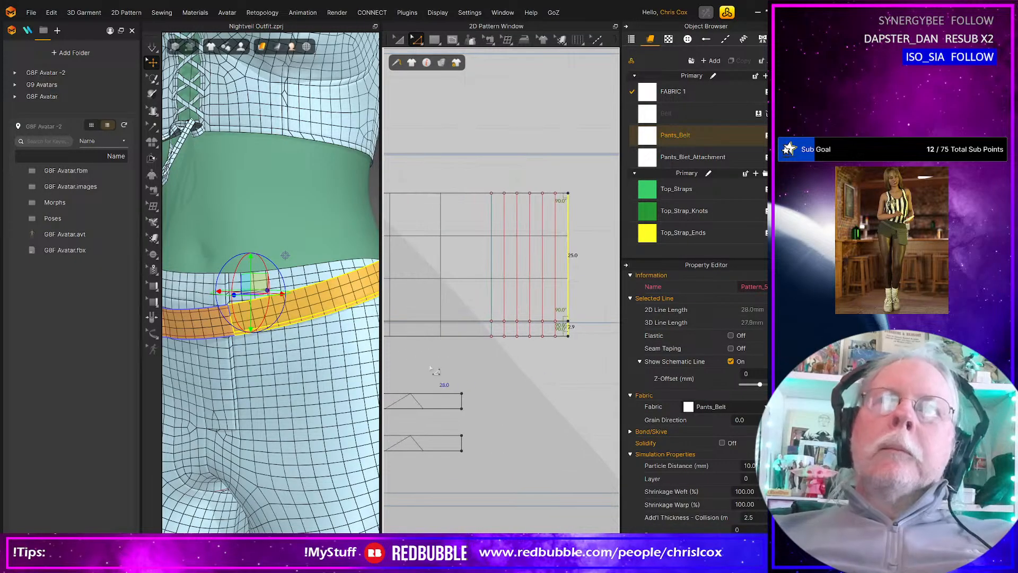
middle_click_drag(424, 367, 536, 360)
middle_click_drag(472, 348, 608, 381)
middle_click_drag(421, 375, 558, 384)
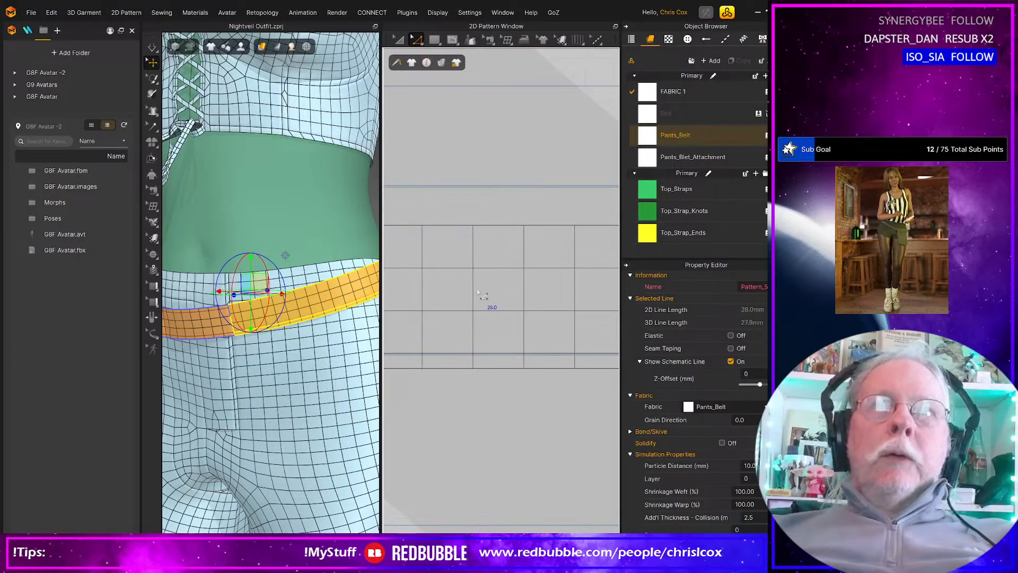
Step: Offset the belt strap's long upper edge inward as an internal line at a distance of 14 mm
middle_click_drag(500, 291, 527, 294)
key("s")
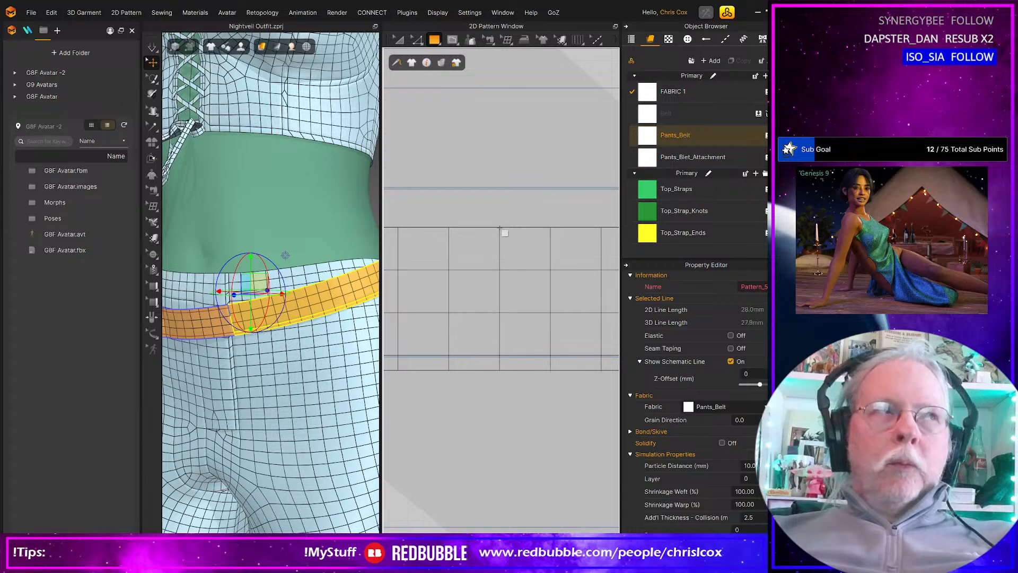
key("z")
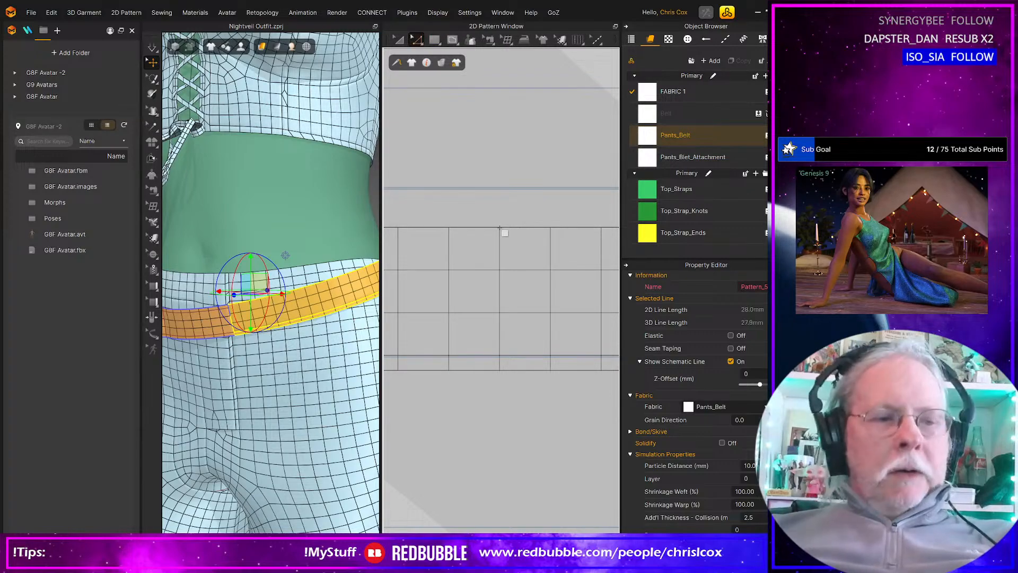
left_click(508, 229)
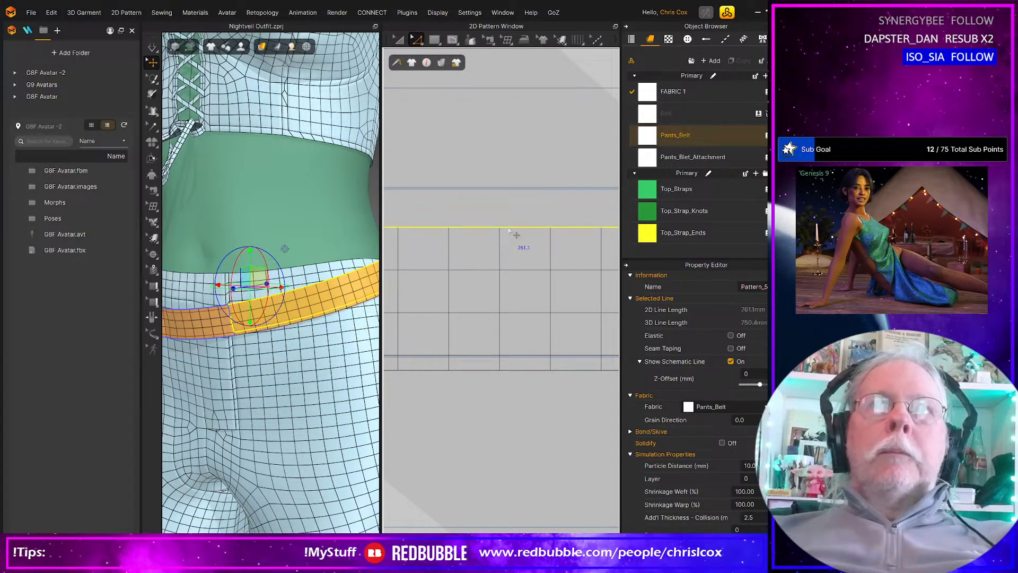
right_click(508, 229)
mouse_move(555, 334)
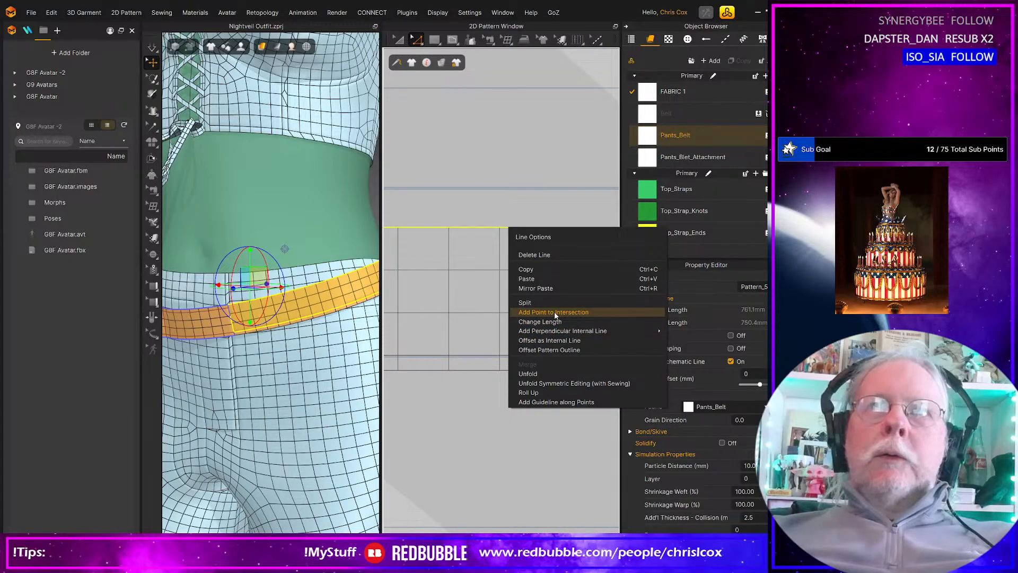
left_click(546, 341)
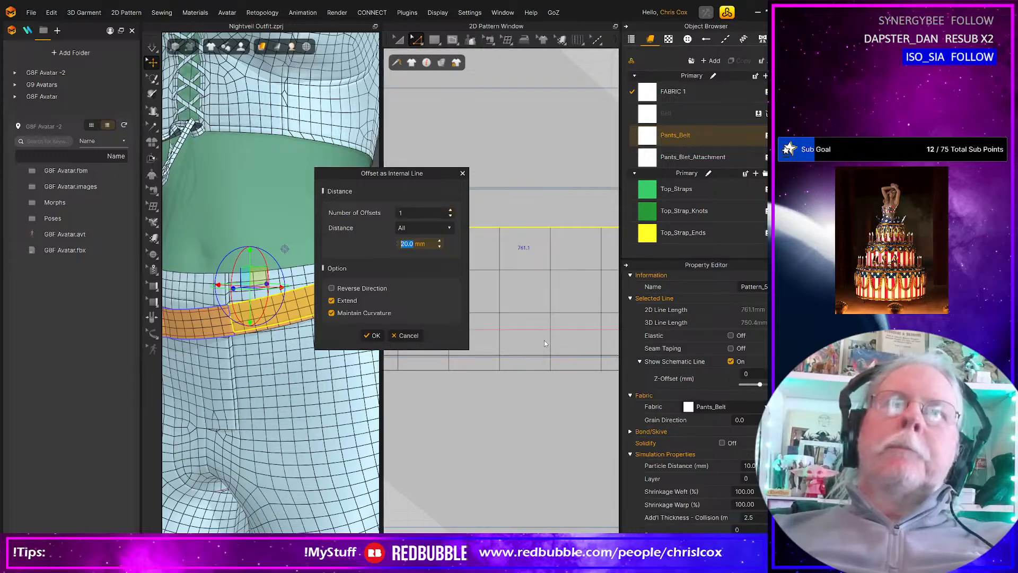
type("14")
key("Return")
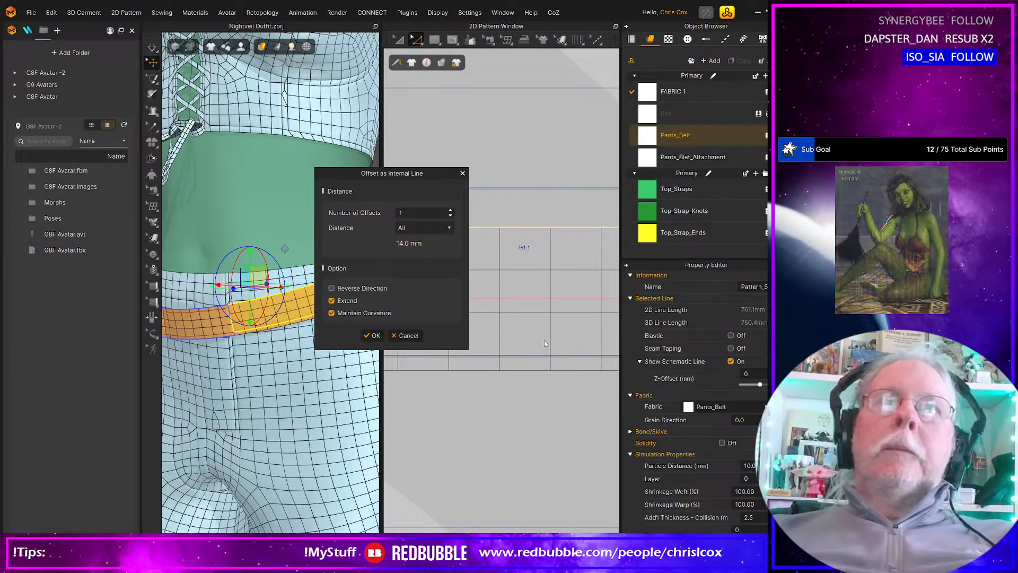
left_click(373, 335)
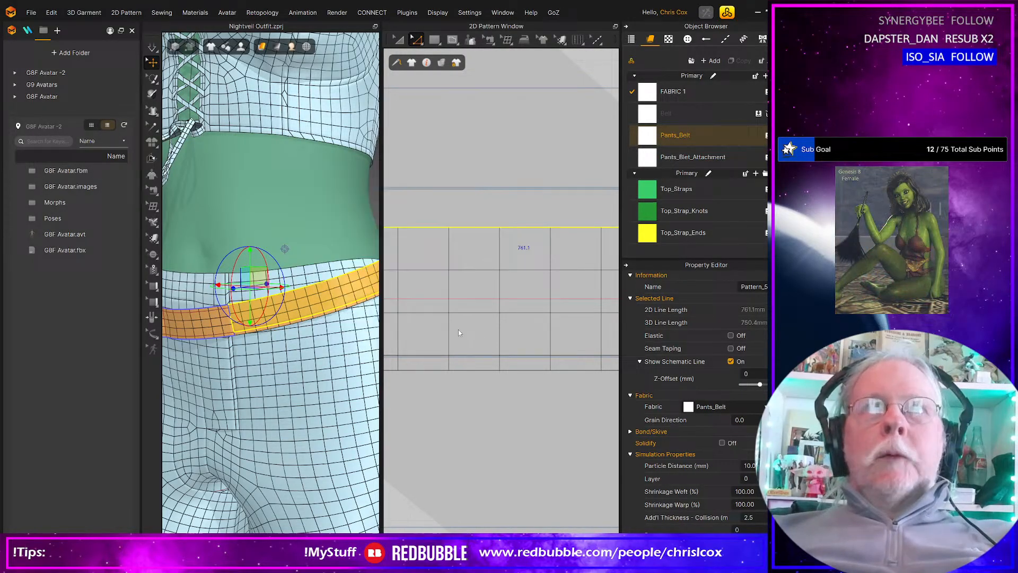
Step: Cut and sew the belt strap along its new lengthwise internal line, and clear the selection
left_click(549, 302)
right_click(547, 304)
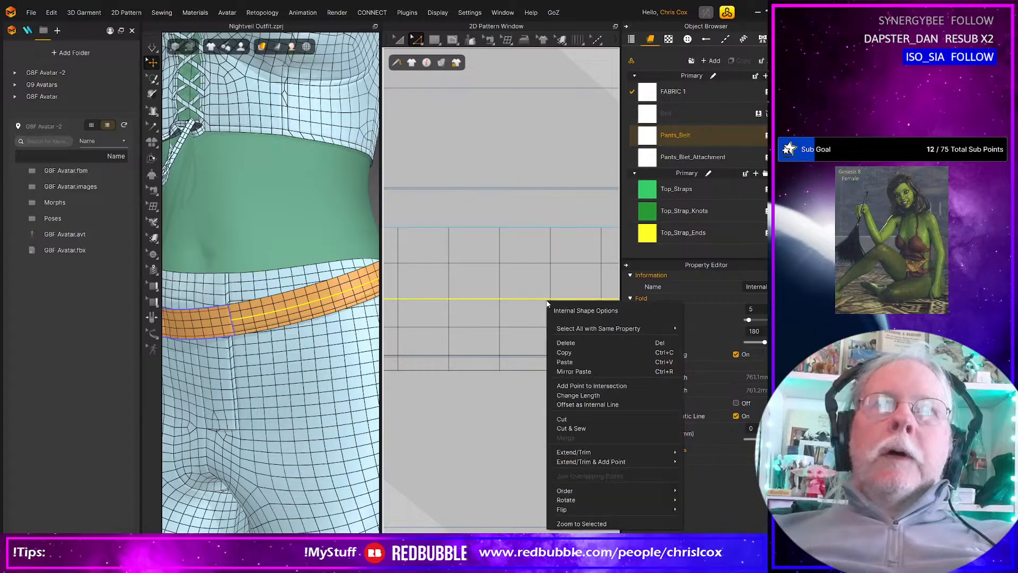
left_click(574, 428)
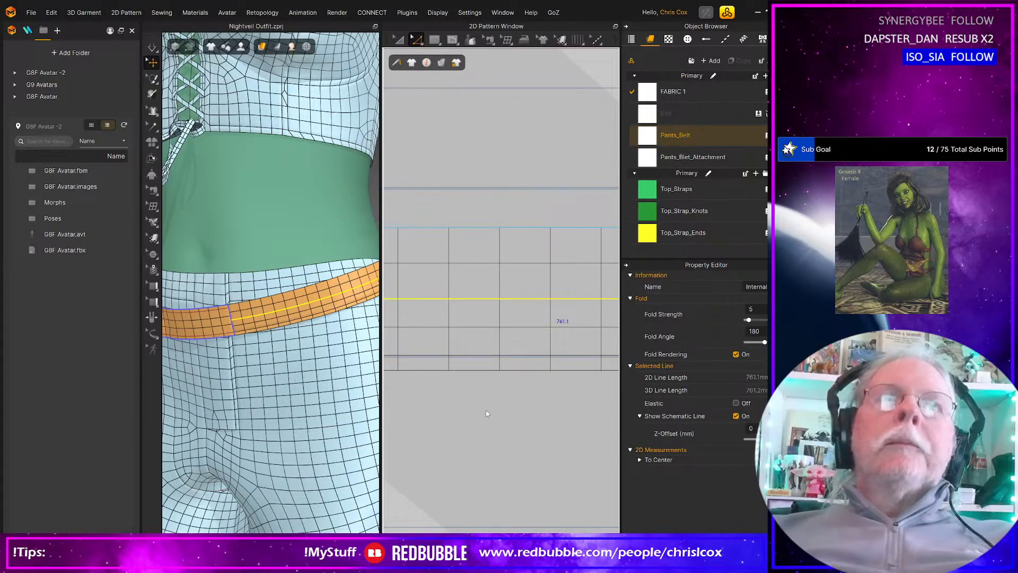
left_click(489, 414)
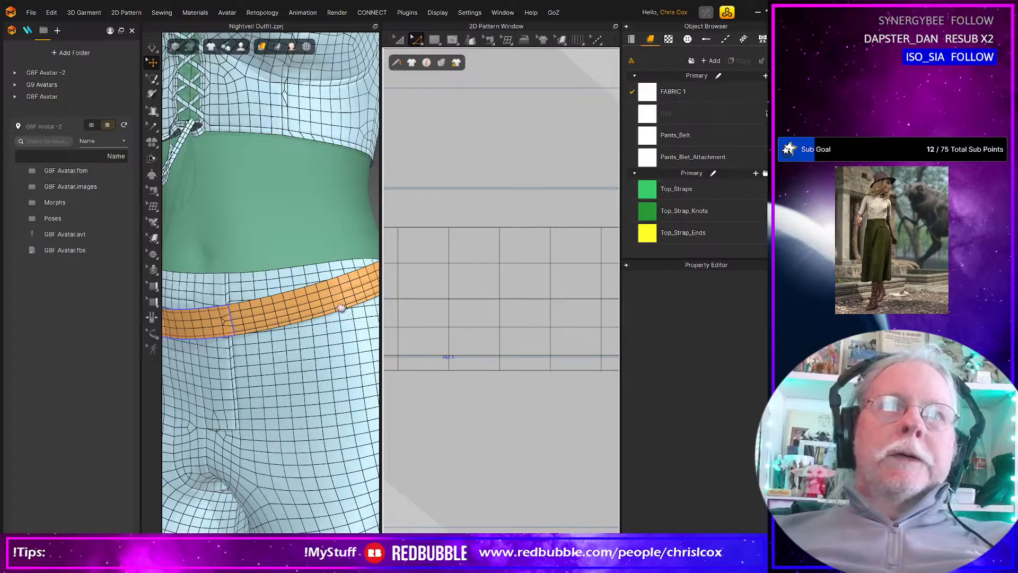
Step: Inspect the divided belt around the avatar's waist from the front, sides and back, and view its pattern pieces
right_click_drag(341, 308, 269, 348)
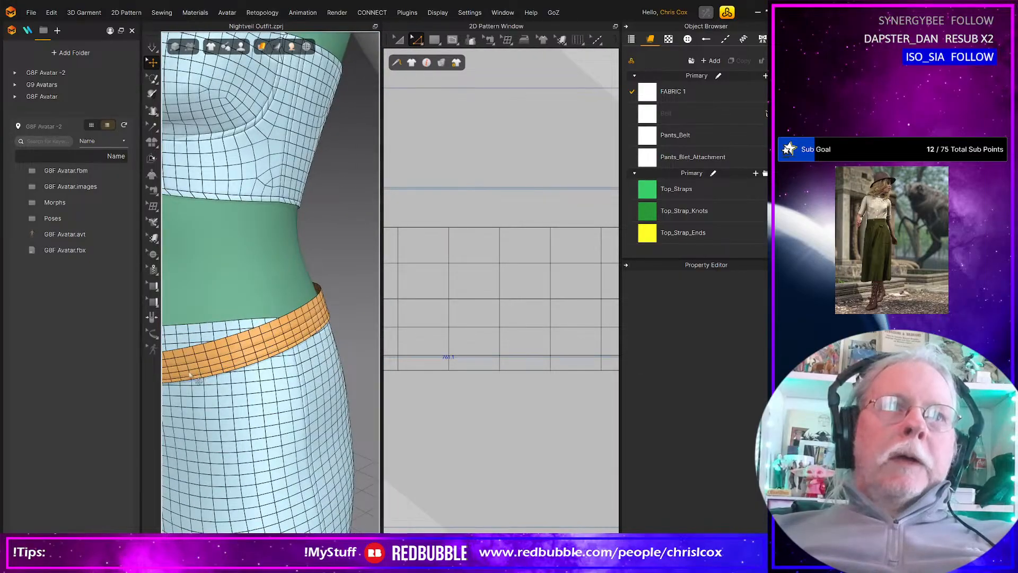
middle_click_drag(252, 420, 352, 366)
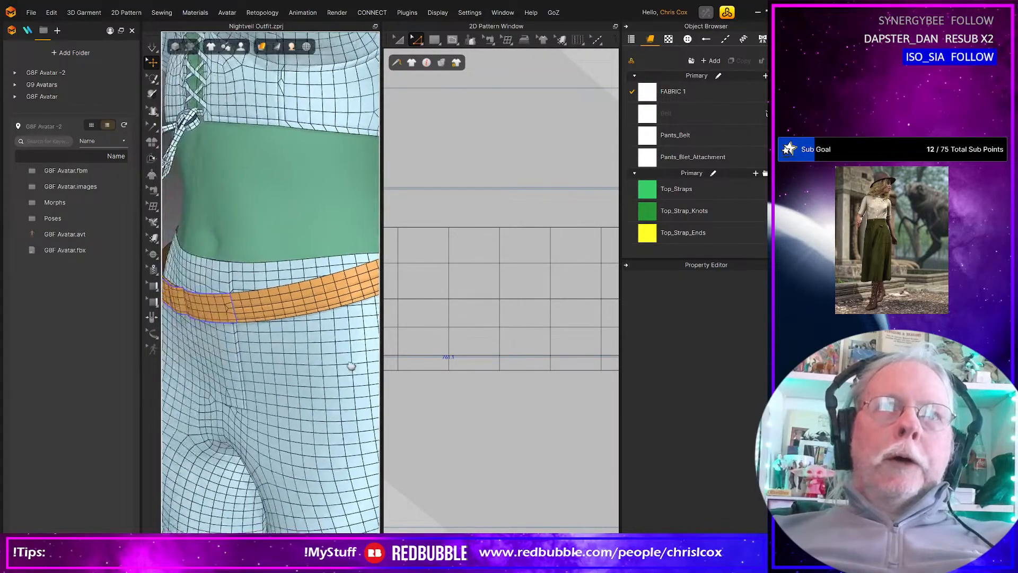
right_click_drag(318, 370, 148, 371)
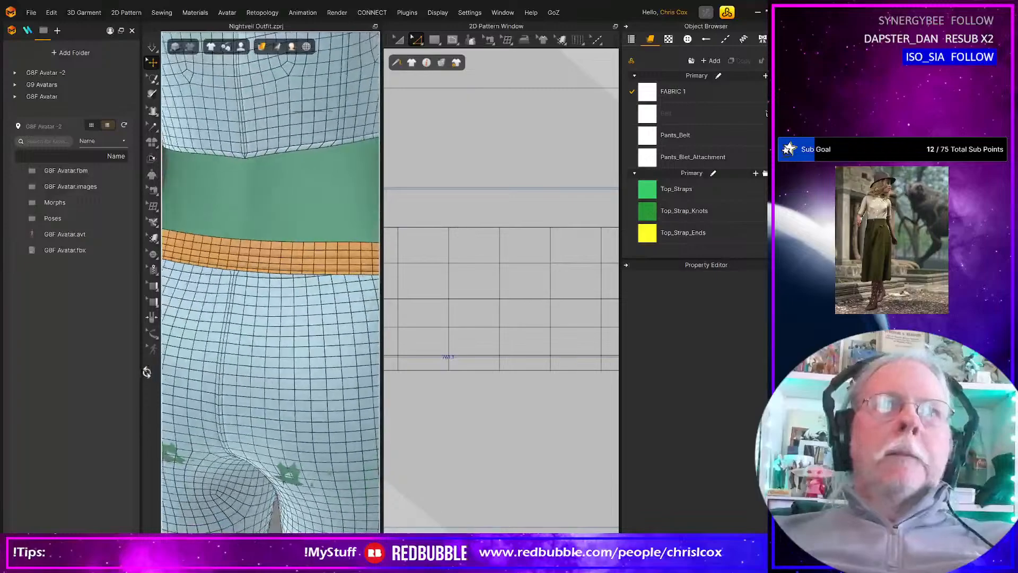
right_click_drag(348, 365, 149, 345)
scroll(343, 363, "up", 3)
scroll(350, 367, "down", 5)
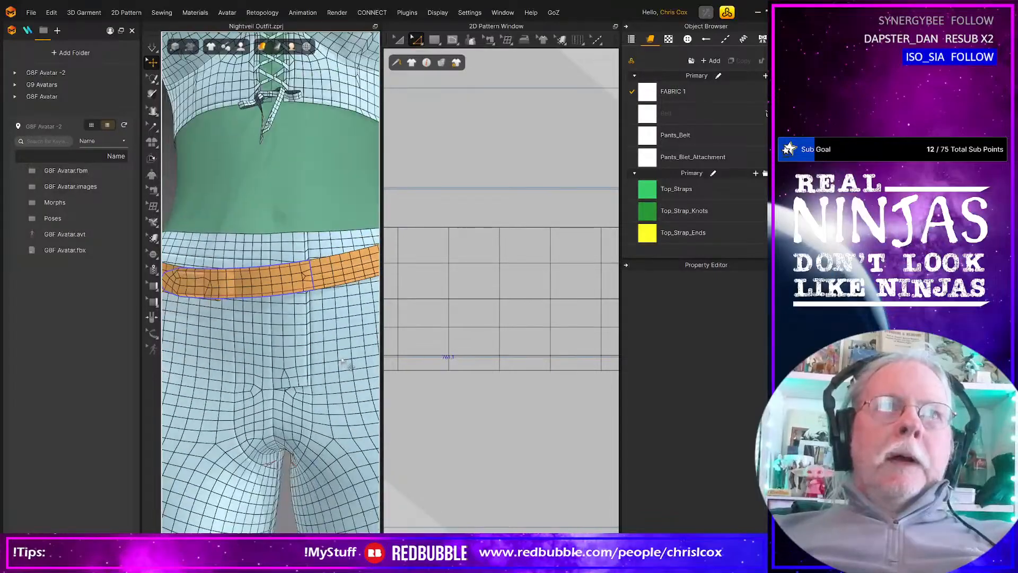
right_click_drag(277, 350, 221, 307)
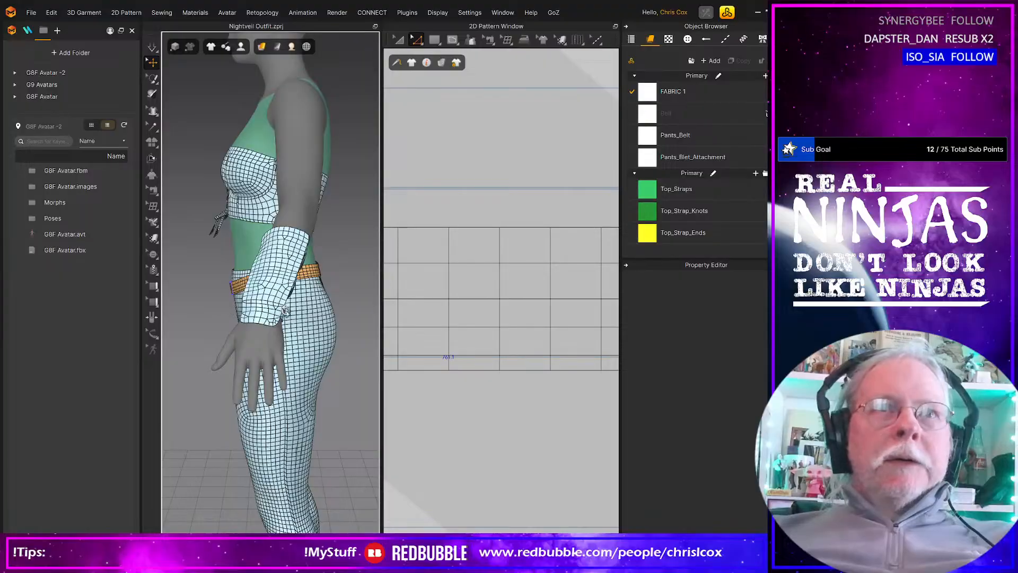
right_click_drag(284, 313, 375, 331)
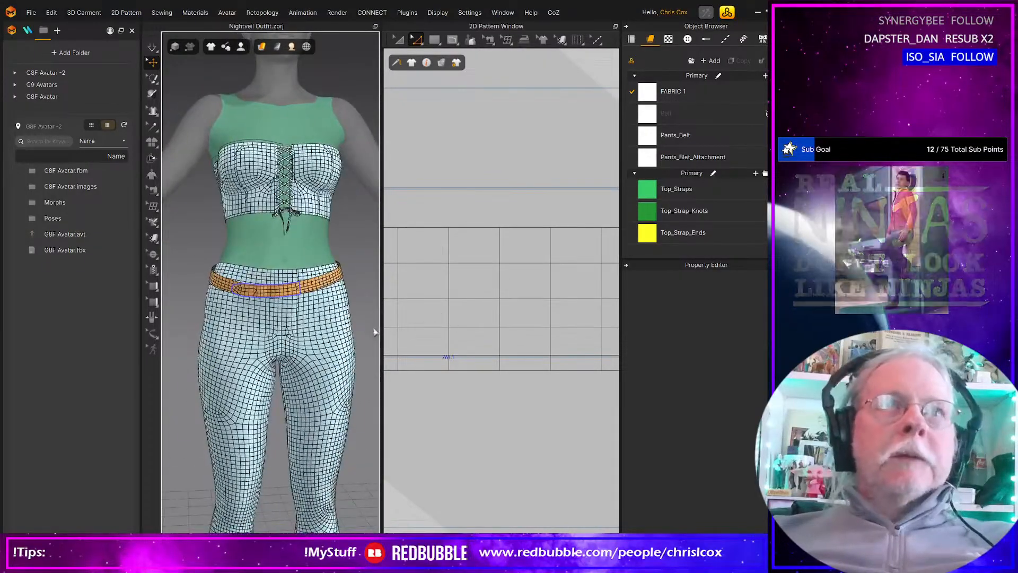
scroll(510, 413, "down", 10)
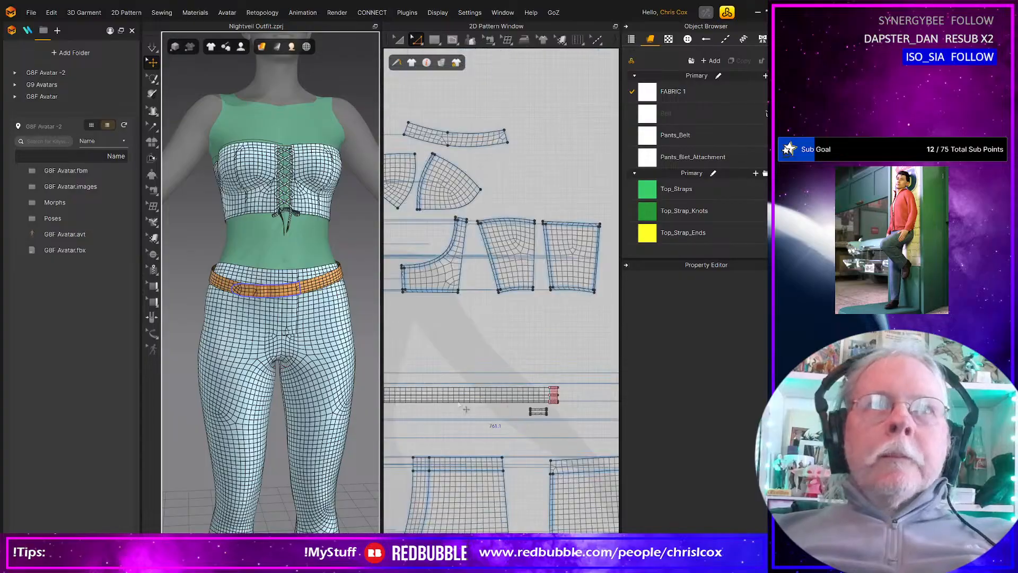
scroll(449, 392, "up", 2)
middle_click_drag(449, 392, 546, 385)
Step: Check the length of the belt strap's end edge between its two lengthwise seams
right_click_drag(234, 342, 274, 345)
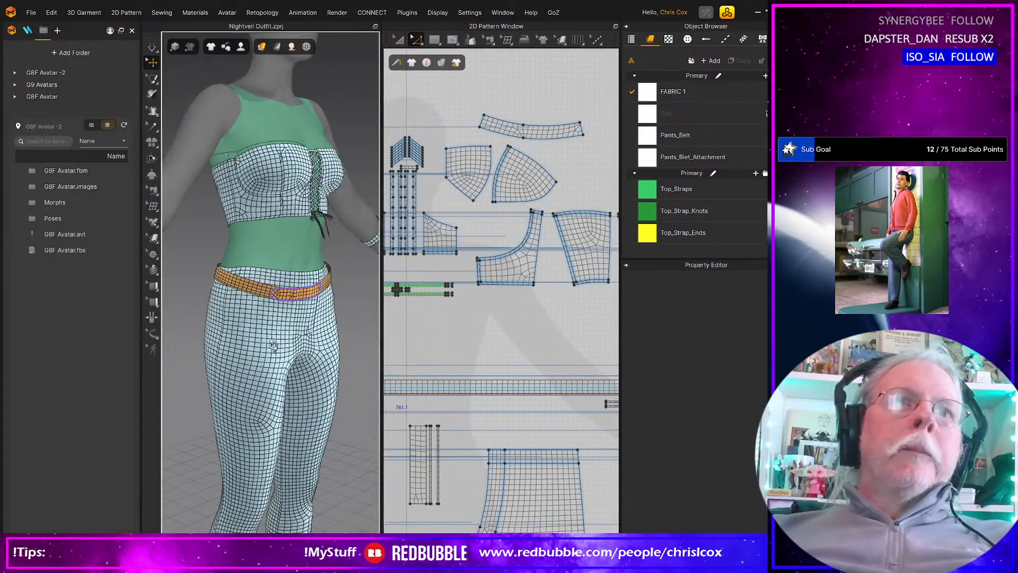
left_click(240, 289)
scroll(471, 419, "up", 5)
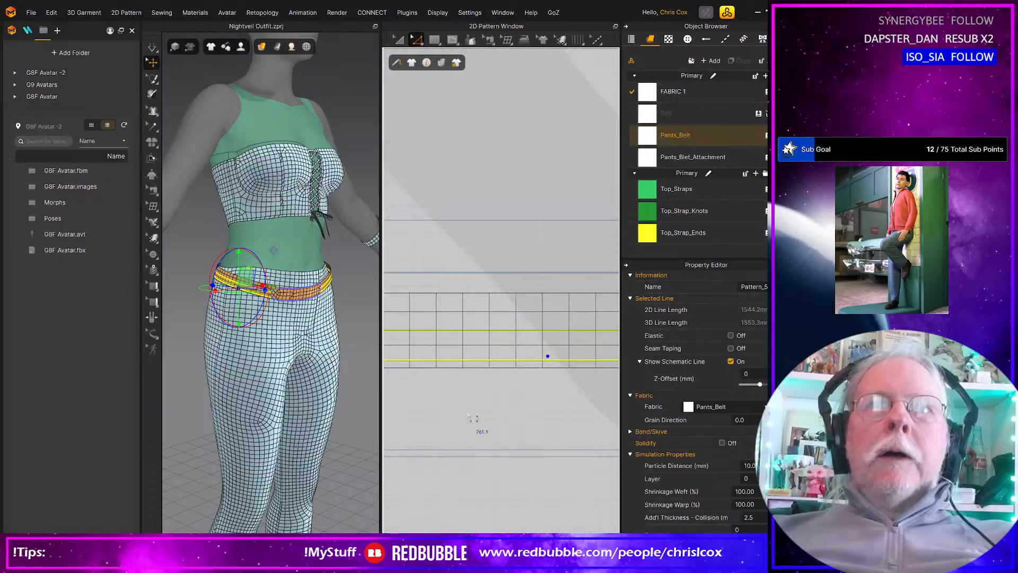
middle_click_drag(504, 415, 482, 456)
middle_click_drag(552, 407, 360, 429)
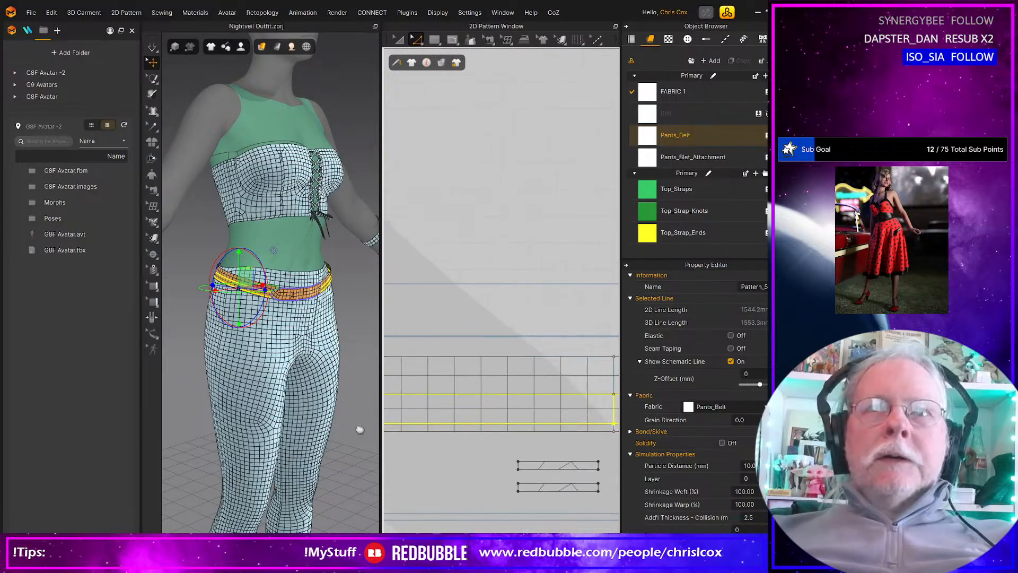
middle_click_drag(525, 425, 357, 435)
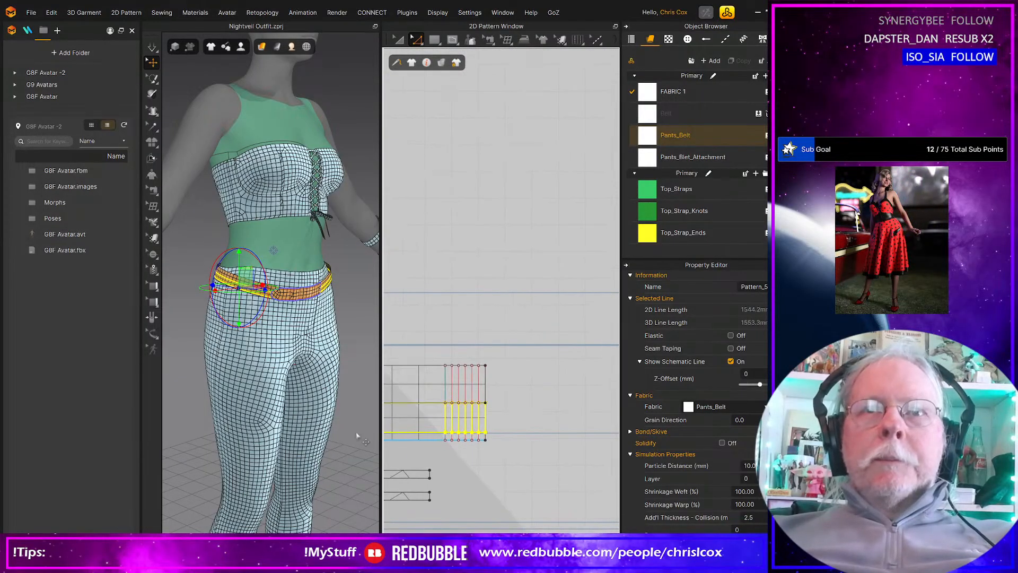
left_click(485, 420)
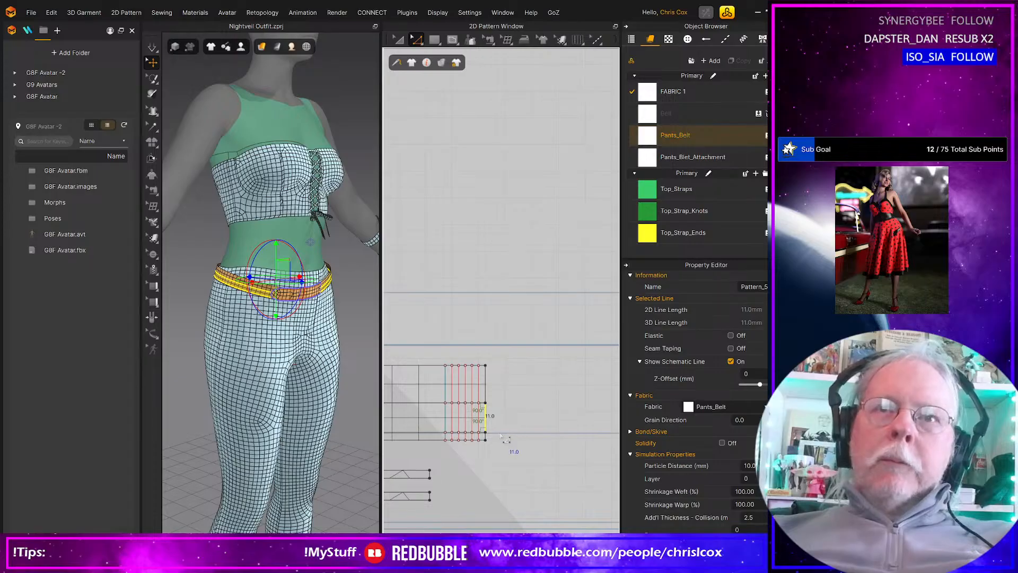
Step: Try creating a 55 × 17 mm rectangle pattern below the belt strap, and undo it
middle_click_drag(496, 445, 616, 441)
middle_click_drag(432, 473, 578, 468)
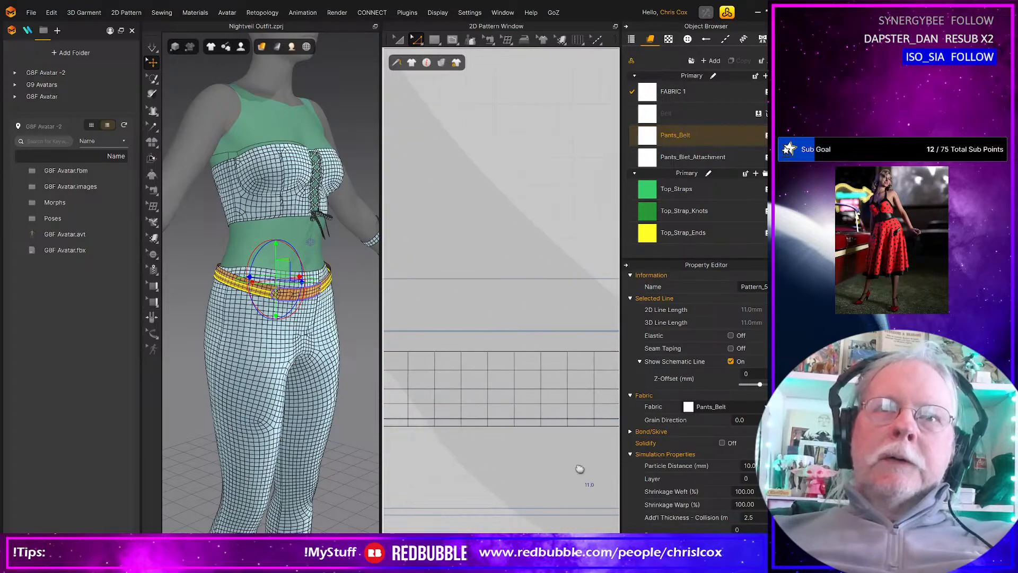
middle_click_drag(498, 457, 509, 456)
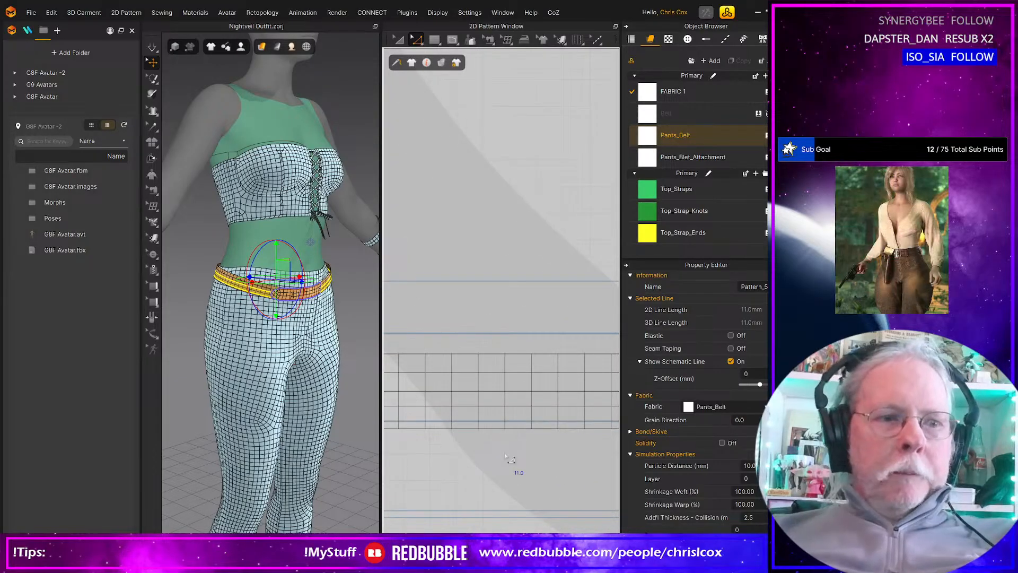
key("r")
left_click(503, 453)
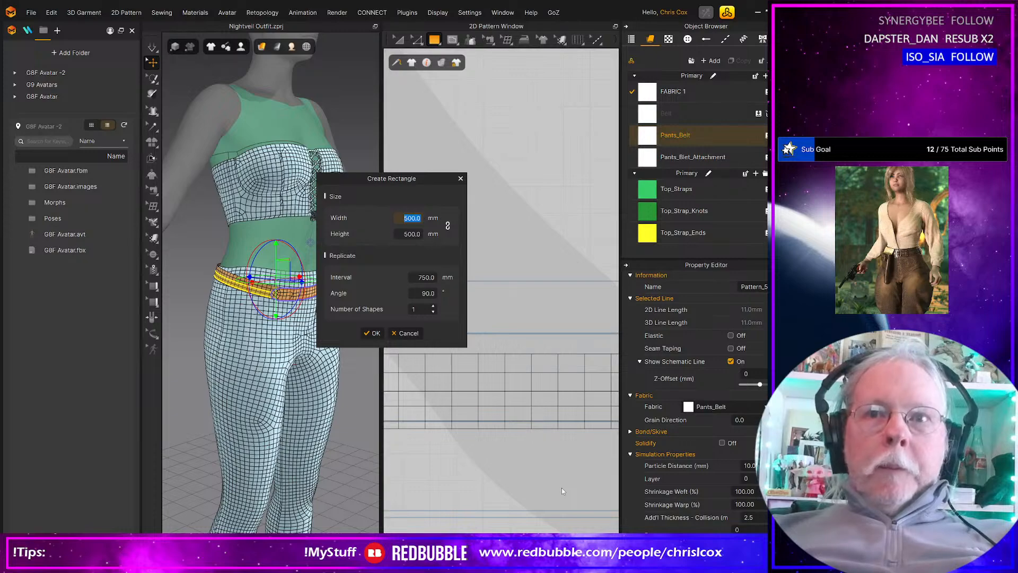
type("50")
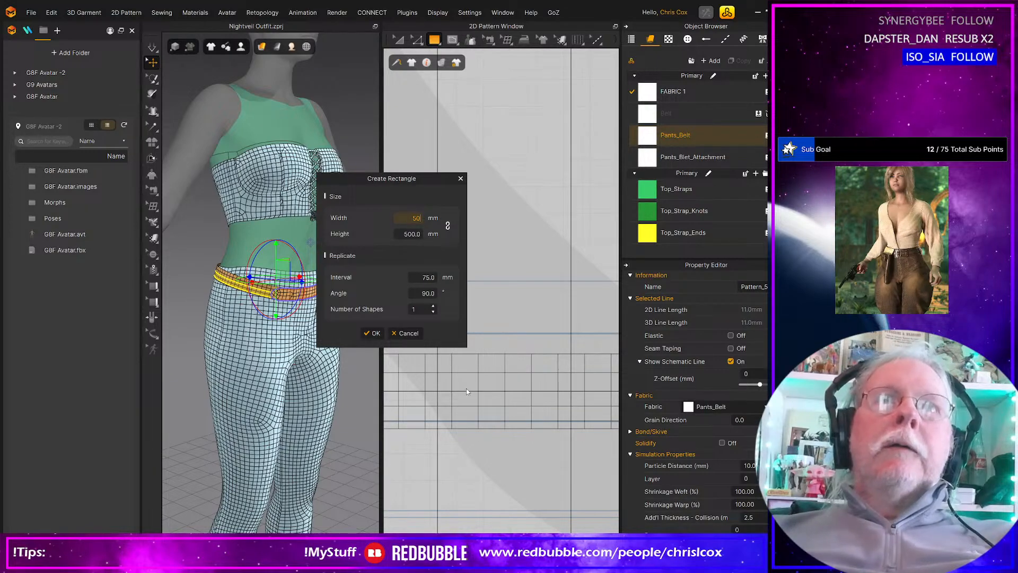
type("5")
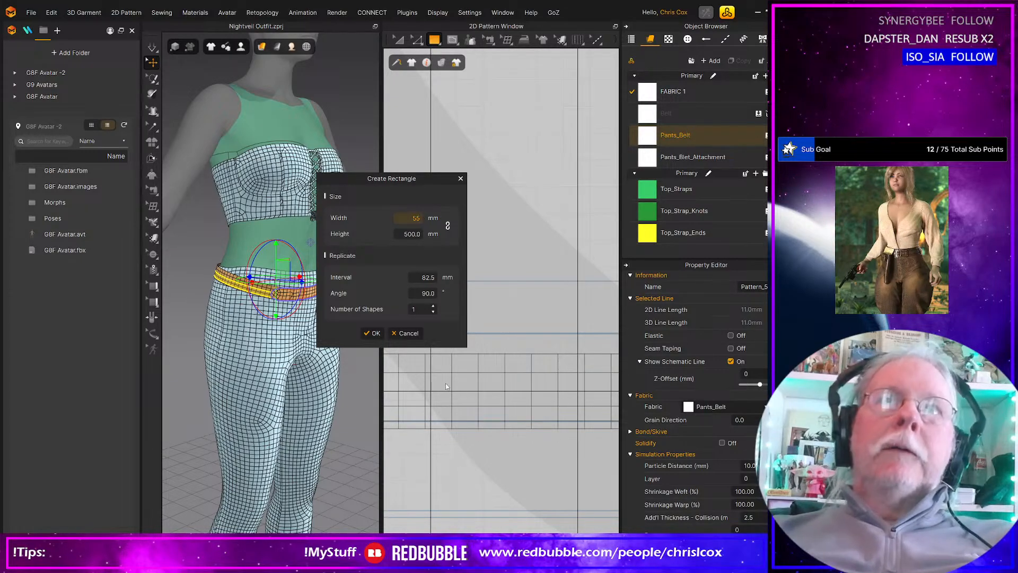
key("Tab")
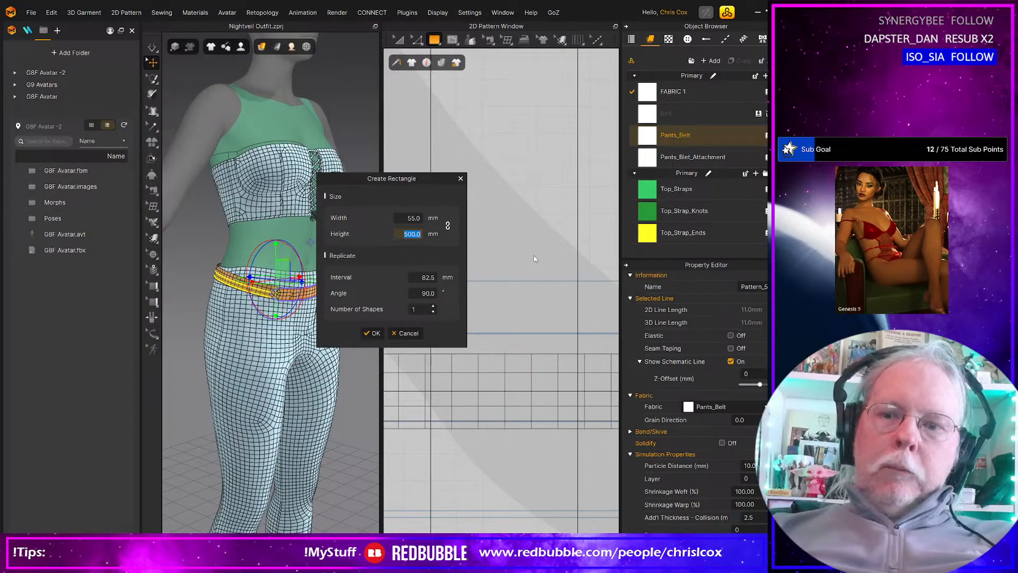
type("17")
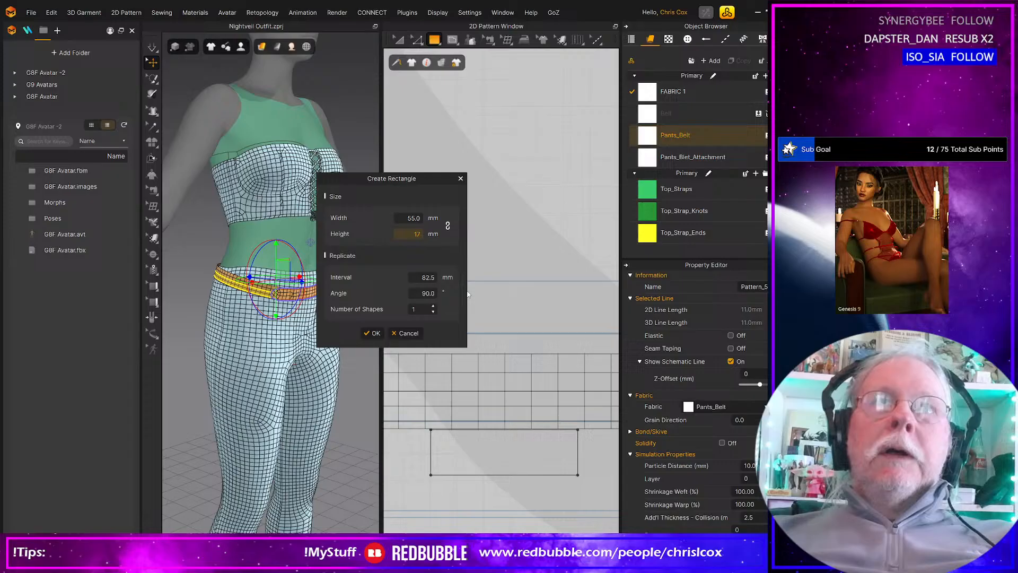
left_click(373, 333)
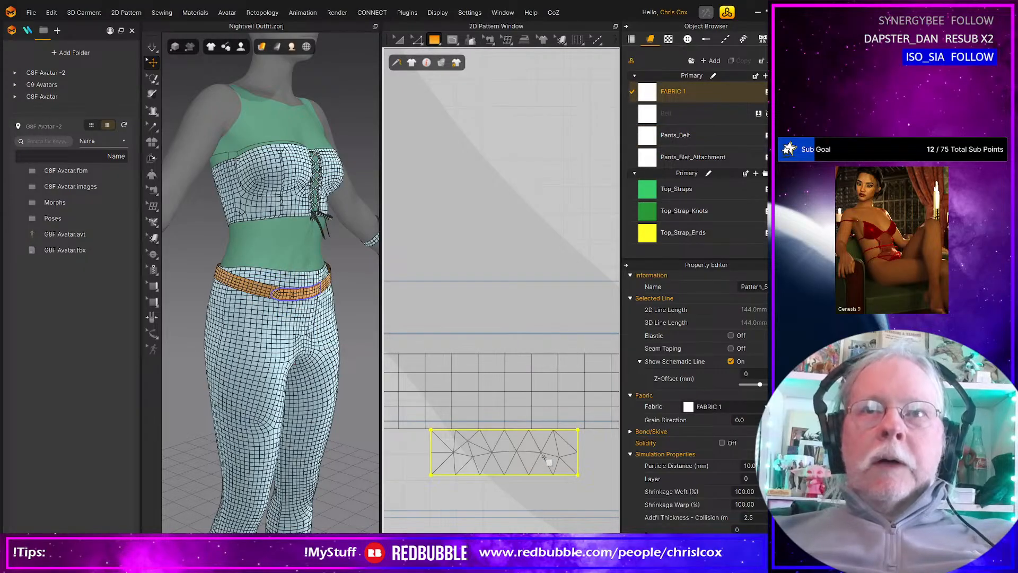
key("ctrl+z")
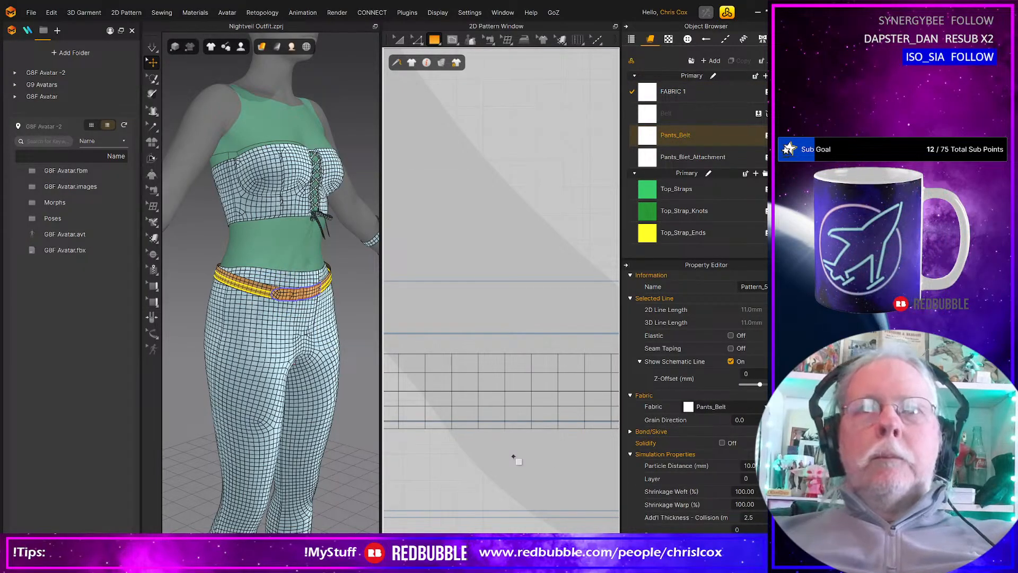
Step: Create a 5 × 17 mm rectangle pattern below the belt strap and set its mesh type to Quad (Optimized)
left_click(513, 457)
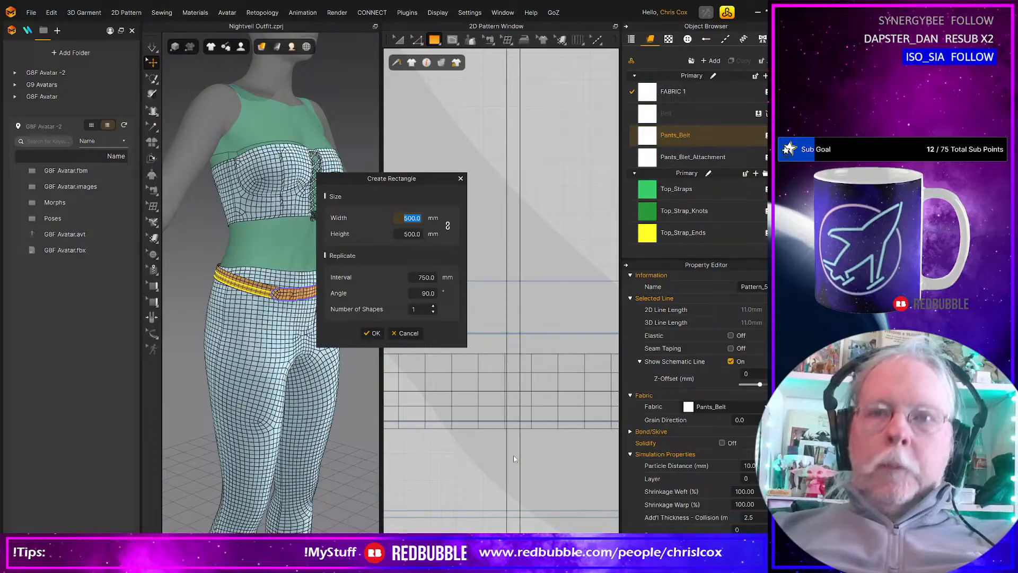
key("Tab")
type("17")
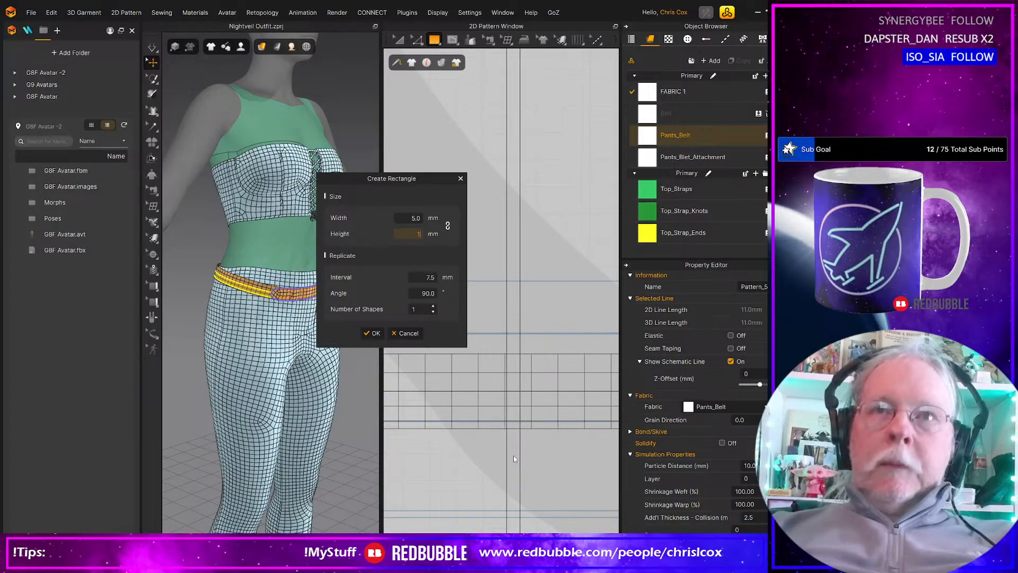
left_click(373, 333)
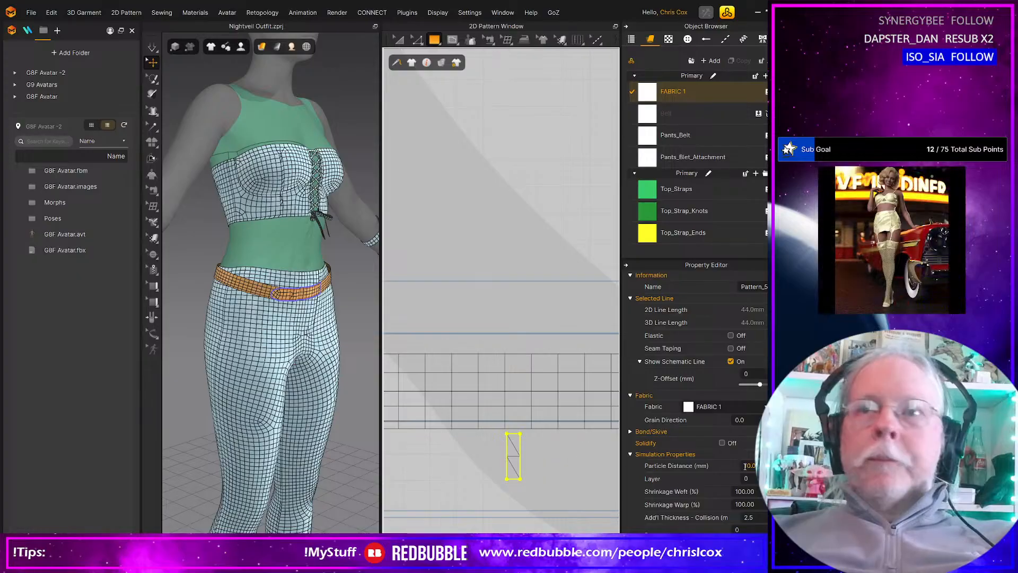
scroll(742, 459, "down", 8)
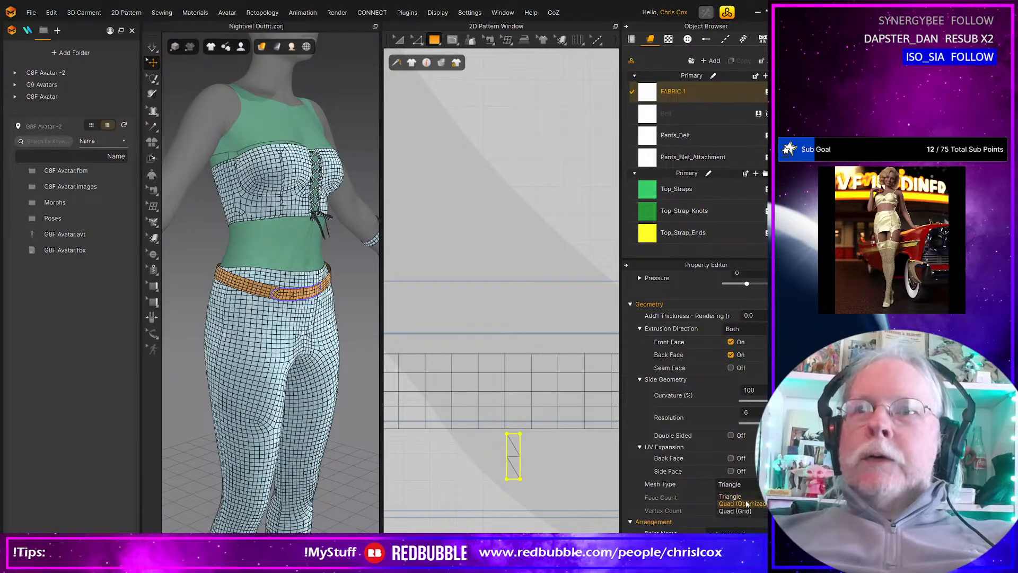
left_click(743, 503)
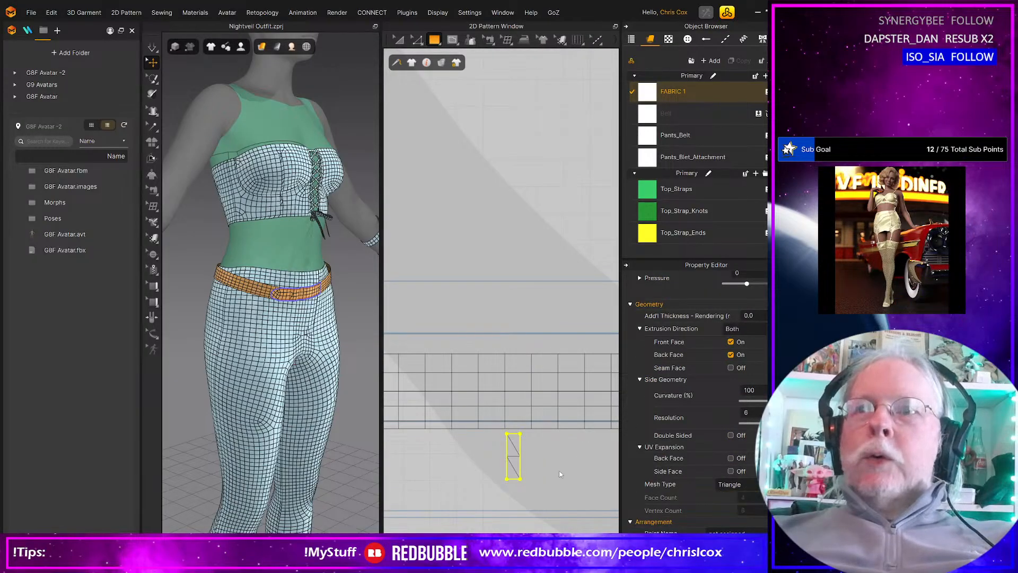
Step: Space the belt strap's three bands apart in the 2D layout, moving the narrow lower band and the small rectangle downward together
key("a")
left_click(563, 425)
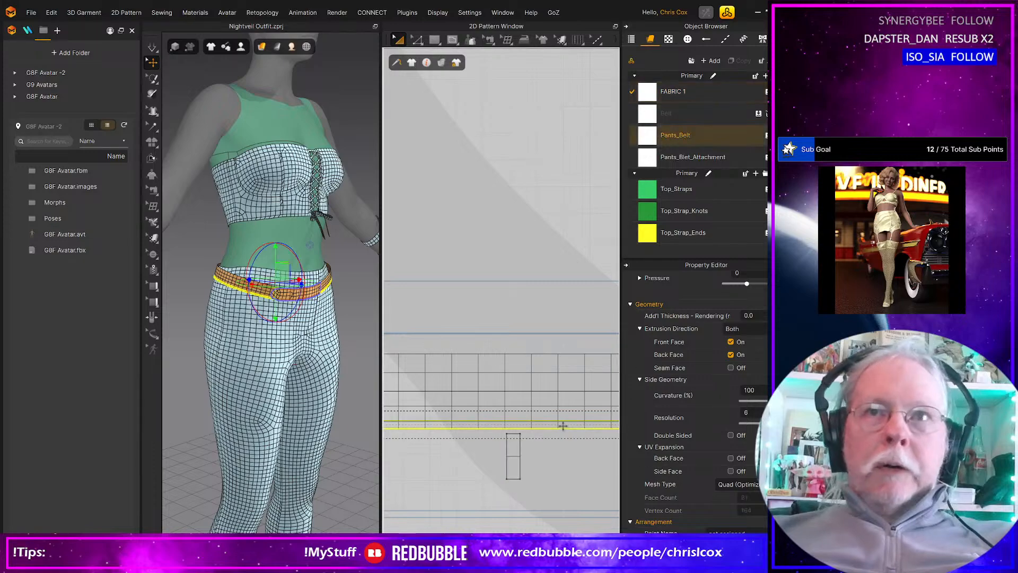
left_click_drag(558, 367, 557, 429)
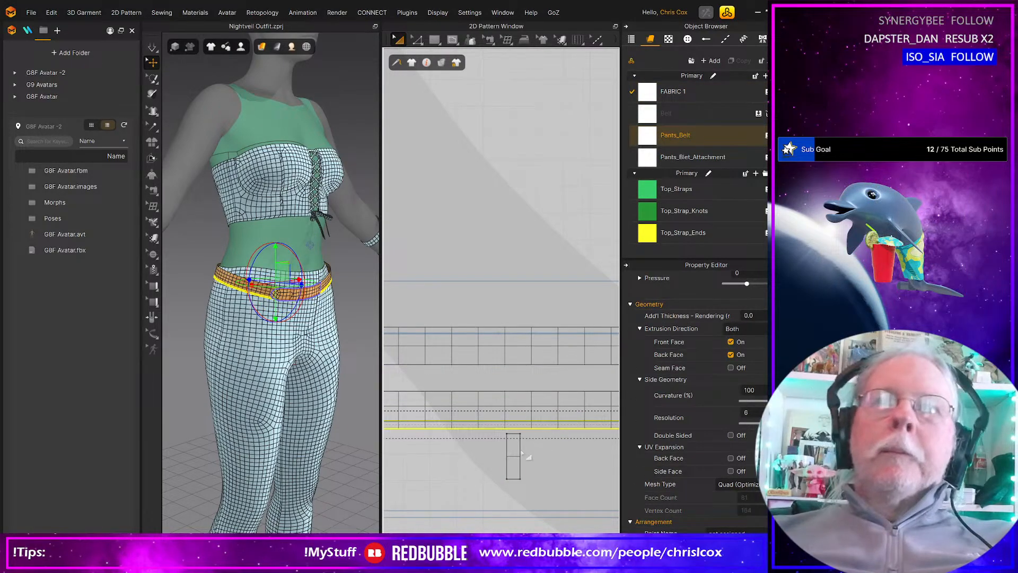
left_click(513, 457, "shift")
key("Down")
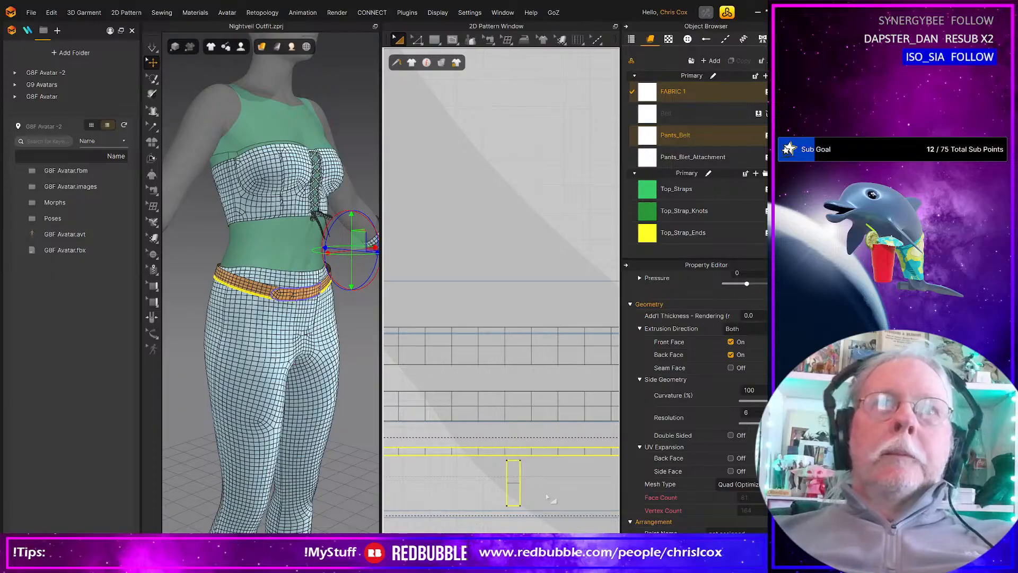
left_click(413, 285)
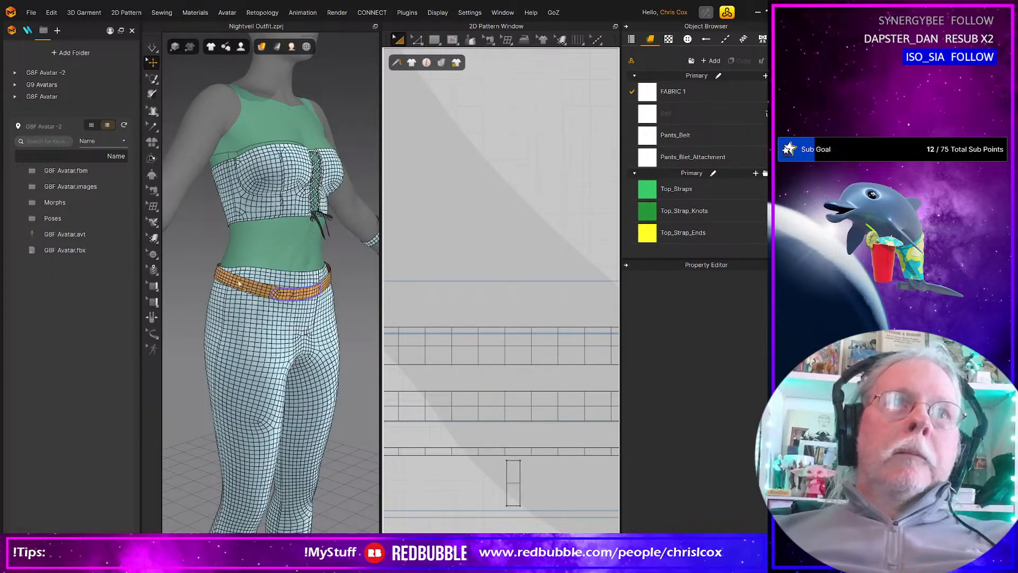
Step: Sew the small rectangle's two short ends to matching 5 mm segments on the middle belt band's upper and lower edges
left_click(245, 289)
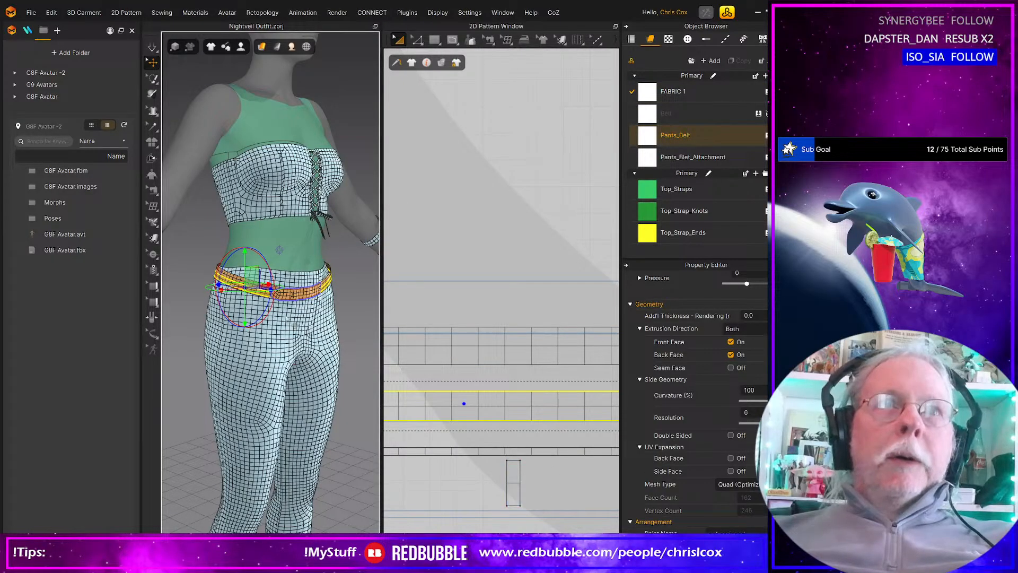
key("n")
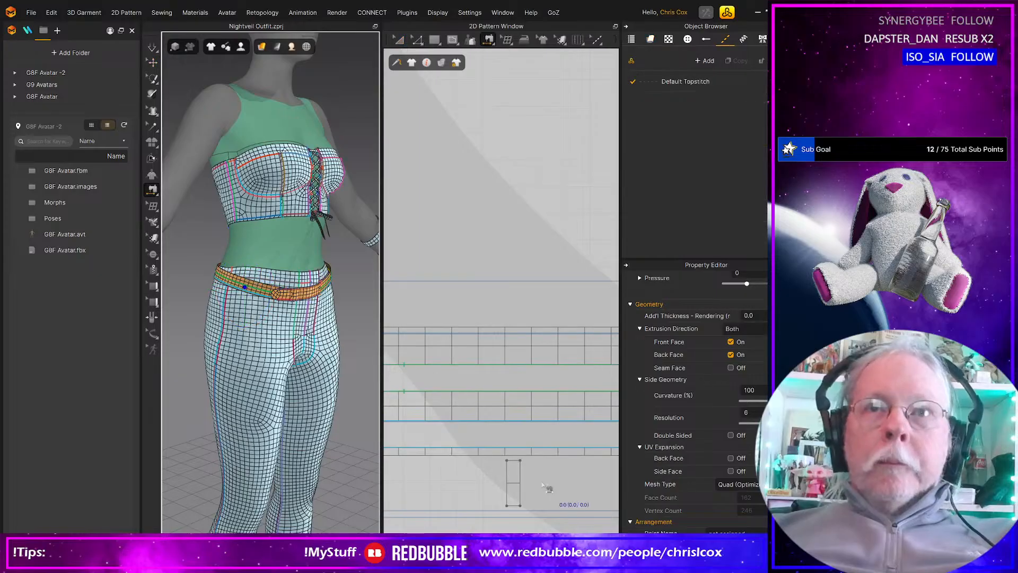
left_click(520, 461)
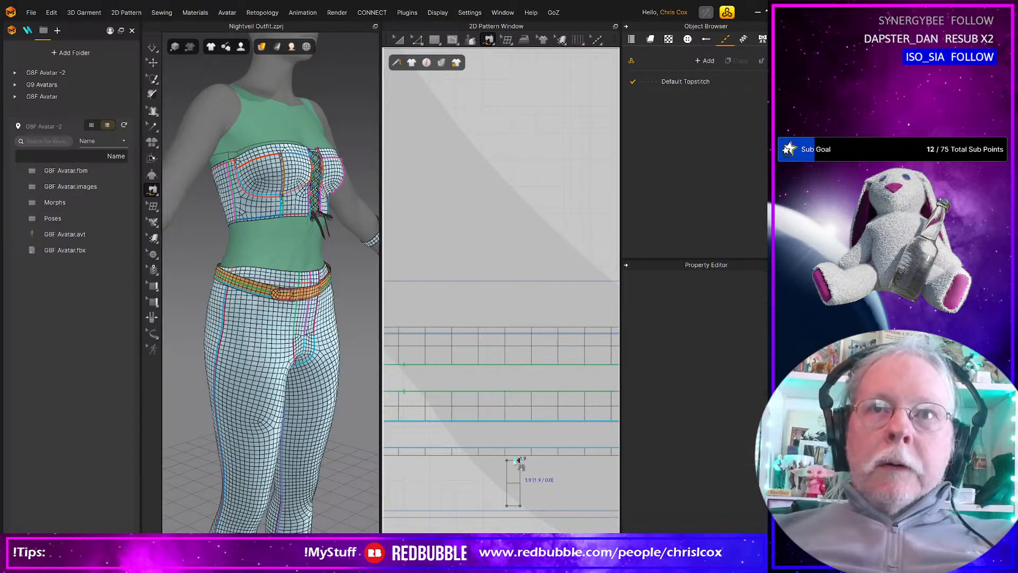
left_click(531, 392)
left_click(517, 392)
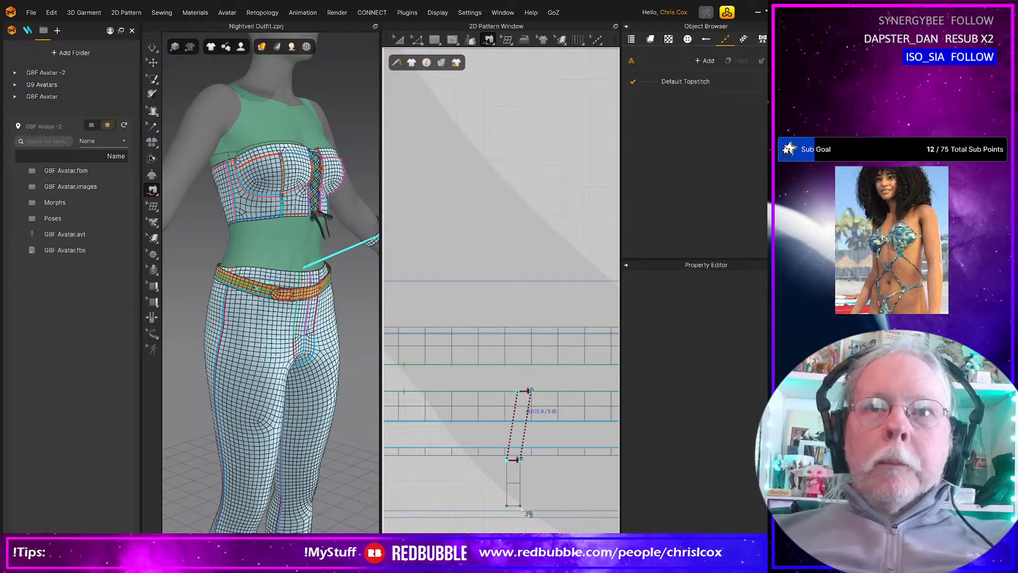
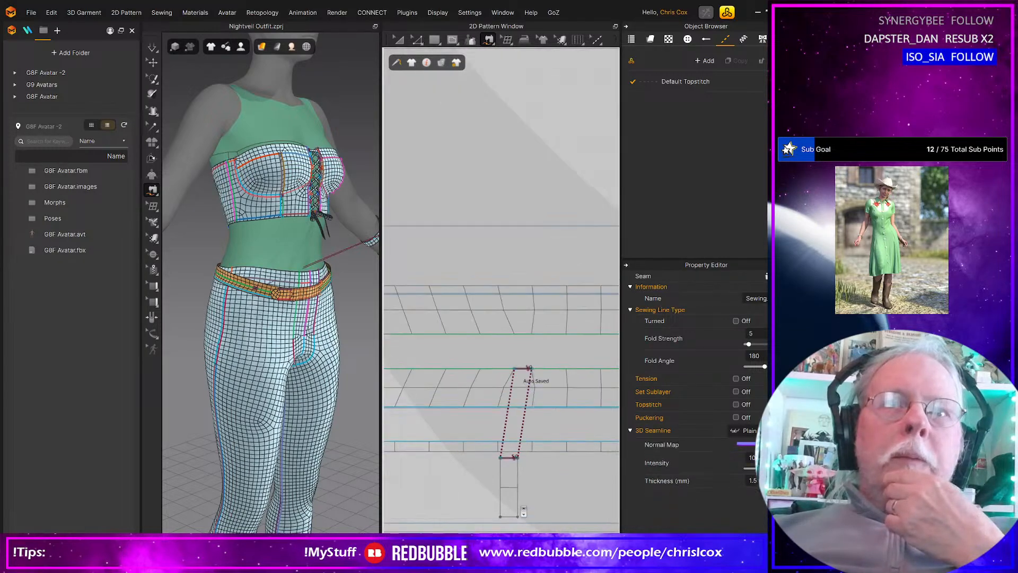
left_click(508, 517)
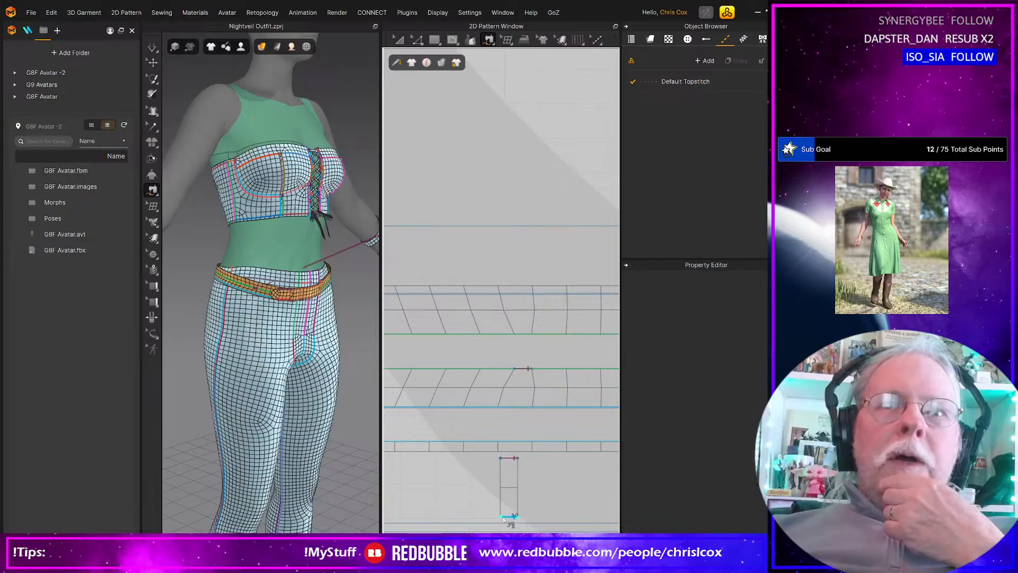
left_click(518, 407)
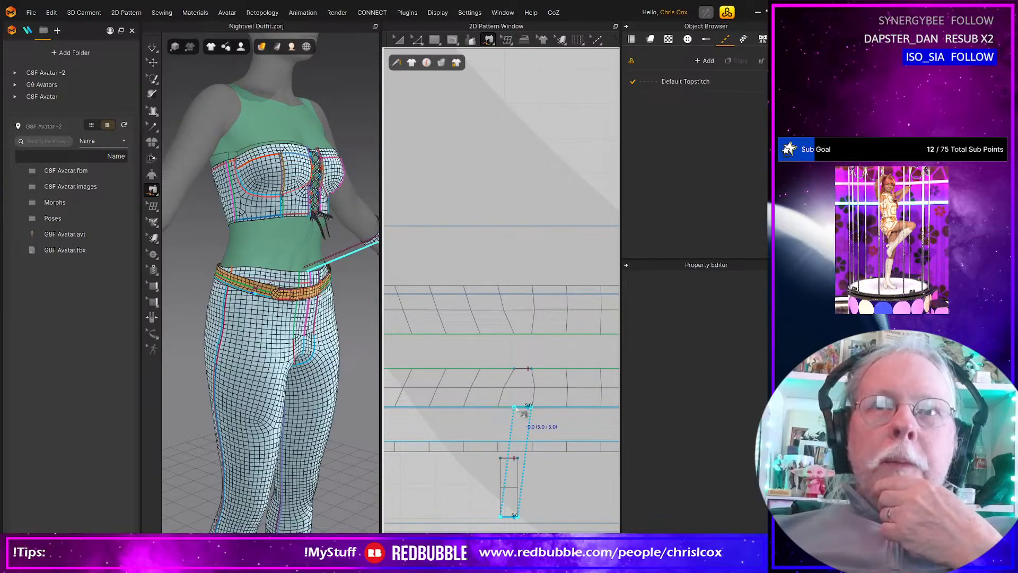
left_click(517, 409)
Step: Distribute six evenly spaced internal lines between the small rectangle's two short ends
key("z")
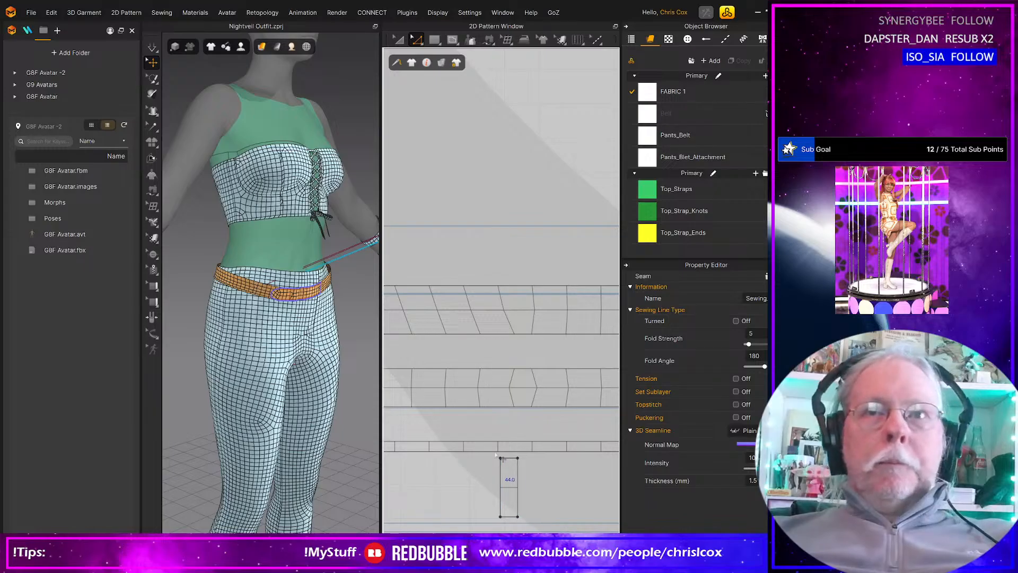
left_click(511, 462)
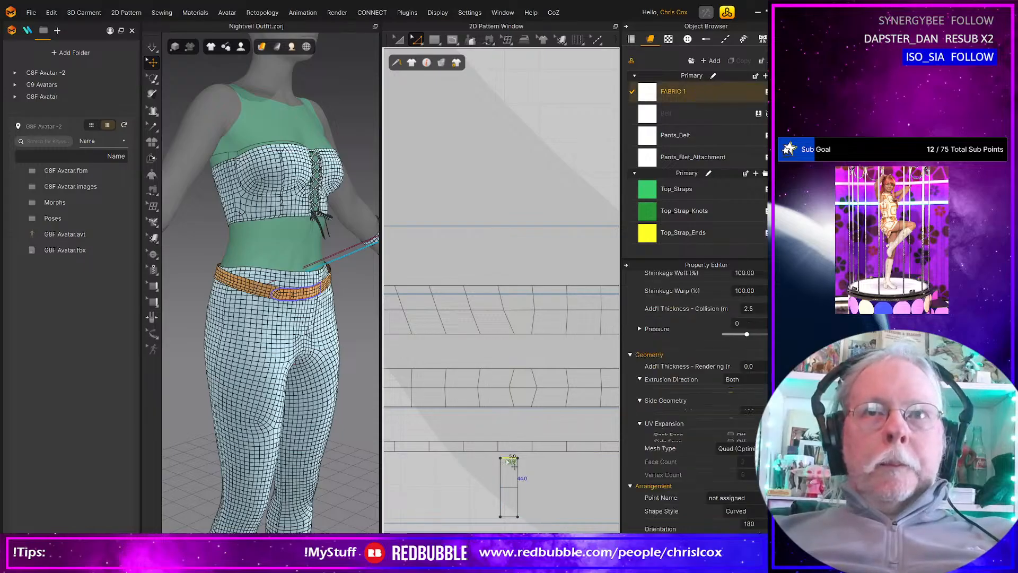
right_click(510, 517)
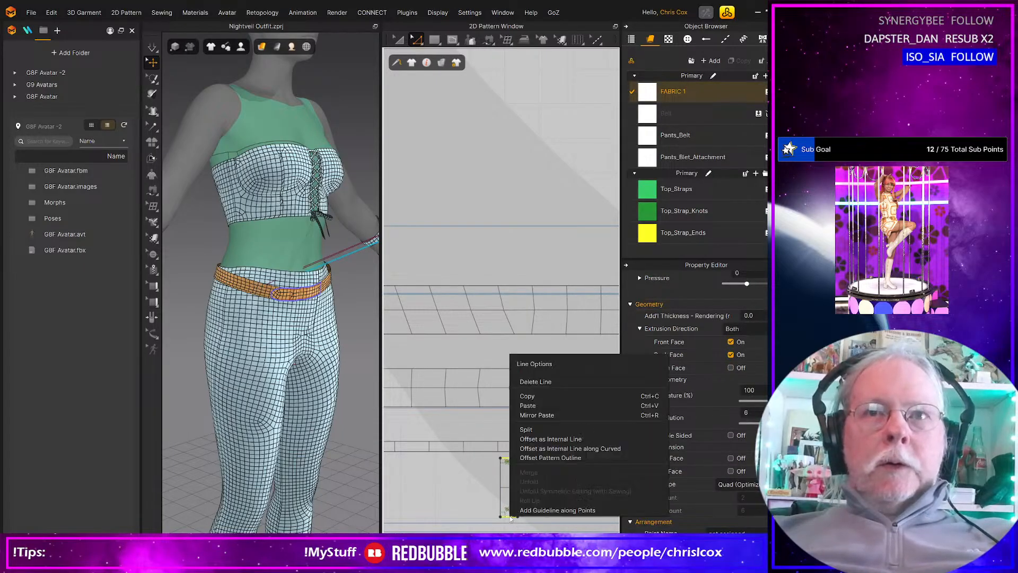
left_click(556, 451)
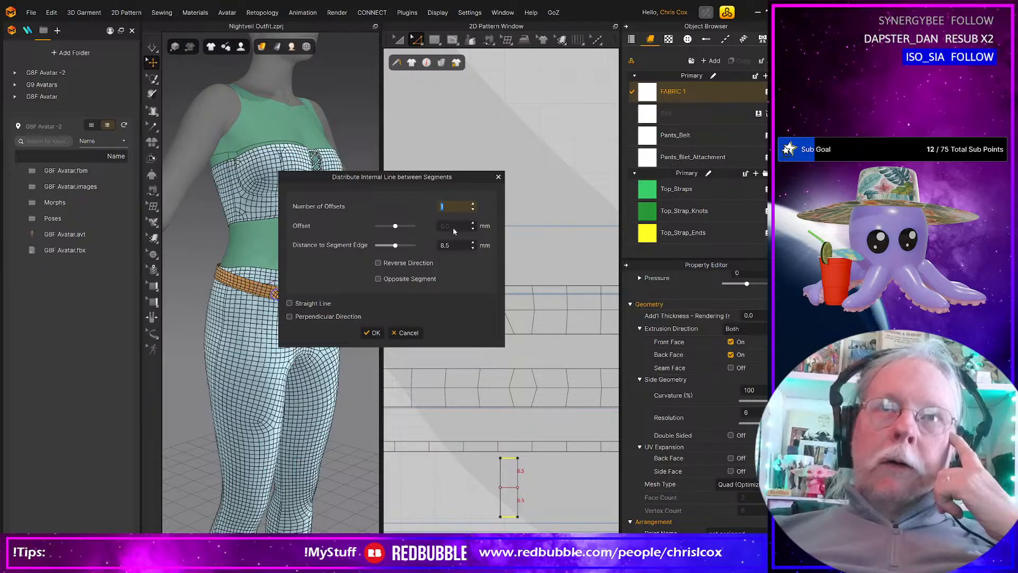
left_click(473, 205)
left_click(474, 204)
left_click(474, 205)
left_click(474, 205)
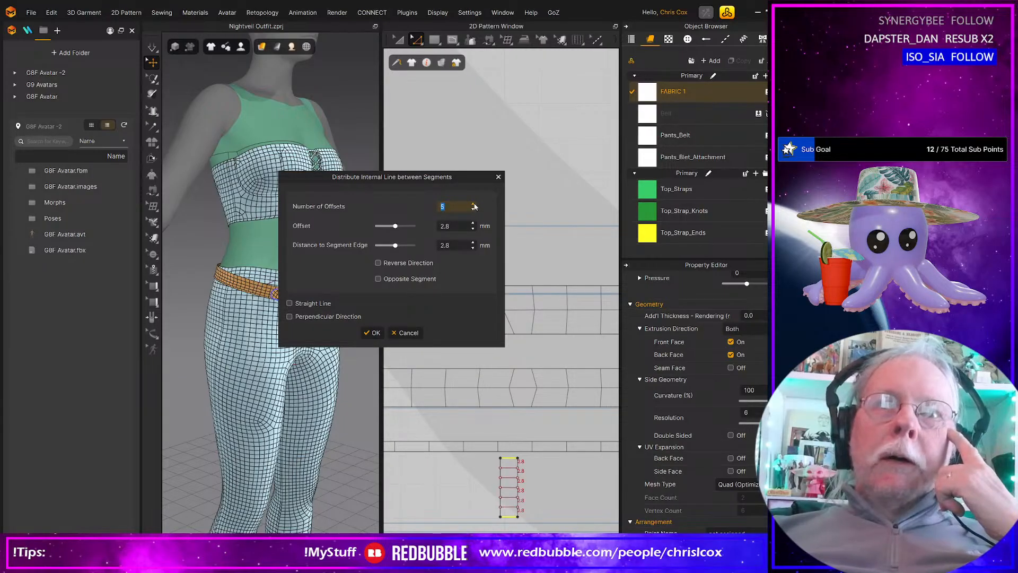
left_click(474, 204)
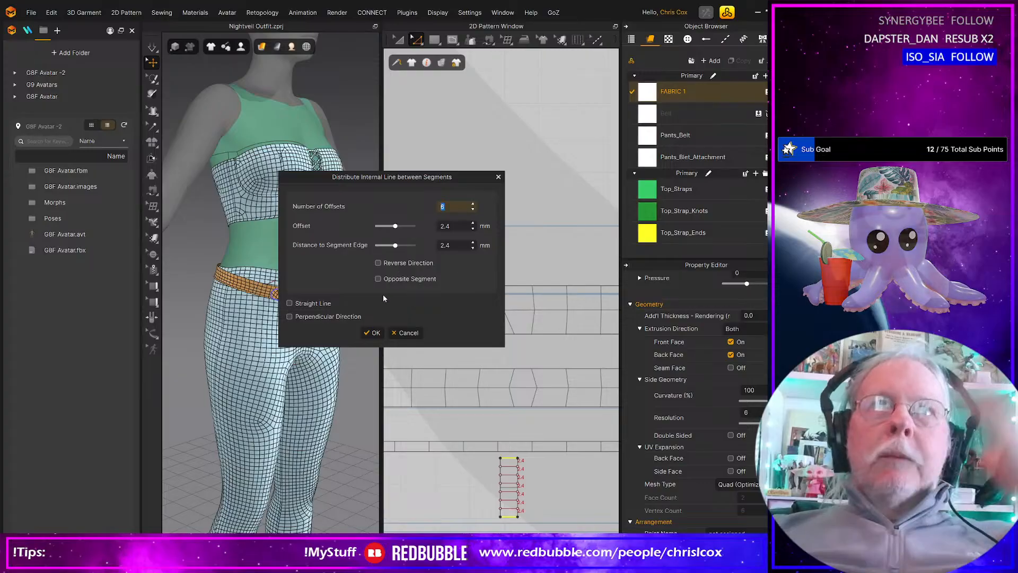
left_click(373, 333)
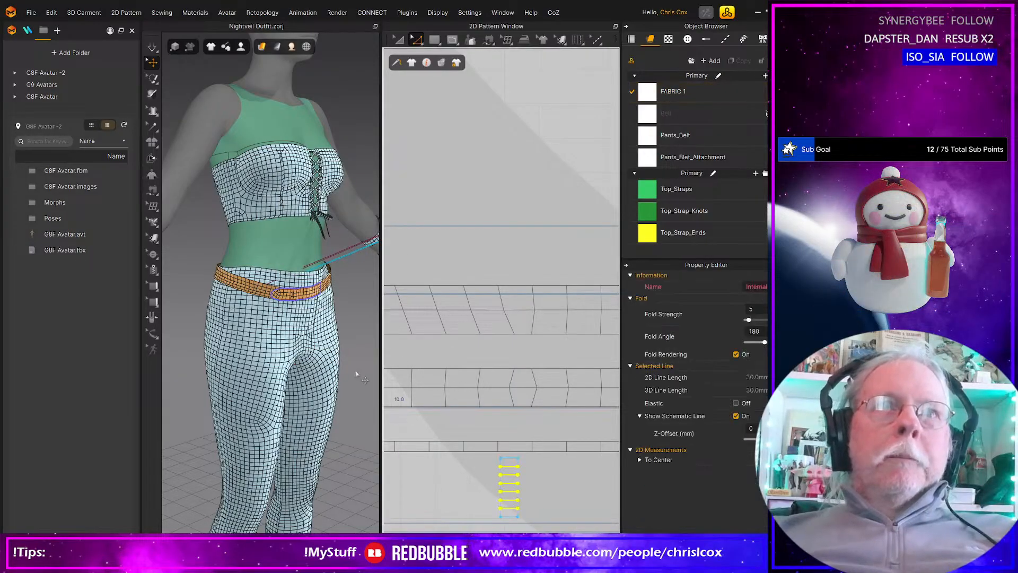
Step: Move the small rectangle in 3D from beside the avatar's hand to the front of the belt at the hip
middle_click_drag(356, 373, 286, 404)
scroll(316, 348, "up", 1)
scroll(316, 349, "down", 4)
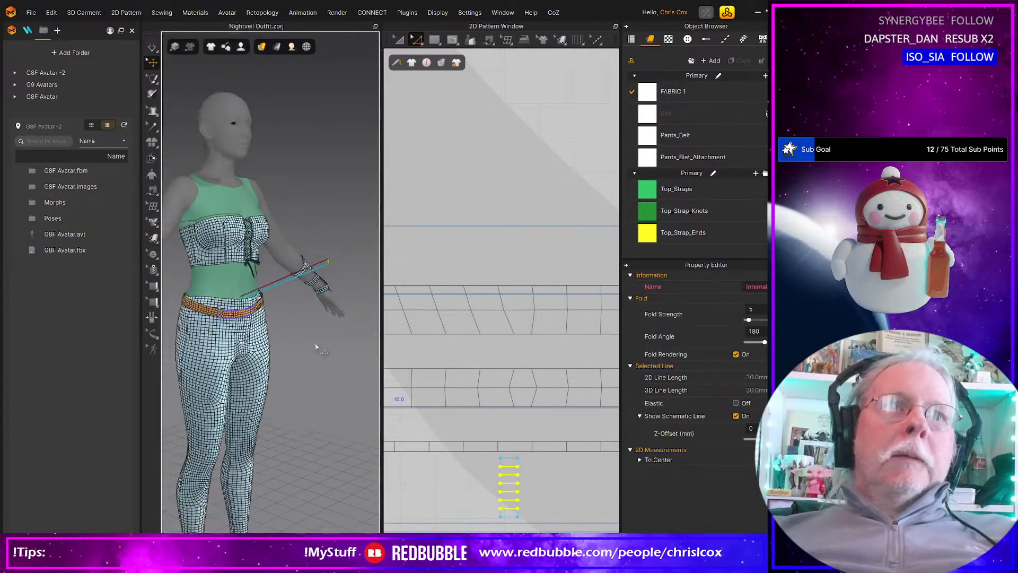
right_click_drag(314, 345, 281, 363)
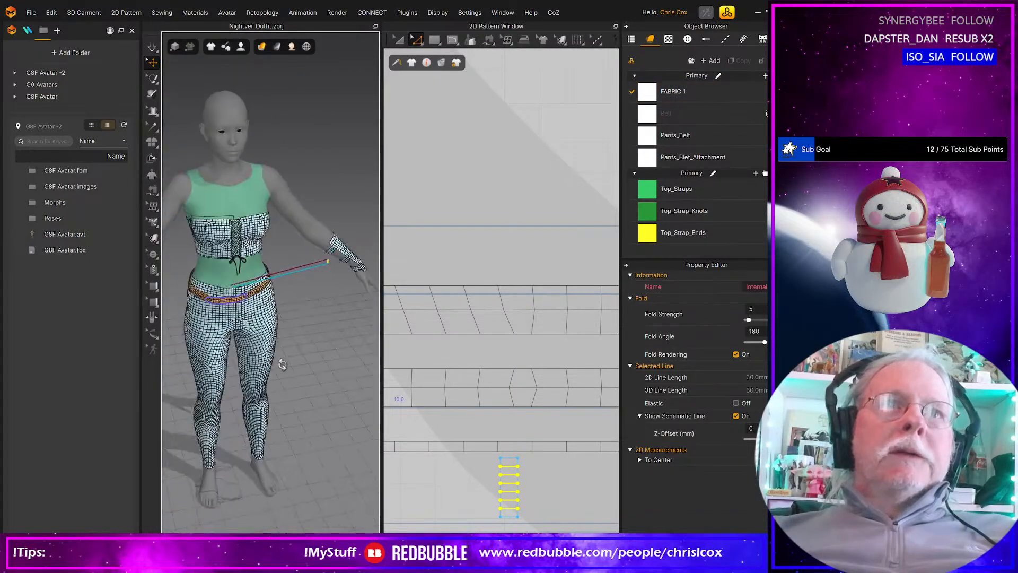
left_click(328, 263)
right_click_drag(355, 304, 348, 335)
left_click_drag(342, 269, 197, 281)
right_click_drag(230, 325, 256, 307)
Step: Try simulating the garment with the small rectangle sewn across the belt, and view the belt around the hips
key("space")
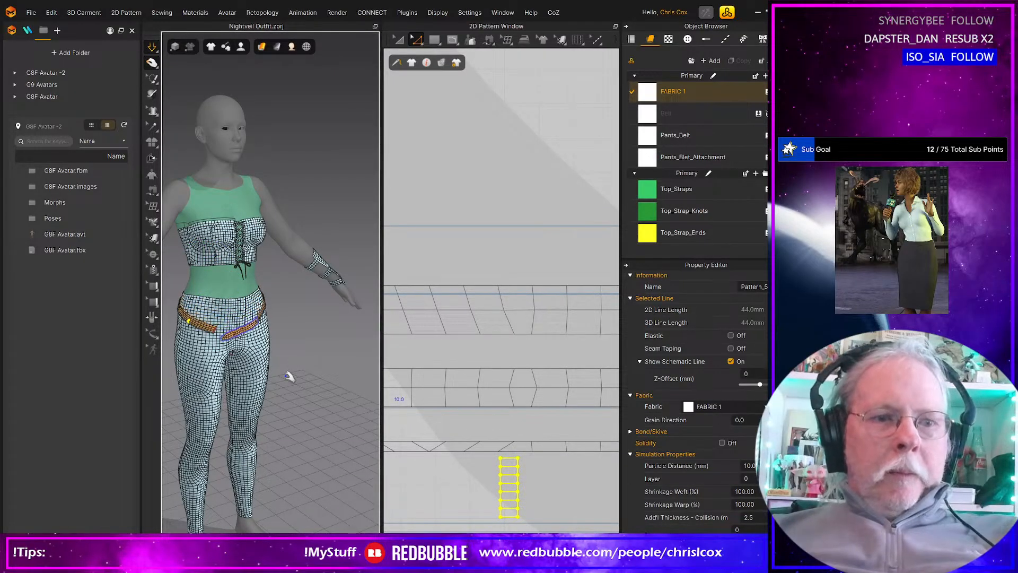
scroll(289, 376, "up", 10)
key("space")
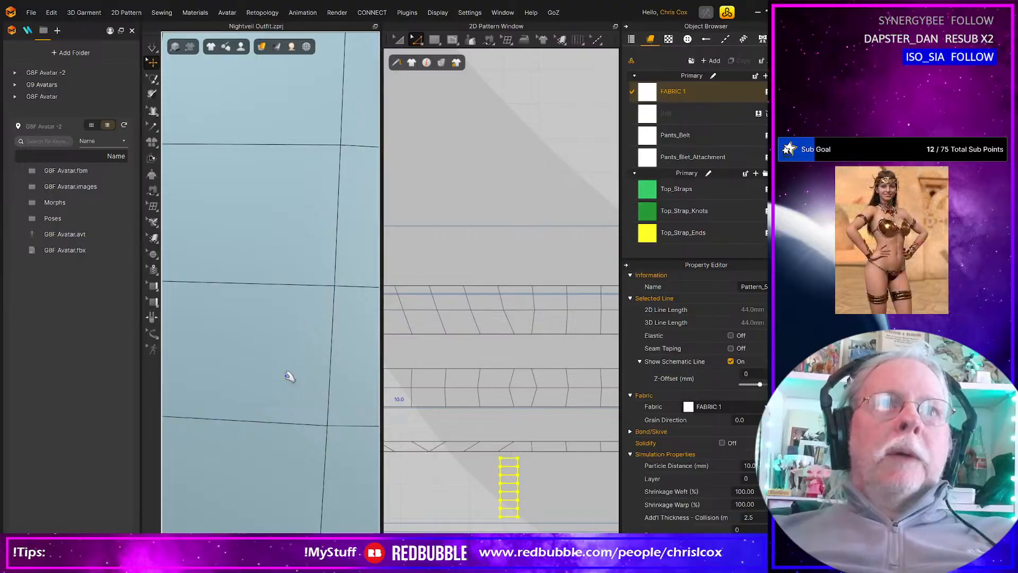
scroll(290, 376, "down", 8)
scroll(301, 380, "down", 8)
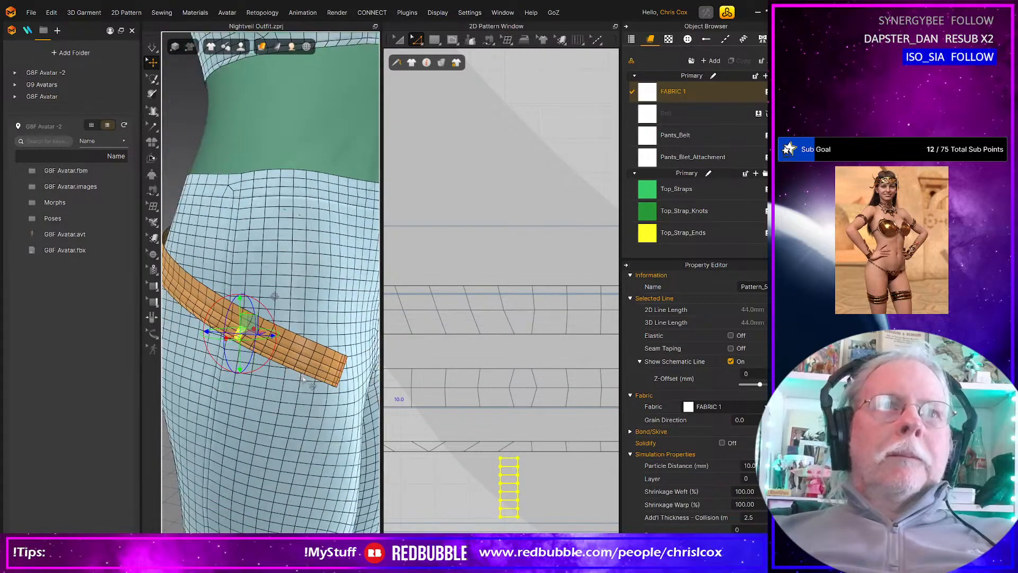
right_click_drag(223, 382, 286, 416)
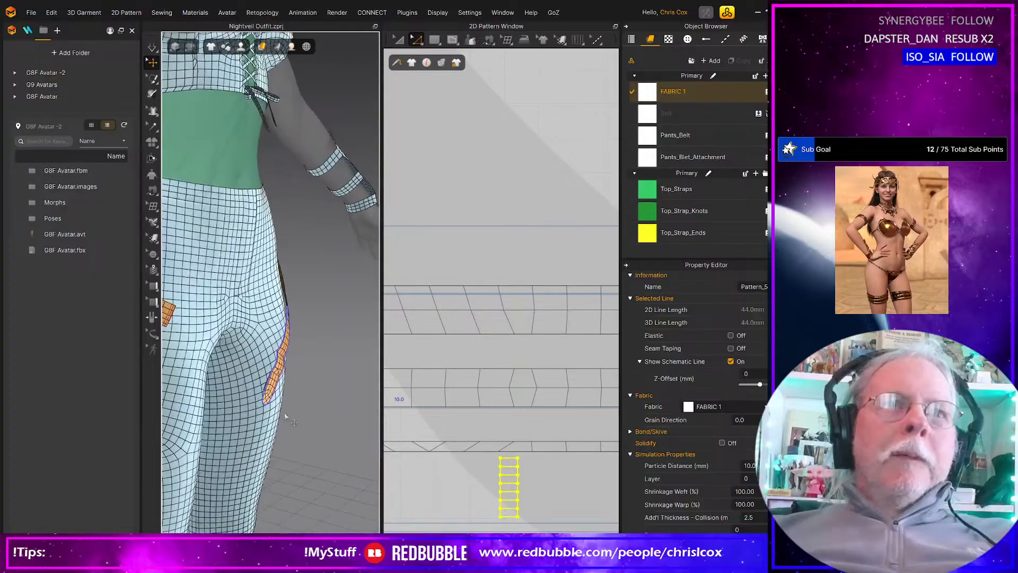
Step: Inspect the belt bands in 2D and the belt's end on the avatar, and undo the simulation
left_click(474, 428)
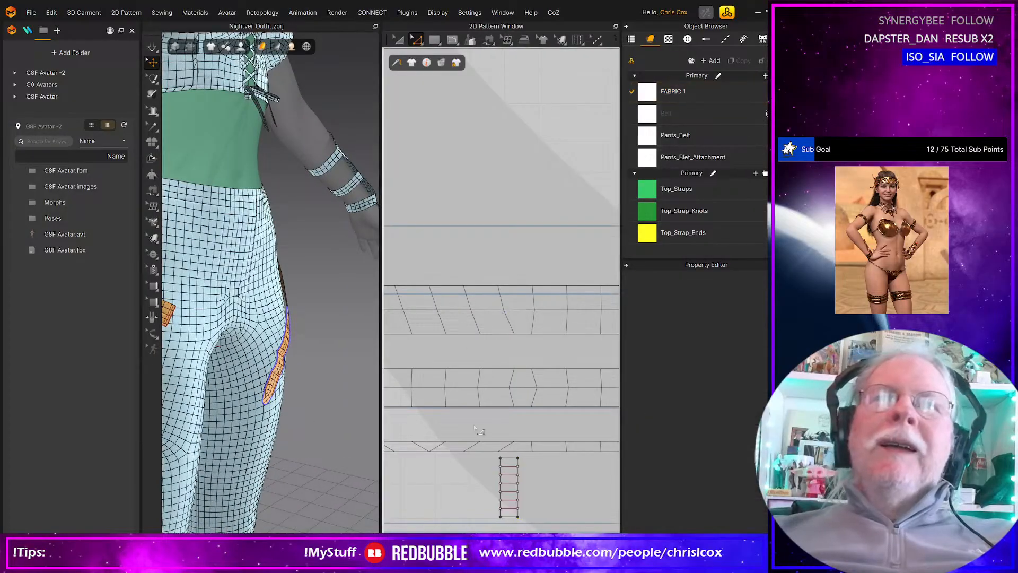
middle_click_drag(419, 334, 508, 330)
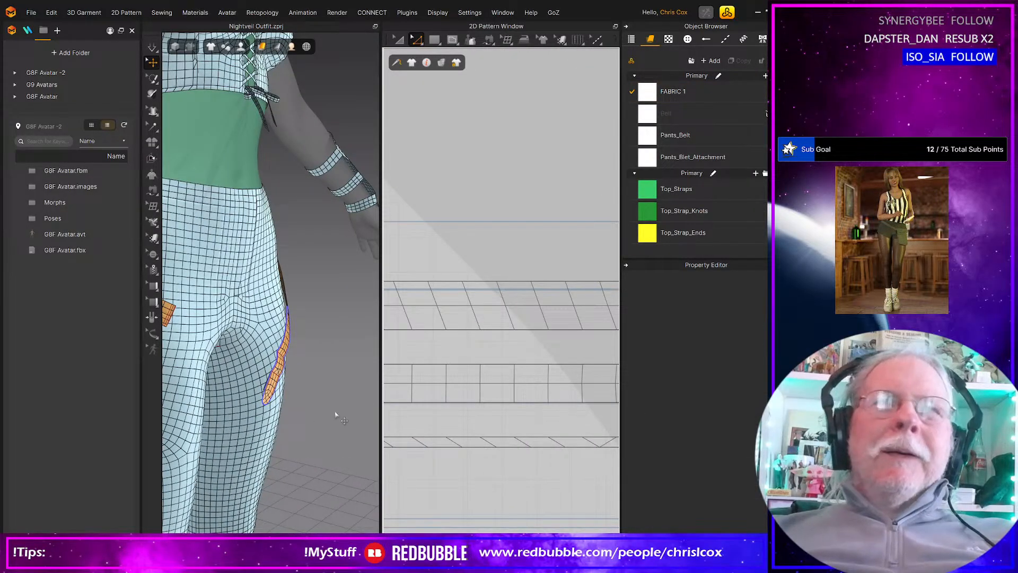
scroll(304, 420, "up", 5)
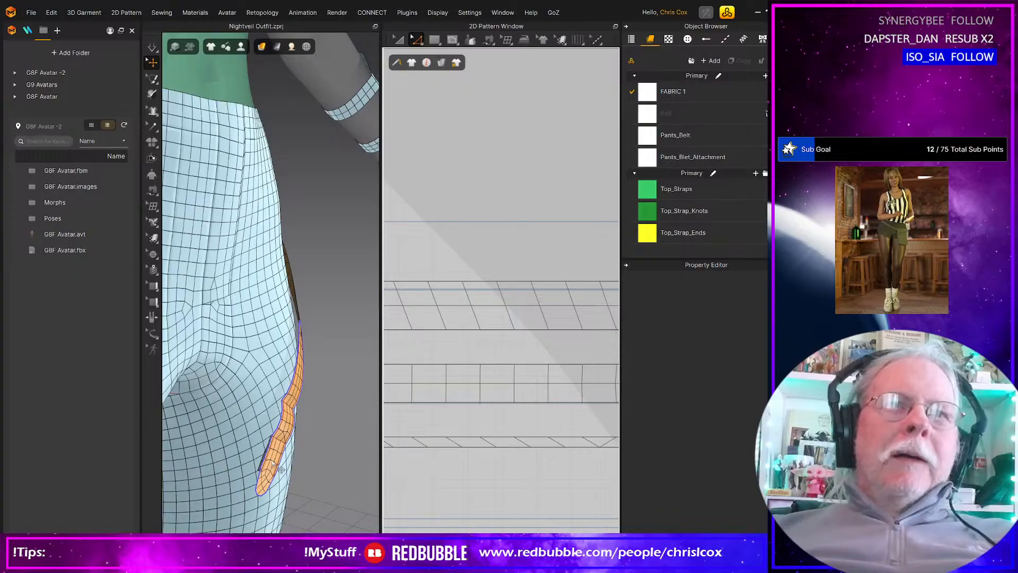
right_click_drag(275, 467, 292, 457)
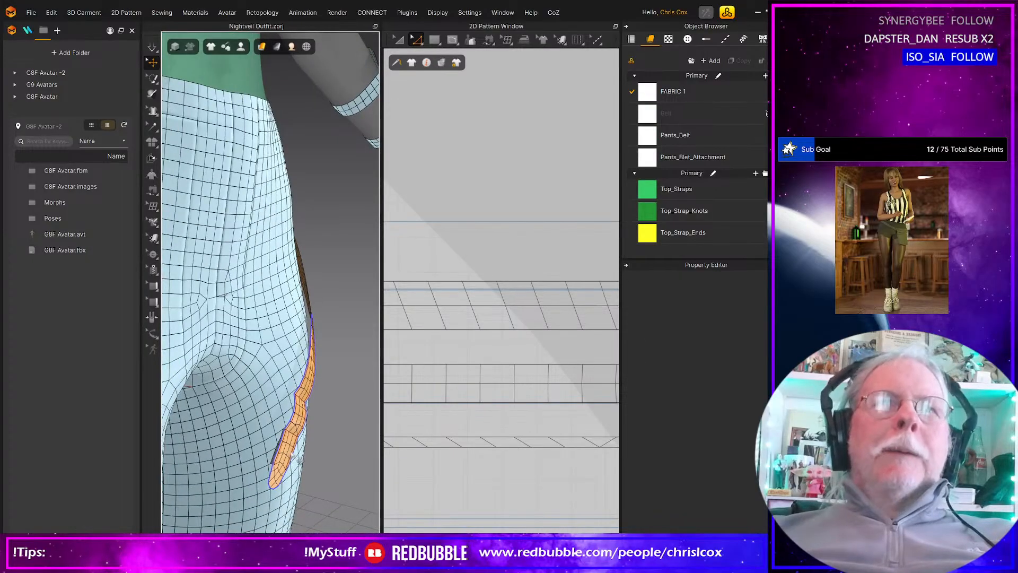
left_click(300, 461)
key("ctrl+z")
right_click_drag(230, 358, 250, 356)
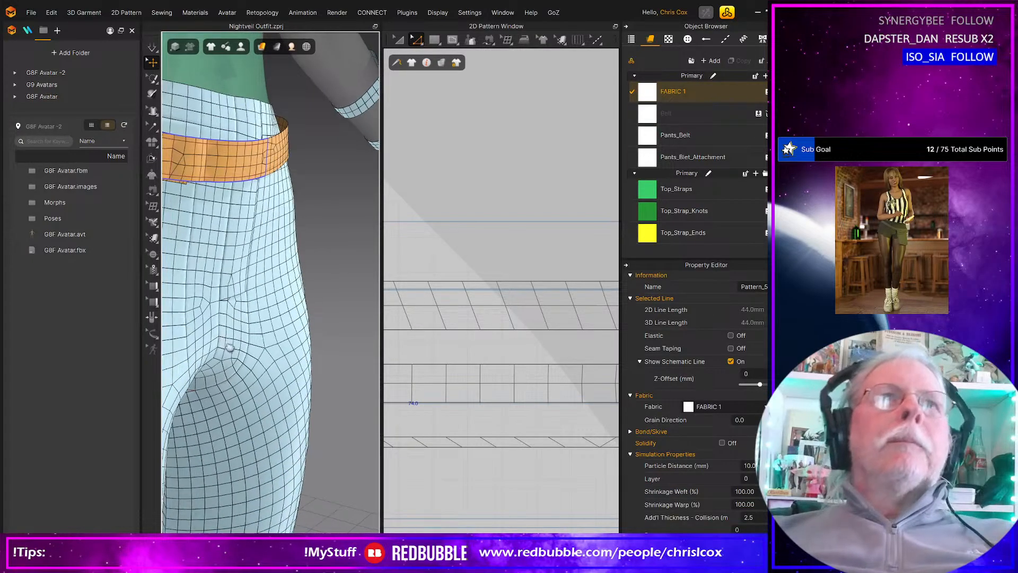
middle_click_drag(249, 357, 276, 467)
scroll(280, 330, "up", 3)
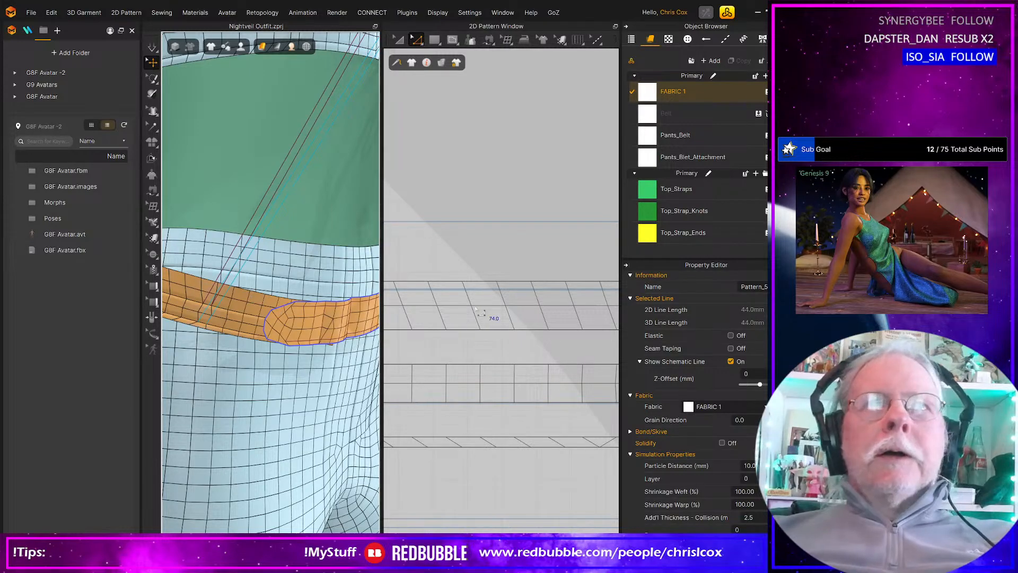
Step: Measure the narrow lower belt band's short end, and offset the wide upper band's top edge inward 3 mm as one internal line
left_click(483, 438)
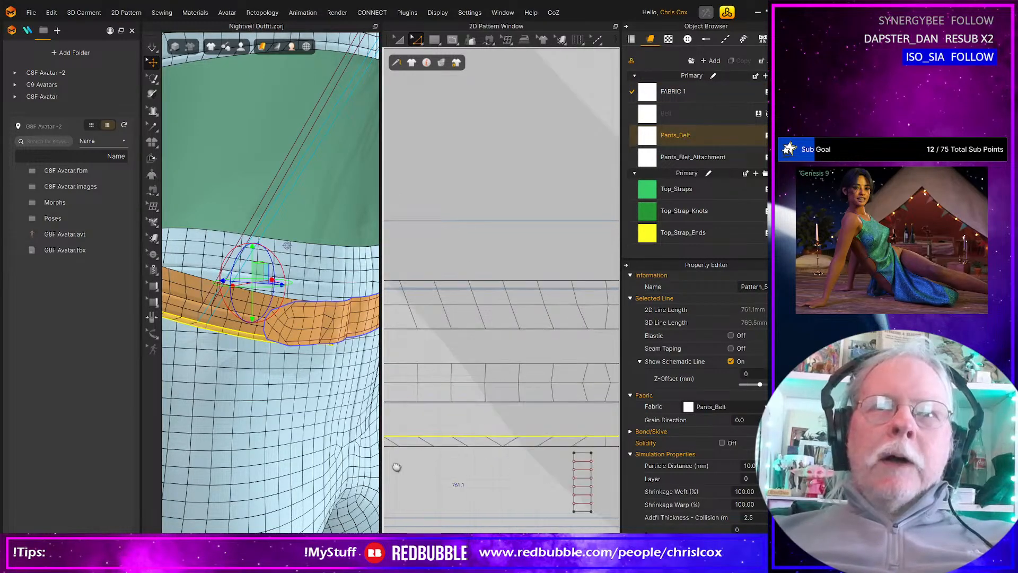
middle_click_drag(486, 453, 390, 461)
middle_click_drag(569, 452, 531, 459)
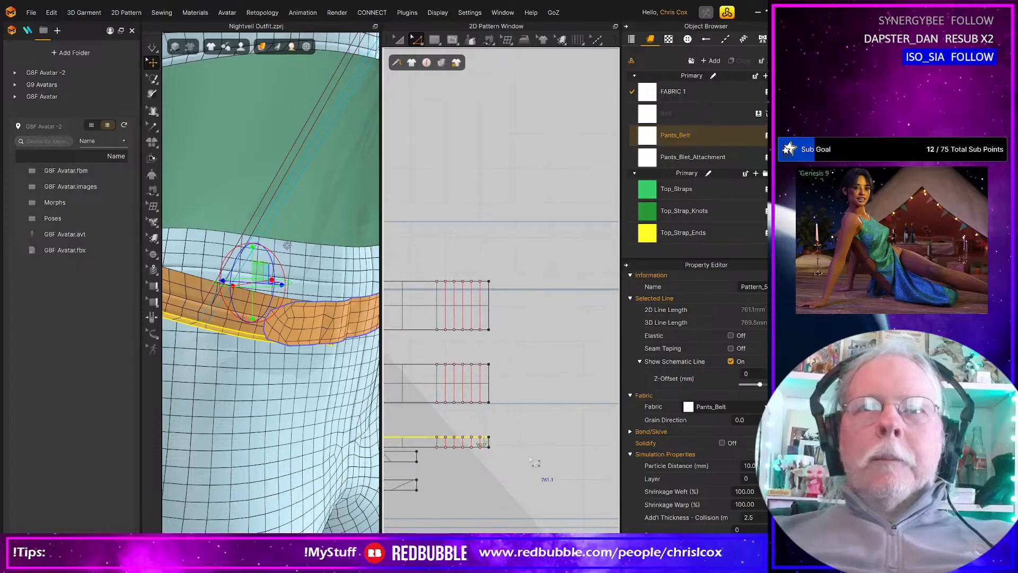
left_click(489, 442)
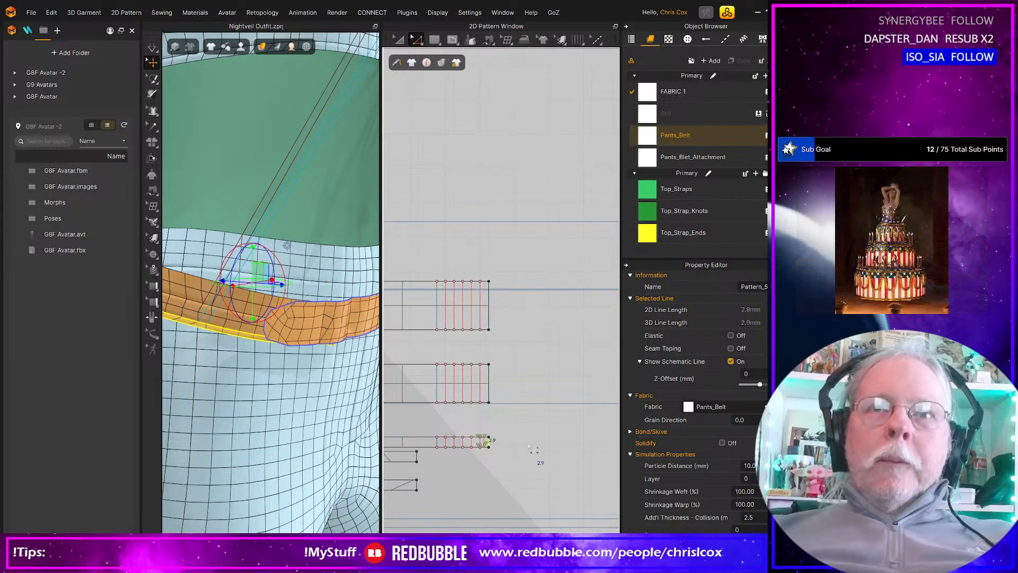
left_click(436, 281)
right_click(424, 281)
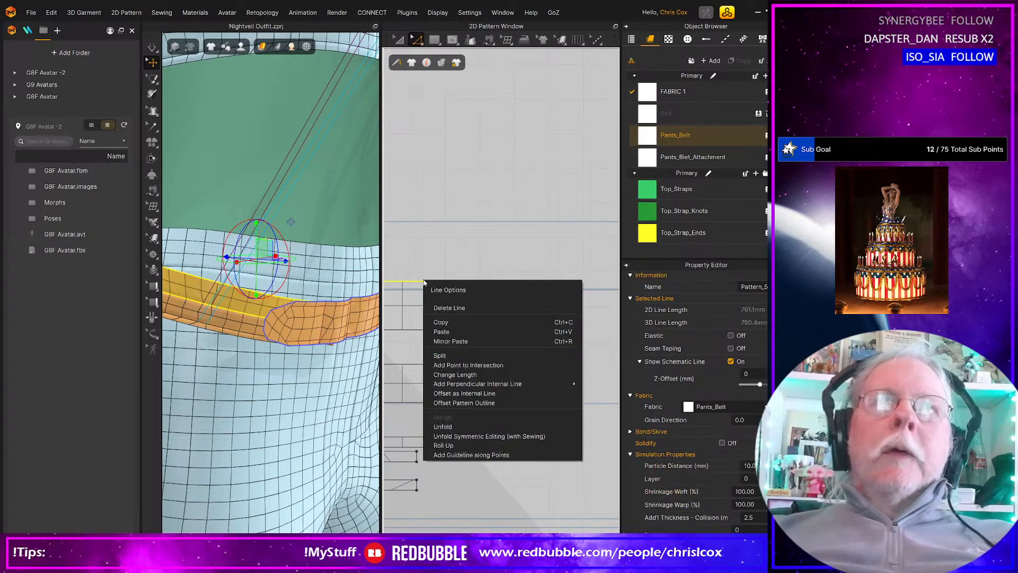
mouse_move(460, 385)
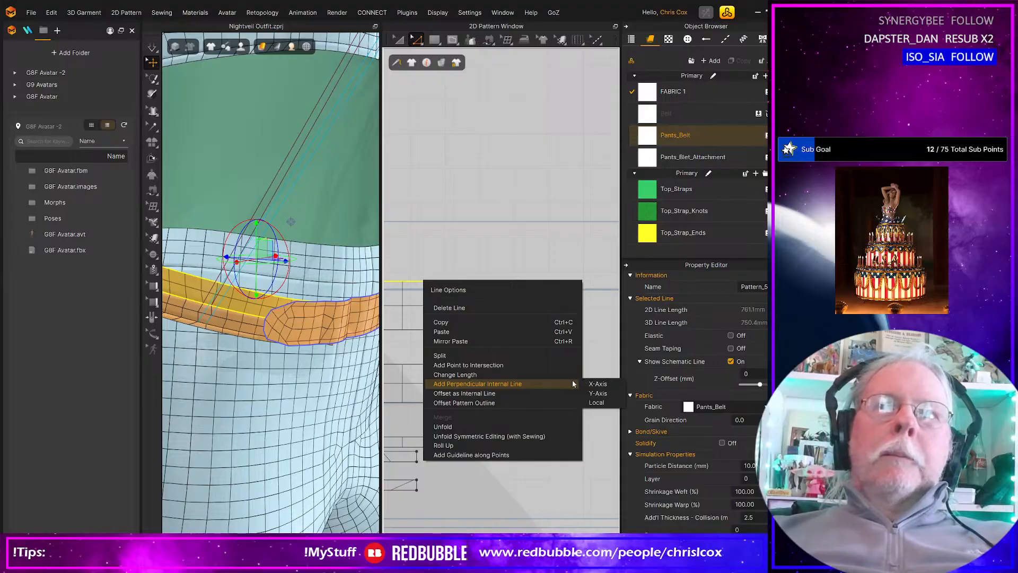
left_click(473, 394)
type("3mm")
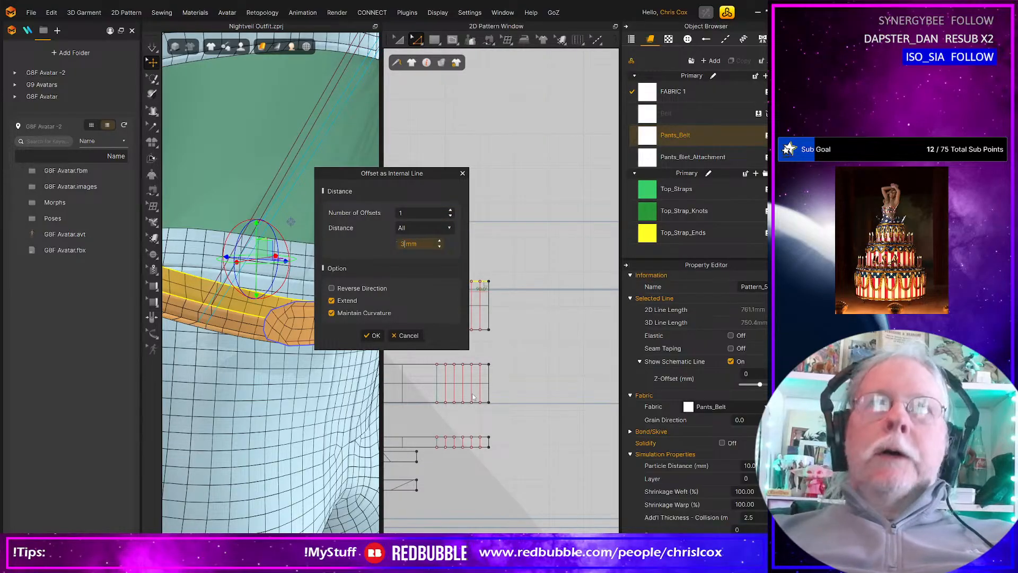
left_click(371, 336)
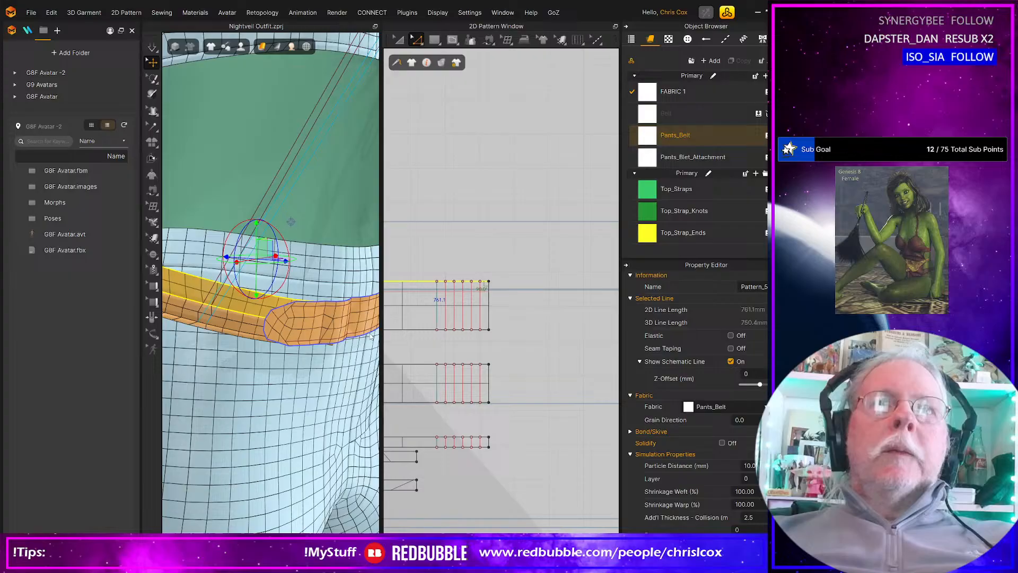
Step: Cut and sew the upper belt band along its new lengthwise internal line, and move the resulting narrow strip up in 2D
left_click(418, 291)
right_click(418, 291)
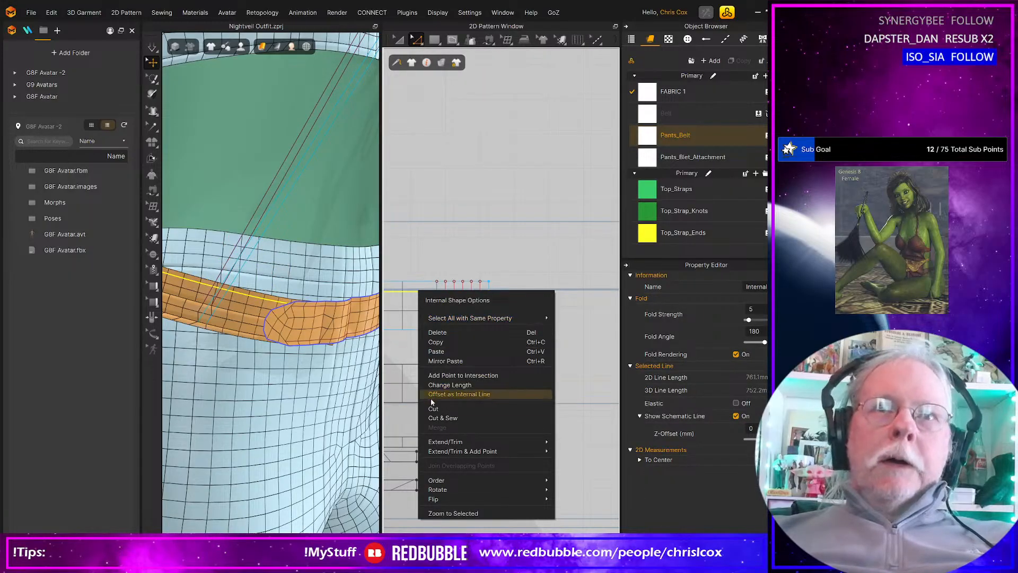
left_click(437, 418)
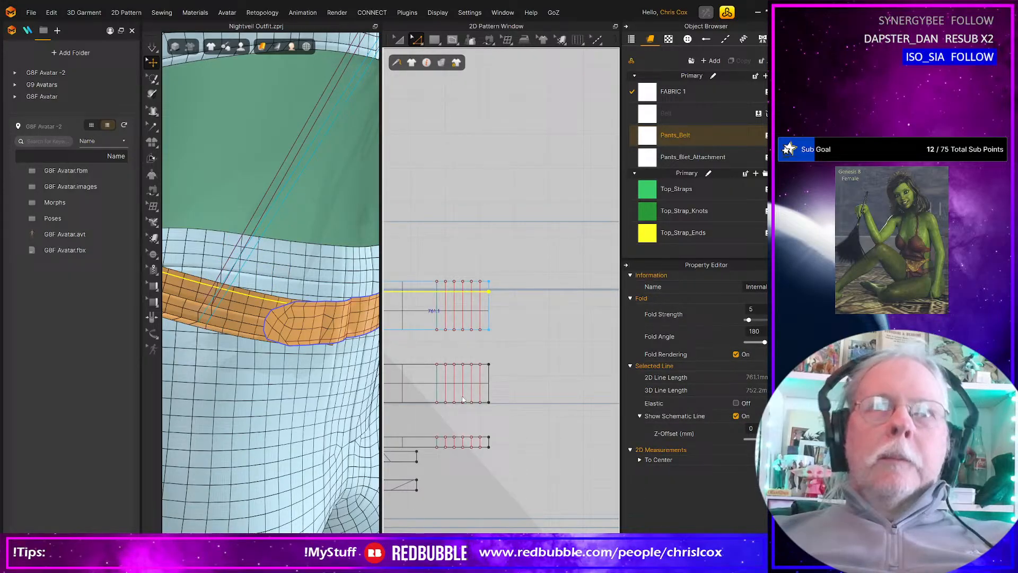
left_click(545, 378)
key("a")
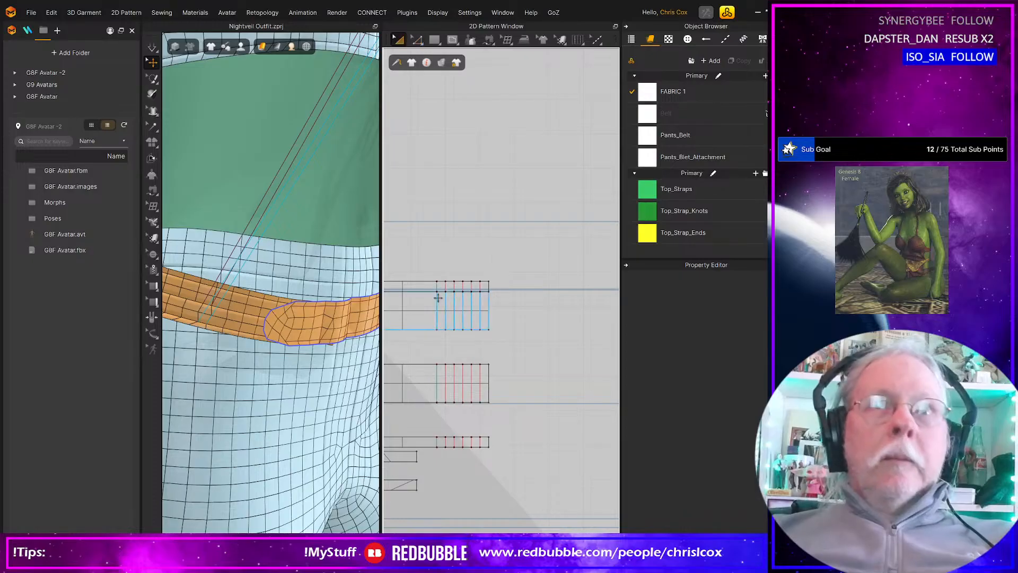
left_click(421, 287)
key("Up")
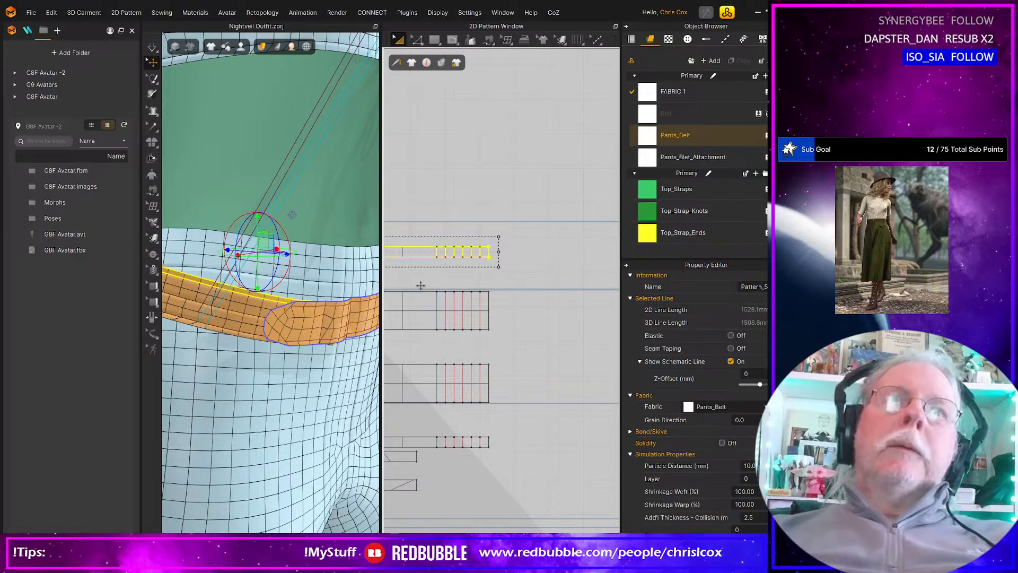
Step: Free-sew the upper belt attachment piece's lower edge to a 30 mm stretch of the upper wide band's top edge
middle_click_drag(444, 363, 570, 334)
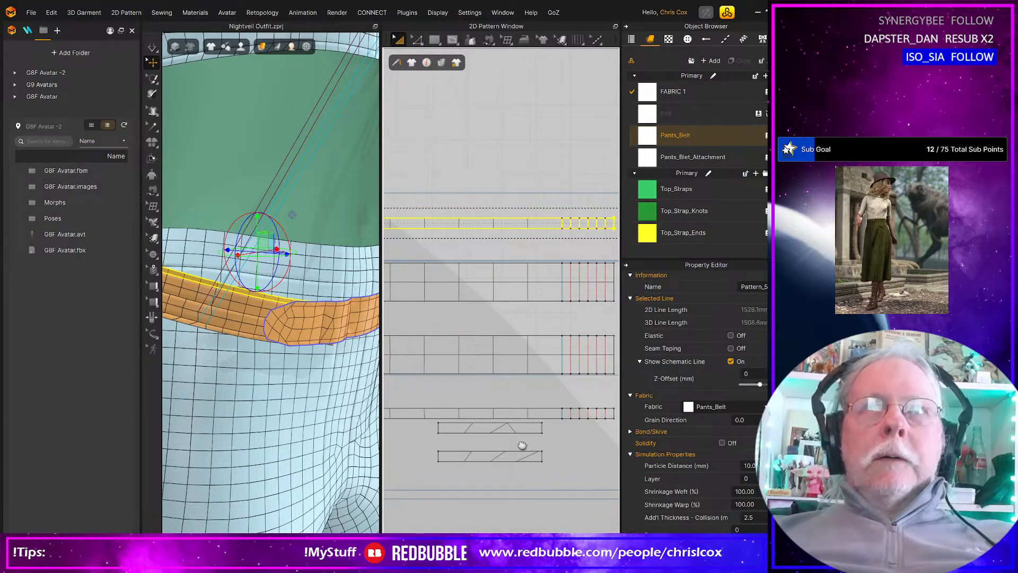
middle_click_drag(522, 446, 500, 448)
left_click(488, 433)
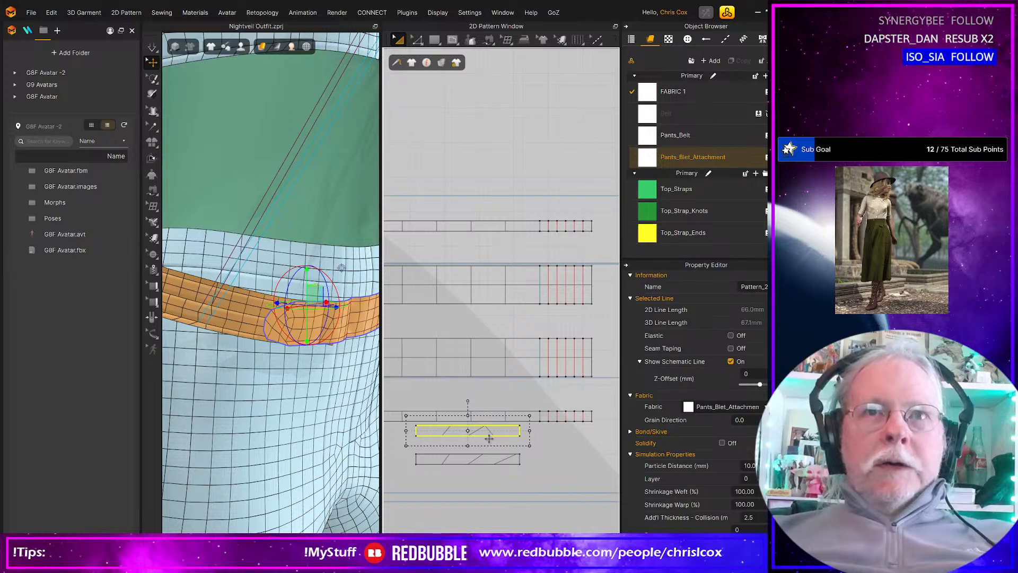
key("Escape")
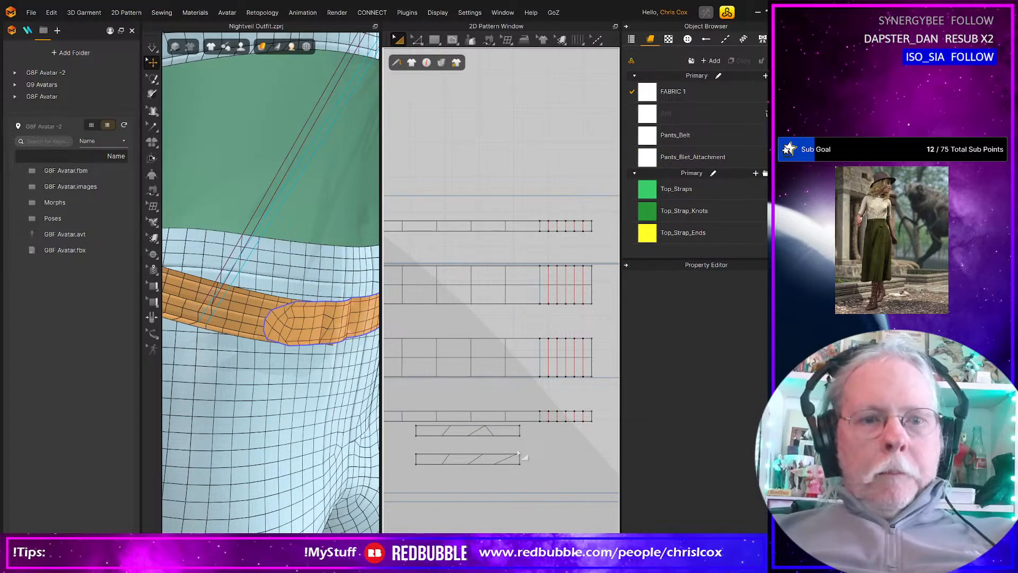
key("b")
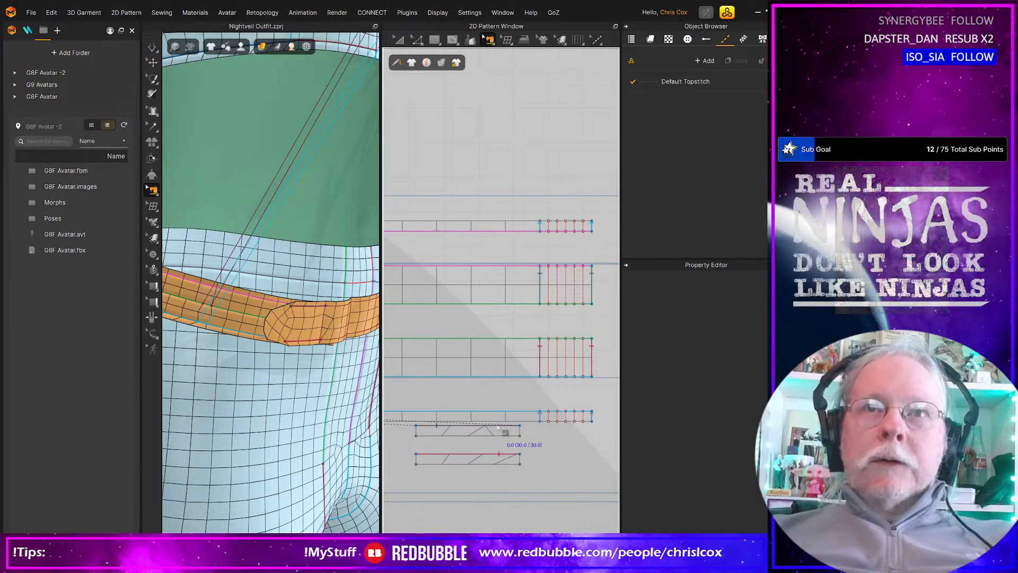
left_click(498, 426)
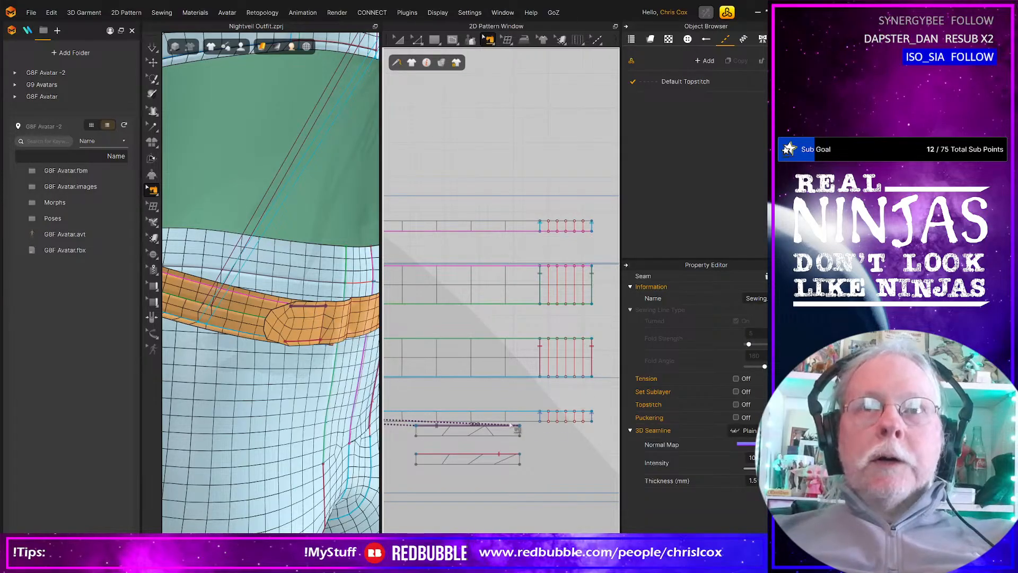
right_click_drag(312, 341, 291, 382)
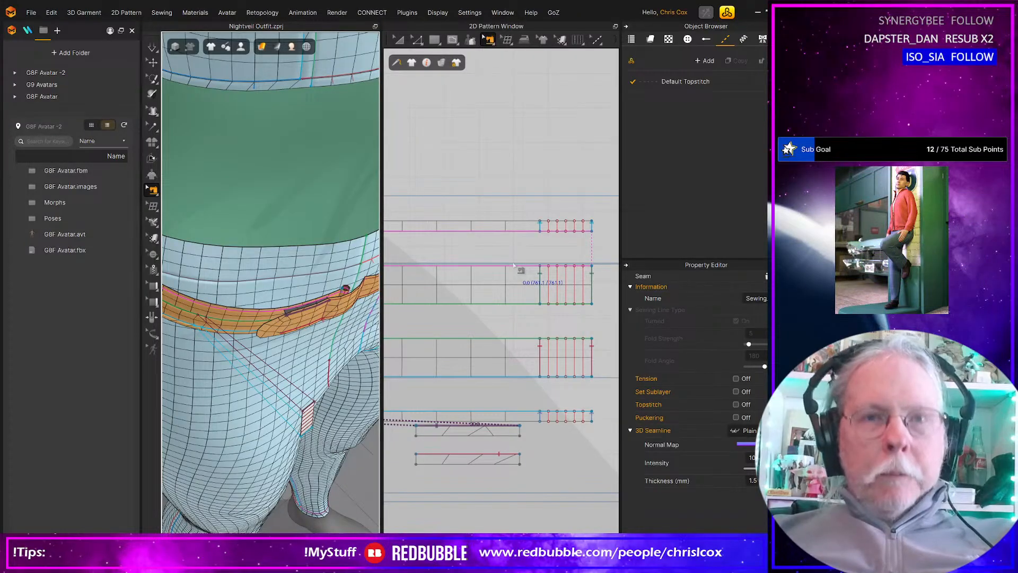
left_click(520, 435)
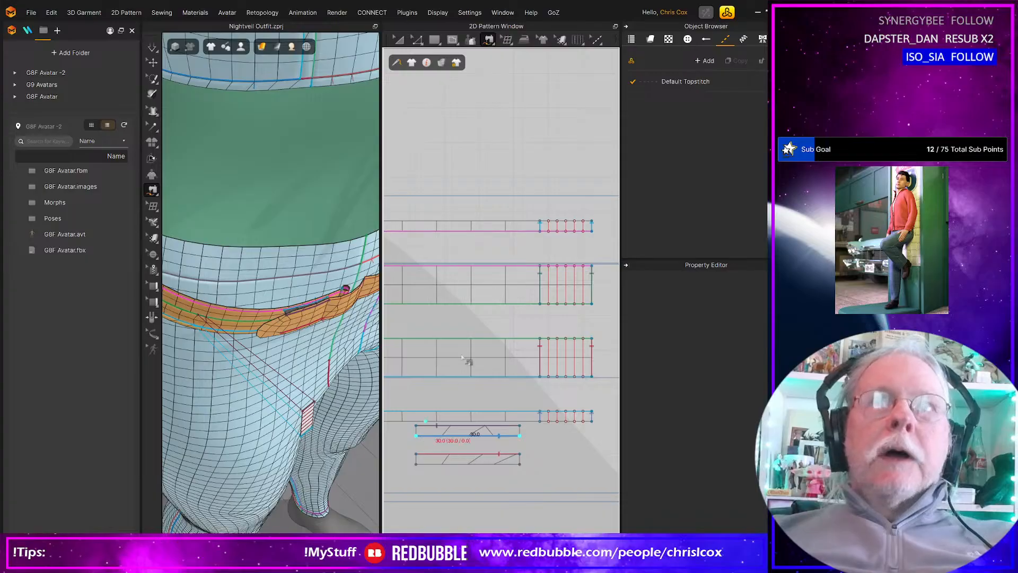
left_click(499, 267)
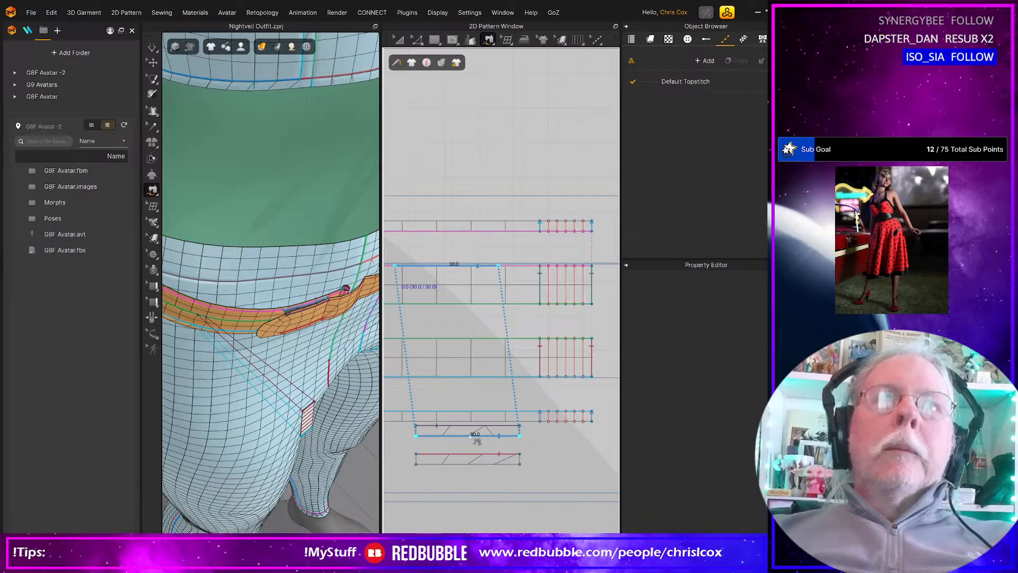
left_click(476, 438)
Step: Free-sew the lower belt attachment piece's bottom edge to a 30 mm stretch of the upper wide band's bottom edge
left_click(520, 464)
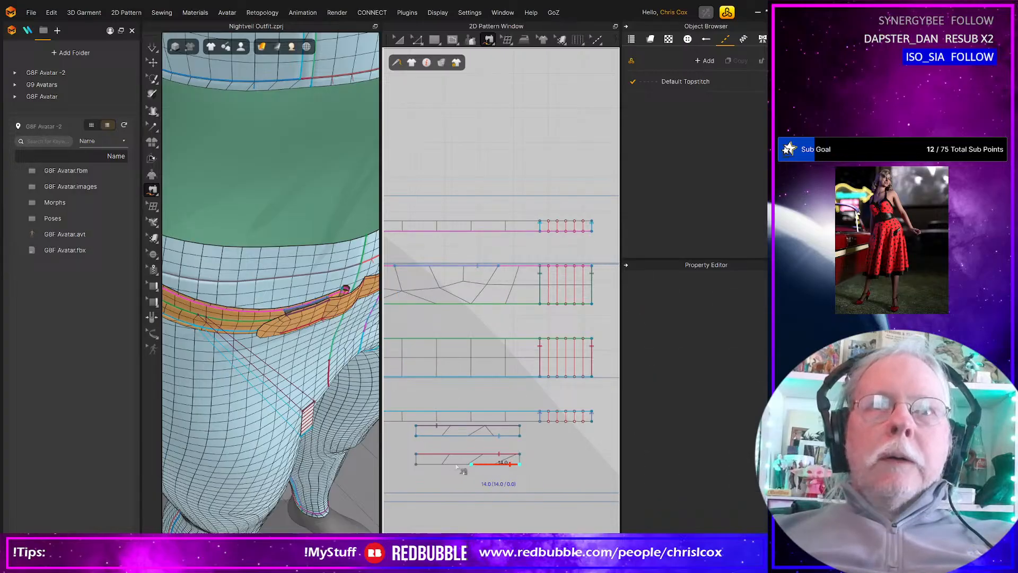
left_click(418, 465)
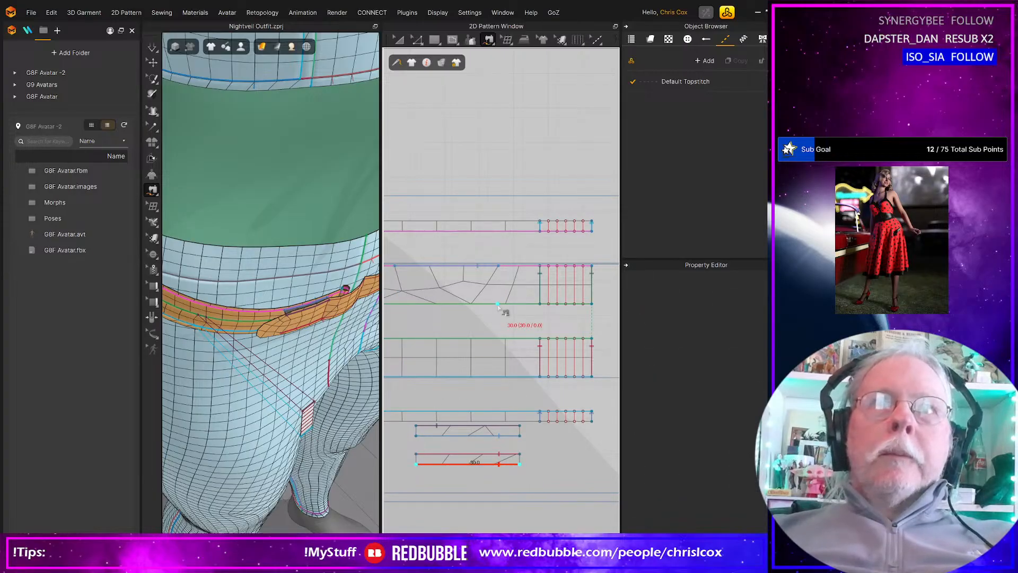
left_click(497, 304)
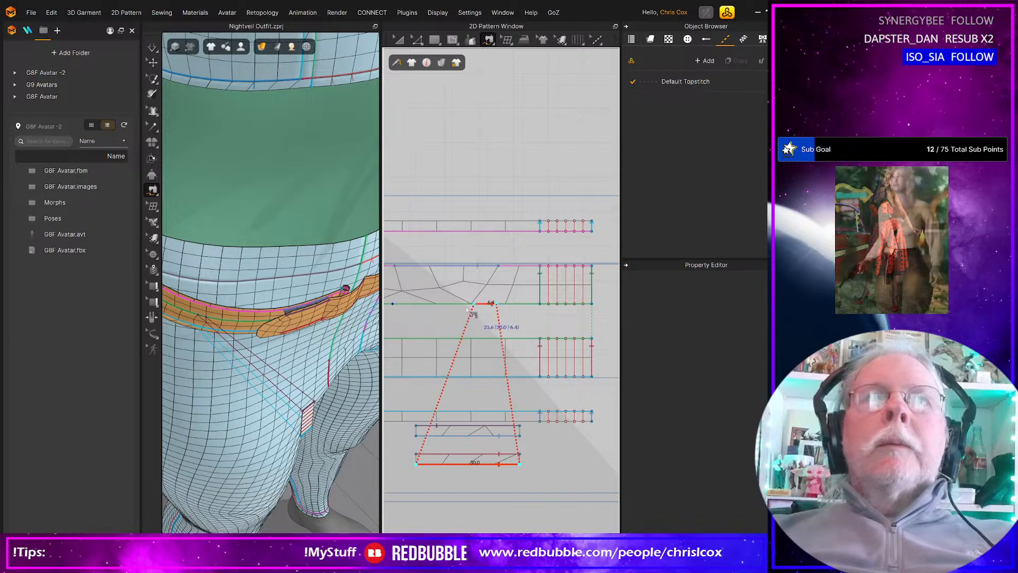
left_click(431, 340)
Step: Simulate the garment so the small rectangle drapes onto the belt, and view the loop close up from several angles
key("space")
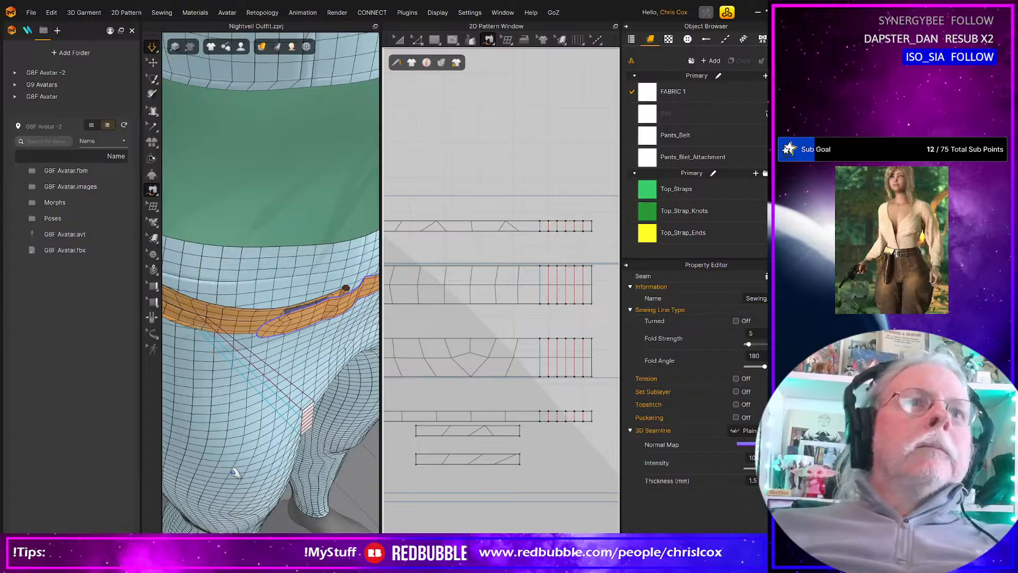
key("space")
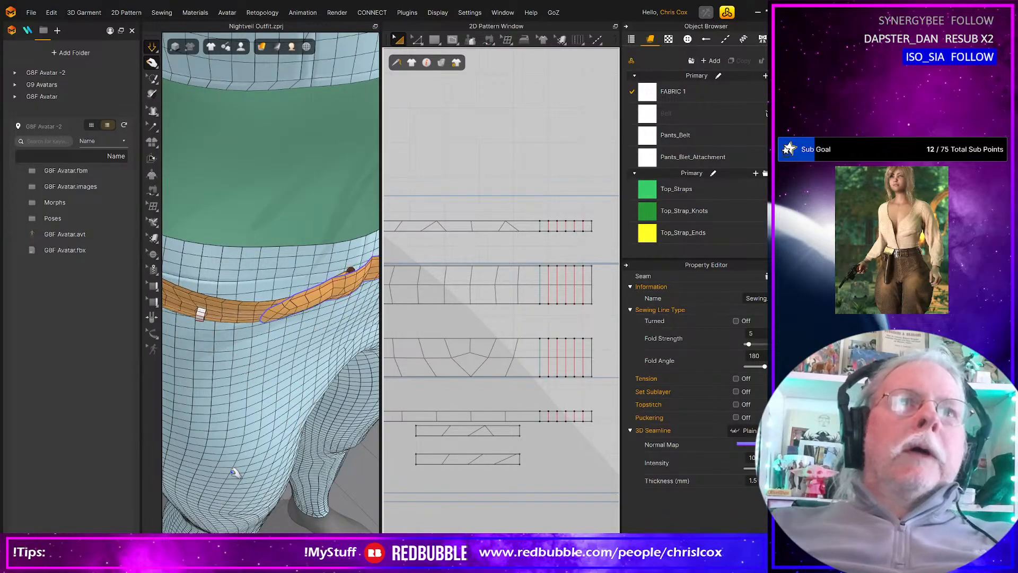
right_click_drag(227, 473, 256, 372)
scroll(258, 382, "up", 3)
middle_click_drag(260, 383, 316, 436)
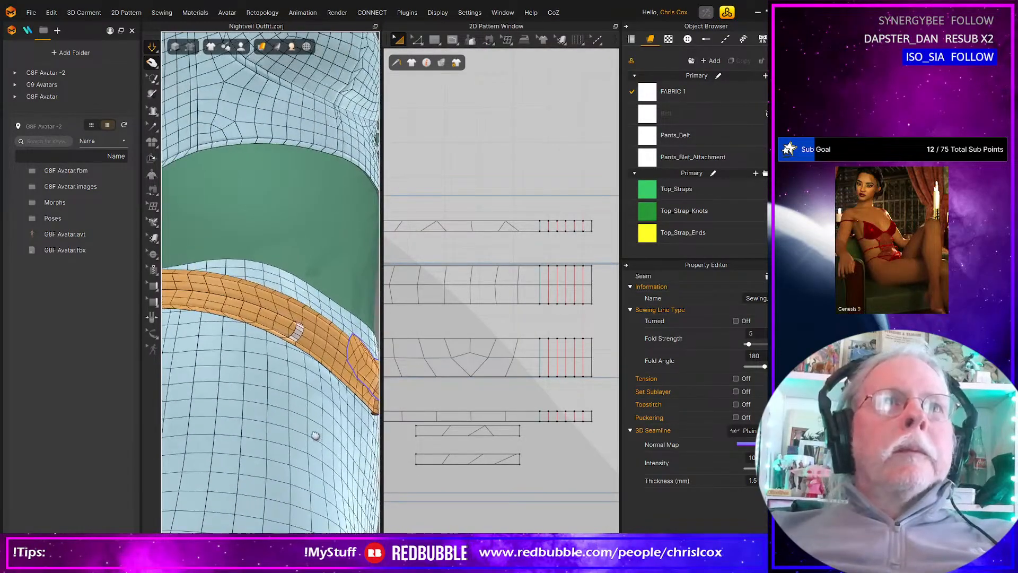
right_click_drag(306, 330, 272, 365)
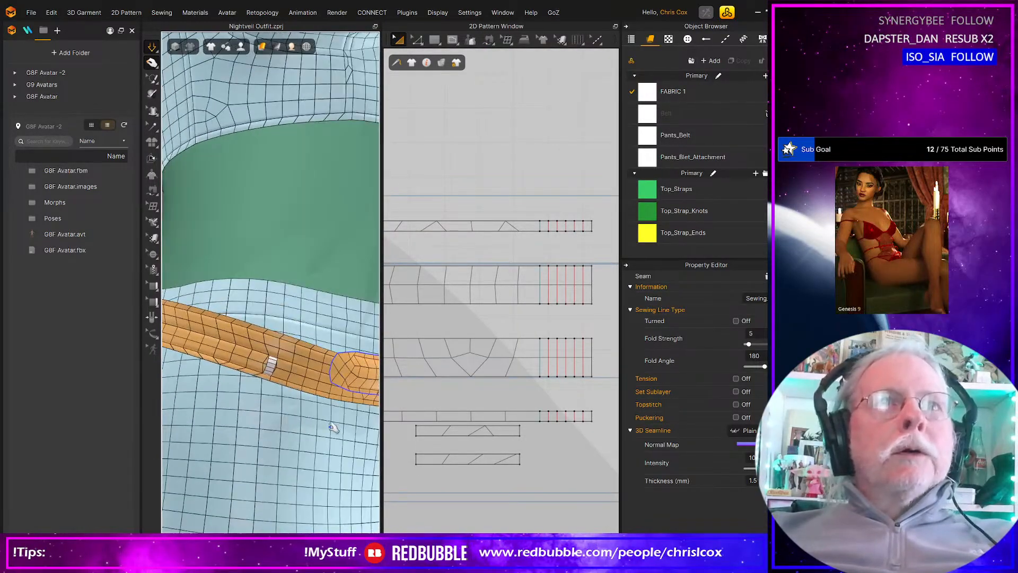
left_click(272, 363)
scroll(299, 445, "down", 3)
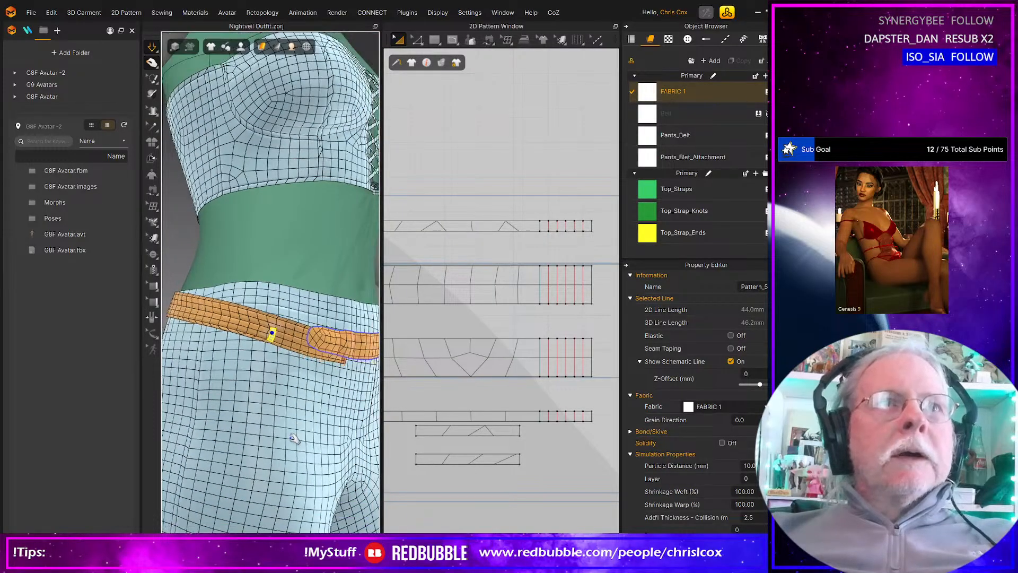
right_click_drag(294, 438, 391, 430)
scroll(239, 450, "up", 4)
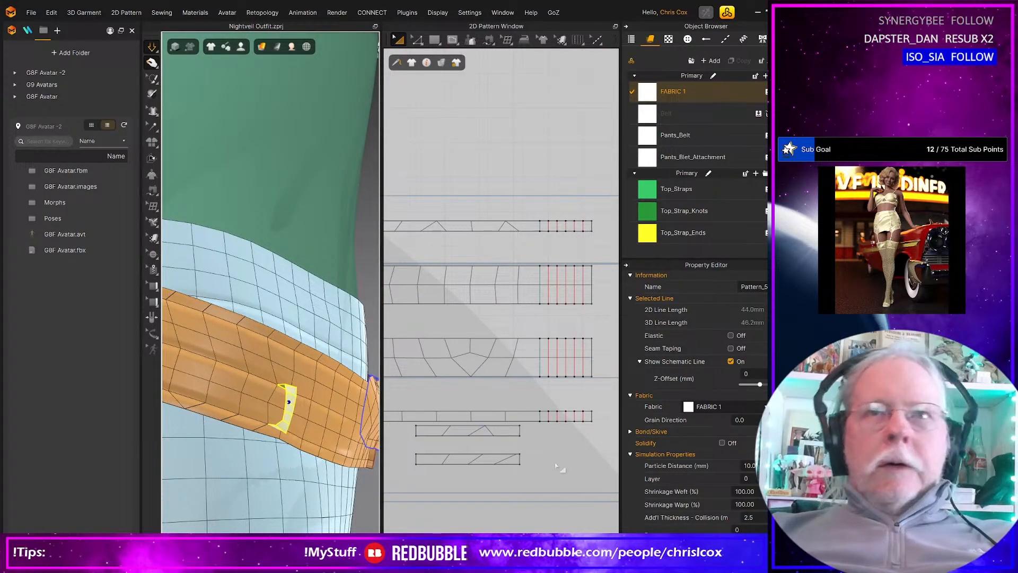
Step: Set fold angle 200 and fold strength 100 on the small rectangle's upper five internal lines, and view the loop on the belt
scroll(583, 451, "down", 5)
scroll(610, 456, "up", 5)
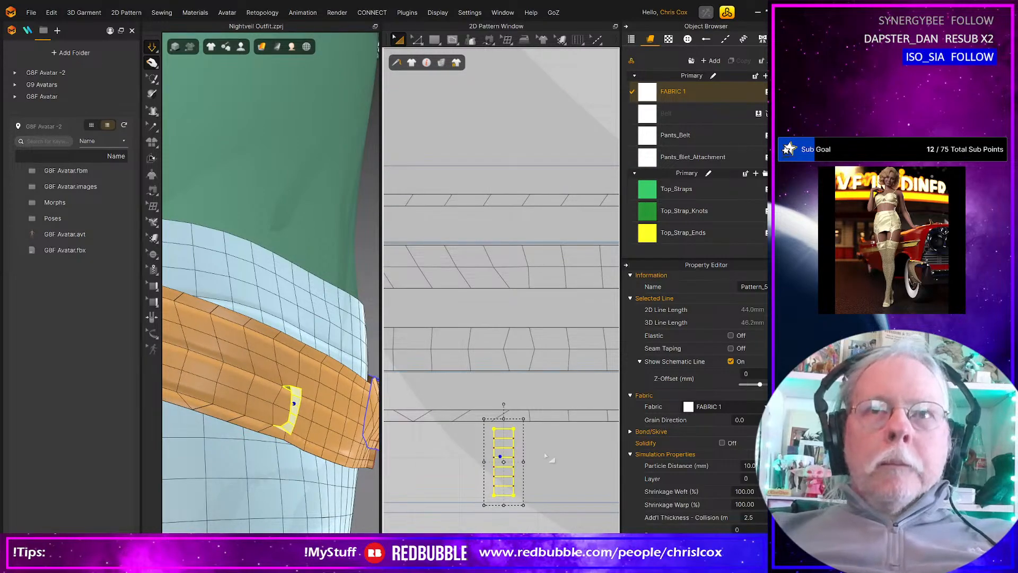
left_click(530, 440)
left_click_drag(508, 480, 482, 490)
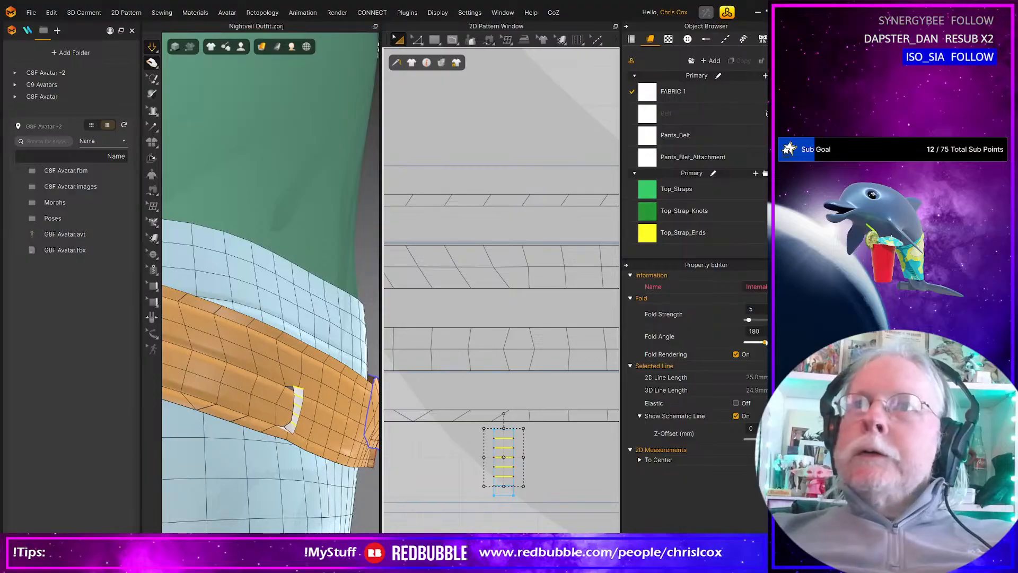
left_click(766, 331)
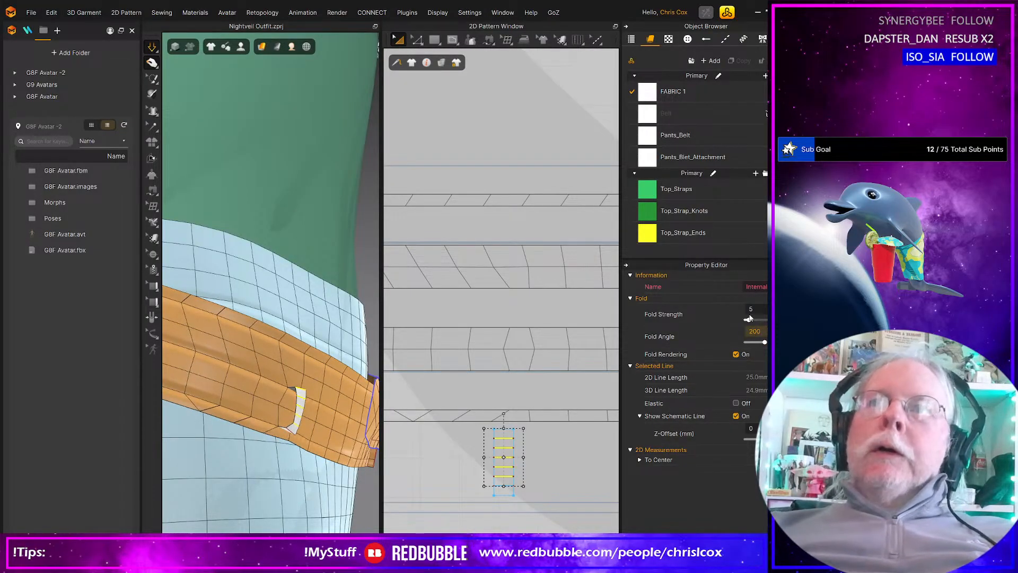
left_click(761, 308)
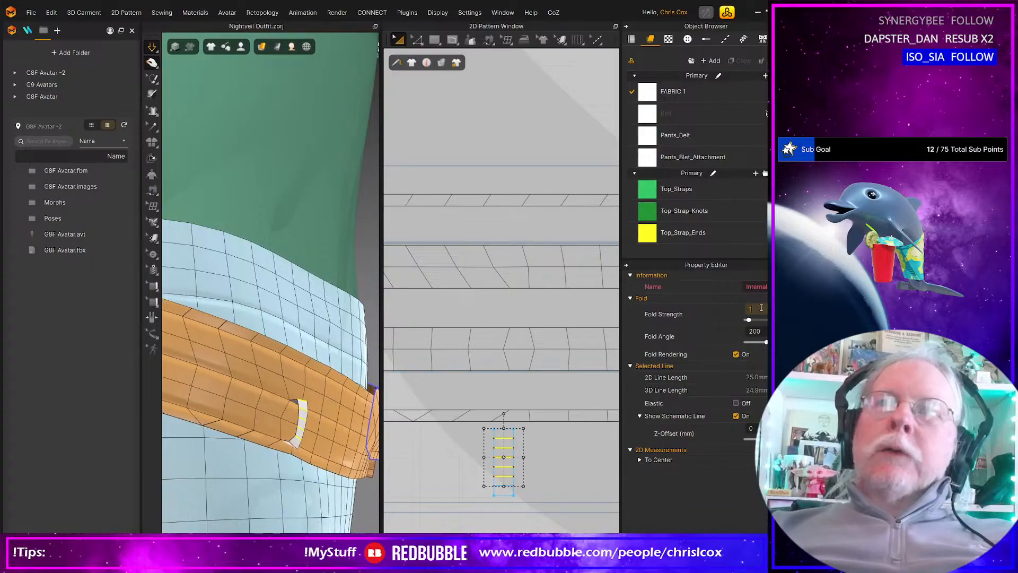
key("Return")
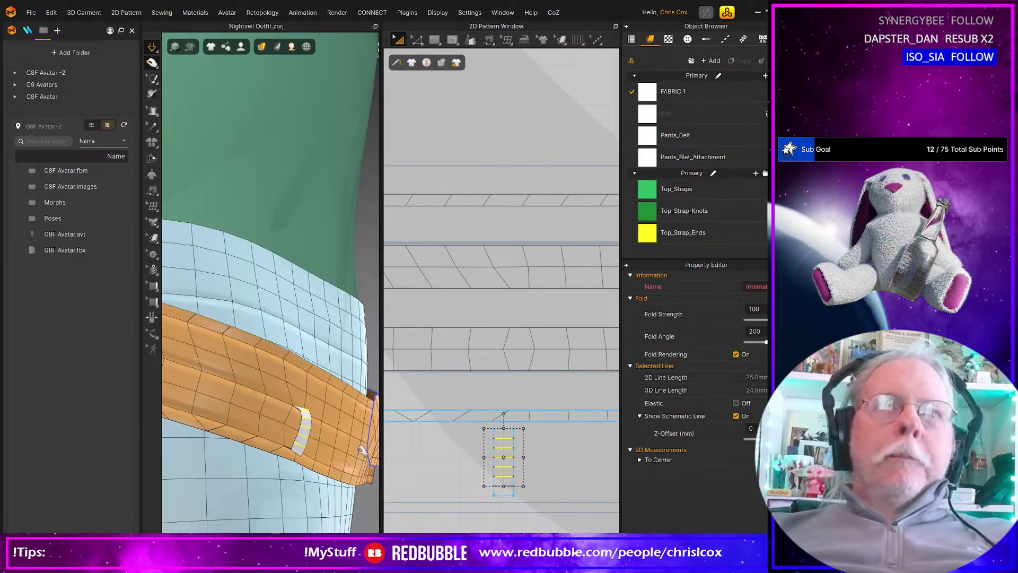
left_click(314, 423)
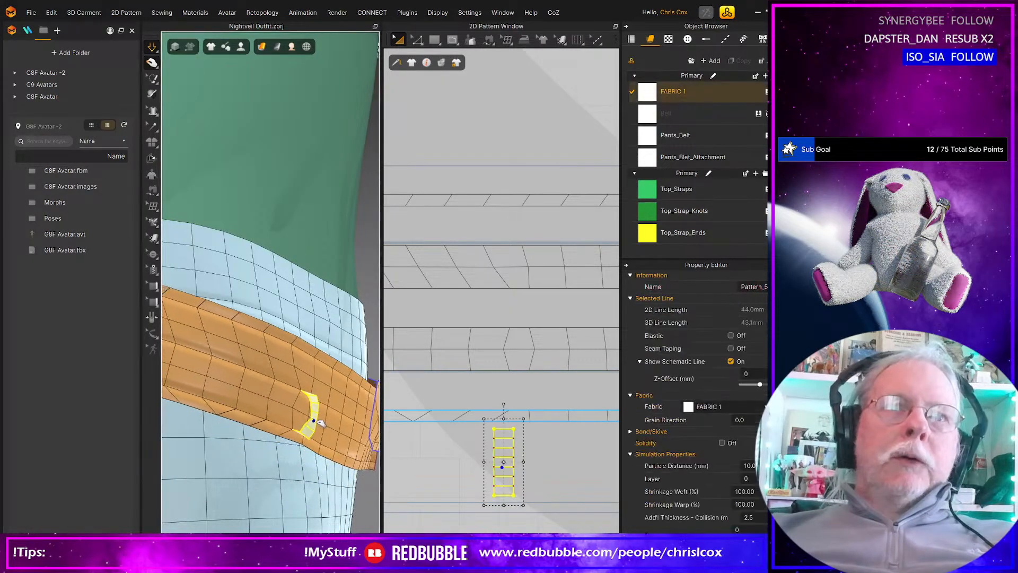
mouse_move(322, 428)
right_mouse_down()
mouse_move(185, 427)
mouse_move(323, 433)
right_mouse_up()
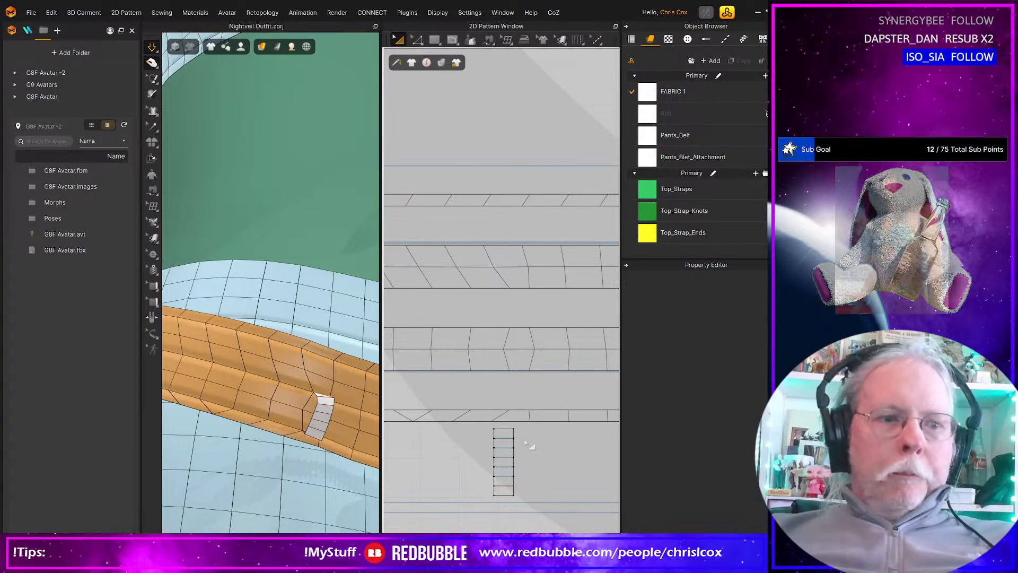
Step: Set the fold angle of the small rectangle's upper five internal lines to 100 and inspect the loop and its seams from the side
key("z")
left_click_drag(487, 492, 523, 432)
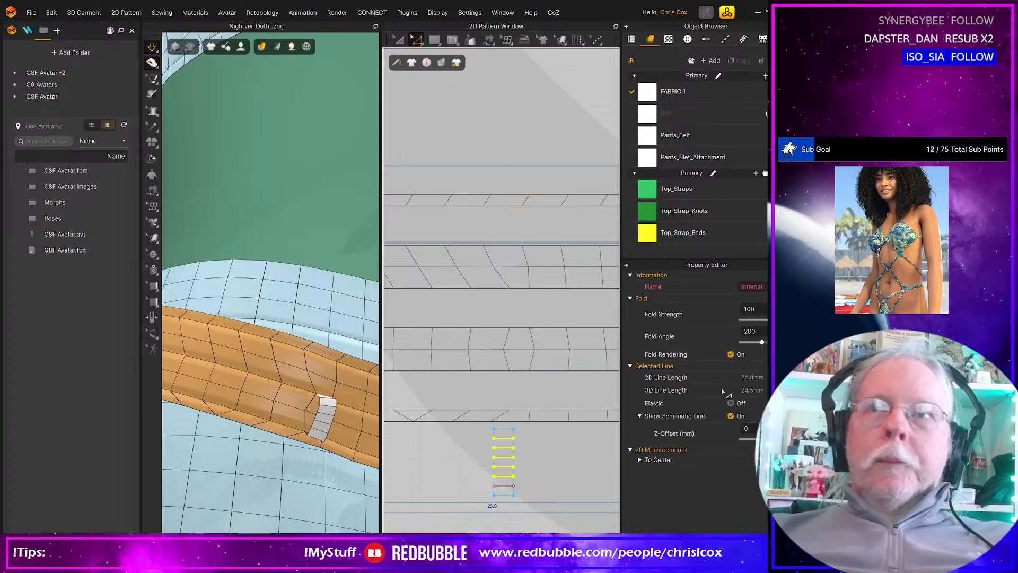
double_click(763, 332)
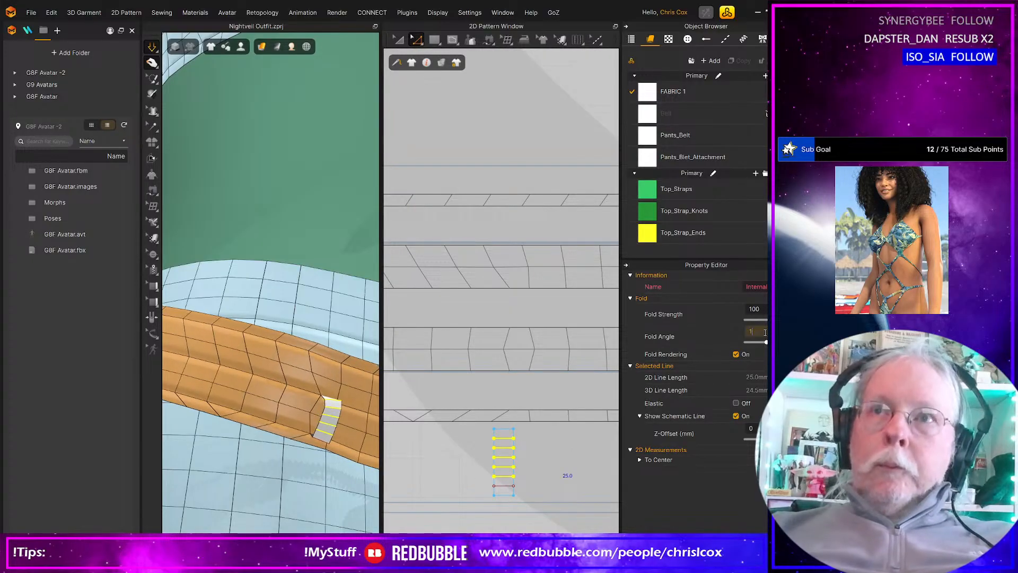
key("Return")
key("b")
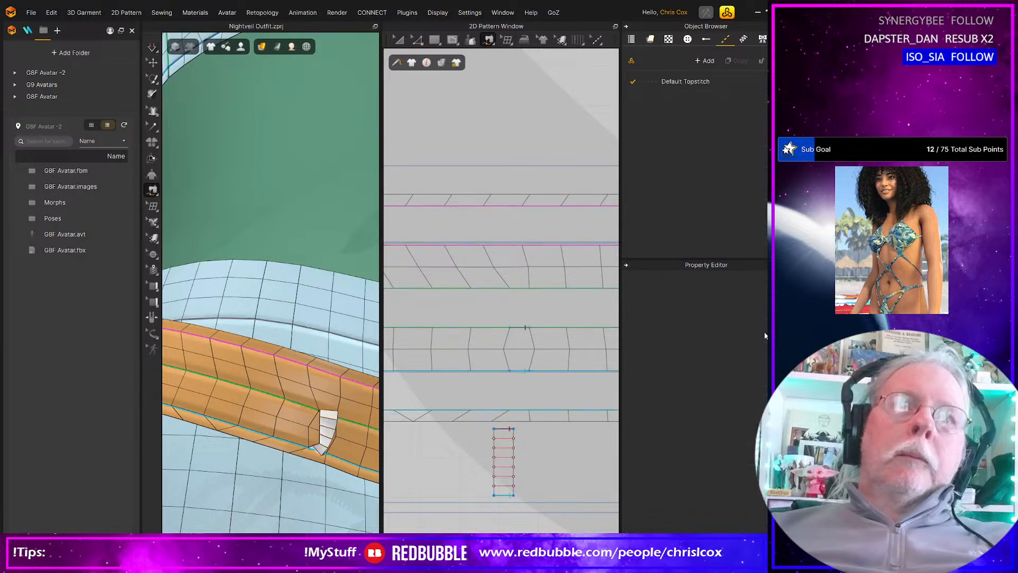
right_click_drag(339, 417, 255, 422)
key("q")
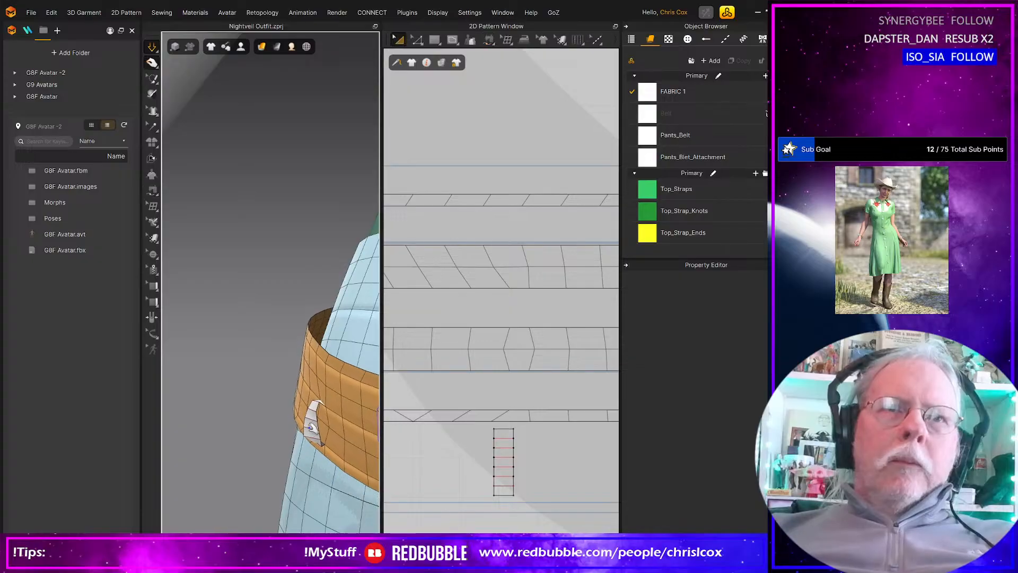
Step: Pull the small rectangle into position on the belt during simulation, and check its seam lines between pulls
left_click(313, 427)
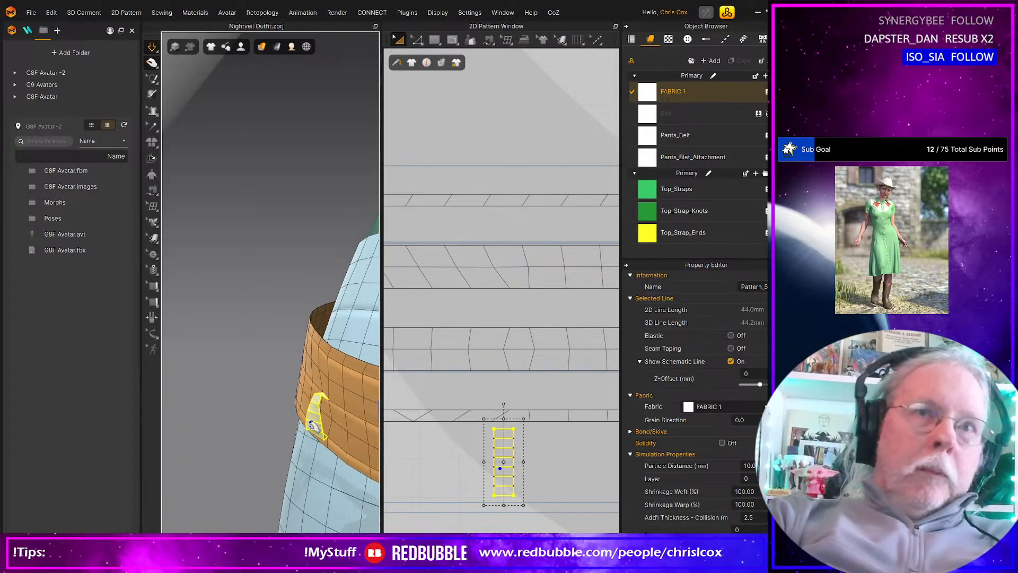
left_click_drag(313, 427, 323, 427)
key("space")
key("m")
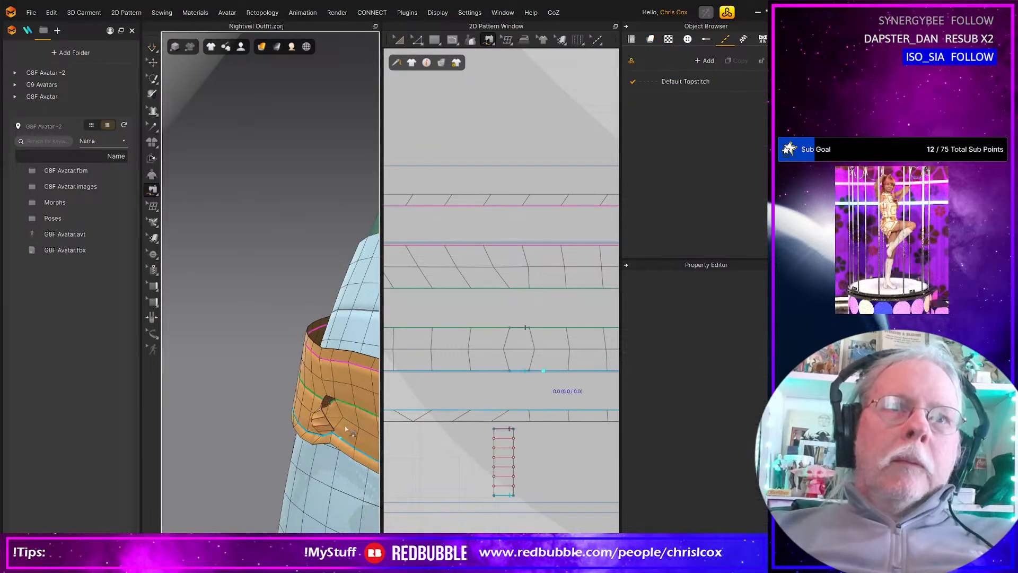
right_click_drag(346, 428, 380, 426)
key("q")
key("space")
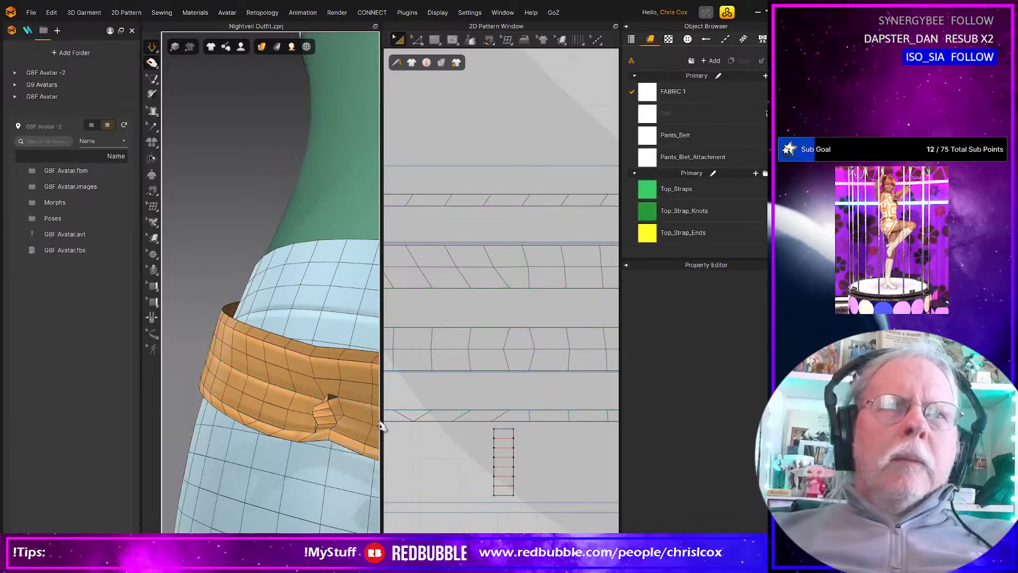
left_click_drag(336, 415, 329, 409)
key("space")
key("m")
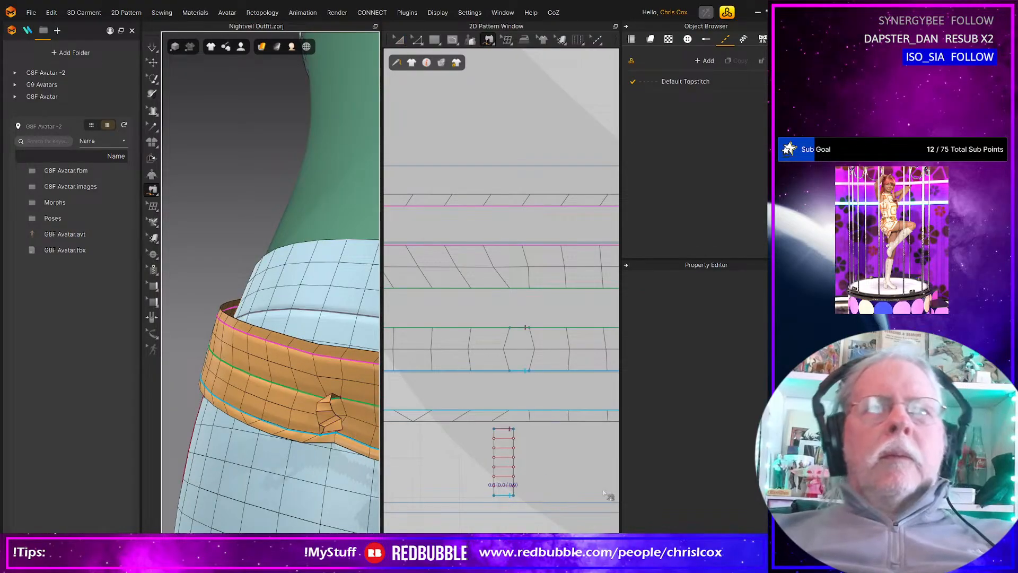
key("q")
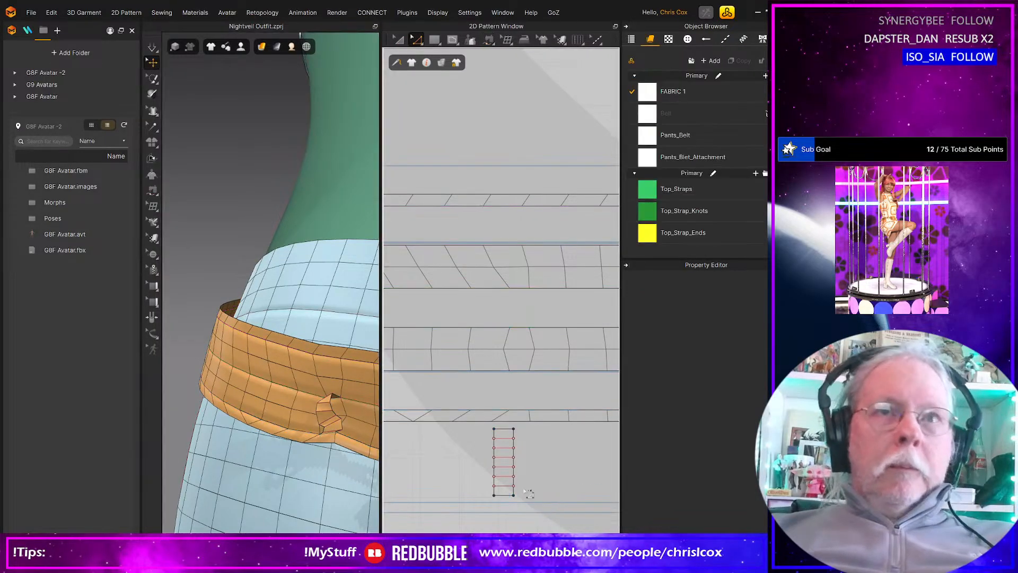
Step: Set the fold angle of all six internal lines on the small rectangle to 180 and simulate the garment
left_click_drag(529, 493, 479, 427)
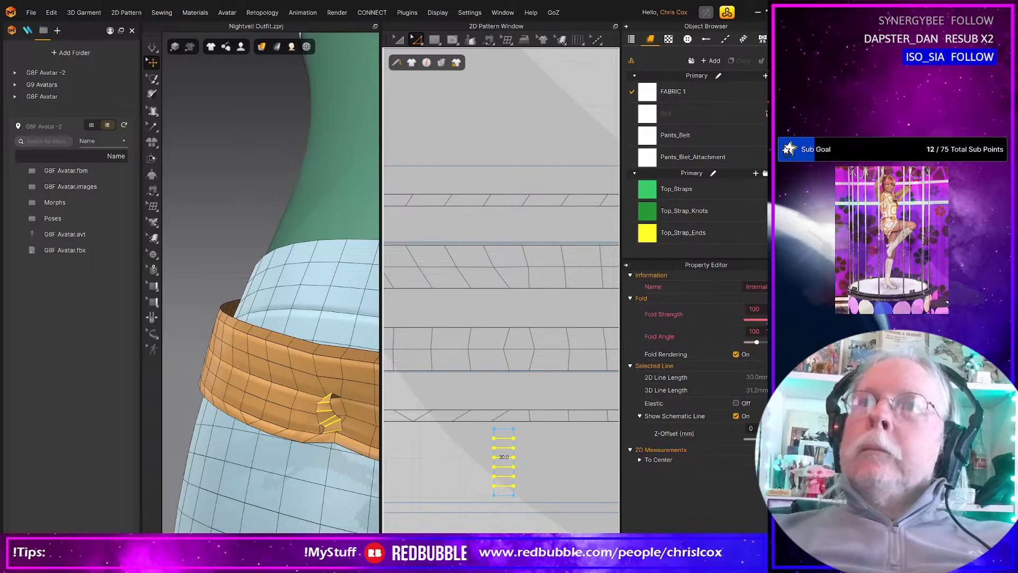
left_click(764, 310)
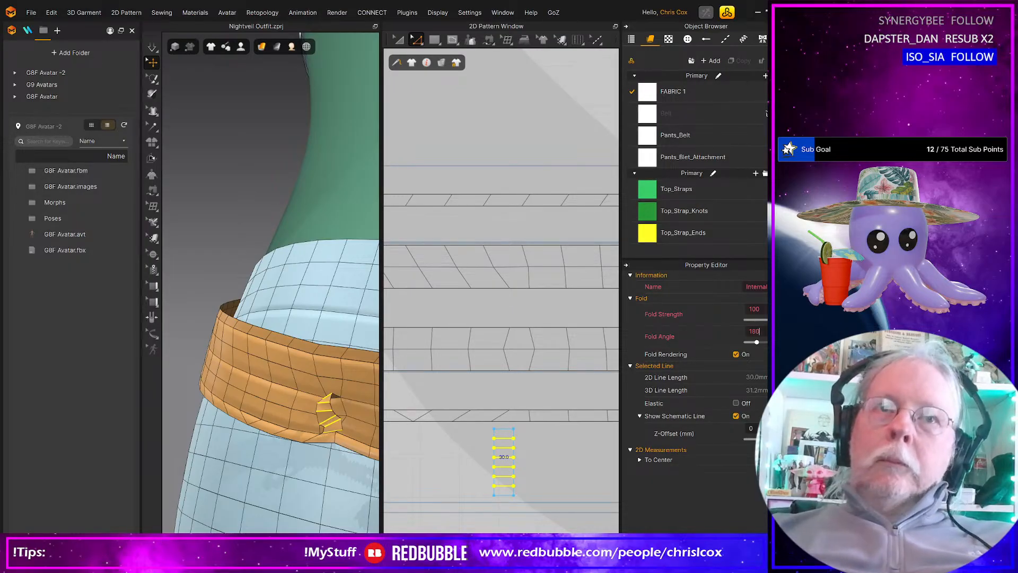
key("Return")
key("space")
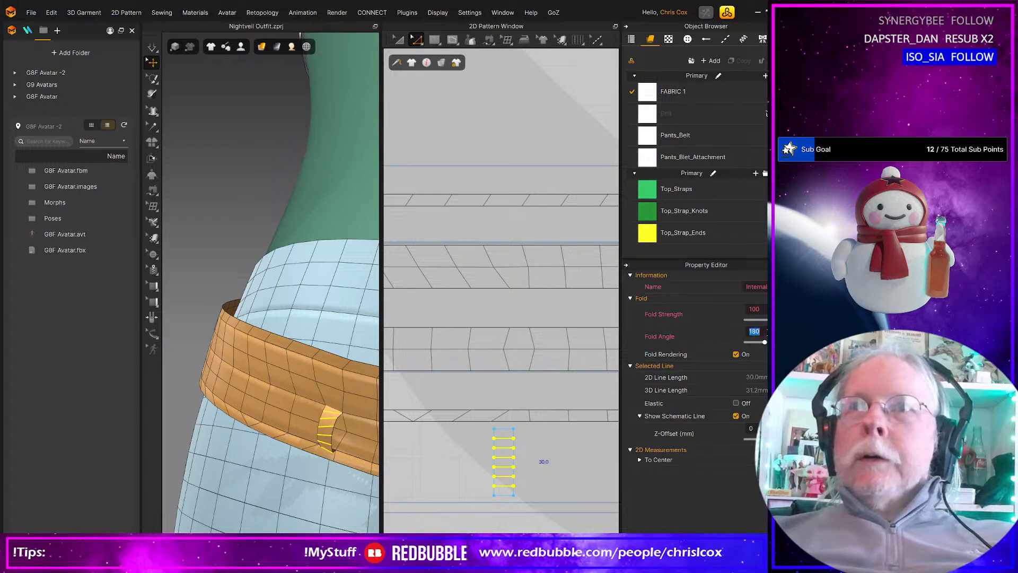
Step: Set the fold angle of the small rectangle's six internal lines to 220 and briefly simulate the garment
key("Return")
key("space")
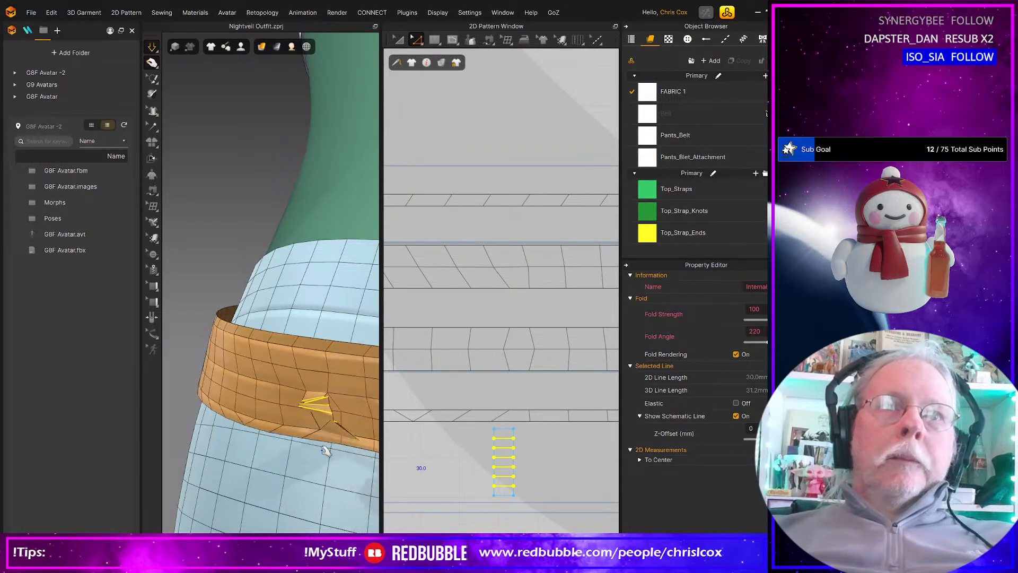
key("space")
Step: Set the fold strength of the six internal lines to 0, simulate, and view the loop on the belt from the side
double_click(767, 331)
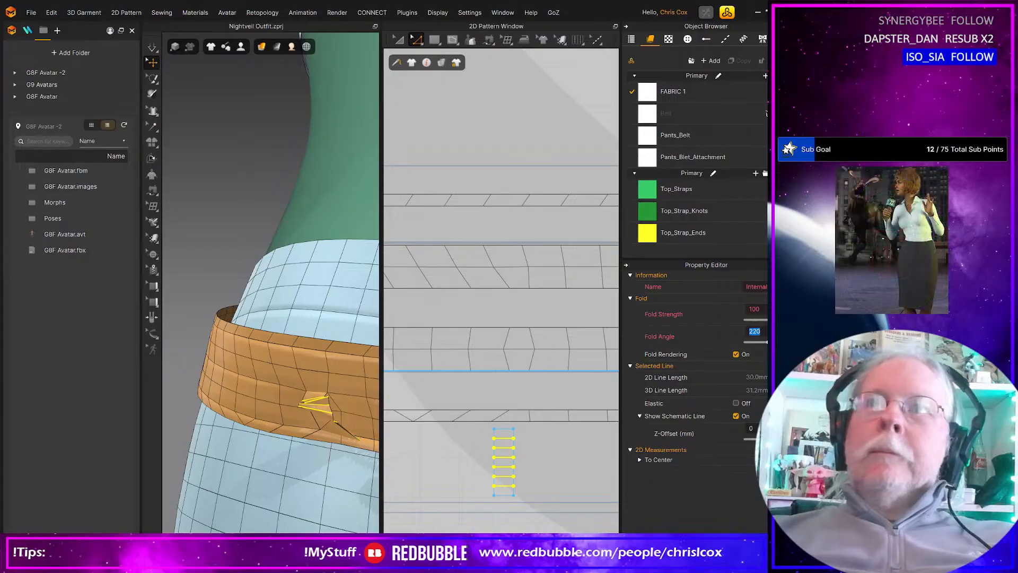
left_click(764, 309)
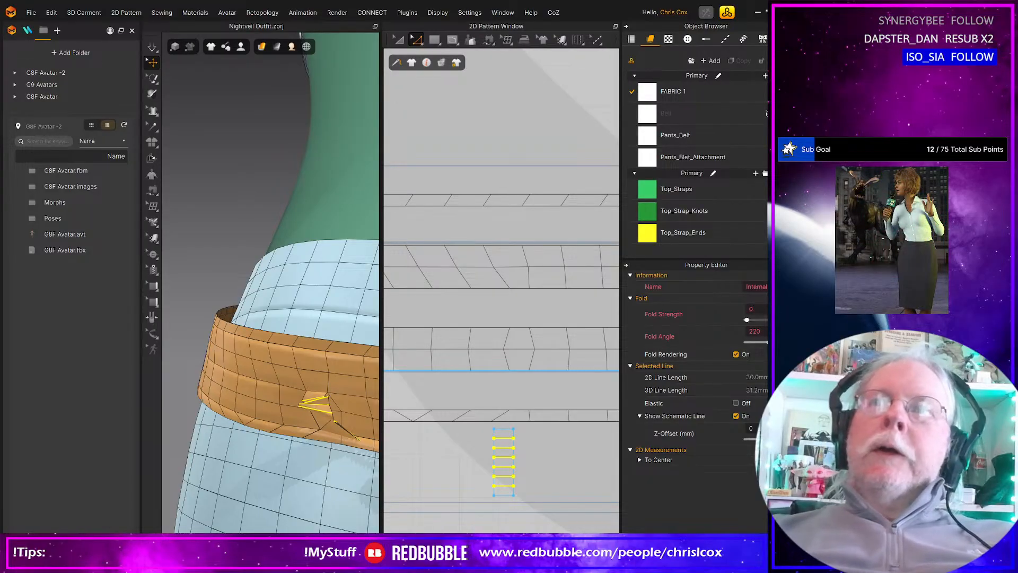
key("space")
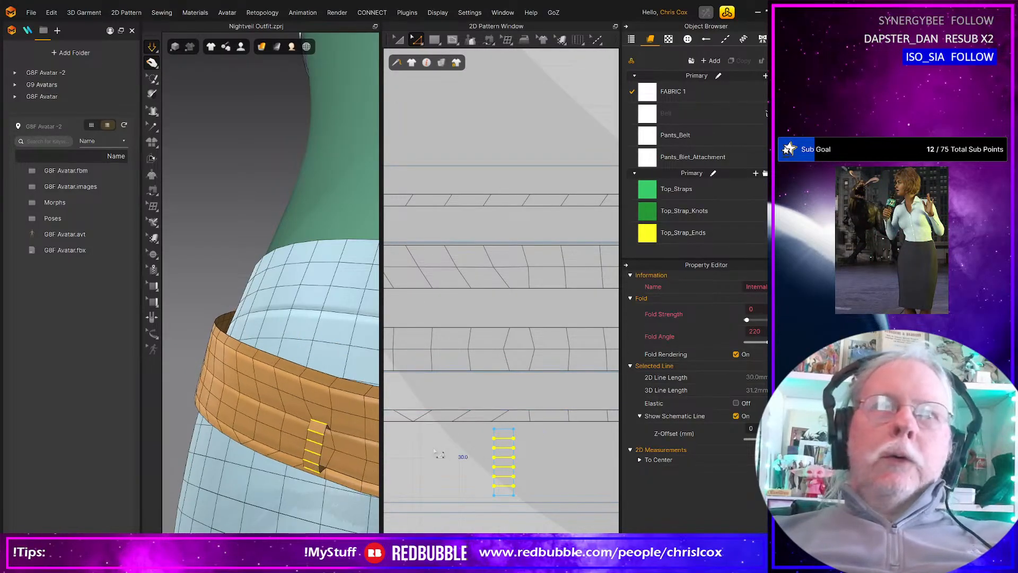
right_click_drag(347, 431, 355, 373)
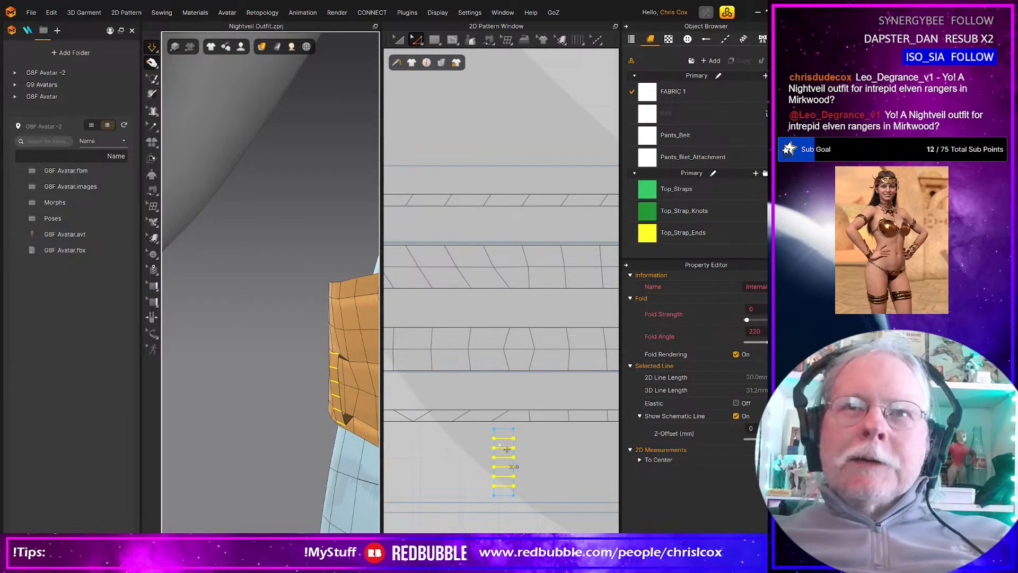
Step: Set the fold strength of only the small rectangle's top and bottom internal lines to 20, with the simulation running
left_click(501, 438)
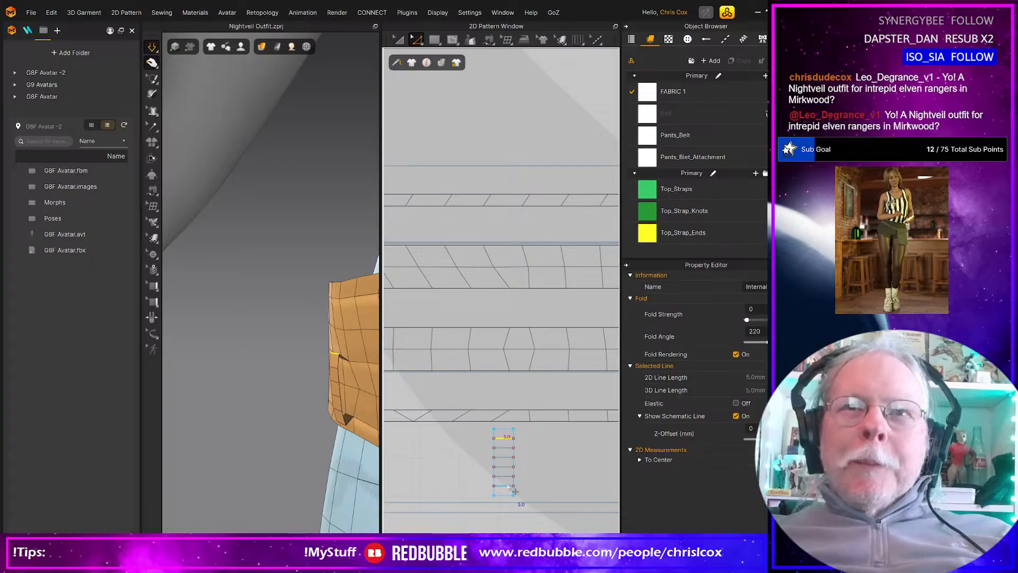
left_click(507, 485, "shift")
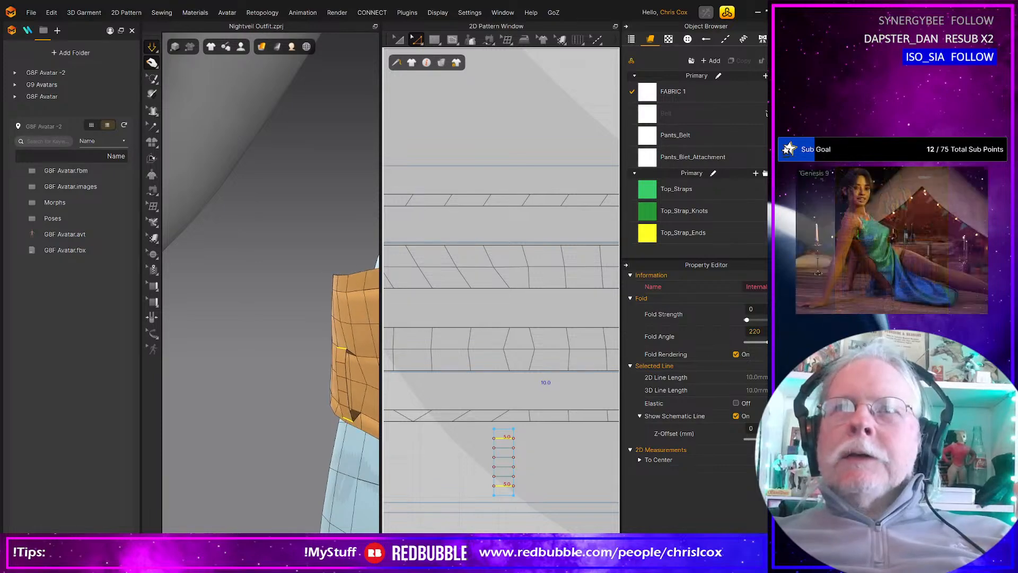
left_click(763, 308)
type("2")
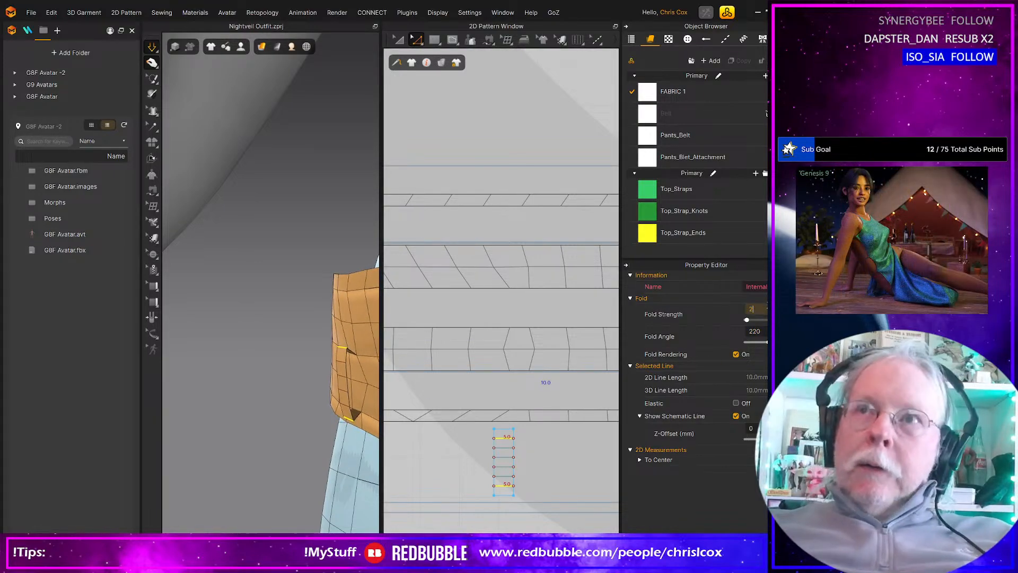
type("0")
key("Return")
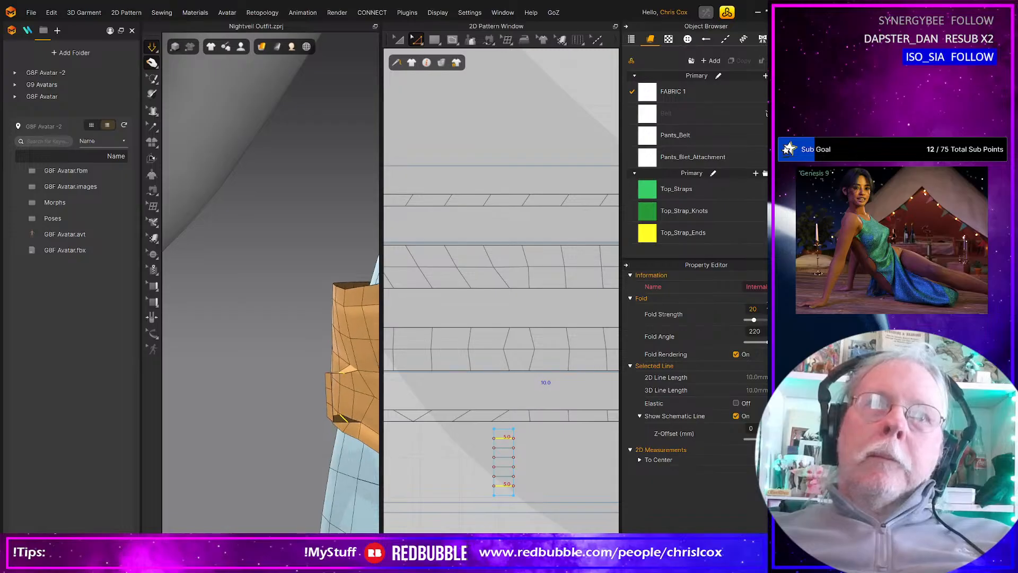
left_click(152, 63)
Step: Set the fold angle of the top and bottom internal lines to 160 and simulate the loop
left_click(755, 332)
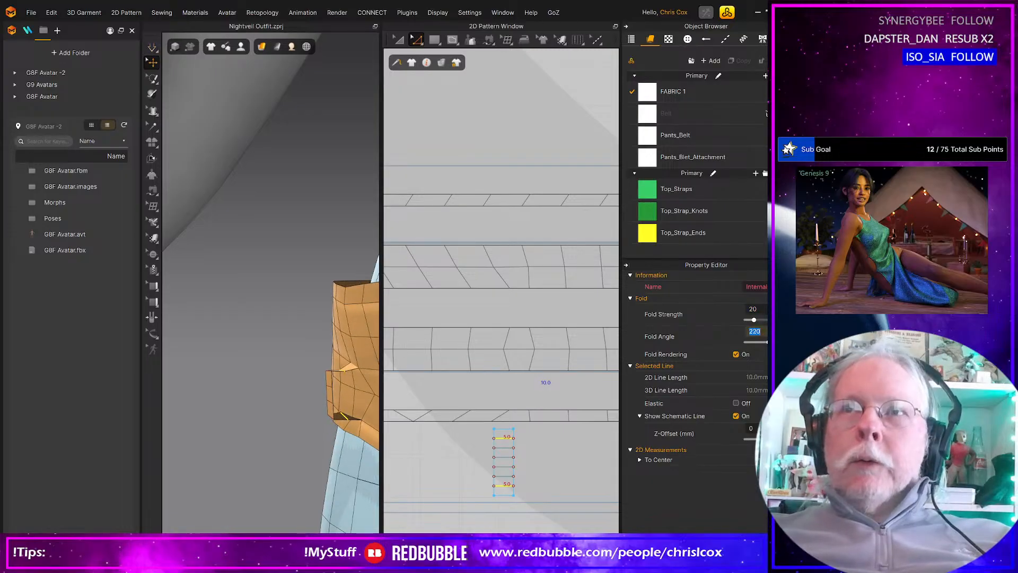
type("160")
key("Return")
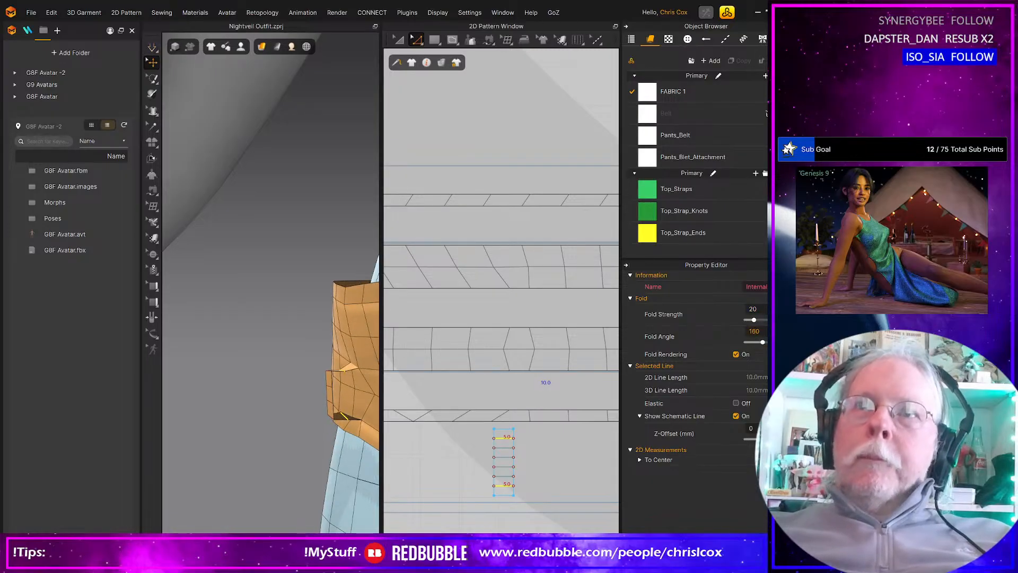
key("space")
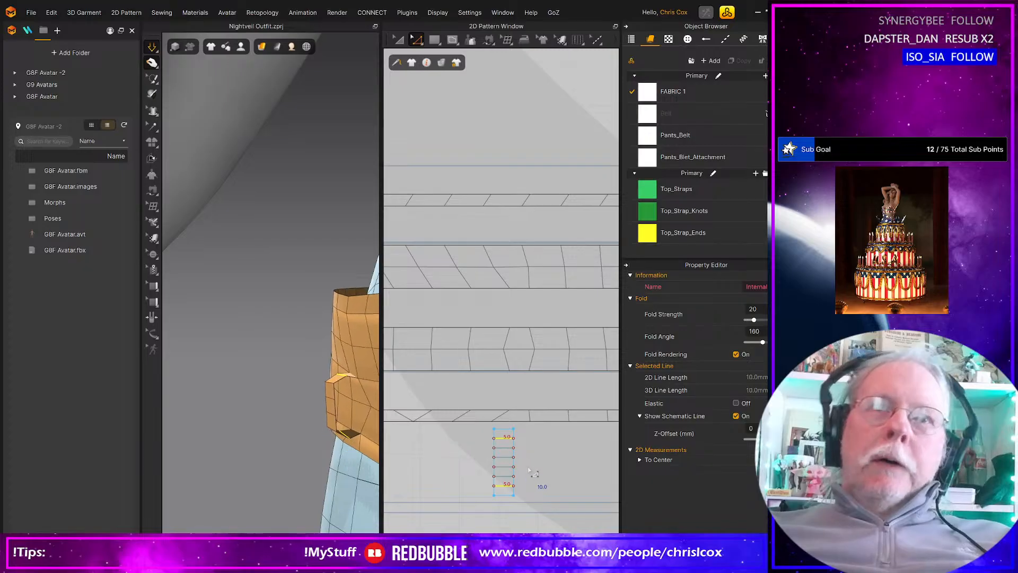
Step: Set fold strength 20 and fold angle 160 on the second internal lines from both ends of the small belt-loop pattern
left_click(504, 449)
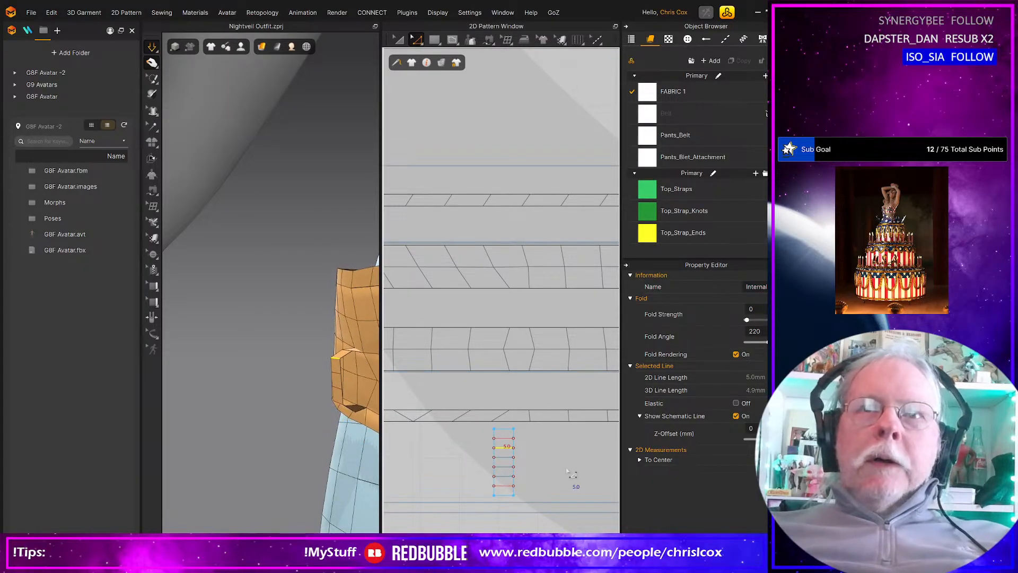
left_click(507, 477, "shift")
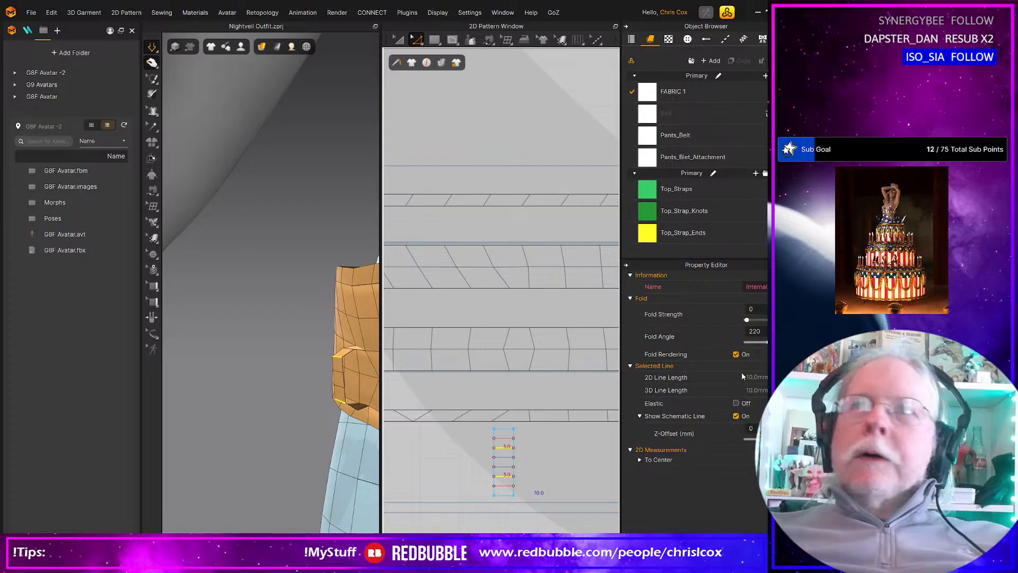
left_click(765, 331)
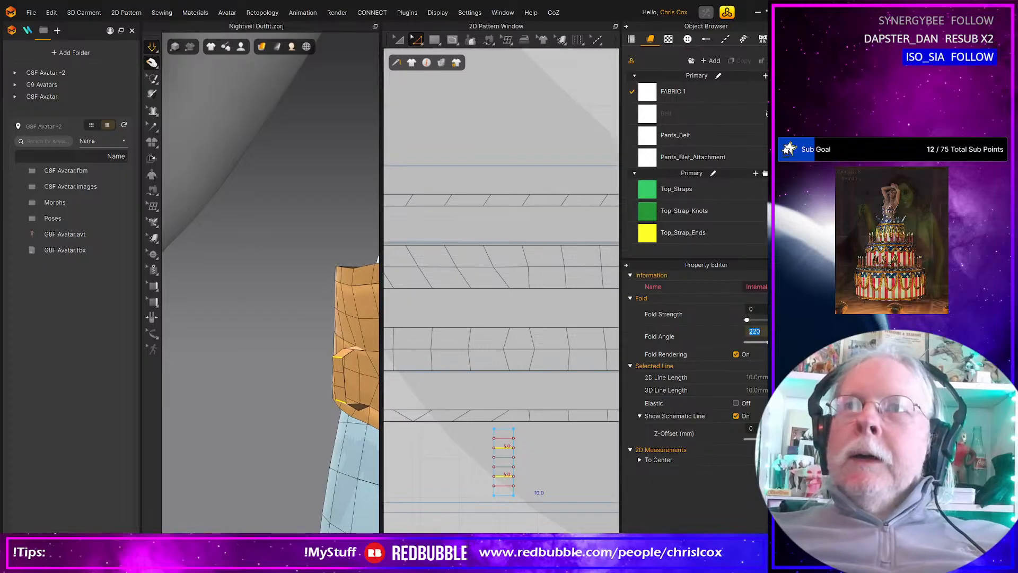
left_click(763, 310)
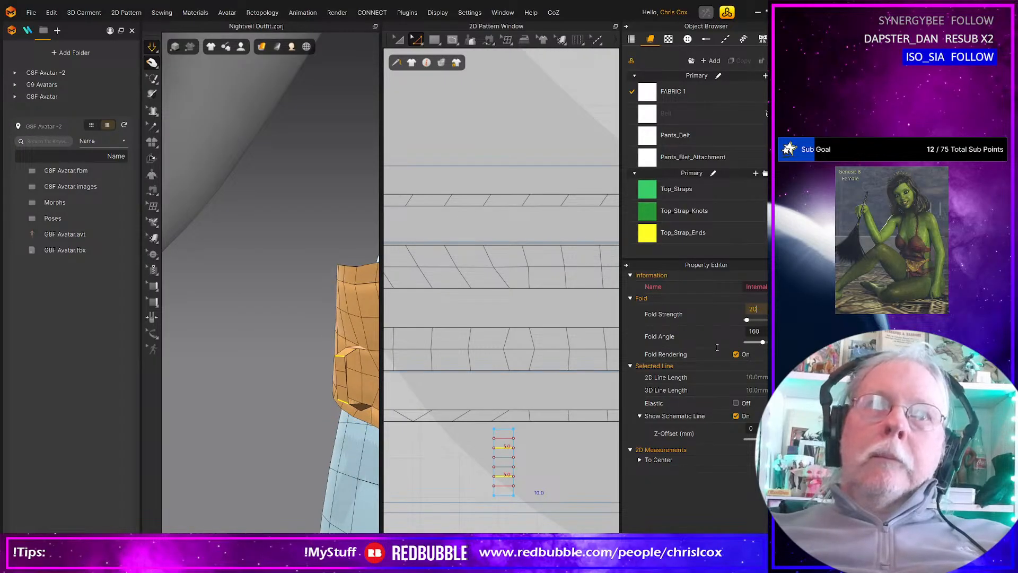
Step: Give the third internal line from the top of the belt-loop pattern fold strength 20 and fold angle 160
left_click(502, 457)
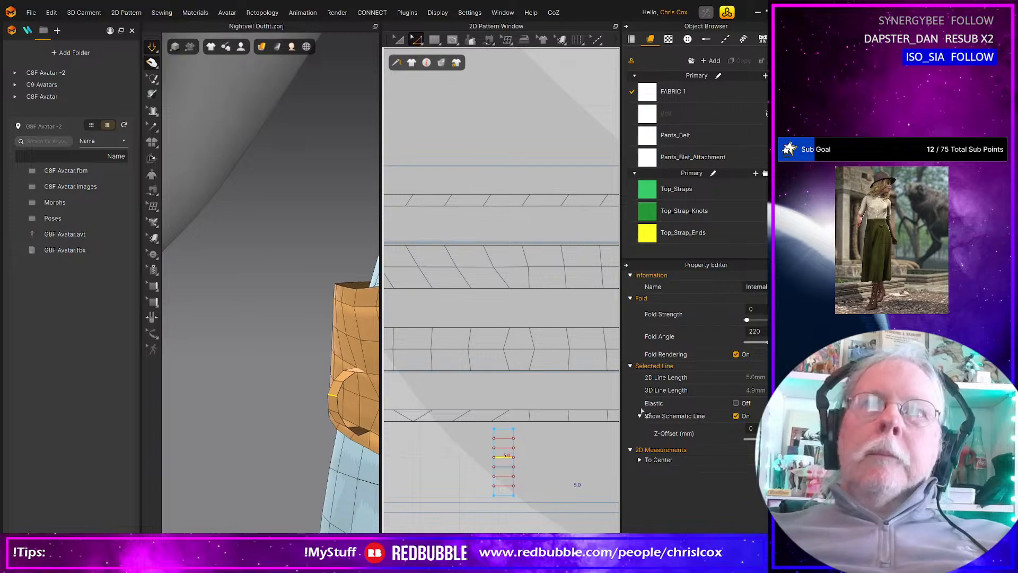
left_click(764, 309)
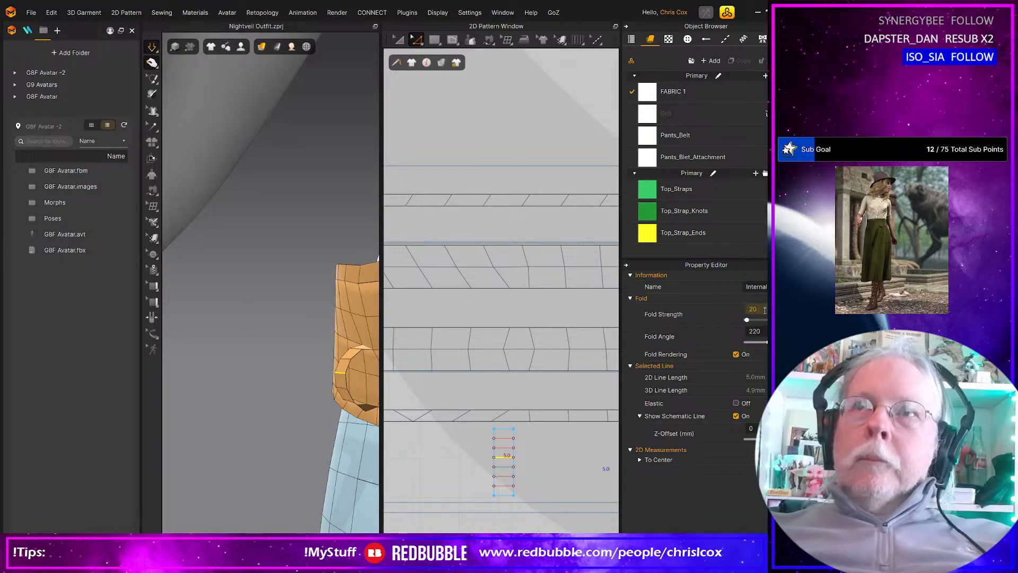
key("Tab")
type("16")
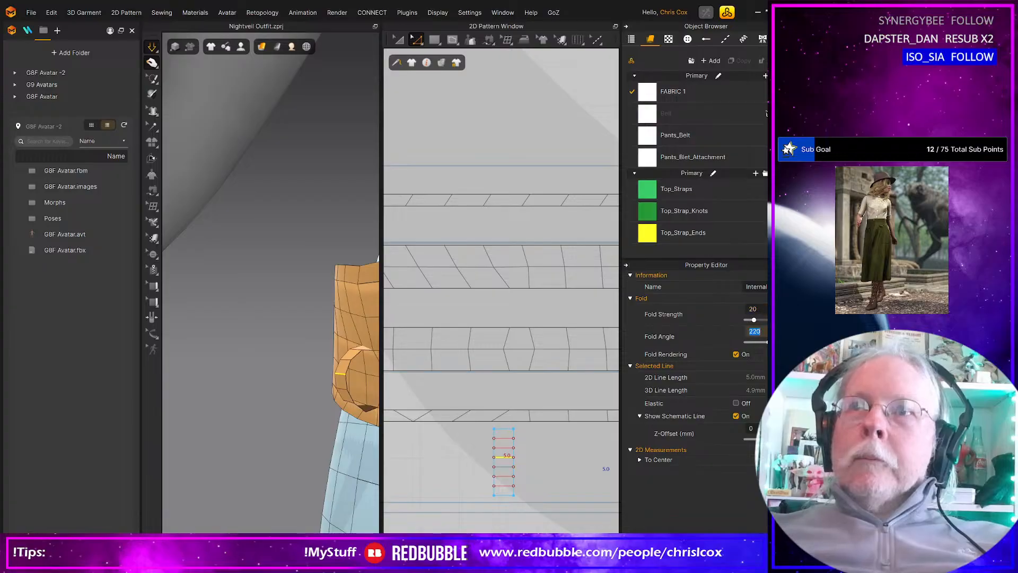
type("0")
key("Return")
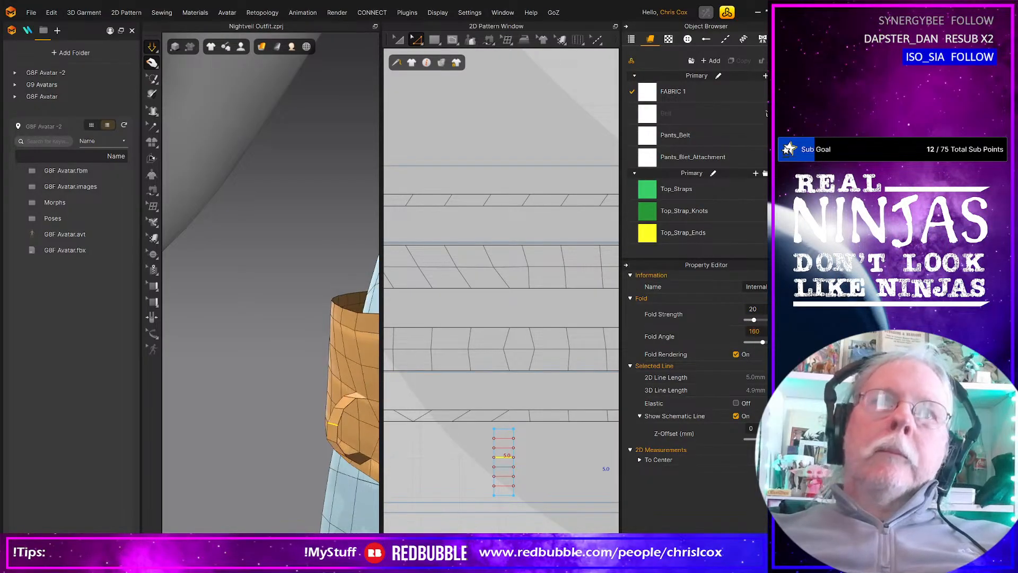
Step: Examine the belt loop and how it sits on the belt around the avatar's waist
scroll(306, 430, "up", 5)
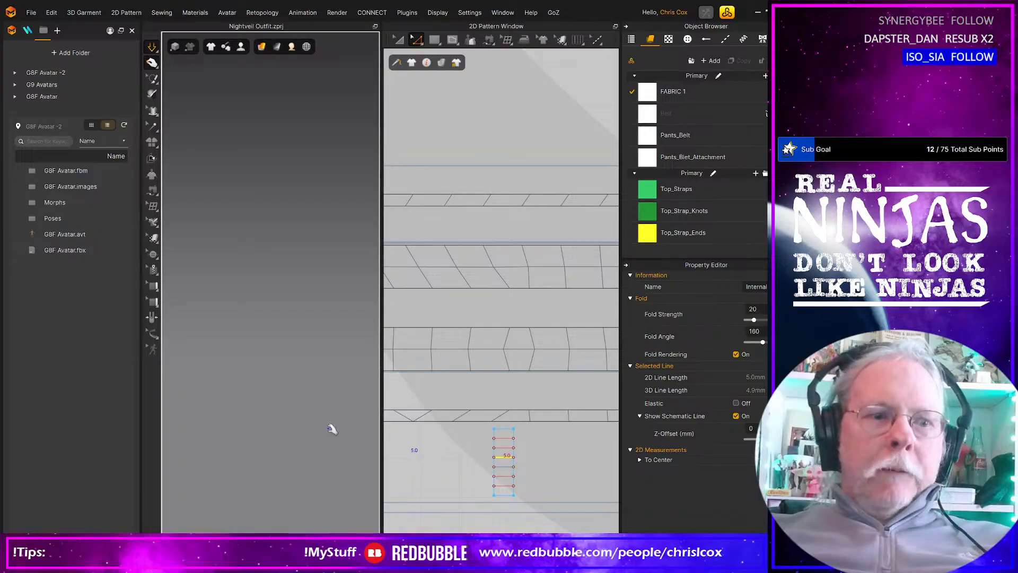
scroll(332, 428, "down", 5)
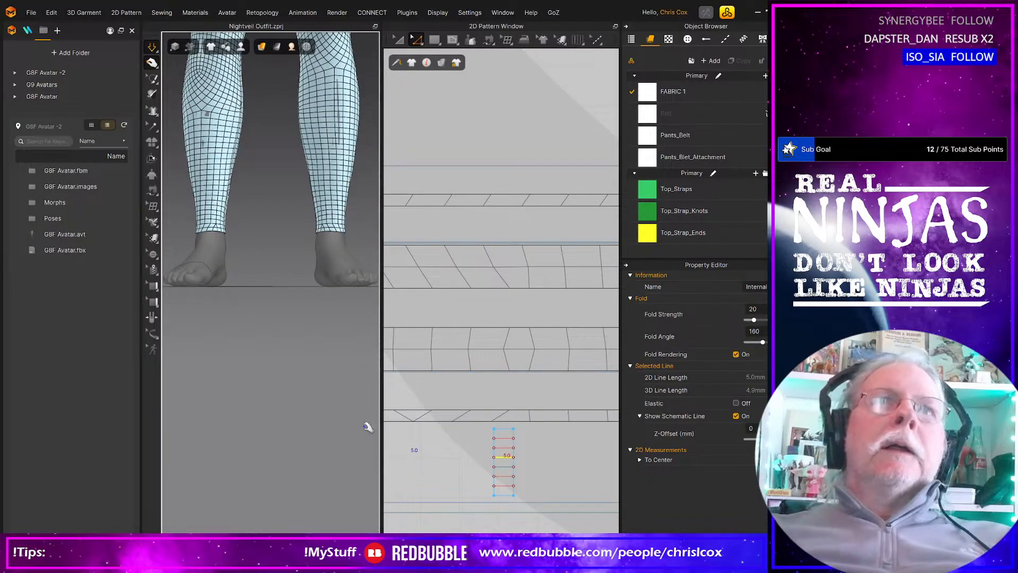
middle_click_drag(268, 153, 305, 472)
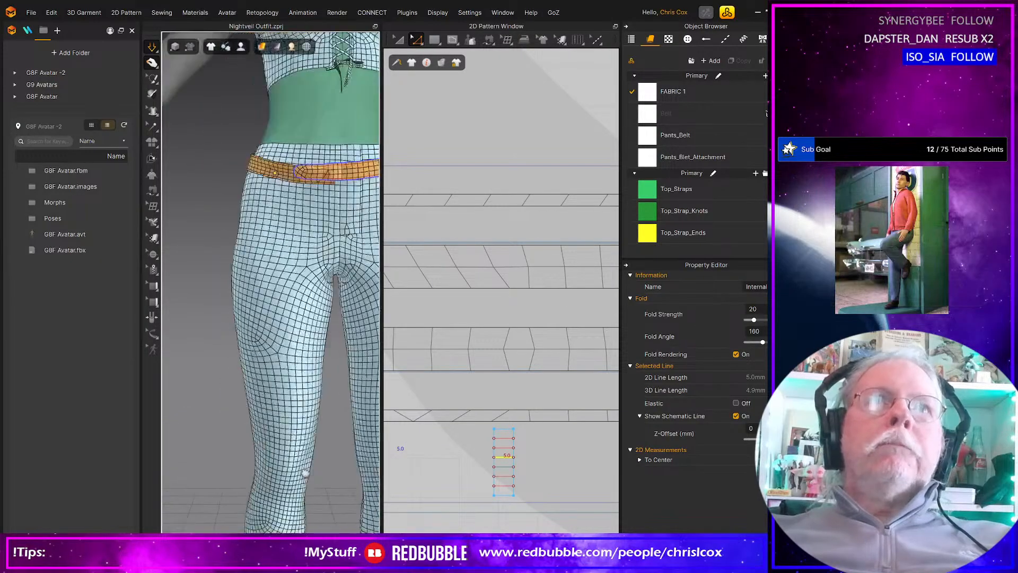
middle_click_drag(310, 265, 322, 435)
right_click_drag(305, 427, 336, 420)
scroll(338, 419, "up", 4)
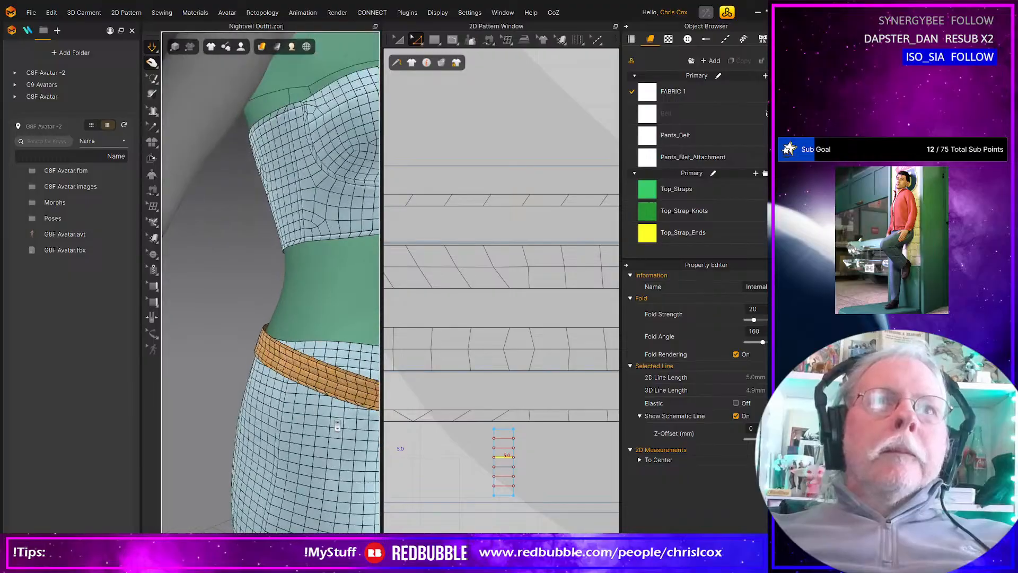
middle_click_drag(338, 417, 248, 297)
right_click_drag(206, 347, 261, 383)
scroll(242, 354, "down", 2)
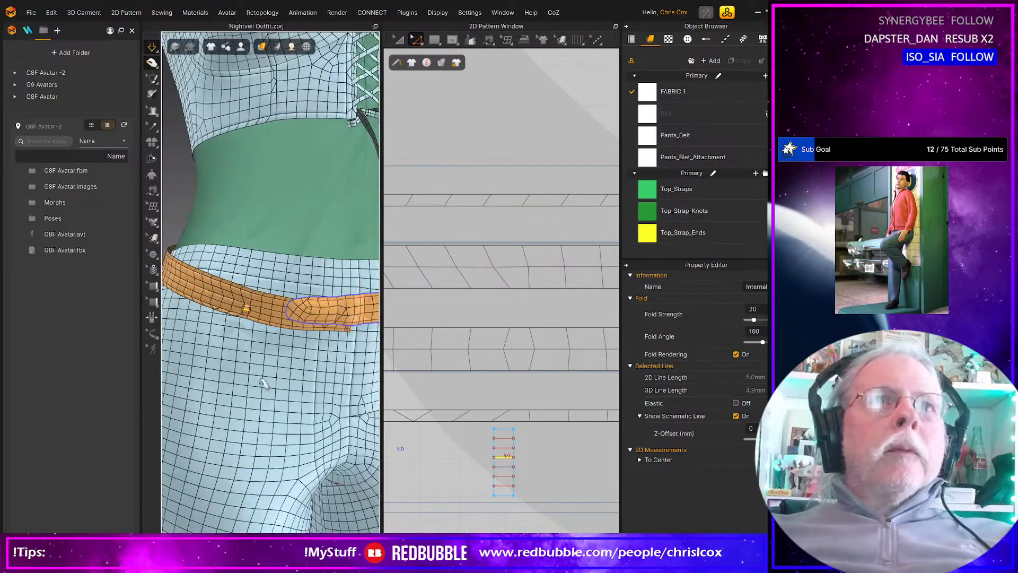
middle_click_drag(260, 383, 276, 396)
scroll(278, 394, "down", 3)
scroll(272, 379, "up", 5)
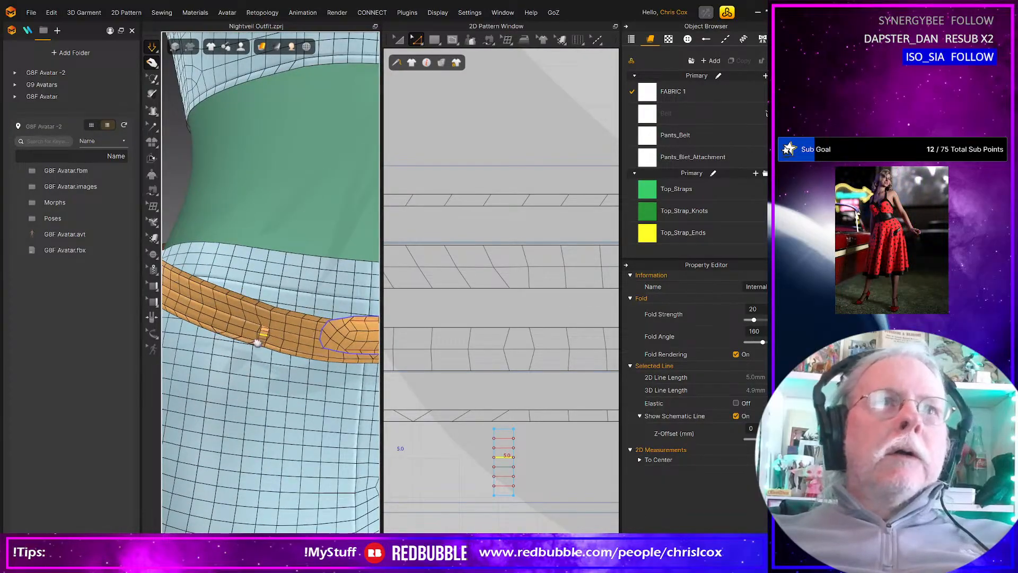
right_click_drag(257, 344, 317, 314)
scroll(313, 336, "down", 4)
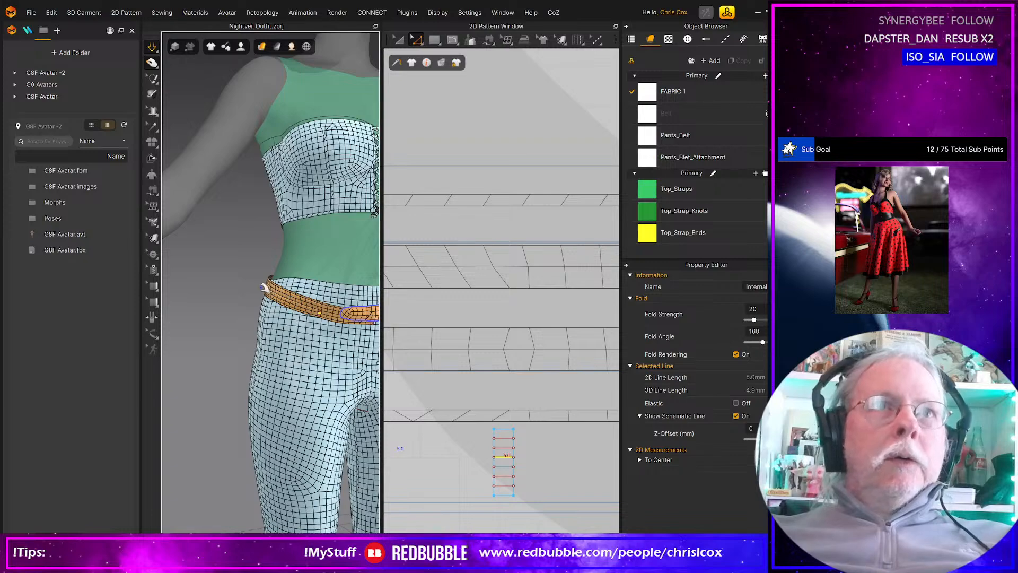
scroll(472, 478, "down", 5)
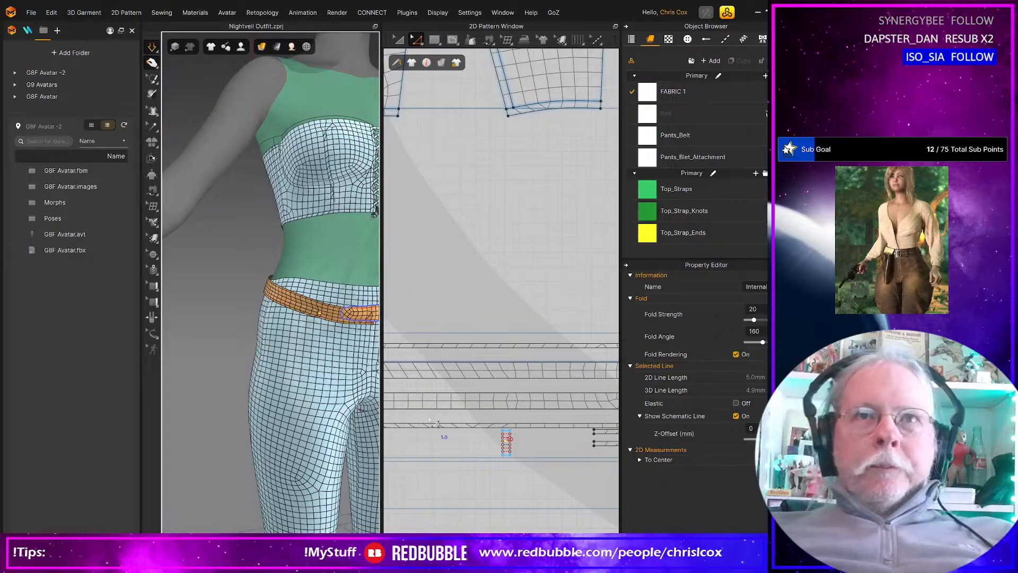
Step: Split the lower long edge of the second belt strip uniformly into 14 segments
middle_click_drag(476, 412, 622, 405)
right_click_drag(309, 387, 474, 398)
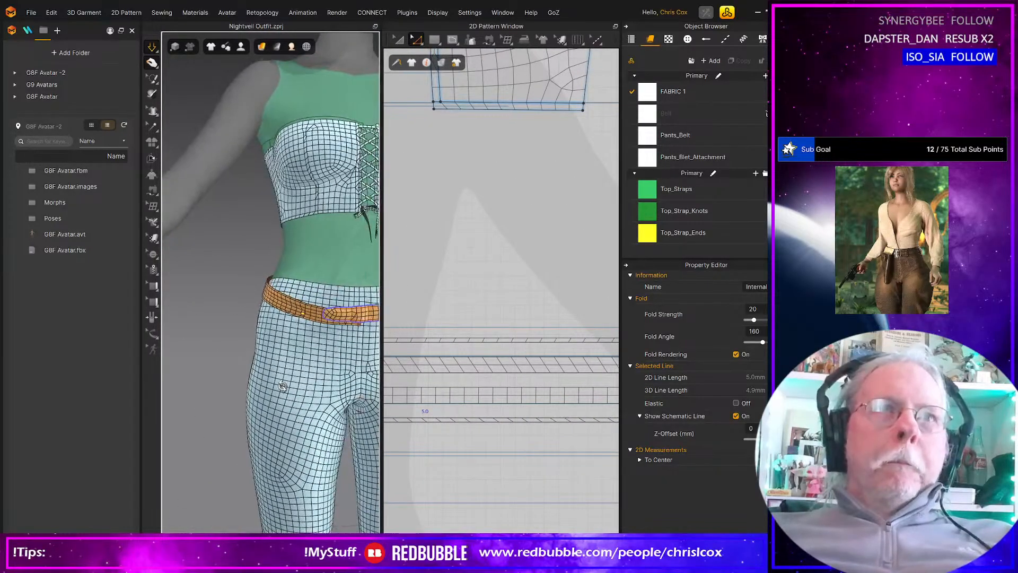
left_click(504, 373)
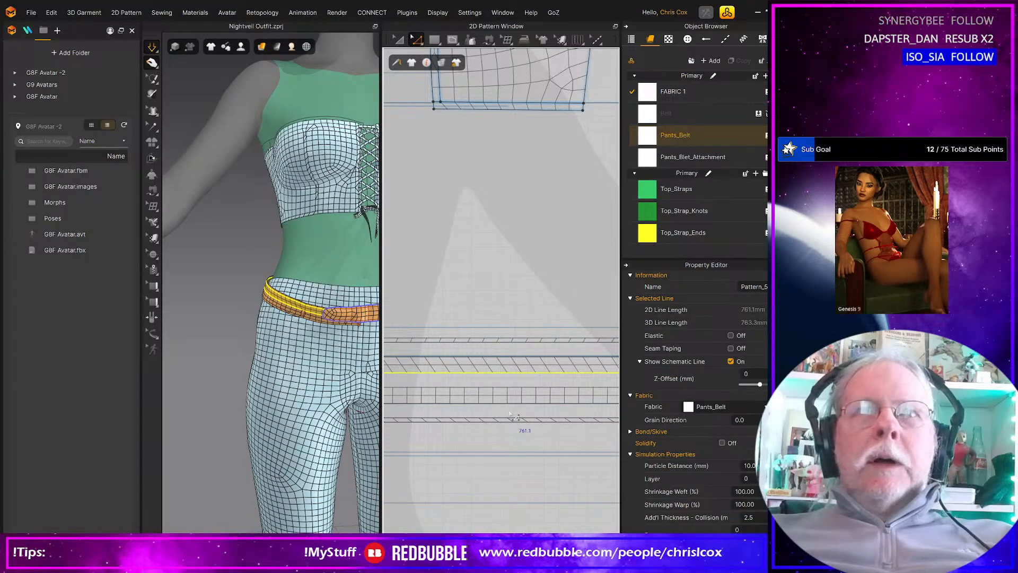
middle_click_drag(509, 414, 397, 405)
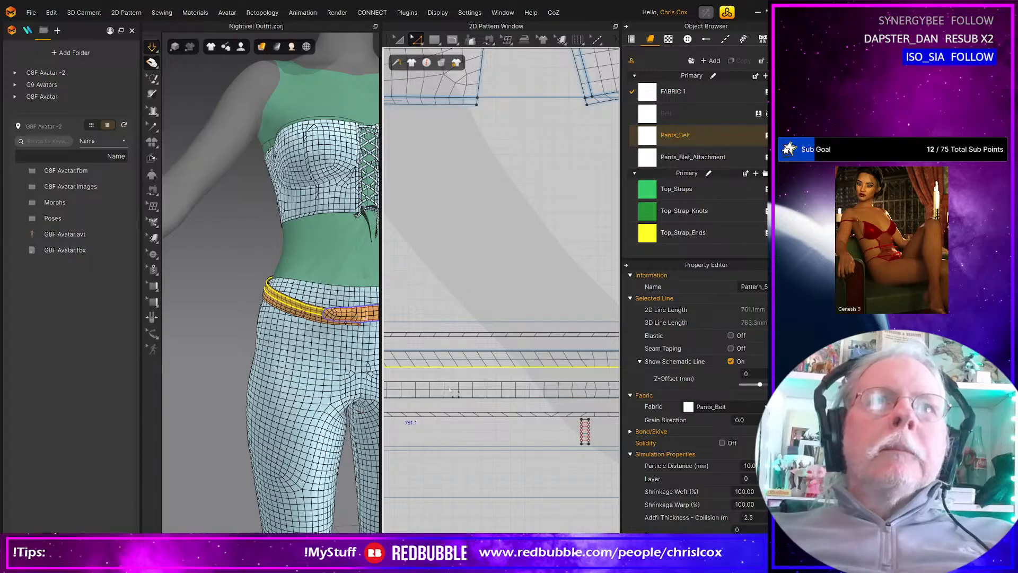
right_click(465, 367)
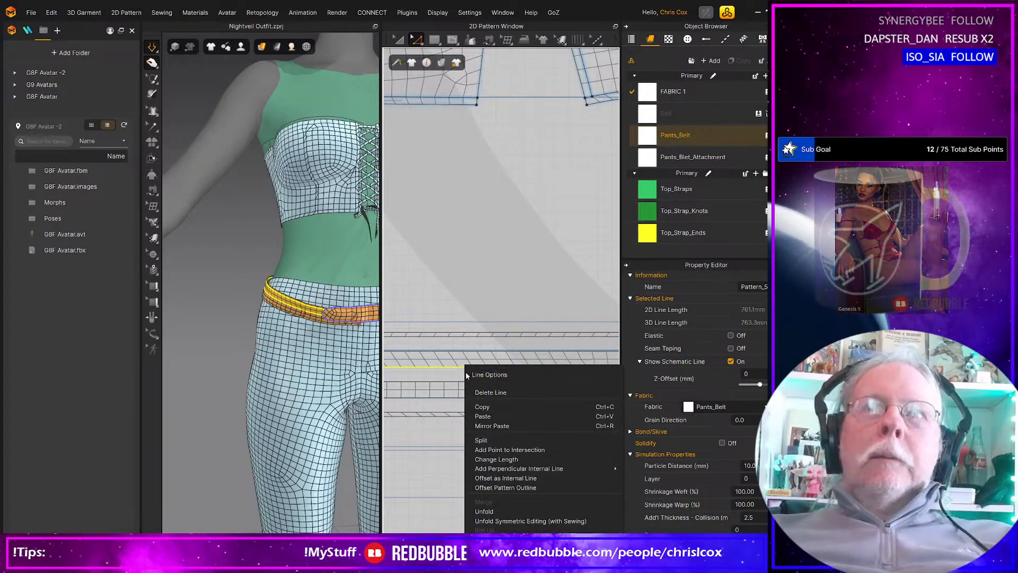
left_click(482, 441)
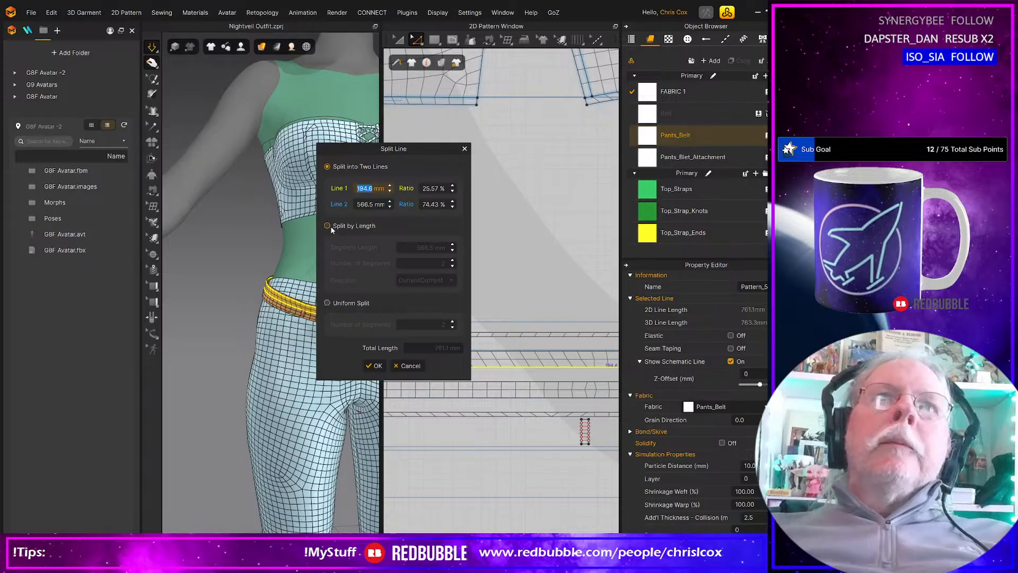
left_click(328, 302)
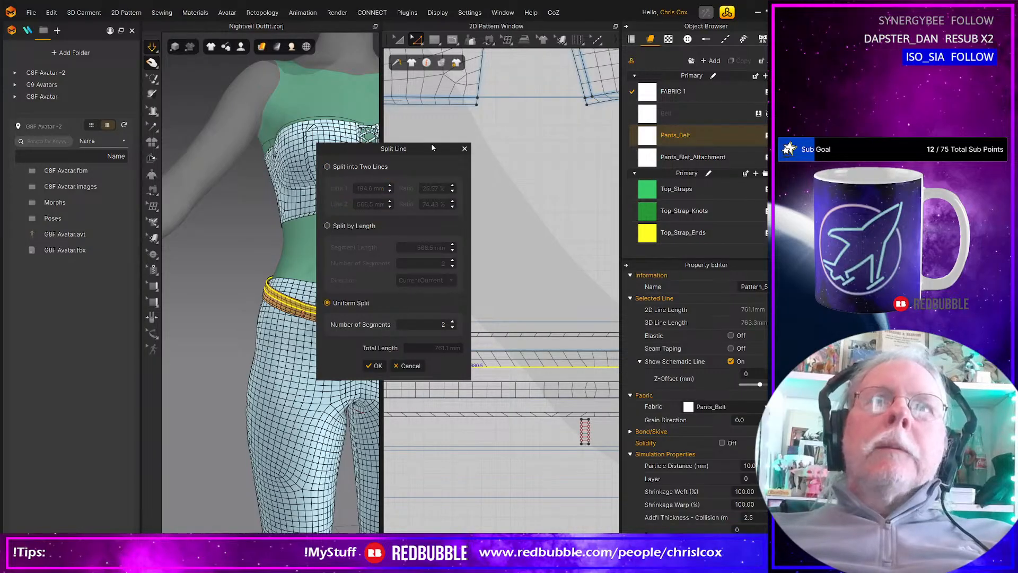
left_click_drag(432, 148, 291, 149)
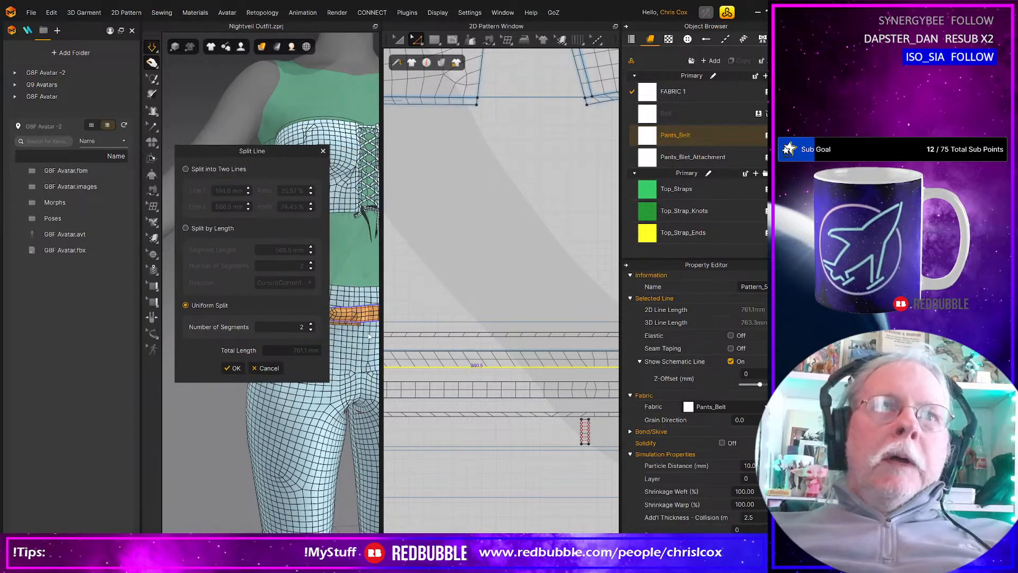
left_click(311, 323)
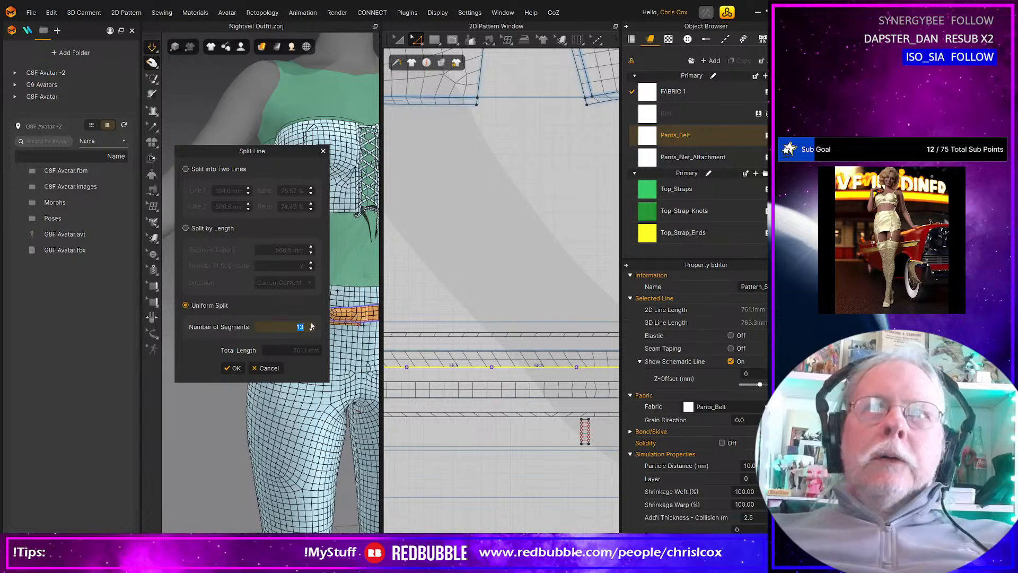
left_click(311, 324)
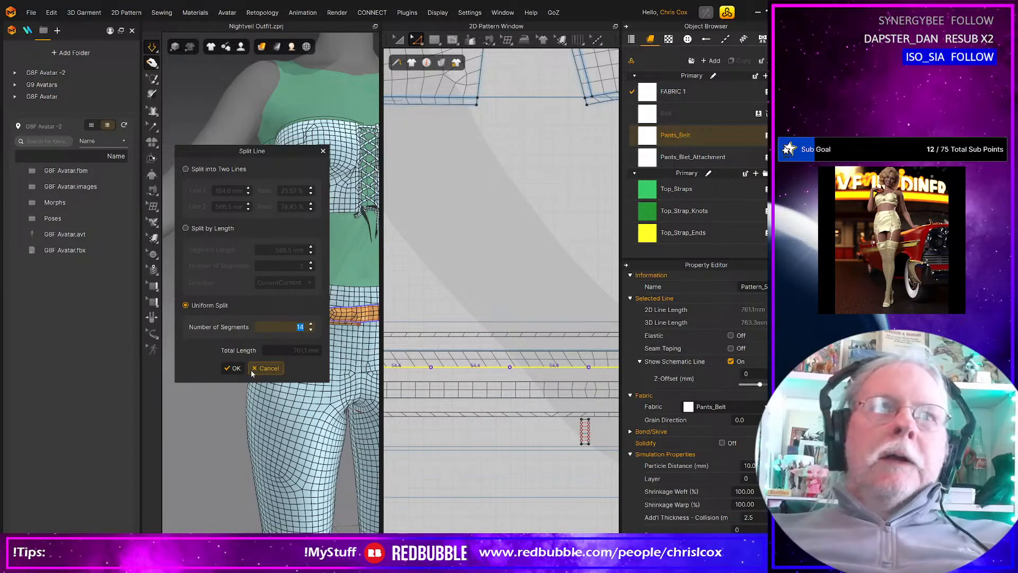
left_click(235, 368)
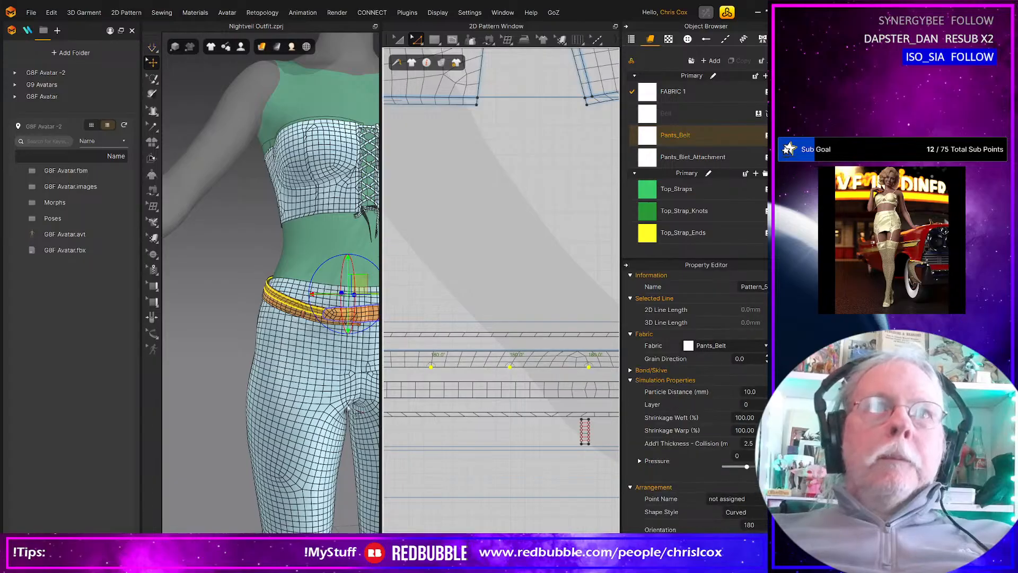
Step: Split the upper long edge of the same belt strip uniformly into 14 segments
left_click(541, 351)
right_click(541, 351)
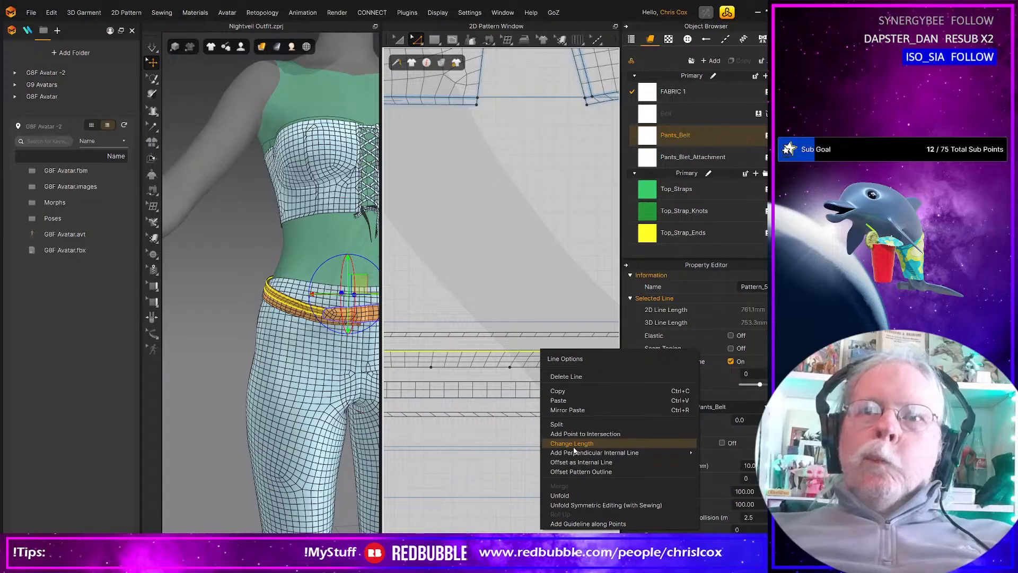
left_click(557, 424)
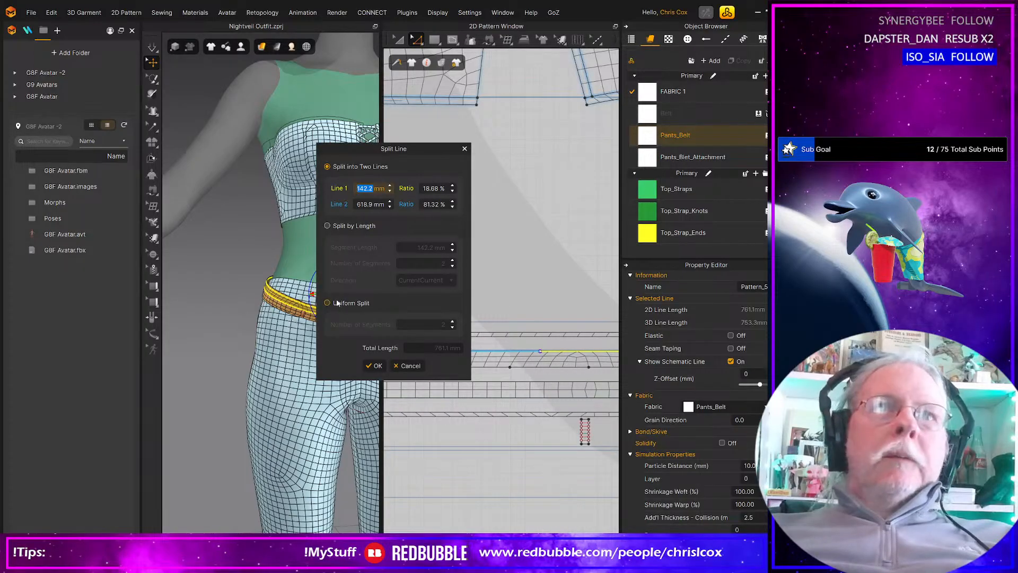
left_click(327, 302)
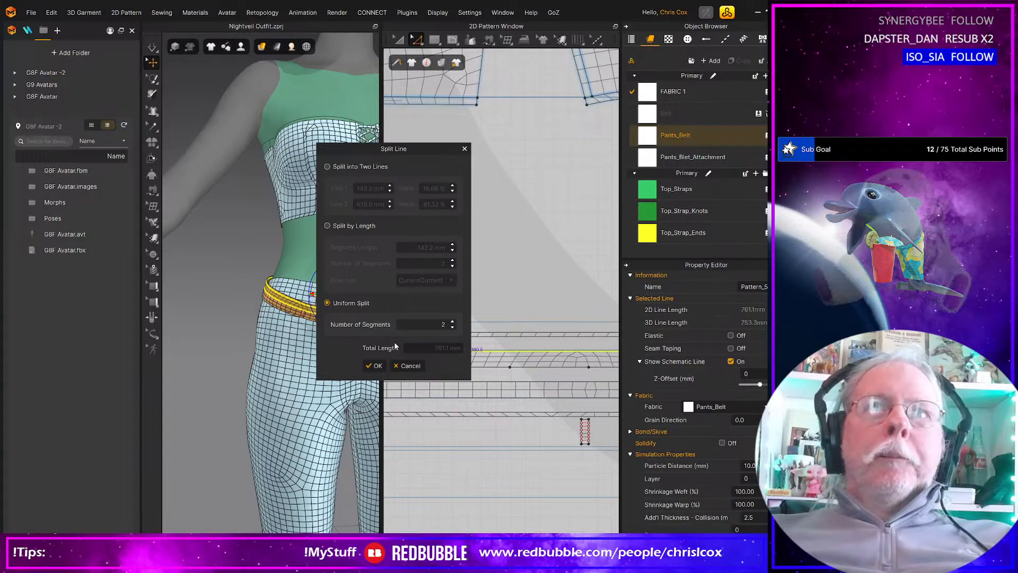
left_click(433, 329)
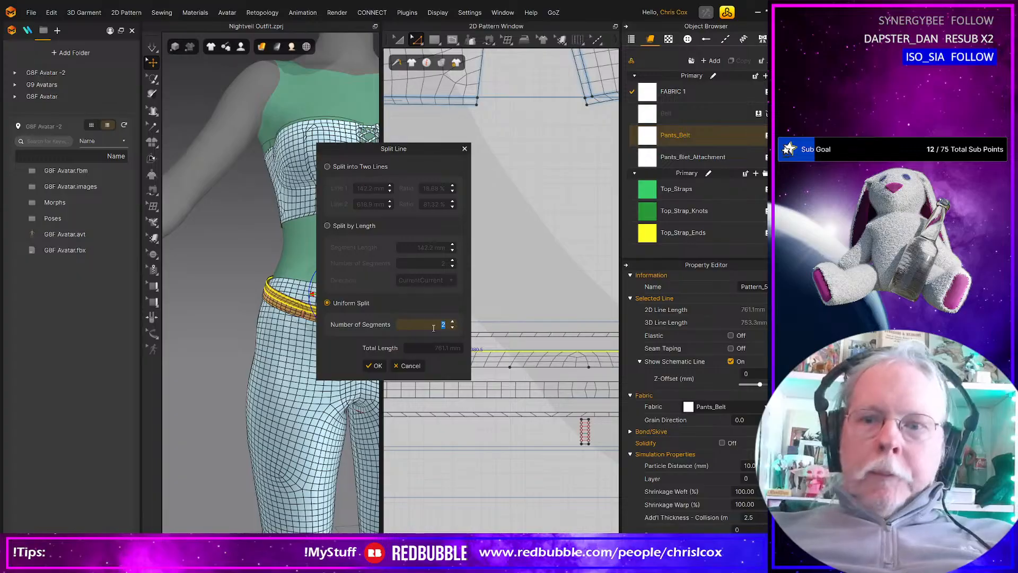
left_click(374, 365)
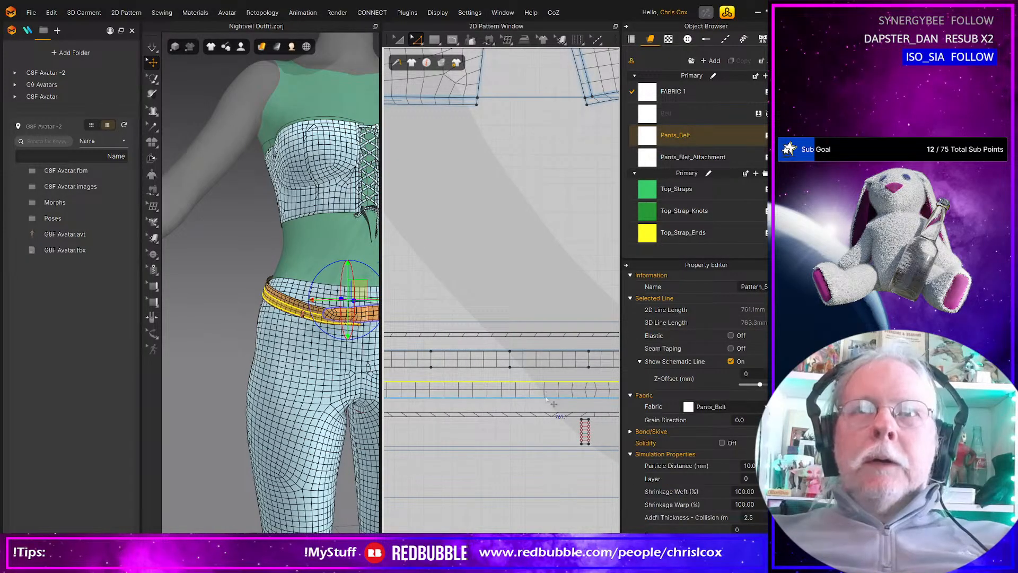
left_click(547, 396, "shift")
right_click(546, 398)
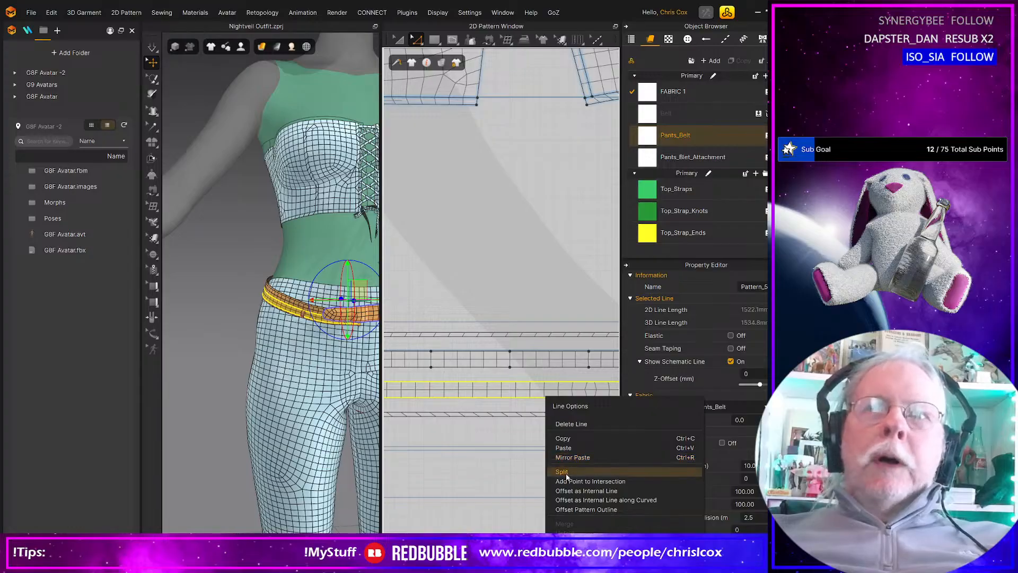
left_click(562, 471)
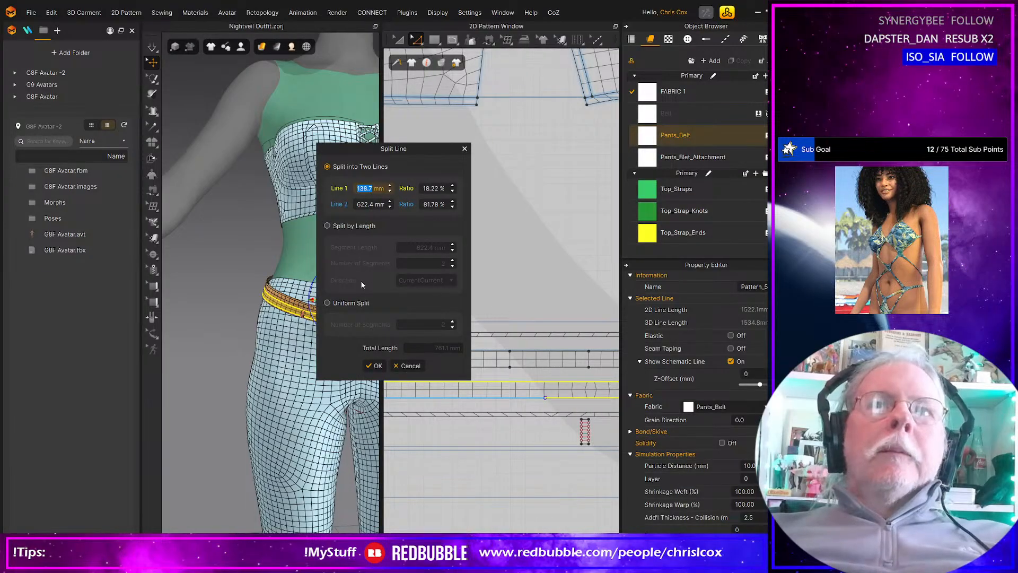
left_click(419, 367)
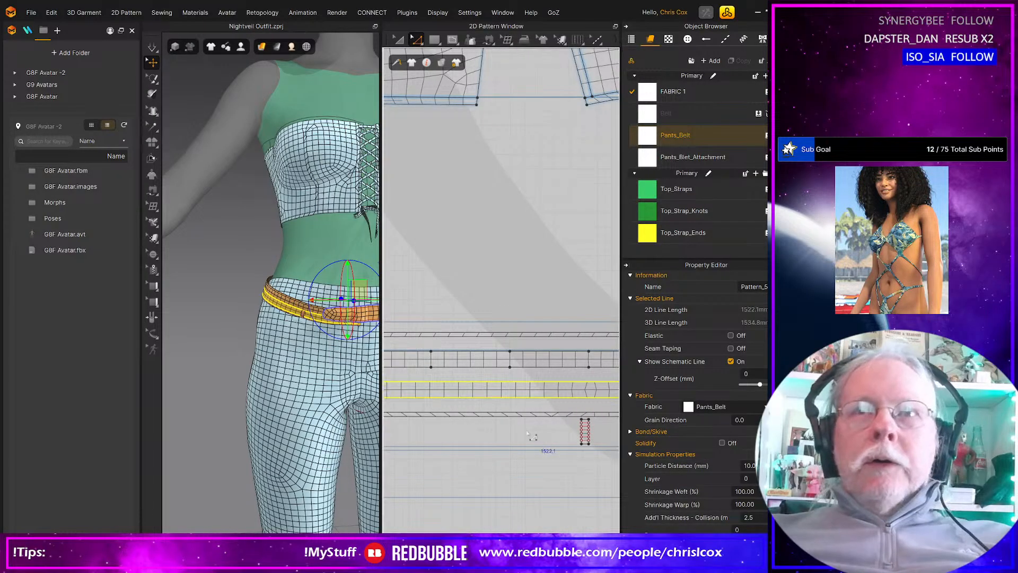
left_click(525, 397)
right_click(525, 398)
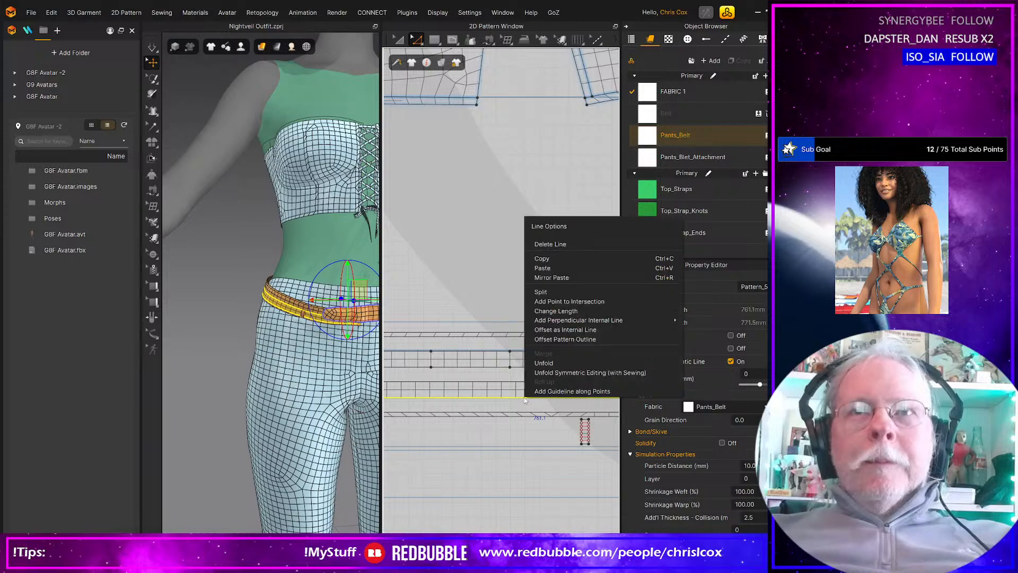
left_click(560, 293)
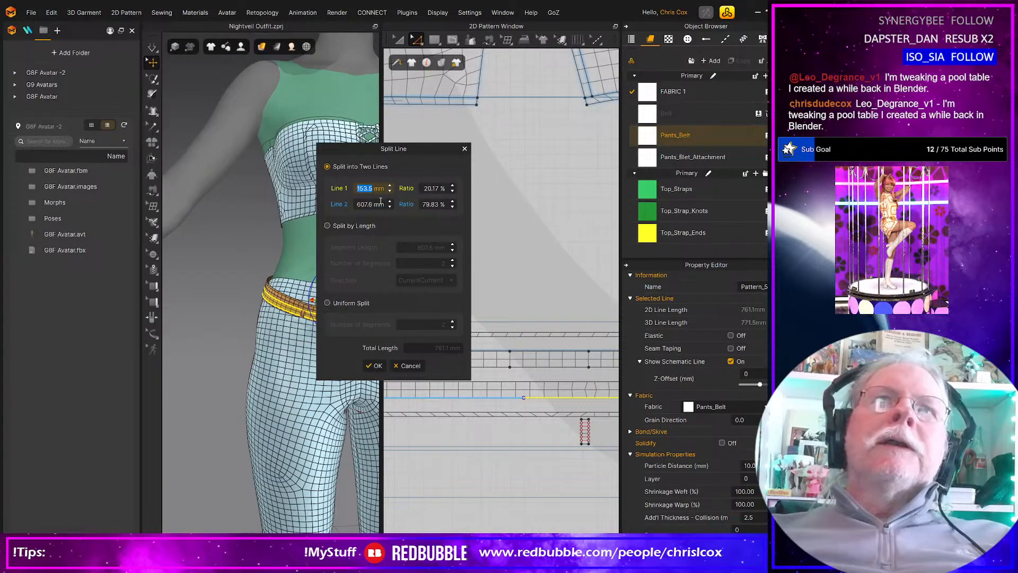
left_click(341, 307)
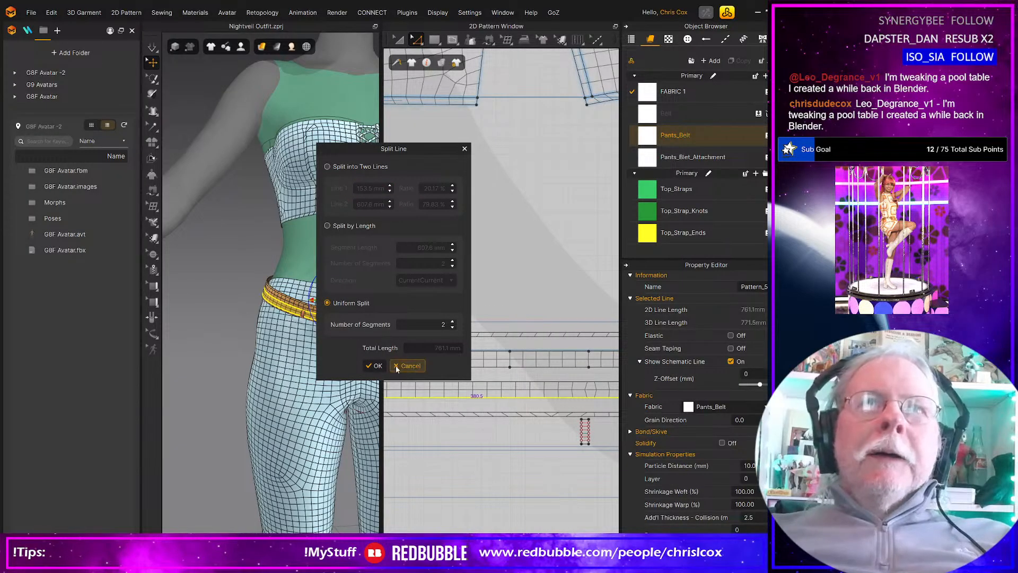
left_click(374, 366)
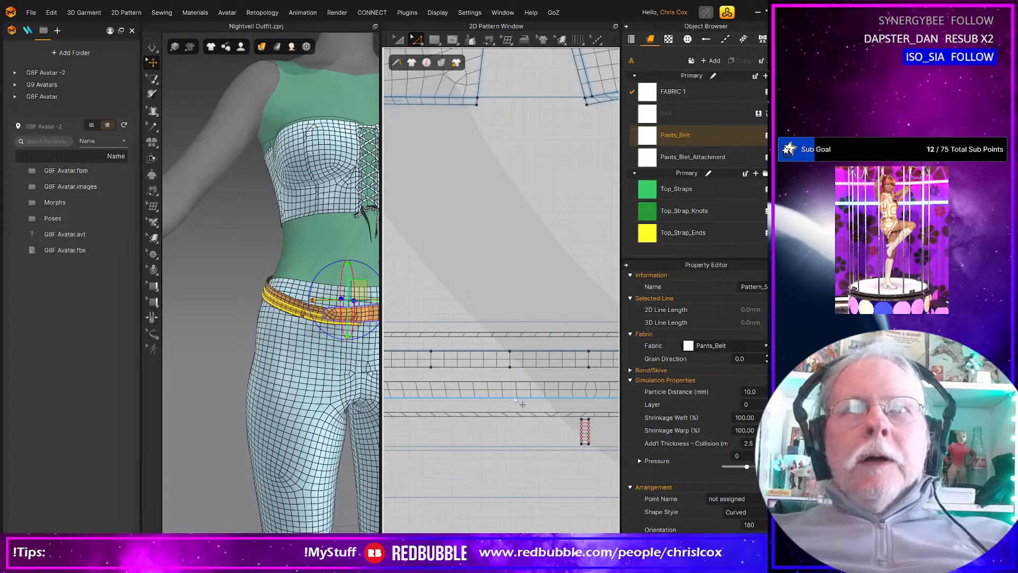
Step: Split the lower long edge of the third belt strip uniformly into 14 segments
left_click(514, 397)
right_click(515, 398)
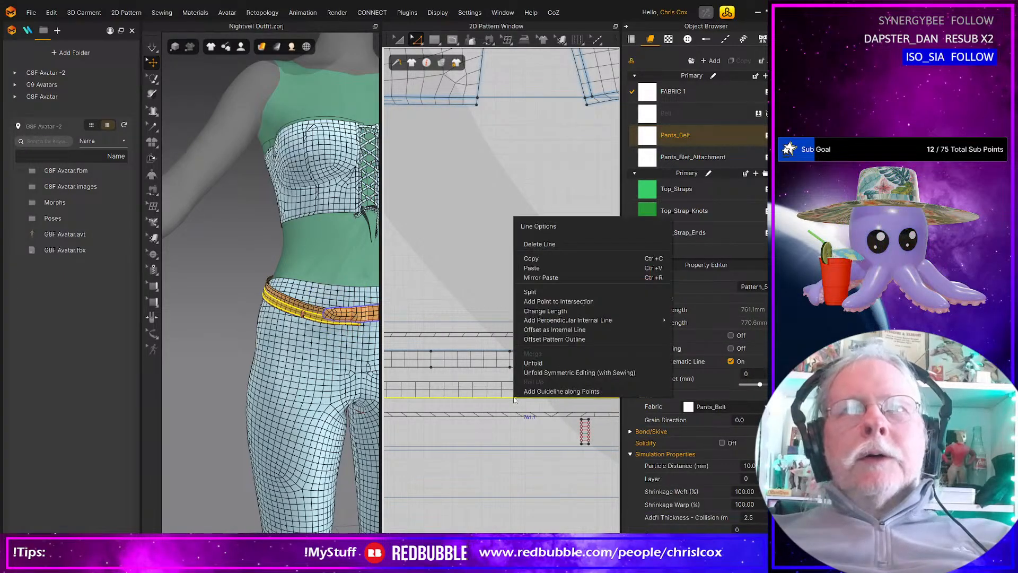
left_click(530, 292)
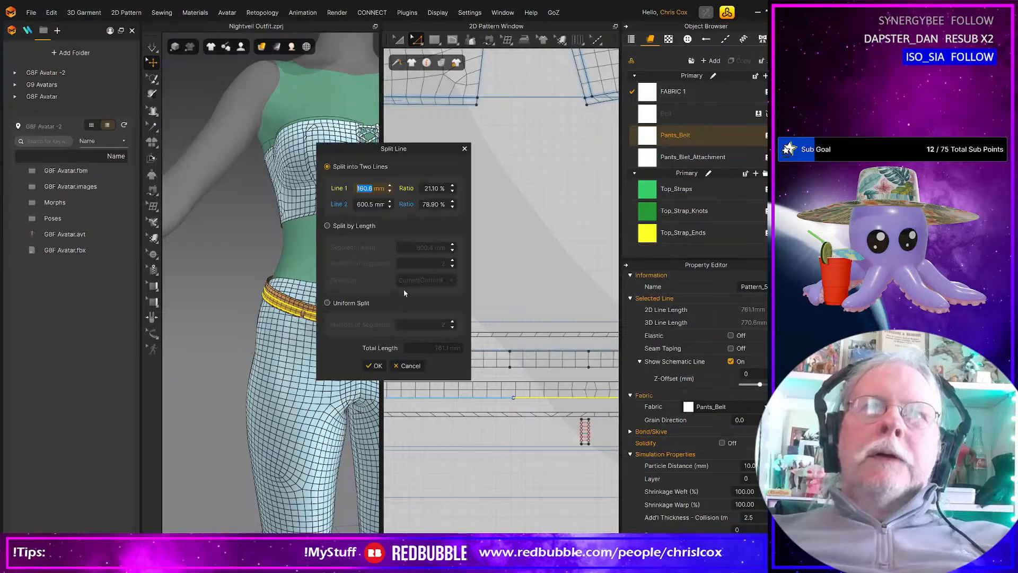
left_click(346, 303)
left_click(434, 325)
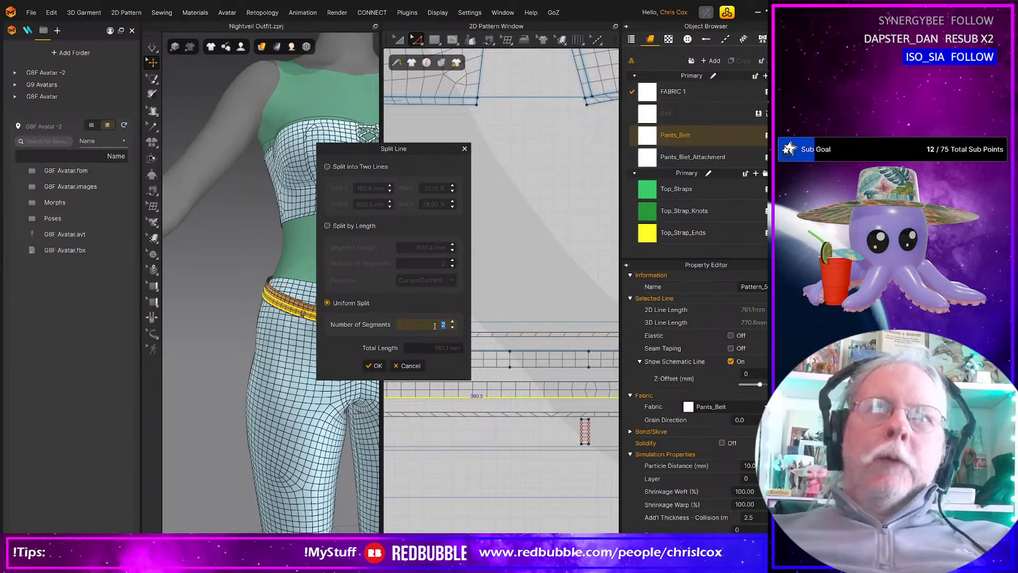
key("Return")
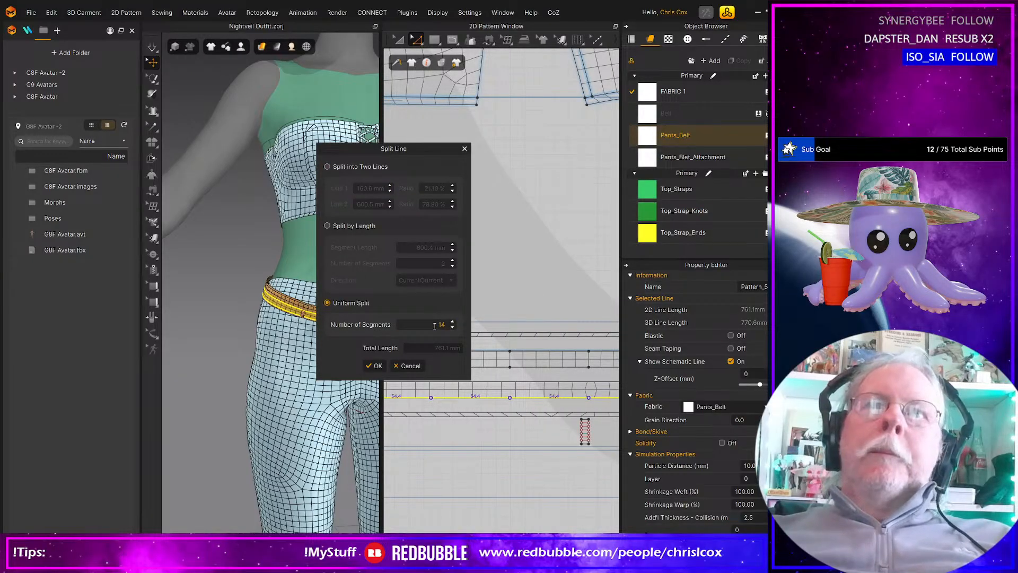
left_click(374, 366)
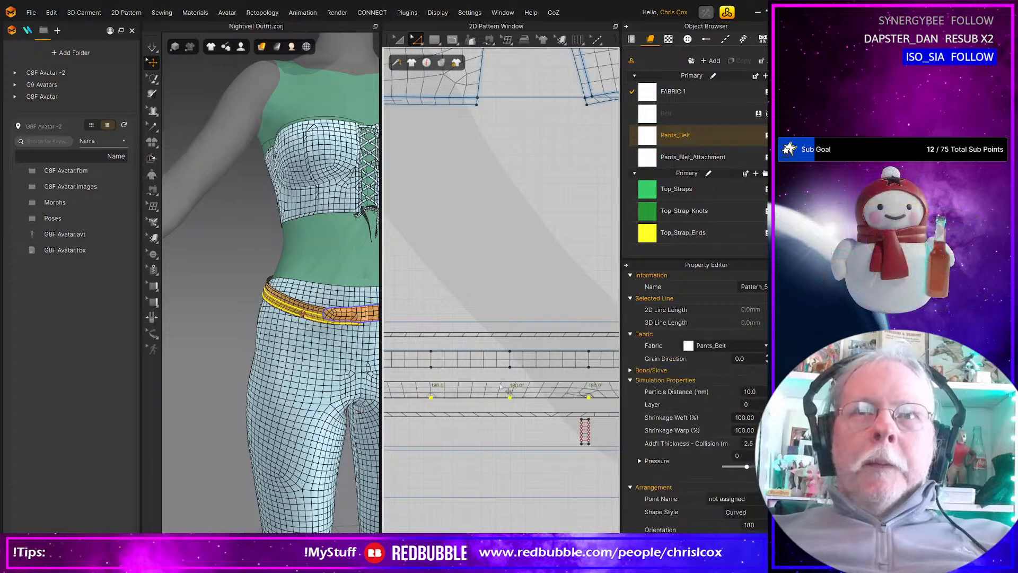
Step: Split the upper long edge of the third belt strip uniformly into 14 segments
right_click(500, 387)
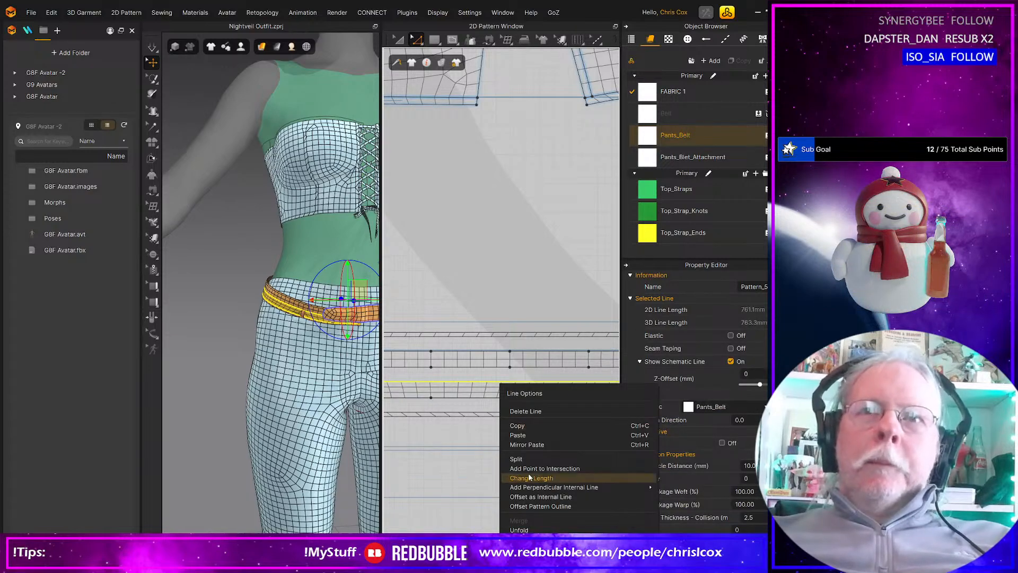
left_click(517, 459)
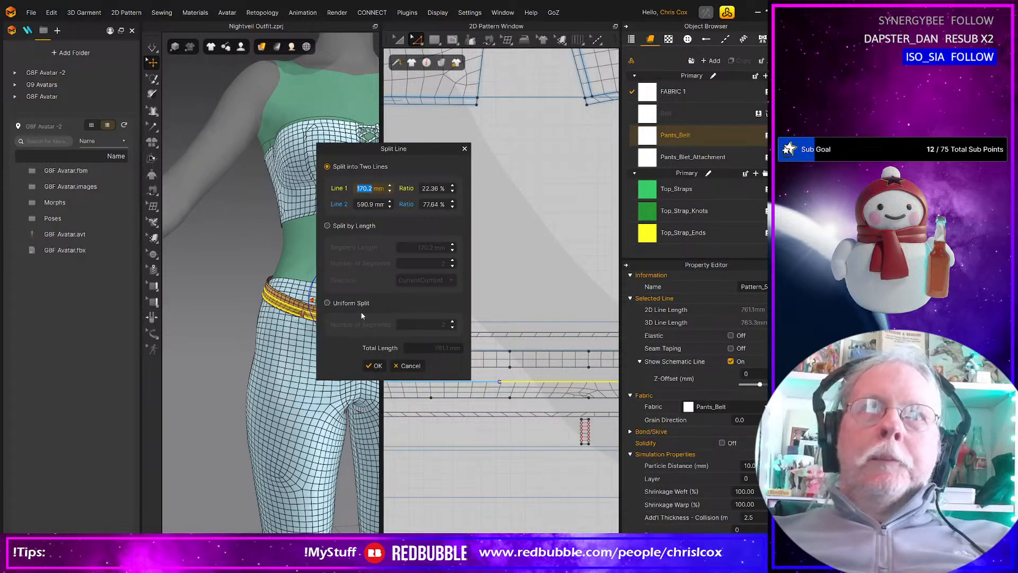
left_click(327, 303)
left_click(427, 325)
type("1")
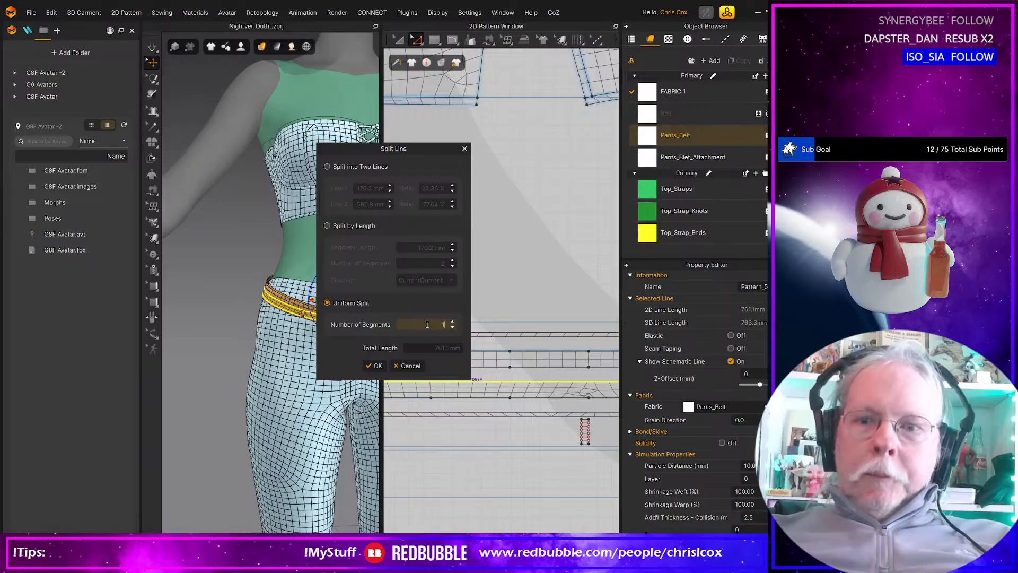
type("4")
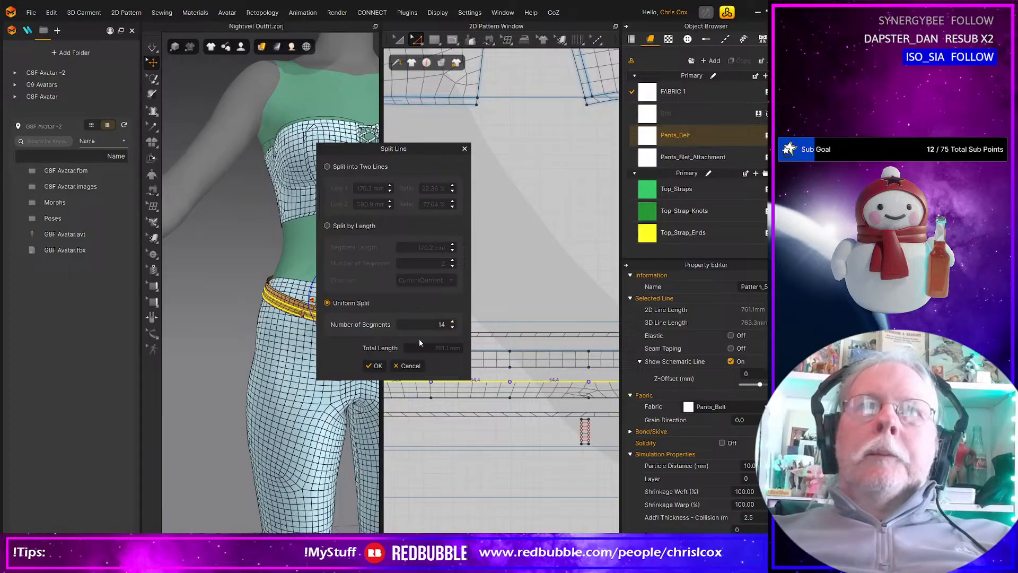
left_click(374, 365)
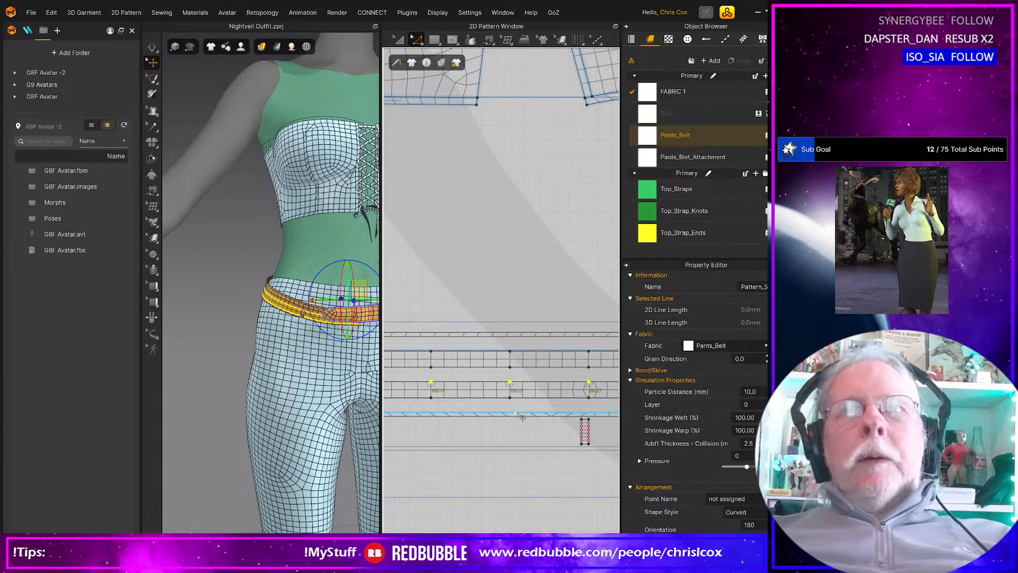
Step: Split the upper long edge of the lowest, narrow belt strip uniformly into 14 segments
left_click(515, 412)
right_click(514, 412)
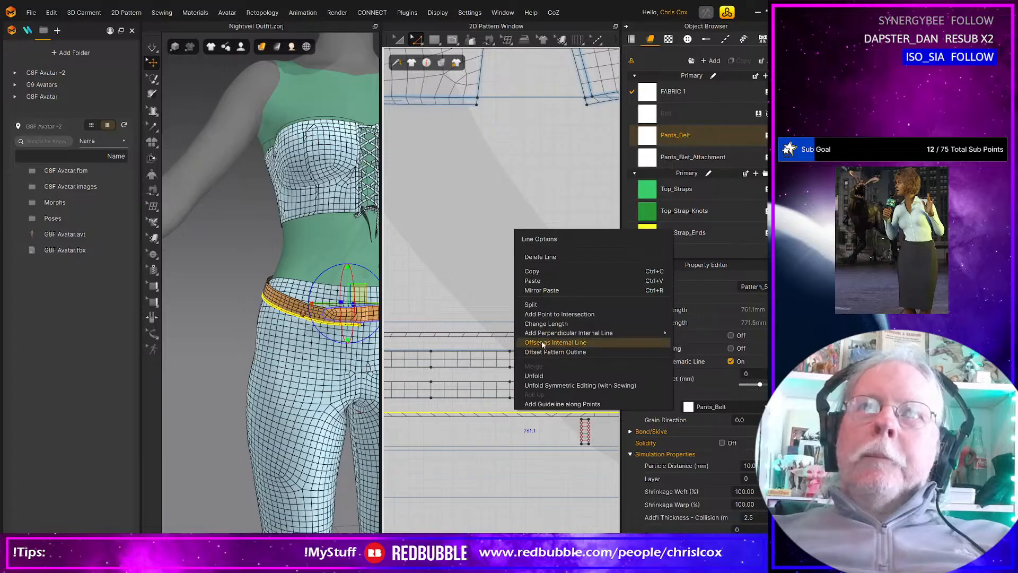
left_click(531, 304)
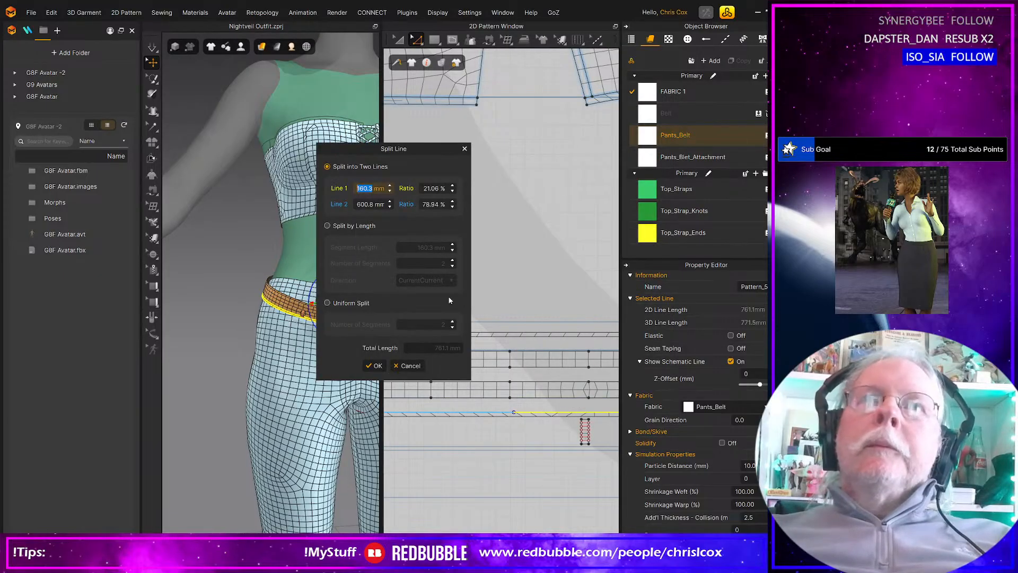
left_click(347, 308)
left_click(445, 327)
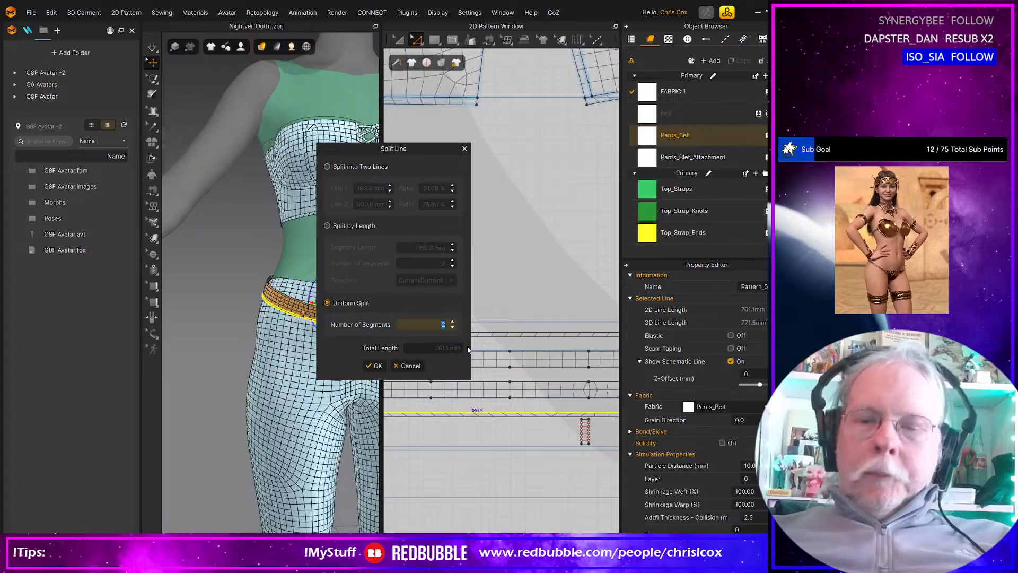
key("Return")
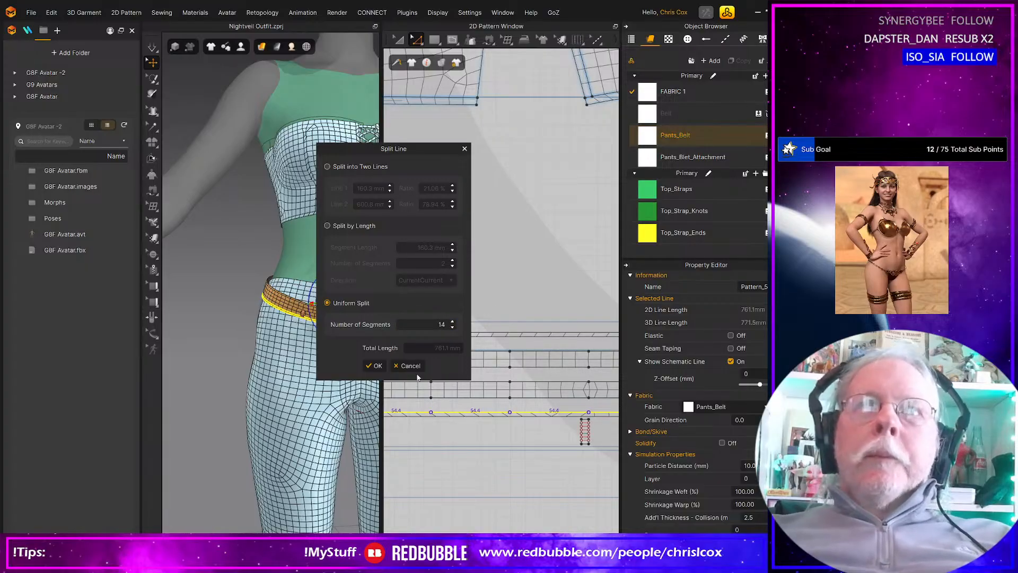
left_click(374, 366)
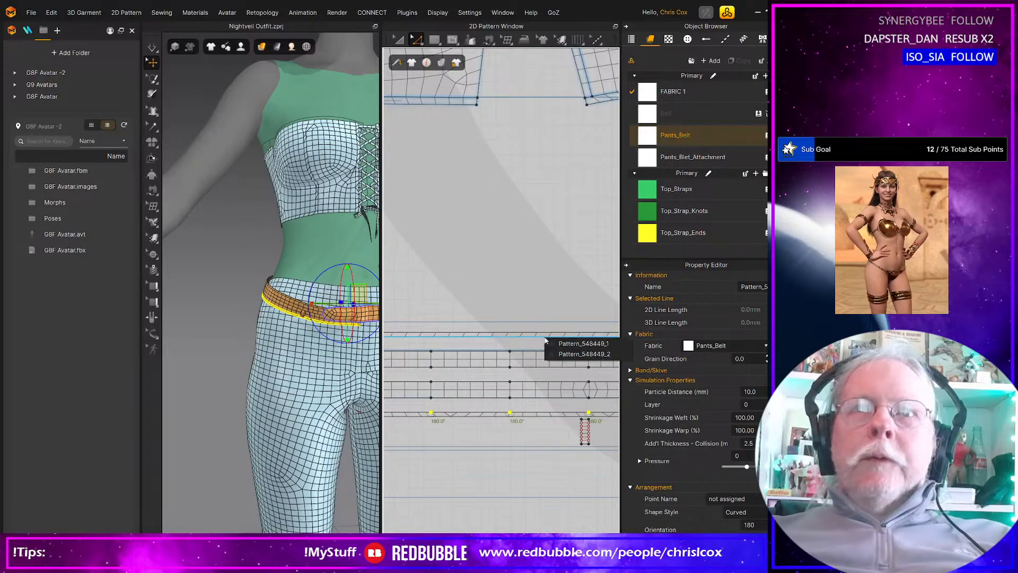
Step: Split the lower long edge of the topmost, narrow belt strip uniformly into 14 segments
left_click(544, 337)
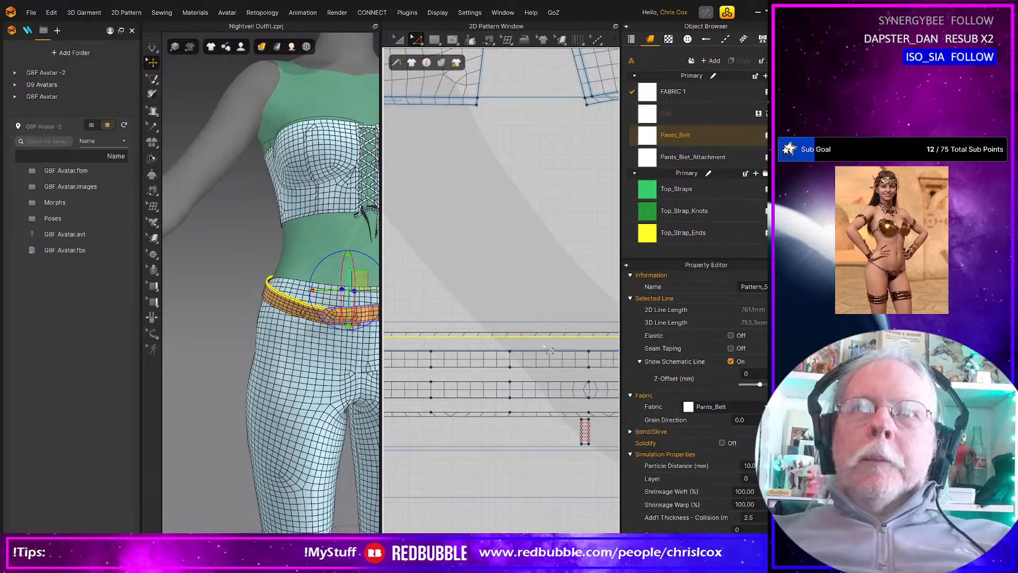
right_click(516, 339)
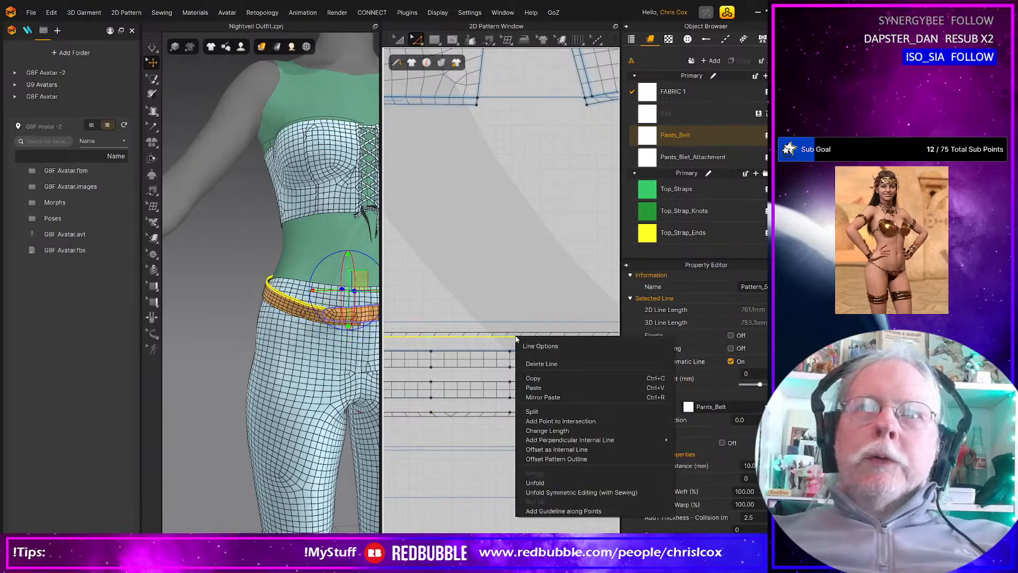
left_click(532, 412)
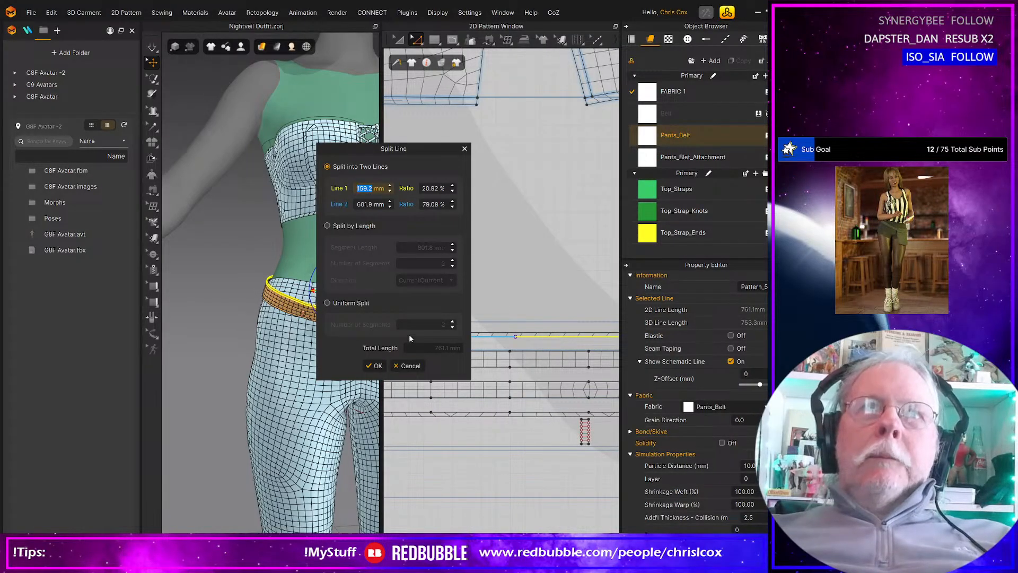
left_click(362, 304)
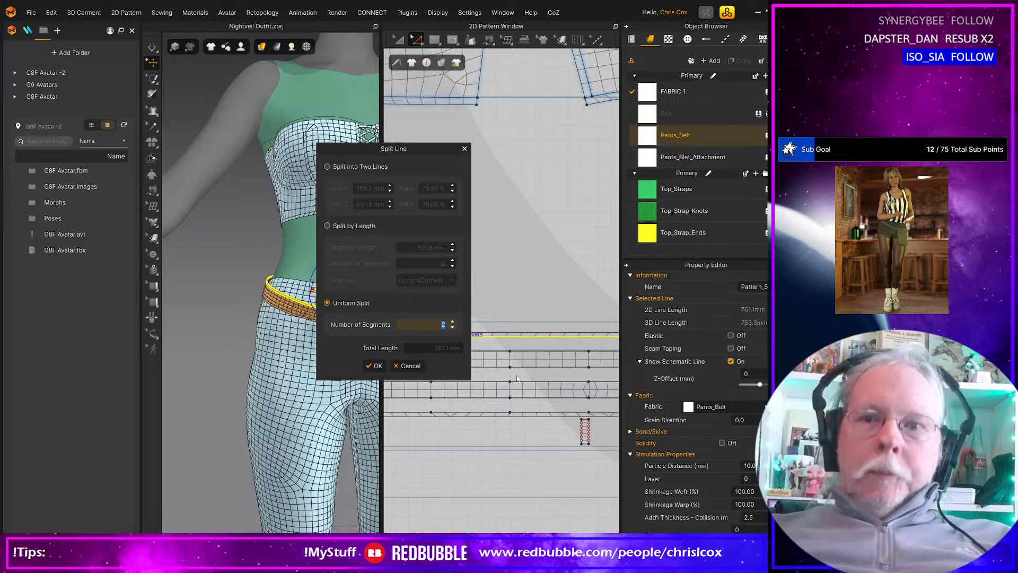
type("14")
key("Return")
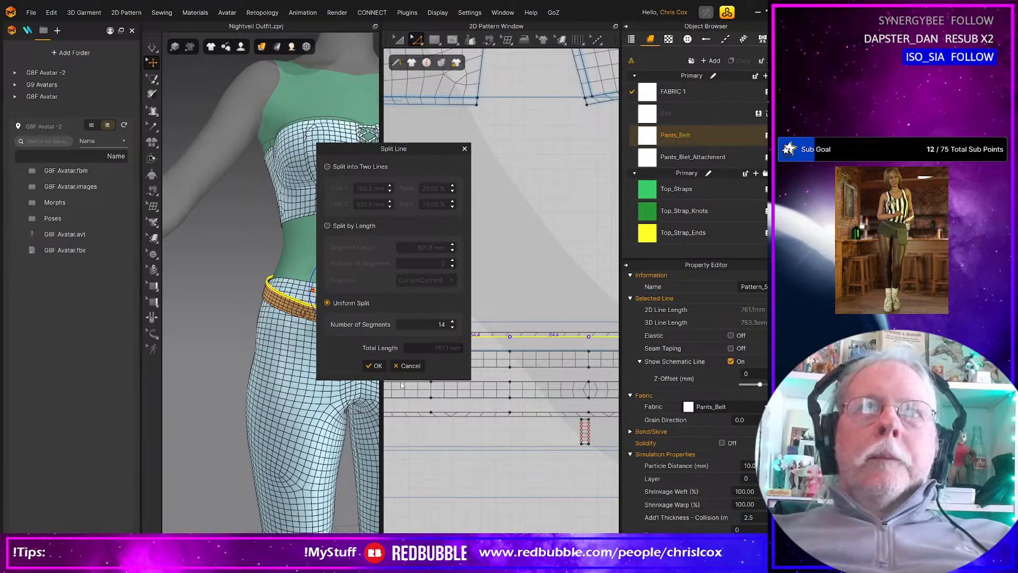
left_click(377, 370)
Step: Slide the seam from the belt loop's top edge along the third belt strip's upper edge to align it with the nearby division point
mouse_move(286, 371)
right_mouse_down()
mouse_move(333, 367)
mouse_move(265, 363)
mouse_move(282, 368)
right_mouse_up()
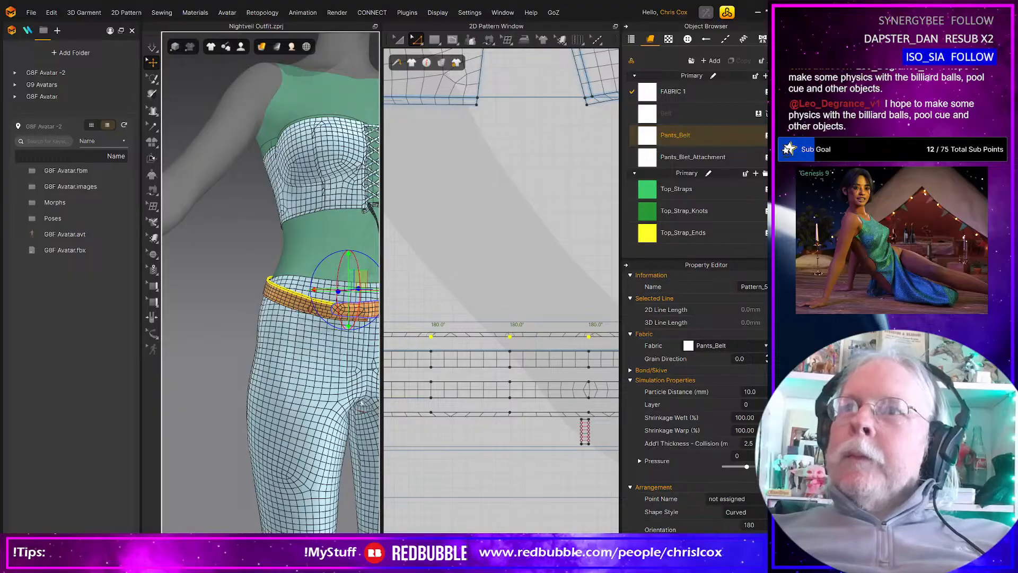
right_click_drag(362, 402, 291, 352)
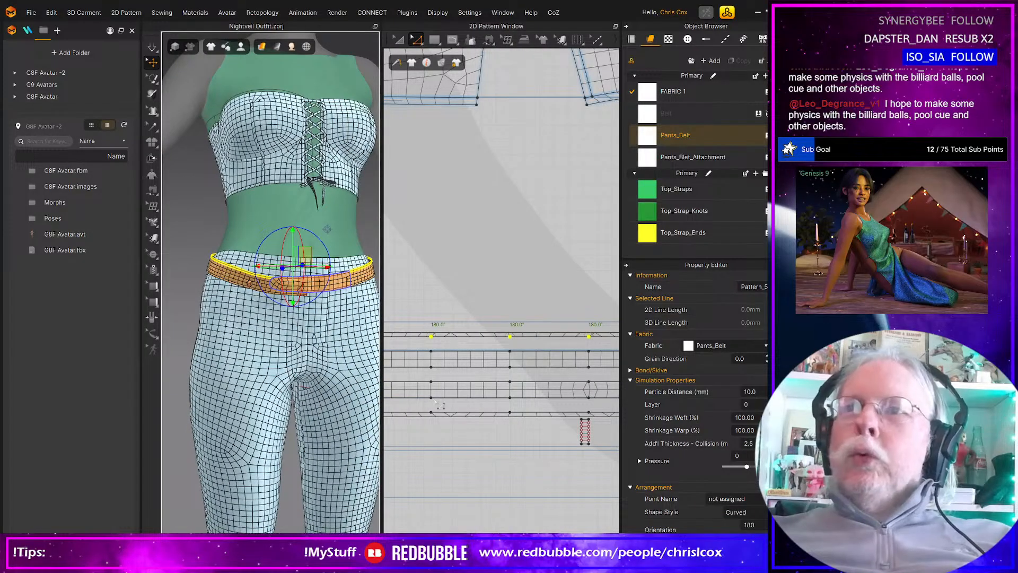
scroll(559, 427, "down", 3)
scroll(559, 427, "up", 3)
middle_click_drag(571, 425, 484, 411)
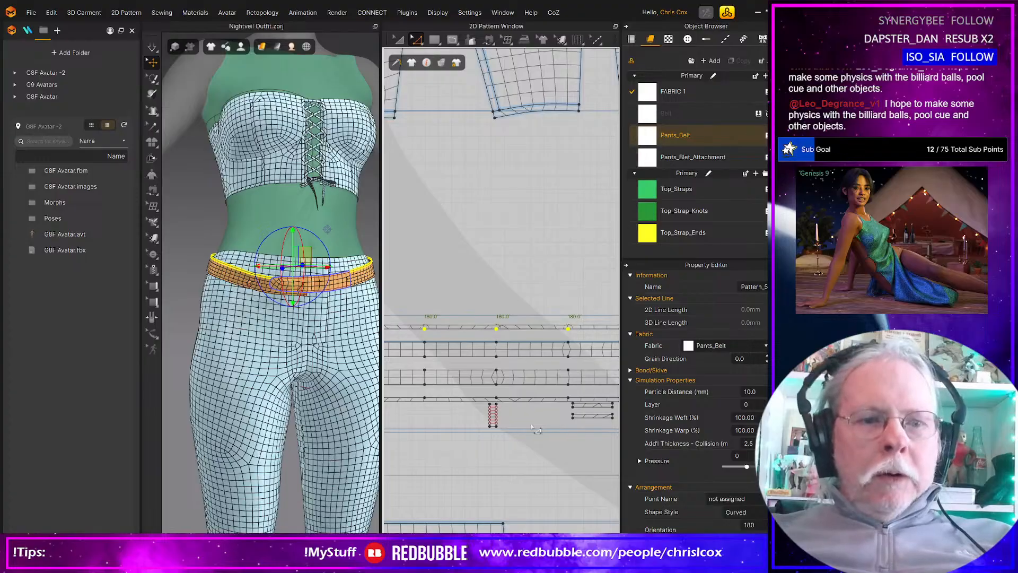
key("n")
left_click(492, 404)
left_click(493, 426)
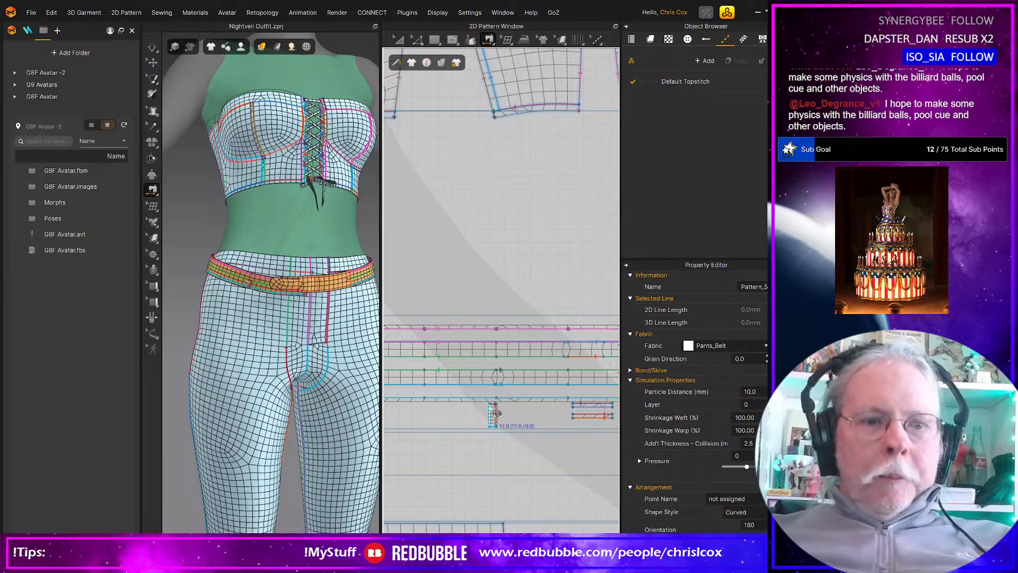
key("a")
left_click(498, 409)
scroll(498, 409, "up", 6)
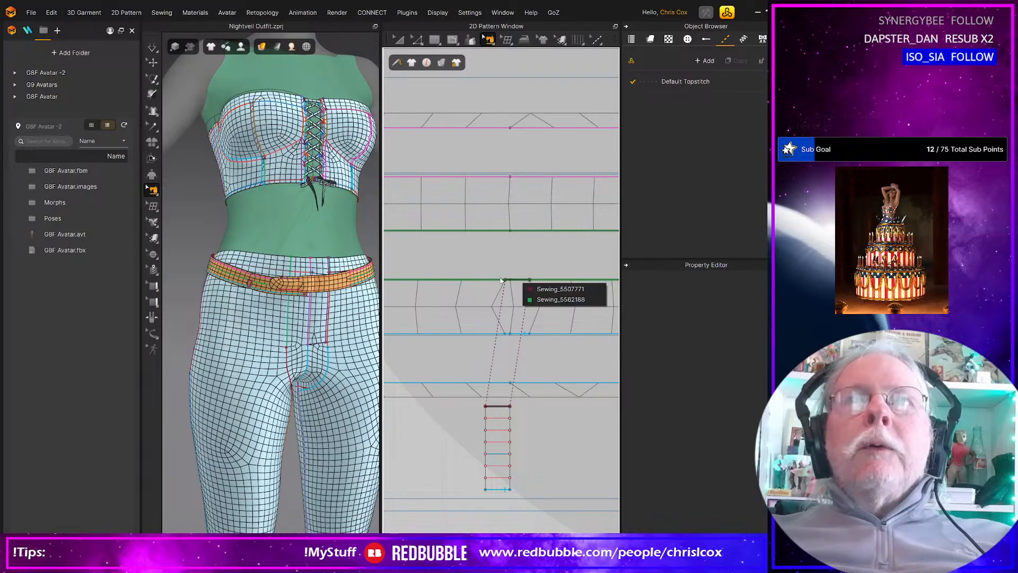
left_click(525, 280)
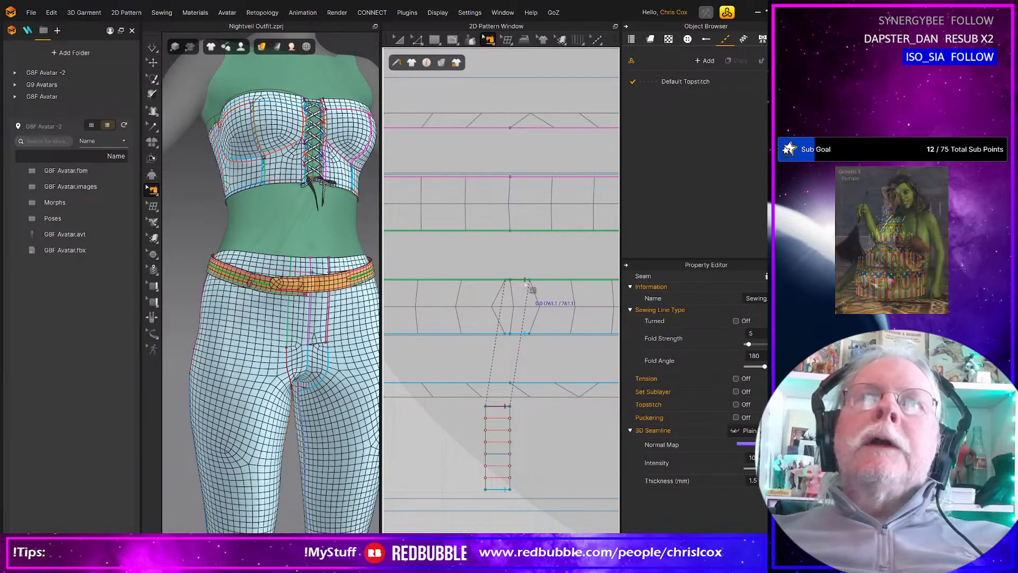
left_click(539, 260)
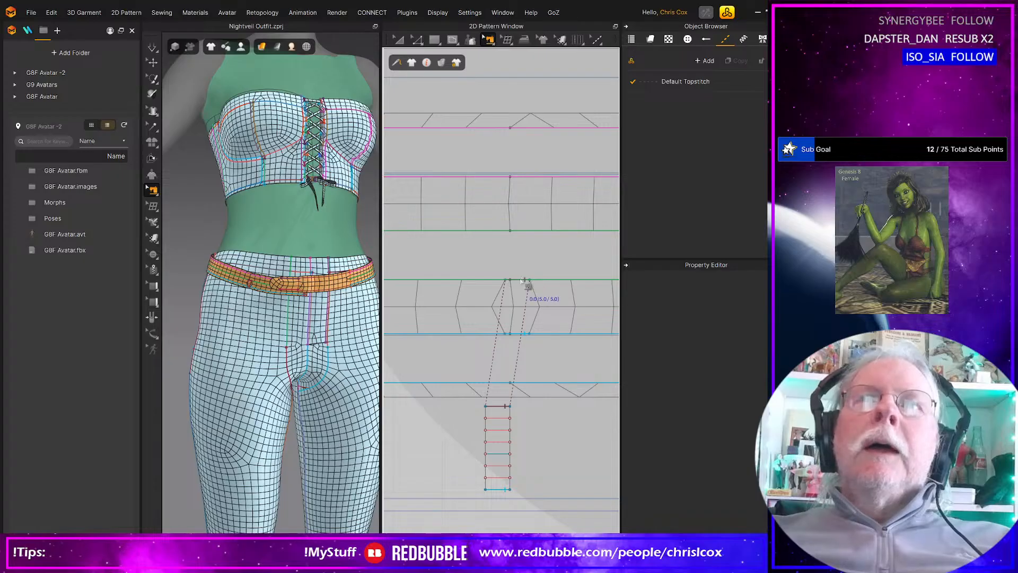
left_click(514, 282)
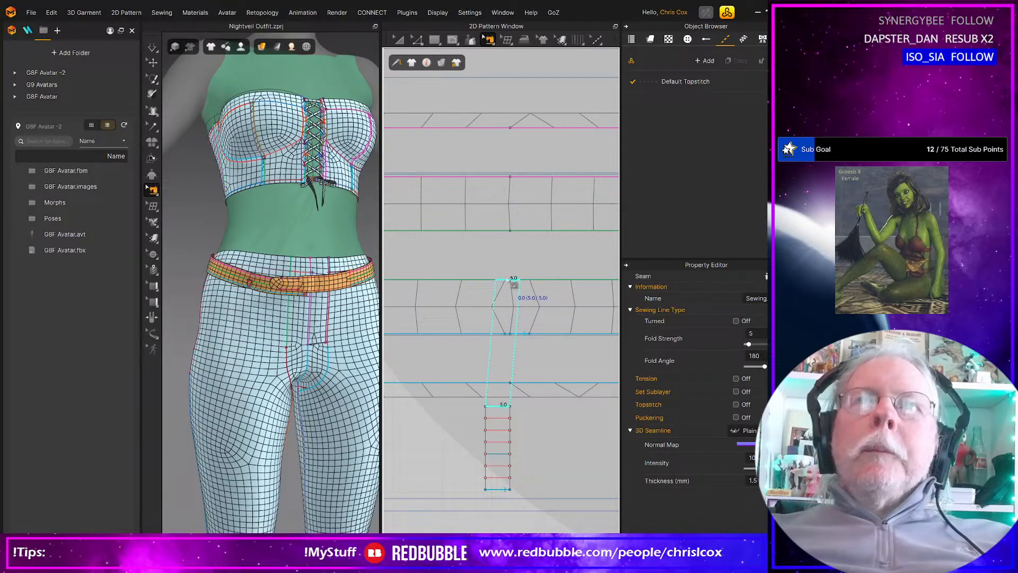
left_click_drag(513, 285, 508, 284)
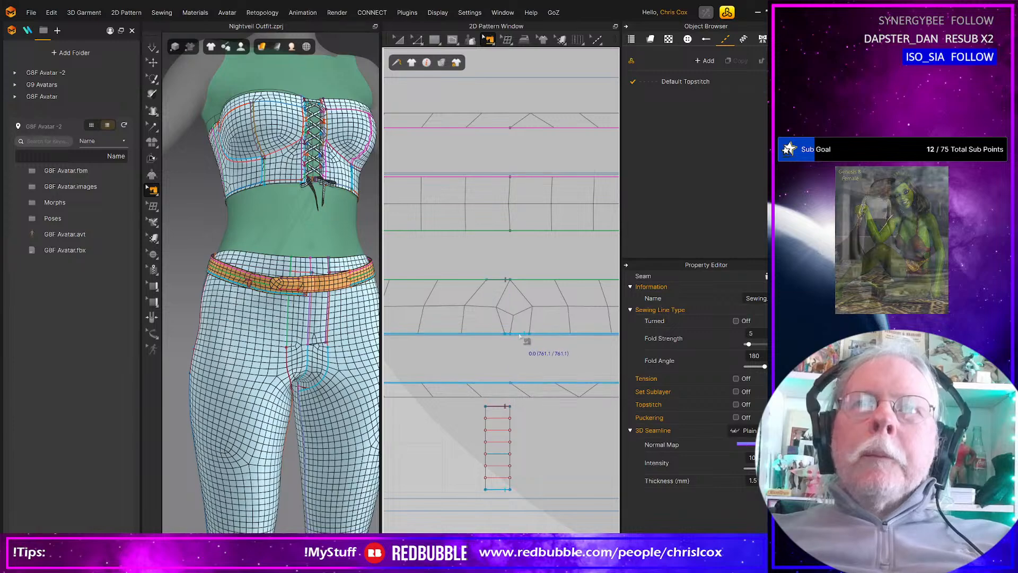
Step: Slide the seam from the belt loop's bottom edge along the third belt strip's lower edge toward the same division point
left_click(497, 490)
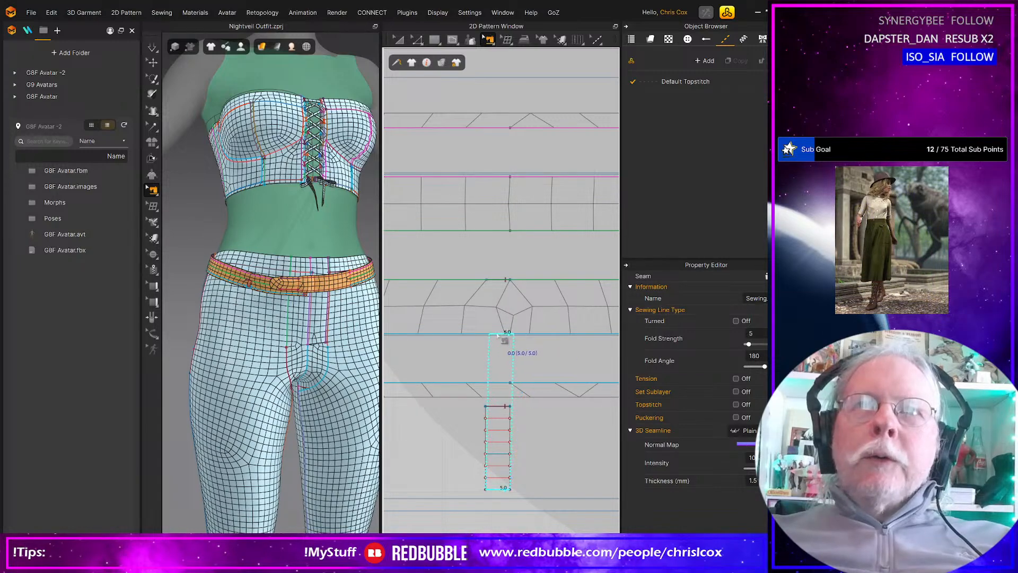
scroll(503, 374, "down", 3)
right_click_drag(297, 366, 350, 373)
scroll(487, 410, "down", 4)
scroll(488, 411, "down", 5)
middle_click_drag(488, 410, 604, 399)
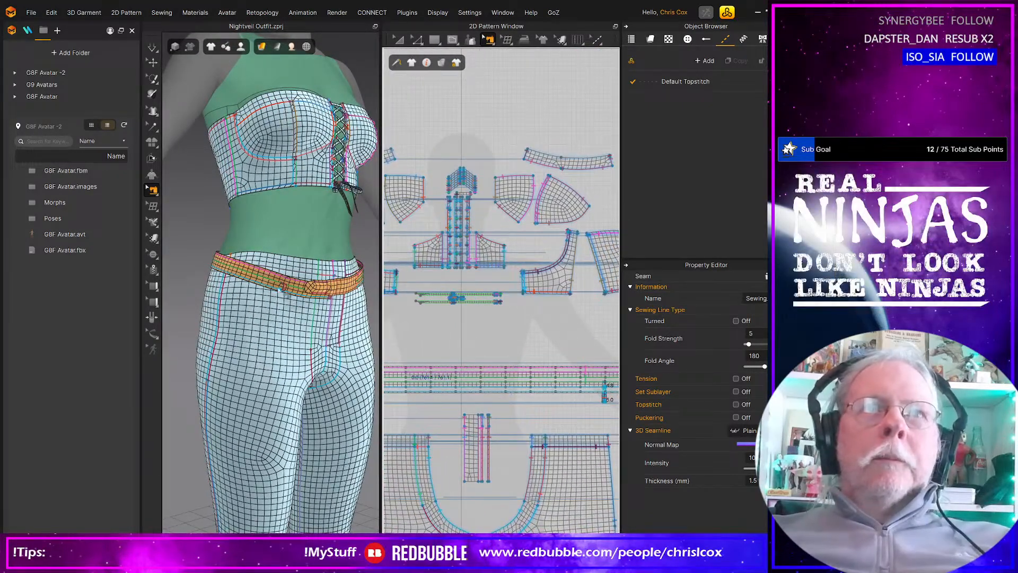
scroll(532, 391, "down", 2)
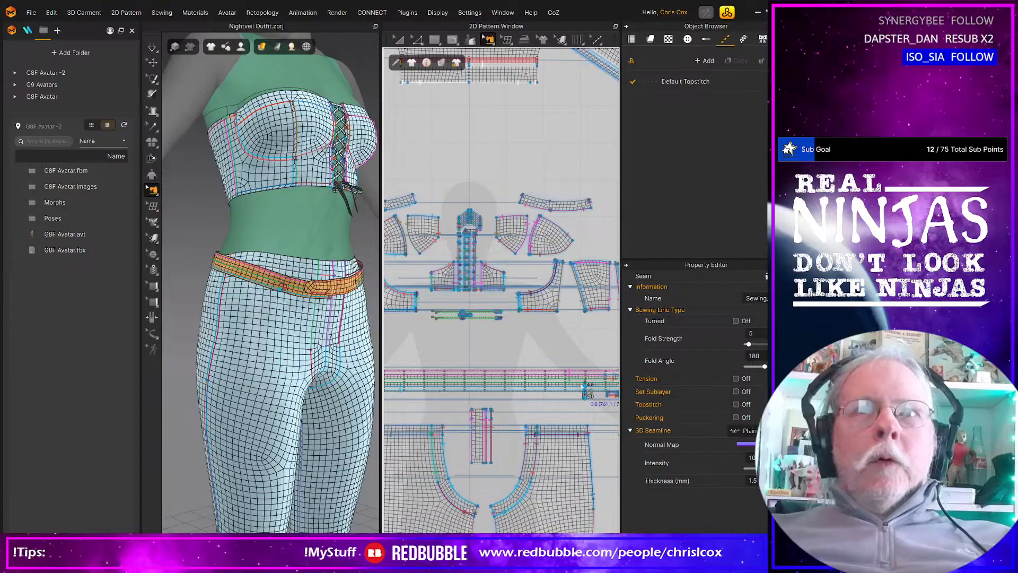
scroll(583, 391, "up", 6)
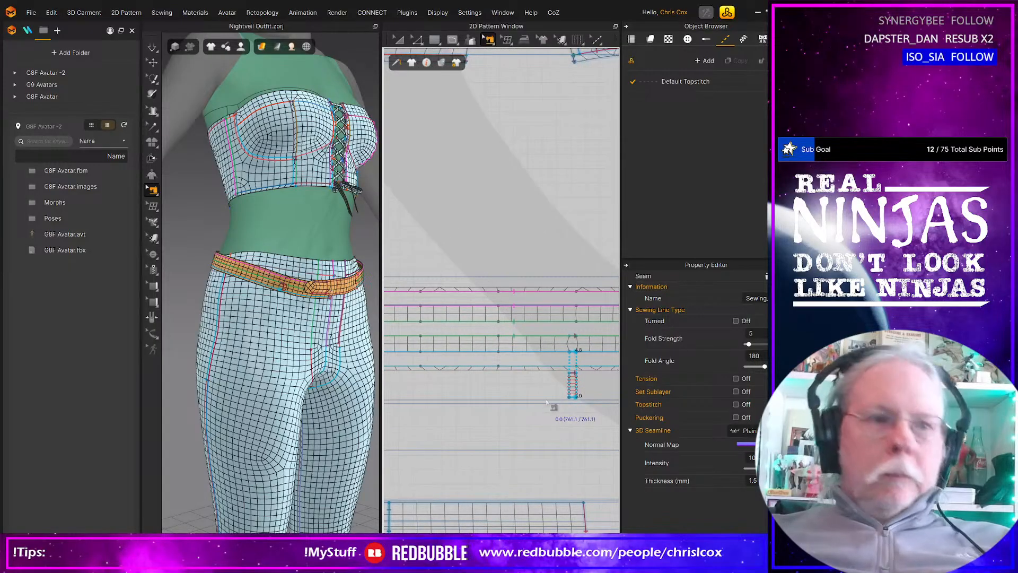
key("a")
left_click(573, 386)
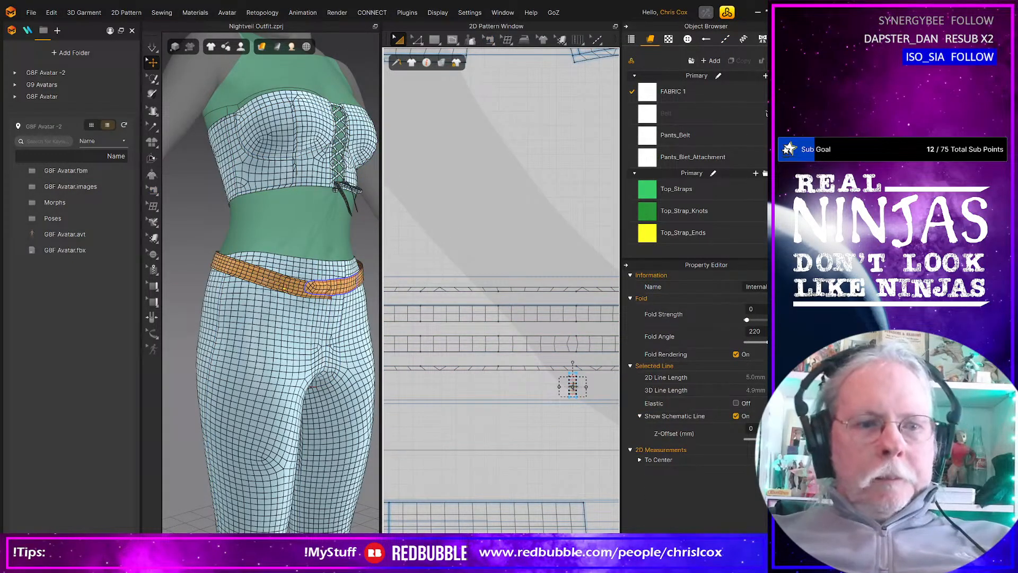
left_click_drag(572, 386, 501, 383)
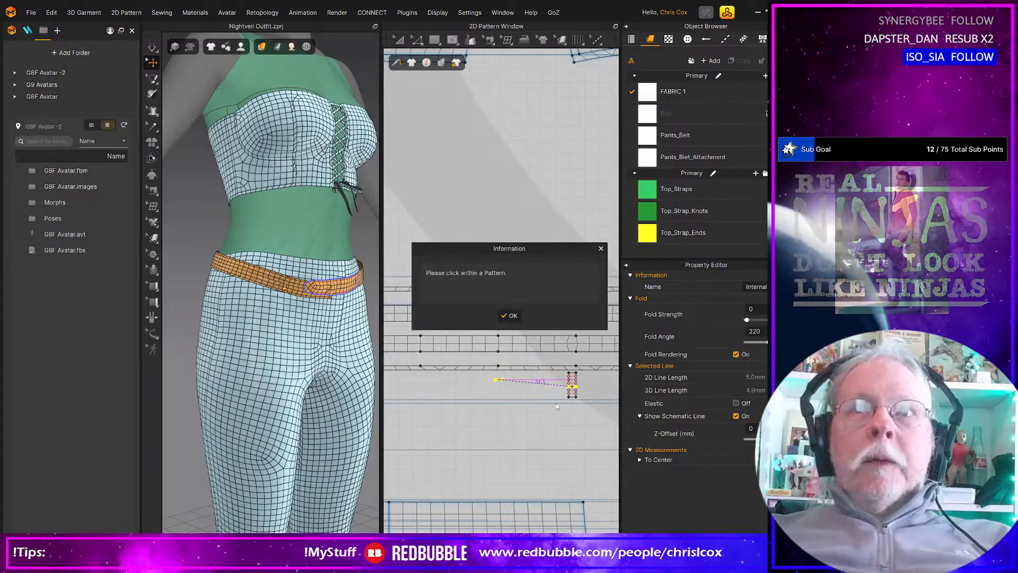
left_click(511, 316)
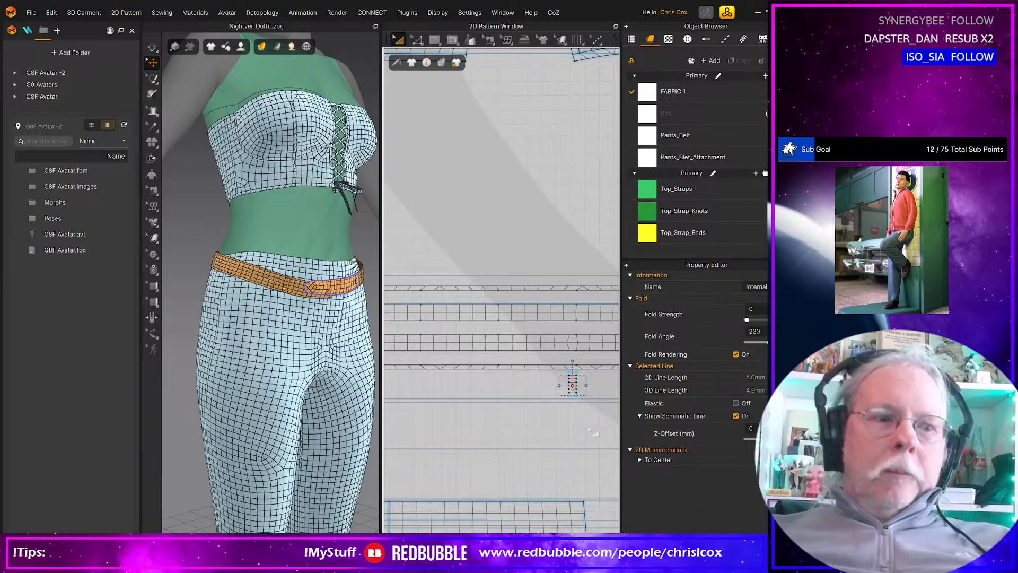
Step: Copy the whole belt loop pattern three times, placing each copy in the same row beneath the belt strips' next division point
left_click(586, 401)
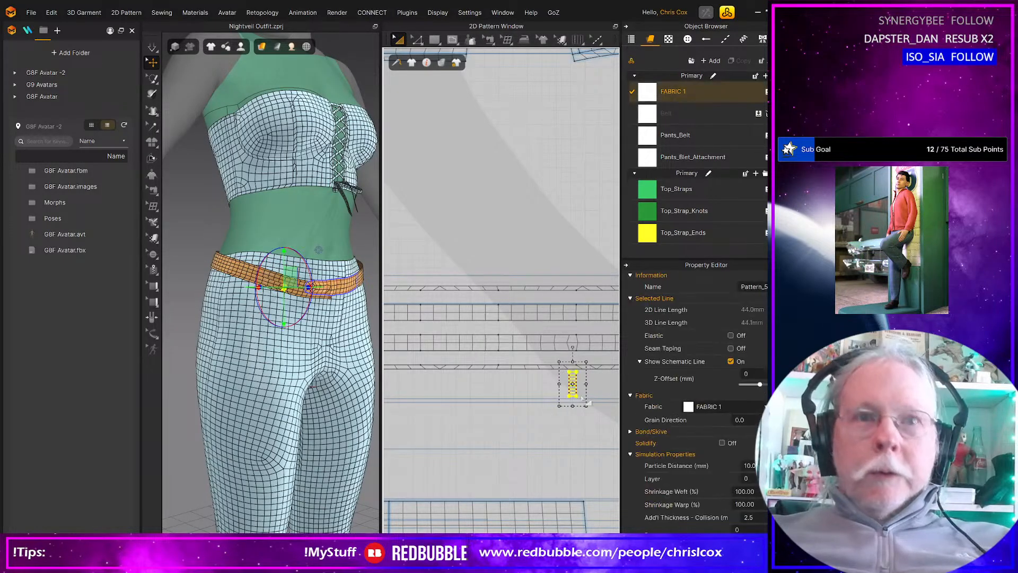
key("z")
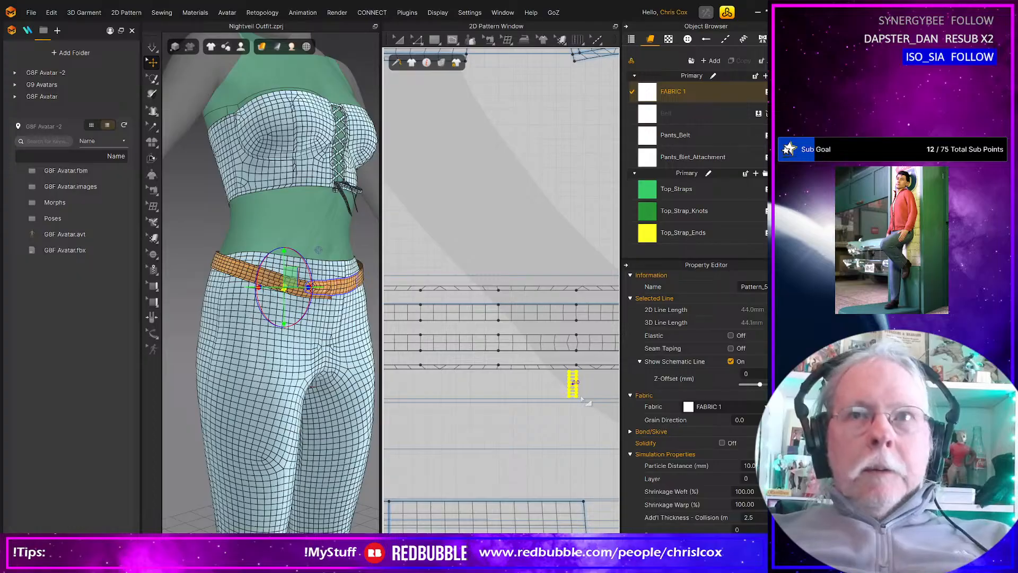
left_click(495, 393)
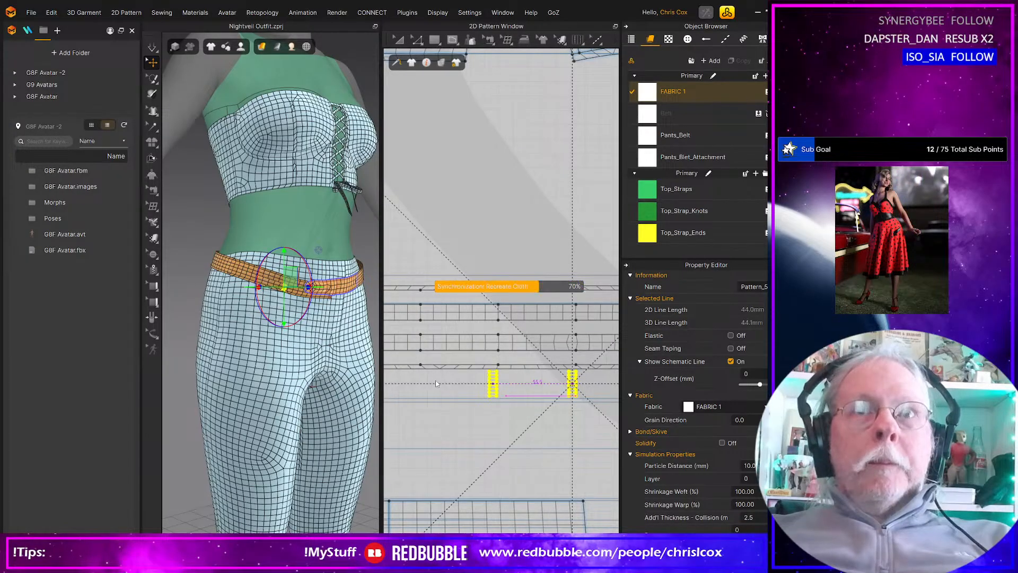
left_click(493, 383)
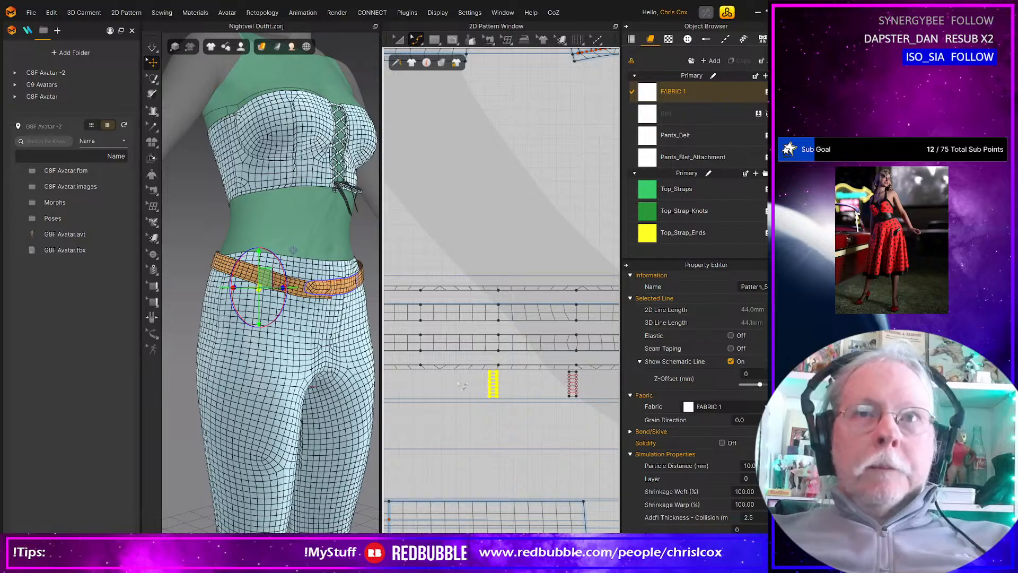
key("ctrl+v")
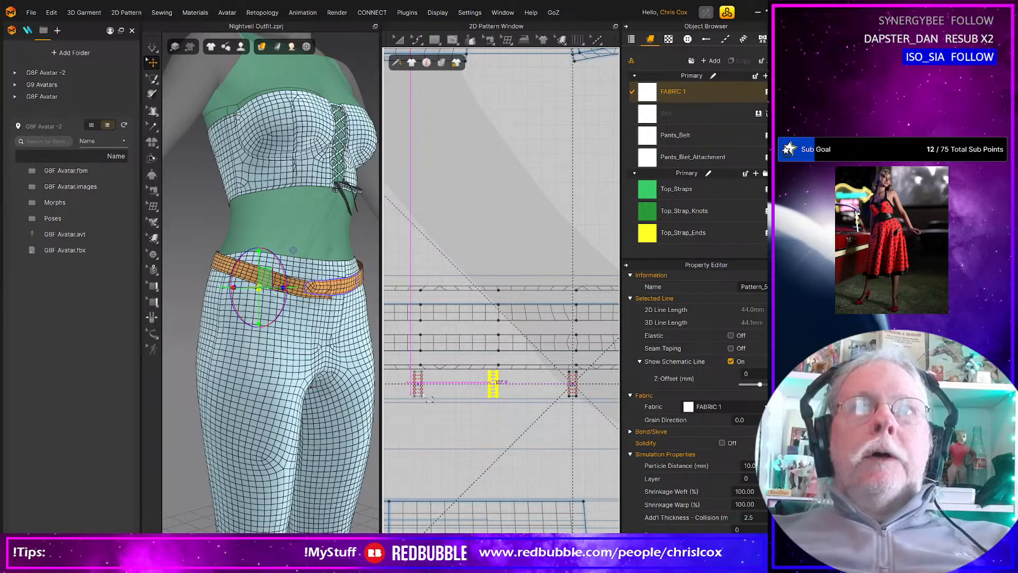
left_click(423, 395)
middle_click_drag(423, 394, 550, 404)
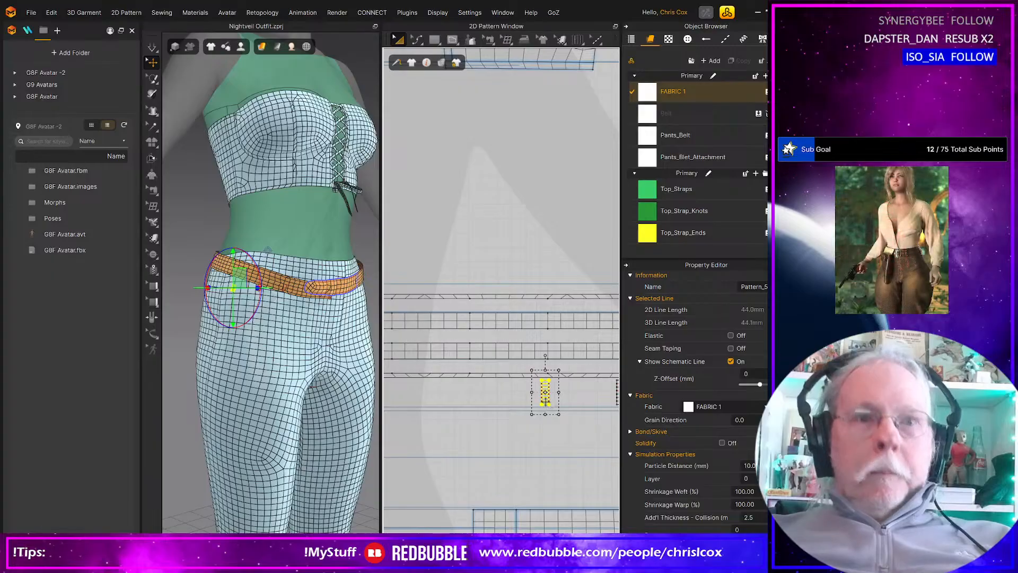
key("ctrl+v")
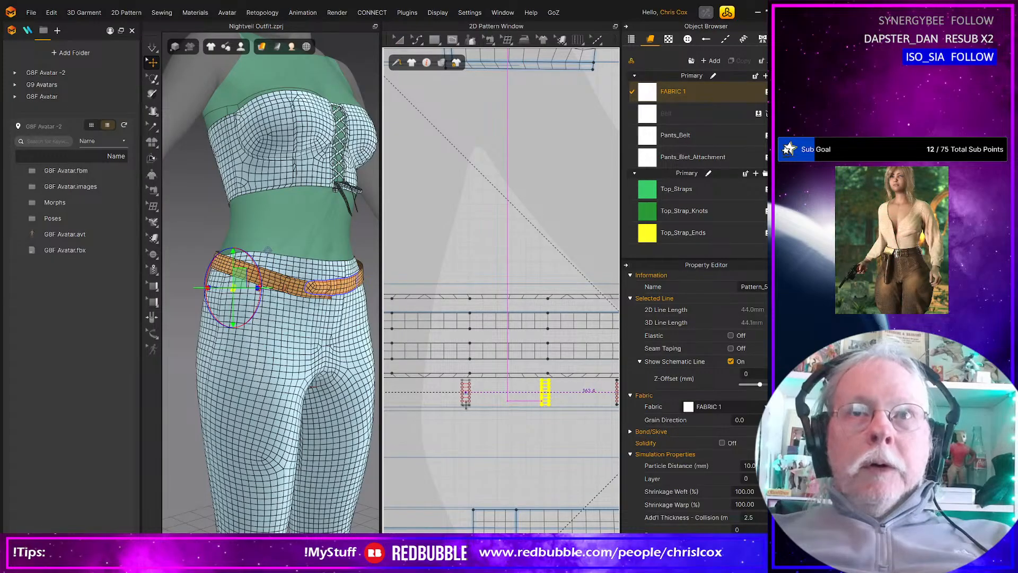
left_click(471, 417)
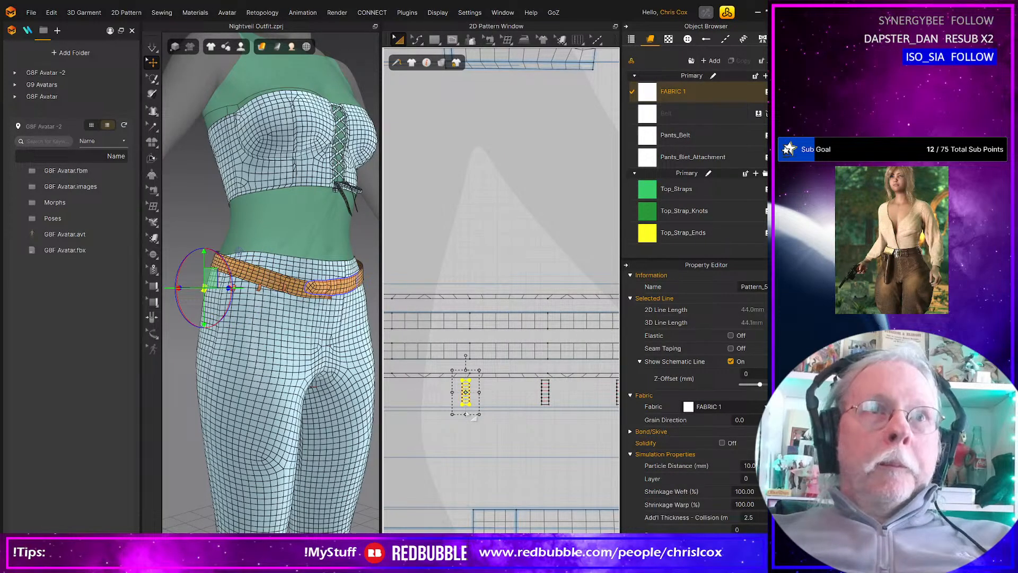
Step: Duplicate the four belt loops together and place the copies in the same row beneath the next four division points
right_click_drag(262, 374, 233, 378)
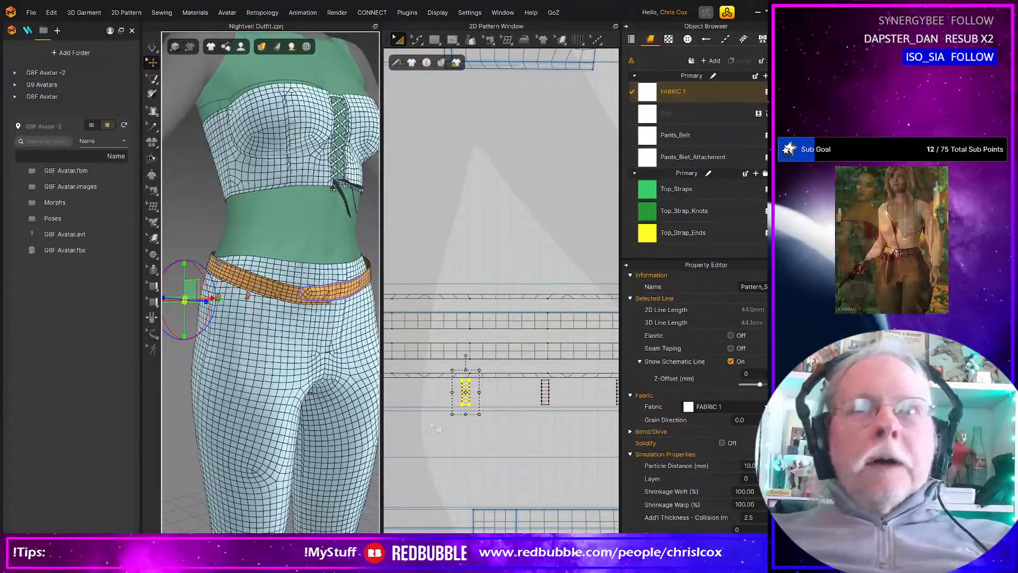
scroll(458, 432, "down", 2)
scroll(460, 429, "down", 2)
middle_click_drag(460, 429, 660, 421)
right_click_drag(339, 403, 300, 389)
middle_click_drag(504, 430, 399, 440)
scroll(483, 461, "up", 4)
middle_click_drag(516, 458, 364, 470)
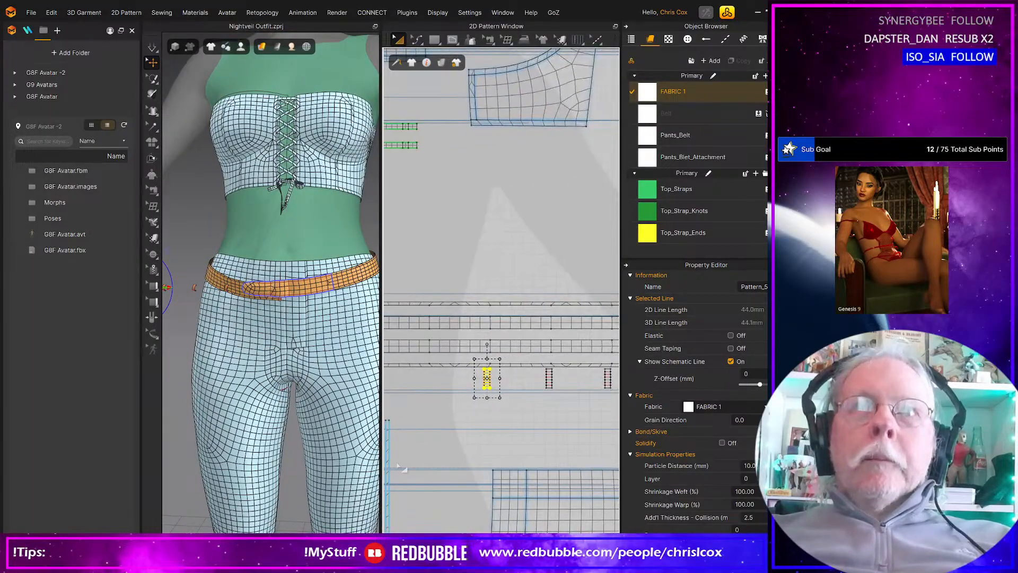
middle_click_drag(483, 459, 416, 470)
scroll(480, 457, "down", 3)
left_click_drag(578, 444, 433, 401)
middle_click_drag(481, 431, 552, 436)
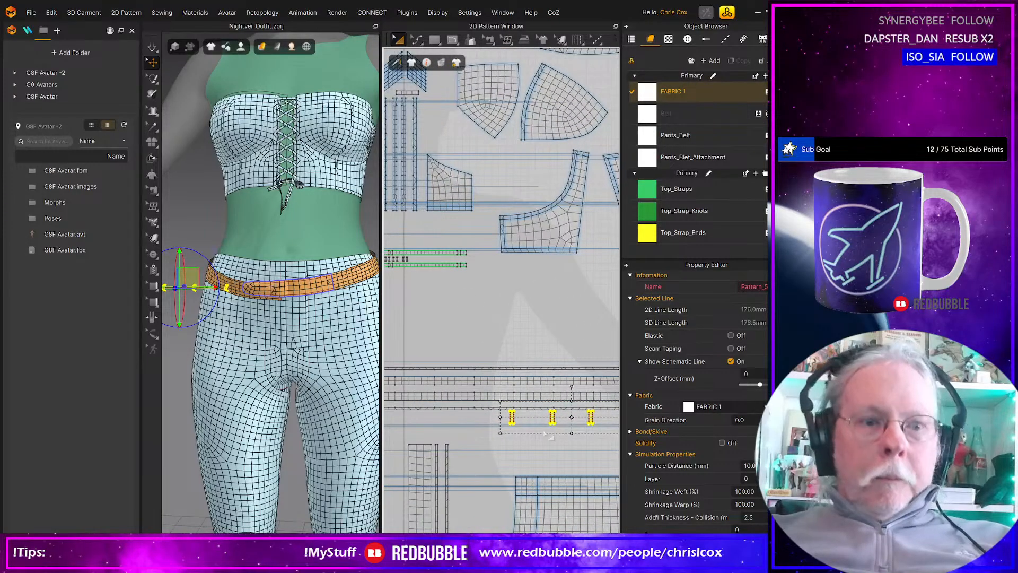
key("ctrl+c")
key("ctrl+v")
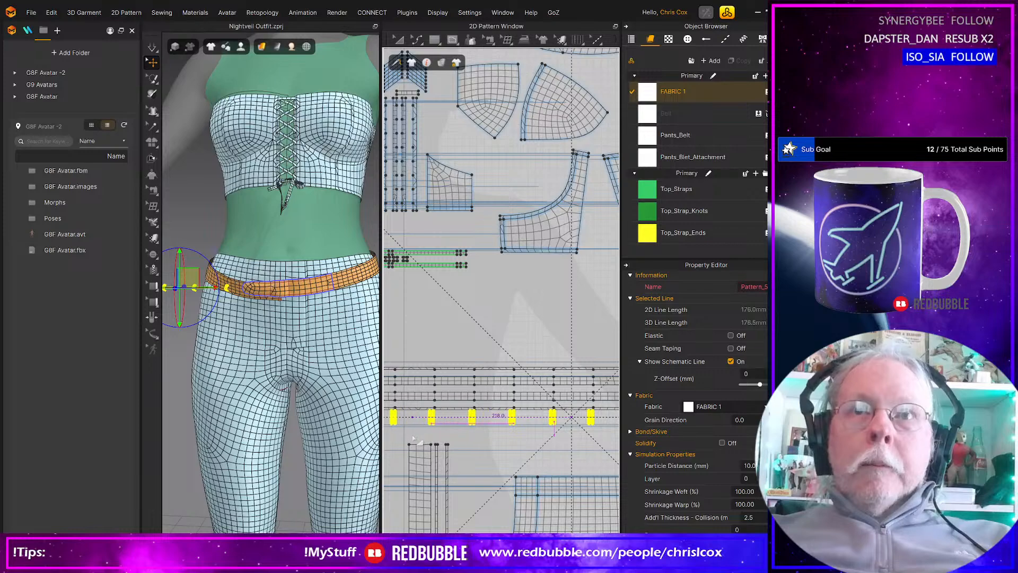
left_click(445, 432)
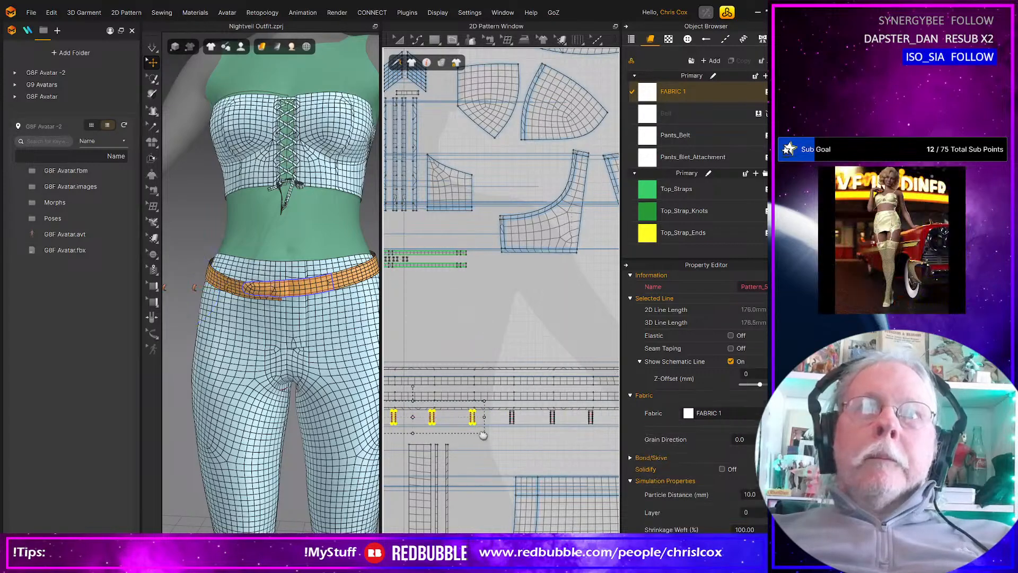
Step: Paste another set of four belt loops in line, continuing the row to the division point nearest the belt strips' far end
middle_click_drag(491, 432, 653, 427)
middle_click_drag(573, 436, 597, 436)
key("ctrl+v")
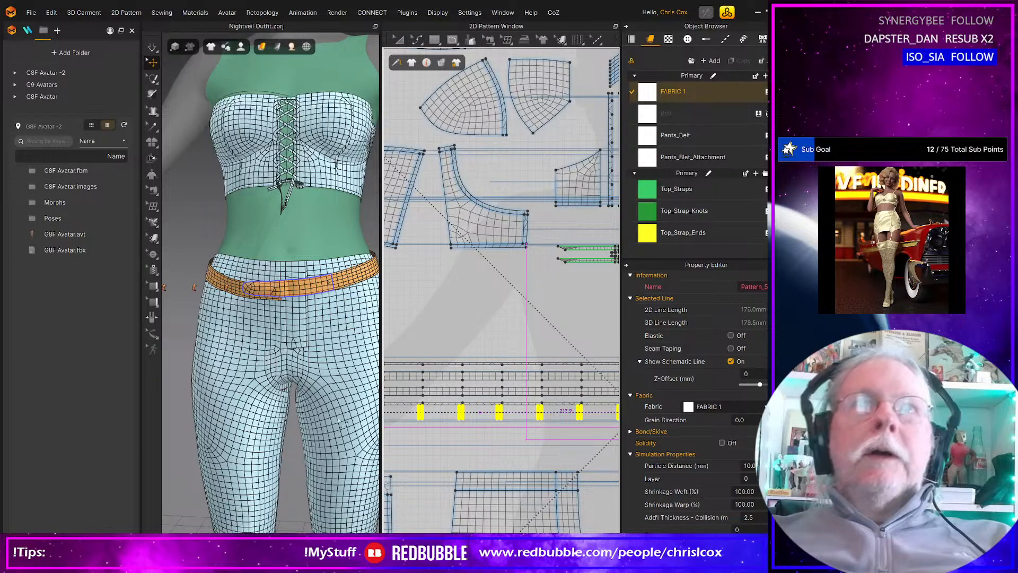
left_click(480, 411)
scroll(525, 436, "up", 6)
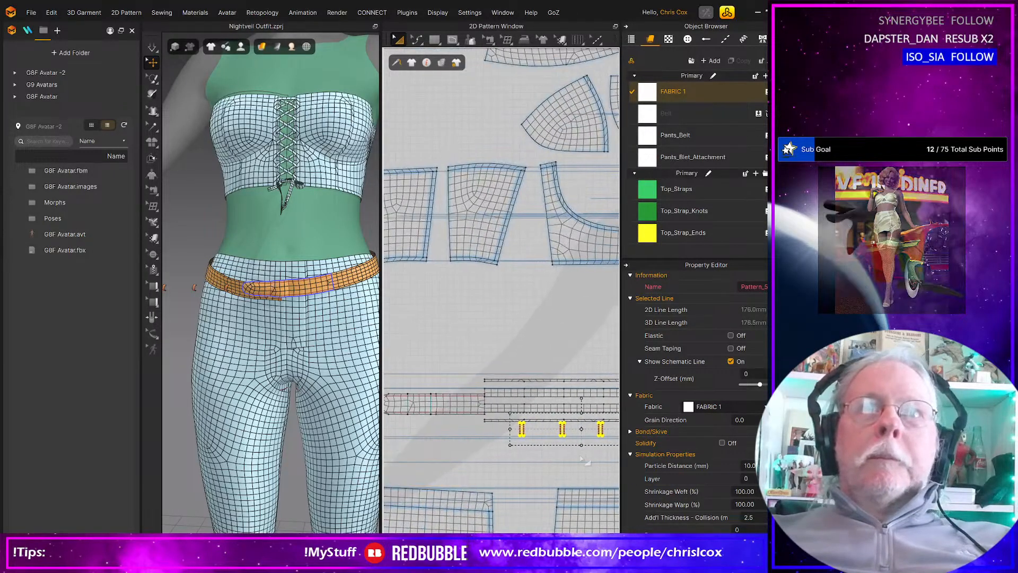
middle_click_drag(524, 434, 555, 482)
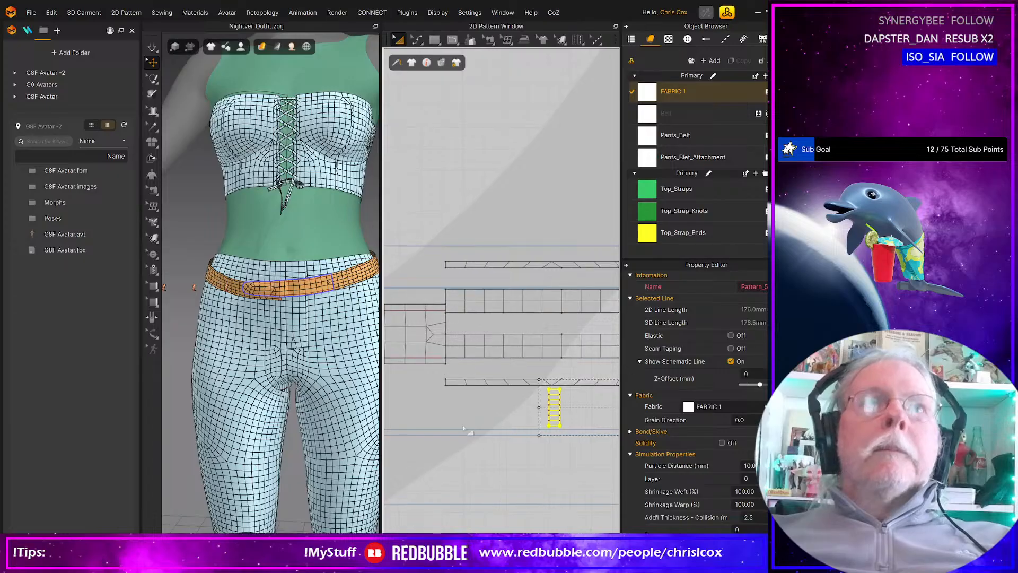
Step: Sew the endmost loop's top and bottom edges to the third belt strip's upper and lower edges beside the first division point
left_click(542, 352)
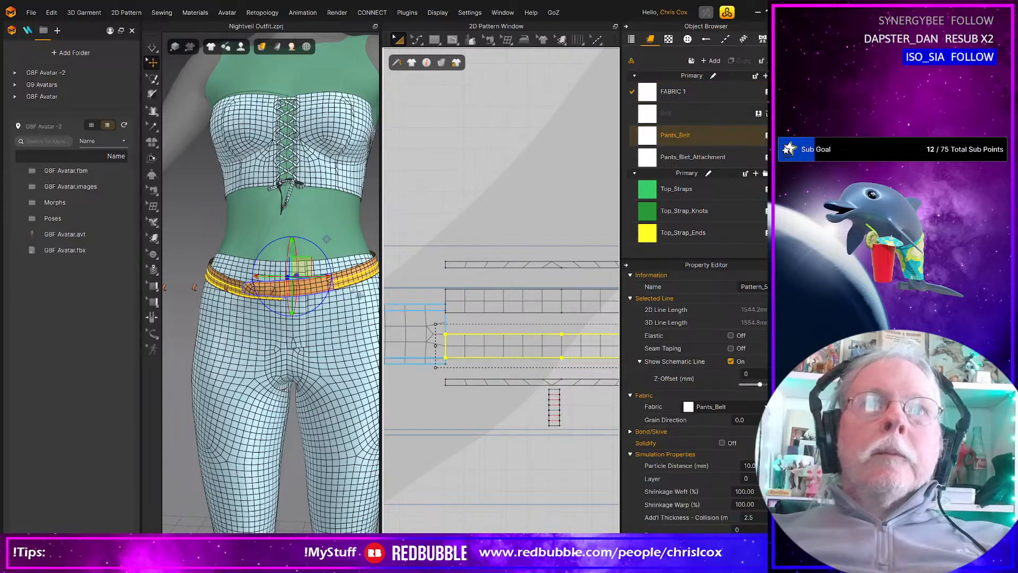
middle_click_drag(357, 292, 321, 309)
right_click_drag(320, 309, 307, 311)
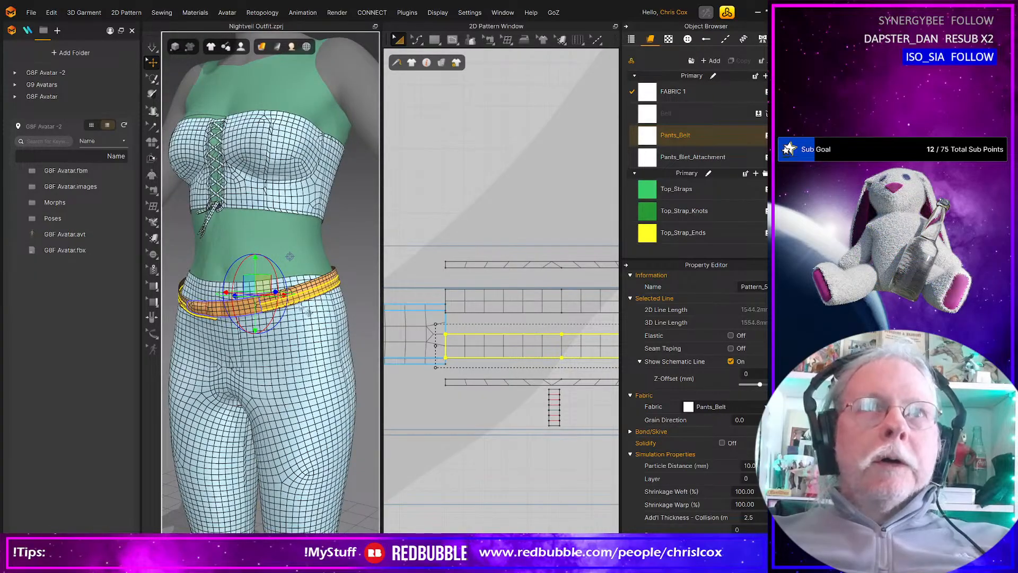
scroll(554, 424, "up", 3)
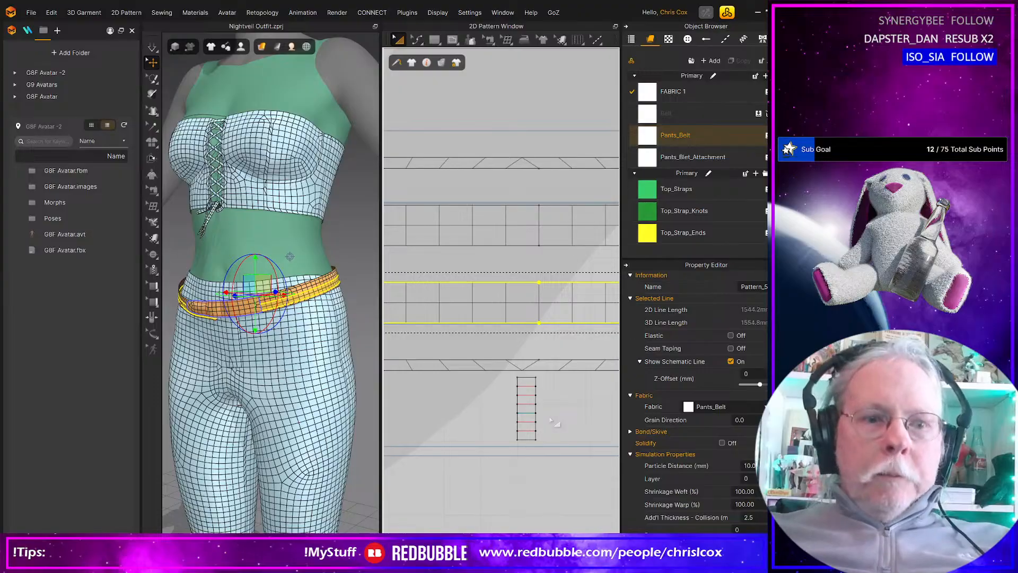
key("i")
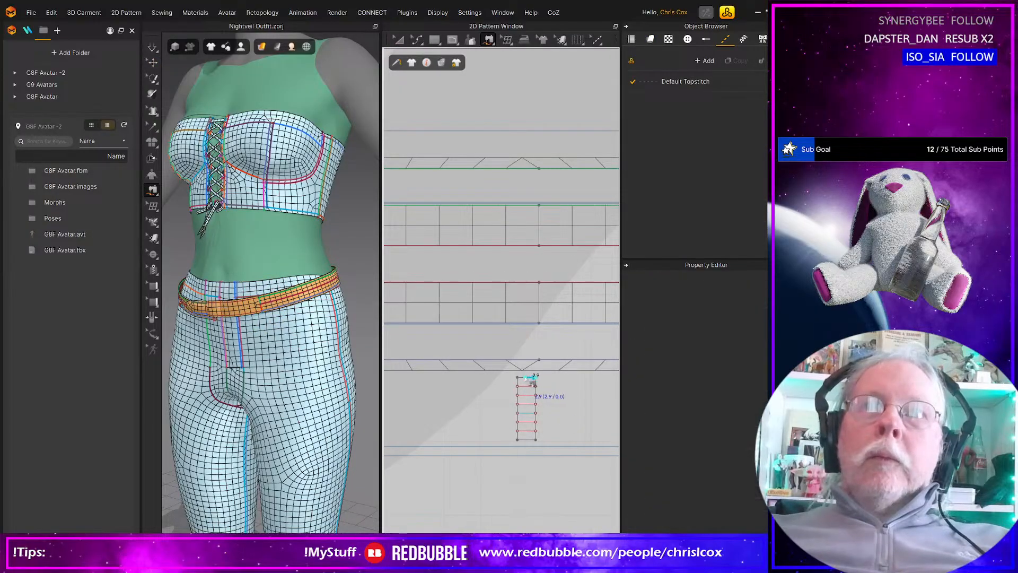
left_click(520, 379)
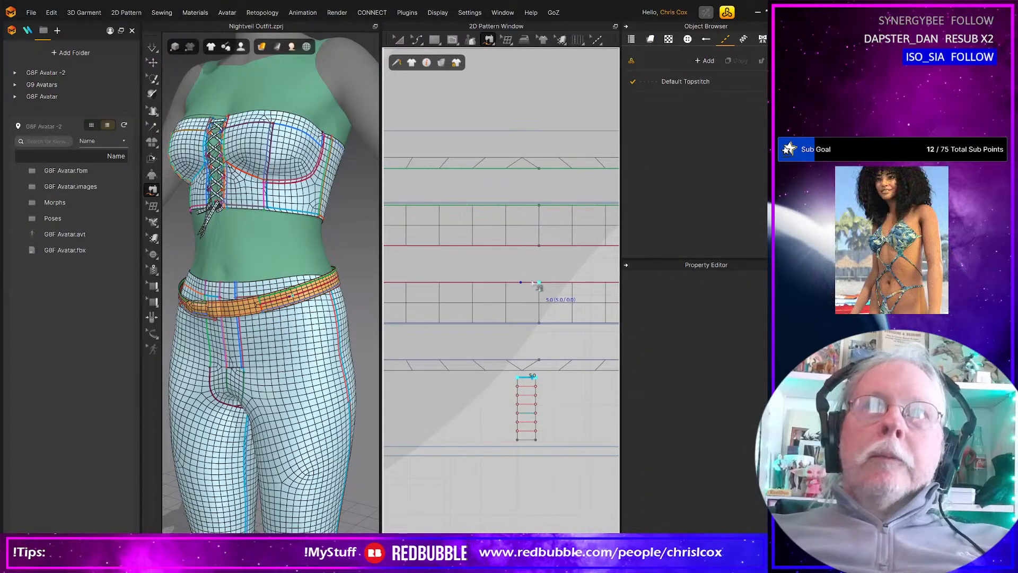
left_click(521, 283)
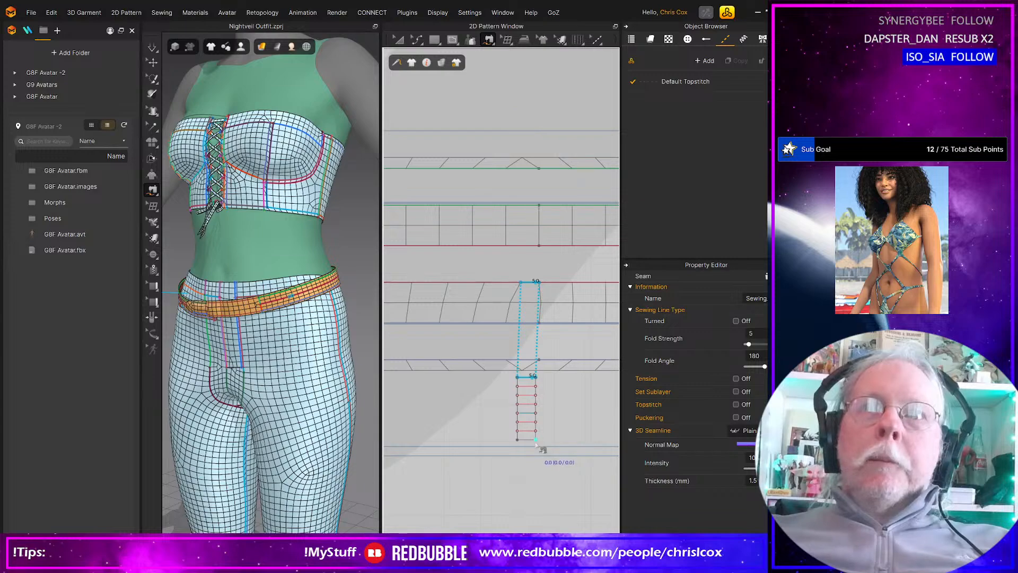
left_click(519, 442)
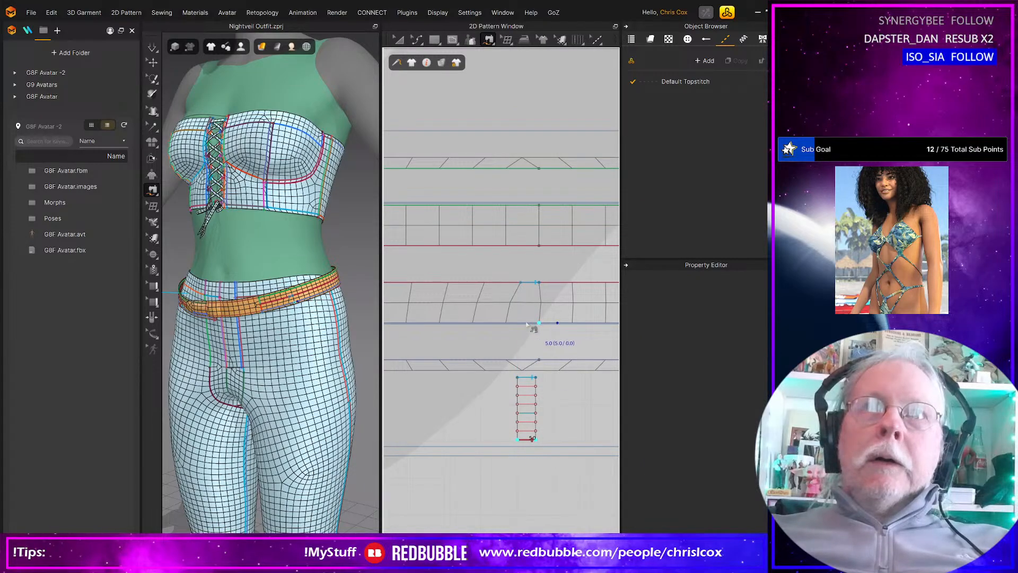
left_click(521, 323)
middle_click_drag(576, 391, 421, 388)
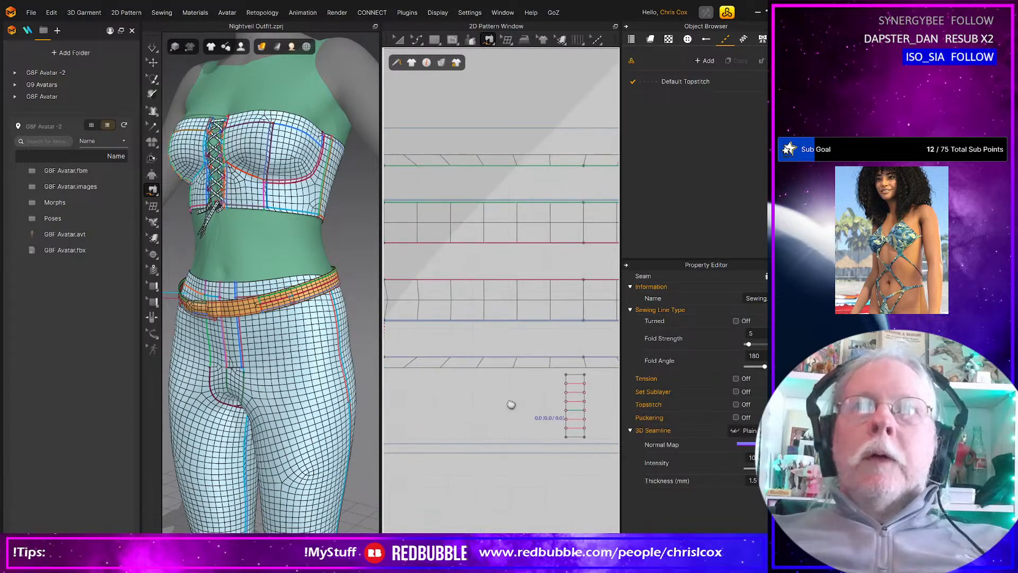
middle_click_drag(511, 405, 456, 408)
left_click(529, 378)
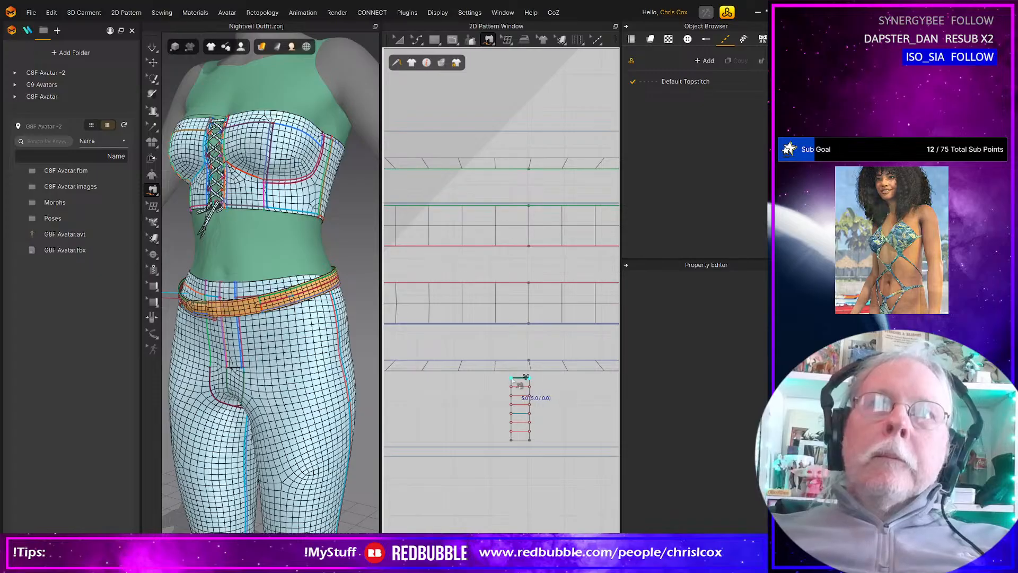
left_click(511, 379)
left_click(528, 284)
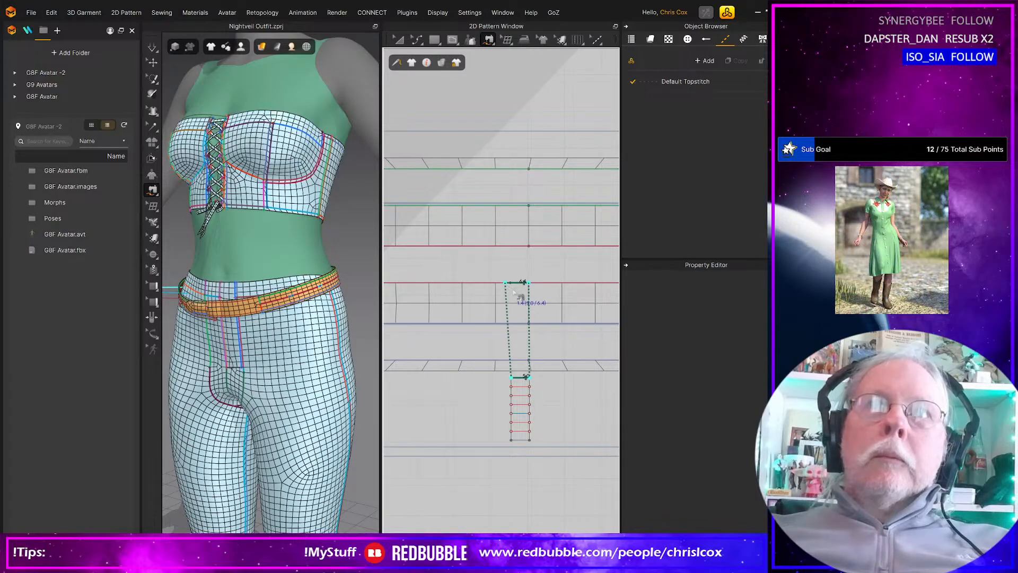
left_click(507, 283)
Step: Sew the second loop's top and bottom edges to the third belt strip's upper and lower edges at the second division point
left_click(529, 379)
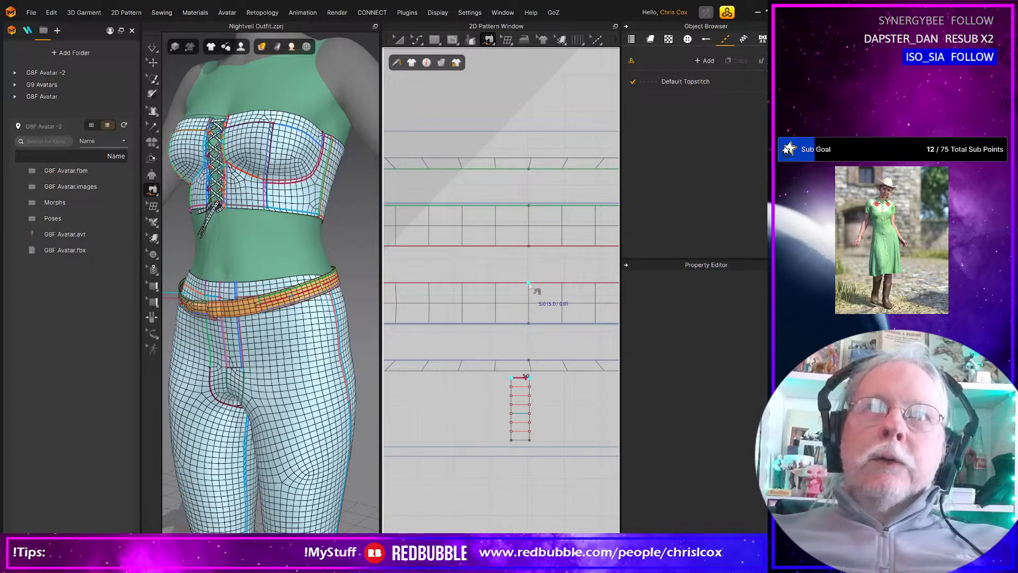
left_click(529, 283)
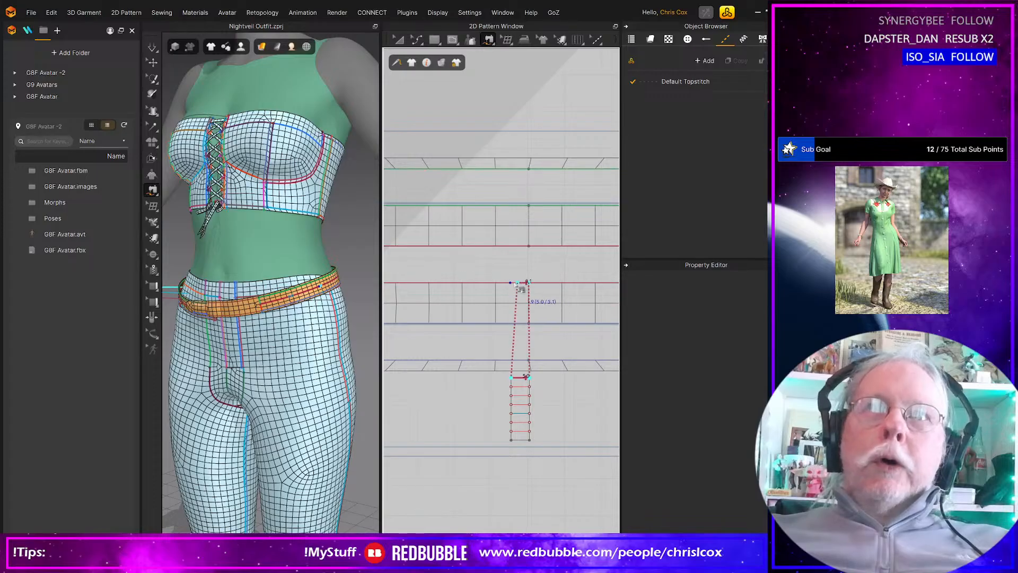
left_click(530, 377)
left_click(529, 440)
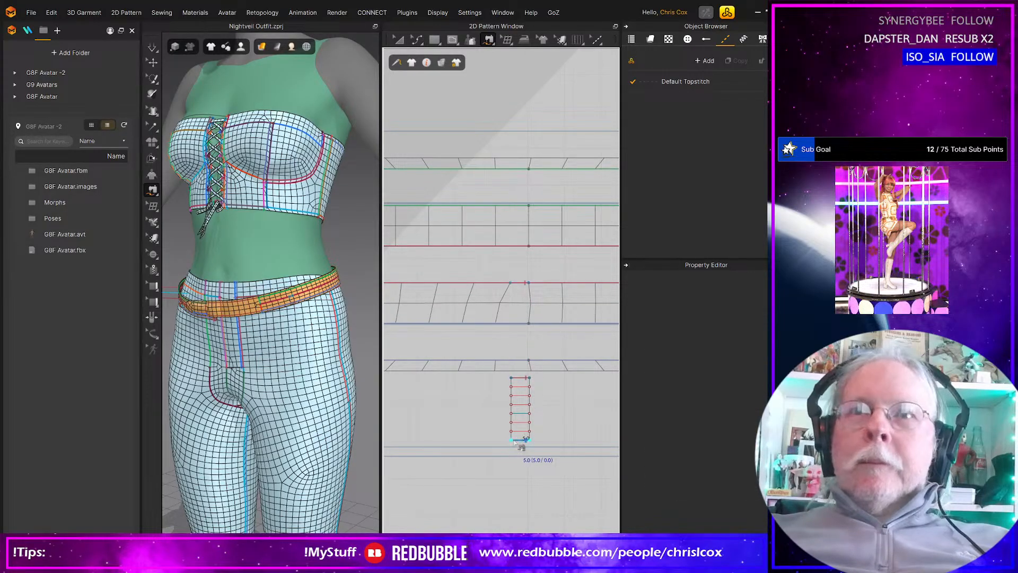
left_click(512, 440)
left_click(511, 323)
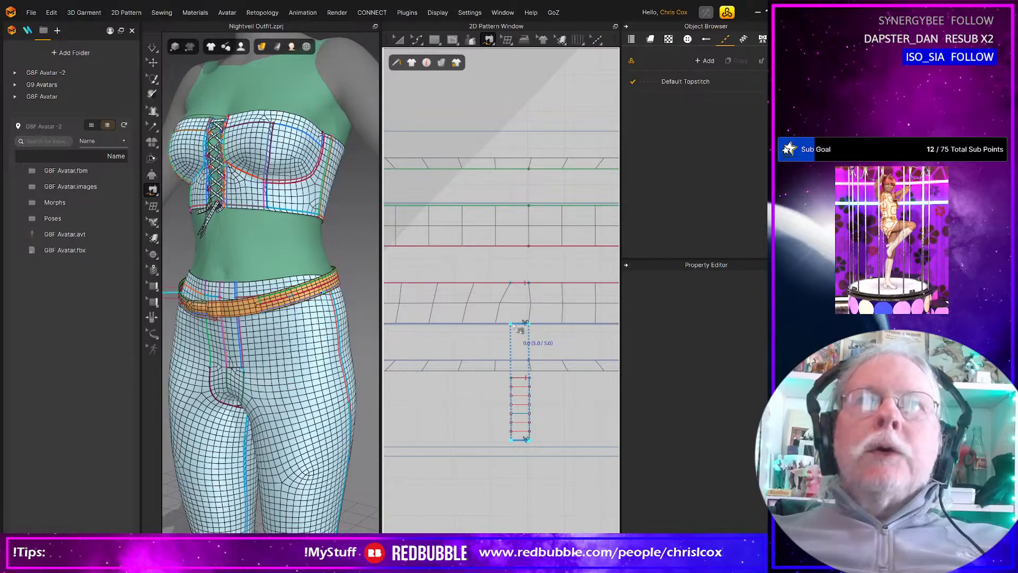
Step: Complete the second loop's lower seam and sew the third loop's top and bottom edges to the third belt strip at the third division point
left_click(512, 324)
middle_click_drag(540, 439, 505, 438)
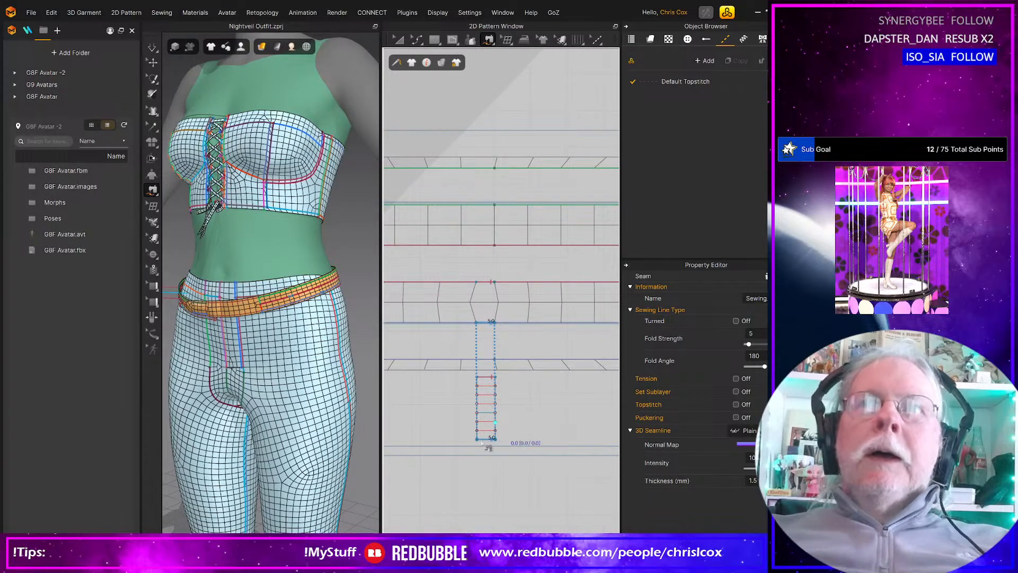
middle_click_drag(549, 387, 438, 402)
left_click(525, 383)
left_click(507, 381)
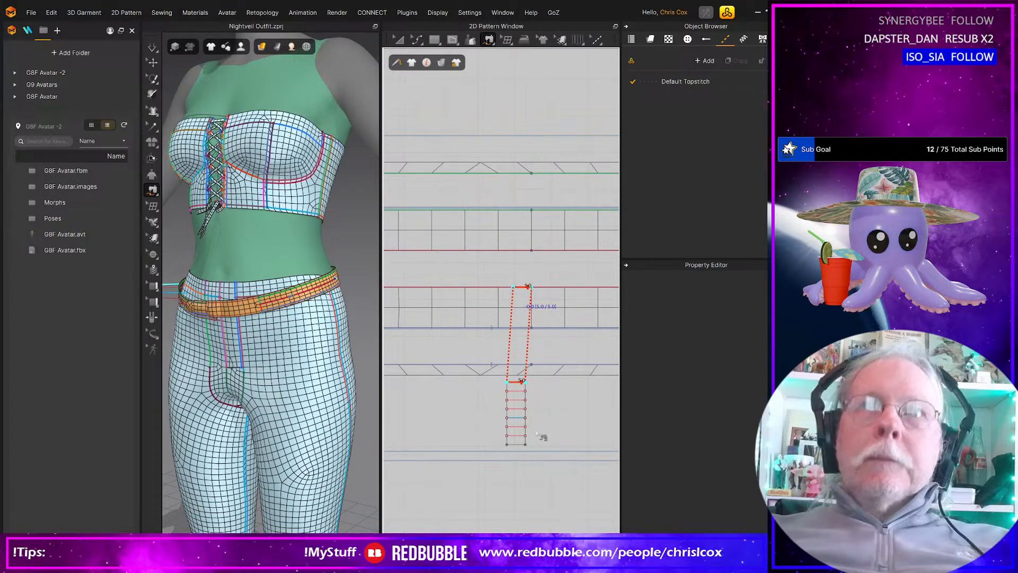
left_click(526, 446)
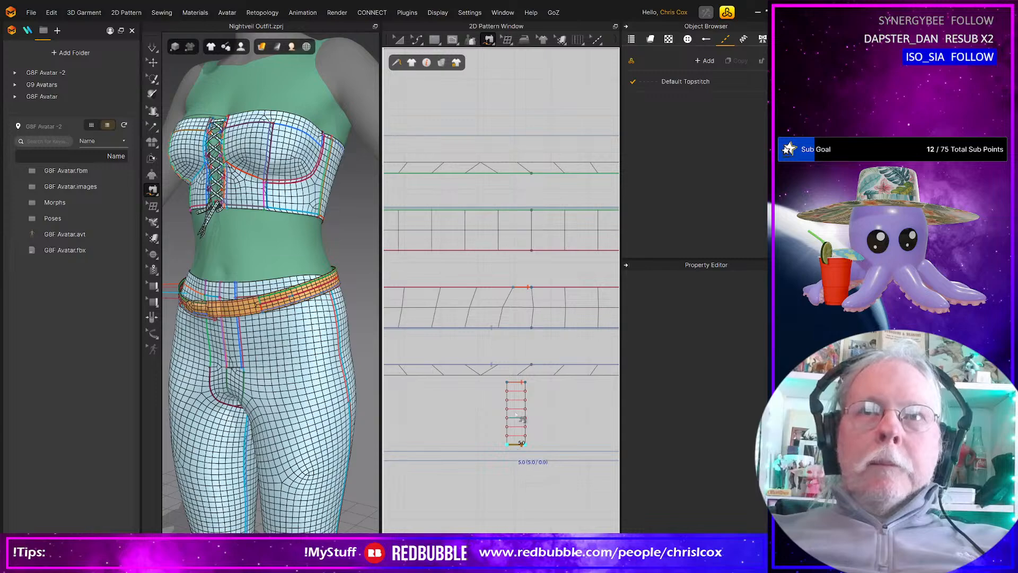
left_click(519, 331)
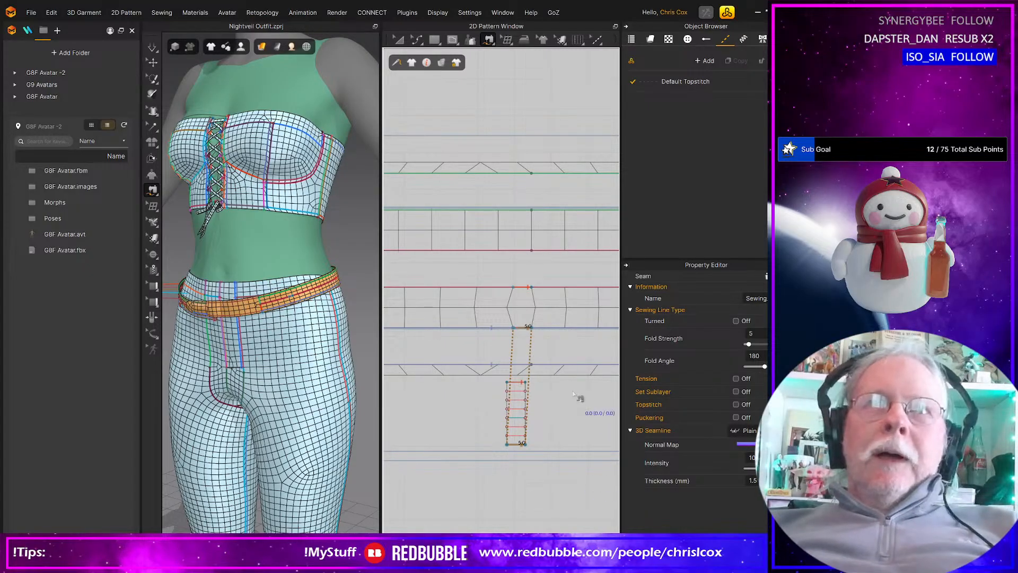
Step: Sew the fourth loop's top and bottom edges to the third belt strip's upper and lower edges at the fourth division point
middle_click_drag(573, 393, 315, 409)
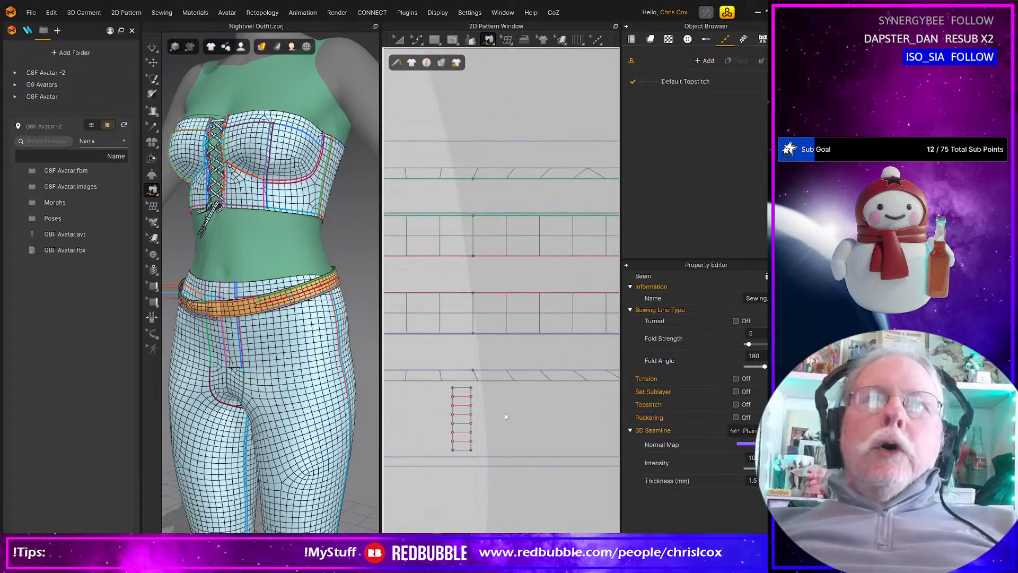
scroll(507, 411, "down", 2)
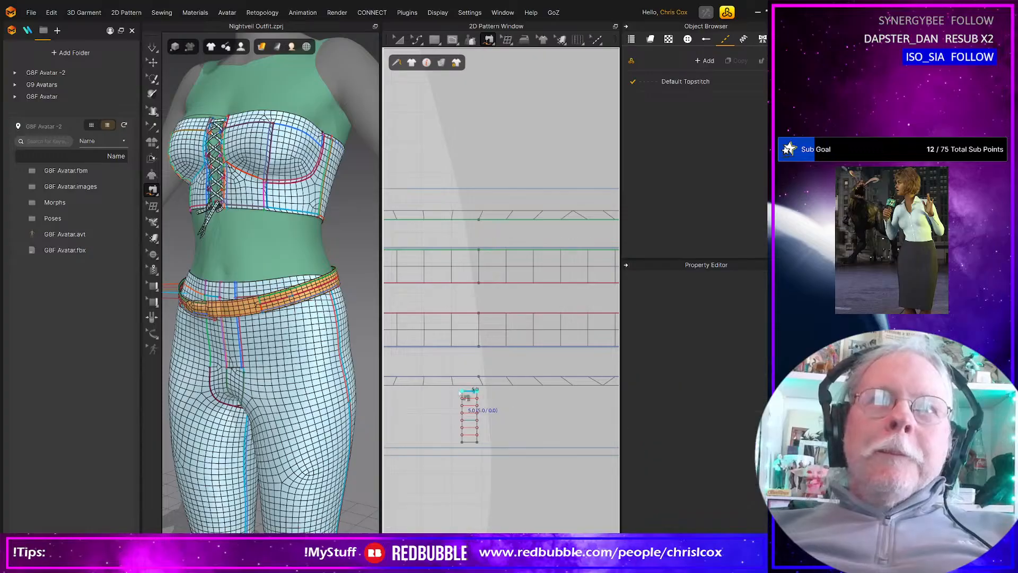
left_click(480, 313)
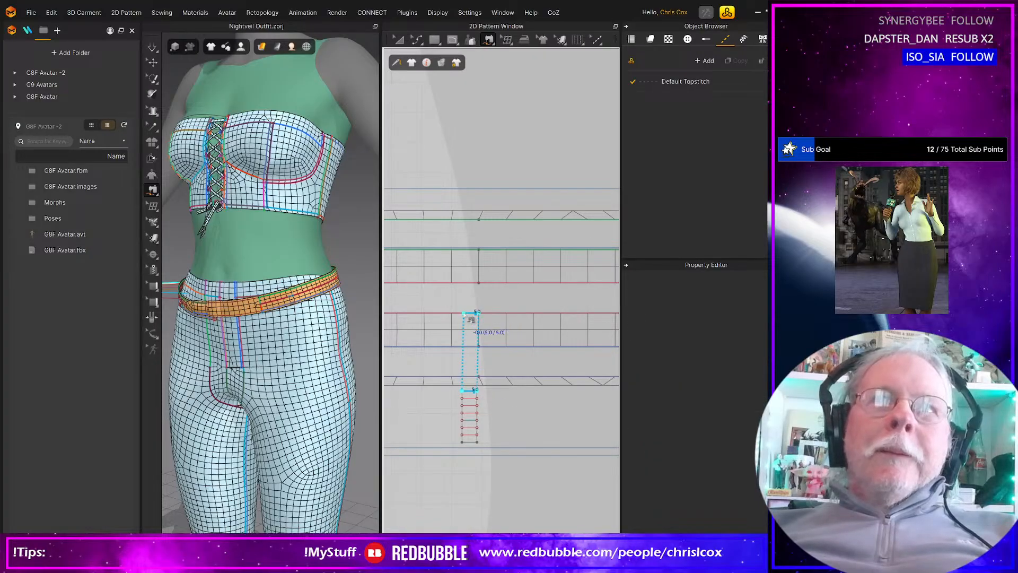
left_click(475, 390)
left_click(477, 443)
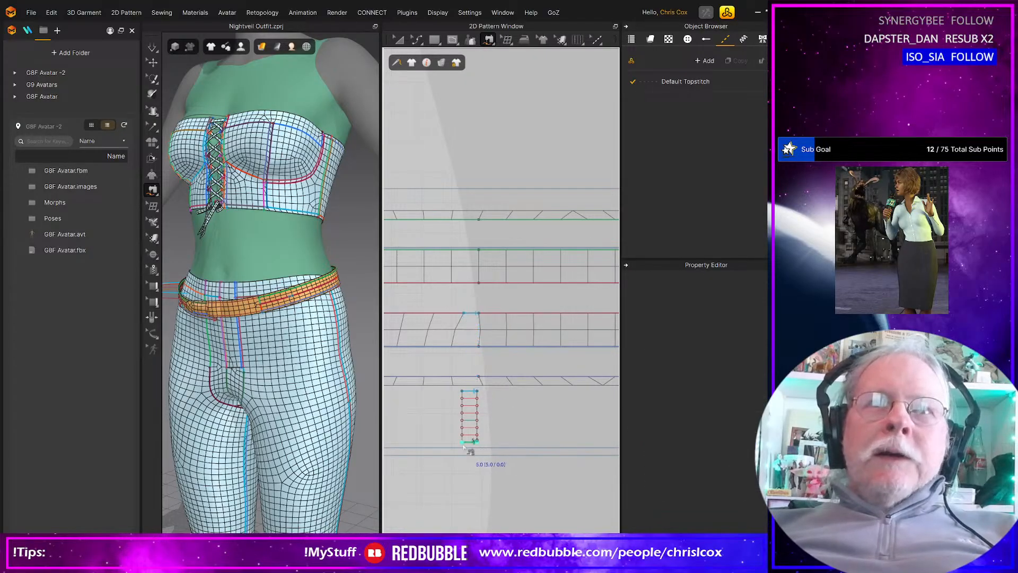
left_click(480, 347)
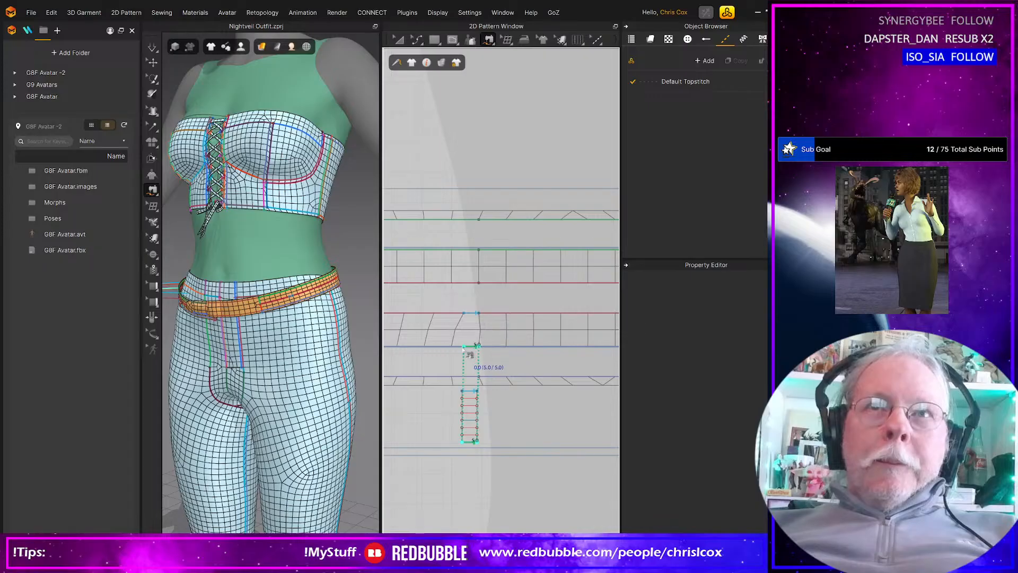
left_click(463, 348)
Step: Sew the fifth loop's top and bottom edges to the third belt strip's upper and lower edges at the fifth division point
middle_click_drag(534, 409, 418, 409)
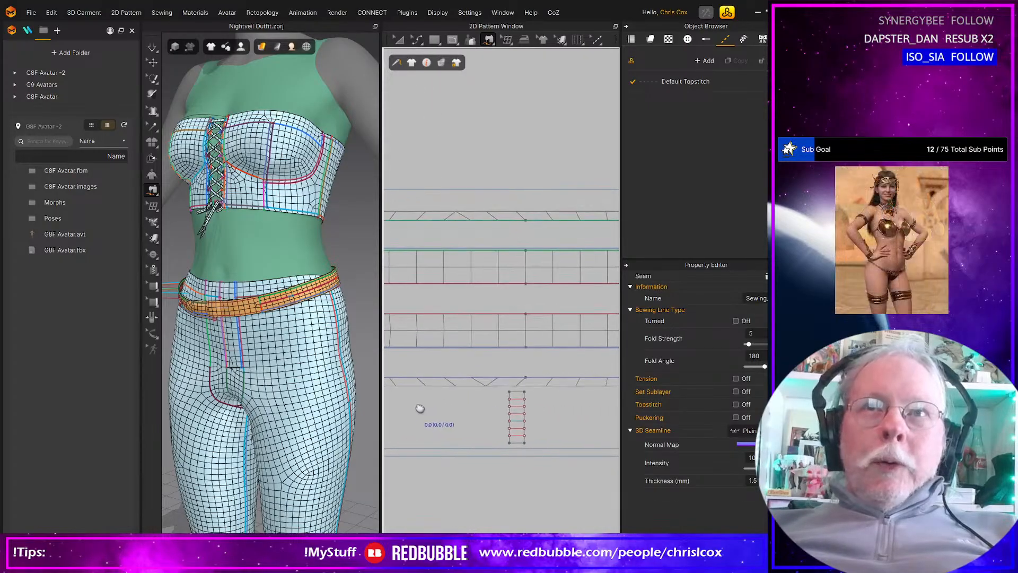
left_click(525, 393)
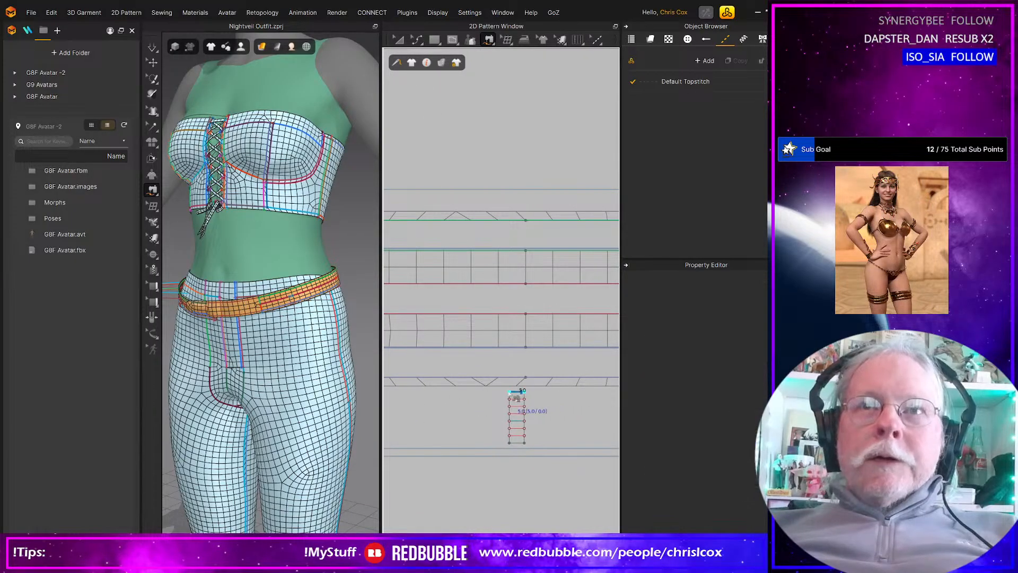
left_click(526, 314)
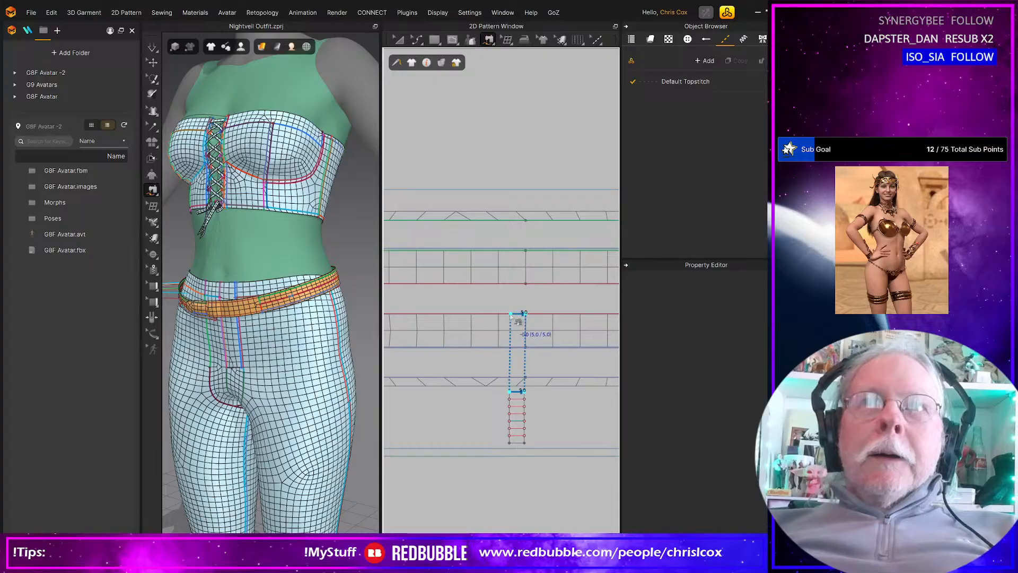
left_click(510, 313)
left_click(525, 444)
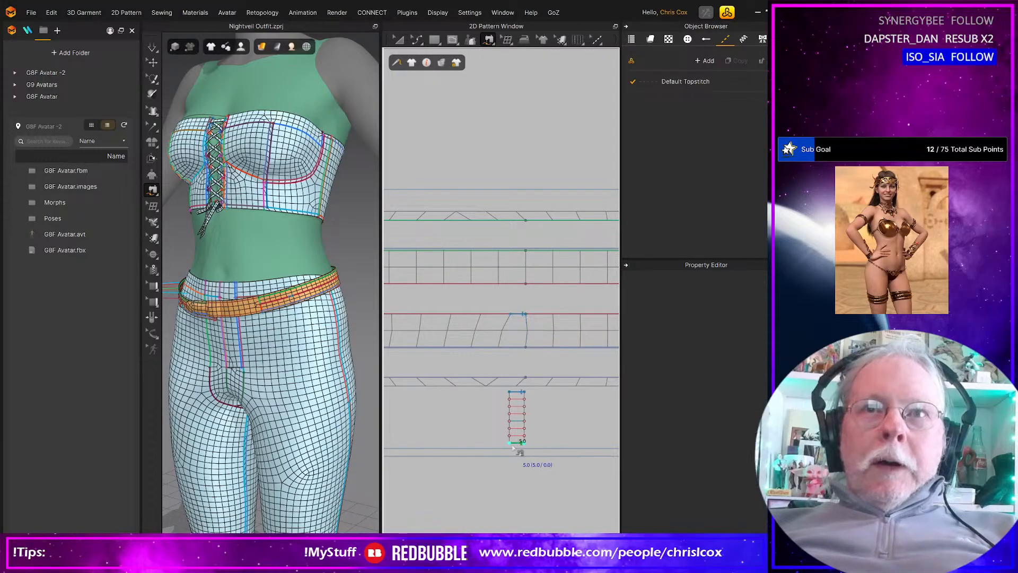
left_click(526, 348)
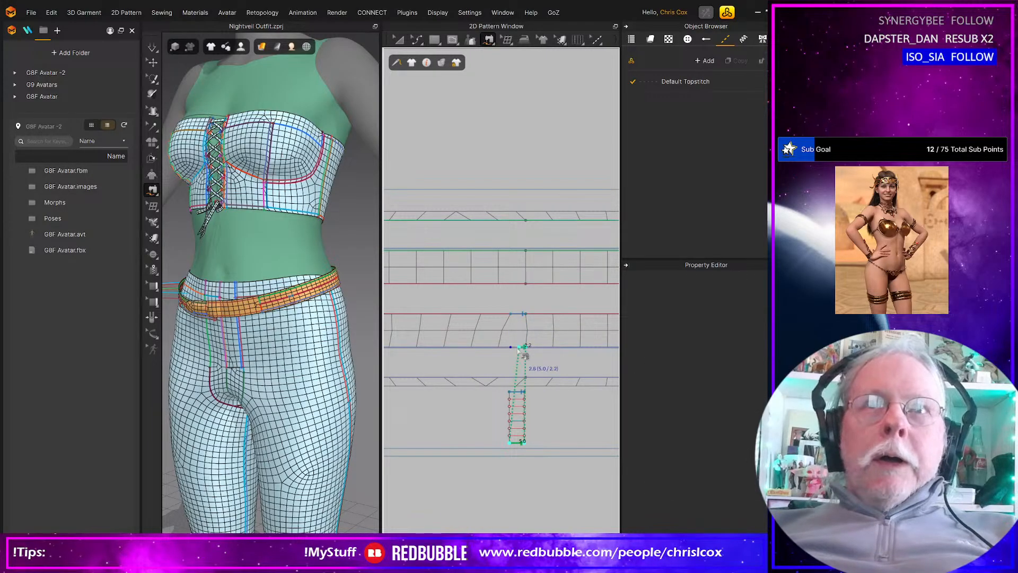
left_click(510, 347)
Step: Sew the sixth loop's top and bottom edges to the third belt strip's upper and lower edges at the sixth division point
middle_click_drag(572, 415, 391, 408)
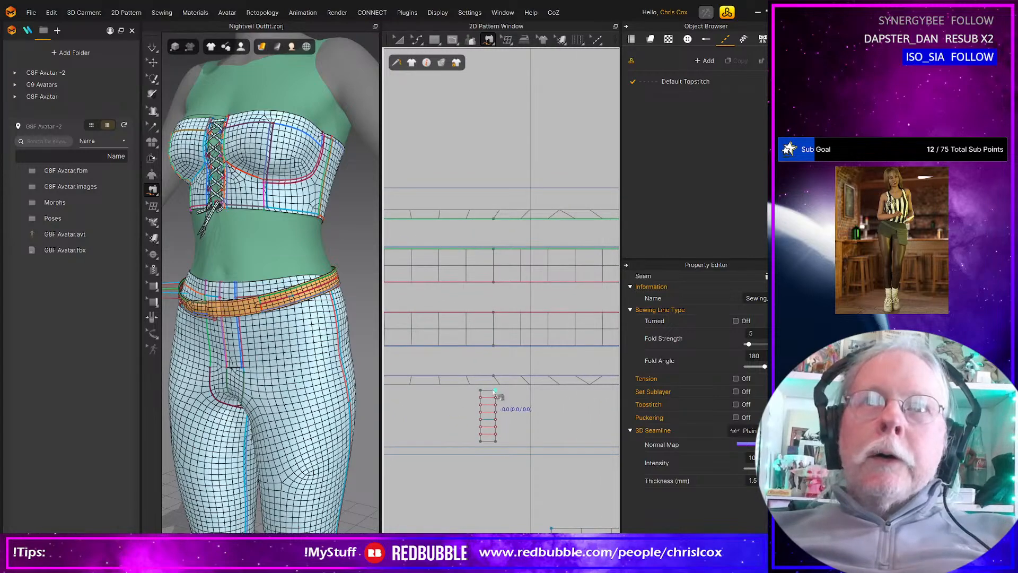
left_click(495, 392)
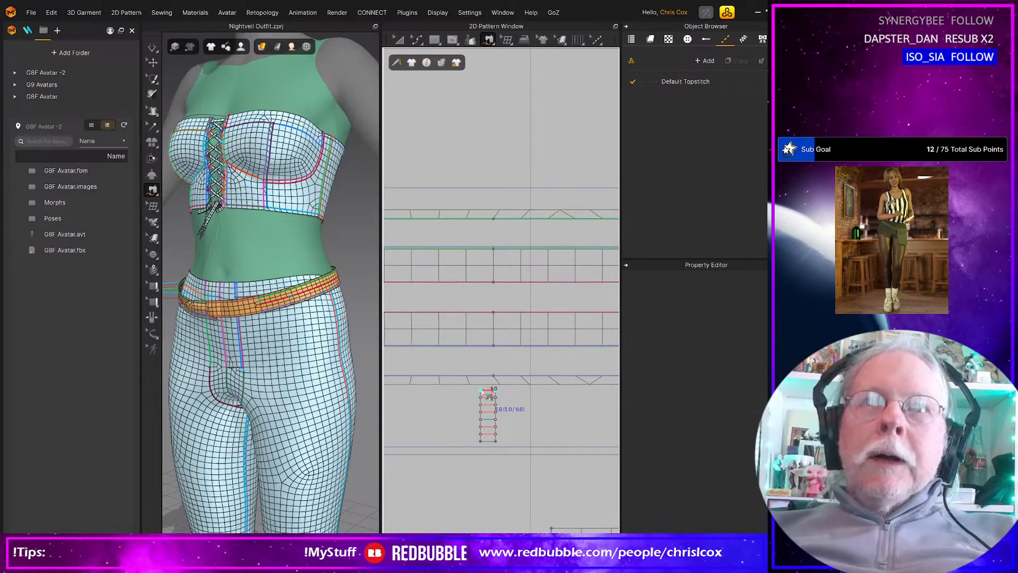
left_click(493, 313)
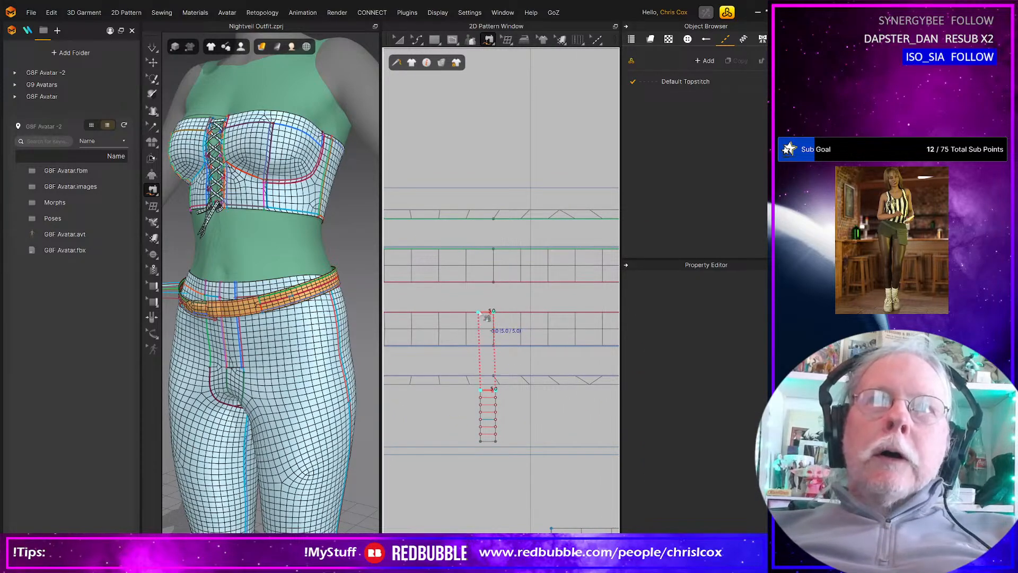
left_click(496, 441)
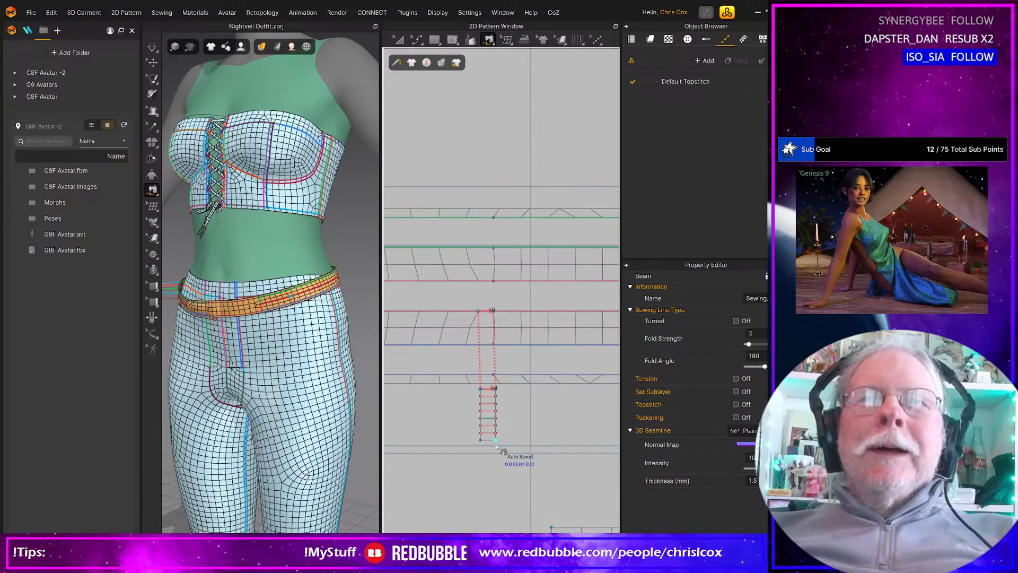
left_click(495, 442)
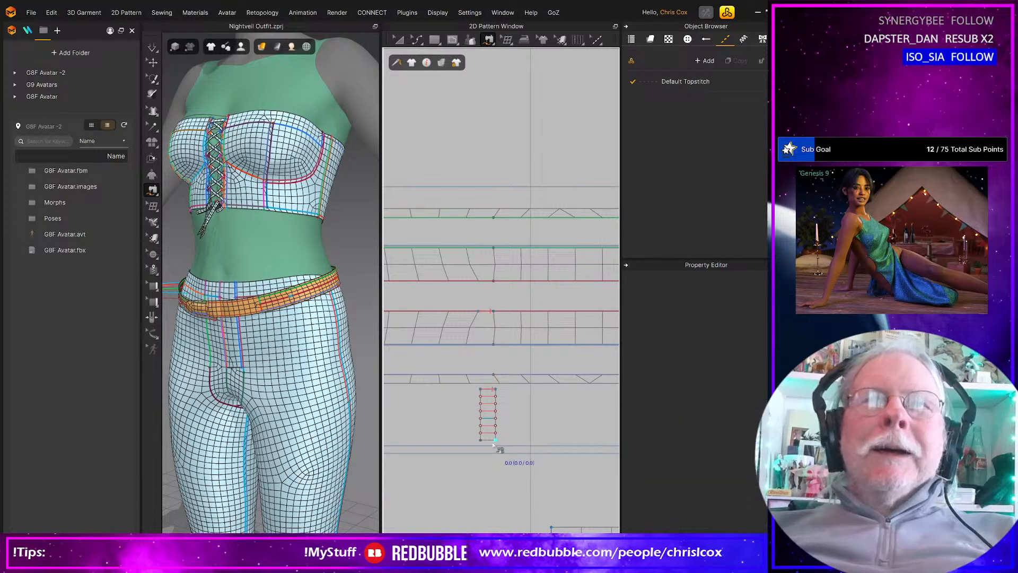
left_click(494, 345)
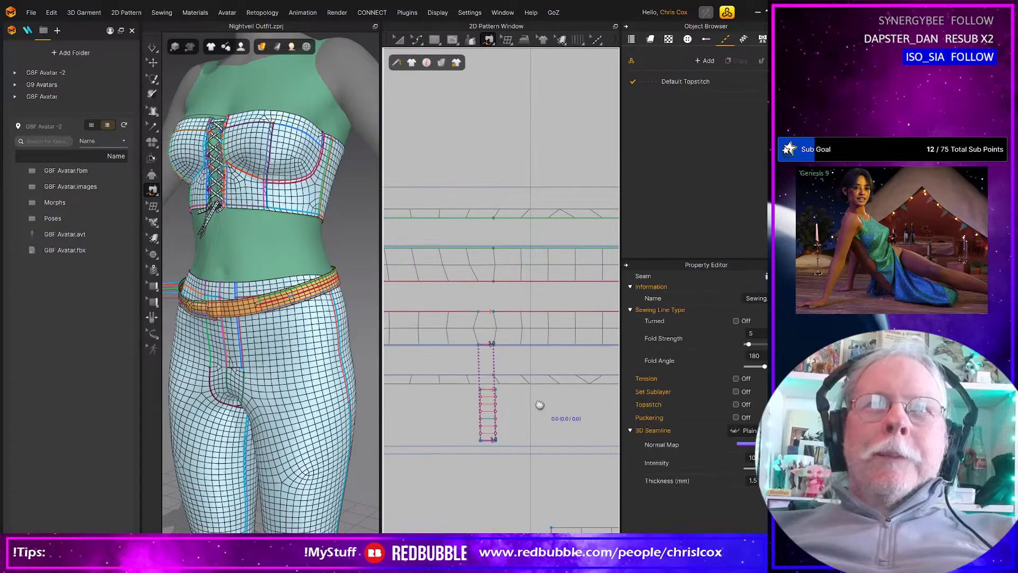
Step: Sew the seventh loop's top and bottom edges to the third belt strip's upper and lower edges at the seventh division point
middle_click_drag(542, 400, 418, 407)
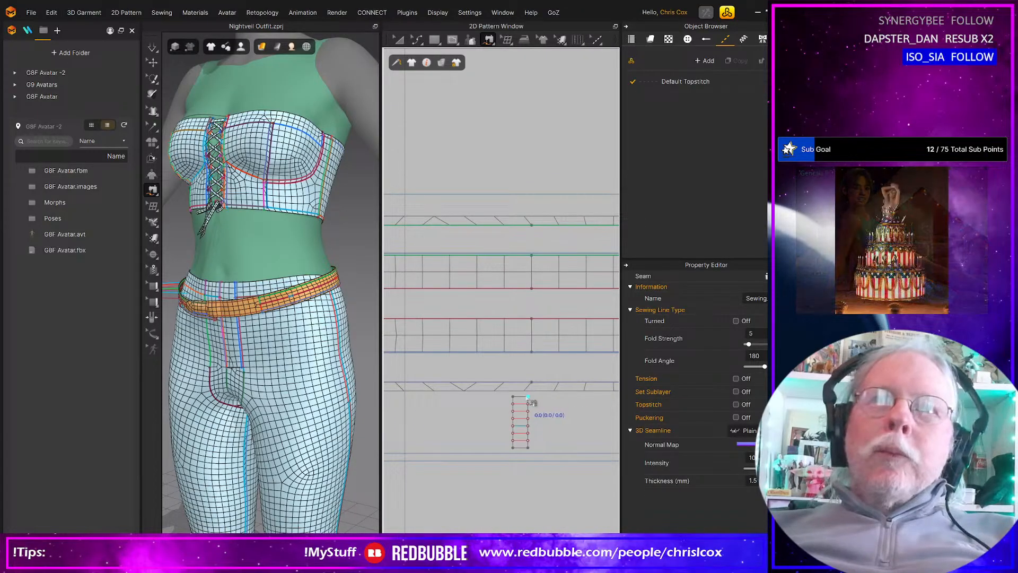
left_click(522, 396)
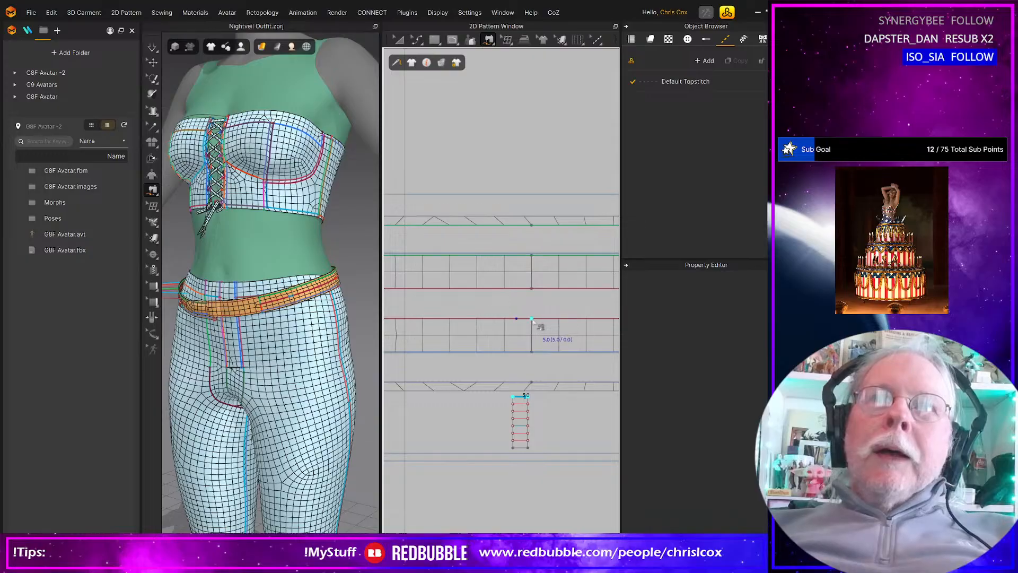
left_click(519, 319)
left_click(533, 418)
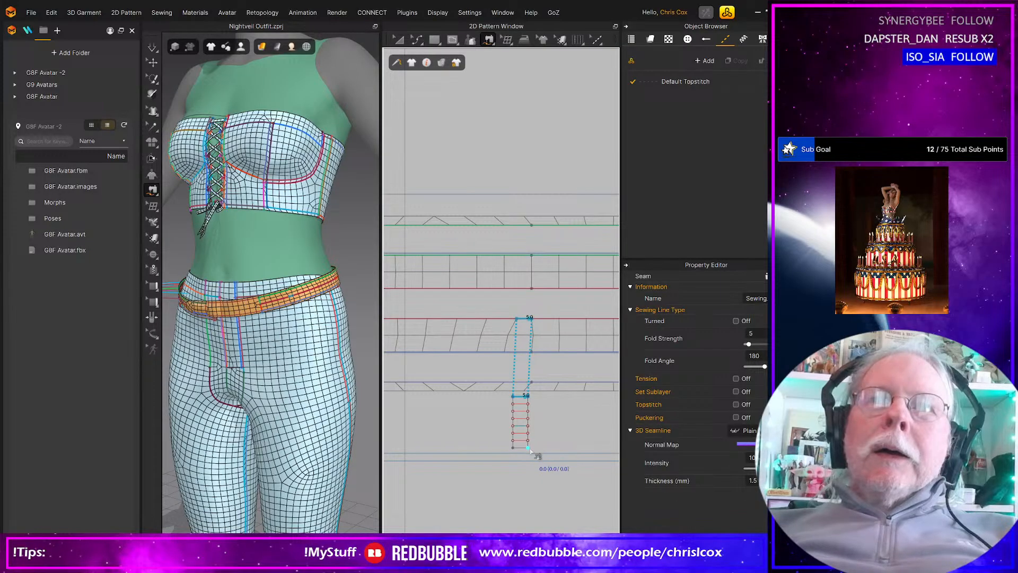
left_click(513, 448)
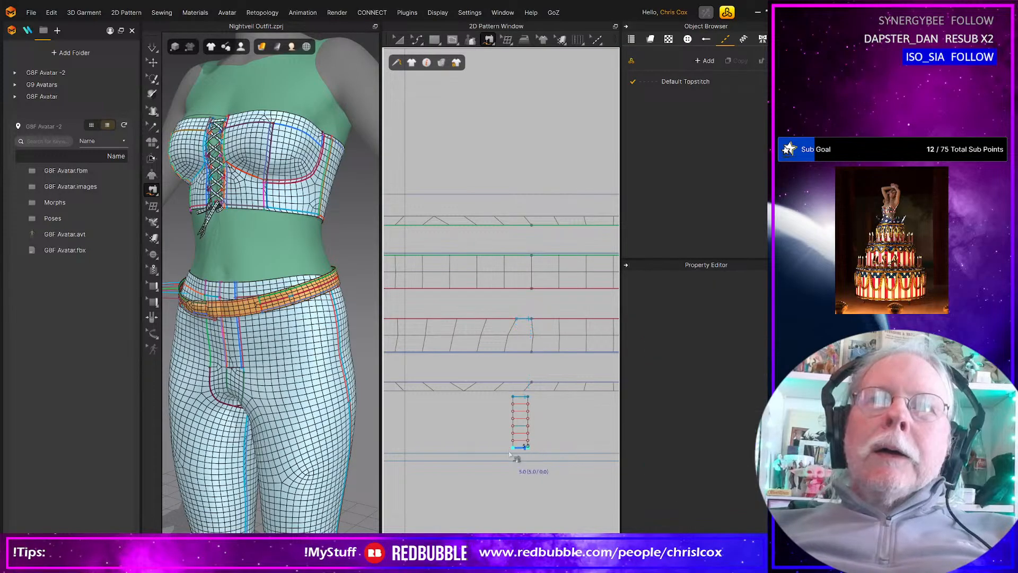
left_click(516, 354)
left_click(516, 356)
Step: Sew the eighth loop's top and bottom edges to the third belt strip's upper and lower edges at the eighth division point
middle_click_drag(565, 409, 351, 416)
left_click(474, 399)
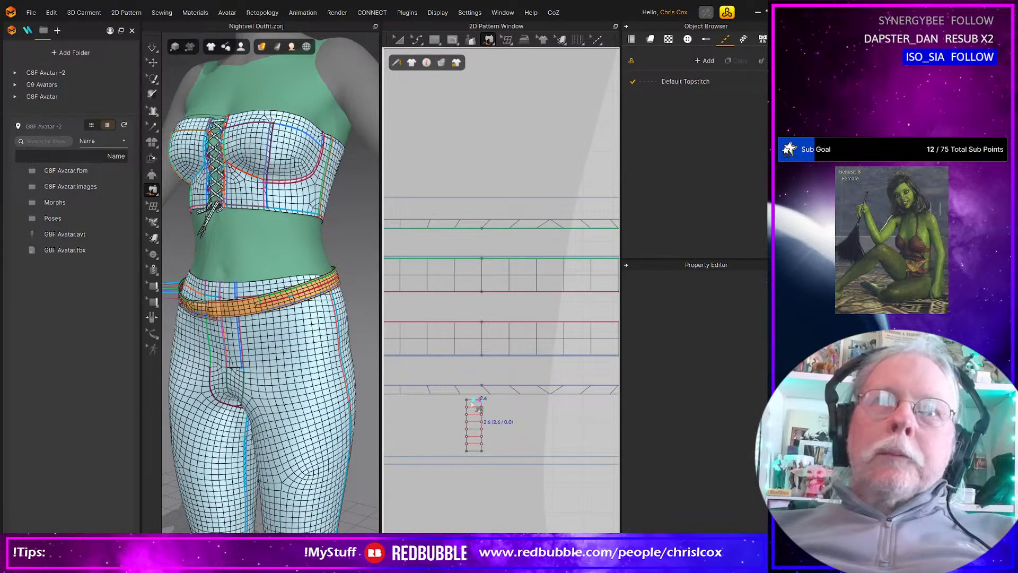
left_click(467, 322)
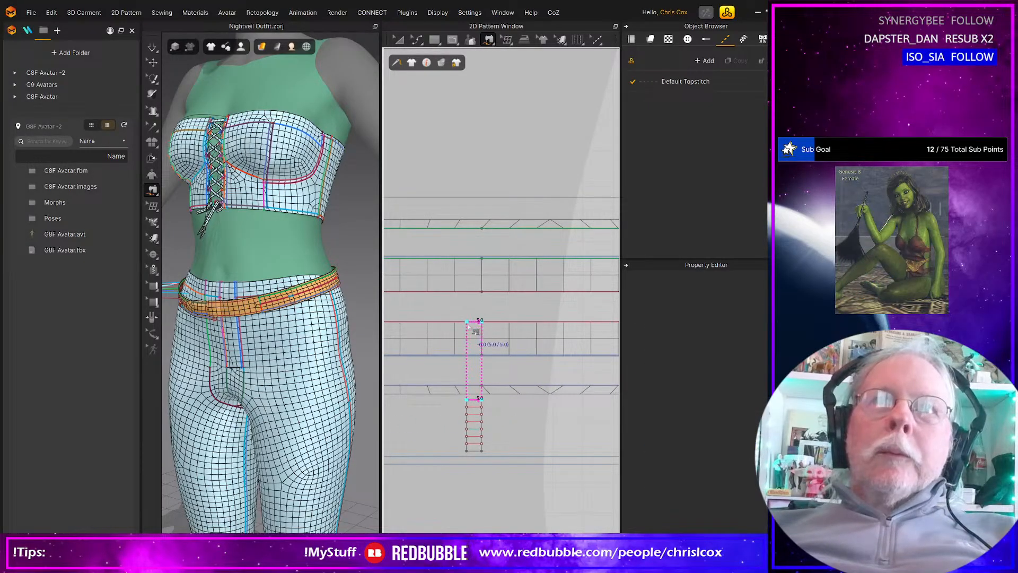
left_click(485, 450)
left_click(486, 453)
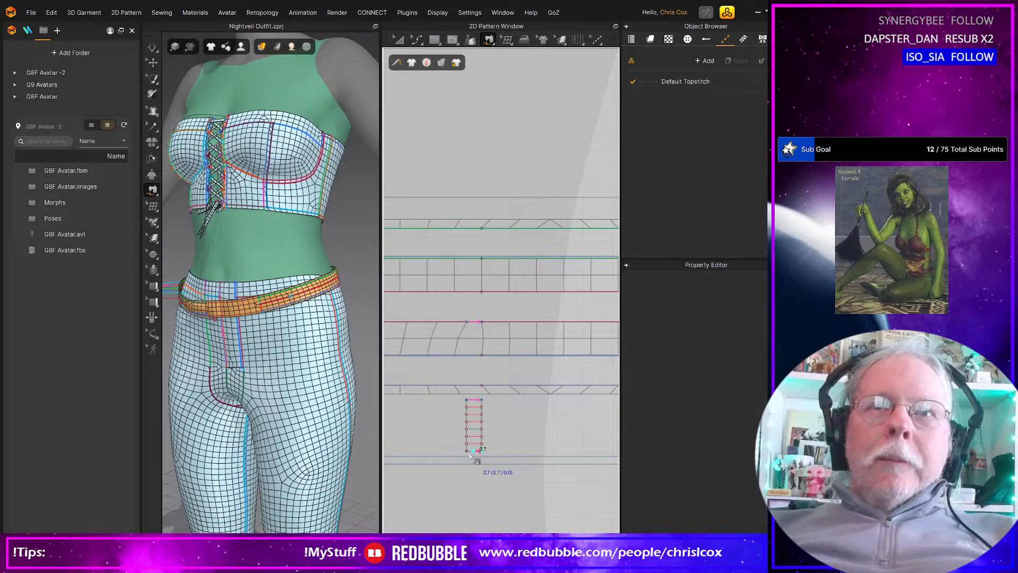
left_click(469, 358)
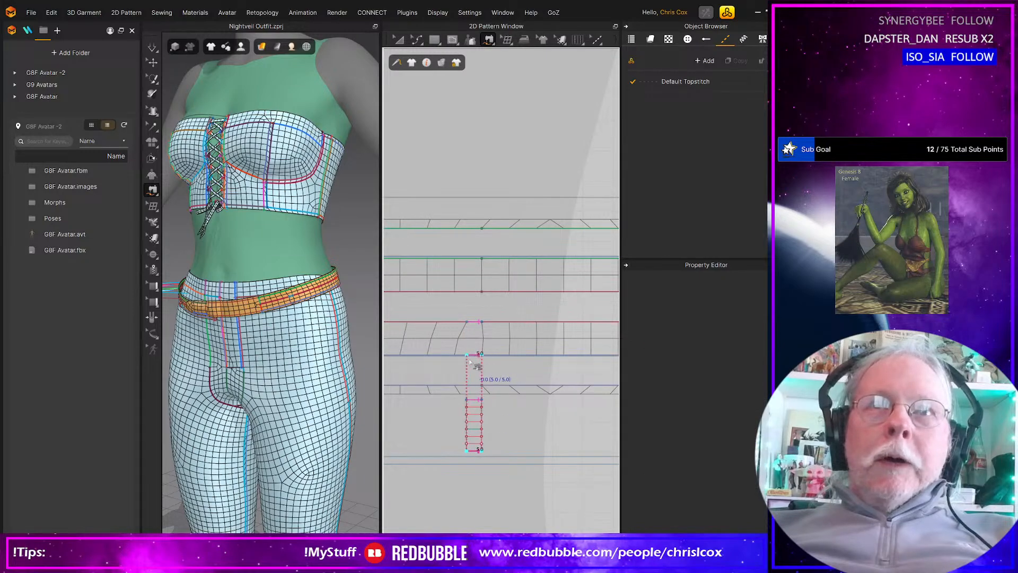
left_click(468, 362)
Step: Sew the ninth loop's top and bottom edges to the third belt strip's upper and lower edges at the ninth division point
middle_click_drag(561, 412, 365, 407)
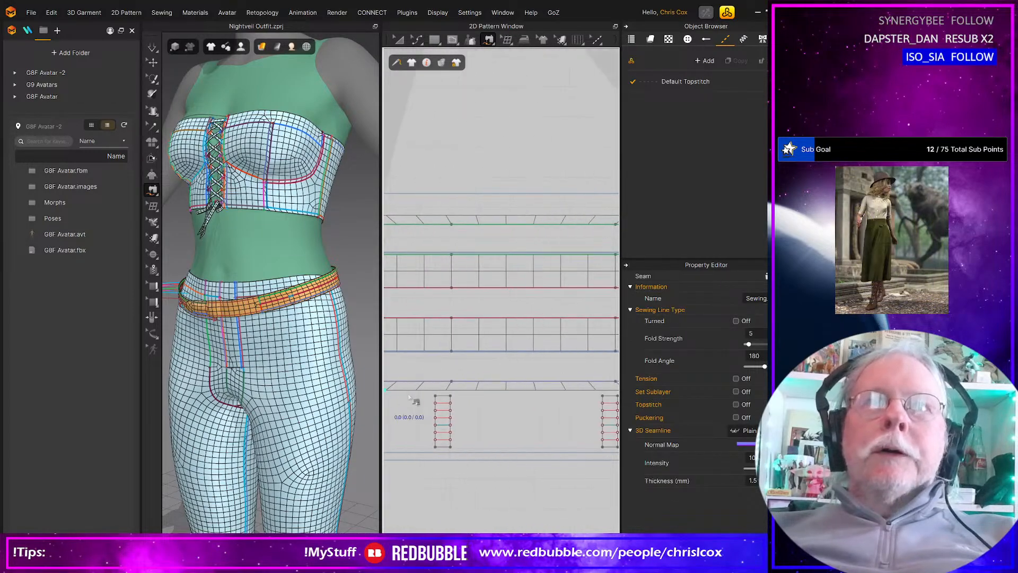
left_click(445, 400)
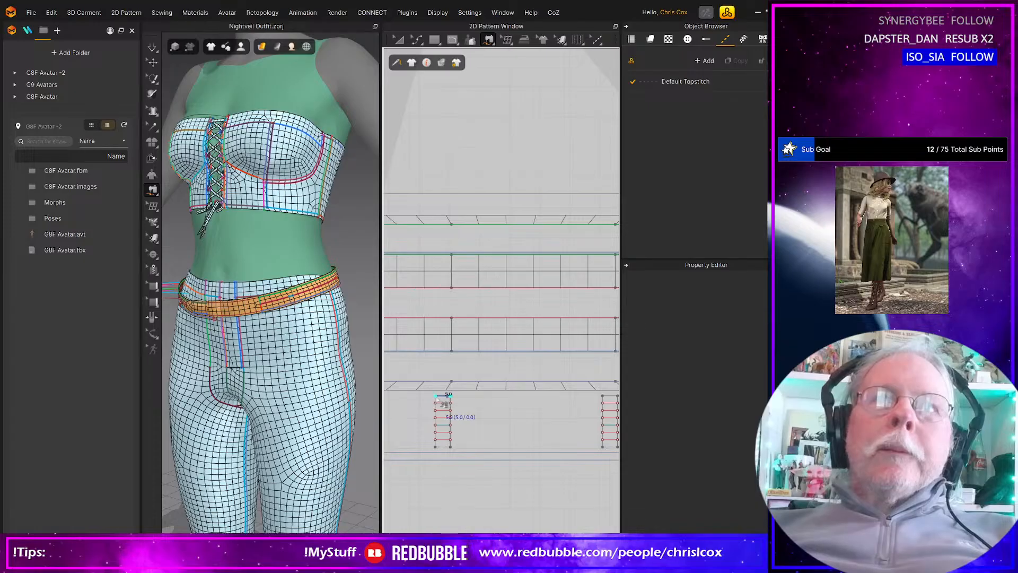
left_click(451, 318)
left_click(436, 317)
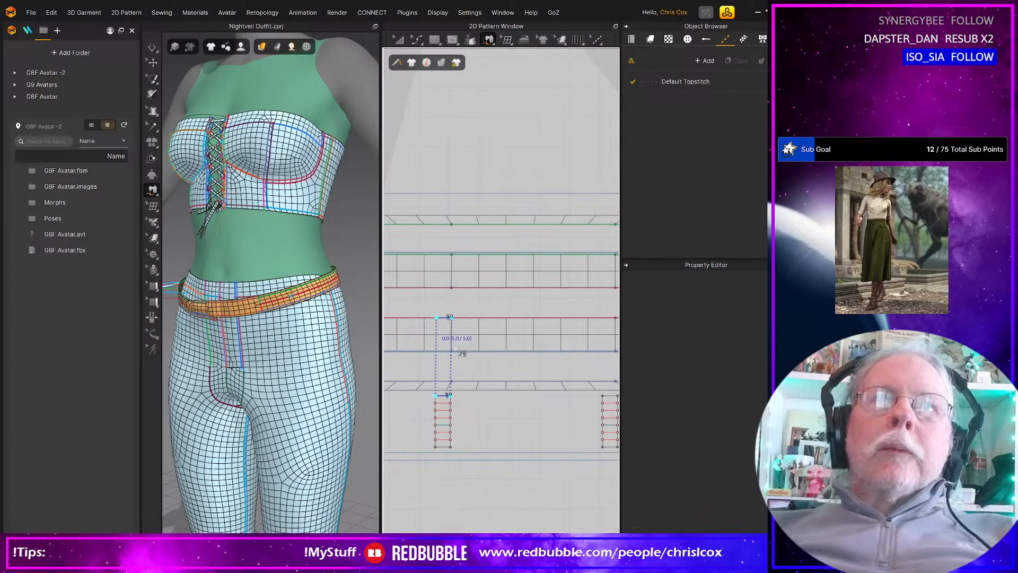
left_click(450, 449)
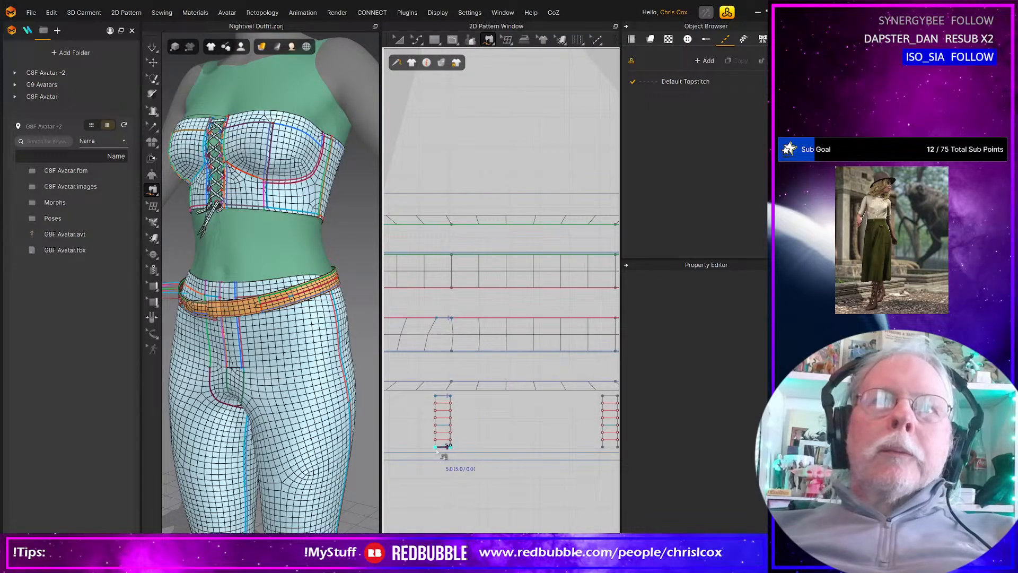
left_click(451, 351)
left_click(436, 350)
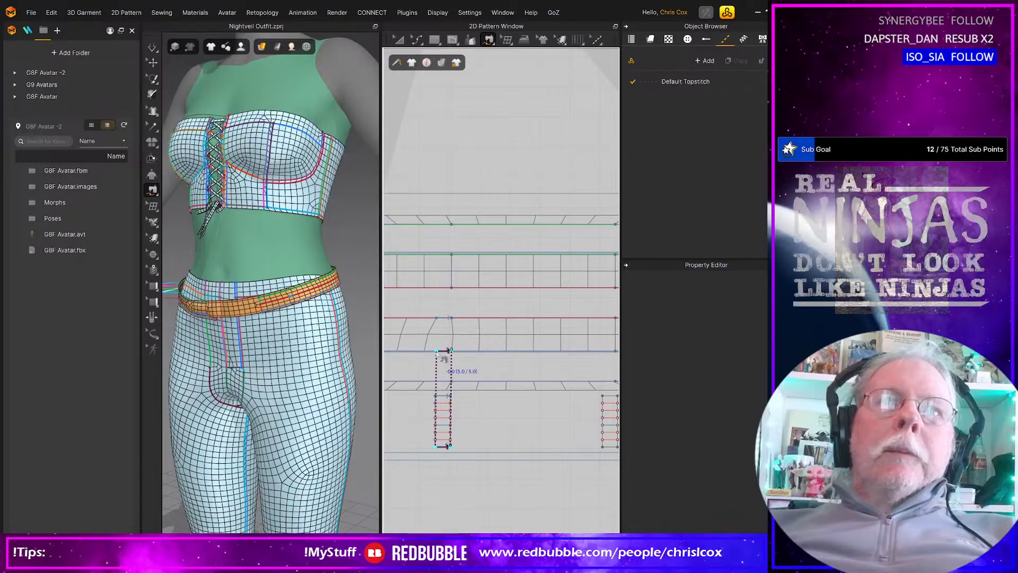
Step: Sew the tenth loop's top and bottom edges to the third belt strip's upper and lower edges at the tenth division point
left_click(452, 405)
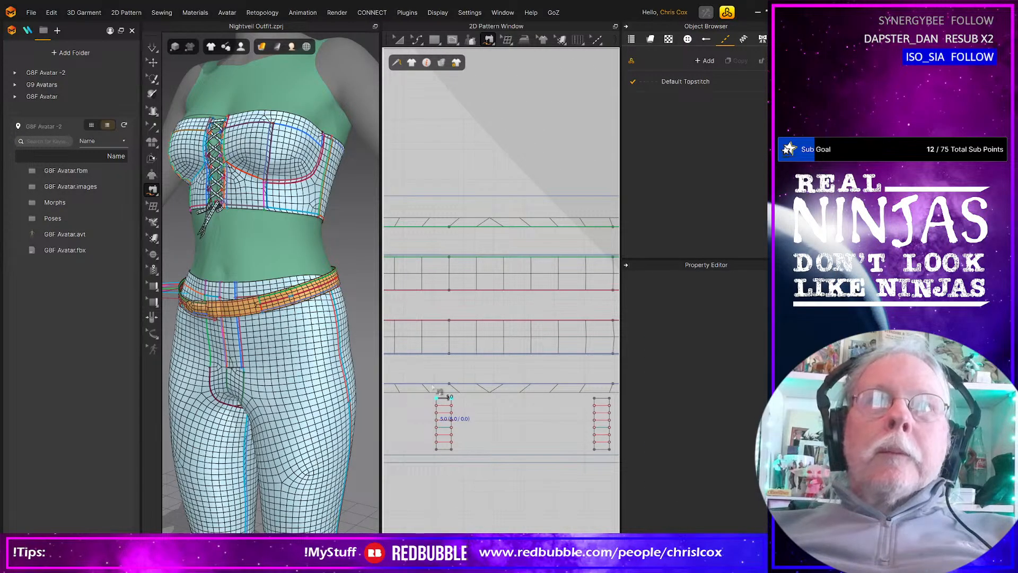
left_click(449, 321)
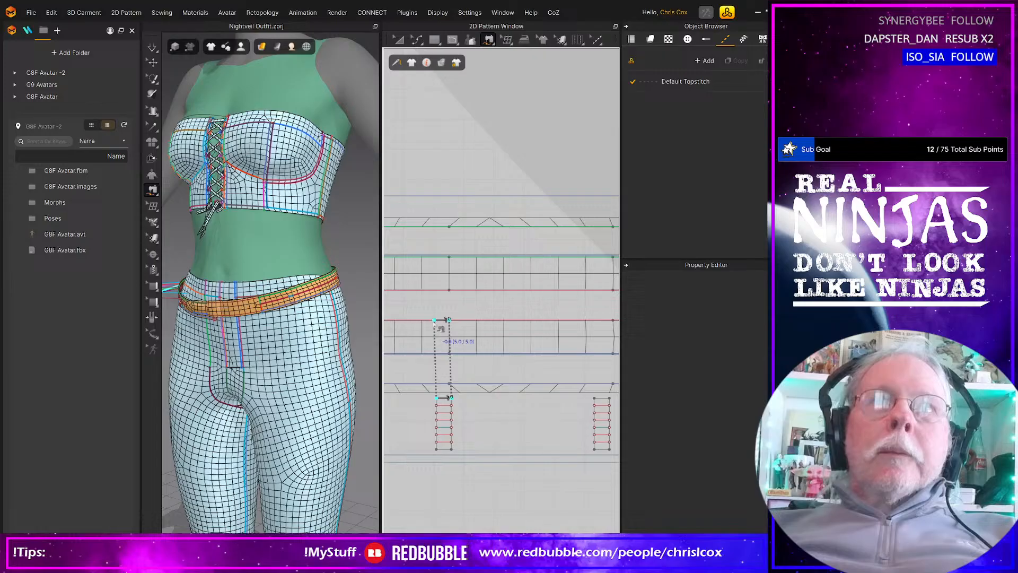
left_click(452, 450)
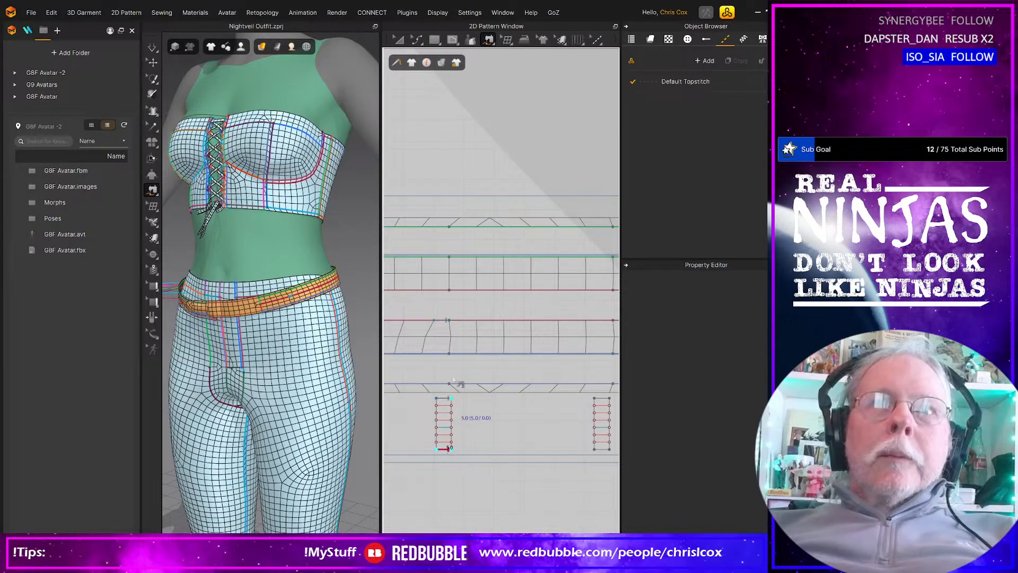
left_click(449, 354)
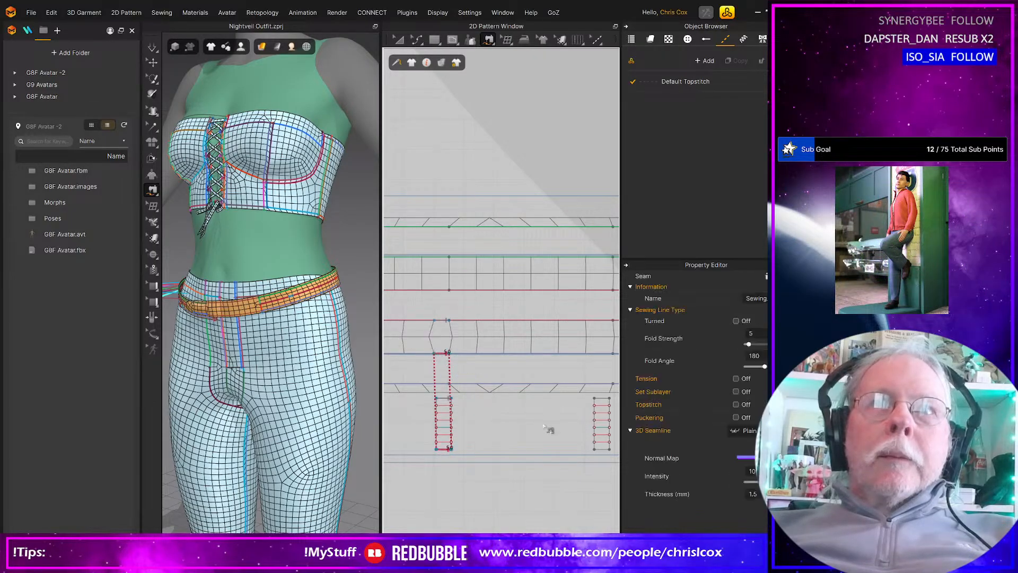
Step: Sew the leftmost loop's top and bottom edges to the third belt strip's upper and lower edges at the leftmost remaining division point
middle_click_drag(543, 427, 391, 424)
left_click(454, 397)
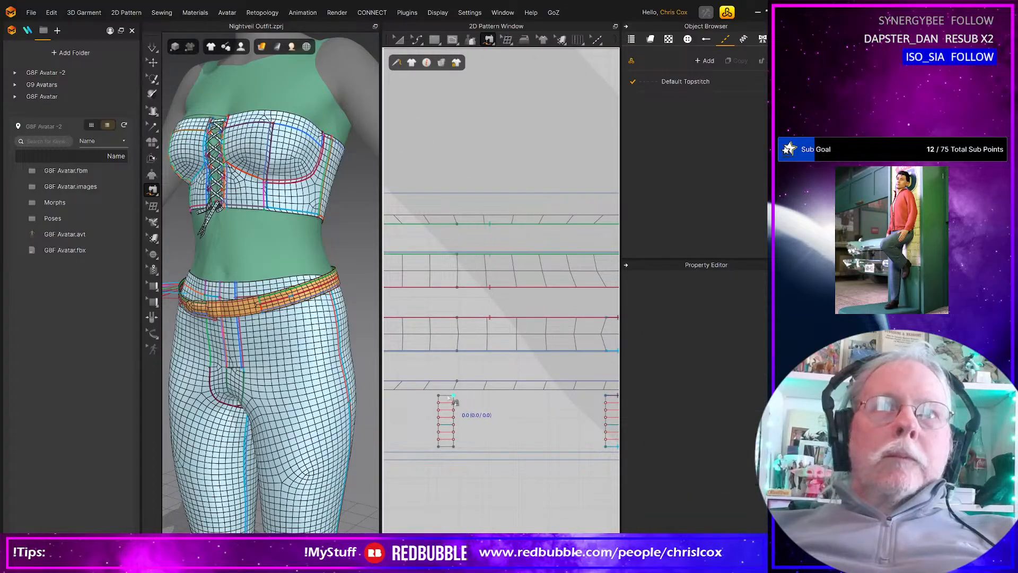
left_click(443, 318)
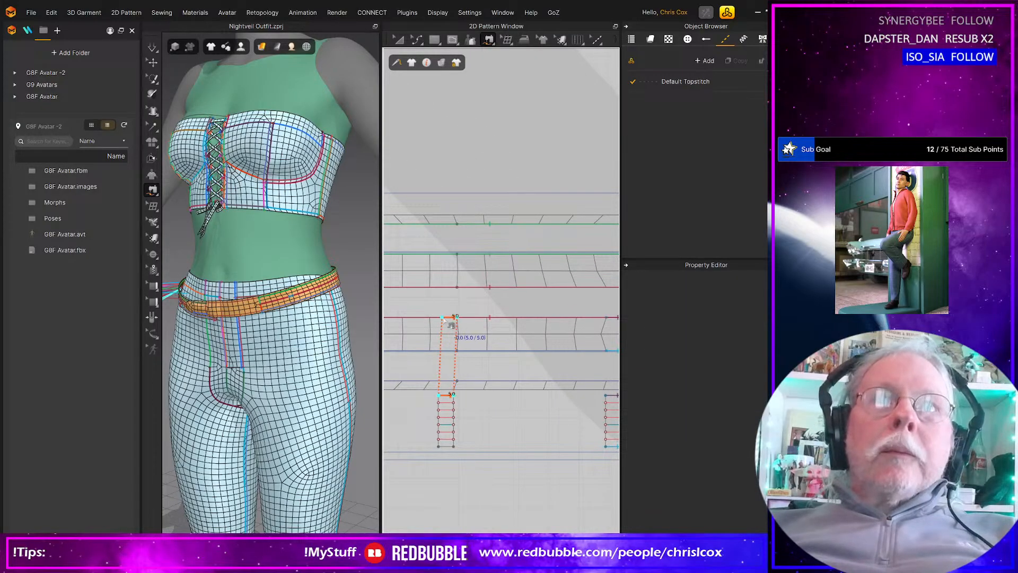
left_click(454, 447)
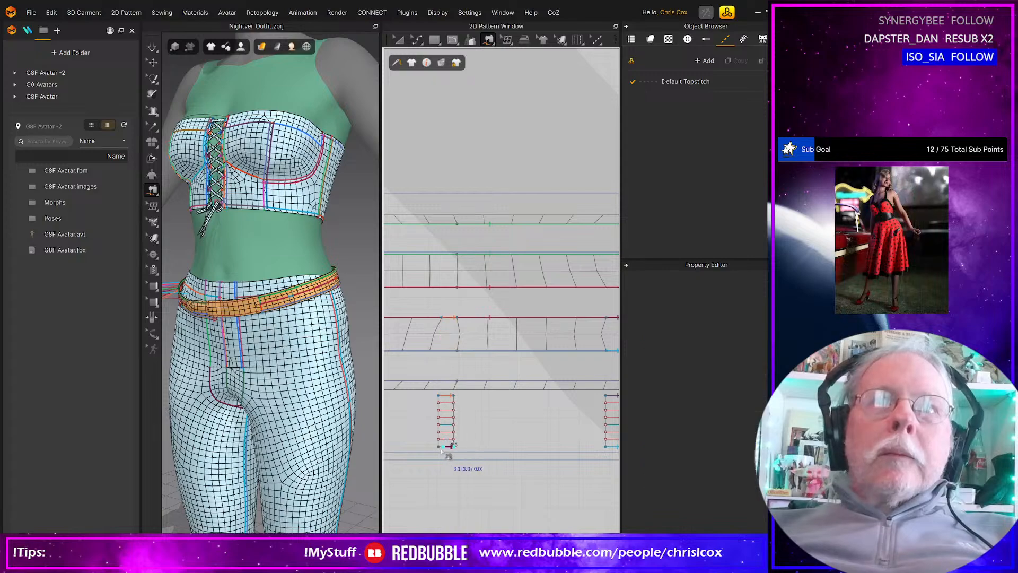
left_click(457, 352)
left_click(493, 381)
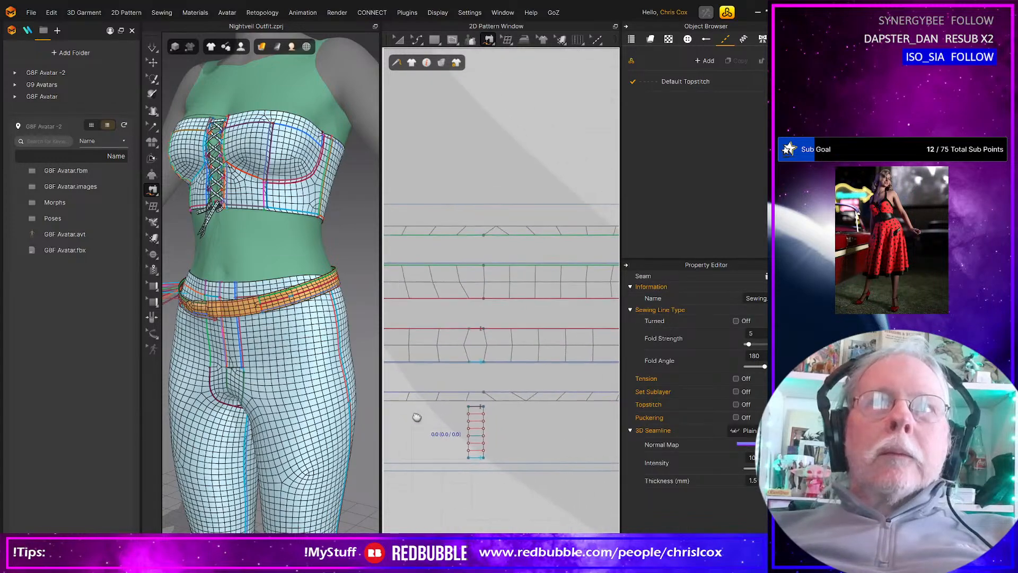
Step: Select the third belt strip, run the simulation briefly to drape the newly sewn loops, and stop it
middle_click_drag(494, 418, 532, 407)
scroll(302, 363, "down", 3)
scroll(309, 366, "up", 5)
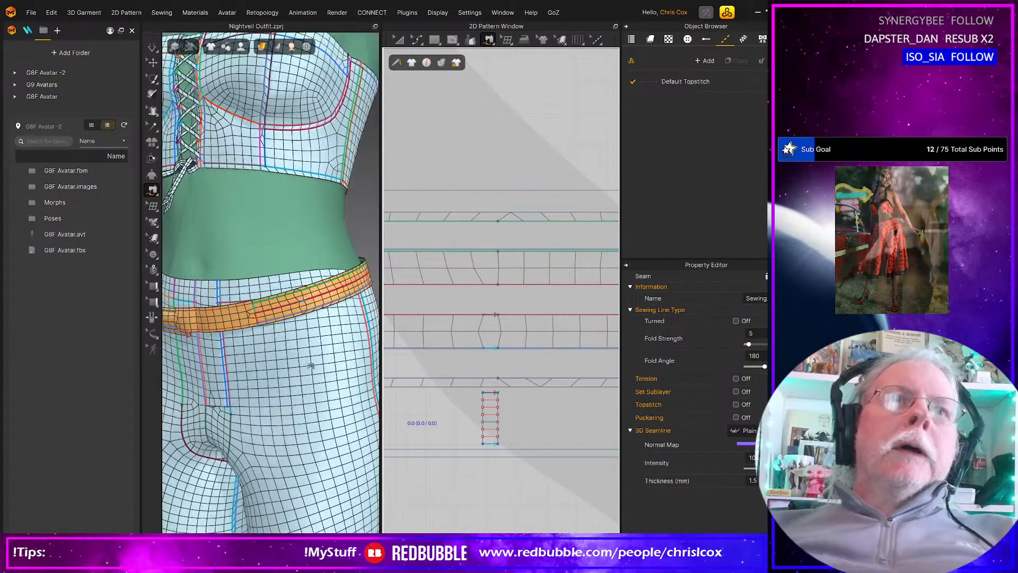
key("a")
left_click(452, 329)
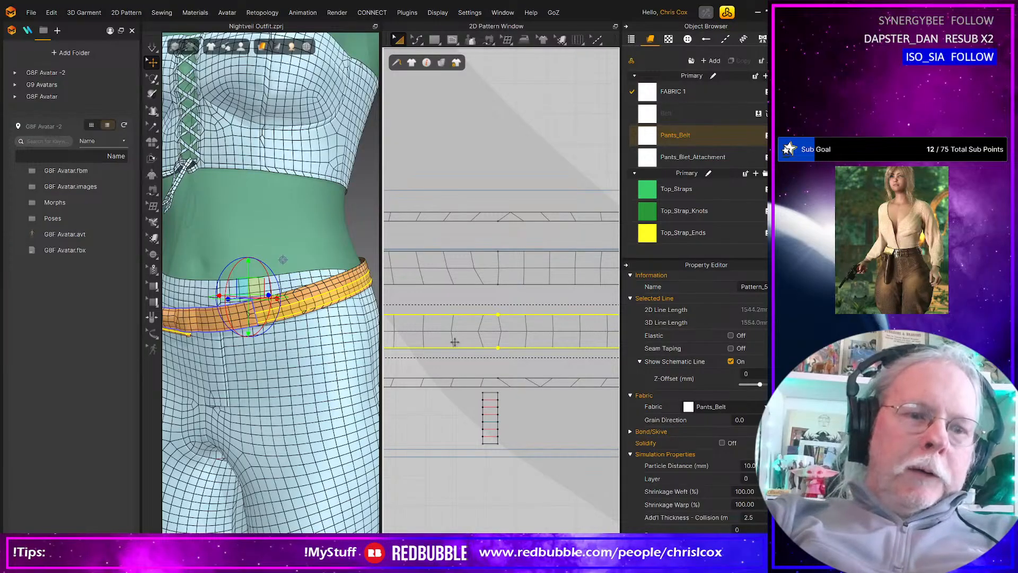
key("space")
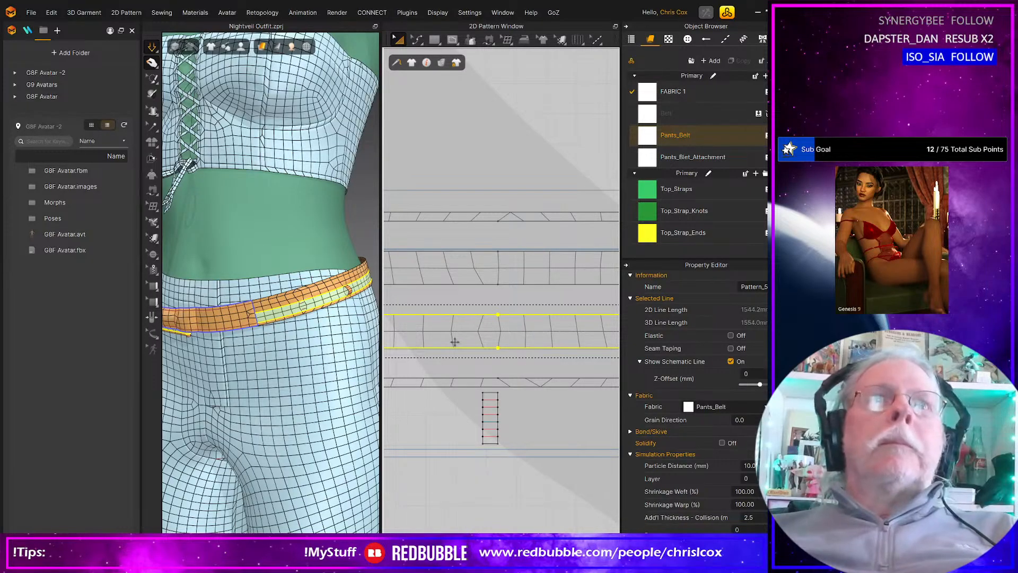
key("space")
Step: Select all the small belt loop patterns together and set their simulation layer to 10
scroll(494, 418, "down", 10)
middle_click_drag(496, 419, 620, 409)
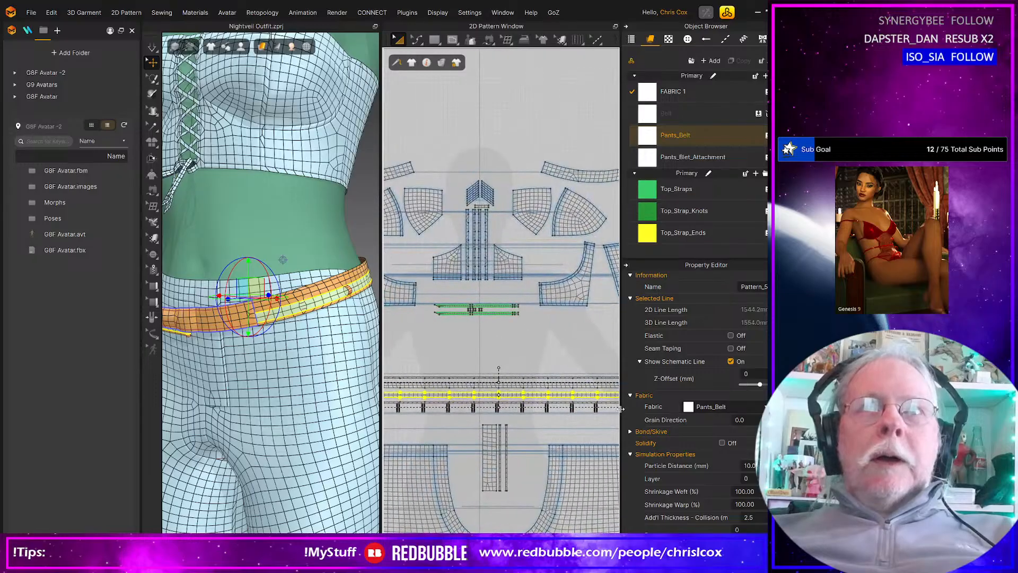
middle_click_drag(544, 438, 620, 440)
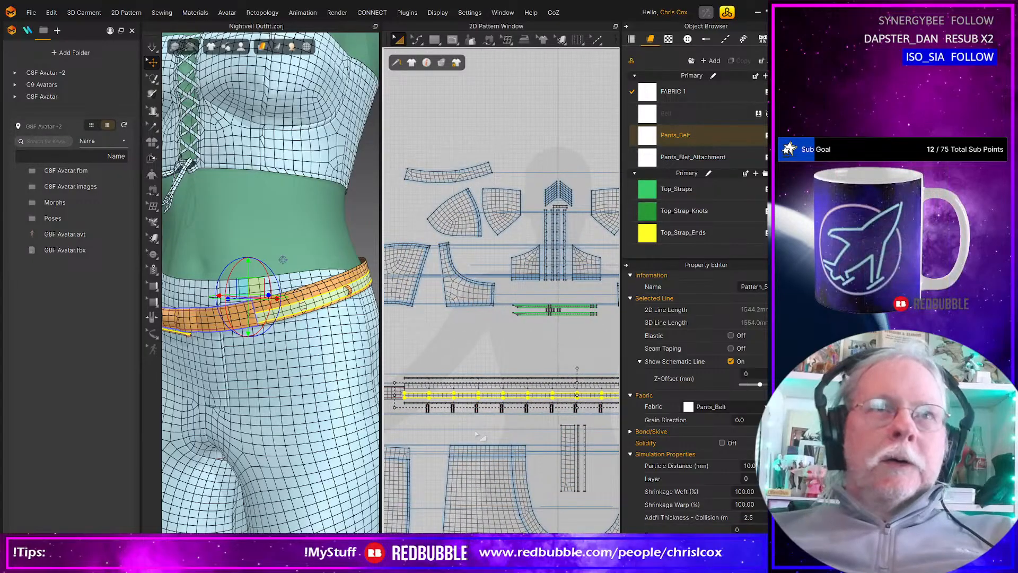
key("z")
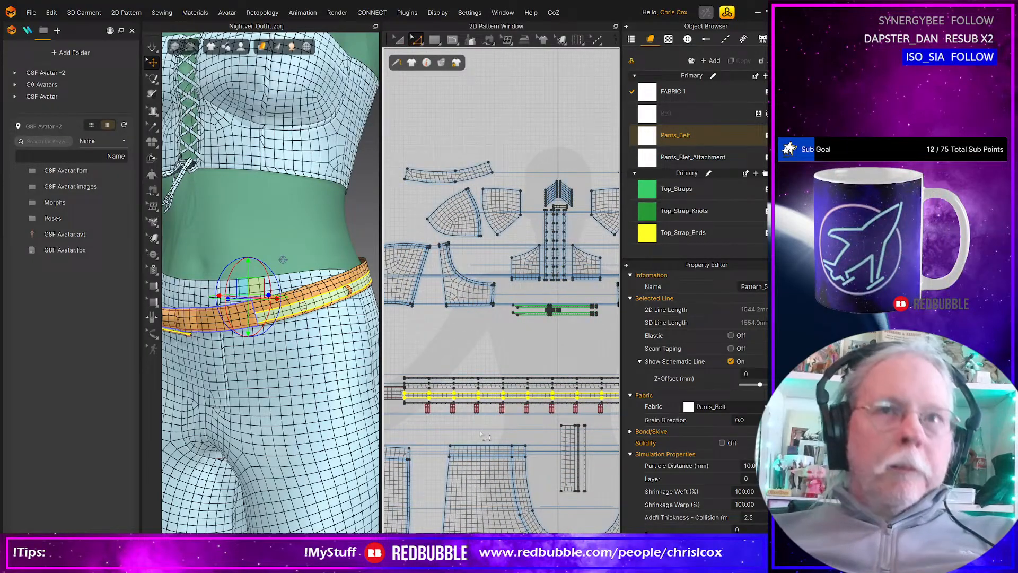
left_click(450, 436)
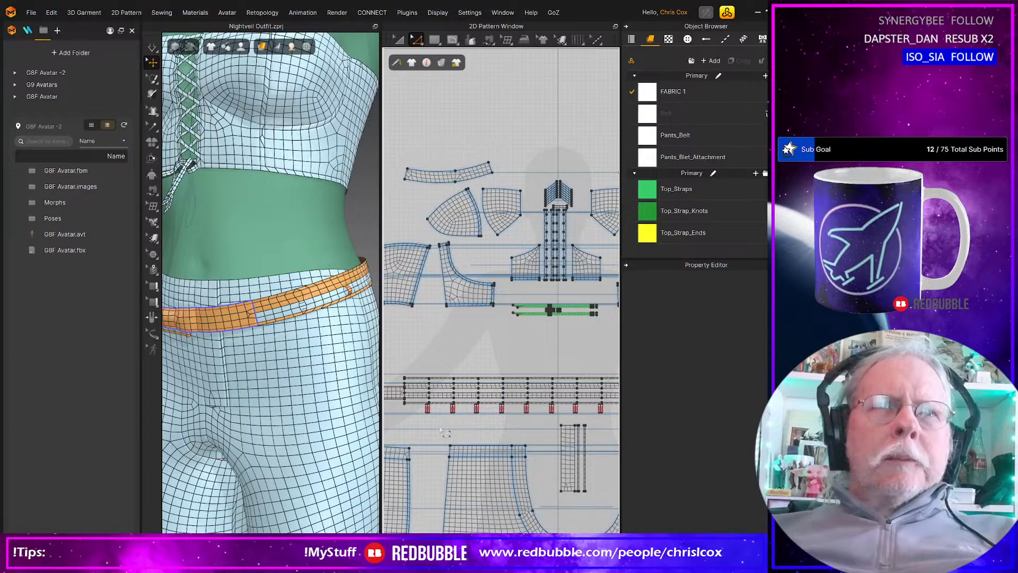
middle_click_drag(435, 430, 416, 438)
key("a")
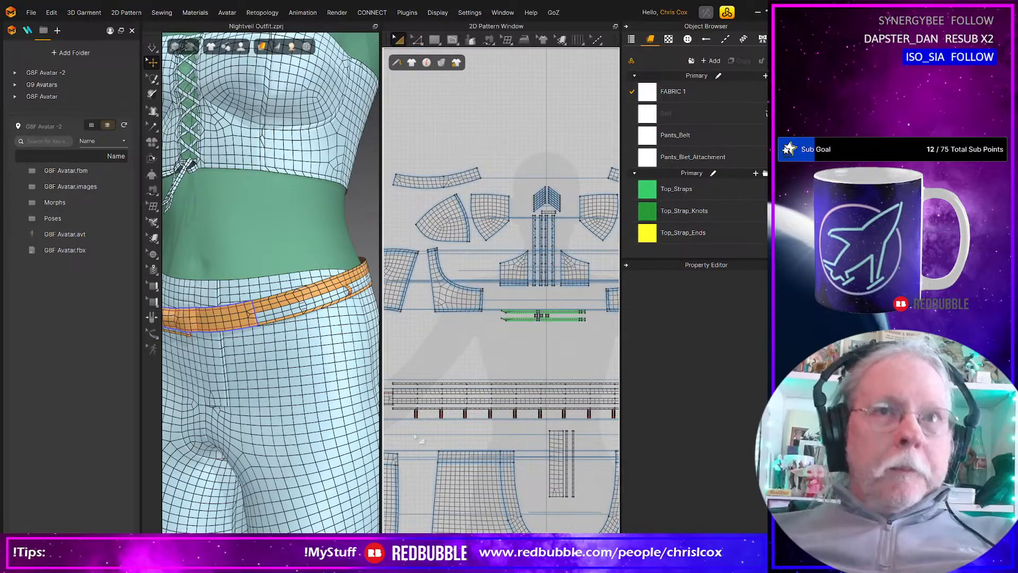
scroll(402, 437, "down", 5)
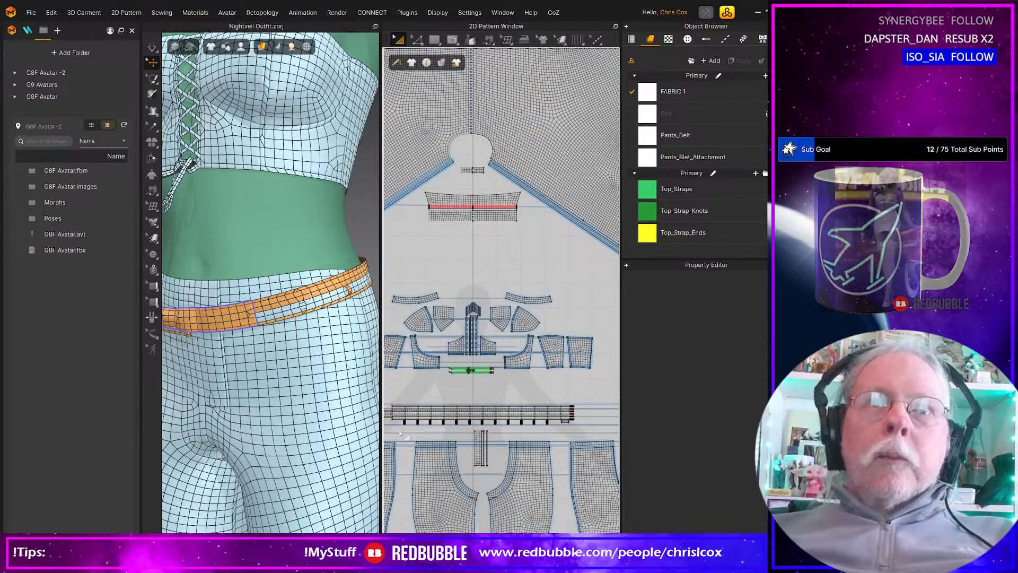
left_click(559, 423)
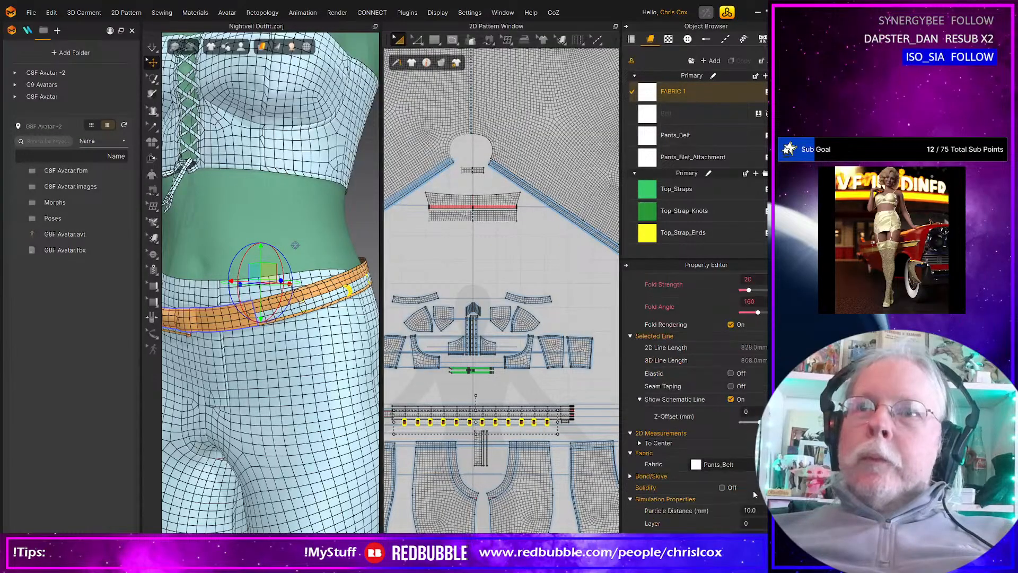
scroll(752, 477, "down", 2)
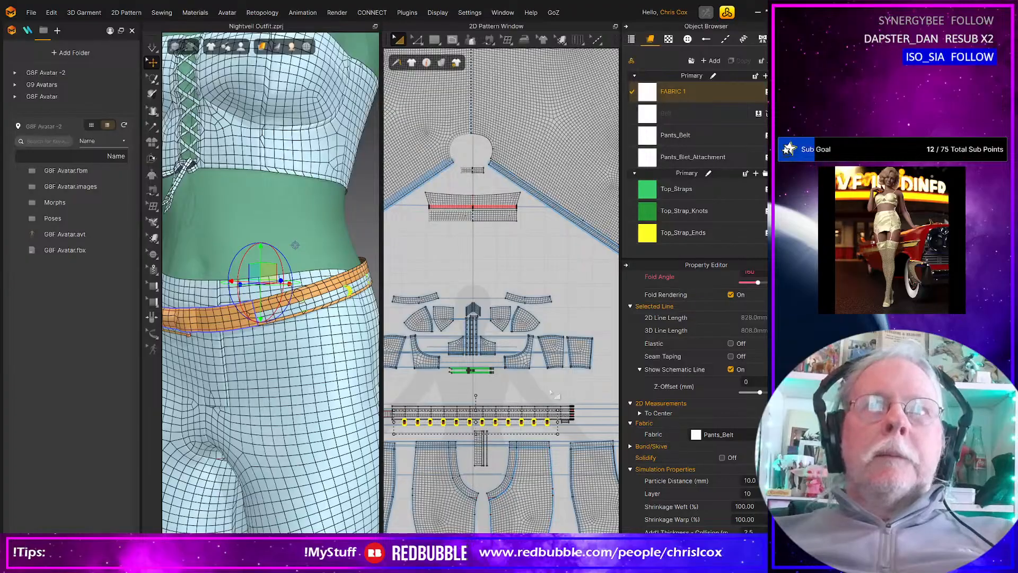
Step: Select the complete set of belt strips, loops and end pieces and run the simulation
scroll(551, 394, "down", 3)
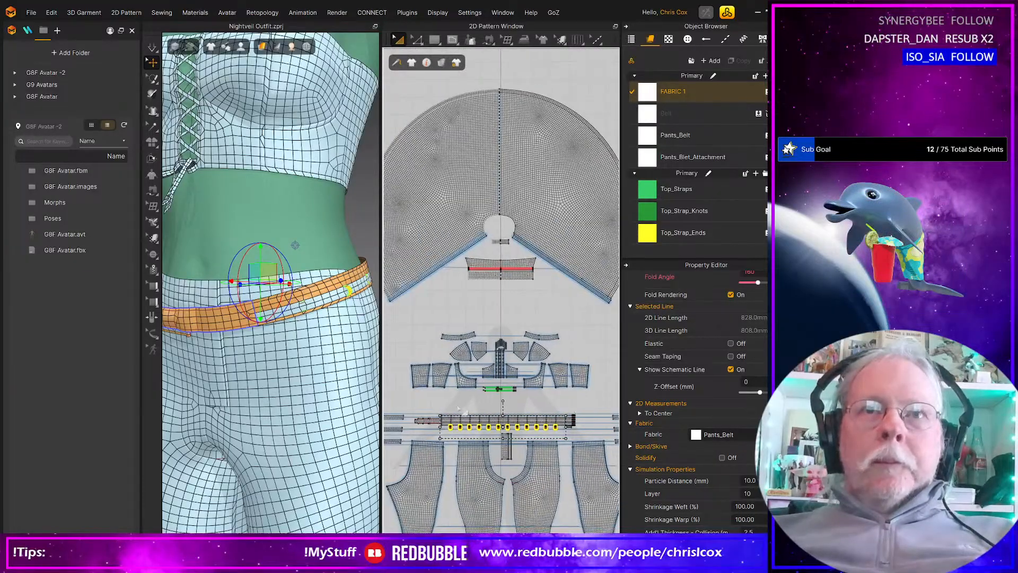
left_click_drag(404, 404, 598, 439)
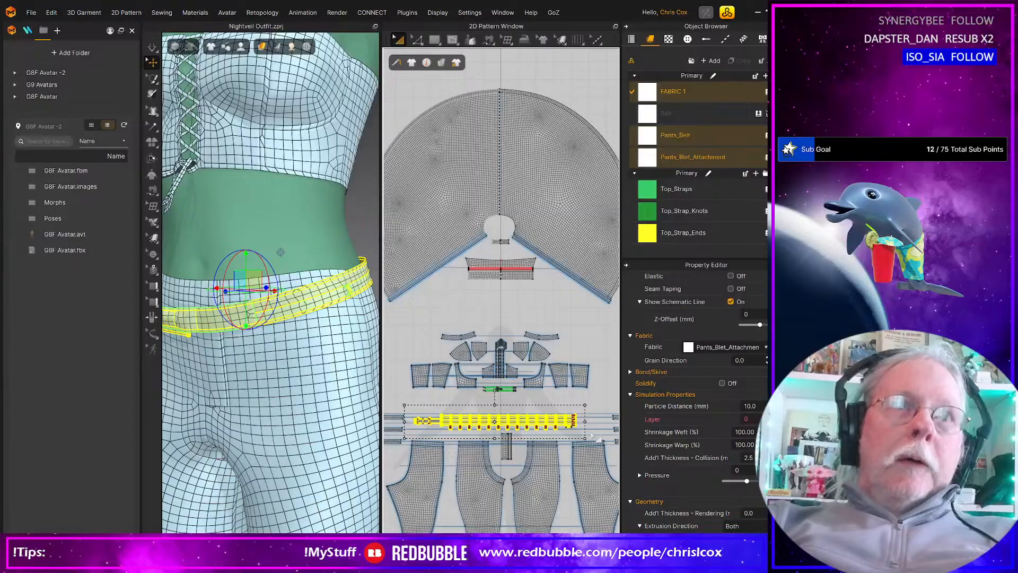
right_click_drag(281, 408, 361, 401)
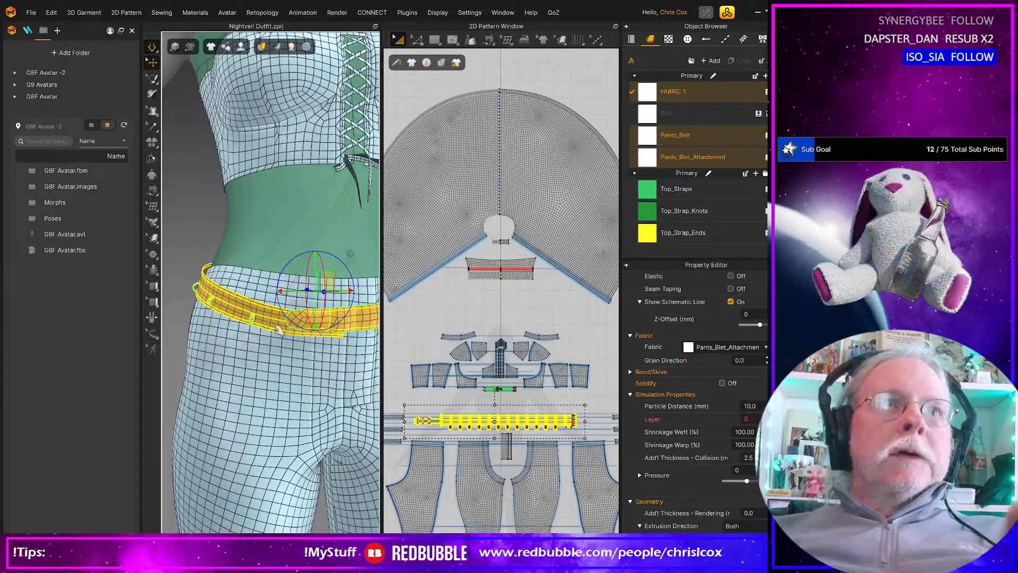
key("space")
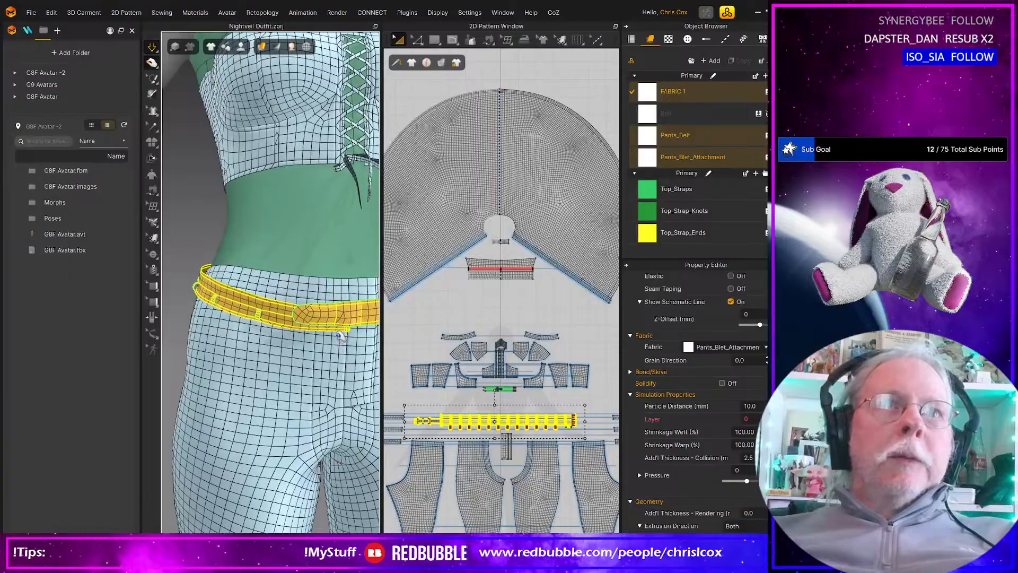
Step: Examine the belt's front overlap and rounded end piece from the front and the side on the simulated garment
left_click(340, 331)
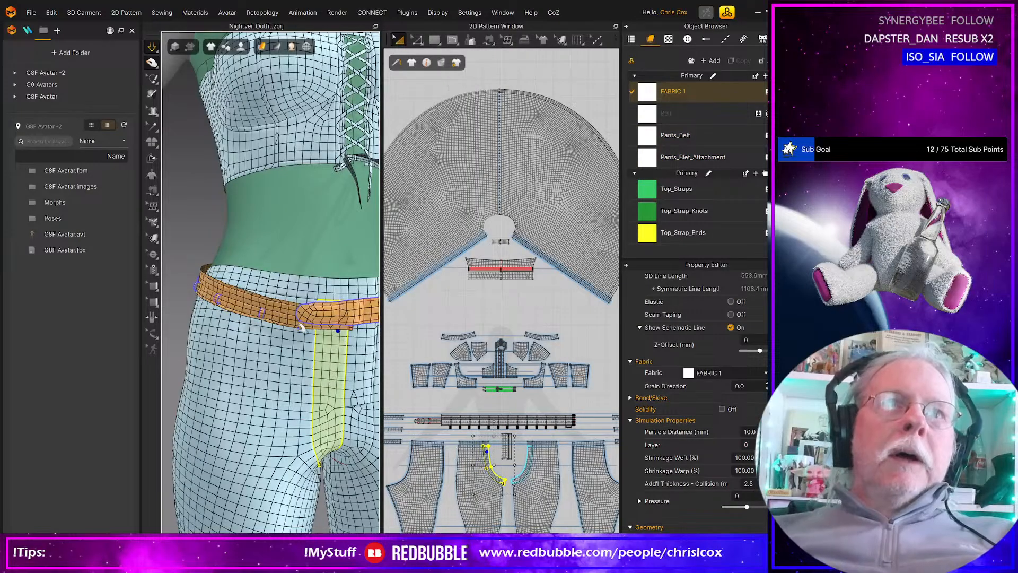
left_click(301, 326)
scroll(301, 326, "up", 8)
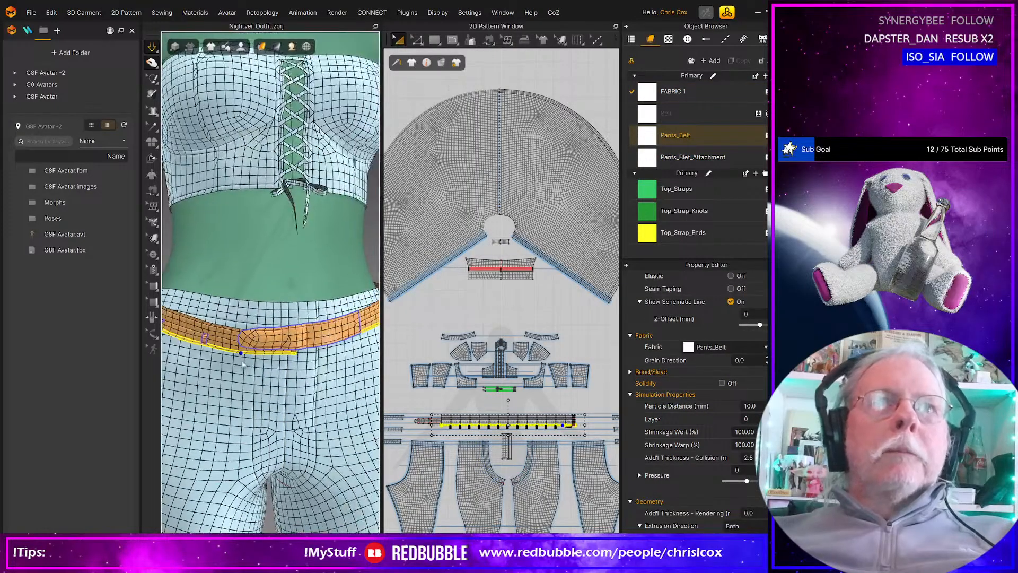
right_click_drag(263, 369, 285, 382)
left_click(251, 365)
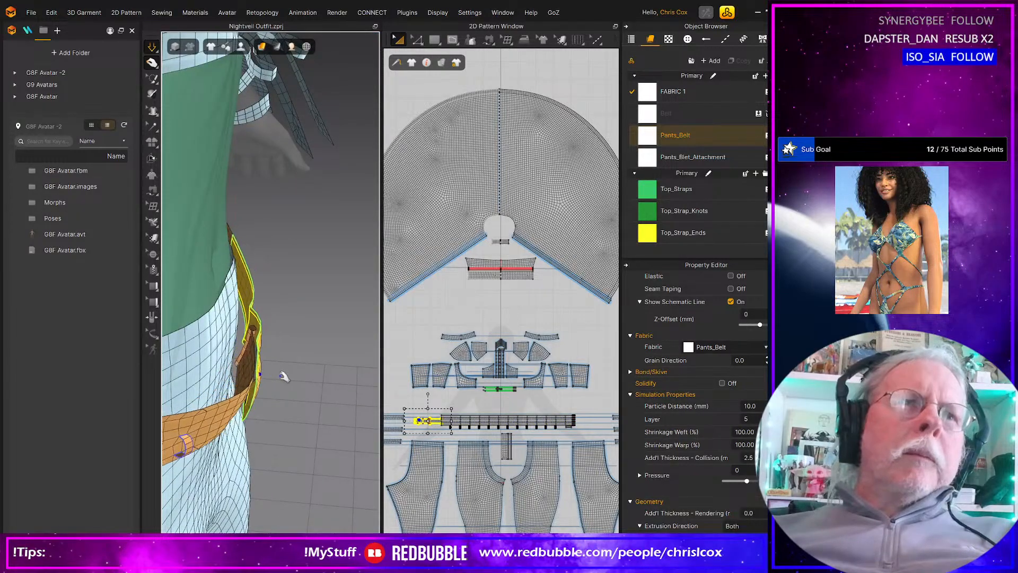
right_click_drag(273, 376, 242, 356)
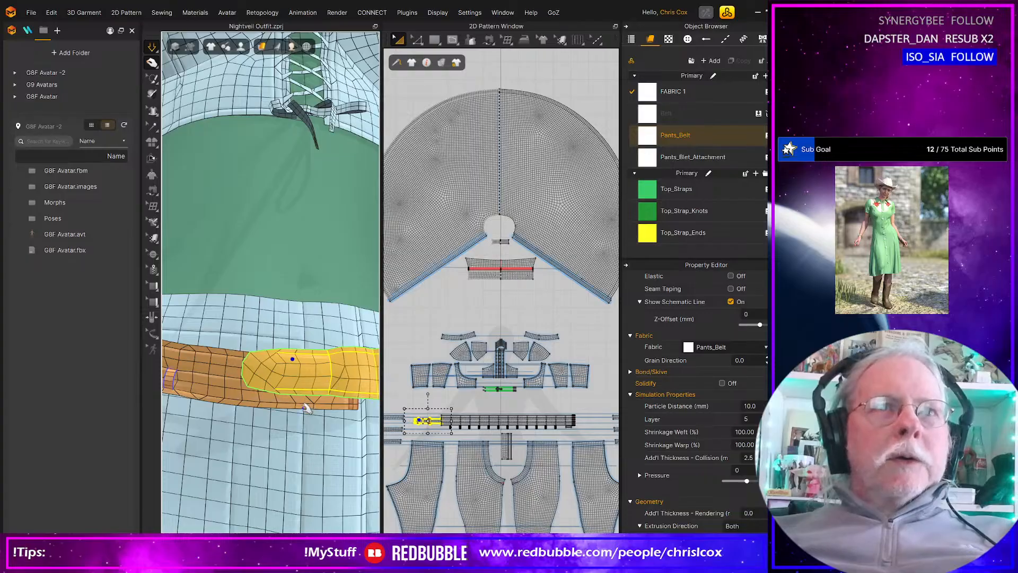
Step: Delete the 30 mm seam joining the lowest short strip's bottom edge to the second belt strip's lower edge
scroll(583, 463, "up", 5)
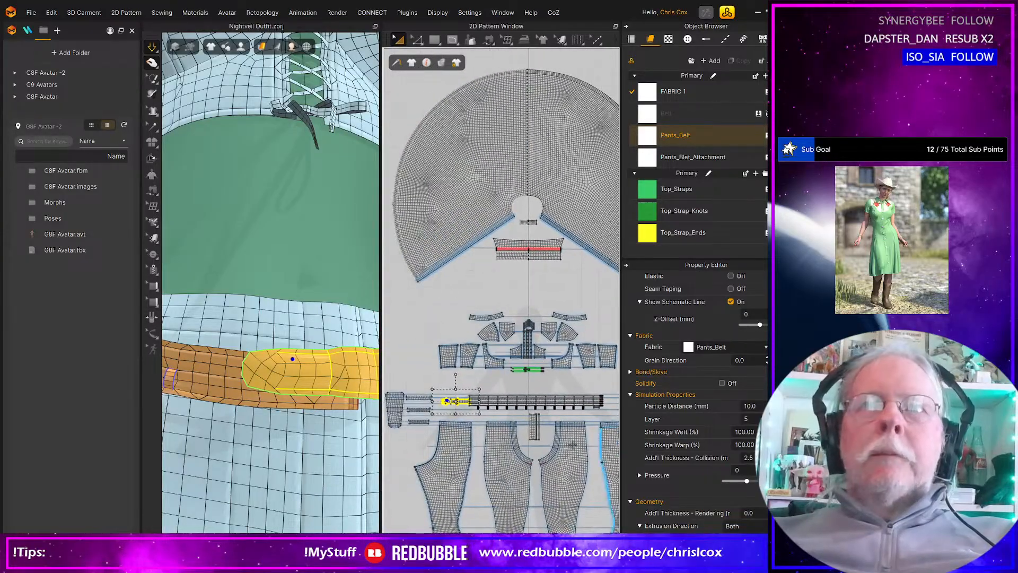
scroll(571, 452, "up", 6)
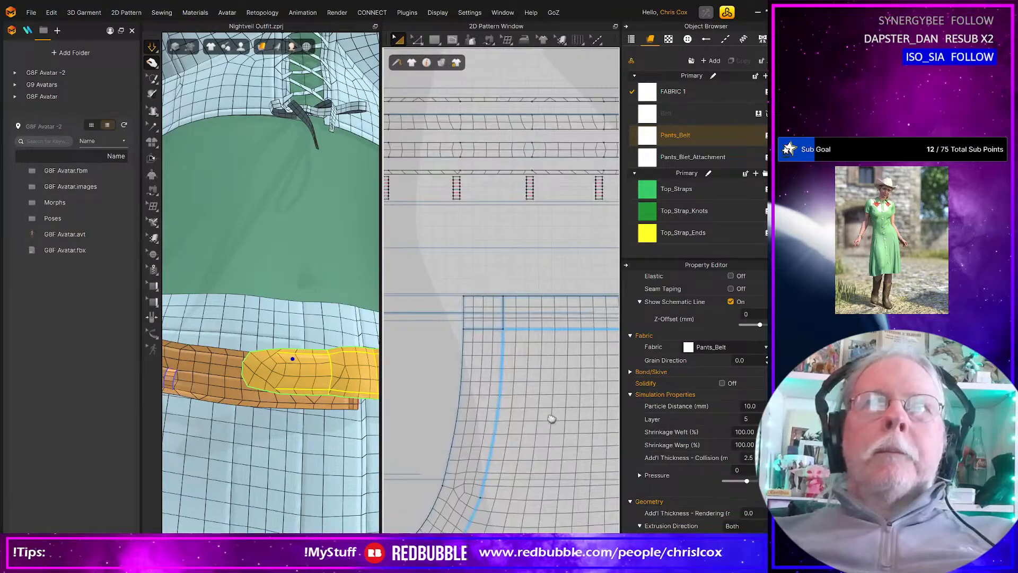
scroll(517, 467, "down", 6)
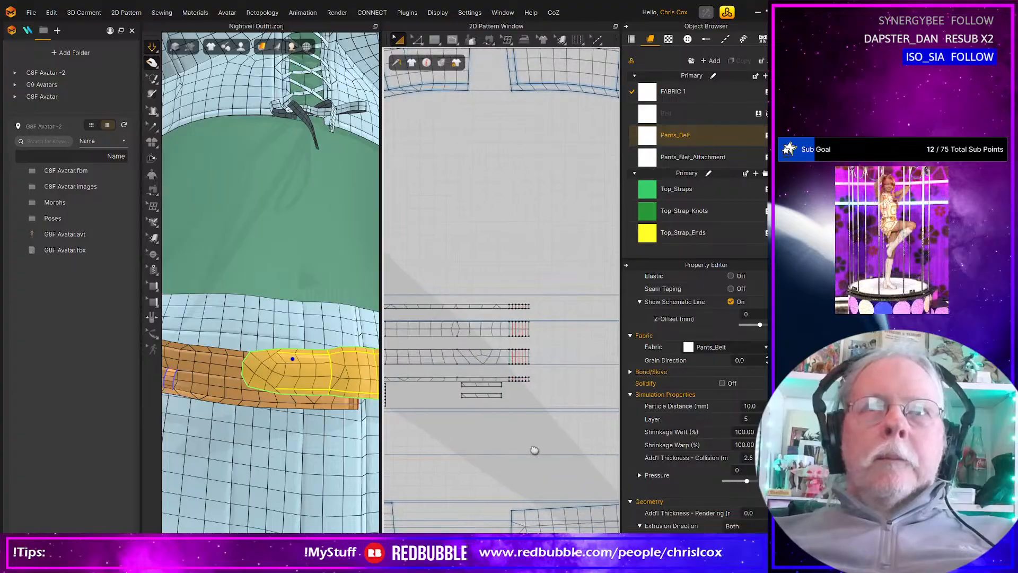
scroll(528, 443, "up", 4)
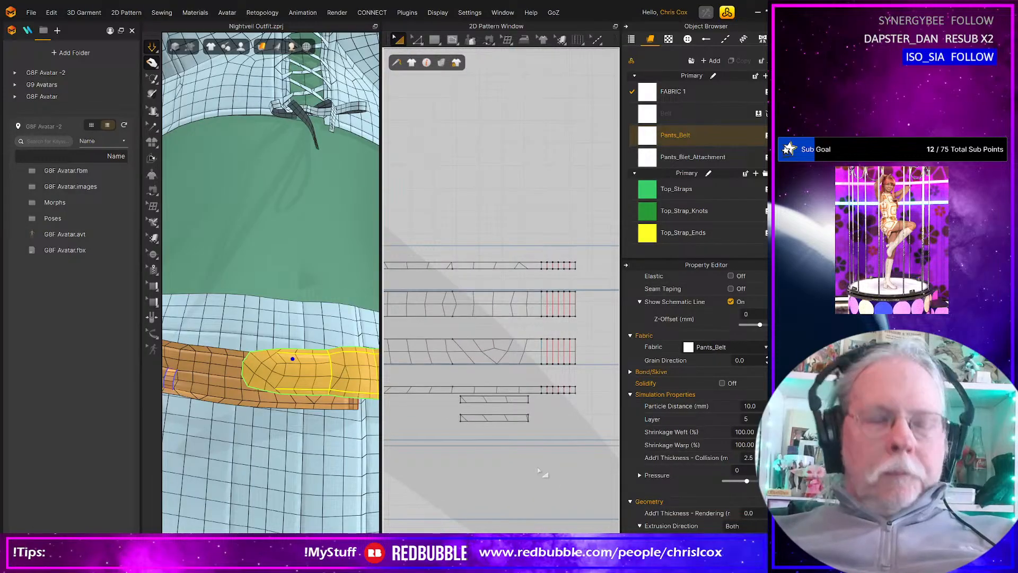
key("m")
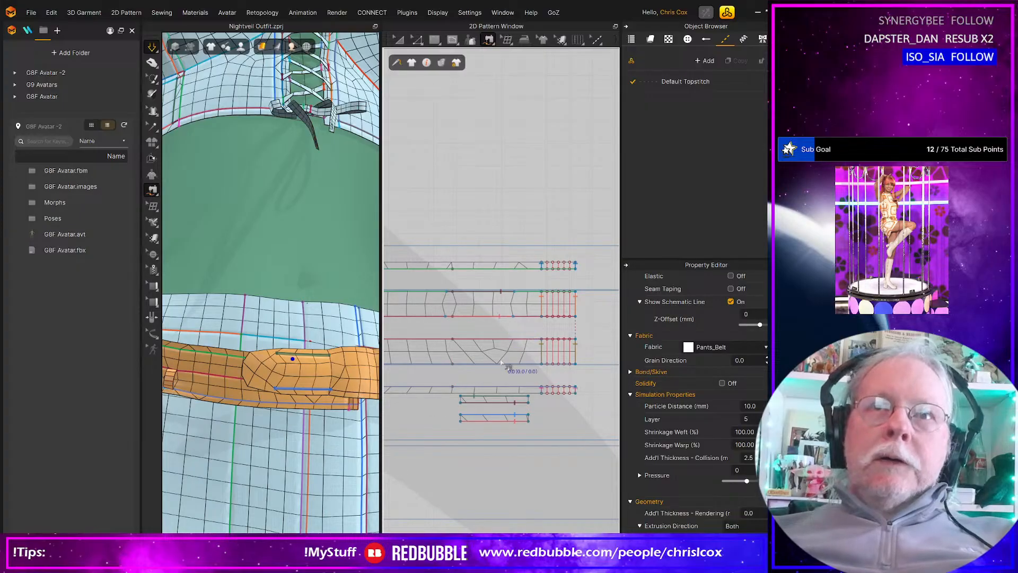
left_click(503, 421)
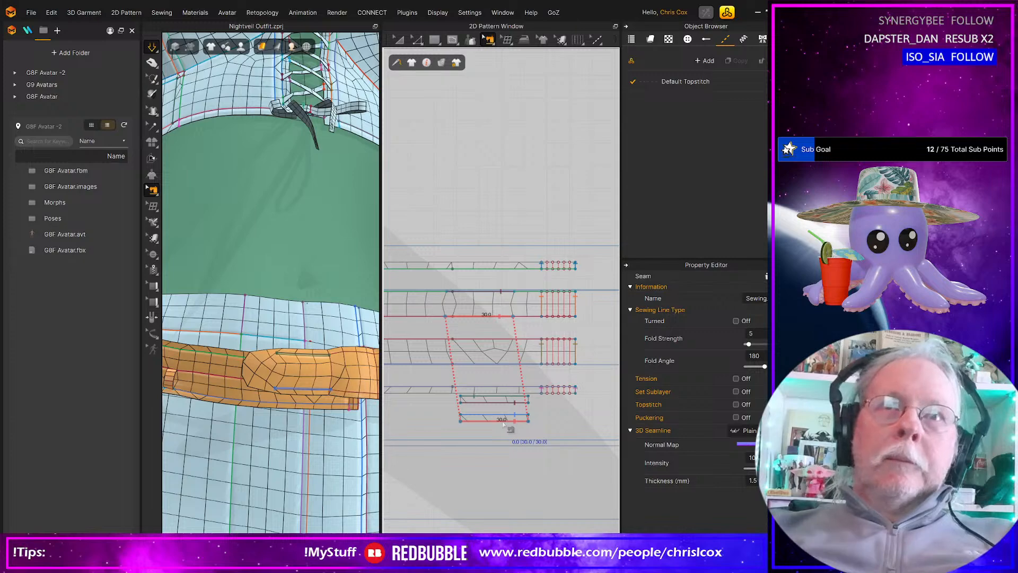
key("Delete")
Step: Free-sew the lowest short strip's bottom edge to the third belt strip's lower edge over 30 mm and run the simulation
key("m")
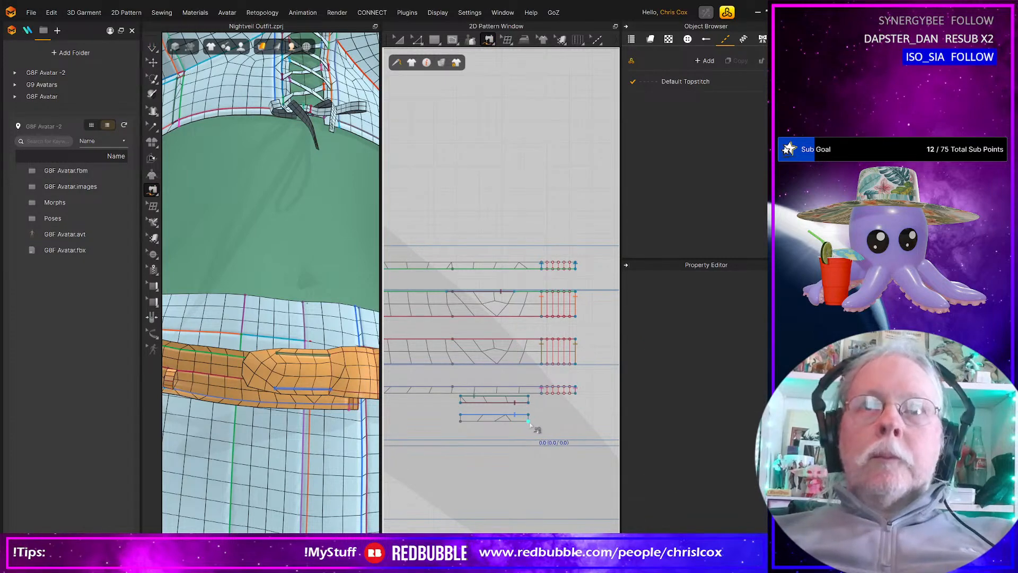
left_click(529, 424)
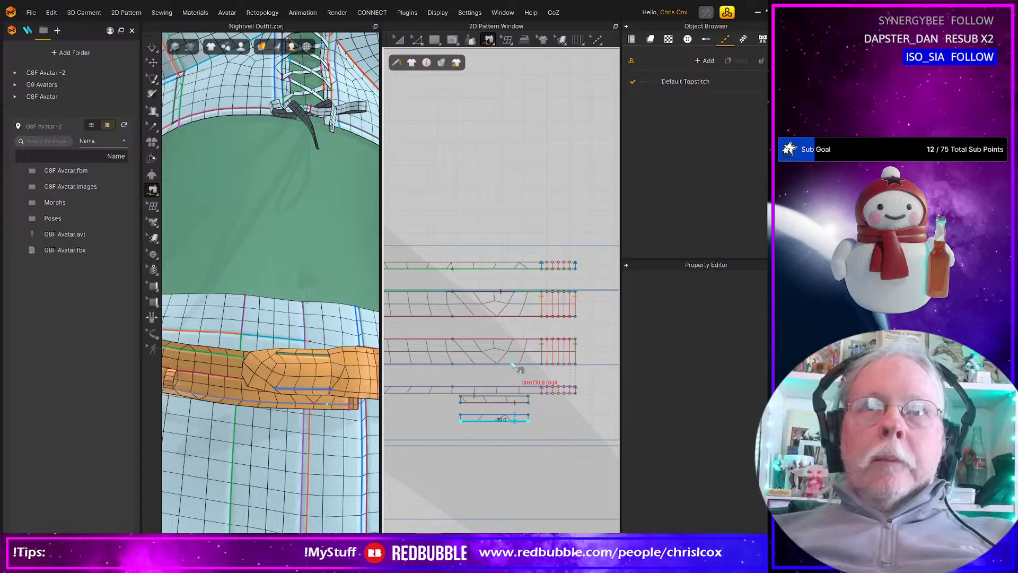
left_click(511, 365)
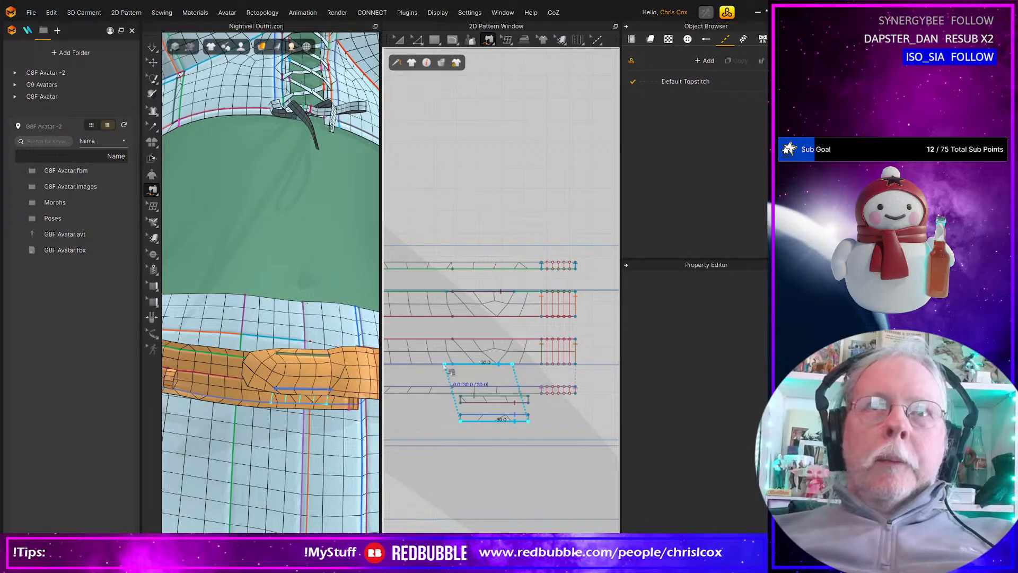
key("space")
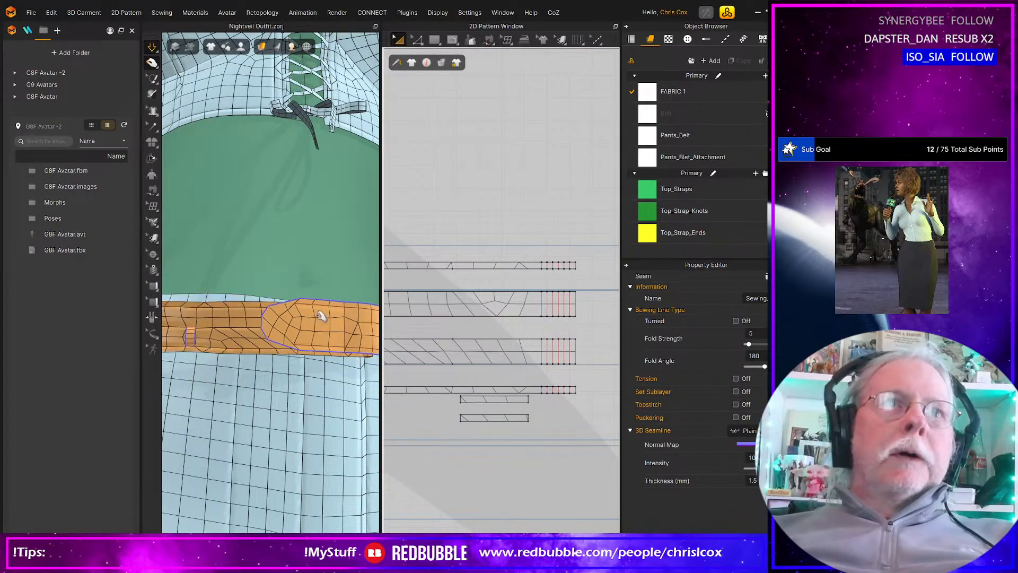
Step: Examine the simulated belt from the back and front, and check the simulation layers of its front overlap and long strip
scroll(233, 366, "down", 3)
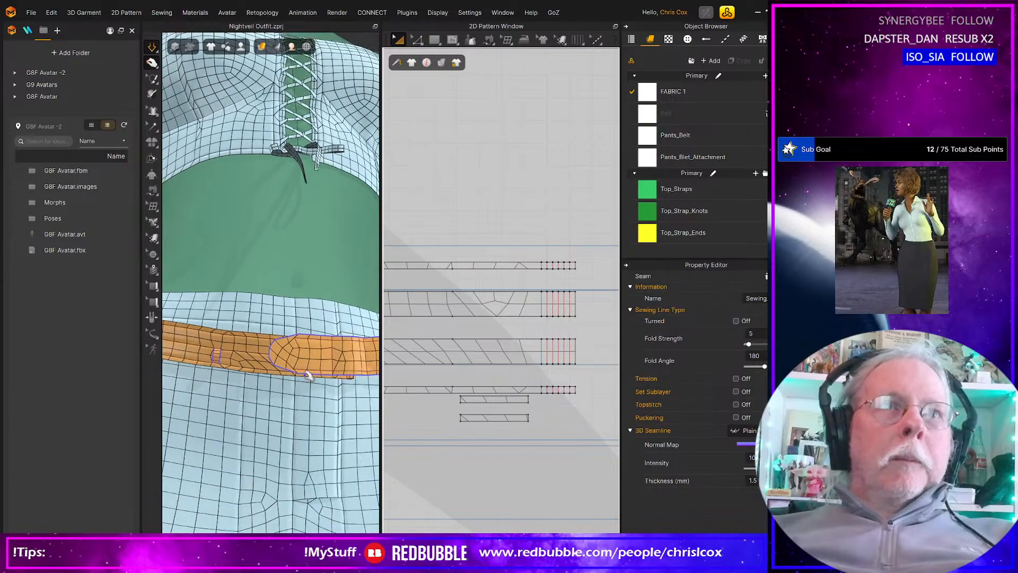
right_click_drag(319, 406, 410, 400)
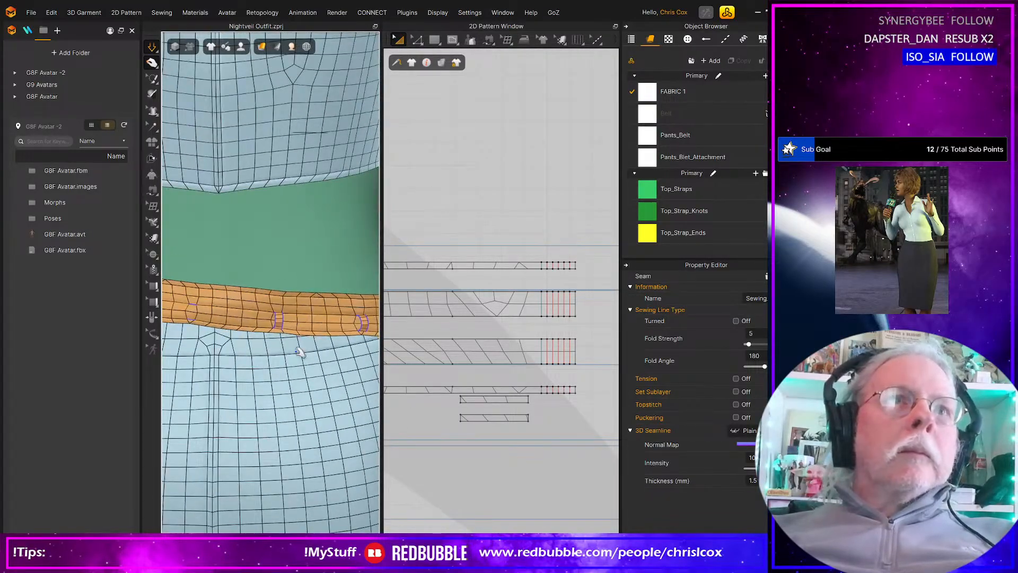
scroll(300, 352, "up", 2)
scroll(302, 352, "down", 6)
mouse_move(302, 353)
right_mouse_down()
mouse_move(236, 355)
mouse_move(301, 337)
right_mouse_up()
left_click(301, 337)
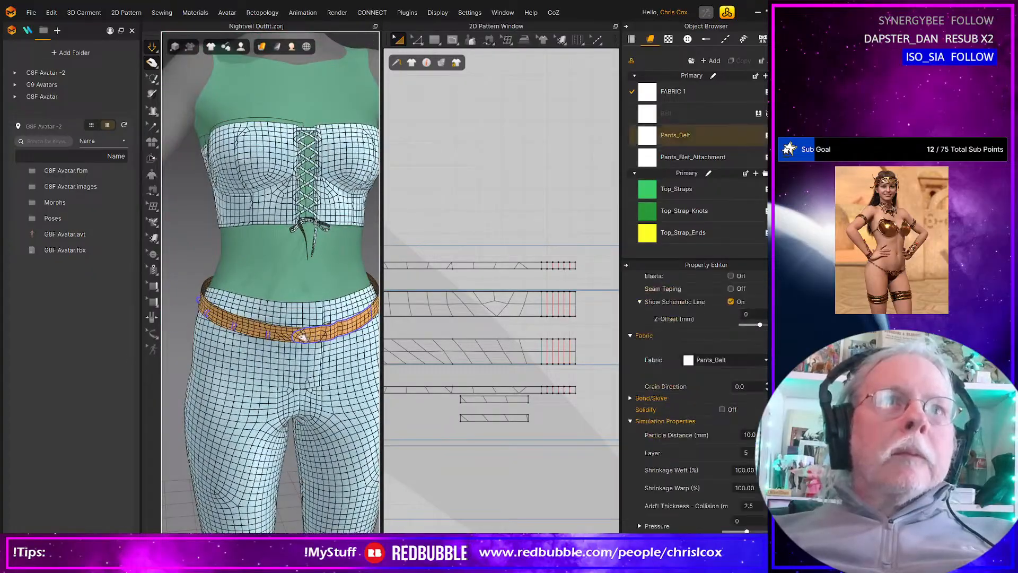
left_click(301, 338)
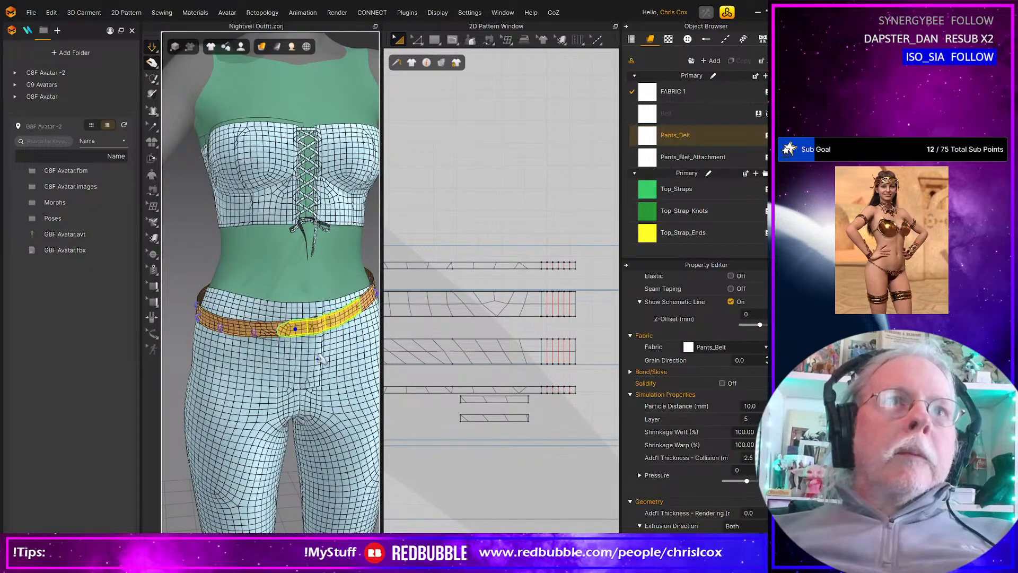
right_click_drag(321, 359, 279, 362)
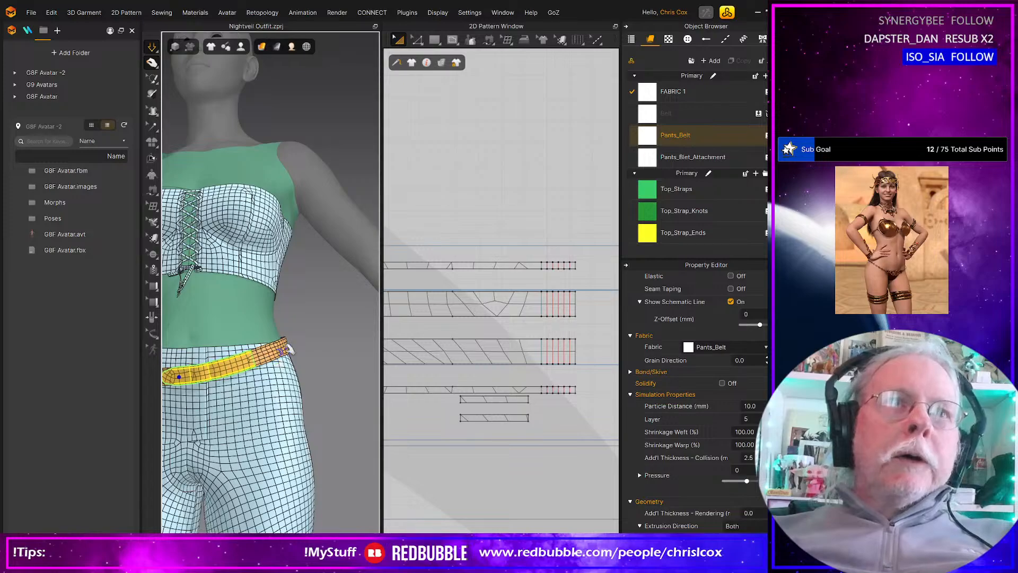
left_click(170, 375)
mouse_move(170, 376)
right_mouse_down()
mouse_move(193, 386)
mouse_move(172, 381)
right_mouse_up()
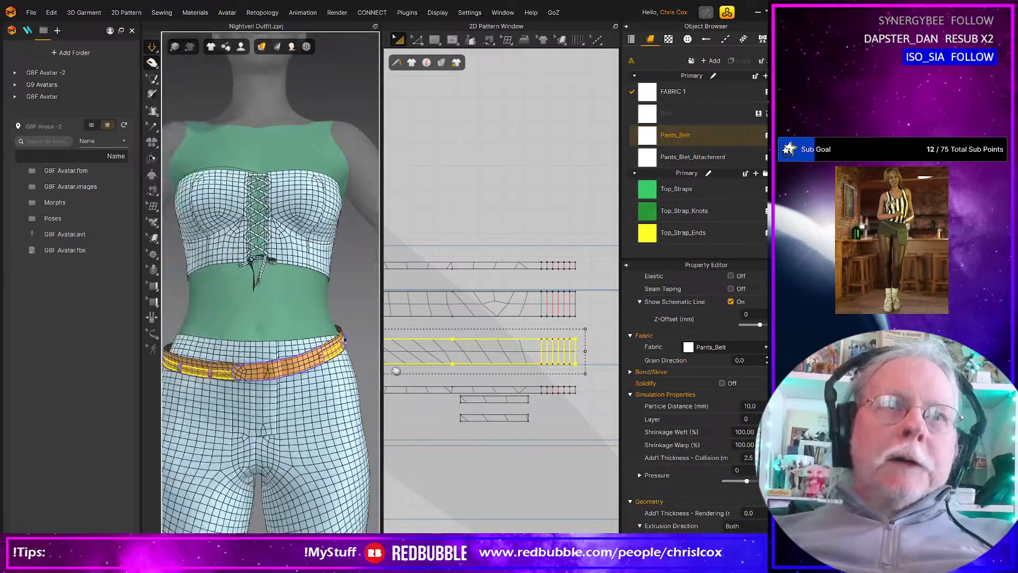
middle_click_drag(397, 371, 428, 365)
mouse_move(233, 401)
right_mouse_down()
mouse_move(313, 416)
mouse_move(237, 418)
right_mouse_up()
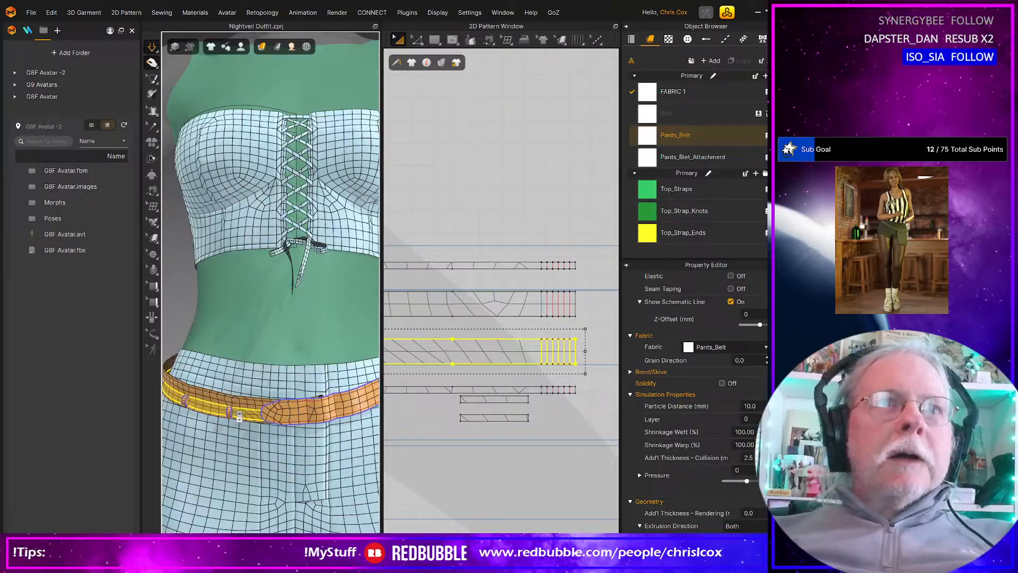
Step: Examine the whole outfit on the avatar from several angles, including the wrist pieces up close
scroll(239, 416, "down", 5)
right_click_drag(317, 386, 265, 401)
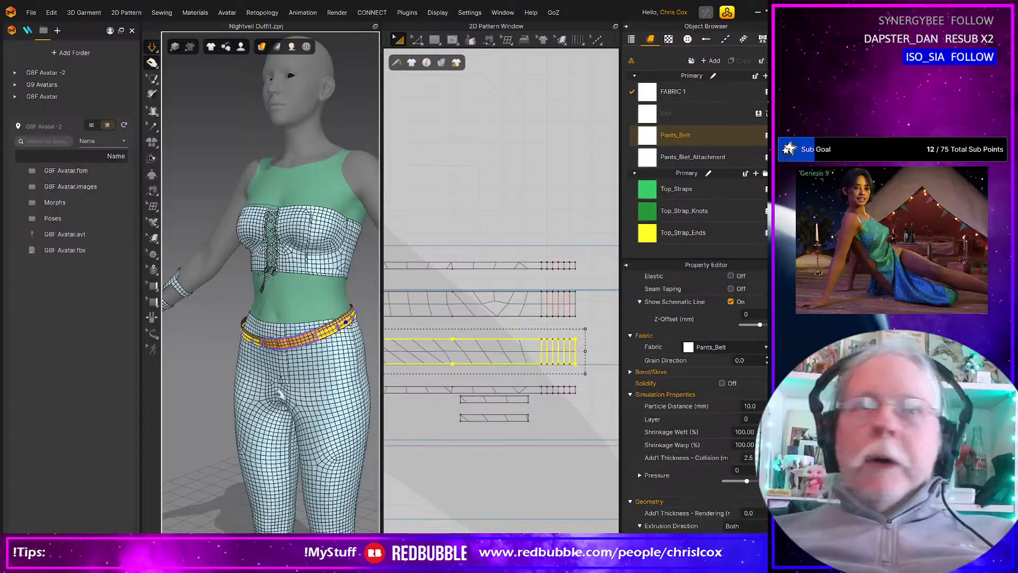
scroll(283, 391, "down", 5)
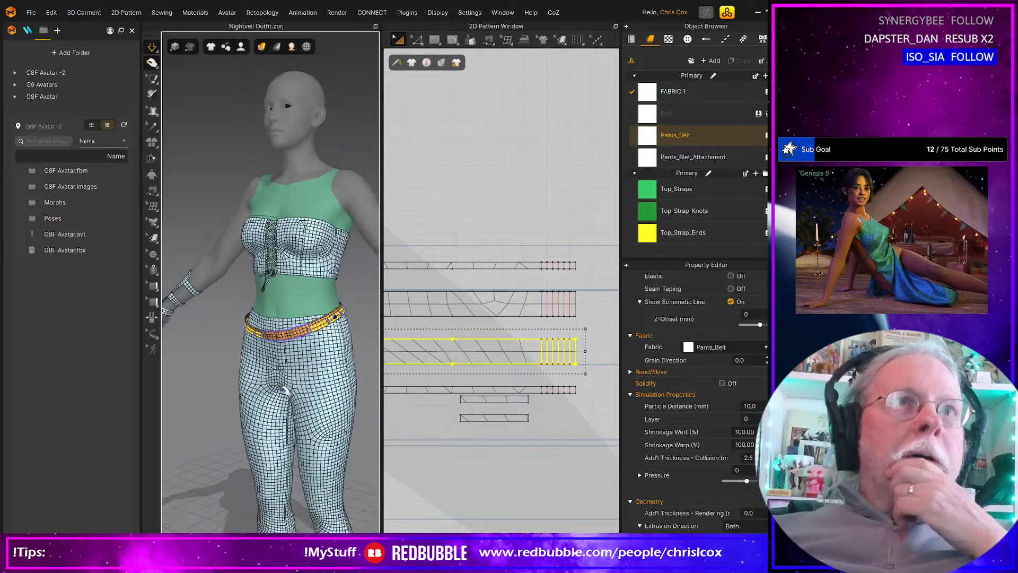
right_click_drag(283, 391, 326, 394)
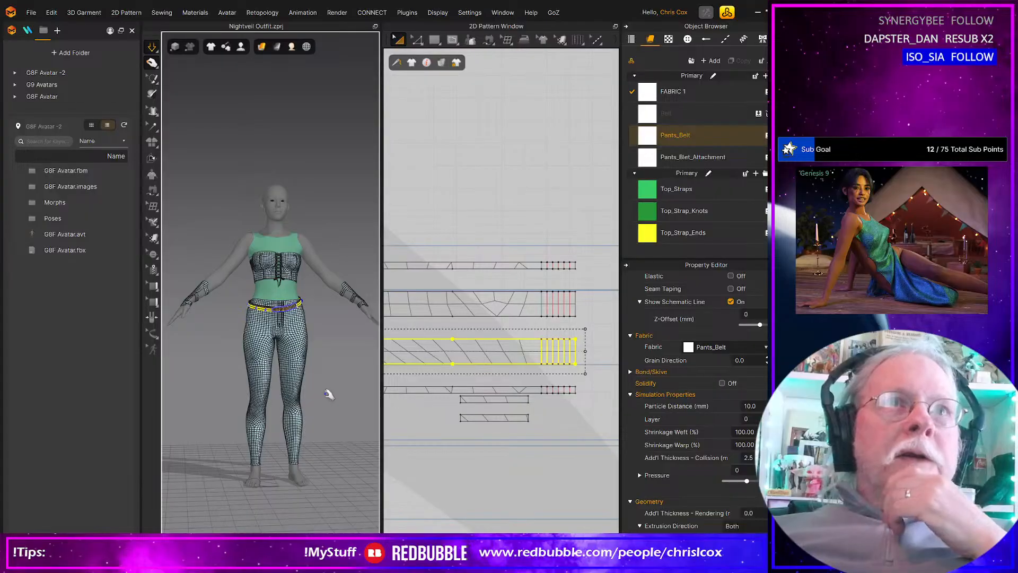
right_click_drag(250, 387, 288, 394)
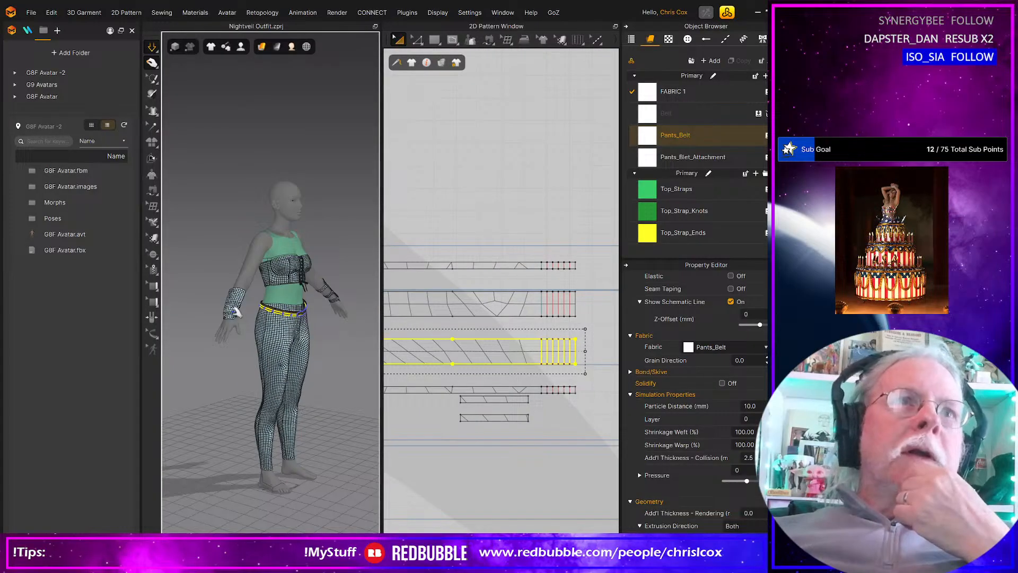
right_click_drag(268, 348, 205, 347)
middle_click_drag(226, 359, 315, 417)
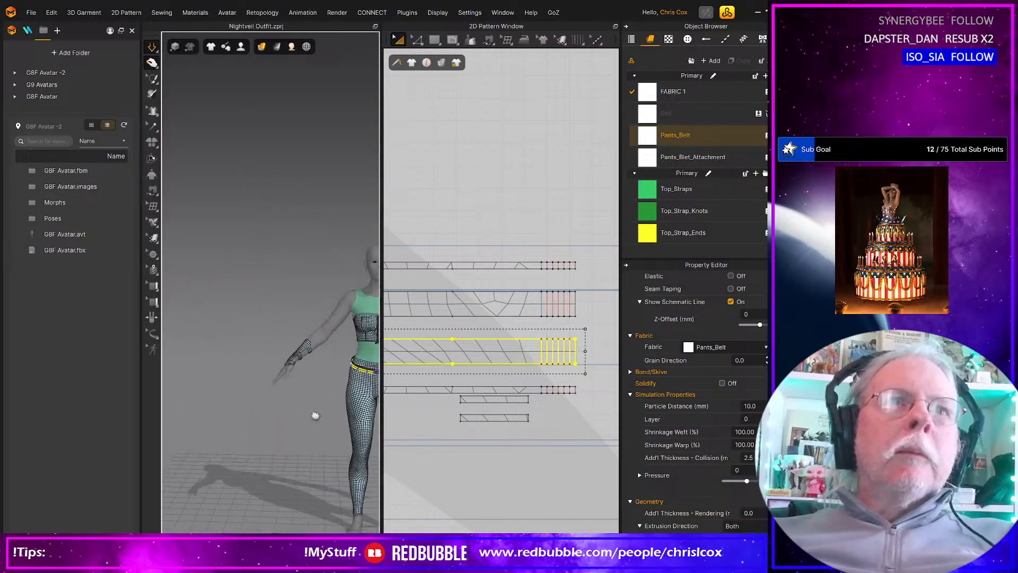
scroll(315, 423, "up", 4)
scroll(315, 422, "up", 3)
right_click_drag(345, 437, 274, 377)
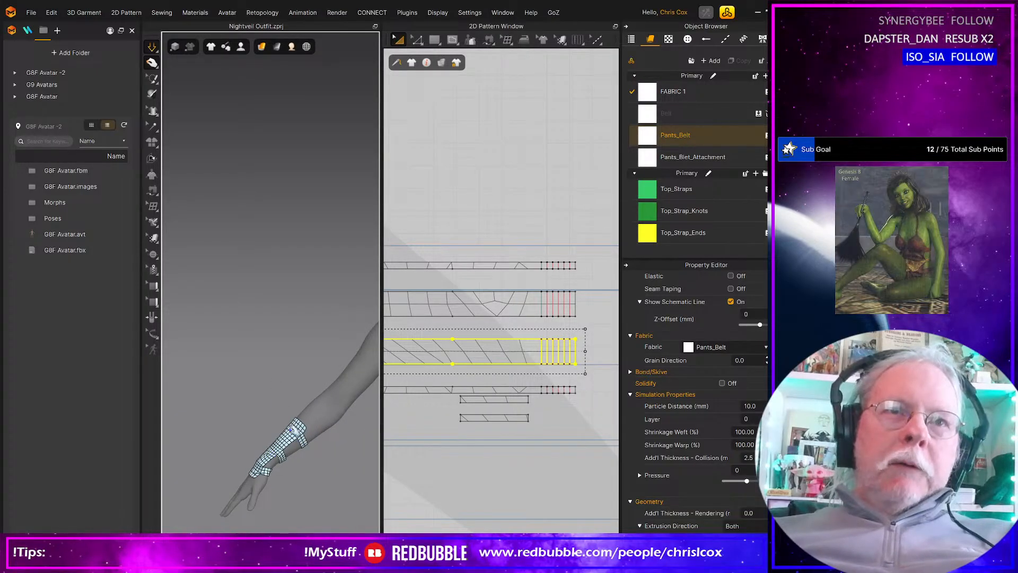
mouse_move(305, 432)
right_mouse_down()
mouse_move(348, 444)
mouse_move(341, 414)
mouse_move(311, 409)
mouse_move(307, 436)
right_mouse_up()
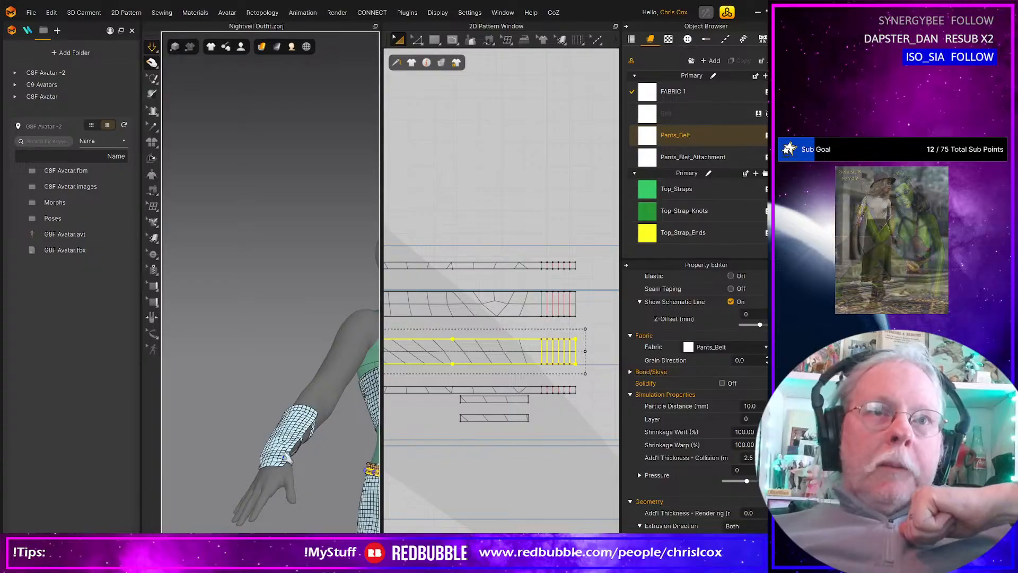
right_click_drag(296, 467, 241, 466)
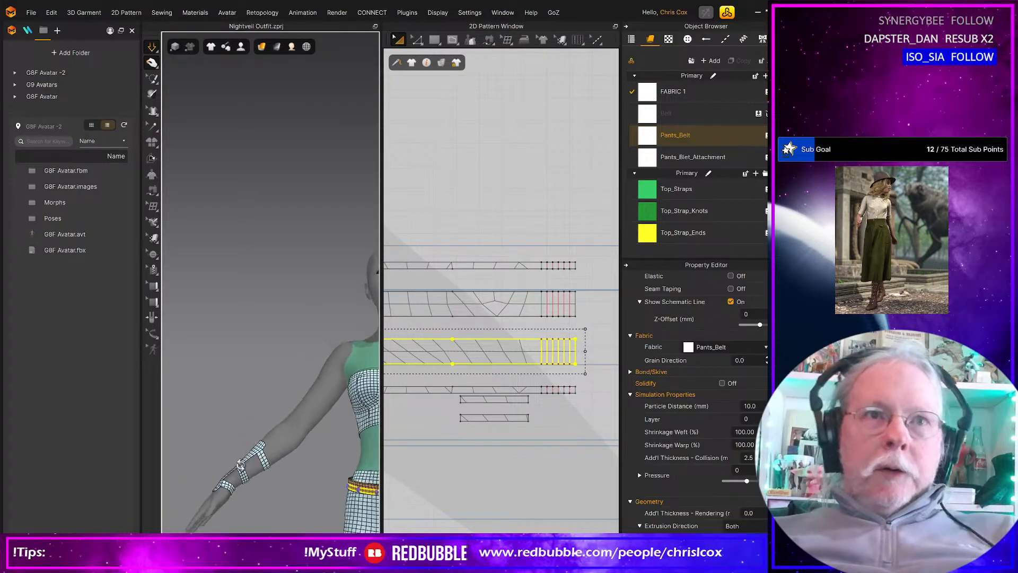
middle_click_drag(303, 476, 215, 408)
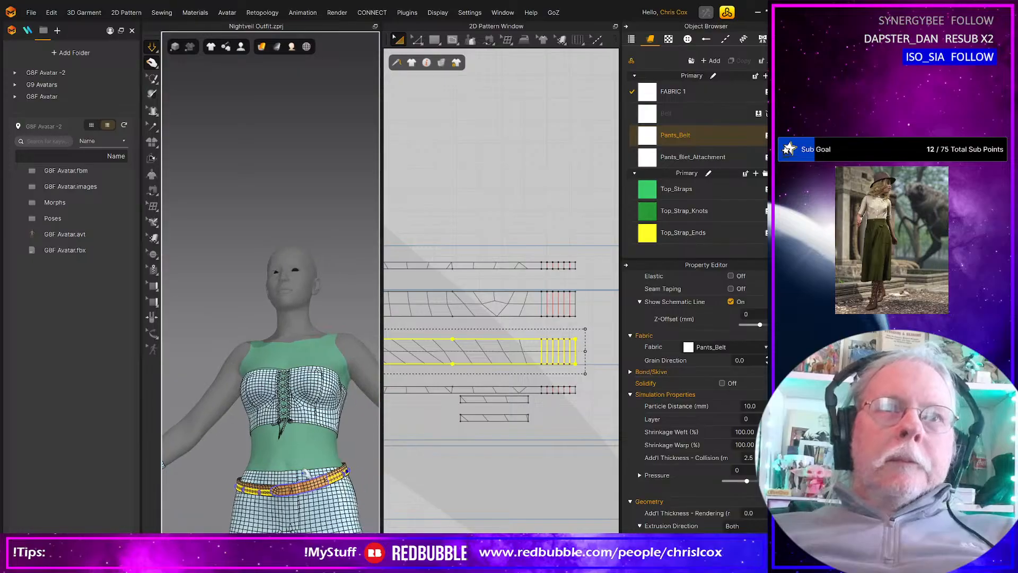
Step: Save the Nightveil Outfit project
scroll(309, 474, "down", 6)
right_click_drag(324, 451, 329, 471)
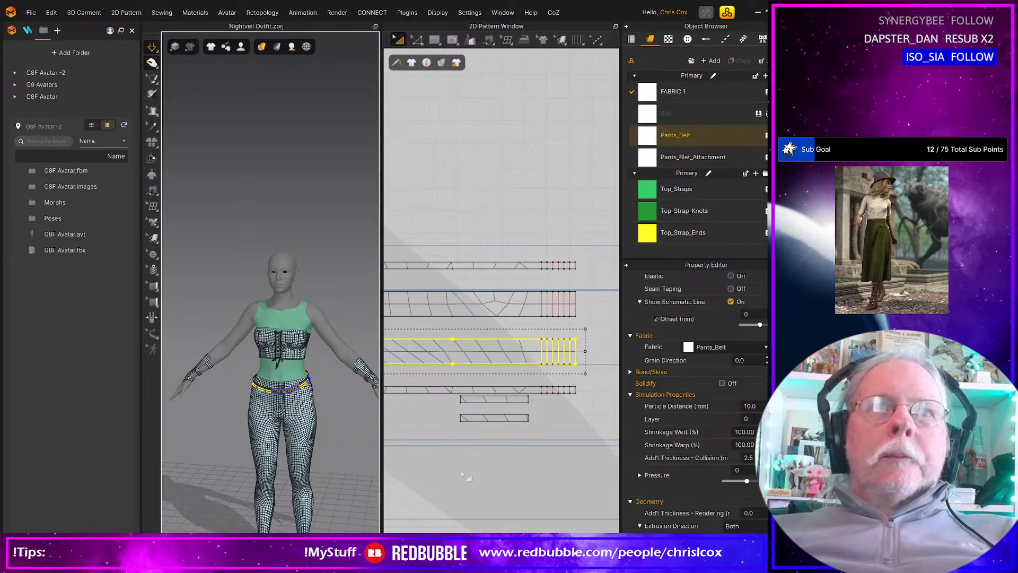
middle_click_drag(465, 467, 521, 435)
key("ctrl+s")
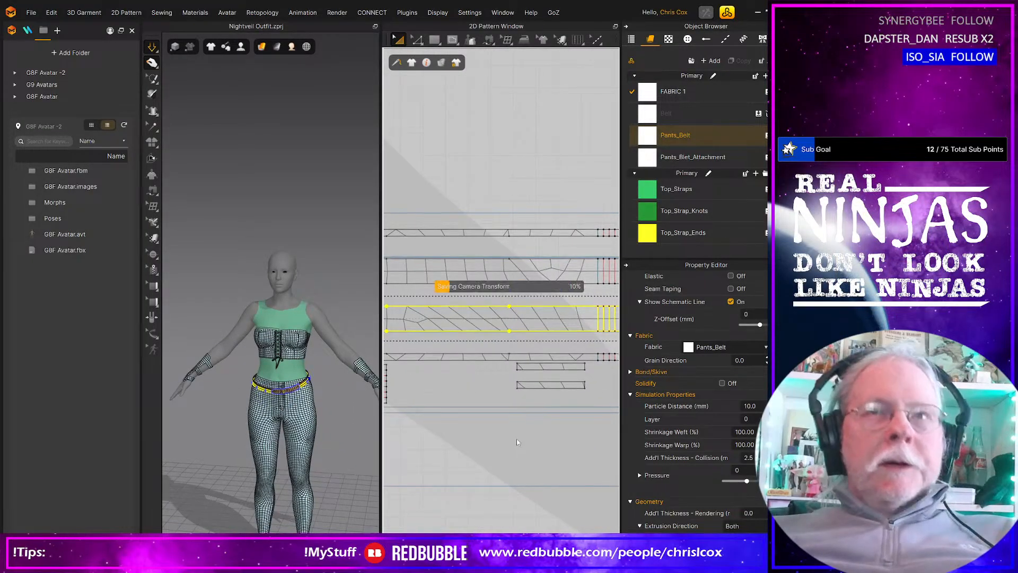
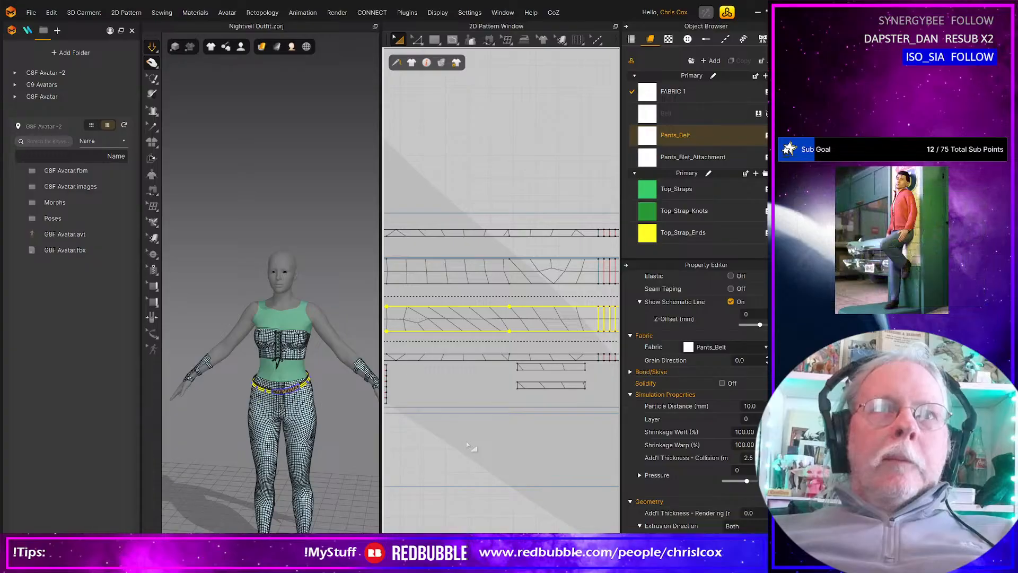
Step: Examine the 2D pattern layout of the belt, top and pants, checking the narrow strip along the pants leg's side edge
scroll(466, 441, "down", 2)
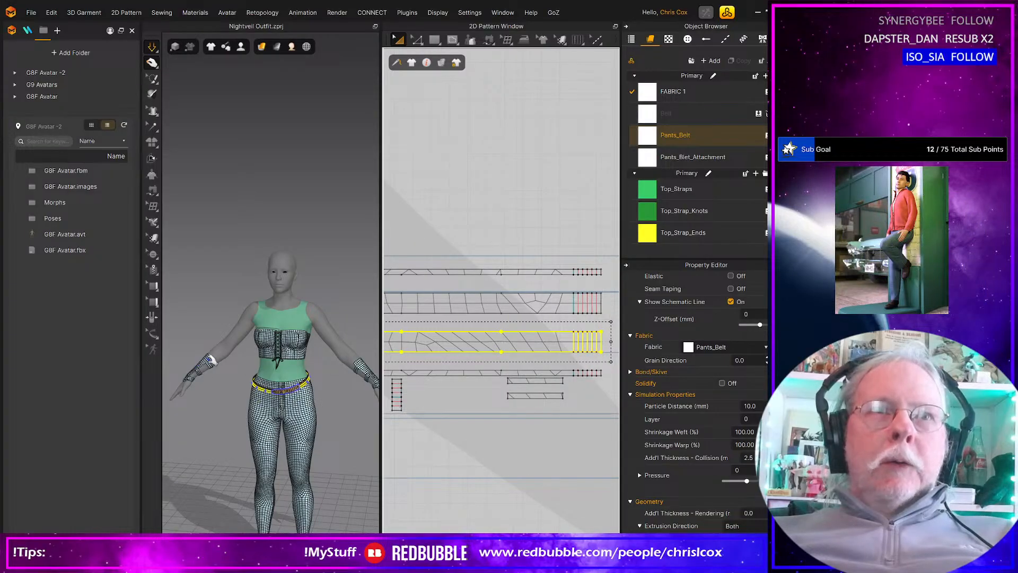
middle_click_drag(359, 408, 317, 407)
scroll(574, 460, "down", 5)
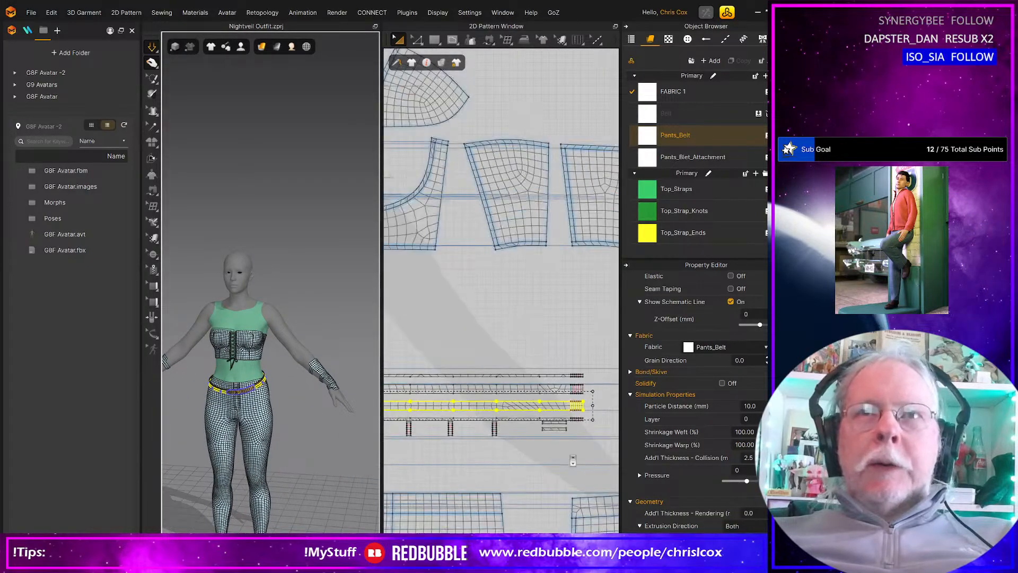
scroll(574, 461, "down", 2)
middle_click_drag(574, 461, 636, 420)
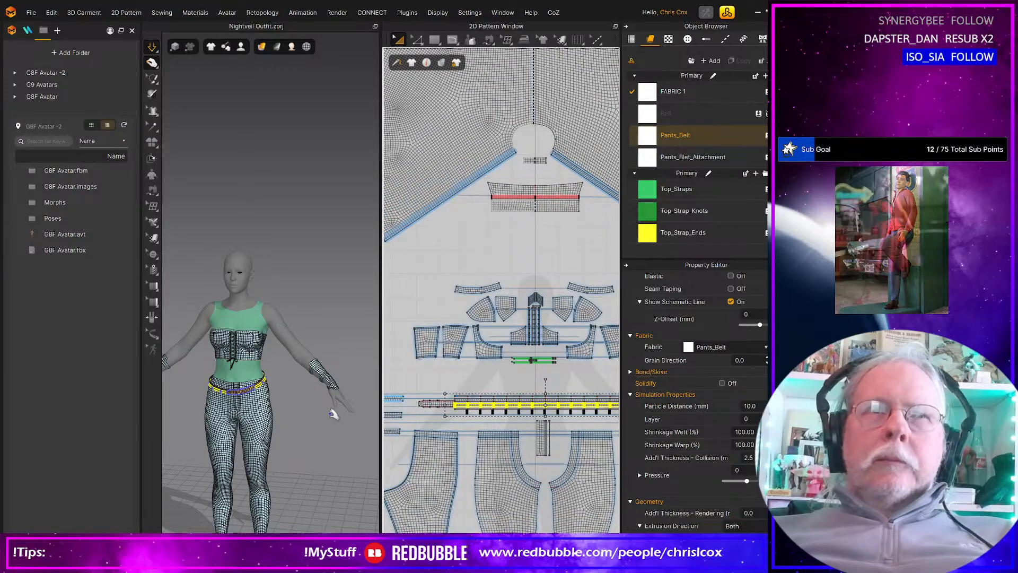
scroll(268, 421, "down", 2)
mouse_move(272, 422)
right_mouse_down()
mouse_move(241, 419)
mouse_move(275, 418)
right_mouse_up()
middle_click_drag(441, 451, 481, 350)
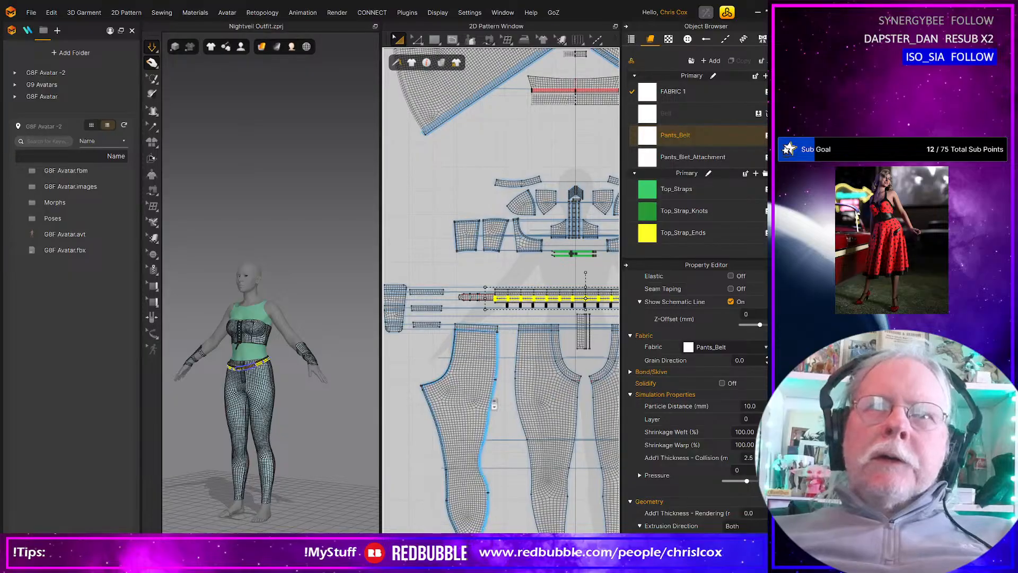
scroll(491, 405, "up", 3)
left_click(514, 405)
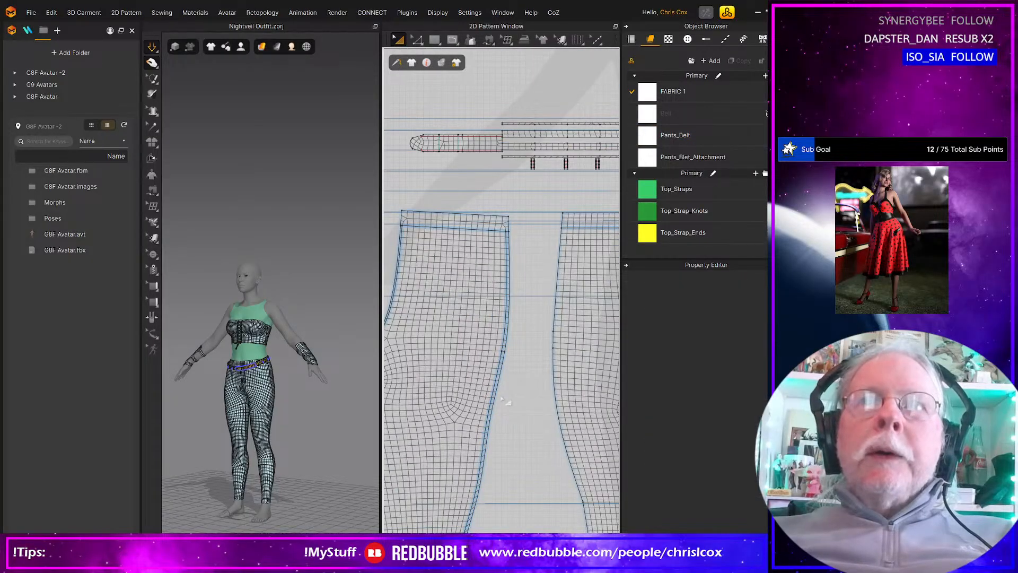
left_click(497, 394)
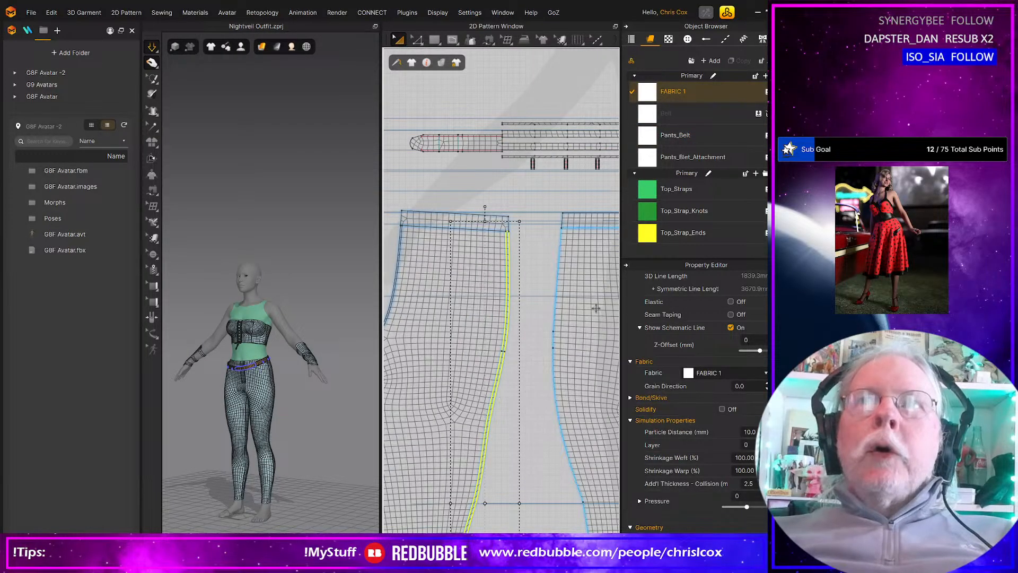
scroll(501, 382, "down", 5)
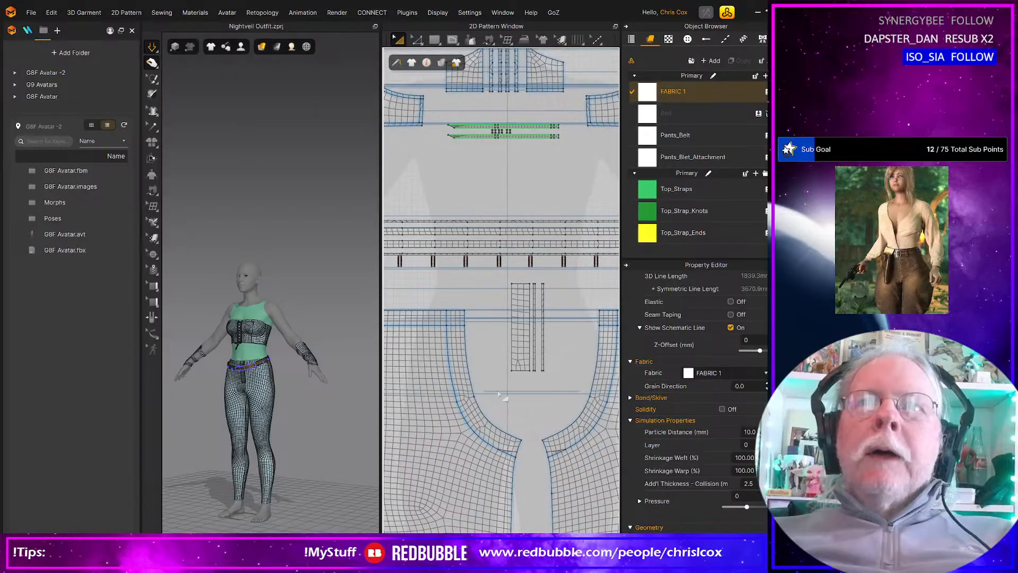
middle_click_drag(498, 394, 480, 401)
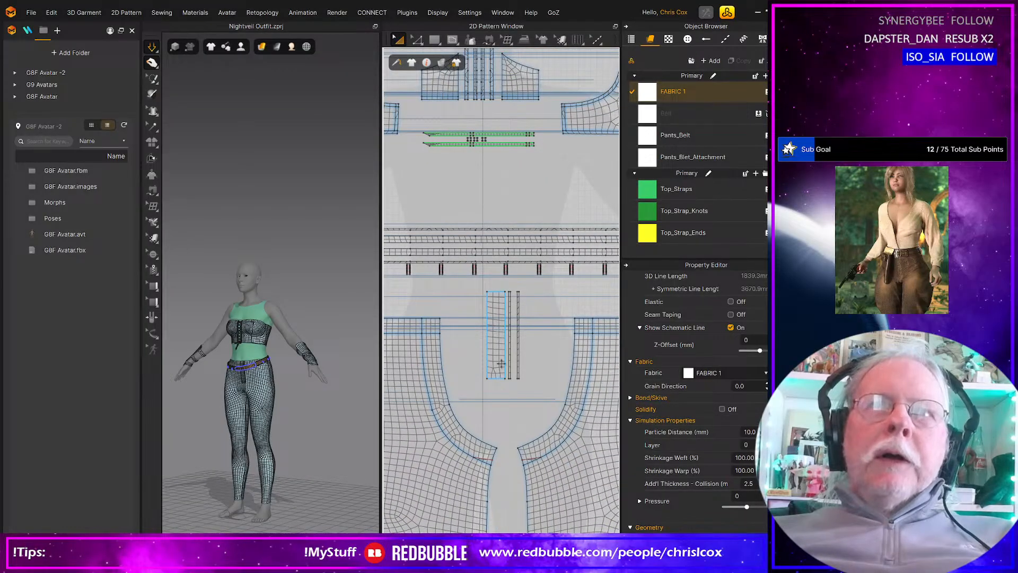
Step: Select the belt's rounded front overlap piece on the 3D garment and check how it sits on the pants
scroll(297, 382, "up", 5)
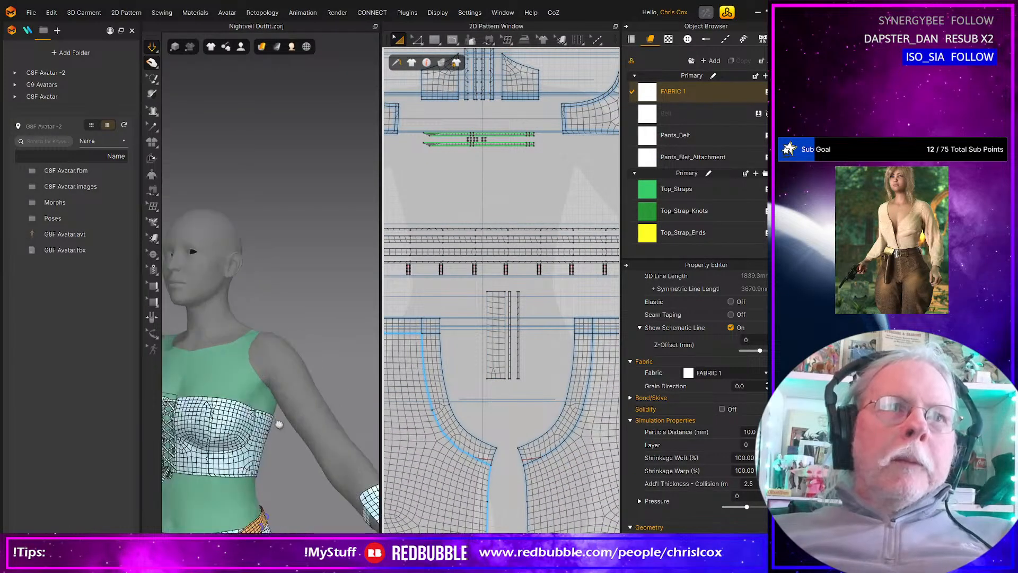
middle_click_drag(279, 424, 315, 312)
right_click_drag(295, 390, 281, 435)
scroll(327, 399, "up", 2)
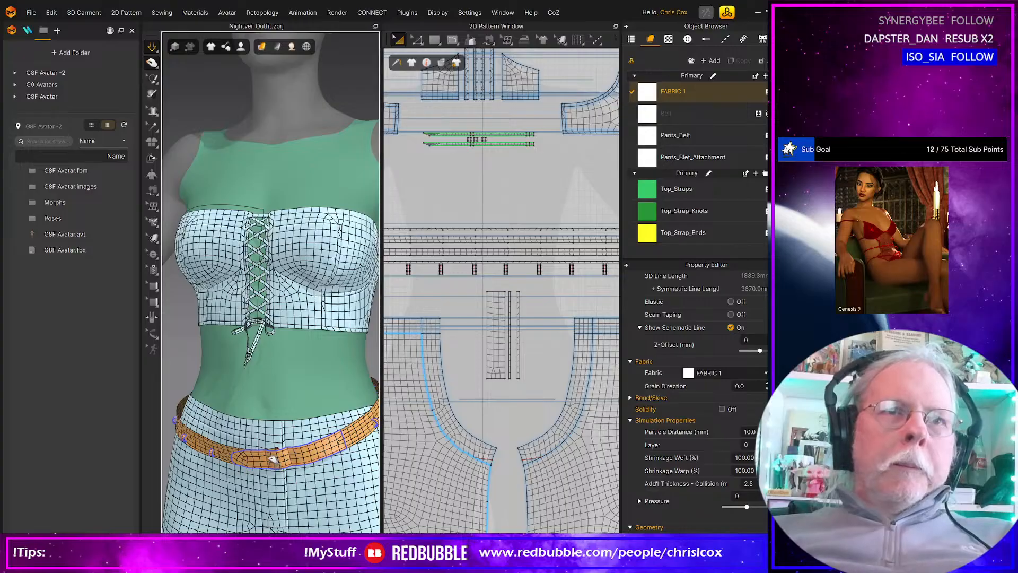
left_click(273, 460)
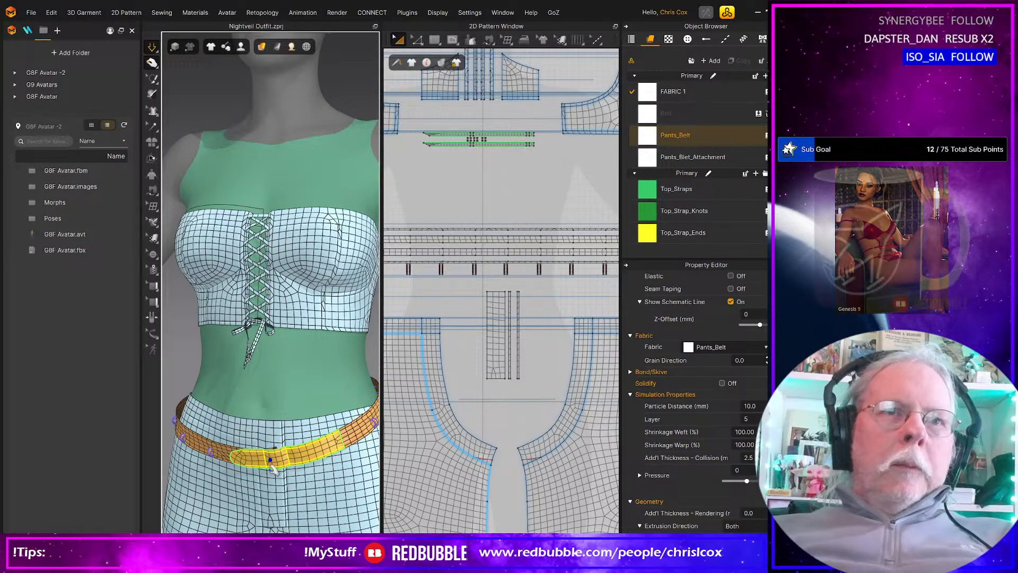
right_click_drag(296, 508, 344, 413)
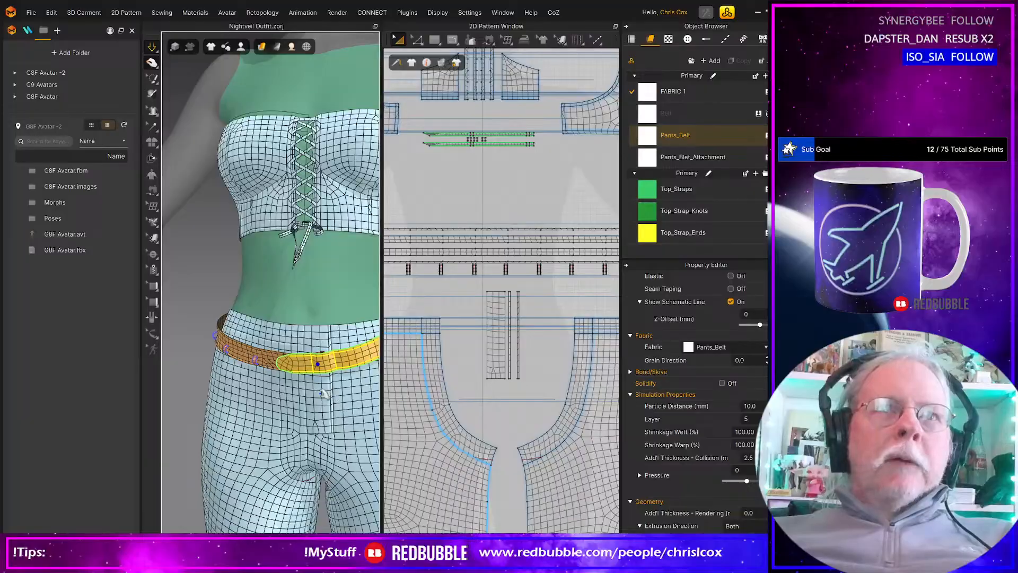
Step: Select all of the top's pattern pieces in the 2D layout and nudge them down, closer to the belt strip
scroll(322, 395, "down", 6)
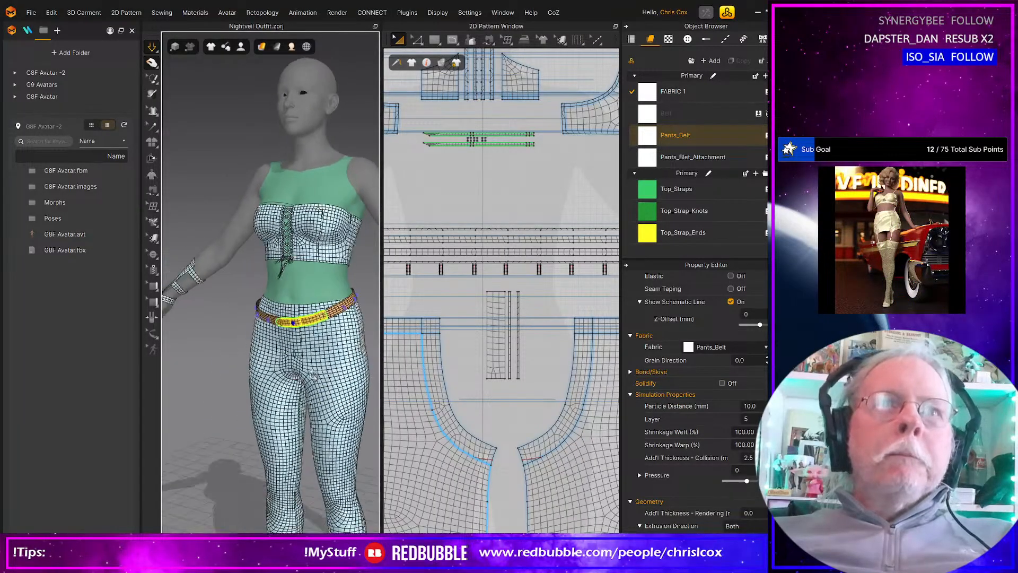
right_click_drag(314, 375, 417, 397)
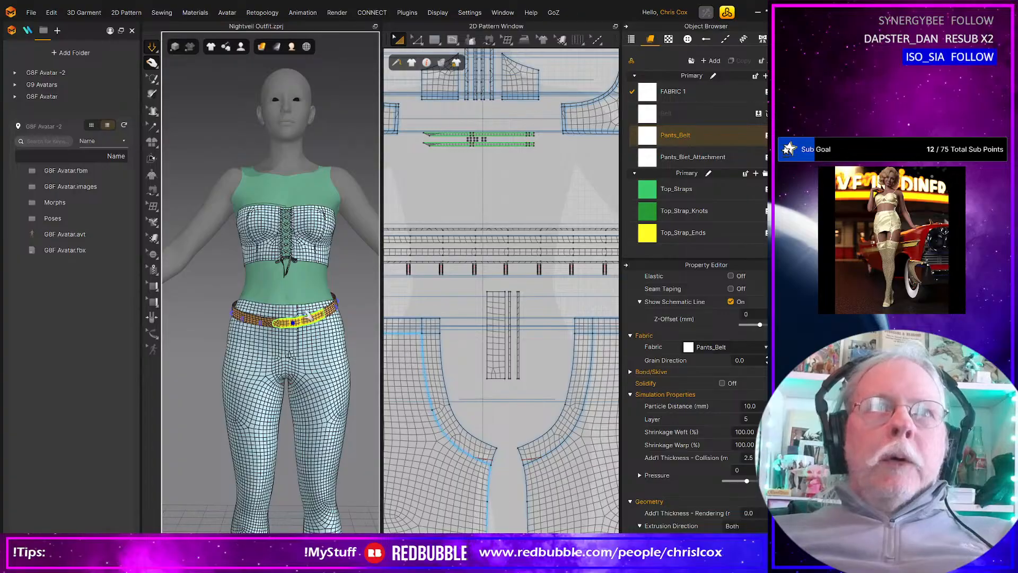
scroll(554, 338, "down", 8)
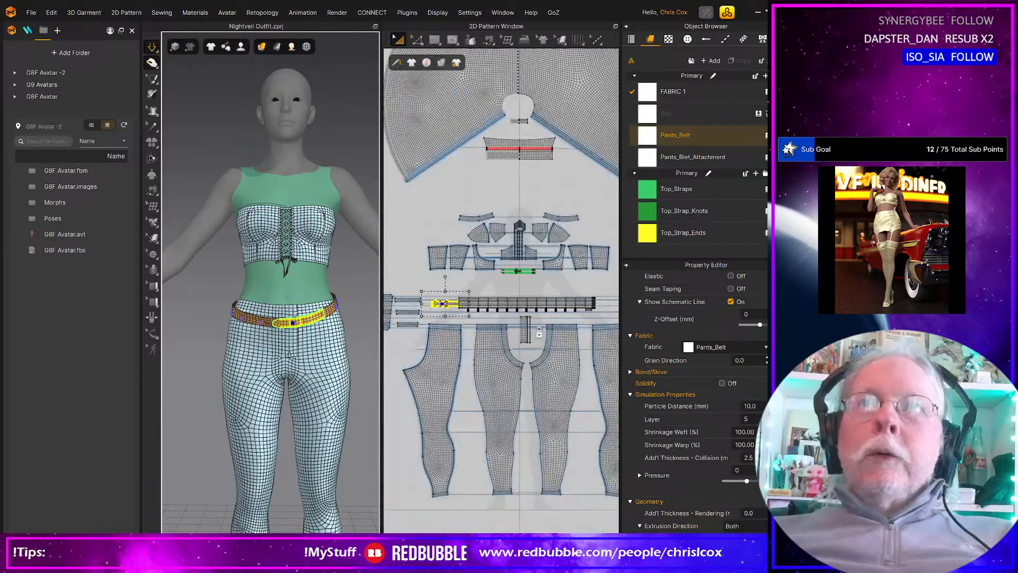
left_click_drag(419, 234, 633, 291)
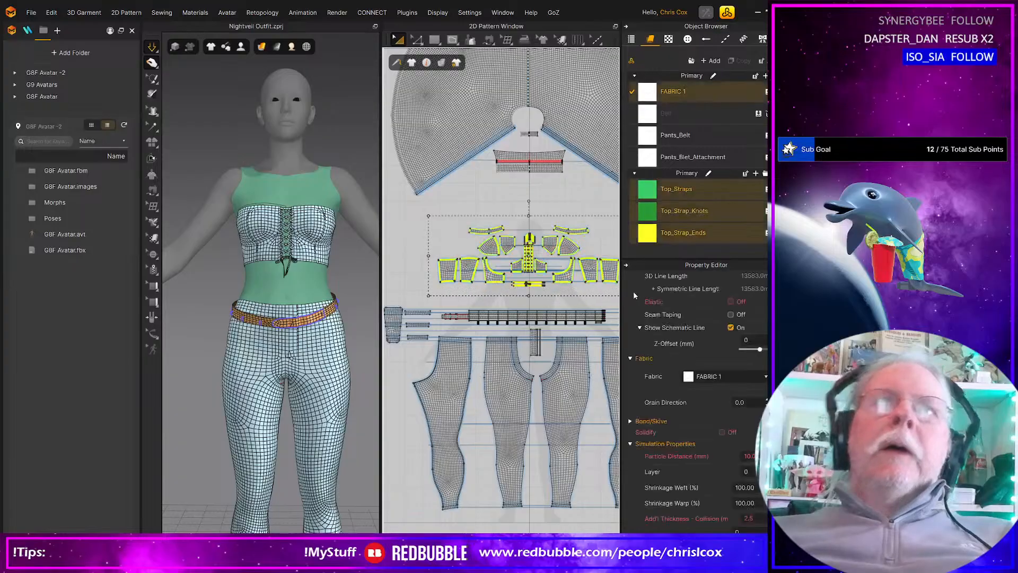
key("Down")
key("Down")
key("Down")
key("Down")
key("Down")
key("Down")
key("Down")
key("Down")
key("Down")
key("Down")
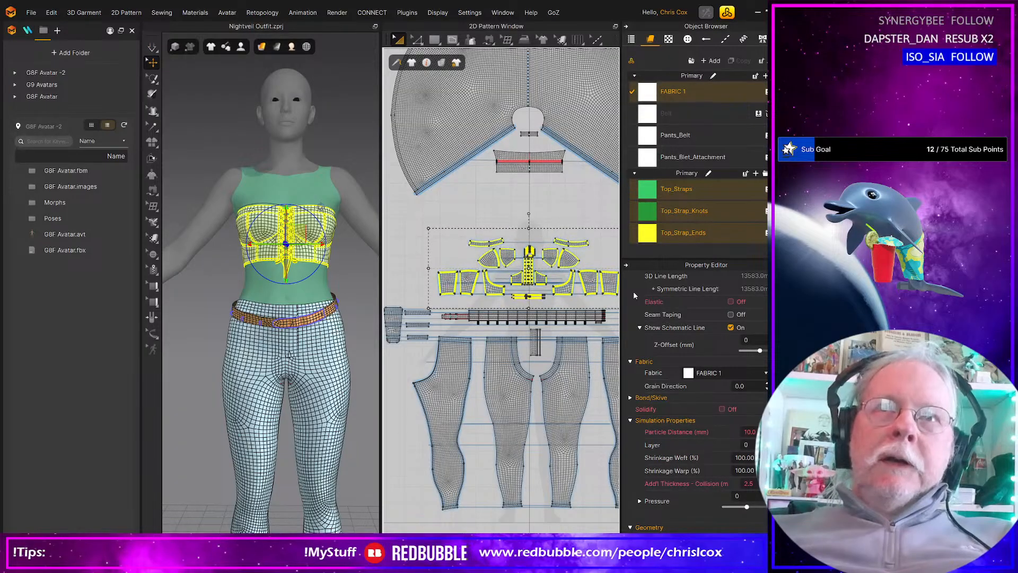
key("Down")
key("Up")
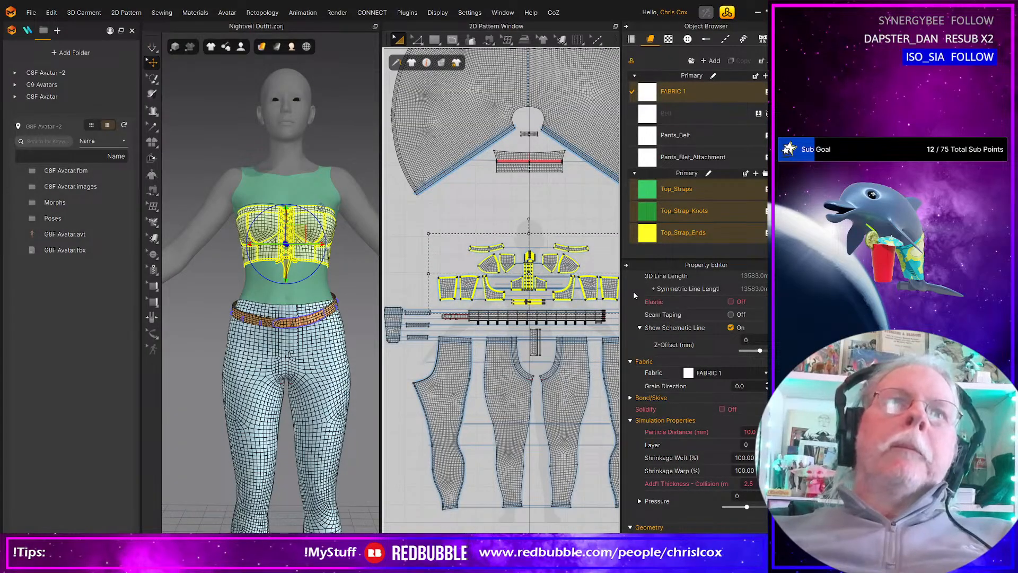
Step: Delete the duplicate set of wrist guard pieces on the far side of the 2D layout, beyond the belt's free end
middle_click_drag(444, 350, 351, 358)
left_click_drag(595, 348, 530, 292)
key("Delete")
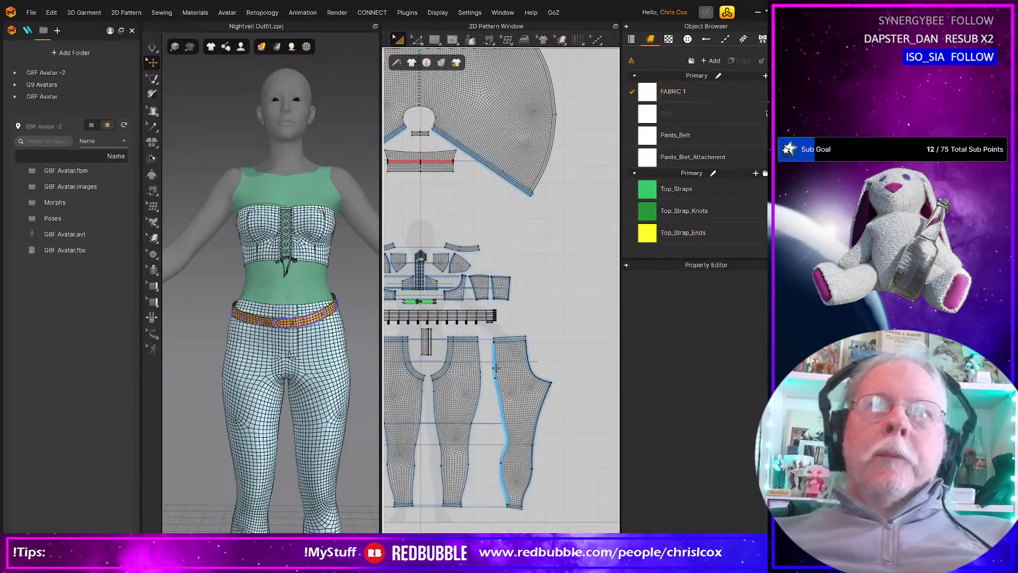
Step: Select the remaining wrist guard panel and its three straps, bring them into view on the arm, and start the simulation
middle_click_drag(508, 373, 675, 362)
left_click_drag(474, 332, 495, 341)
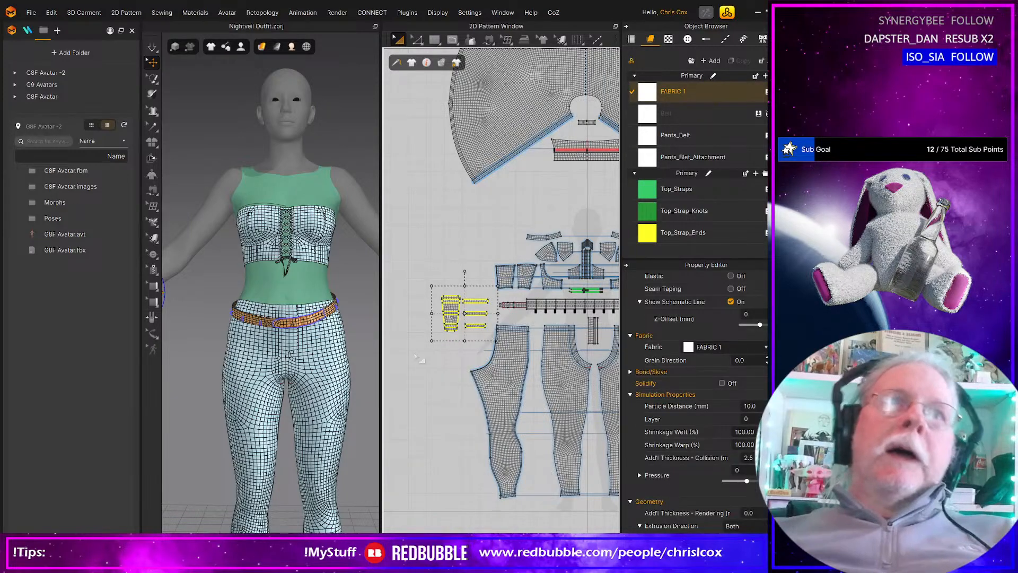
middle_click_drag(245, 366, 369, 383)
scroll(303, 382, "down", 2)
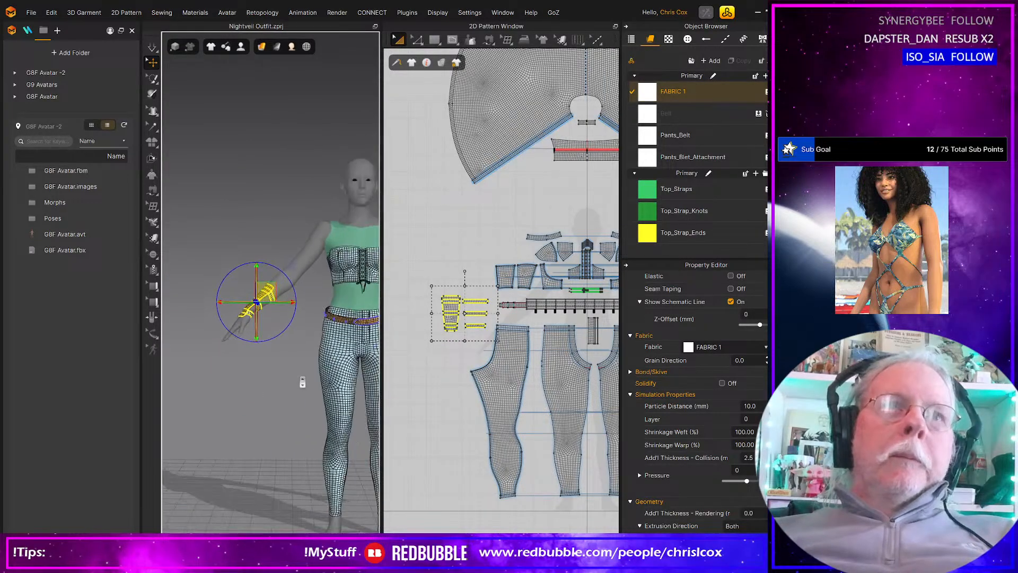
key("space")
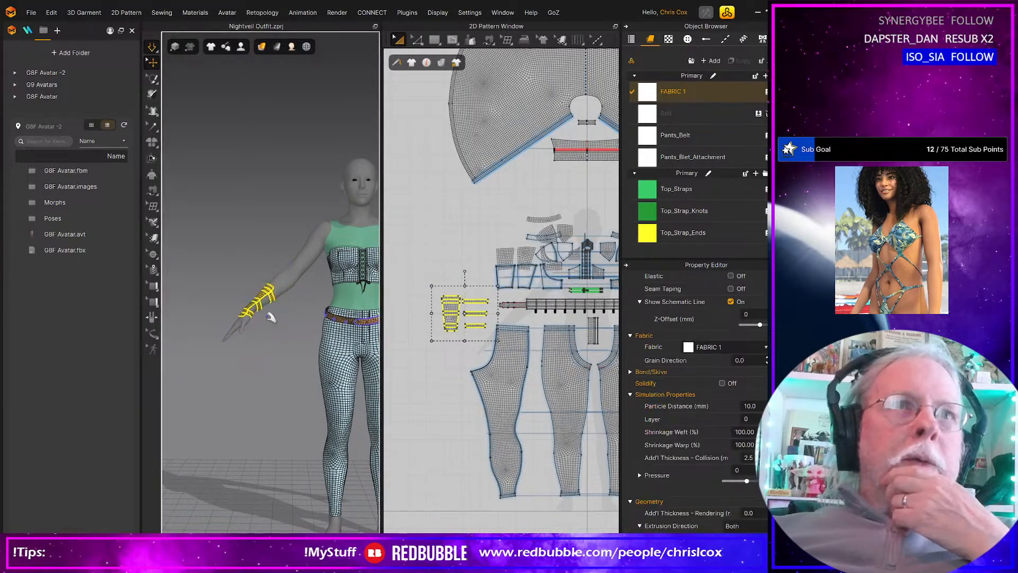
Step: Pull the wrist guard's main panel into place on the forearm, pinning it near its elbow and wrist ends
scroll(274, 312, "up", 5)
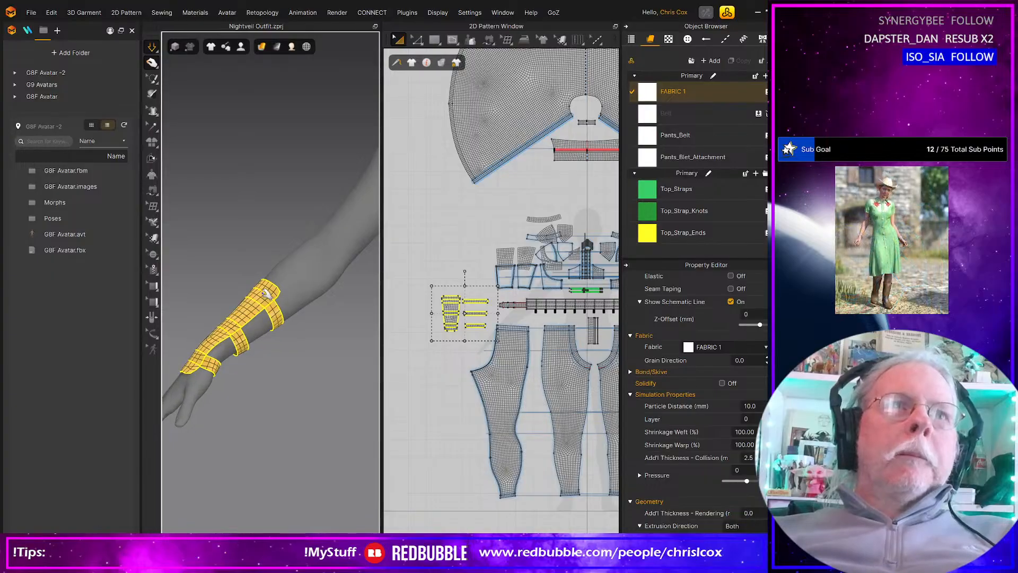
right_click_drag(270, 341, 214, 354)
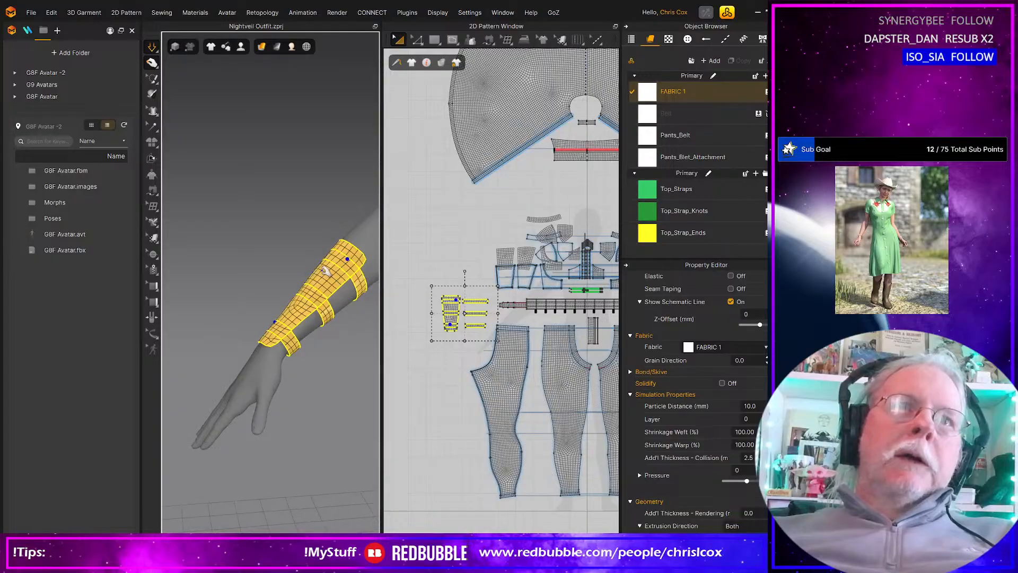
key("w")
mouse_move(363, 258)
left_mouse_down()
mouse_move(365, 233)
mouse_move(354, 241)
left_mouse_up()
key("w")
right_click_drag(294, 320, 329, 346)
left_click_drag(315, 354, 315, 358)
key("w")
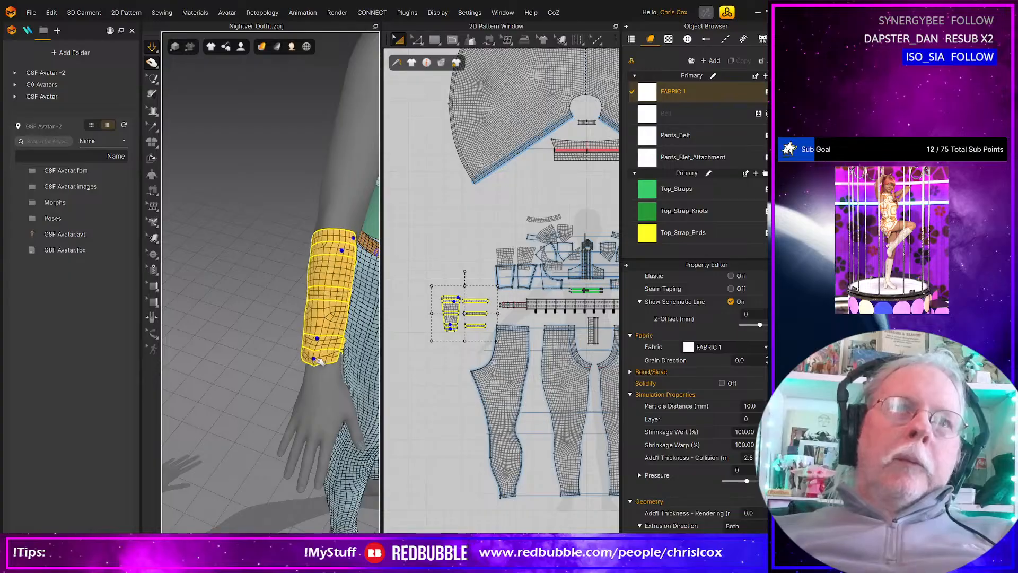
right_click_drag(320, 362, 325, 285)
left_click_drag(300, 291, 307, 276)
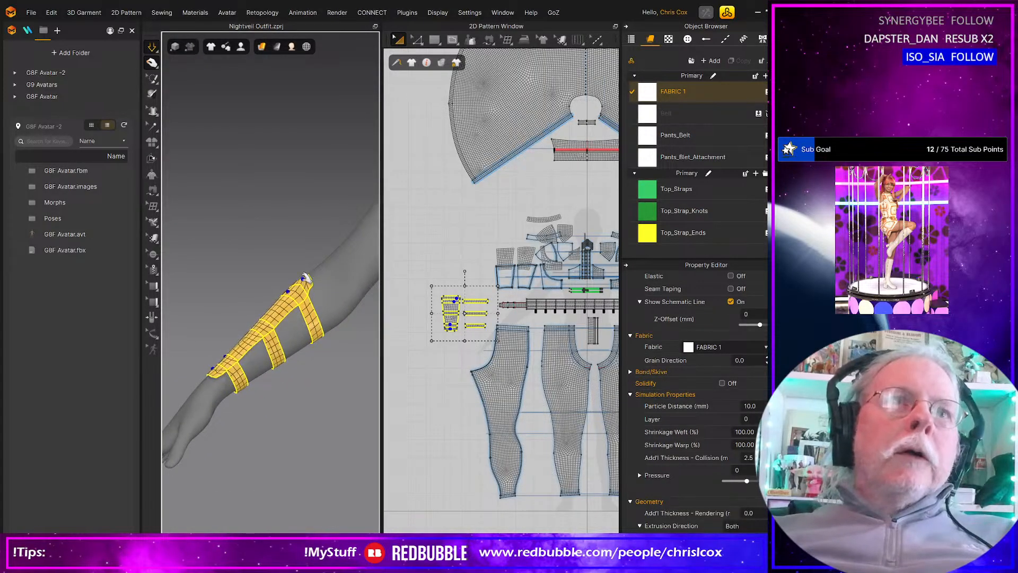
key("w")
Step: Add pins to the wrist guard's upper and middle straps to hold them in position on the forearm
left_click(312, 319)
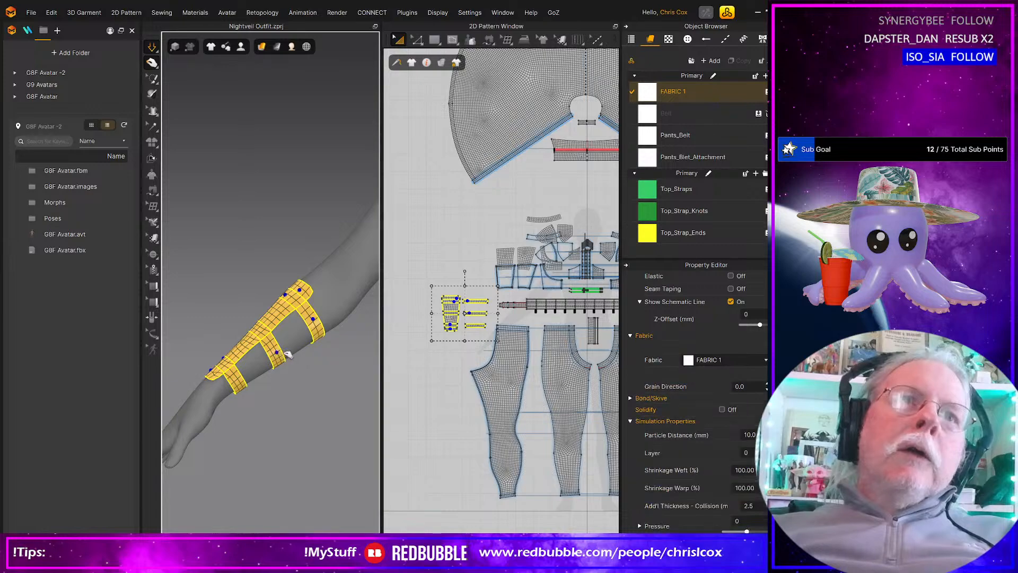
scroll(285, 361, "up", 2)
scroll(285, 361, "up", 1)
scroll(270, 398, "up", 1)
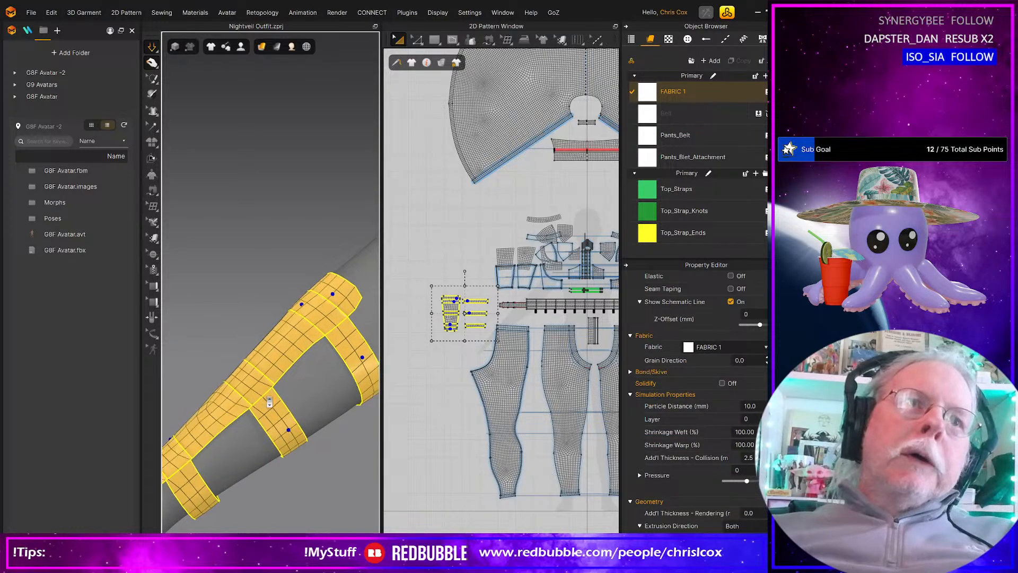
key("w")
left_click(270, 414)
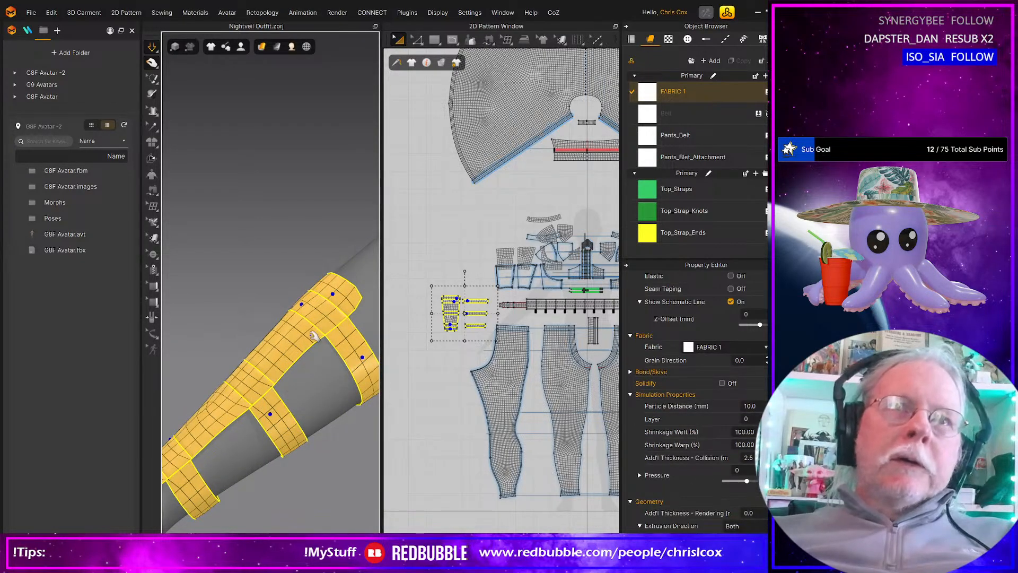
Step: Delete the misaligned seams joining the near ends of the middle and lower straps to the wrist guard panel
right_click_drag(288, 418, 430, 415)
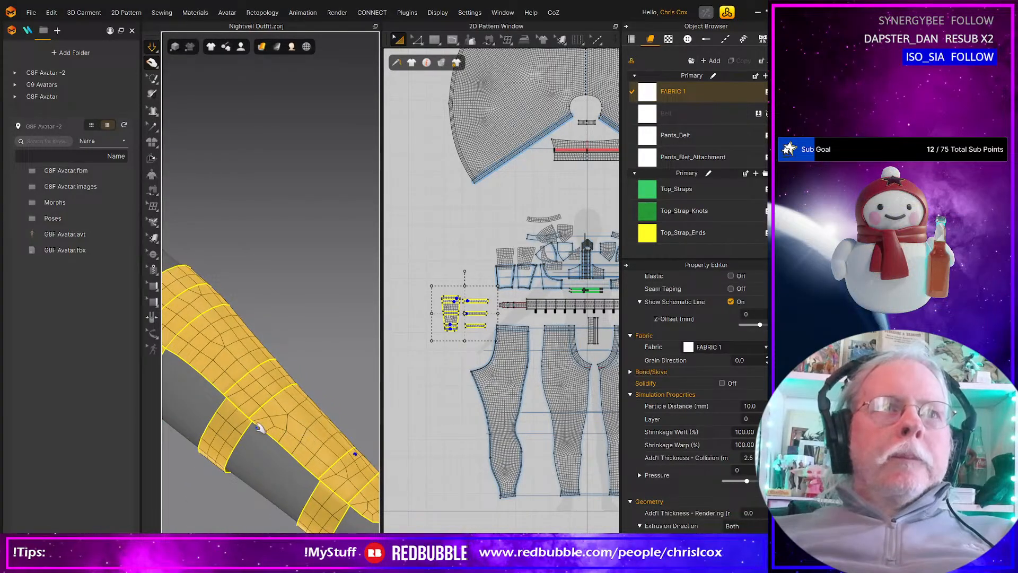
right_click_drag(259, 428, 285, 430)
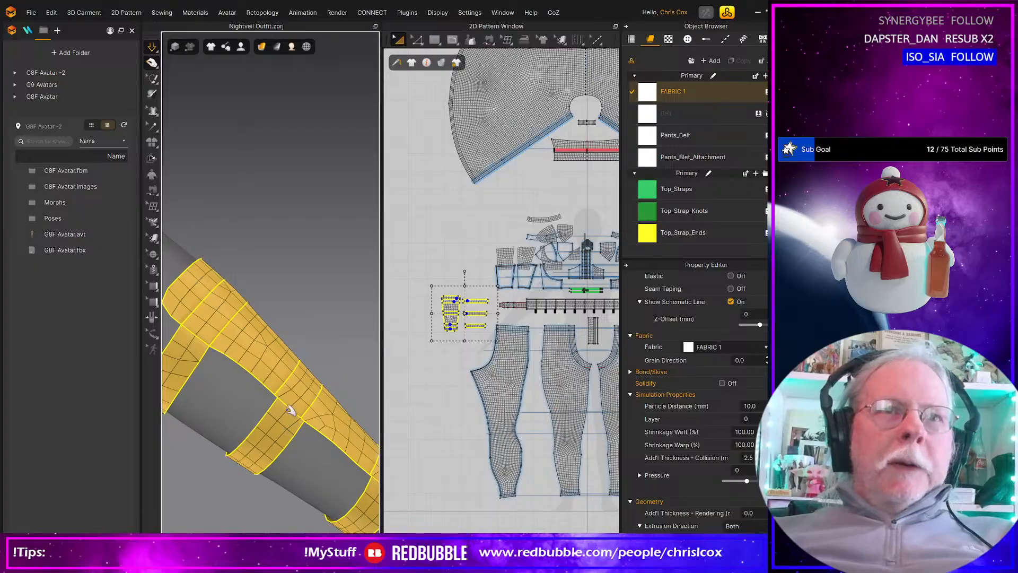
right_click_drag(339, 468, 292, 468)
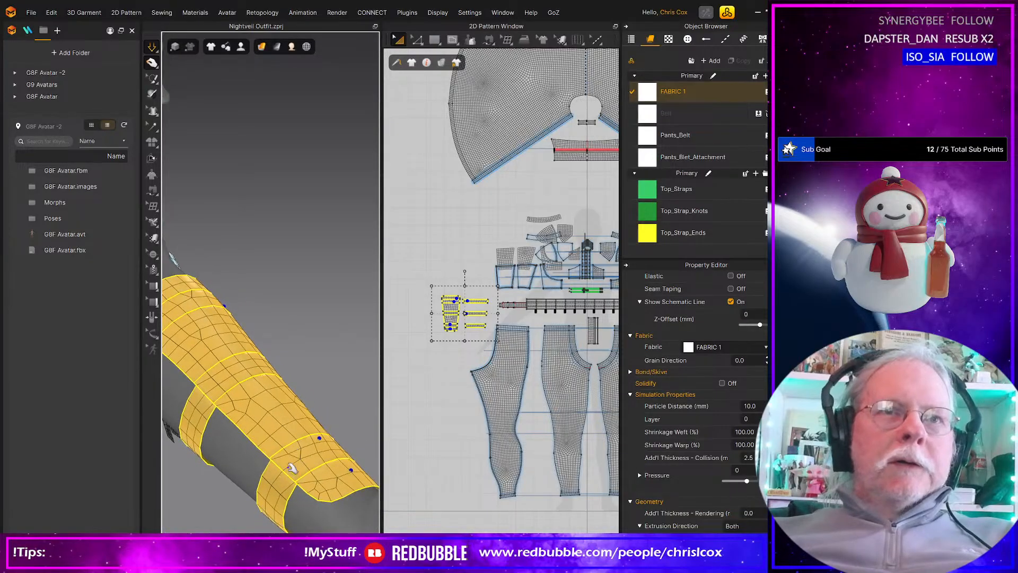
scroll(469, 344, "up", 10)
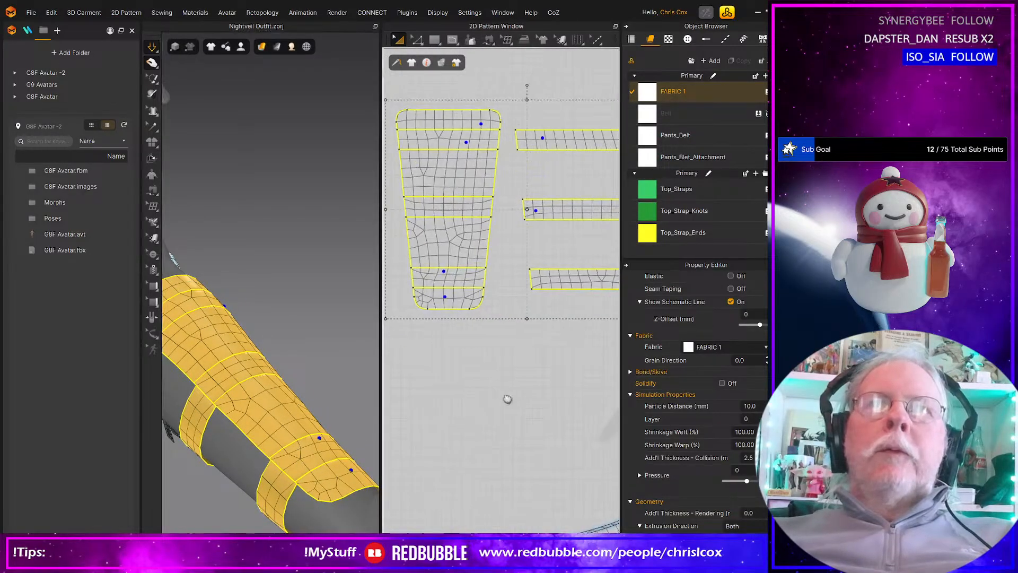
key("b")
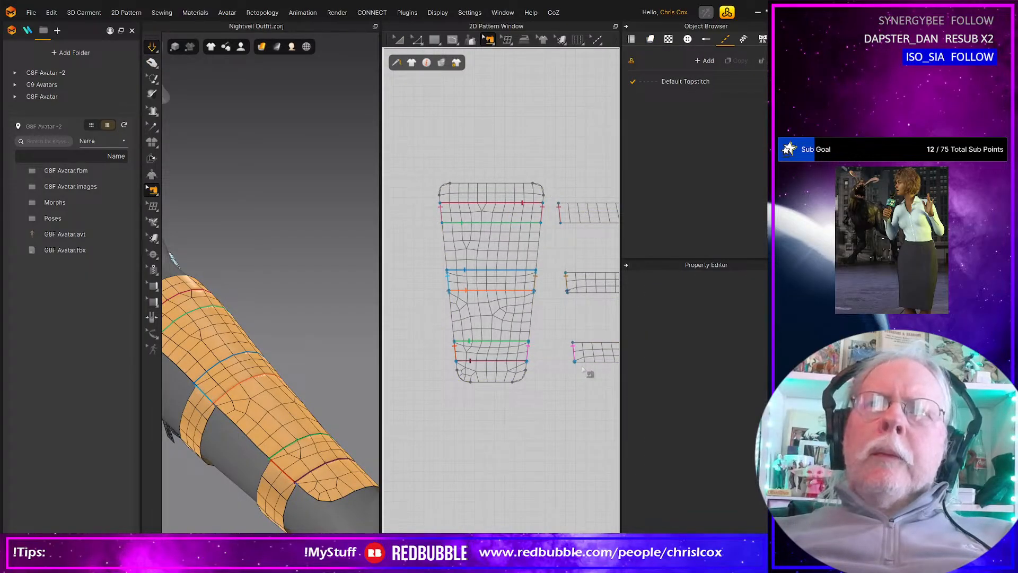
scroll(580, 363, "up", 3)
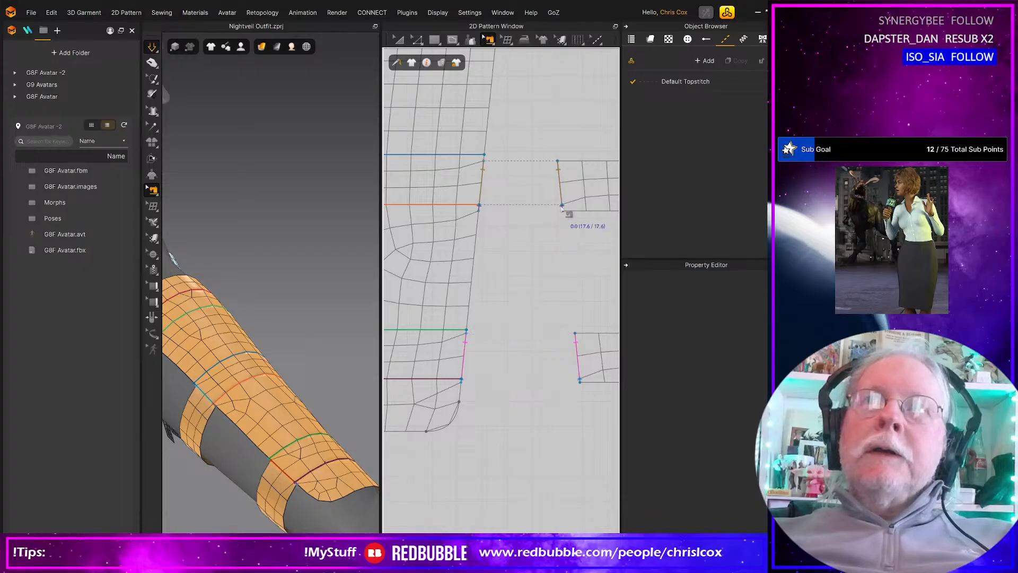
left_click_drag(547, 154, 587, 230)
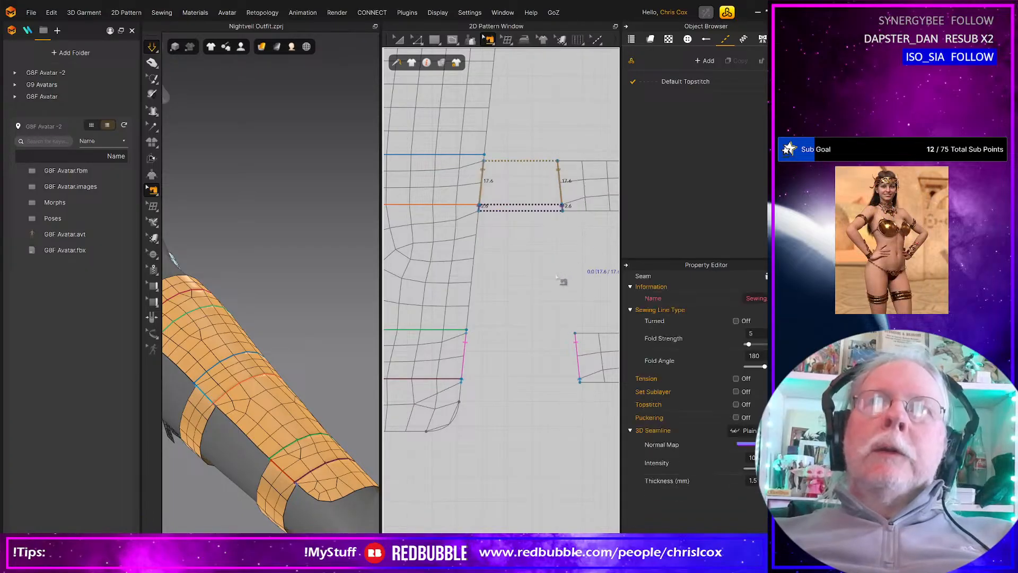
left_click_drag(601, 396, 601, 397)
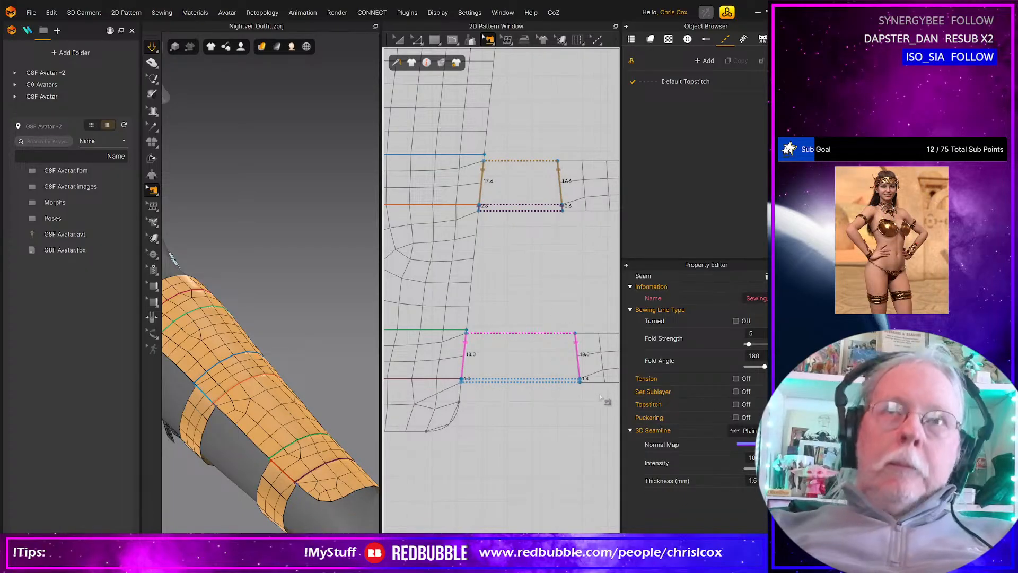
key("Delete")
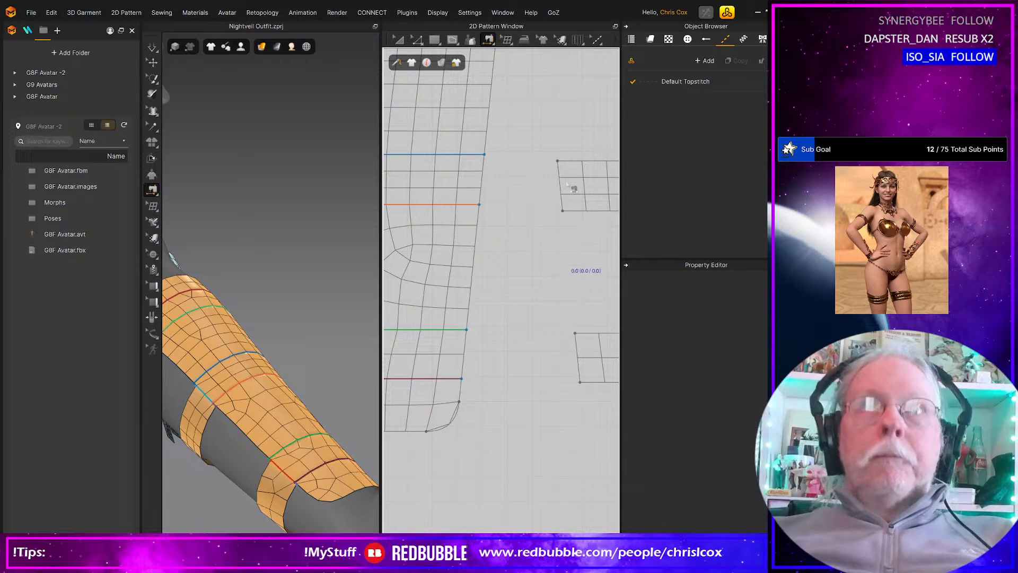
Step: Sew the near ends of the middle and lower straps to the full panel edge segments between their matching internal lines
left_click(488, 173)
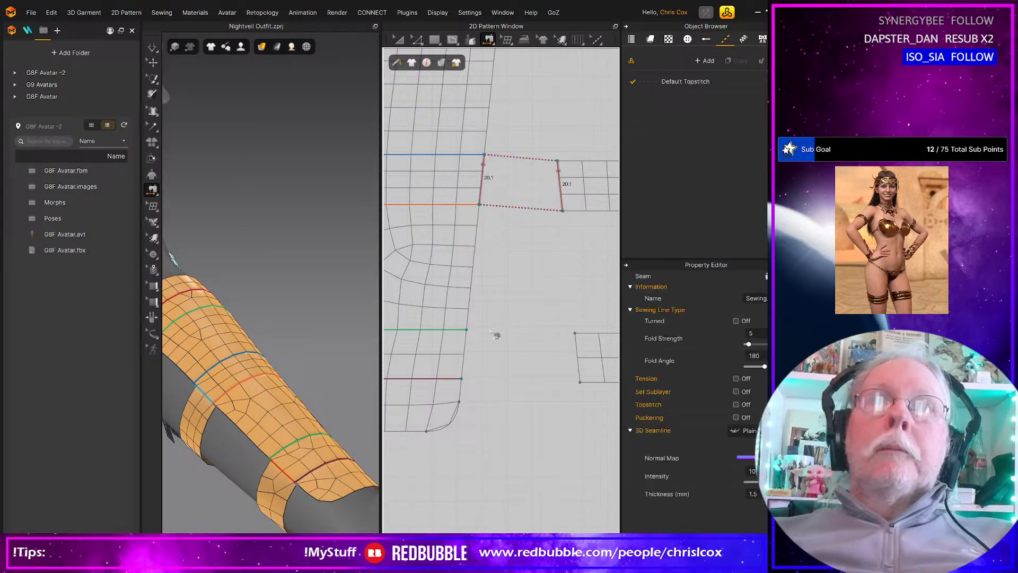
left_click(583, 356)
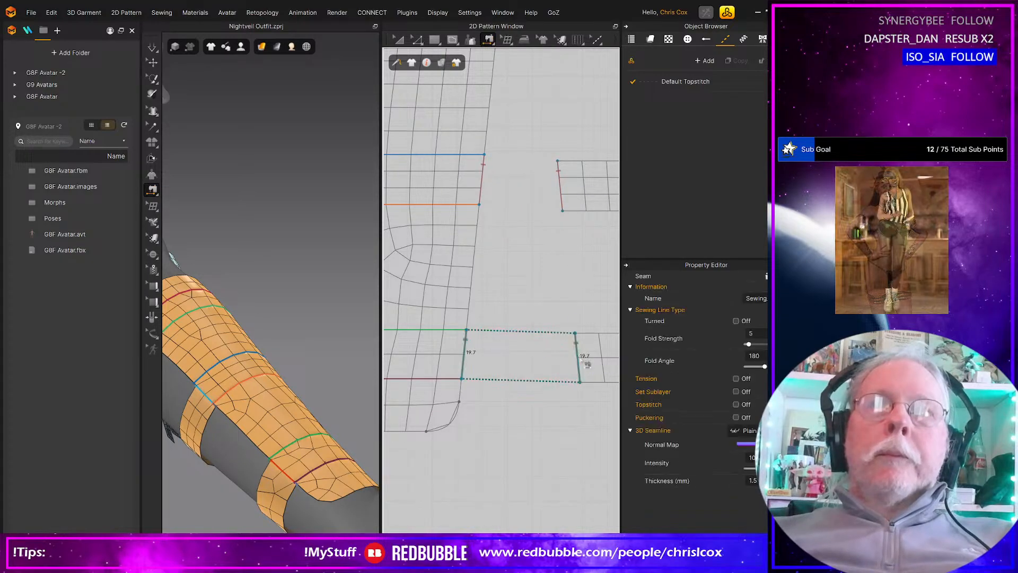
scroll(578, 357, "down", 5)
scroll(562, 344, "up", 2)
scroll(545, 313, "up", 3)
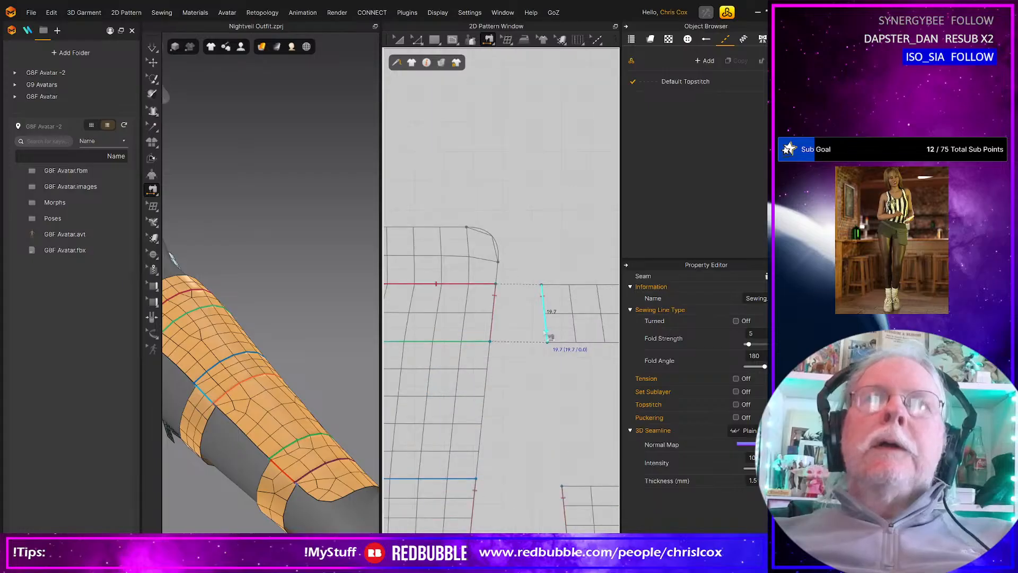
Step: Delete the seams on the far ends of the wrist guard's middle and lower straps
scroll(541, 364, "down", 4)
middle_click_drag(567, 372, 434, 323)
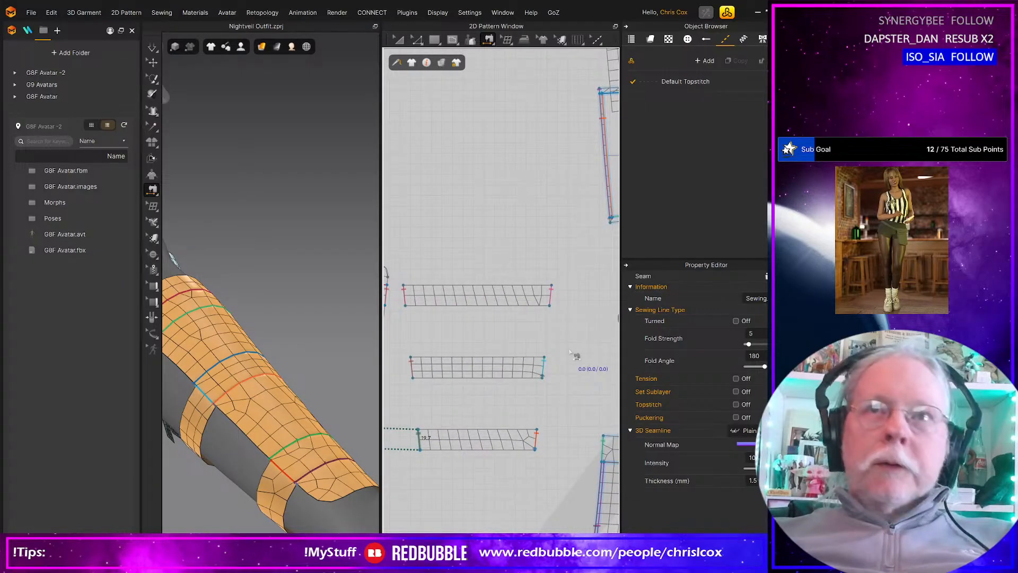
key("a")
left_click_drag(573, 345, 523, 470)
left_click(523, 466)
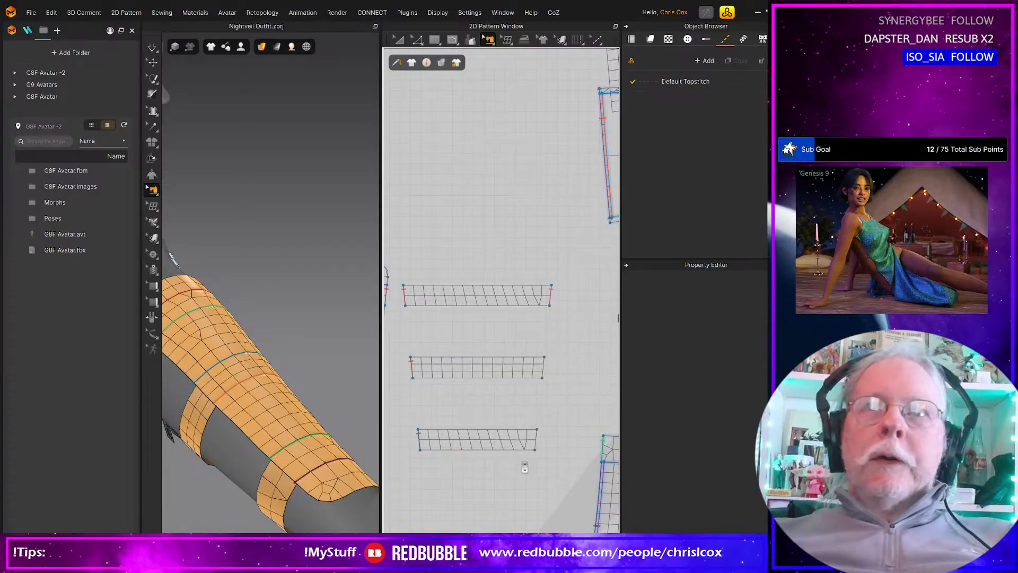
scroll(522, 464, "down", 3)
Step: Sew the far ends of the middle and lower straps to the panel's opposite edge segments and run the simulation
key("z")
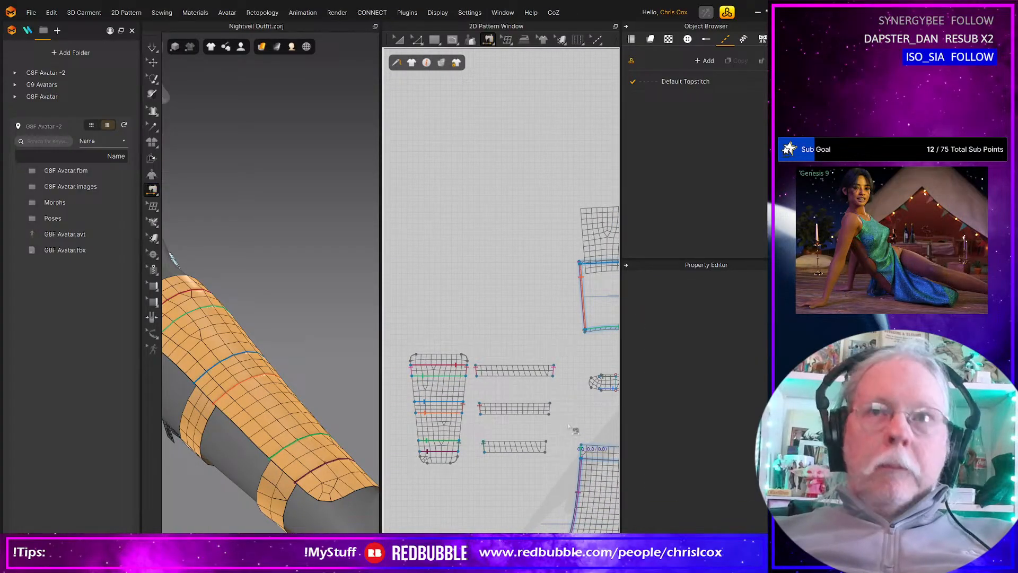
left_click(556, 411)
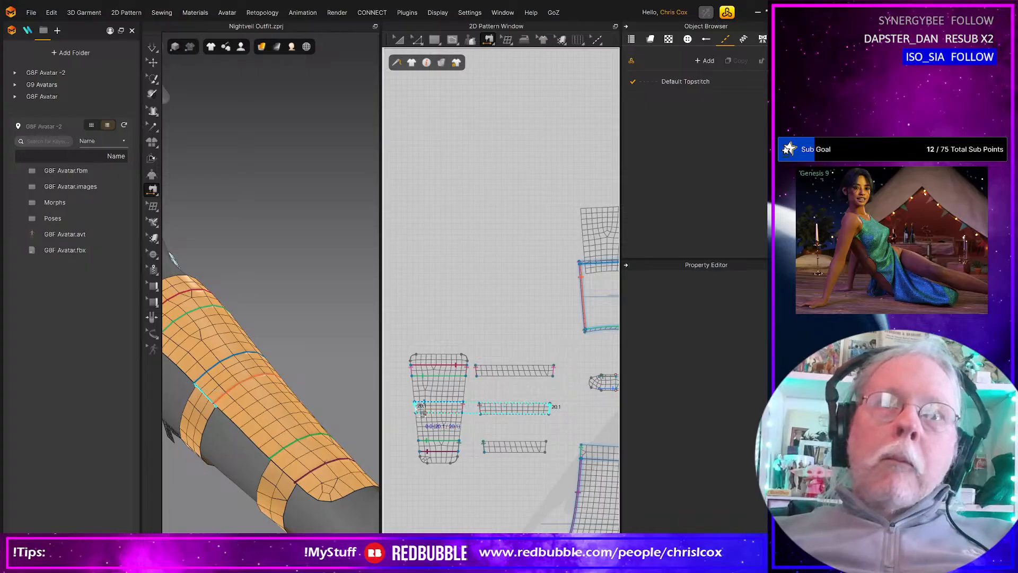
left_click(427, 404)
left_click(419, 450)
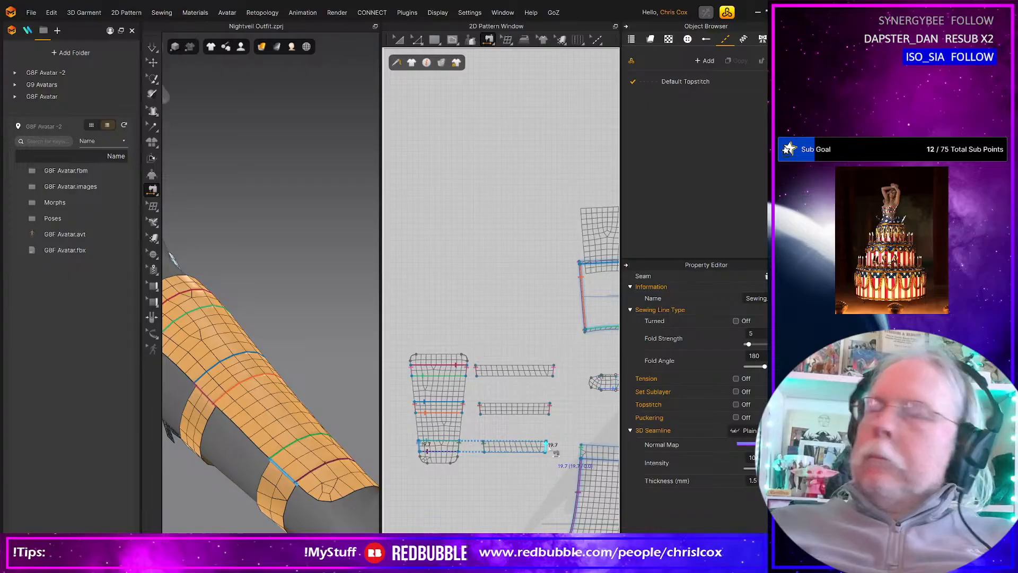
left_click(547, 438)
key("space")
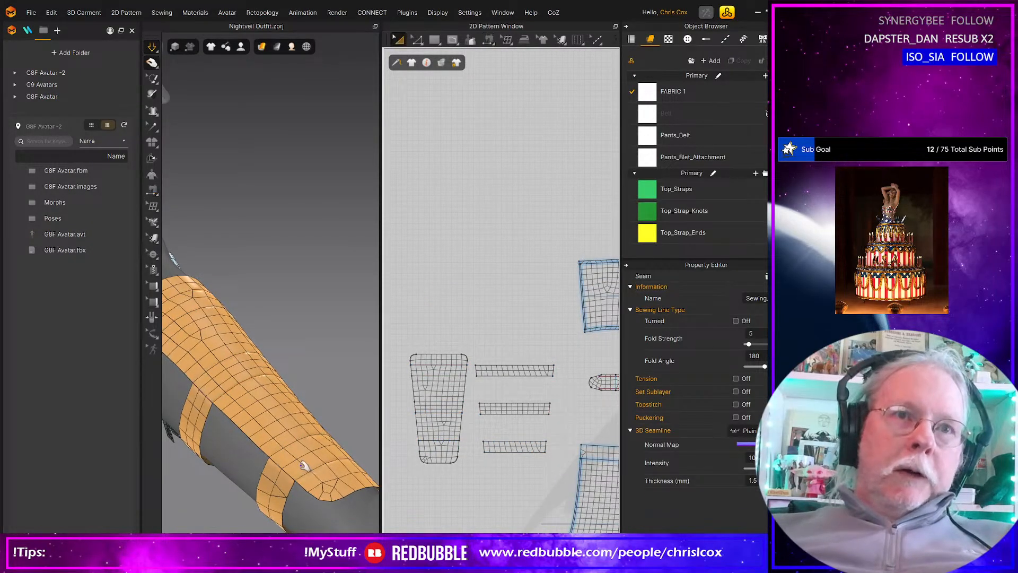
Step: Add two new fabrics for the wrist guard panel and its straps
right_click_drag(299, 449, 287, 354)
scroll(244, 439, "down", 3)
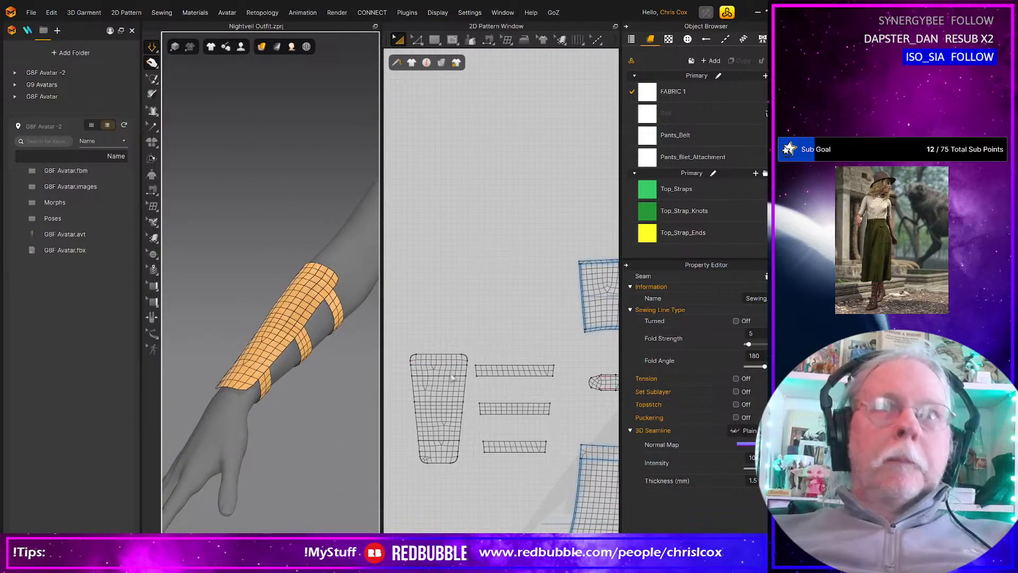
left_click_drag(741, 259, 737, 334)
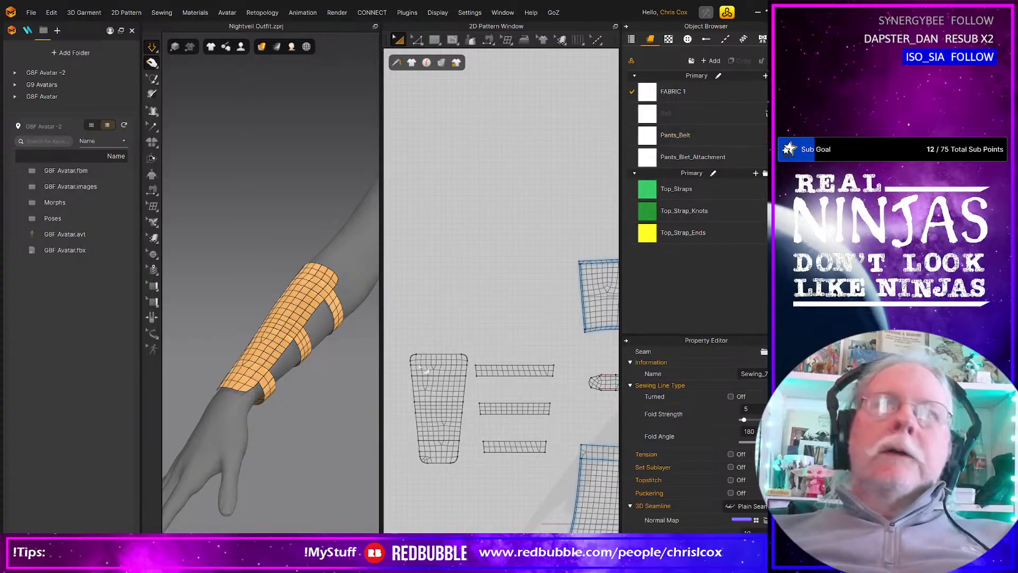
left_click(500, 372)
left_click(512, 409)
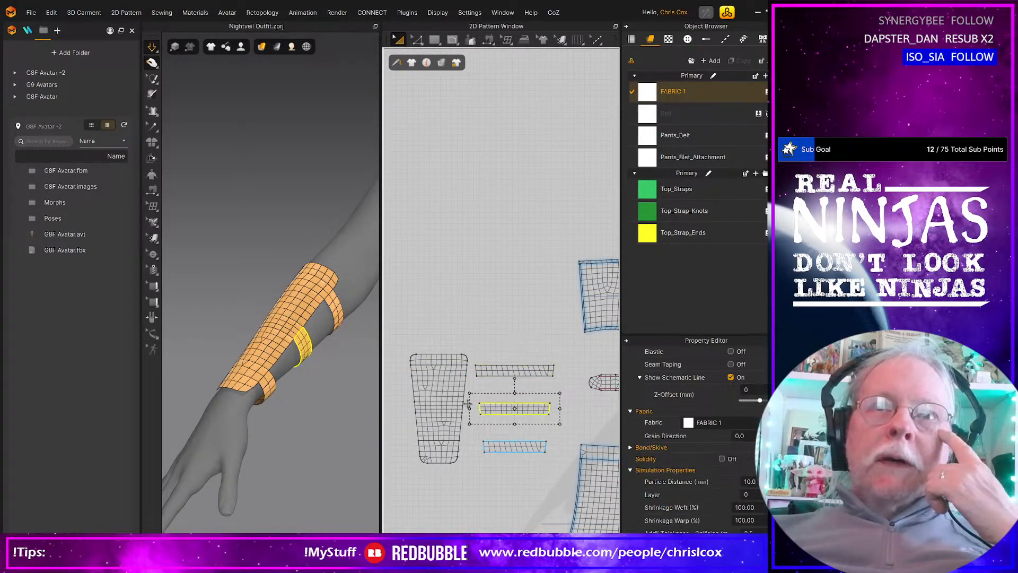
left_click(512, 447)
left_click(438, 360)
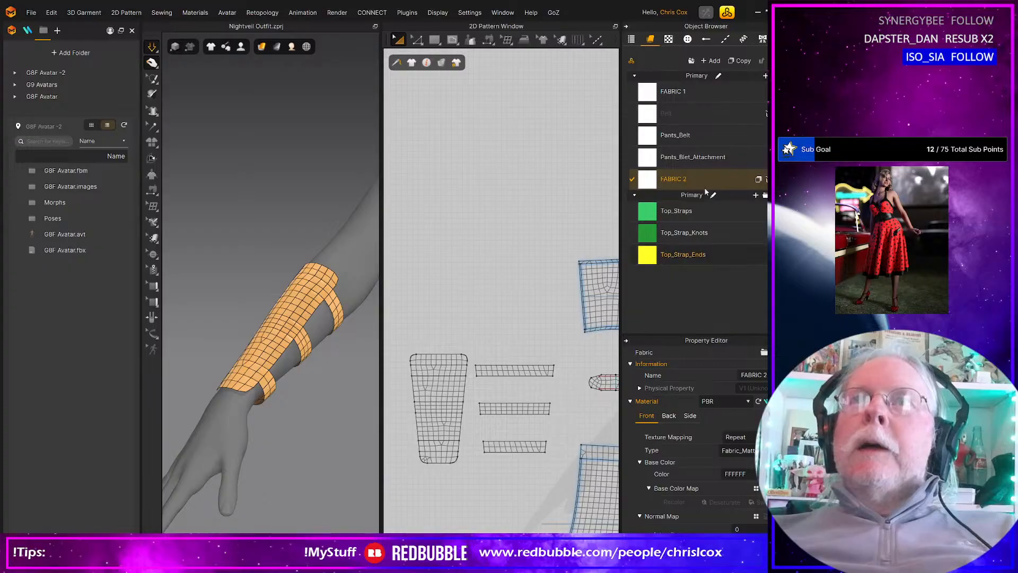
left_click(714, 61)
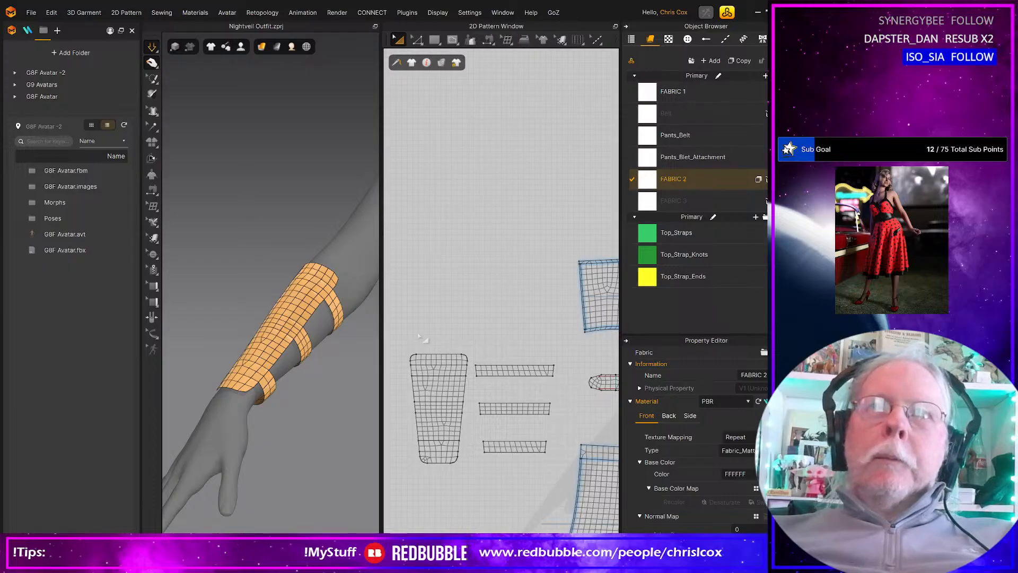
Step: Assign the first new fabric to the wrist guard panel and rename the fabric Bracers
left_click(462, 371)
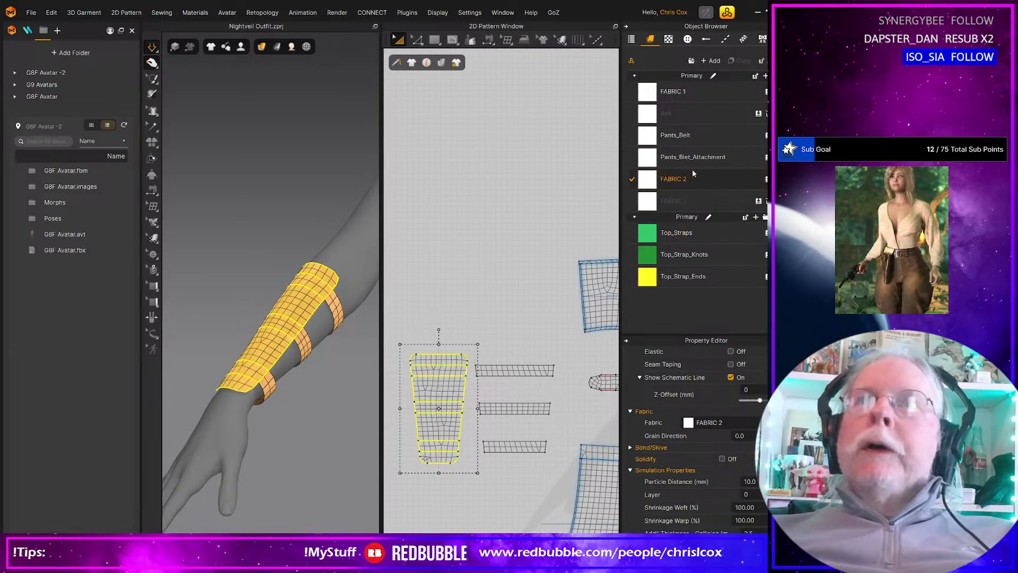
double_click(683, 179)
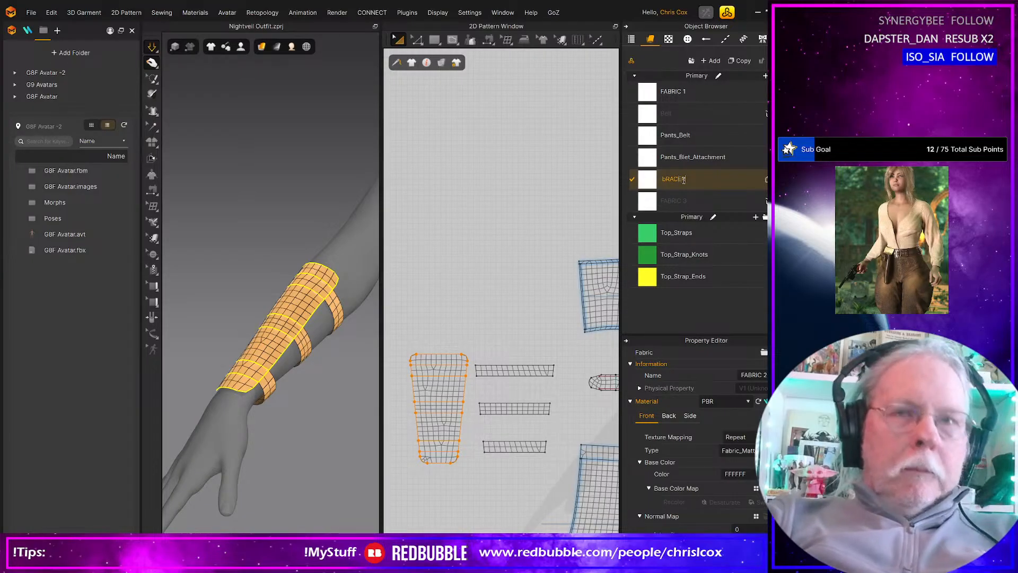
double_click(683, 180)
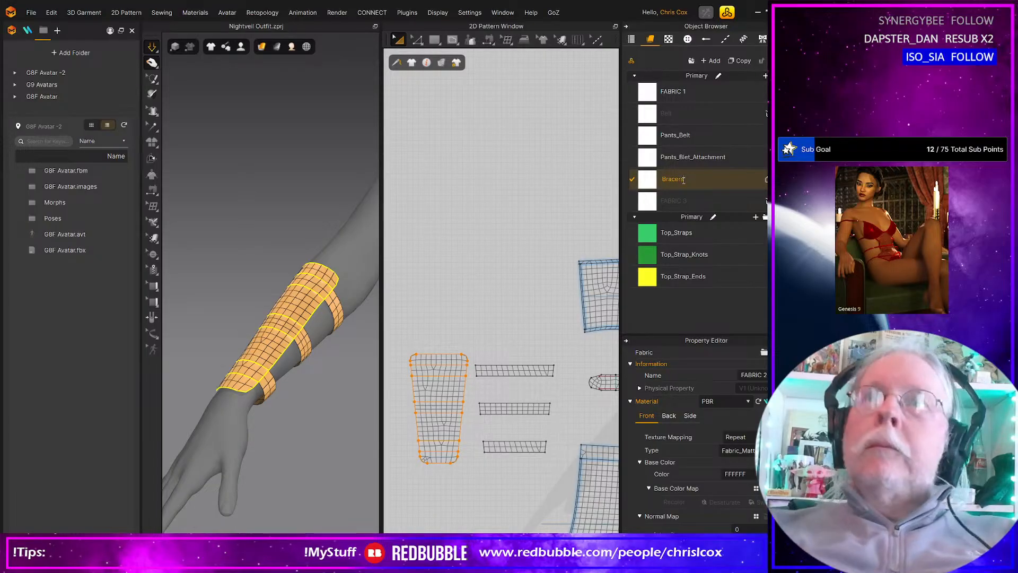
Step: Rename the second new fabric Bracer_Straps and assign it to the three wrist guard straps
left_click(671, 202)
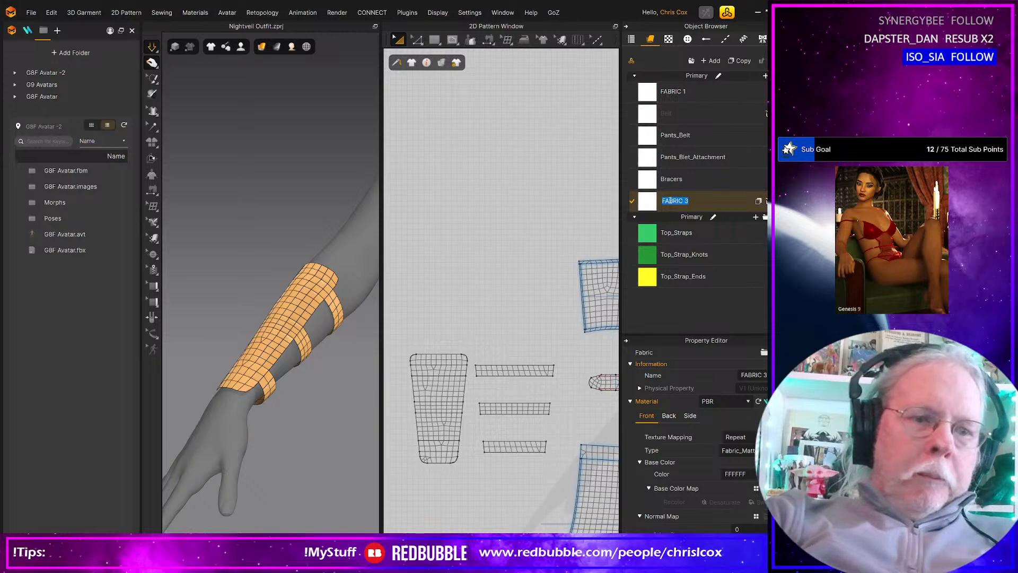
type("Bracer_Straps")
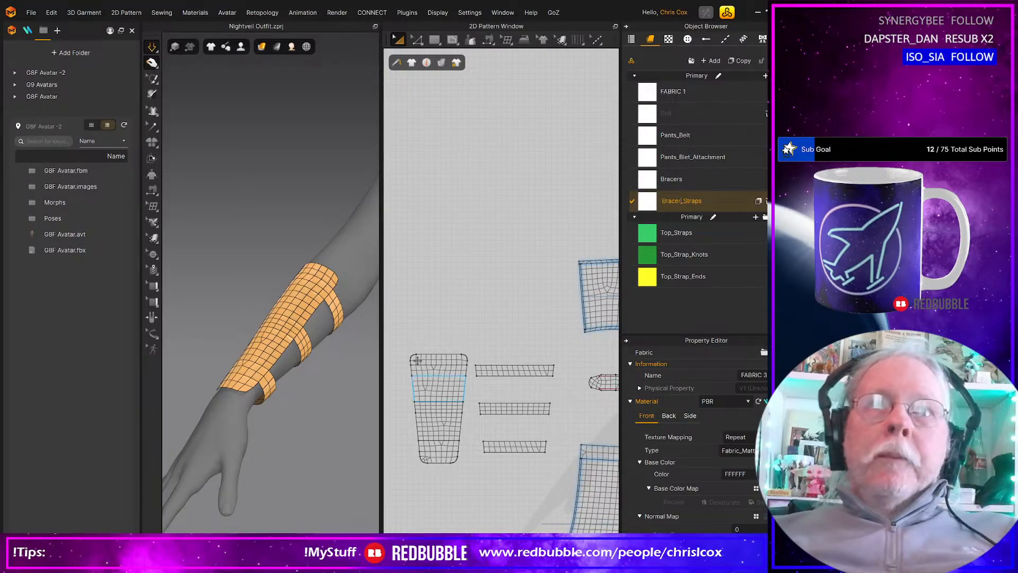
left_click_drag(397, 358, 568, 467)
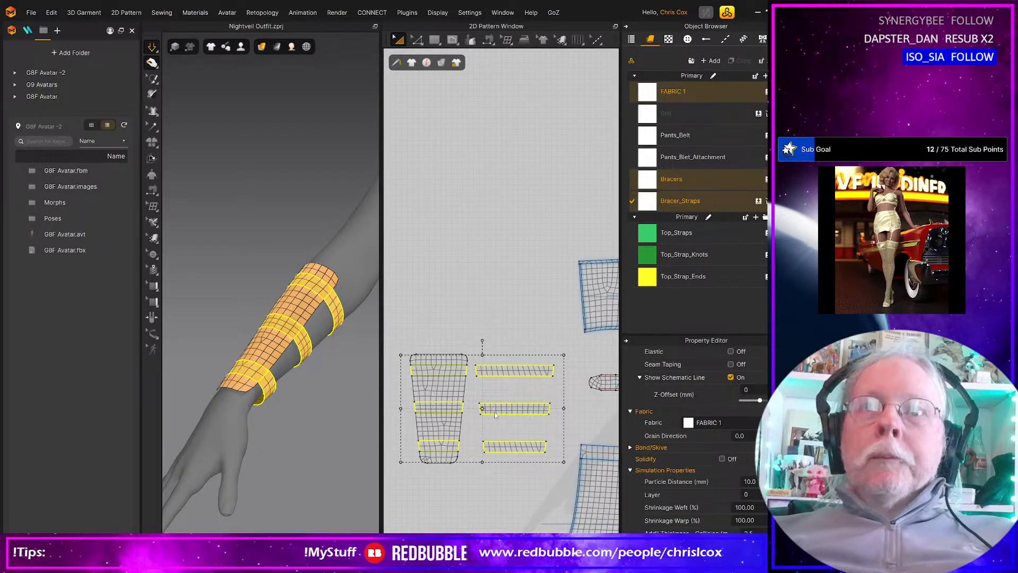
left_click_drag(637, 227, 520, 370)
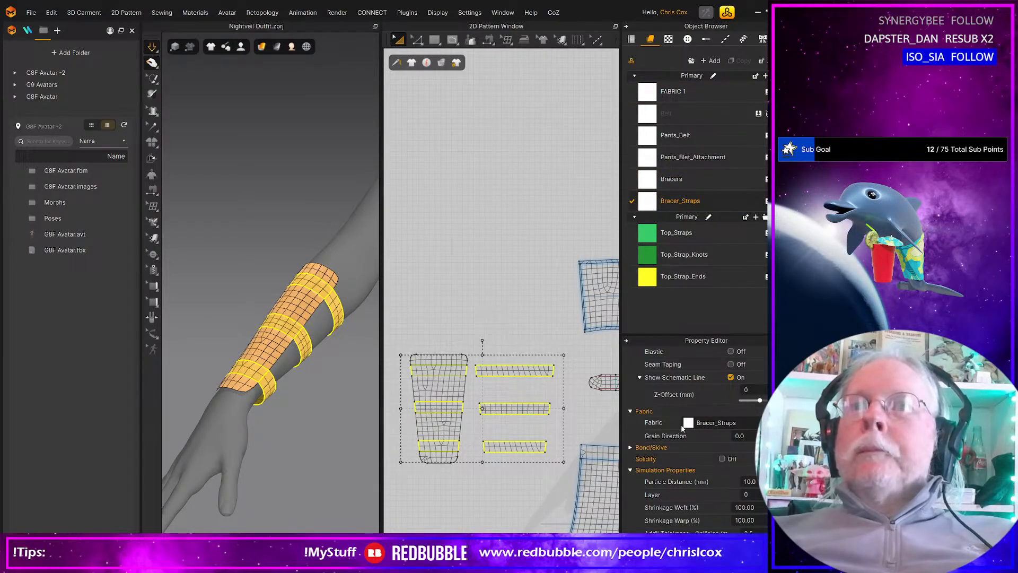
Step: Set the Bracers fabric's base color to bright red F50000
left_click(672, 179)
scroll(695, 435, "down", 3)
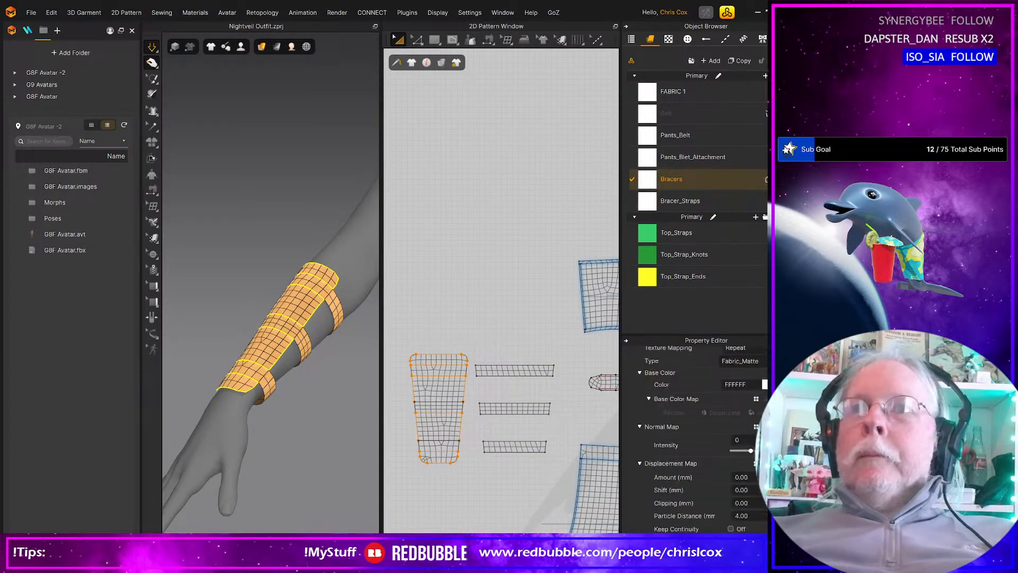
left_click(765, 385)
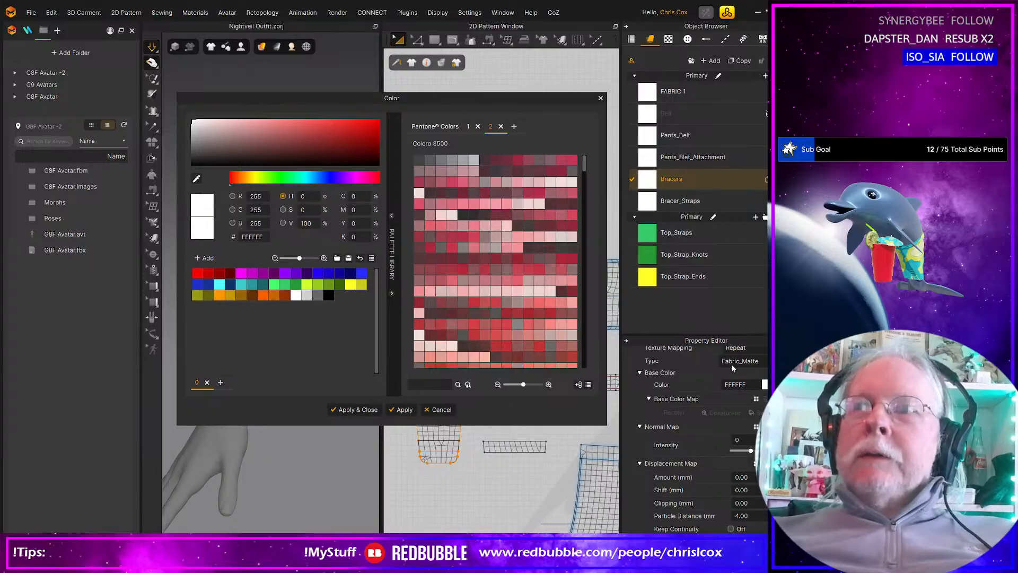
left_click(198, 273)
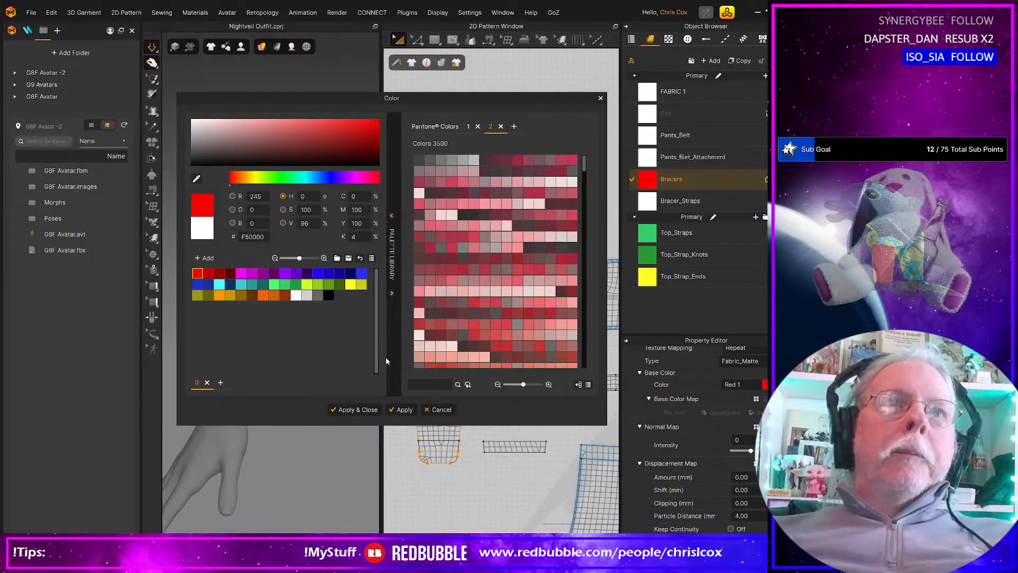
left_click(402, 409)
Step: Set the Bracer_Straps fabric's base color to the dark red Red 3
left_click(680, 201)
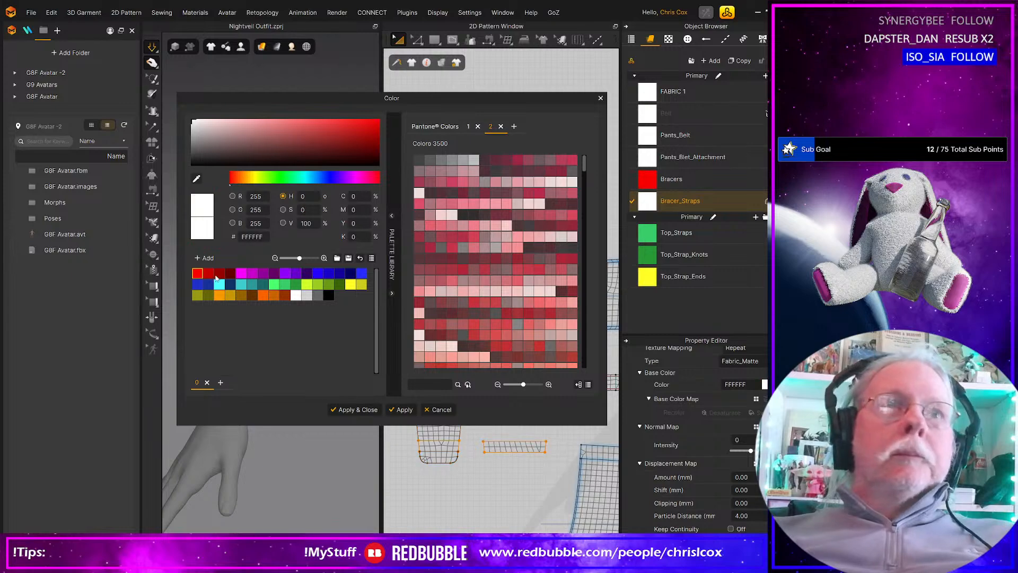
left_click(220, 274)
left_click(402, 410)
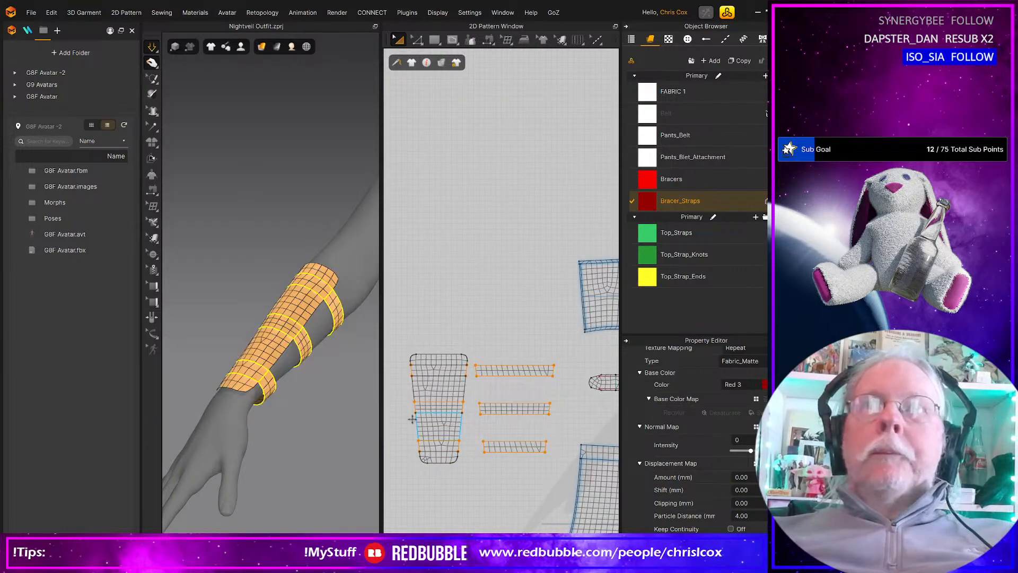
Step: Move the wrist guard panel and its three straps together slightly closer to the belt pattern in the 2D layout
scroll(503, 396, "down", 3)
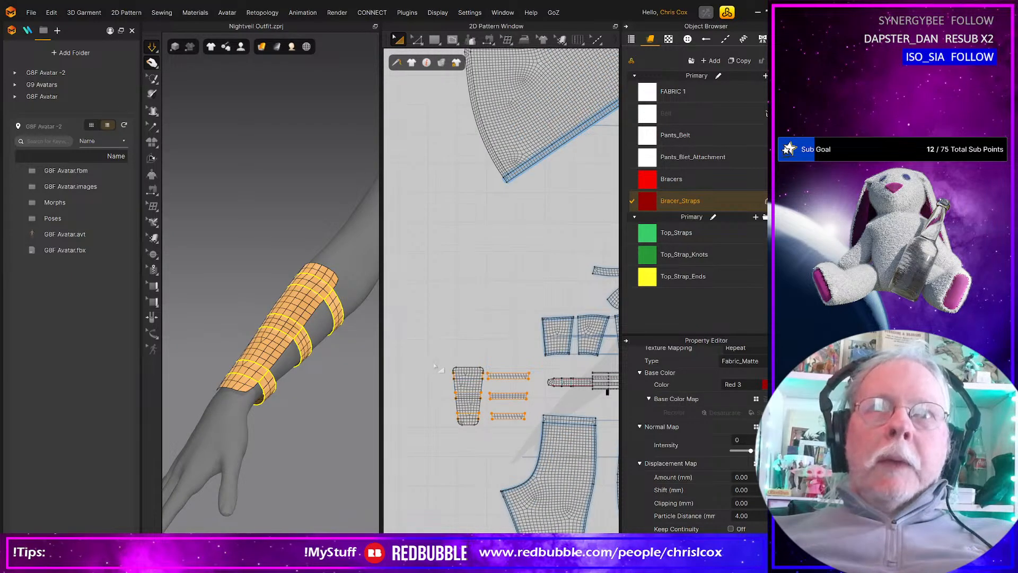
right_click_drag(336, 369, 294, 368)
scroll(293, 367, "down", 2)
middle_click_drag(541, 433, 476, 437)
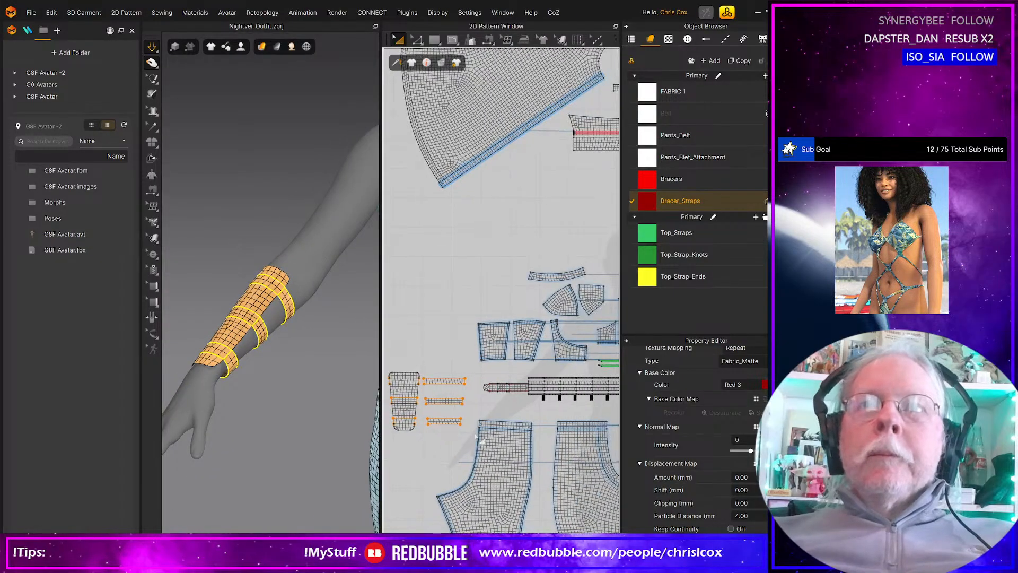
scroll(476, 437, "up", 3)
scroll(477, 436, "down", 5)
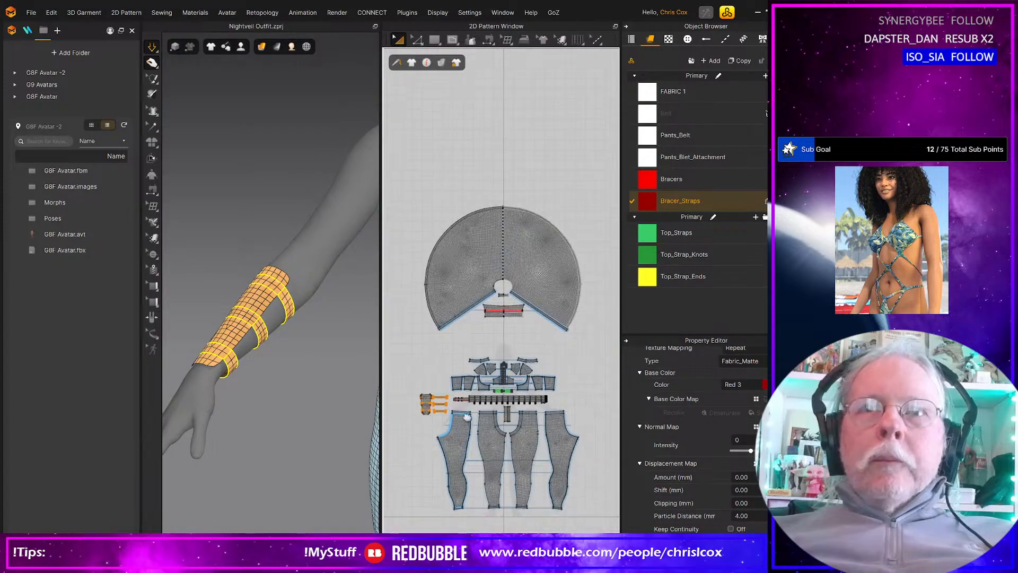
scroll(465, 419, "up", 5)
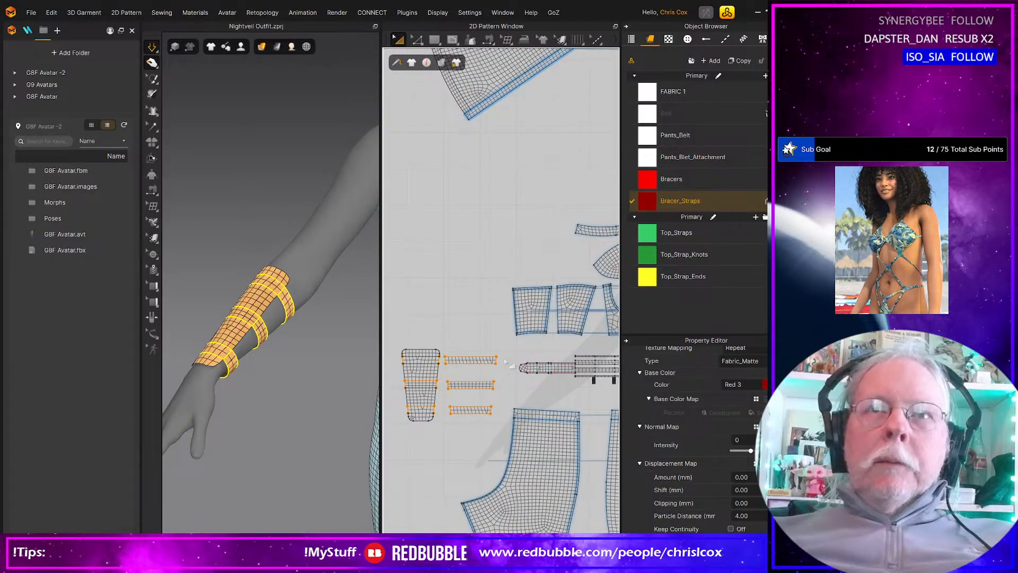
left_click_drag(386, 335, 503, 440)
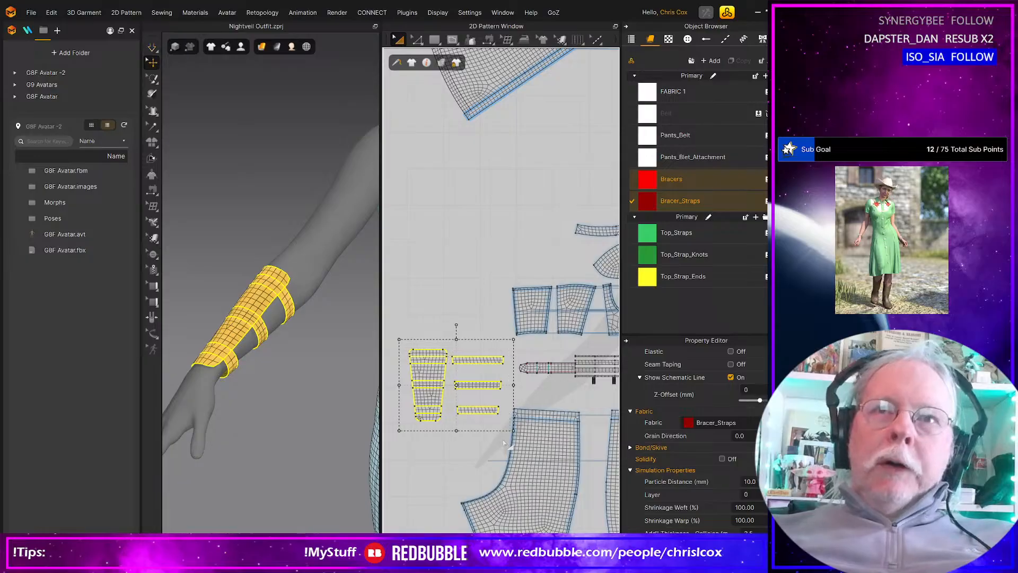
key("Right")
key("Right")
key("Right")
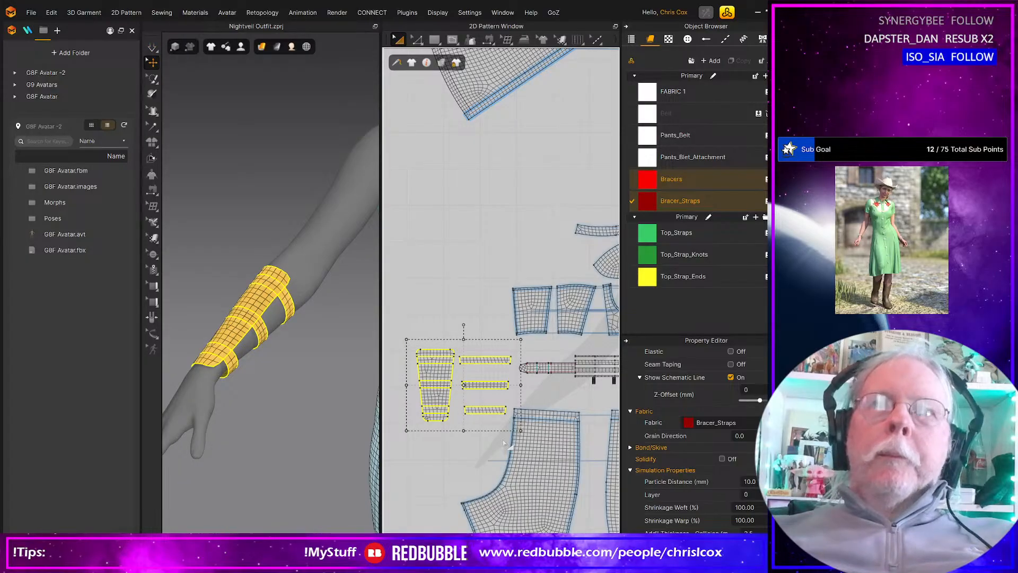
Step: Create a mirrored symmetric copy of the bracer pieces and place it beyond the opposite end of the belt pattern
scroll(504, 443, "down", 6)
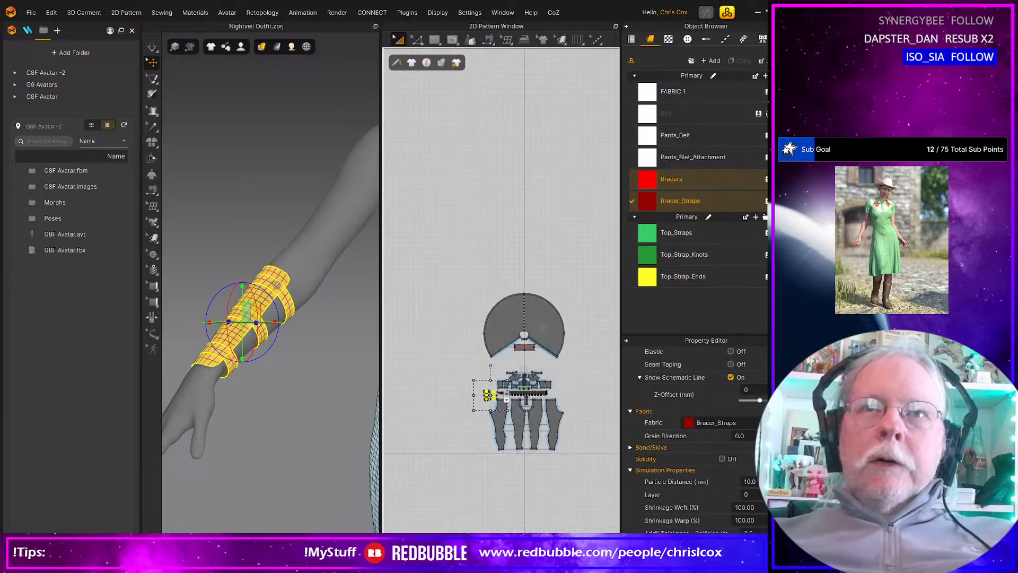
scroll(506, 397, "up", 3)
middle_click_drag(528, 407, 442, 404)
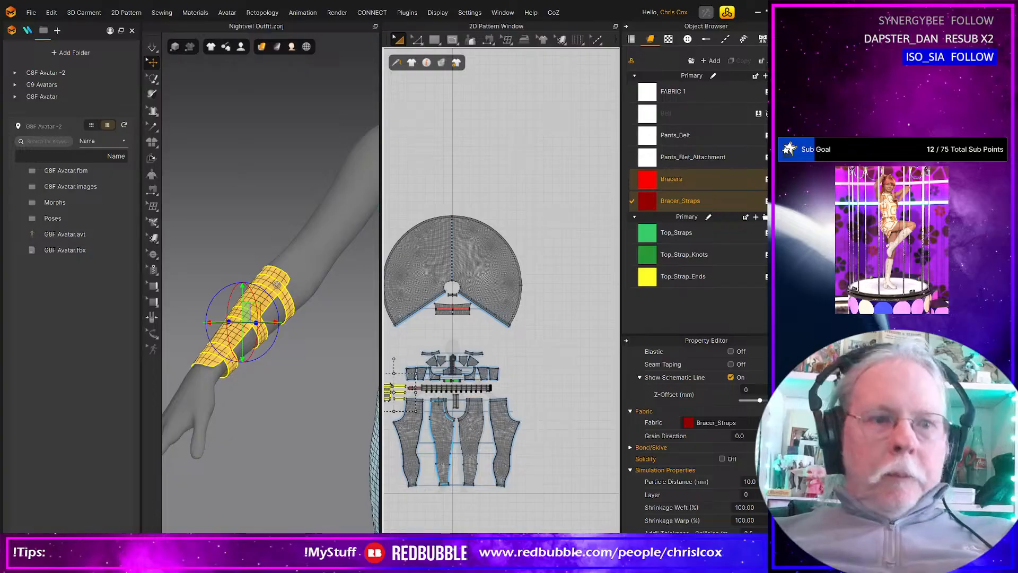
key("ctrl+d")
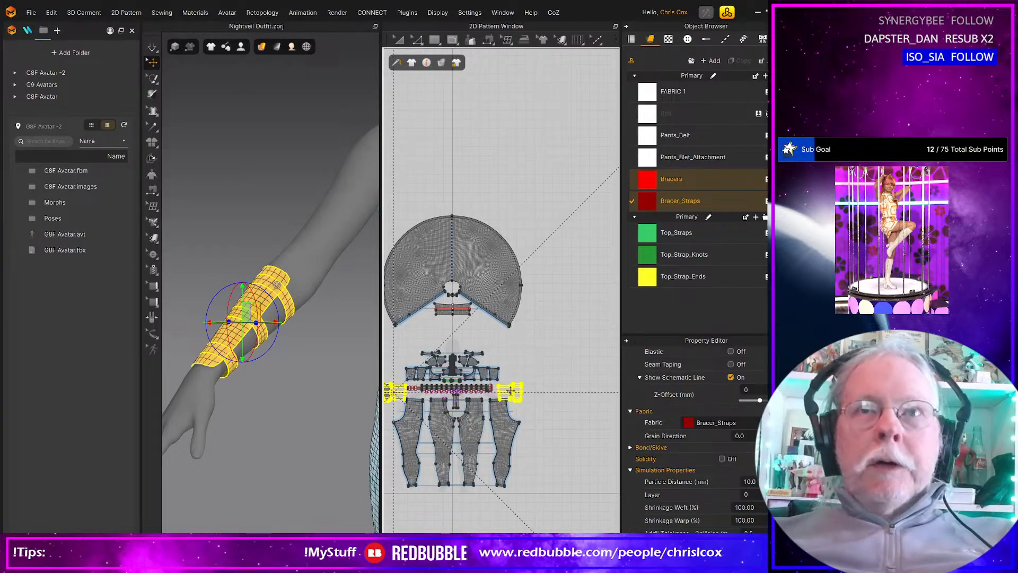
left_click(521, 391)
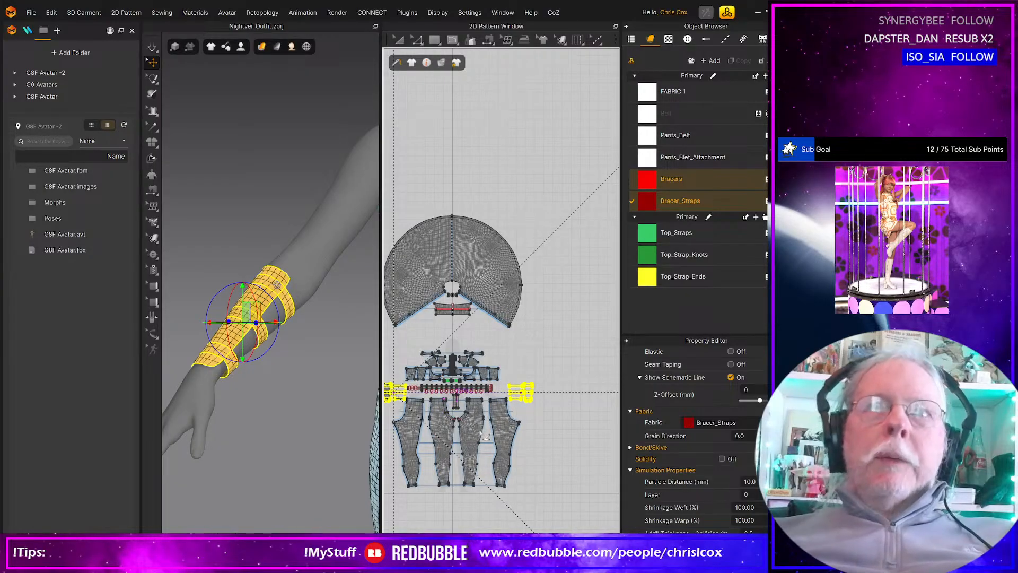
left_click(481, 432)
middle_click_drag(481, 431, 527, 420)
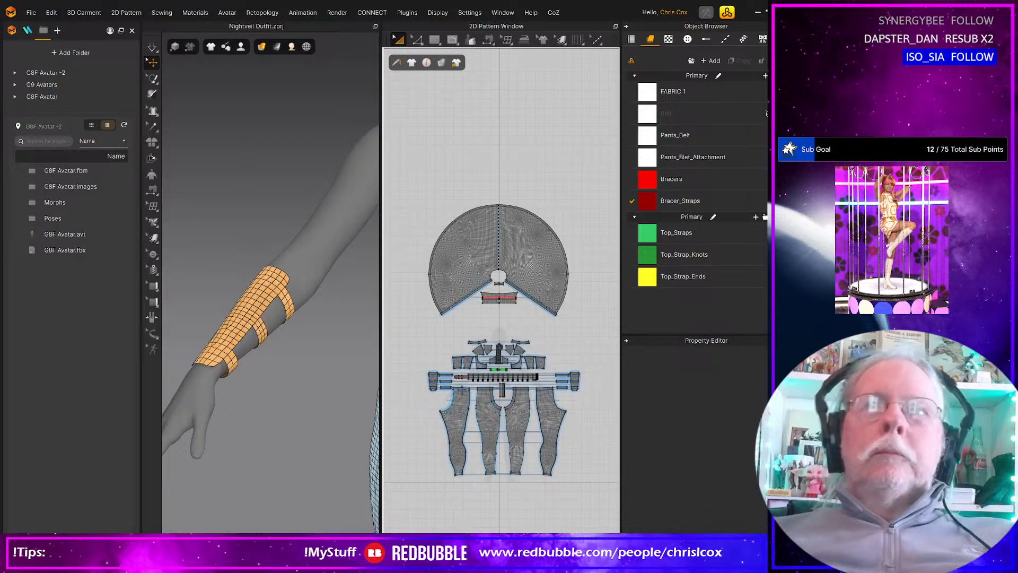
Step: Examine both bracers on the avatar's arms from the front, side and back, selecting the mirrored pieces to locate them
scroll(305, 435, "down", 5)
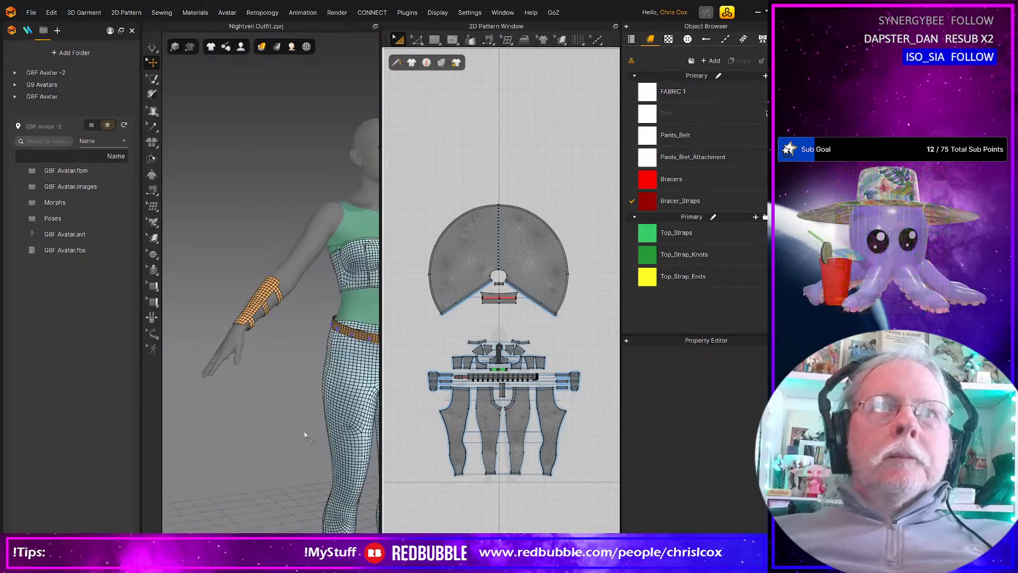
right_click_drag(305, 435, 246, 422)
middle_click_drag(337, 426, 375, 421)
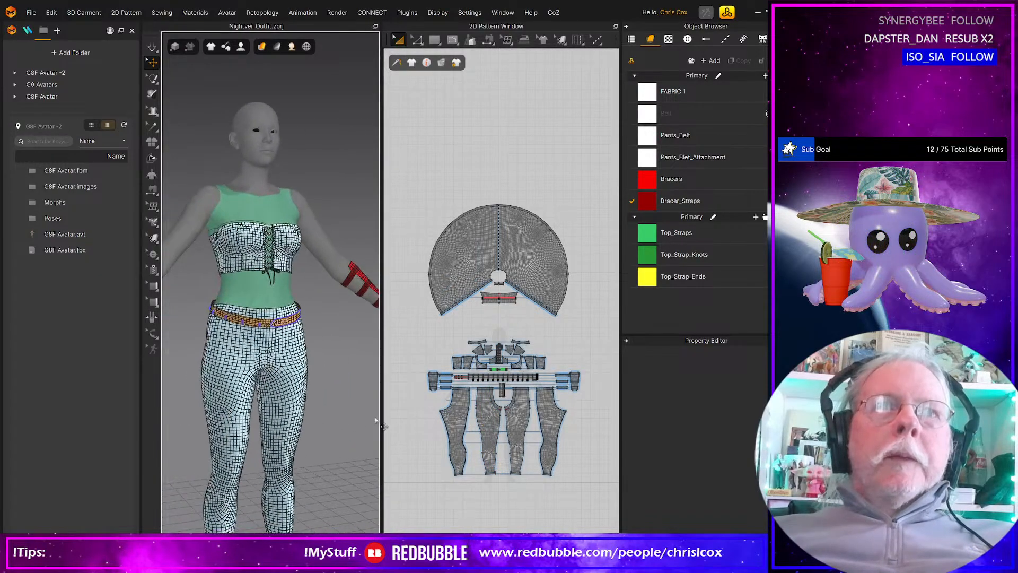
left_click_drag(601, 399, 554, 370)
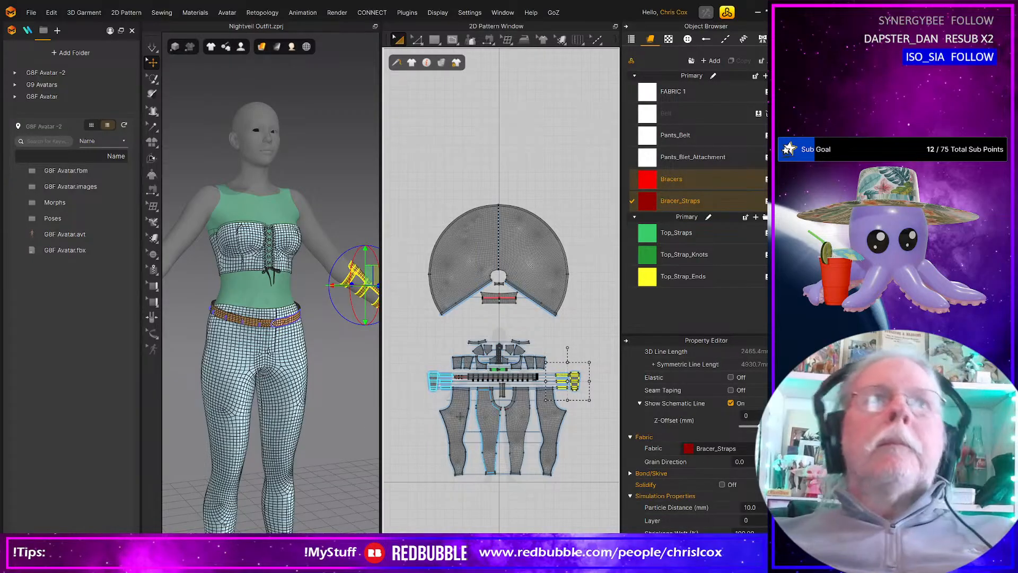
mouse_move(341, 413)
right_mouse_down()
mouse_move(320, 414)
mouse_move(427, 400)
mouse_move(327, 410)
right_mouse_up()
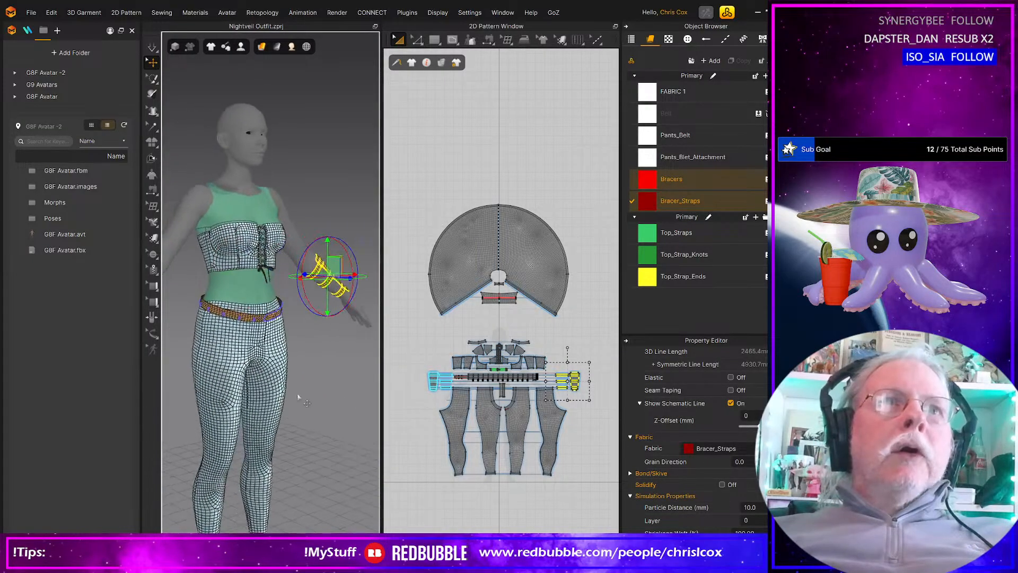
scroll(276, 379, "up", 5)
right_click_drag(251, 375, 291, 377)
scroll(216, 319, "down", 5)
middle_click_drag(291, 378, 389, 407)
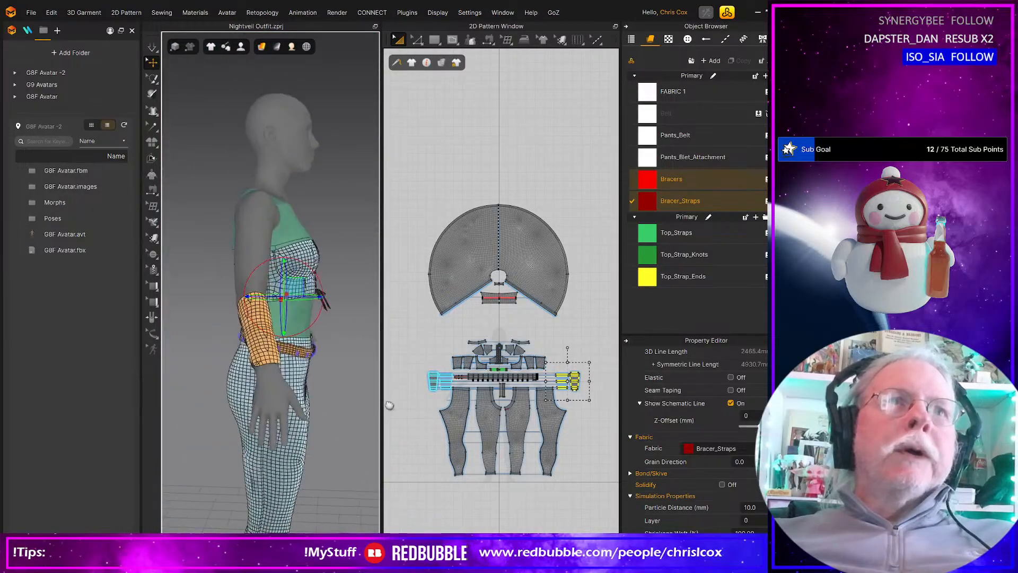
right_click_drag(225, 396, 336, 401)
middle_click_drag(266, 398, 422, 429)
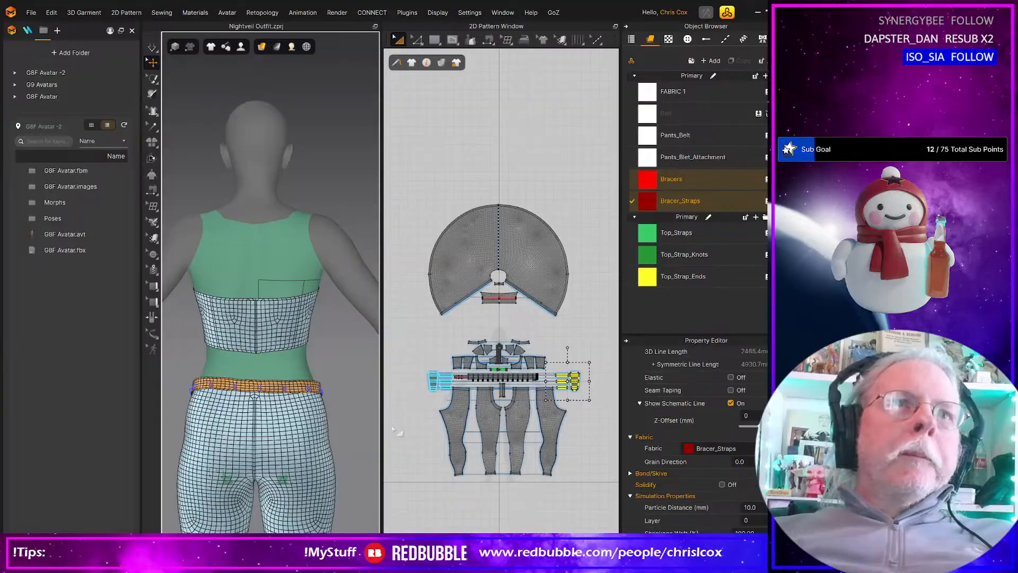
left_click(166, 439)
right_click_drag(332, 409, 221, 415)
middle_click_drag(327, 419, 223, 428)
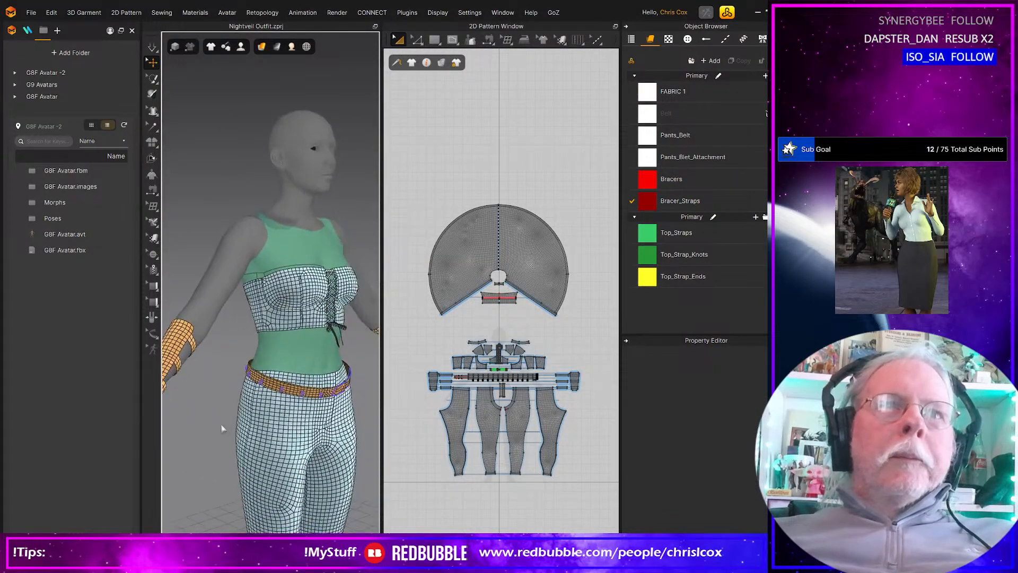
Step: Examine the pants, belt and bracers on the avatar from the front, back and side
right_click_drag(223, 427, 276, 441)
middle_click_drag(276, 441, 210, 406)
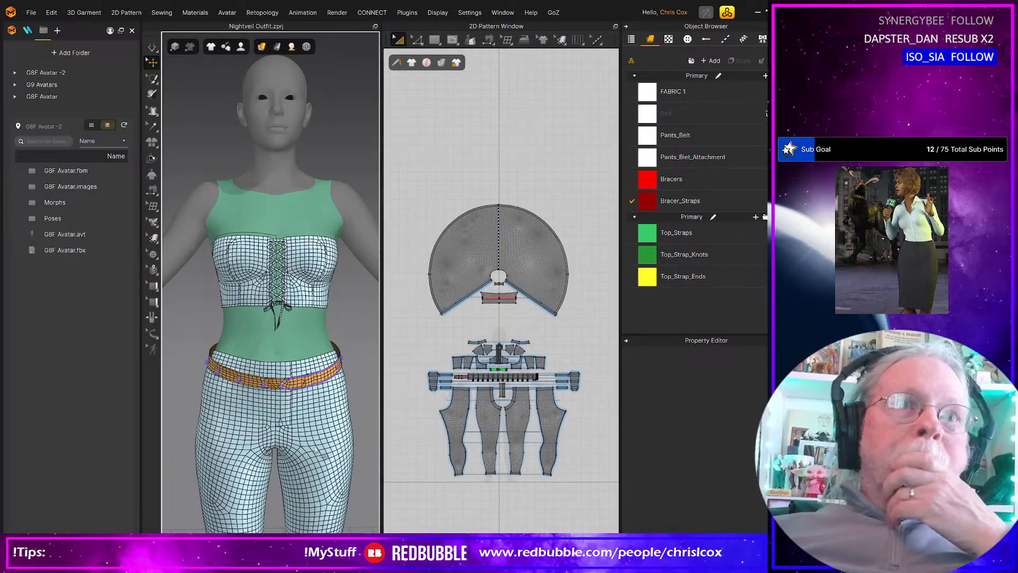
right_click_drag(260, 449, 350, 449)
middle_click_drag(319, 458, 367, 316)
right_click_drag(366, 316, 312, 421)
scroll(312, 422, "up", 6)
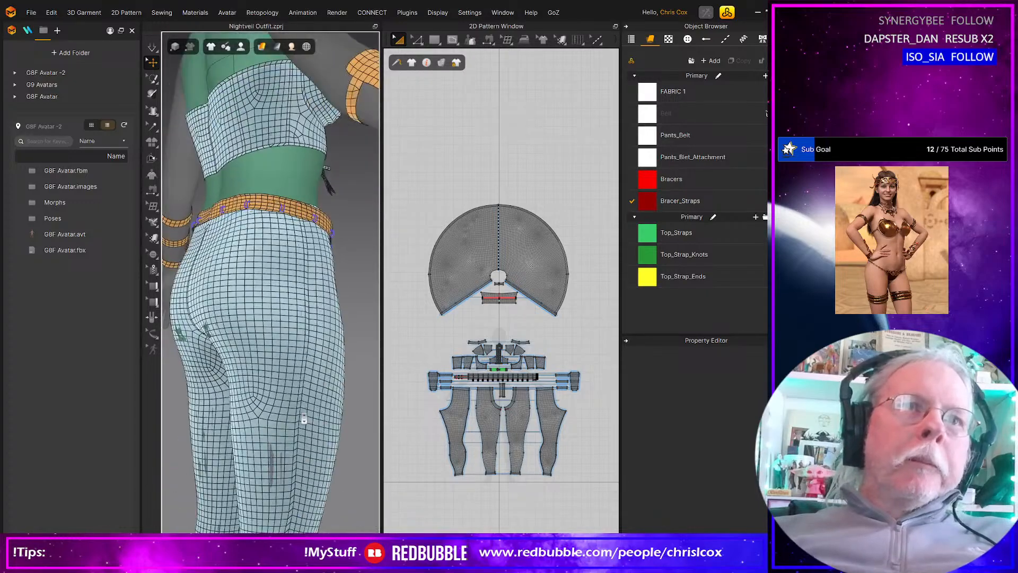
scroll(298, 418, "down", 6)
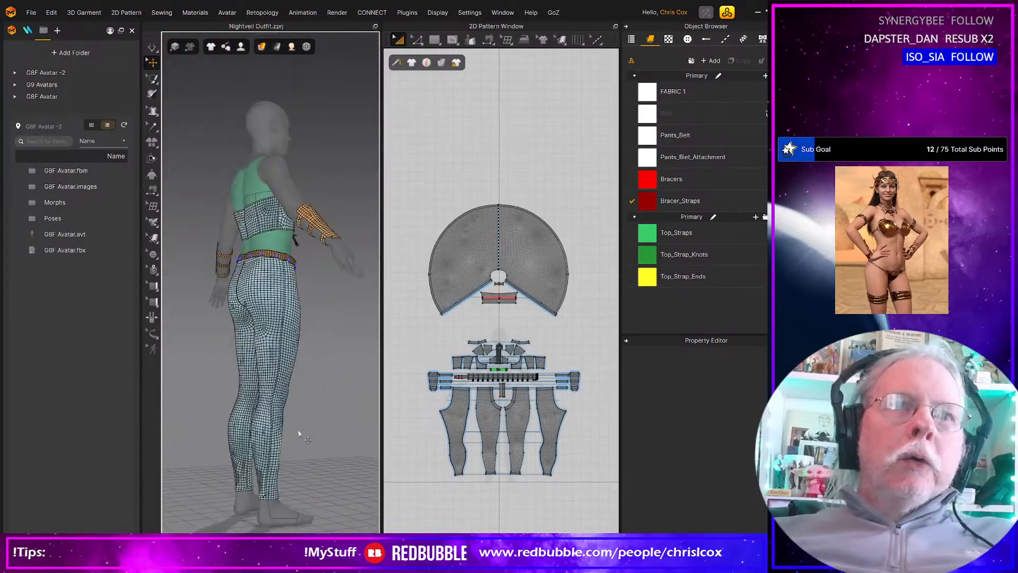
right_click_drag(298, 435, 220, 432)
middle_click_drag(321, 413, 229, 453)
right_click_drag(230, 453, 312, 444)
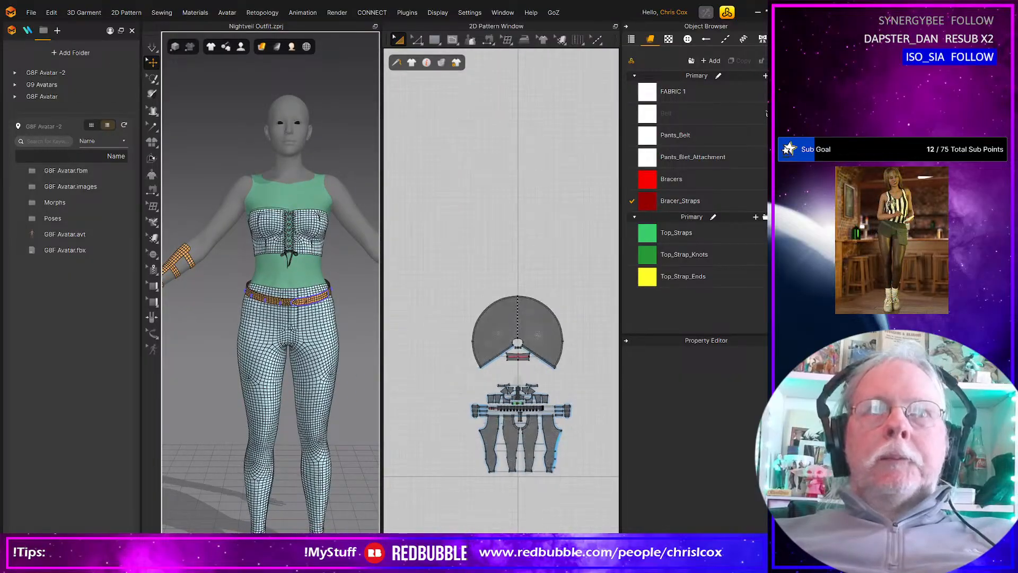
Step: Move the three straps of the first bracer above their wrist guard panel in the 2D layout
scroll(553, 467, "up", 4)
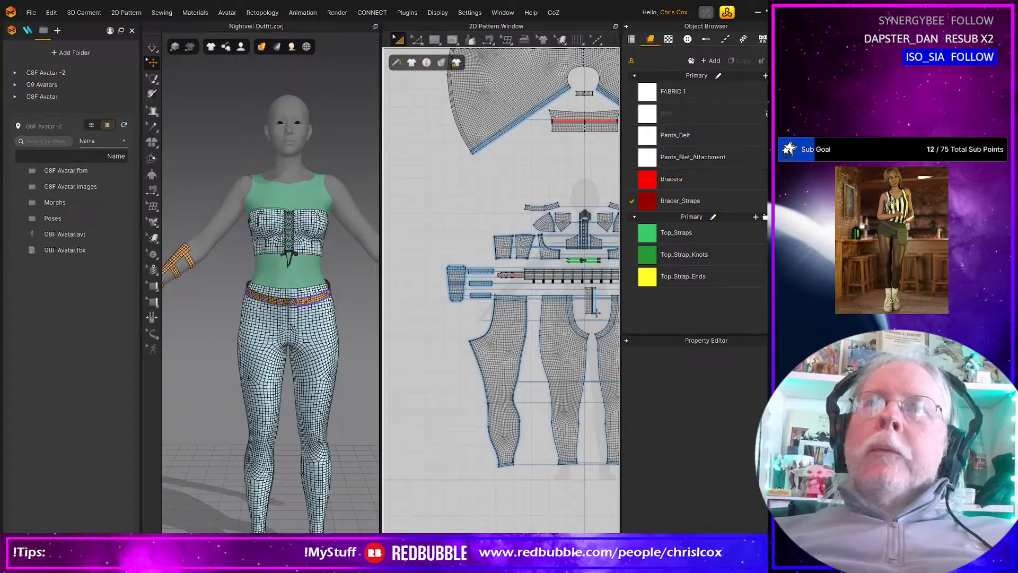
middle_click_drag(551, 320, 482, 299)
scroll(562, 451, "down", 5)
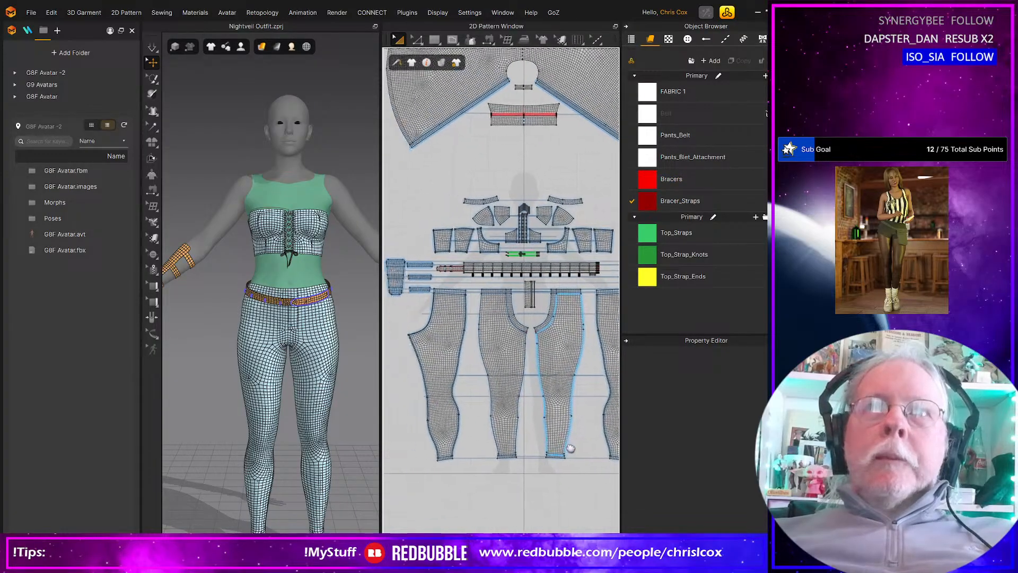
middle_click_drag(564, 462, 550, 459)
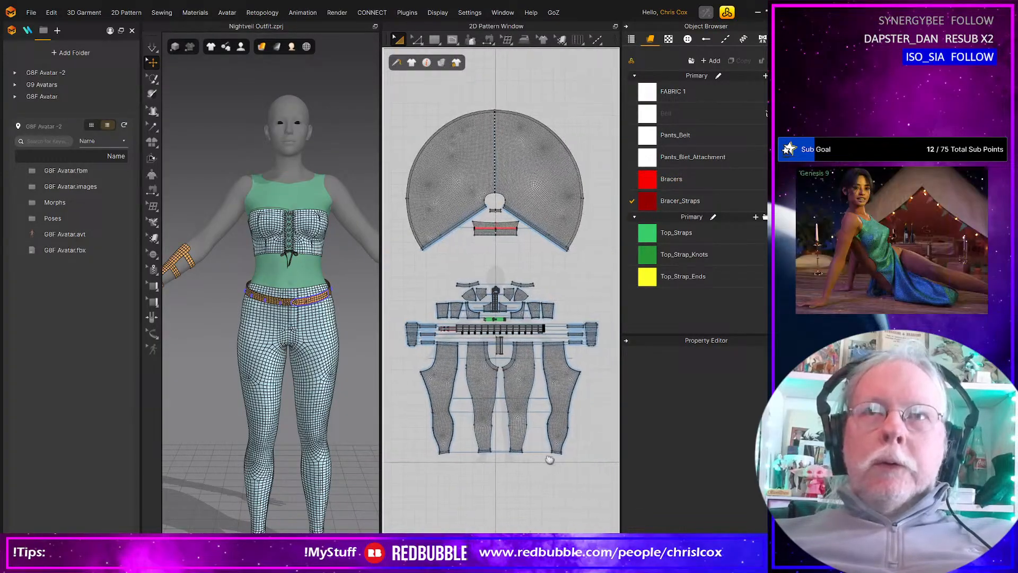
left_click_drag(450, 385, 517, 461)
scroll(515, 461, "up", 5)
middle_click_drag(516, 463, 599, 485)
scroll(598, 484, "down", 5)
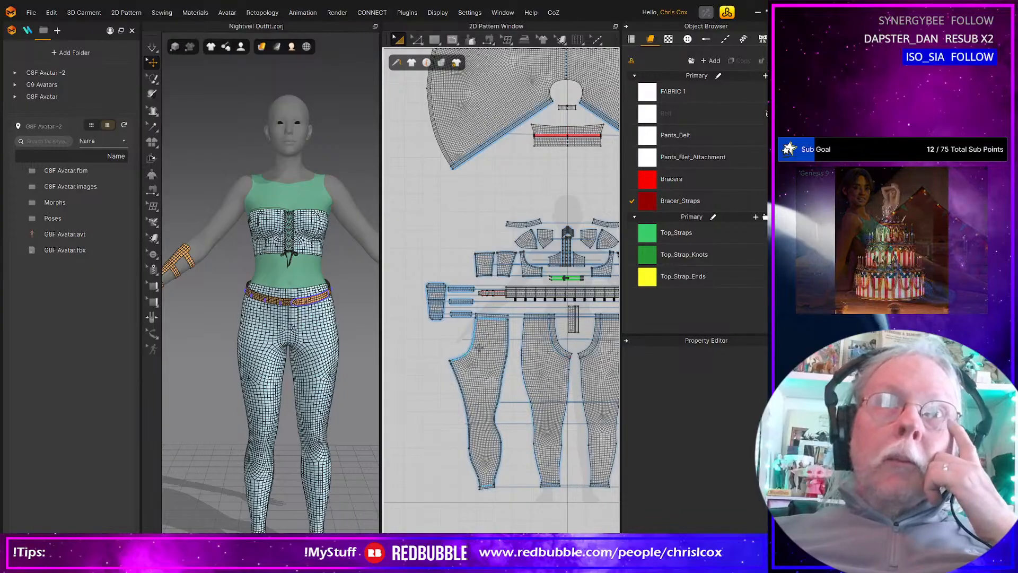
left_click_drag(446, 273, 485, 338)
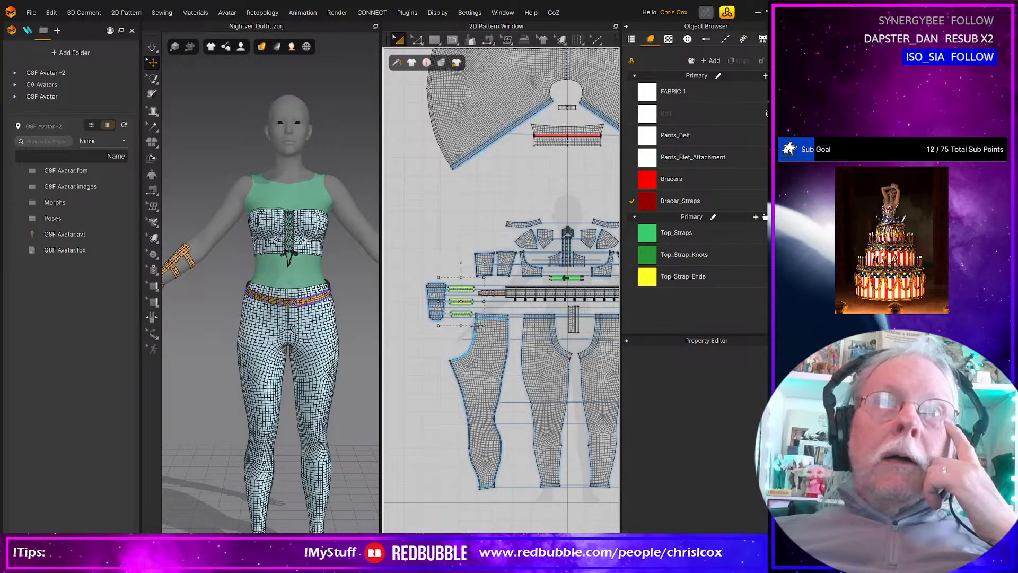
left_click_drag(465, 302, 444, 279)
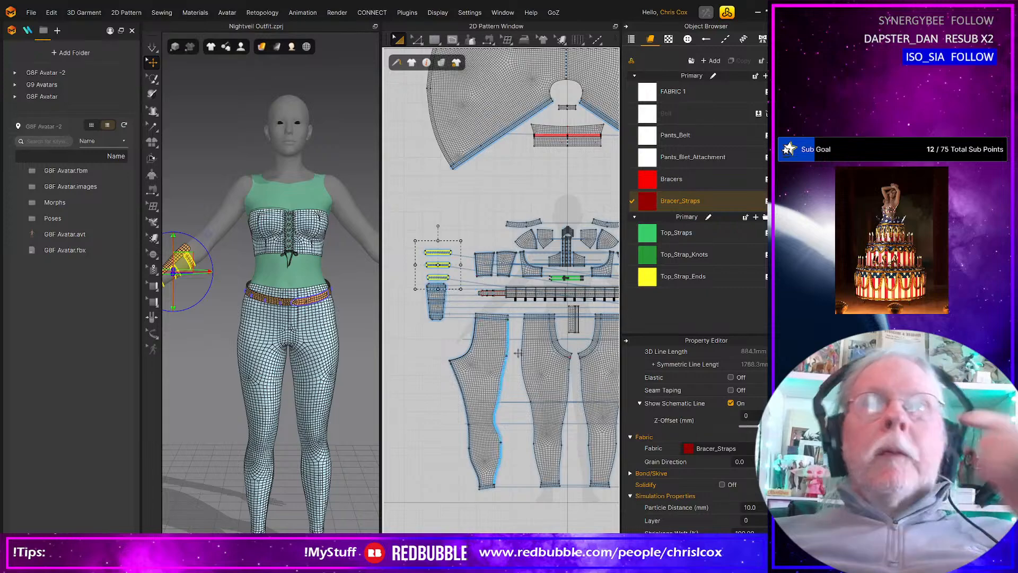
Step: Place the mirrored bracer's three straps above its wrist guard panel and move that whole set closer to the bodice pieces
middle_click_drag(520, 356, 378, 358)
left_click_drag(533, 275, 576, 250)
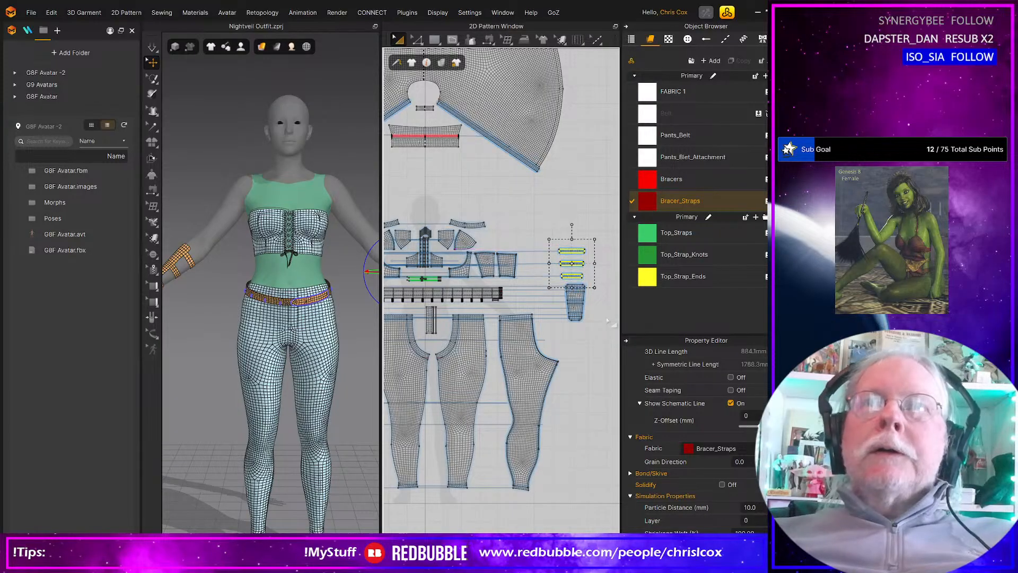
left_click(575, 296, "shift")
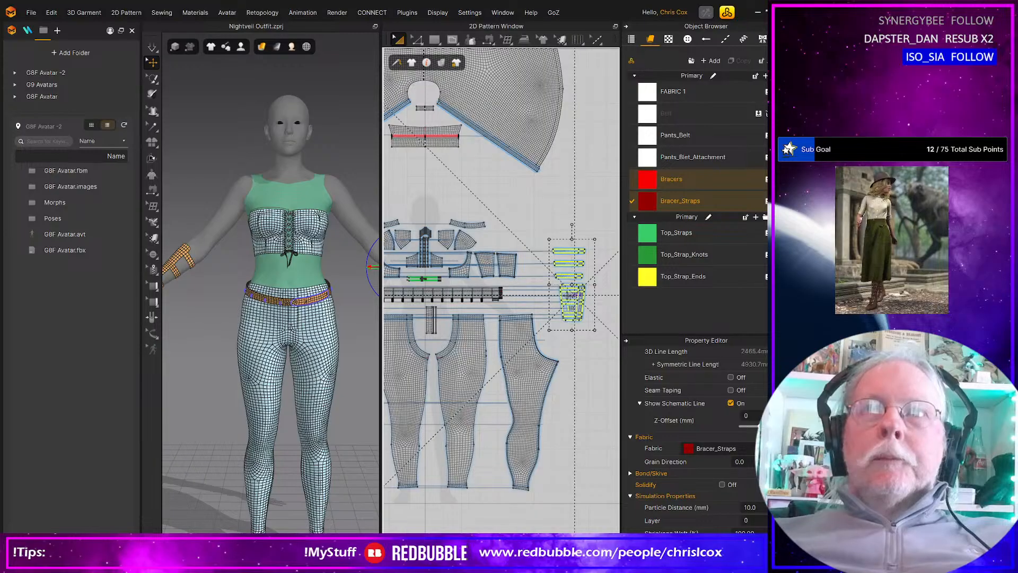
key("ctrl+v")
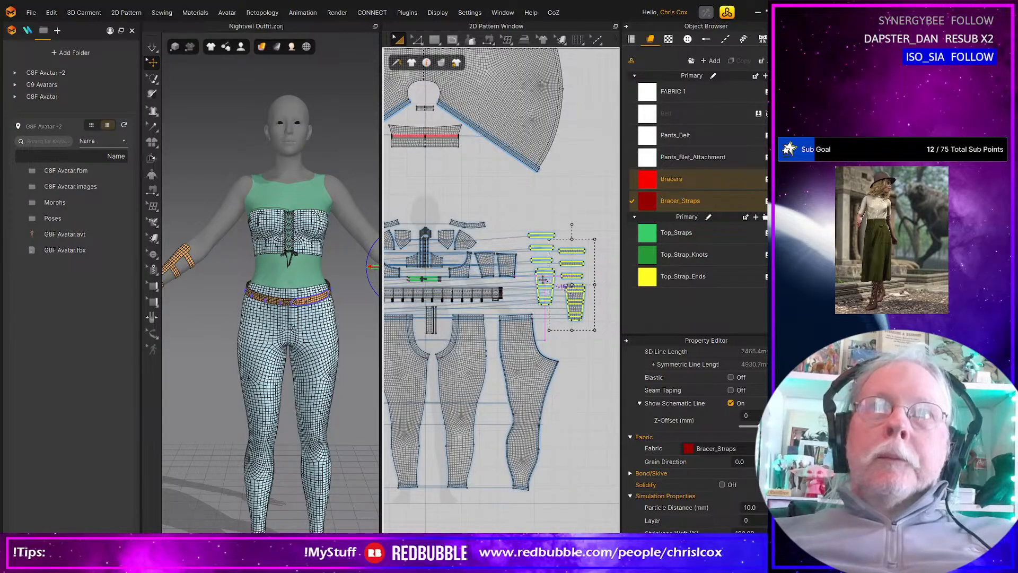
left_click_drag(545, 279, 544, 280)
Step: Move the opposite bracer panel and its three straps closer to the bodice pieces at the other end of the belt
middle_click_drag(510, 345, 642, 348)
middle_click_drag(537, 370, 538, 397)
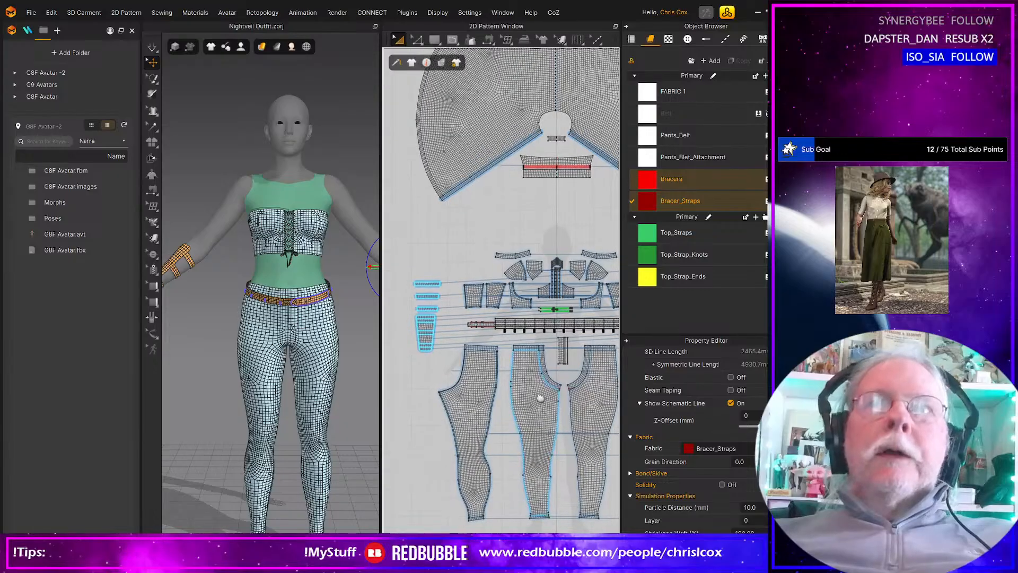
left_click_drag(401, 276, 451, 374)
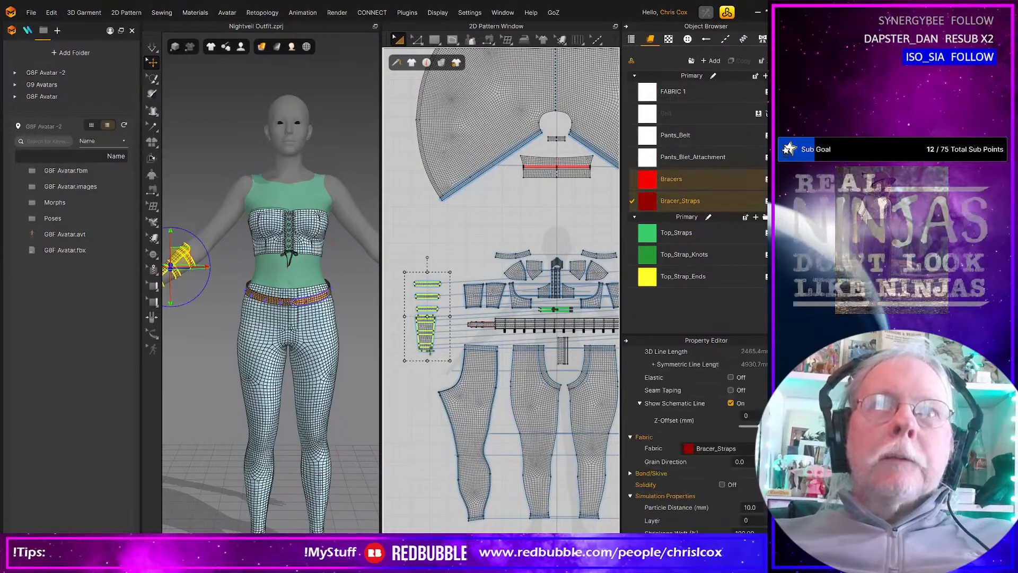
left_click_drag(424, 340, 441, 328)
Step: Nudge the narrow rectangular fly piece down and slightly right between the two front pants pieces
middle_click_drag(444, 353, 369, 337)
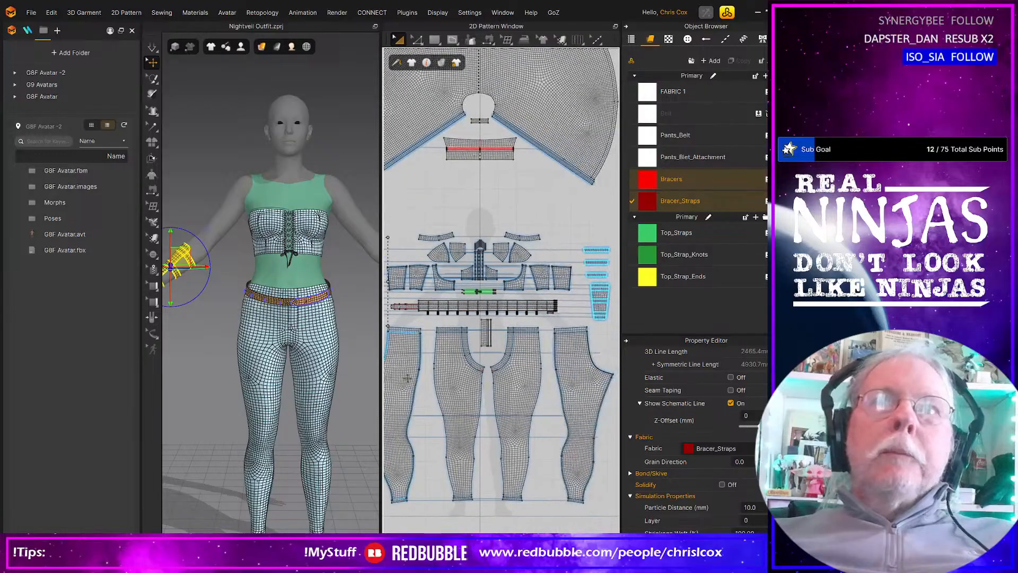
scroll(425, 383, "down", 3)
scroll(438, 391, "up", 4)
scroll(492, 375, "up", 2)
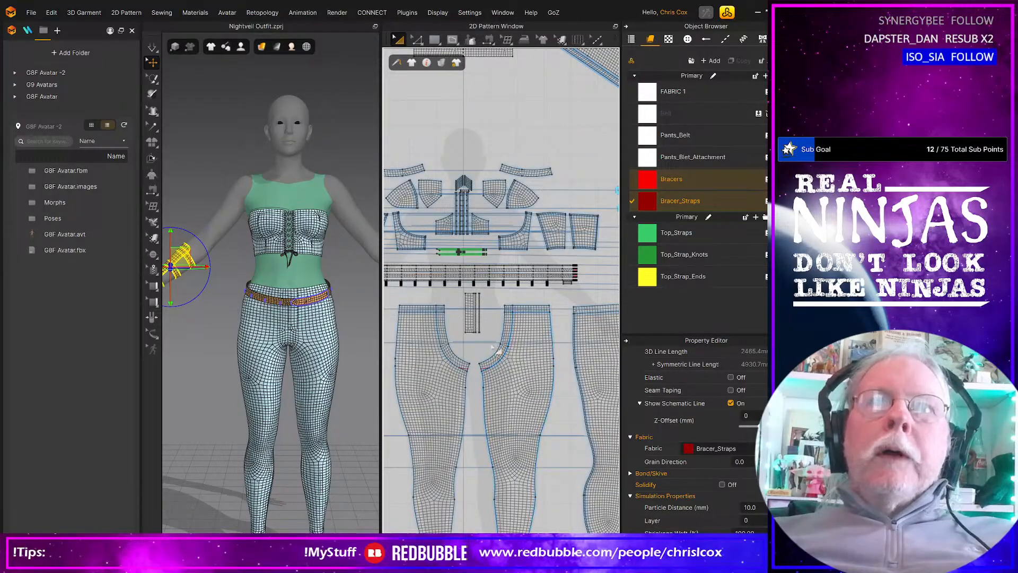
left_click(472, 313)
key("Down")
key("Down")
key("Down")
key("Down")
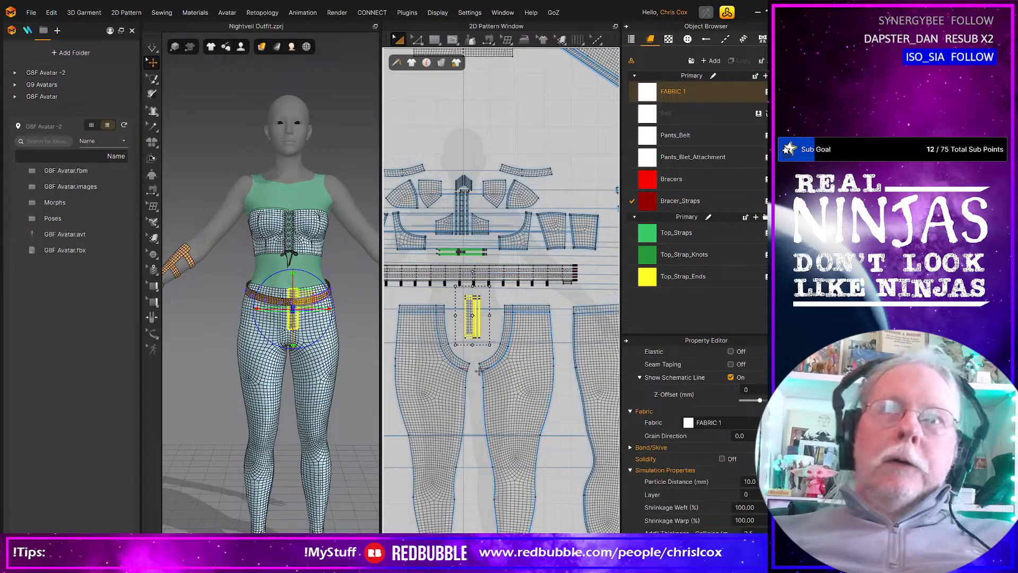
key("Right")
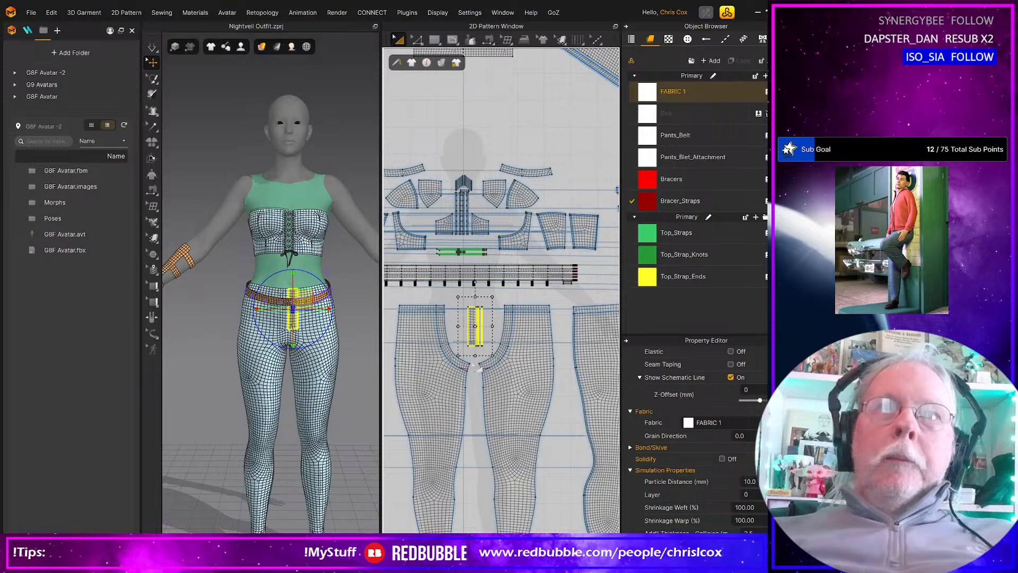
Step: Move all the pants pieces together with the fly piece slightly up toward the belt pattern
scroll(477, 368, "down", 4)
left_click_drag(581, 478, 366, 331)
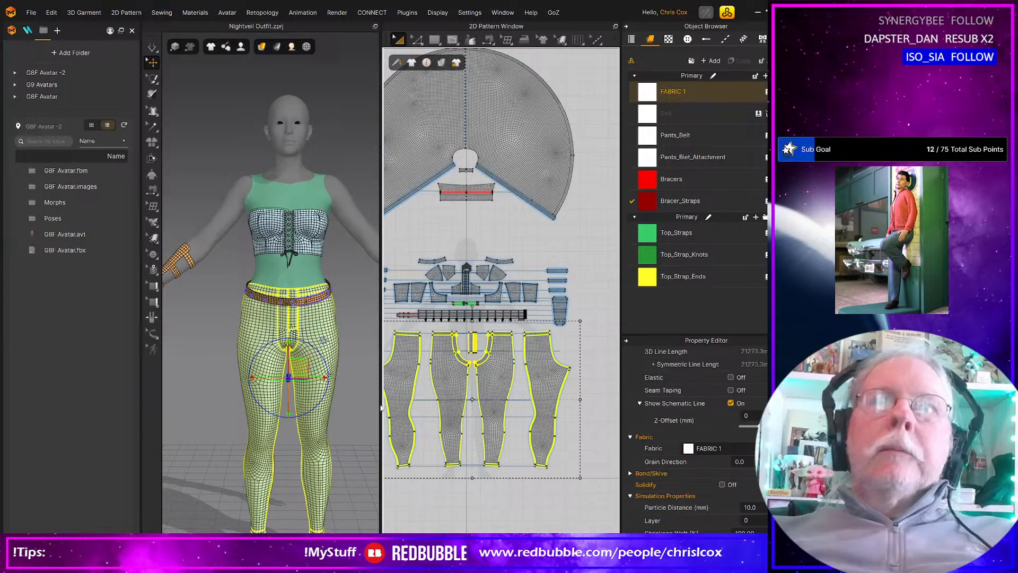
scroll(452, 434, "down", 1)
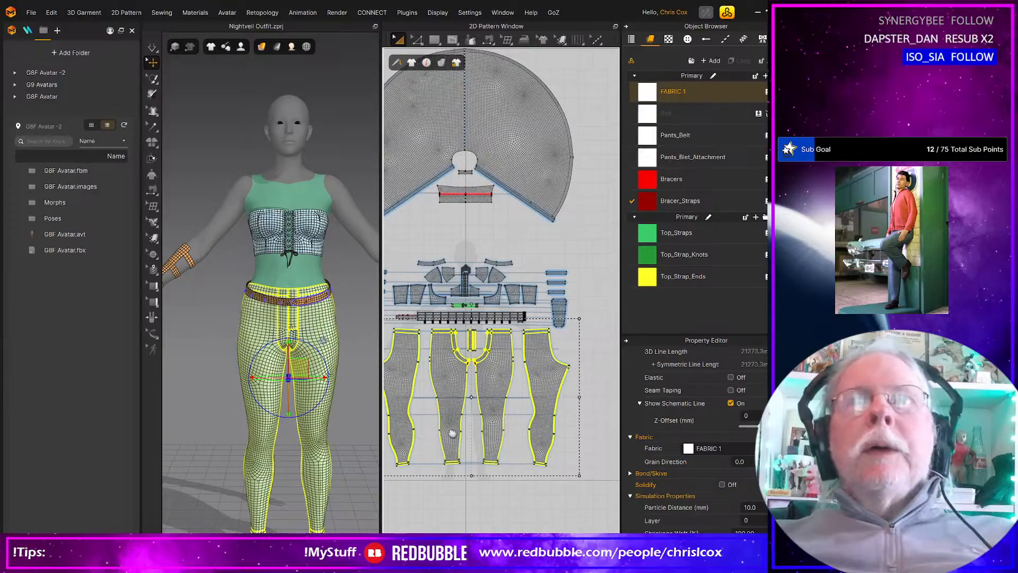
scroll(453, 434, "up", 8)
left_click(537, 522)
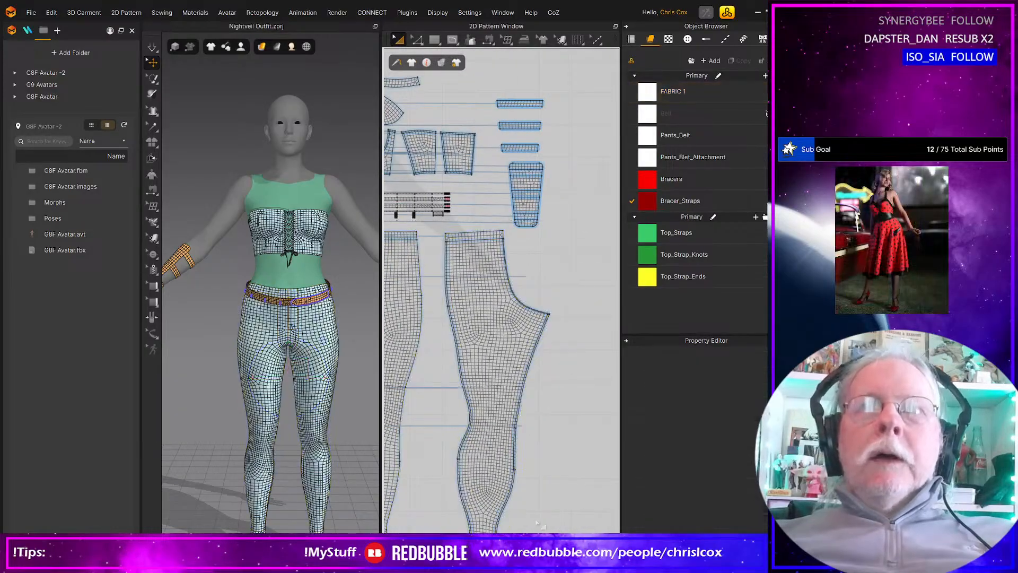
scroll(562, 509, "down", 4)
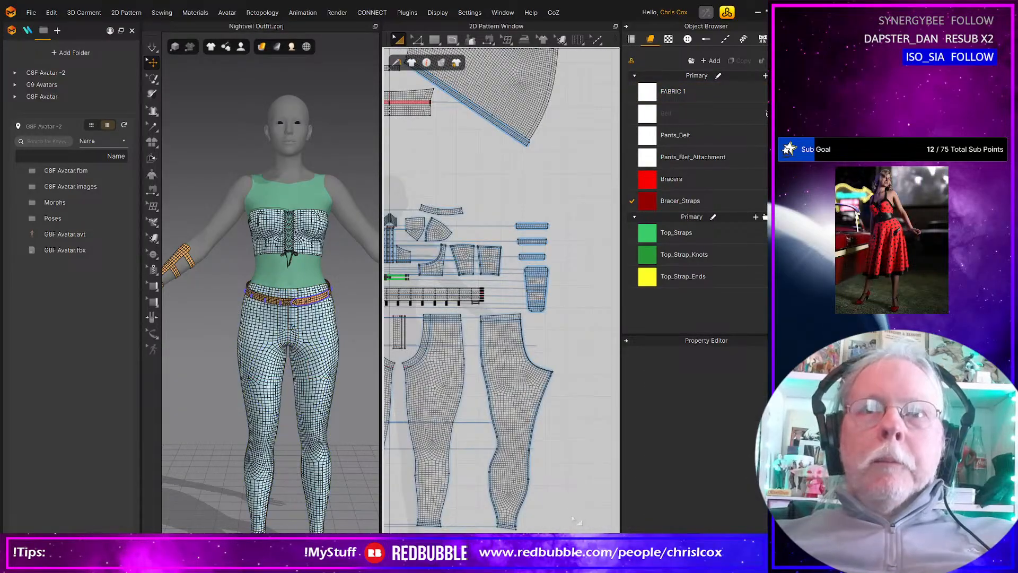
left_click_drag(576, 524, 465, 312)
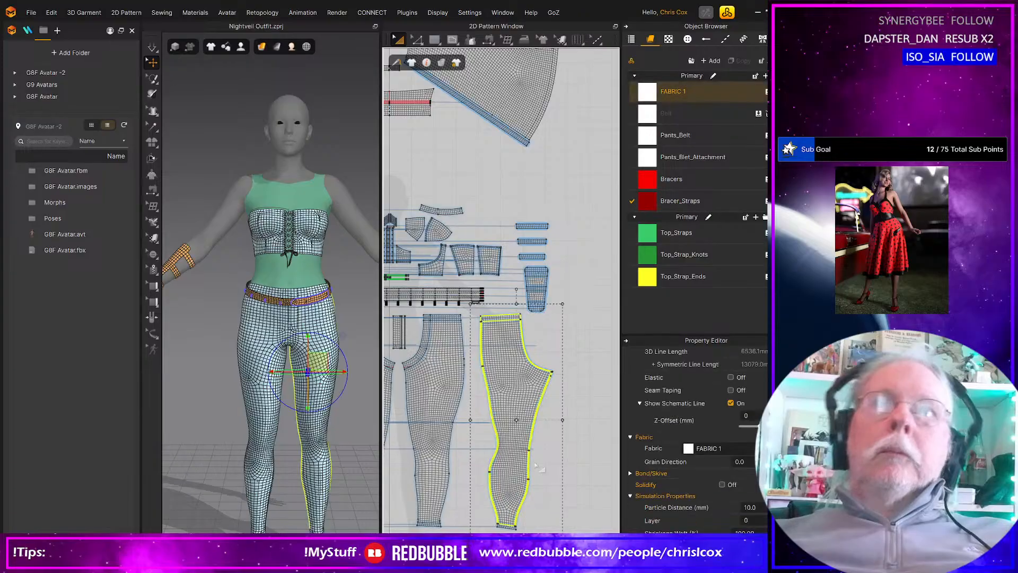
key("Left")
key("Left")
key("Left")
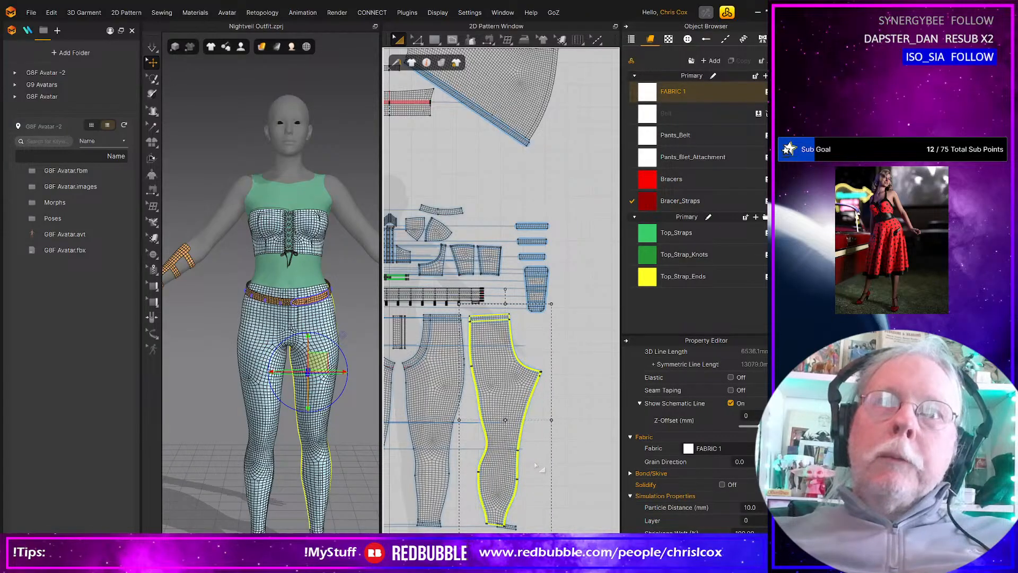
key("Right")
key("Right")
key("Right")
key("Right")
key("Right")
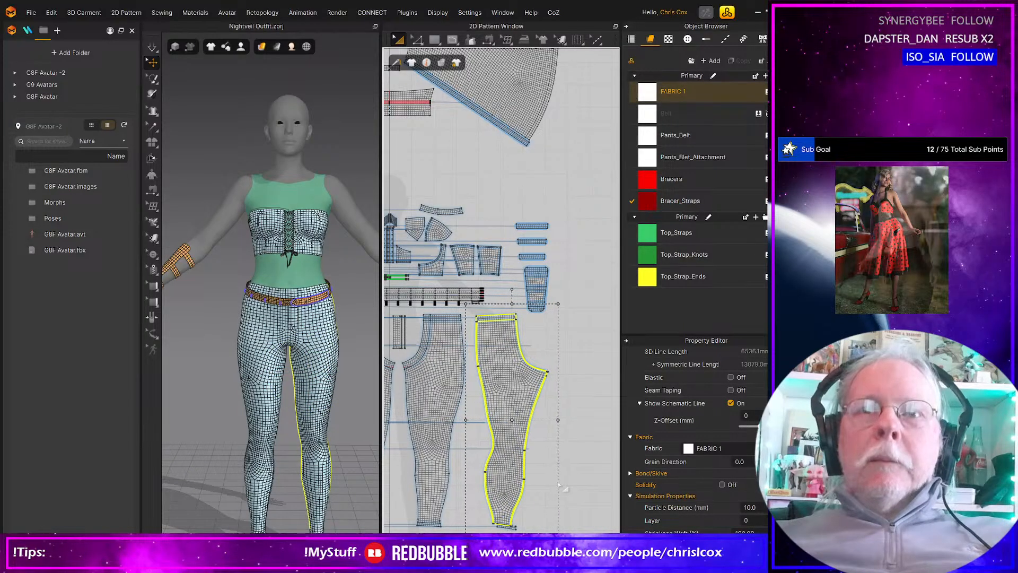
left_click(569, 520)
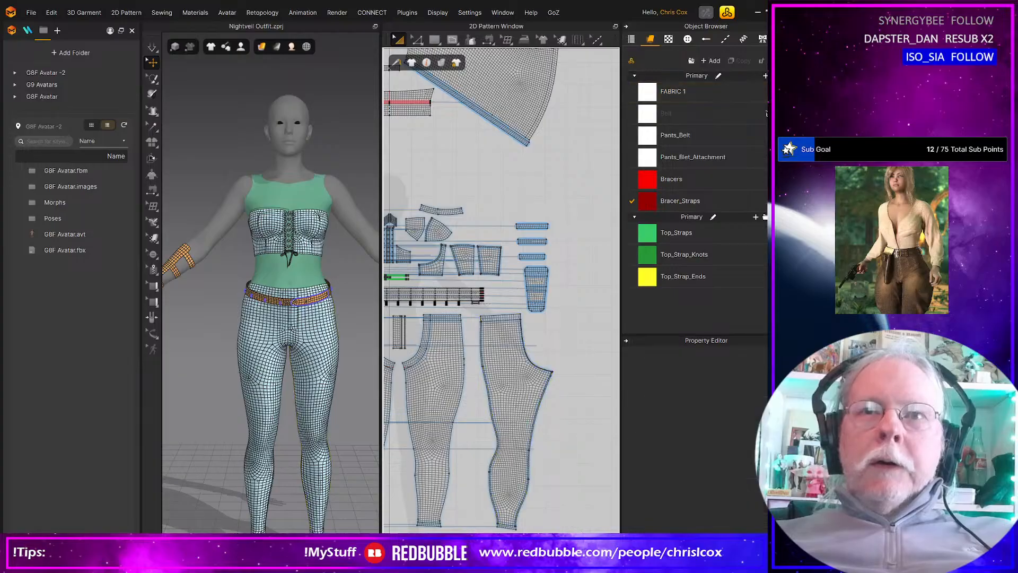
Step: Select the outer pants leg below the mirrored bracer, including its hem and waistband, and nudge it closer to the neighboring leg
left_click_drag(579, 531, 467, 317)
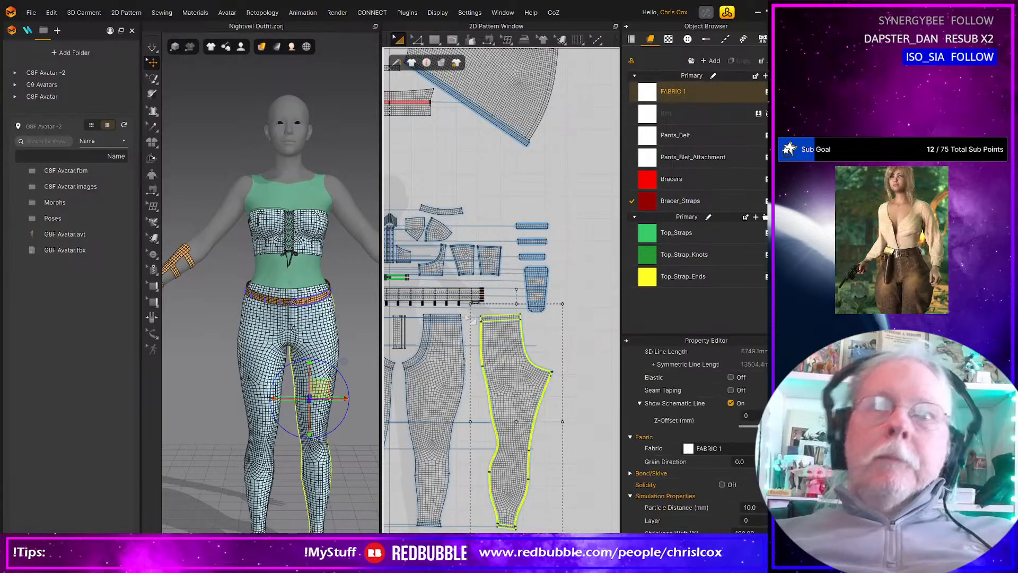
key("Left")
key("Left")
key("Left")
key("Left")
key("Left")
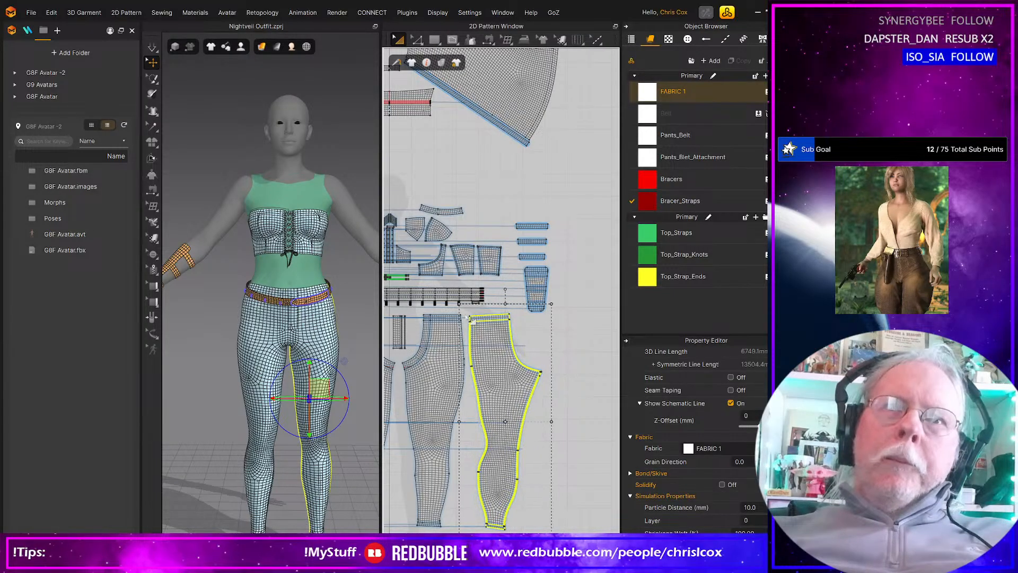
Step: Nudge the outer pants leg at the opposite end of the layout inward toward its neighboring leg
middle_click_drag(460, 315, 653, 312)
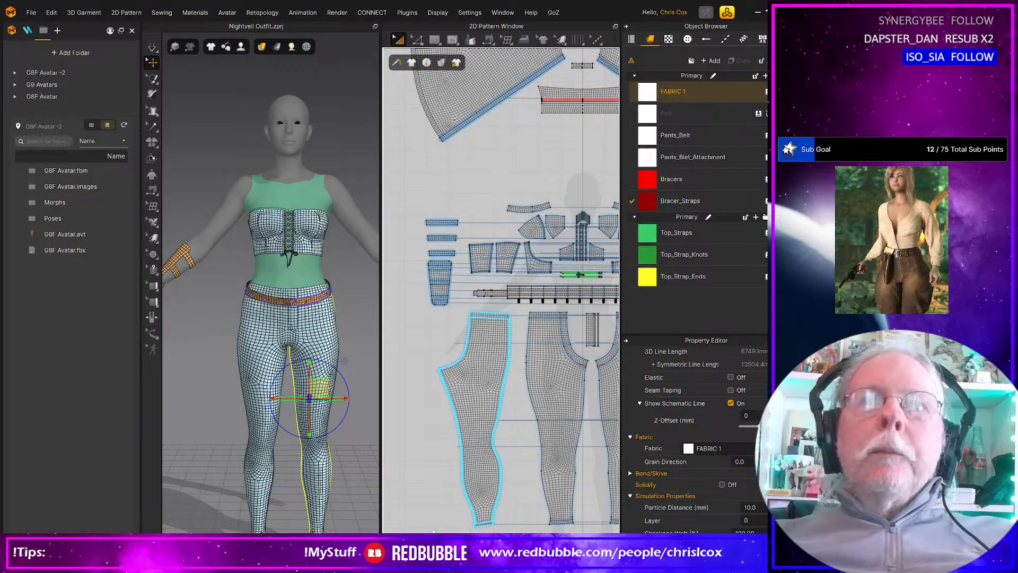
left_click(419, 529)
left_click_drag(429, 530, 515, 309)
key("Right")
key("Right")
key("Right")
key("Right")
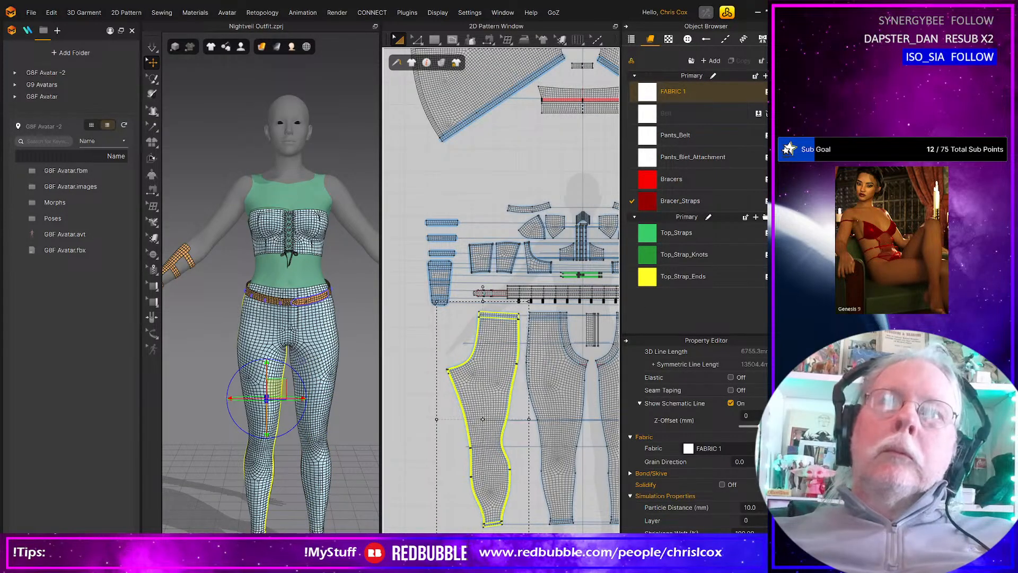
Step: Nudge the thin lower and upper Pants_Belt edge strips closer to the main belt piece
scroll(504, 321, "up", 5)
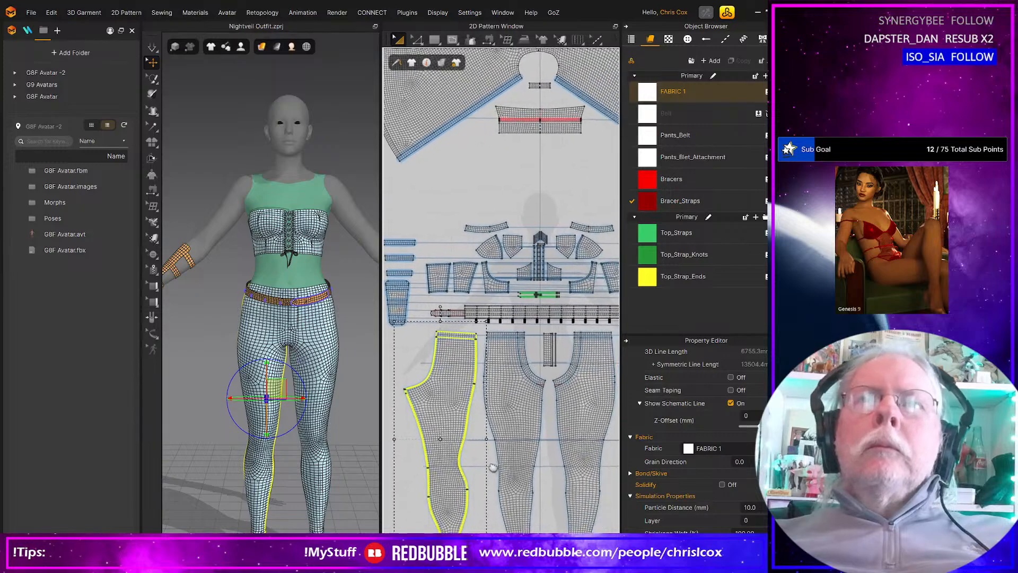
right_click_drag(536, 336, 520, 438)
scroll(515, 434, "up", 1)
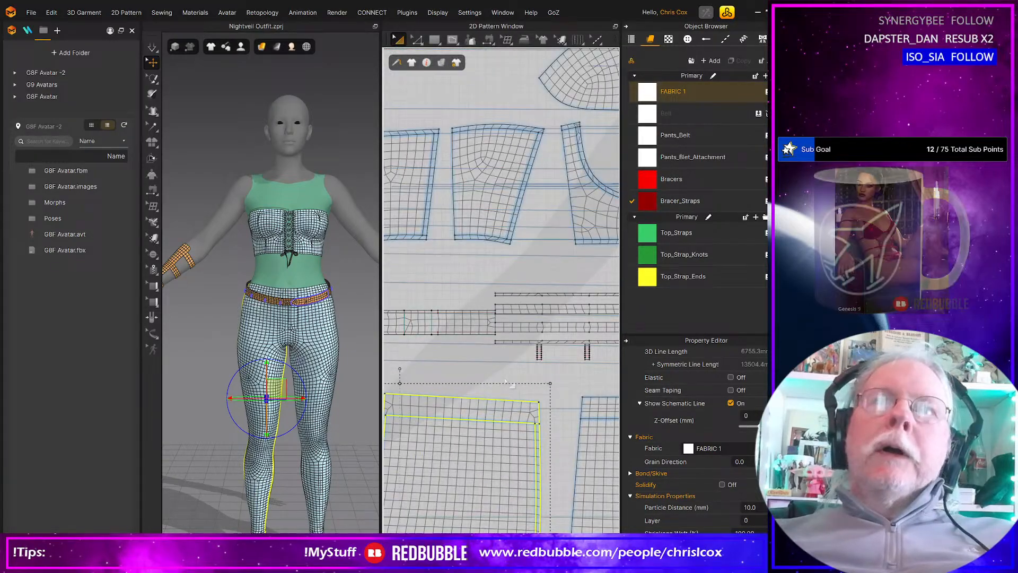
left_click(507, 341)
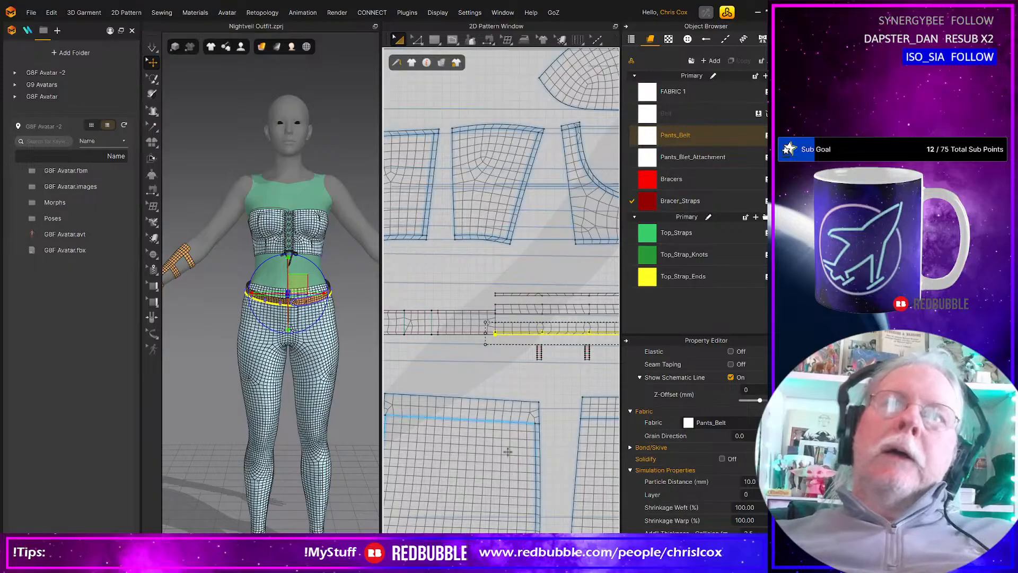
left_click_drag(509, 331, 508, 293)
key("Down")
key("Down")
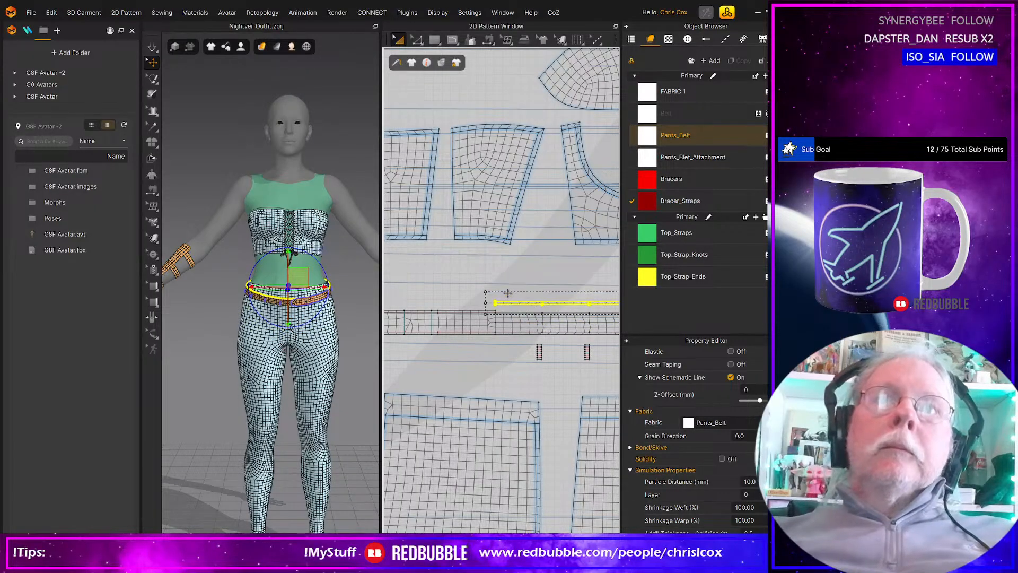
Step: Move the Top_Straps pieces, with their knots and ends, above the lacing patterns and between the two curved top bands
scroll(543, 397, "down", 5)
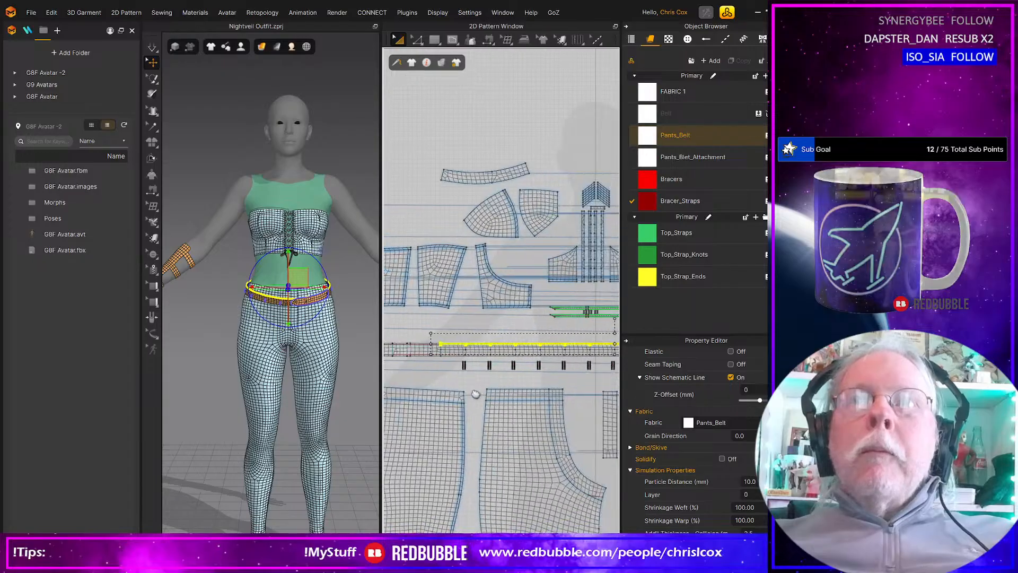
middle_click_drag(290, 382, 598, 442)
scroll(526, 448, "down", 5)
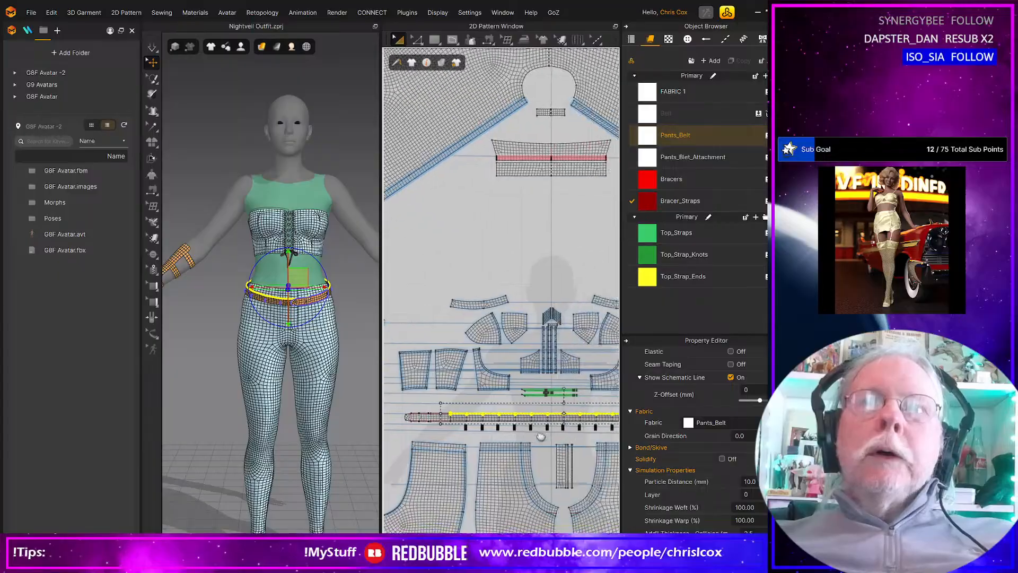
middle_click_drag(527, 447, 480, 457)
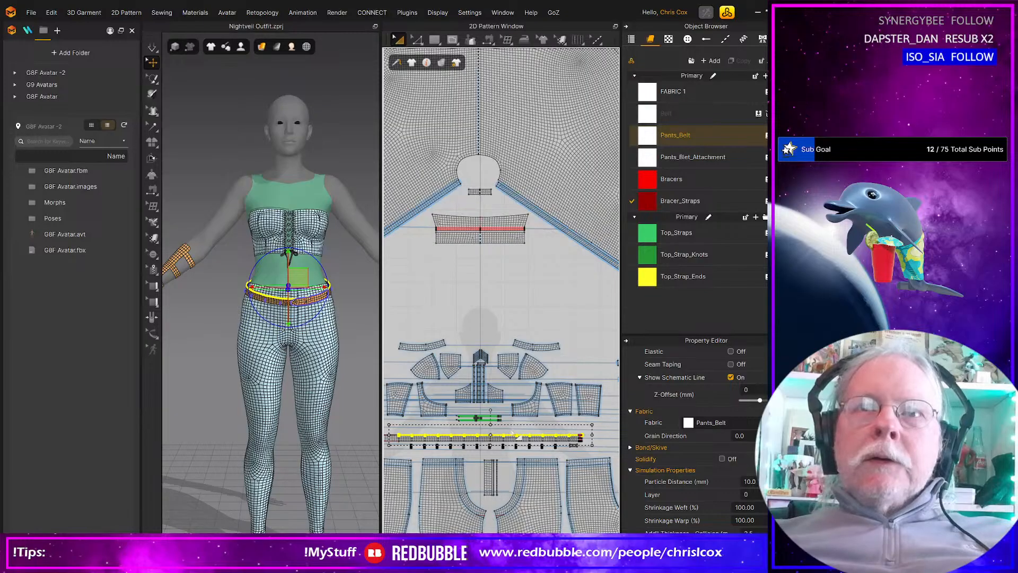
left_click_drag(511, 423, 495, 340)
scroll(523, 403, "down", 3)
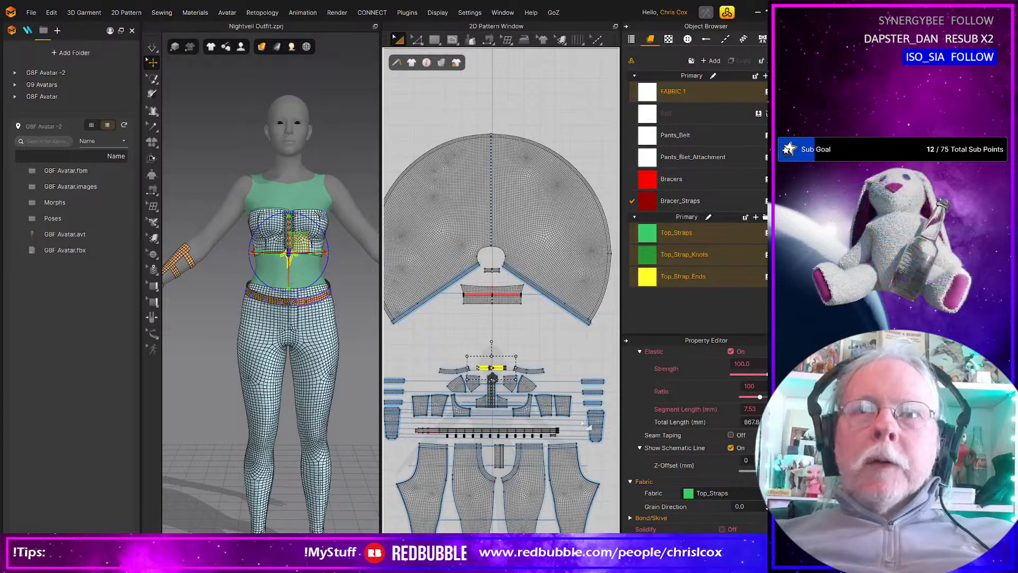
Step: Select all the top's pattern pieces, including the straps and lacing, and move them closer to the belt pattern
left_click_drag(582, 423, 405, 356)
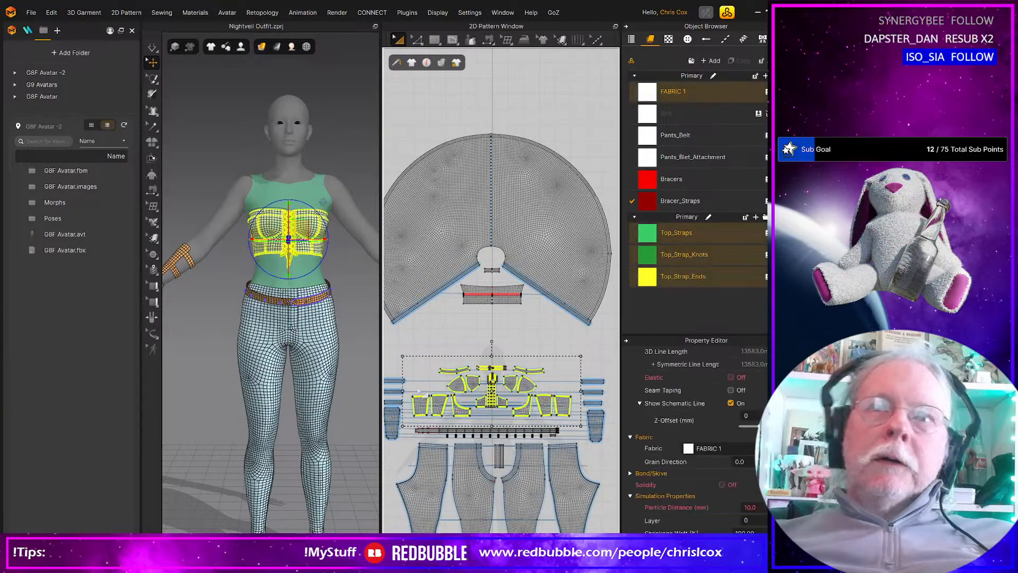
scroll(419, 391, "up", 6)
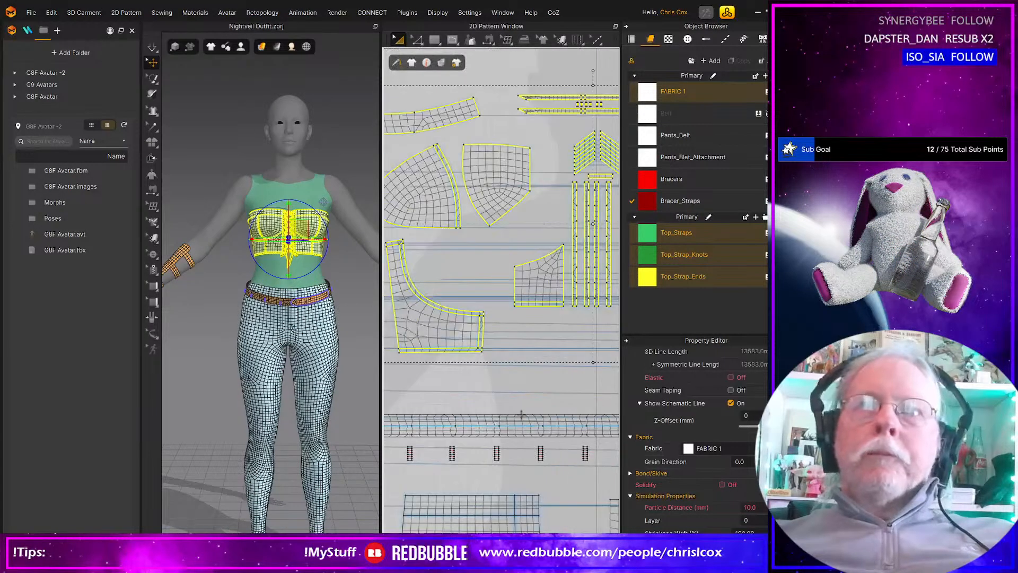
left_click_drag(434, 420, 442, 493)
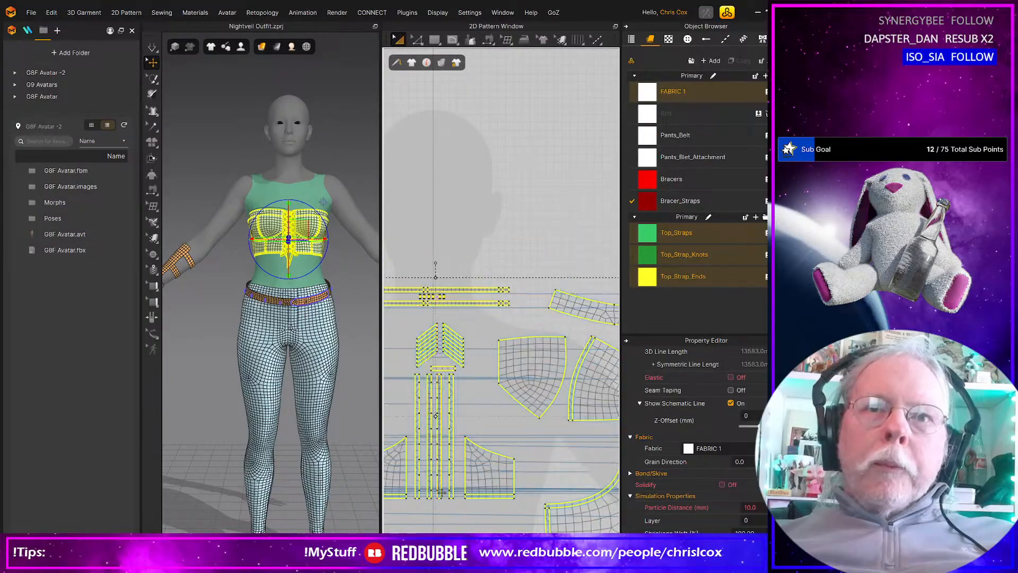
scroll(475, 516, "down", 4)
key("Up")
key("Up")
key("Up")
key("Up")
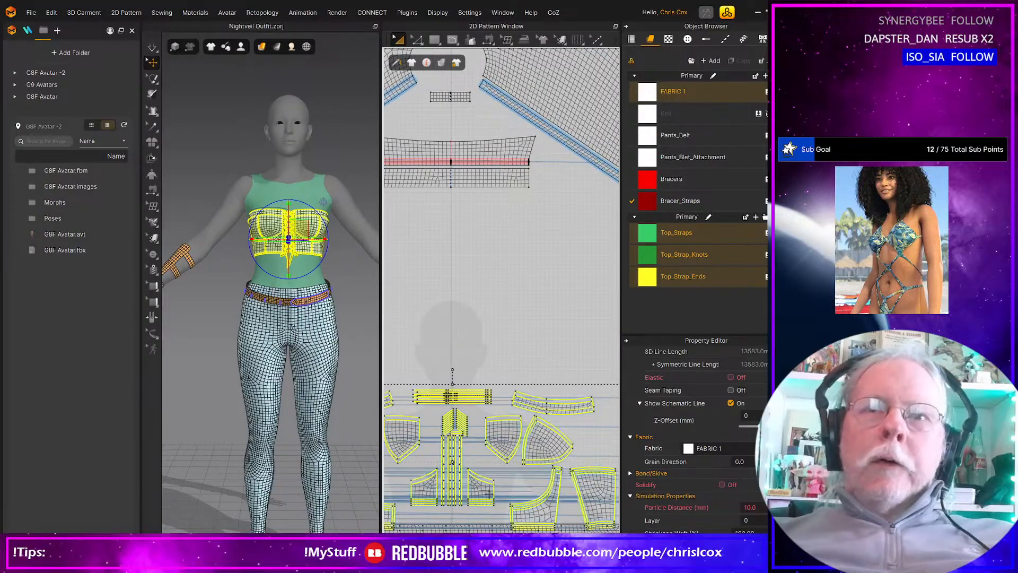
scroll(531, 472, "down", 2)
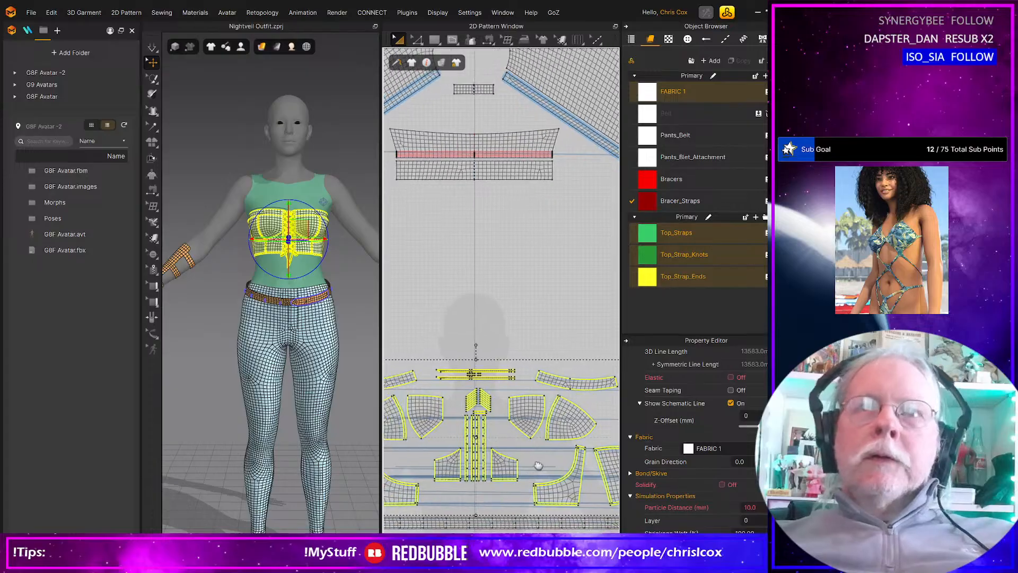
Step: Select the bracer and bracer strap patterns beside the top's pieces and move them inward on both sides
scroll(535, 459, "down", 2)
middle_click_drag(423, 464, 484, 470)
left_click_drag(424, 393, 470, 510)
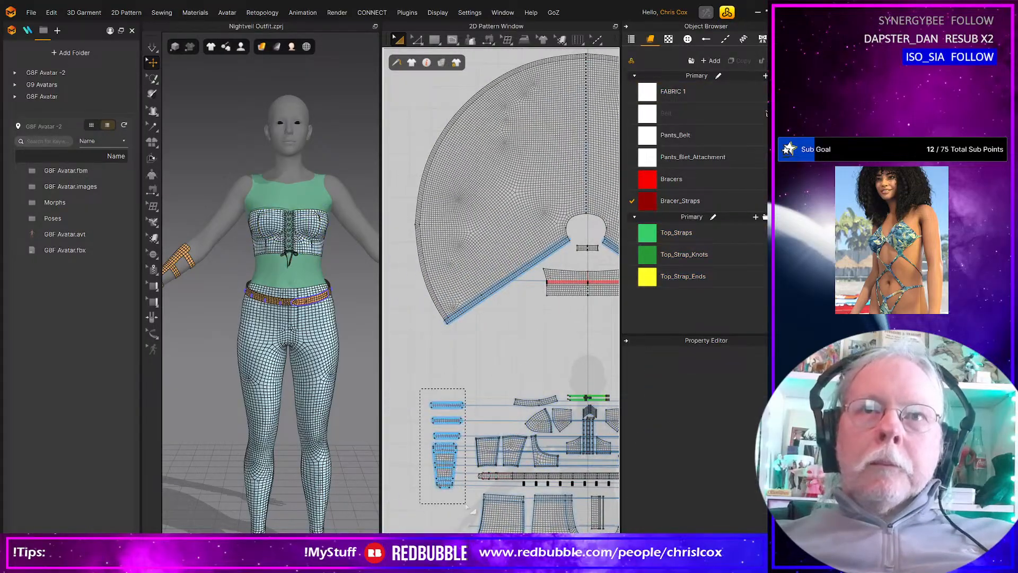
middle_click_drag(466, 504, 262, 433)
left_click_drag(567, 436, 503, 312)
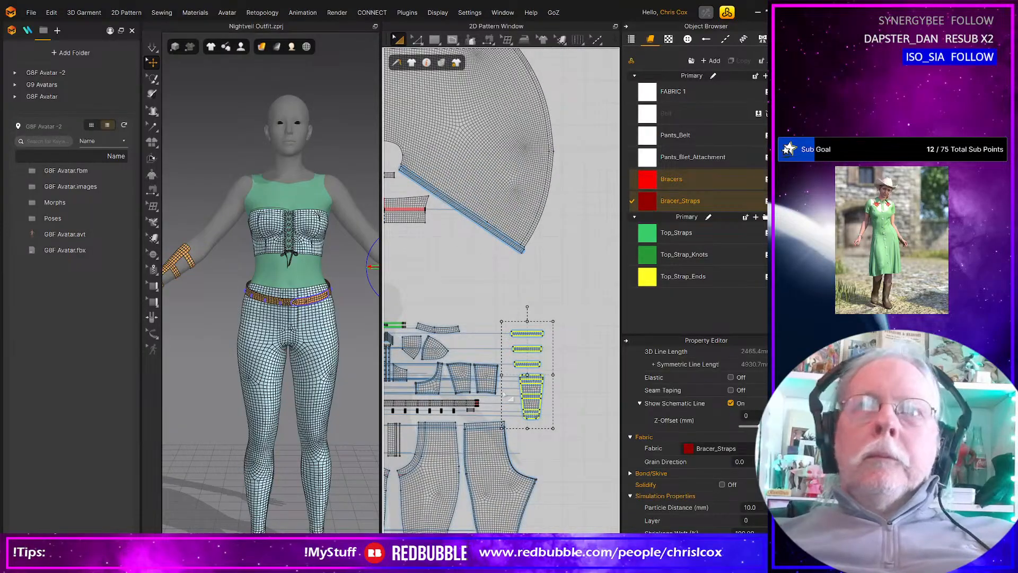
left_click_drag(508, 397, 506, 395)
scroll(526, 385, "down", 8)
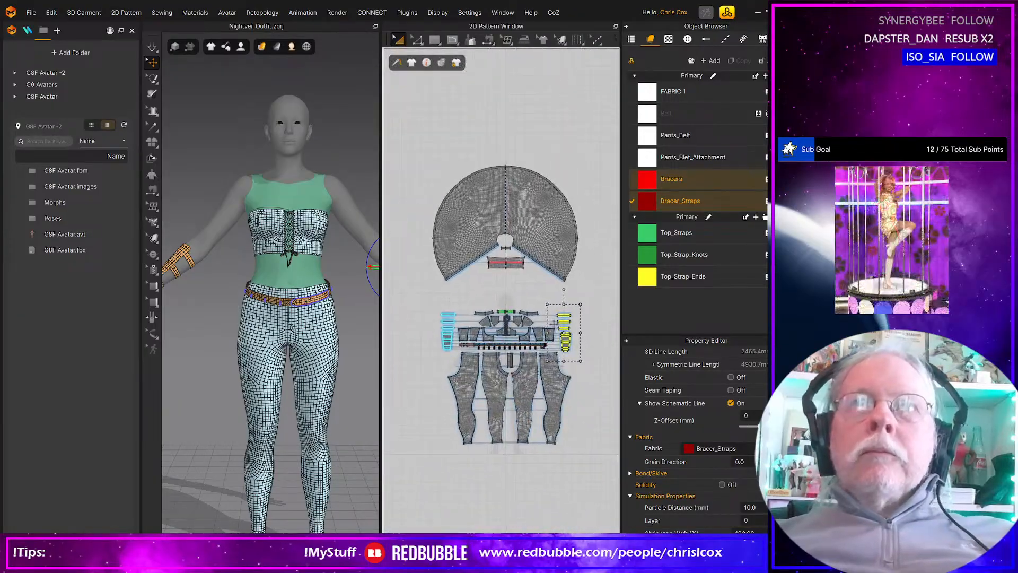
Step: Select the large near-circular pattern with its collar pieces and move it down close to the top's patterns
left_click(588, 299)
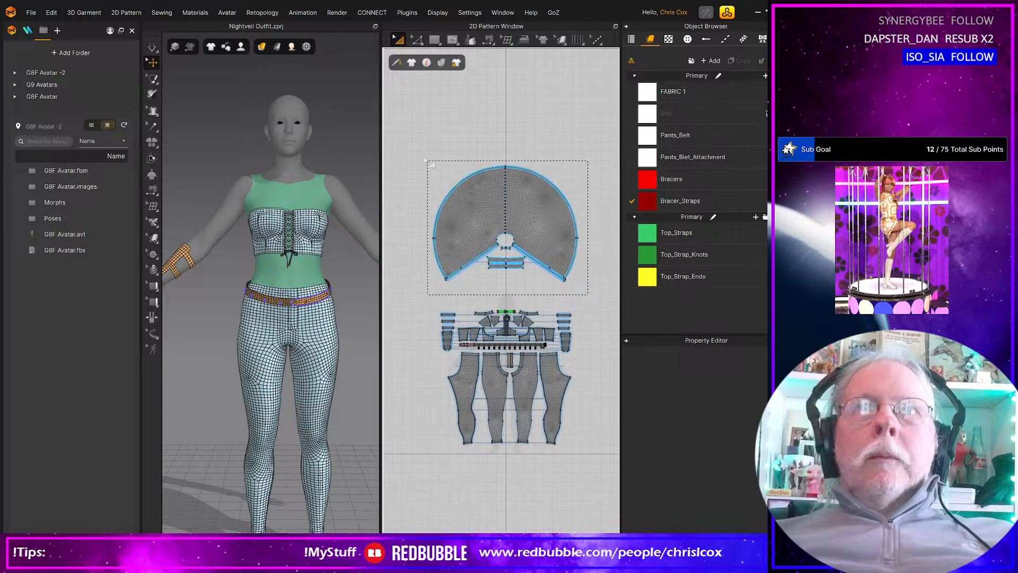
left_click(469, 193)
left_click_drag(541, 211, 539, 237)
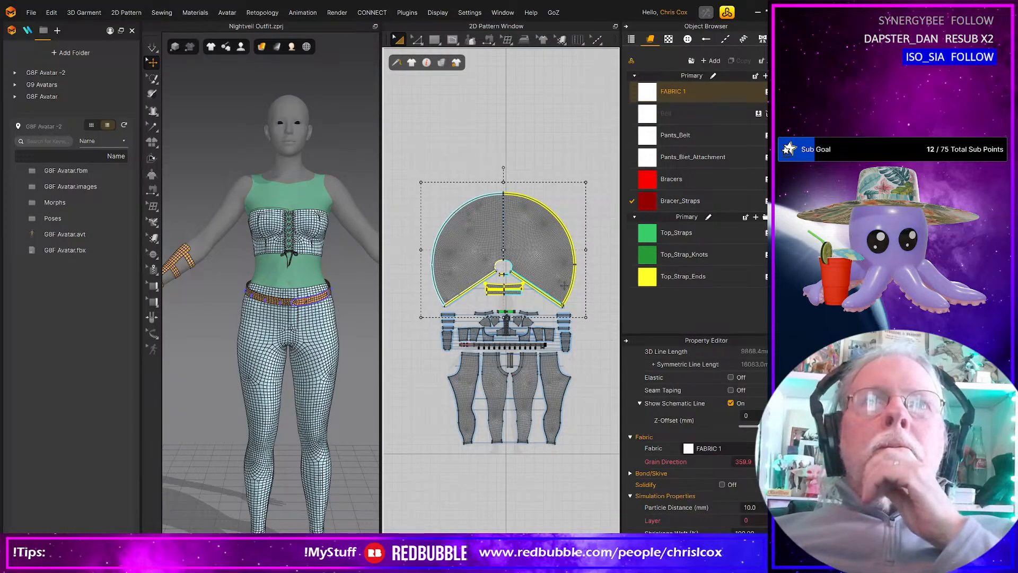
Step: Select all the patterns, try simulating the whole garment on the avatar, and bring back the earlier drape
left_click_drag(593, 456, 387, 178)
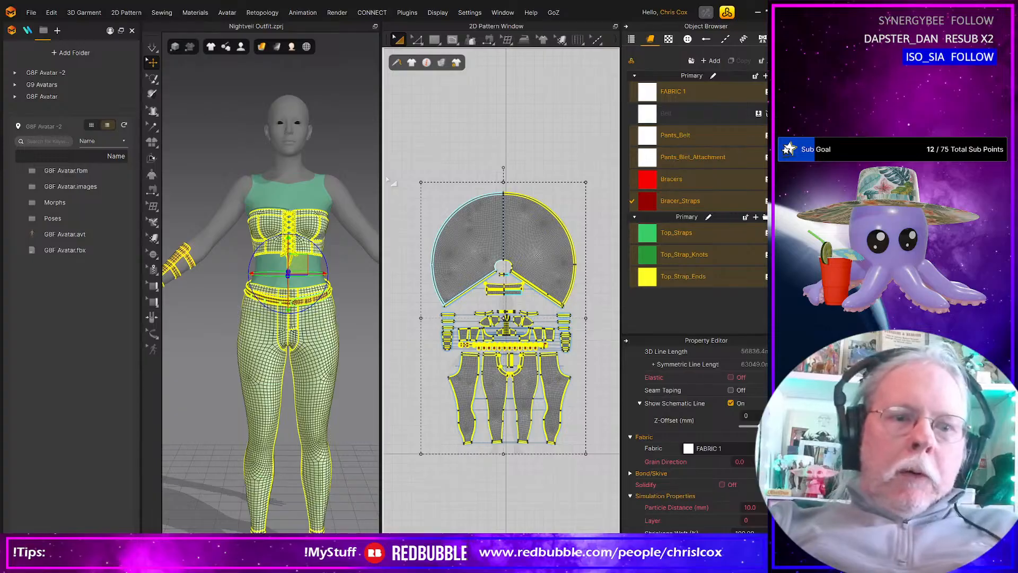
key("space")
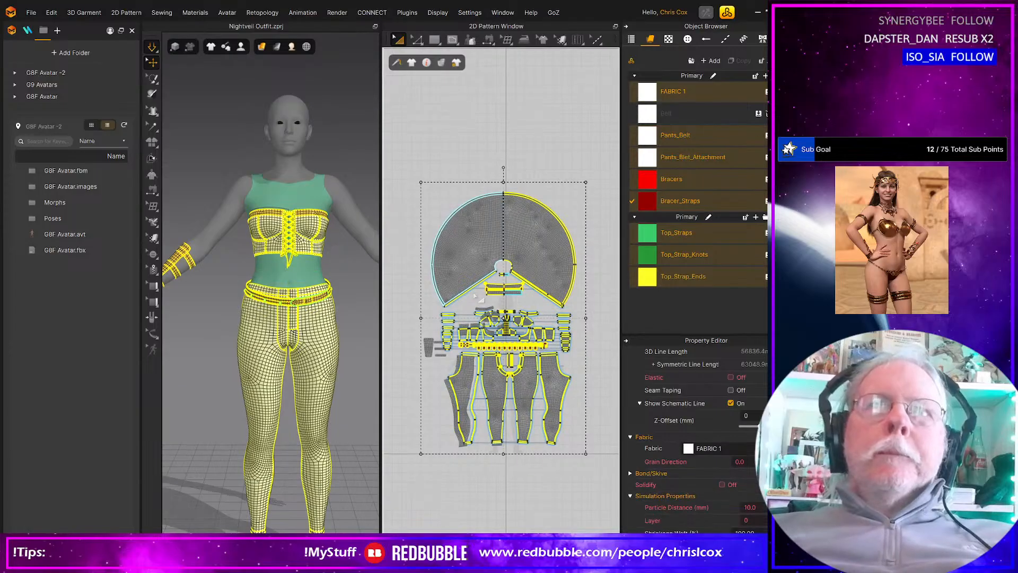
left_click(602, 392)
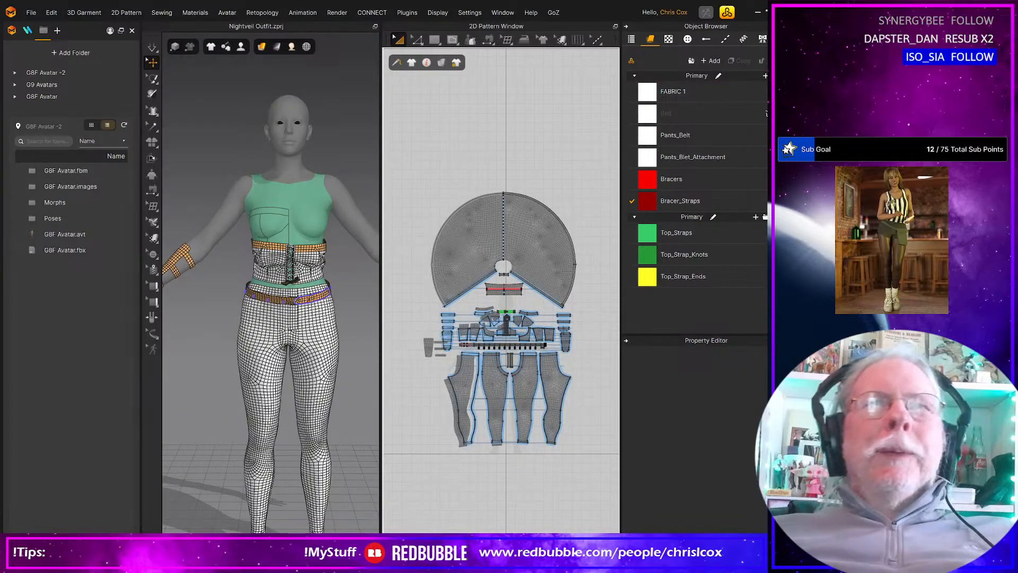
key("ctrl+a")
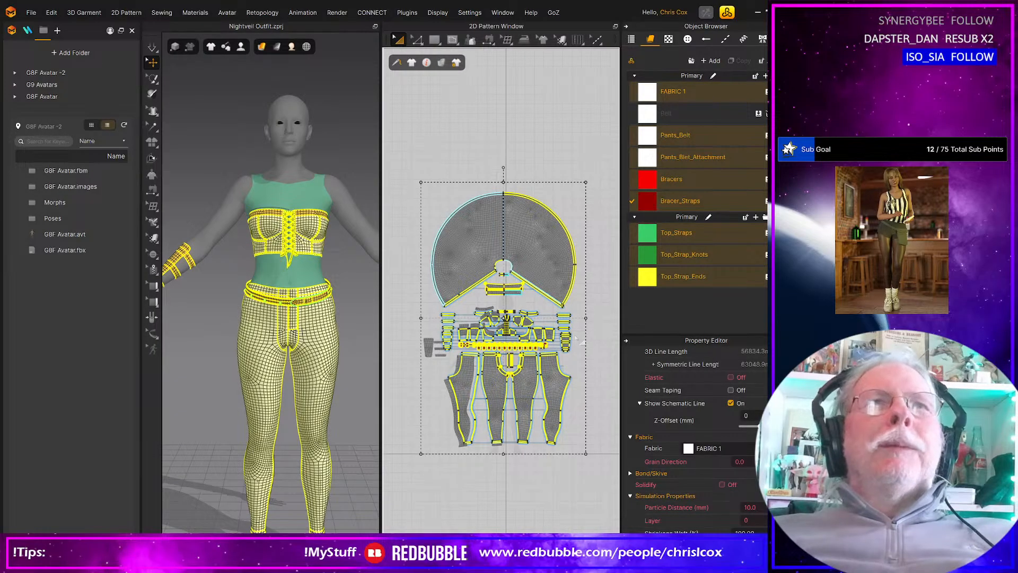
left_click(593, 336)
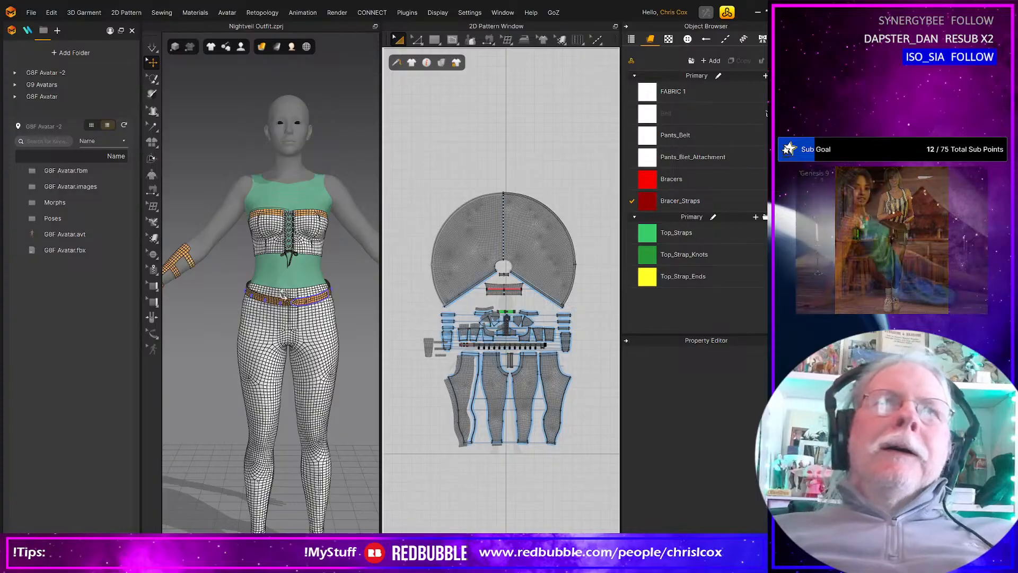
Step: Inspect the draped outfit and compare all pattern outlines and points with their meshes across the 2D layout
mouse_move(316, 295)
right_mouse_down()
mouse_move(395, 295)
mouse_move(317, 292)
right_mouse_up()
scroll(474, 307, "up", 5)
scroll(483, 328, "down", 5)
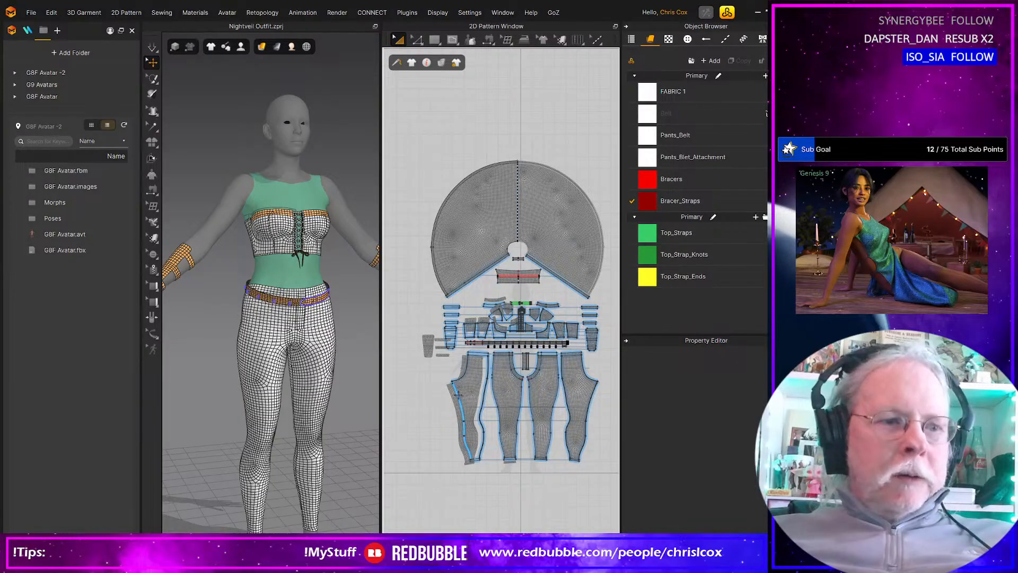
left_click_drag(389, 114, 621, 490)
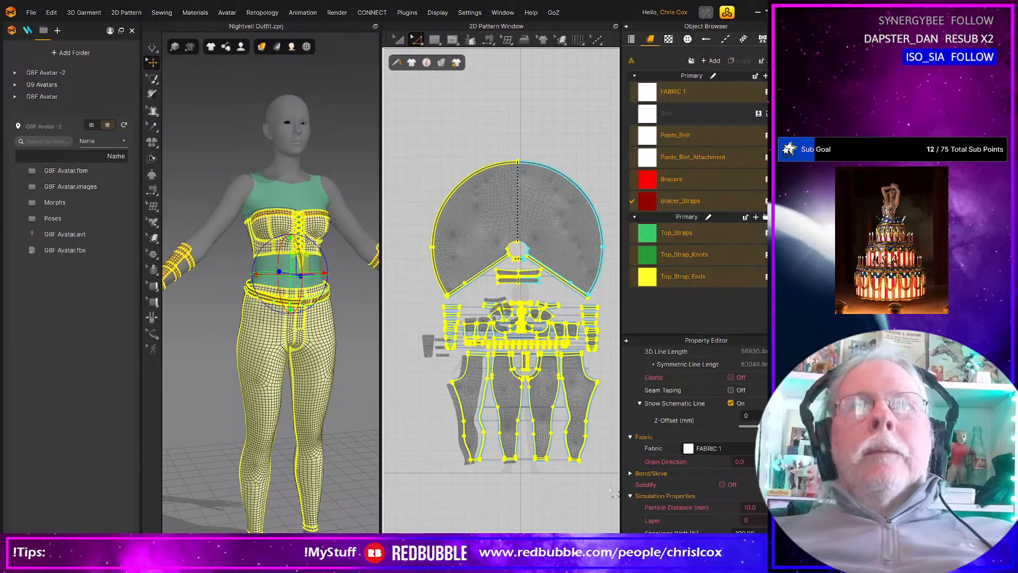
left_click(587, 510)
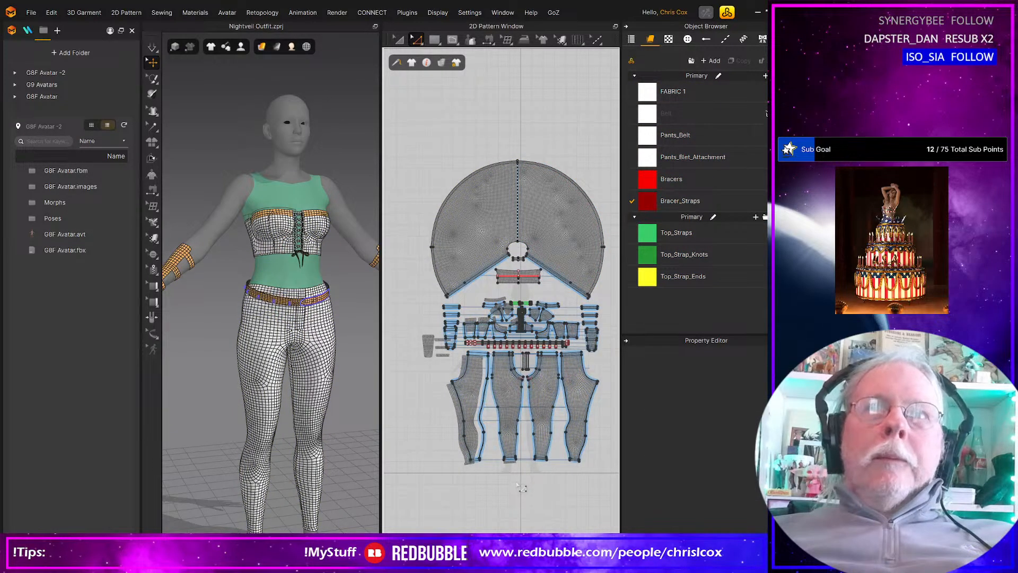
scroll(522, 488, "up", 2)
scroll(536, 477, "down", 4)
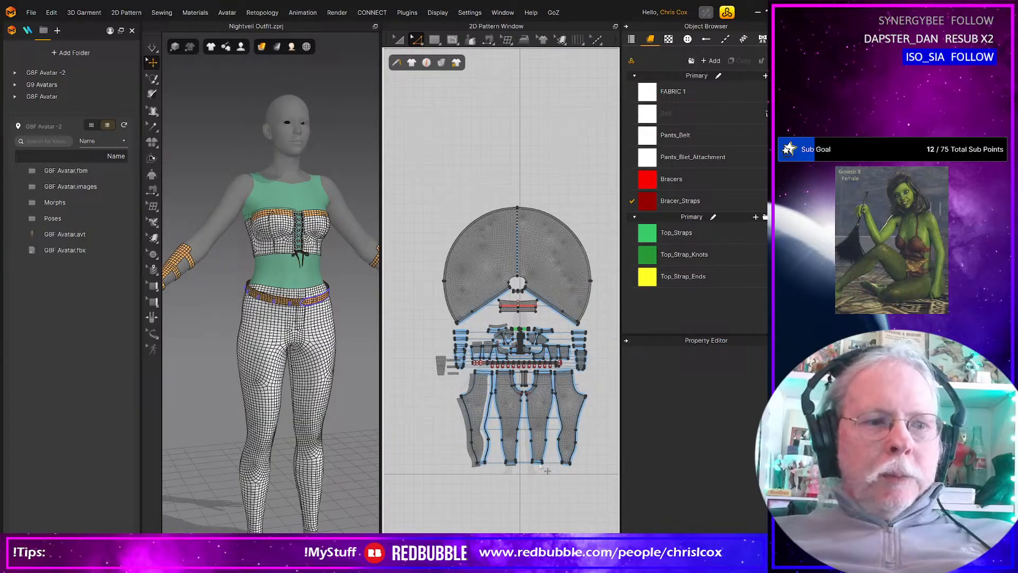
Step: Save the project and reopen Nightveil Outfit.zprj from the Nightveil WIP folder
key("ctrl+s")
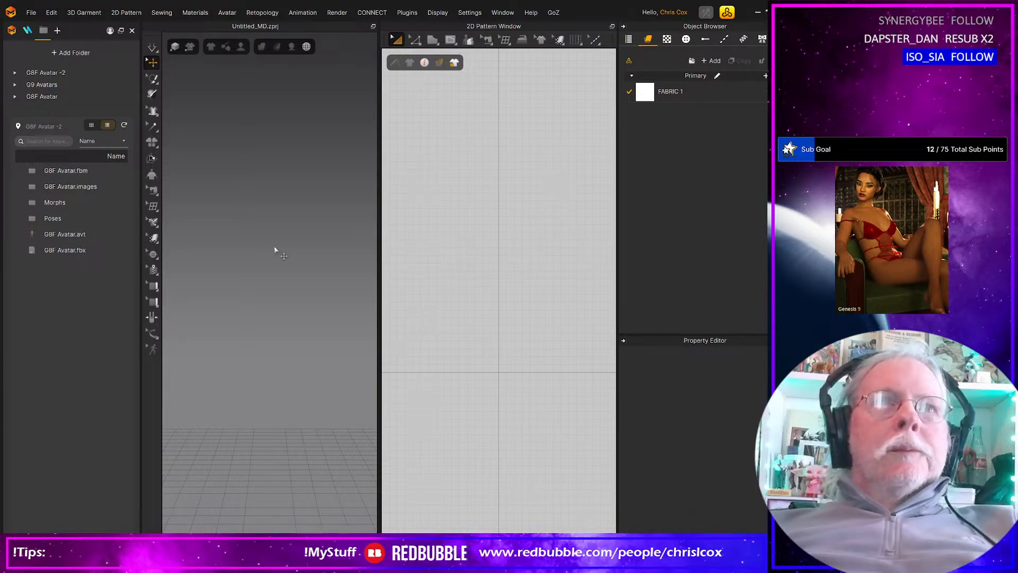
left_click(31, 13)
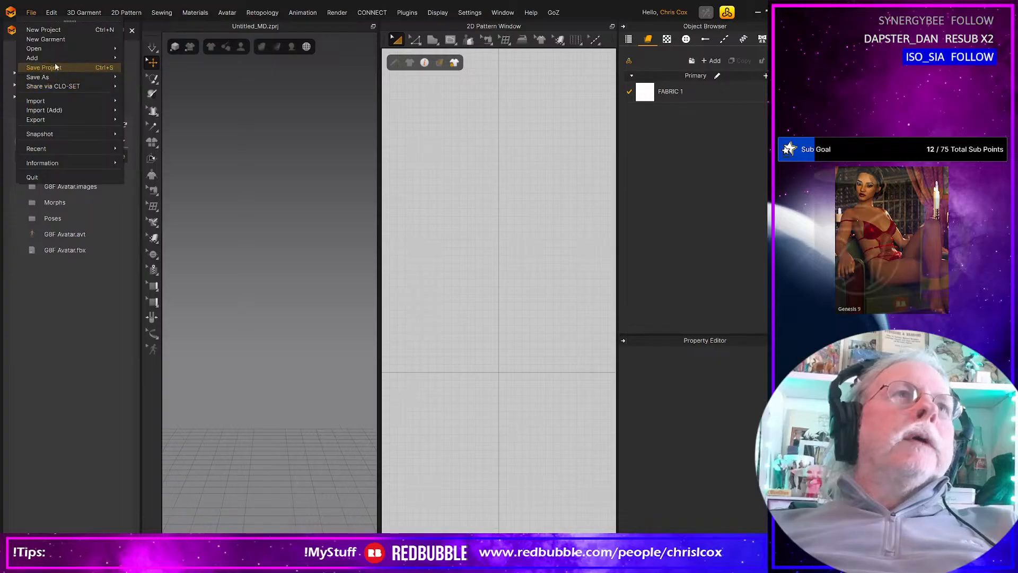
mouse_move(56, 48)
left_click(144, 49)
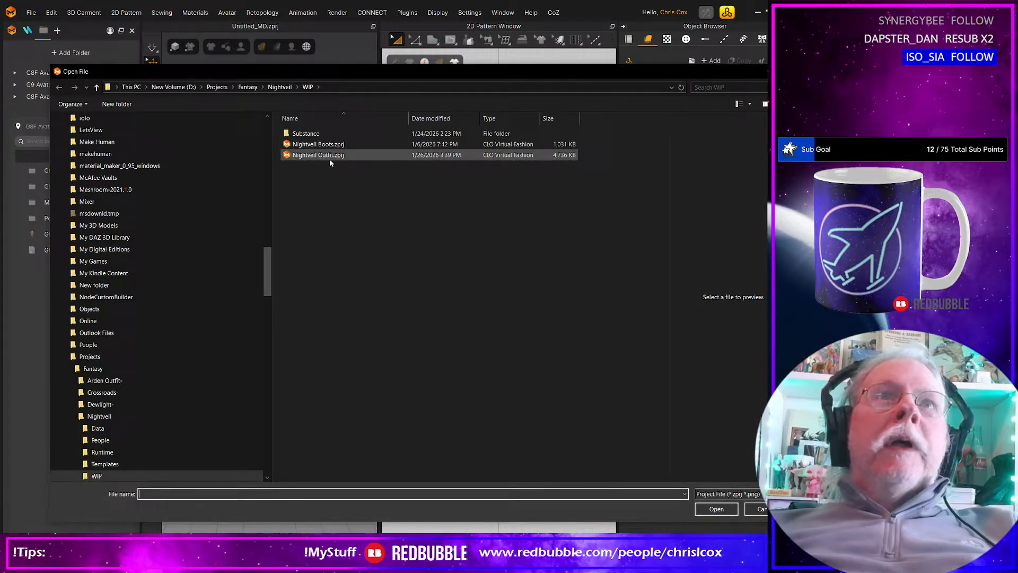
left_click(330, 158)
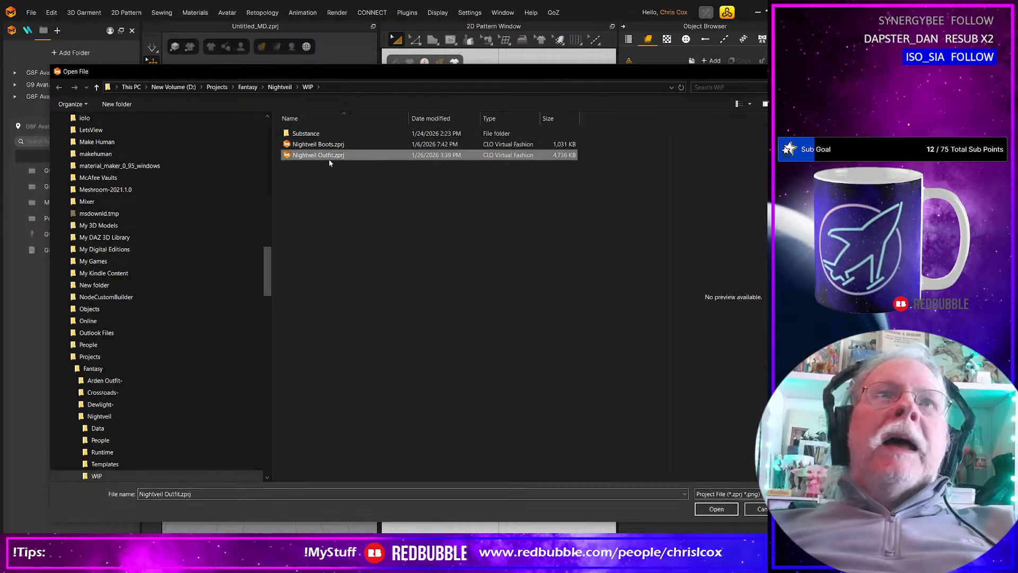
double_click(329, 160)
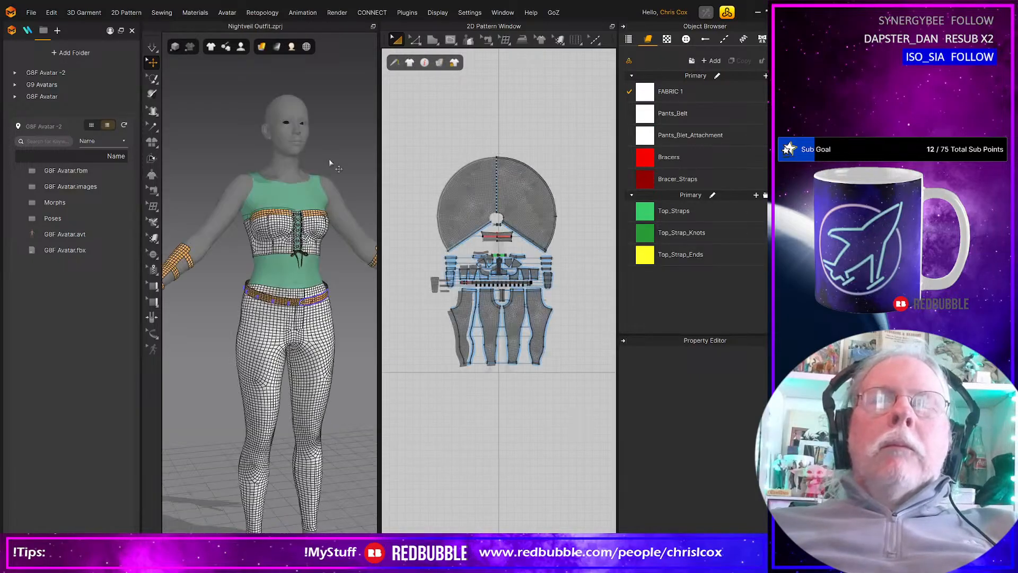
Step: Select the outer edges of the bracer and its three straps with Edit Pattern and nudge them to realign their meshes
scroll(461, 223, "up", 5)
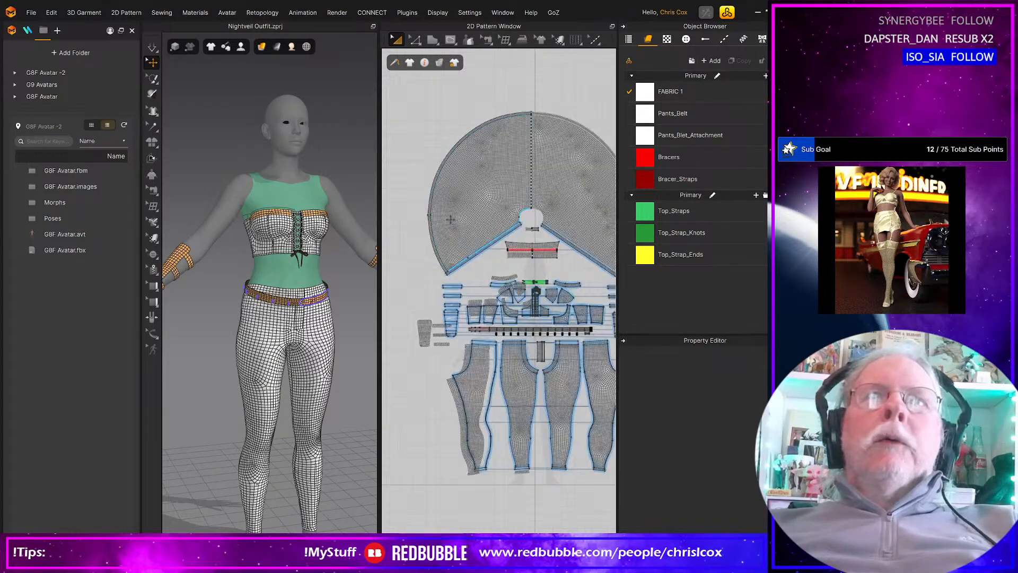
scroll(500, 256, "up", 4)
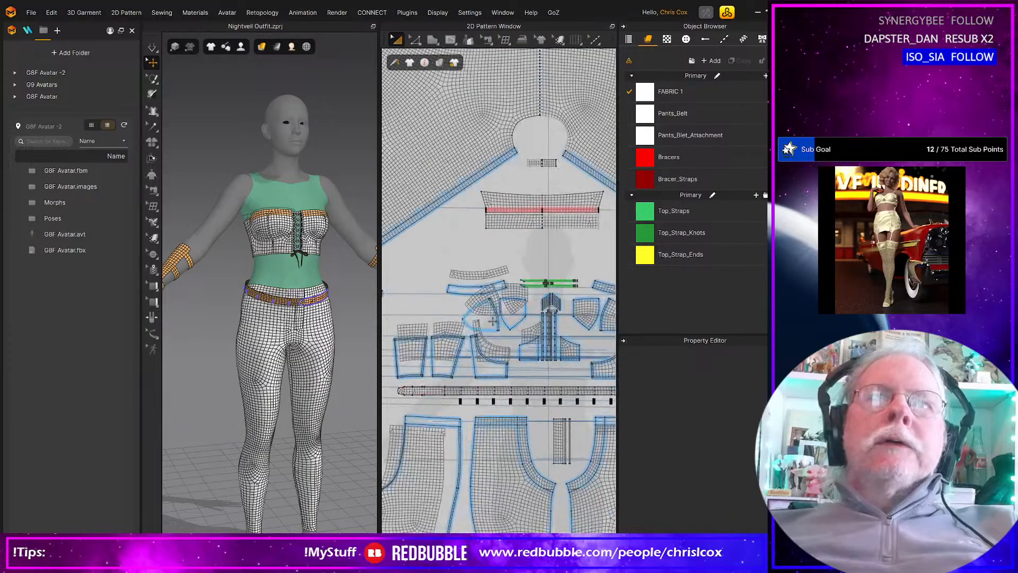
scroll(559, 325, "up", 2)
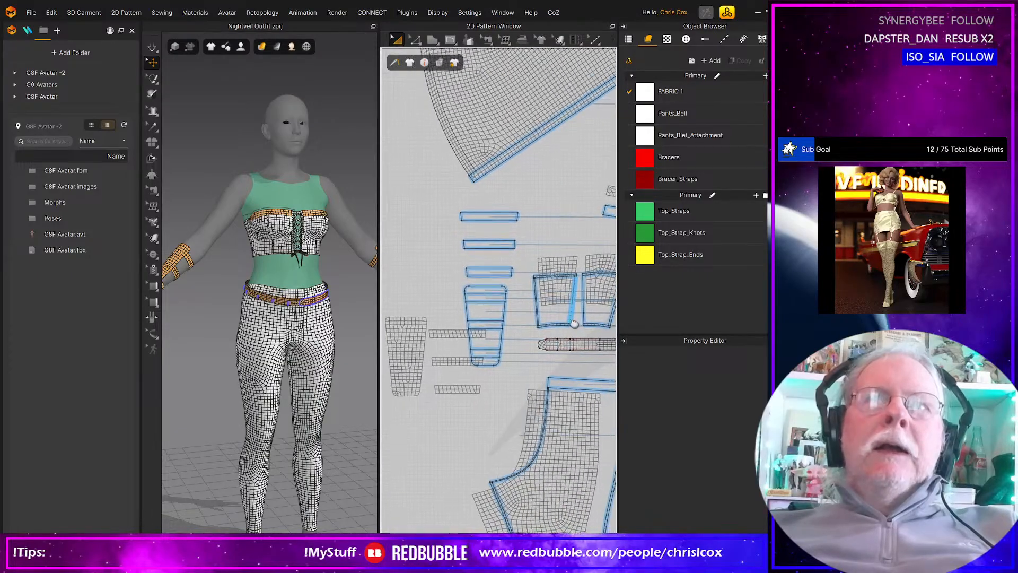
key("z")
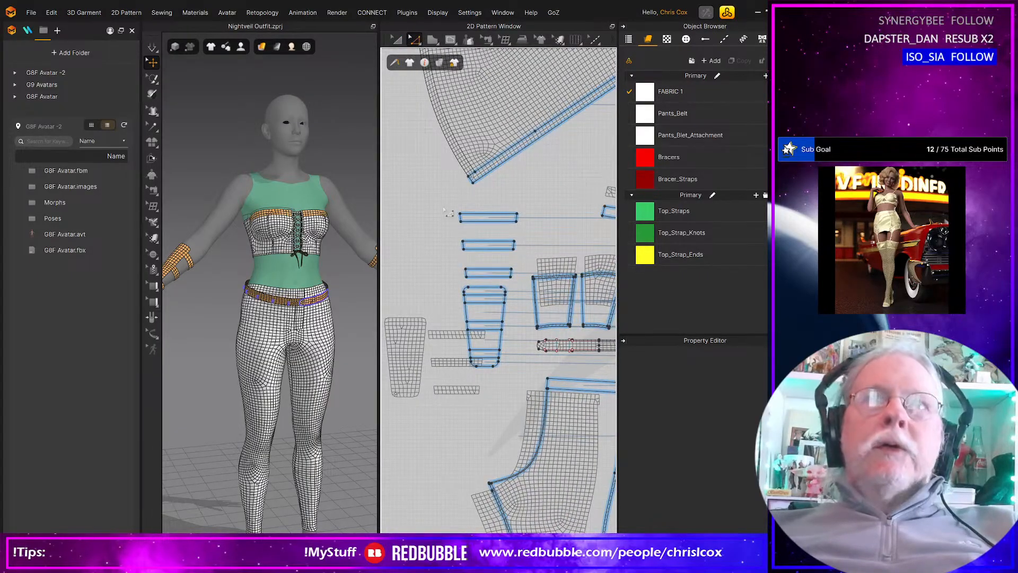
left_click_drag(448, 212, 477, 386)
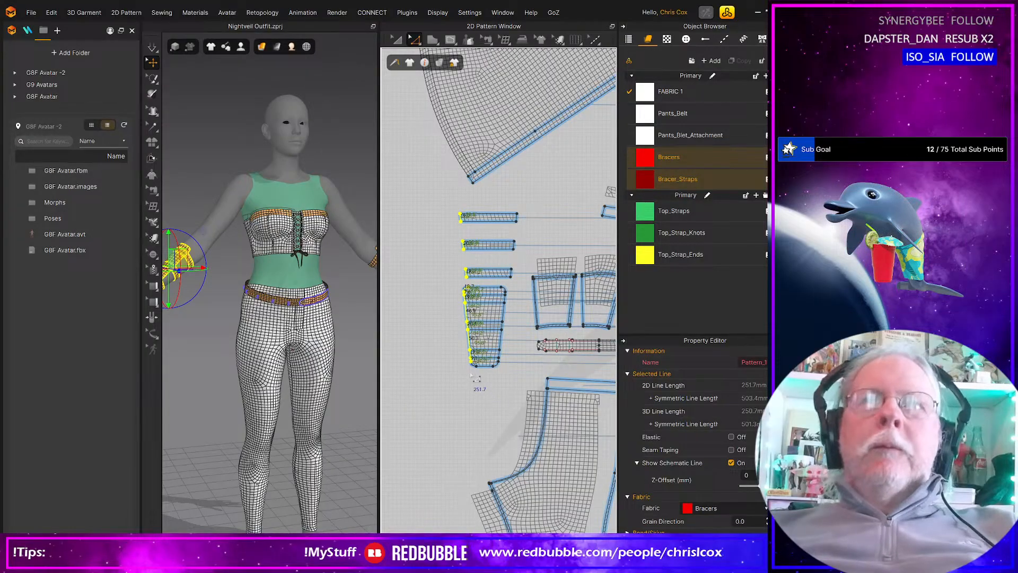
middle_click_drag(476, 378, 424, 325)
Step: Select the waistband's short side edge on the outer pants leg and nudge it to realign the leg's mesh
left_click(467, 278)
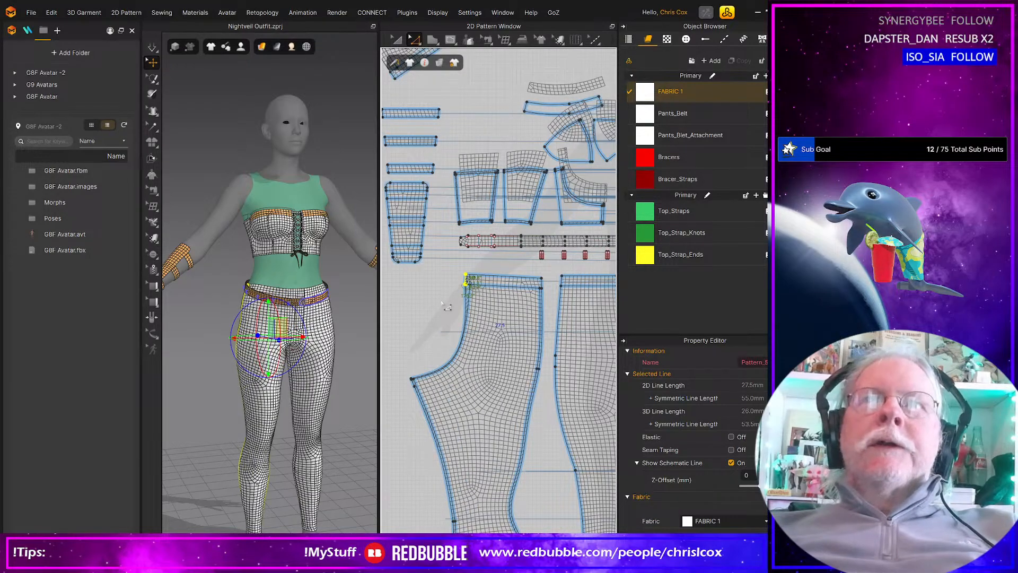
key("Right")
scroll(500, 160, "up", 3)
middle_click_drag(500, 147, 527, 297)
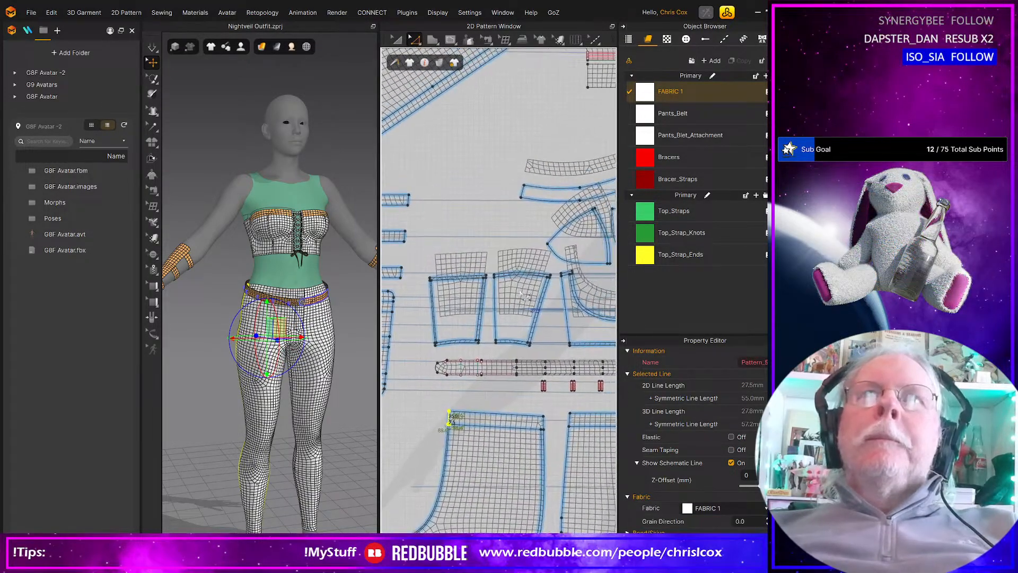
Step: Select short edges and a corner point on the top's band, cup, side and lower front panels and nudge them to realign their meshes
left_click(491, 275)
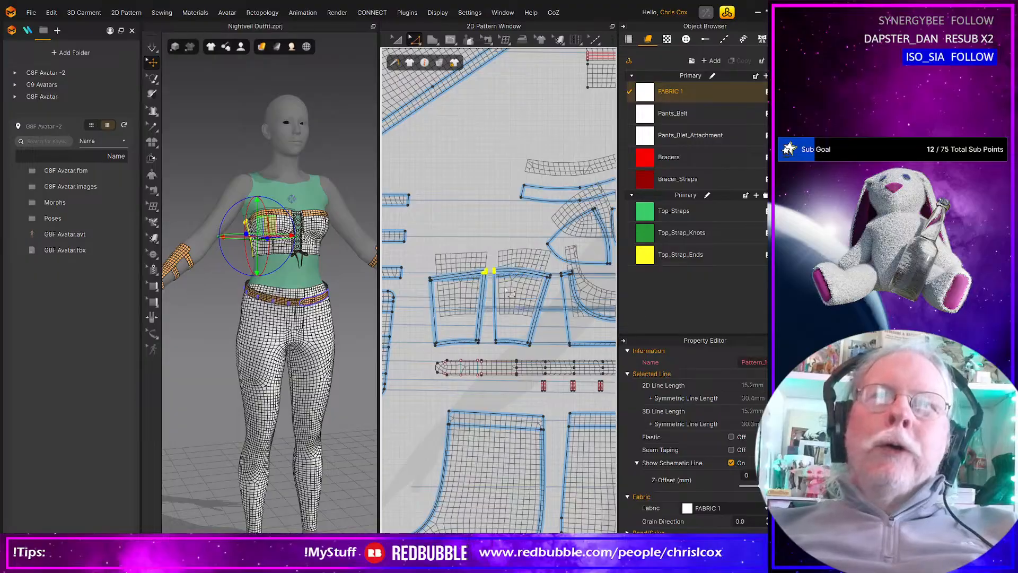
scroll(539, 310, "down", 3)
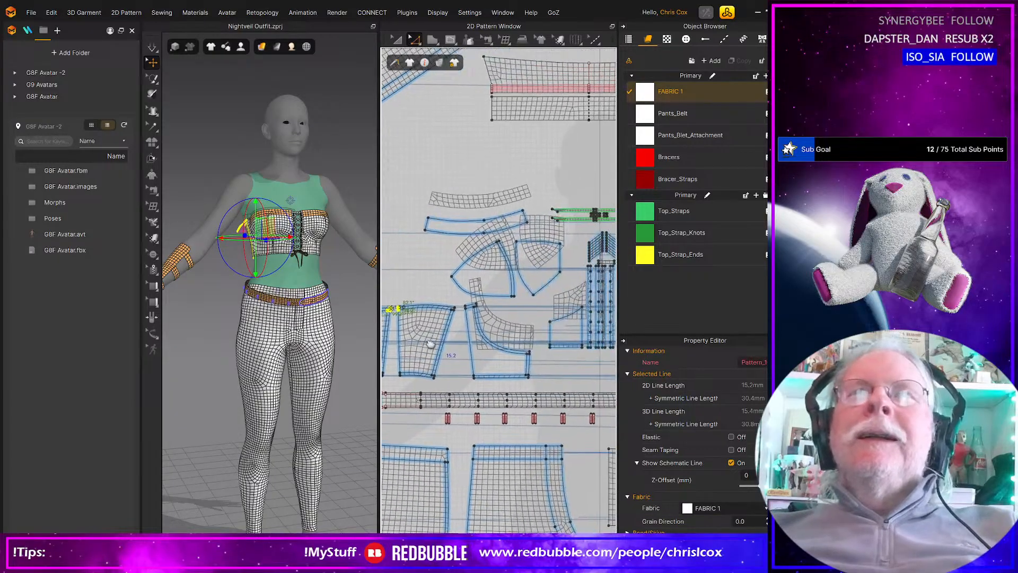
left_click_drag(427, 229, 455, 271)
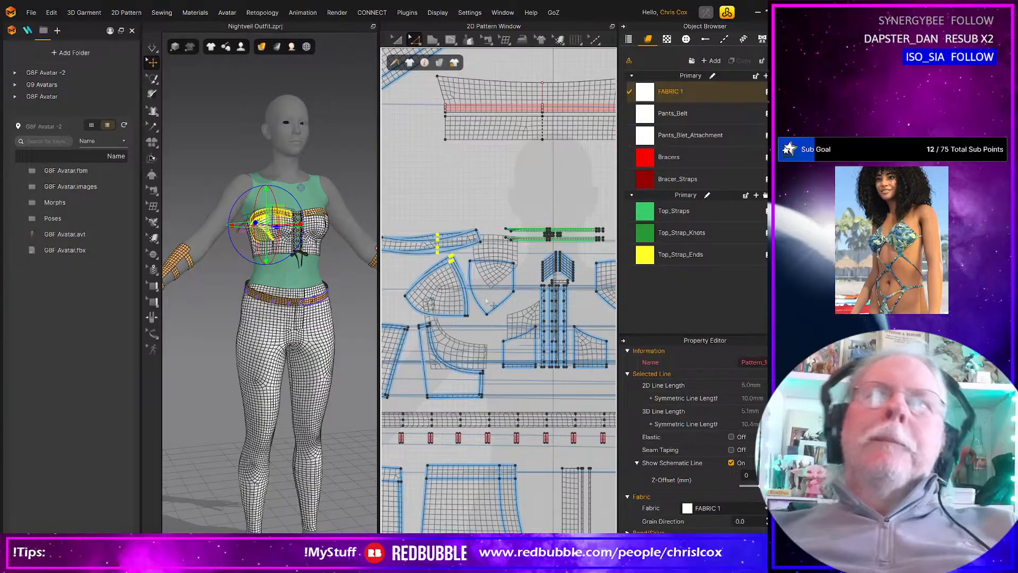
left_click(514, 291)
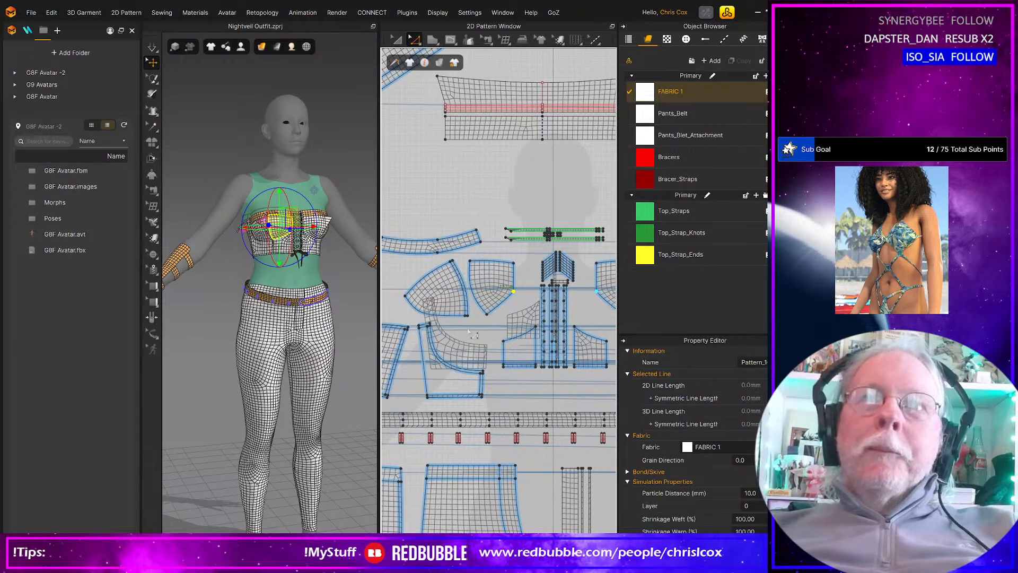
left_click_drag(468, 325, 512, 383)
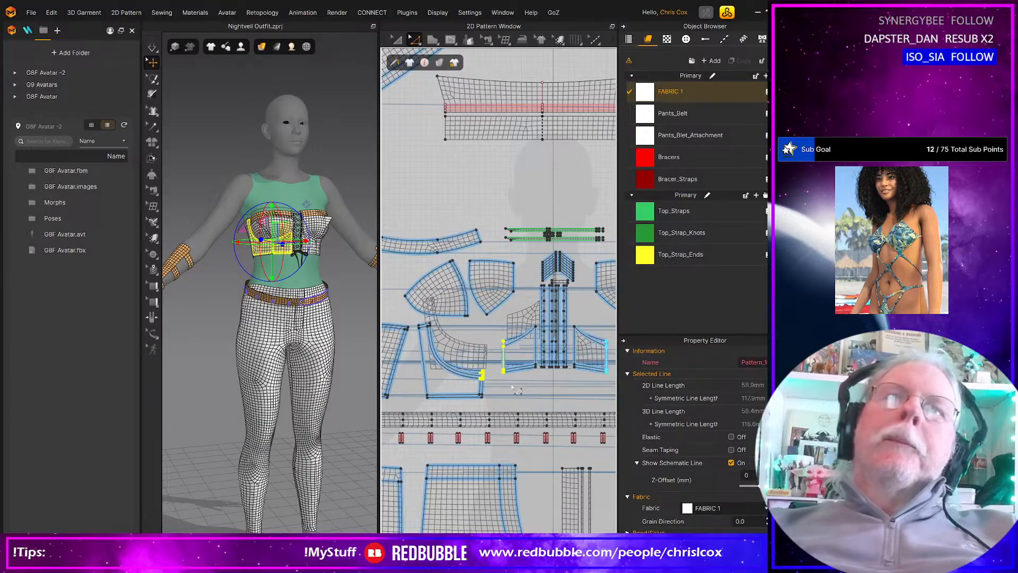
Step: Select the upper short edges of the narrow vertical strips at the top's centre front and nudge them to realign their meshes
scroll(557, 355, "up", 2)
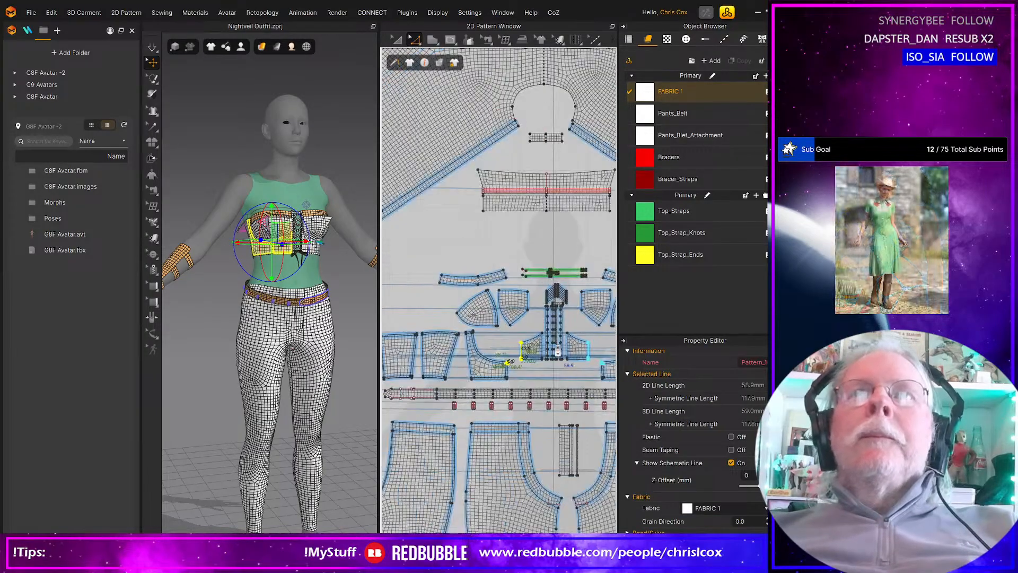
middle_click_drag(582, 293, 580, 302)
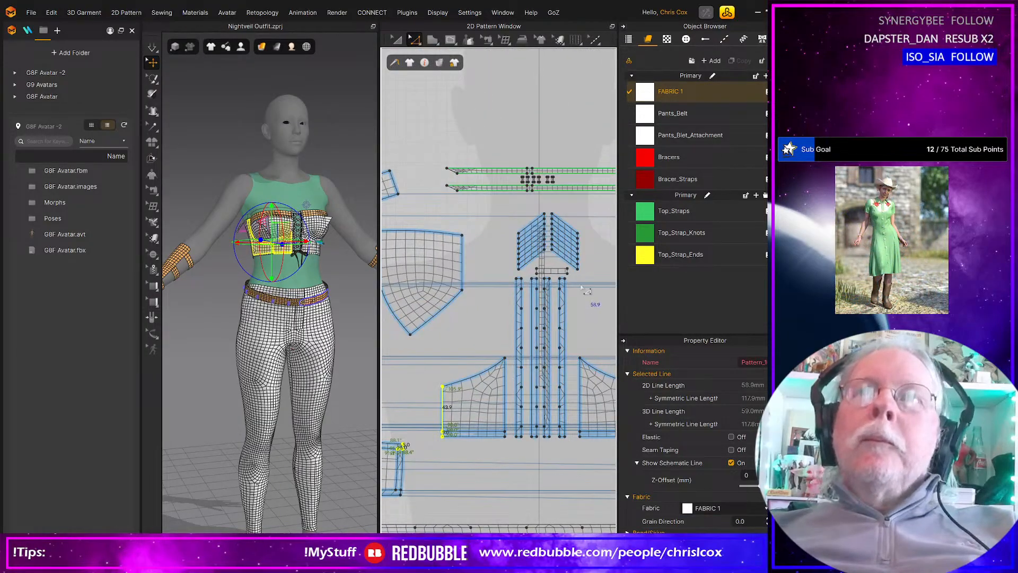
left_click_drag(581, 272, 510, 275)
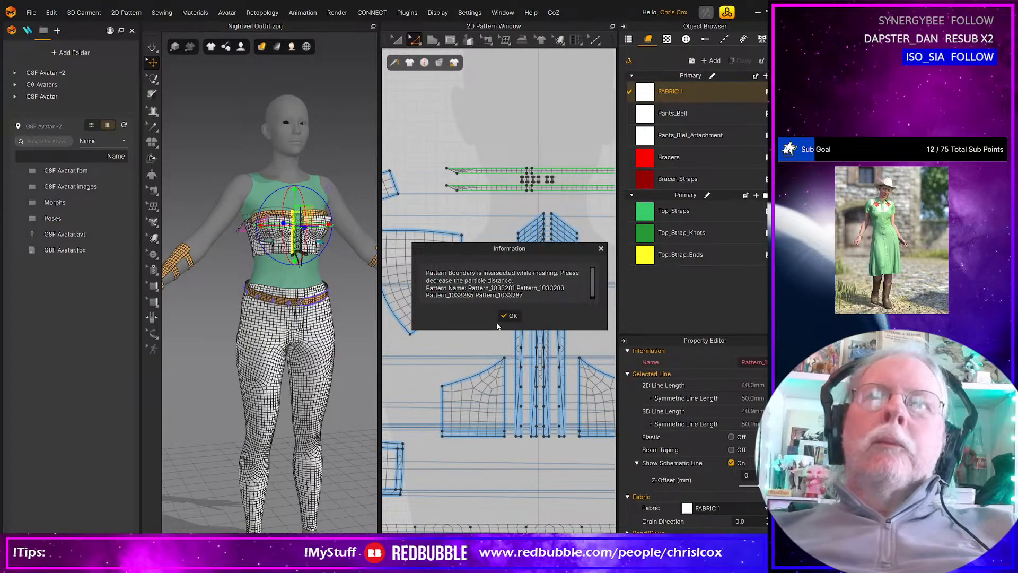
left_click(508, 316)
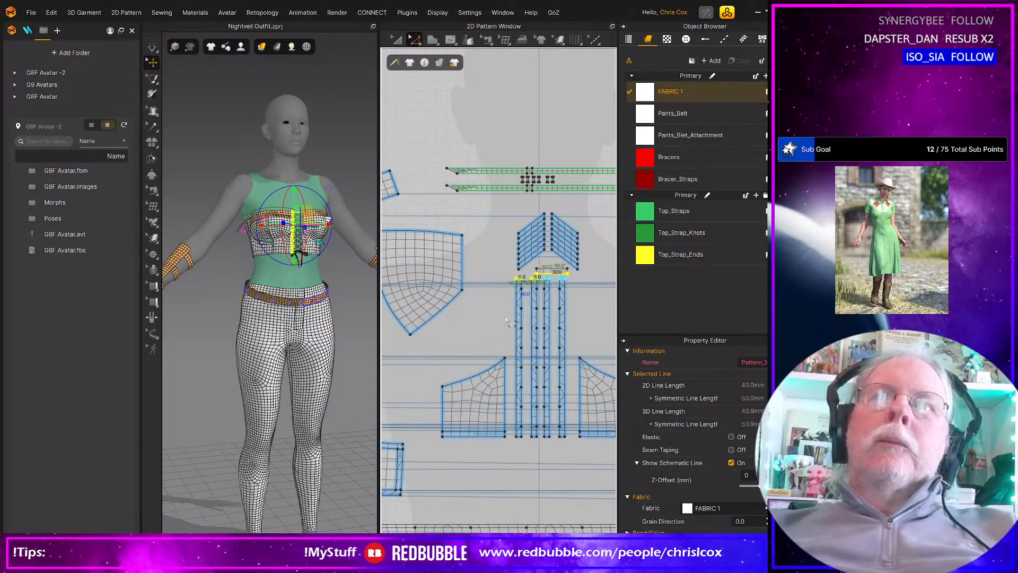
middle_click_drag(592, 382, 441, 382)
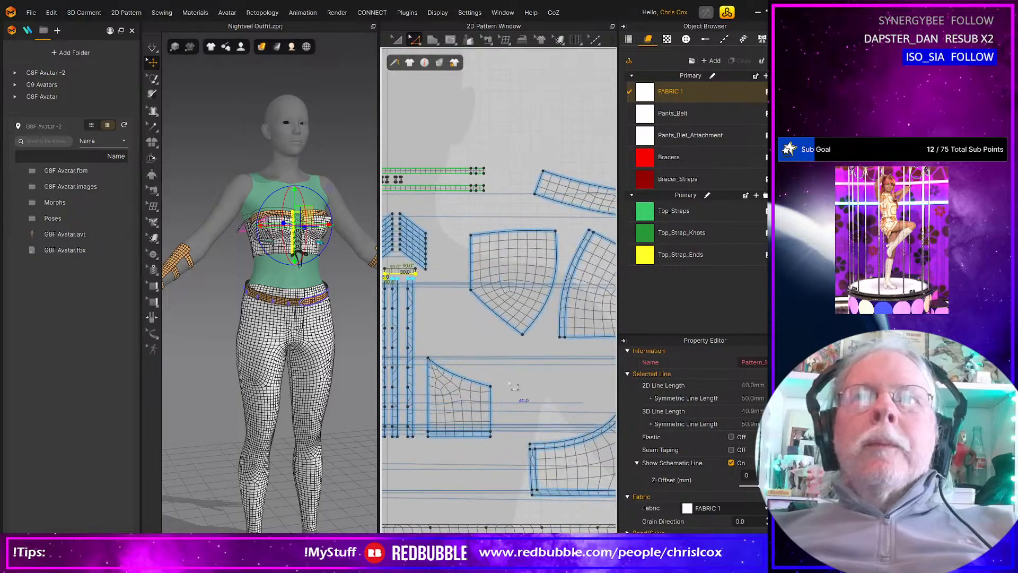
Step: Try to nudge the waist seam point on the pants panel's upper edge upward, and undo the change
middle_click_drag(510, 385, 476, 387)
scroll(483, 388, "down", 6)
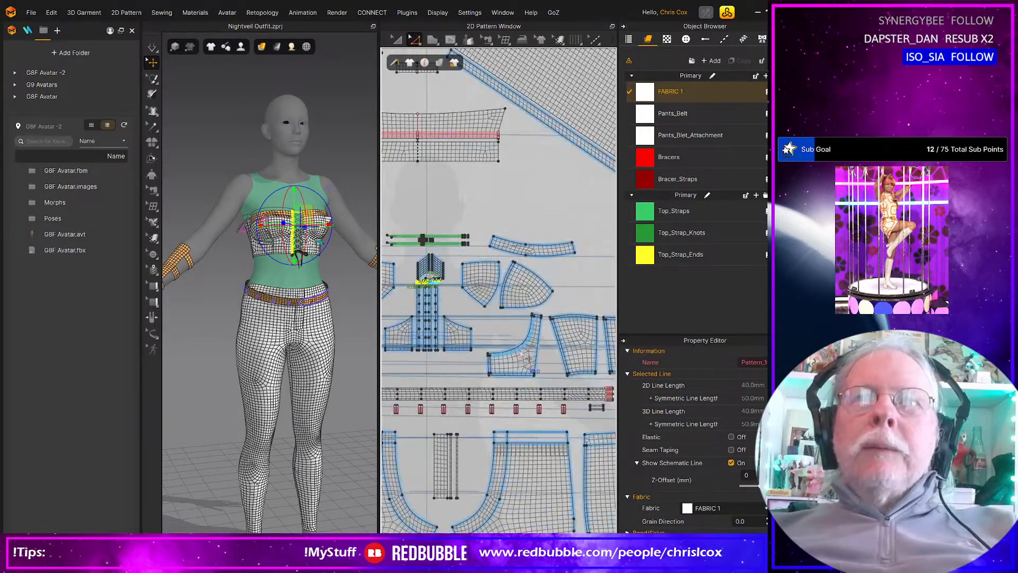
scroll(514, 312, "up", 6)
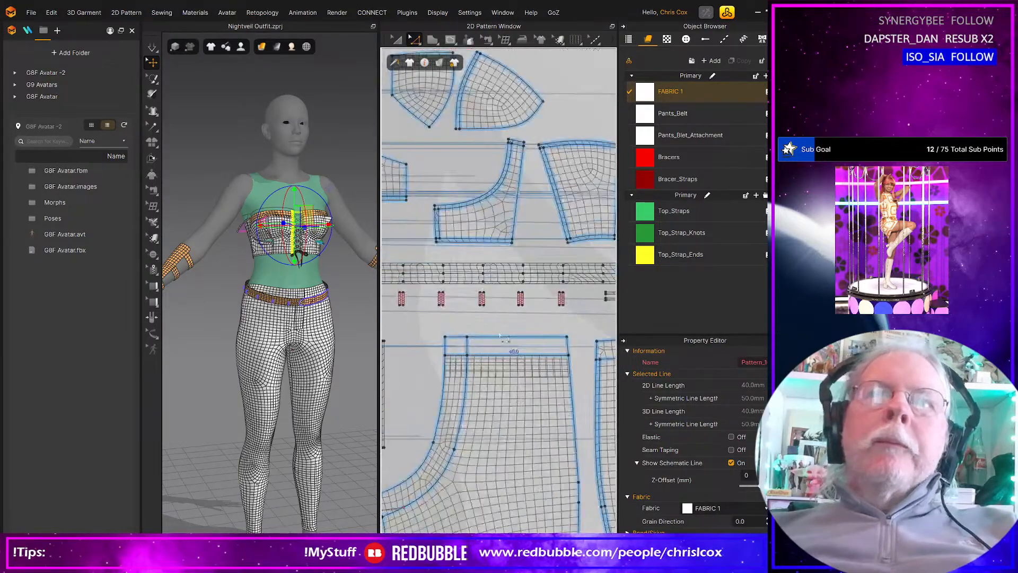
middle_click_drag(464, 373, 421, 420)
scroll(531, 385, "down", 4)
scroll(533, 386, "up", 4)
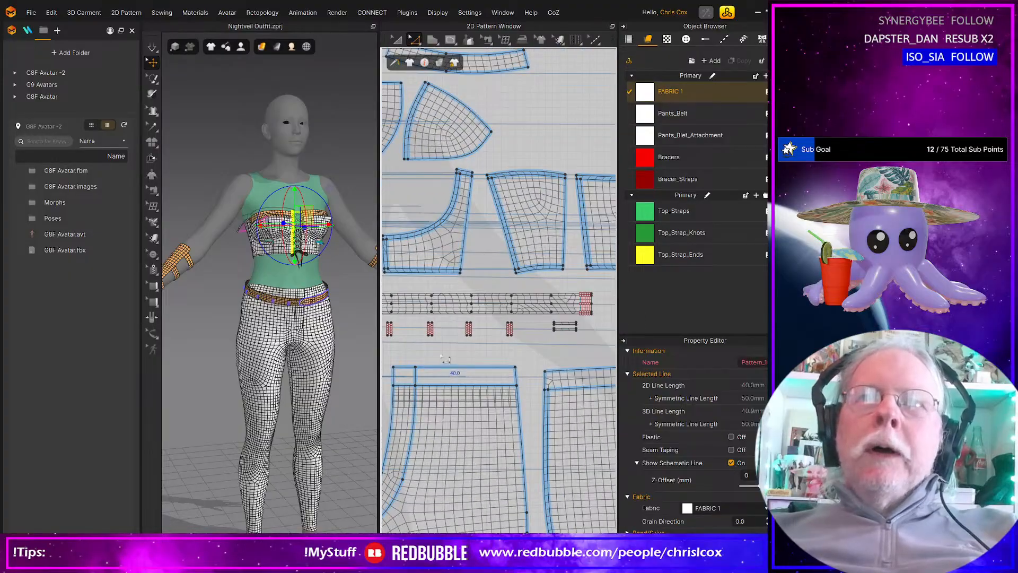
left_click_drag(404, 358, 424, 375)
key("Up")
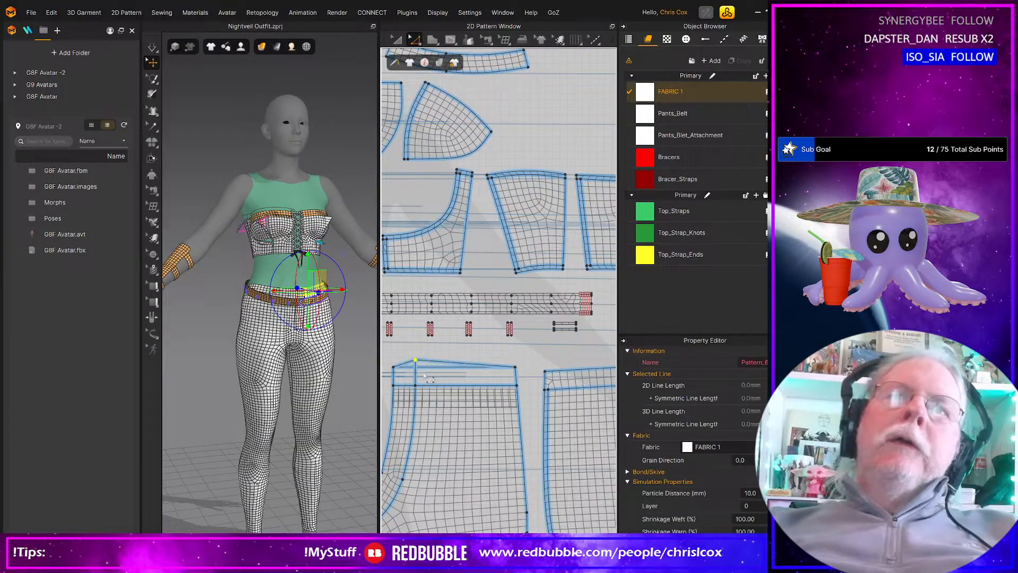
key("ctrl+z")
Step: Select the facing hem corner points on the two neighbouring pants leg panels
scroll(435, 398, "down", 4)
middle_click_drag(473, 416, 532, 195)
middle_click_drag(524, 354, 600, 343)
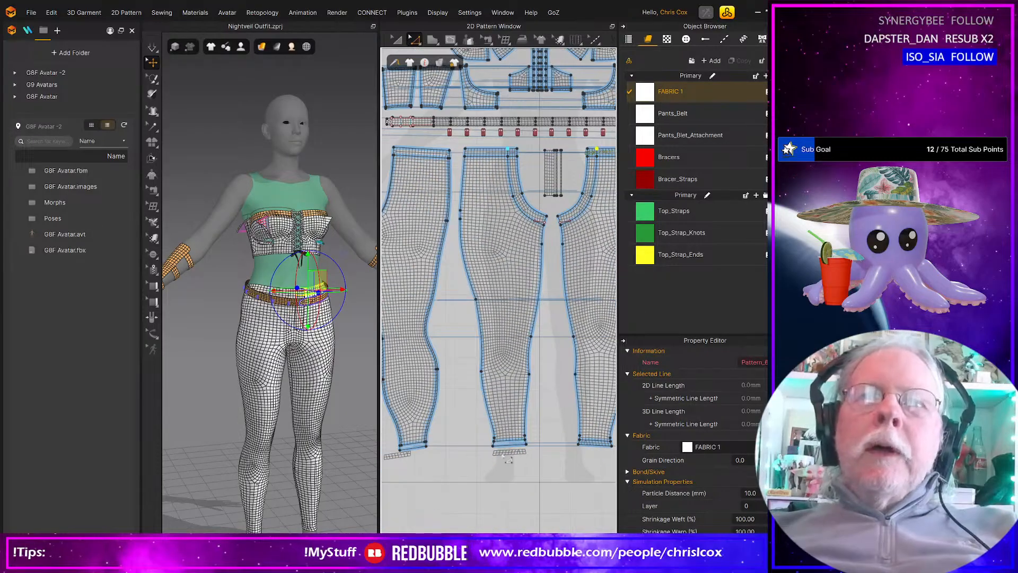
left_click(426, 448)
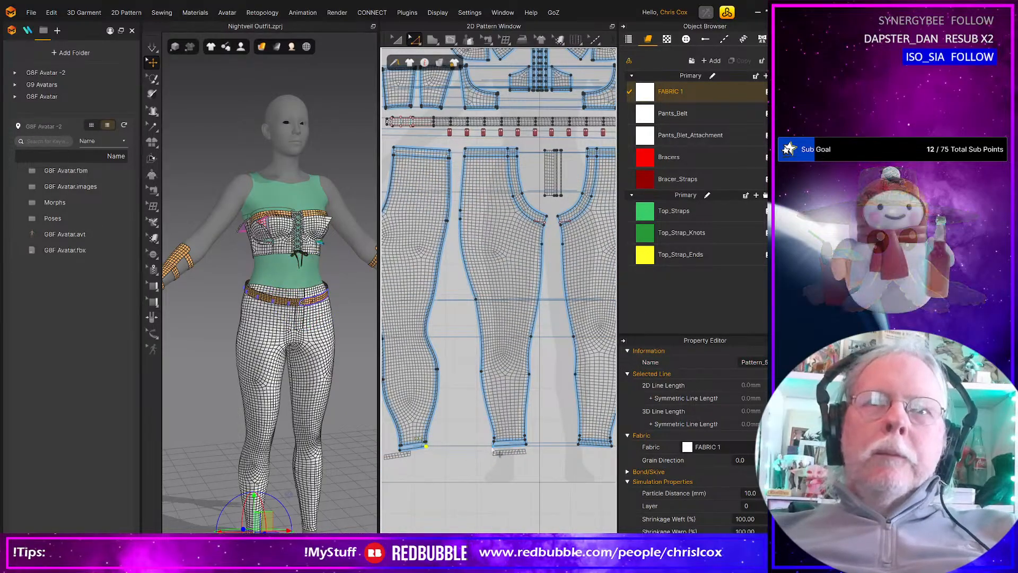
left_click(493, 446, "shift")
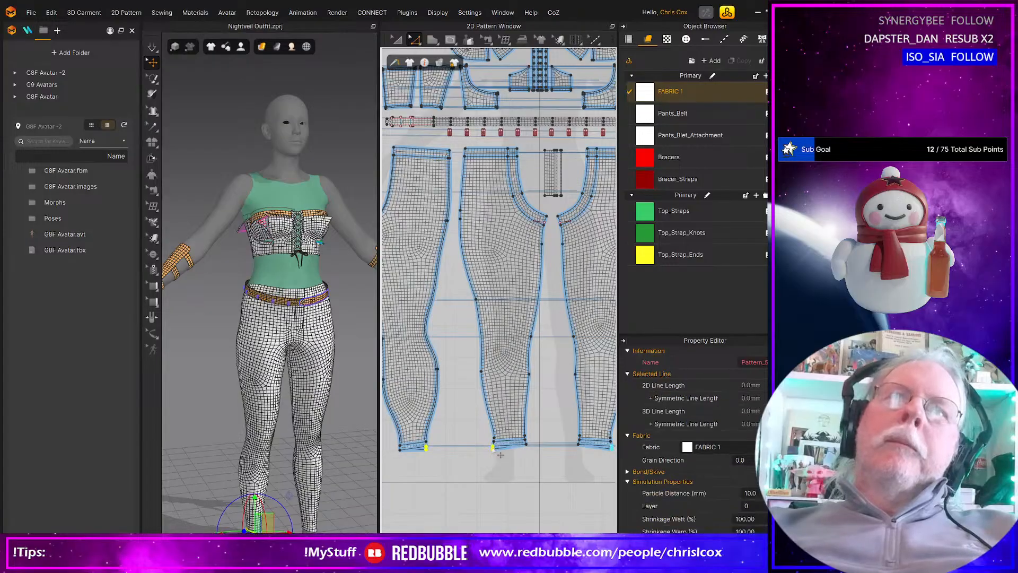
Step: Move the long trim strip up slightly so it sits against the cape's right-hand straight edge in the 2D layout
middle_click_drag(470, 402, 587, 410)
middle_click_drag(554, 370, 530, 459)
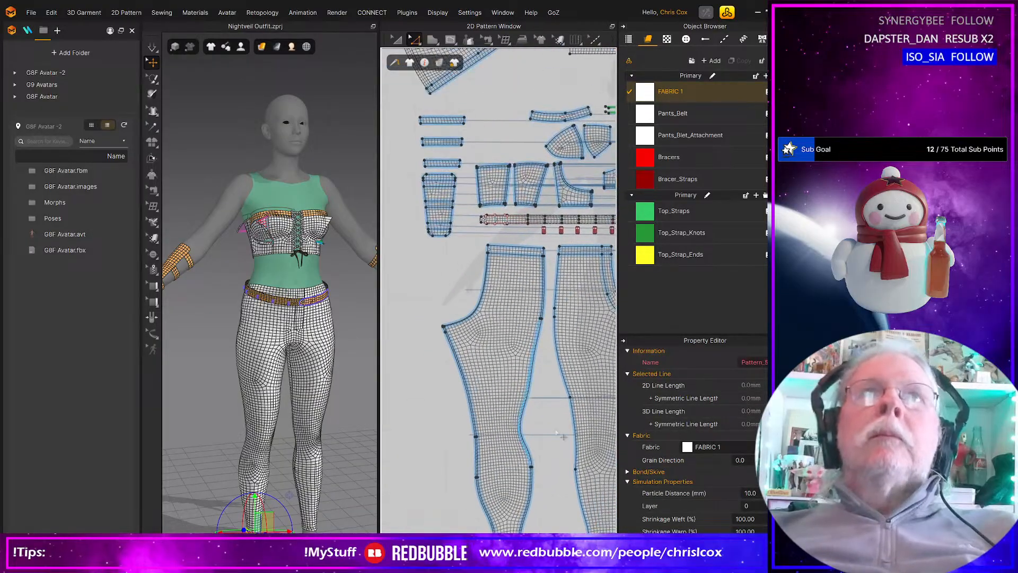
mouse_move(584, 395)
middle_mouse_down()
mouse_move(529, 470)
mouse_move(430, 504)
middle_mouse_up()
middle_click_drag(506, 376, 479, 393)
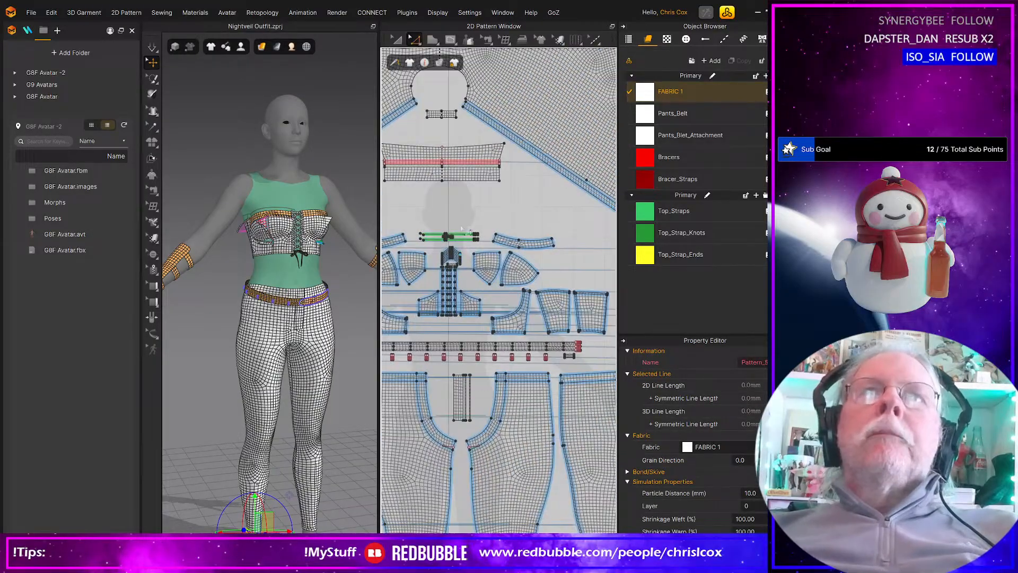
scroll(461, 228, "up", 5)
scroll(505, 291, "down", 6)
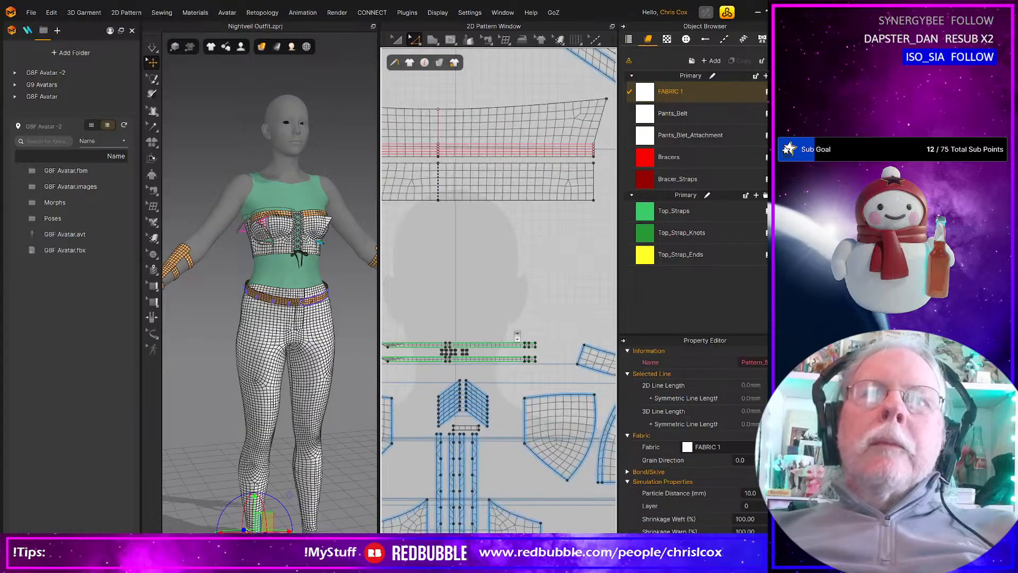
scroll(426, 350, "up", 5)
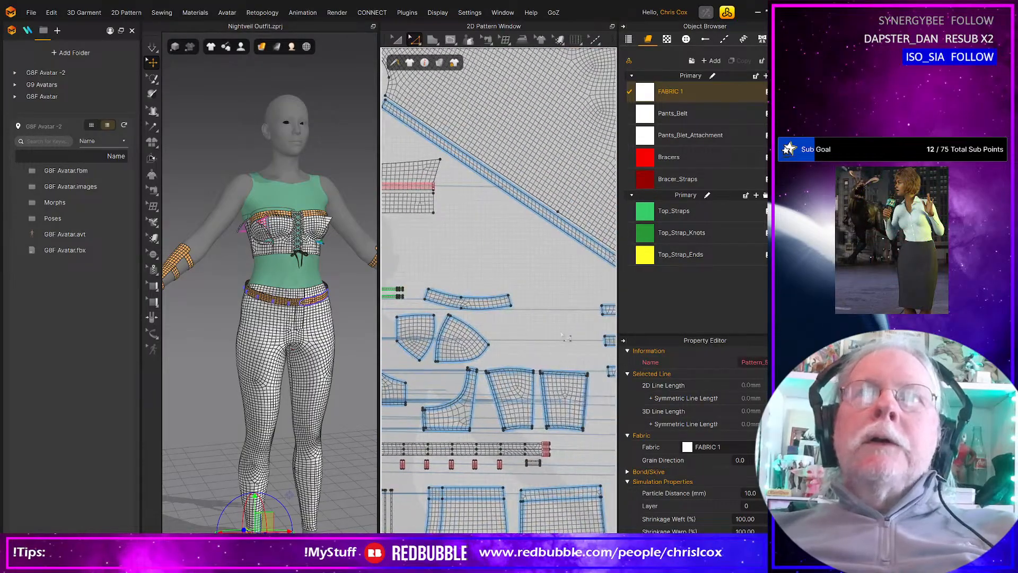
scroll(431, 353, "up", 3)
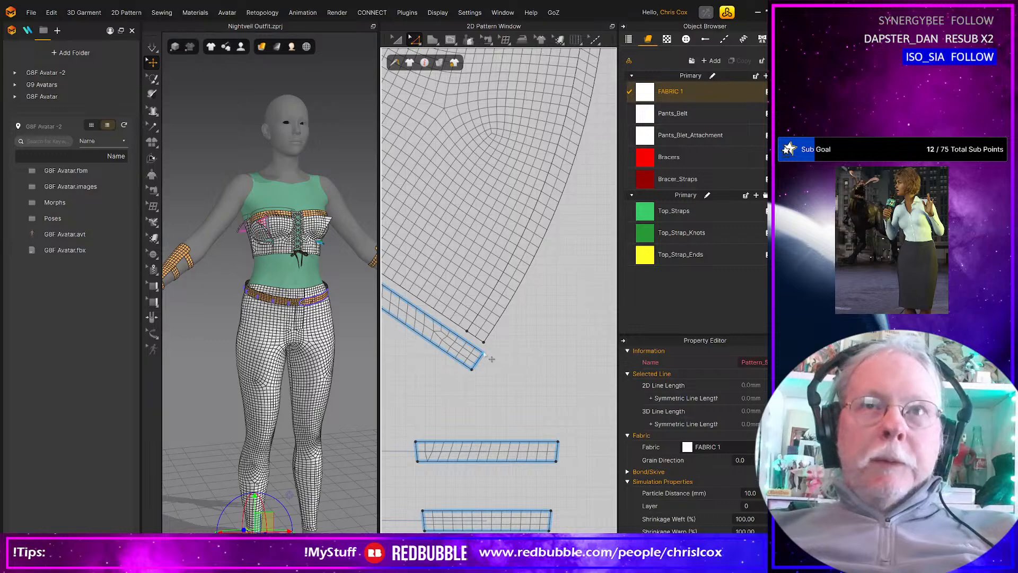
left_click(471, 361)
key("a")
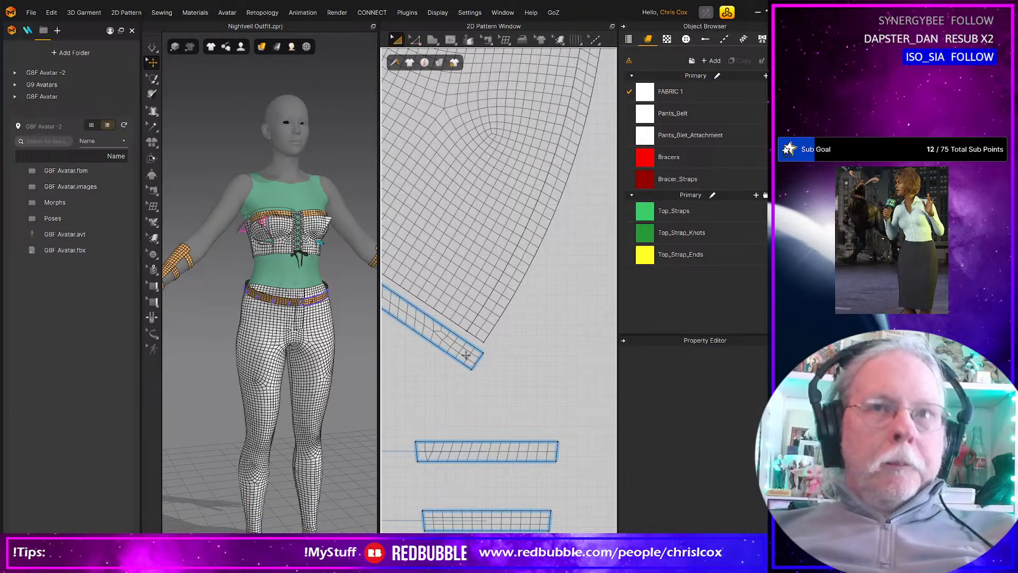
left_click(467, 355)
left_click_drag(481, 352, 482, 344)
Step: Examine the trim along the full cape edge and the layout of the remaining pattern pieces
middle_click_drag(478, 370, 585, 370)
middle_click_drag(434, 362, 585, 366)
middle_click_drag(488, 254, 621, 439)
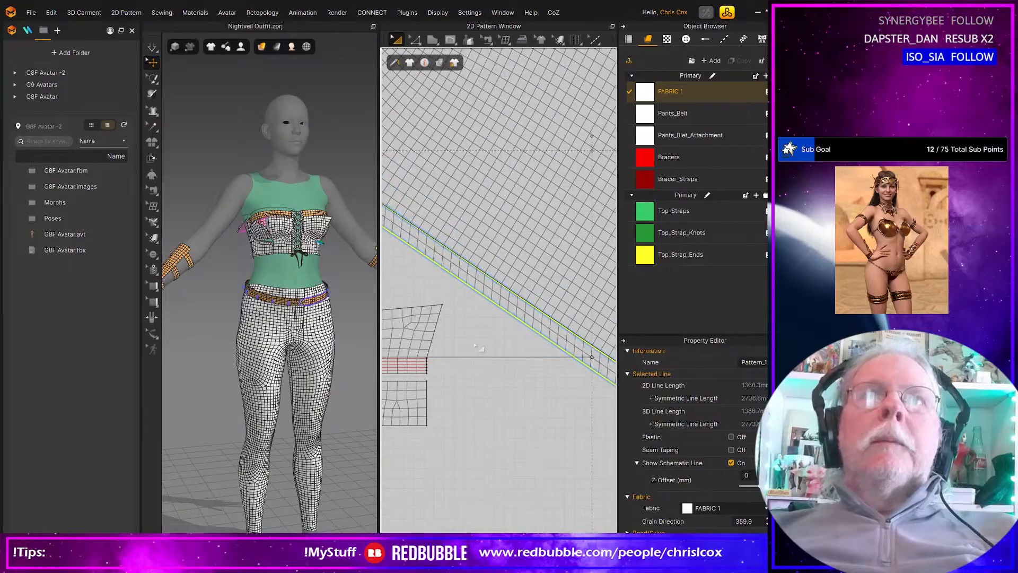
middle_click_drag(456, 297, 594, 395)
middle_click_drag(411, 329, 610, 399)
scroll(490, 333, "down", 6)
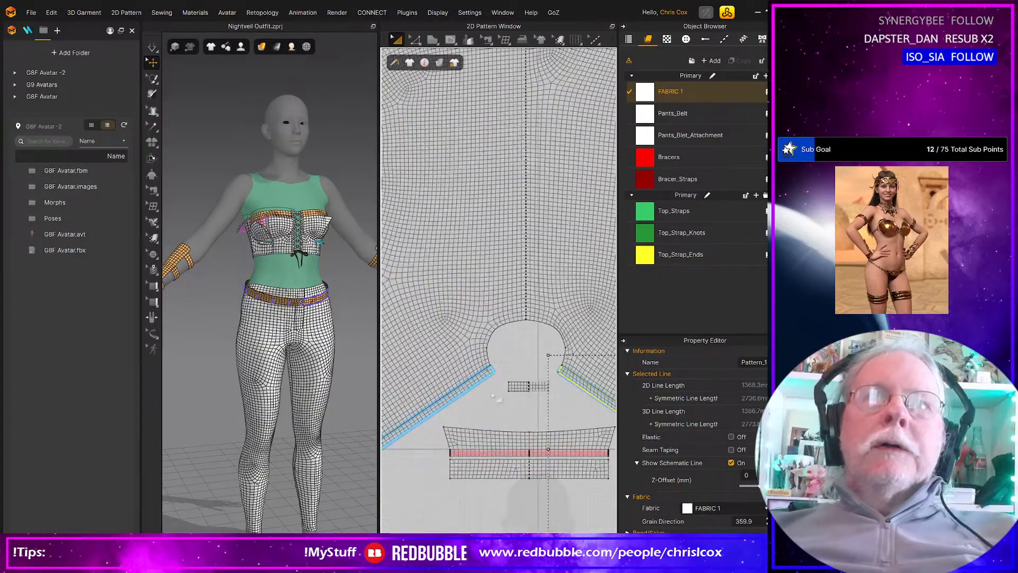
middle_click_drag(522, 417, 537, 316)
middle_click_drag(549, 384, 579, 372)
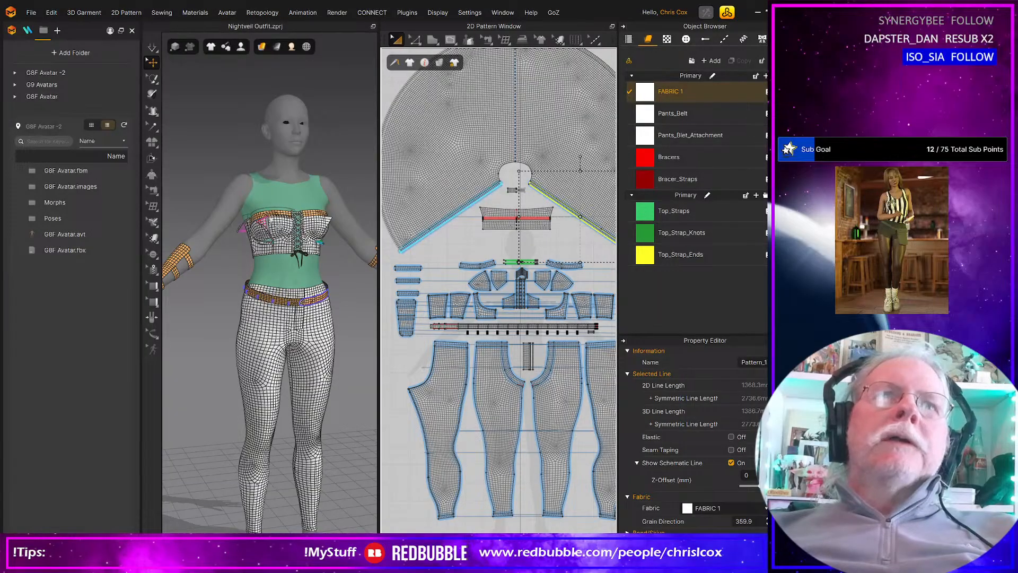
scroll(462, 257, "up", 5)
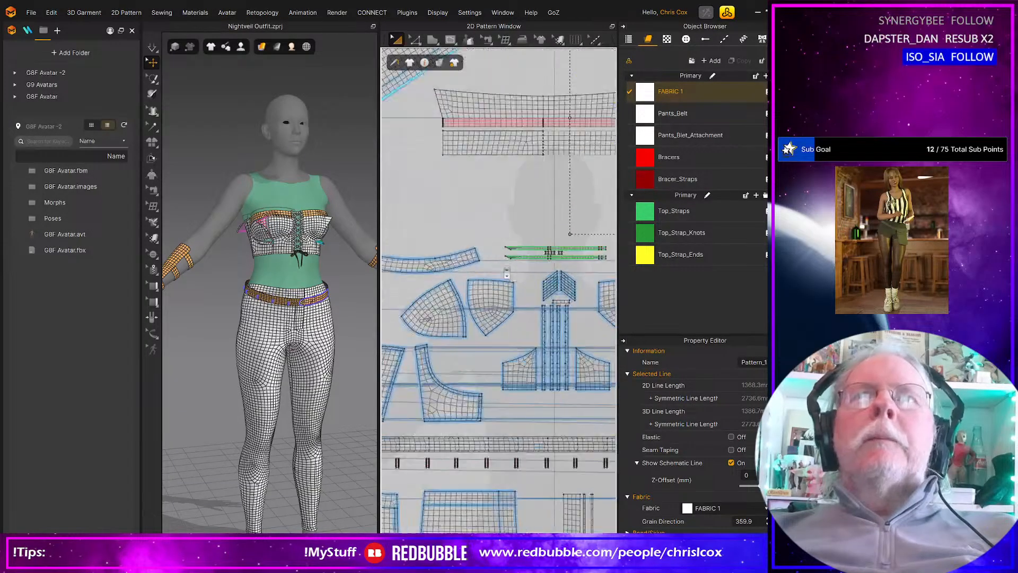
Step: Set the gravity in the simulation properties to 0
left_click(461, 257)
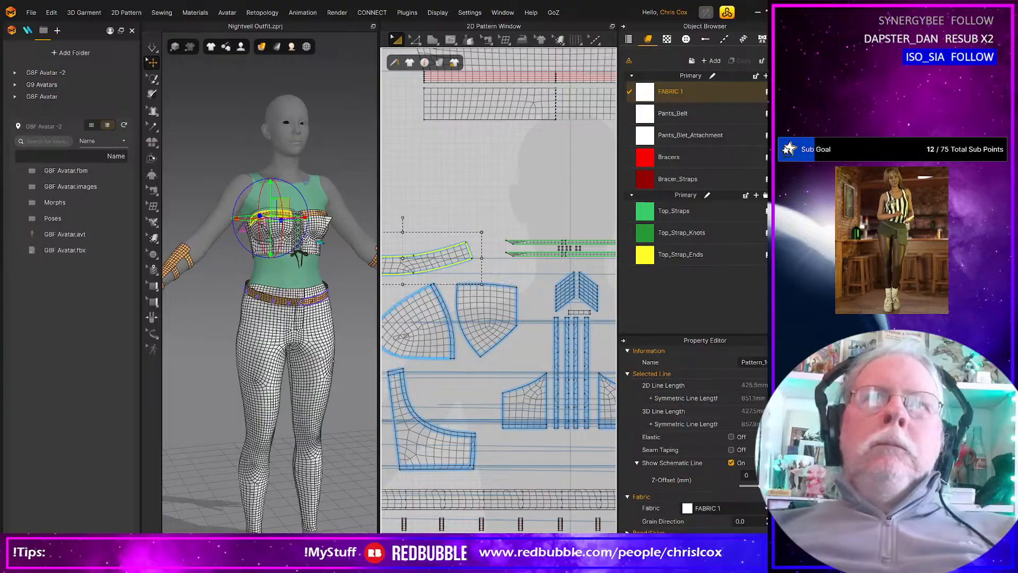
right_click(365, 357)
left_click(403, 324)
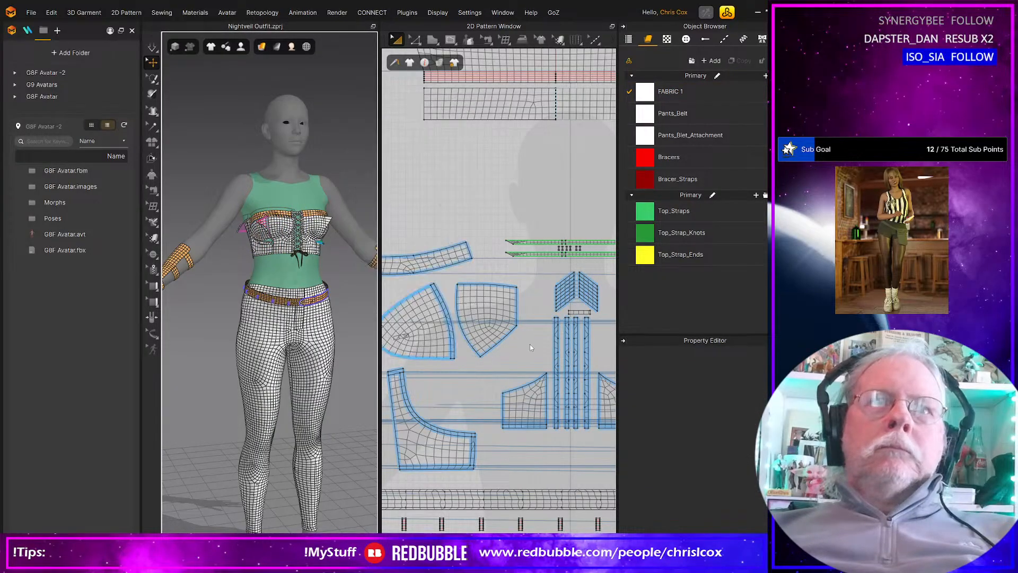
left_click(746, 469)
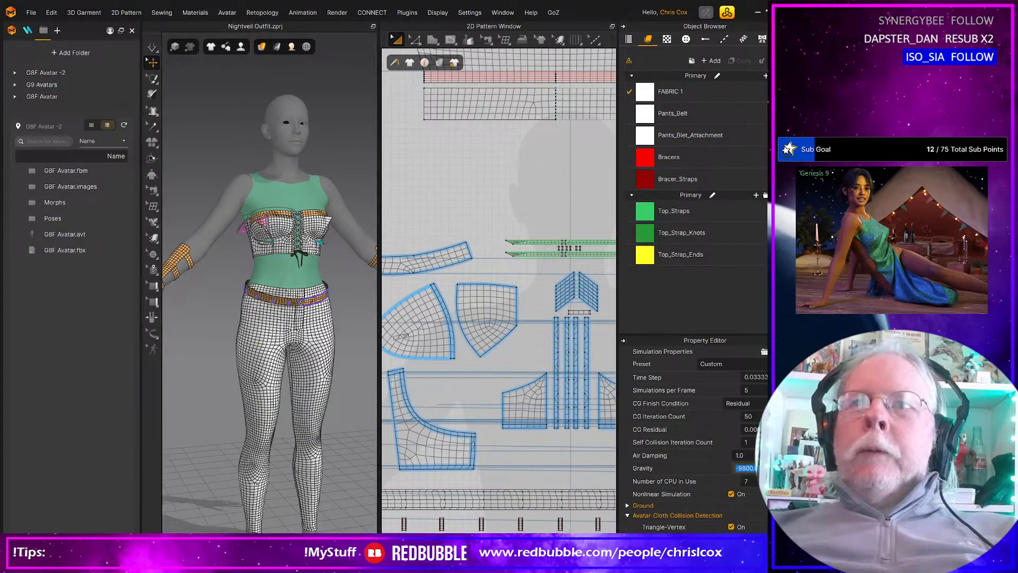
key("Return")
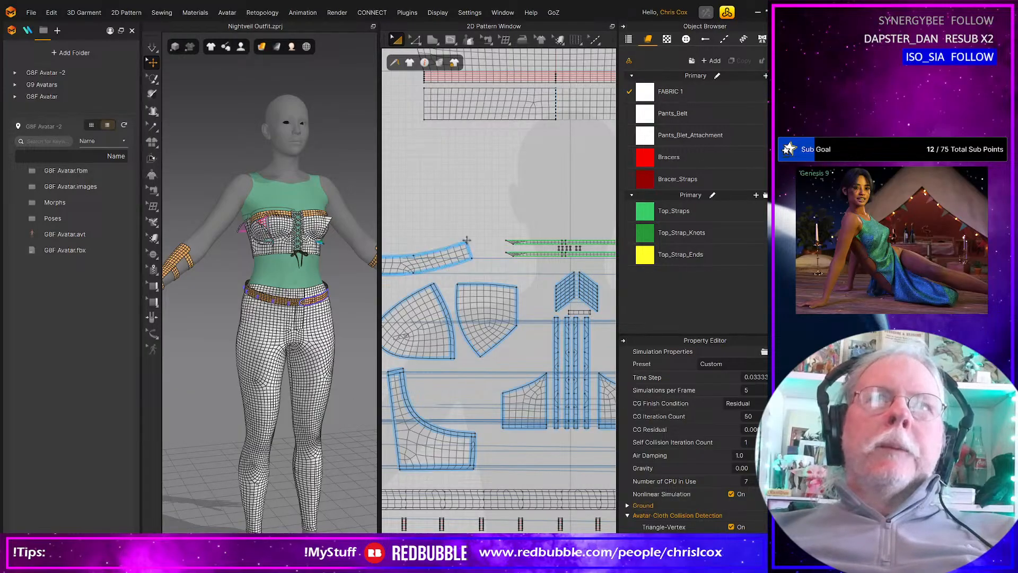
Step: Select both curved bands of the bustier's top edge, run the cloth simulation, and stop it
left_click(446, 255)
middle_click_drag(490, 271, 351, 310)
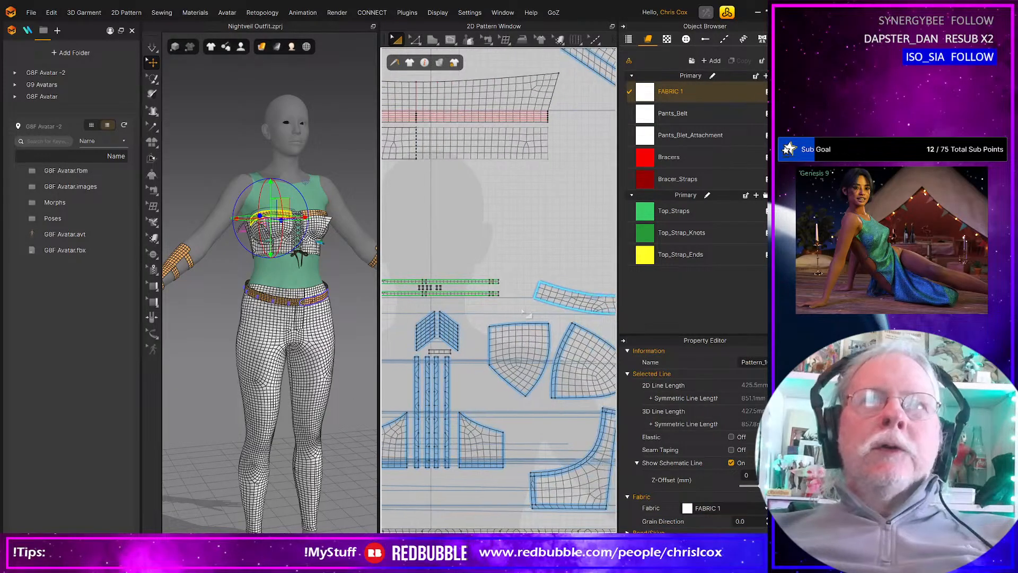
left_click(552, 293, "shift")
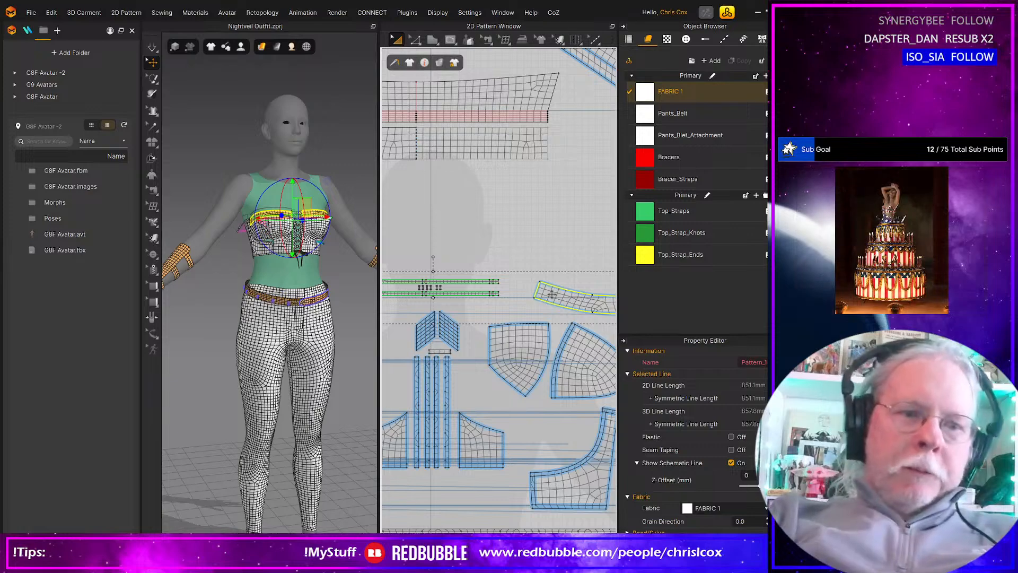
key("space")
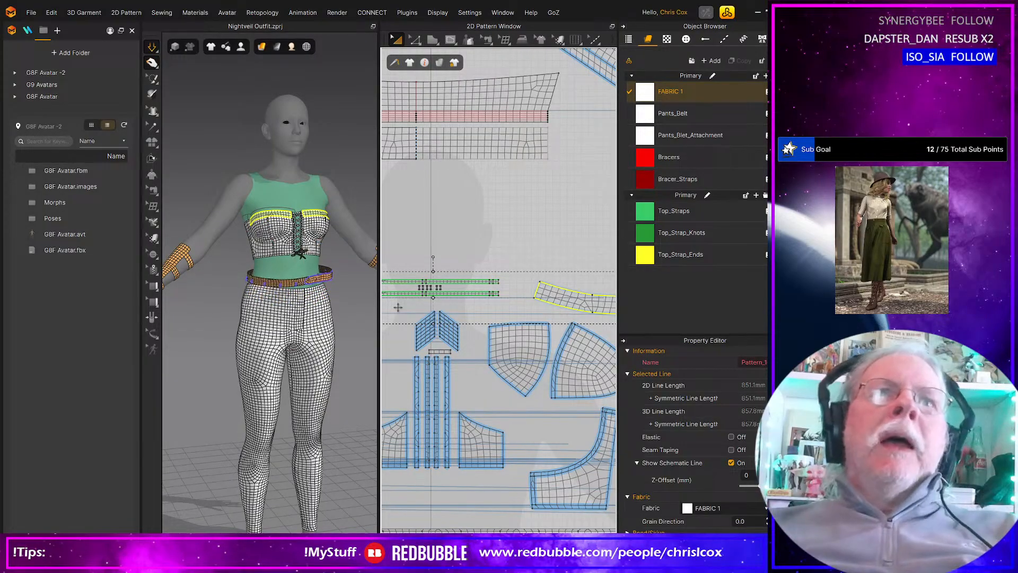
key("space")
Step: Restore the gravity in the simulation properties to -9800
right_click(355, 320)
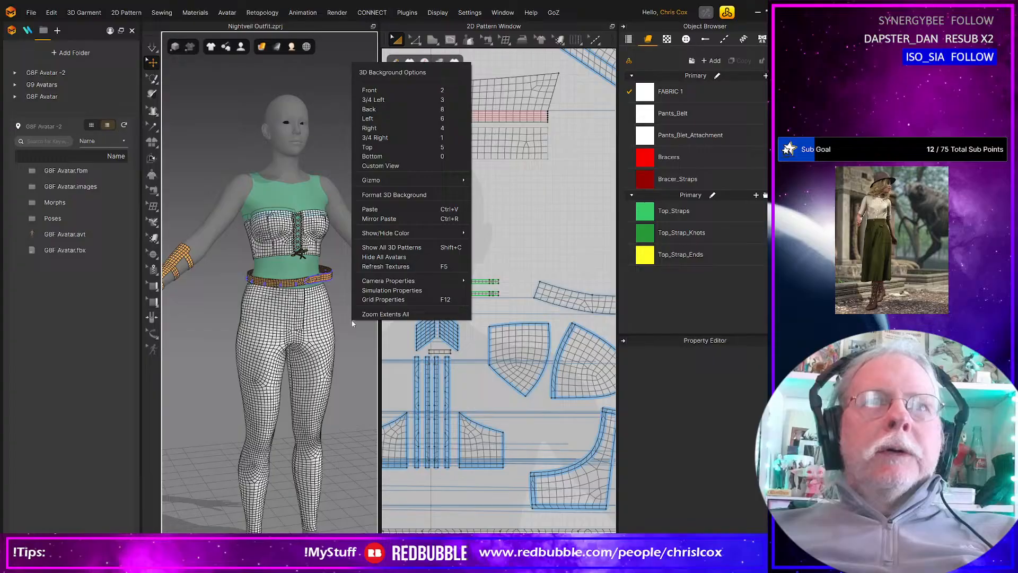
left_click(395, 291)
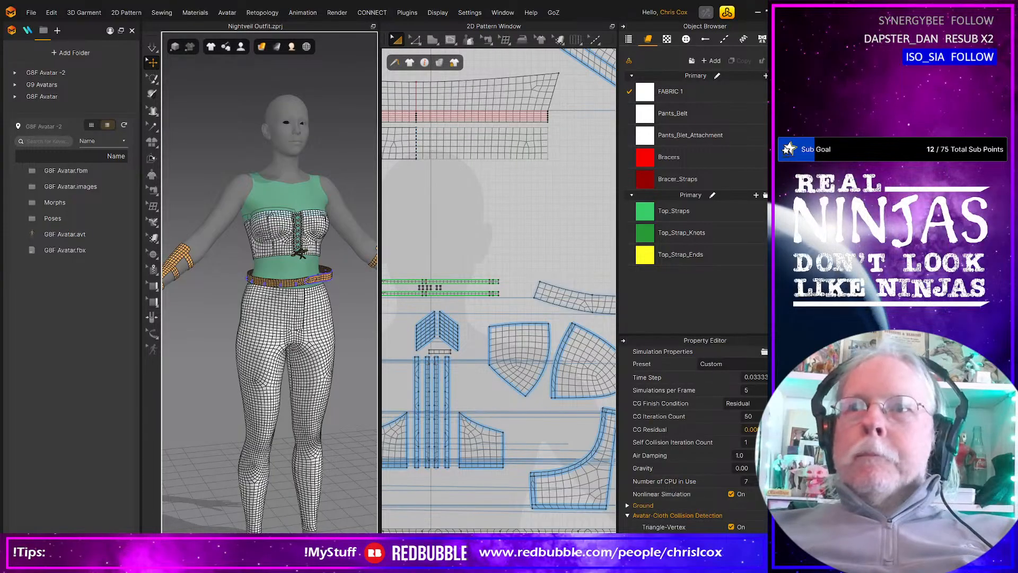
left_click(742, 468)
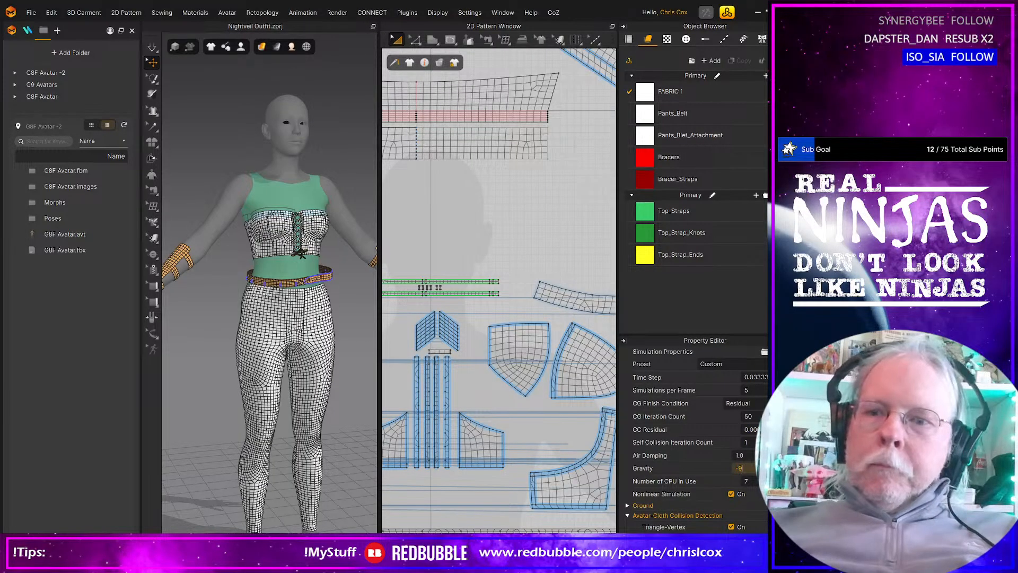
key("Return")
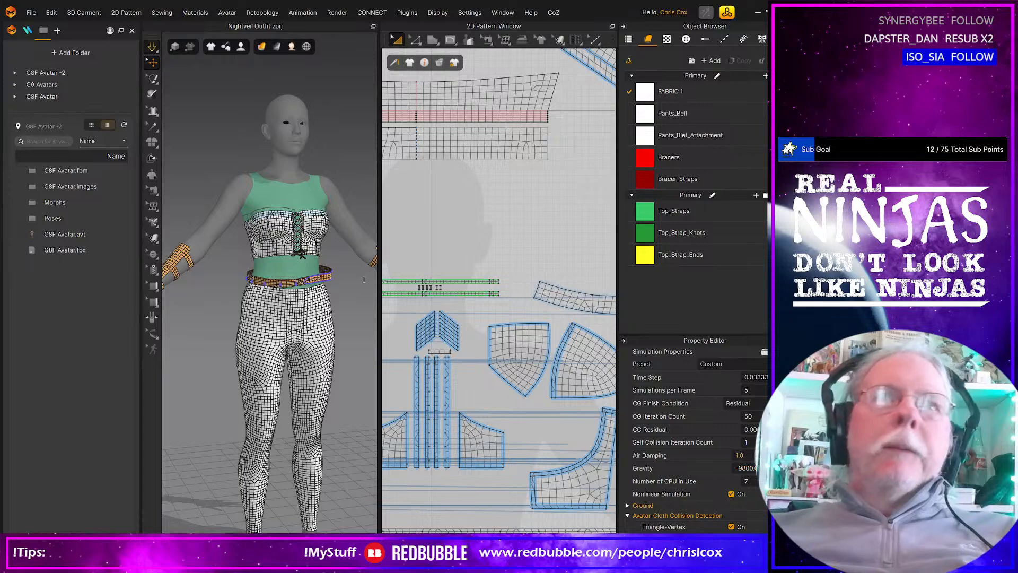
Step: Run the simulation, pull the pants belt into place around the hips, inspect the fit up close, and stop simulating
key("q")
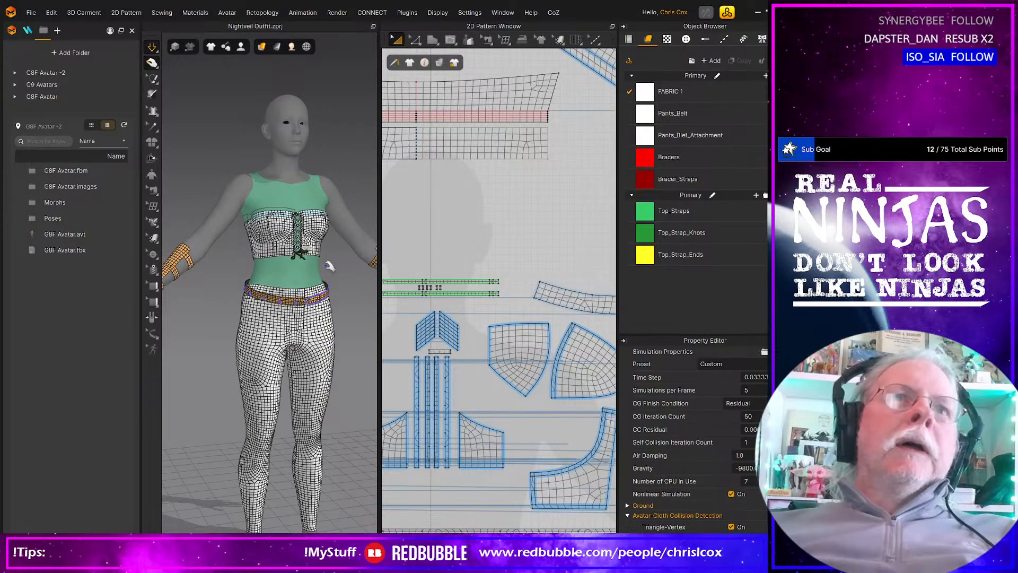
left_click(257, 295)
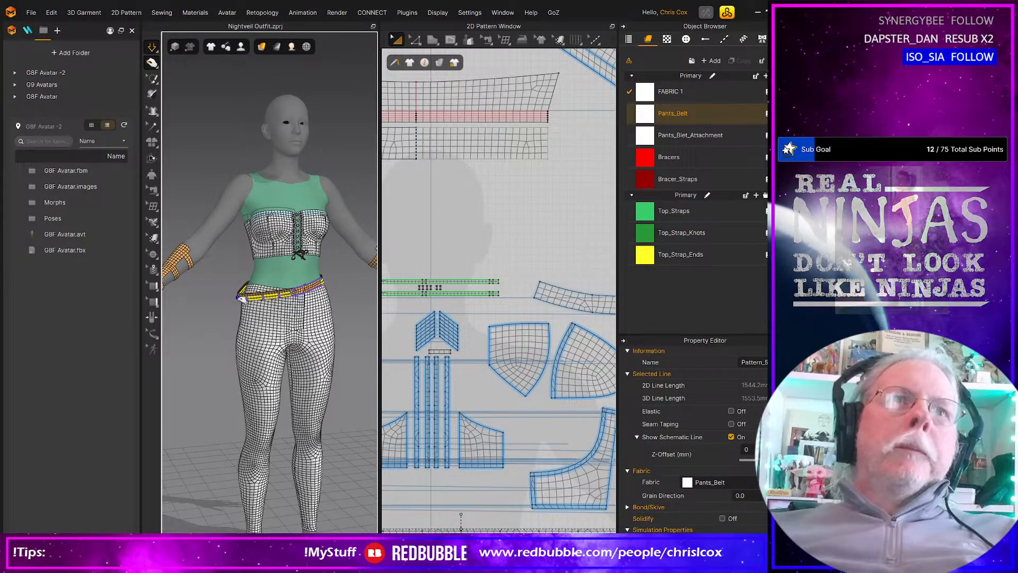
right_click_drag(343, 313, 348, 288)
scroll(344, 293, "up", 2)
scroll(343, 292, "up", 2)
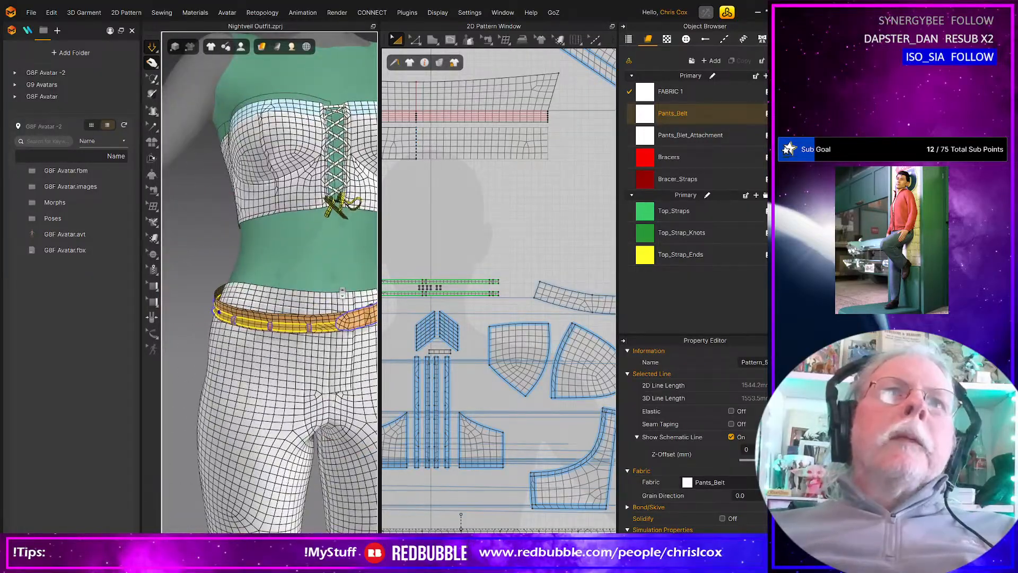
scroll(292, 307, "up", 3)
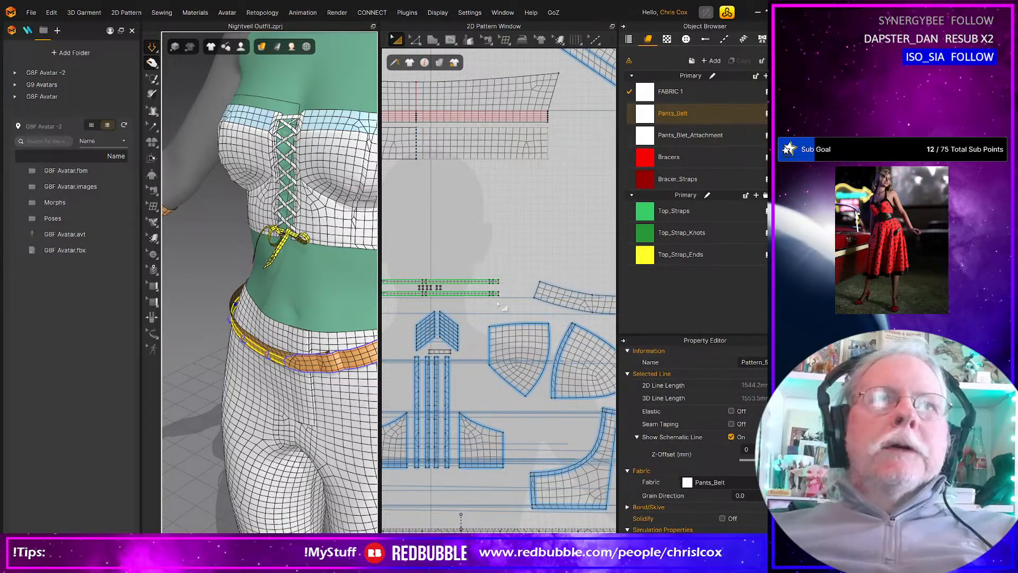
key("space")
Step: Select the lacing strap, knot and end patterns in the 2D layout and check them on the avatar
right_click_drag(508, 306, 591, 304)
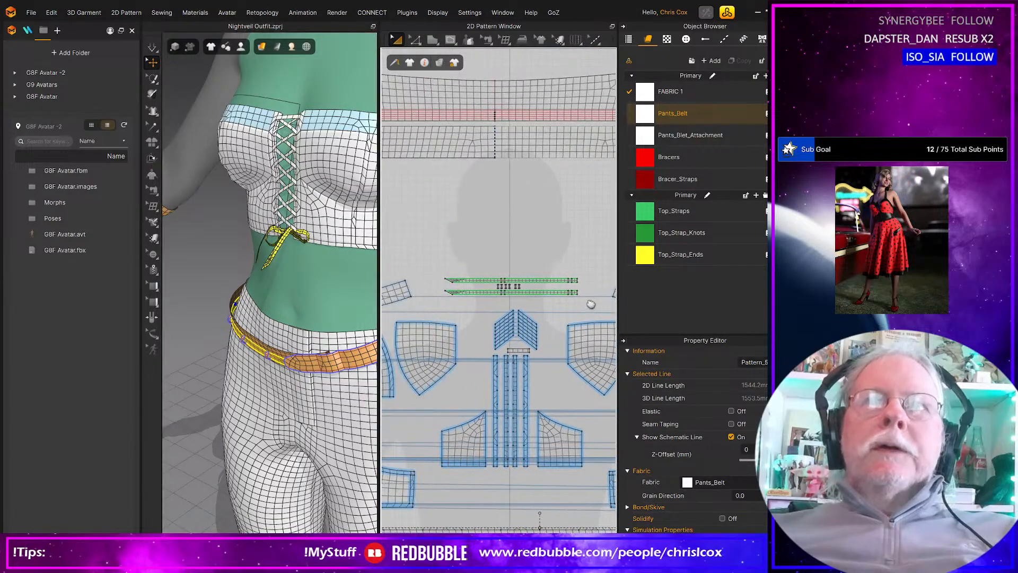
left_click_drag(425, 262, 591, 308)
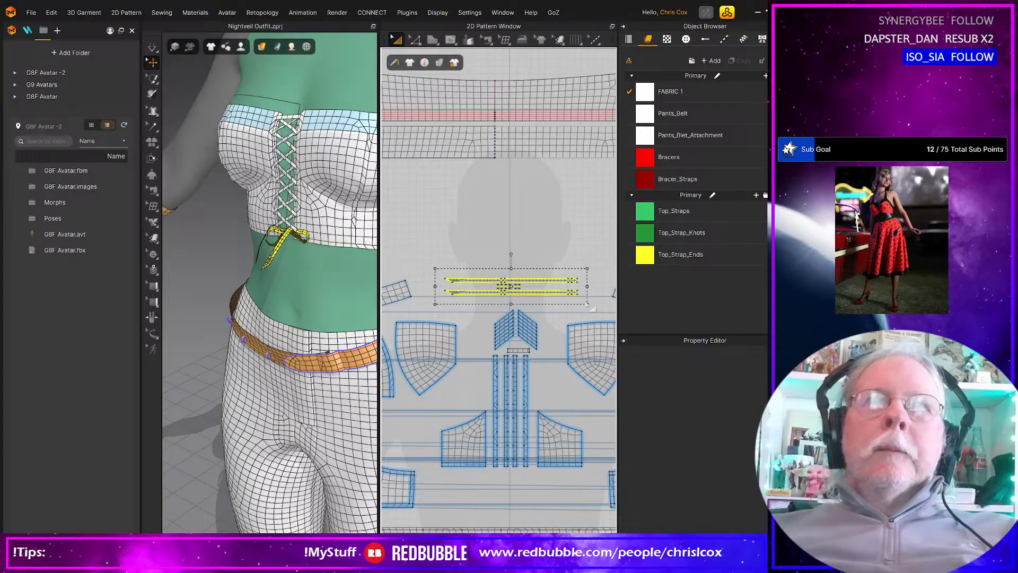
mouse_move(367, 314)
right_mouse_down()
mouse_move(314, 304)
mouse_move(371, 306)
right_mouse_up()
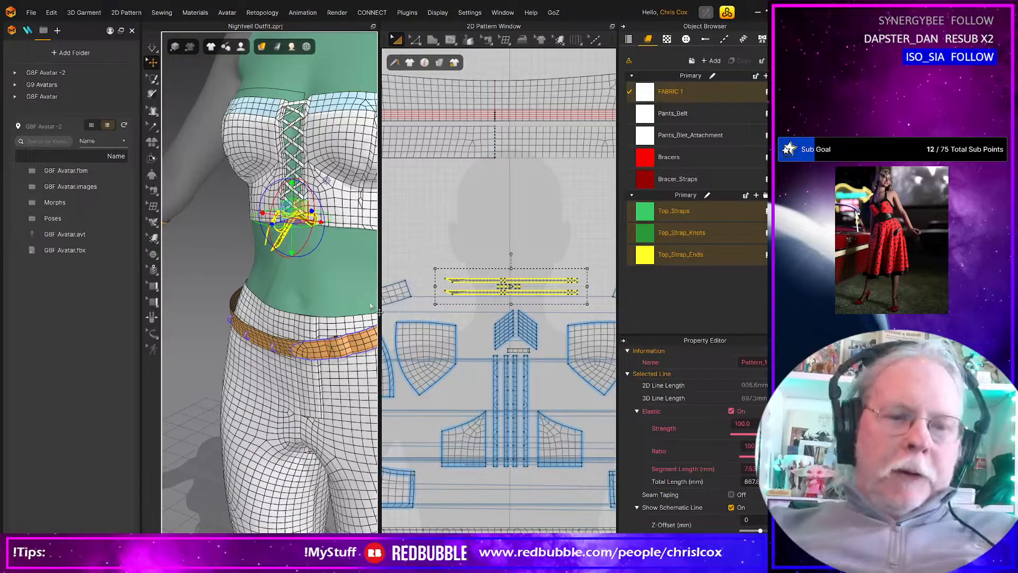
Step: Freeze the bustier, pants, belt and bracer patterns laid out below the cape
scroll(383, 306, "down", 5)
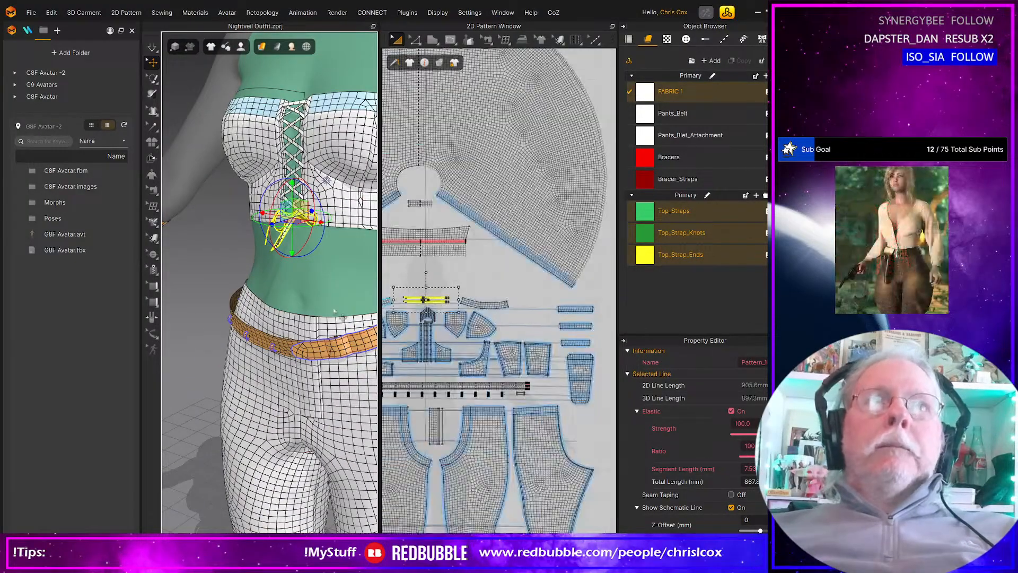
mouse_move(339, 318)
right_mouse_down()
mouse_move(317, 308)
mouse_move(520, 294)
mouse_move(332, 306)
right_mouse_up()
scroll(313, 309, "down", 5)
scroll(449, 314, "down", 5)
scroll(448, 314, "up", 6)
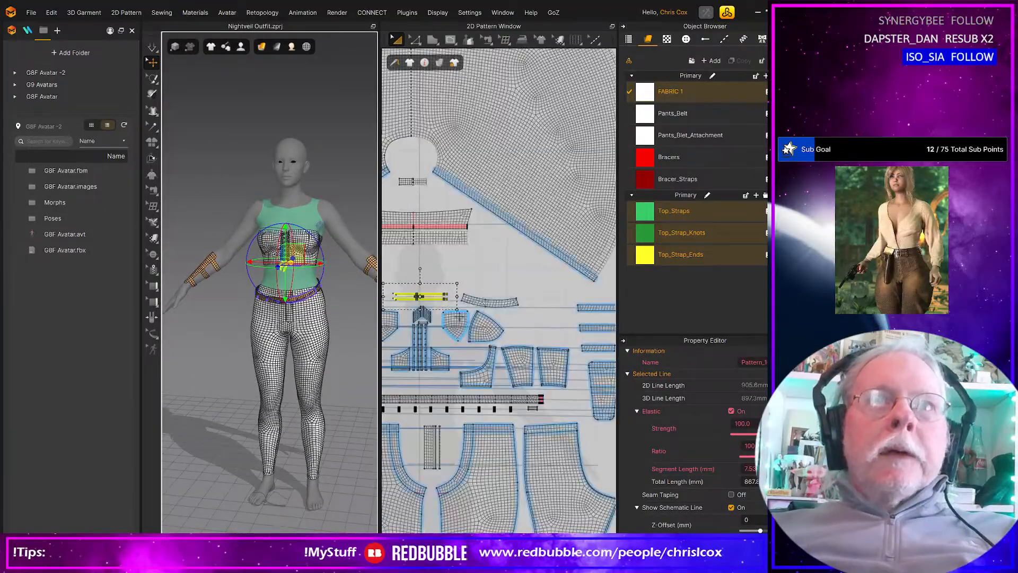
middle_click_drag(502, 314, 570, 294)
scroll(570, 293, "down", 6)
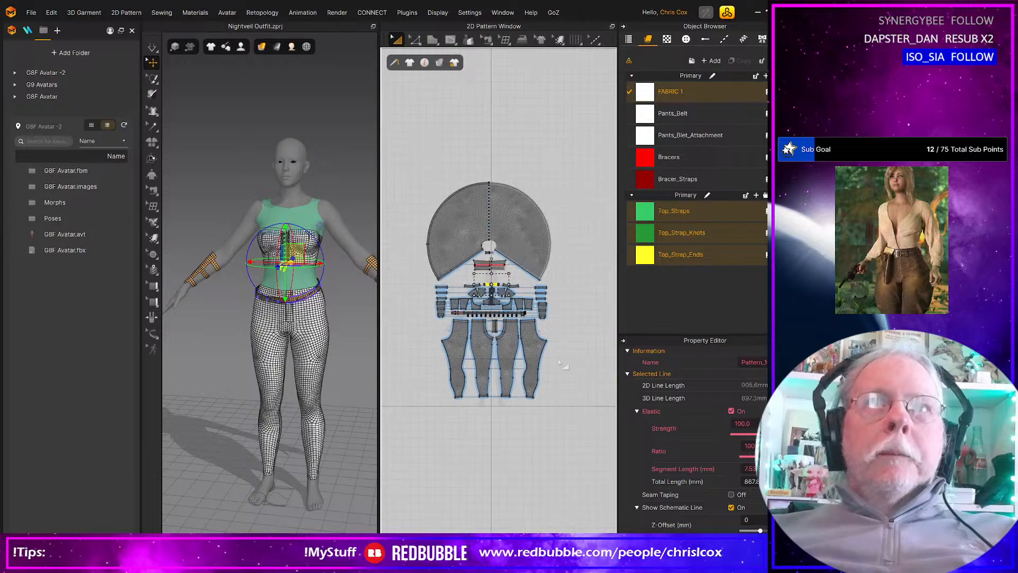
left_click_drag(583, 404, 418, 288)
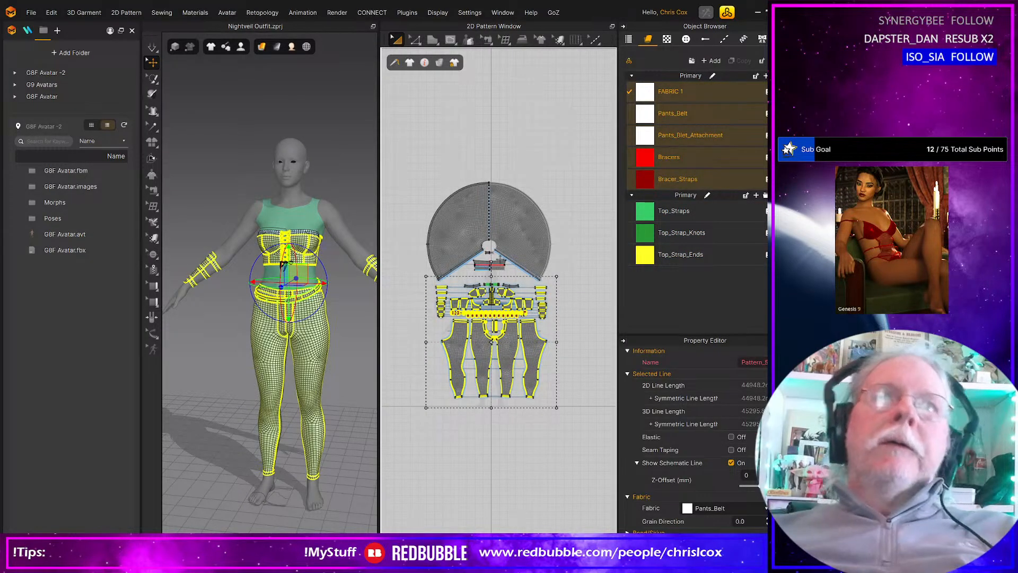
Step: Select the cape and collar patterns and activate them on the avatar
left_click_drag(401, 151, 595, 283)
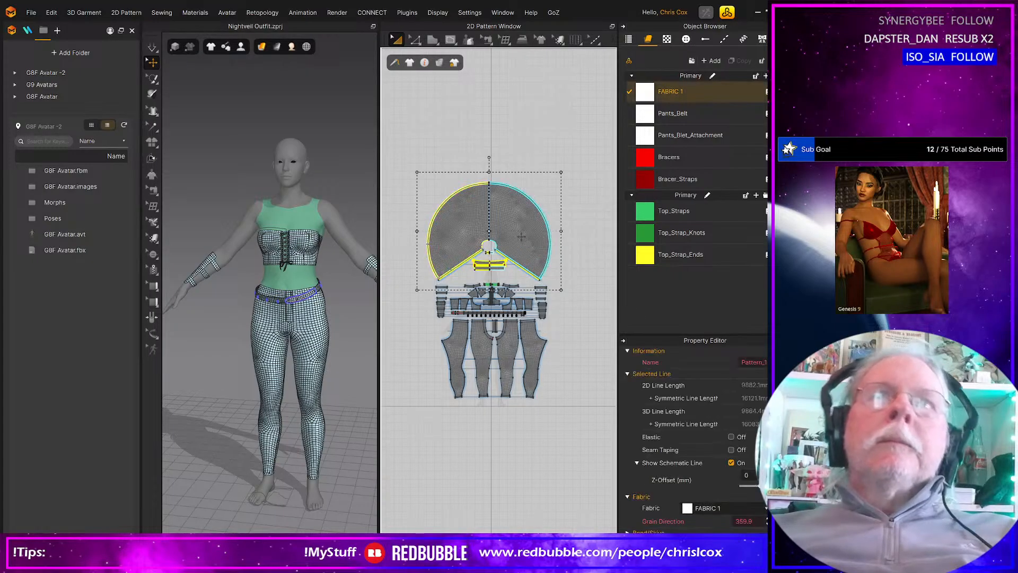
right_click(524, 236)
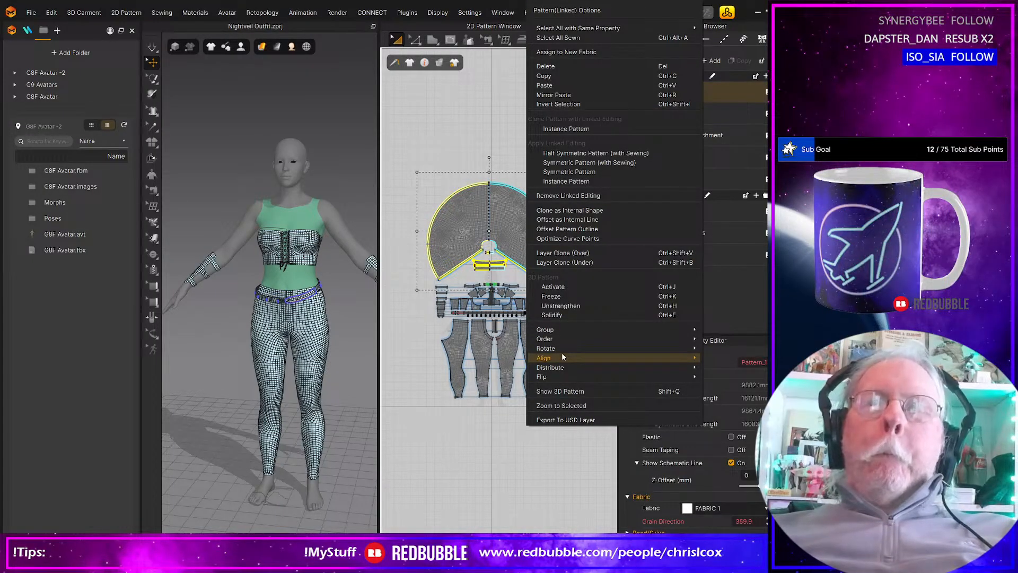
mouse_move(562, 354)
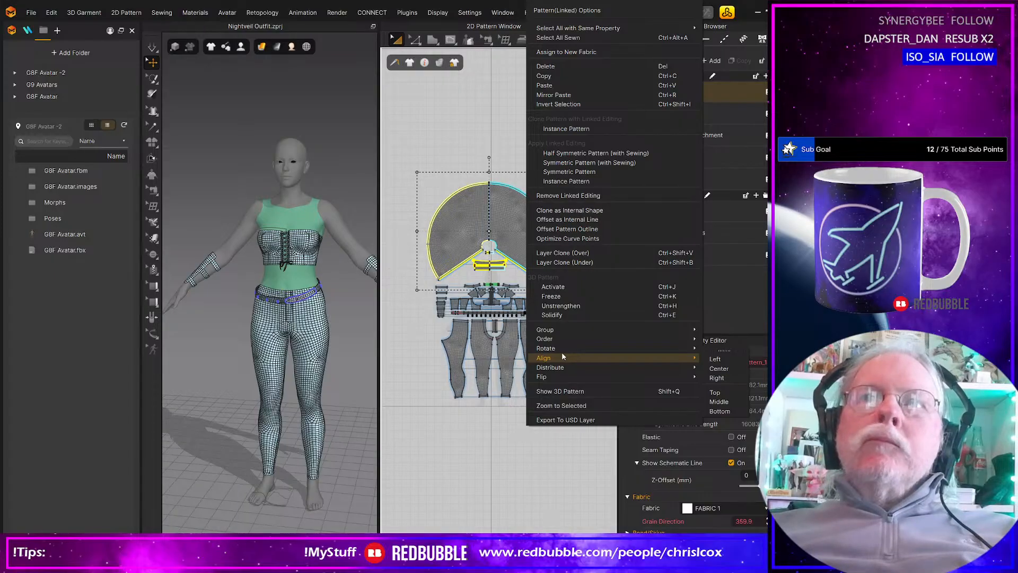
left_click(552, 289)
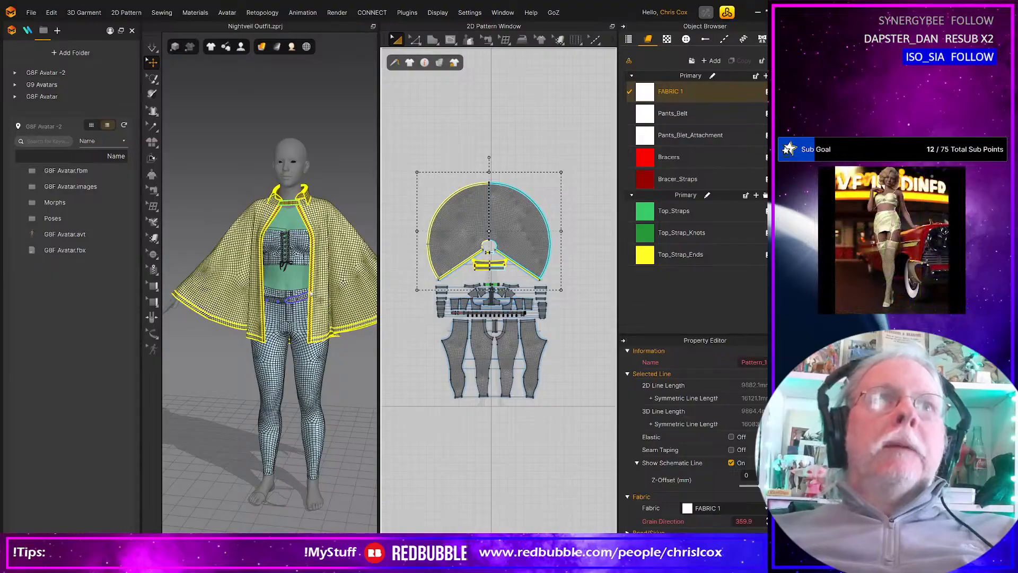
Step: Run the simulation to drape the cape over the outfit, inspect it from several angles, and stop simulating
scroll(313, 296, "up", 3)
scroll(313, 297, "down", 5)
scroll(313, 298, "down", 2)
right_click_drag(313, 298, 270, 301)
key("space")
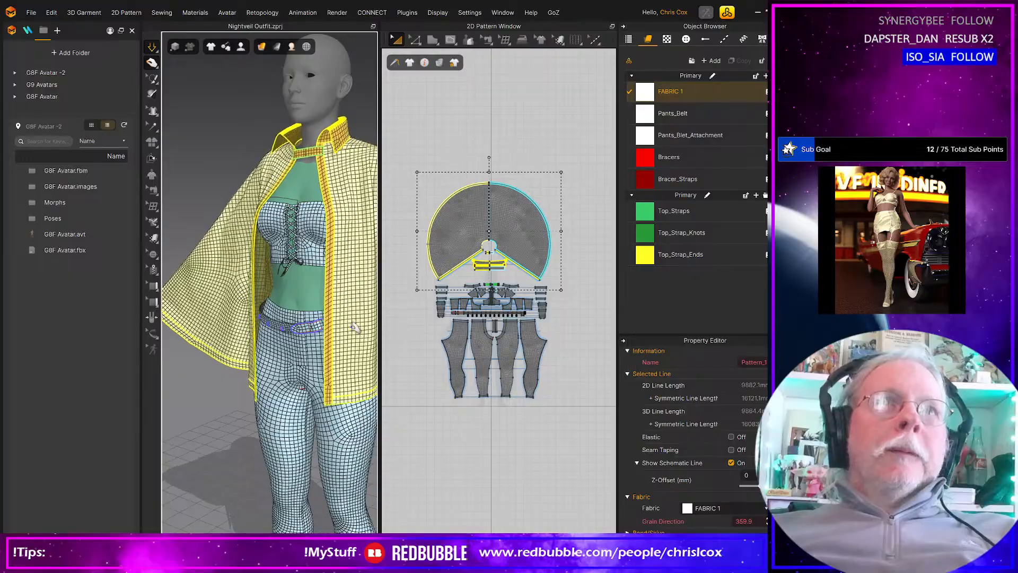
scroll(355, 329, "up", 3)
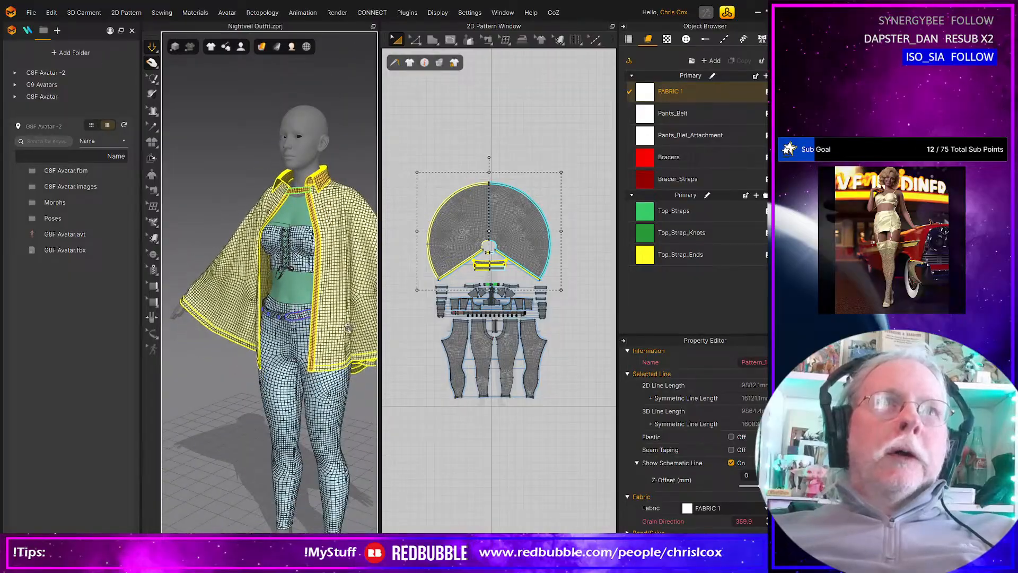
right_click_drag(348, 329, 393, 322)
middle_click_drag(268, 376, 259, 300)
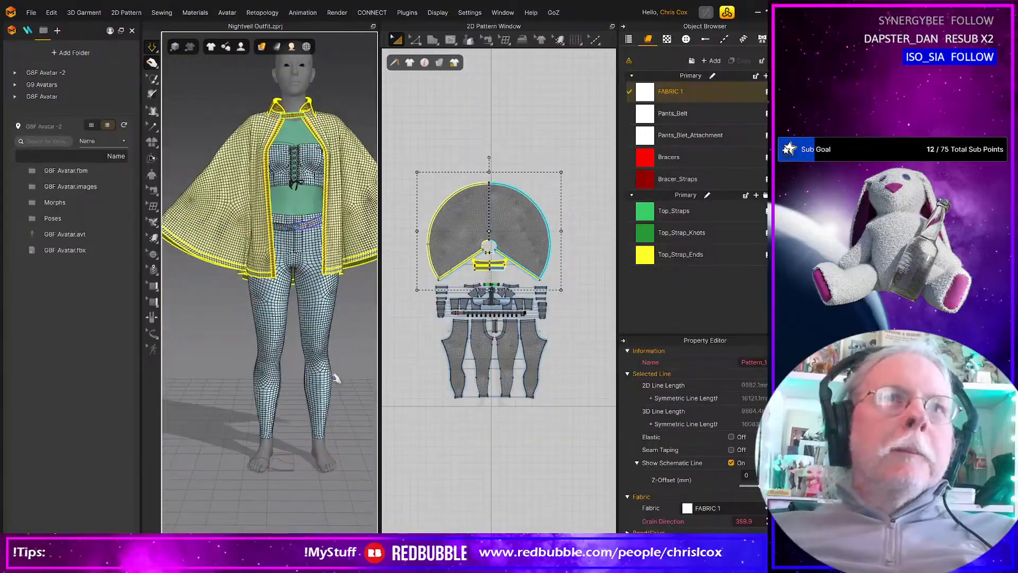
right_click_drag(298, 380, 352, 376)
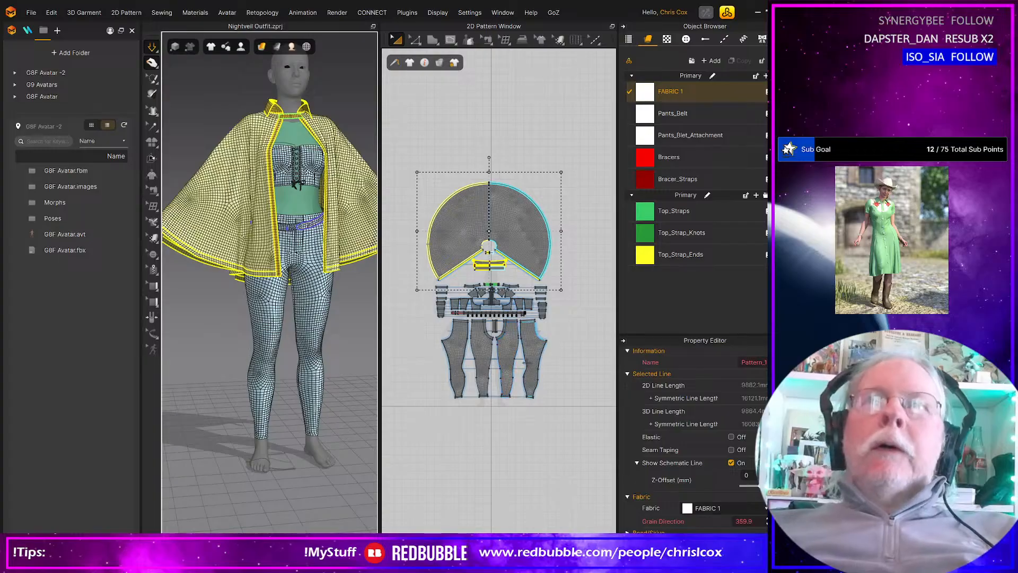
scroll(525, 372, "up", 5)
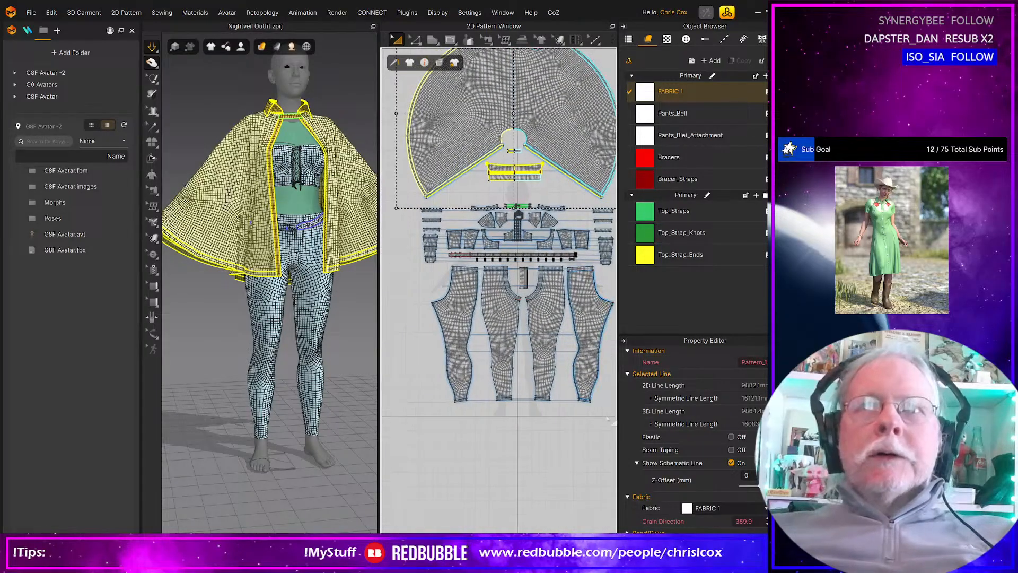
middle_click_drag(602, 419, 555, 427)
key("space")
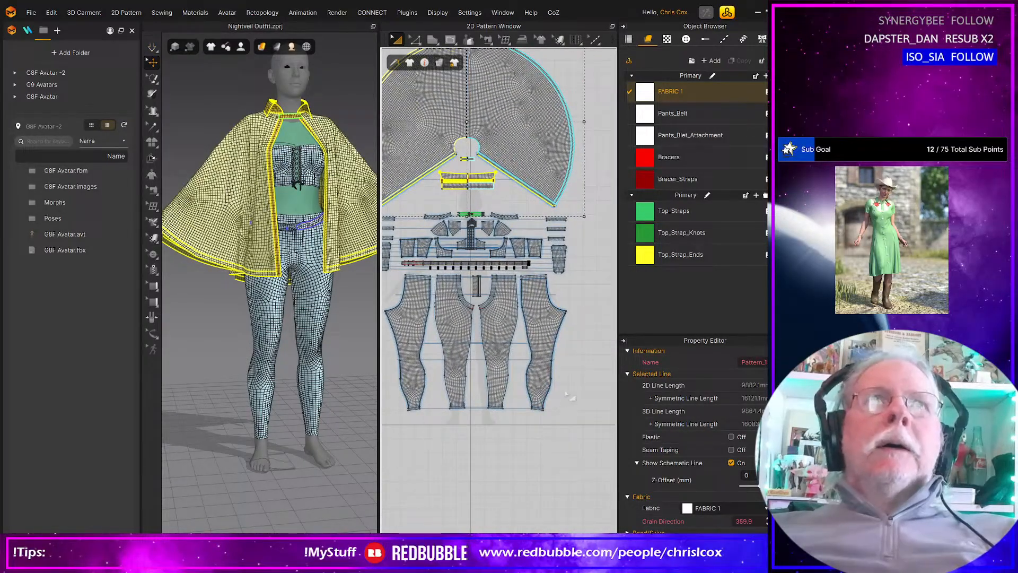
Step: Add a new fabric and name it Pants
key("ctrl+a")
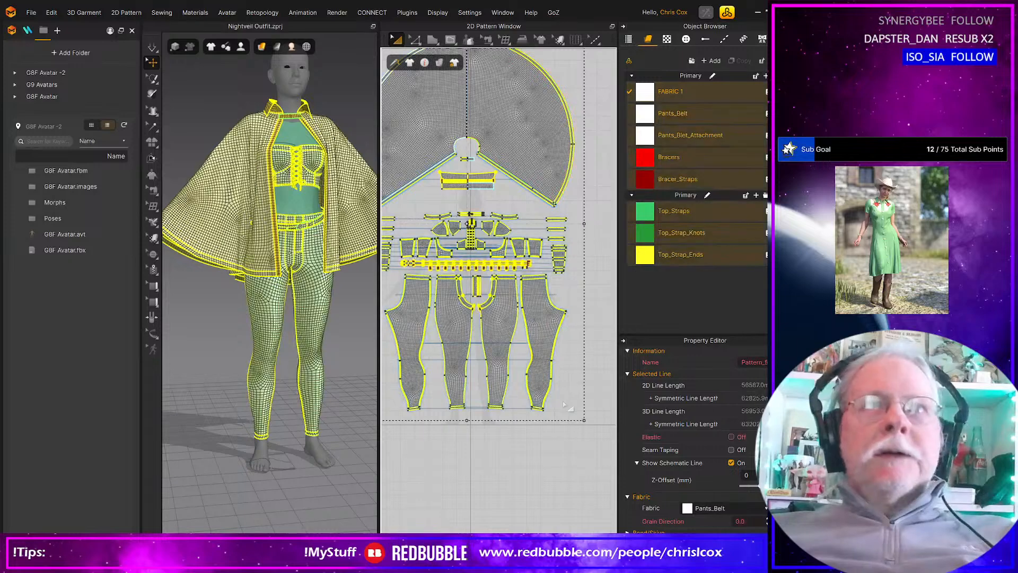
left_click_drag(587, 431, 373, 277)
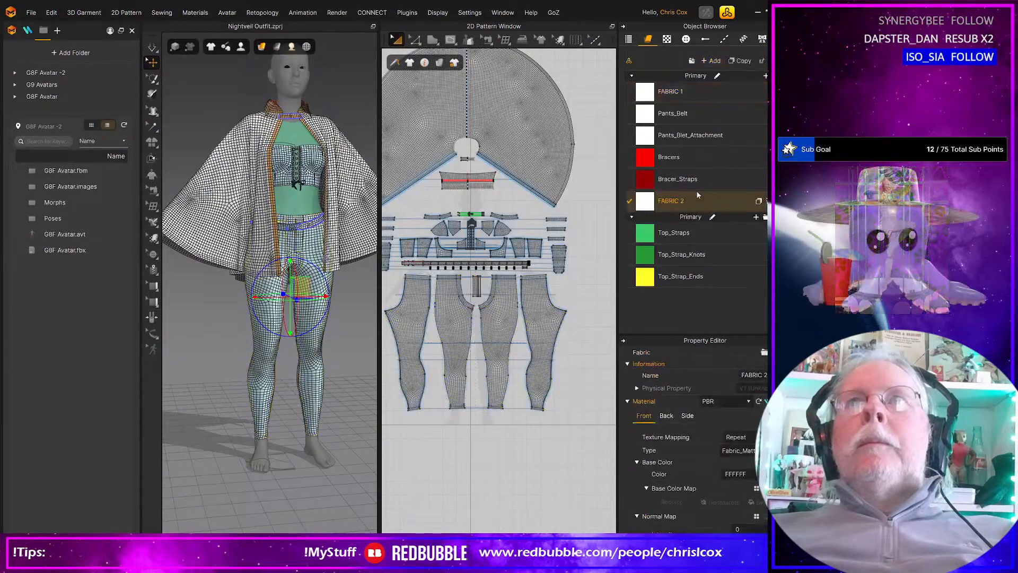
double_click(676, 199)
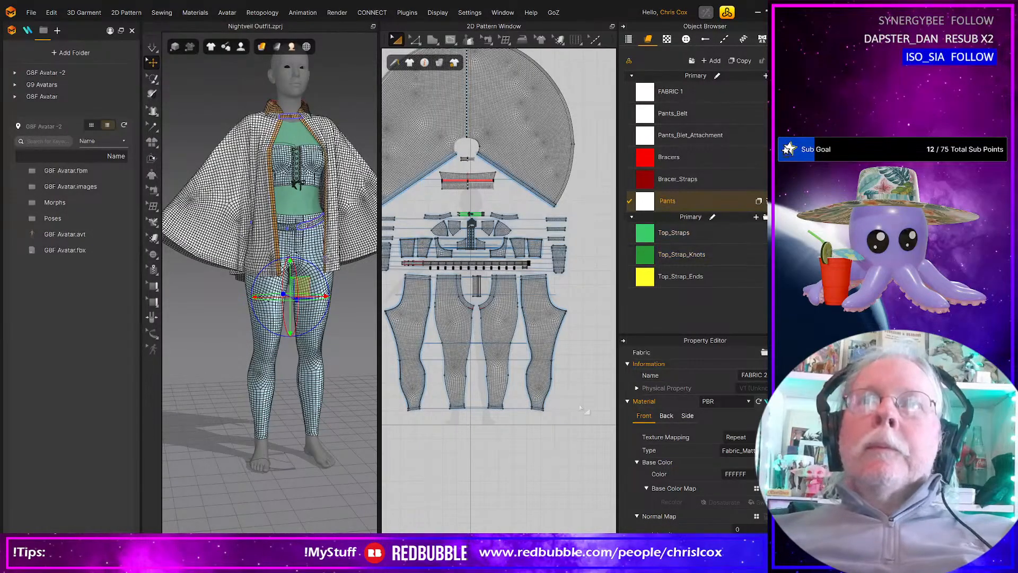
Step: Duplicate the Pants fabric as Pants_Trim and assign the copy to all the pants pieces
left_click_drag(589, 424, 383, 273)
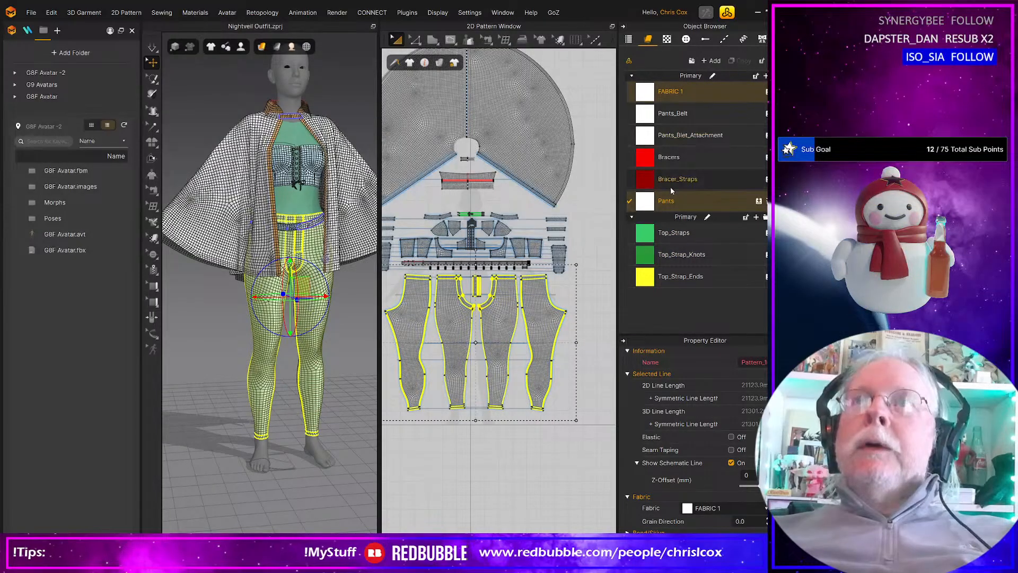
left_click(684, 206)
left_click(744, 62)
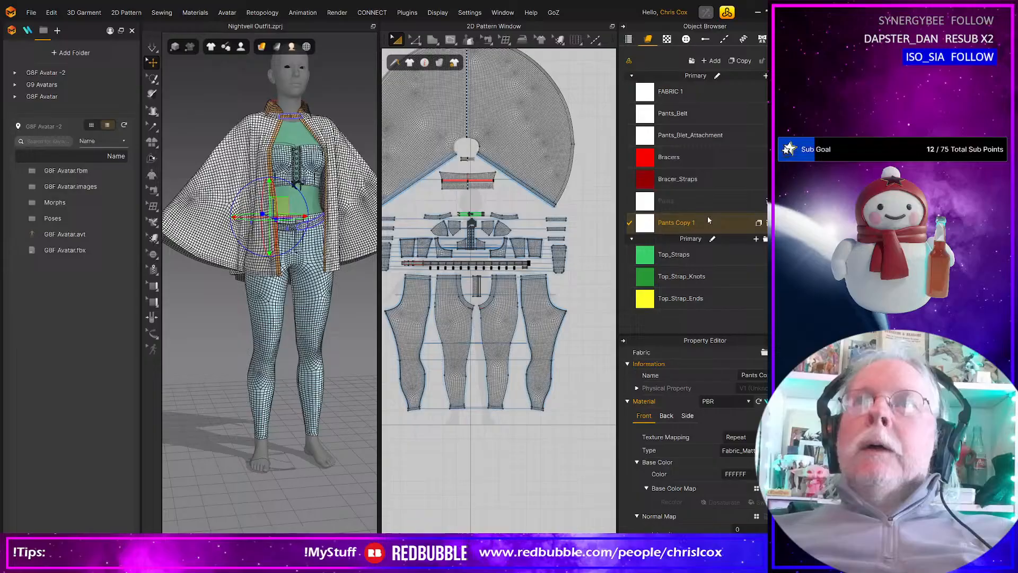
double_click(675, 224)
left_click(675, 223)
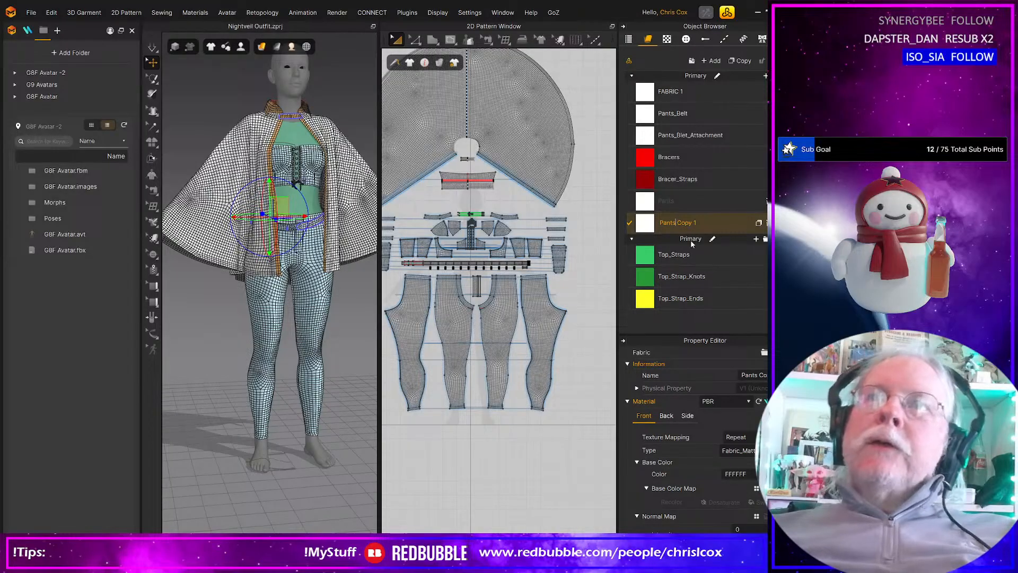
key("shift+End")
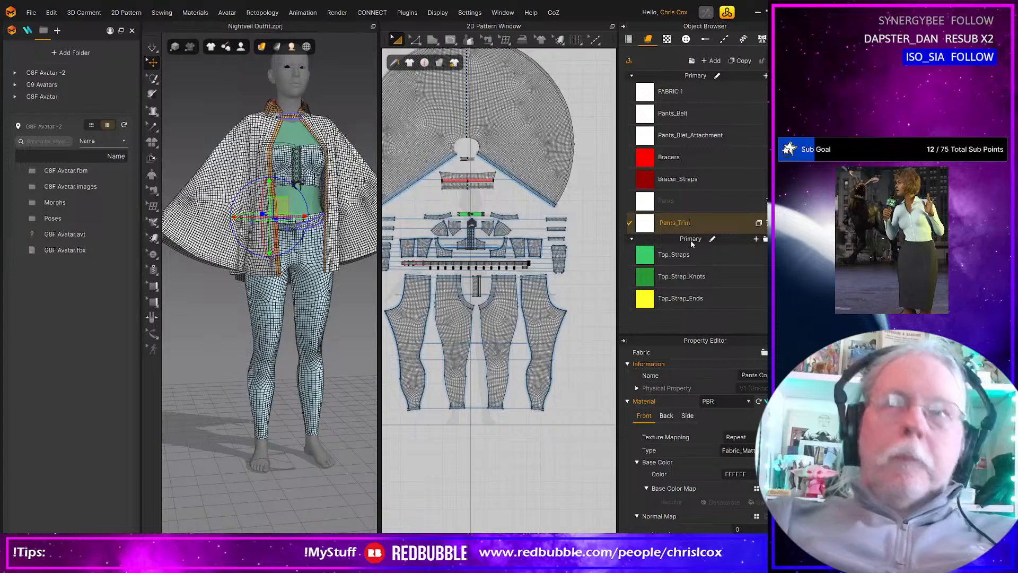
key("Return")
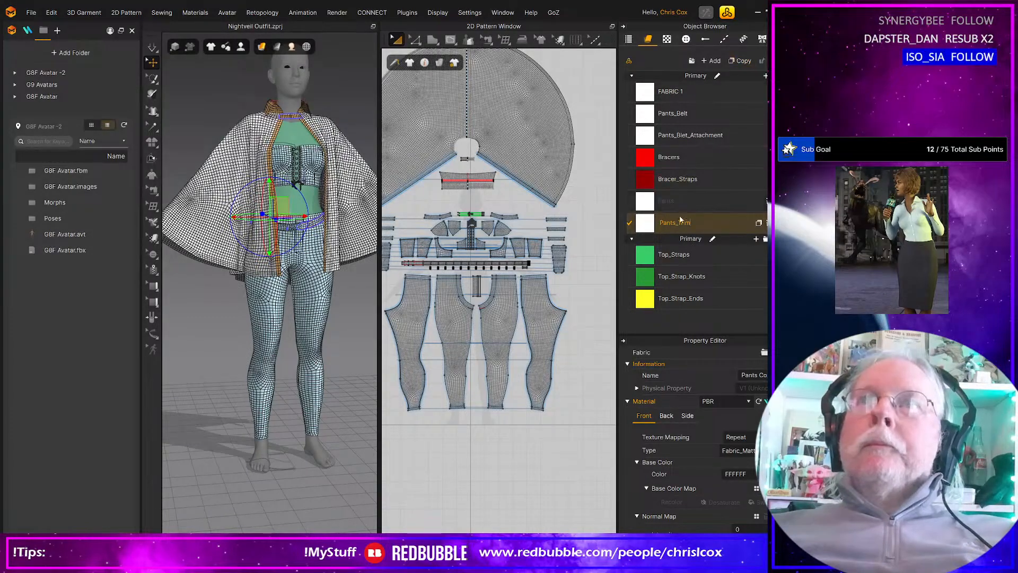
left_click_drag(575, 412, 383, 270)
left_click_drag(651, 225, 549, 336)
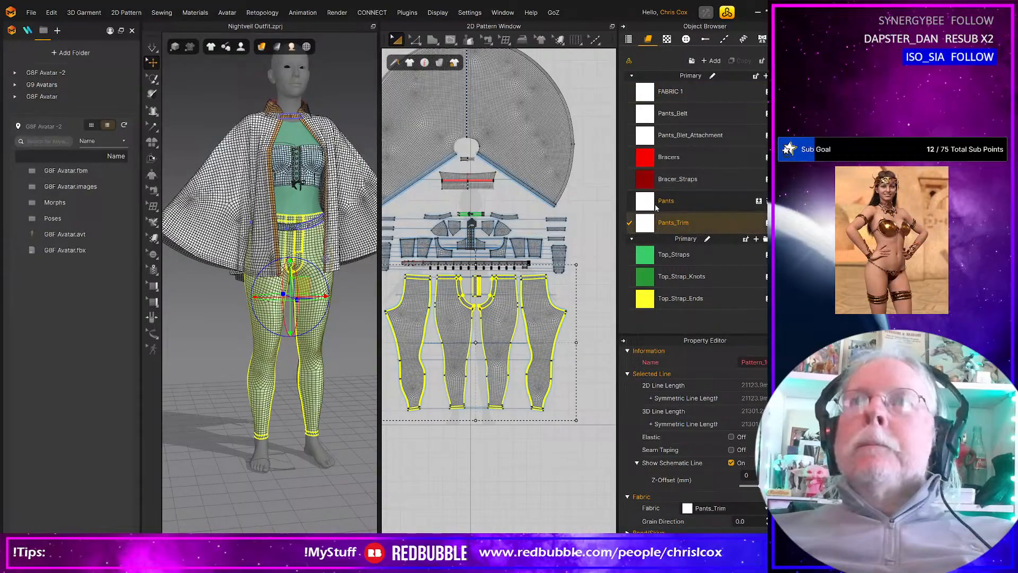
Step: Duplicate the Pants fabric again and name the copy Pants_Waist
left_click(697, 204)
left_click(740, 61)
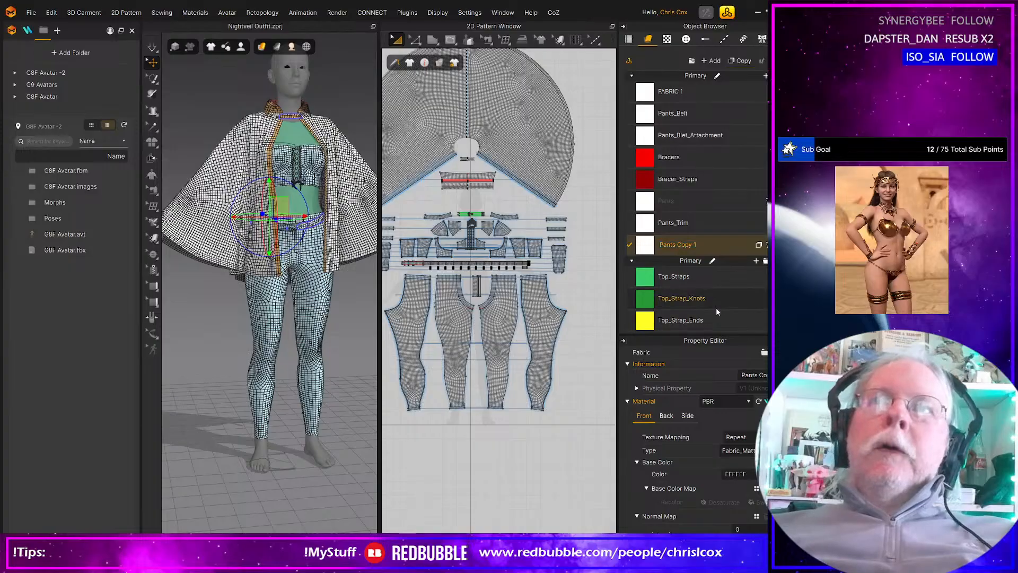
key("shift+End")
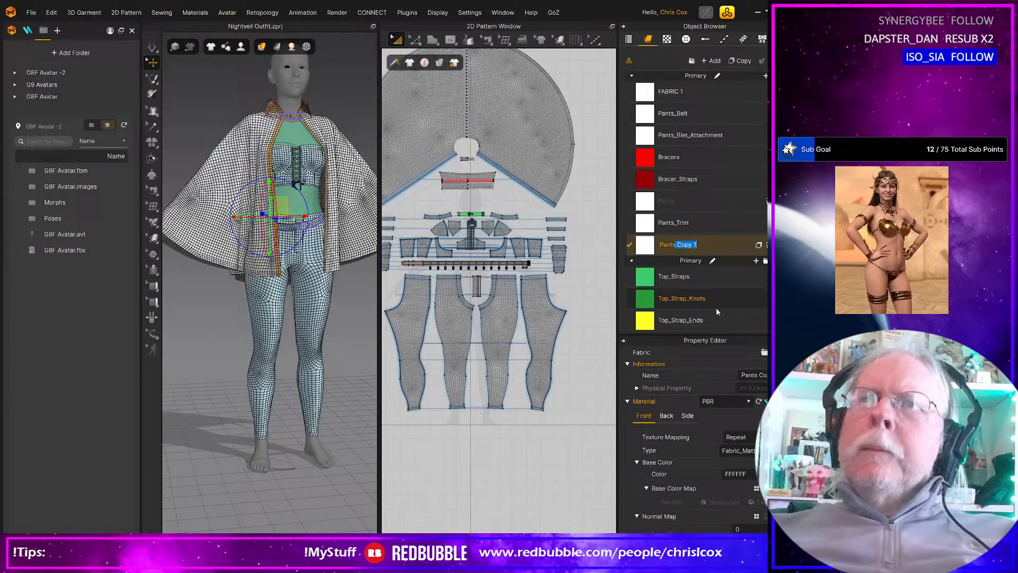
type("_")
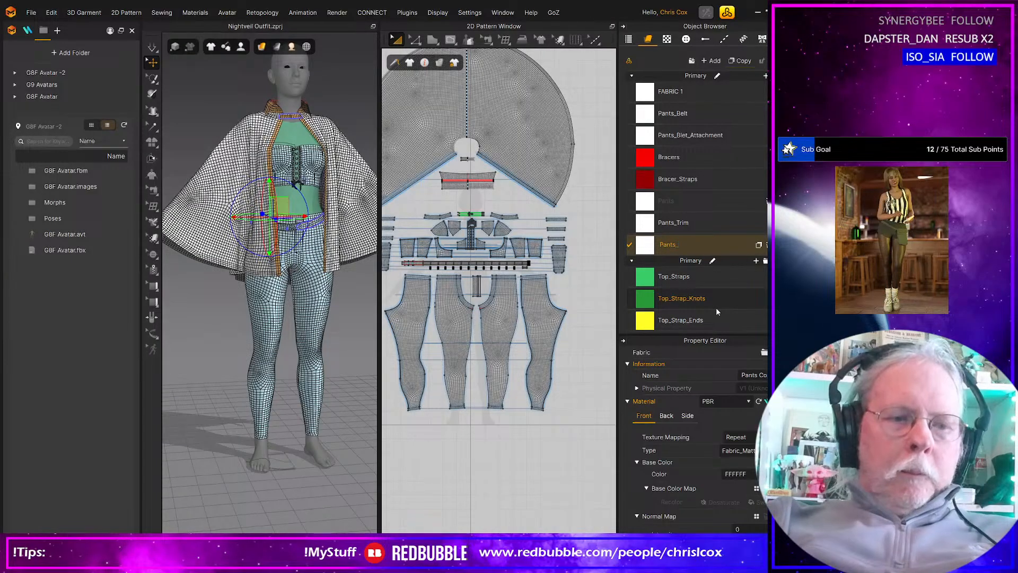
type("Waist")
key("Return")
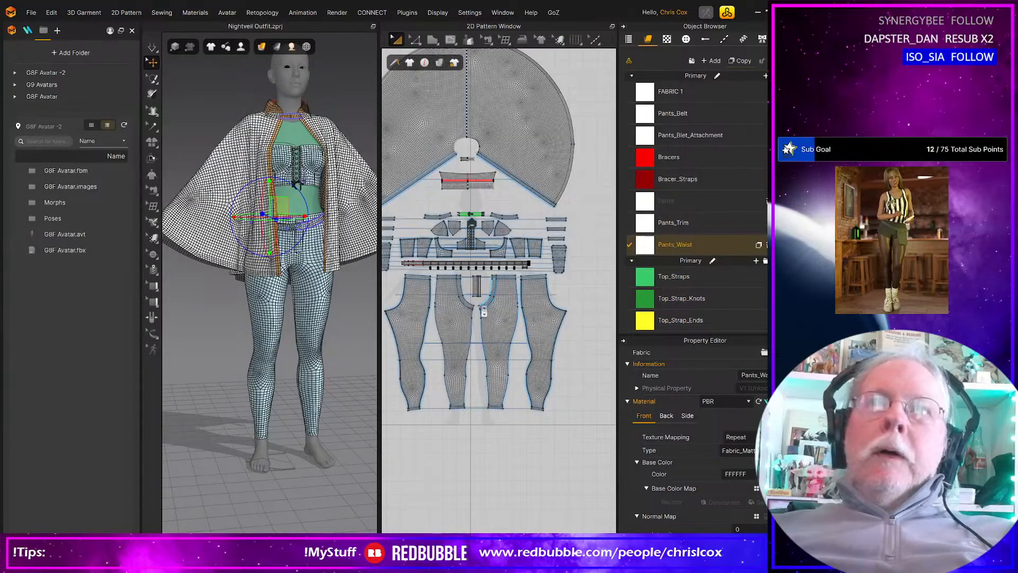
Step: Select the narrow rectangular piece between the inner pants legs and check which fabric it uses
scroll(510, 320, "up", 6)
left_click(561, 263)
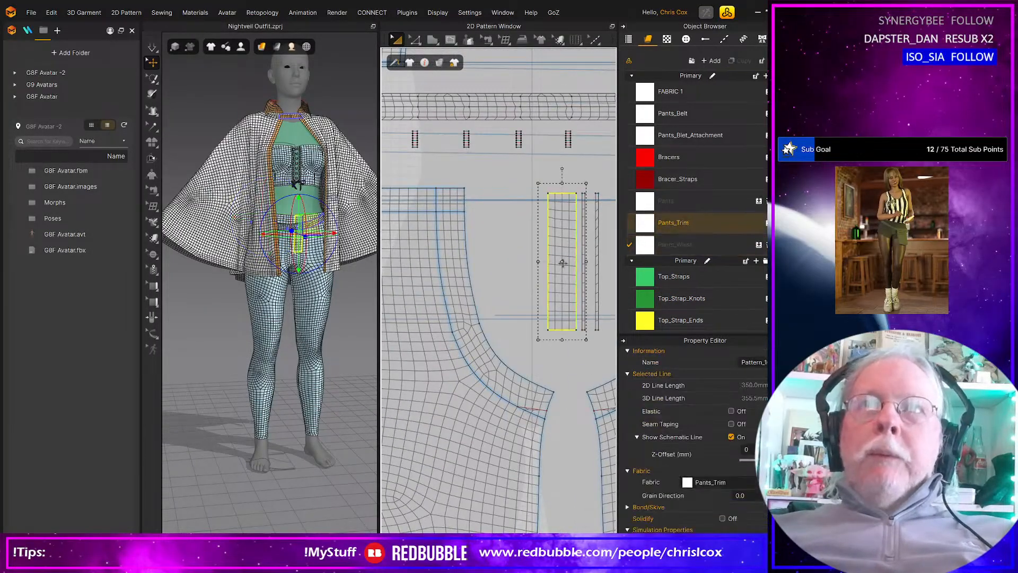
scroll(565, 272, "down", 3)
scroll(561, 328, "down", 3)
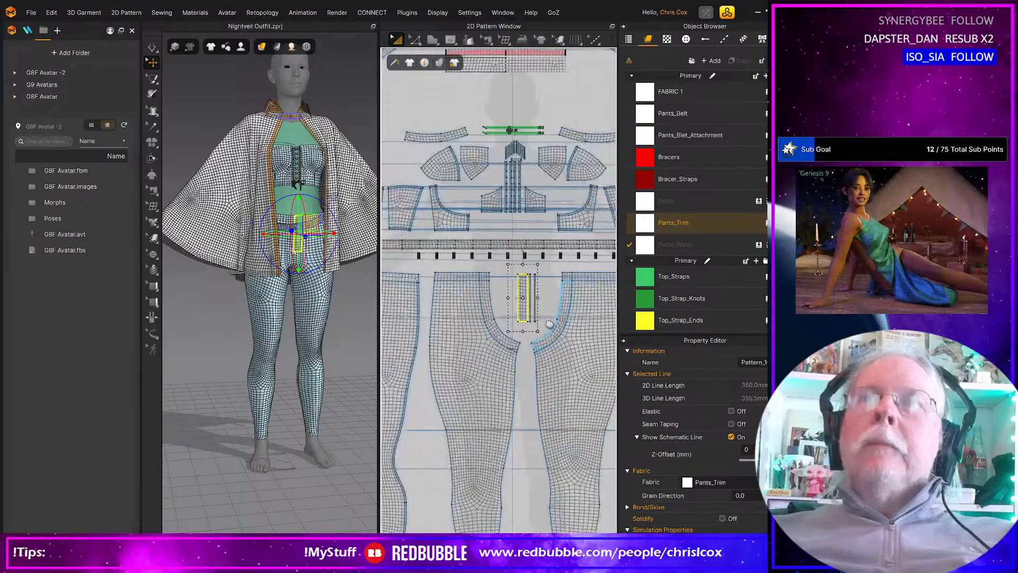
Step: Duplicate the Pants_Waist fabric and name the copy Pants_Fly
left_click(684, 244)
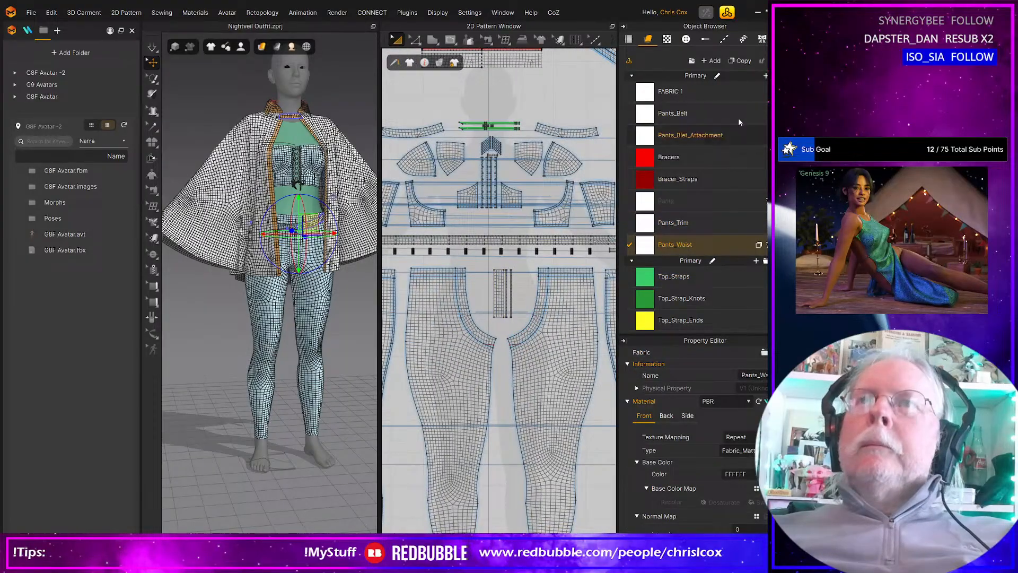
left_click(738, 61)
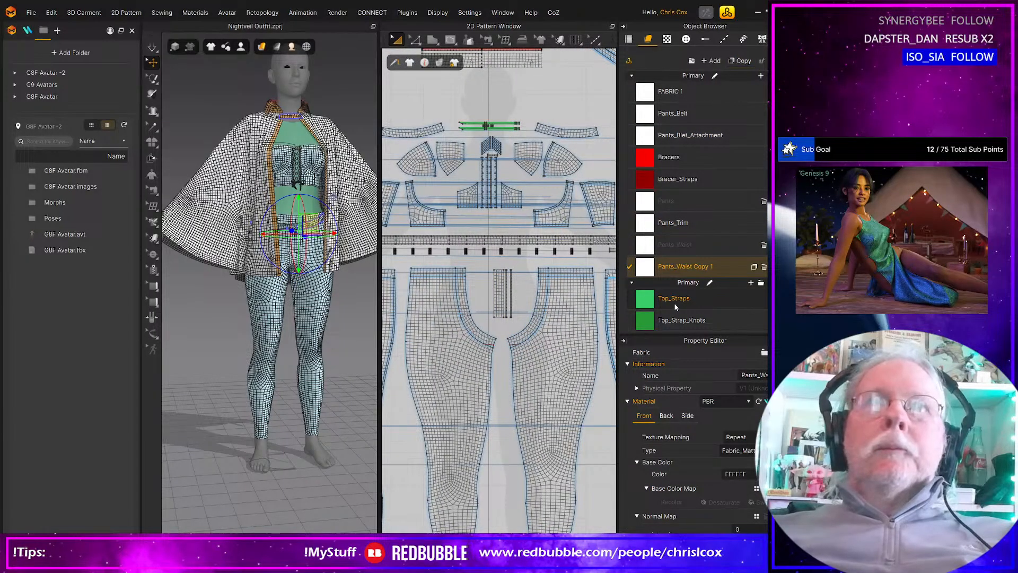
double_click(692, 269)
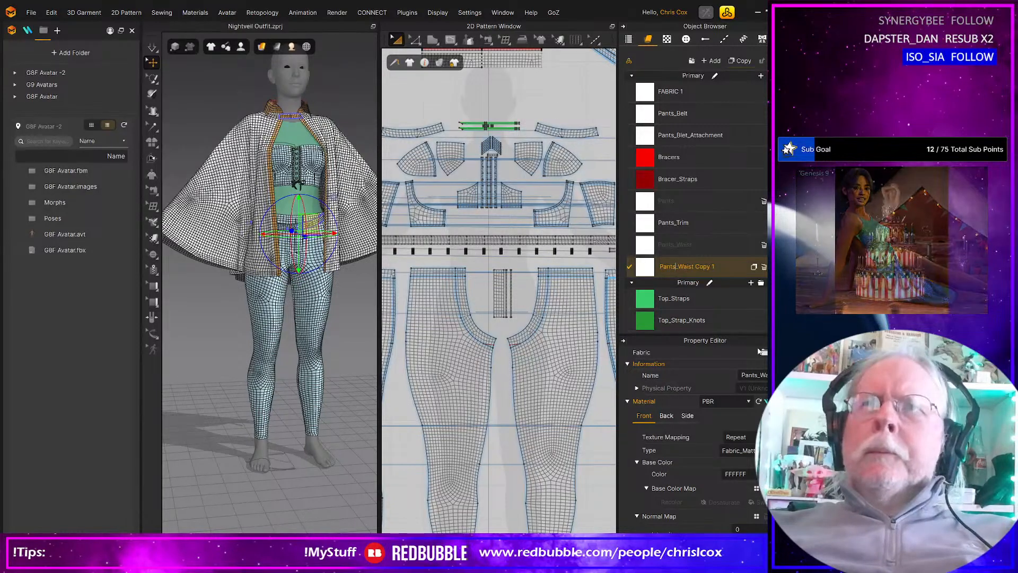
left_click_drag(678, 266, 716, 267)
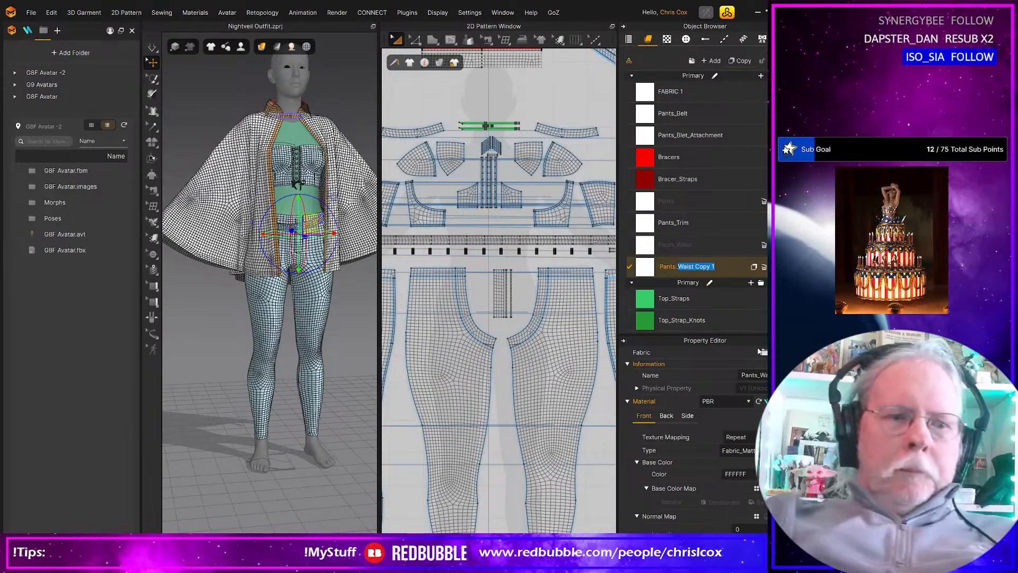
type("Fly")
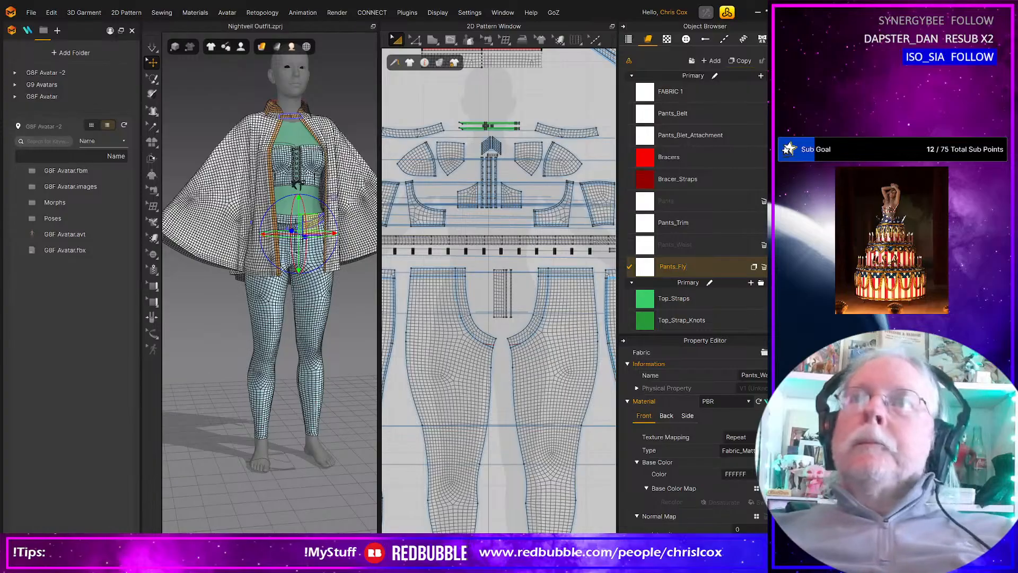
Step: Duplicate the Pants_Fly fabric and name the copy Pants_Fly_Attachment
left_click(740, 61)
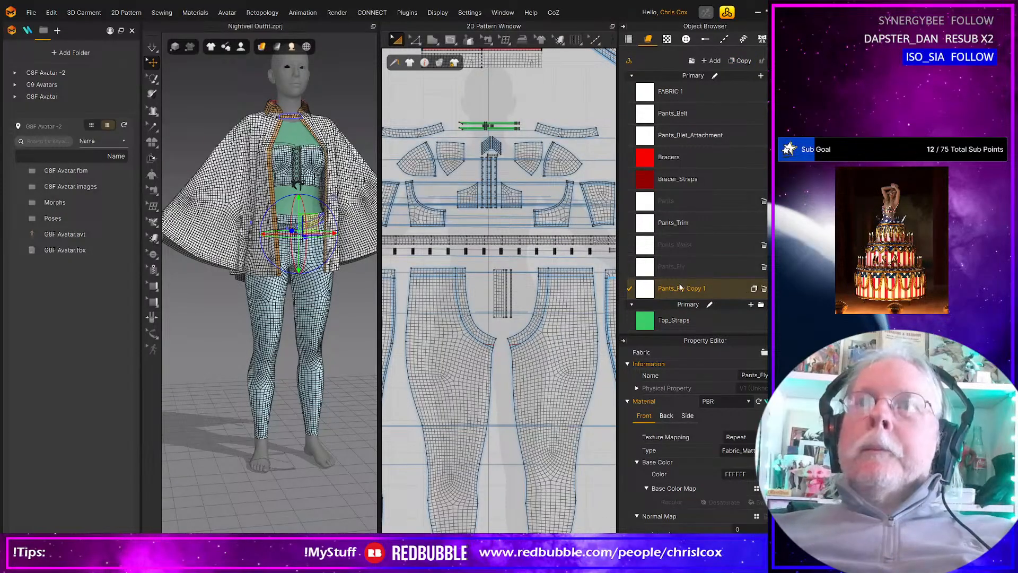
double_click(681, 287)
left_click(687, 288)
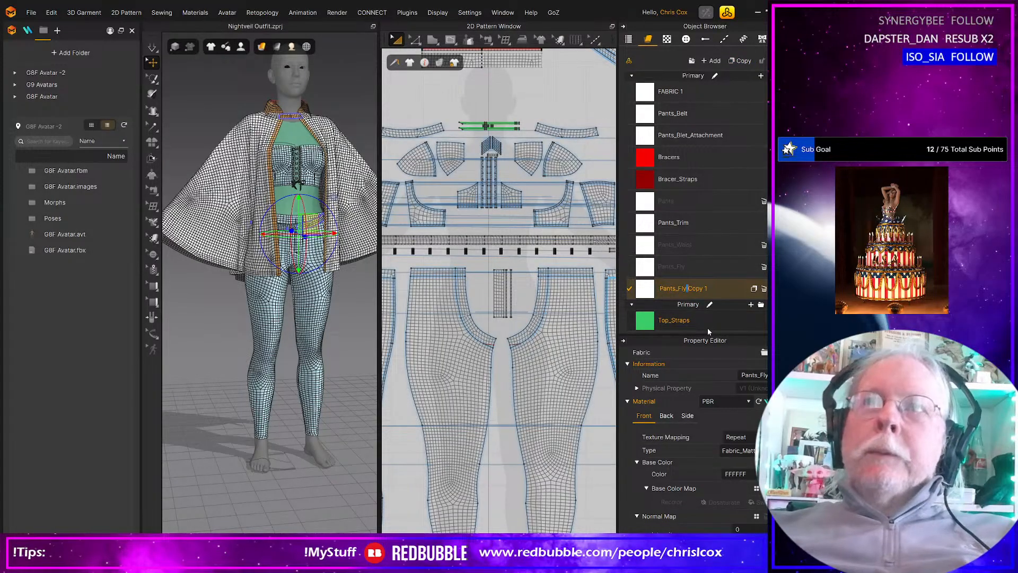
key("shift+End")
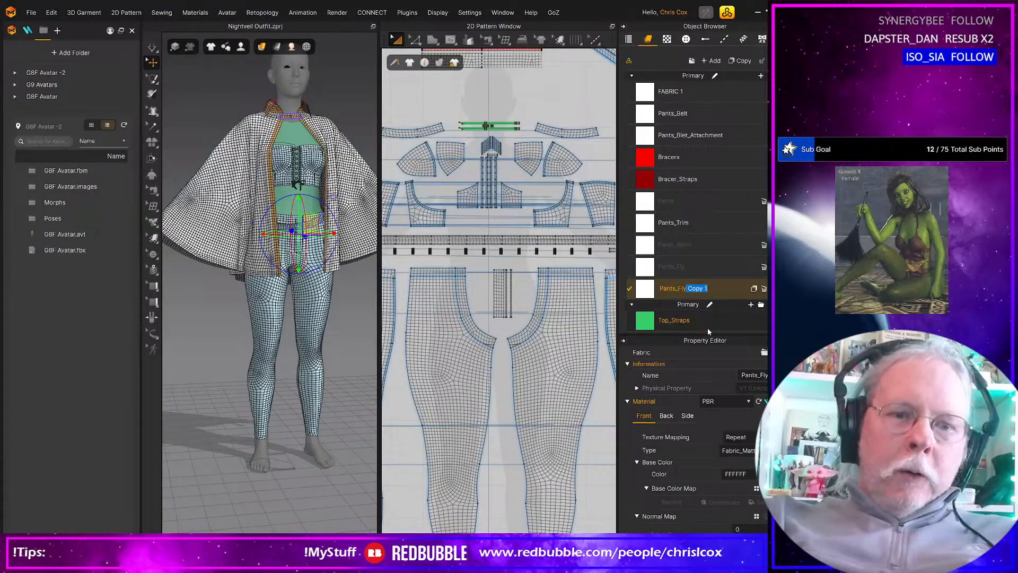
type("_")
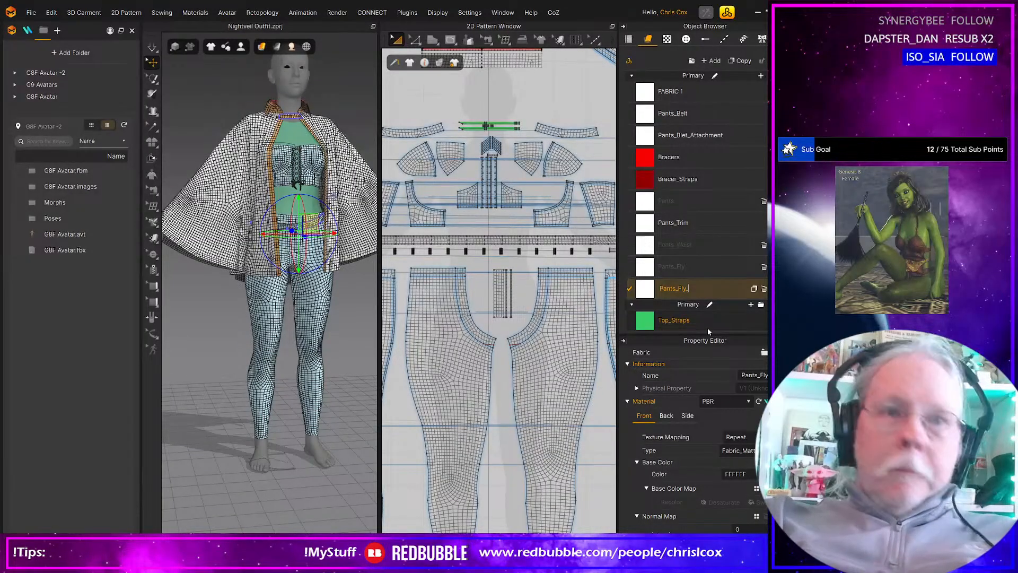
type("Attachment")
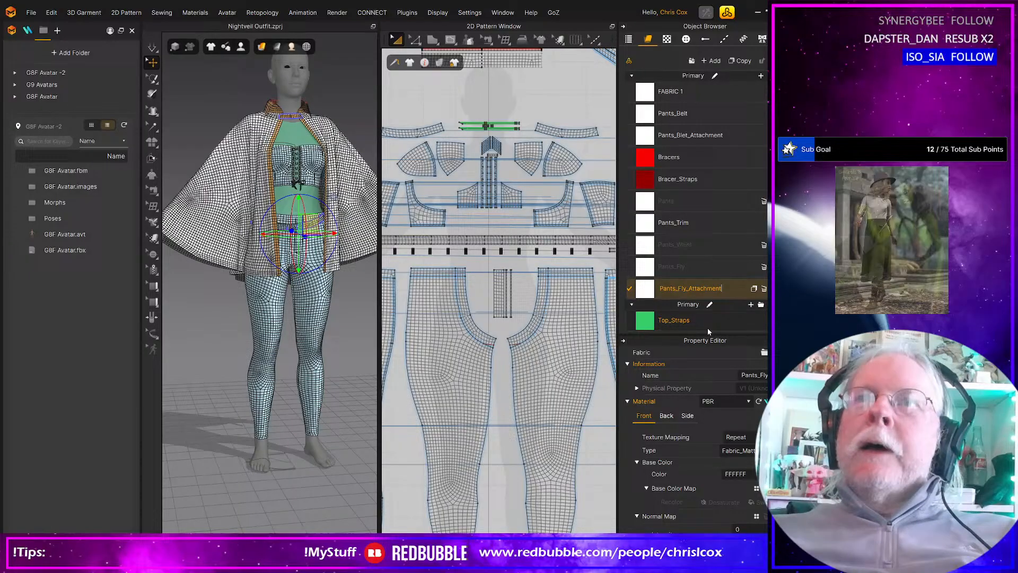
key("Return")
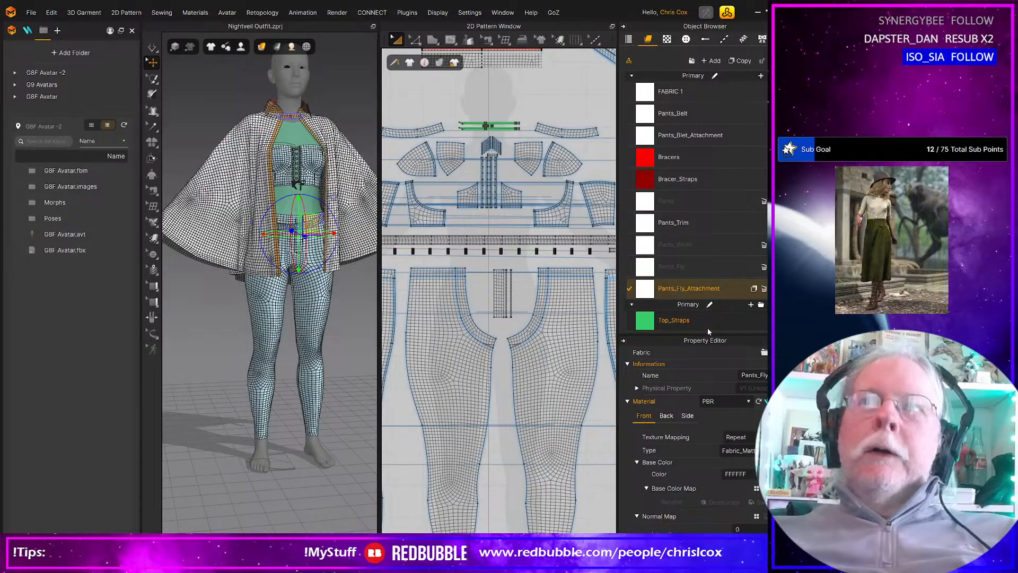
Step: Set the base color of the Pants_Fly_Attachment fabric to bright magenta F700FB
scroll(535, 328, "down", 3)
scroll(530, 326, "up", 5)
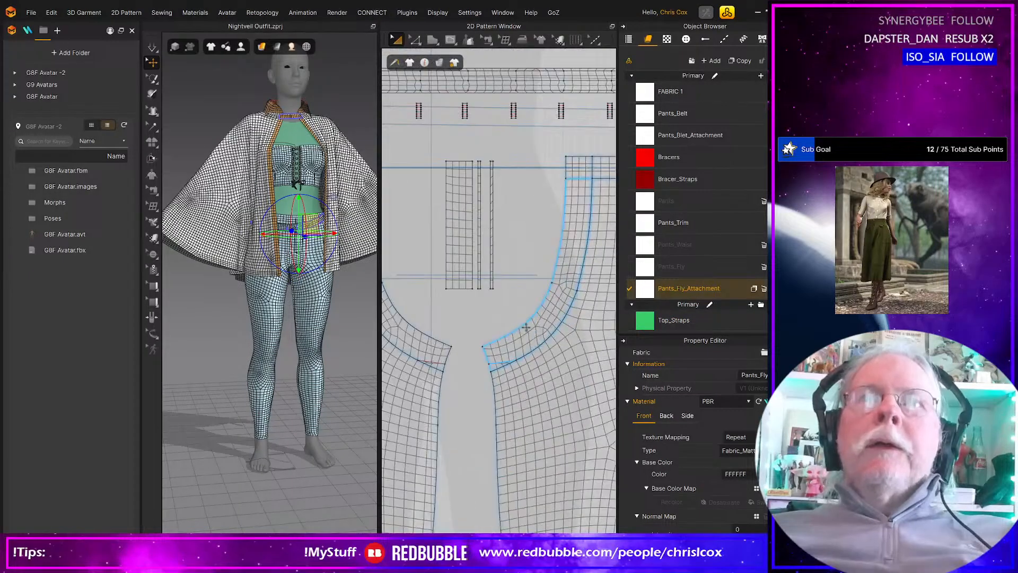
scroll(580, 352, "down", 5)
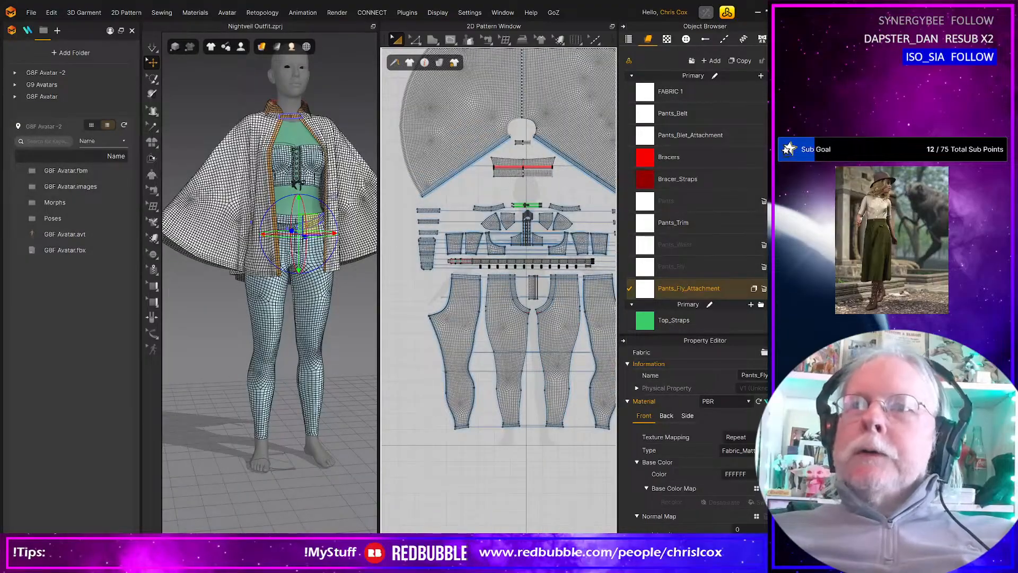
left_click(767, 474)
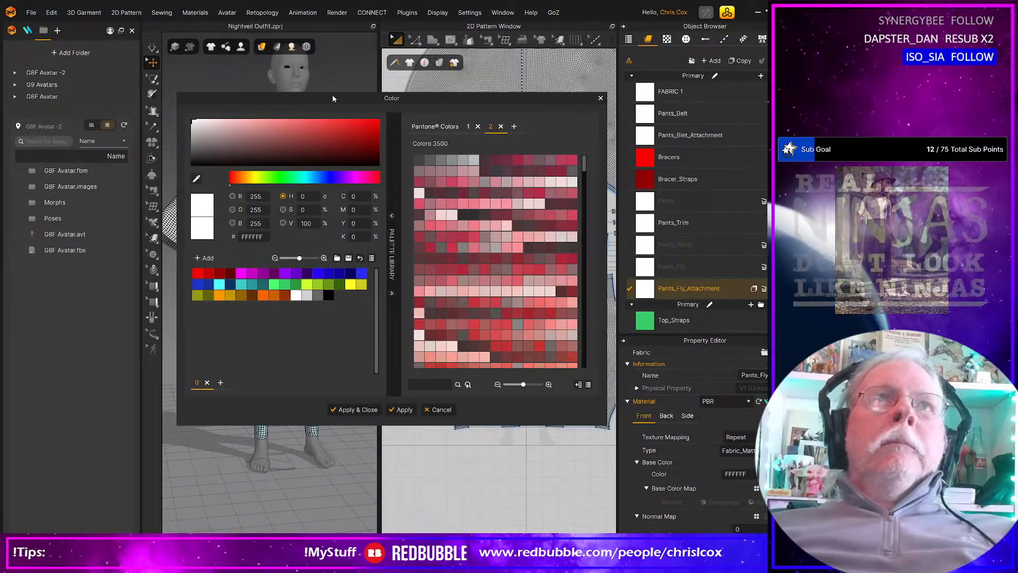
left_click_drag(334, 97, 276, 97)
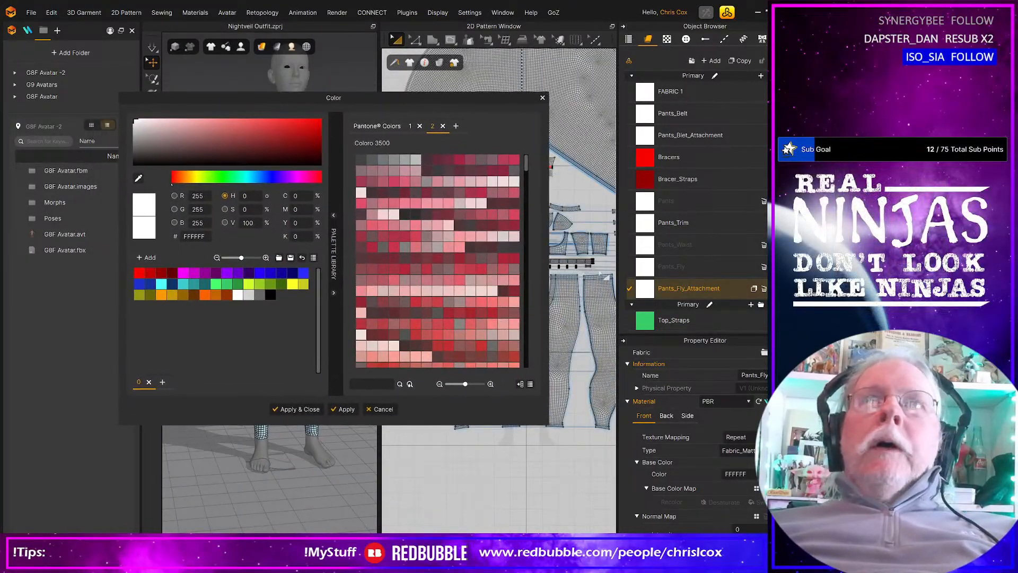
left_click(185, 274)
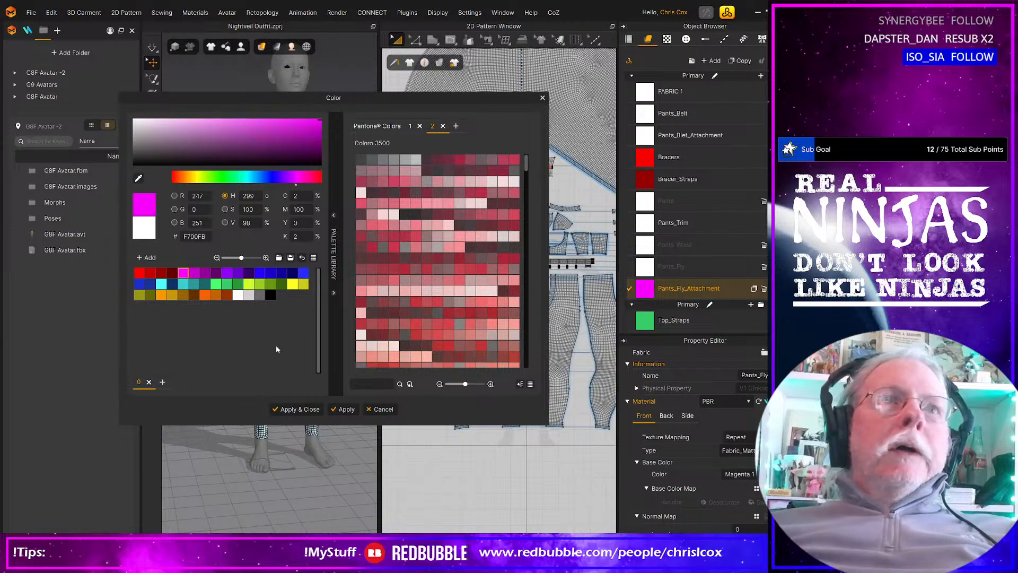
left_click(346, 411)
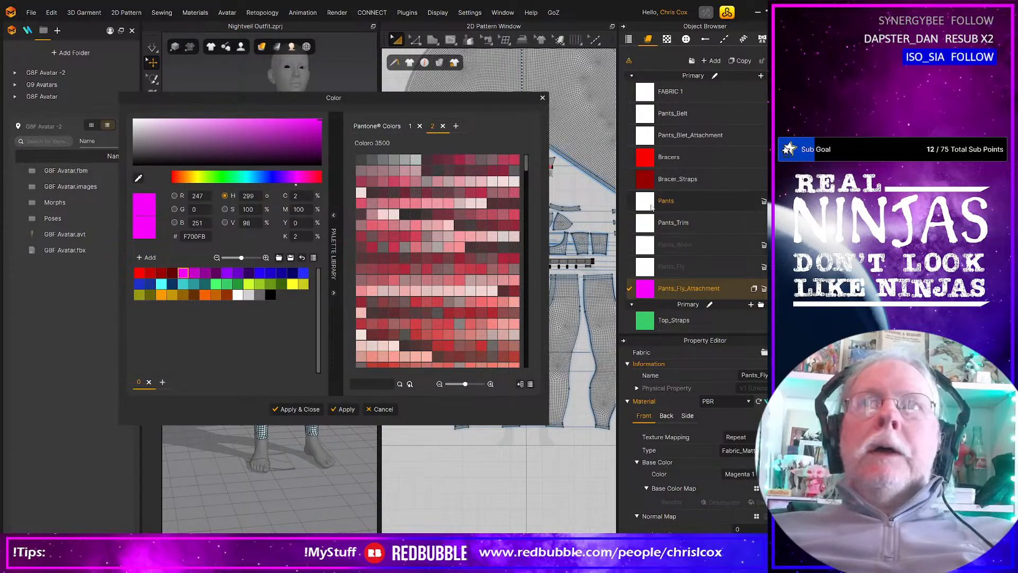
Step: Color the Pants fabric purple 920097 and the Pants_Trim fabric dark purple 620064
left_click(652, 207)
left_click(204, 273)
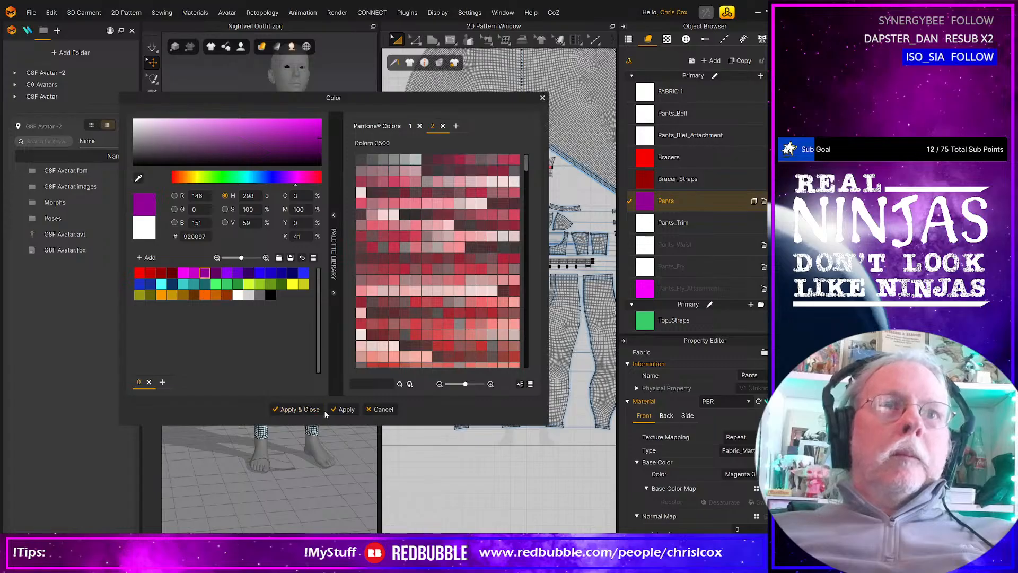
left_click(346, 410)
left_click(672, 222)
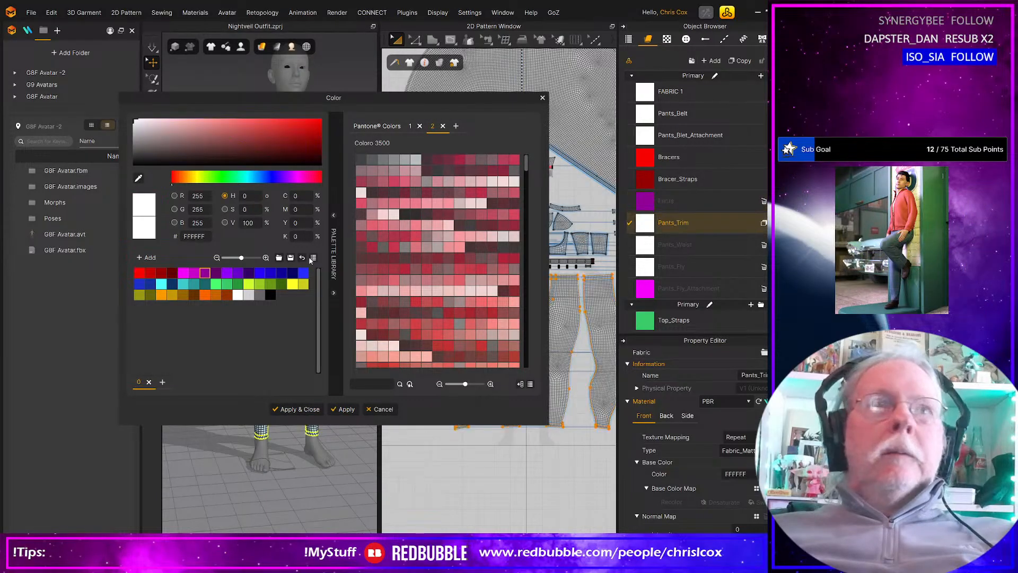
left_click(216, 273)
left_click(346, 410)
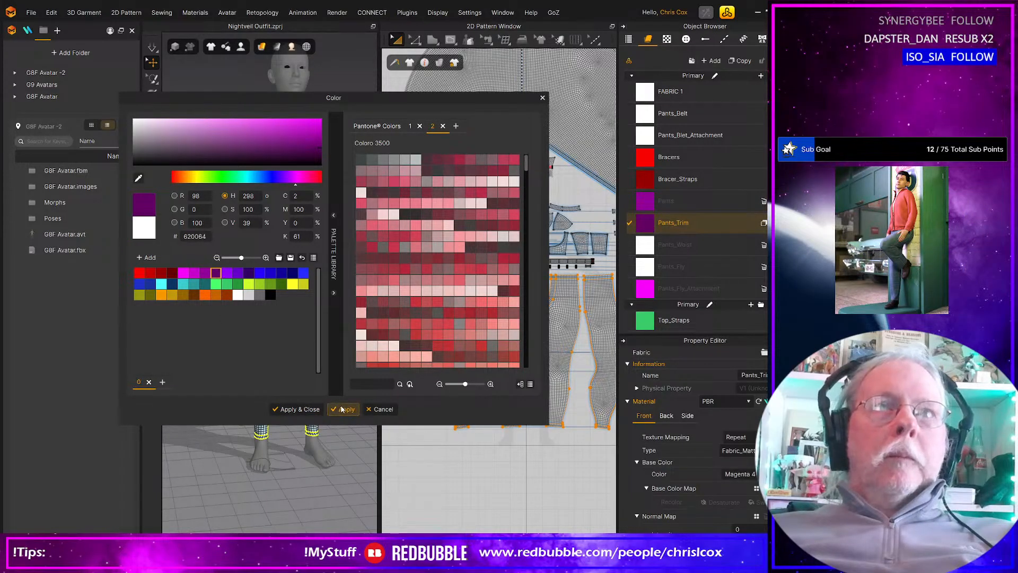
Step: Color the Pants_Waist fabric violet 9300FC and the Pants_Fly fabric with the darker Violet 2 swatch
left_click(674, 244)
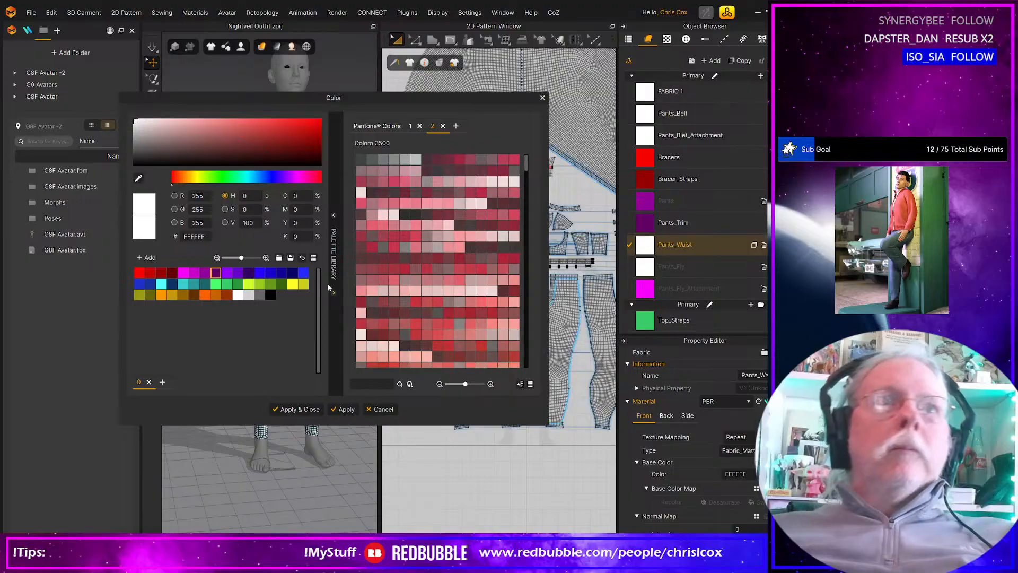
left_click(227, 273)
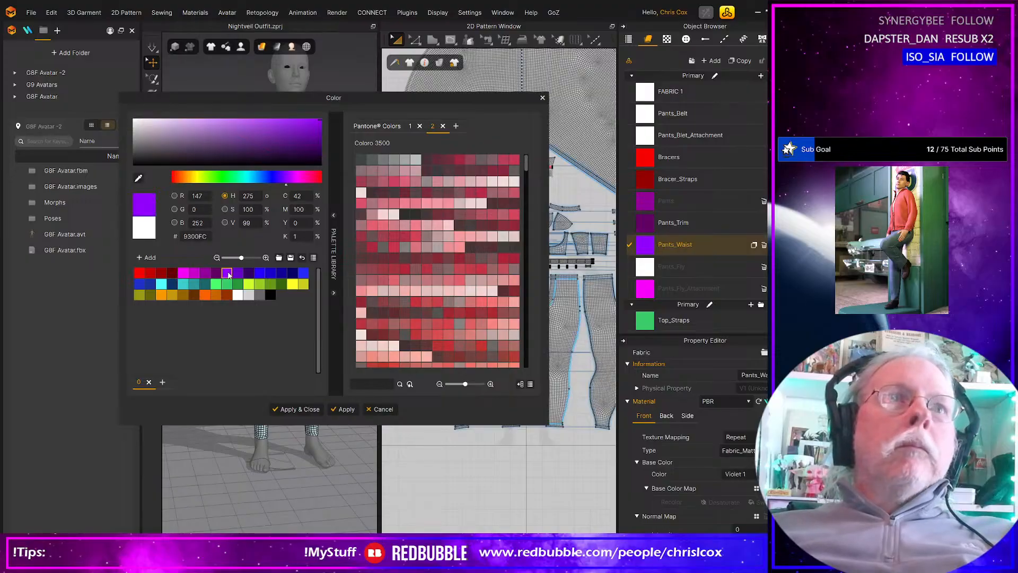
left_click(346, 409)
left_click(672, 267)
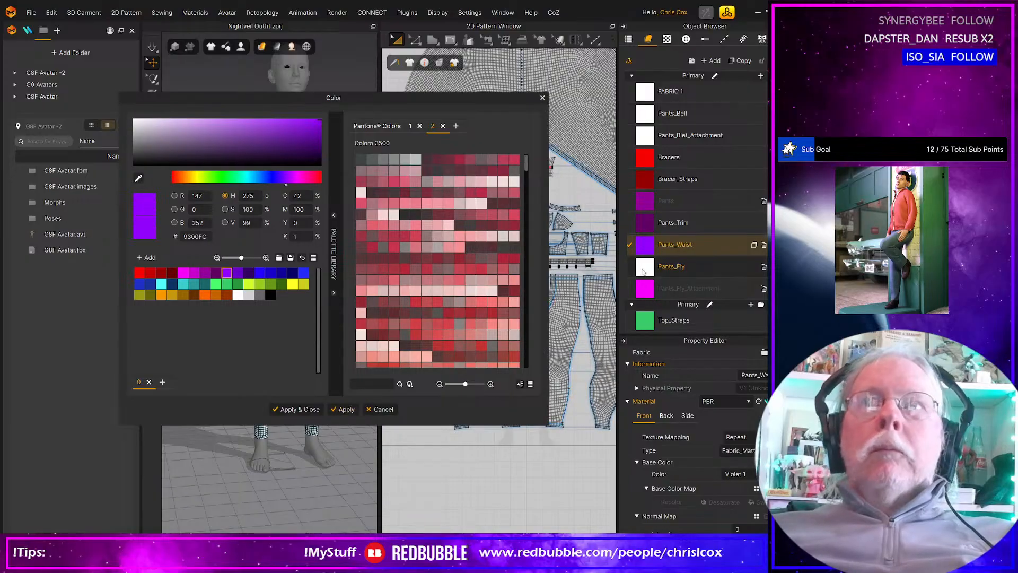
left_click(237, 273)
left_click(298, 409)
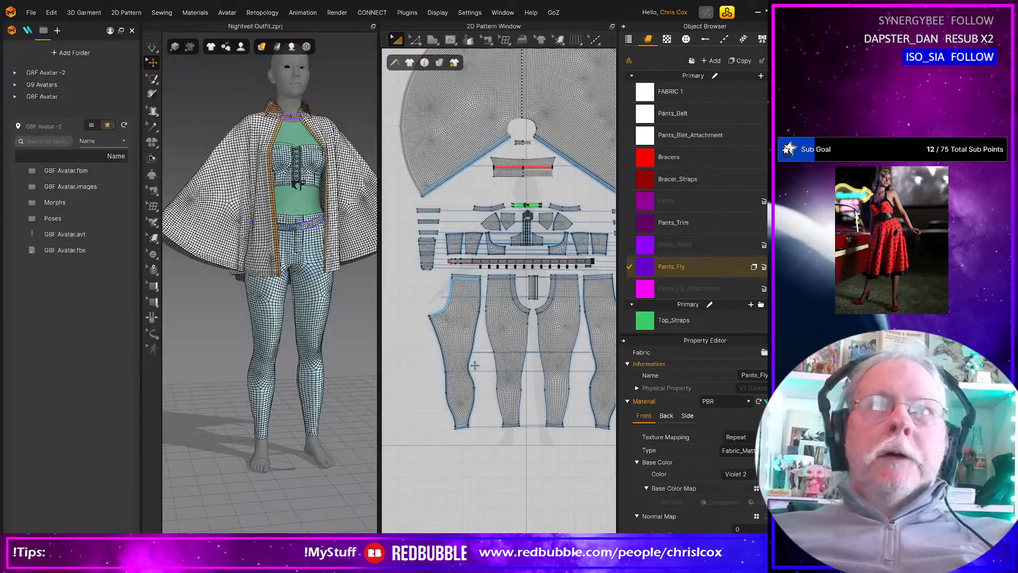
scroll(488, 356, "down", 3)
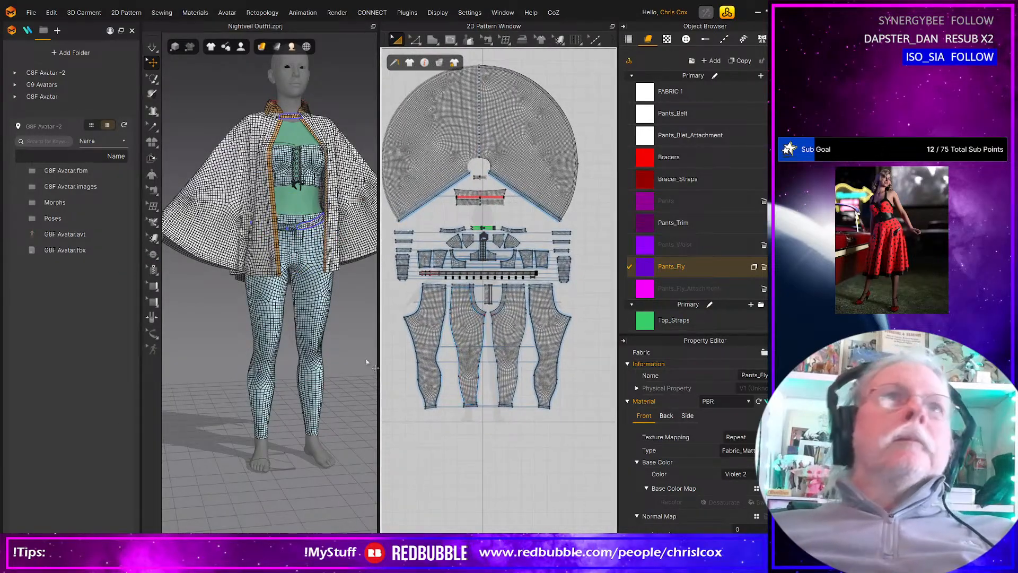
key("ctrl+a")
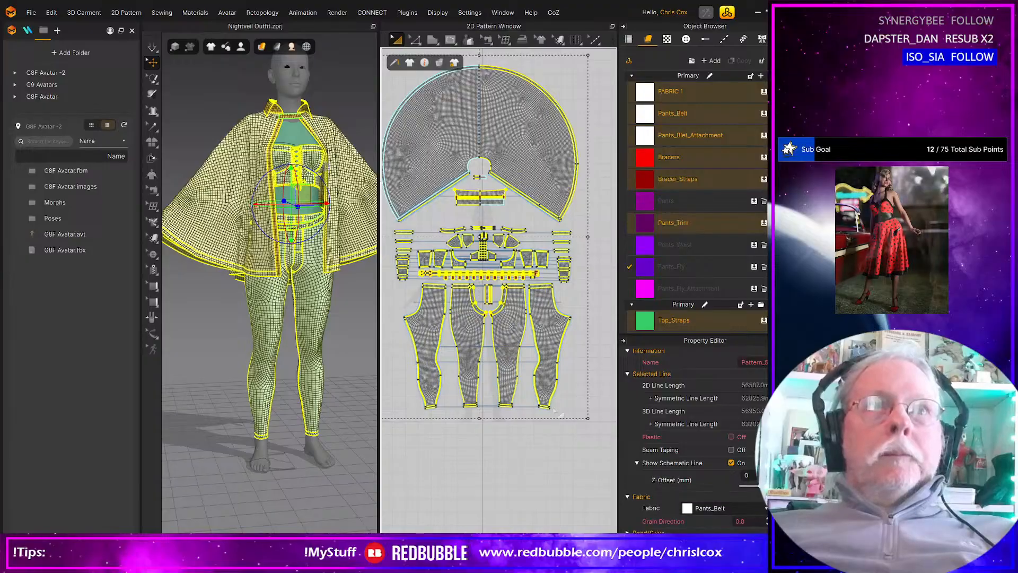
left_click(588, 434)
left_click_drag(585, 429, 398, 282)
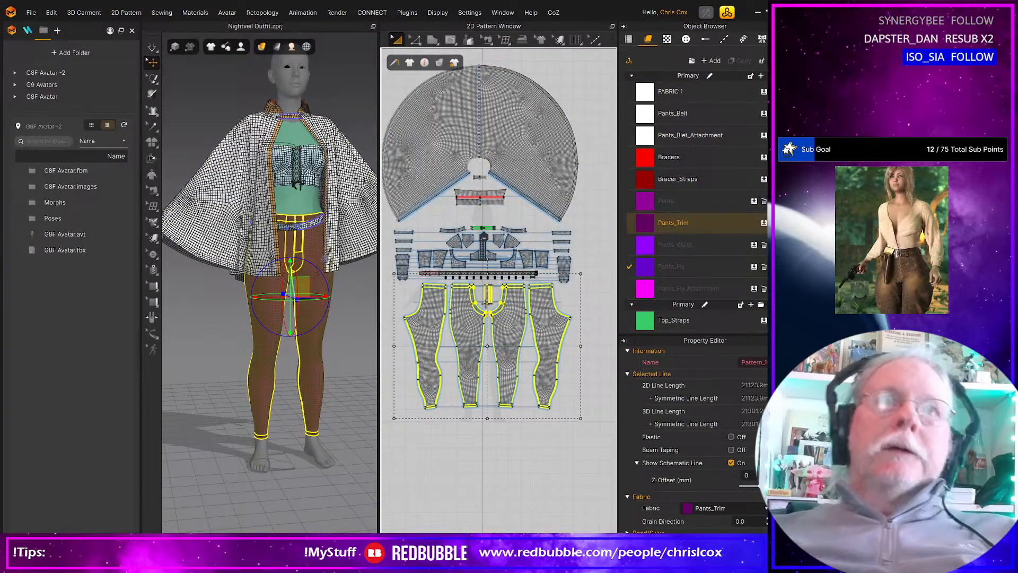
left_click(602, 271)
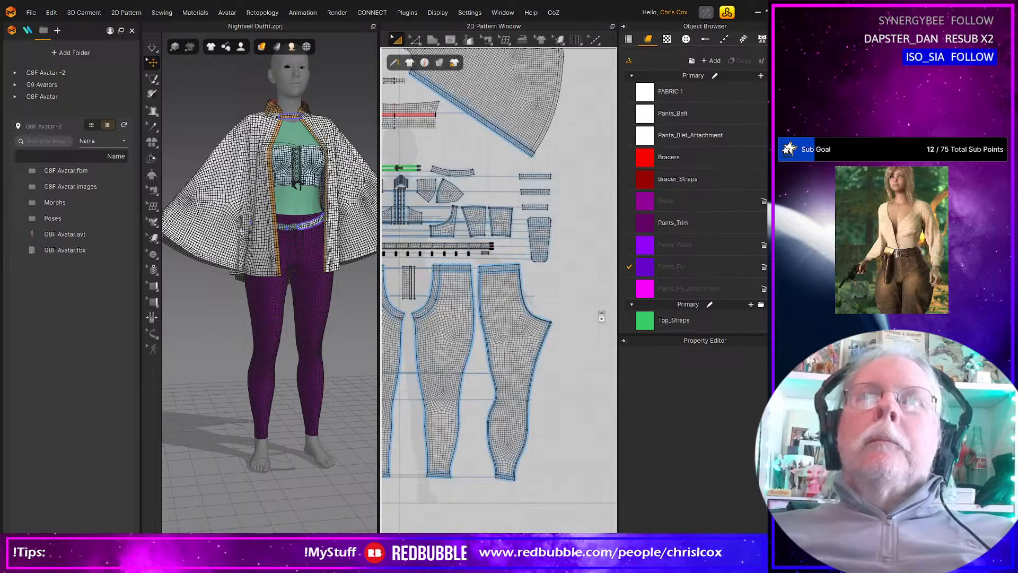
Step: Select the four large pants leg pieces in the 2D pattern and assign the Pants fabric to them
scroll(604, 317, "up", 5)
left_click(518, 327, "shift")
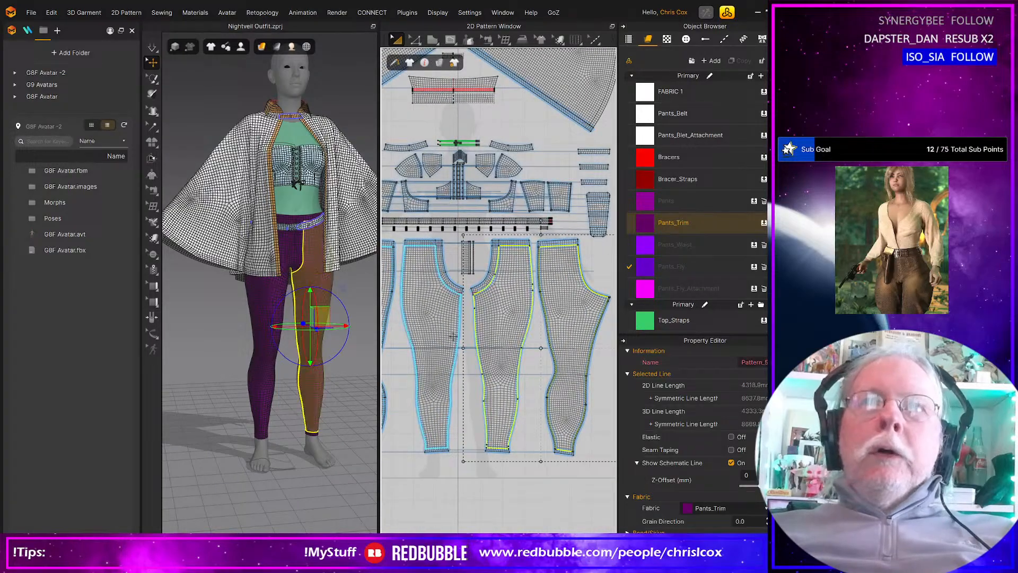
left_click(430, 336, "shift")
middle_click_drag(430, 335, 517, 330)
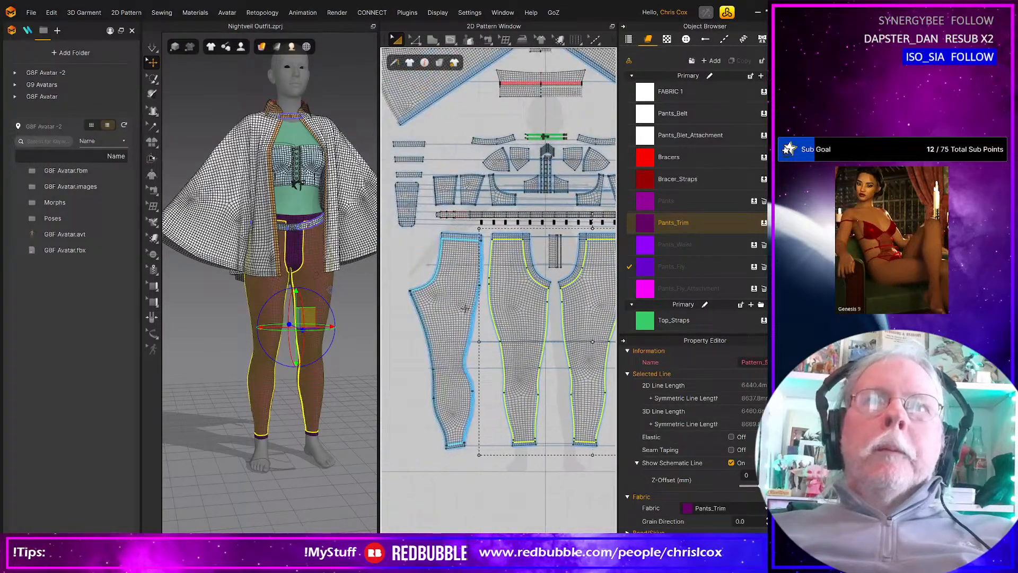
left_click(456, 345, "shift")
left_click_drag(650, 196, 533, 306)
Step: Select both curved crotch pieces along the inner pants legs and assign the Pants fabric to them
scroll(501, 333, "up", 2)
scroll(502, 333, "up", 5)
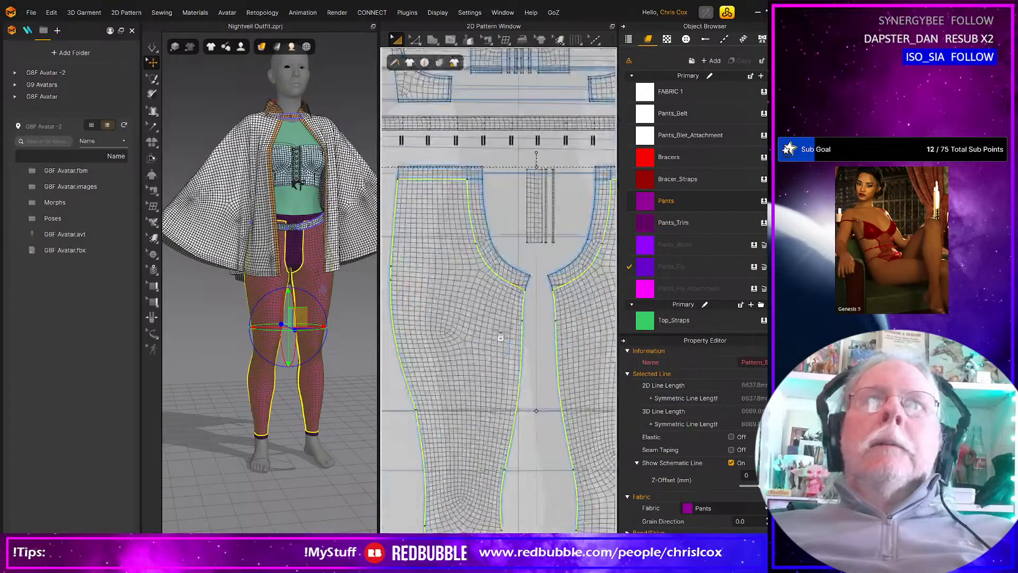
left_click(498, 328)
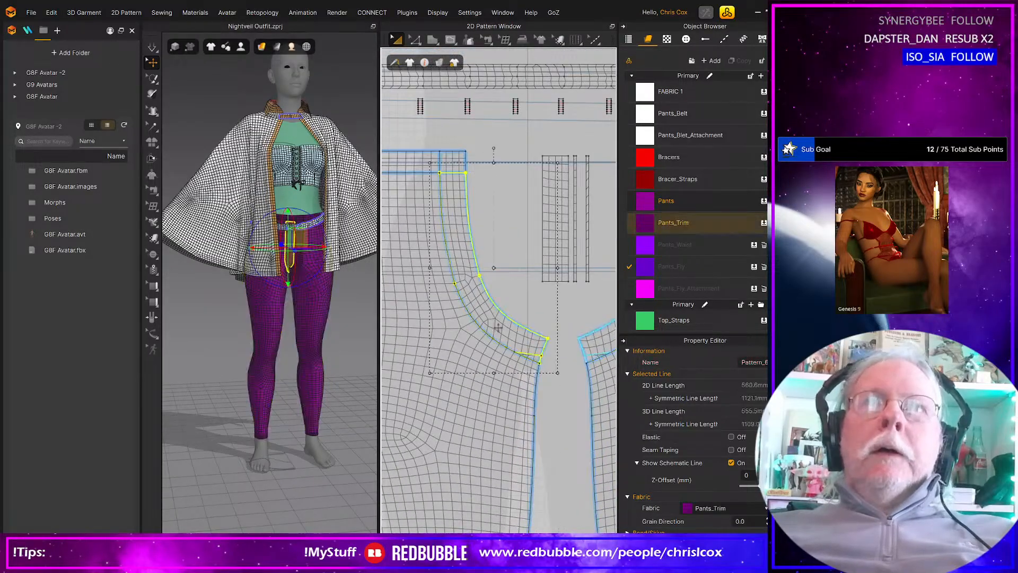
left_click(585, 344, "shift")
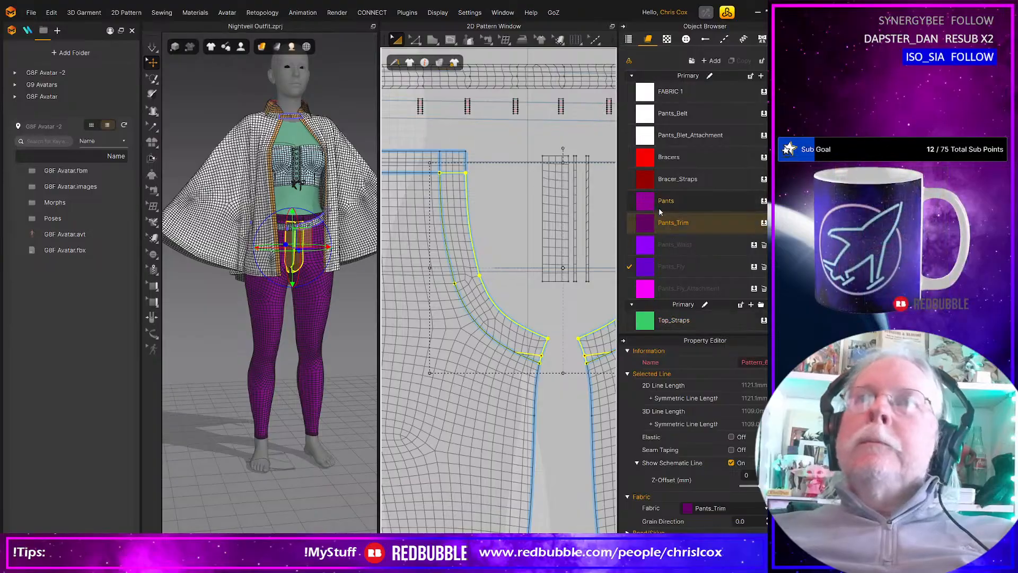
left_click_drag(659, 206, 529, 347)
scroll(528, 347, "down", 6)
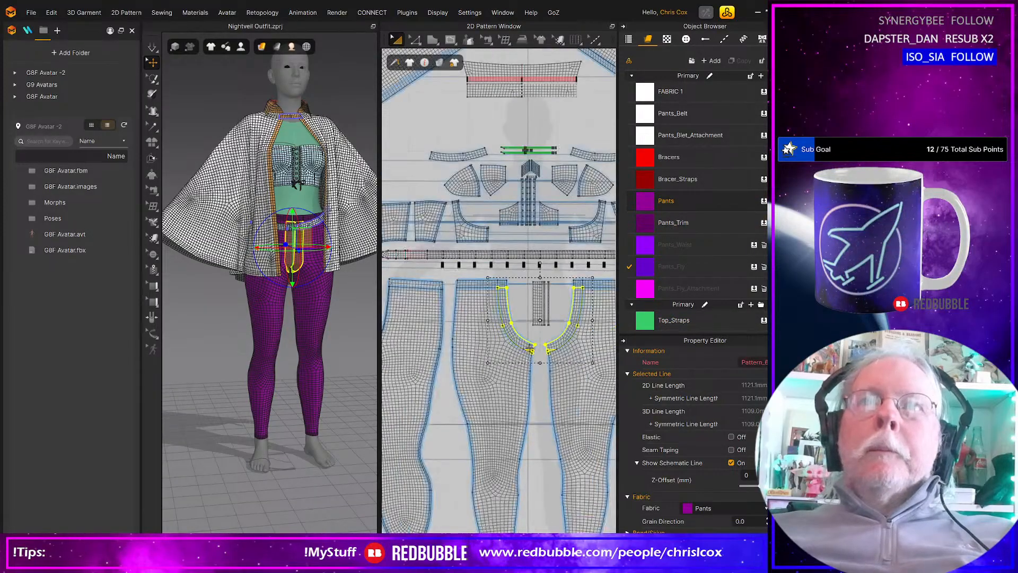
scroll(504, 363, "up", 4)
scroll(503, 363, "up", 2)
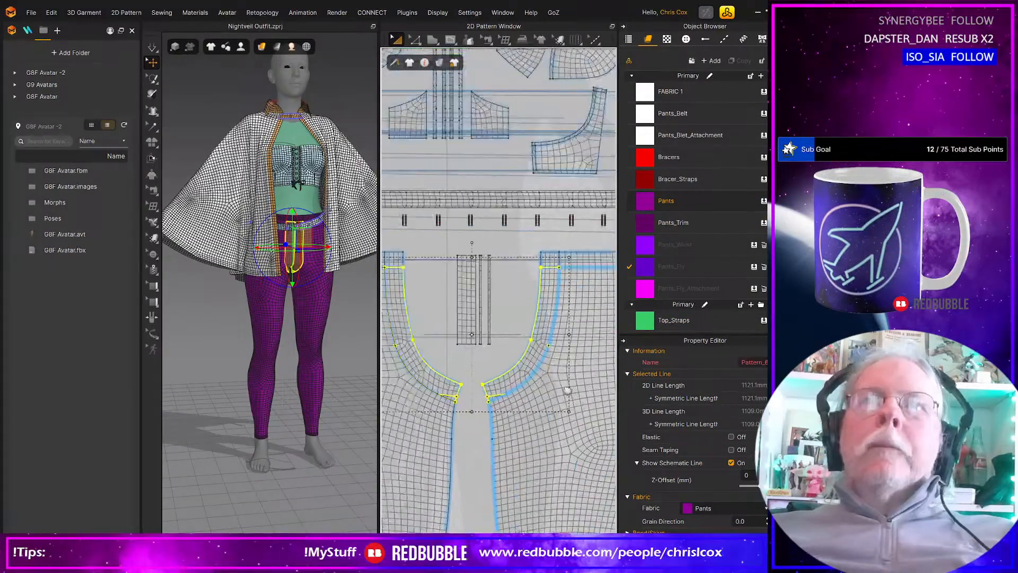
Step: Select the waistband strips along the upper edge of all pants panels in the 2D pattern and assign the Pants_Waist fabric to them
left_click(644, 246)
left_click_drag(644, 246, 485, 293)
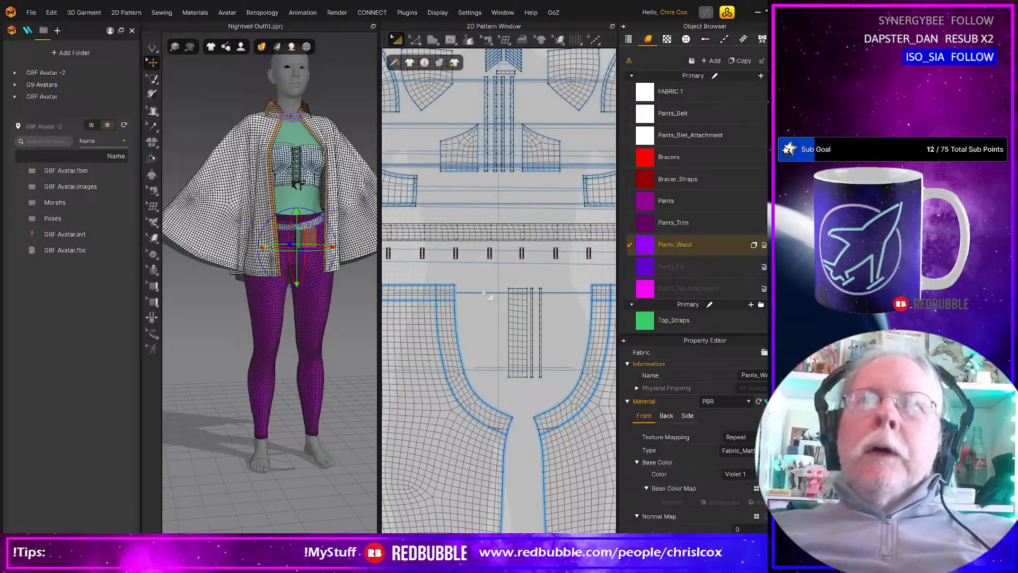
left_click(447, 293)
left_click(419, 292, "shift")
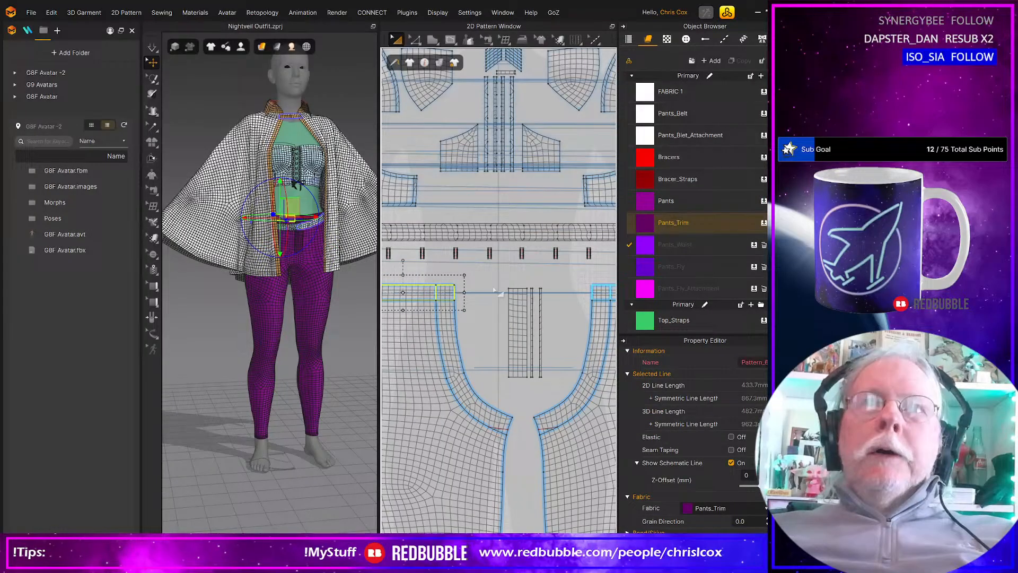
left_click(599, 290, "shift")
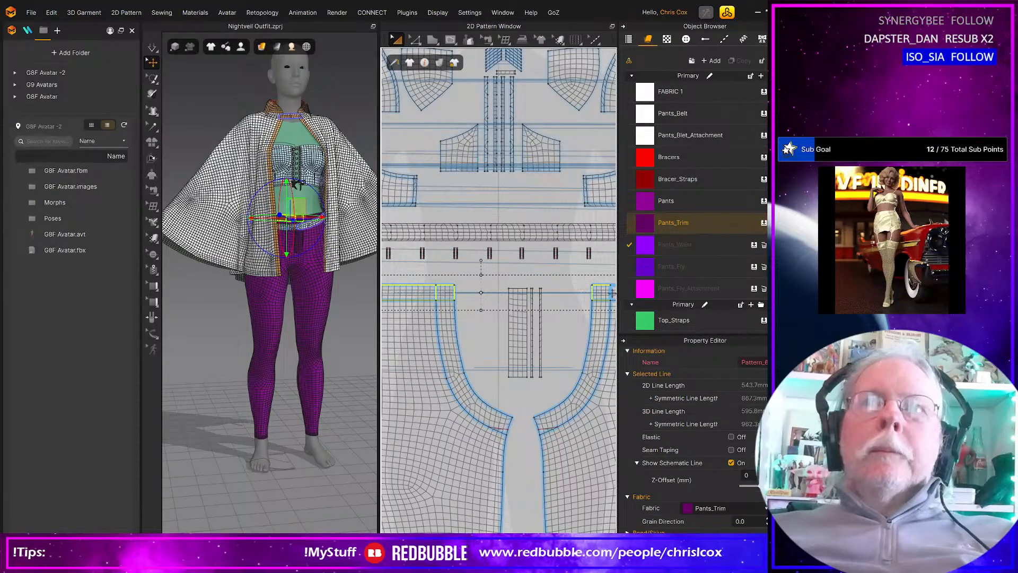
left_click(612, 293, "shift")
middle_click_drag(612, 293, 349, 304)
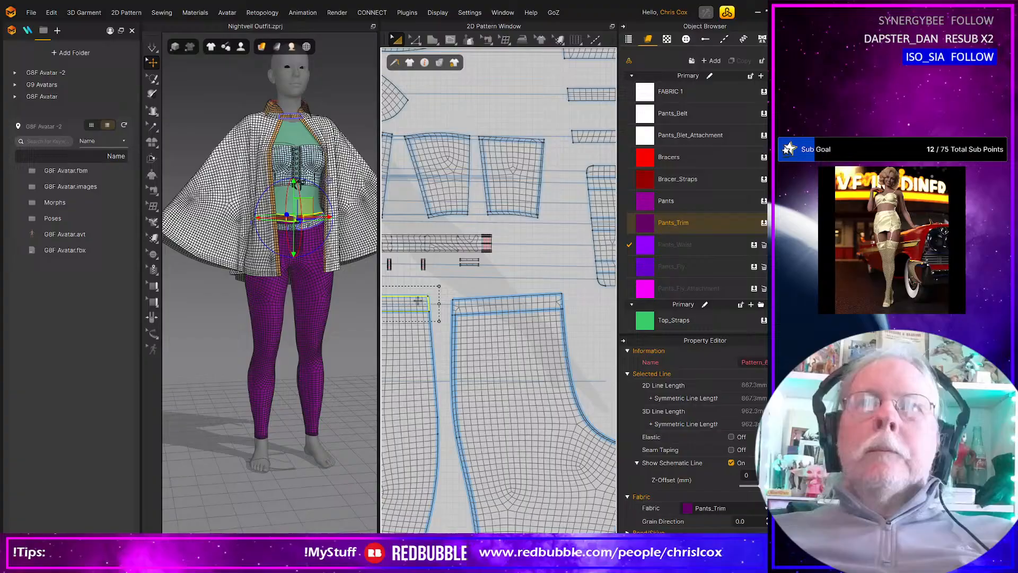
left_click(471, 306, "shift")
middle_click_drag(416, 335, 585, 342)
middle_click_drag(472, 345, 668, 341)
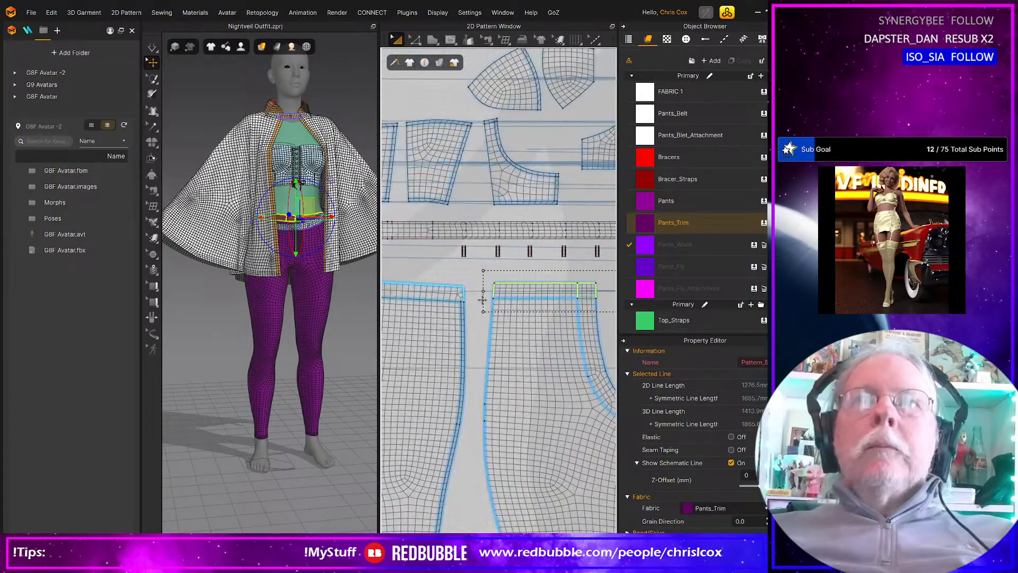
left_click(460, 293, "shift")
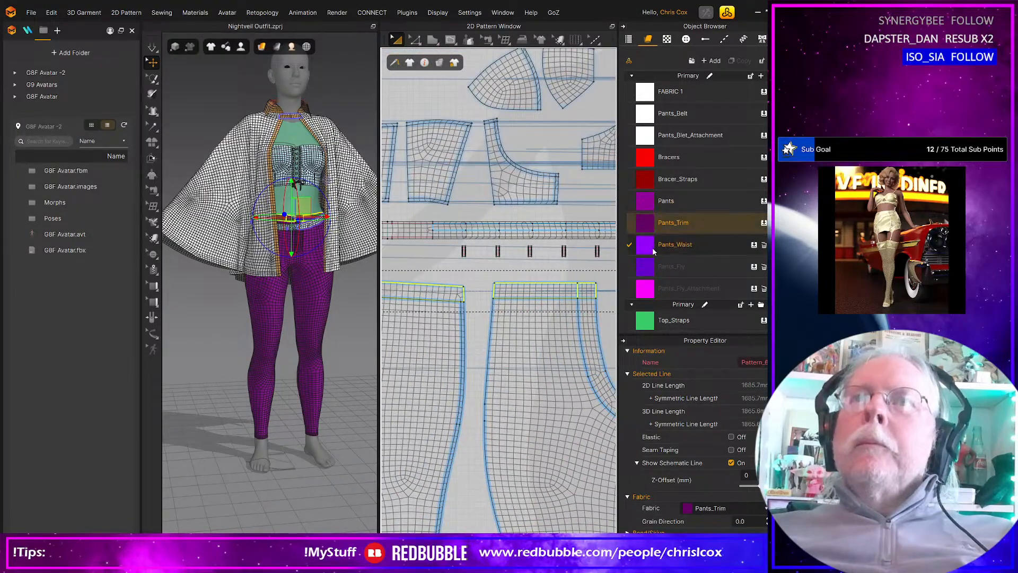
left_click_drag(654, 252, 566, 308)
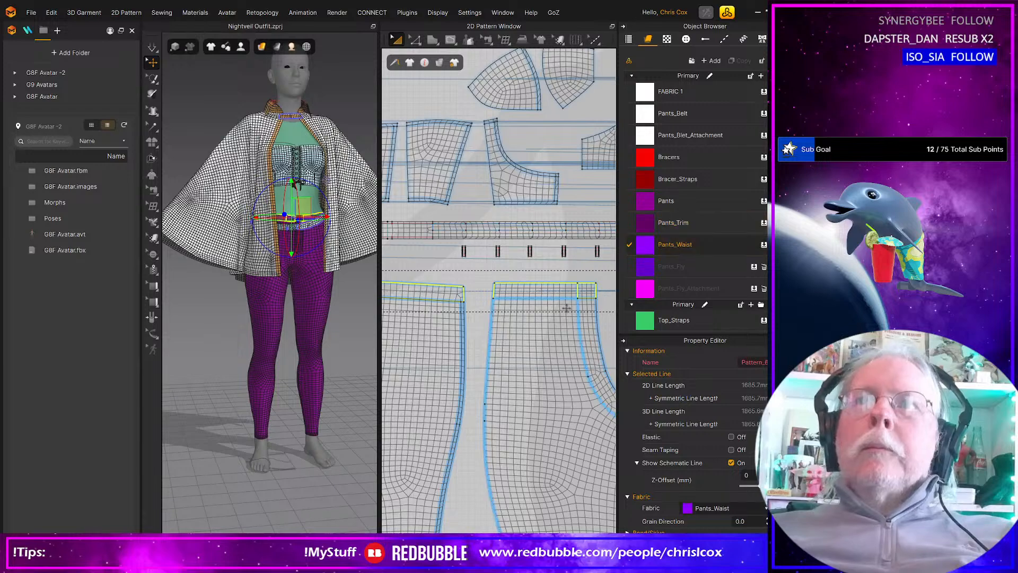
Step: Assign the Pants_Fly fabric to the wide fly piece and Pants_Fly_Attachment to the two narrow strips beside it
middle_click_drag(566, 307, 410, 293)
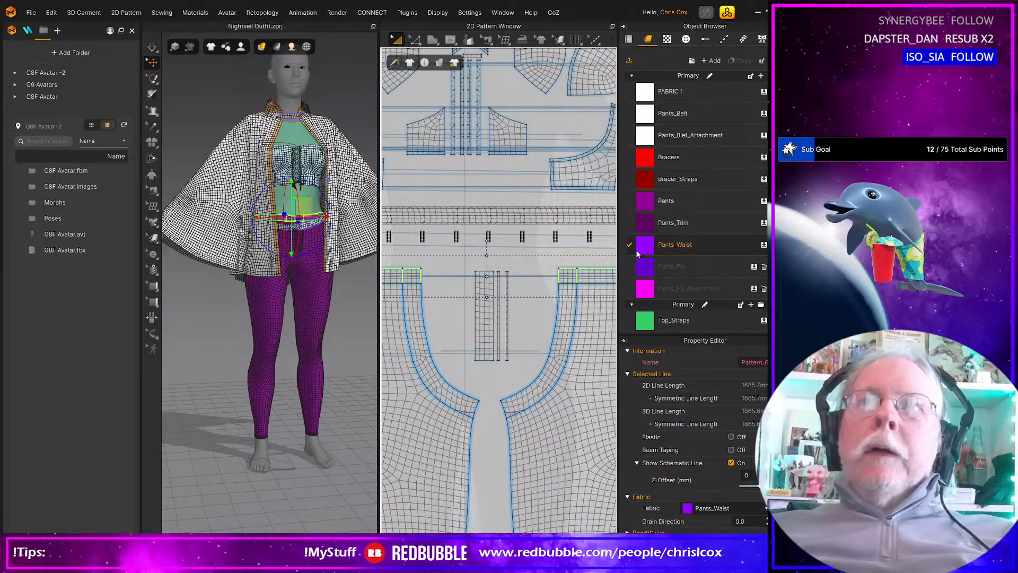
left_click_drag(649, 275, 505, 347)
left_click(506, 340)
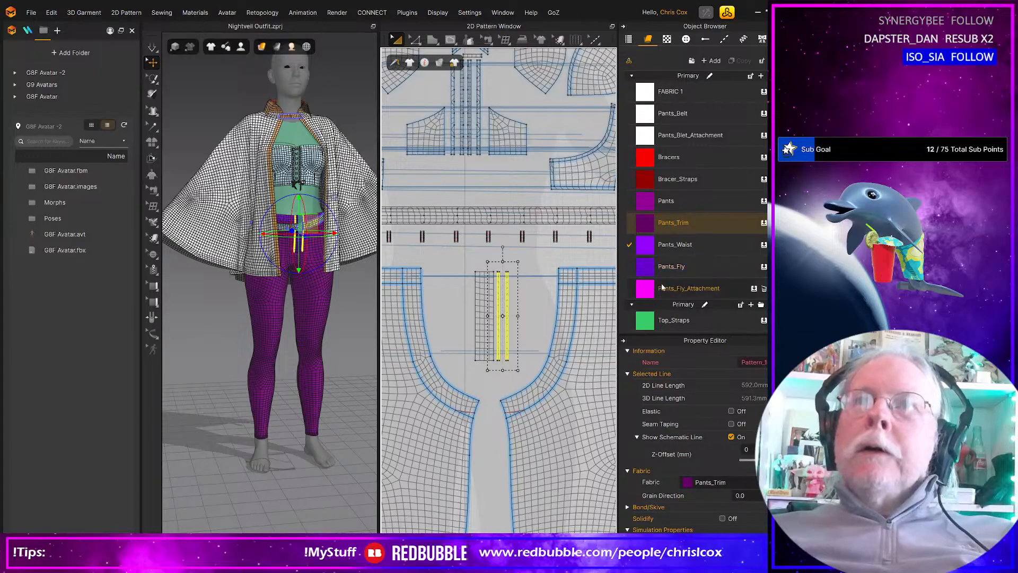
left_click_drag(645, 288, 513, 304)
Step: Select all the pants pattern pieces together in the 2D pattern and save the project
scroll(306, 326, "up", 5)
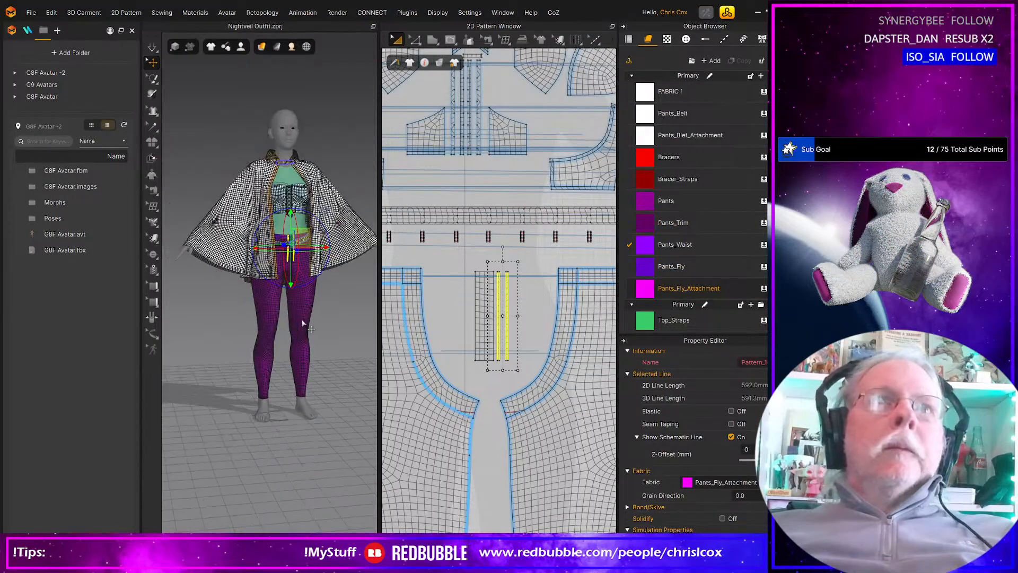
scroll(249, 366, "down", 6)
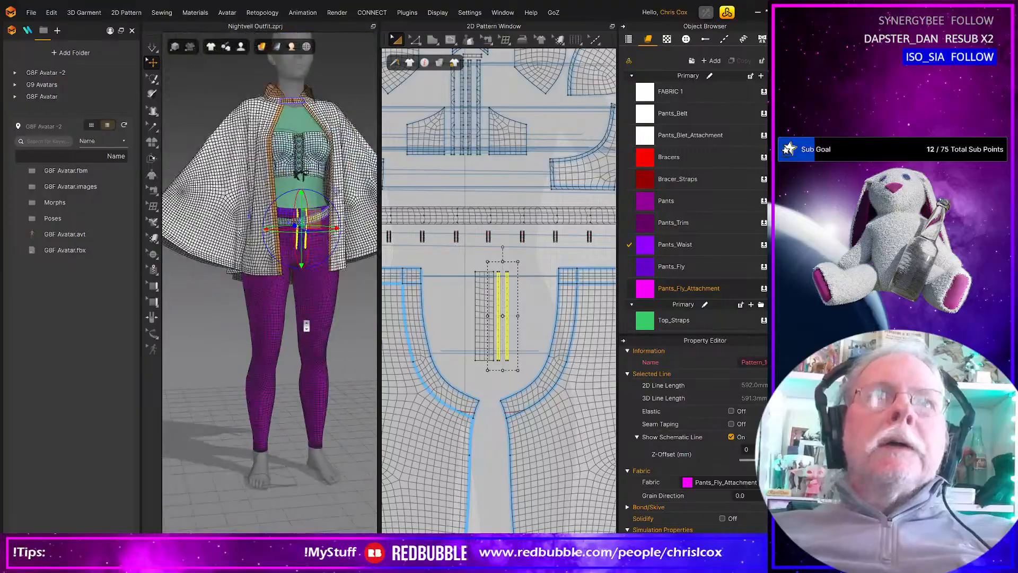
mouse_move(245, 369)
right_mouse_down()
mouse_move(375, 345)
mouse_move(237, 357)
mouse_move(246, 361)
right_mouse_up()
scroll(472, 397, "down", 7)
scroll(471, 397, "down", 2)
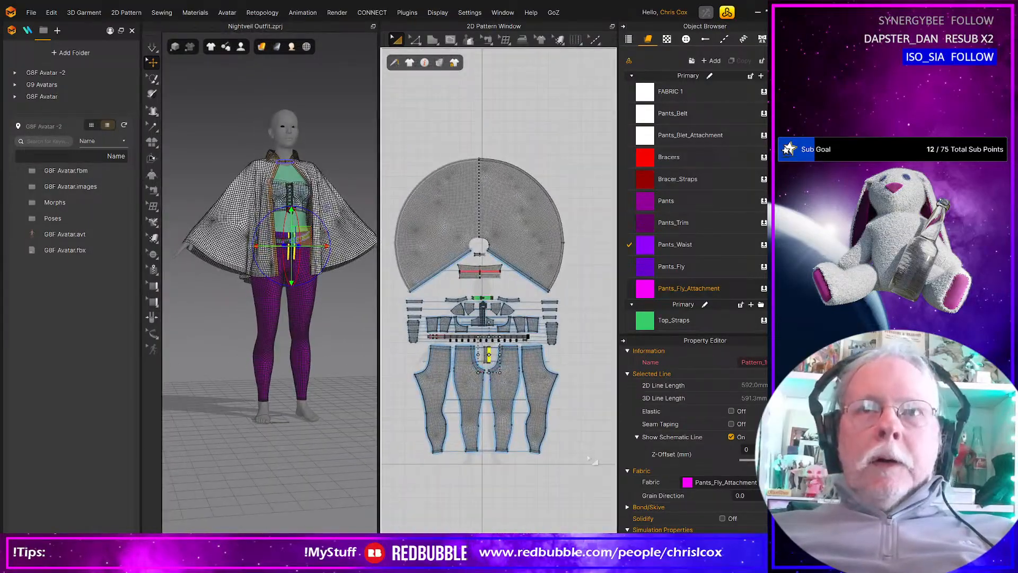
left_click_drag(582, 455, 392, 347)
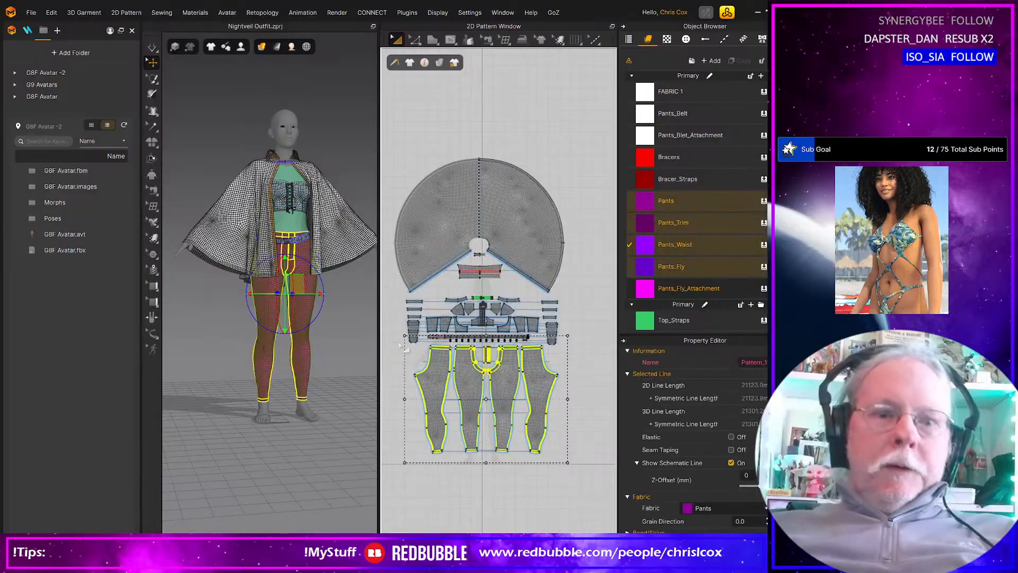
key("ctrl+s")
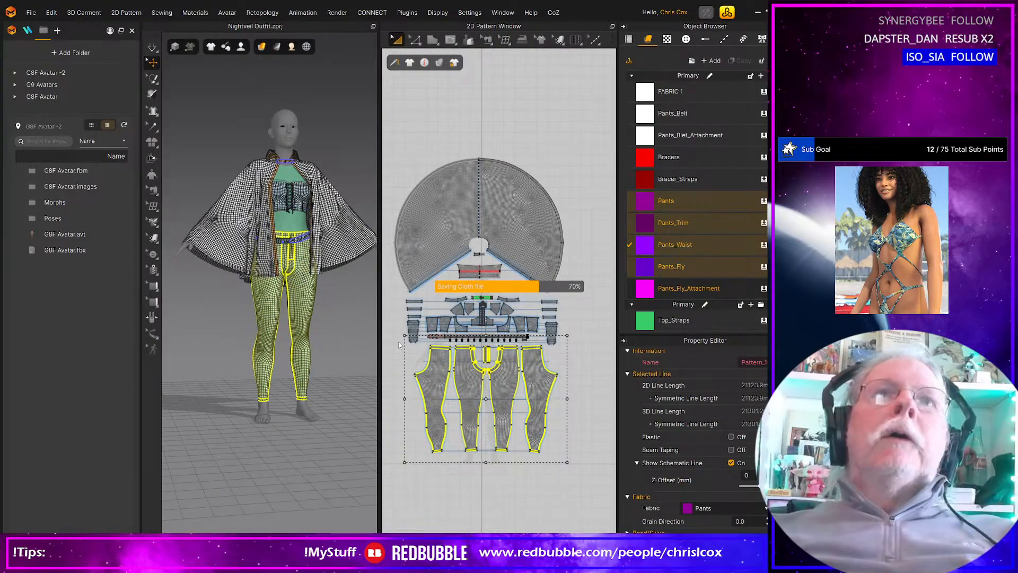
Step: Examine the laced top on the avatar and identify its lower side and lower front pieces in the 2D pattern
scroll(295, 202, "up", 8)
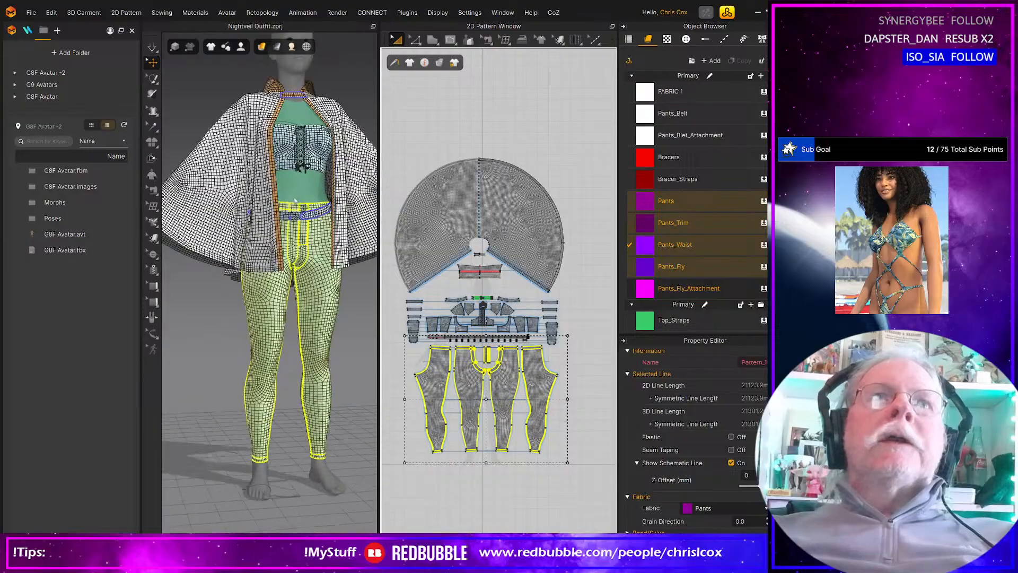
scroll(331, 208, "down", 5)
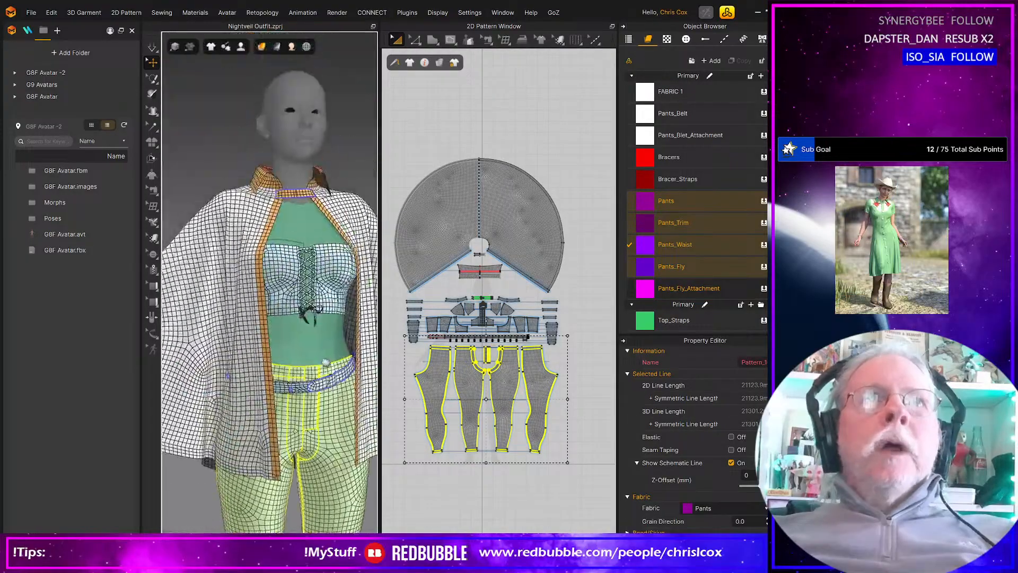
scroll(331, 371, "up", 6)
right_click_drag(331, 371, 294, 386)
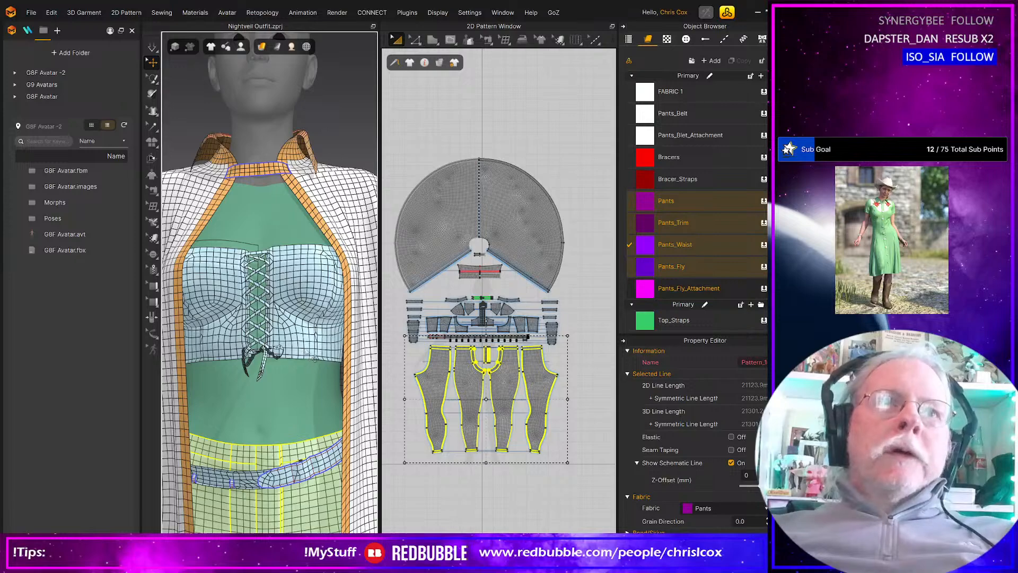
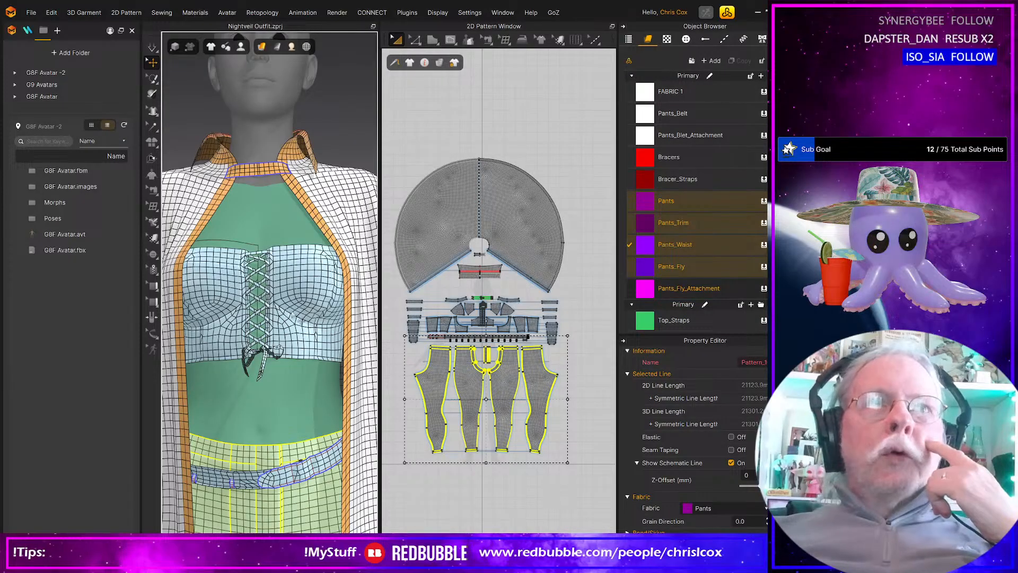
scroll(443, 342, "up", 5)
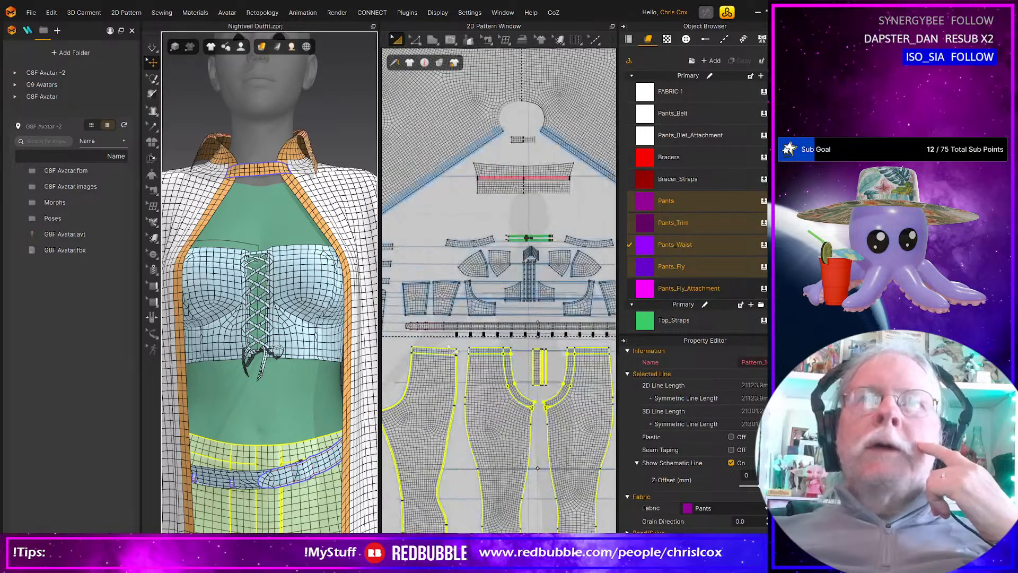
left_click(522, 253)
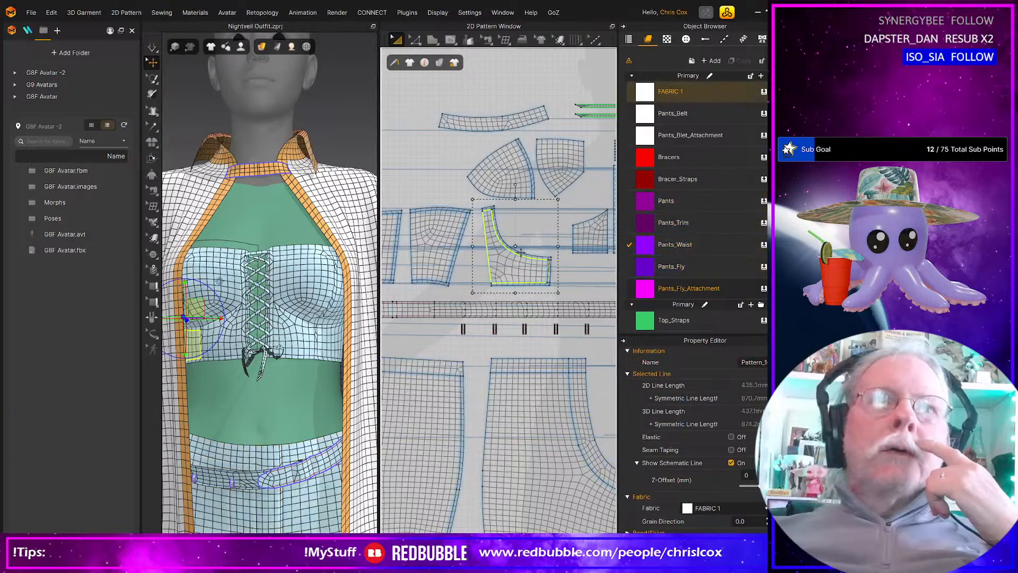
middle_click_drag(519, 284, 502, 307)
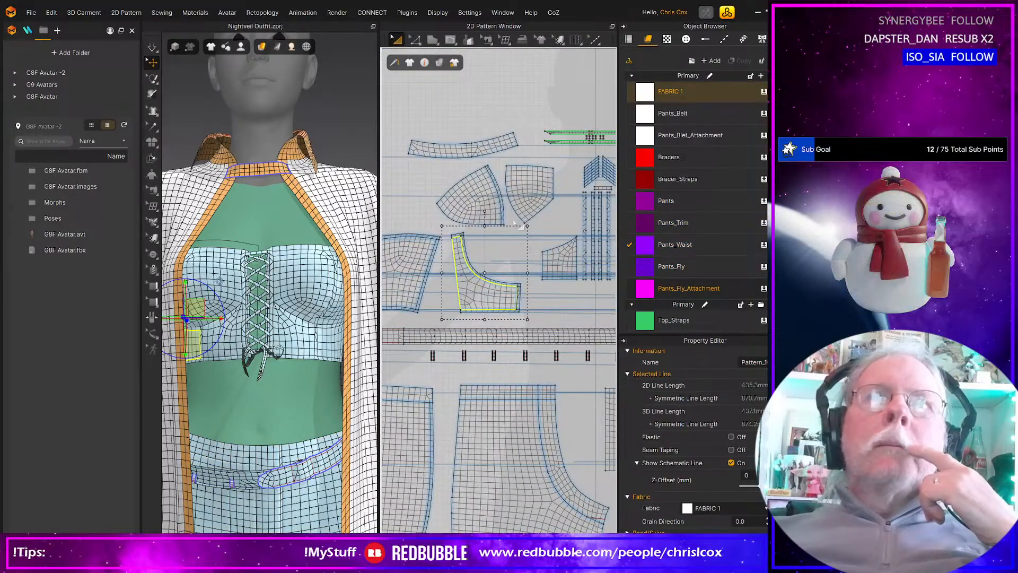
left_click(552, 251)
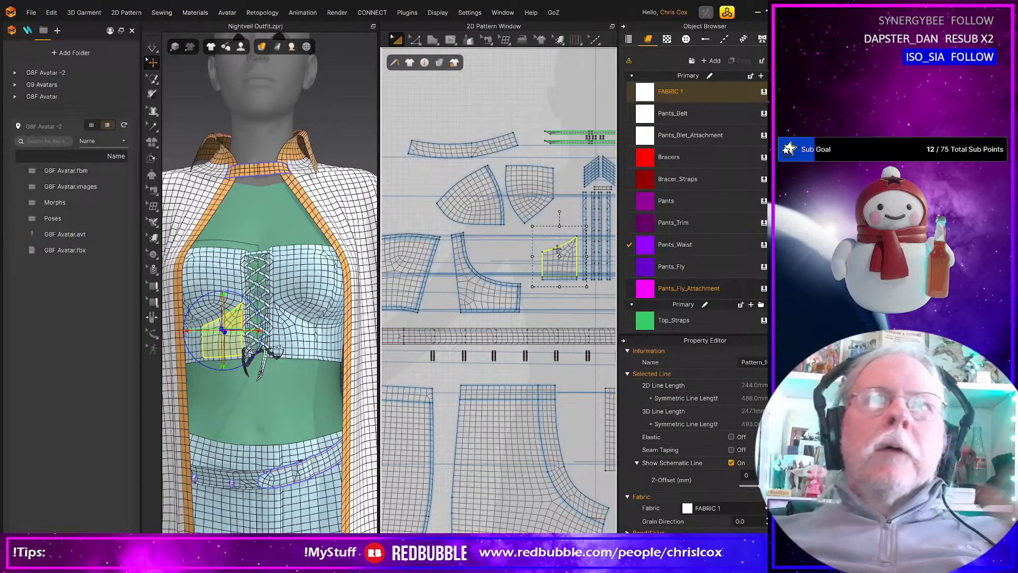
Step: Check the trim width on the lower side piece by selecting the short edge segment at its corner
scroll(556, 249, "up", 3)
key("z")
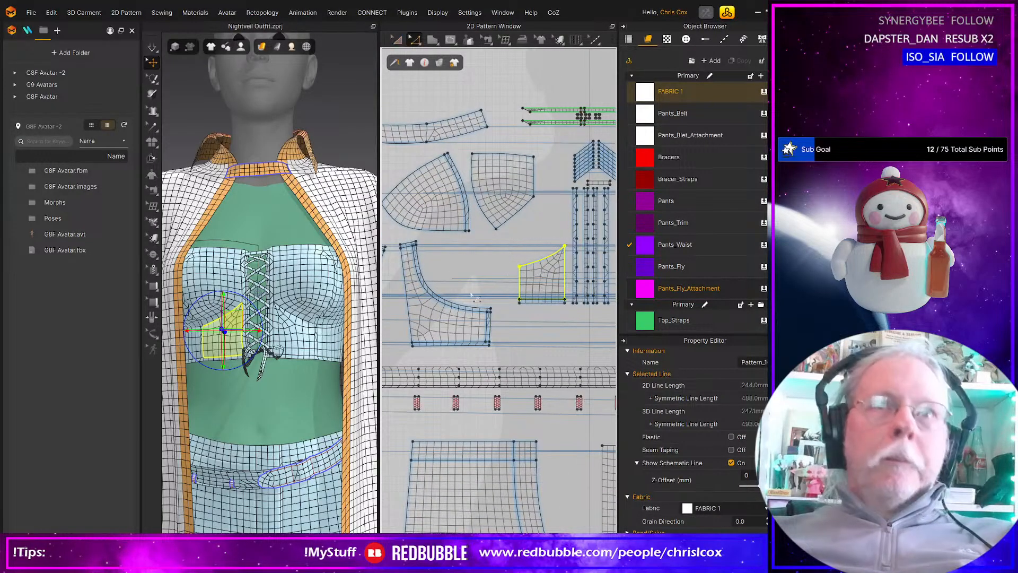
scroll(480, 302, "up", 5)
left_click(483, 296)
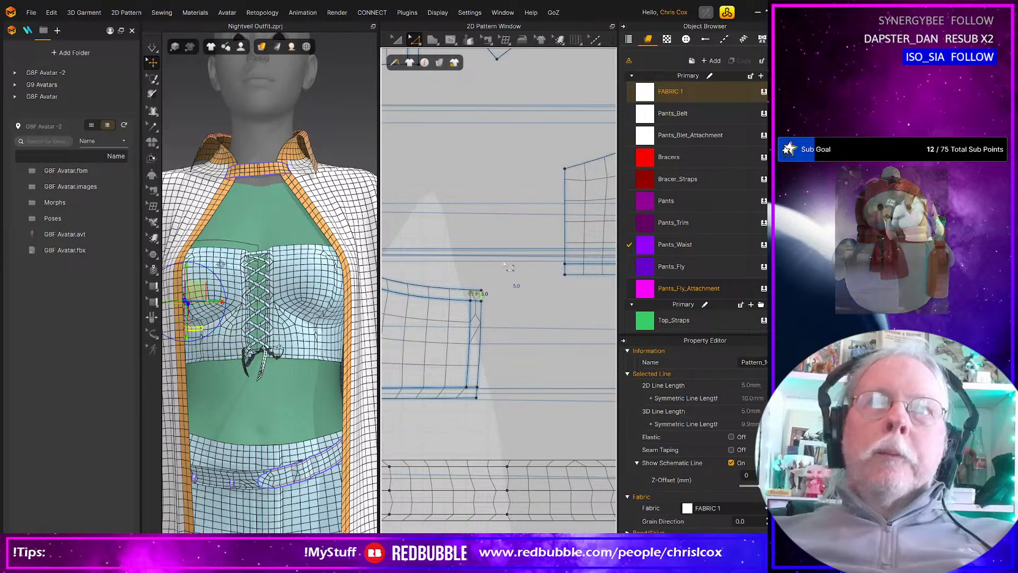
Step: Offset the upper edge of the top's lower front piece as one internal line at 5 mm and cut the piece along it
left_click(589, 162)
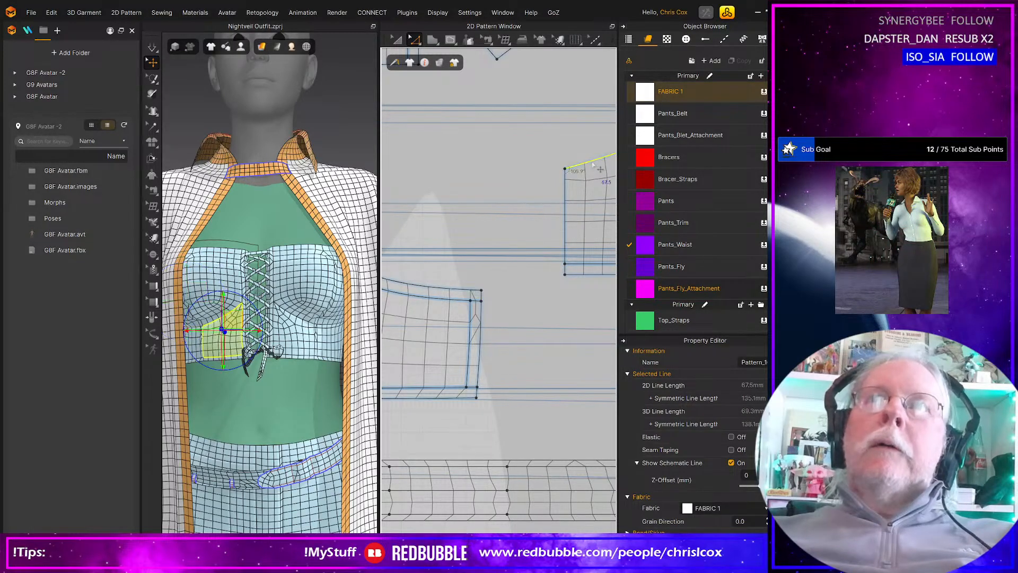
right_click(592, 165)
left_click(618, 279)
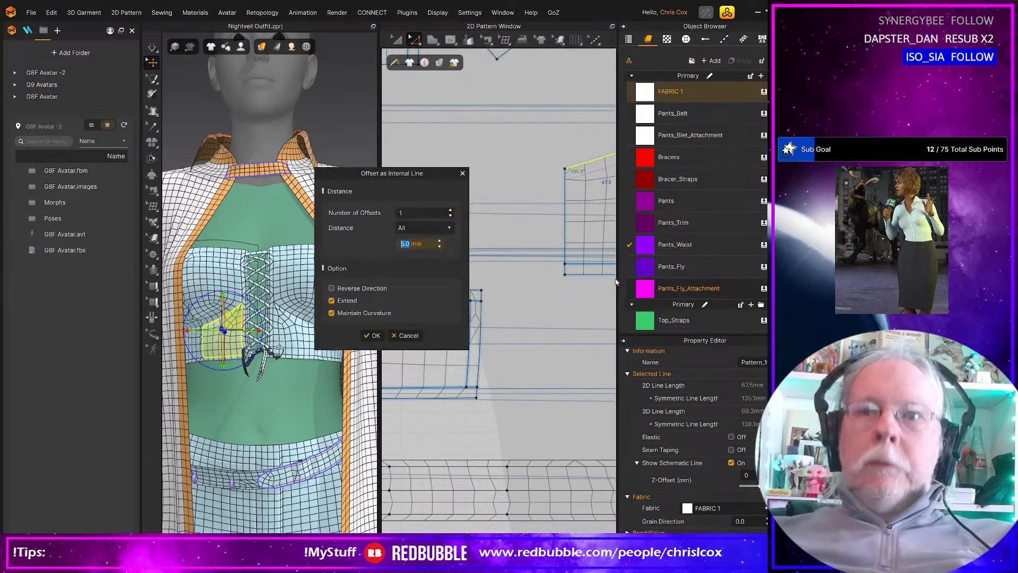
type("5")
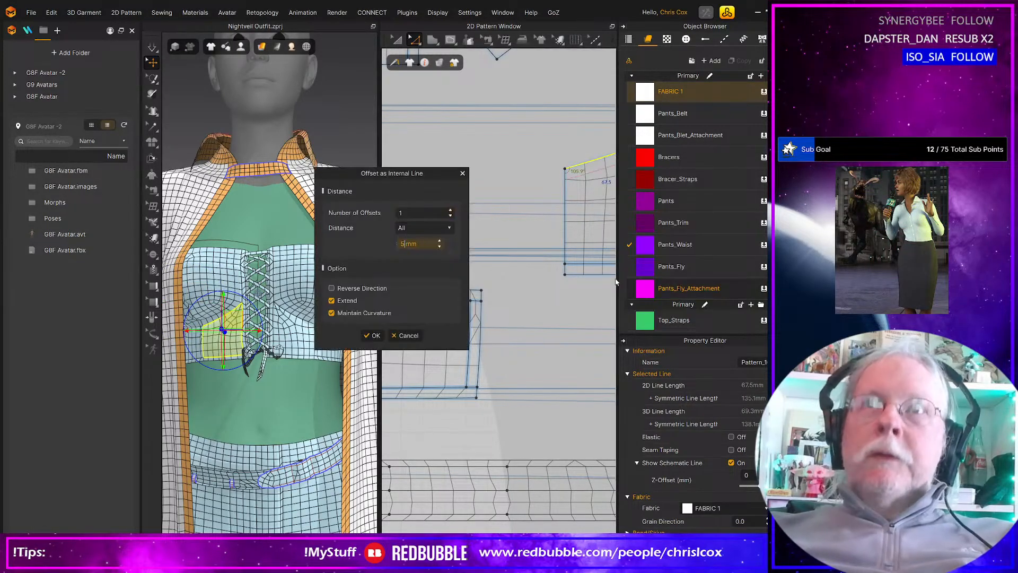
left_click(372, 336)
right_click(587, 171)
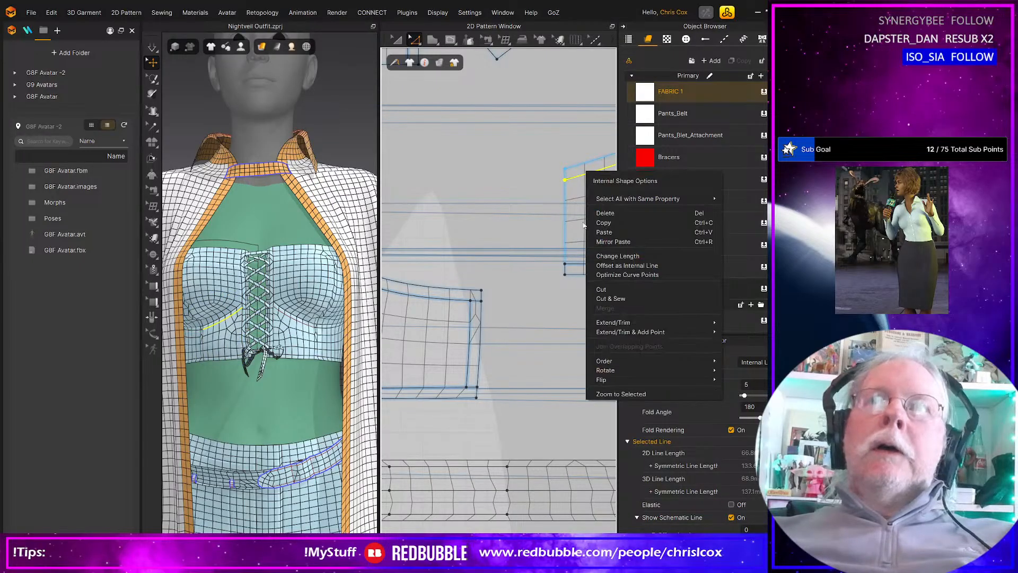
left_click(599, 290)
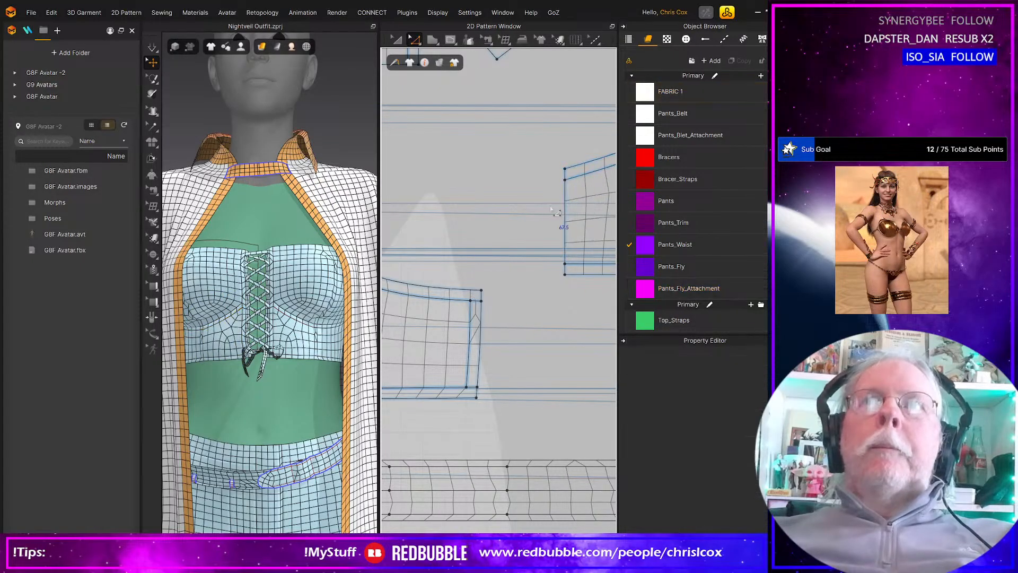
Step: Examine the top's lower front pieces, central lacing strips and surrounding pieces in the 2D pattern
scroll(519, 301, "down", 5)
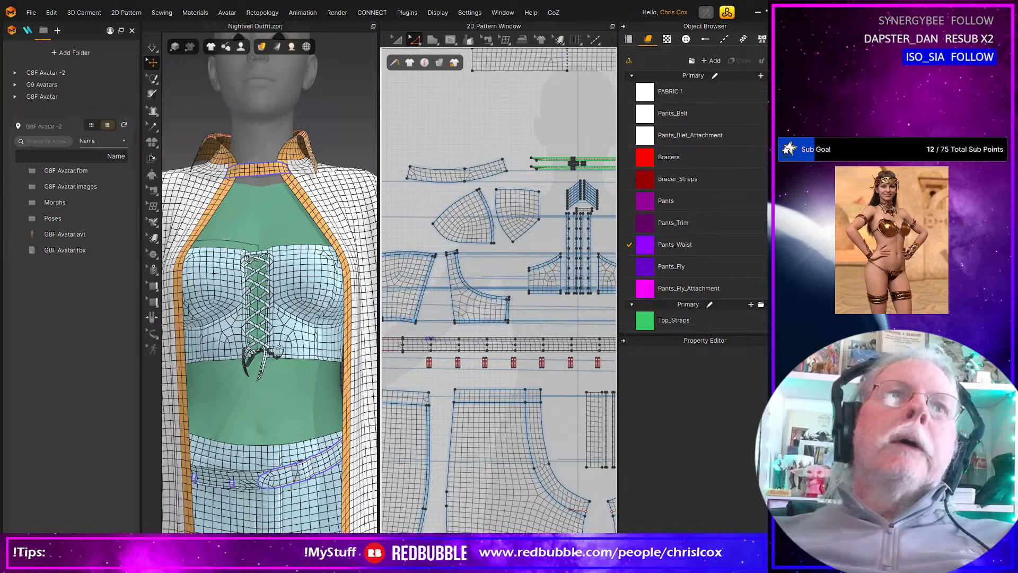
scroll(561, 315, "down", 2)
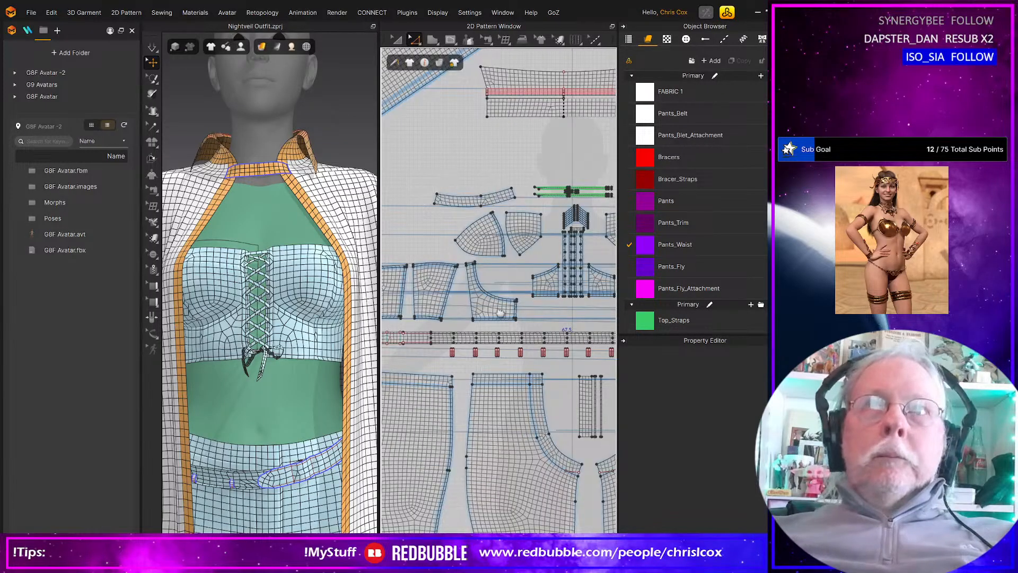
middle_click_drag(560, 315, 438, 319)
scroll(459, 310, "up", 4)
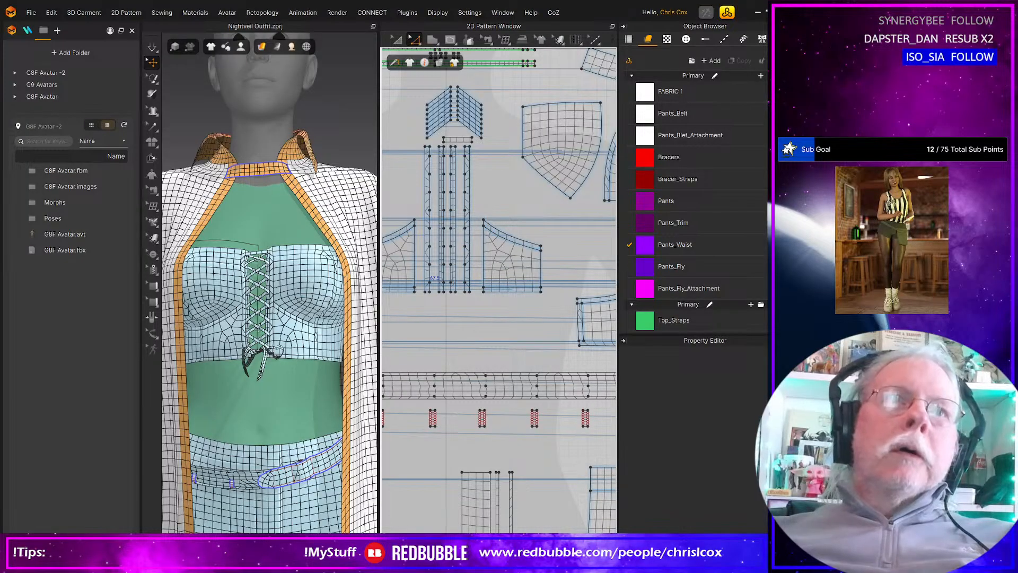
scroll(460, 313, "up", 3)
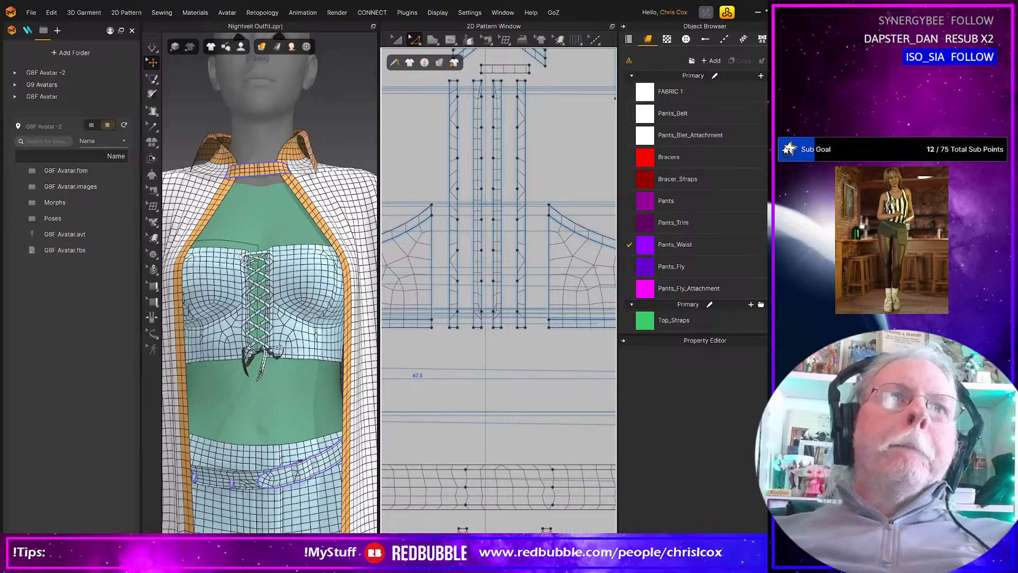
scroll(498, 304, "down", 6)
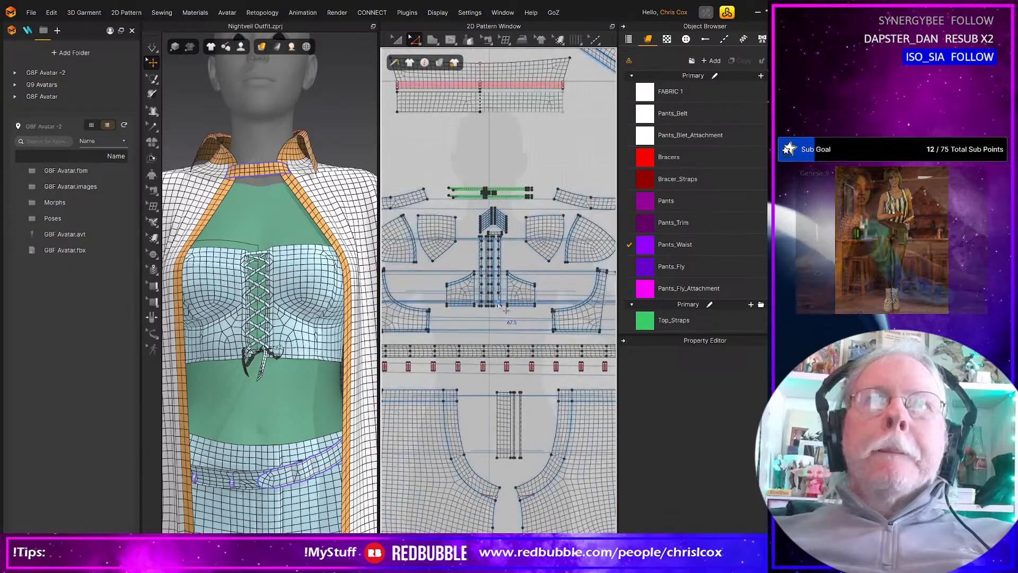
scroll(499, 304, "down", 5)
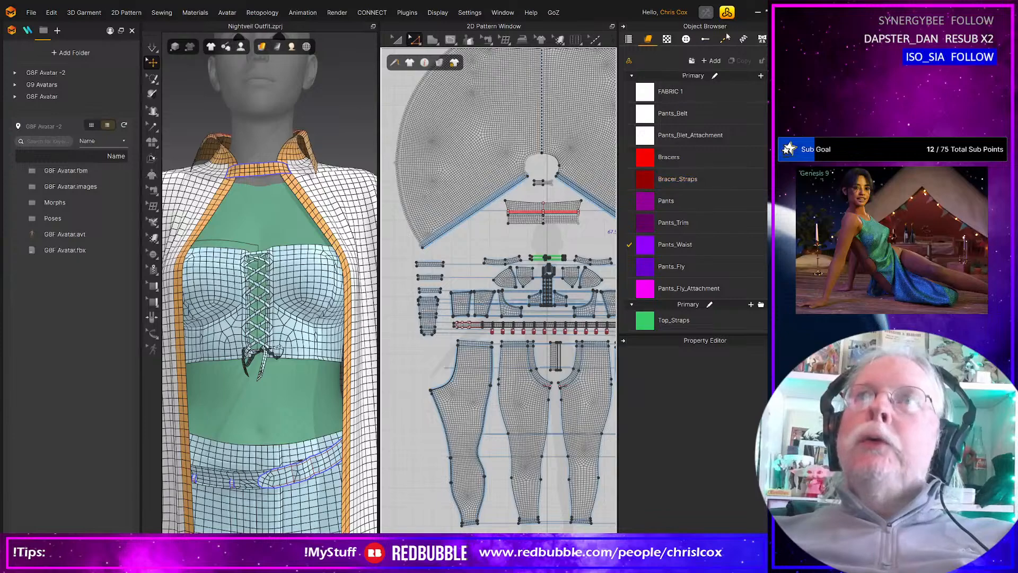
Step: Add a new fabric and name it Top
left_click(711, 61)
double_click(674, 310)
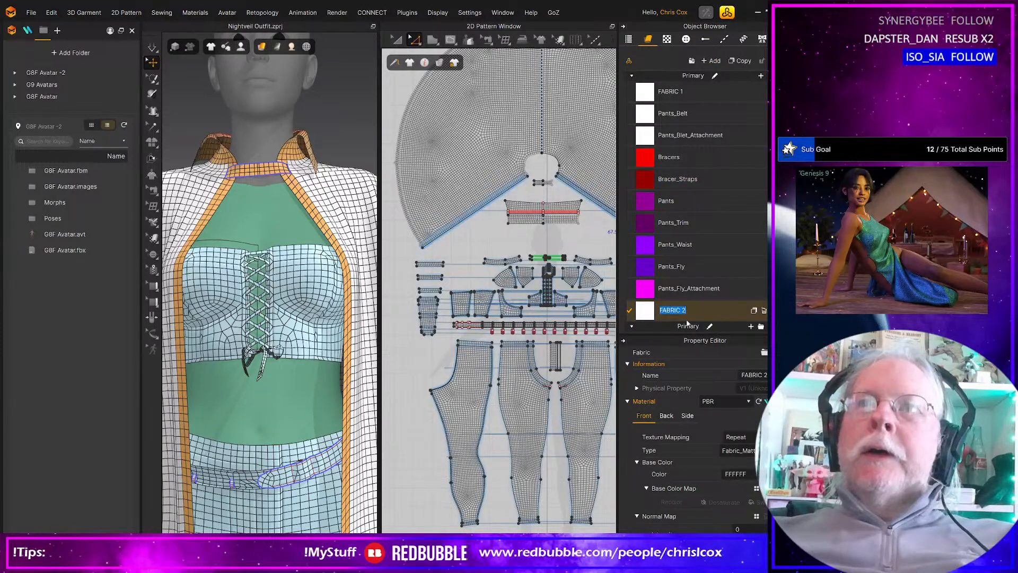
type("Top")
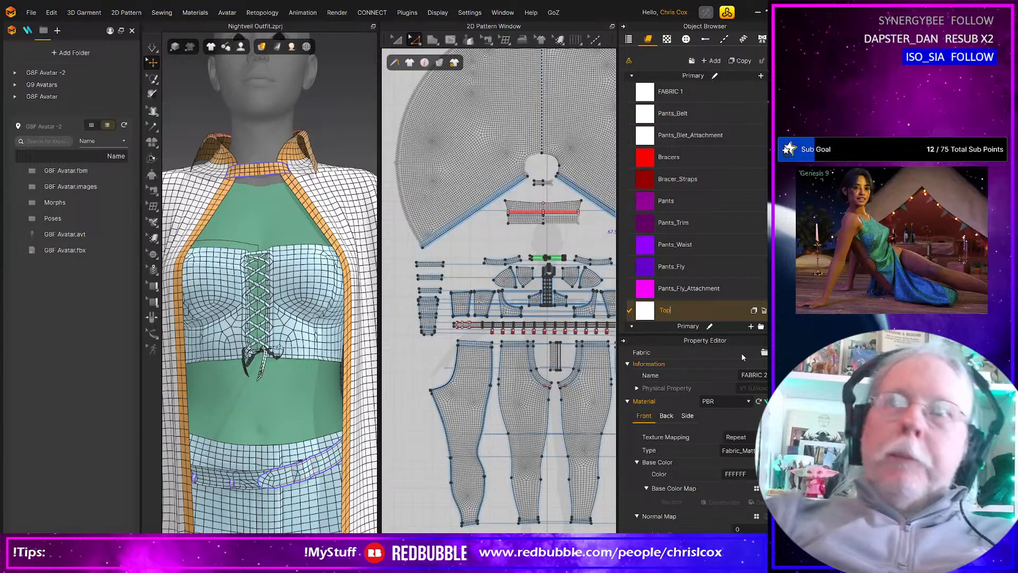
Step: Add another new fabric and name it Top_Trim
left_click(713, 62)
scroll(707, 252, "down", 3)
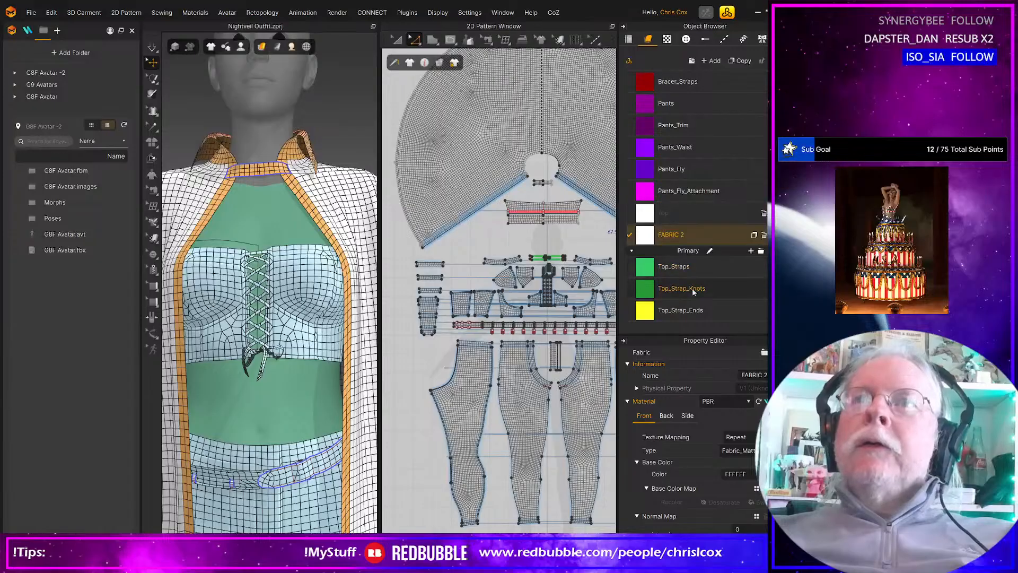
scroll(498, 292, "up", 5)
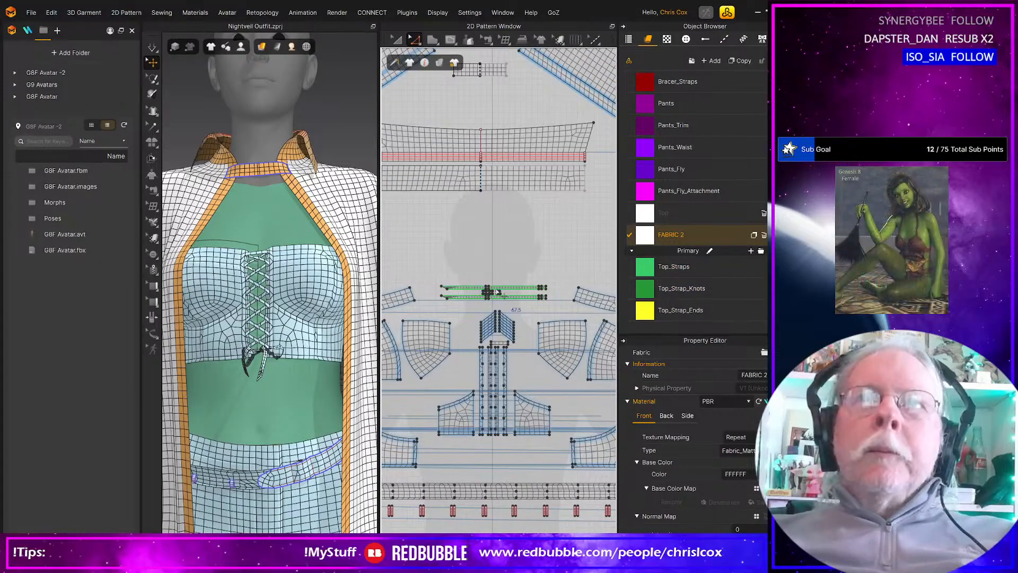
scroll(517, 324, "down", 3)
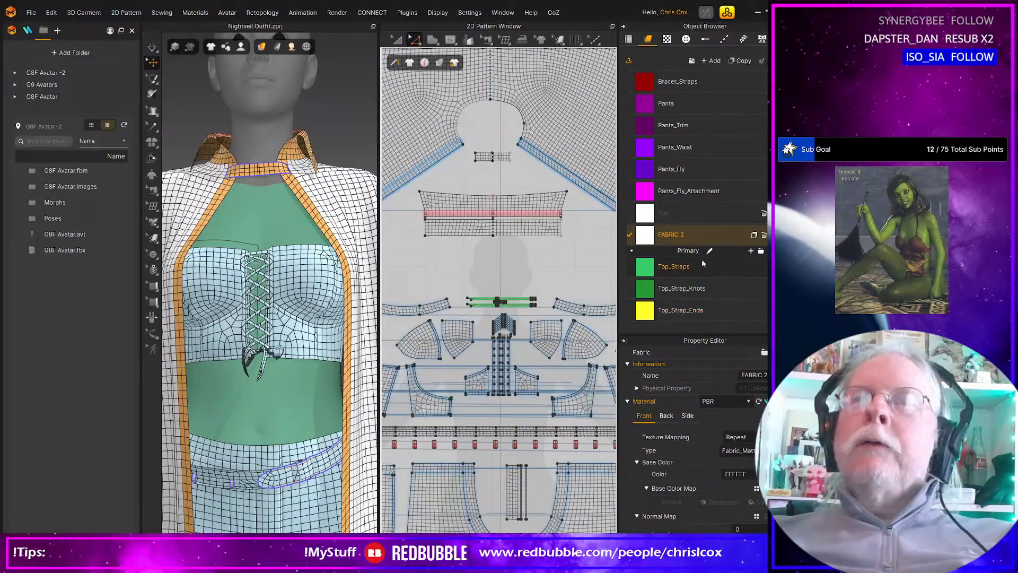
double_click(687, 236)
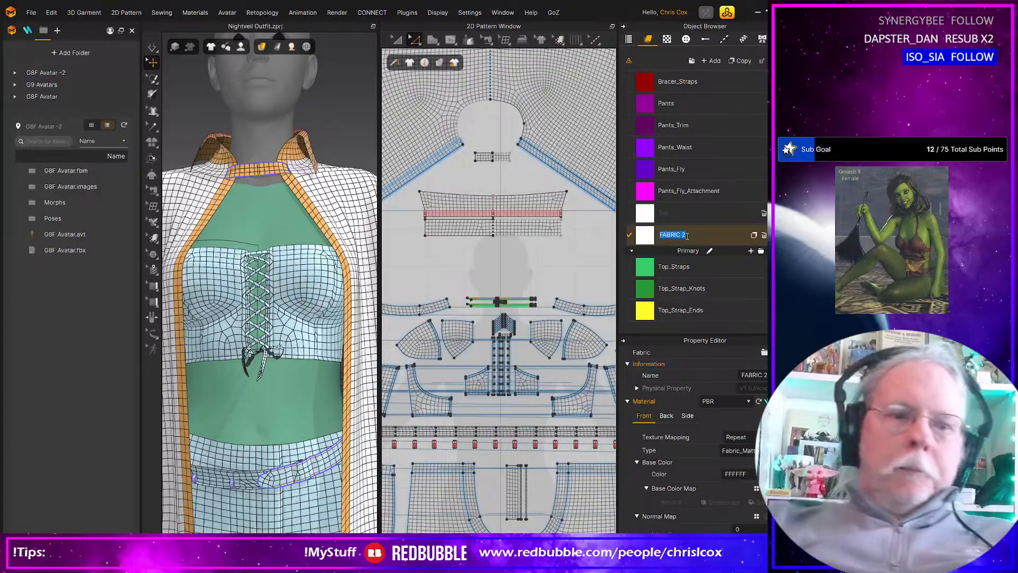
type("Top_Trim")
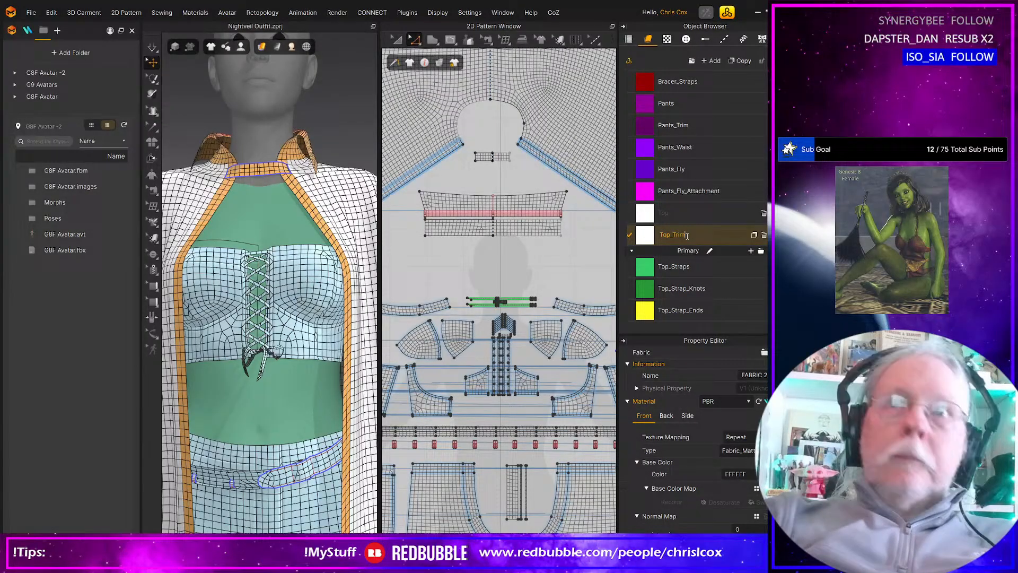
key("Return")
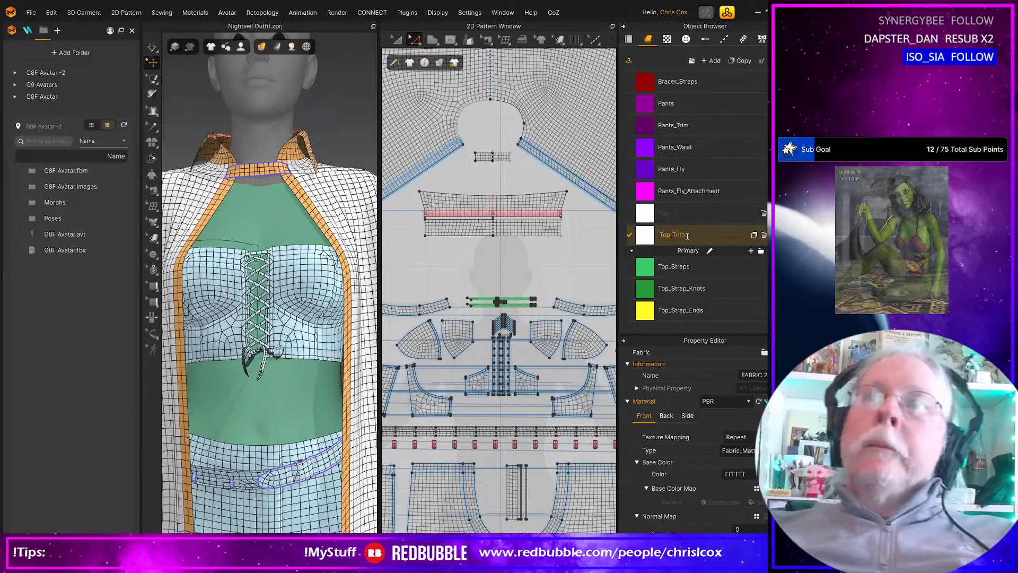
Step: Rename the Top_Straps fabric as Top_Laces
left_click(677, 269)
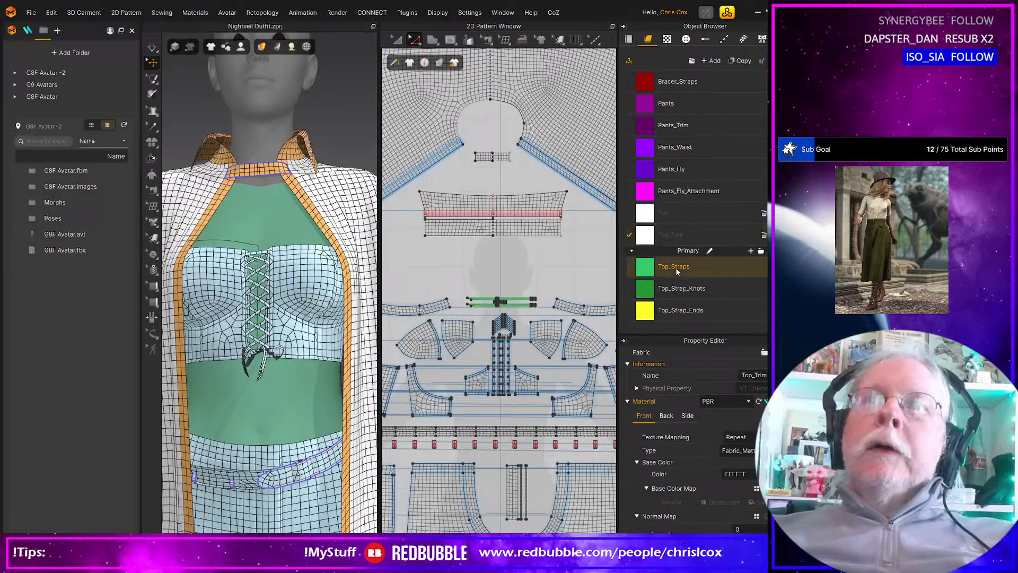
left_click(676, 268)
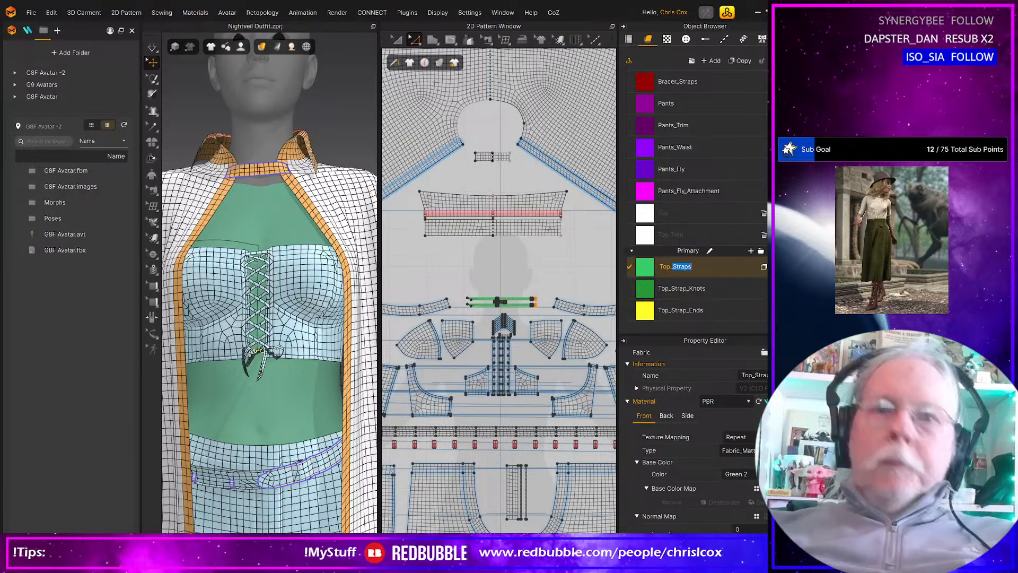
type("Lace")
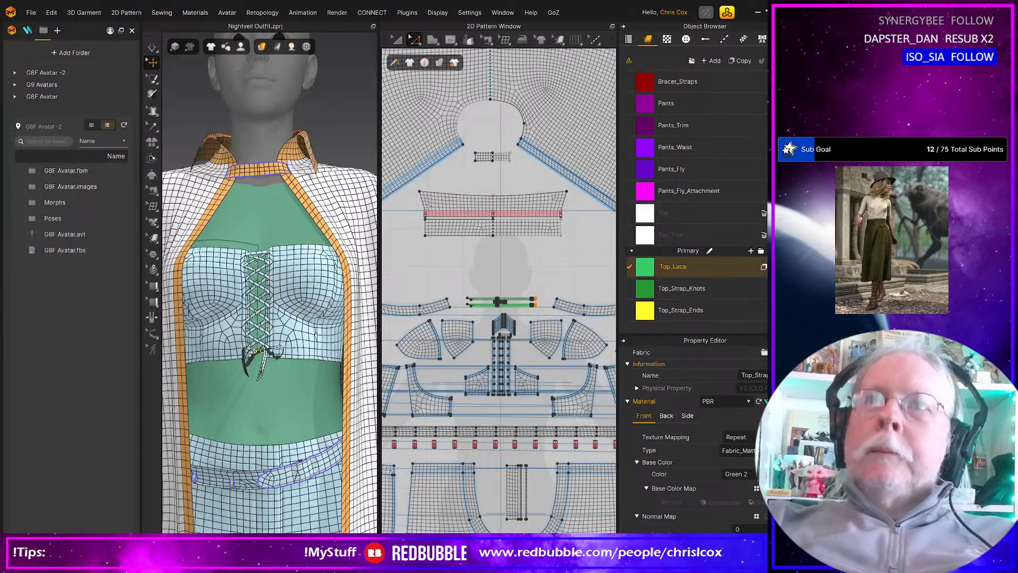
type("s")
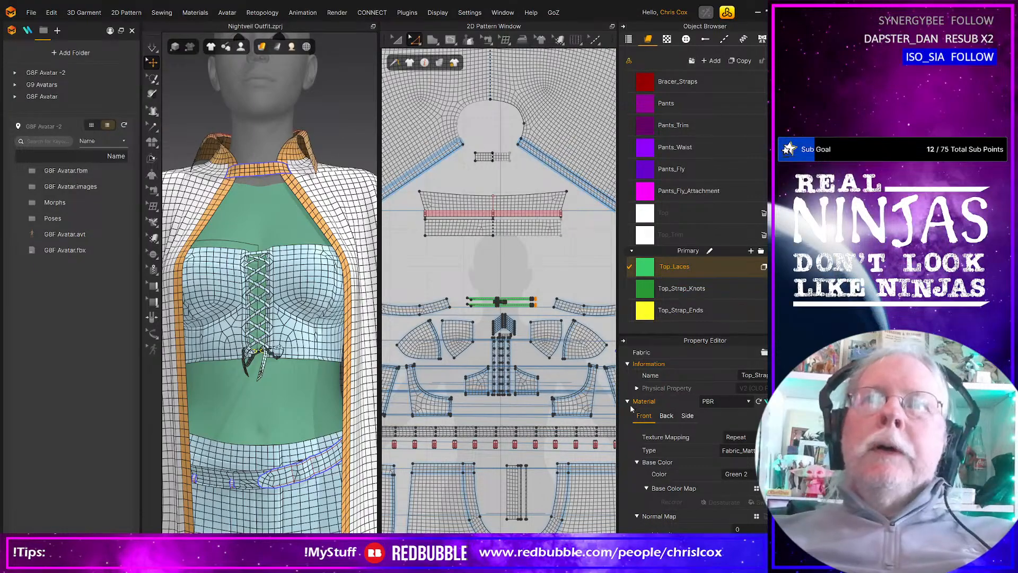
Step: Check the fabric of the long lace strip pieces in the 2D pattern by selecting both rows on either side of the short segments
scroll(567, 371, "up", 6)
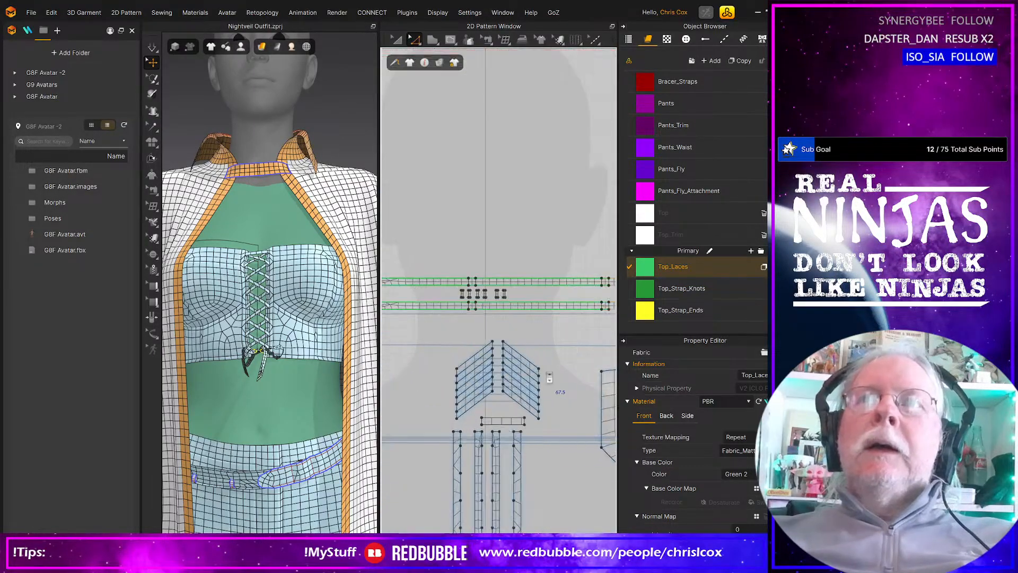
scroll(550, 377, "up", 3)
middle_click_drag(495, 339, 557, 393)
scroll(544, 375, "up", 5)
scroll(514, 361, "down", 6)
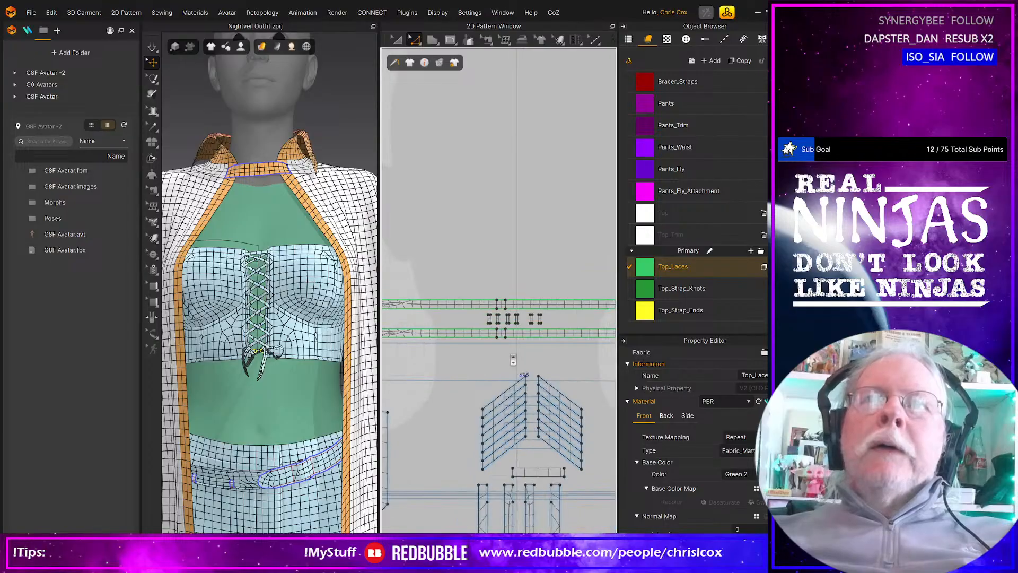
middle_click_drag(514, 360, 461, 388)
scroll(457, 386, "down", 2)
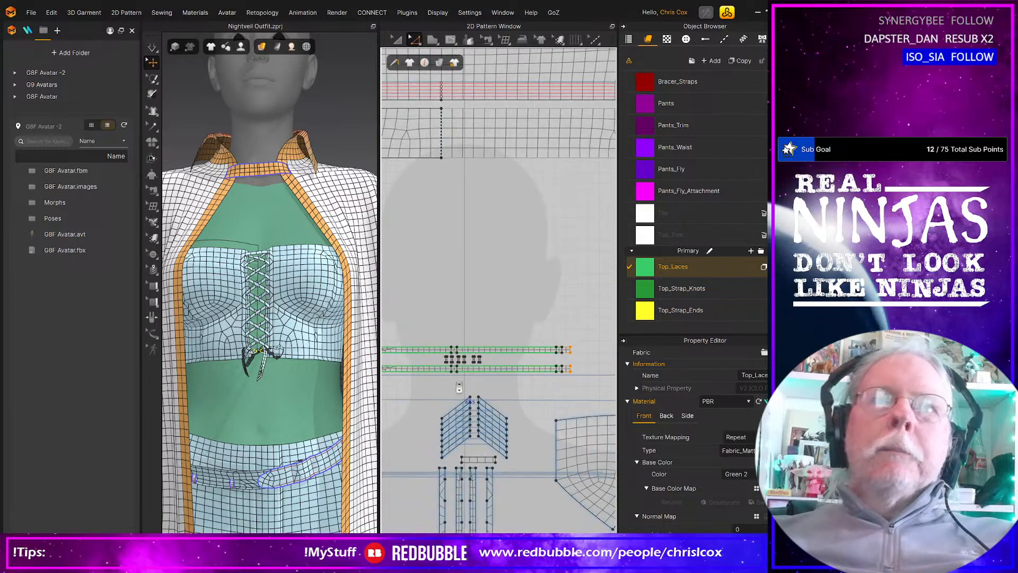
left_click(422, 363)
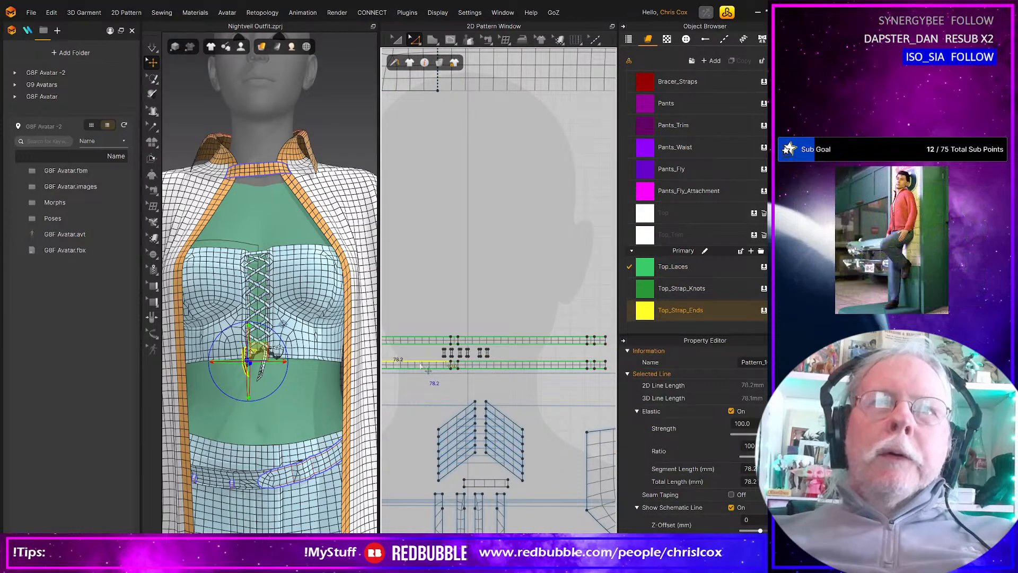
key("a")
left_click(422, 364)
left_click(425, 339, "shift")
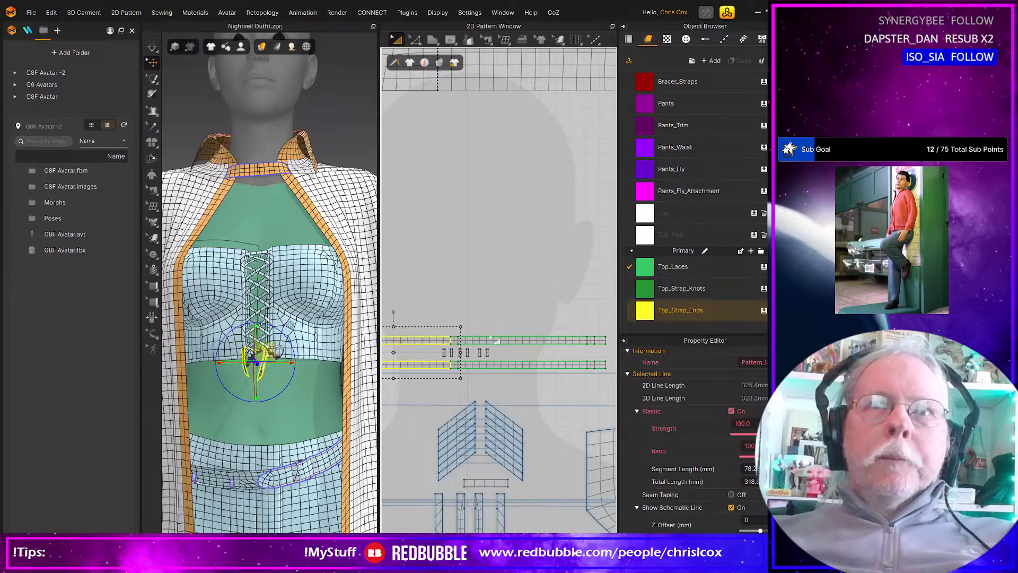
left_click(493, 340, "shift")
left_click(493, 365, "shift")
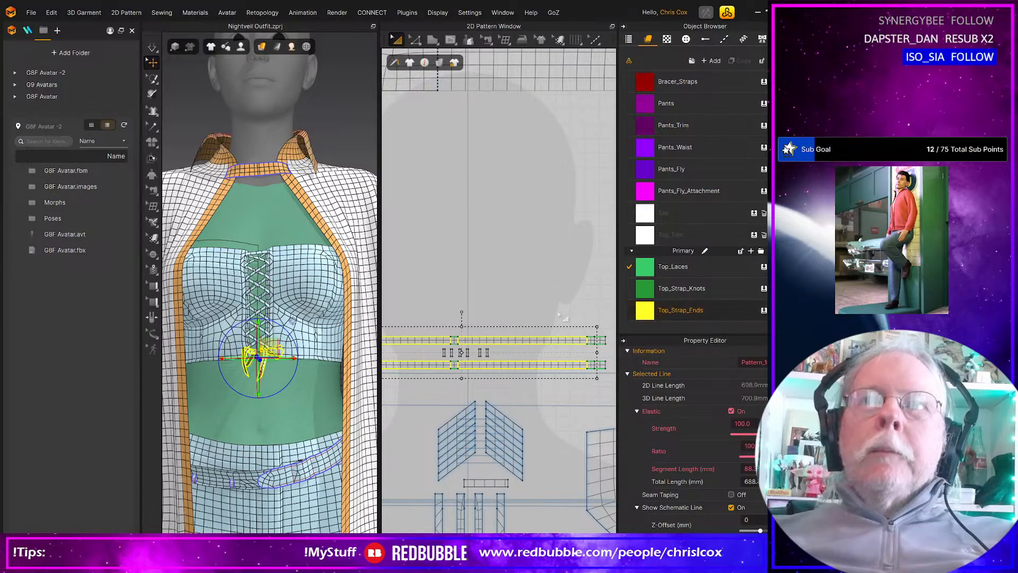
left_click(490, 306)
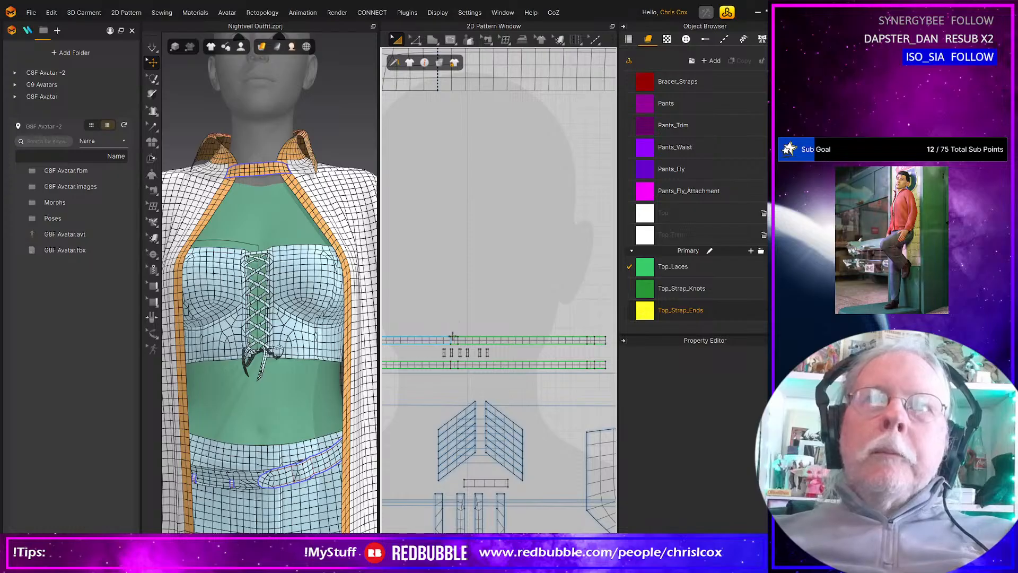
Step: Select the six small pieces between the lace strips and examine where they sit on the top's lacing on the avatar
scroll(453, 336, "up", 3)
left_click_drag(421, 360, 585, 383)
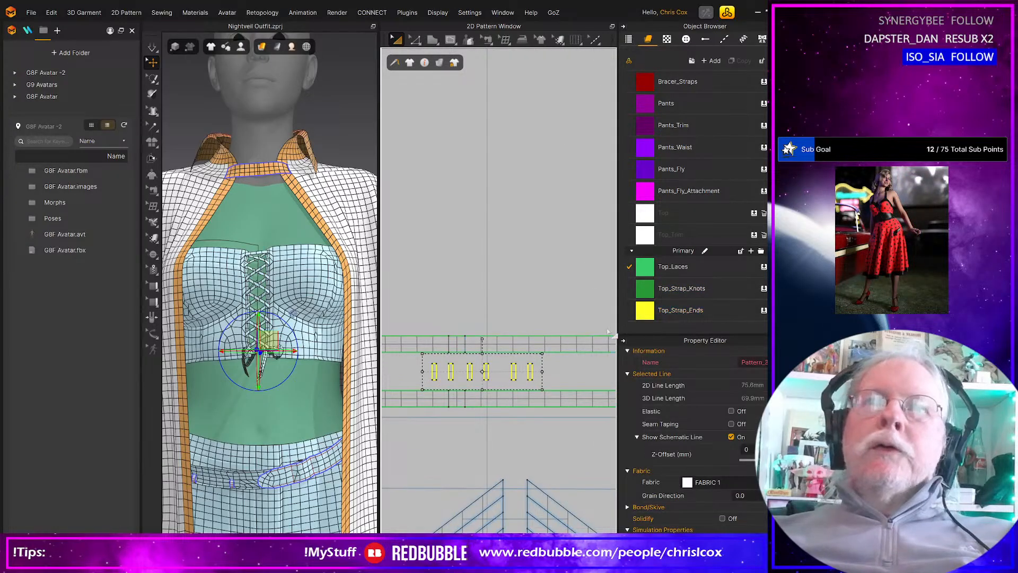
scroll(254, 377, "up", 5)
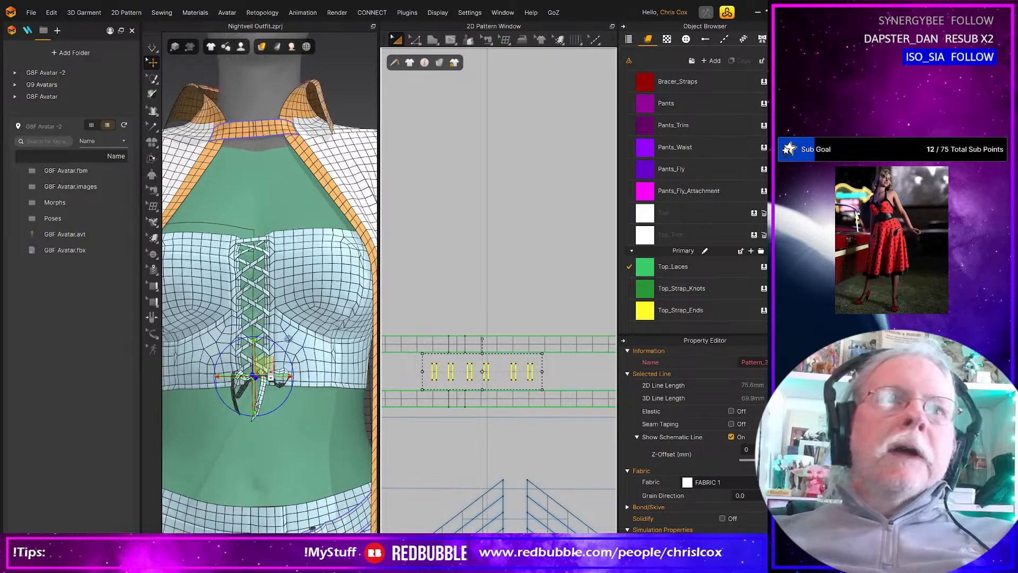
scroll(268, 443, "up", 2)
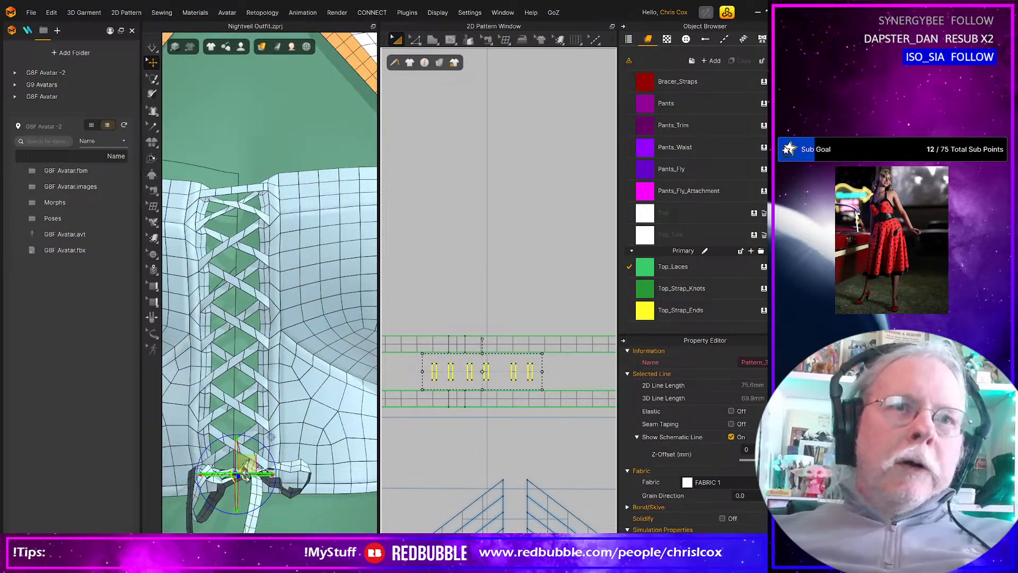
scroll(269, 483, "down", 2)
scroll(268, 483, "down", 4)
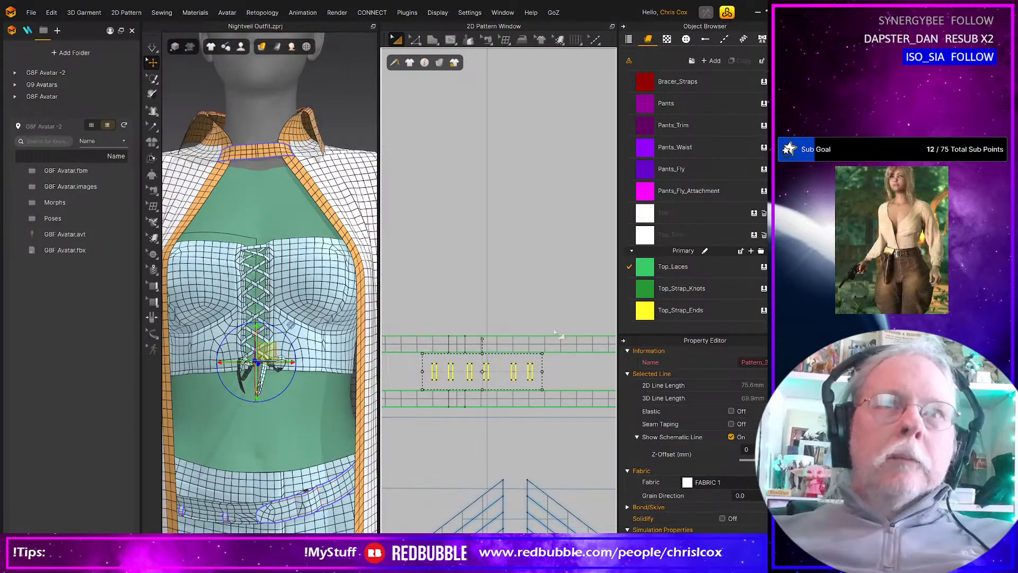
Step: Duplicate the Top_Strap_Ends fabric and name the copy Top_Lace_Attachments
left_click(712, 306)
left_click(740, 61)
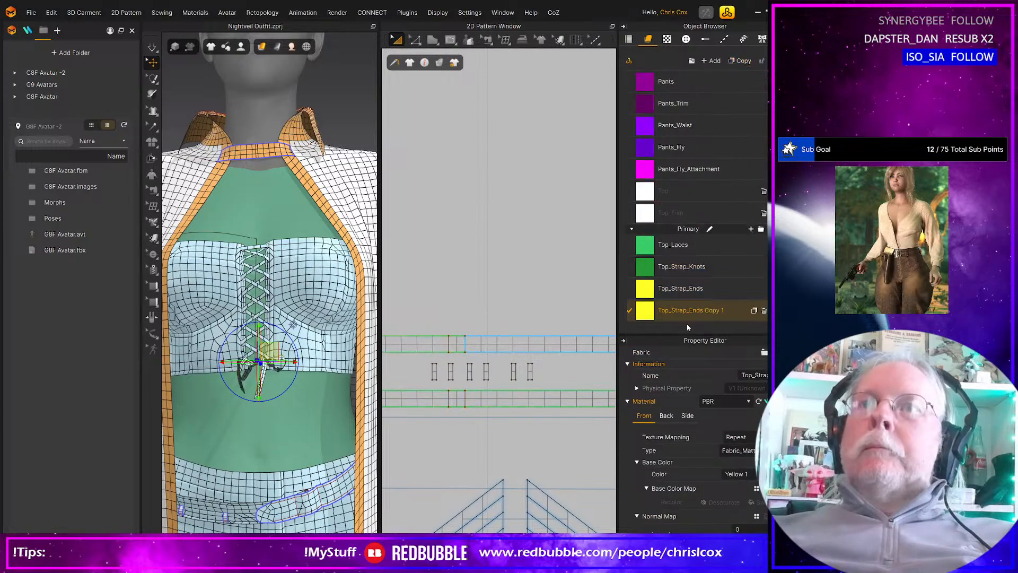
double_click(673, 312)
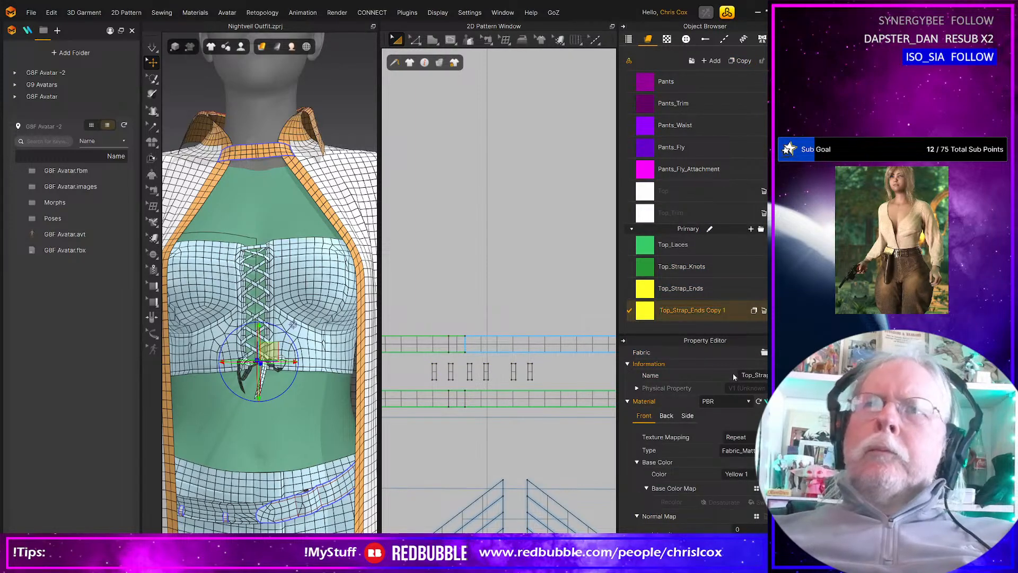
key("shift+End")
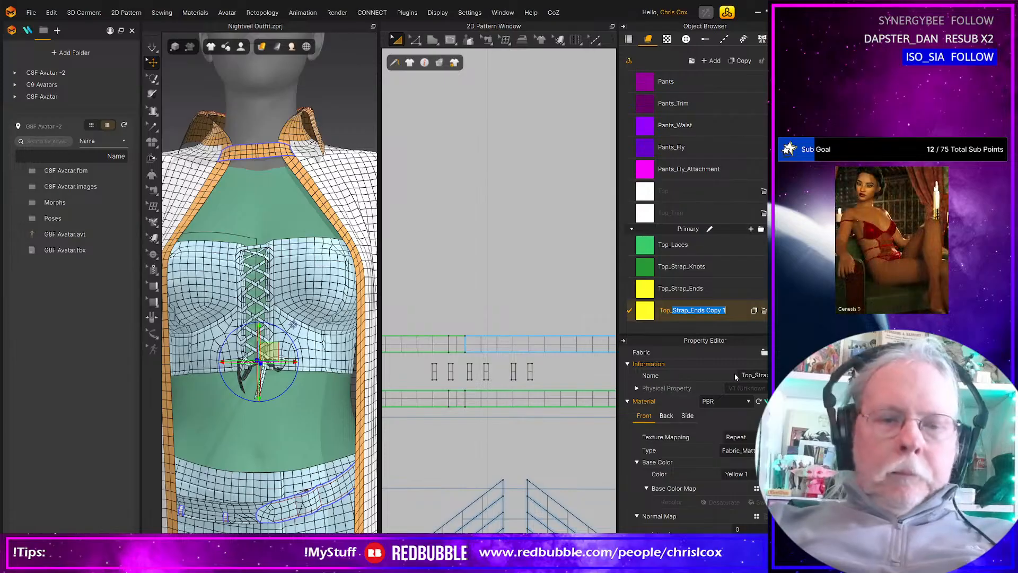
type("LAce_a")
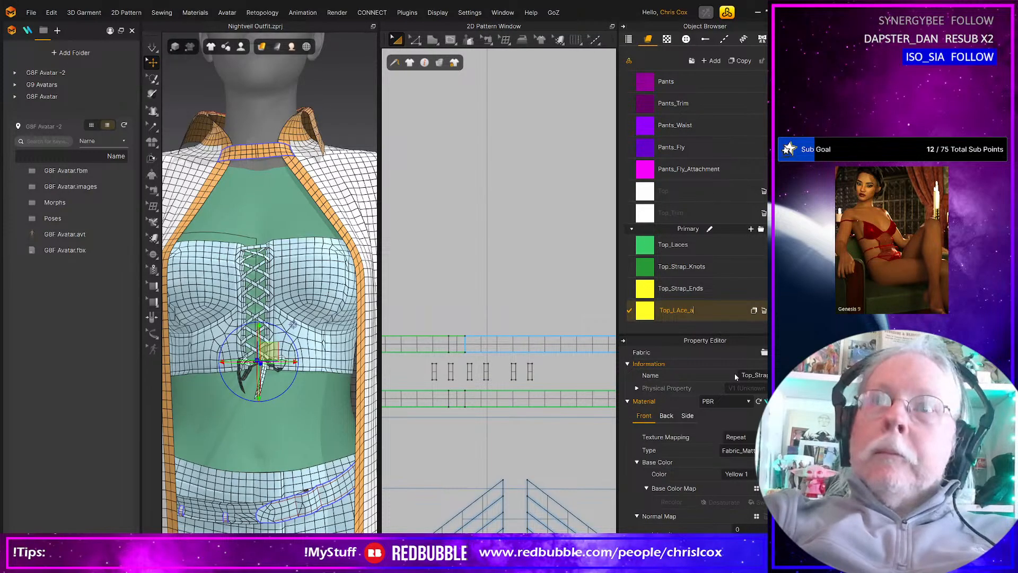
key("BackSpace")
type("Att")
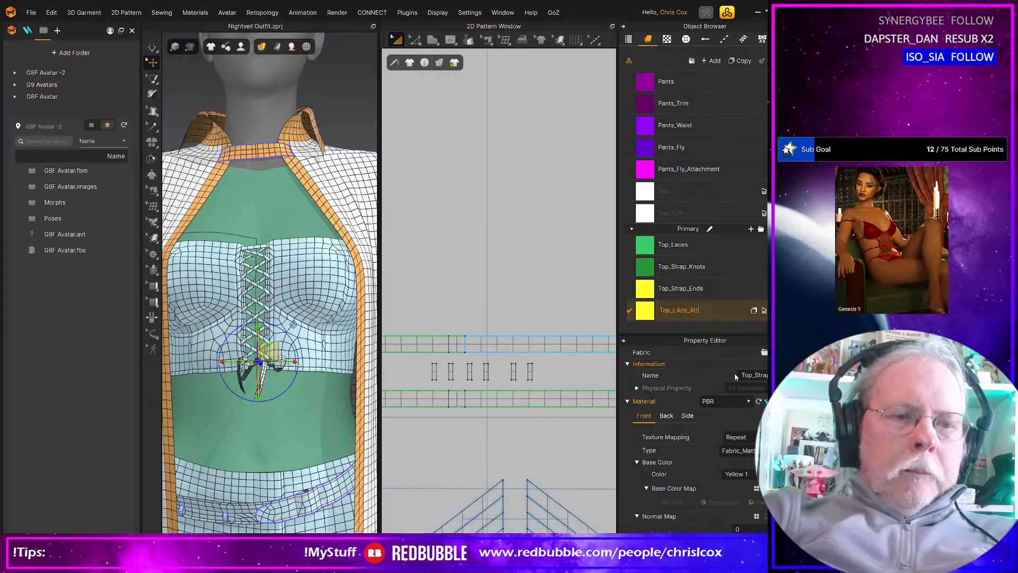
type("achments")
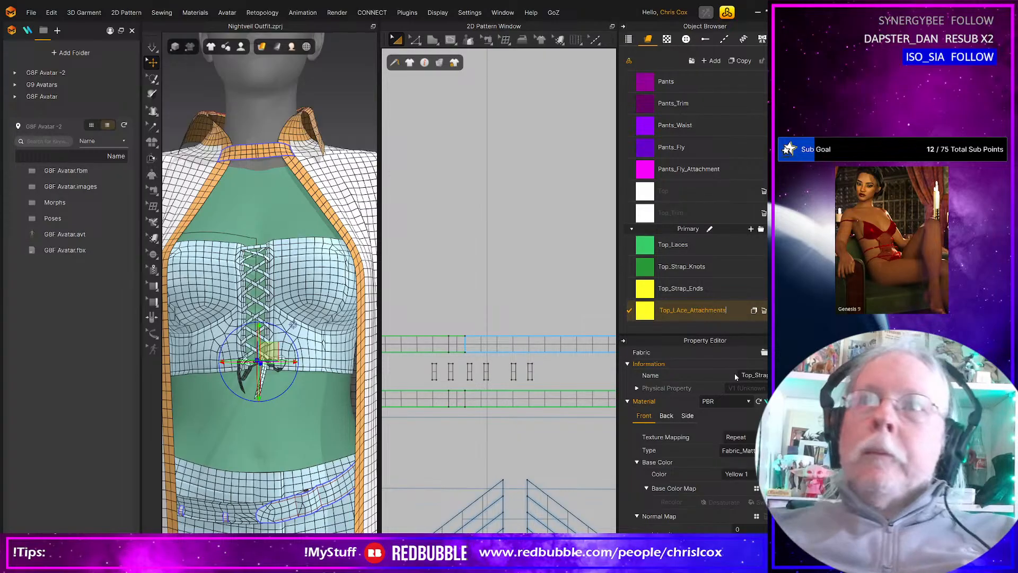
key("Return")
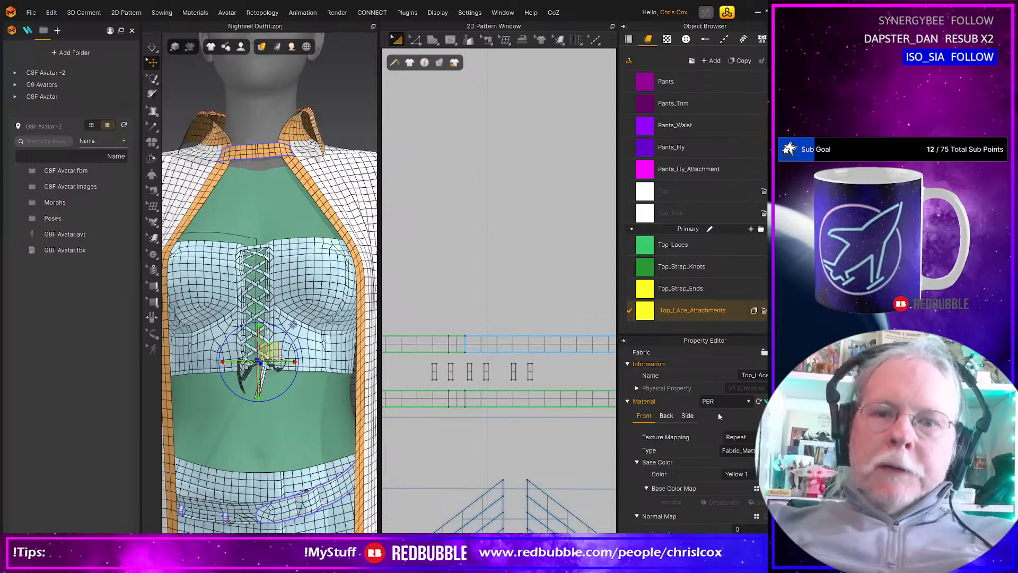
key("Delete")
type("a")
Step: Assign the Top_Lace_Attachments fabric to the six small pieces between the lace strips
left_click(435, 324)
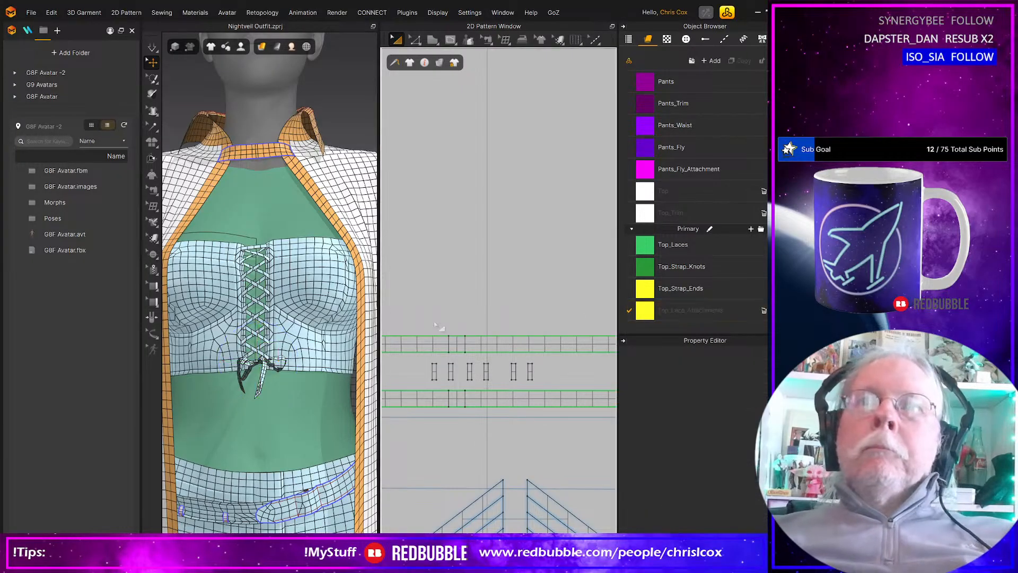
mouse_move(514, 374)
left_mouse_down()
mouse_move(559, 393)
mouse_move(531, 373)
left_mouse_up()
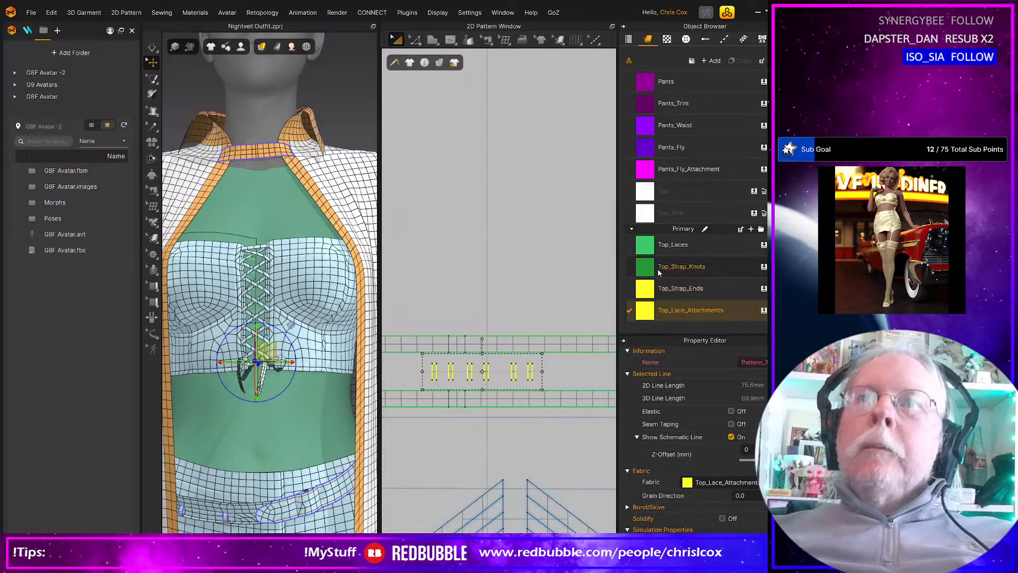
Step: Assign the Top_Strap_Knots fabric to the short segments in the middle and near the right-hand ends of both lace strips
left_click(456, 345)
left_click(458, 398, "shift")
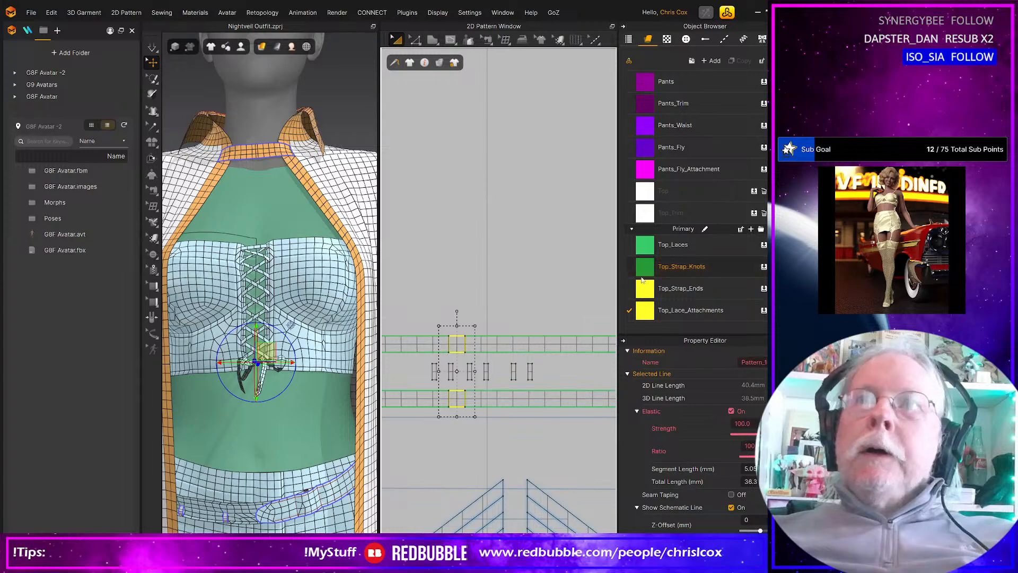
left_click_drag(473, 345, 457, 348)
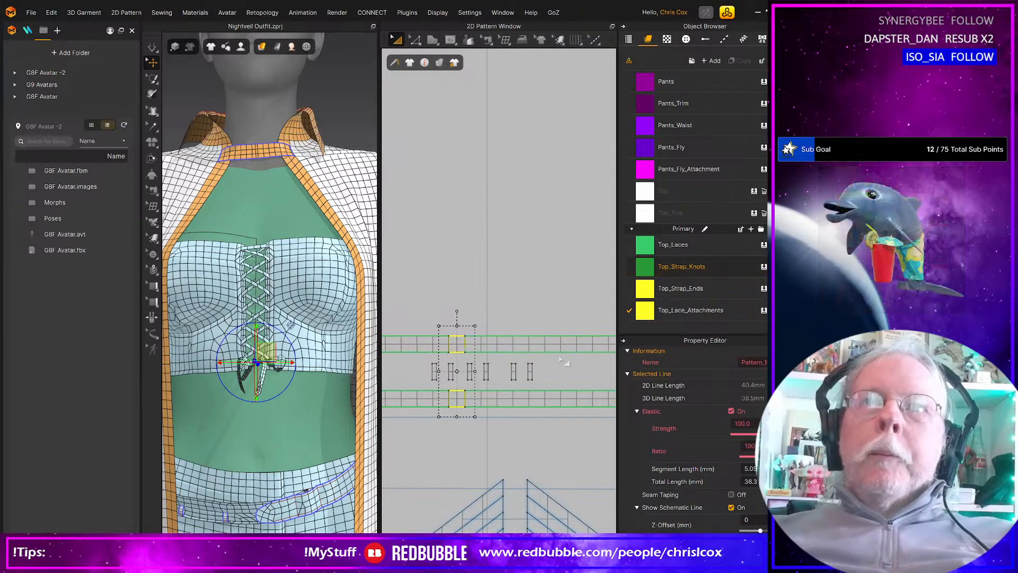
middle_click_drag(566, 365, 338, 353)
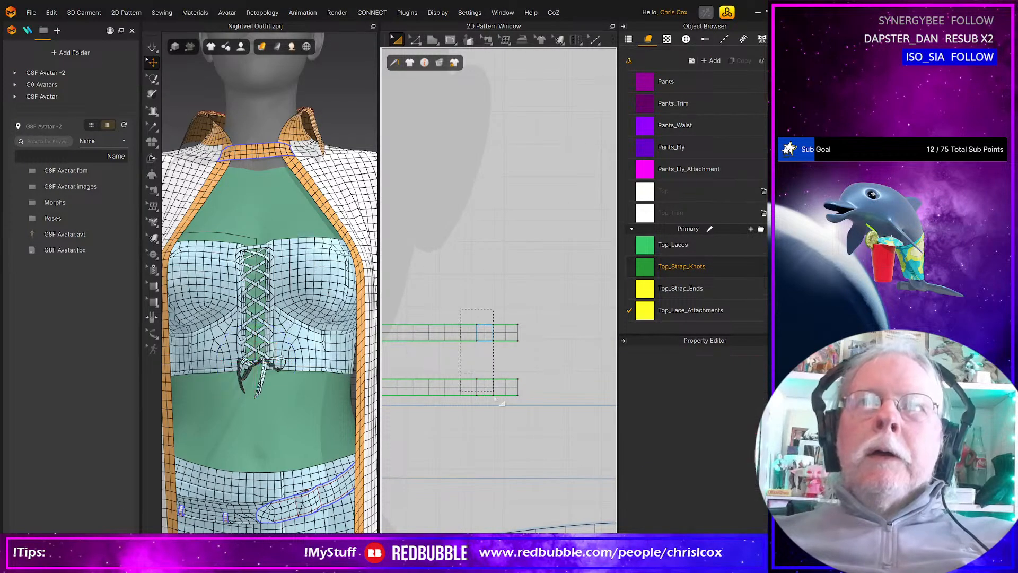
left_click_drag(645, 281, 490, 335)
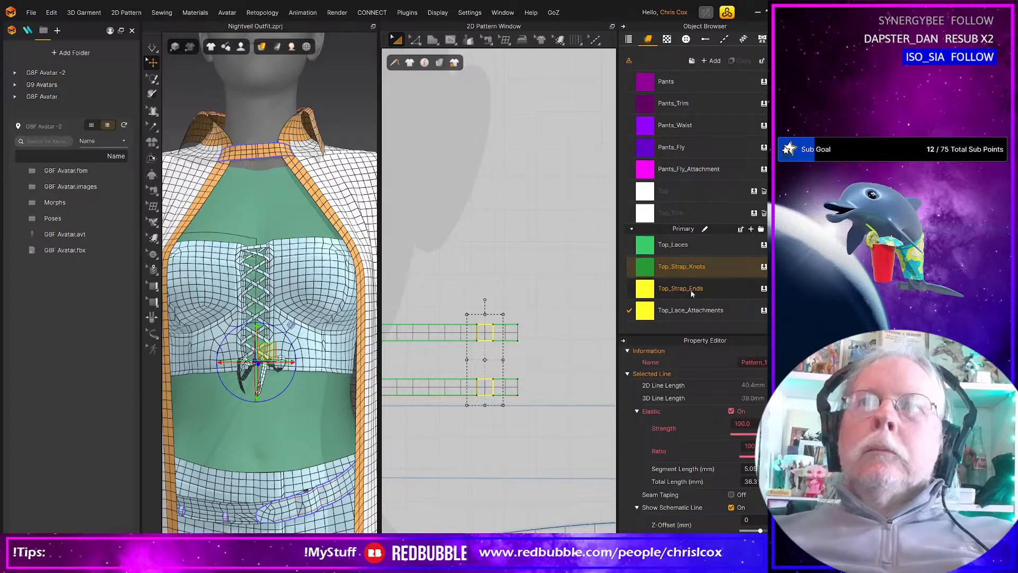
Step: Rename the Top_Strap_Knots fabric to Top_Laces_Knots and the Top_Strap_Ends fabric to Top_Laces_Ends
left_click(674, 267)
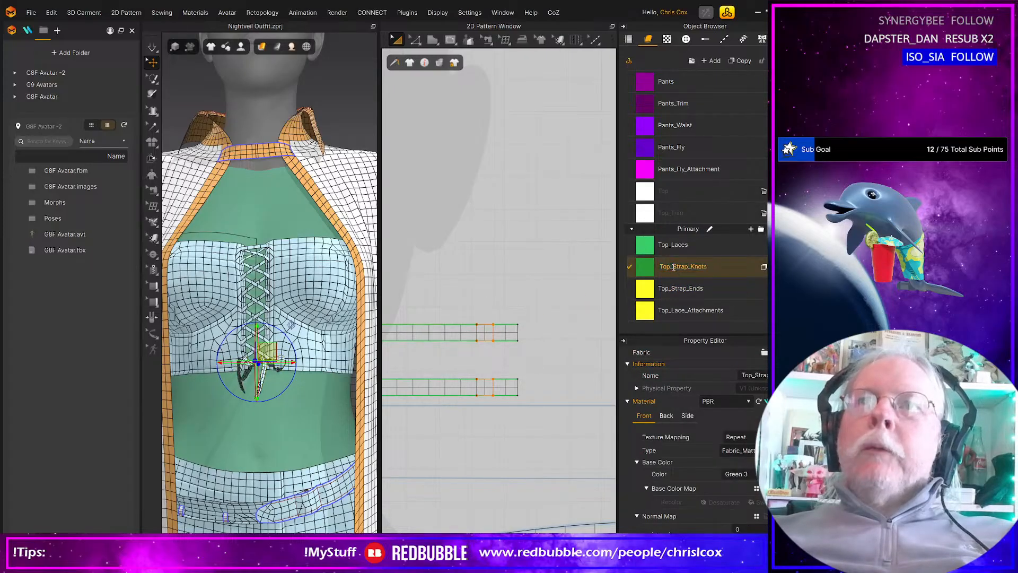
double_click(673, 267)
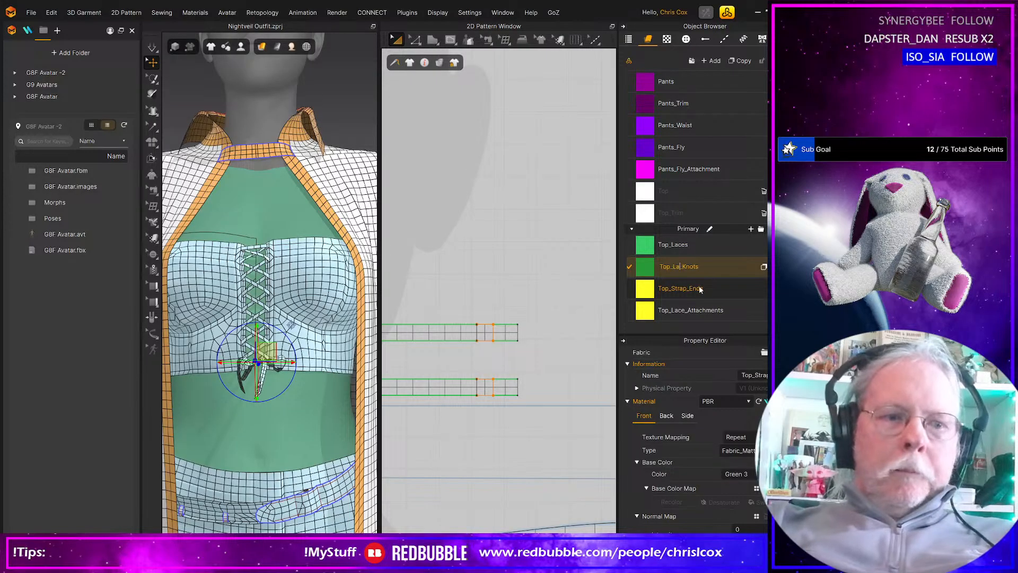
left_click(685, 291)
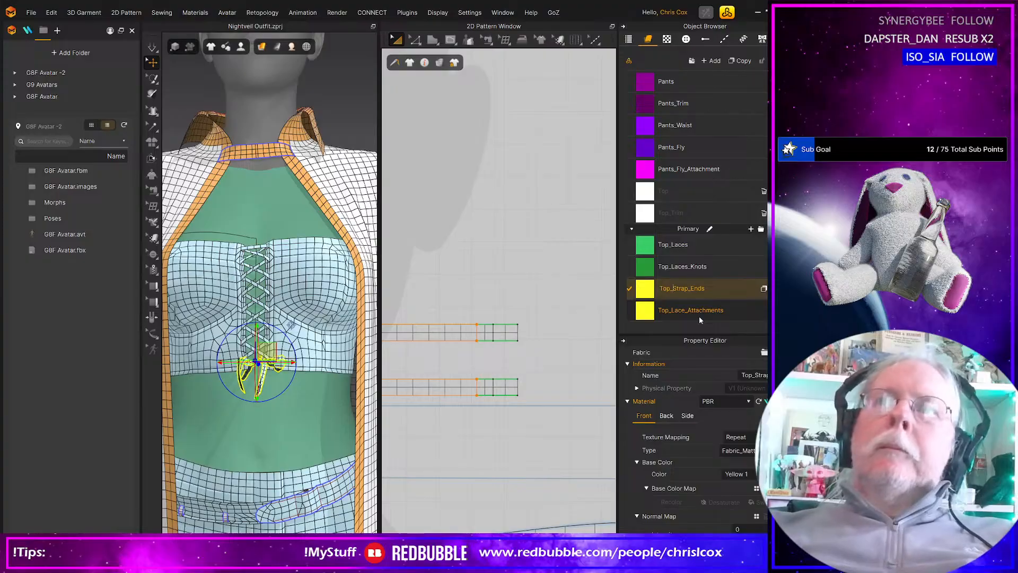
key("shift+Right")
key("shift+Right")
key("shift+Right")
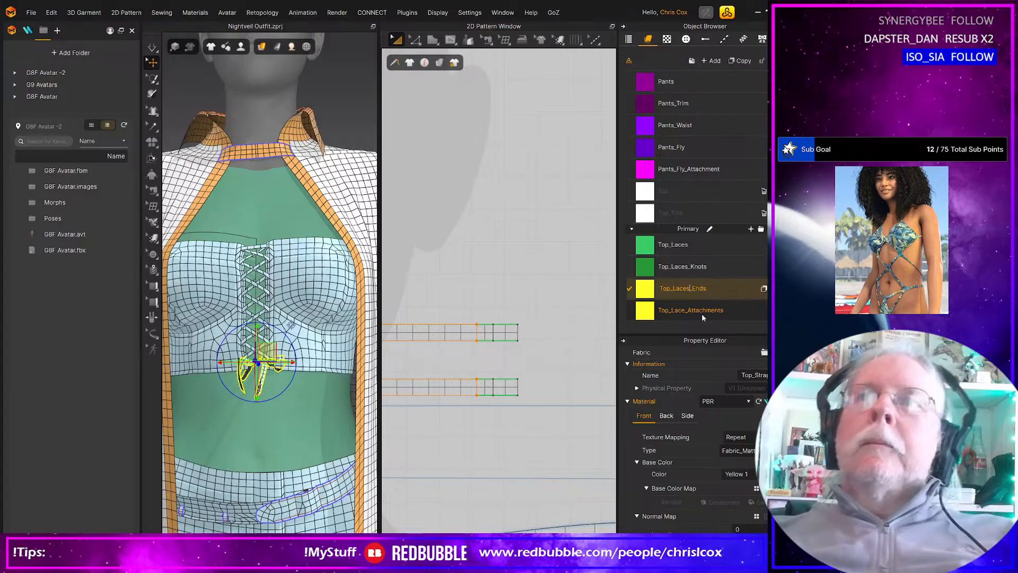
Step: Assign the Top_Laces fabric to the diagonal lace pieces and the small horizontal lace strip beneath them in the 2D pattern
scroll(558, 330, "down", 4)
scroll(557, 330, "down", 4)
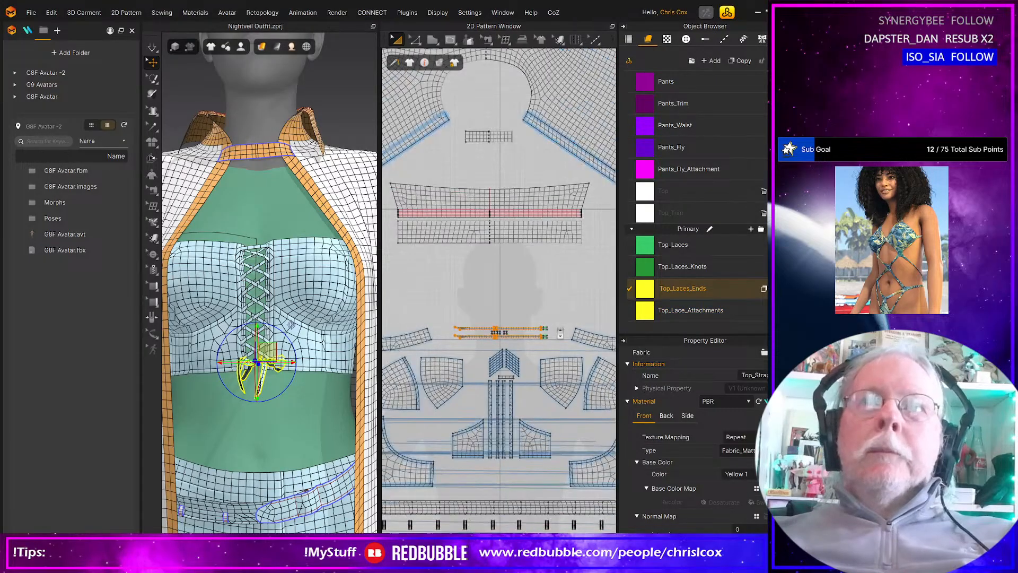
middle_click_drag(529, 385, 551, 338)
scroll(551, 338, "up", 5)
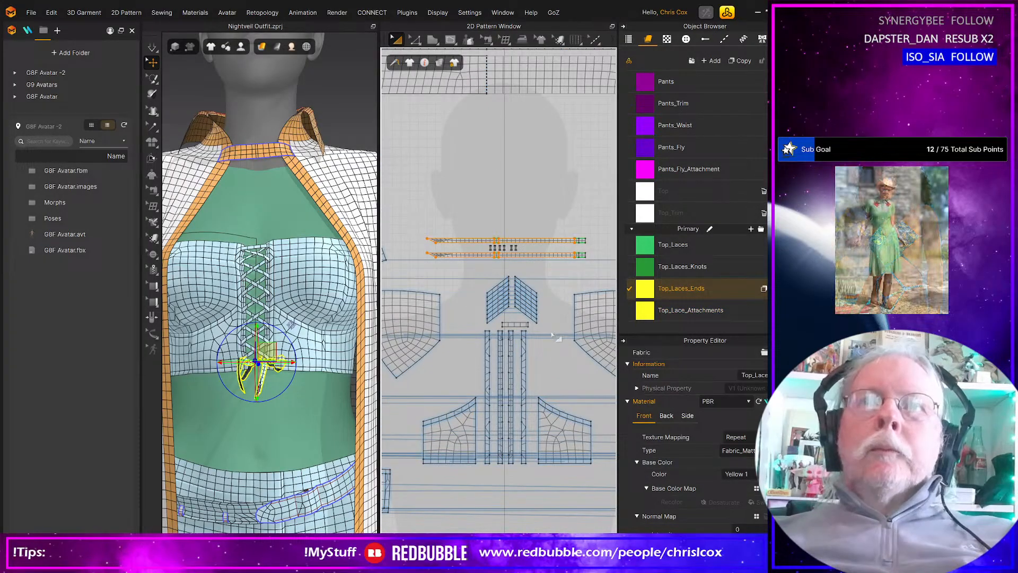
left_click_drag(553, 331, 463, 274)
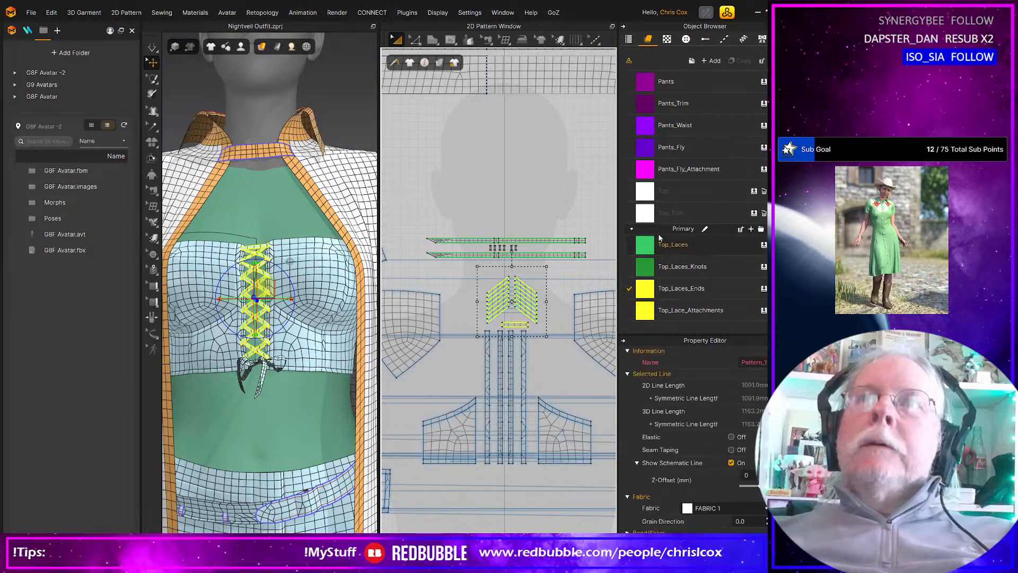
left_click_drag(669, 244, 614, 247)
left_click_drag(526, 285, 528, 287)
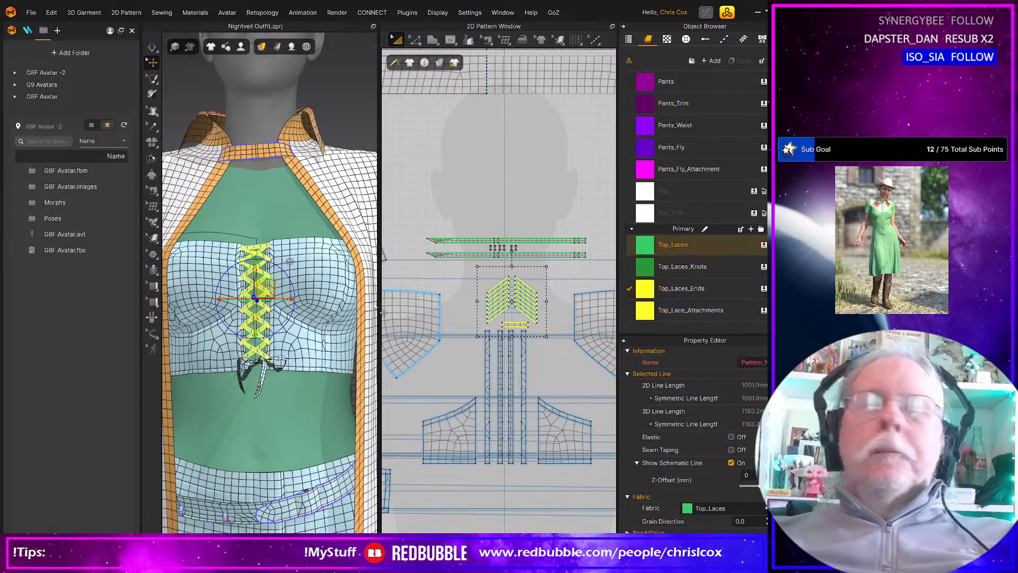
Step: Select all pattern pieces of the top below the long lace strips and assign them the Top_Trim fabric
scroll(500, 329, "down", 5)
middle_click_drag(500, 329, 521, 303)
scroll(543, 295, "down", 2)
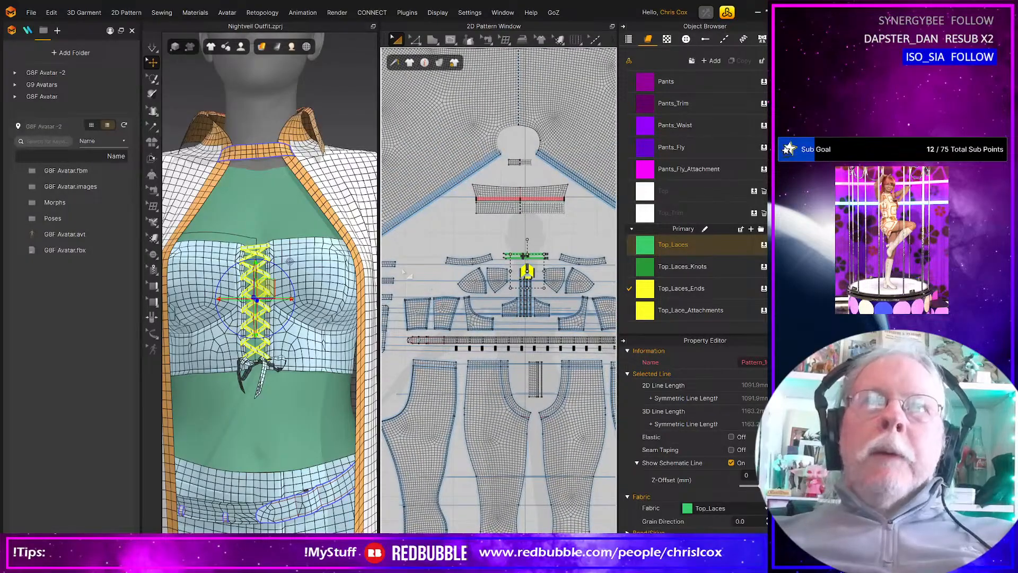
left_click_drag(400, 269, 599, 330)
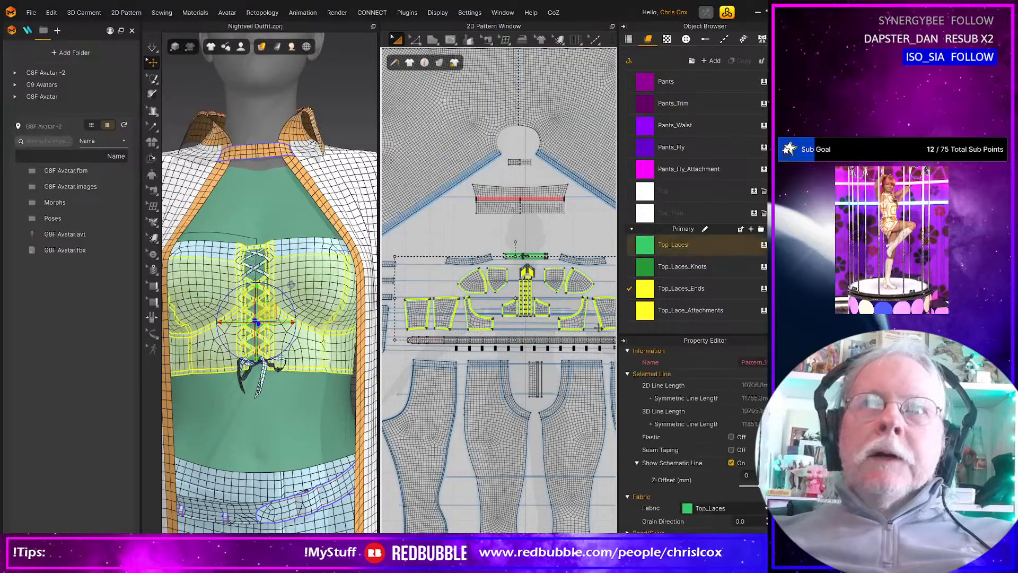
middle_click_drag(599, 330, 548, 328)
scroll(549, 327, "down", 2)
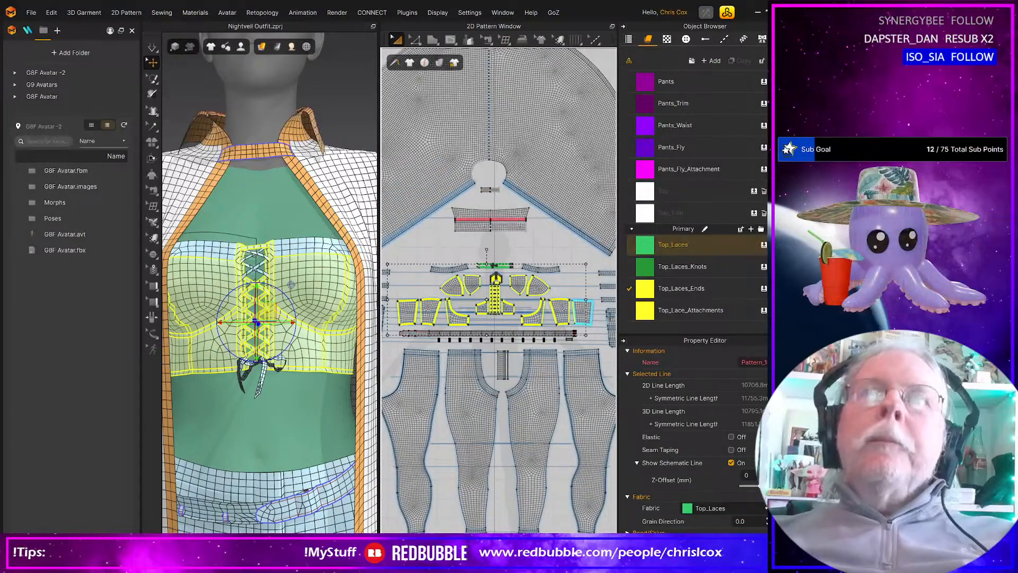
left_click(600, 330)
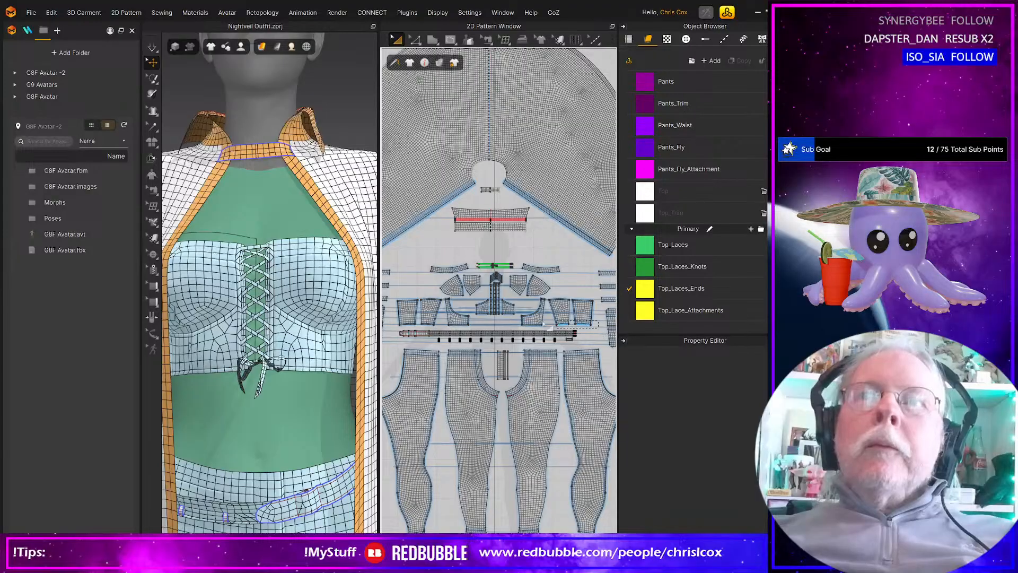
left_click_drag(544, 322, 393, 272)
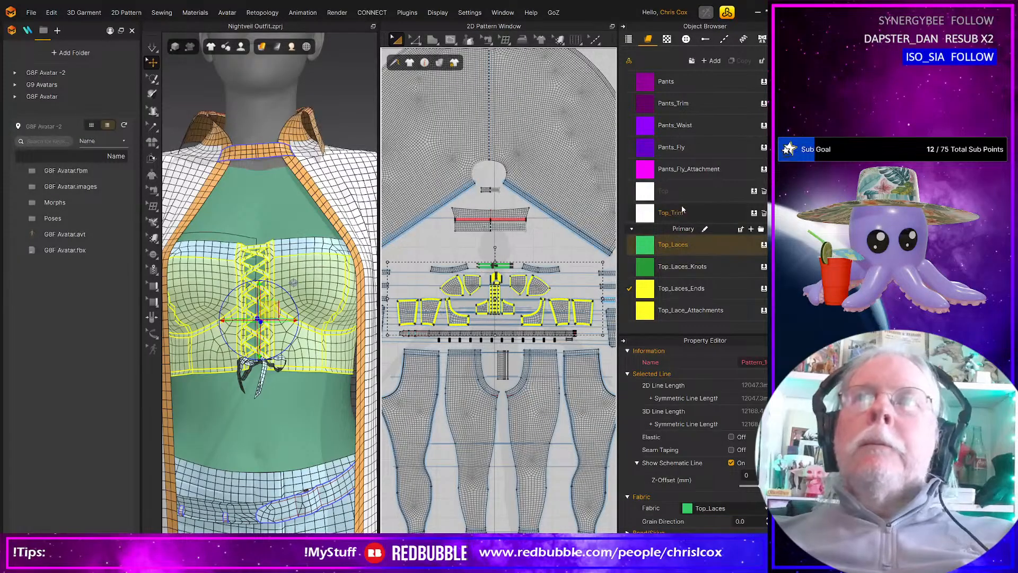
left_click(585, 315)
Step: Assign the Top fabric to the bust cups, the lower front panels and the side and back panels of the top
scroll(585, 315, "up", 2)
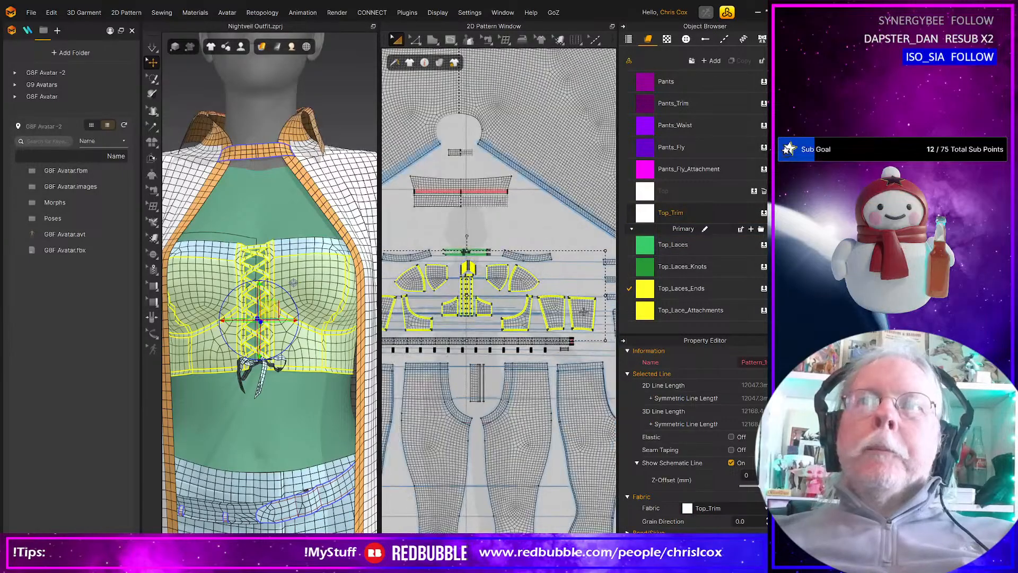
left_click(582, 313)
left_click(525, 318, "shift")
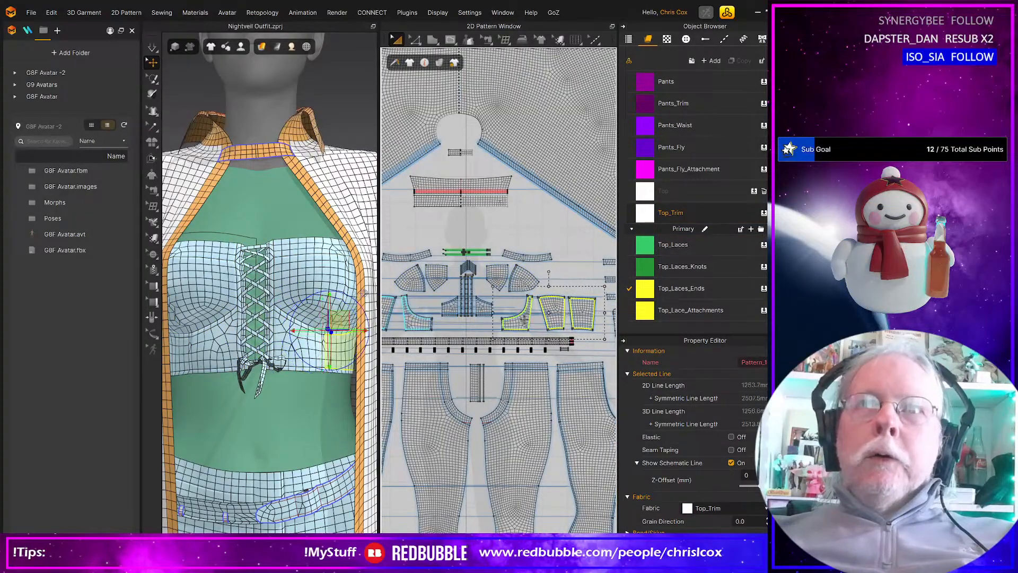
left_click(524, 281, "shift")
left_click(492, 277, "shift")
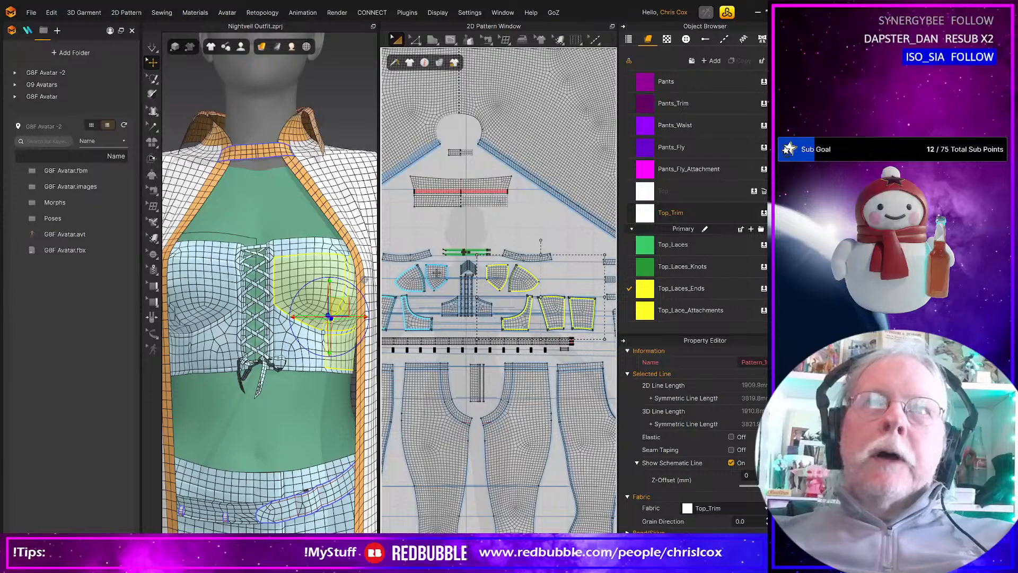
left_click(437, 272, "shift")
left_click(415, 280, "shift")
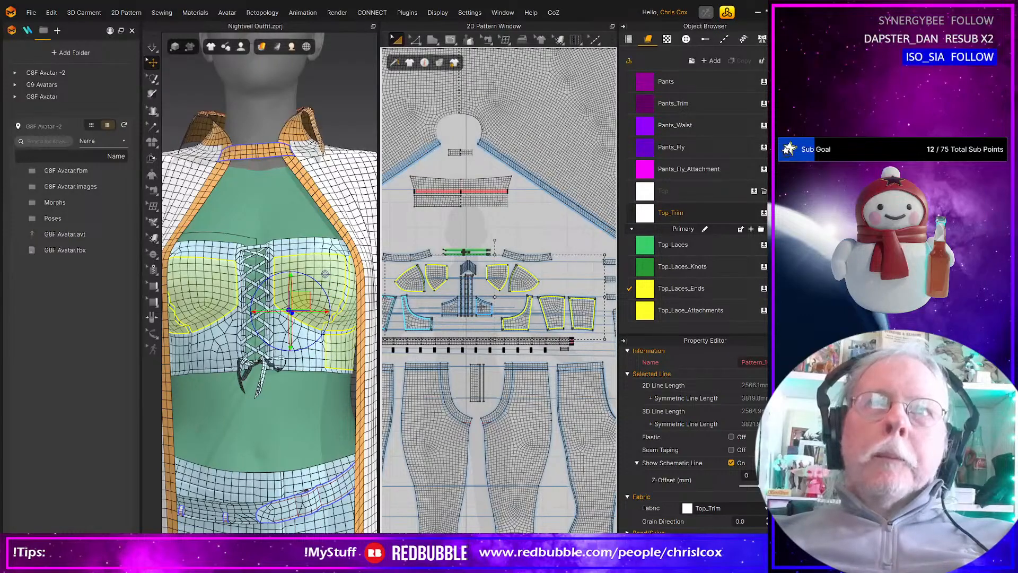
left_click(482, 307, "shift")
left_click(418, 322, "shift")
middle_click_drag(425, 327, 496, 308)
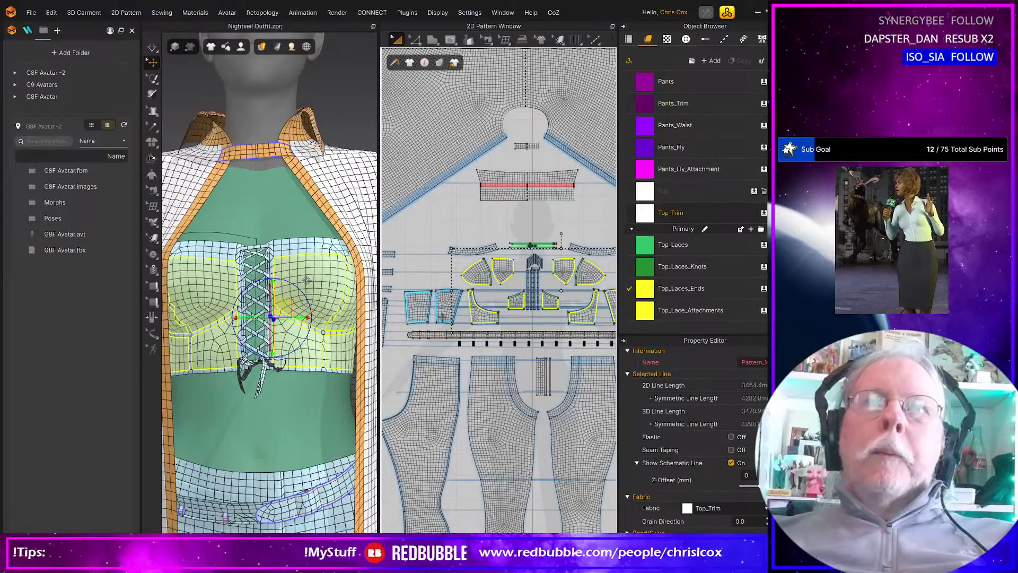
left_click(440, 314, "shift")
left_click(420, 314, "shift")
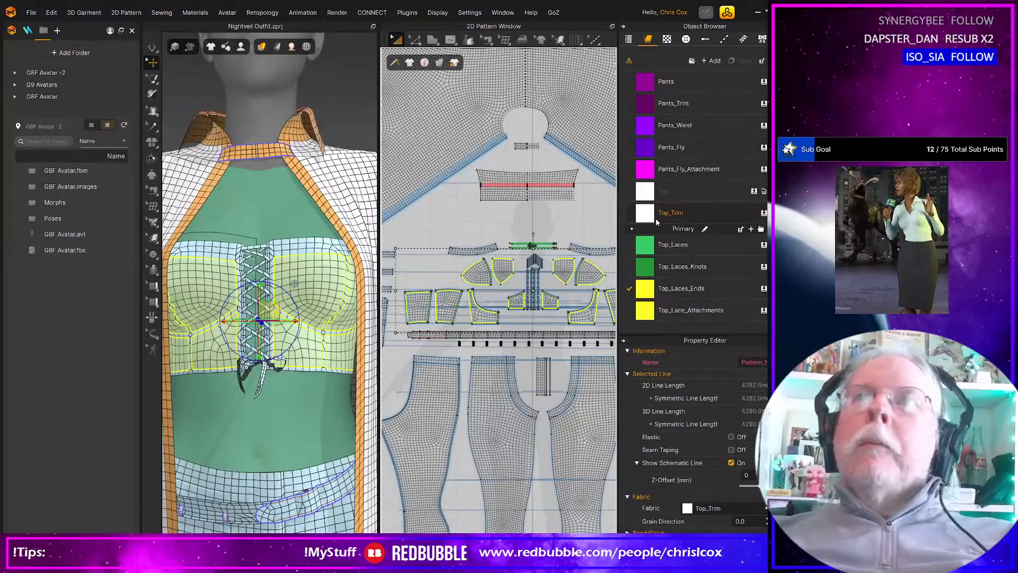
left_click_drag(647, 195, 587, 280)
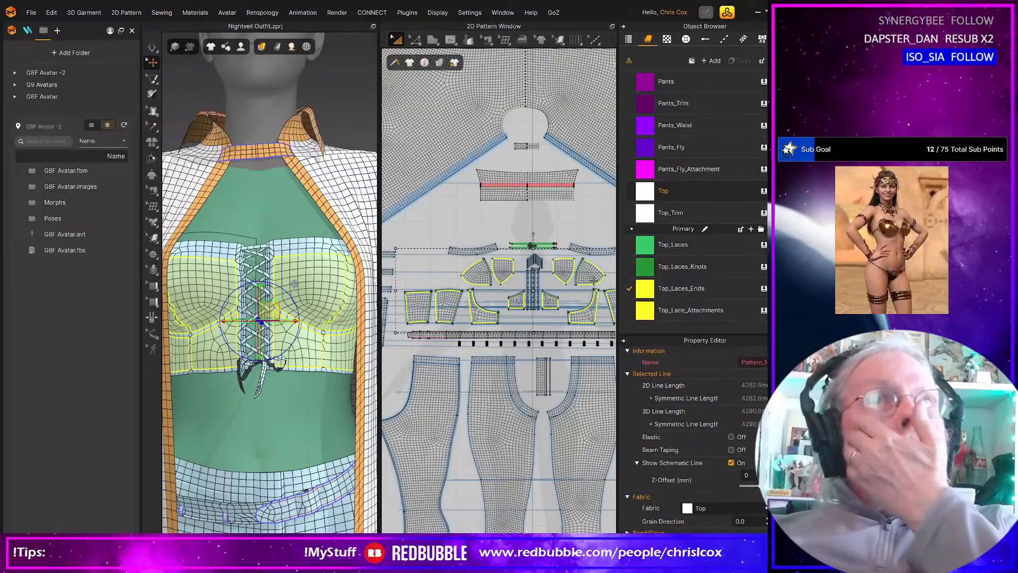
Step: Duplicate the Top_Trim fabric and name the copy Top_Edge_Trim
scroll(700, 245, "up", 3)
scroll(700, 245, "down", 3)
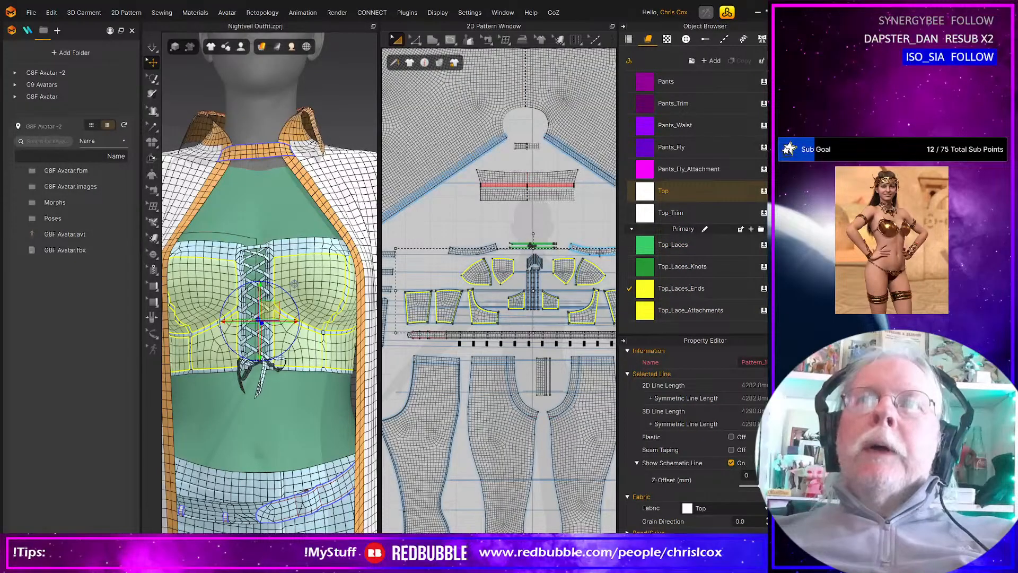
left_click(699, 211)
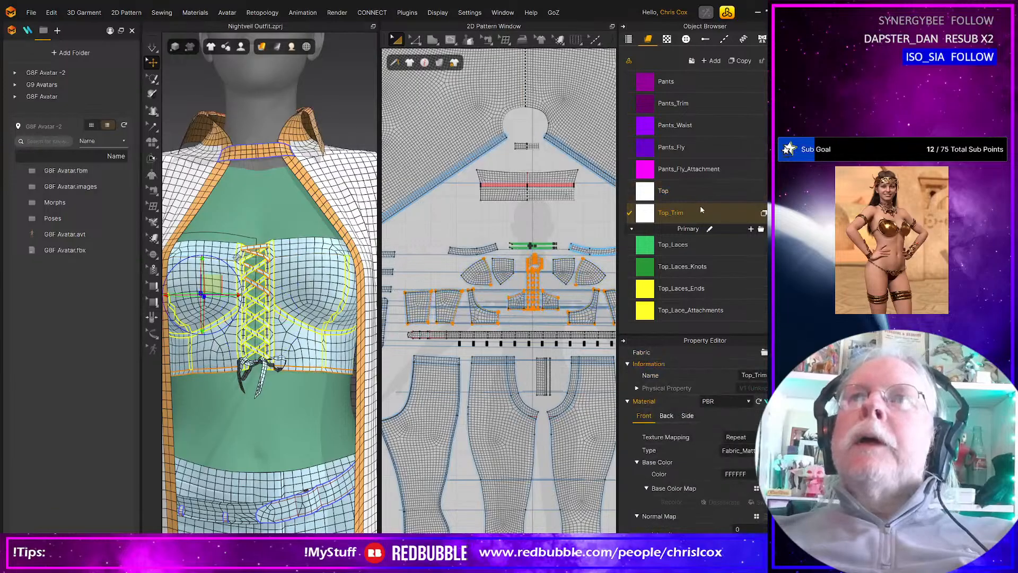
left_click(742, 61)
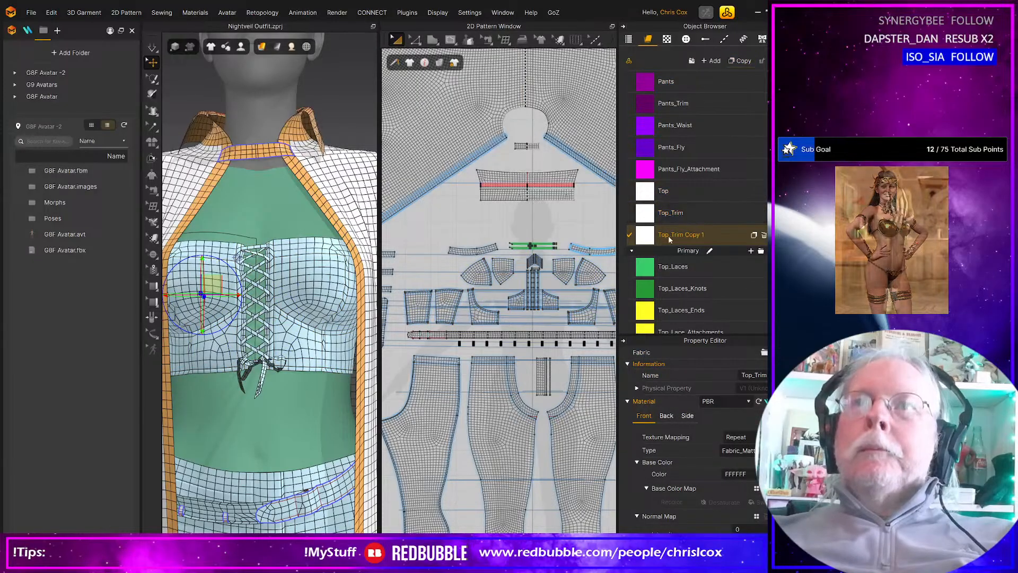
double_click(669, 235)
left_click(673, 234)
type("Edge")
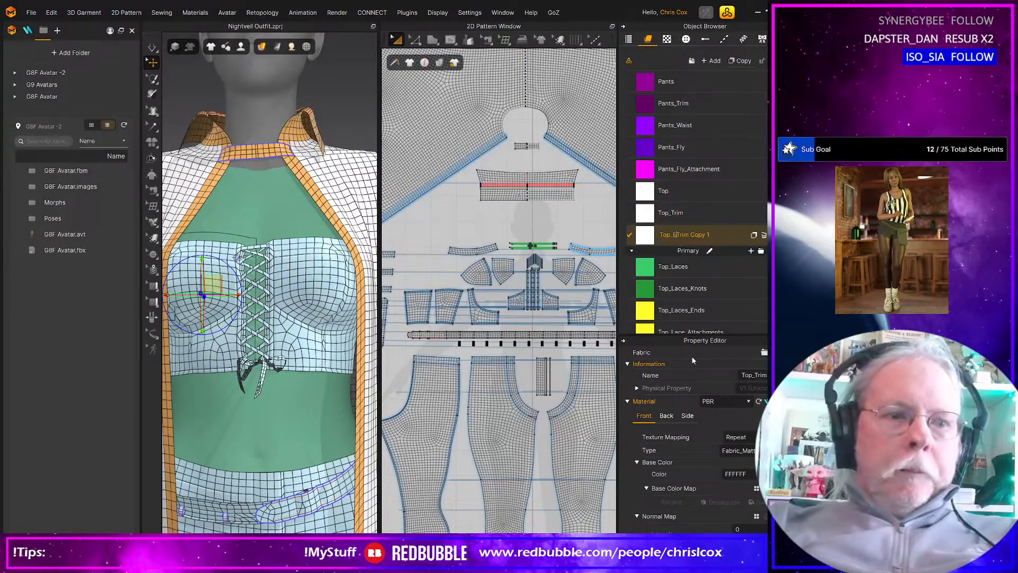
type("_")
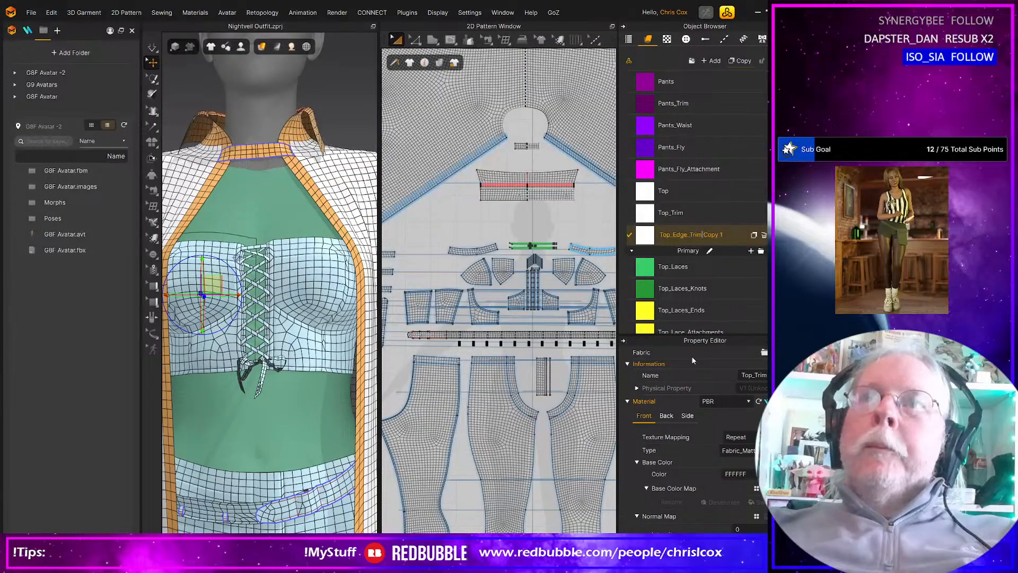
key("Delete")
key("Delete")
key("Delete")
key("Delete")
key("Delete")
key("Delete")
key("Delete")
key("Return")
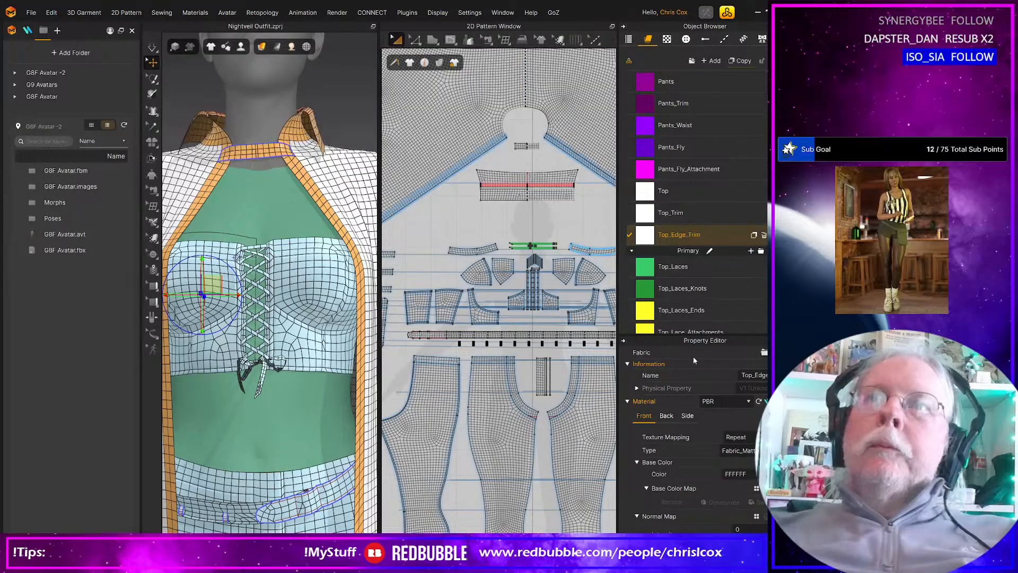
Step: Assign the Top_Edge_Trim fabric to the two curved strips along the top's upper edge and check the mirrored strip
scroll(522, 304, "up", 2)
middle_click_drag(541, 317, 494, 394)
scroll(493, 394, "up", 1)
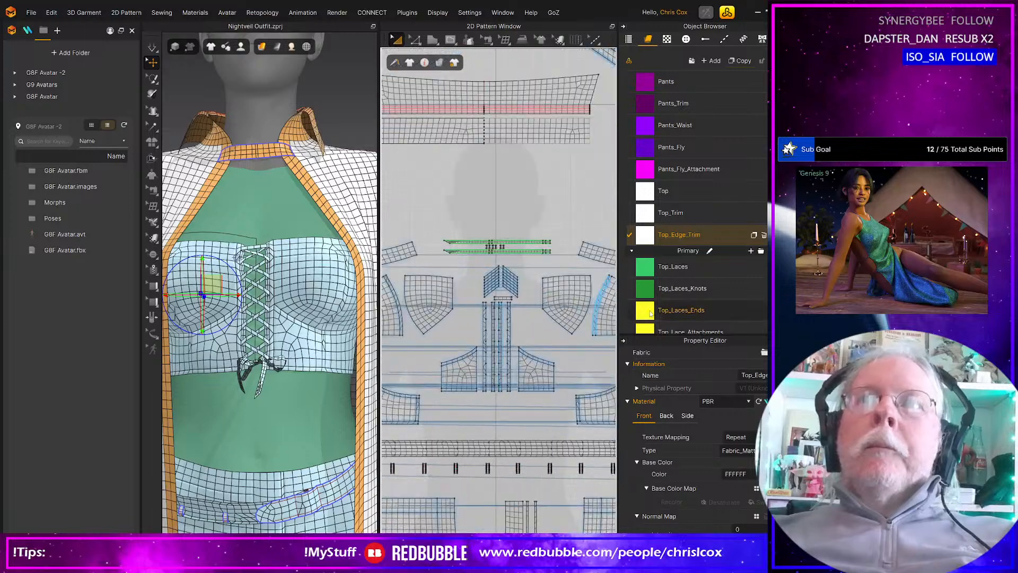
left_click(600, 253)
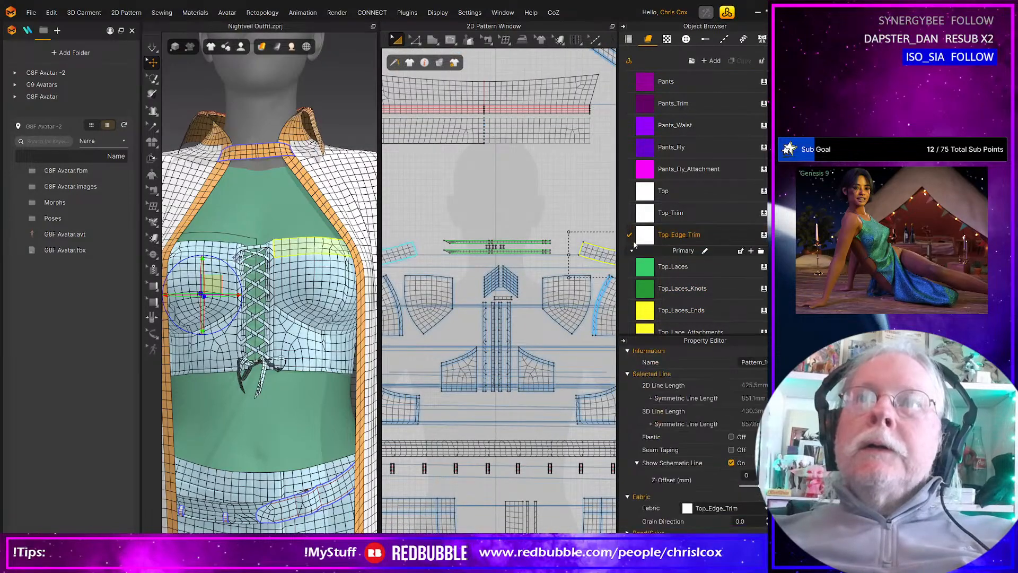
left_click_drag(634, 244, 616, 247)
left_click(406, 254)
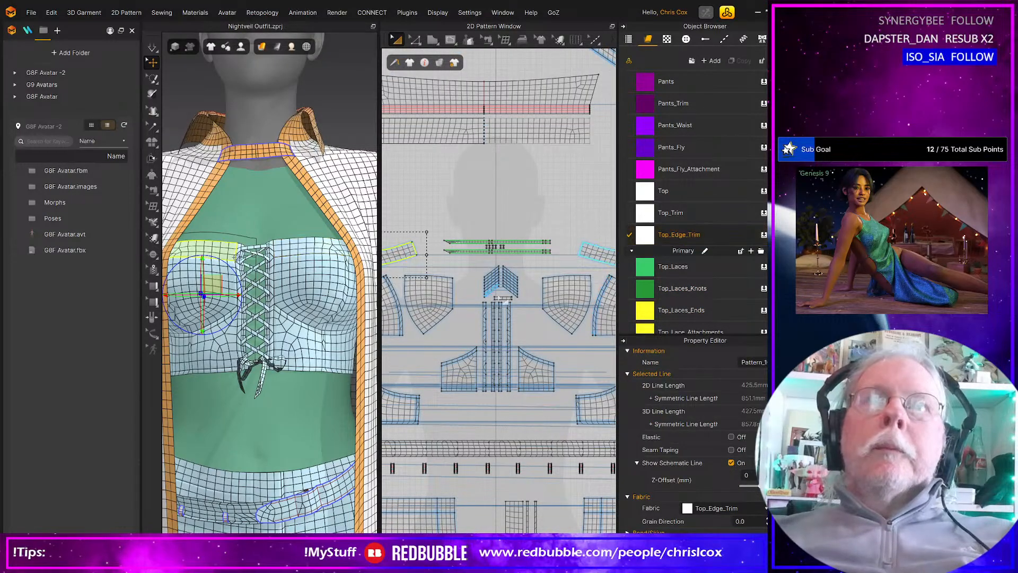
Step: Reassign the Top_Laces fabric to the diagonal lace pieces and the small horizontal strip beneath them
left_click(540, 313)
left_click(501, 281)
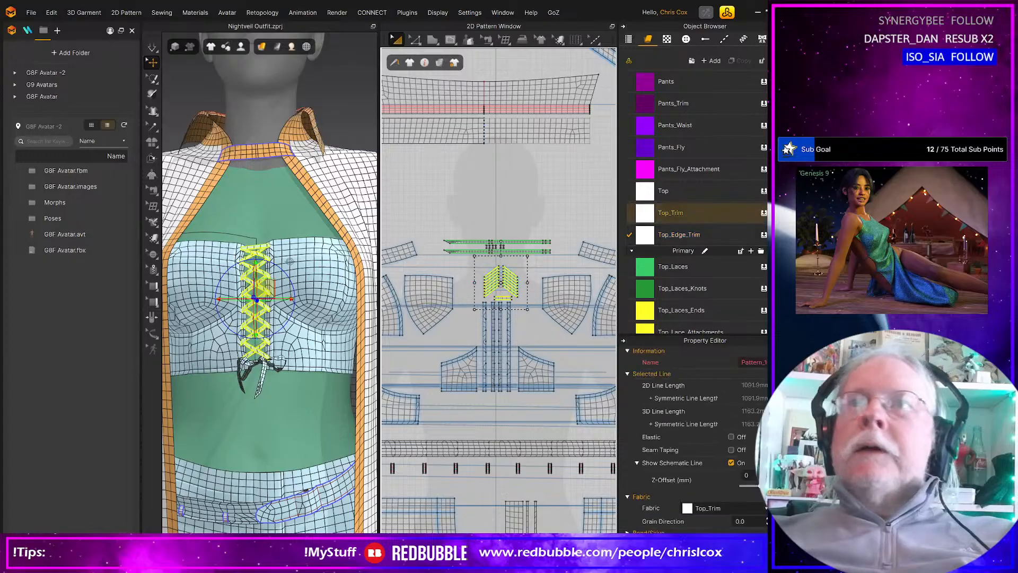
left_click_drag(669, 267, 512, 286)
scroll(512, 289, "up", 5)
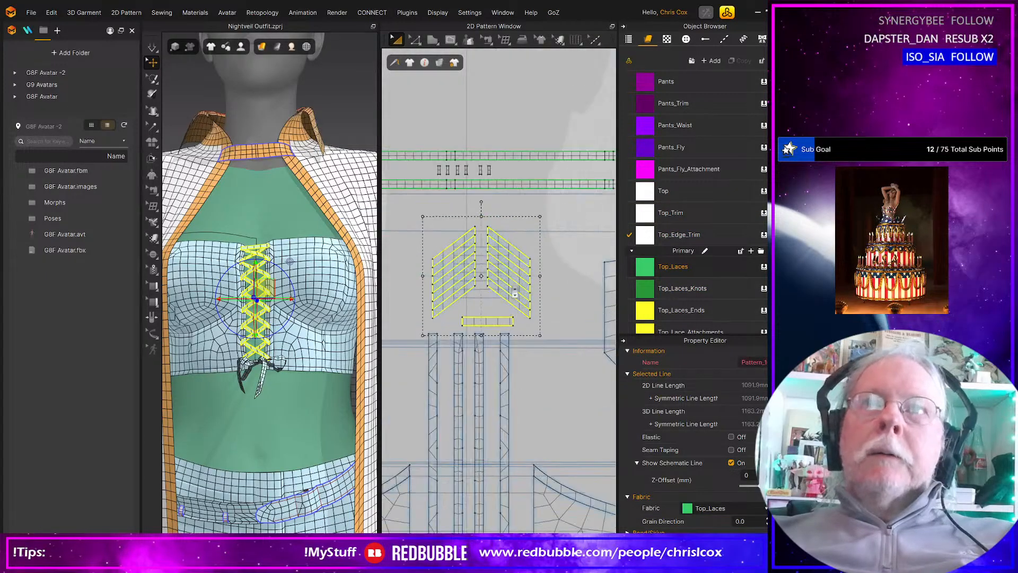
Step: Set the Top fabric's base color to the Yellow 2 swatch, CACD1D
scroll(725, 424, "down", 2)
scroll(532, 359, "down", 6)
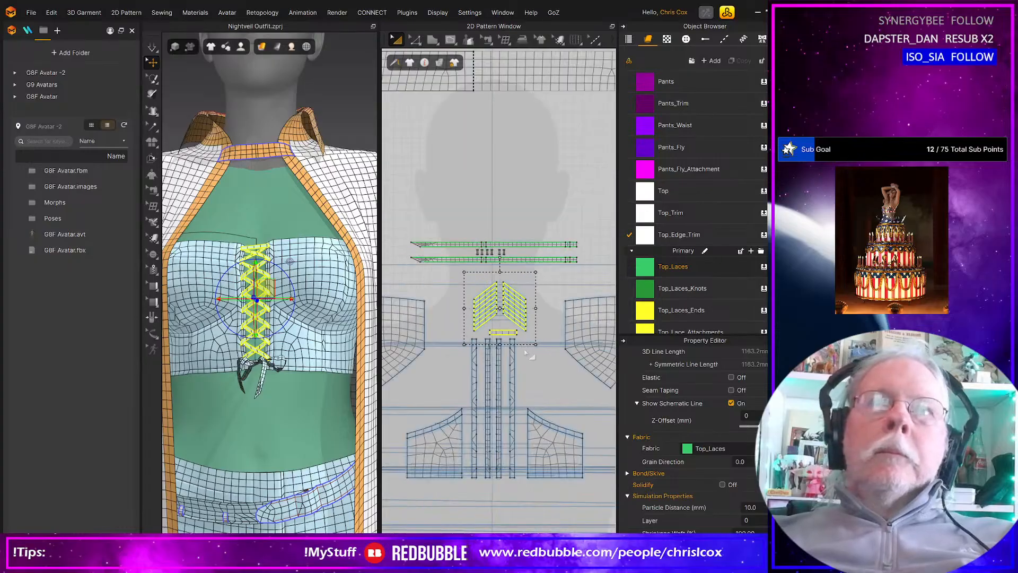
middle_click_drag(531, 359, 548, 333)
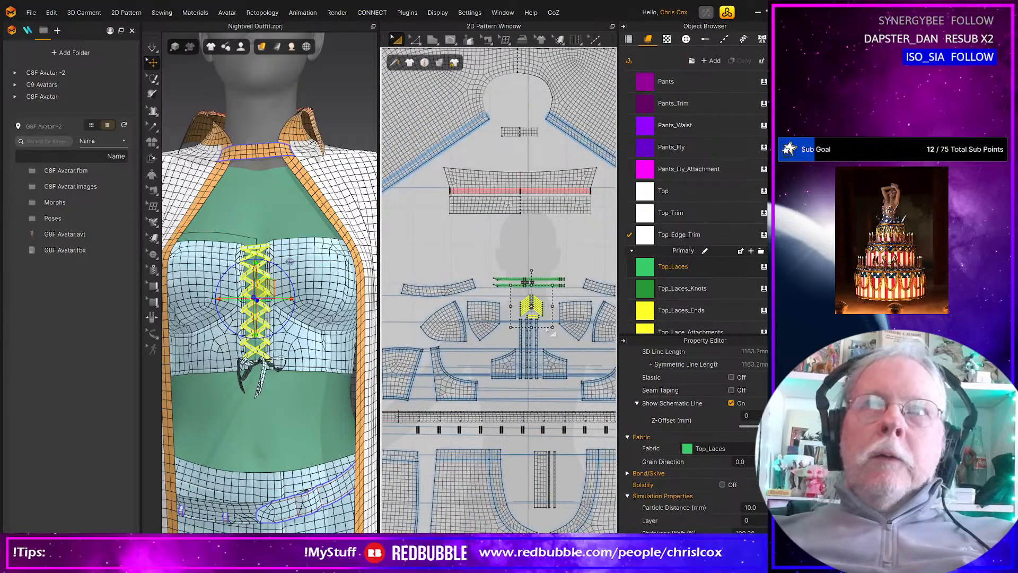
left_click(645, 195)
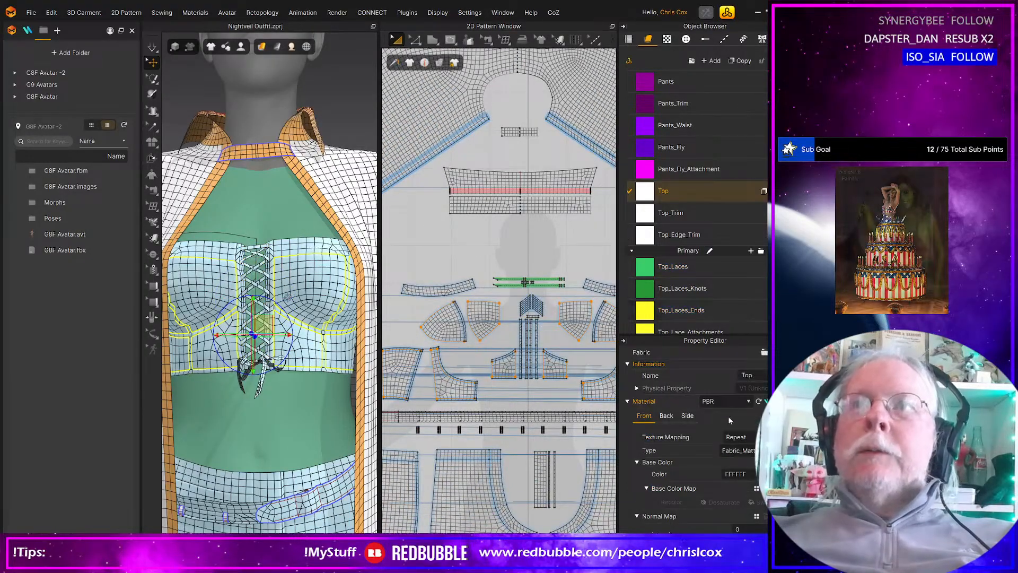
left_click(769, 474)
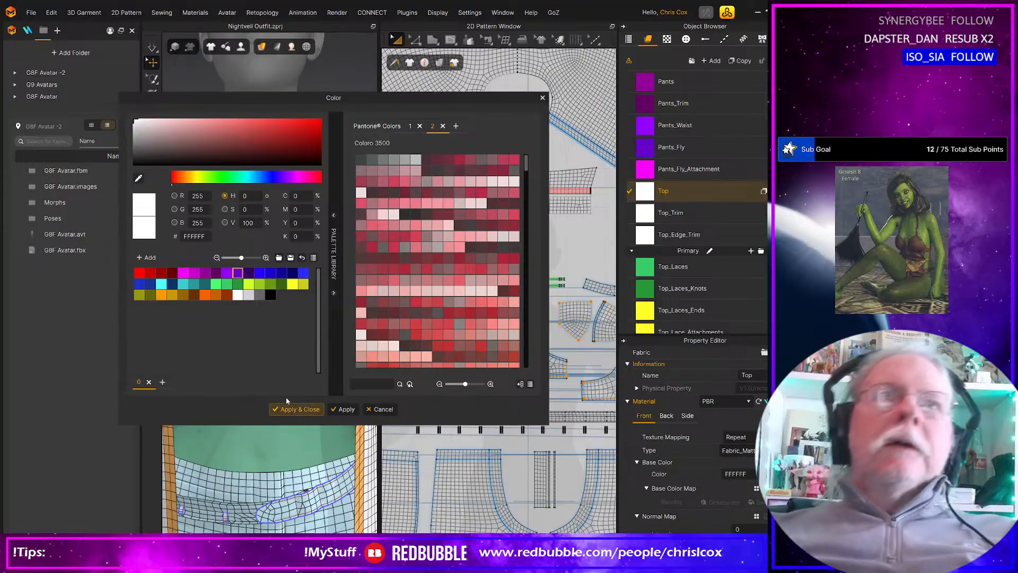
left_click(301, 288)
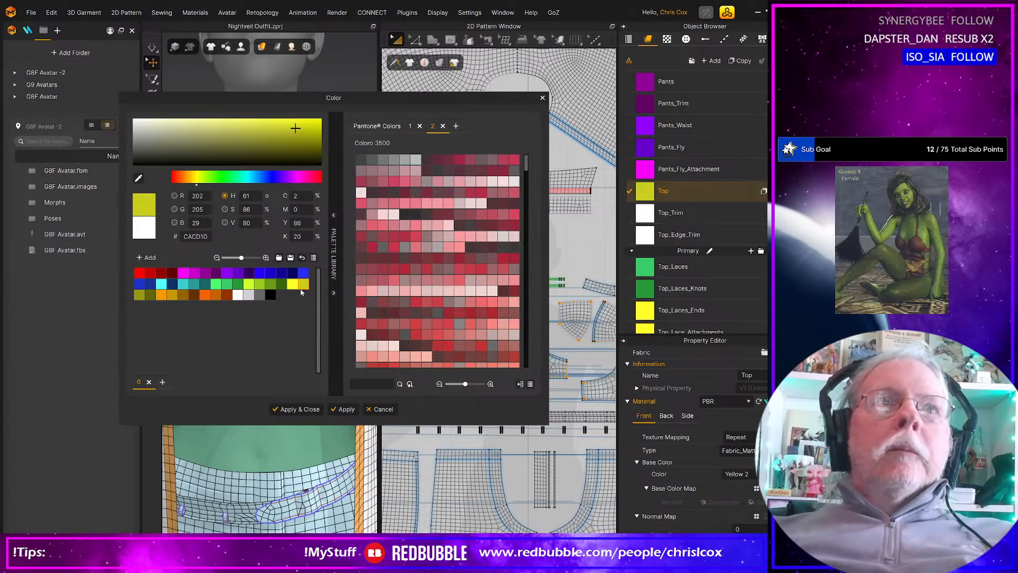
left_click(344, 409)
Step: Set the base color of Top_Trim to Yellow 3 (9A9A12) and of Top_Edge_Trim to Yellow 4 (666608)
left_click(640, 215)
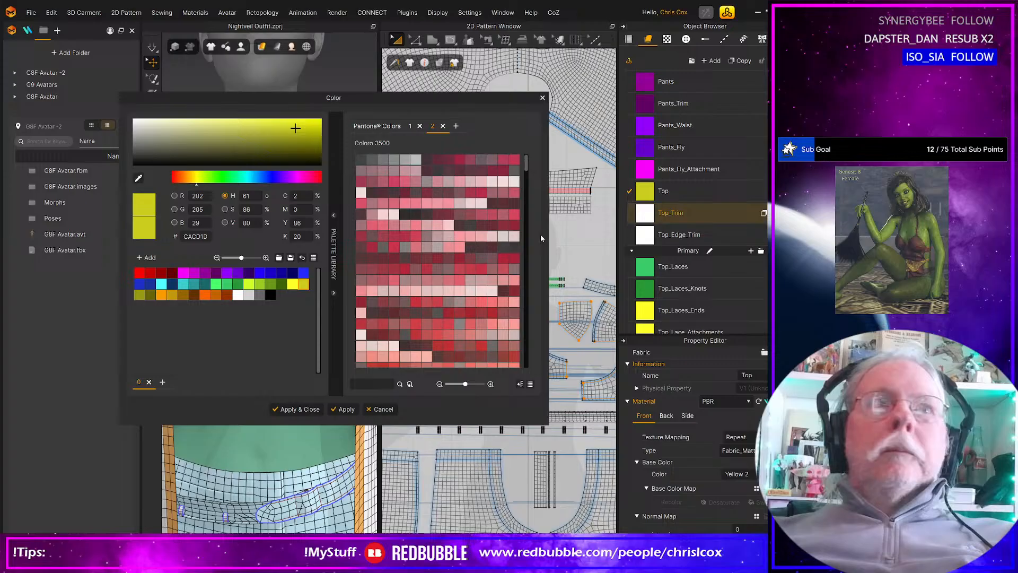
left_click(139, 295)
left_click(346, 409)
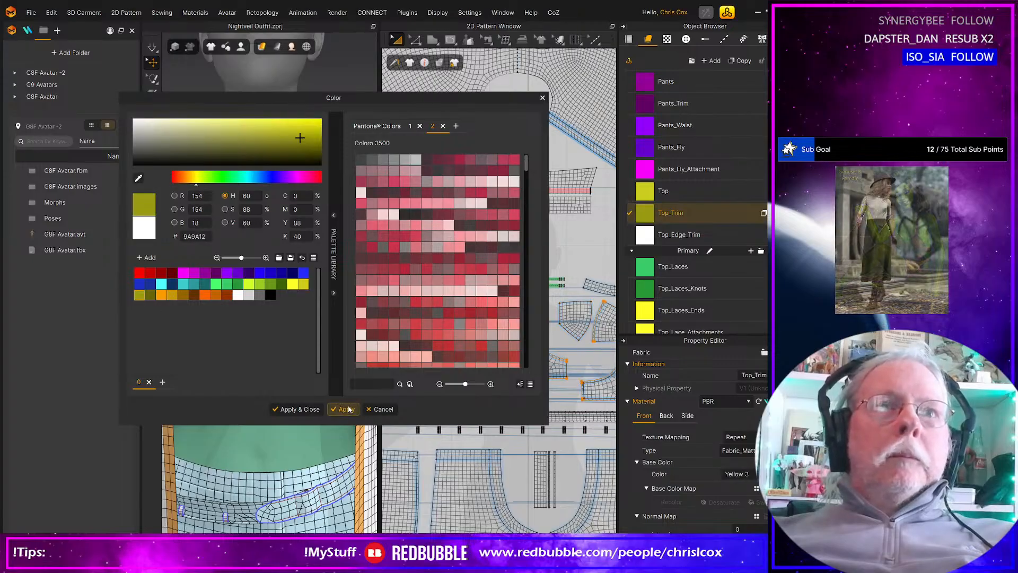
left_click(642, 234)
left_click(150, 295)
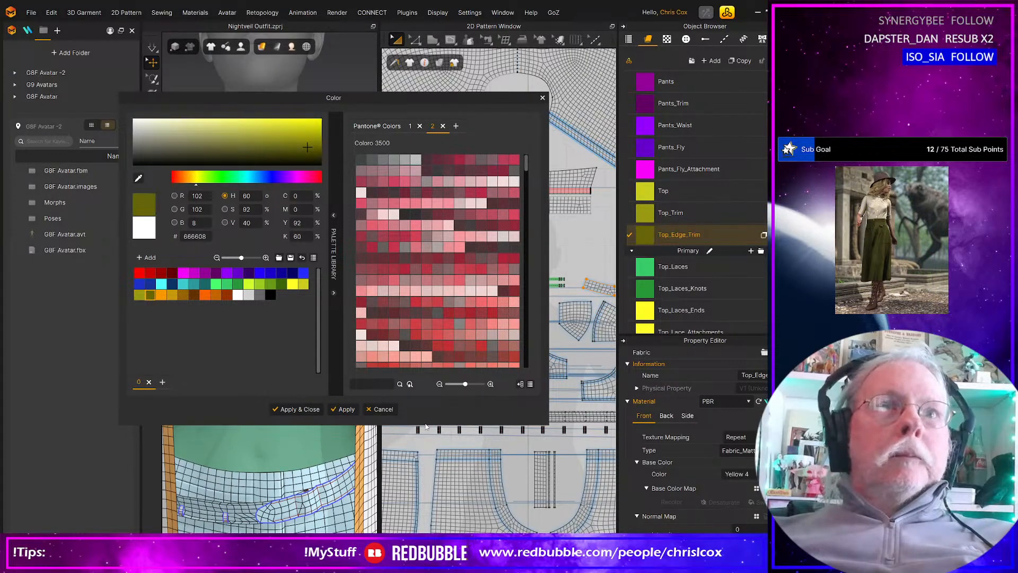
left_click(345, 409)
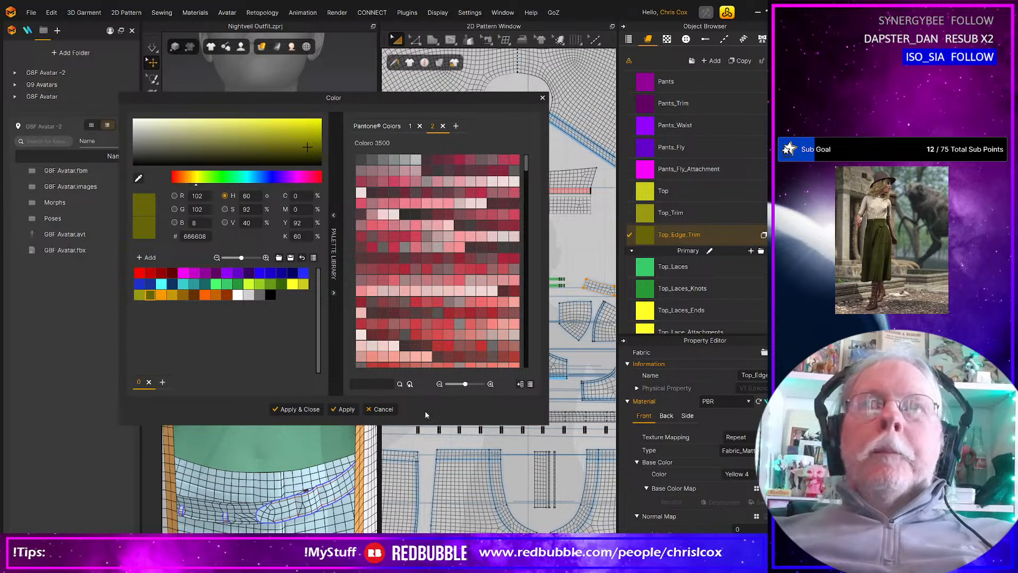
left_click(299, 409)
Step: Unfreeze all of the top's pattern pieces, including trims and laces, and run the simulation briefly to settle them
scroll(498, 292, "down", 5)
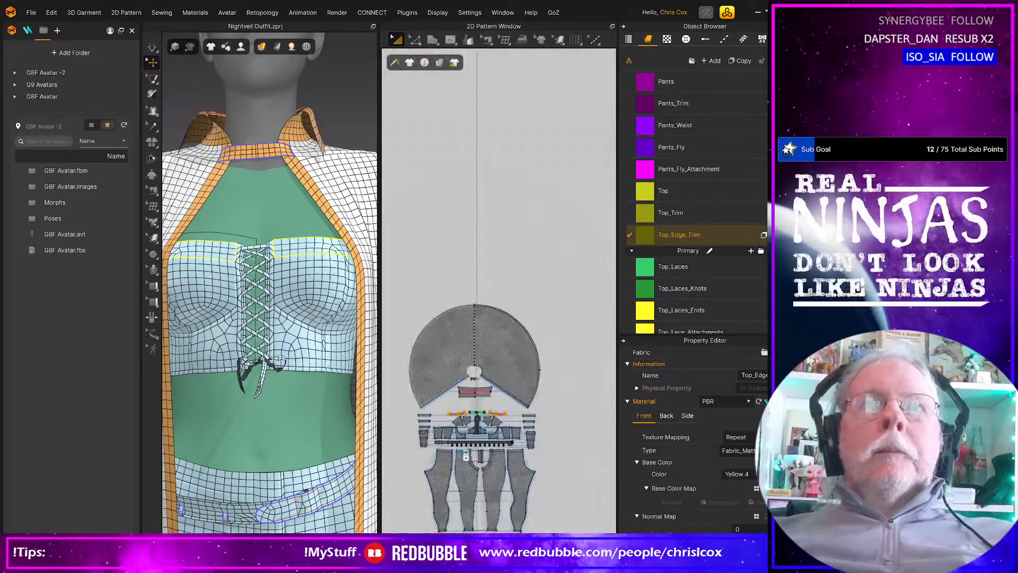
scroll(441, 318, "up", 5)
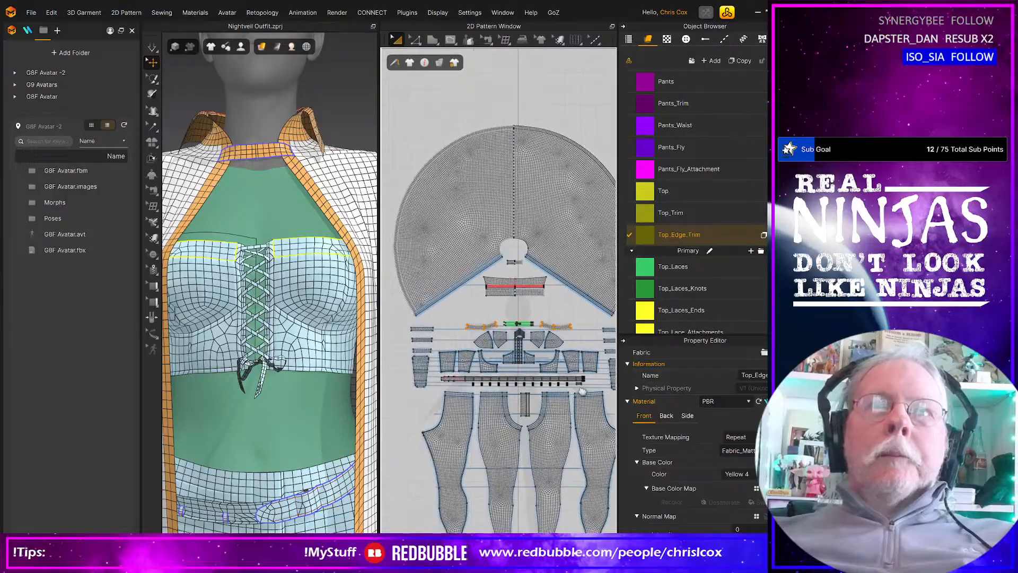
left_click_drag(440, 317, 612, 384)
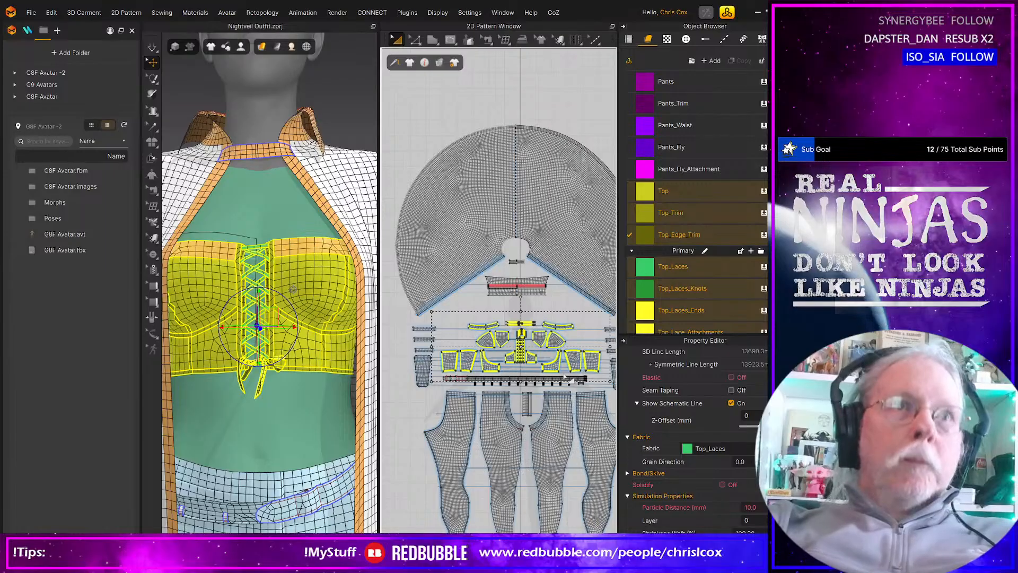
scroll(309, 389, "up", 3)
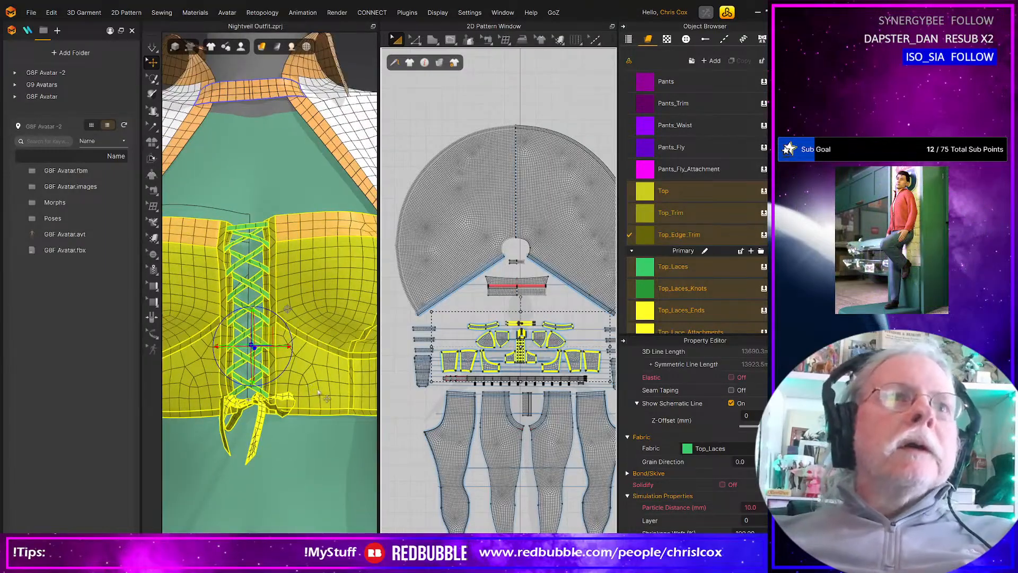
right_click_drag(305, 459, 281, 423)
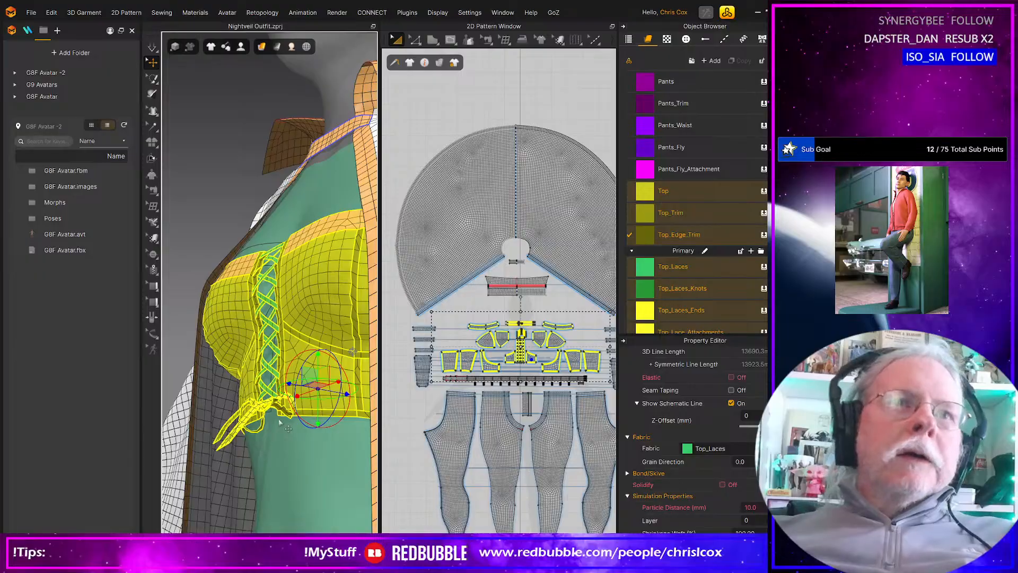
key("space")
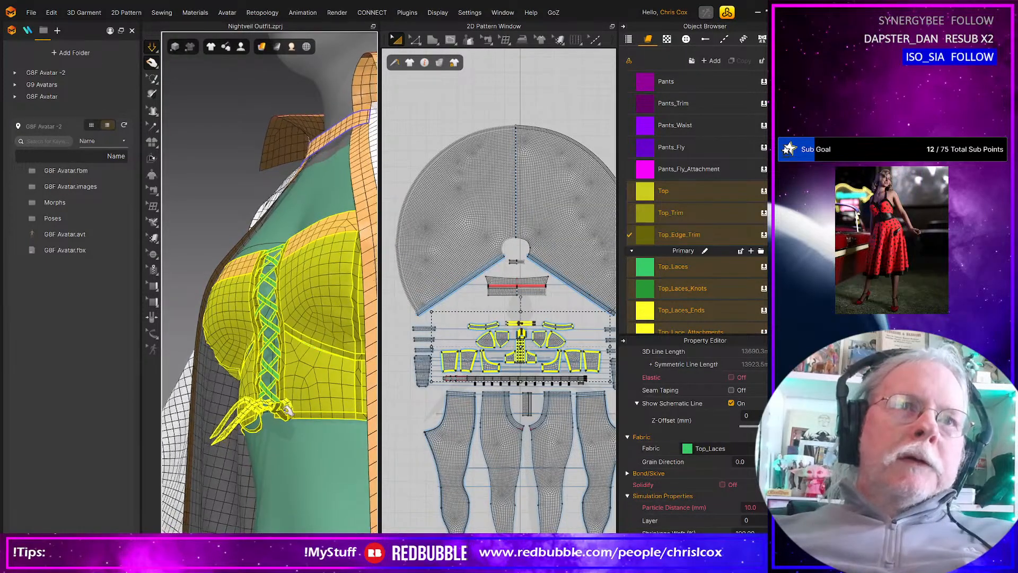
key("space")
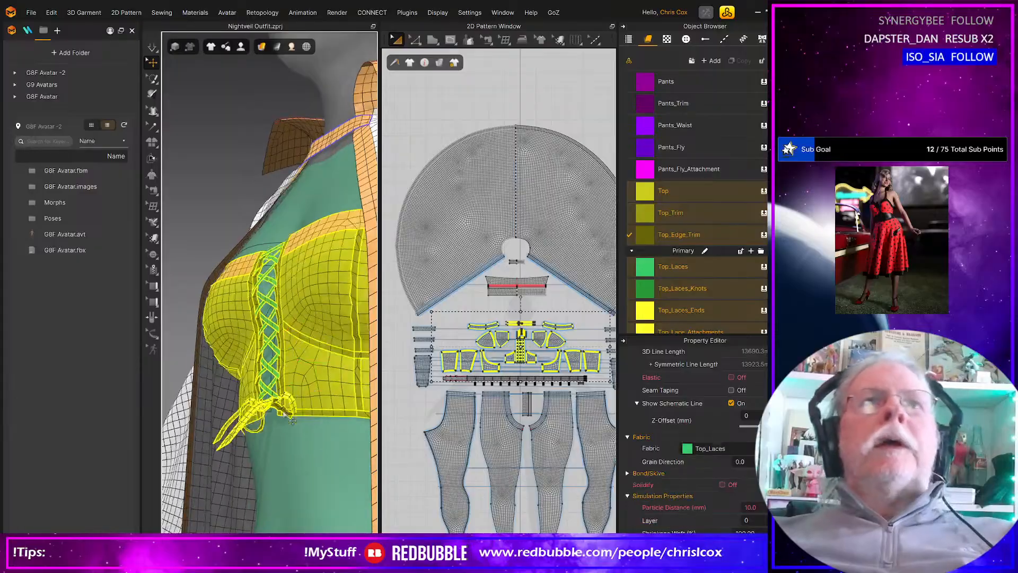
right_click_drag(294, 411, 312, 422)
scroll(321, 412, "down", 3)
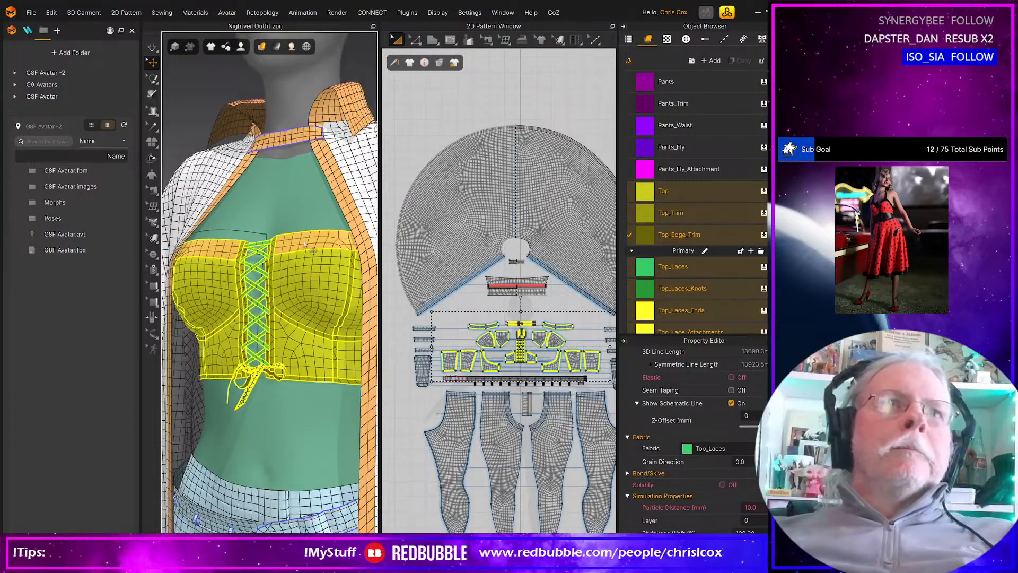
Step: Freeze the two trim strips along the top's upper edge and run the simulation again
left_click(304, 242)
left_click(233, 247)
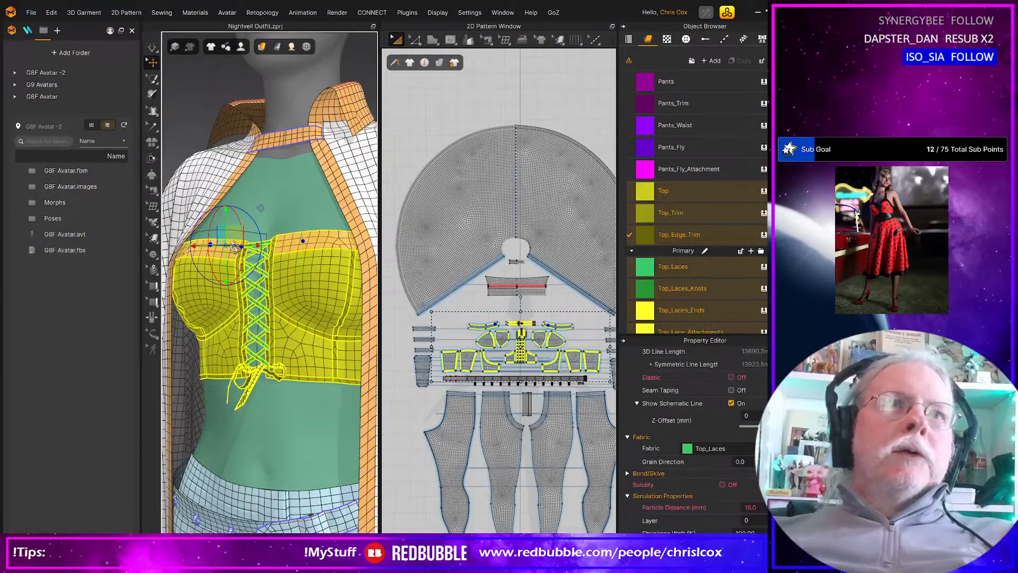
left_click(289, 195)
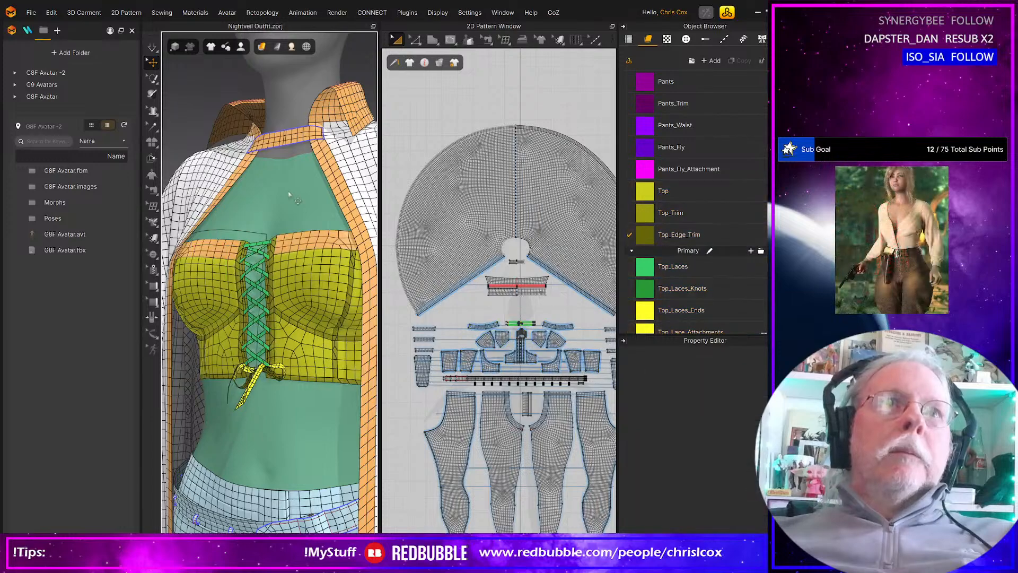
left_click(303, 239)
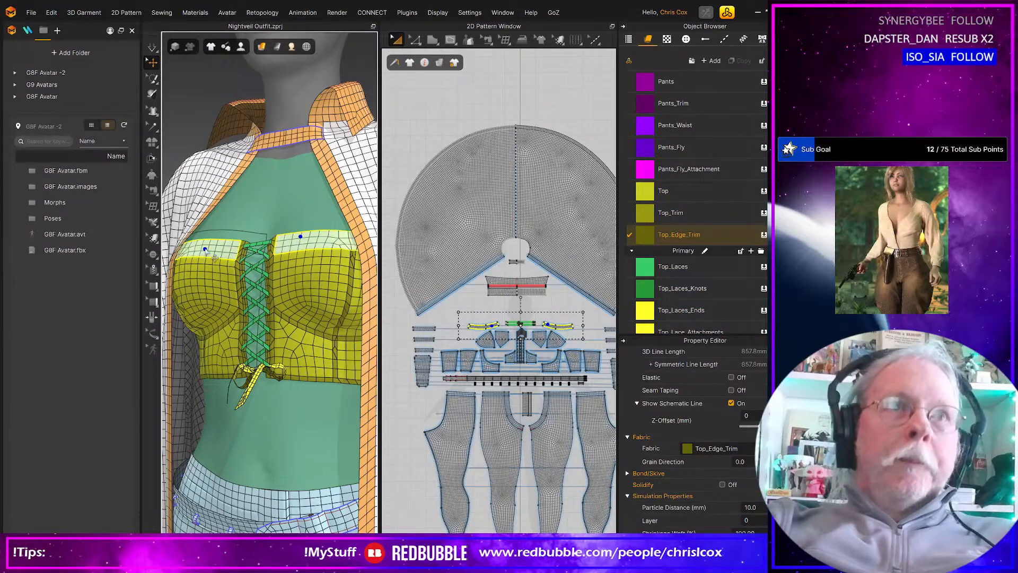
key("space")
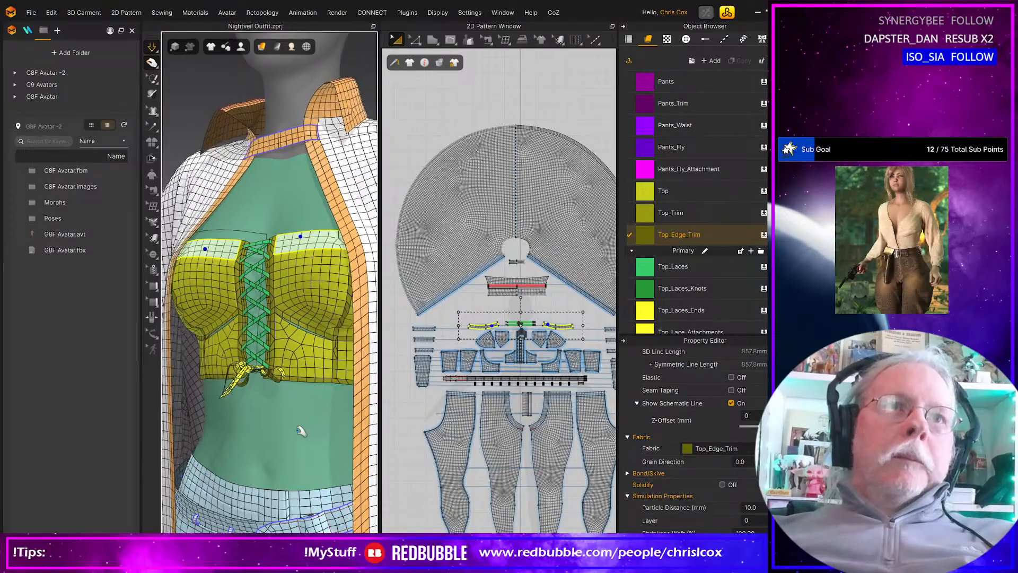
key("space")
Step: Open the simulation properties, then simulate the garment while checking the lace bow from the front and side
right_click(188, 131)
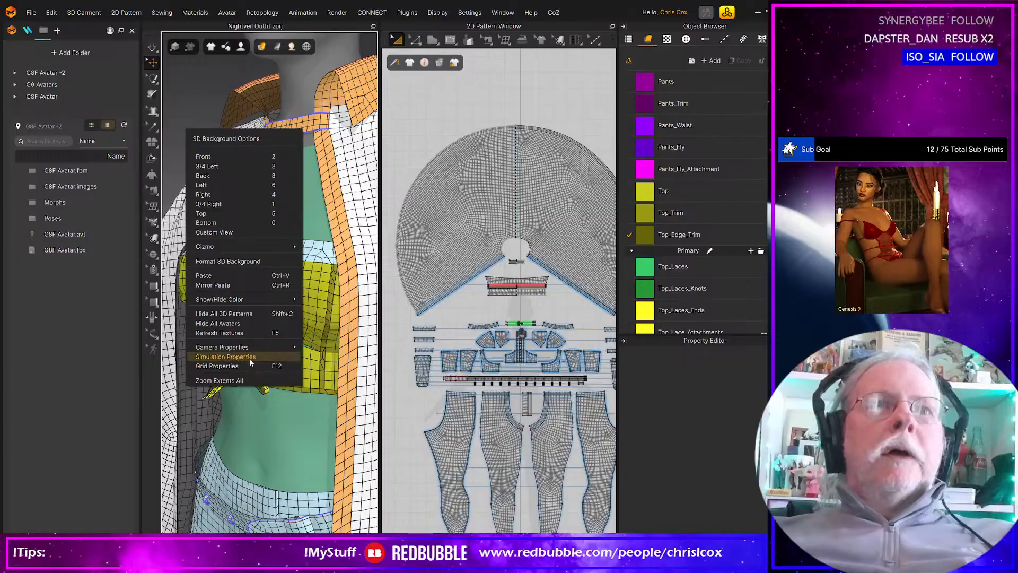
left_click(225, 357)
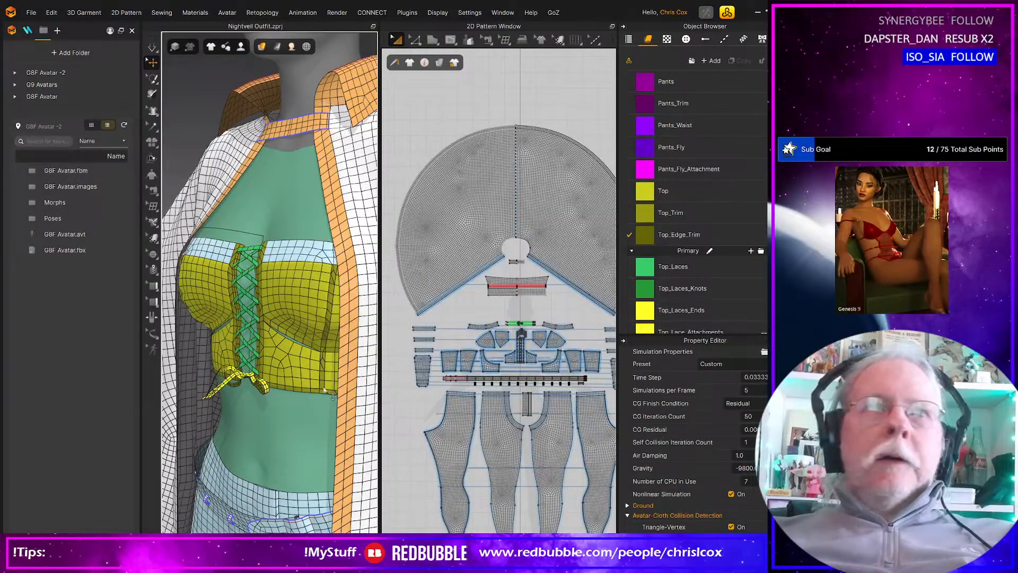
right_click_drag(324, 391, 300, 395)
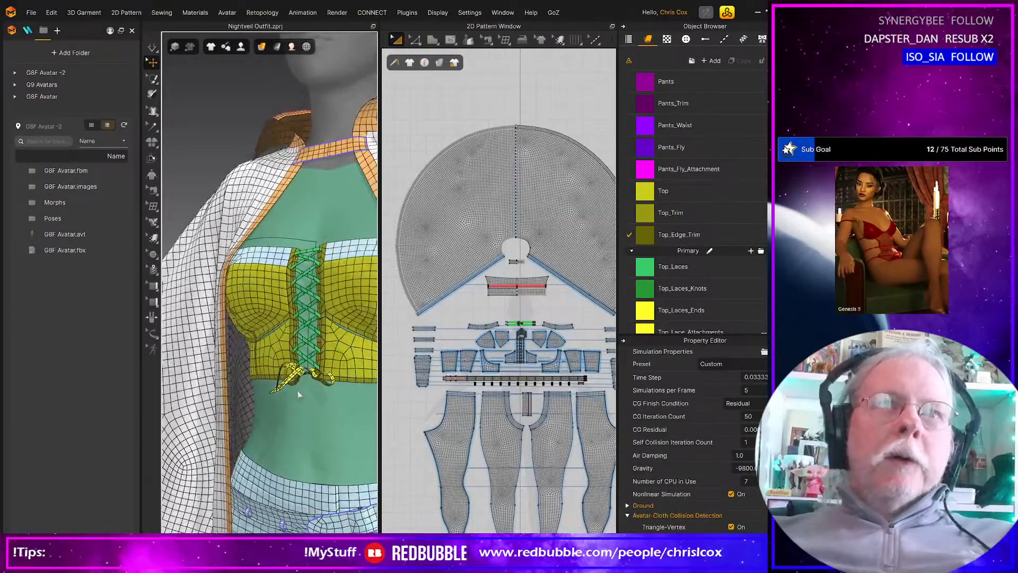
key("space")
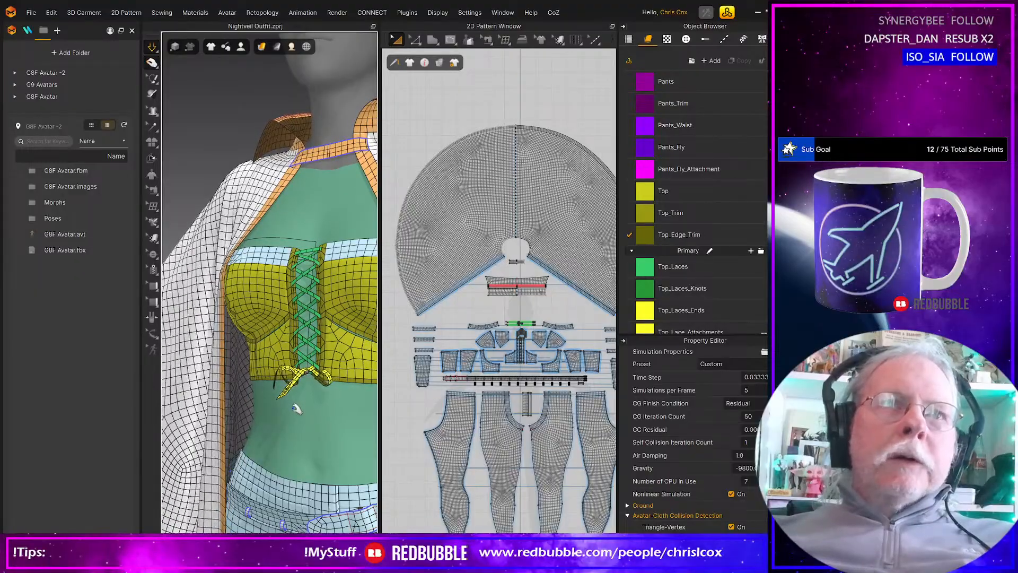
right_click_drag(292, 413, 247, 423)
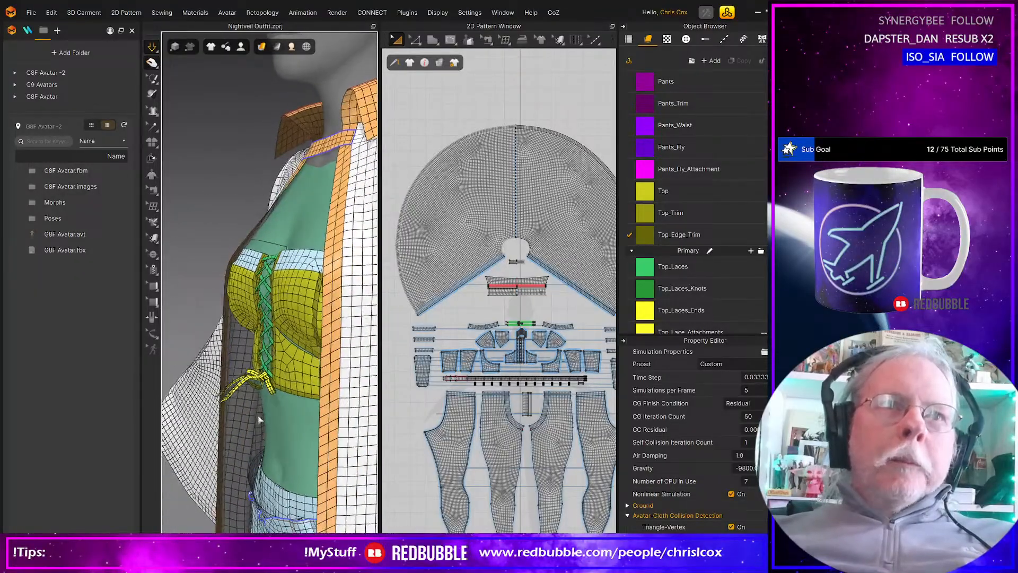
scroll(247, 428, "up", 1)
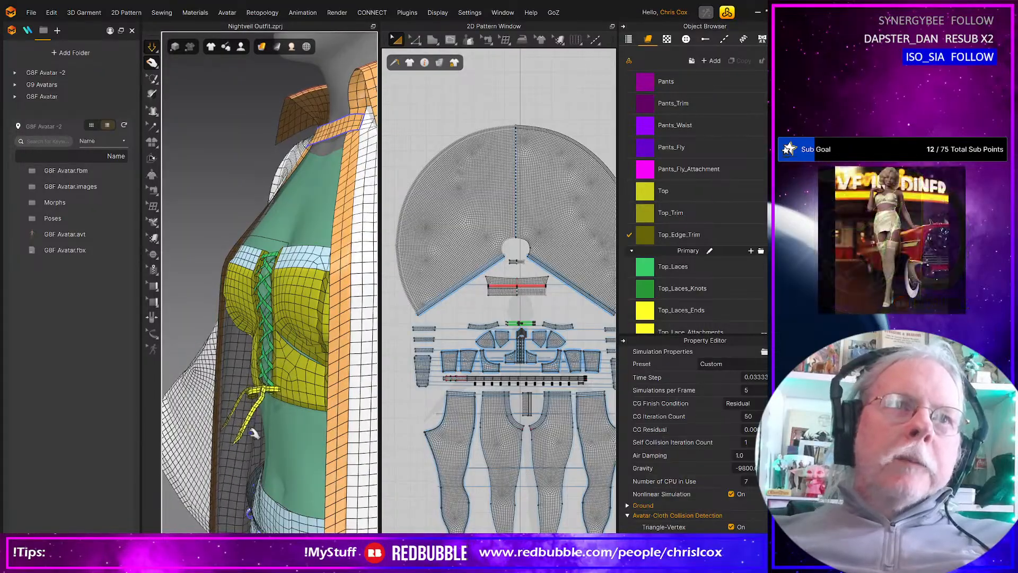
right_click_drag(254, 435, 276, 431)
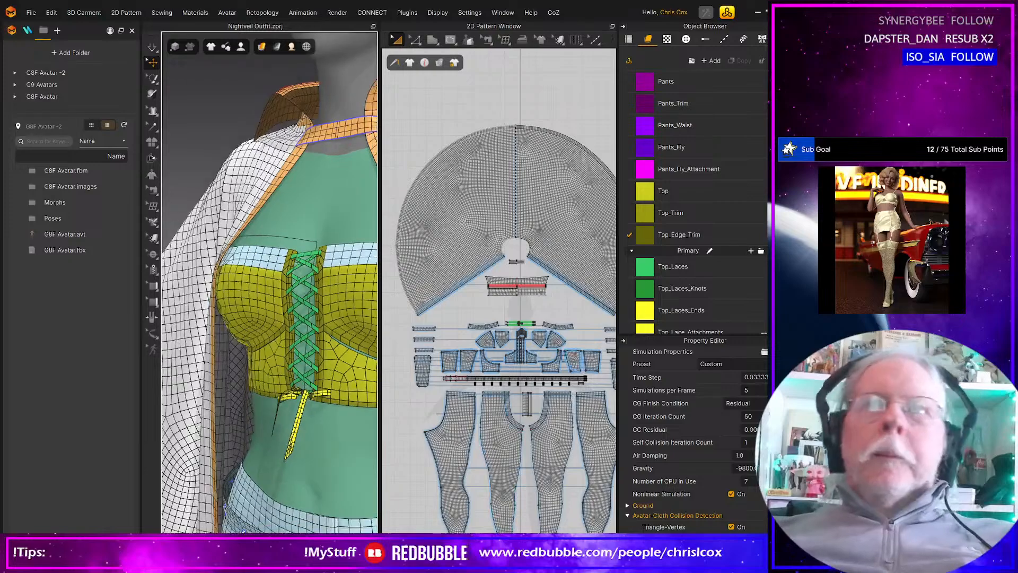
Step: Select all of the top's pattern pieces together with the laces and freeze them
scroll(532, 334, "up", 5)
left_click_drag(459, 278, 556, 326)
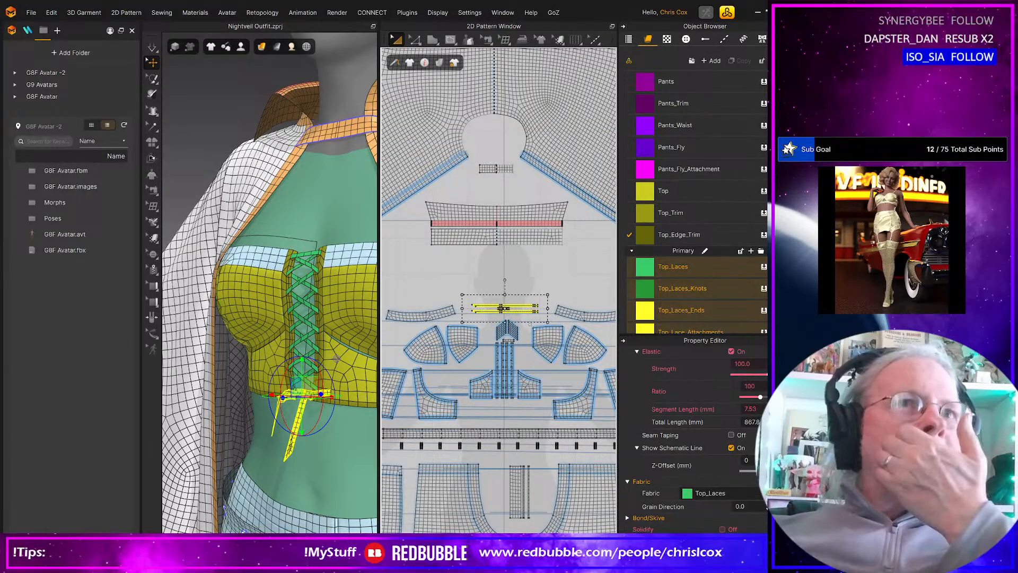
mouse_move(331, 379)
right_mouse_down()
mouse_move(371, 366)
mouse_move(337, 366)
right_mouse_up()
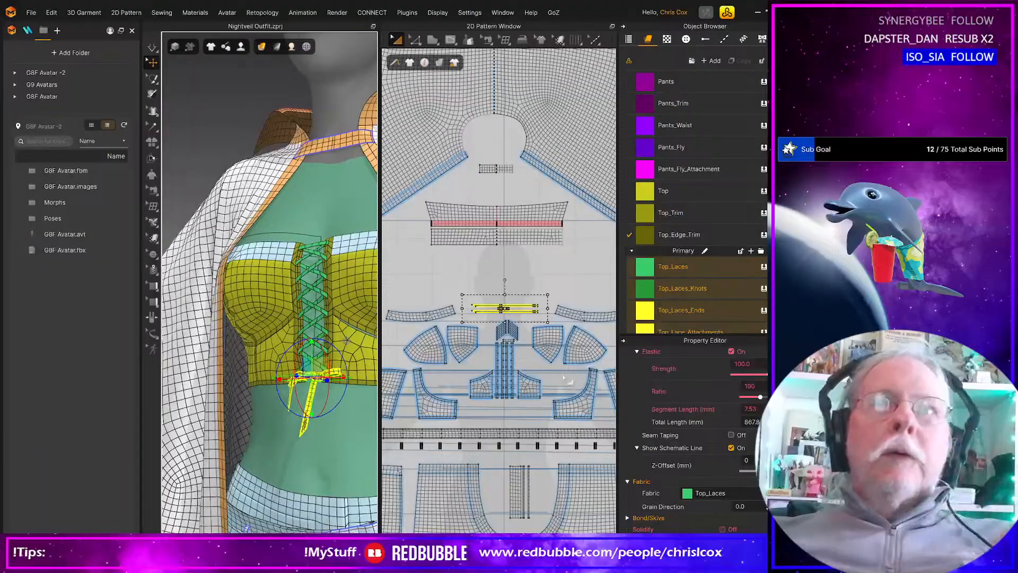
scroll(566, 381, "down", 5)
left_click_drag(484, 347, 610, 397)
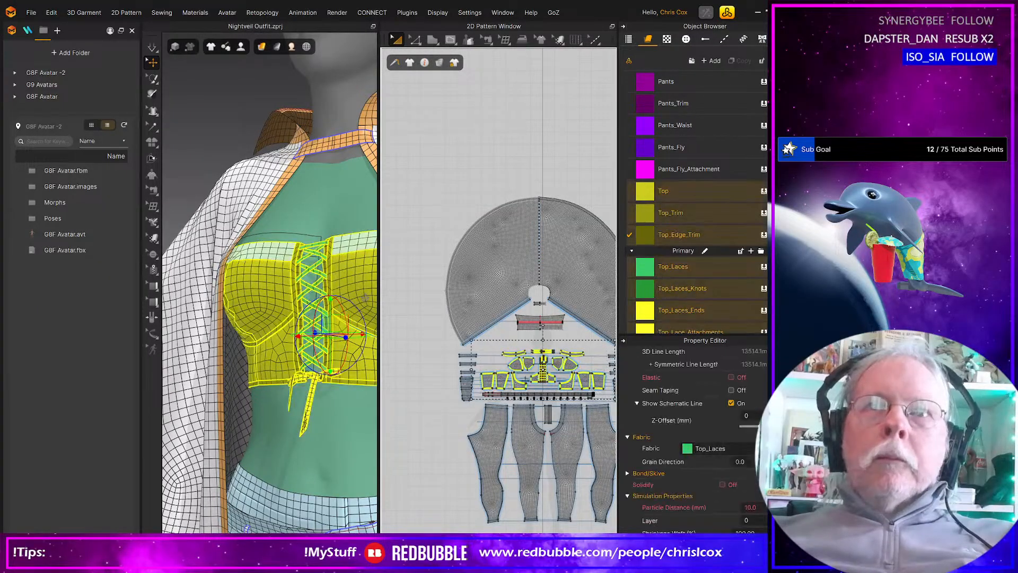
scroll(527, 382, "up", 4)
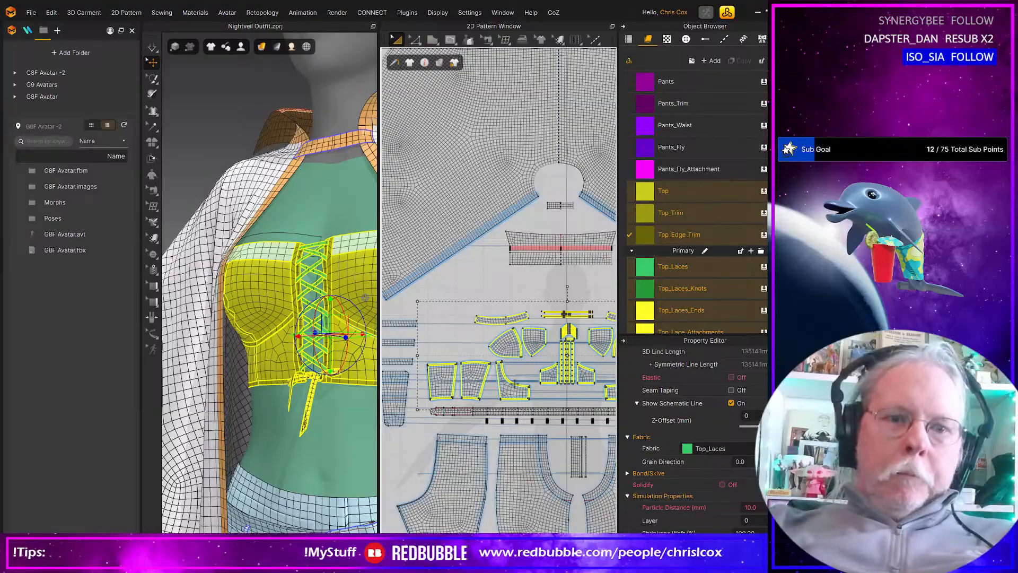
key("ctrl+k")
key("ctrl+k")
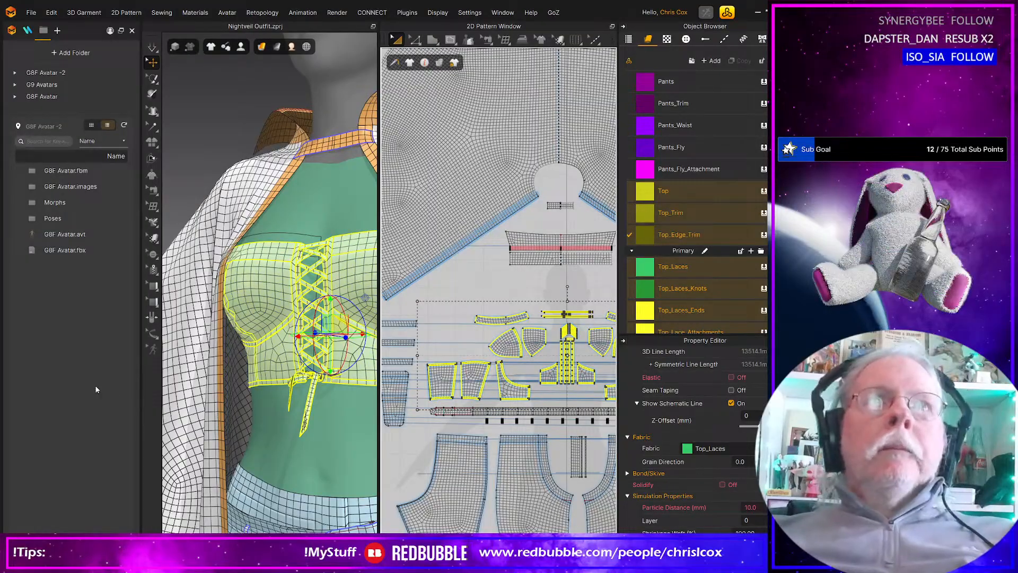
Step: Add a new fabric to the fabric list and name it Cloak
scroll(299, 383, "down", 6)
right_click_drag(299, 379, 344, 377)
left_click(305, 434)
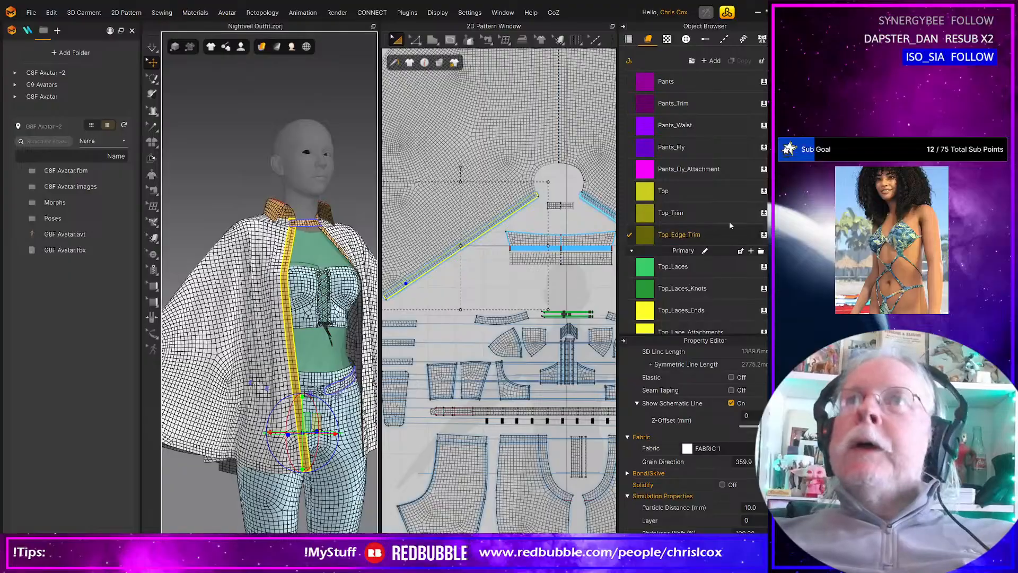
scroll(729, 221, "down", 1)
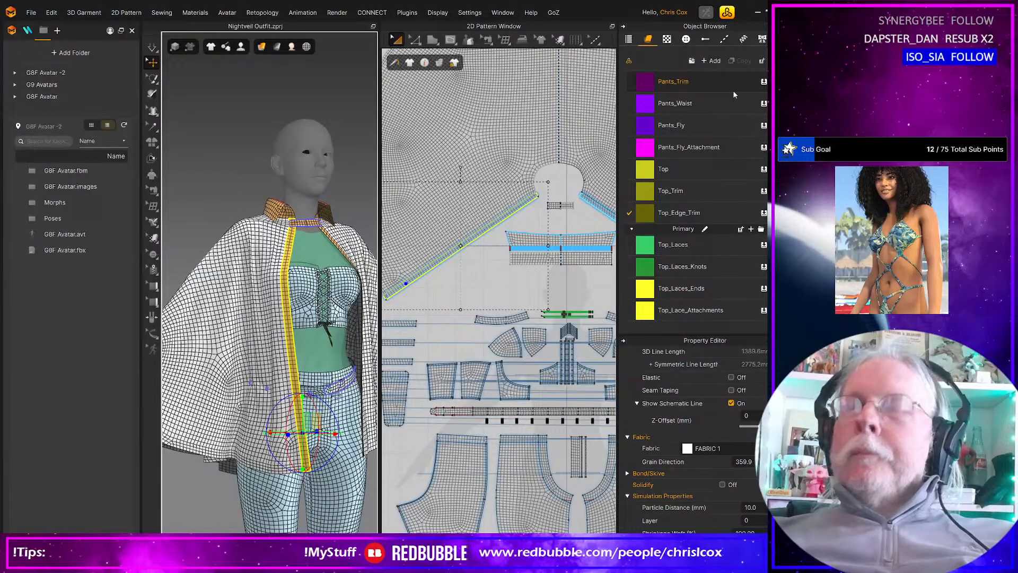
scroll(331, 375, "down", 2)
scroll(331, 375, "down", 7)
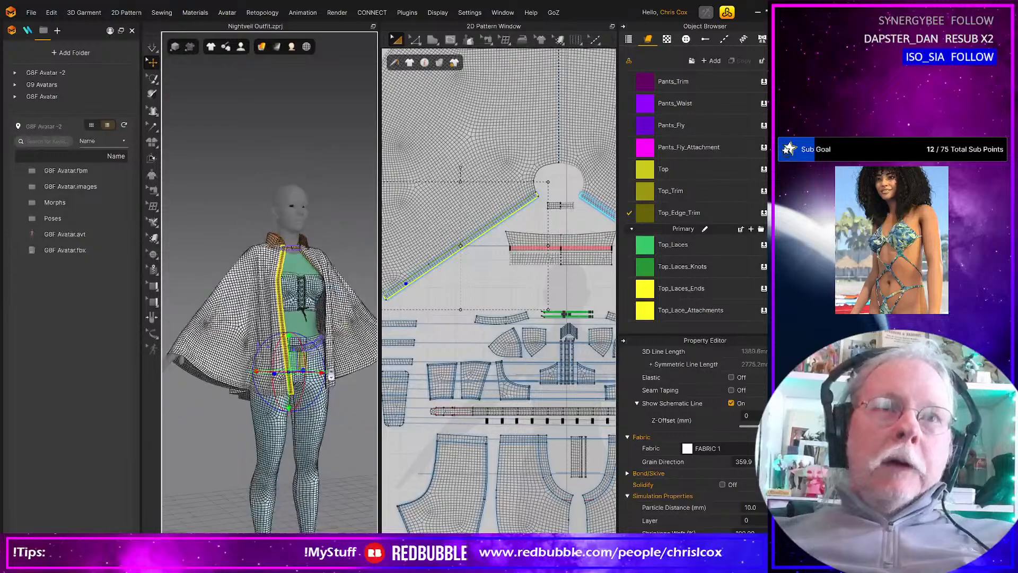
scroll(329, 376, "up", 6)
right_click_drag(327, 375, 289, 381)
left_click(716, 61)
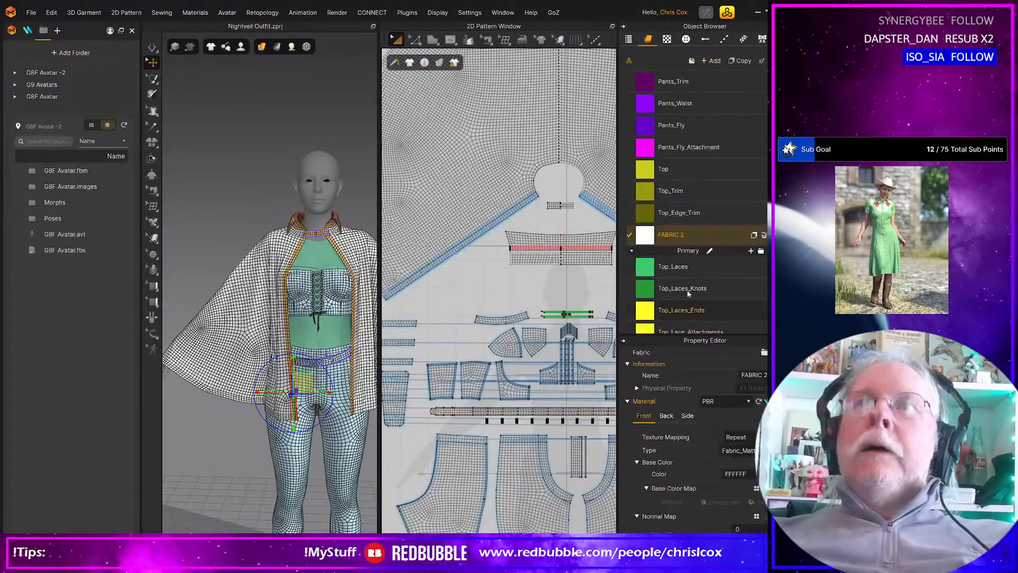
type("Cloa")
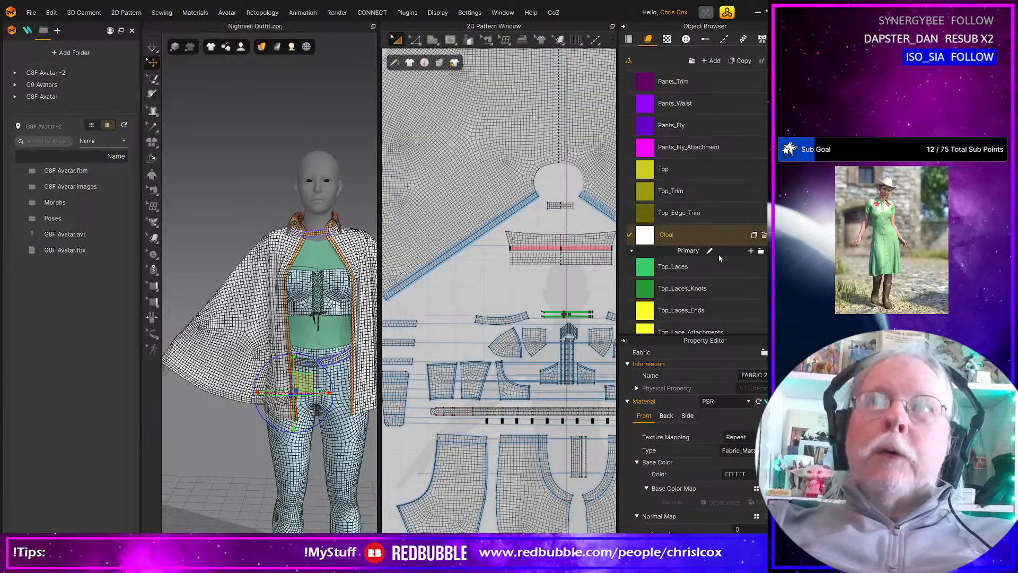
type("k")
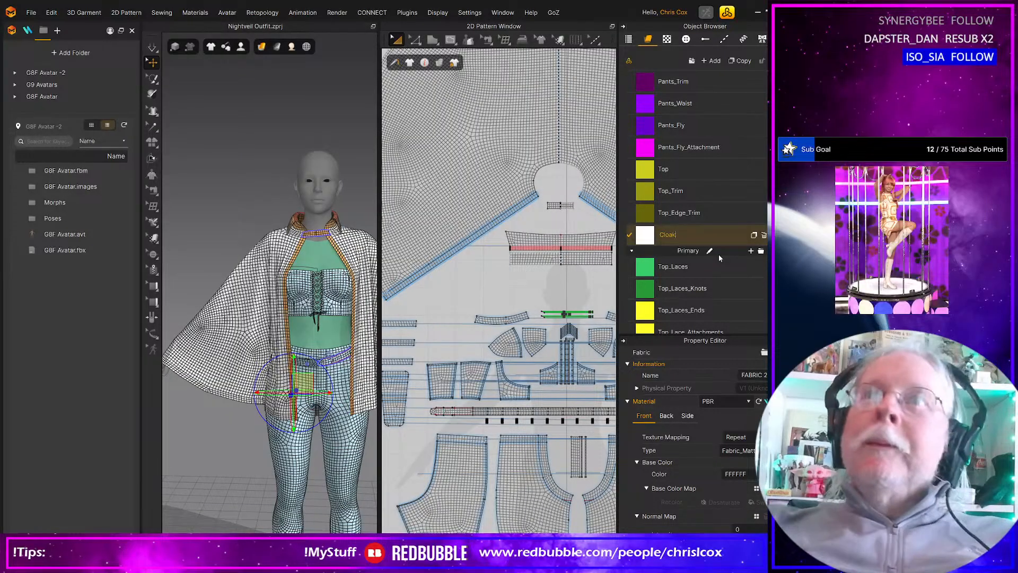
Step: Duplicate the Cloak fabric and rename the copy Cloak_Trim
left_click(744, 62)
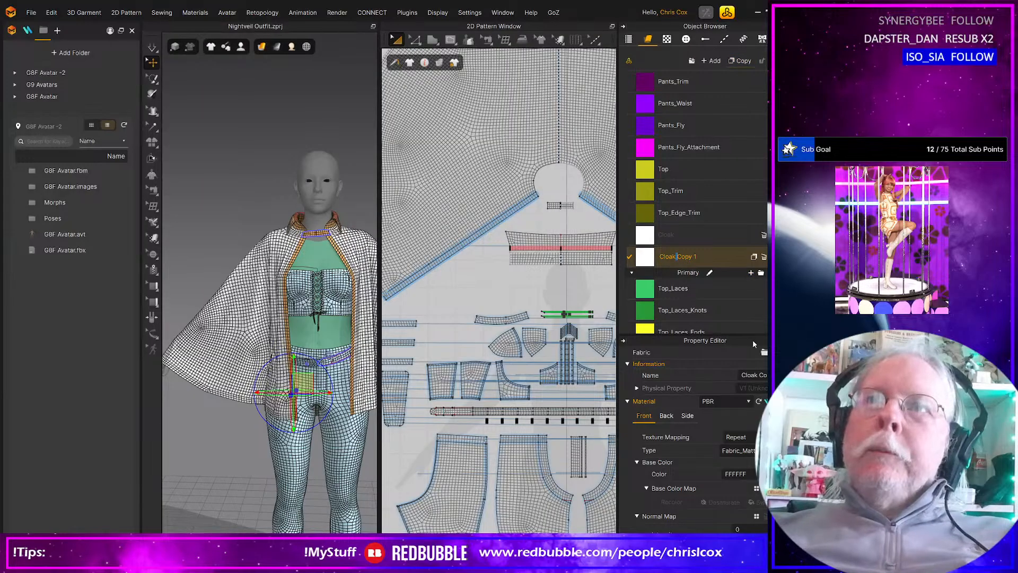
key("shift+End")
type("_")
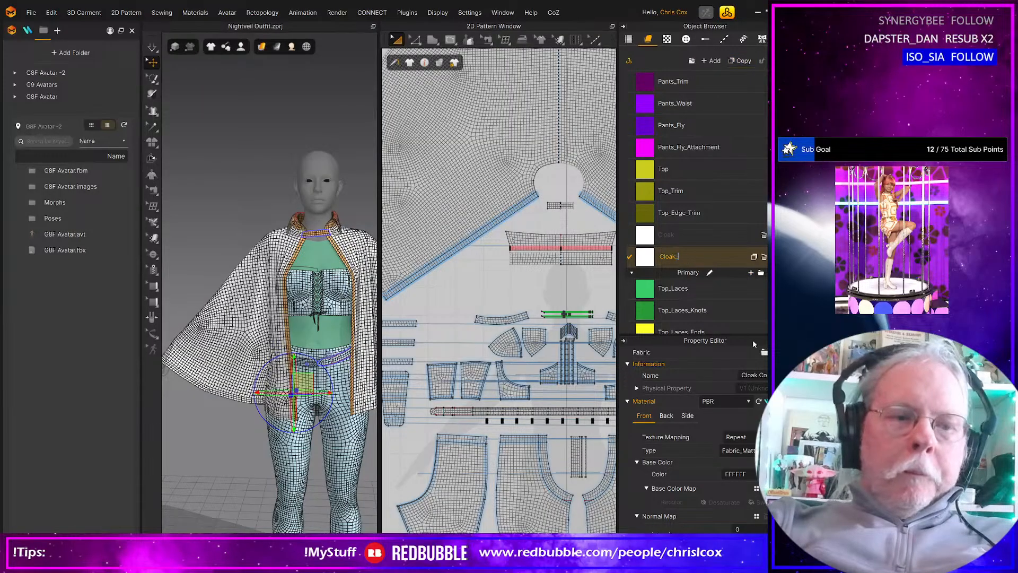
type("Trim")
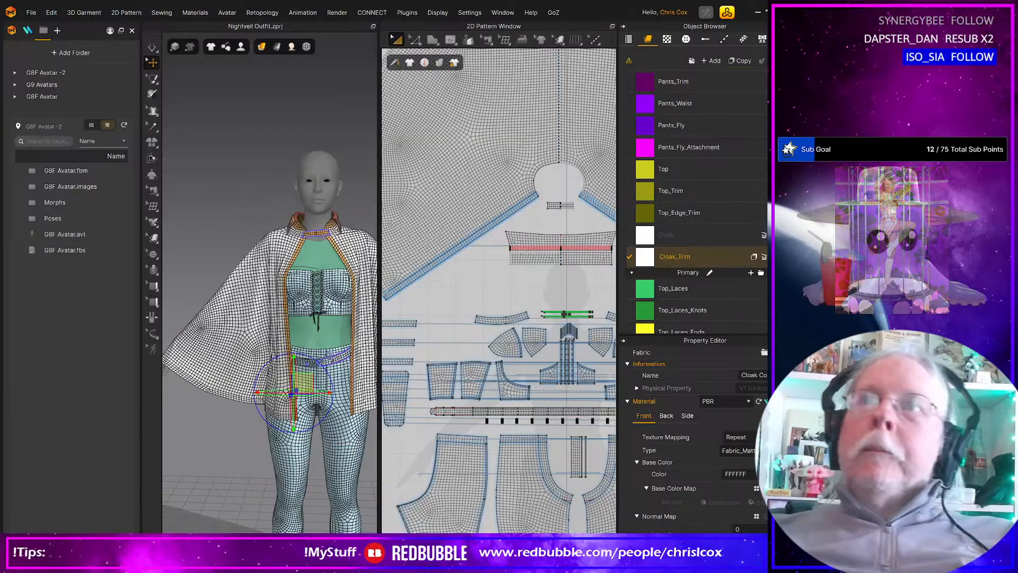
Step: Duplicate the Cloak_Trim fabric and rename the copy Cloak_Collar
left_click(743, 60)
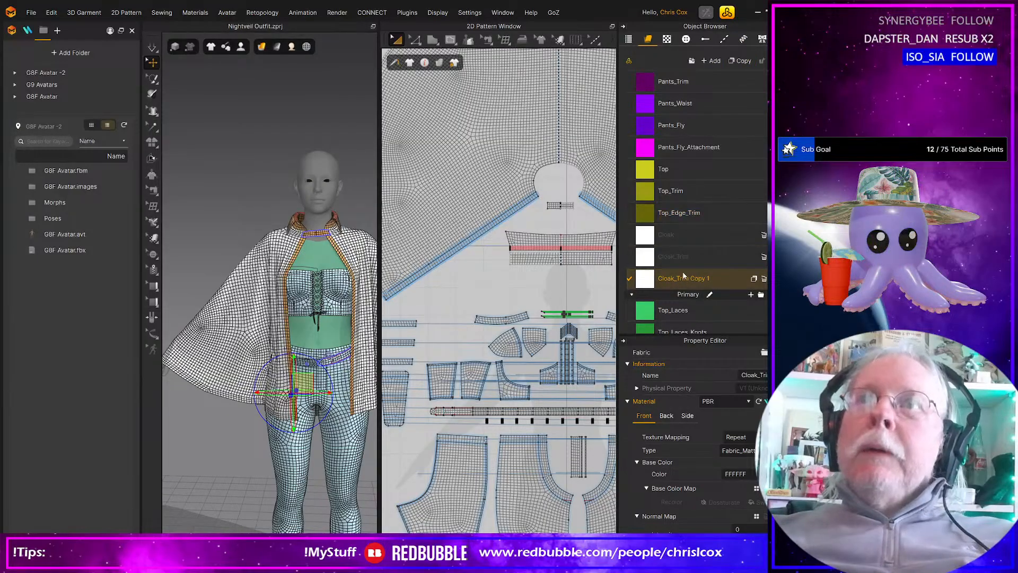
key("shift+Right")
key("shift+Right")
key("shift+Right")
key("shift+Right")
key("shift+Right")
key("shift+Right")
key("shift+Right")
key("shift+Right")
key("shift+Right")
key("shift+Right")
key("shift+Right")
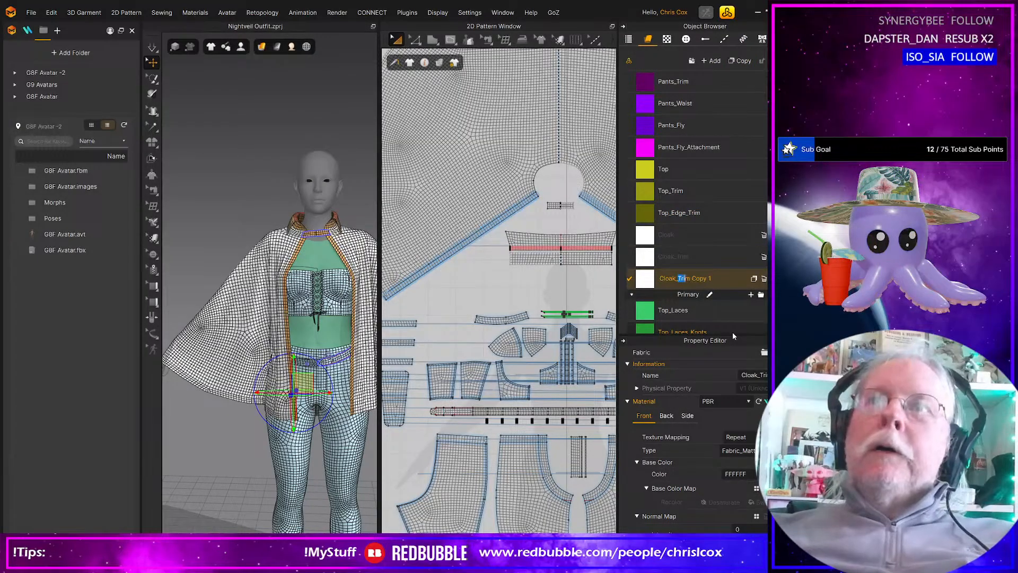
type("Collar")
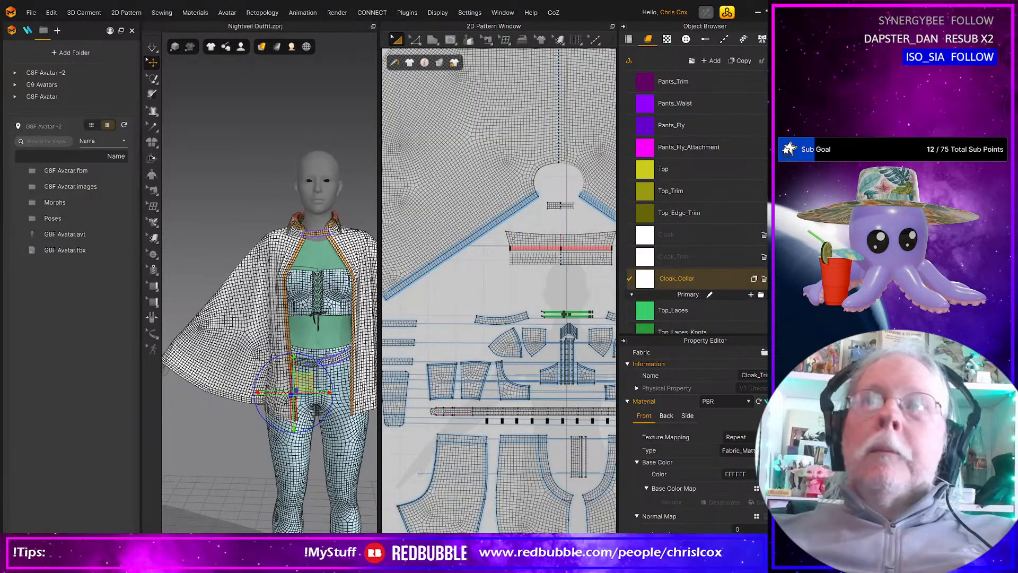
key("Return")
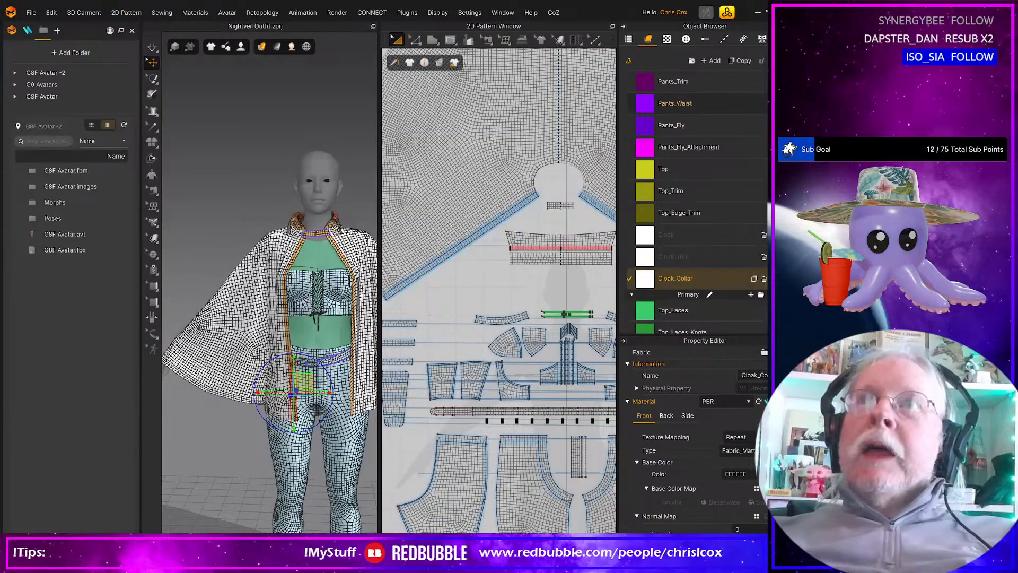
Step: Duplicate the Cloak_Collar fabric and rename the copy Cloak_Clasp
left_click(744, 61)
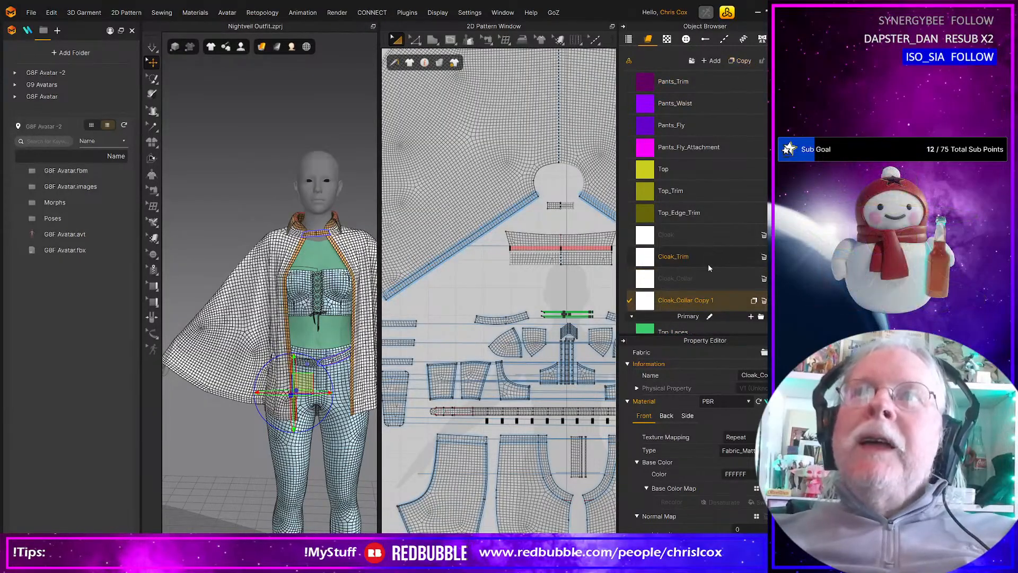
double_click(679, 301)
left_click(679, 300)
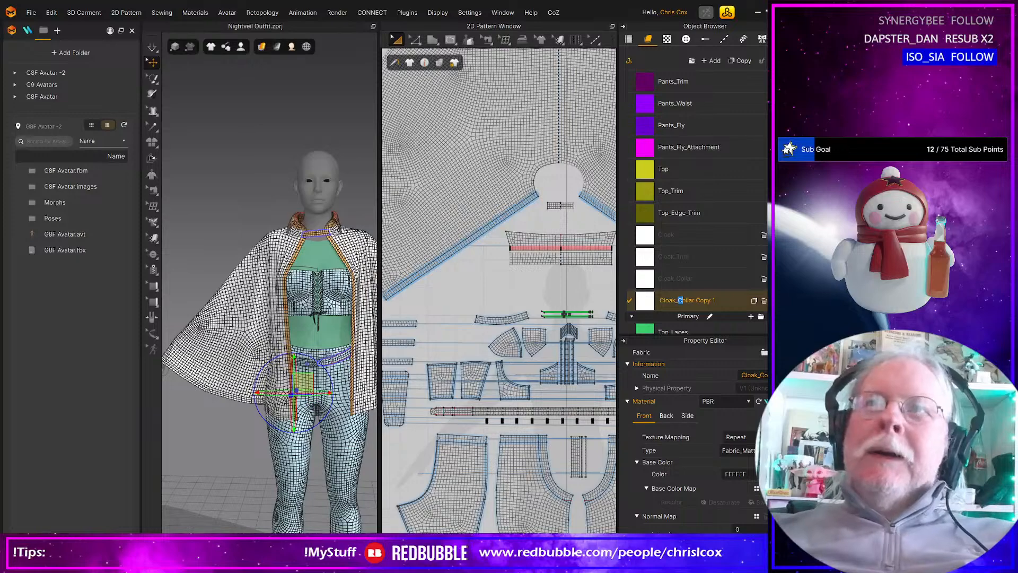
left_click_drag(684, 300, 716, 301)
type("C")
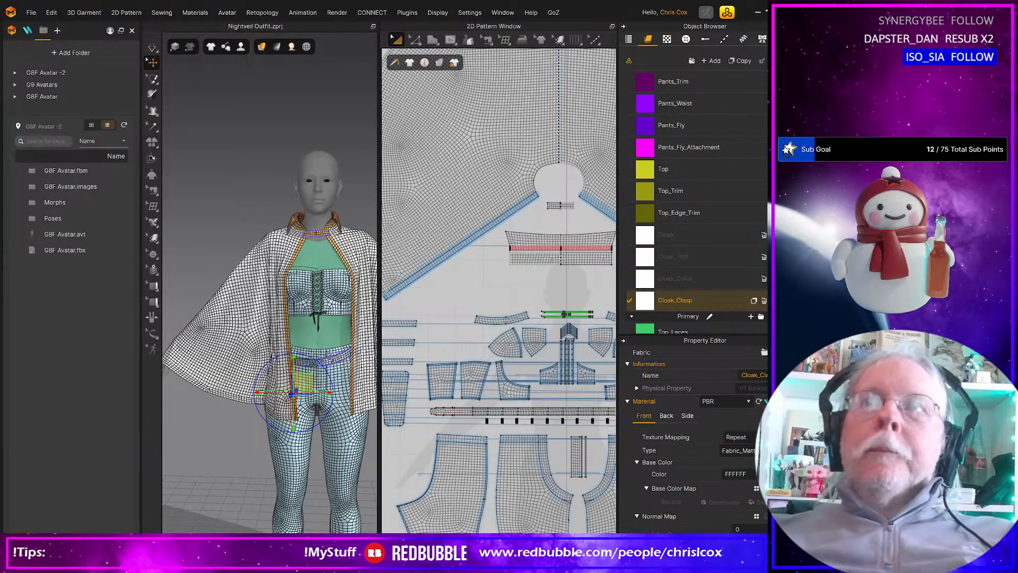
Step: Assign Cloak_Clasp to the small clasp piece below the cloak's neckline and Cloak_Collar to the collar pieces
scroll(523, 310, "up", 8)
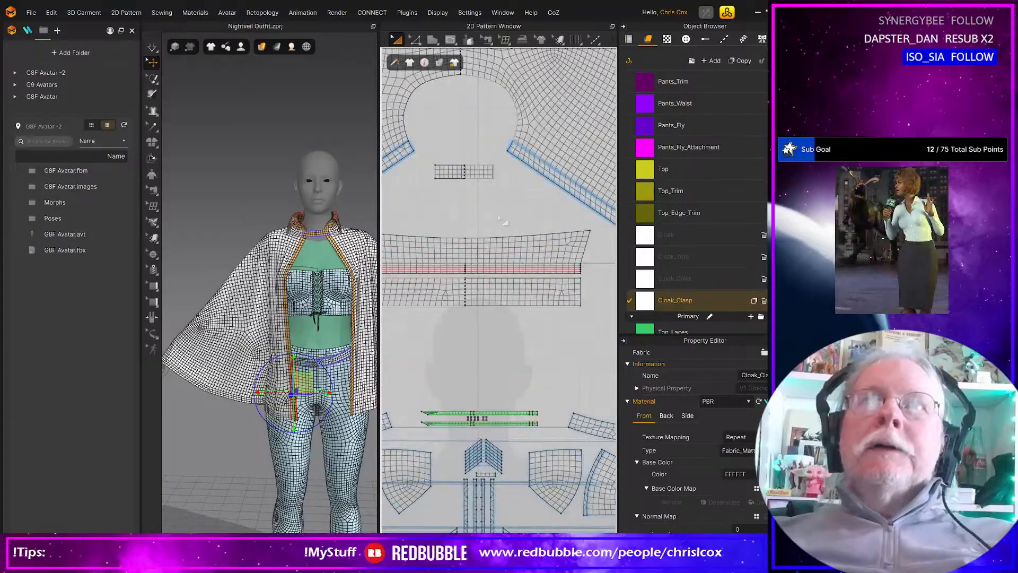
left_click(473, 237)
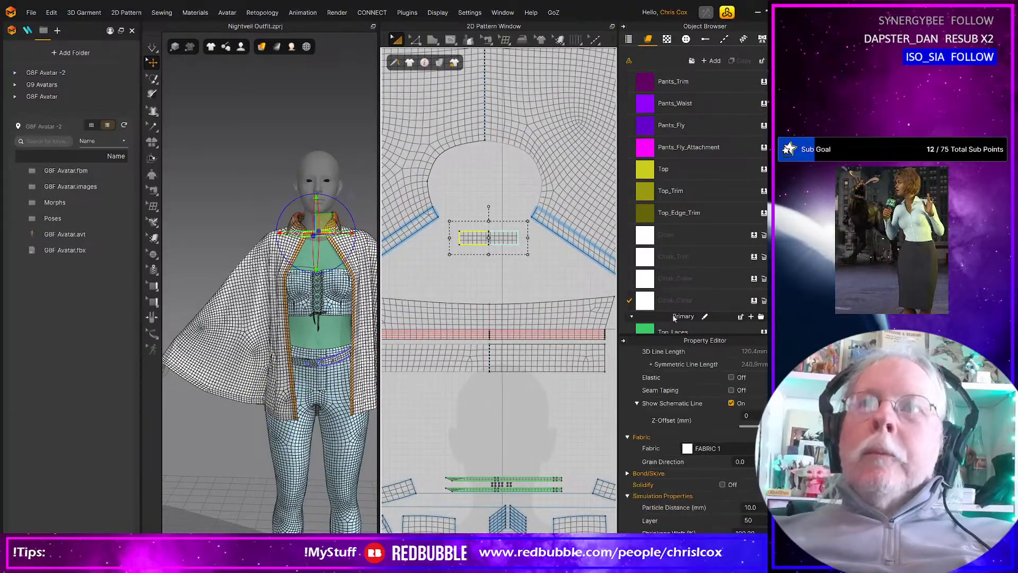
left_click_drag(646, 306, 504, 241)
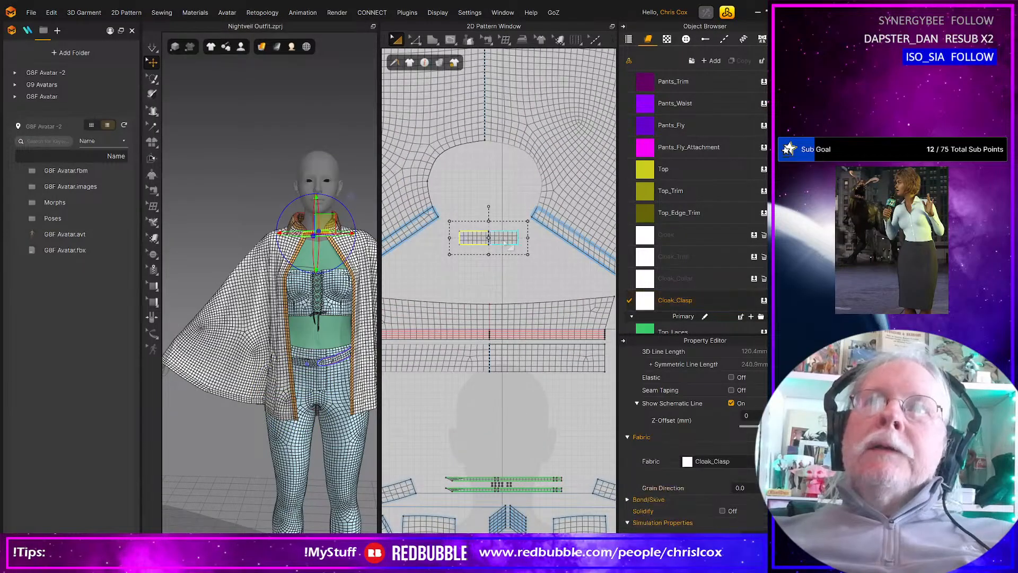
left_click(574, 304)
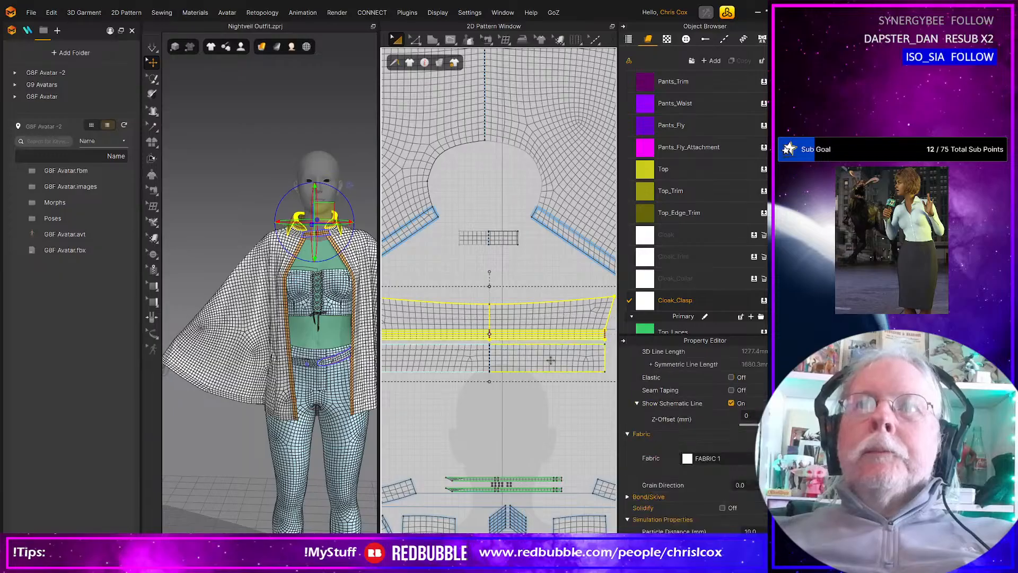
left_click_drag(643, 280, 558, 313)
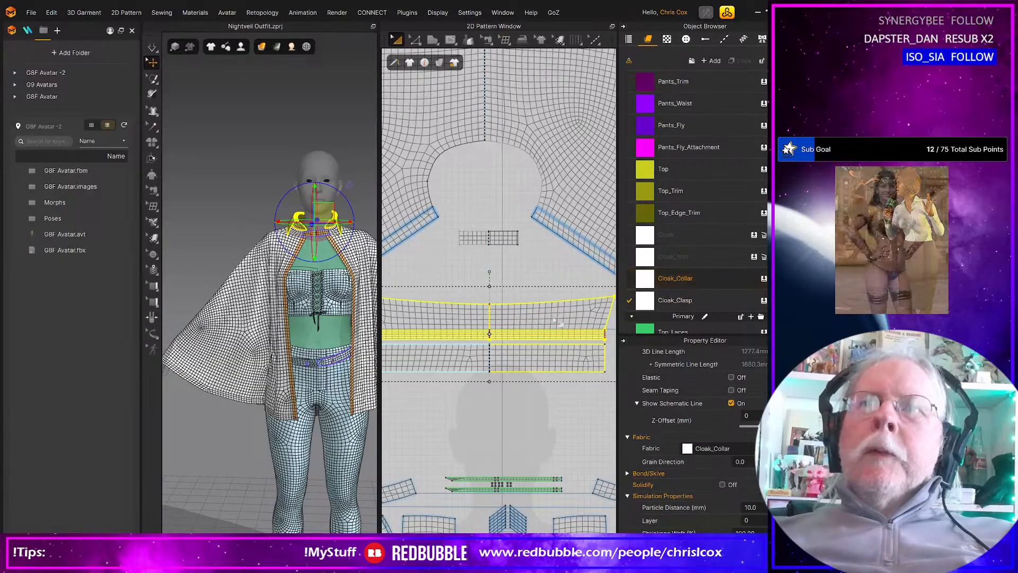
Step: Assign the Cloak_Trim fabric to both front-edge trim strips and the curved hem trim of the cloak
left_click(569, 243)
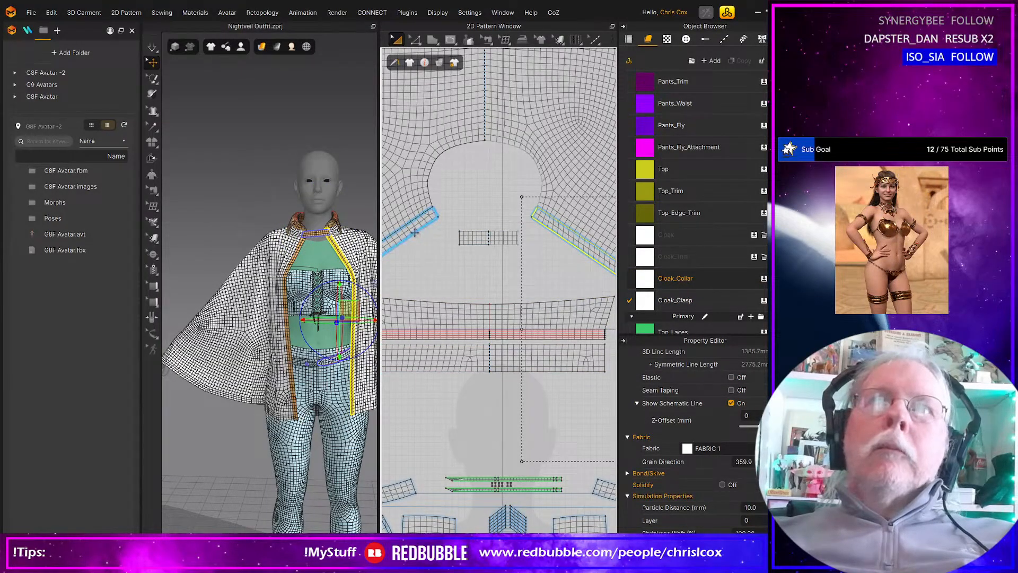
left_click_drag(669, 263, 566, 238)
scroll(553, 281, "down", 8)
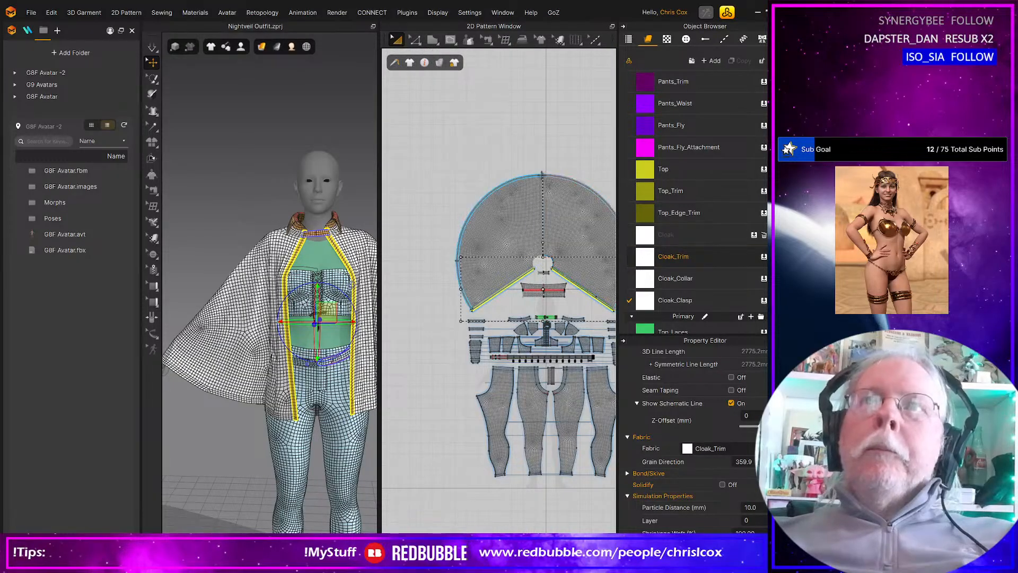
left_click(541, 175)
scroll(565, 213, "up", 5)
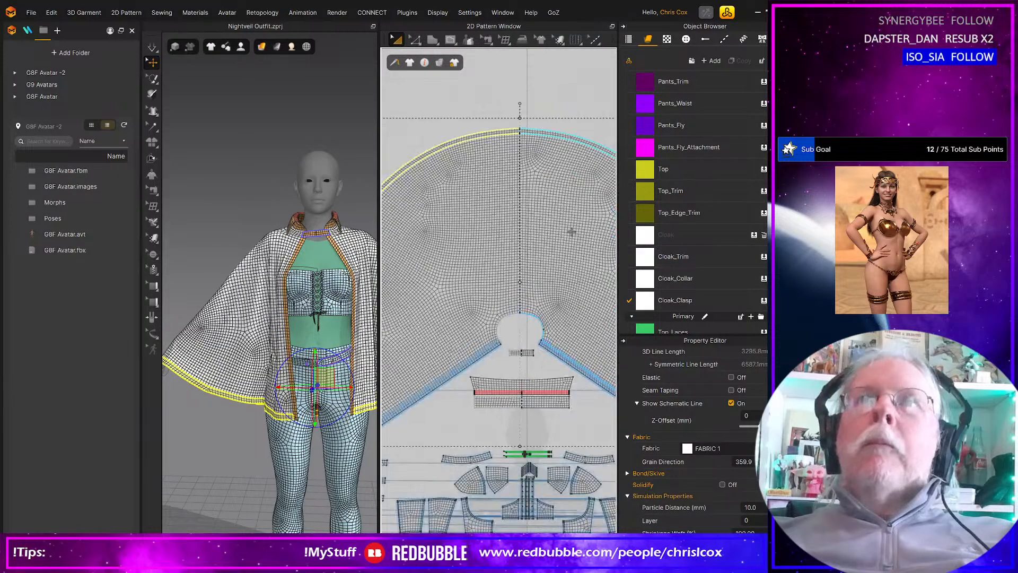
left_click(748, 447)
scroll(730, 486, "down", 2)
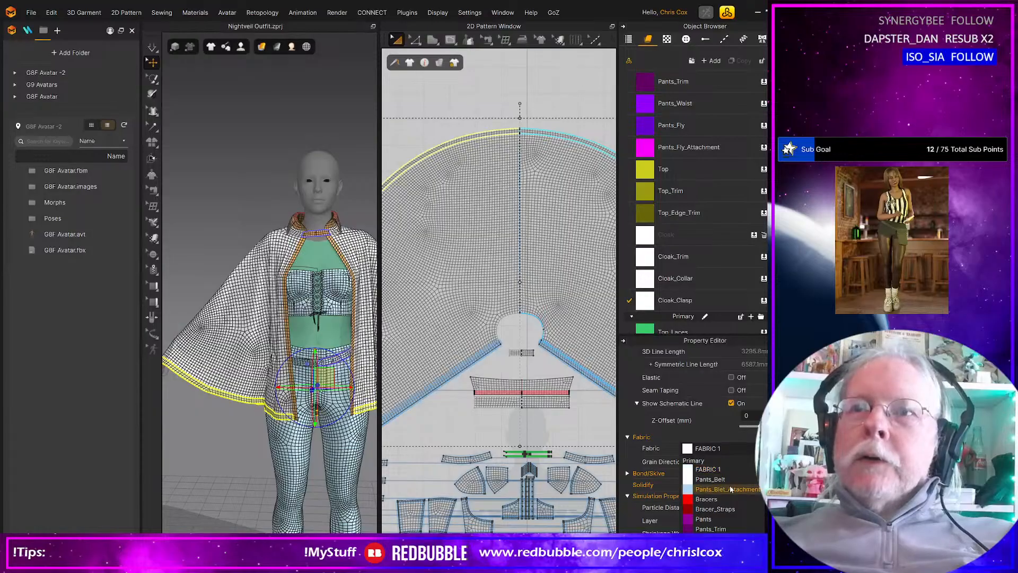
left_click(710, 517)
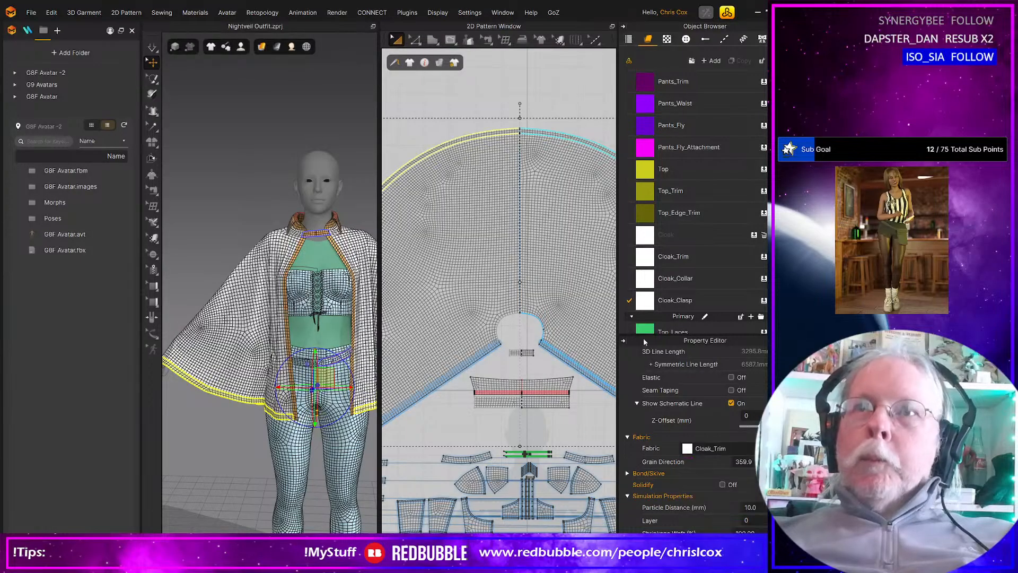
Step: Assign the Cloak fabric to the cloak's large main body pattern
left_click_drag(649, 236, 564, 227)
scroll(563, 269, "down", 6)
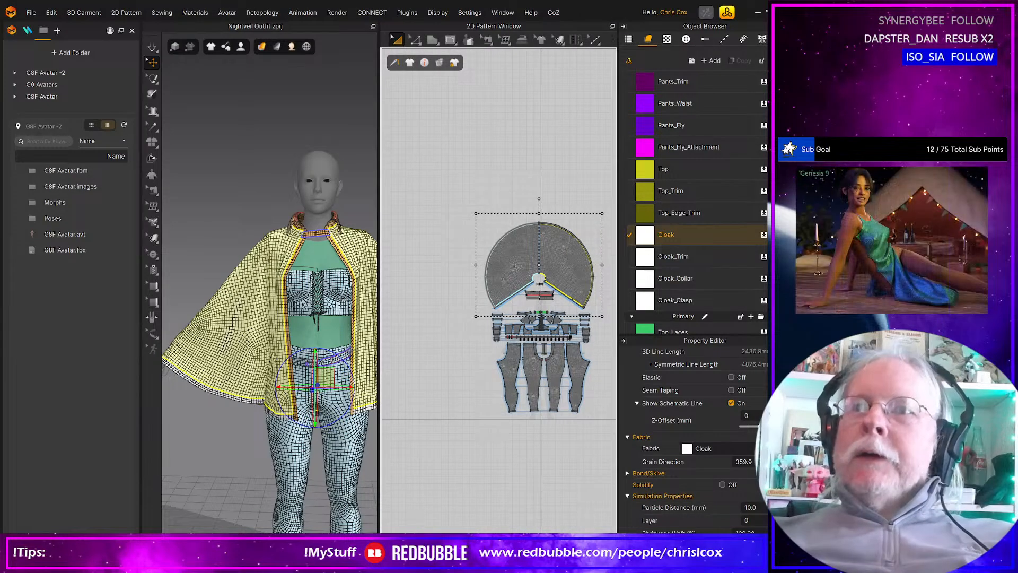
Step: Set the Cloak fabric's base color to golden orange C7980A (Orange 2) and apply it
left_click(682, 234)
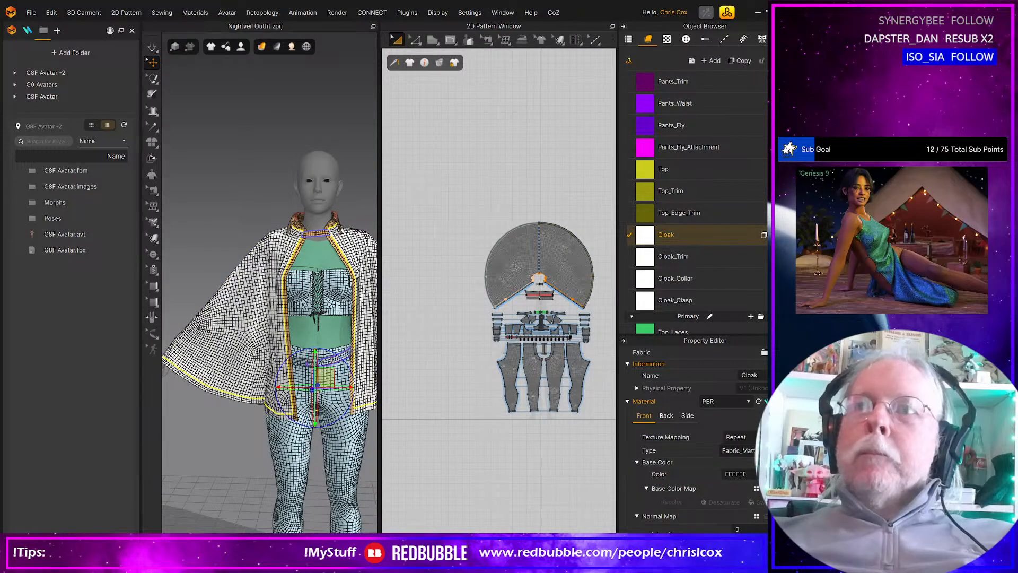
left_click(763, 474)
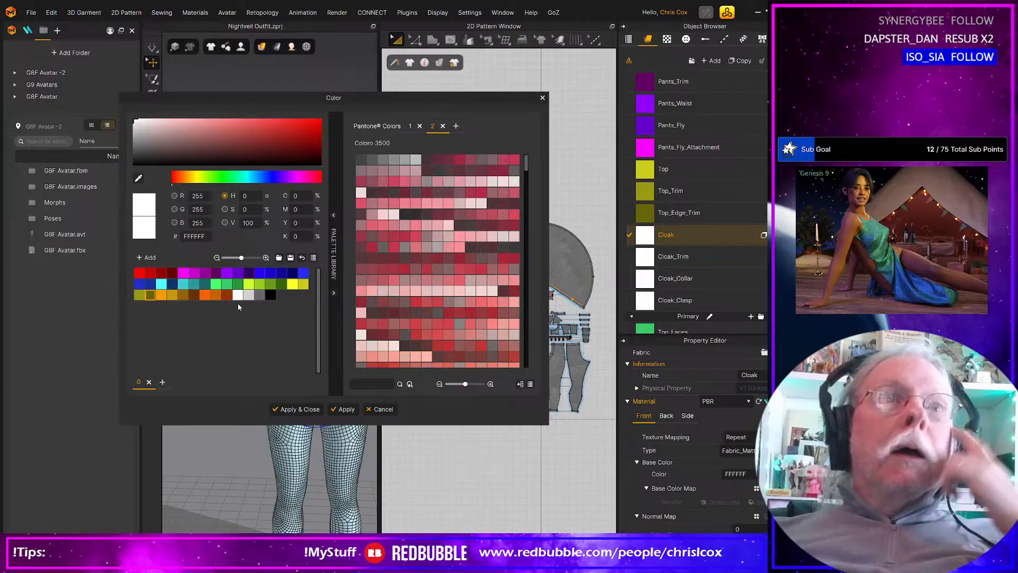
left_click(172, 295)
left_click(343, 409)
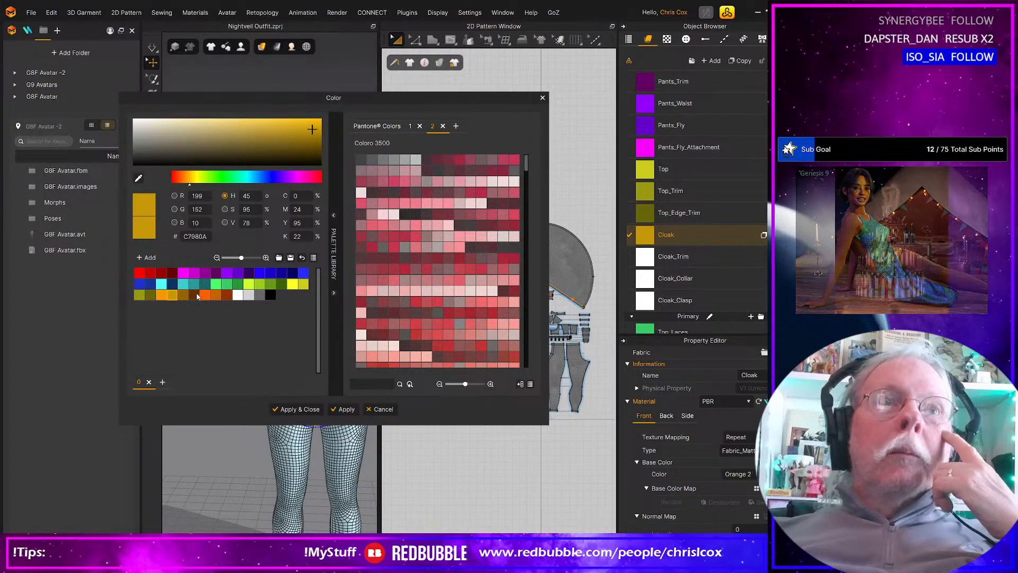
Step: Set the Cloak_Trim fabric's base color to darker orange 956401 (Orange 3) and apply it
left_click(185, 295)
left_click(682, 256)
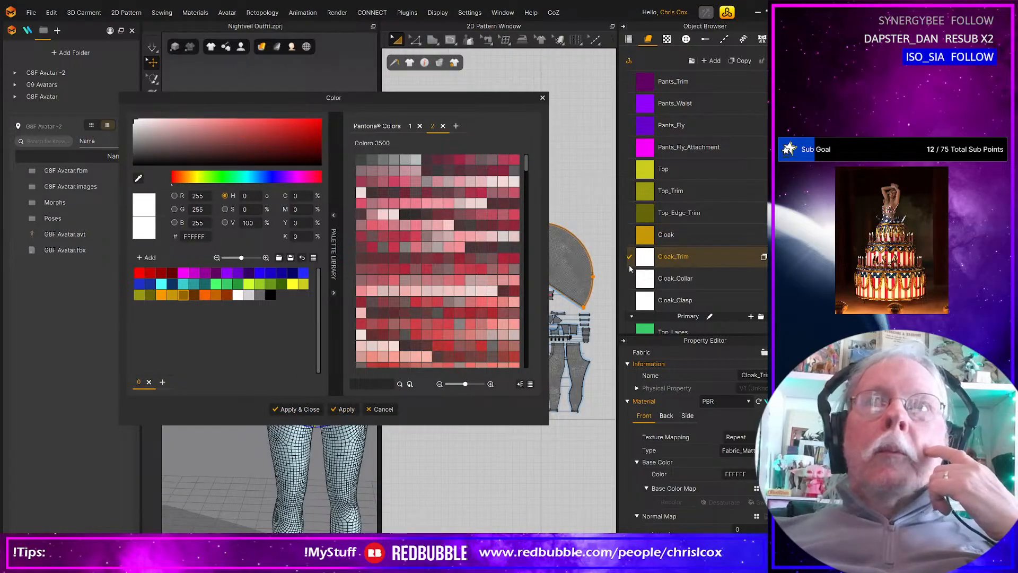
left_click(183, 295)
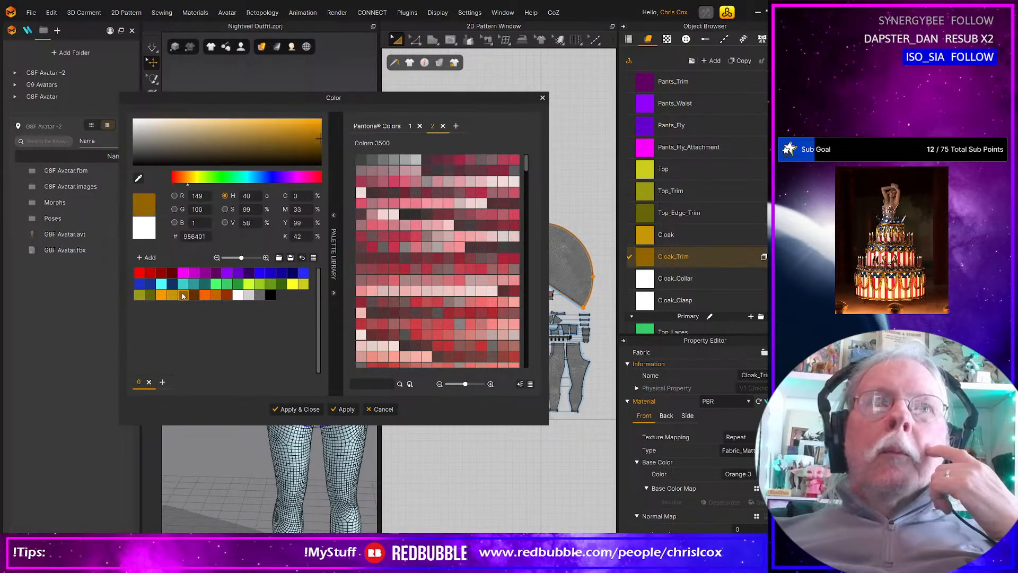
left_click(344, 409)
Step: Set the Cloak_Collar fabric's base color to brown 633100 (Orange 4) and apply it
left_click(676, 278)
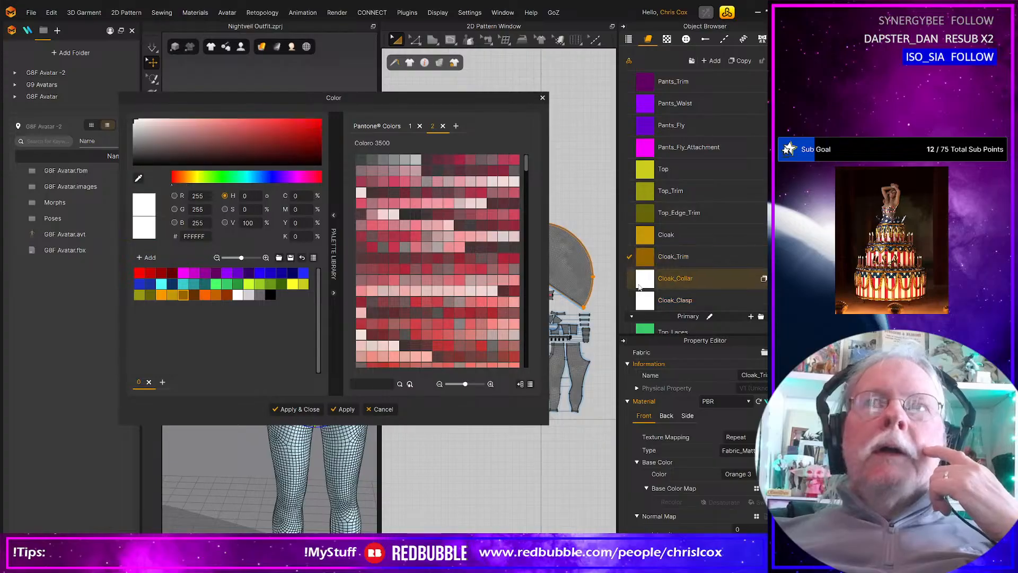
left_click(194, 295)
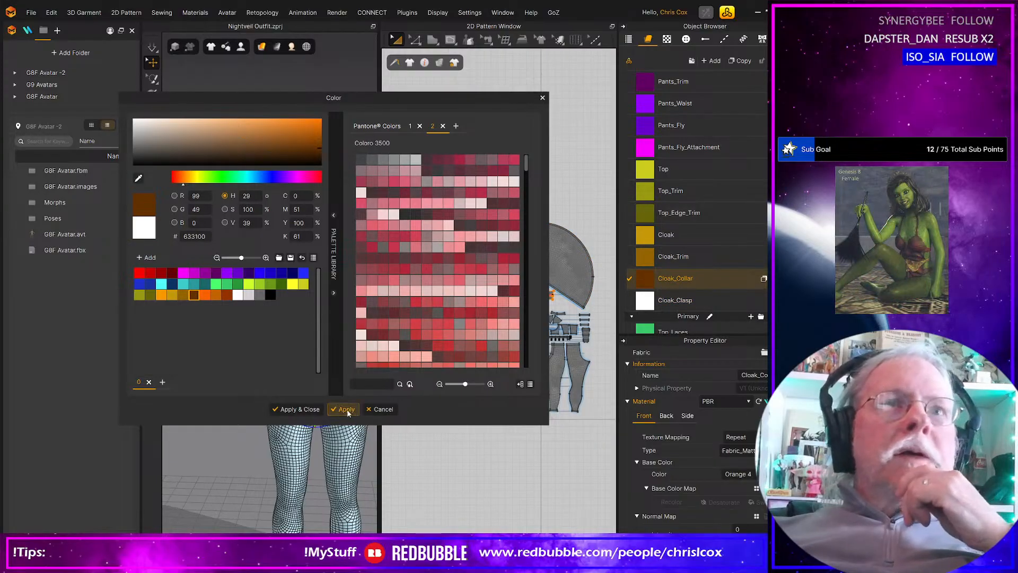
left_click(343, 408)
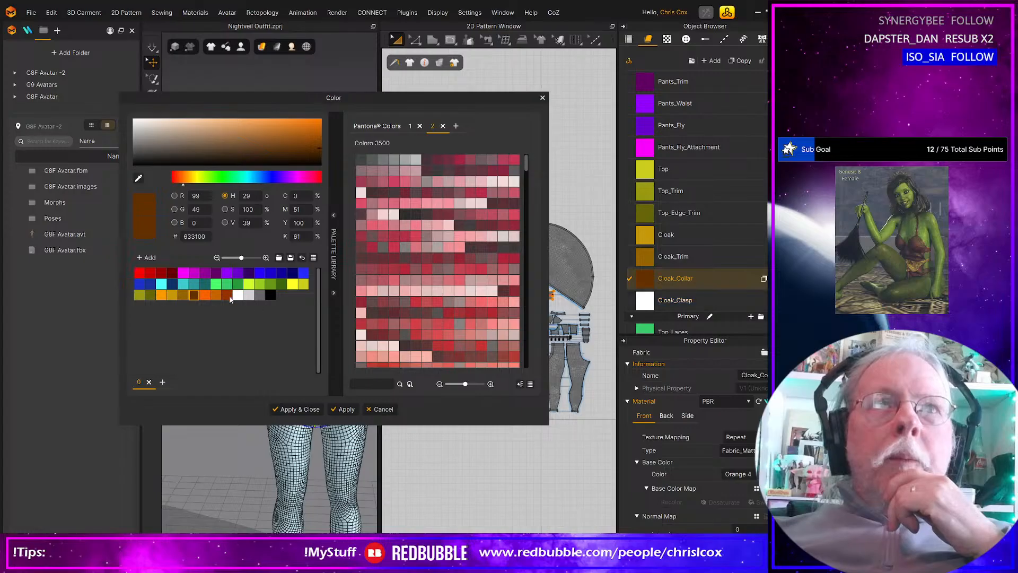
Step: Set the Cloak_Clasp fabric's base color to bright orange F66200 (Orange 5), close the color settings and save the project
left_click(204, 295)
left_click(675, 300)
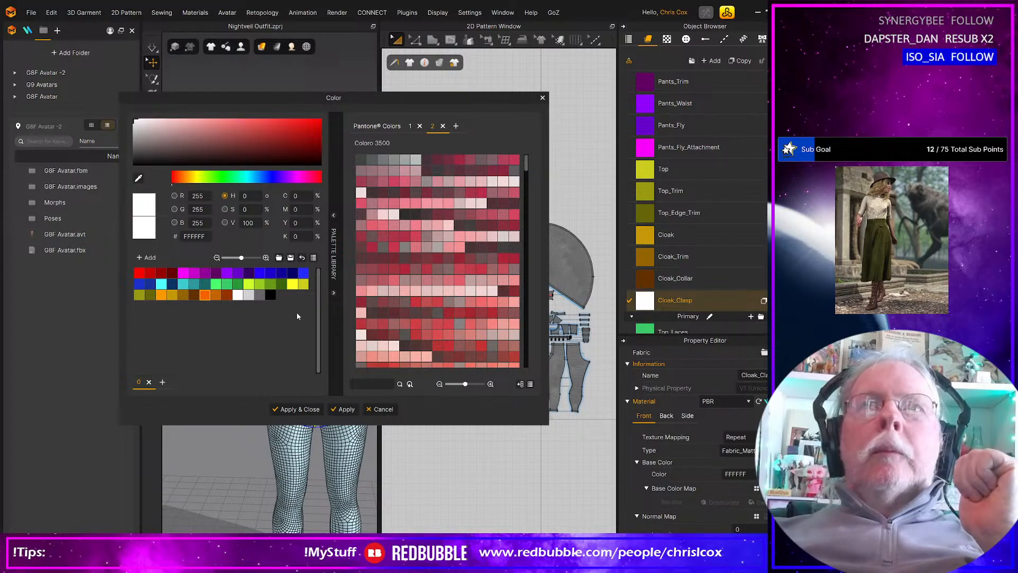
left_click(204, 296)
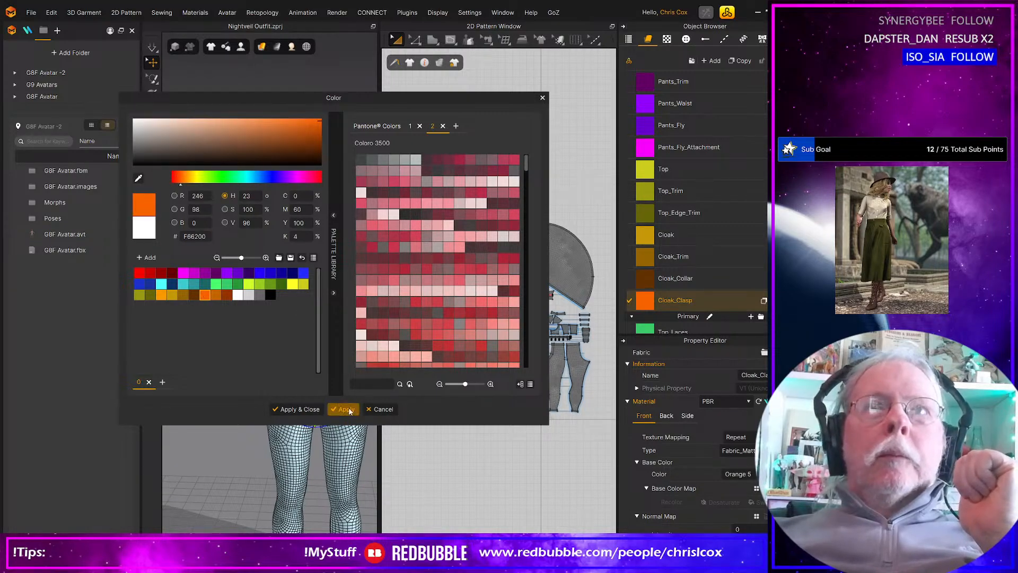
left_click(295, 410)
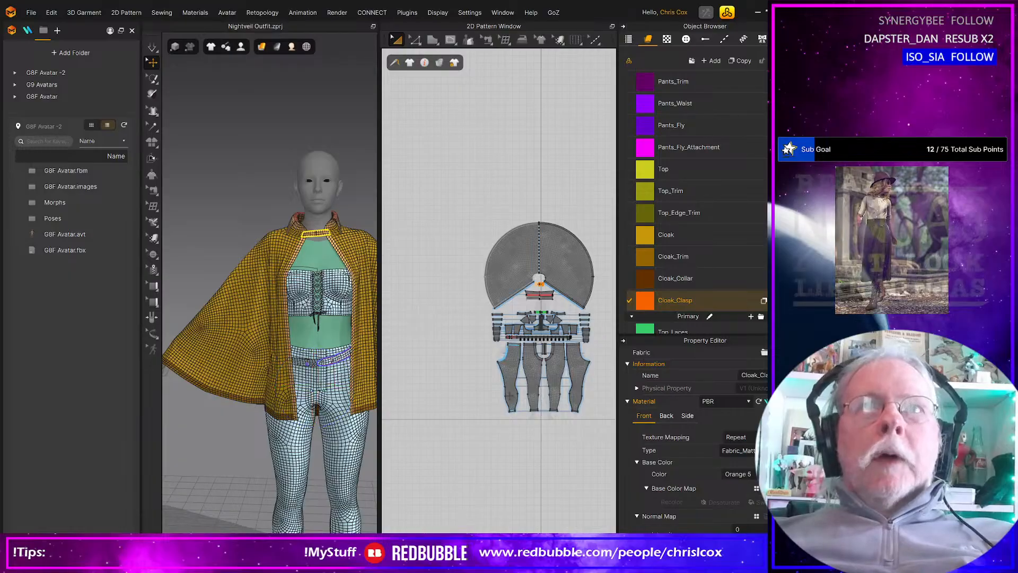
scroll(482, 396, "down", 7)
scroll(466, 389, "up", 6)
middle_click_drag(343, 397, 317, 357)
key("ctrl+s")
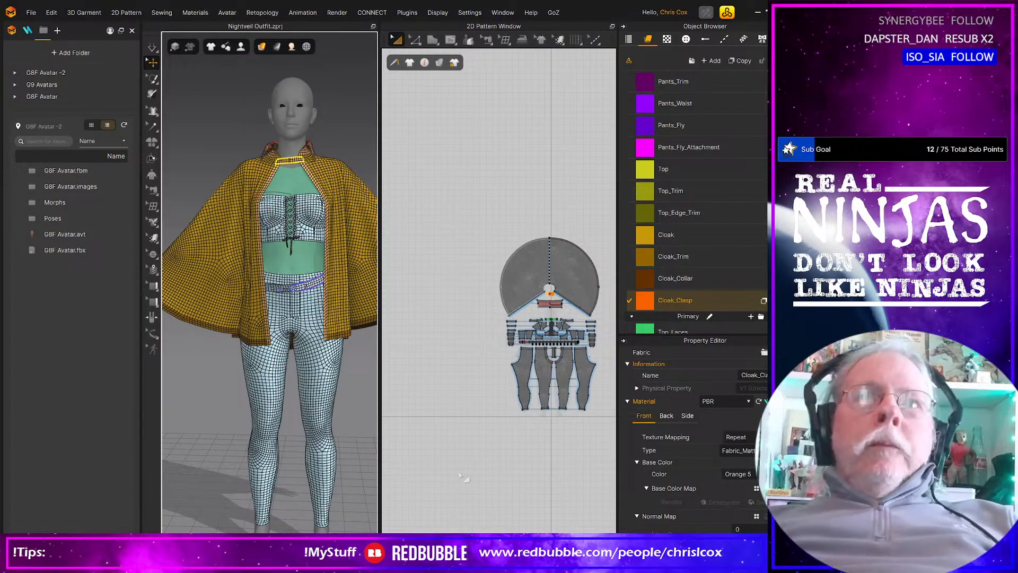
Step: Open the UV Editor and reset the garment's UVs to the 2D arrangement
middle_click_drag(458, 475, 386, 461)
scroll(503, 401, "up", 3)
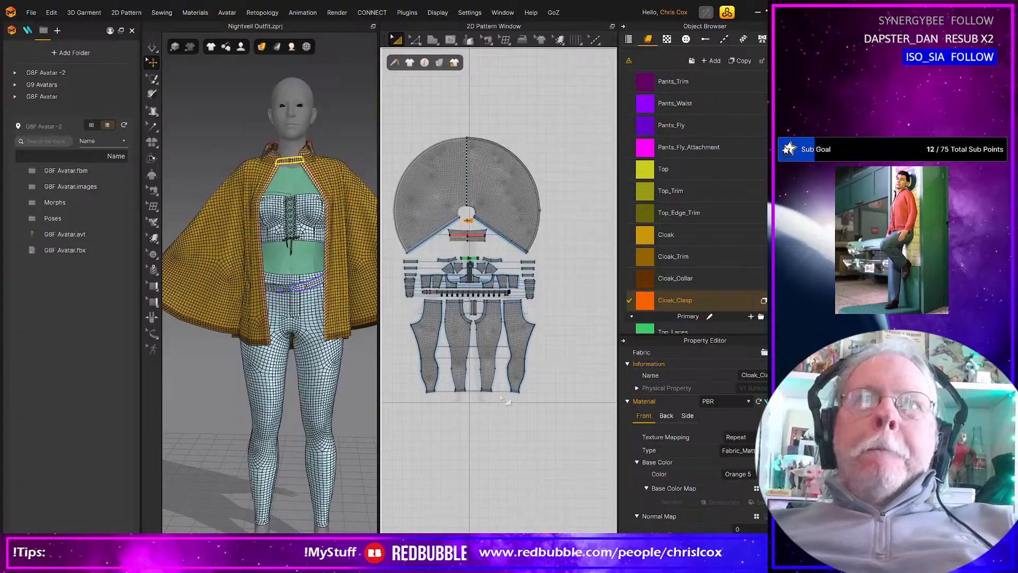
left_click_drag(563, 407, 386, 118)
left_click(489, 27)
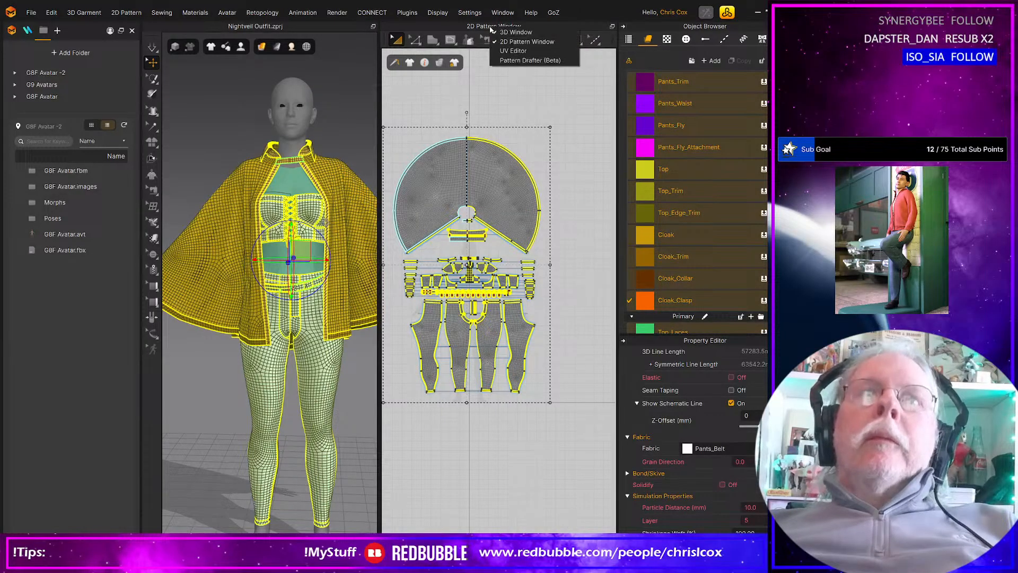
left_click(500, 51)
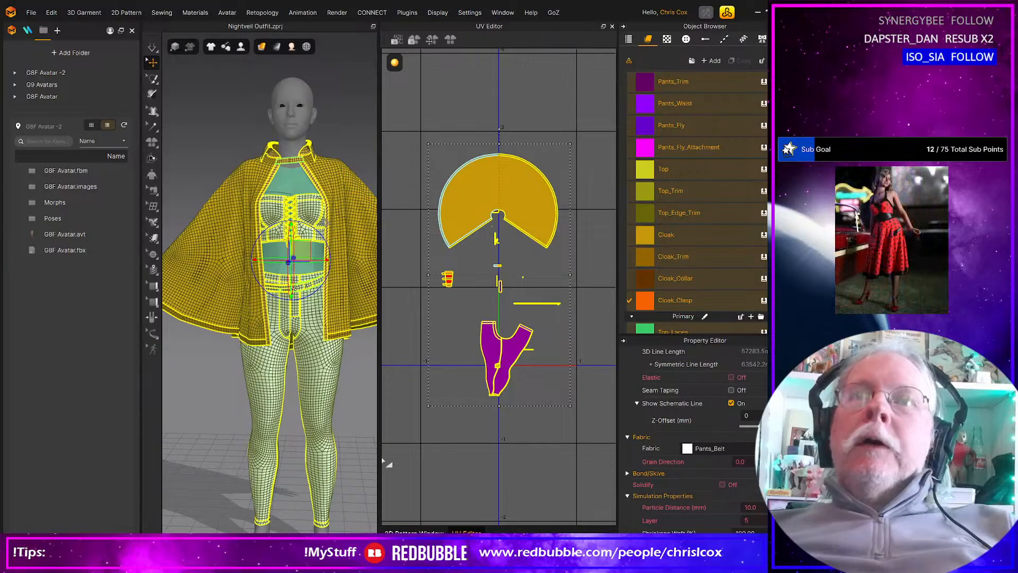
right_click(541, 463)
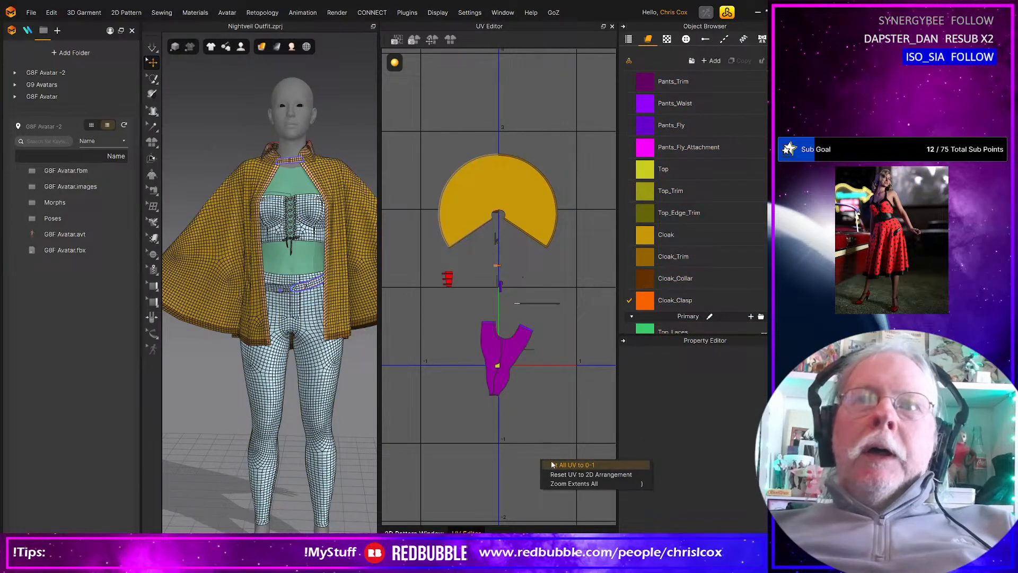
left_click(578, 475)
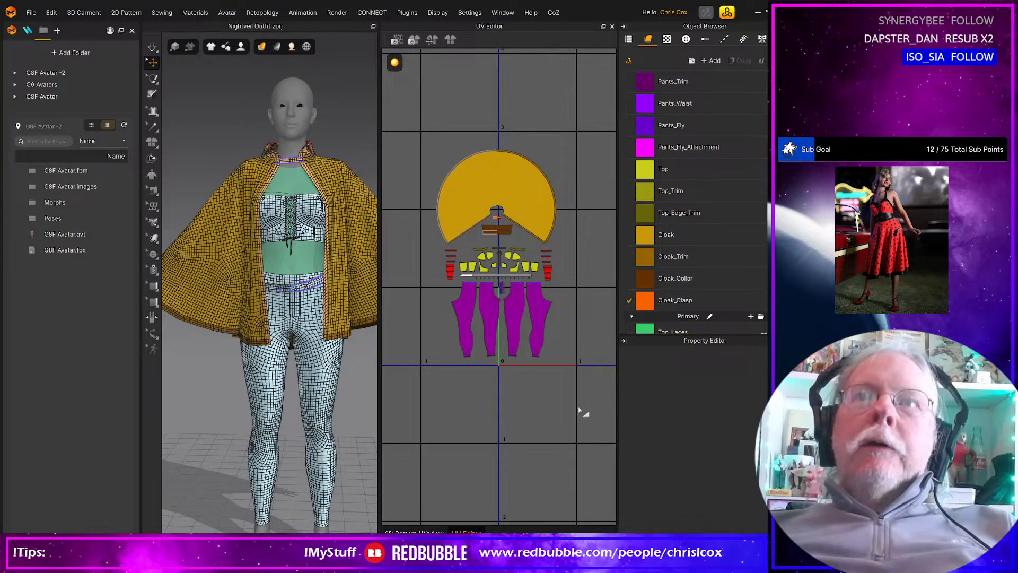
Step: Select all UV pieces and move them together so the pants and top pieces sit over the first UV tile
left_click_drag(422, 131, 422, 130)
middle_click_drag(493, 266, 501, 282)
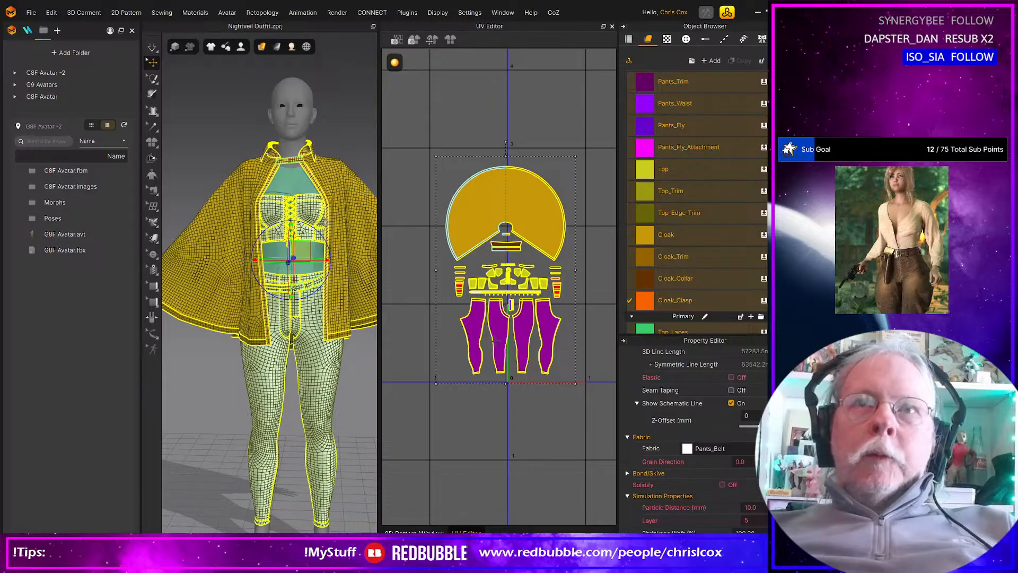
left_click_drag(496, 341, 585, 350)
left_click_drag(469, 324, 527, 347)
middle_click_drag(519, 350, 412, 362)
key("ctrl+a")
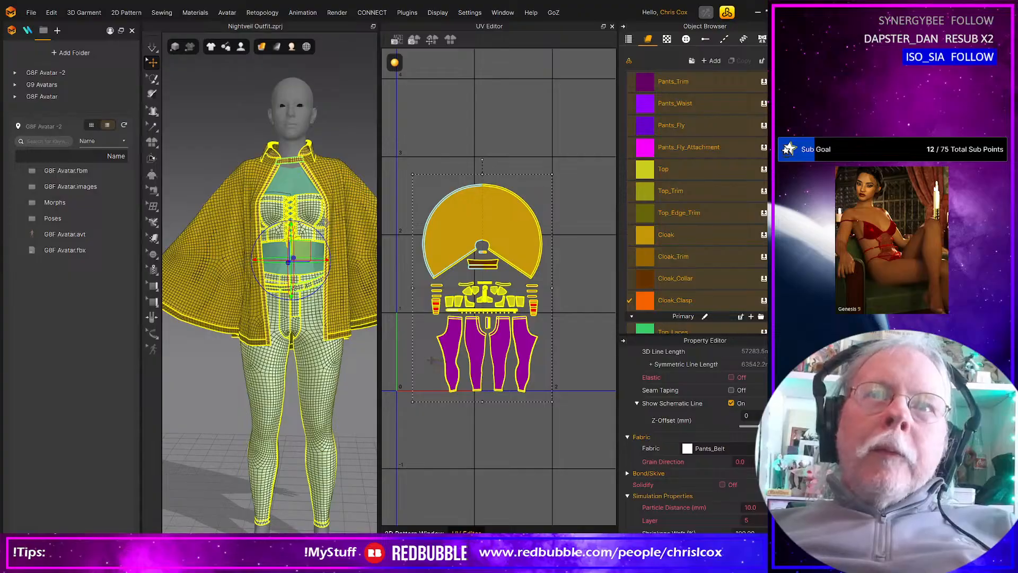
mouse_move(420, 355)
left_mouse_down()
mouse_move(395, 349)
mouse_move(418, 355)
left_mouse_up()
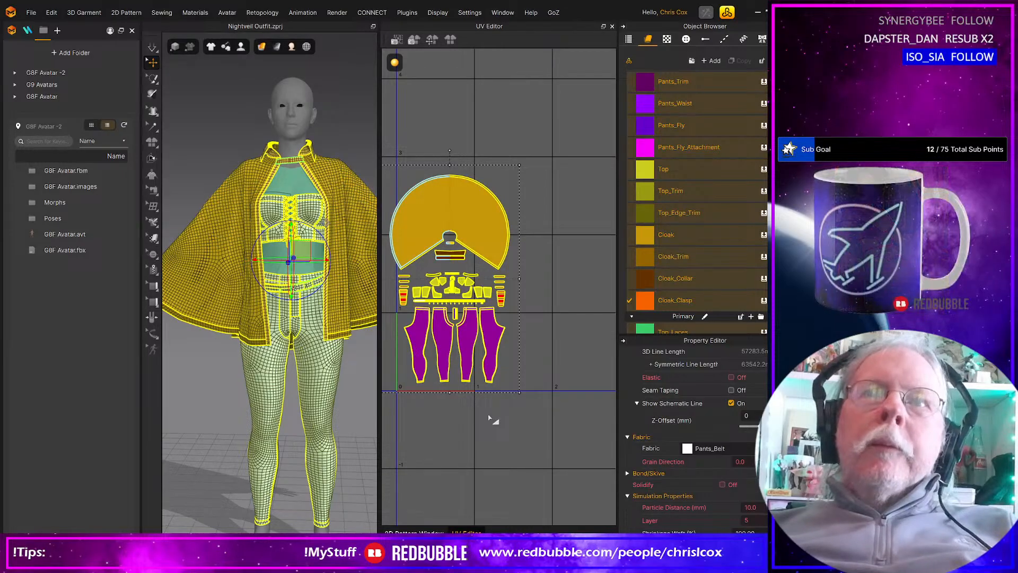
Step: Lower the whole UV layout so the pant hems sit just above the first UV tile's bottom edge
scroll(489, 418, "up", 3)
middle_click_drag(459, 409, 529, 450)
scroll(530, 450, "up", 4)
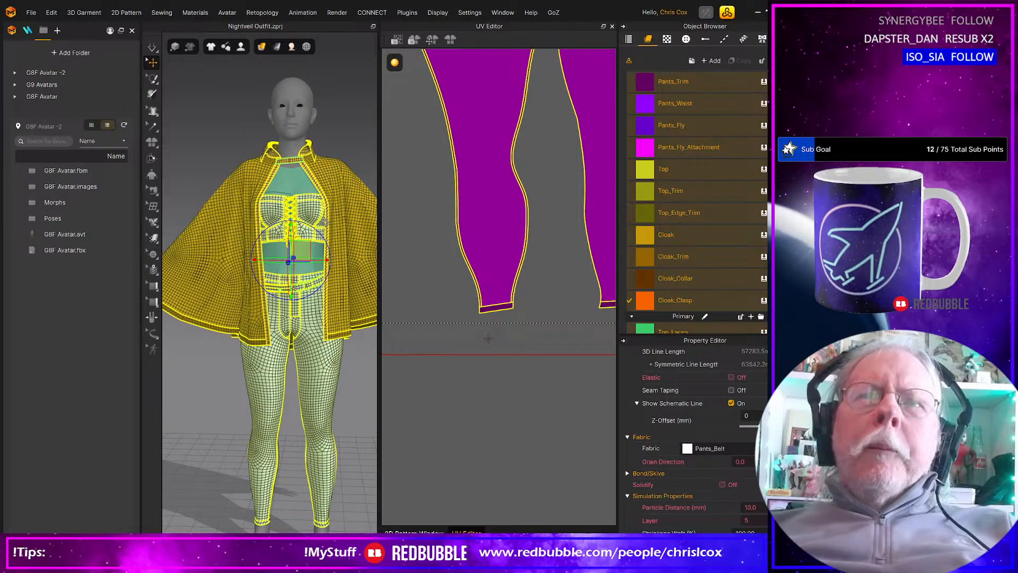
left_click_drag(501, 271, 499, 306)
scroll(500, 306, "down", 4)
middle_click_drag(505, 277, 460, 356)
scroll(459, 355, "down", 4)
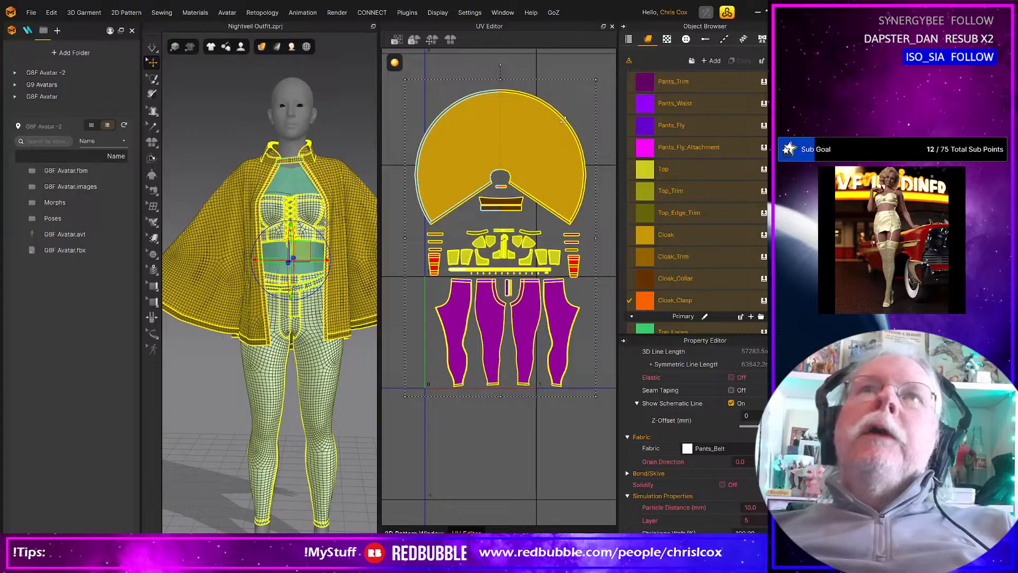
Step: Scale the whole UV layout down proportionally and nudge it right so the red pieces lie inside the first tile
left_click_drag(564, 119, 541, 134)
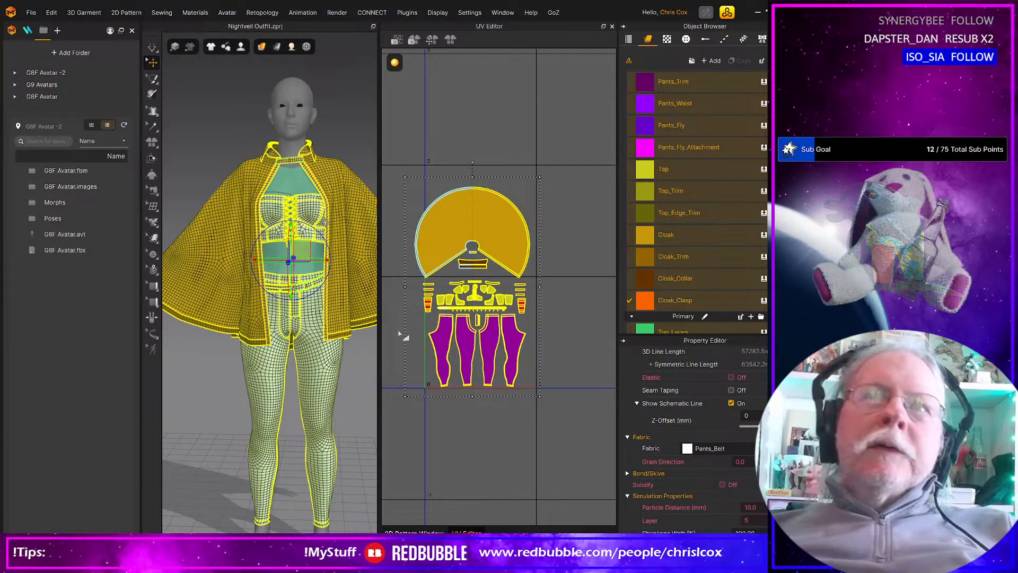
scroll(405, 337, "up", 4)
scroll(432, 330, "up", 6)
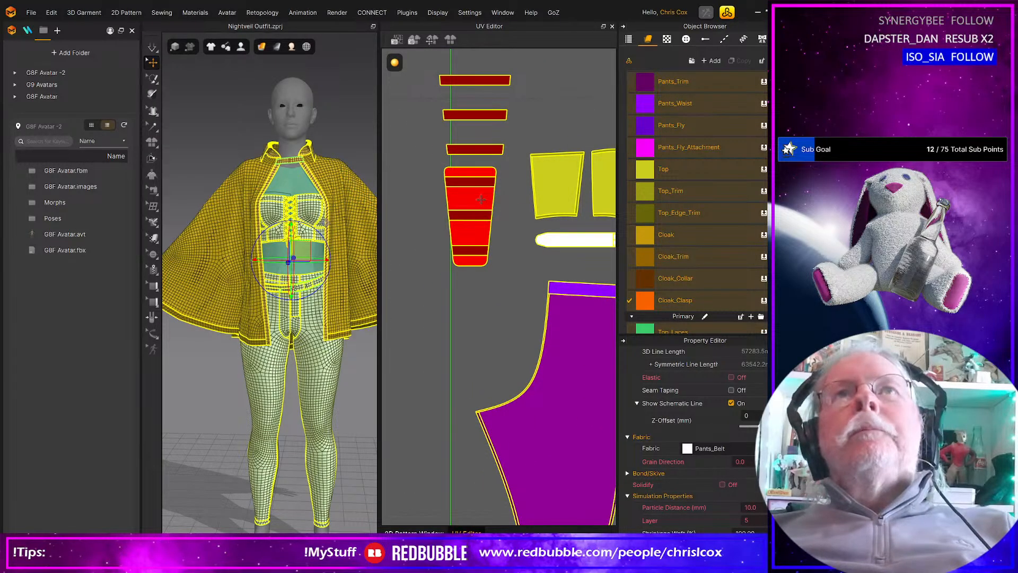
key("Right")
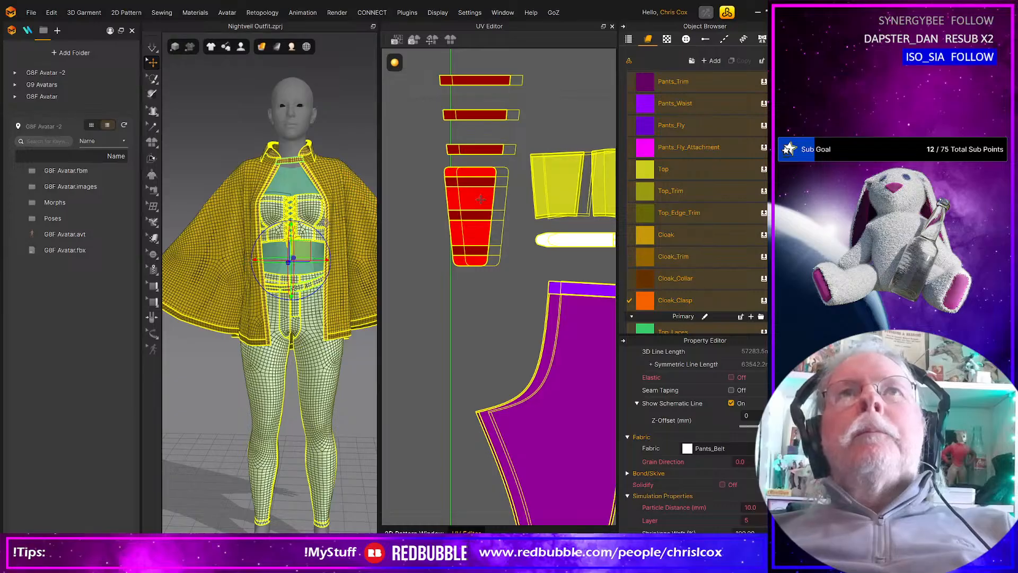
Step: Check the layout's side margins and scale all UV pieces down further until the cloak's width fits within one tile
scroll(541, 275, "down", 6)
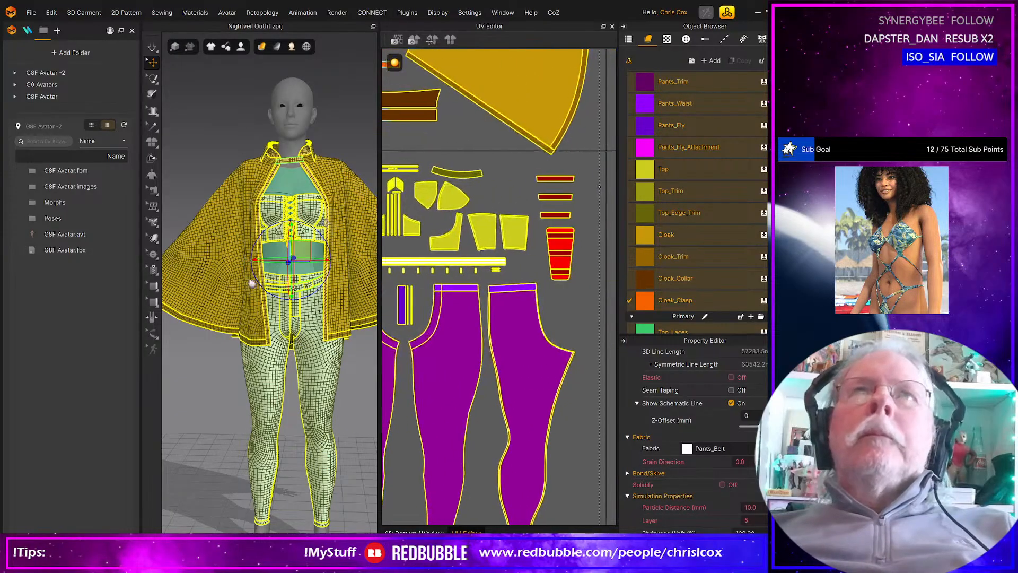
scroll(486, 263, "up", 4)
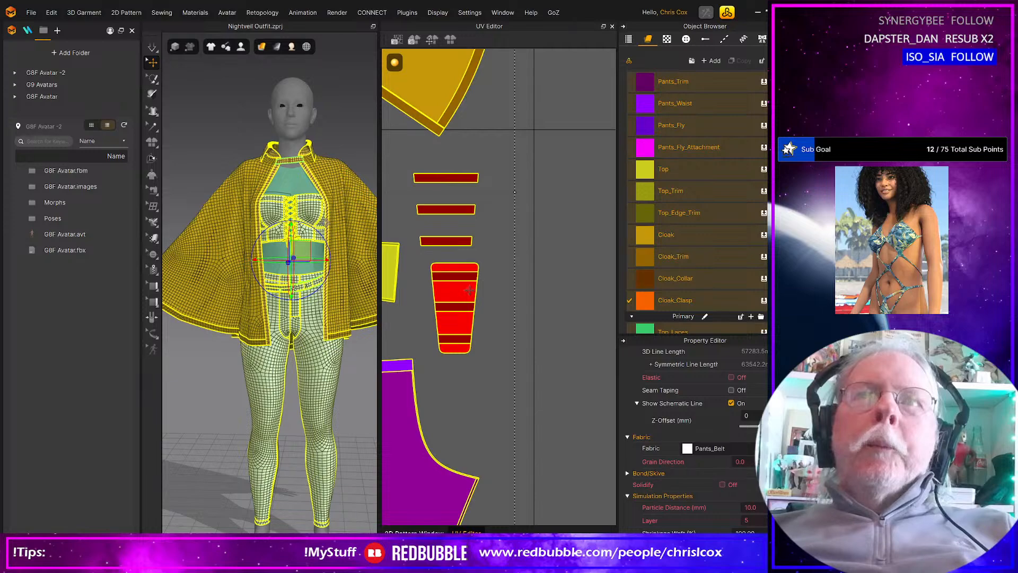
scroll(536, 276, "down", 6)
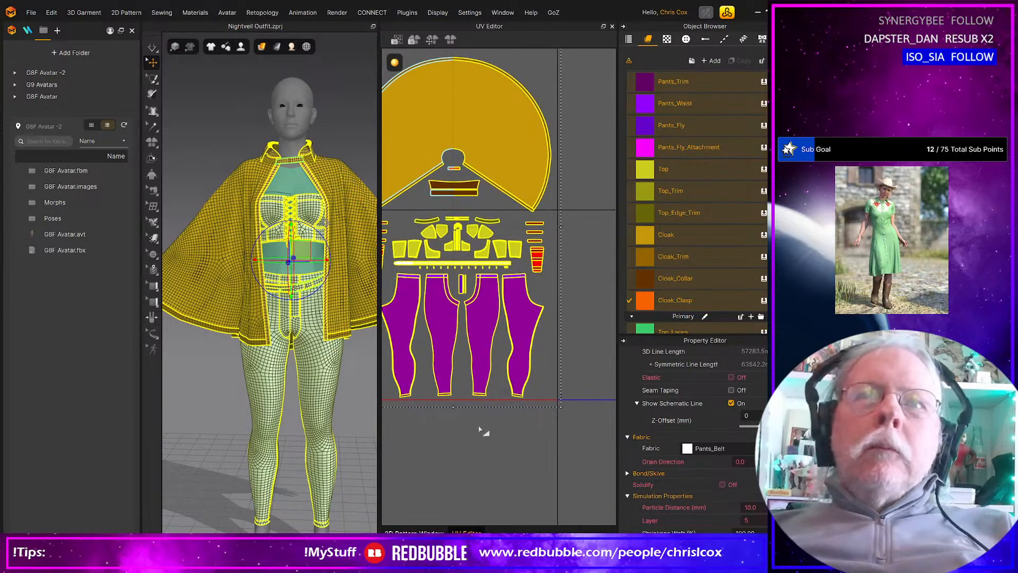
scroll(443, 410, "up", 4)
scroll(443, 407, "down", 5)
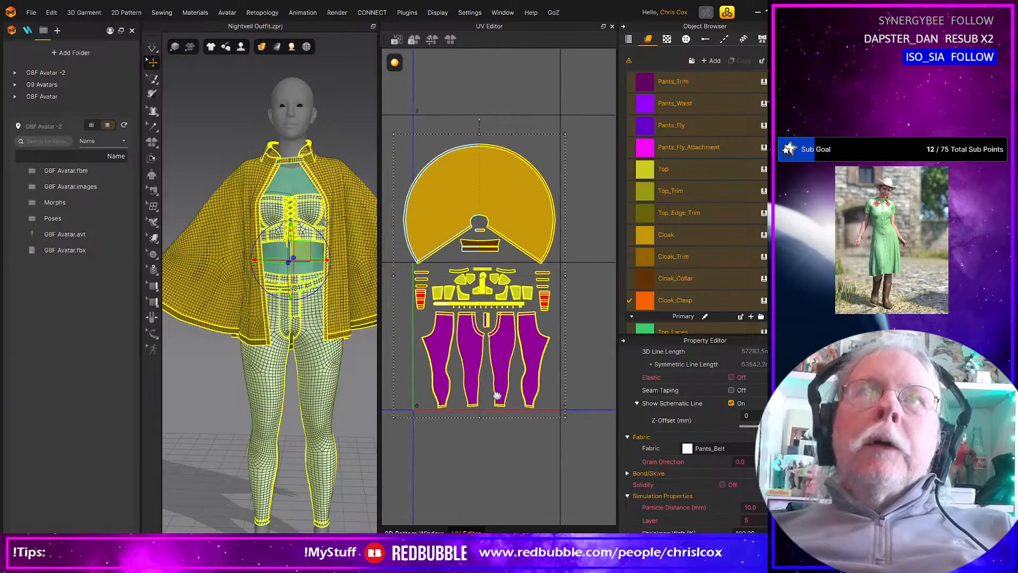
middle_click_drag(566, 402, 587, 419)
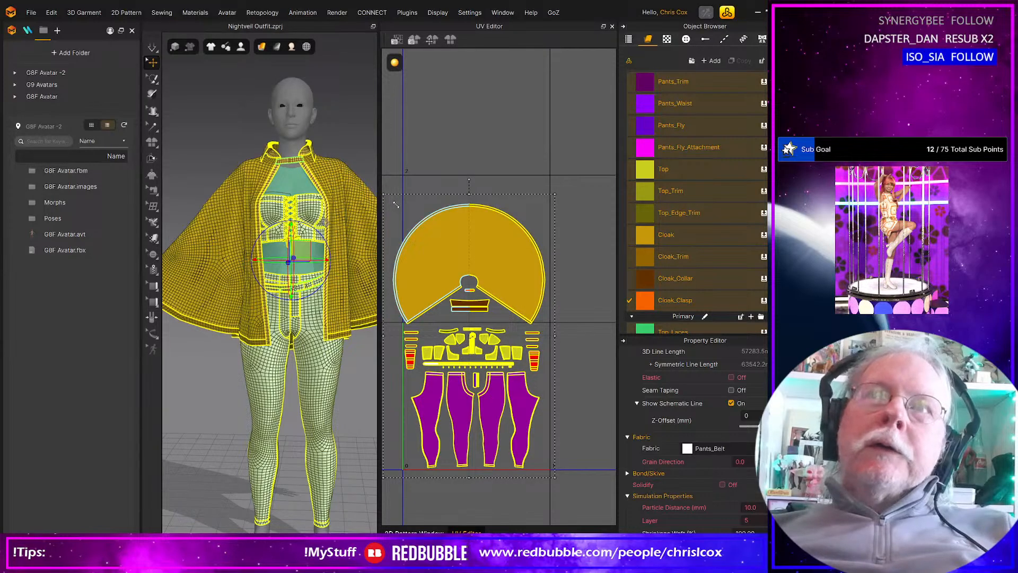
left_click_drag(397, 205, 397, 217)
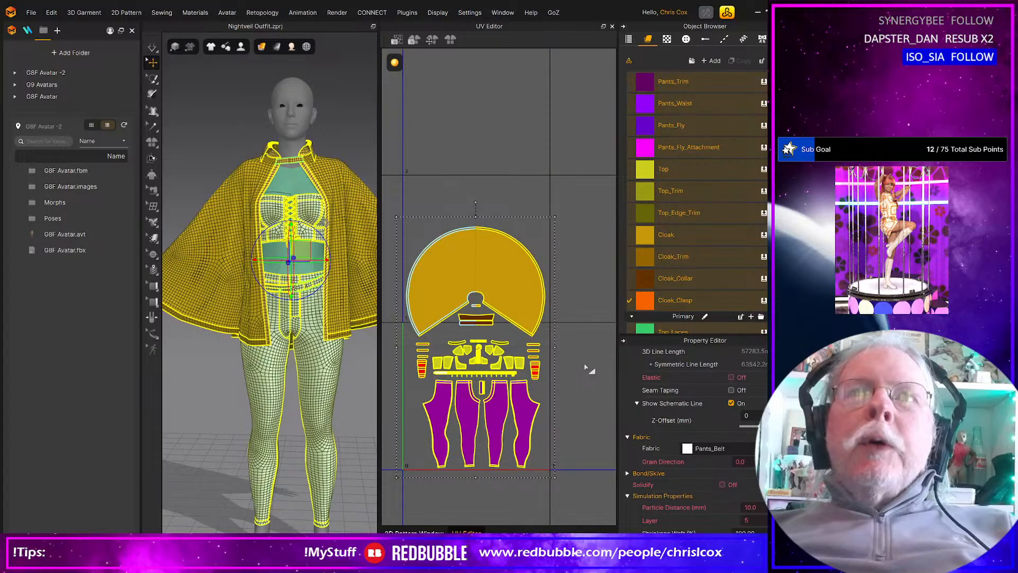
Step: Select only the cloak's body, trim, collar and clasp UVs and move them into the second UV tile beside the other pieces
left_click(584, 233)
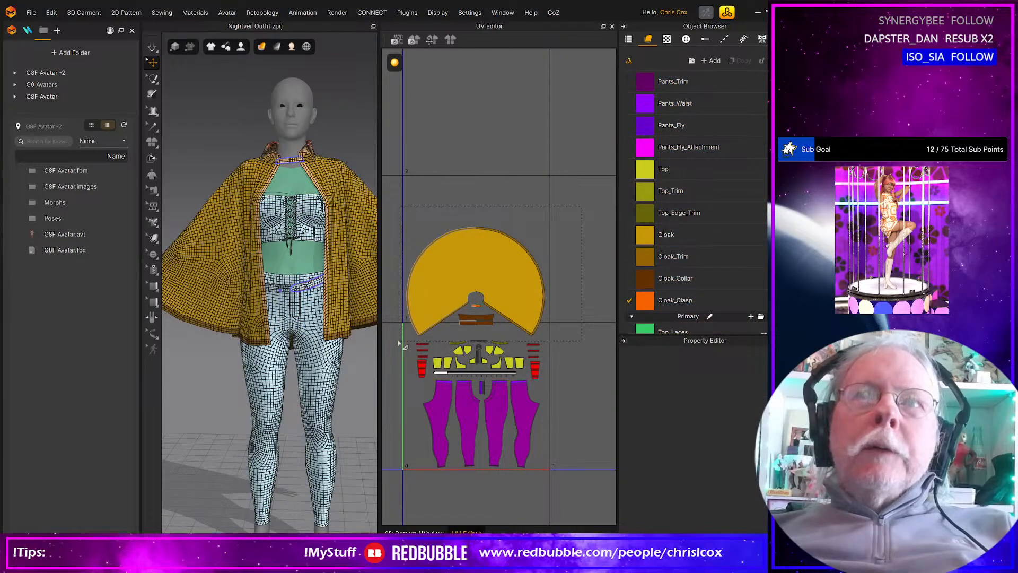
left_click_drag(399, 344, 399, 345)
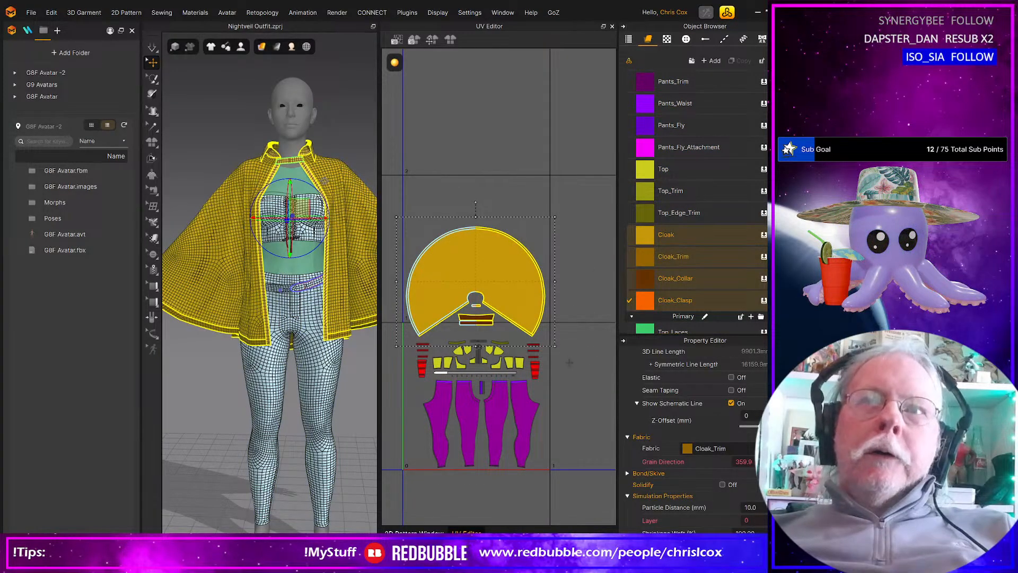
left_click_drag(569, 366, 567, 406)
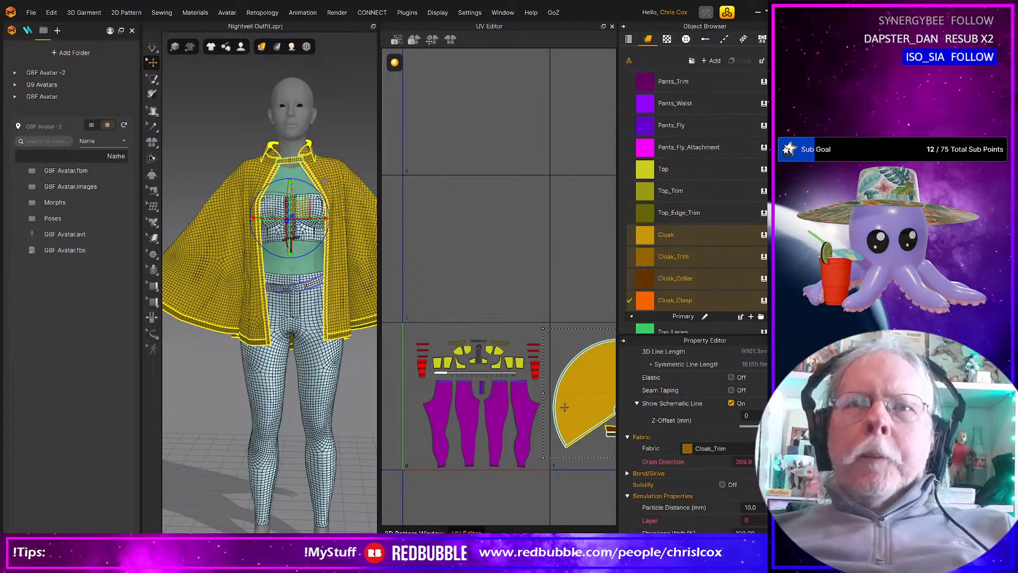
middle_click_drag(566, 408, 414, 387)
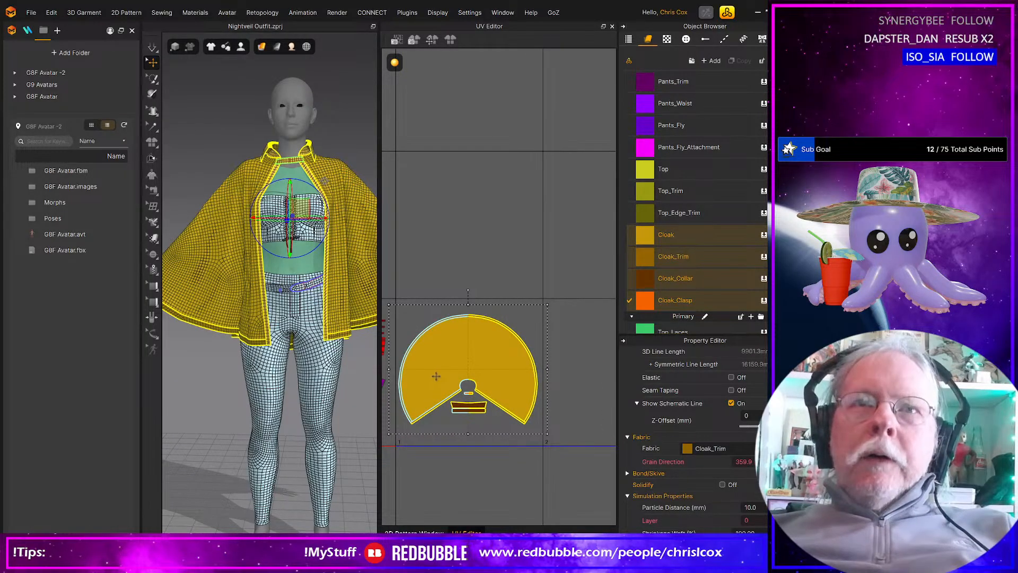
left_click_drag(438, 377, 437, 373)
middle_click_drag(441, 387, 533, 370)
scroll(521, 409, "down", 6)
scroll(521, 422, "up", 3)
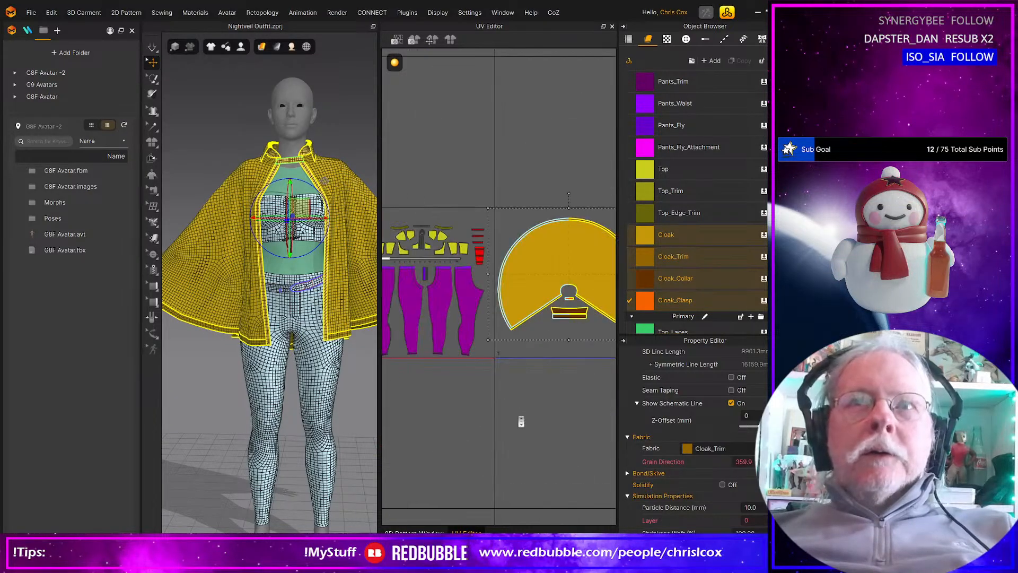
Step: Save the project with the cloak UVs on their own tile
key("ctrl+s")
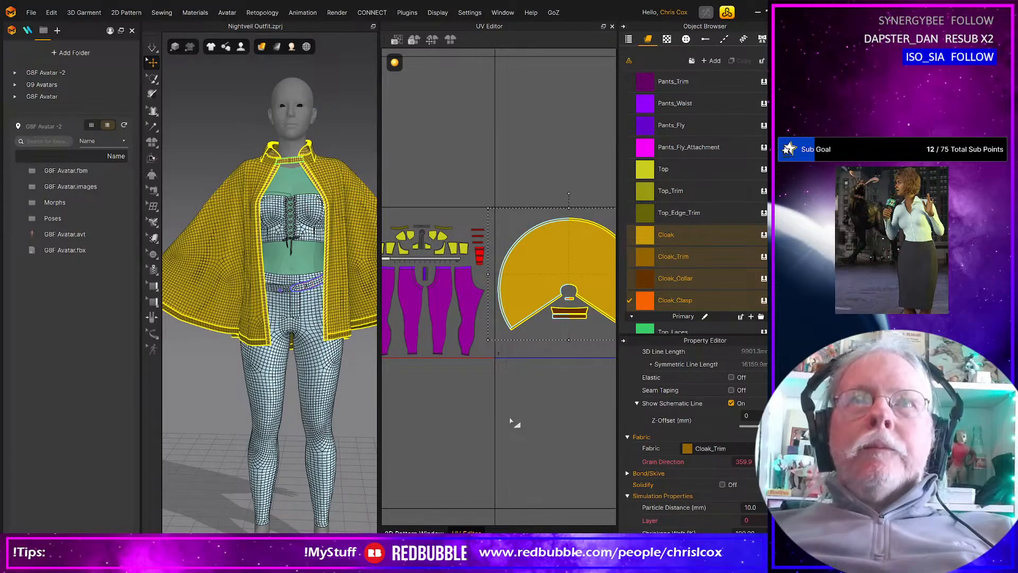
middle_click_drag(407, 386, 555, 391)
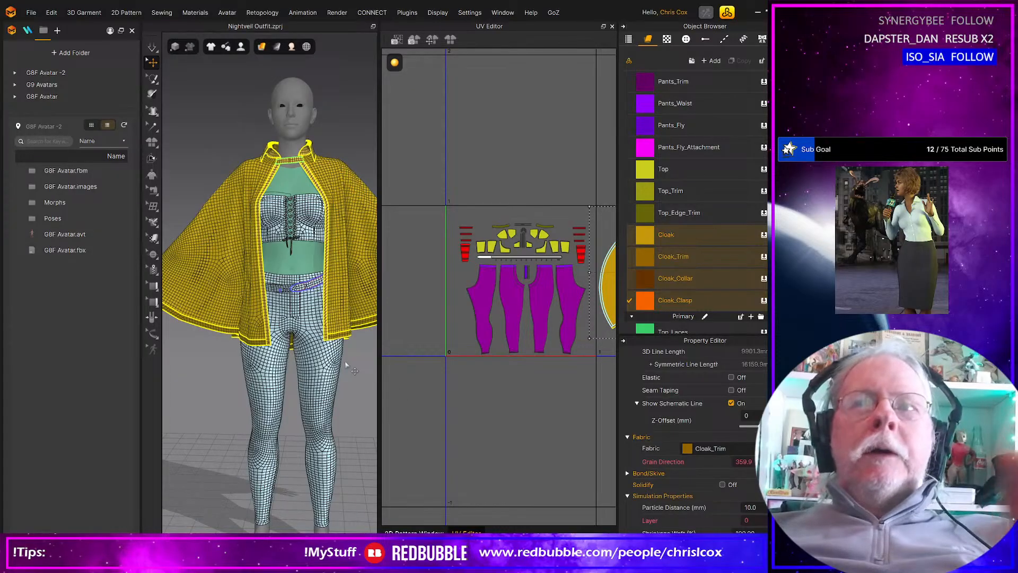
scroll(299, 355, "down", 2)
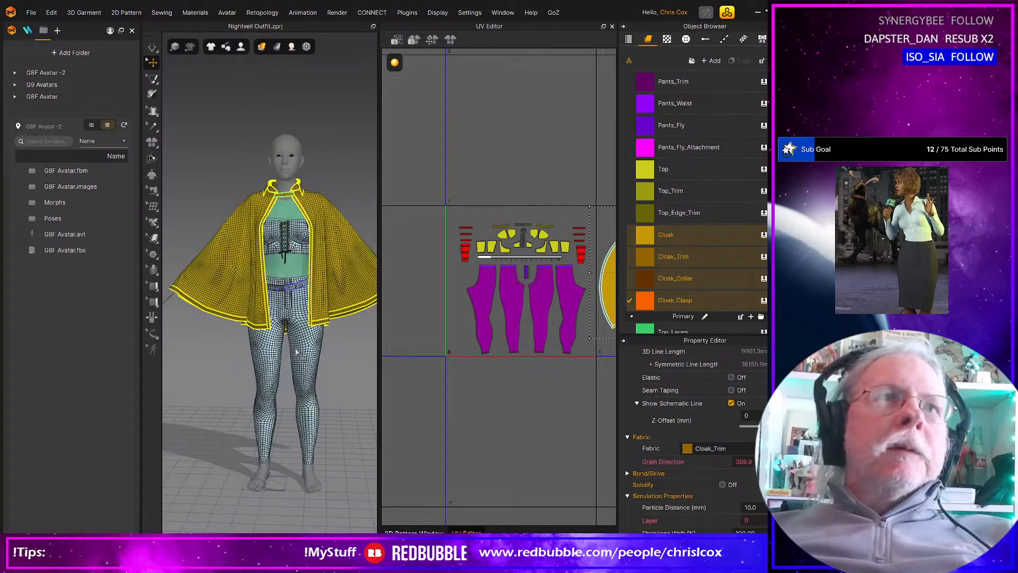
right_click_drag(301, 354, 378, 374)
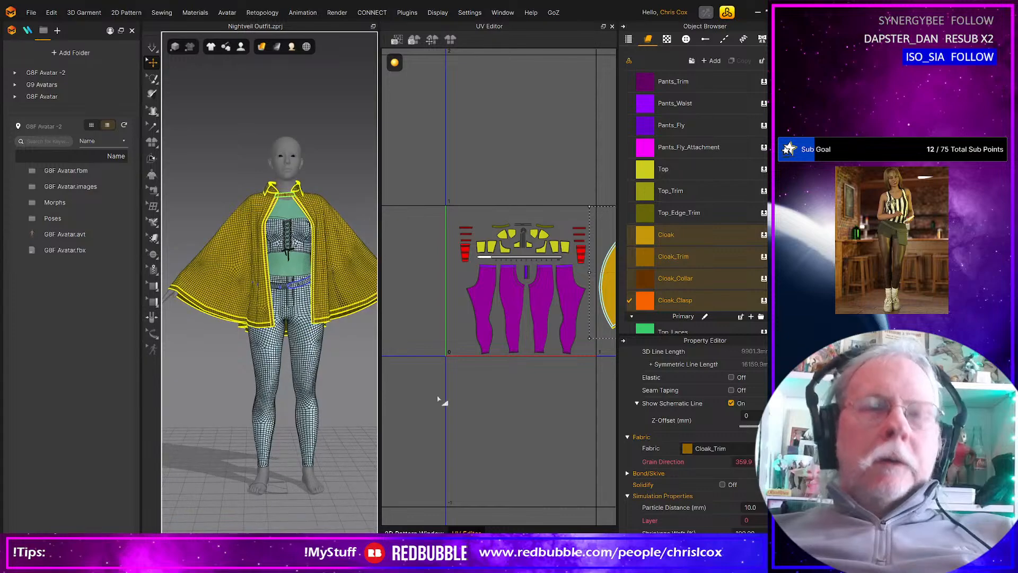
key("ctrl+s")
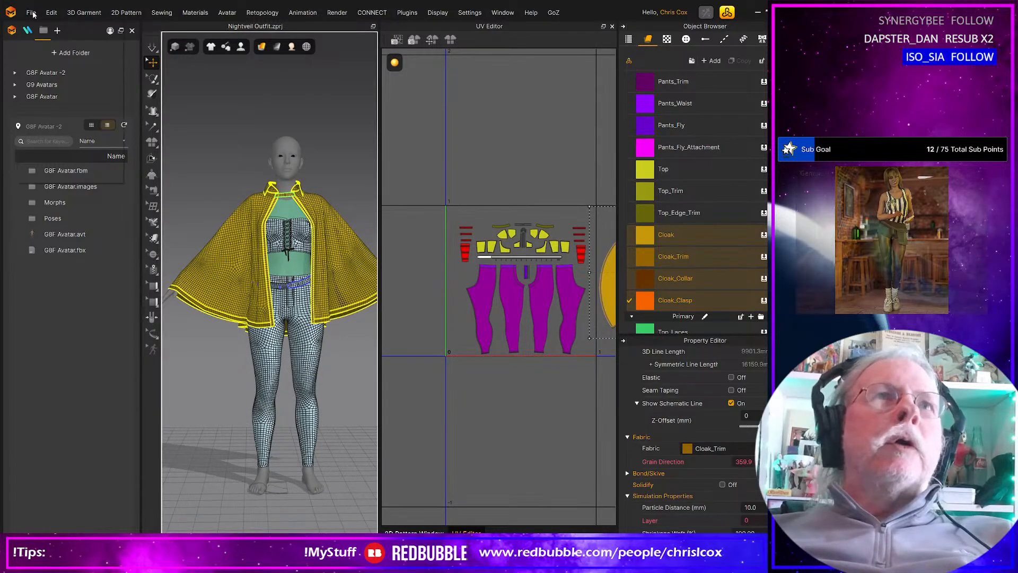
left_click(31, 13)
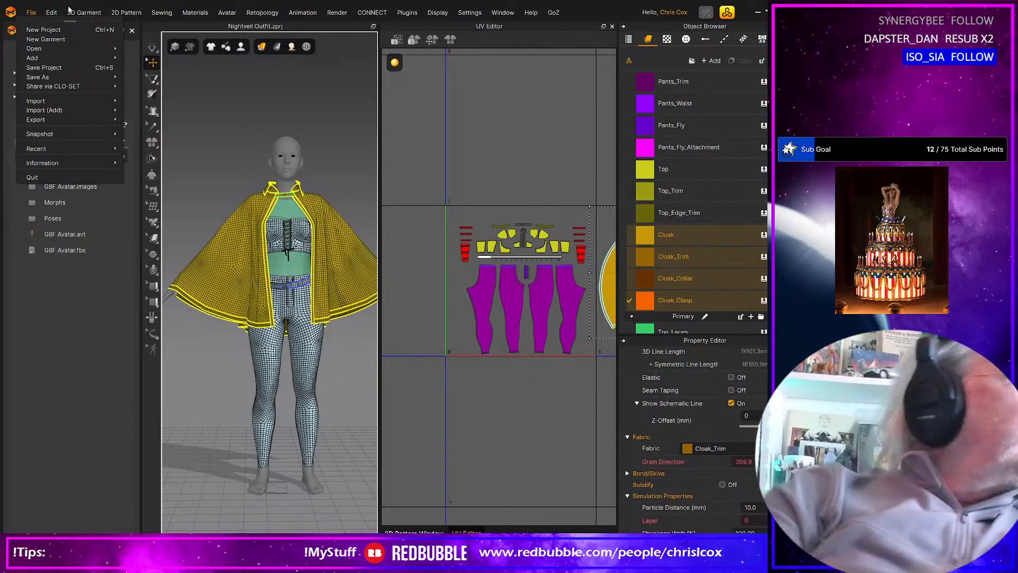
mouse_move(80, 13)
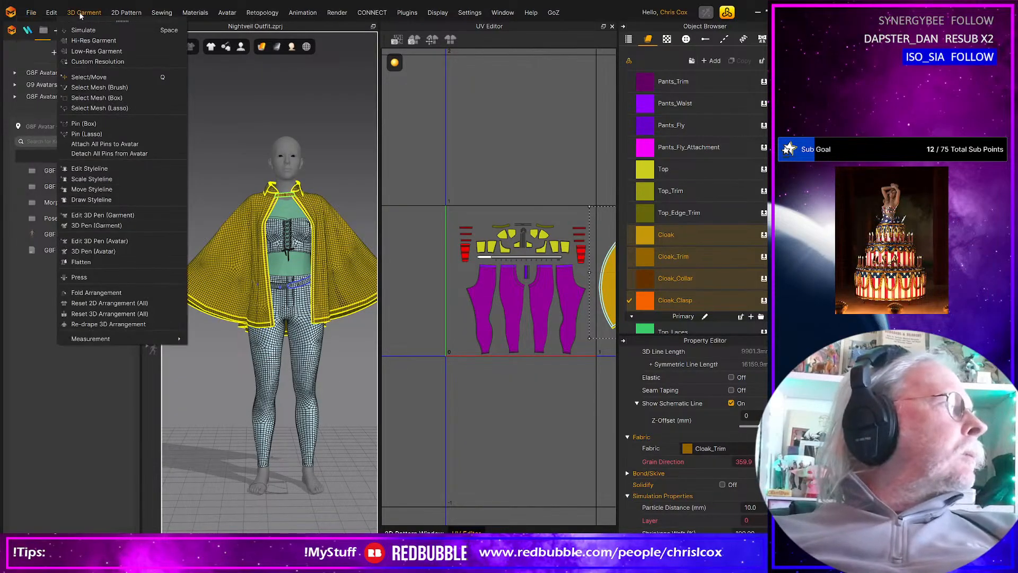
Step: Open the Nightveil Boots project with its garment and avatar and examine the boot up close in 3D
mouse_move(31, 14)
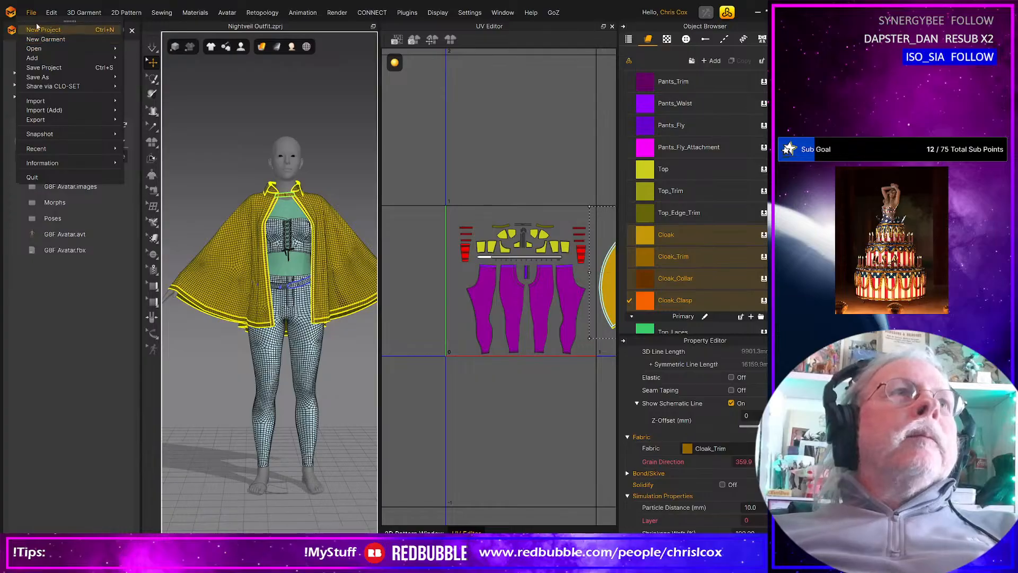
mouse_move(61, 47)
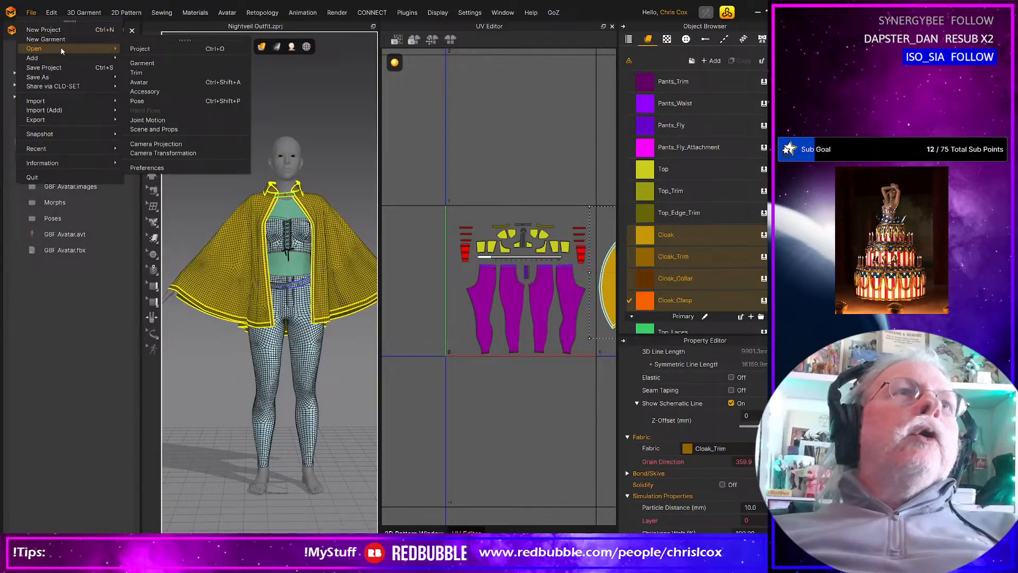
left_click(137, 49)
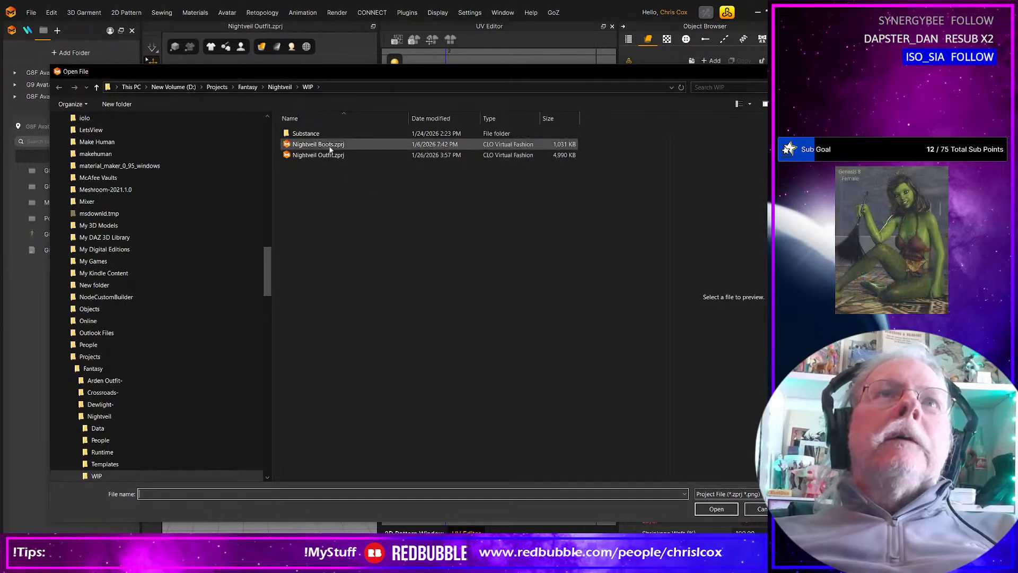
left_click(329, 145)
key("Return")
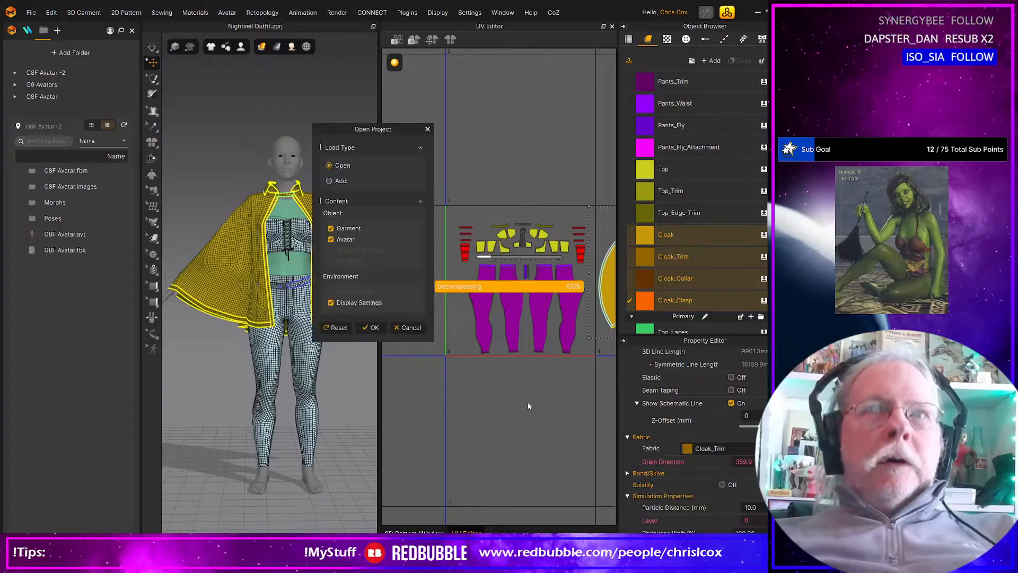
left_click(374, 327)
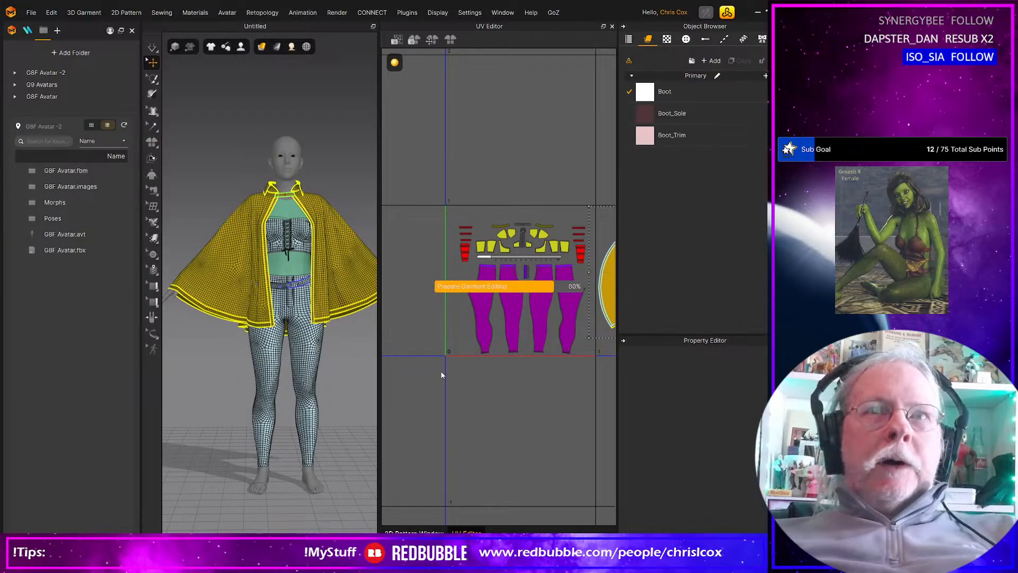
right_click_drag(336, 436, 190, 399)
scroll(305, 406, "up", 8)
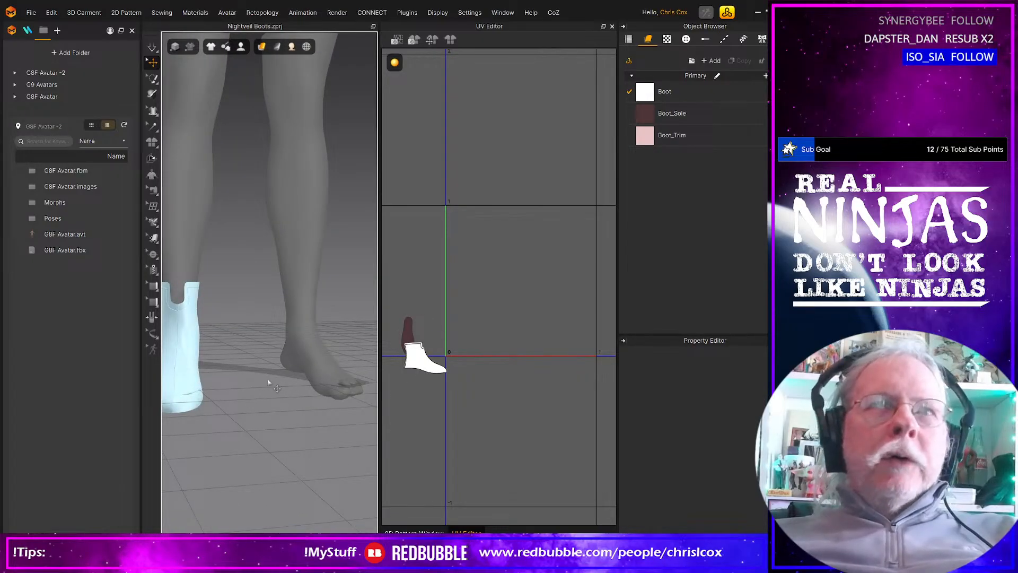
right_click_drag(259, 395, 237, 420)
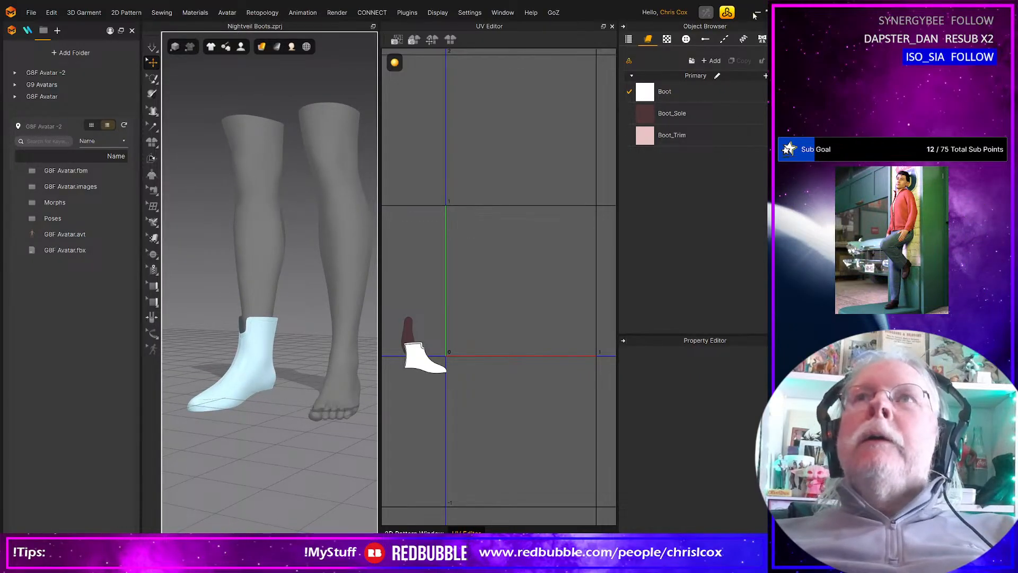
Step: Open the Nightveil Outfit project again, loading its garment, avatar and display settings
left_click(32, 13)
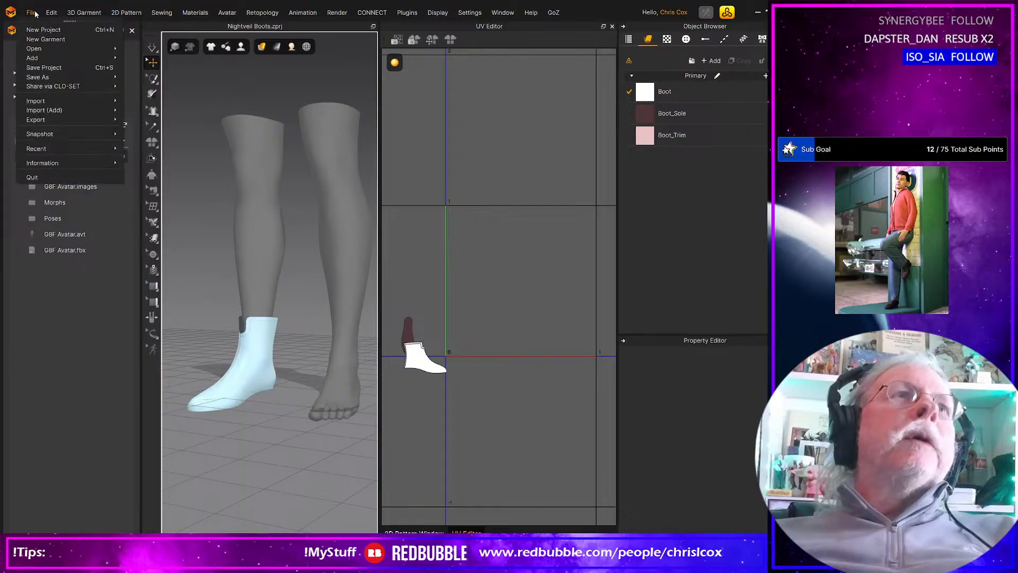
mouse_move(53, 48)
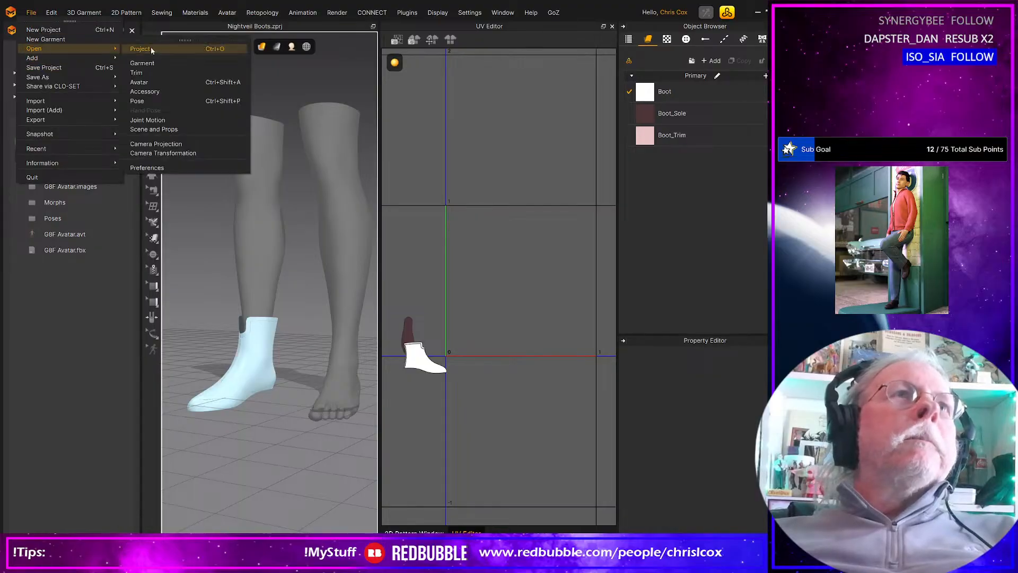
left_click(155, 51)
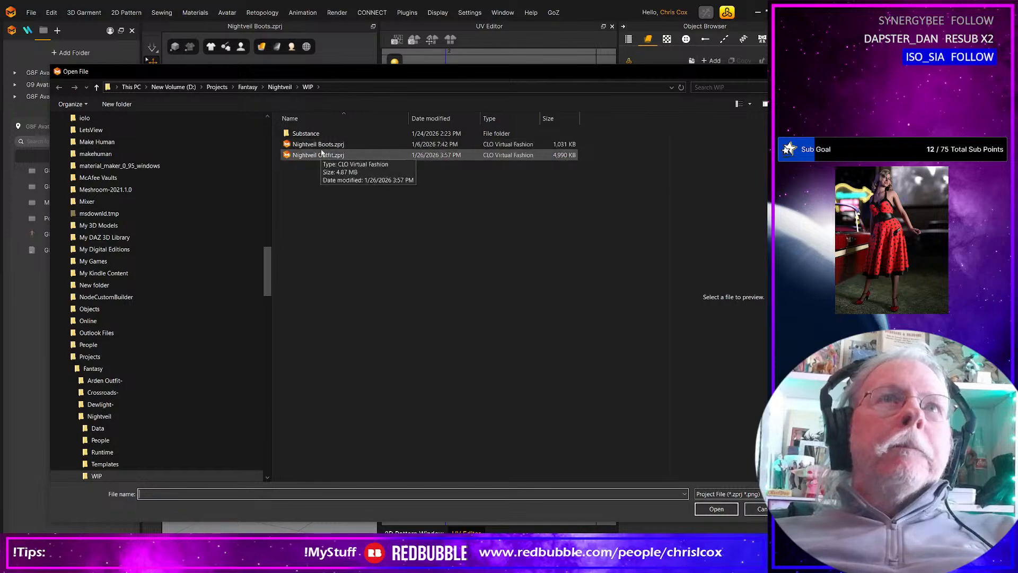
double_click(322, 155)
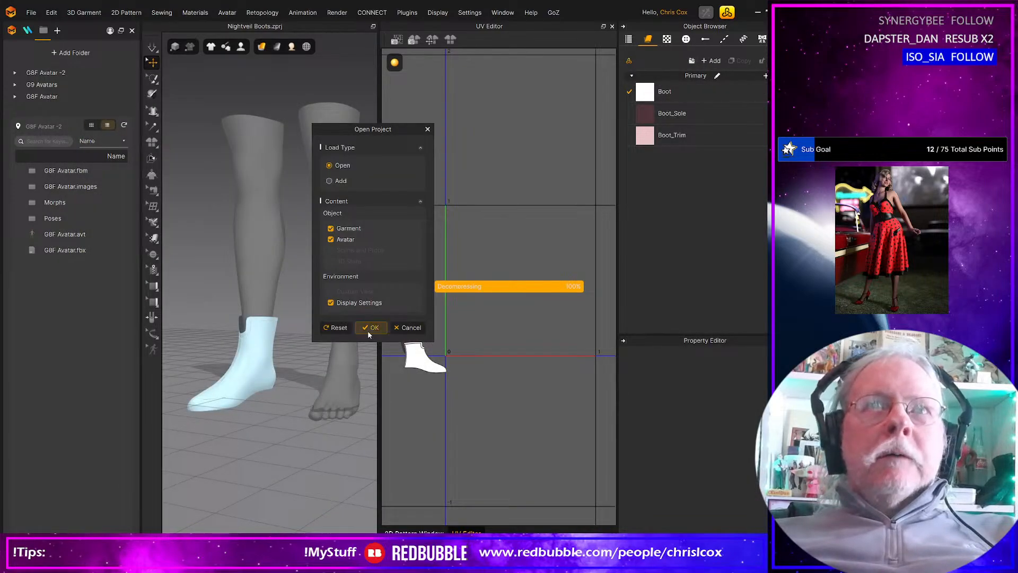
left_click(371, 328)
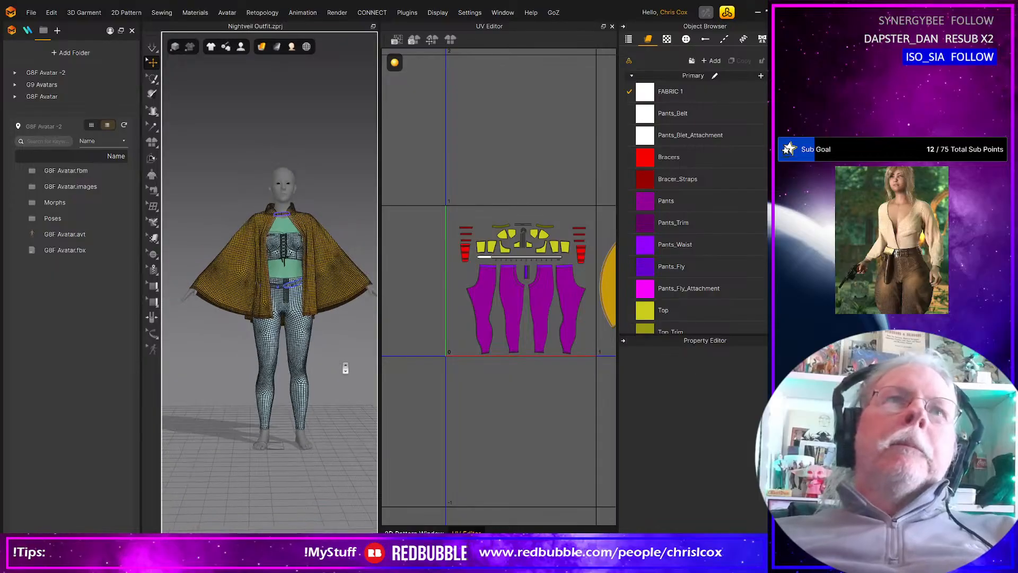
Step: Examine the belt, its loops and the waist of the pants up close on the 3D garment
right_click_drag(346, 368, 318, 314)
scroll(318, 314, "up", 3)
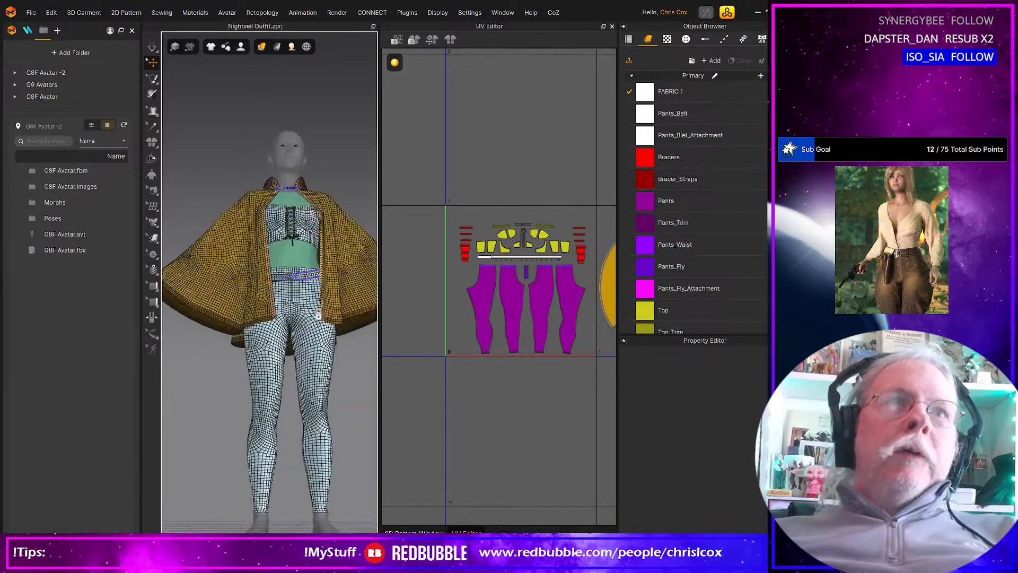
scroll(318, 315, "up", 10)
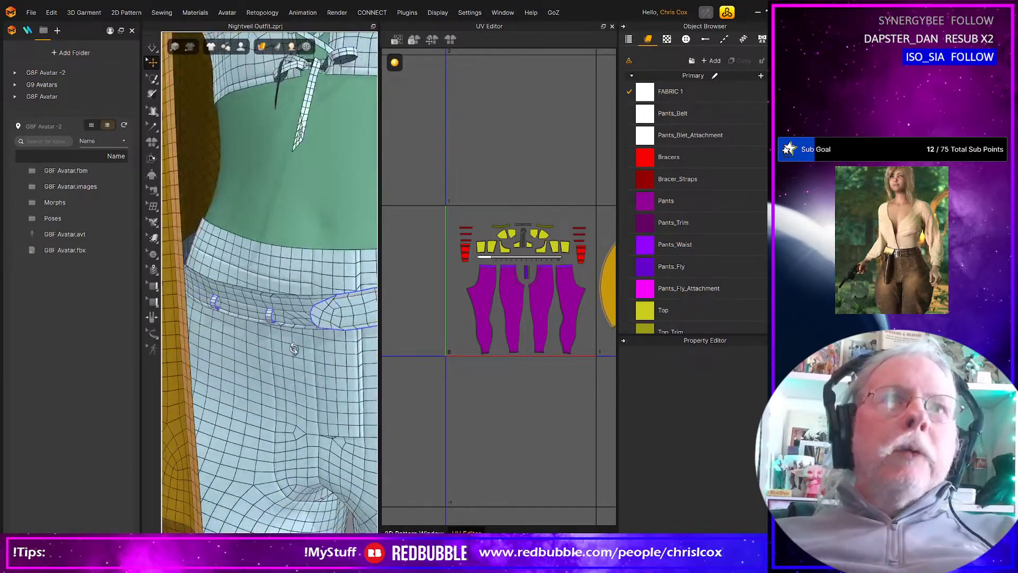
right_click_drag(294, 349, 262, 329)
scroll(254, 342, "up", 2)
scroll(259, 345, "down", 6)
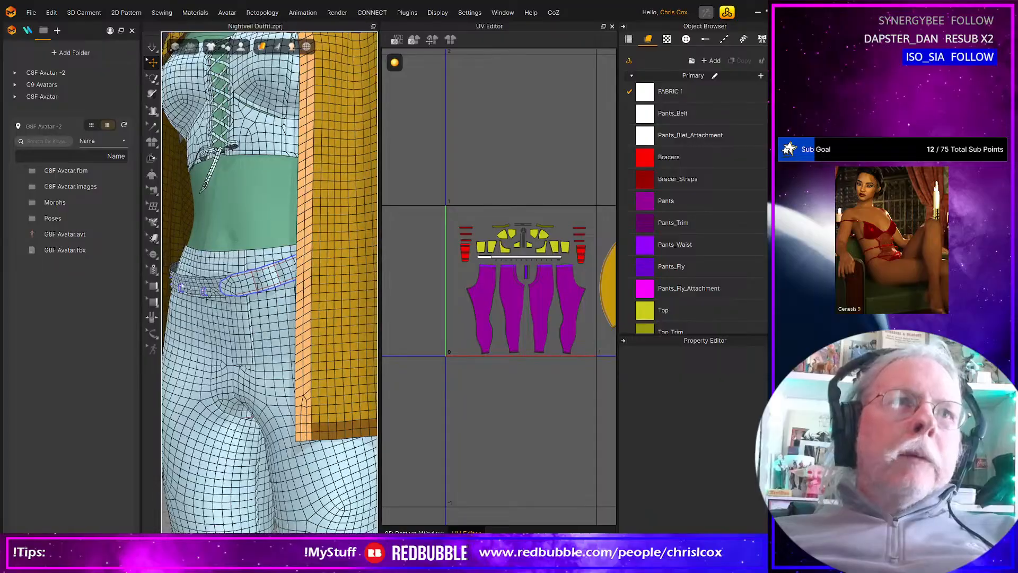
right_click_drag(184, 312, 274, 274)
scroll(226, 308, "down", 8)
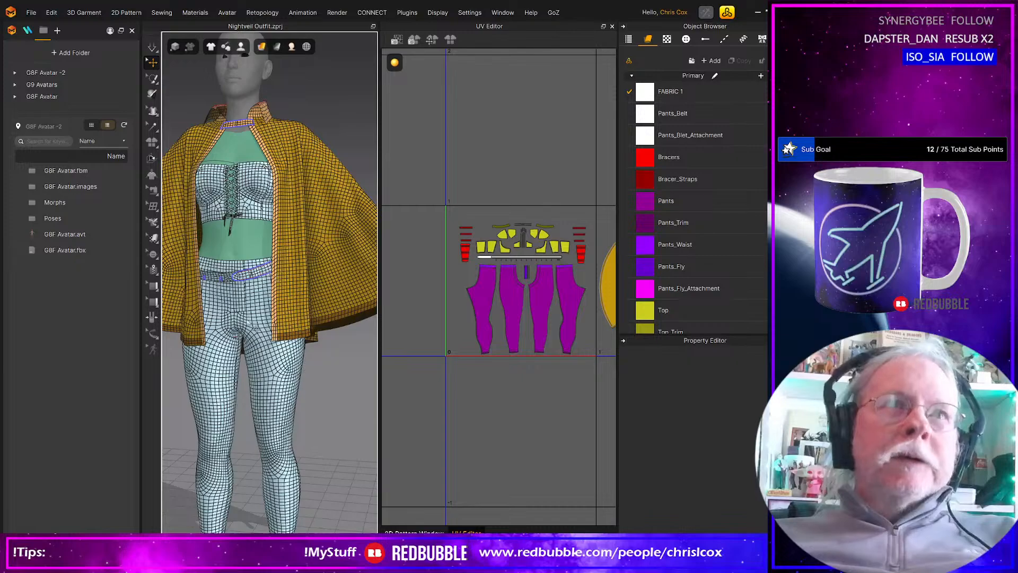
scroll(259, 328, "up", 10)
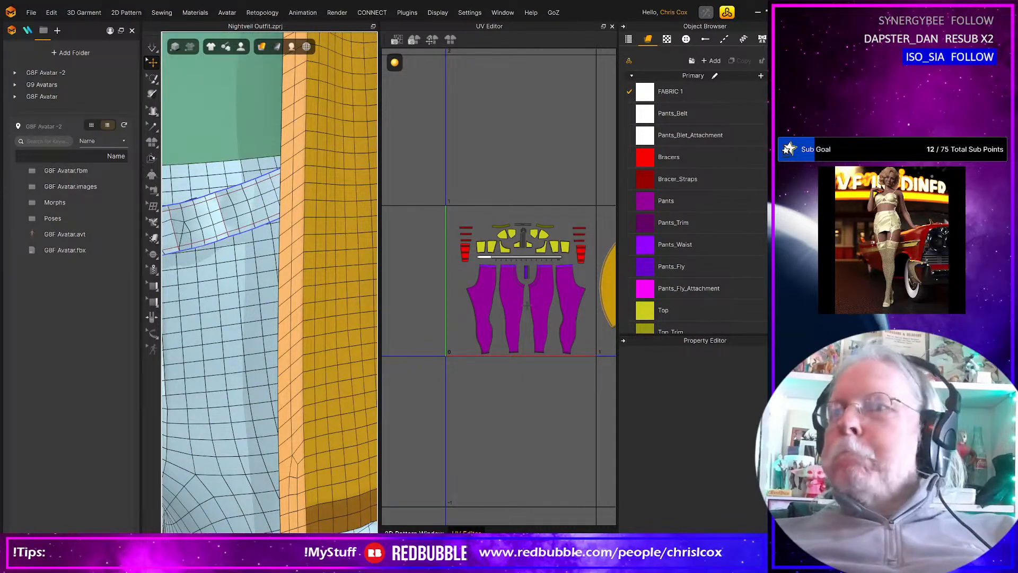
Step: Examine the UVs of the belt and belt loops between the top and pants pieces and compare them with the 3D belt
scroll(503, 280, "down", 5)
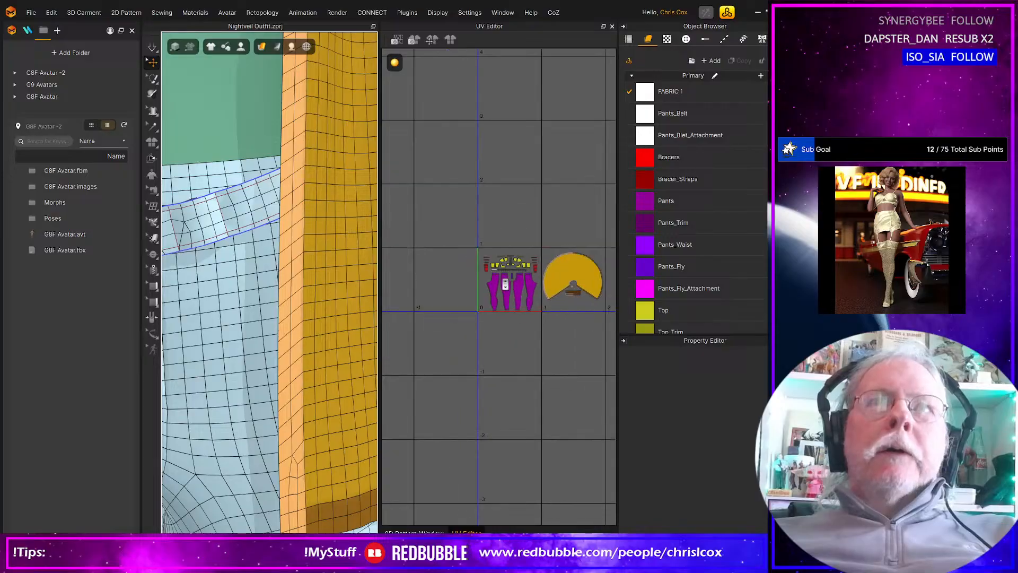
scroll(504, 283, "up", 14)
middle_click_drag(517, 292, 510, 390)
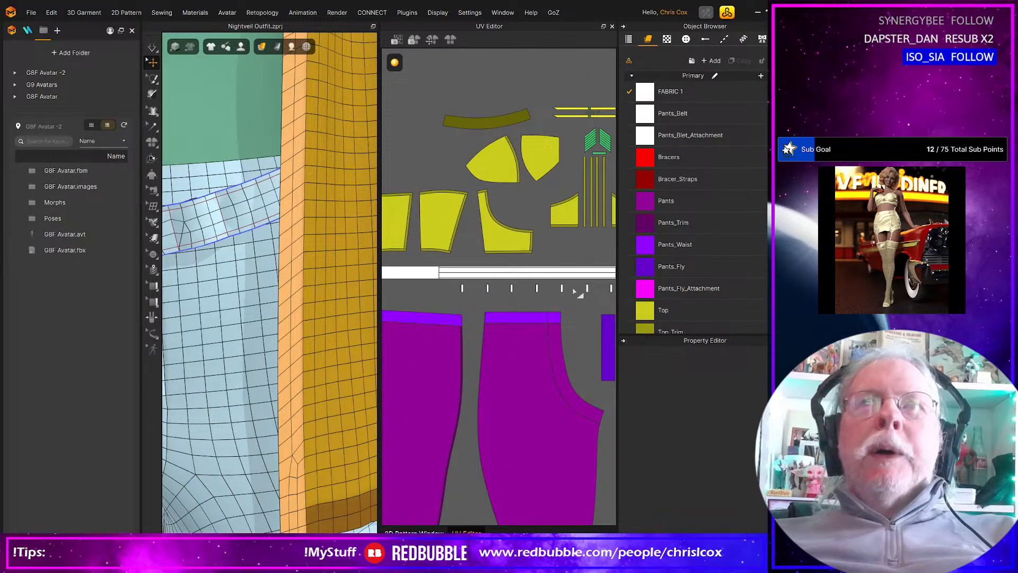
scroll(481, 344, "down", 2)
scroll(481, 344, "up", 8)
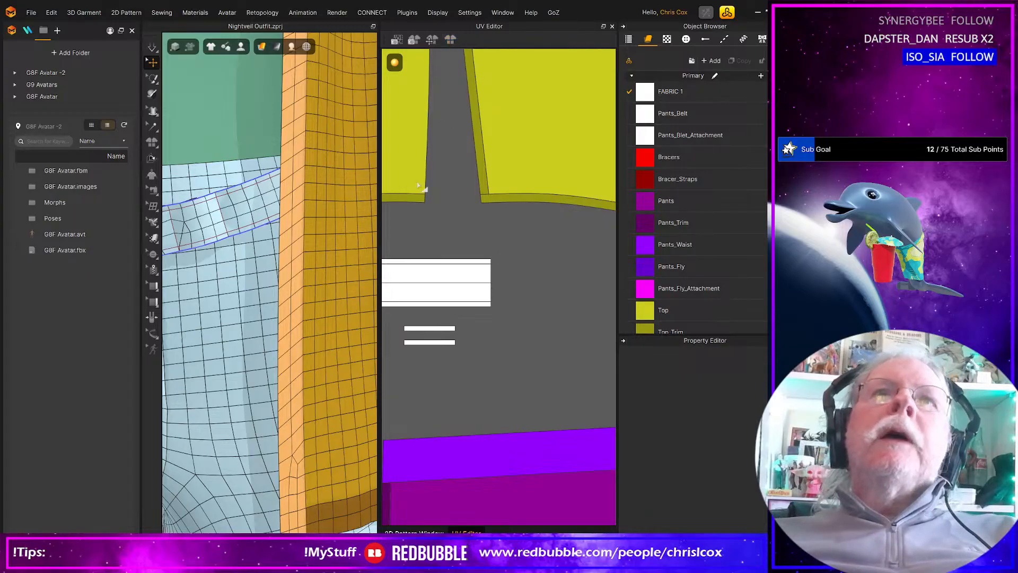
scroll(272, 240, "down", 2)
right_click_drag(273, 241, 336, 265)
middle_click_drag(292, 265, 309, 296)
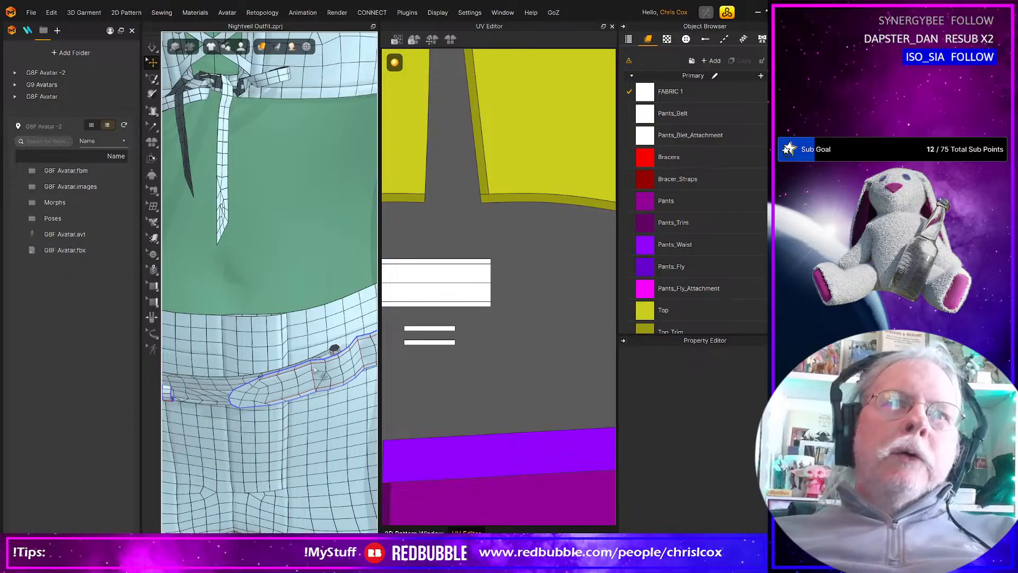
scroll(448, 366, "down", 8)
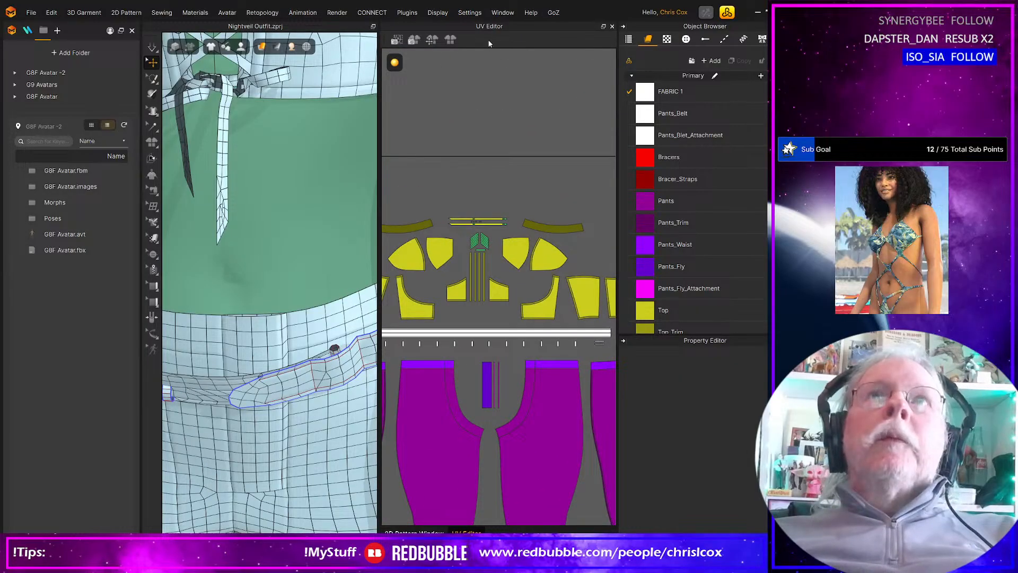
Step: Check the belt end and belt loop pieces among the 2D patterns and save the outfit project
left_click(415, 533)
scroll(511, 311, "up", 10)
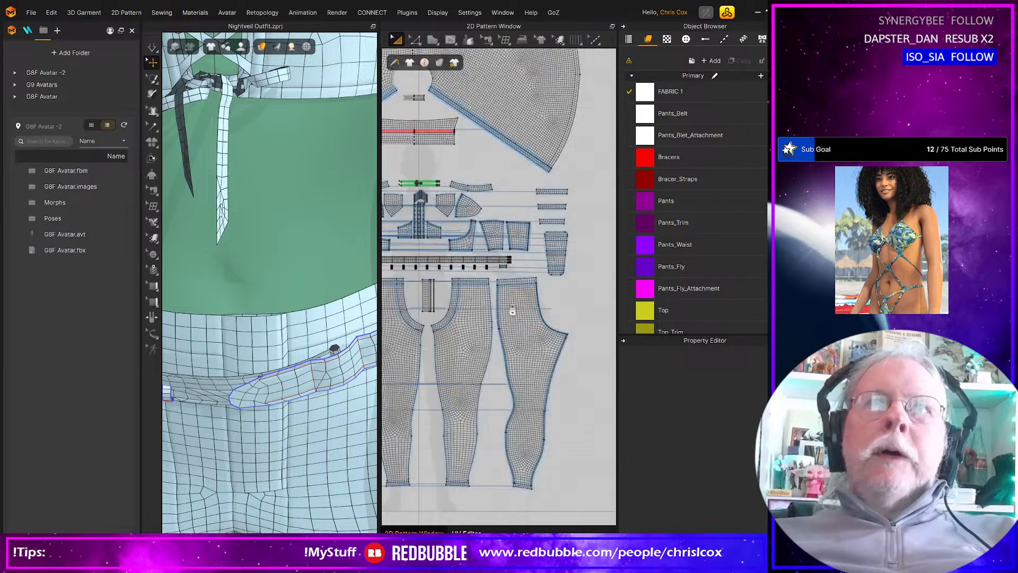
scroll(524, 194, "up", 5)
scroll(524, 194, "up", 4)
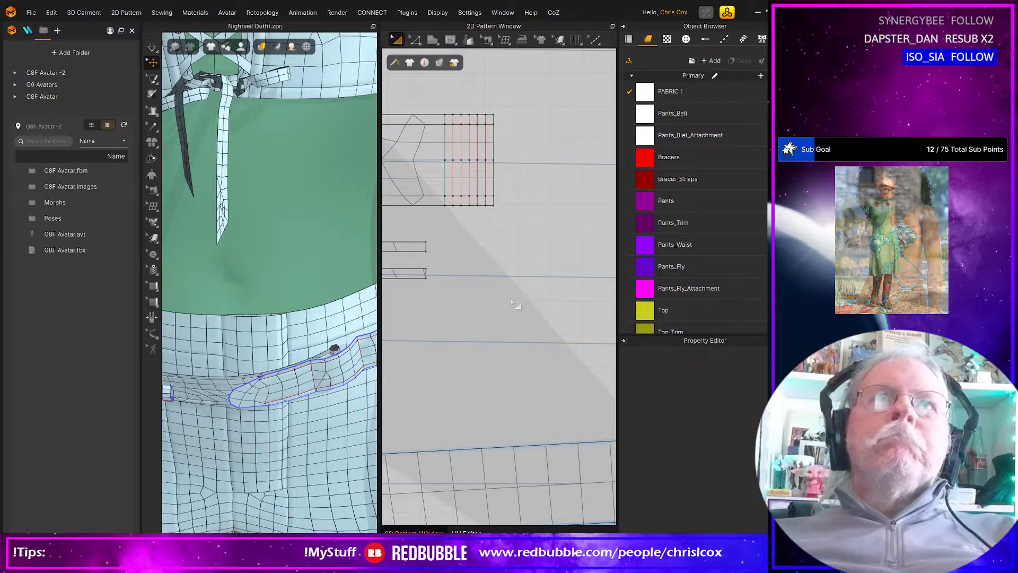
scroll(512, 301, "down", 4)
scroll(514, 305, "down", 8)
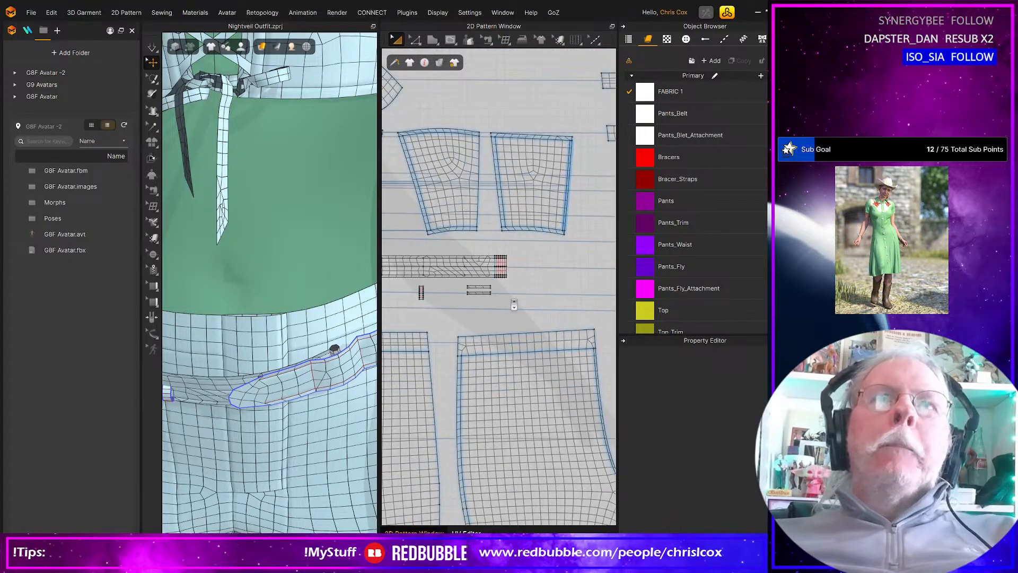
key("ctrl+s")
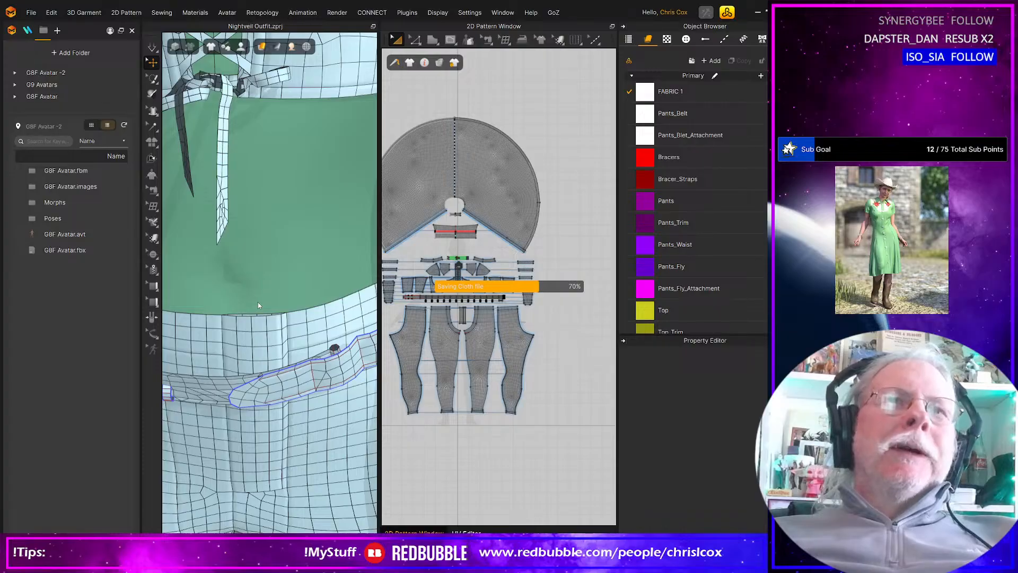
scroll(258, 304, "down", 10)
right_click_drag(258, 304, 287, 276)
middle_click_drag(287, 275, 311, 203)
right_click_drag(303, 265, 201, 198)
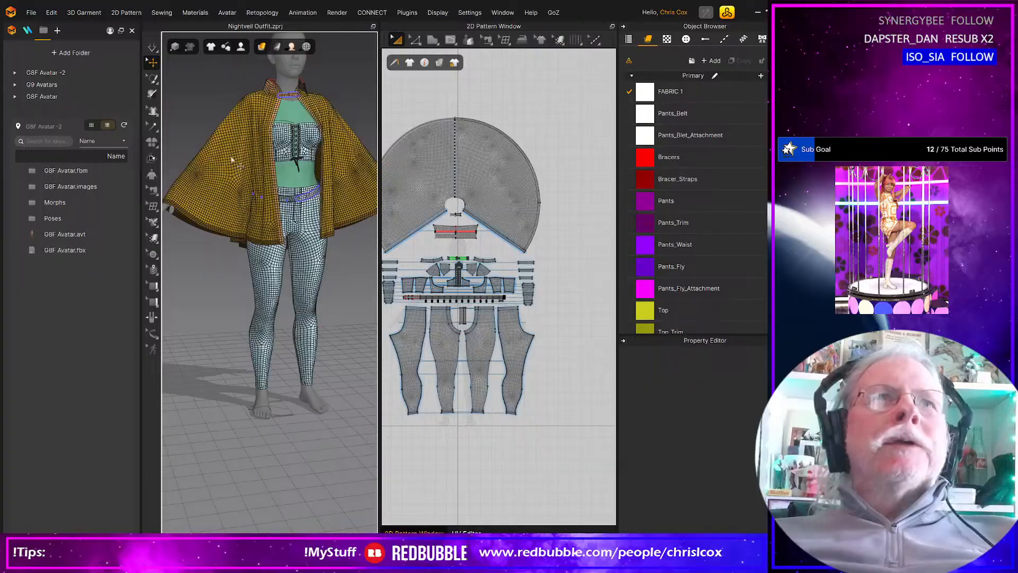
mouse_move(276, 258)
right_mouse_down()
mouse_move(133, 258)
mouse_move(266, 265)
right_mouse_up()
mouse_move(266, 260)
right_mouse_down()
mouse_move(350, 262)
mouse_move(275, 256)
right_mouse_up()
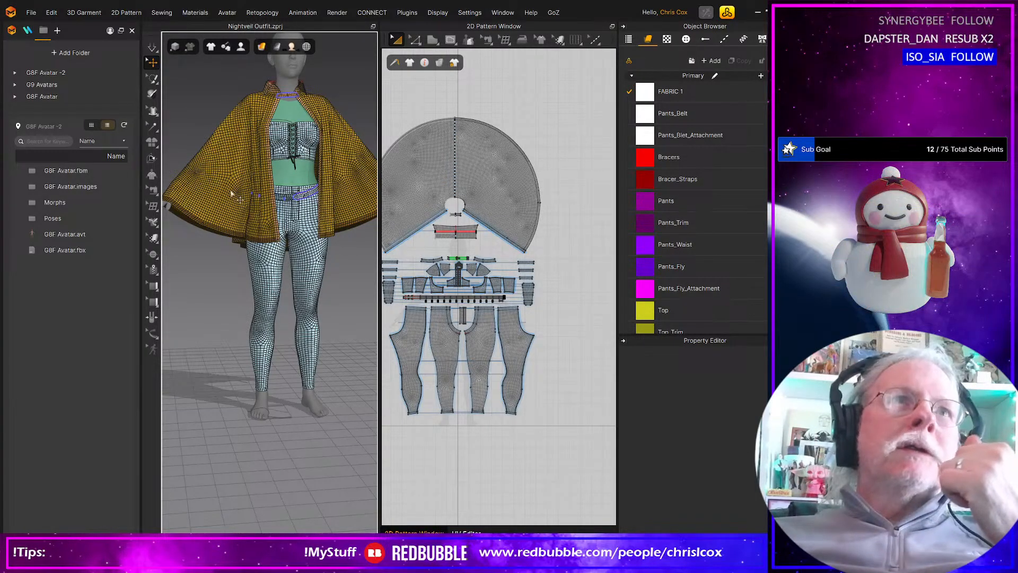
right_click_drag(300, 244, 292, 272)
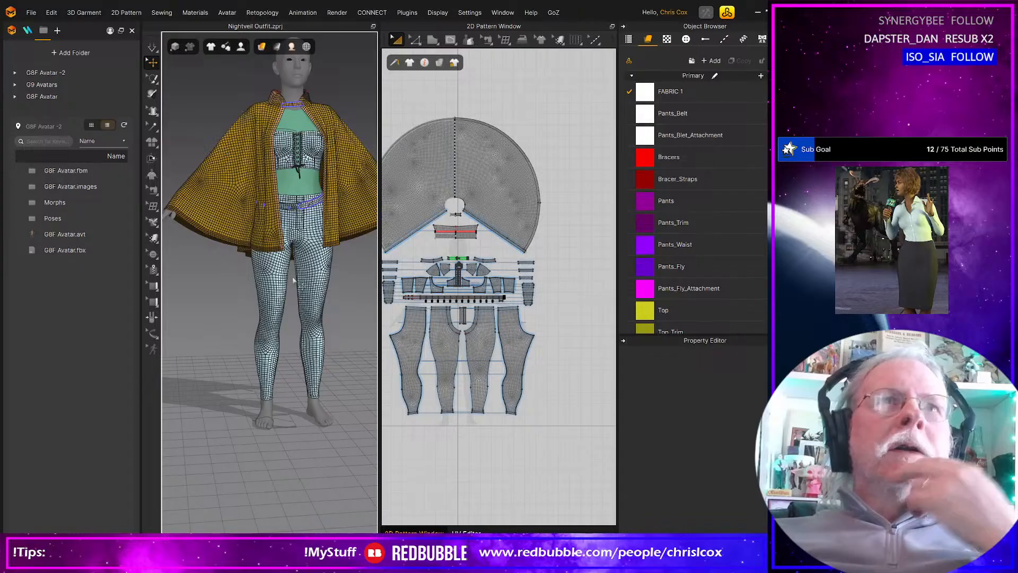
right_click_drag(307, 288, 282, 288)
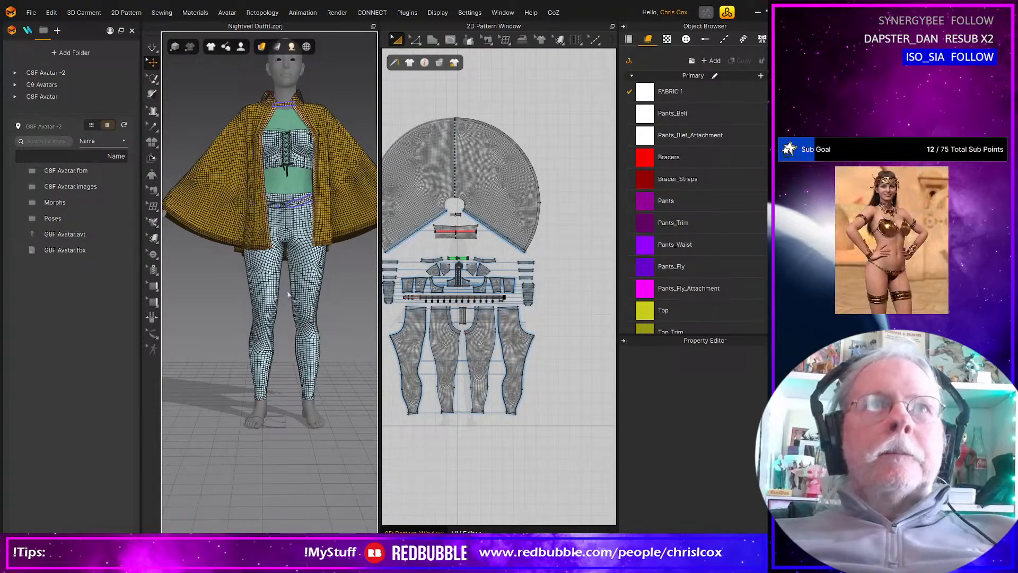
scroll(288, 294, "down", 5)
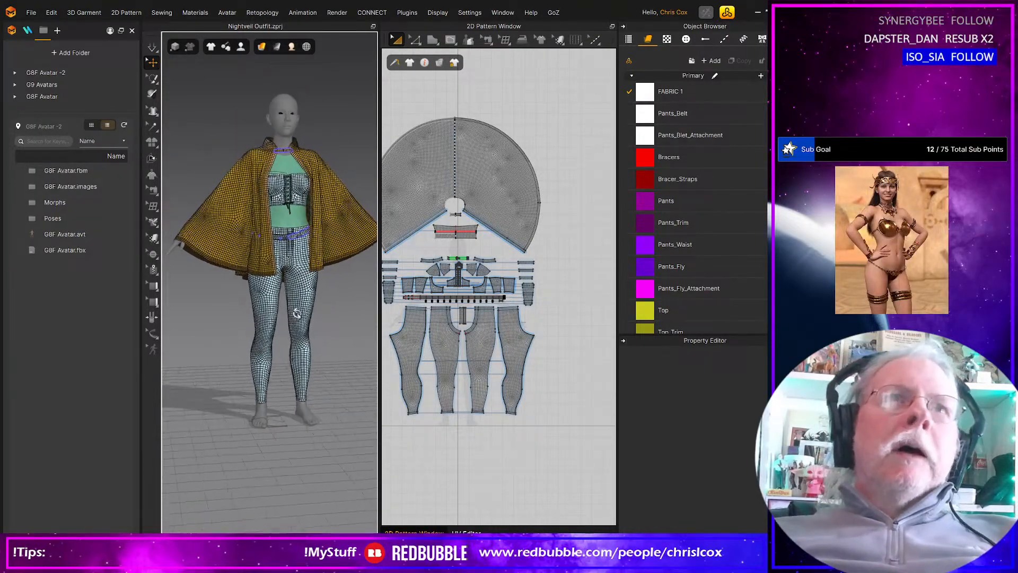
right_click_drag(297, 313, 309, 316)
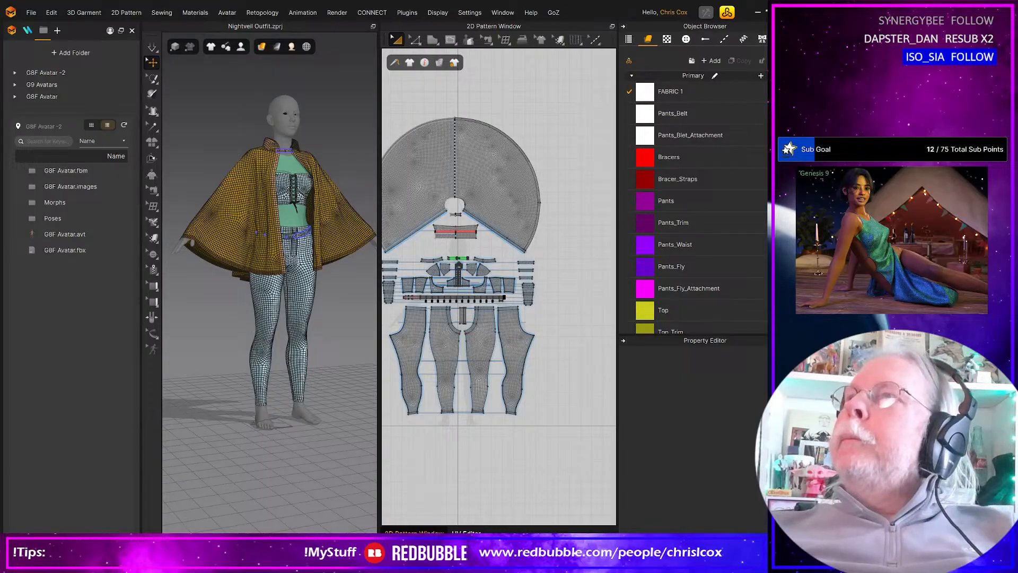
Step: Switch to the browser and open the dForce CeeCee Basics 07 Hoodie product page from the Daz 3D "hoodie" search results
left_click_drag(764, 106, 356, 39)
middle_click(298, 325)
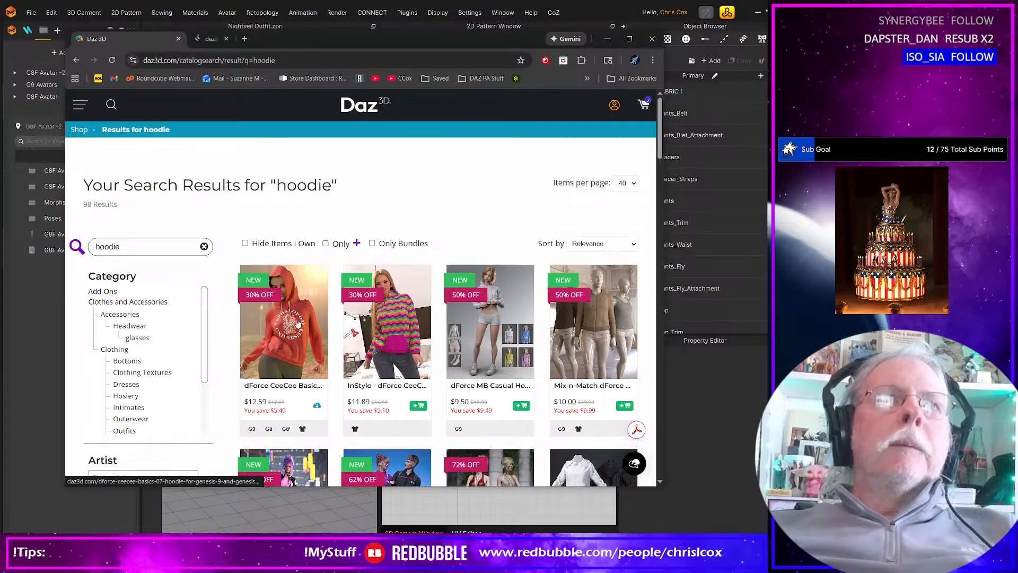
left_click_drag(325, 39, 279, 19)
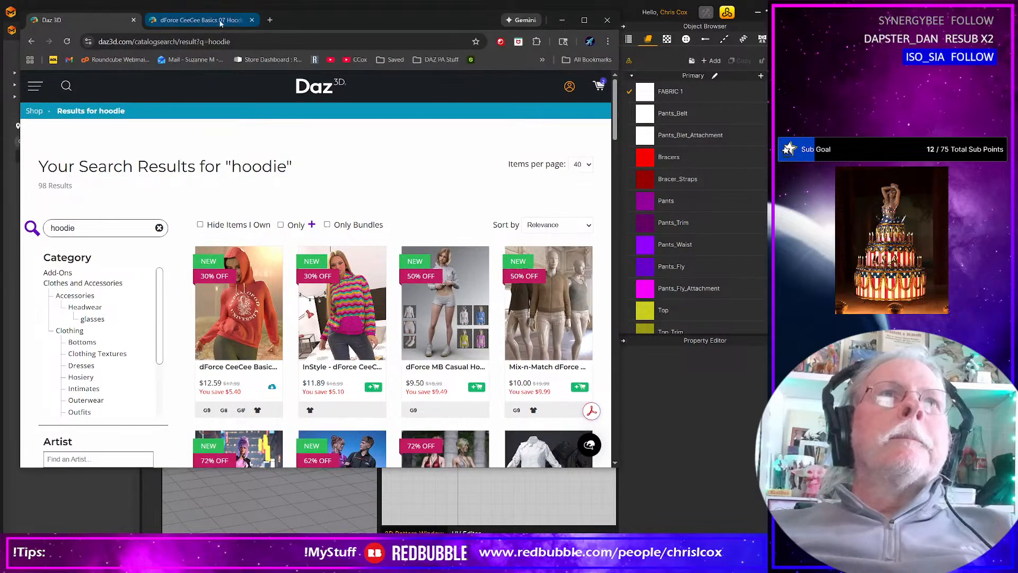
left_click(199, 20)
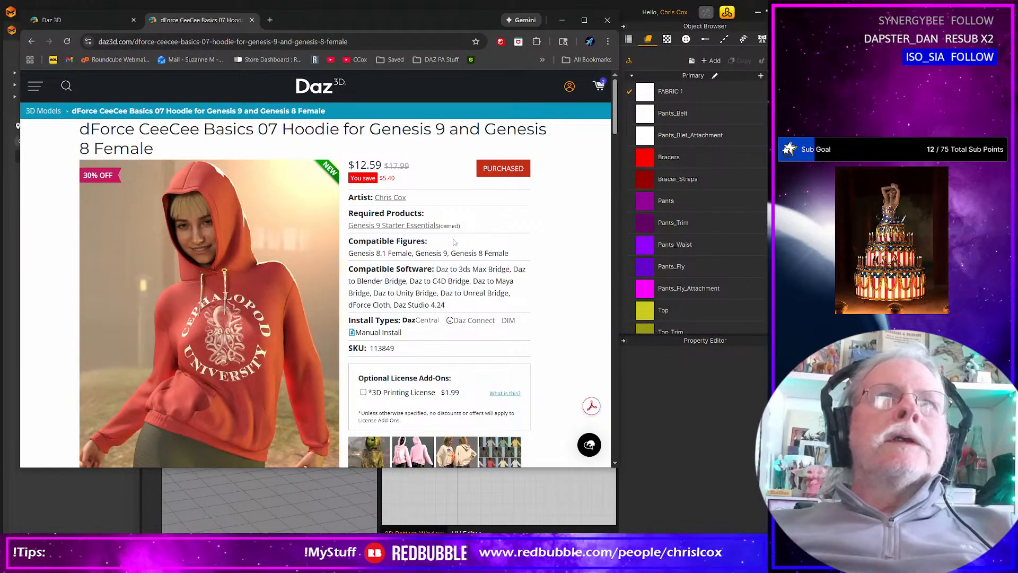
Step: Look over the CeeCee hoodie page, view an enlarged preview of its InStyle texture add-on from the search results, and return to the hoodie page
scroll(474, 250, "down", 1)
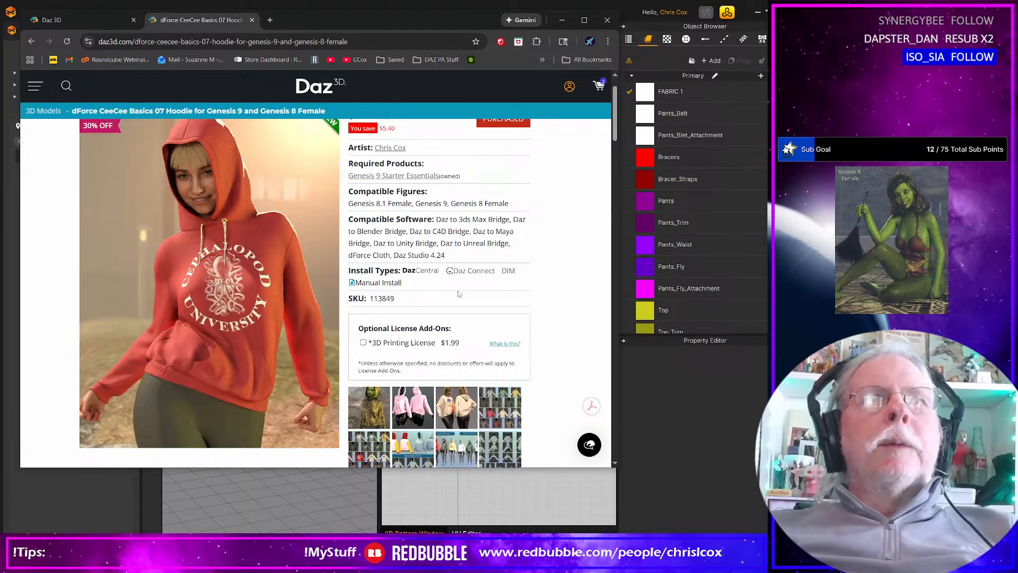
scroll(460, 294, "up", 1)
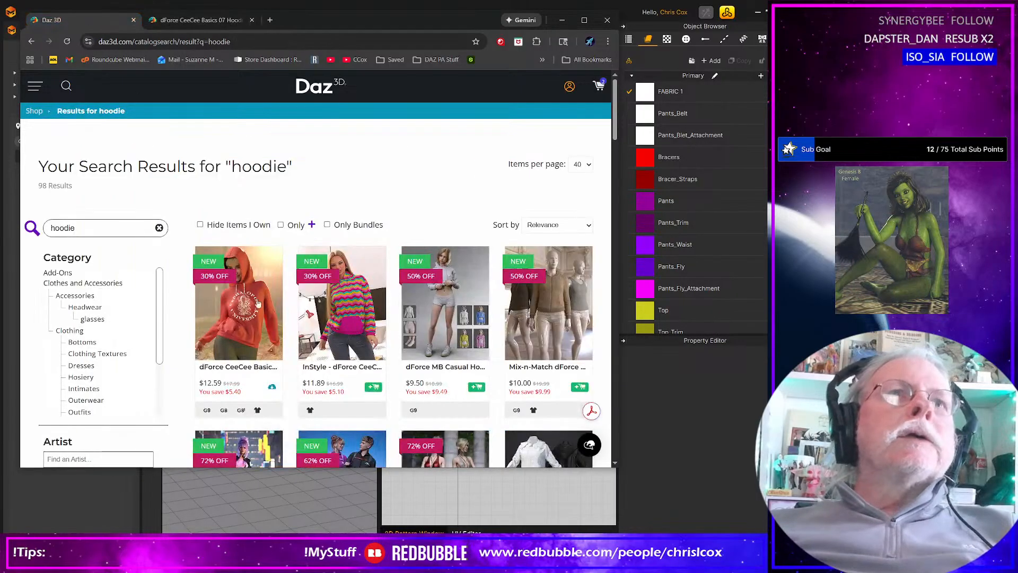
left_click(79, 19)
left_click(351, 299)
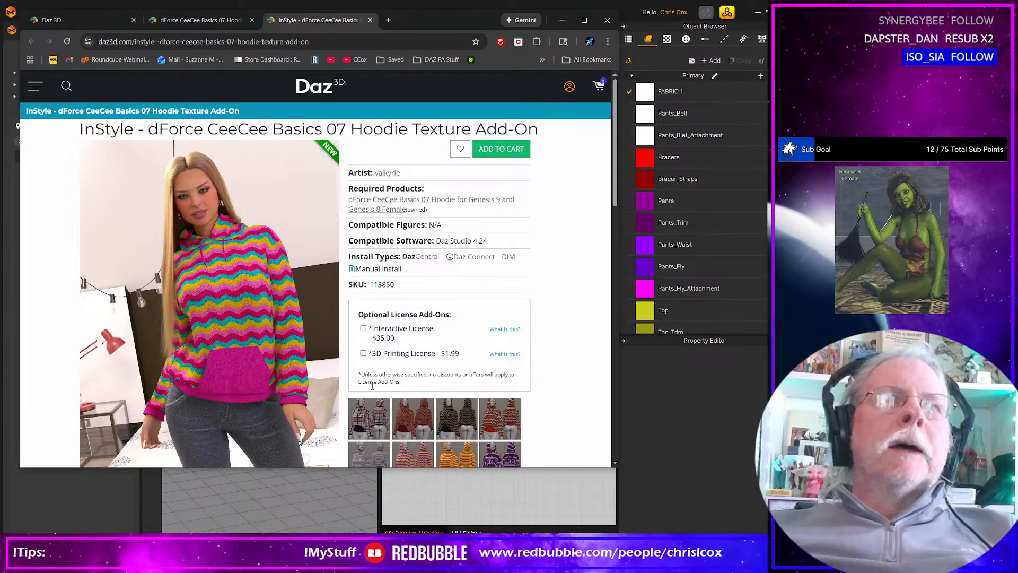
scroll(390, 422, "down", 1)
left_click(369, 372)
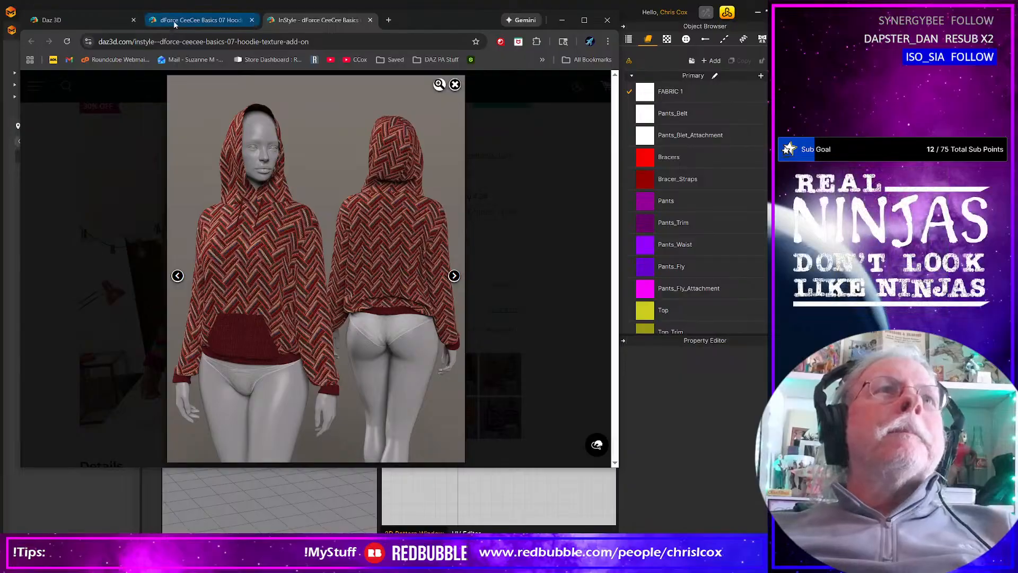
left_click(201, 19)
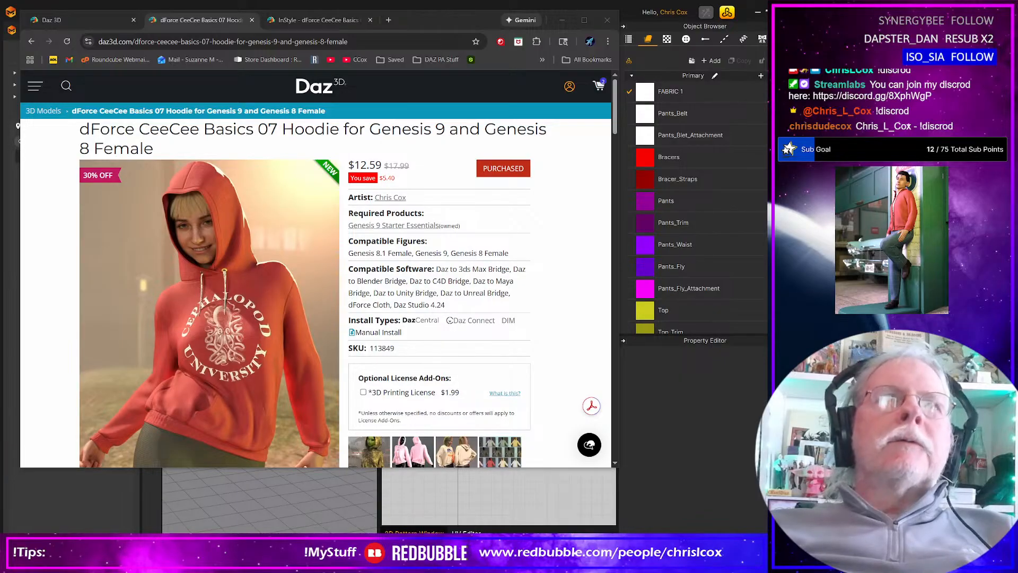
Step: Switch back to Marvelous Designer and examine the cape, belt, top and pants on the avatar, up close and at full length
left_click(560, 20)
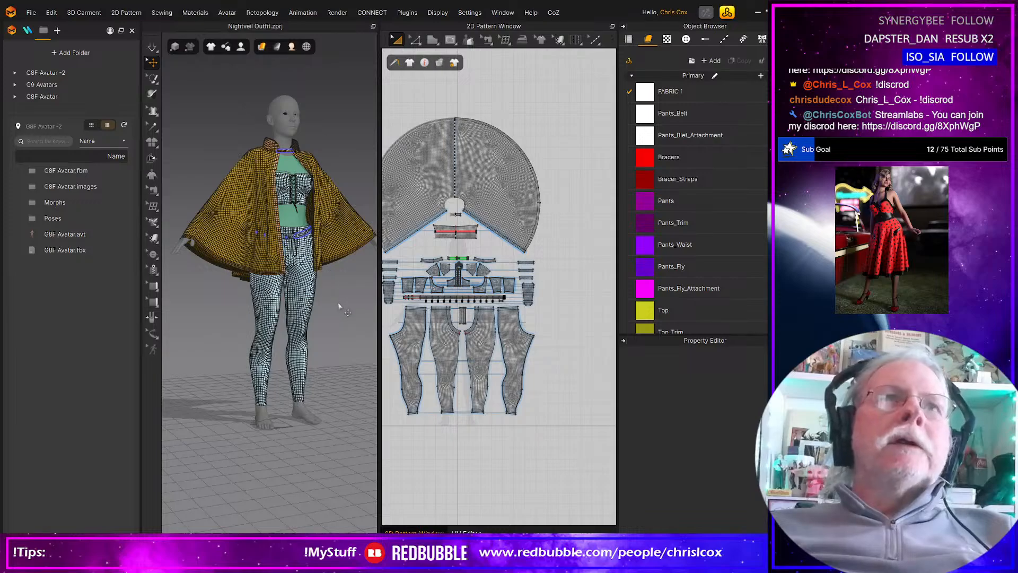
mouse_move(339, 306)
right_mouse_down()
mouse_move(217, 311)
mouse_move(337, 296)
mouse_move(318, 310)
mouse_move(377, 301)
mouse_move(332, 302)
right_mouse_up()
scroll(302, 278, "up", 6)
mouse_move(255, 261)
middle_mouse_down()
mouse_move(271, 241)
mouse_move(273, 257)
middle_mouse_up()
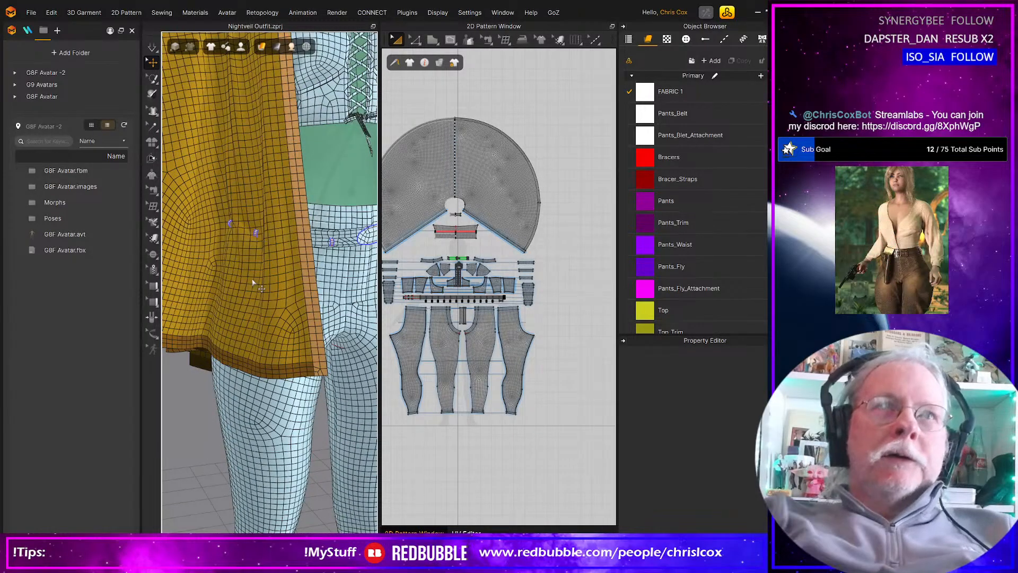
scroll(254, 284, "down", 6)
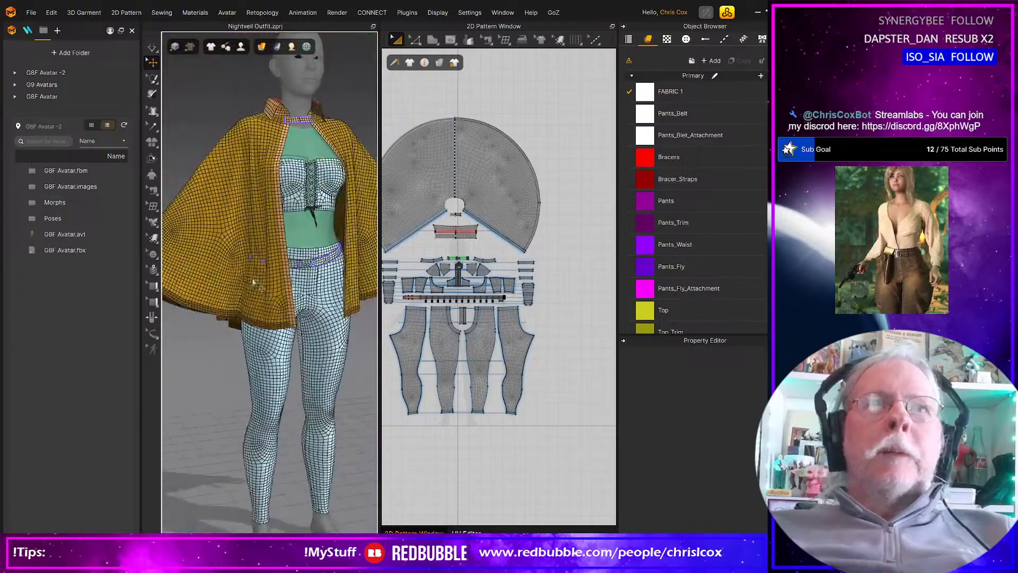
right_click_drag(263, 288, 268, 289)
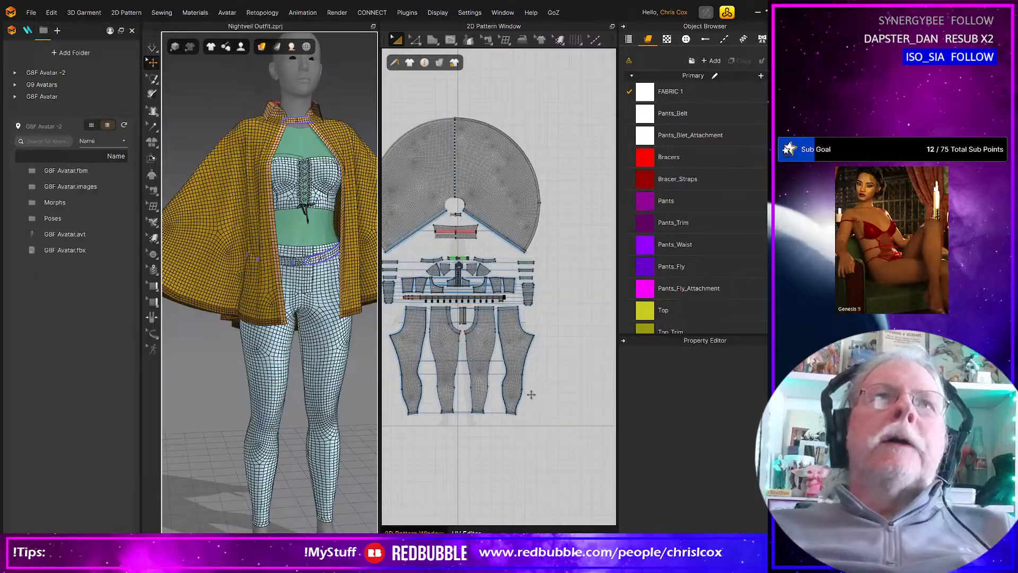
scroll(275, 316, "down", 2)
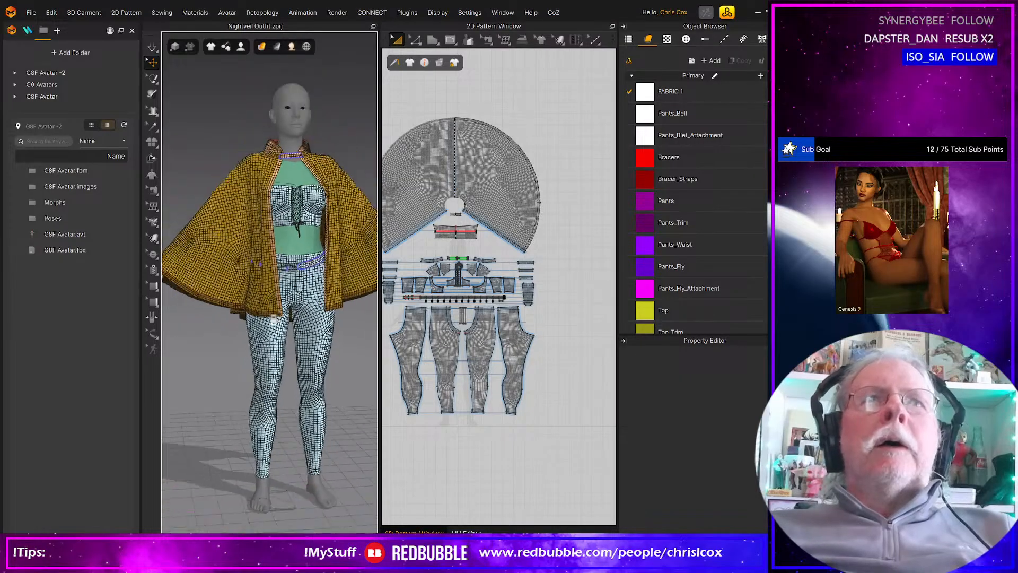
mouse_move(344, 364)
right_mouse_down()
mouse_move(192, 349)
mouse_move(267, 349)
mouse_move(341, 367)
right_mouse_up()
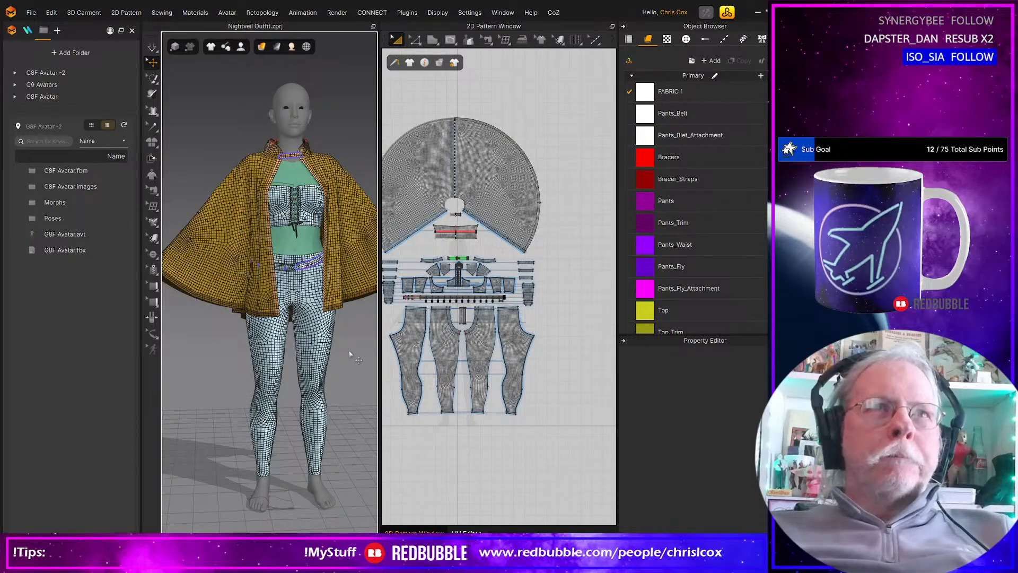
middle_click_drag(352, 353, 313, 344)
mouse_move(311, 340)
right_mouse_down()
mouse_move(301, 326)
mouse_move(338, 320)
mouse_move(327, 339)
right_mouse_up()
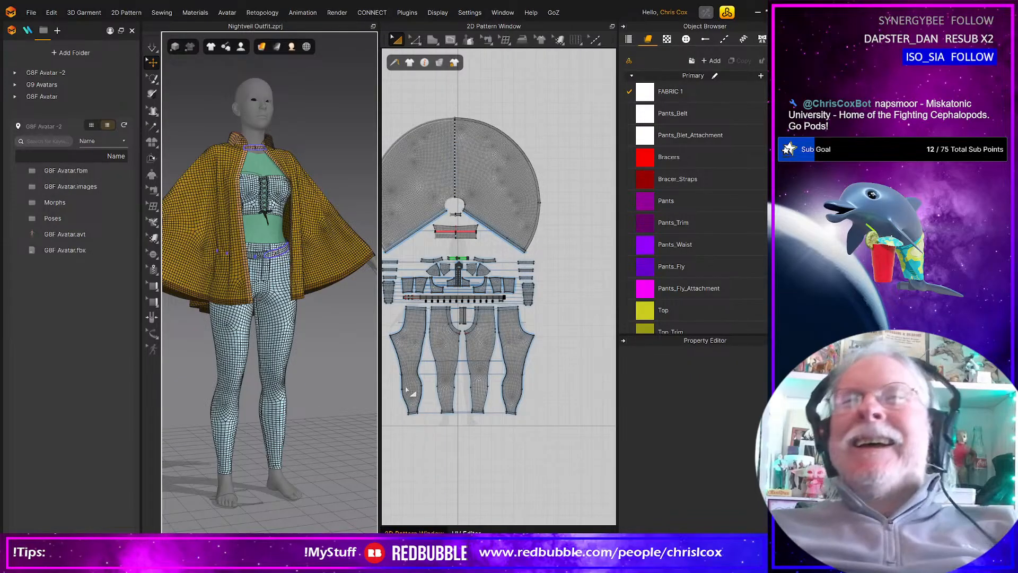
Step: Bring up the hoodie product page again briefly, and return to Marvelous Designer to view the full set of 2D patterns
key("alt+Tab")
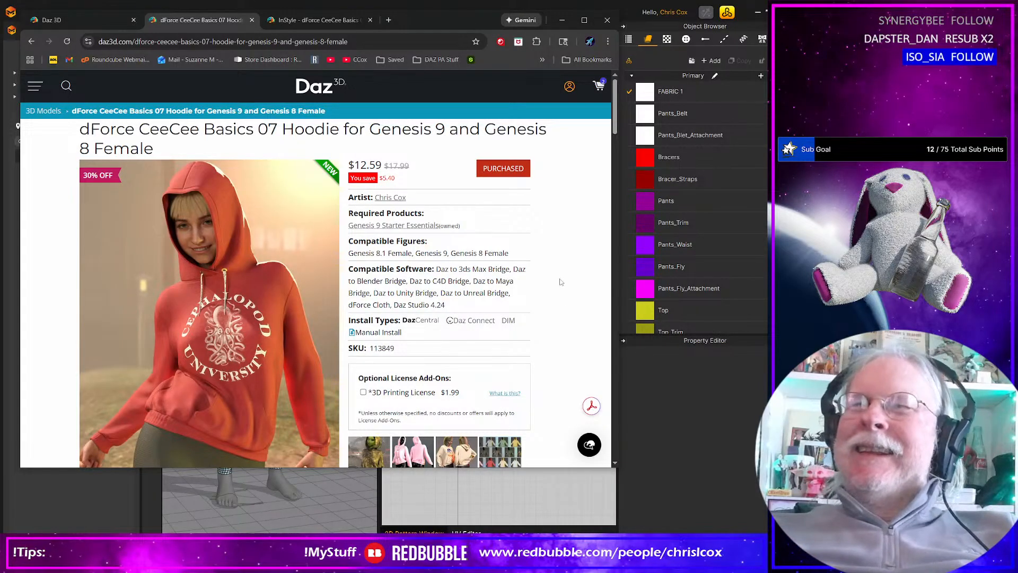
left_click(566, 23)
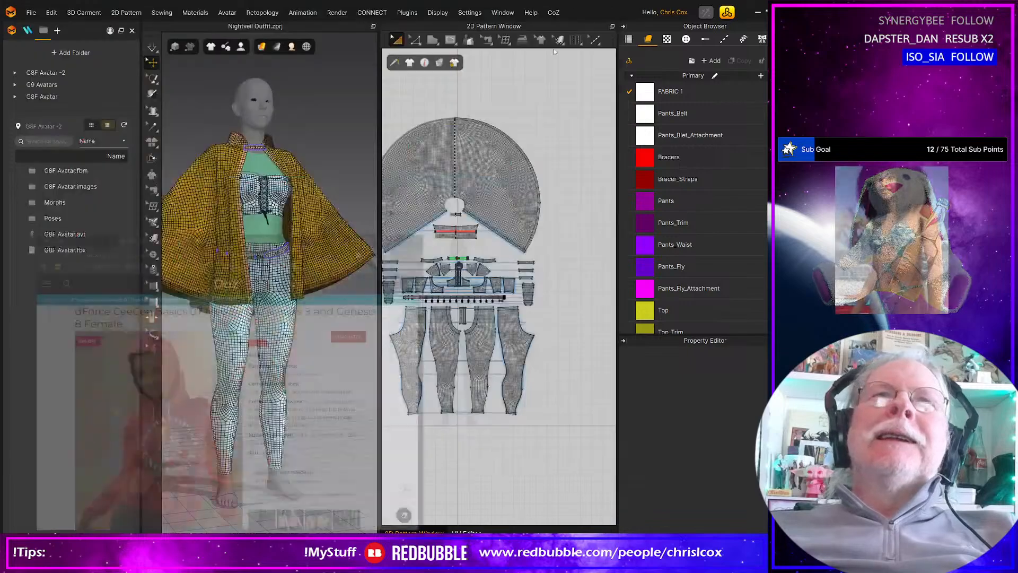
middle_click_drag(522, 486, 558, 485)
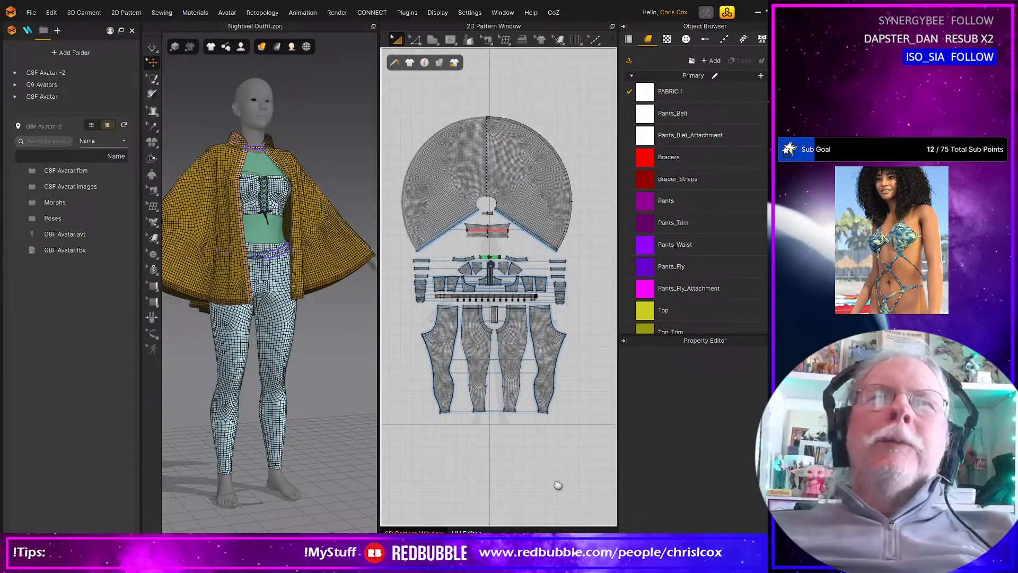